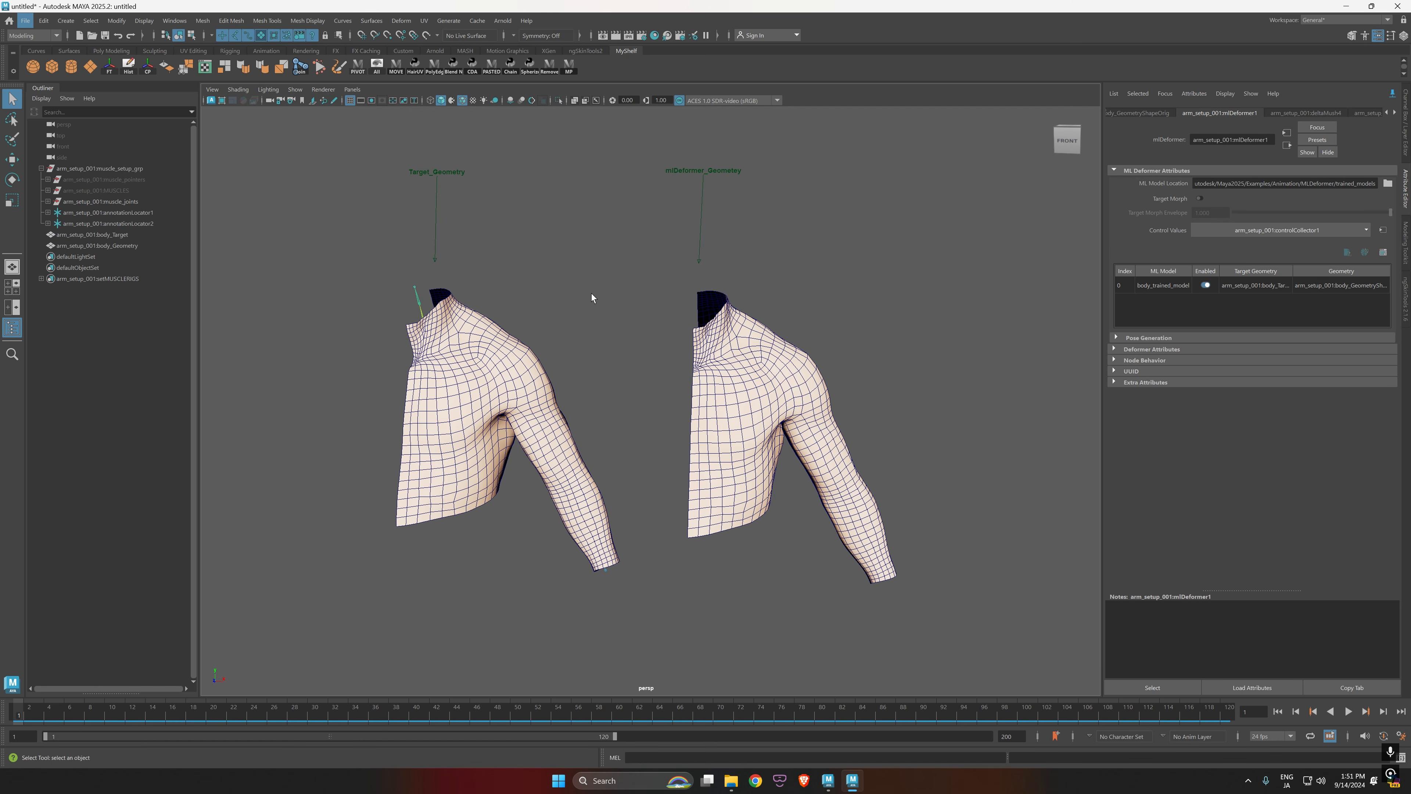
# Step: Scrub the animation to frame 20 to compare the raised arms of the target and ML deformer geometries
pyautogui.moveTo(611, 325)
pyautogui.keyDown('alt'); pyautogui.mouseDown()
pyautogui.moveTo(624, 338)
pyautogui.moveTo(598, 331)
pyautogui.moveTo(630, 382)
pyautogui.moveTo(675, 332)
pyautogui.moveTo(621, 336)
pyautogui.moveTo(592, 317)
pyautogui.mouseUp(); pyautogui.keyUp('alt')
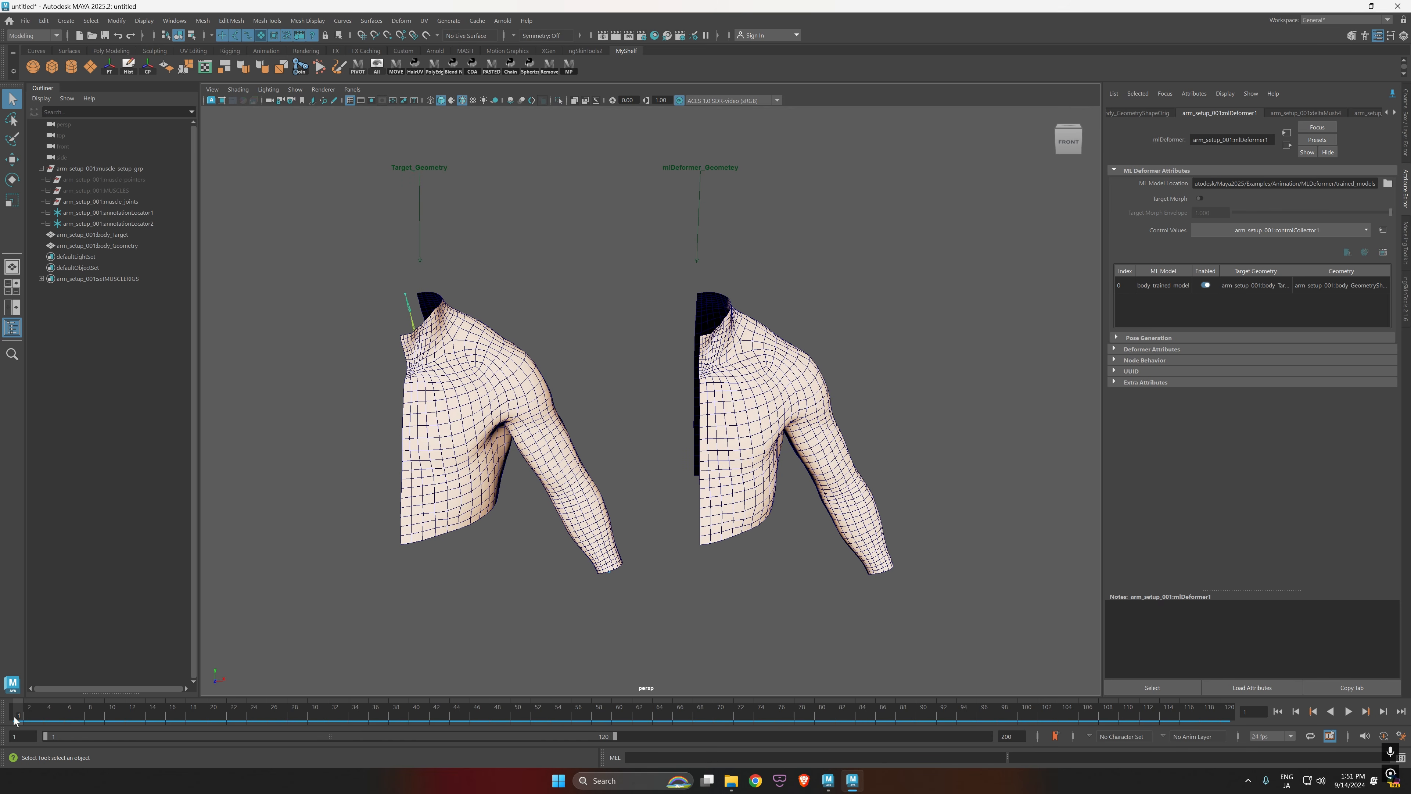
pyautogui.moveTo(14, 718); pyautogui.dragTo(213, 725)
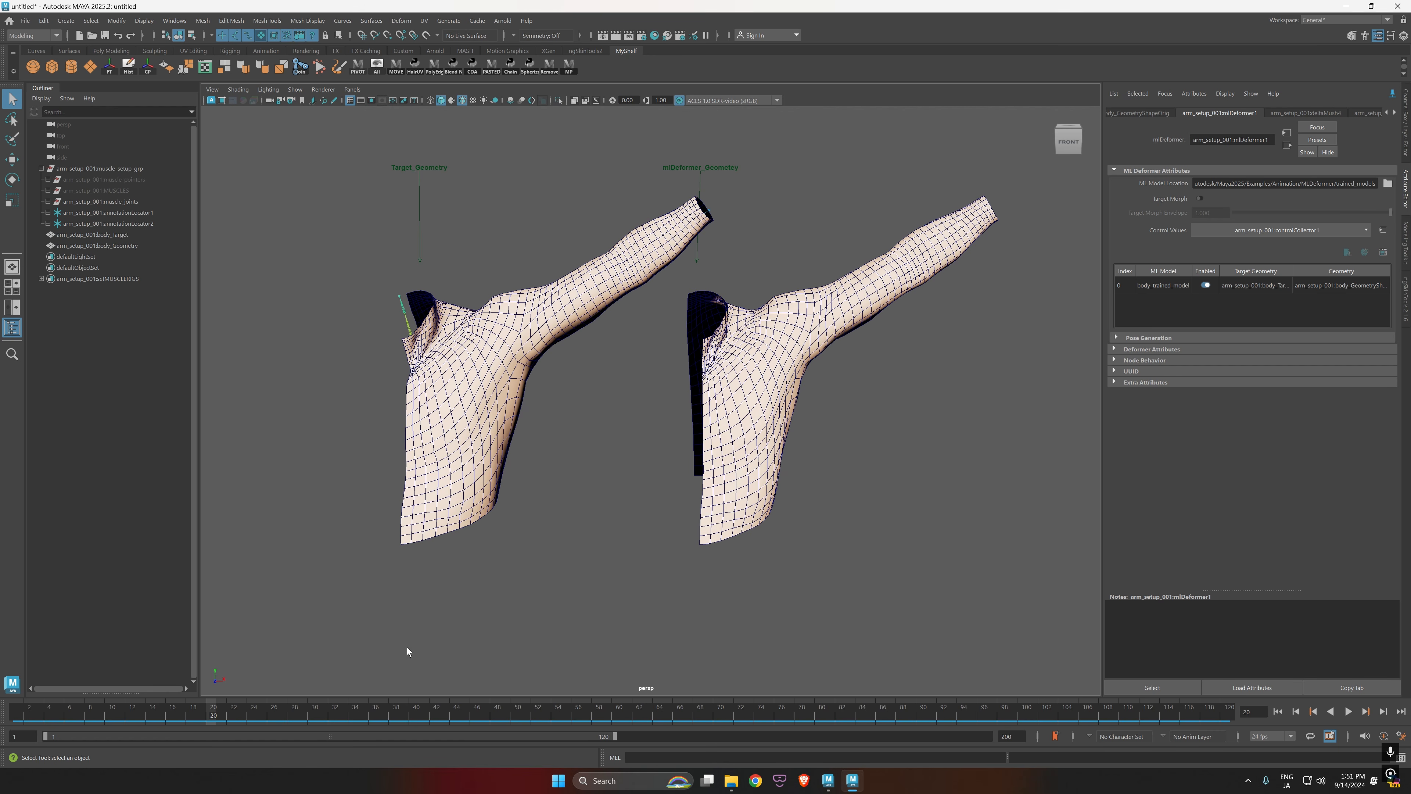
pyautogui.keyDown('alt'); pyautogui.moveTo(582, 569); pyautogui.dragTo(557, 591, button='middle'); pyautogui.keyUp('alt')
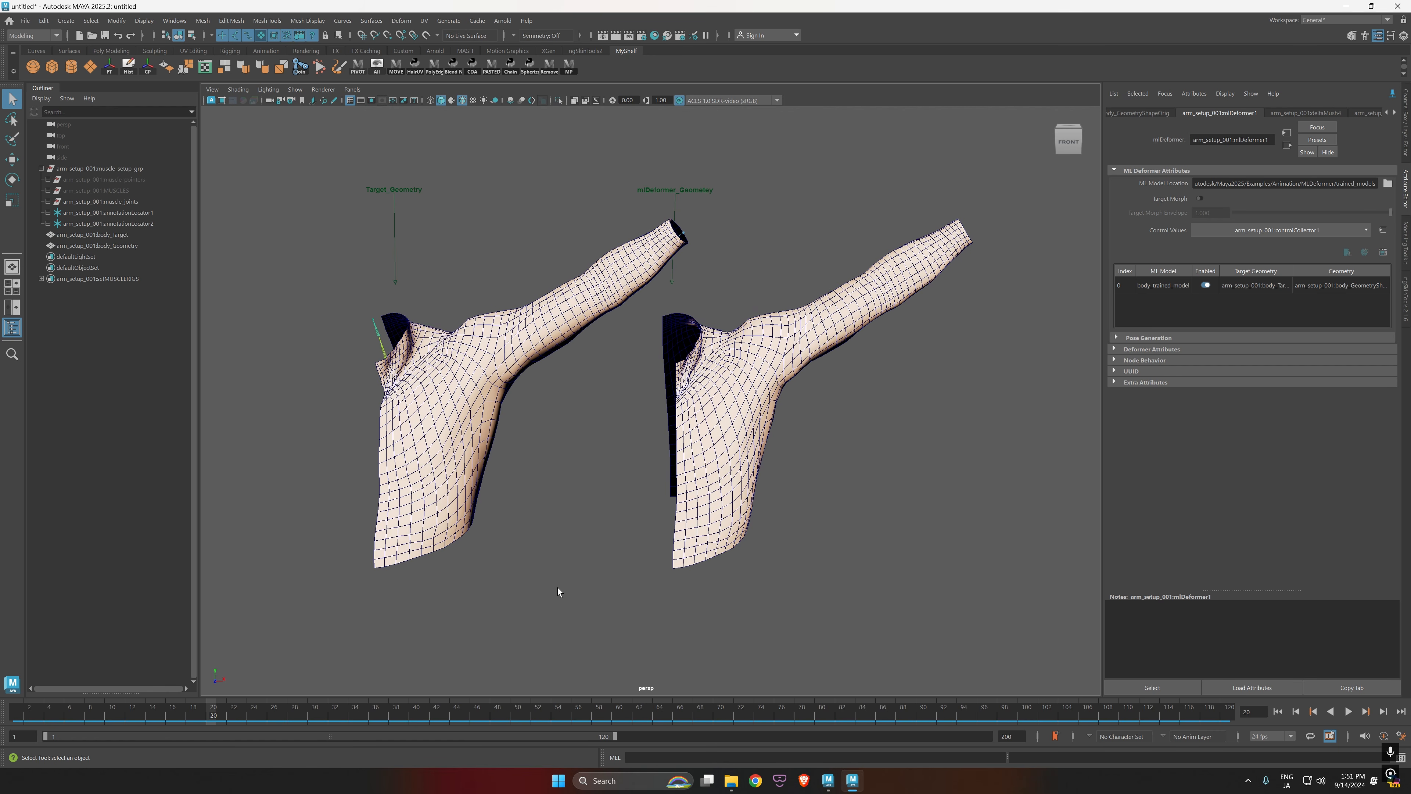
# Step: Toggle body_trained_model off and on several times to compare the deformation, leaving it disabled
pyautogui.click(1205, 285)
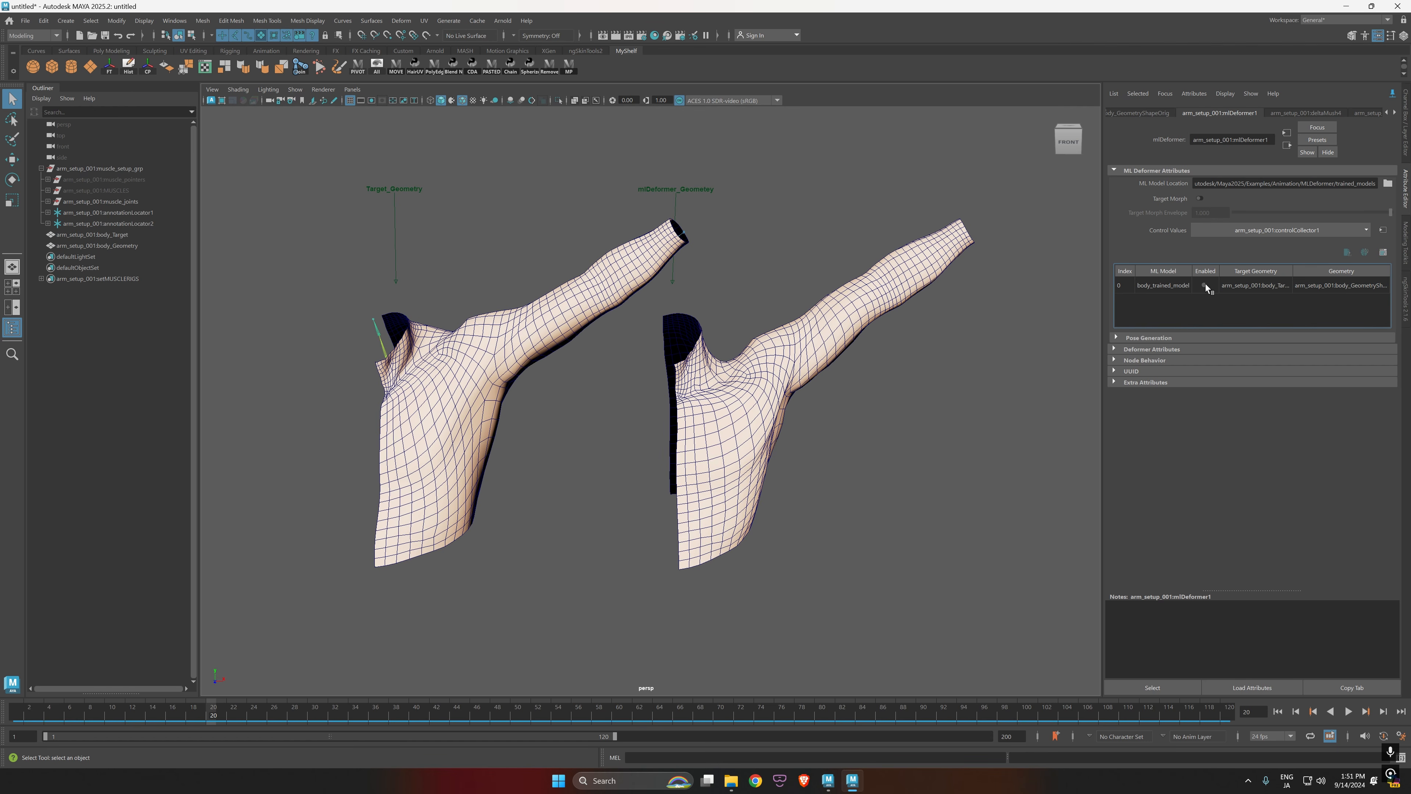
pyautogui.click(1205, 286)
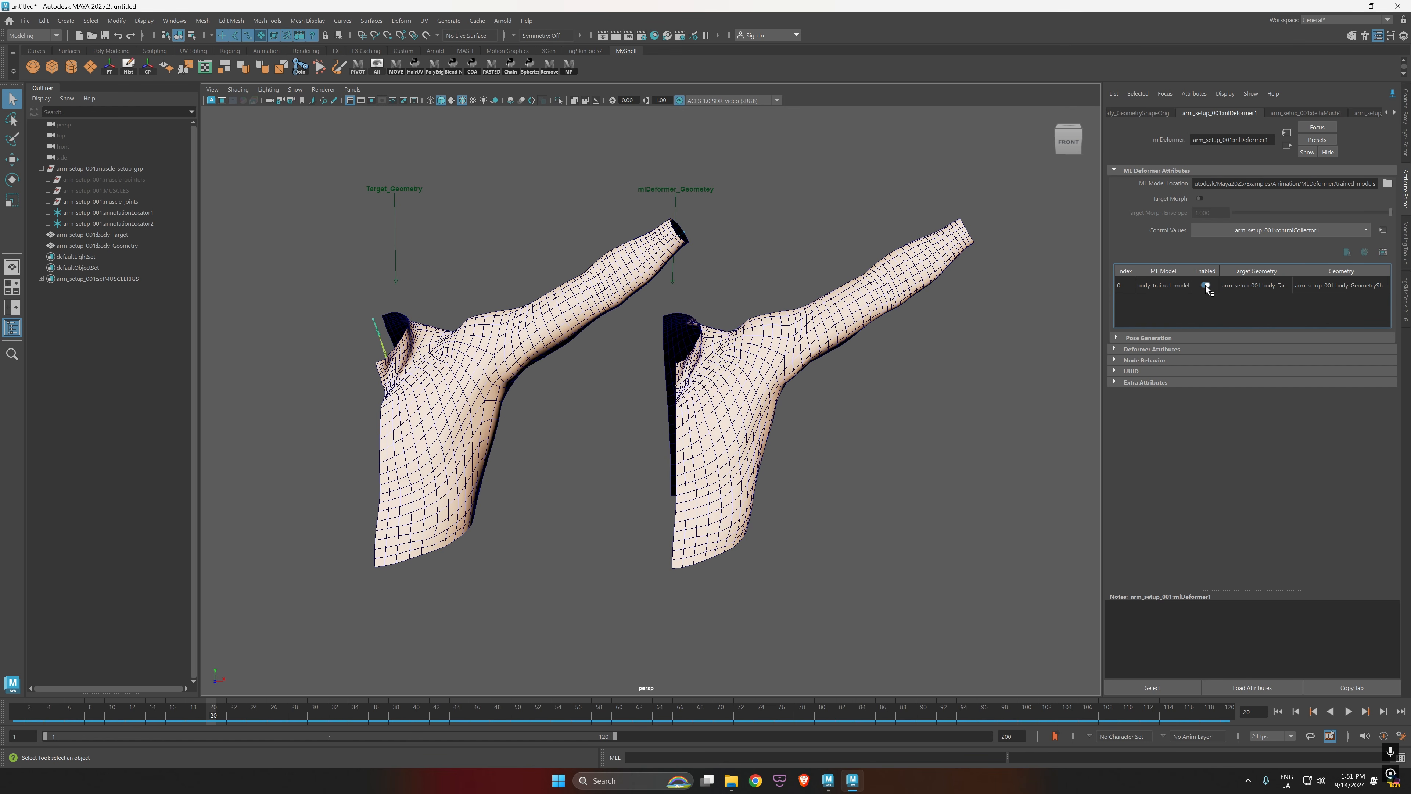
pyautogui.click(1206, 287)
pyautogui.click(1206, 287)
pyautogui.click(1206, 286)
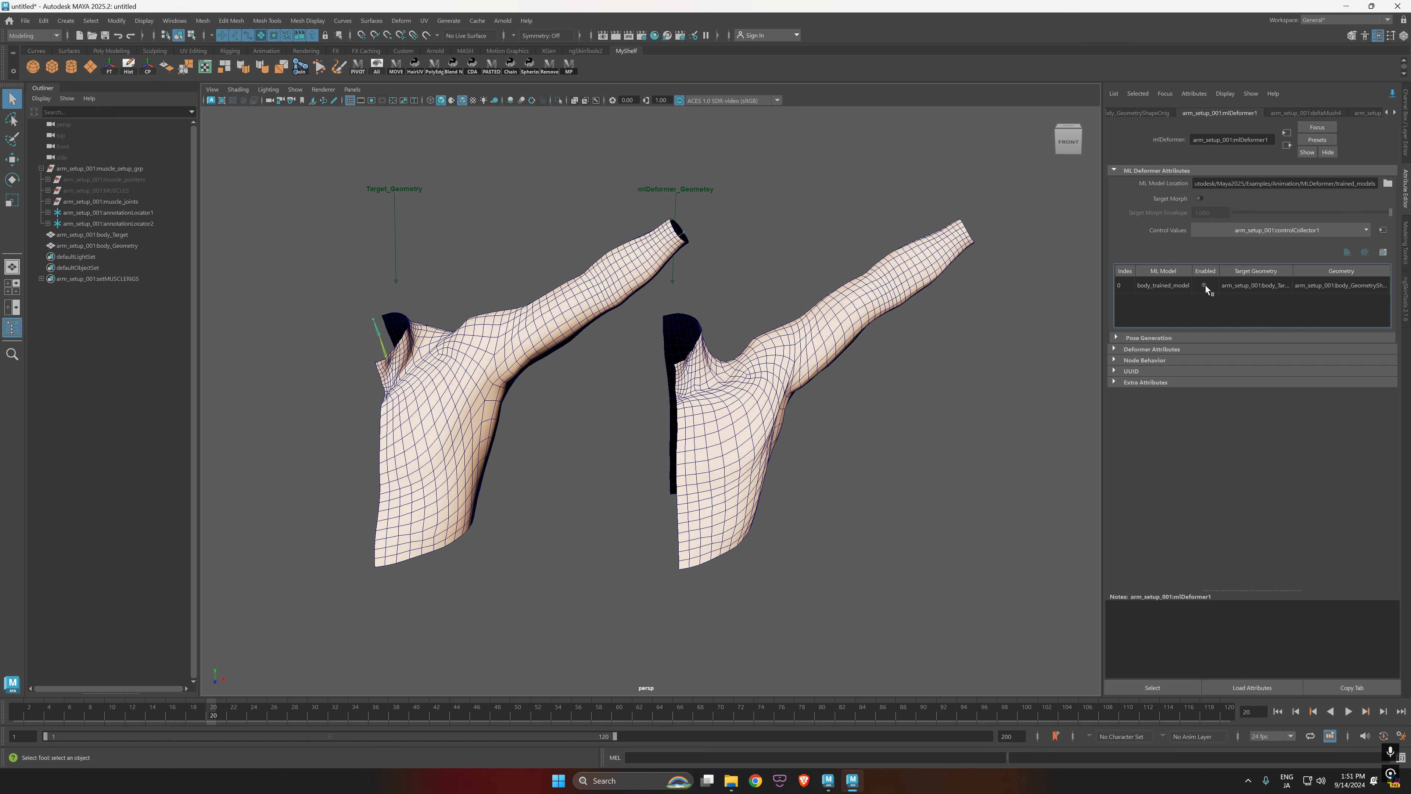
pyautogui.click(1206, 287)
pyautogui.click(1206, 286)
pyautogui.click(1206, 287)
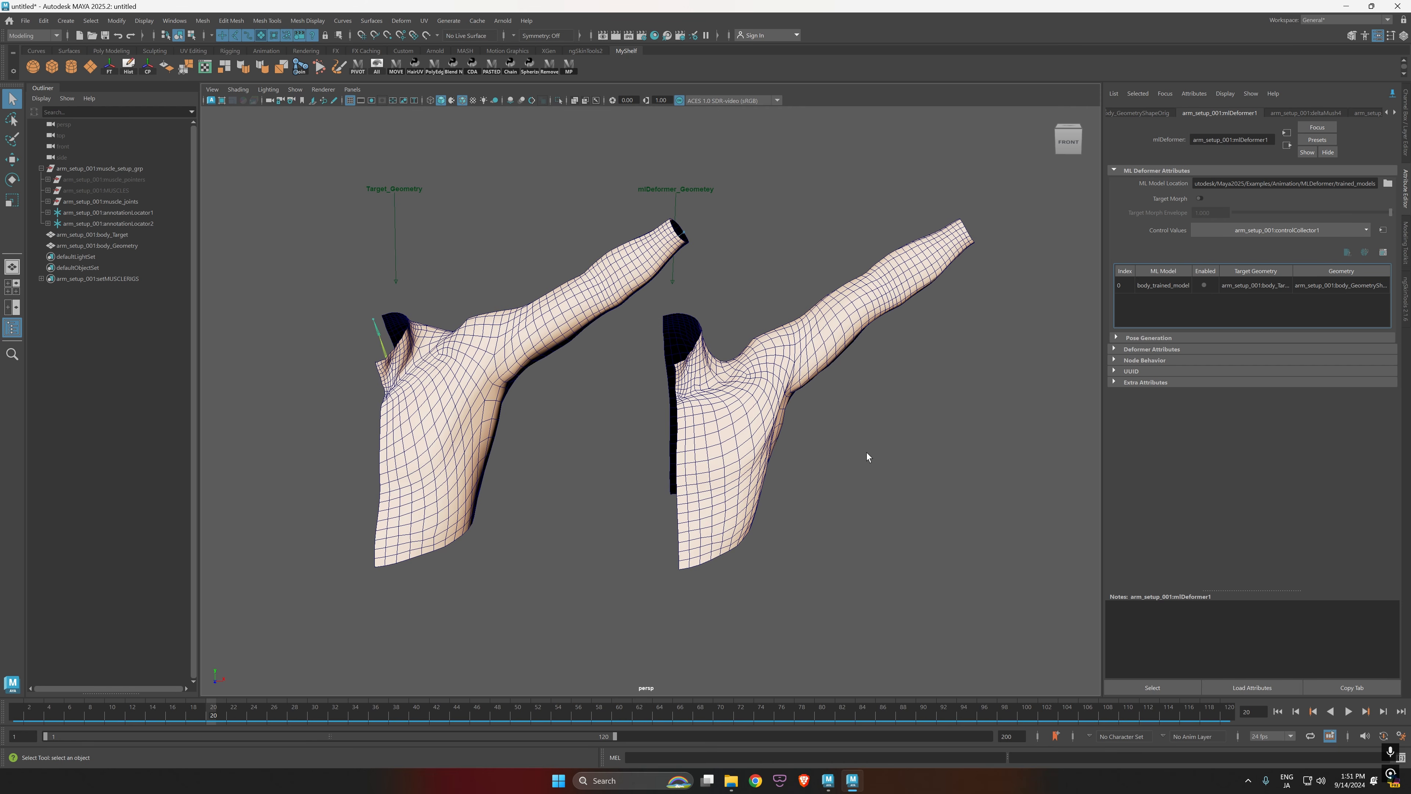
# Step: Inspect both arms from several angles and unhide the arm_setup_001:MUSCLES group
pyautogui.keyDown('alt'); pyautogui.moveTo(866, 457); pyautogui.dragTo(510, 437); pyautogui.keyUp('alt')
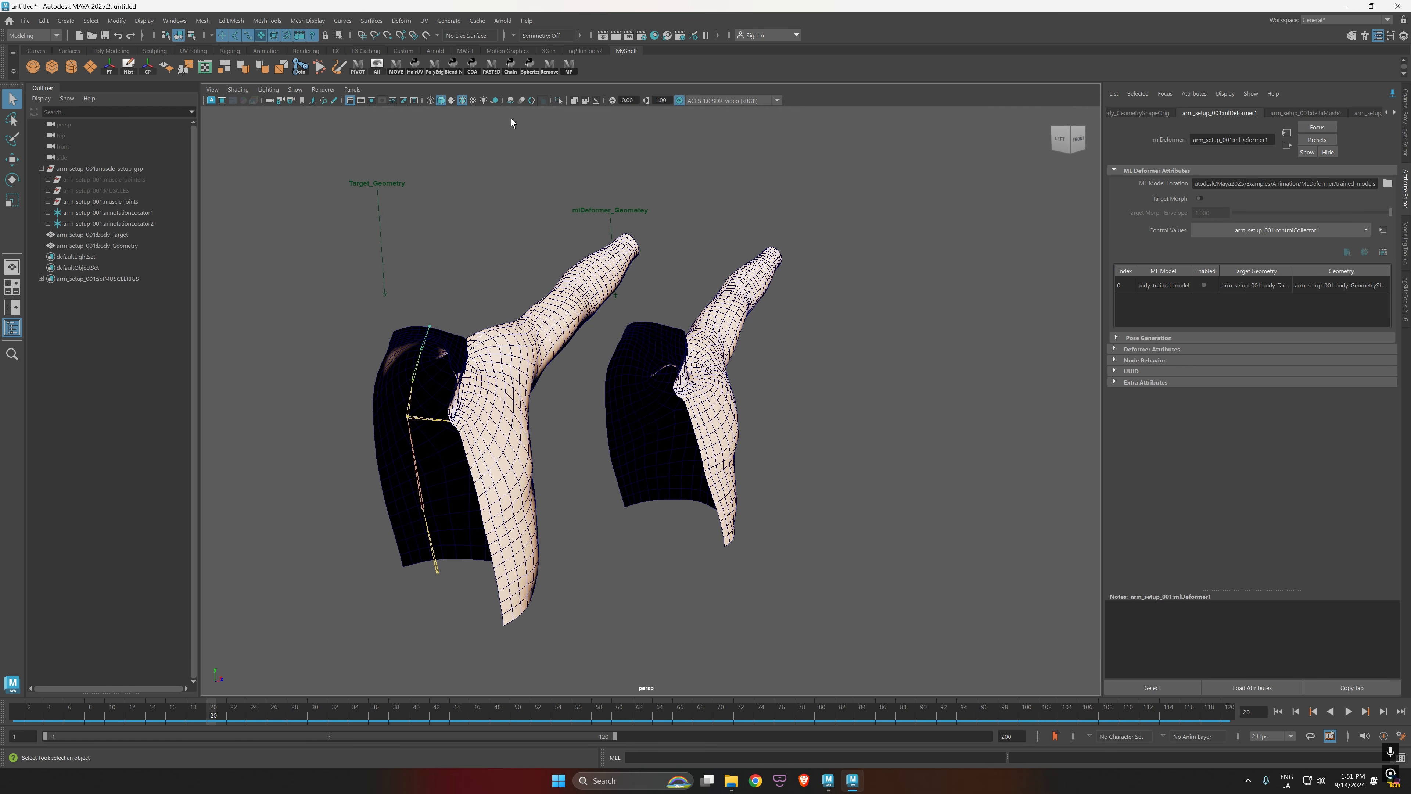
pyautogui.keyDown('alt'); pyautogui.moveTo(572, 398); pyautogui.dragTo(523, 397); pyautogui.keyUp('alt')
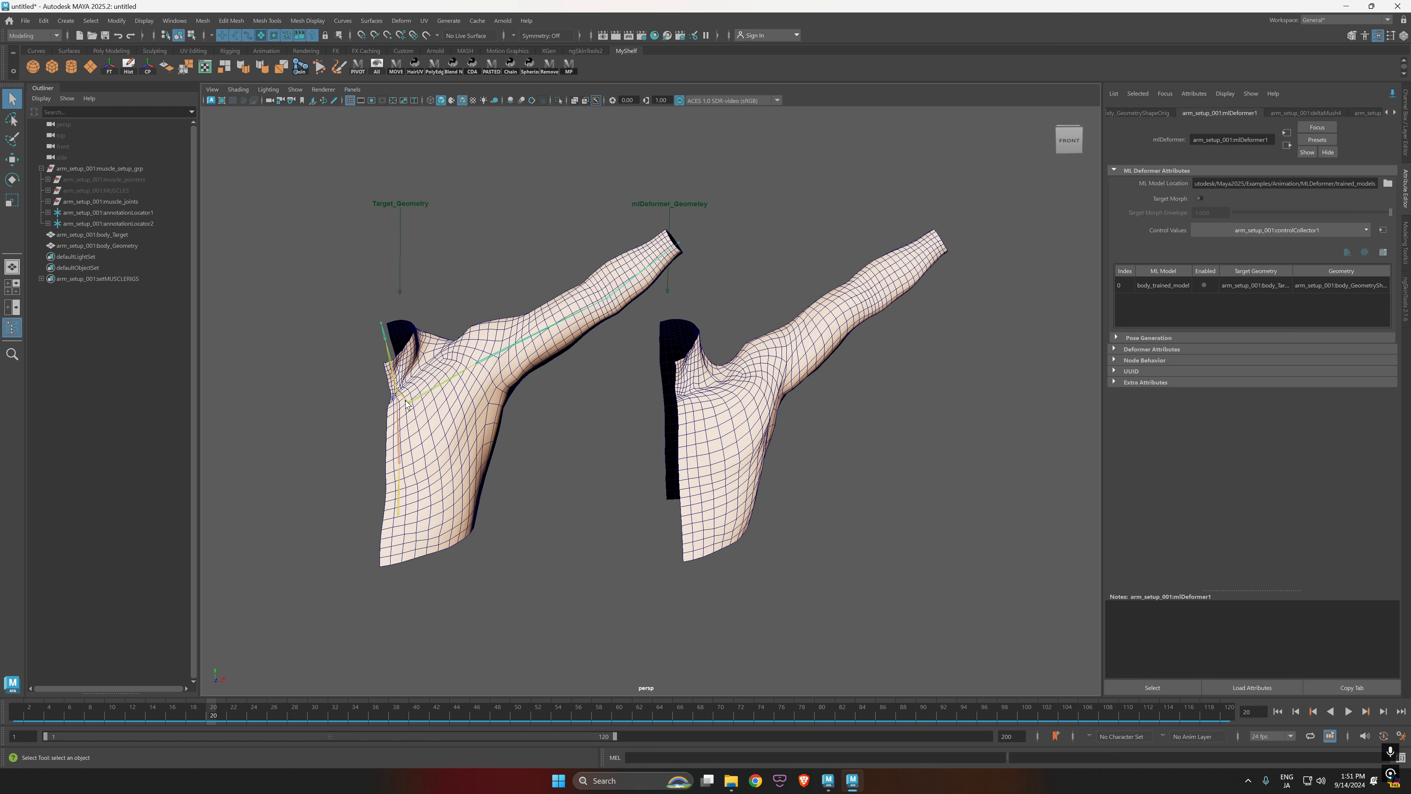
pyautogui.keyDown('alt'); pyautogui.moveTo(408, 406); pyautogui.dragTo(532, 365); pyautogui.keyUp('alt')
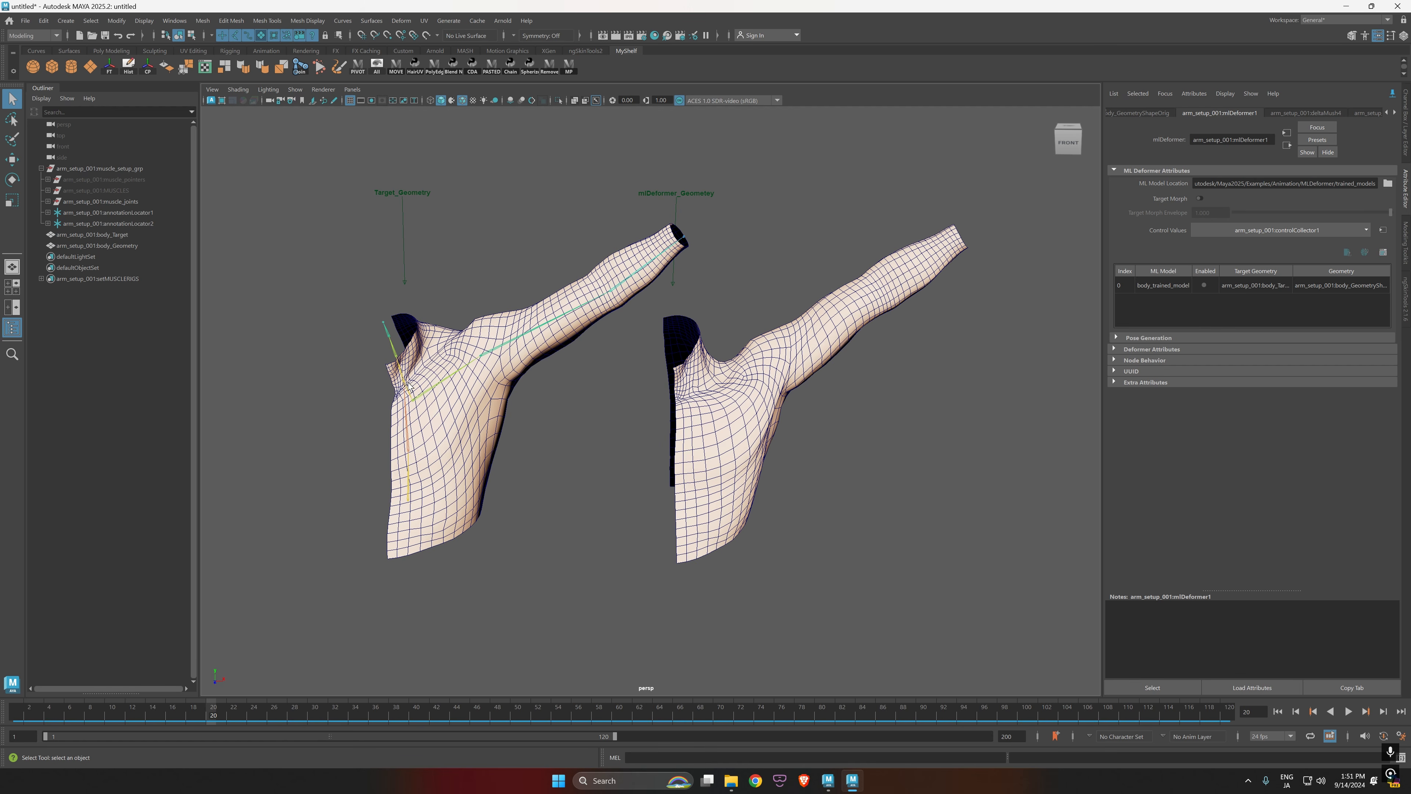
pyautogui.click(118, 191)
pyautogui.press('h')
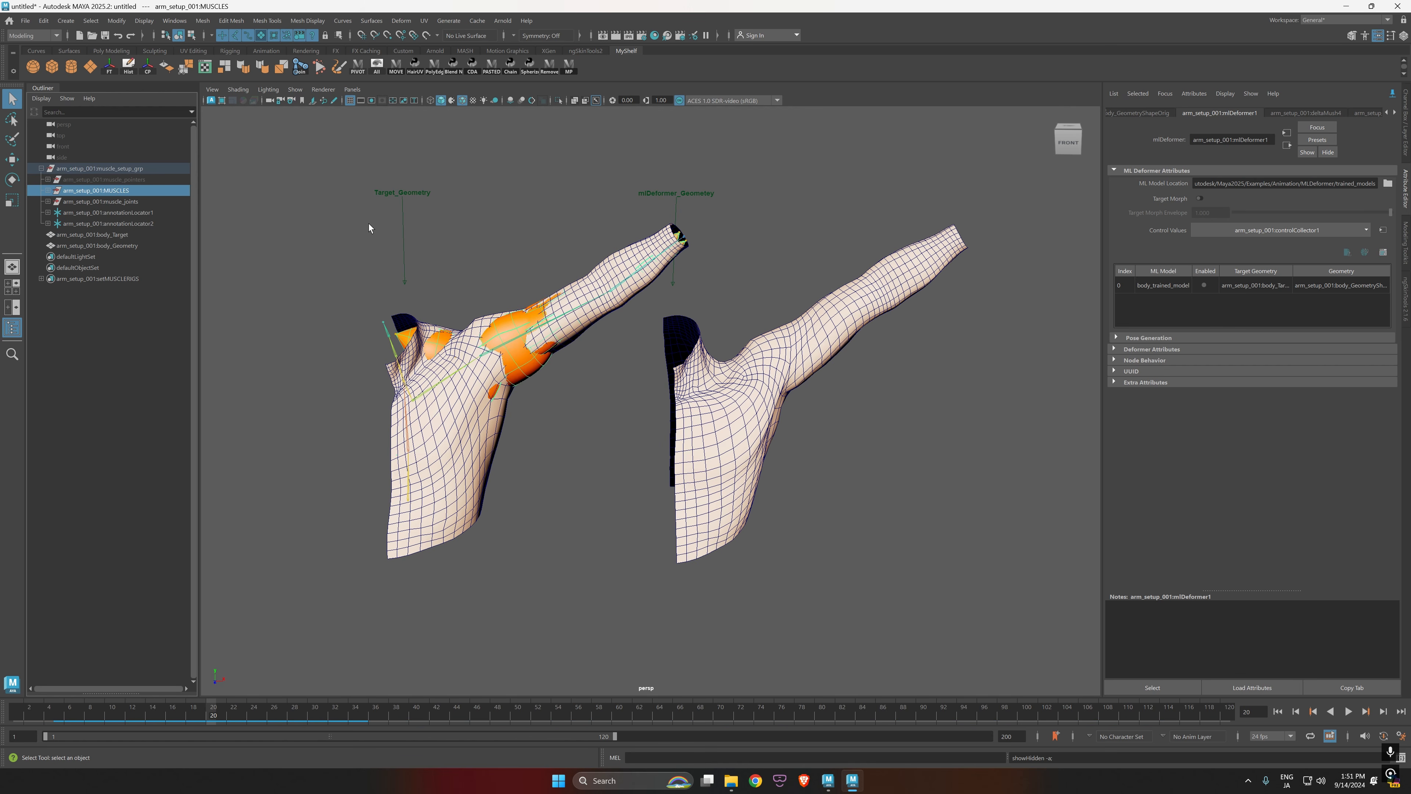
# Step: Play the animation with the muscles shown on the target geometry and park it at frame 60
pyautogui.click(371, 277)
pyautogui.keyDown('alt'); pyautogui.moveTo(392, 376); pyautogui.dragTo(496, 430); pyautogui.keyUp('alt')
pyautogui.hotkey('alt', 'v')
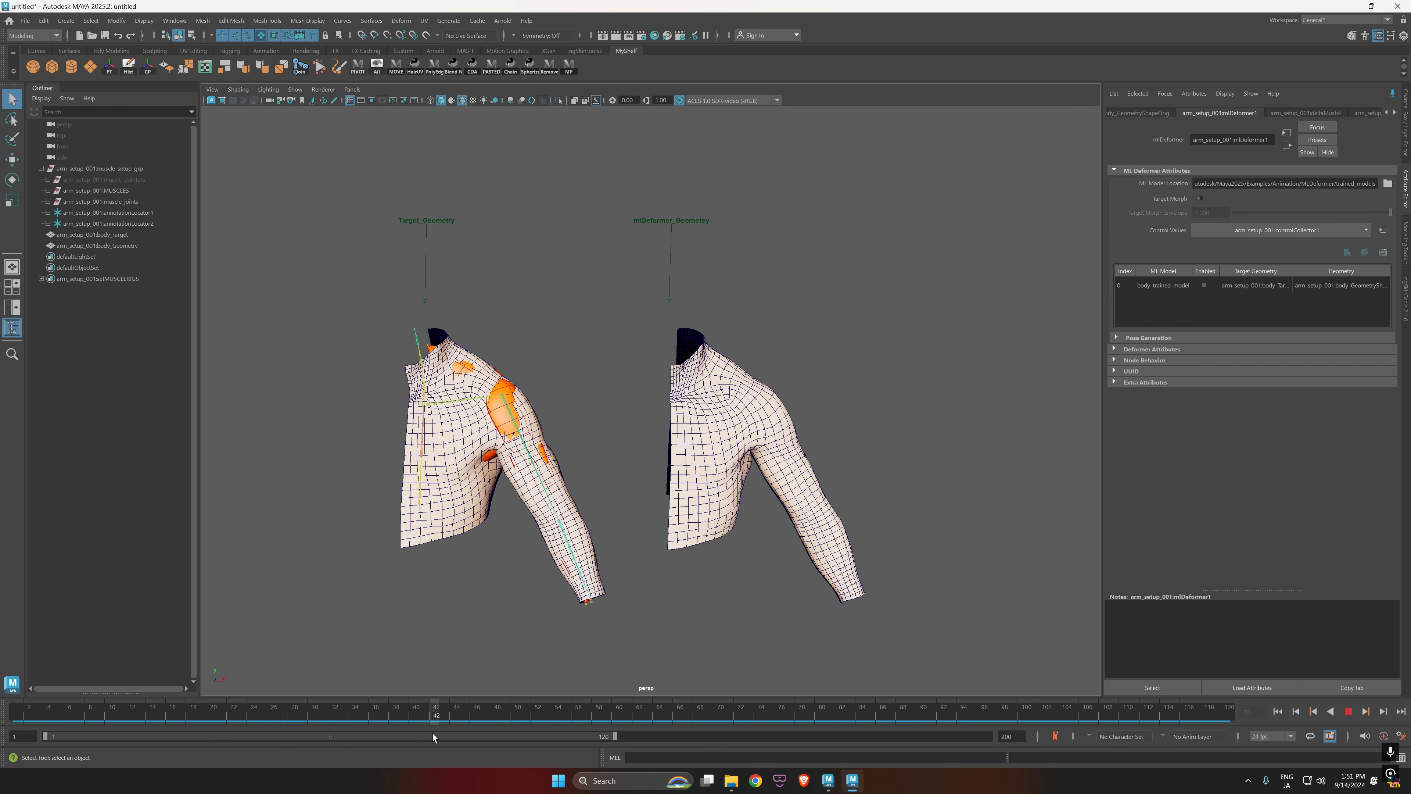
pyautogui.moveTo(606, 722)
pyautogui.mouseDown()
pyautogui.moveTo(620, 721)
pyautogui.moveTo(516, 719)
pyautogui.moveTo(619, 716)
pyautogui.mouseUp()
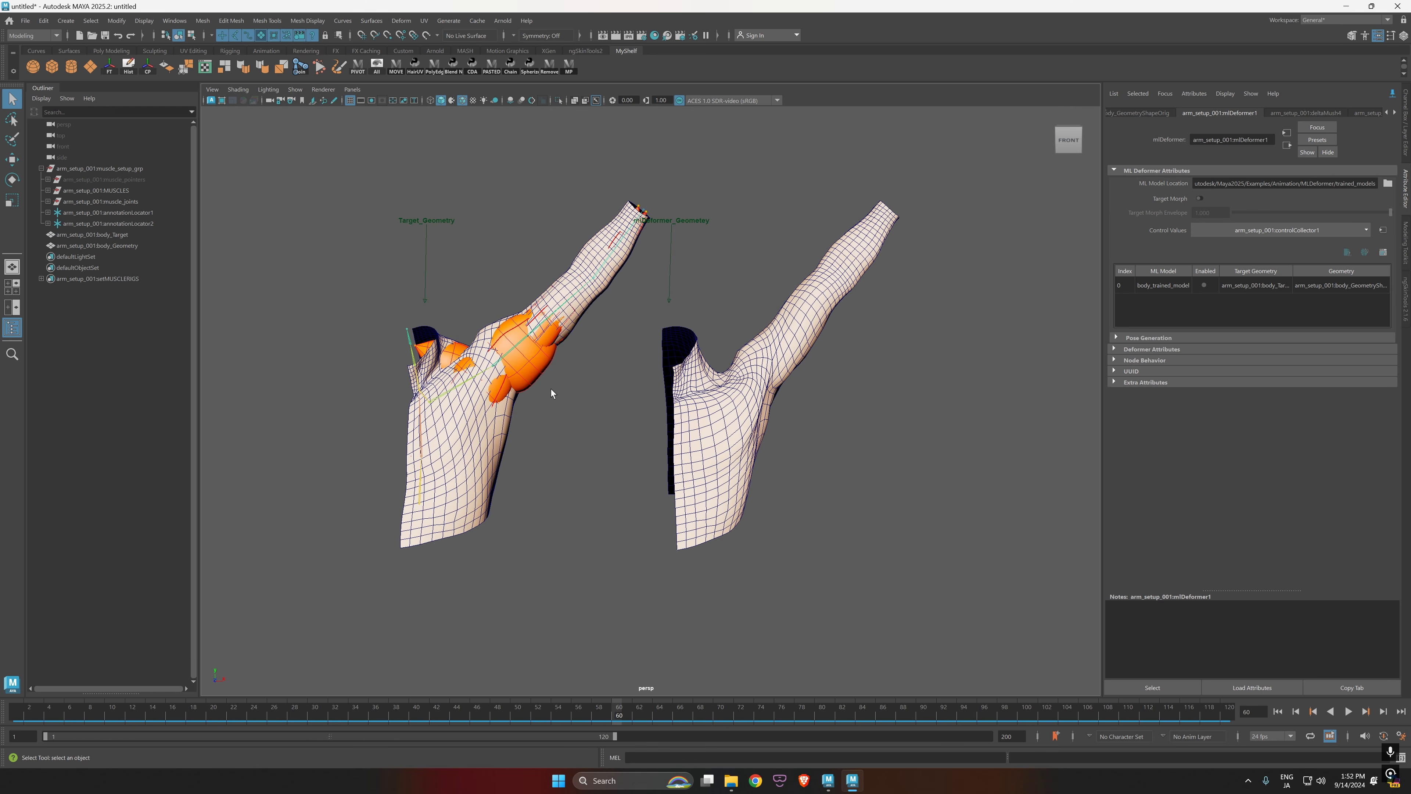
# Step: Hide the arm_setup_001:MUSCLES group and enable body_trained_model in the ML deformer
pyautogui.click(98, 192)
pyautogui.hotkey('ctrl', 'h')
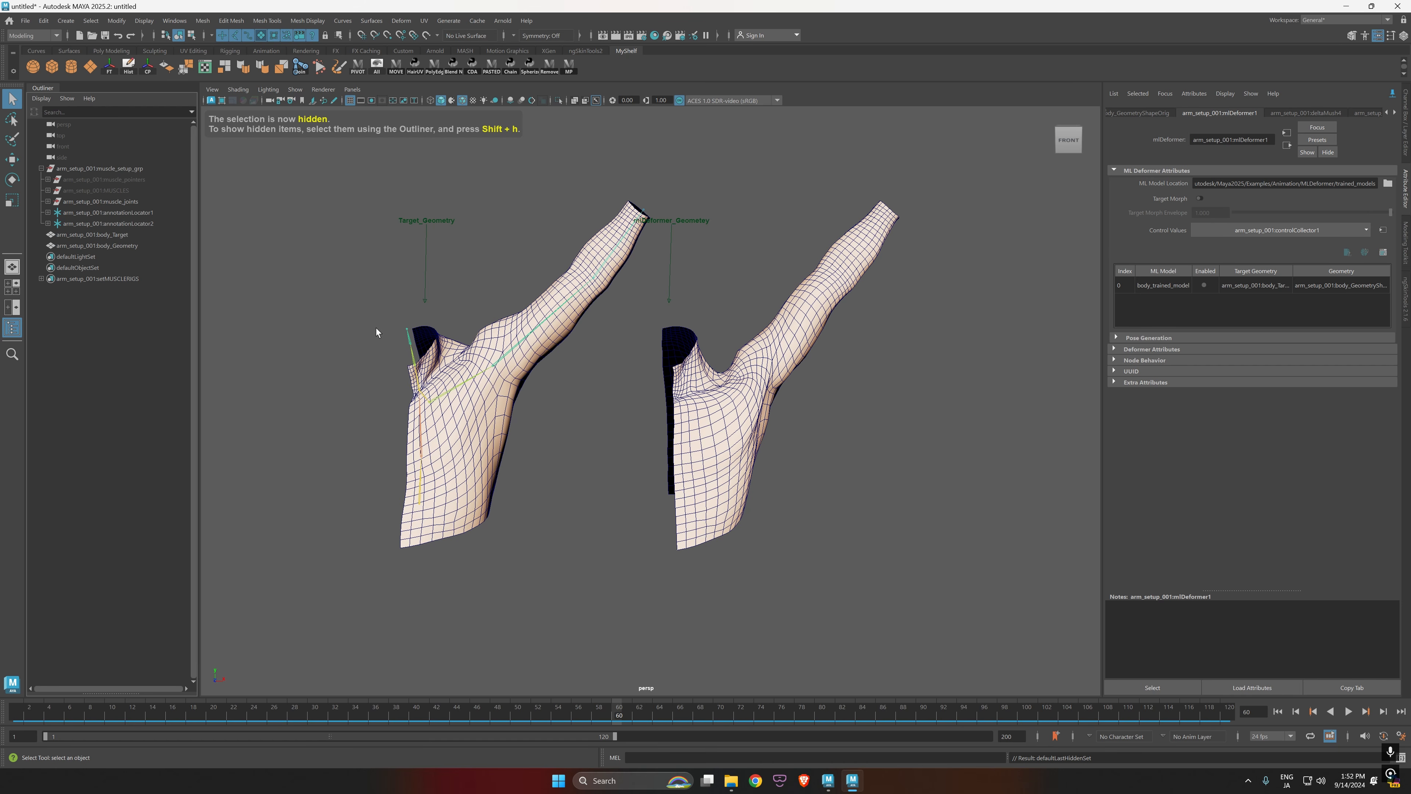
pyautogui.click(1205, 286)
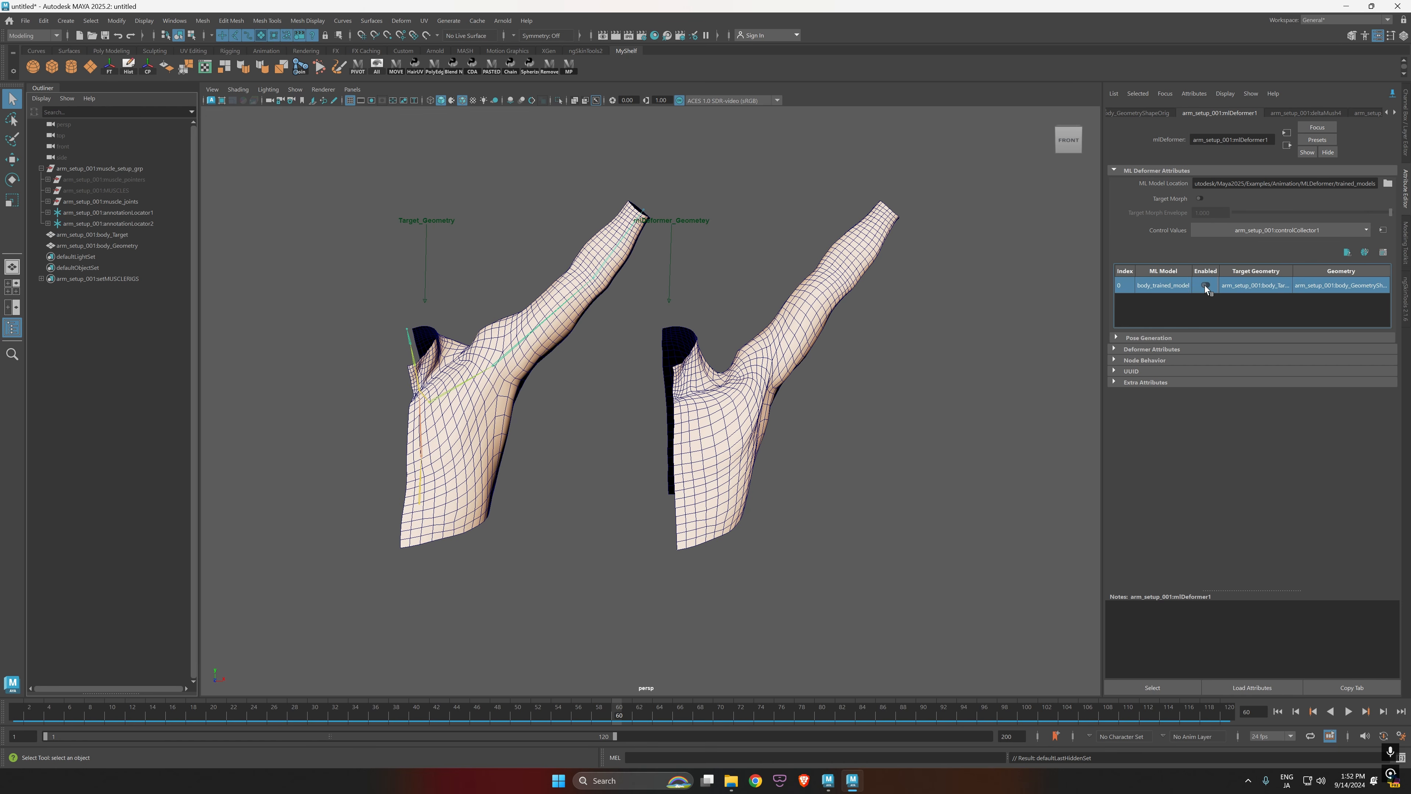
pyautogui.click(1205, 286)
# Step: Play and scrub the animation from several angles to compare both geometries, returning to frame 1
pyautogui.hotkey('alt', 'v')
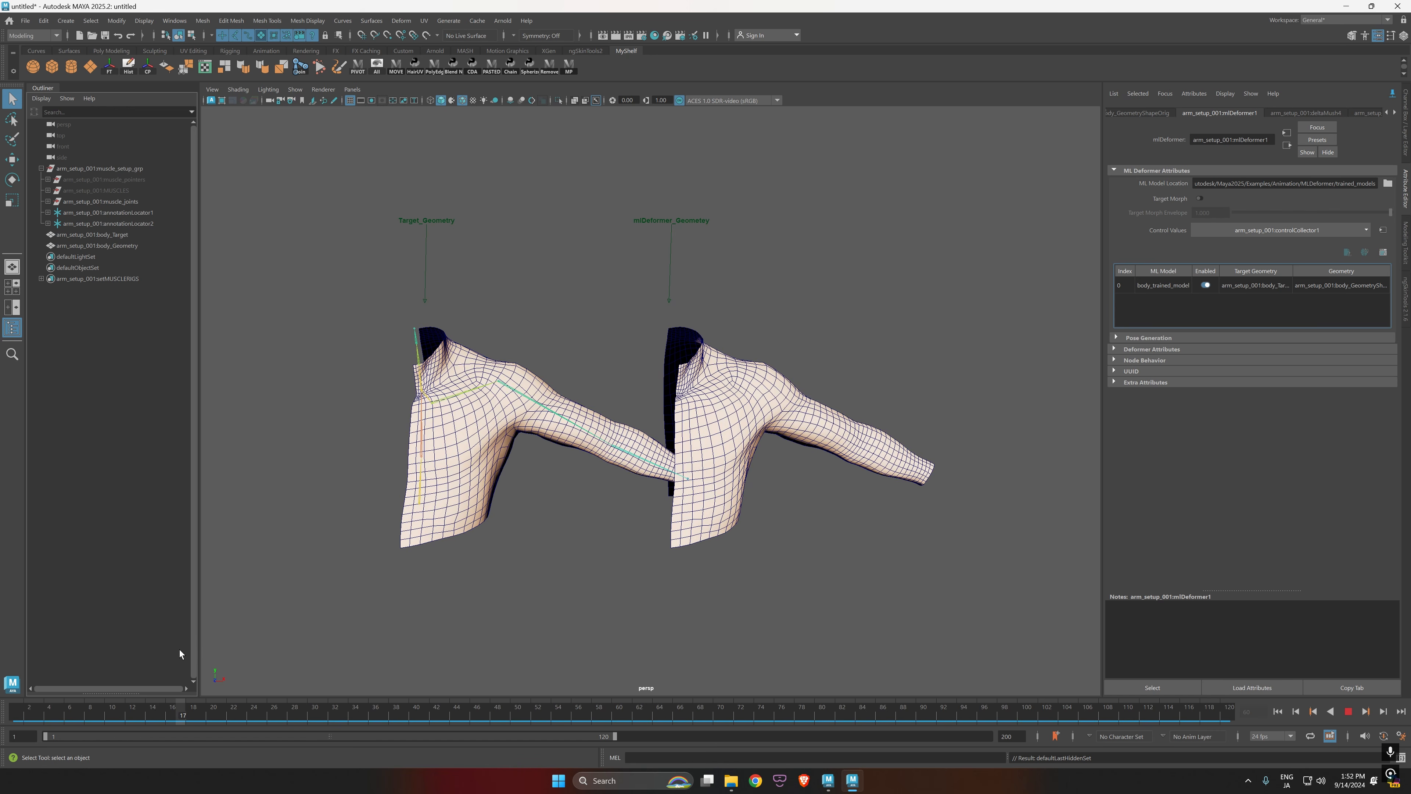
pyautogui.hotkey('alt', 'v')
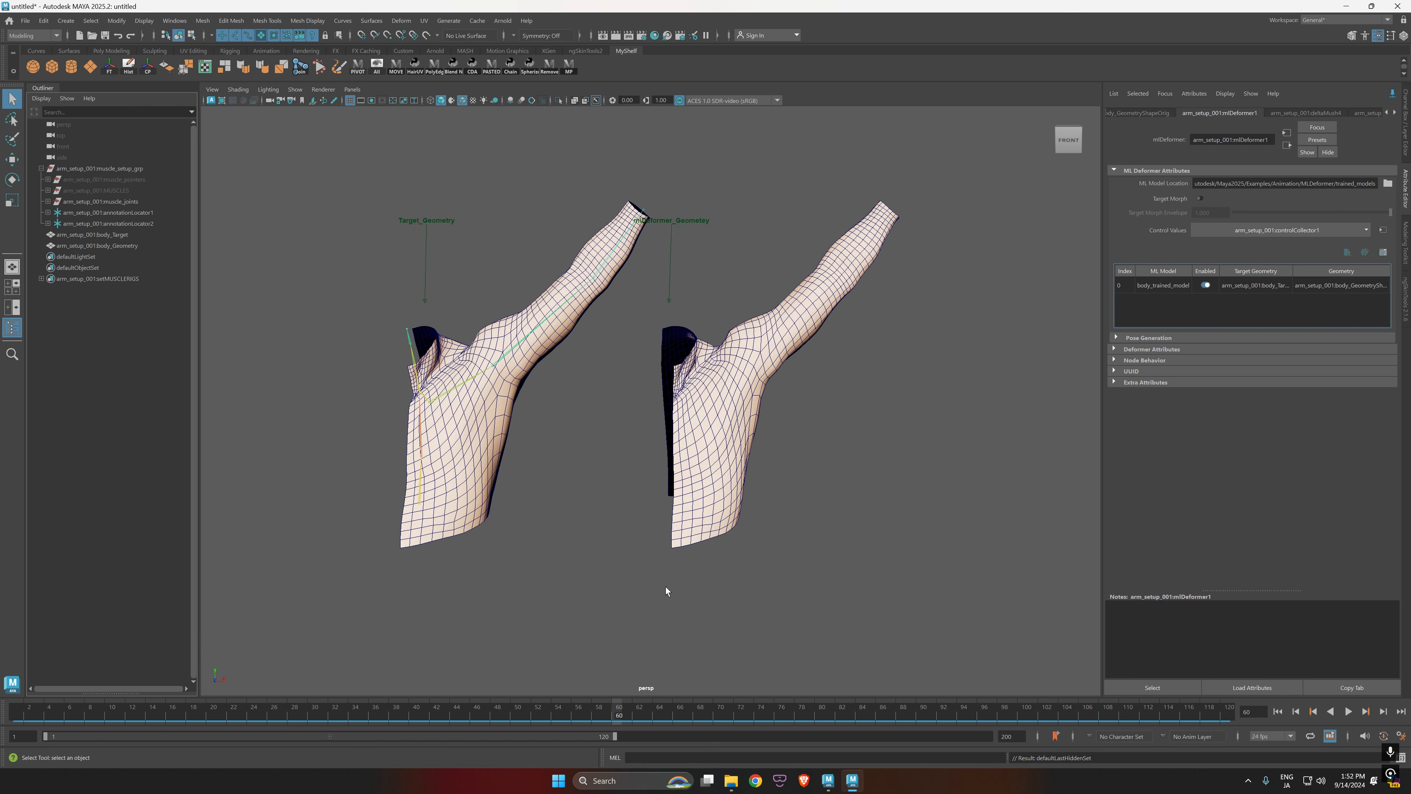
pyautogui.keyDown('alt'); pyautogui.moveTo(727, 339); pyautogui.dragTo(721, 414); pyautogui.keyUp('alt')
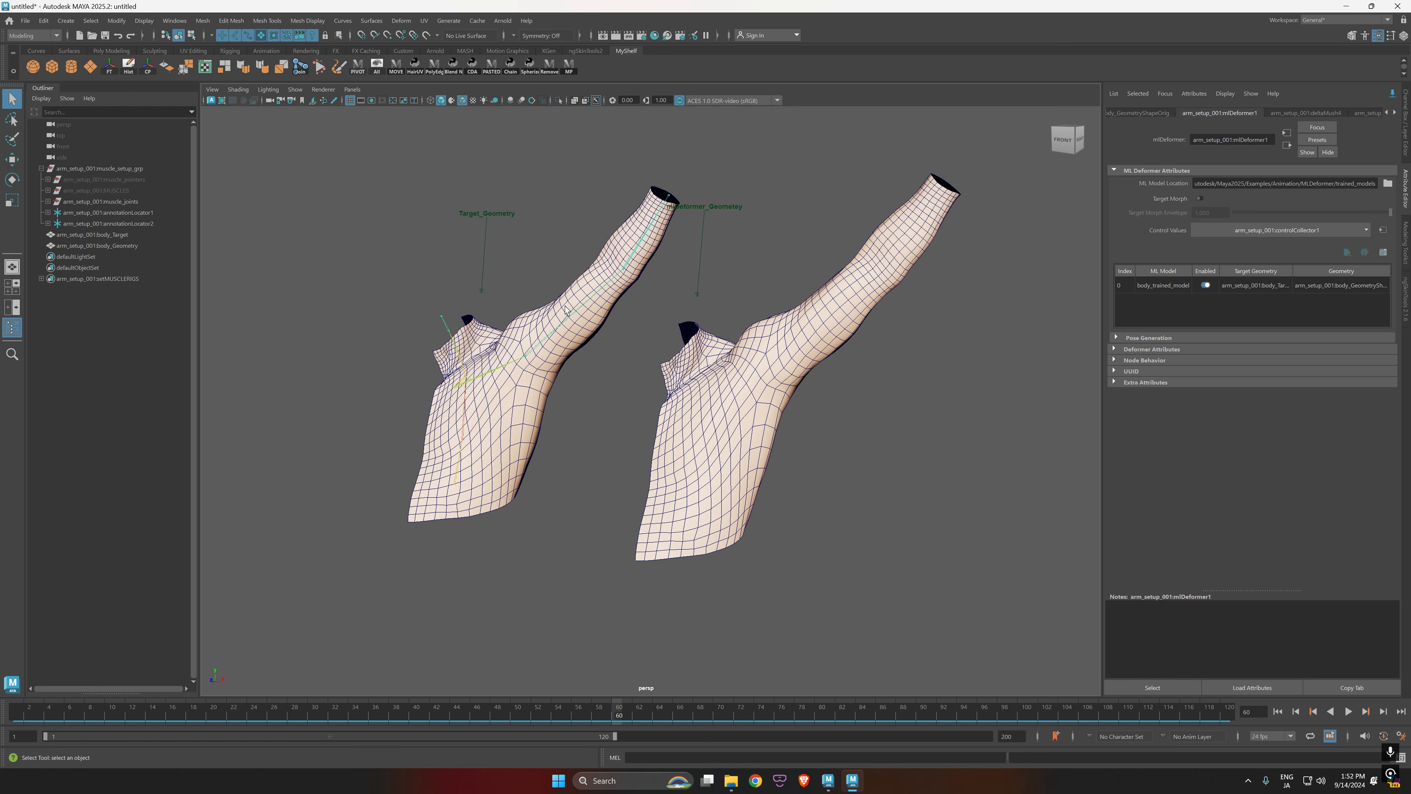
pyautogui.scroll(-1, 589, 454)
pyautogui.moveTo(589, 458)
pyautogui.keyDown('alt'); pyautogui.mouseDown()
pyautogui.moveTo(672, 451)
pyautogui.moveTo(611, 452)
pyautogui.mouseUp(); pyautogui.keyUp('alt')
pyautogui.hotkey('alt', 'v')
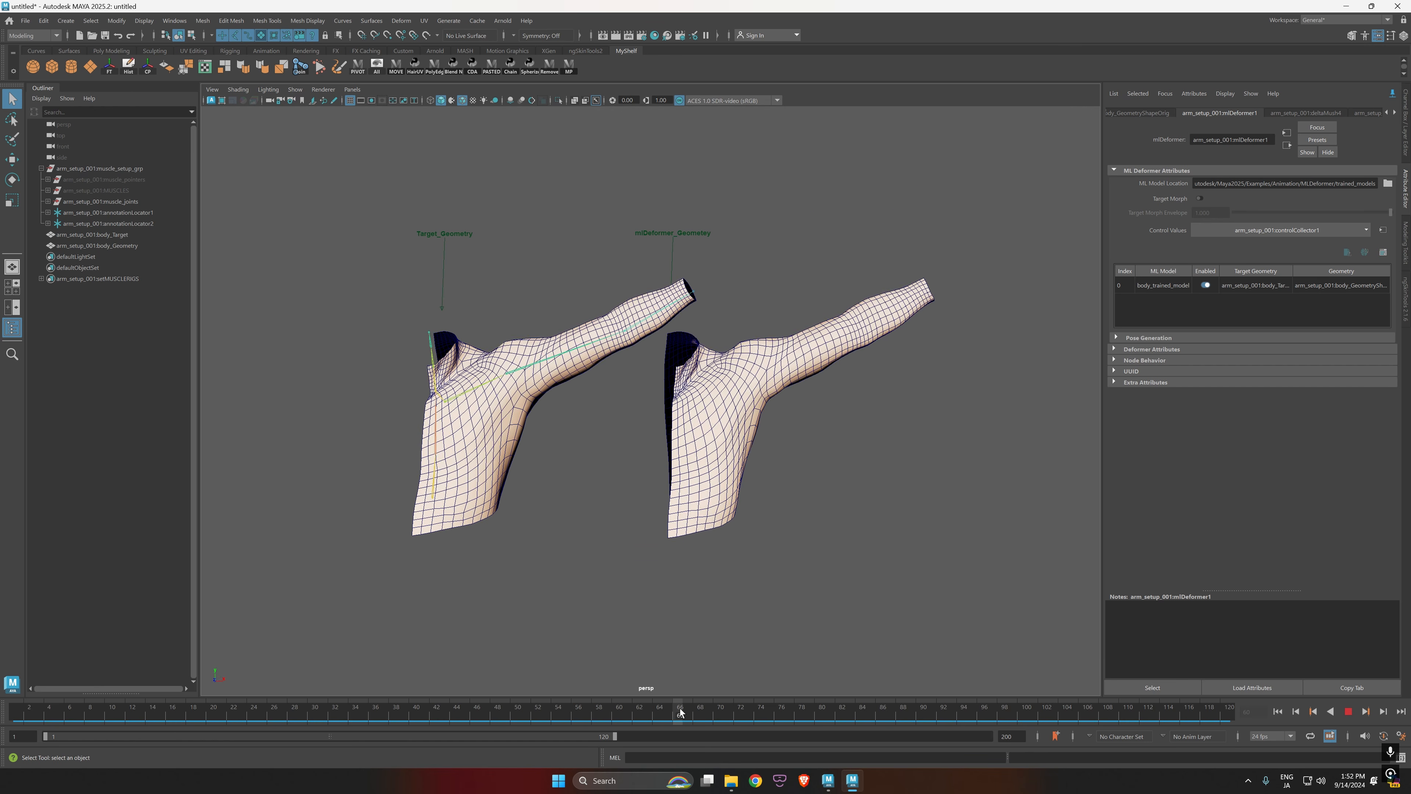
pyautogui.moveTo(998, 683)
pyautogui.mouseDown()
pyautogui.moveTo(1085, 679)
pyautogui.moveTo(12, 682)
pyautogui.mouseUp()
pyautogui.moveTo(588, 454)
pyautogui.keyDown('alt'); pyautogui.mouseDown()
pyautogui.moveTo(626, 467)
pyautogui.moveTo(601, 423)
pyautogui.moveTo(628, 420)
pyautogui.mouseUp(); pyautogui.keyUp('alt')
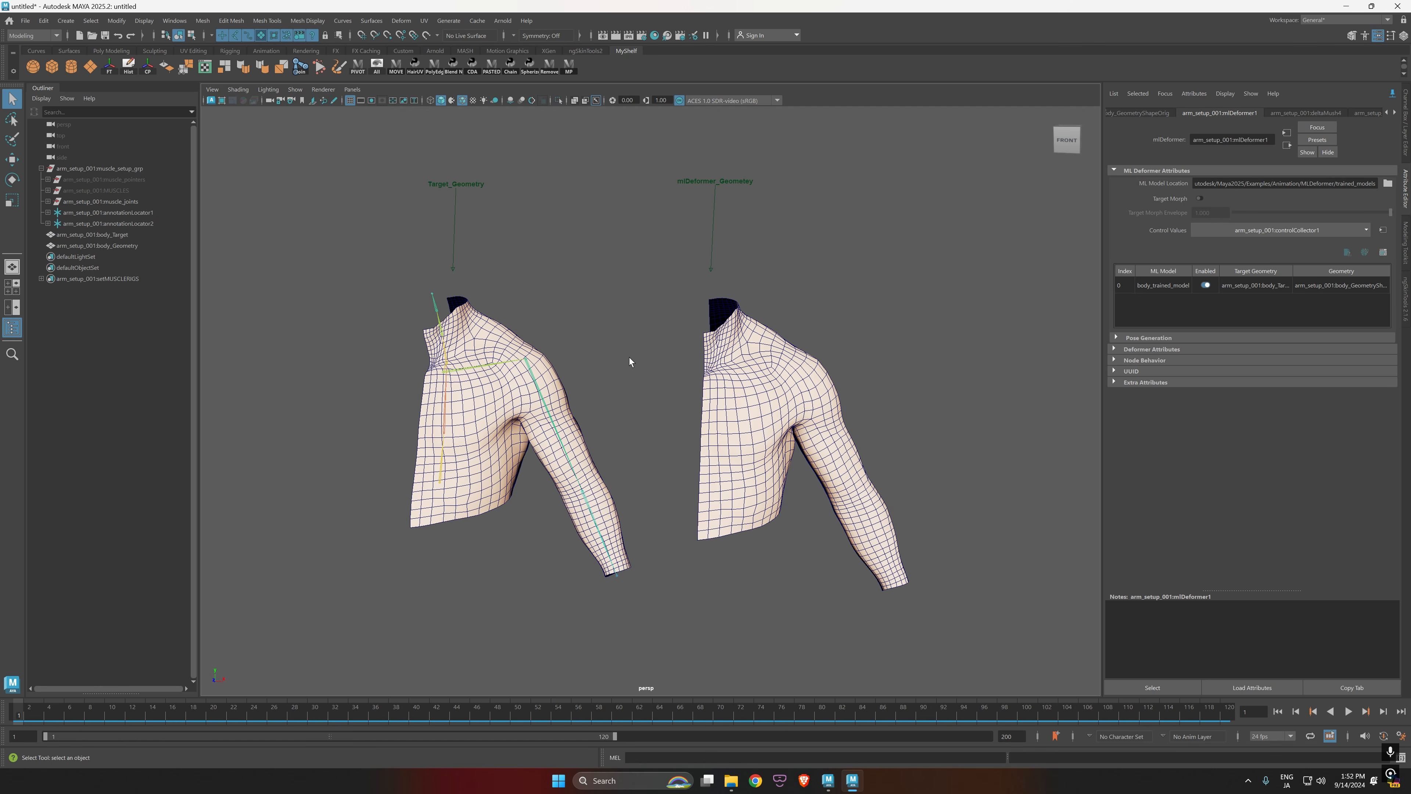
# Step: Start a new scene in place of the ML deformer example
pyautogui.click(25, 20)
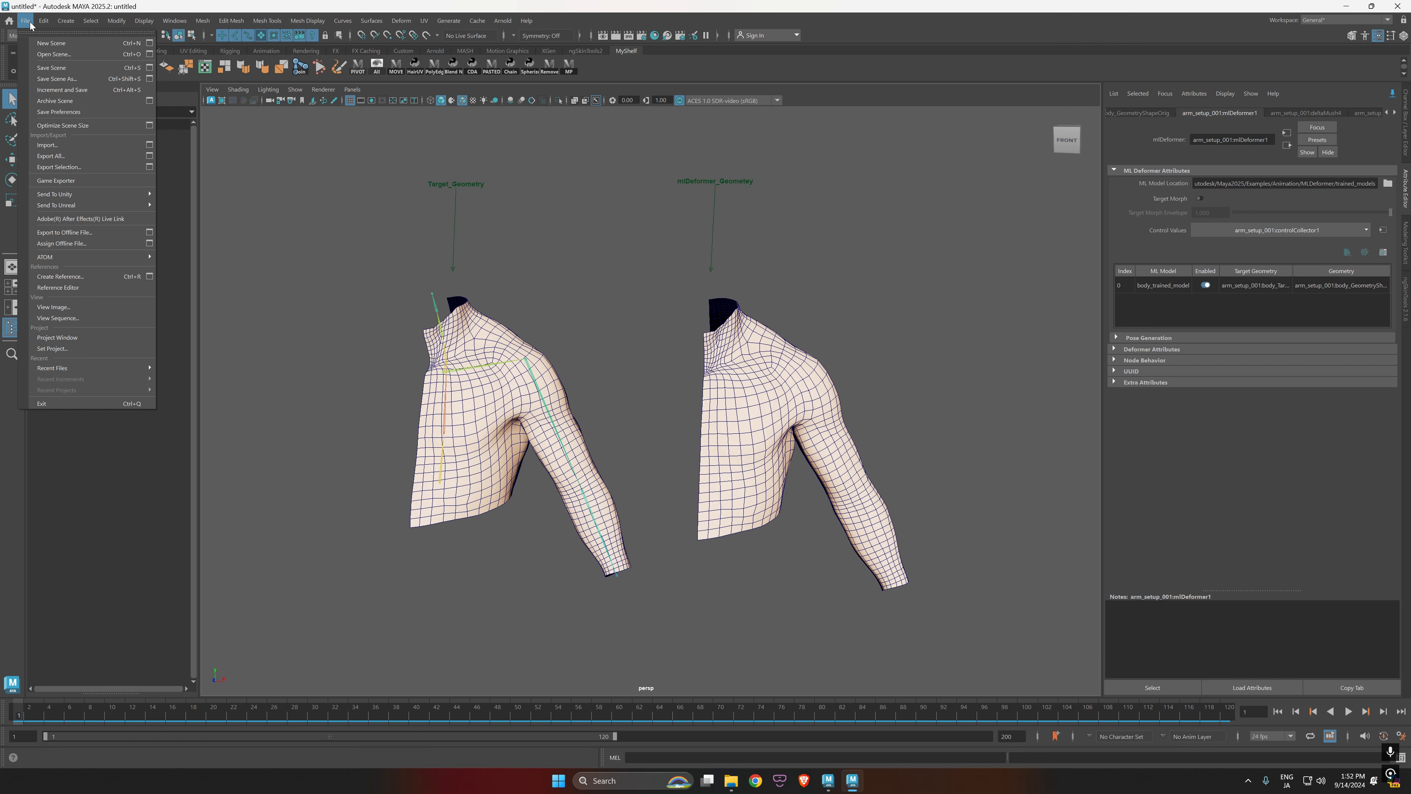
pyautogui.click(51, 43)
pyautogui.click(702, 399)
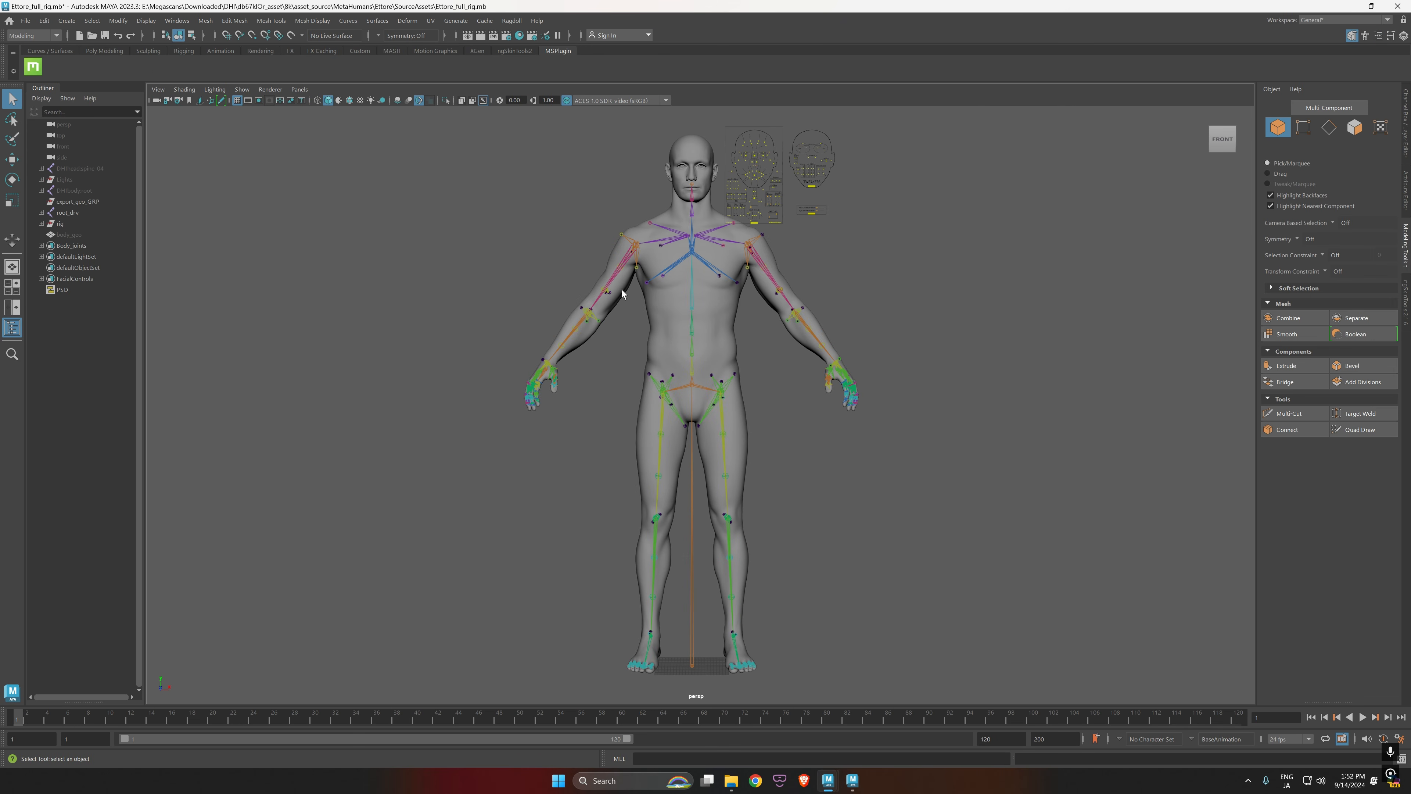
# Step: Rotate the thigh_r_drv joint about its Z axis to raise the character's right leg forward to roughly horizontal
pyautogui.keyDown('alt'); pyautogui.moveTo(767, 456); pyautogui.dragTo(804, 466); pyautogui.keyUp('alt')
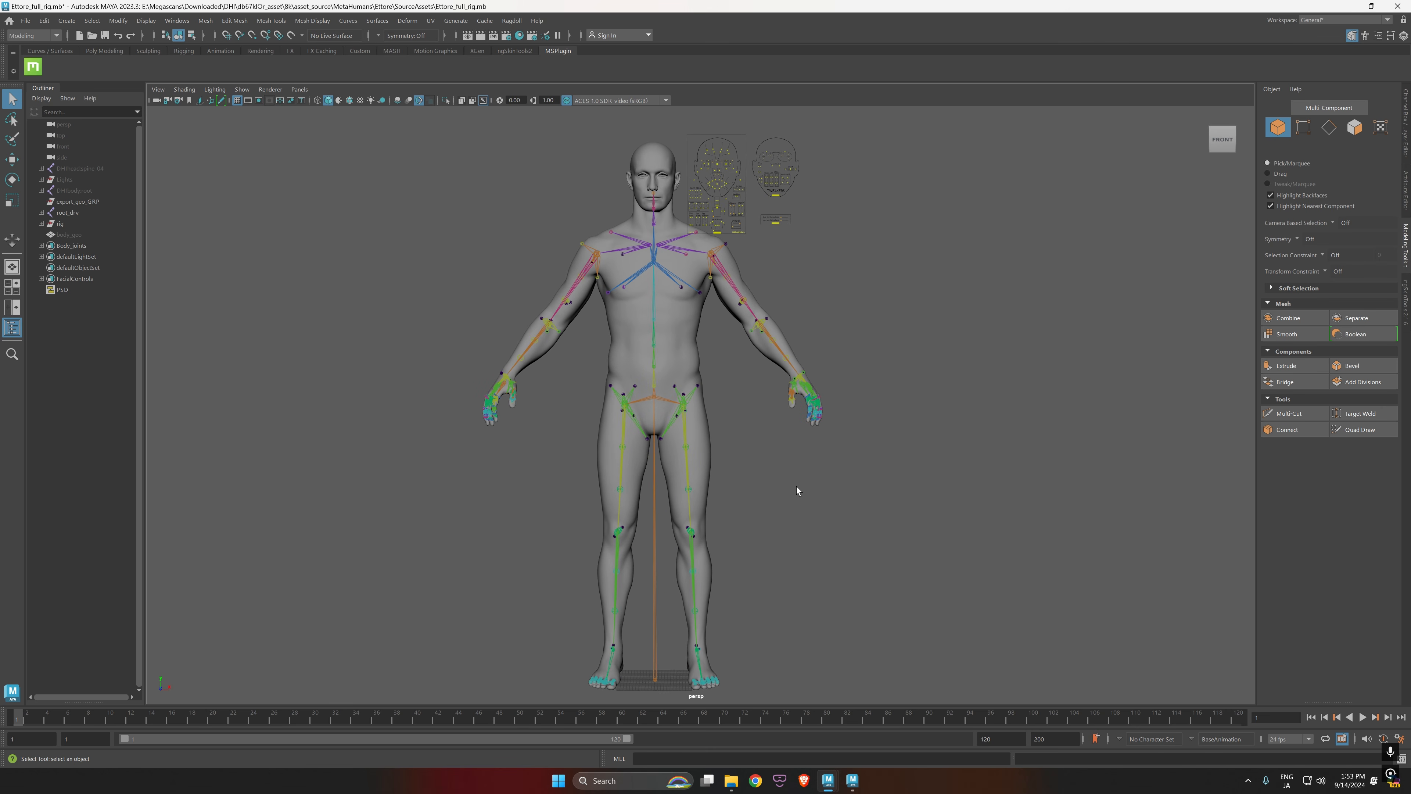
pyautogui.keyDown('alt'); pyautogui.moveTo(630, 466); pyautogui.dragTo(834, 481, button='right'); pyautogui.keyUp('alt')
pyautogui.keyDown('alt'); pyautogui.moveTo(834, 480); pyautogui.dragTo(750, 489); pyautogui.keyUp('alt')
pyautogui.keyDown('alt'); pyautogui.moveTo(786, 254); pyautogui.dragTo(774, 483, button='middle'); pyautogui.keyUp('alt')
pyautogui.keyDown('alt'); pyautogui.moveTo(722, 483); pyautogui.dragTo(807, 488, button='right'); pyautogui.keyUp('alt')
pyautogui.keyDown('alt'); pyautogui.moveTo(873, 562); pyautogui.dragTo(804, 199, button='middle'); pyautogui.keyUp('alt')
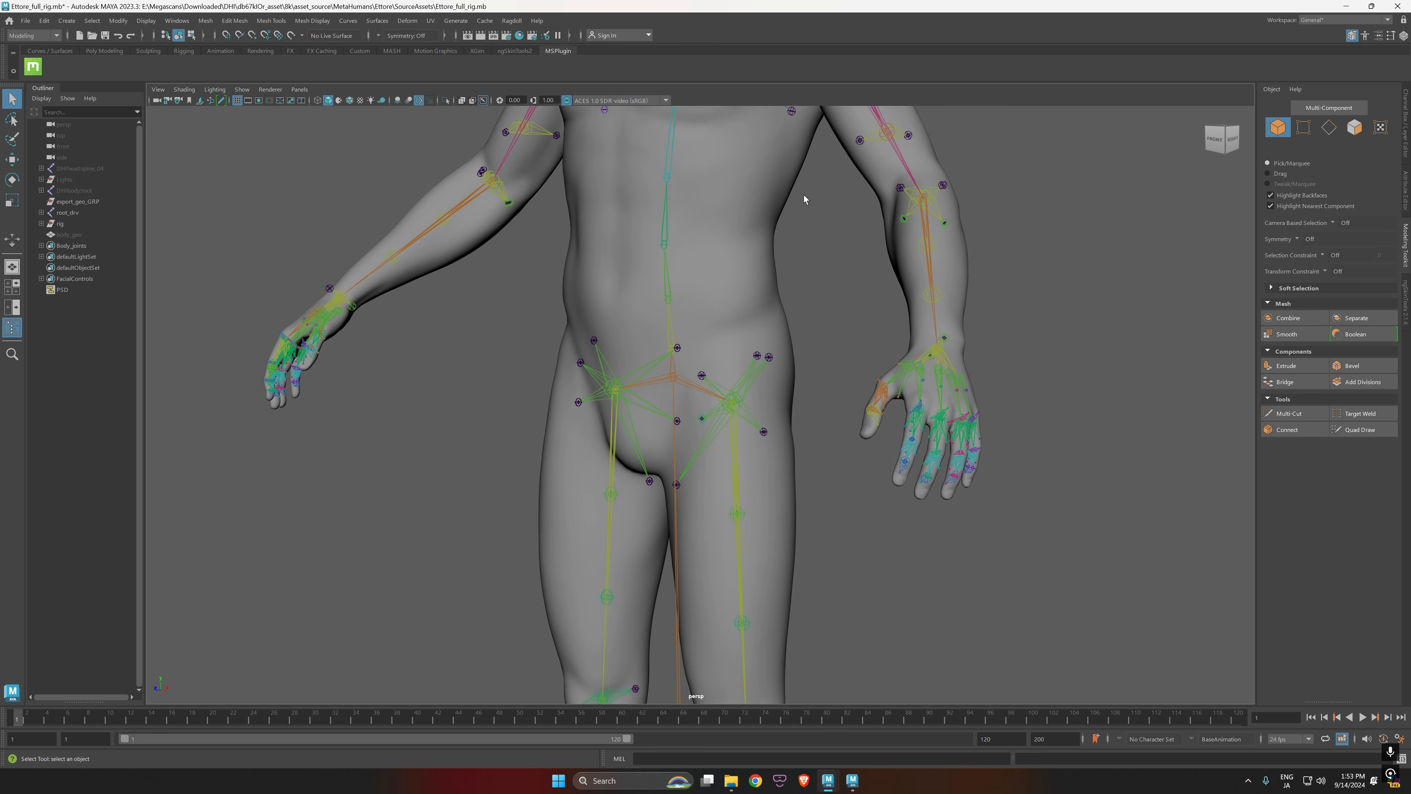
pyautogui.keyDown('alt'); pyautogui.moveTo(744, 484); pyautogui.dragTo(655, 496, button='right'); pyautogui.keyUp('alt')
pyautogui.click(621, 455)
pyautogui.press('e')
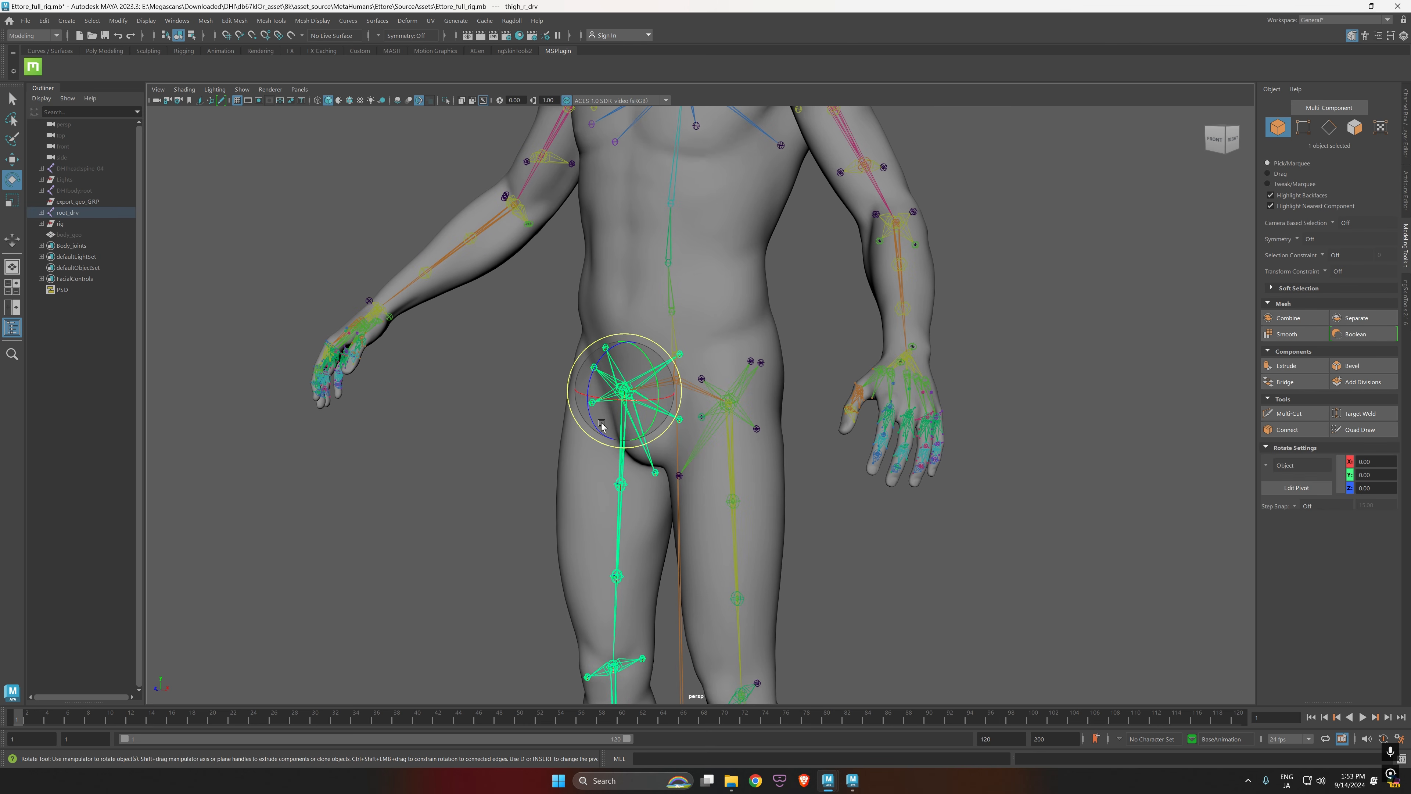
pyautogui.moveTo(595, 428); pyautogui.dragTo(566, 352)
# Step: Rotate the calf_r_drv joint by about -98.6 degrees in Z to bend the right knee
pyautogui.keyDown('alt'); pyautogui.moveTo(613, 517); pyautogui.dragTo(681, 527, button='right'); pyautogui.keyUp('alt')
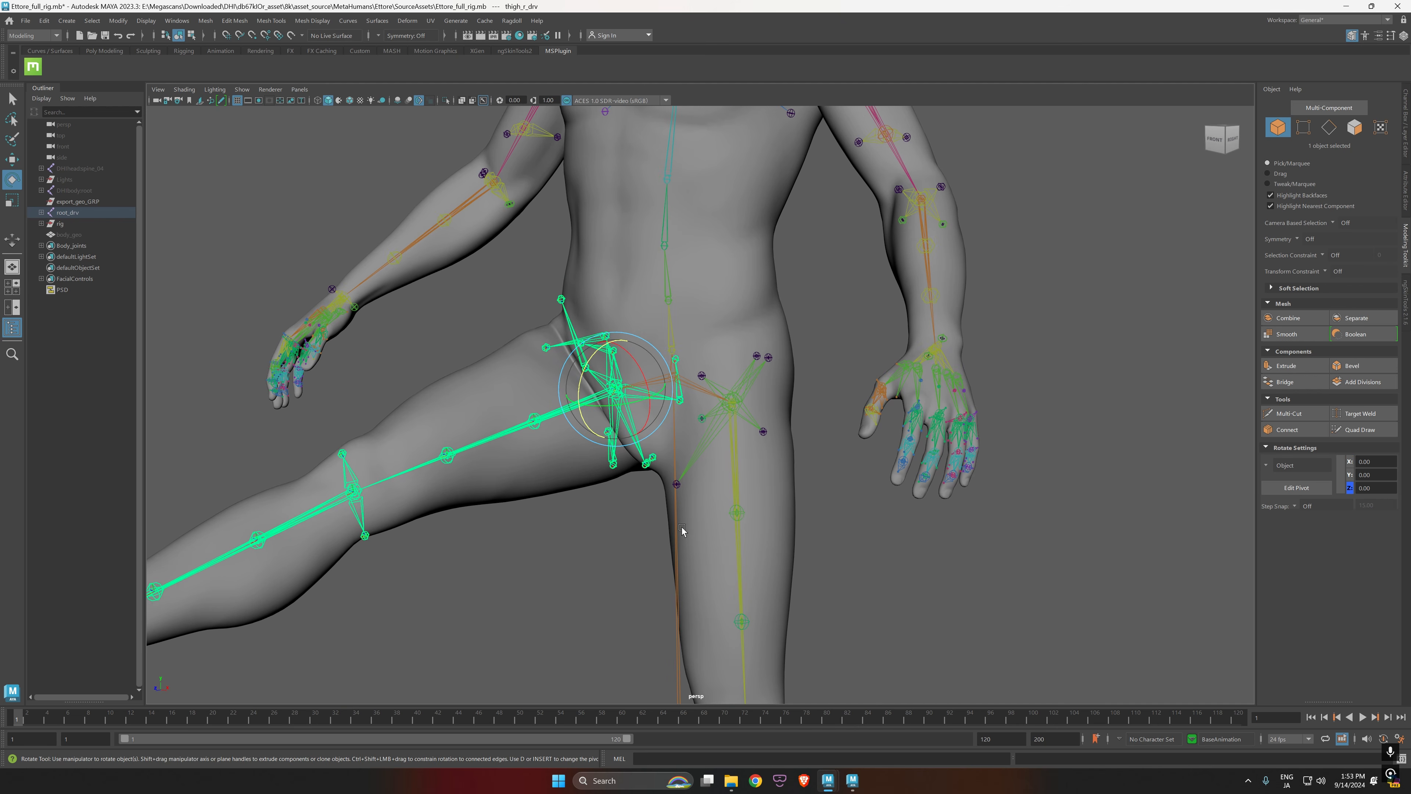
pyautogui.keyDown('alt'); pyautogui.moveTo(681, 527); pyautogui.dragTo(759, 544, button='middle'); pyautogui.keyUp('alt')
pyautogui.keyDown('alt'); pyautogui.moveTo(693, 538); pyautogui.dragTo(532, 461); pyautogui.keyUp('alt')
pyautogui.keyDown('alt'); pyautogui.moveTo(790, 563); pyautogui.dragTo(716, 566, button='right'); pyautogui.keyUp('alt')
pyautogui.keyDown('alt'); pyautogui.moveTo(904, 451); pyautogui.dragTo(749, 438, button='middle'); pyautogui.keyUp('alt')
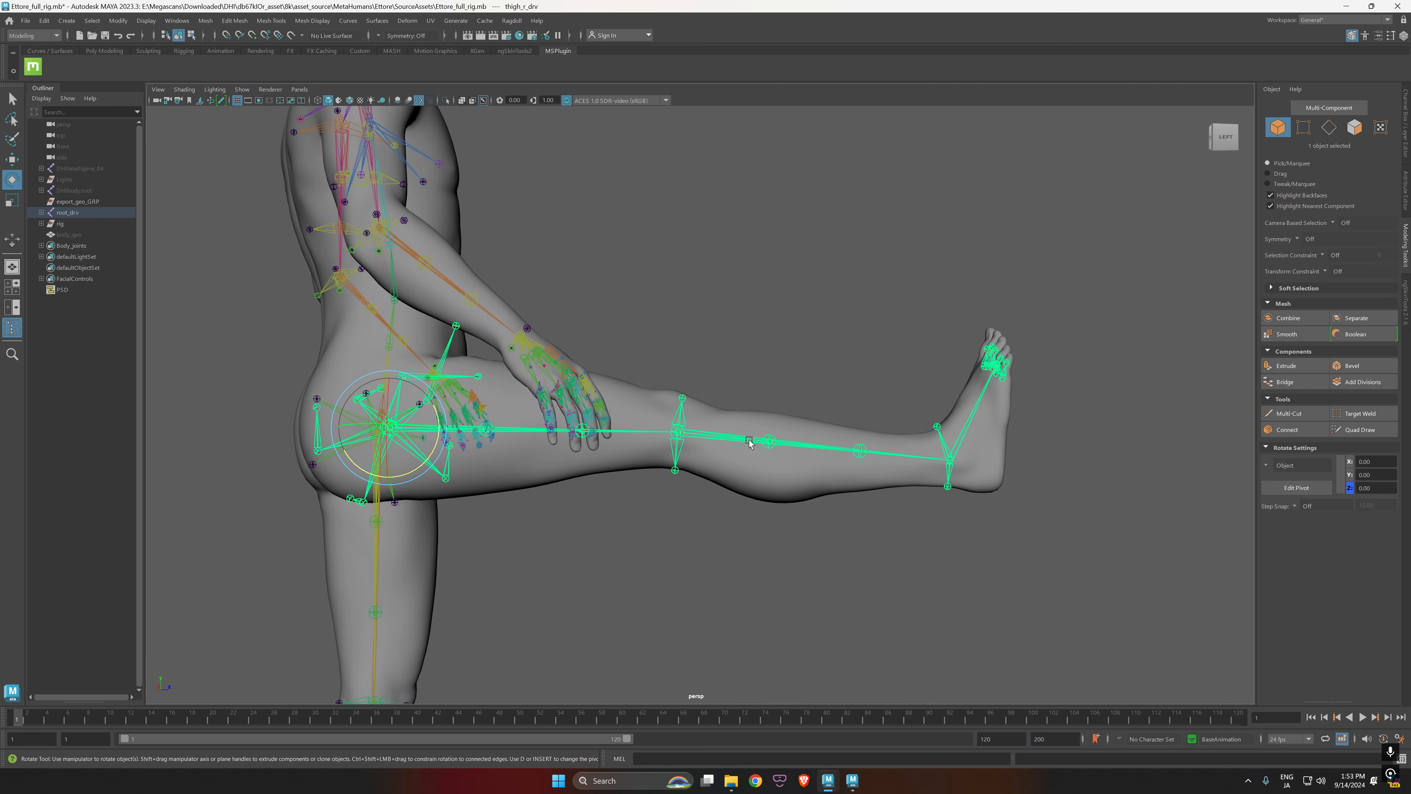
pyautogui.click(732, 434)
pyautogui.moveTo(732, 439); pyautogui.dragTo(666, 469)
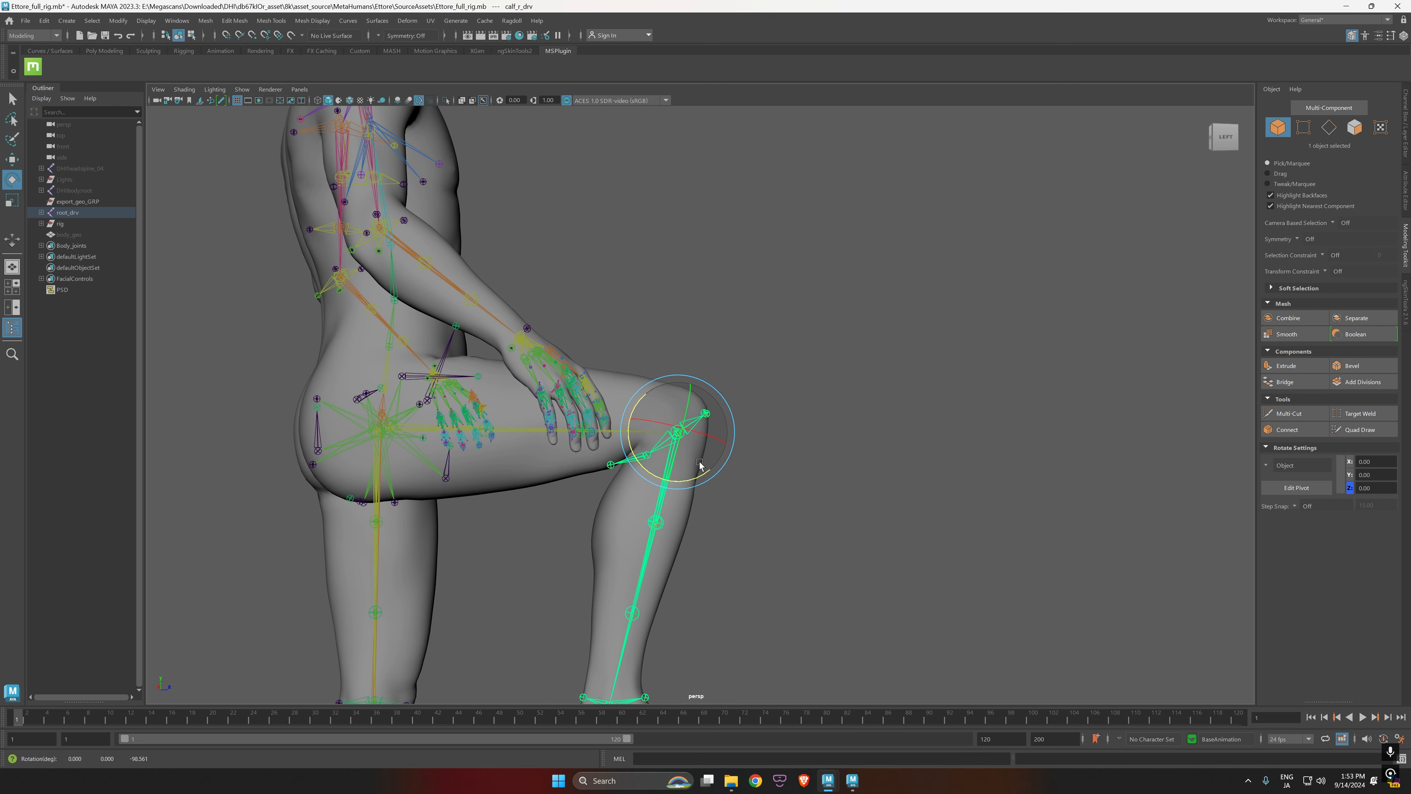
# Step: Rotate the lowerarm_l_drv joint about its Z axis to bend the character's left elbow
pyautogui.keyDown('alt'); pyautogui.moveTo(789, 453); pyautogui.dragTo(631, 477); pyautogui.keyUp('alt')
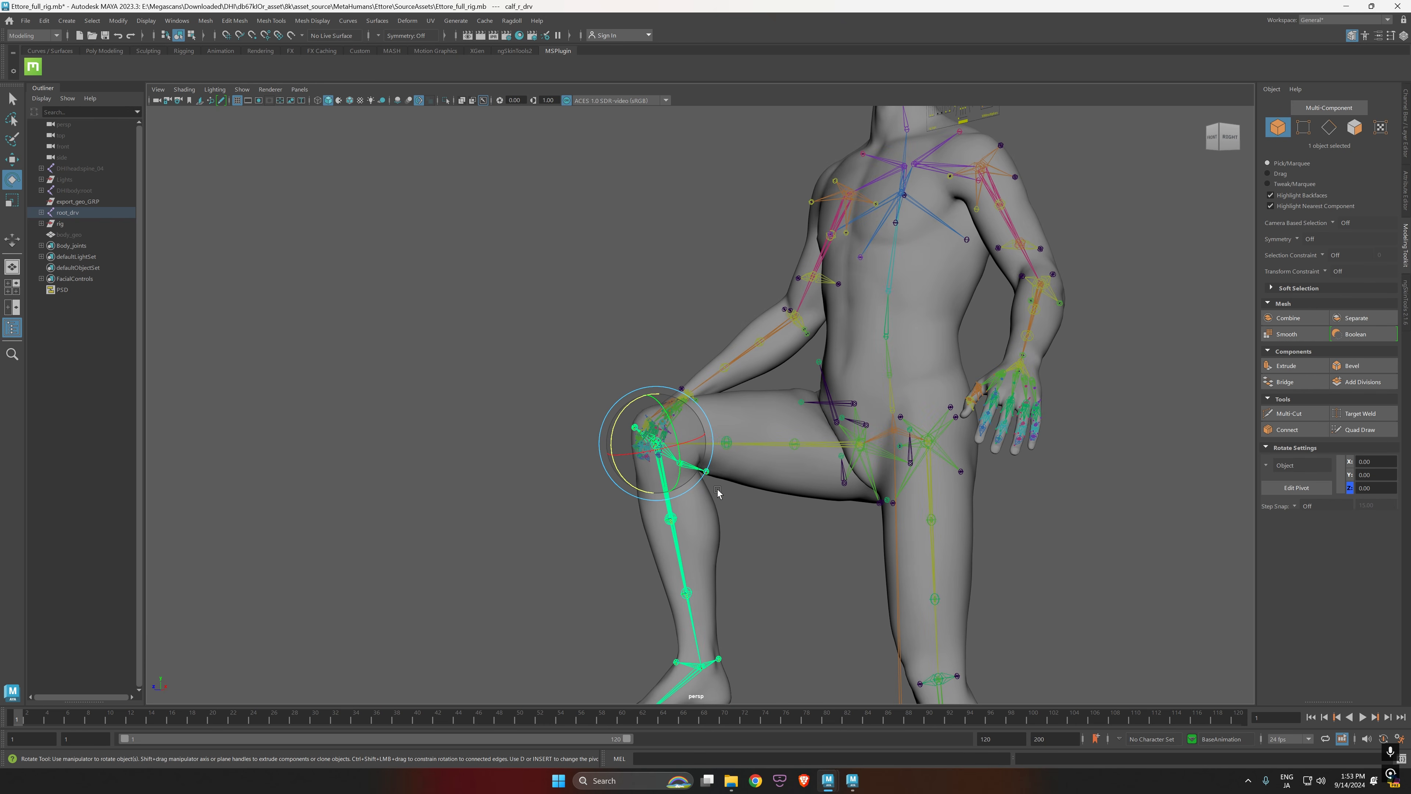
pyautogui.keyDown('alt'); pyautogui.moveTo(718, 489); pyautogui.dragTo(801, 561, button='right'); pyautogui.keyUp('alt')
pyautogui.keyDown('alt'); pyautogui.moveTo(801, 561); pyautogui.dragTo(750, 400, button='middle'); pyautogui.keyUp('alt')
pyautogui.keyDown('alt'); pyautogui.moveTo(751, 400); pyautogui.dragTo(756, 451); pyautogui.keyUp('alt')
pyautogui.keyDown('alt'); pyautogui.moveTo(756, 451); pyautogui.dragTo(623, 654, button='middle'); pyautogui.keyUp('alt')
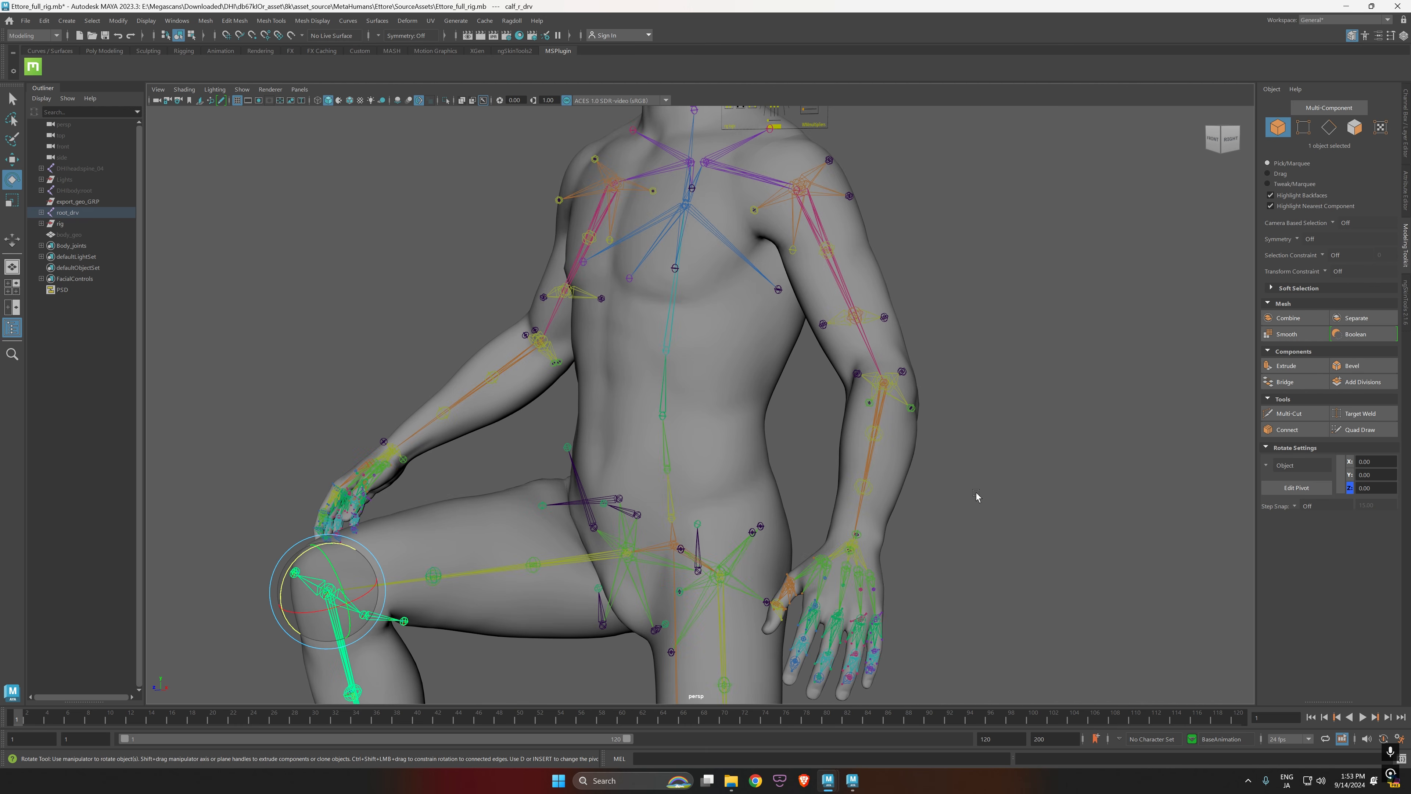
pyautogui.keyDown('alt'); pyautogui.moveTo(977, 495); pyautogui.dragTo(895, 427); pyautogui.keyUp('alt')
pyautogui.click(897, 412)
pyautogui.keyDown('alt'); pyautogui.moveTo(1064, 498); pyautogui.dragTo(986, 547); pyautogui.keyUp('alt')
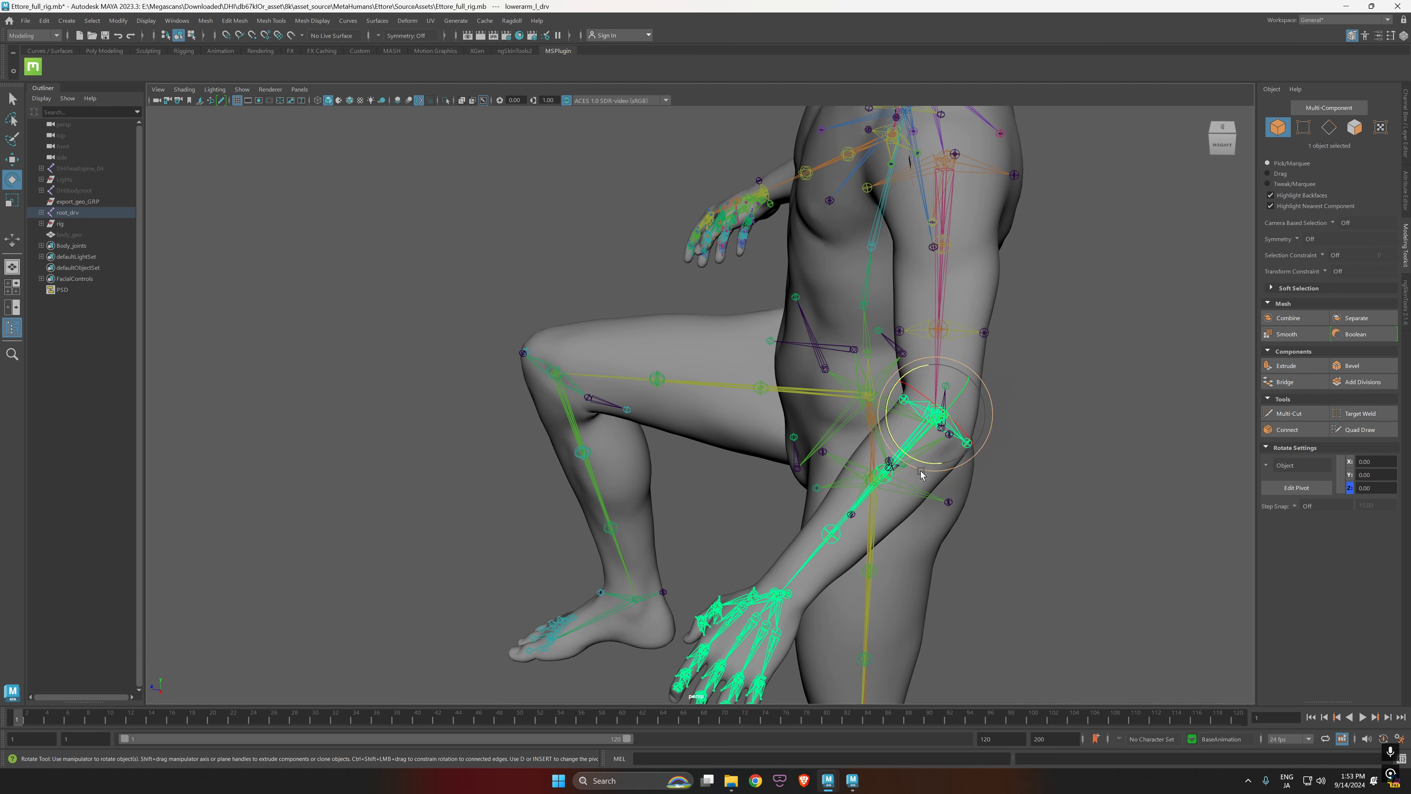
pyautogui.moveTo(923, 460); pyautogui.dragTo(884, 412)
# Step: Rotate the clavicle_l_drv joint to raise the character's left shoulder
pyautogui.keyDown('alt'); pyautogui.moveTo(1032, 478); pyautogui.dragTo(754, 395); pyautogui.keyUp('alt')
pyautogui.scroll(-3, 750, 394)
pyautogui.keyDown('alt'); pyautogui.moveTo(601, 384); pyautogui.dragTo(718, 353); pyautogui.keyUp('alt')
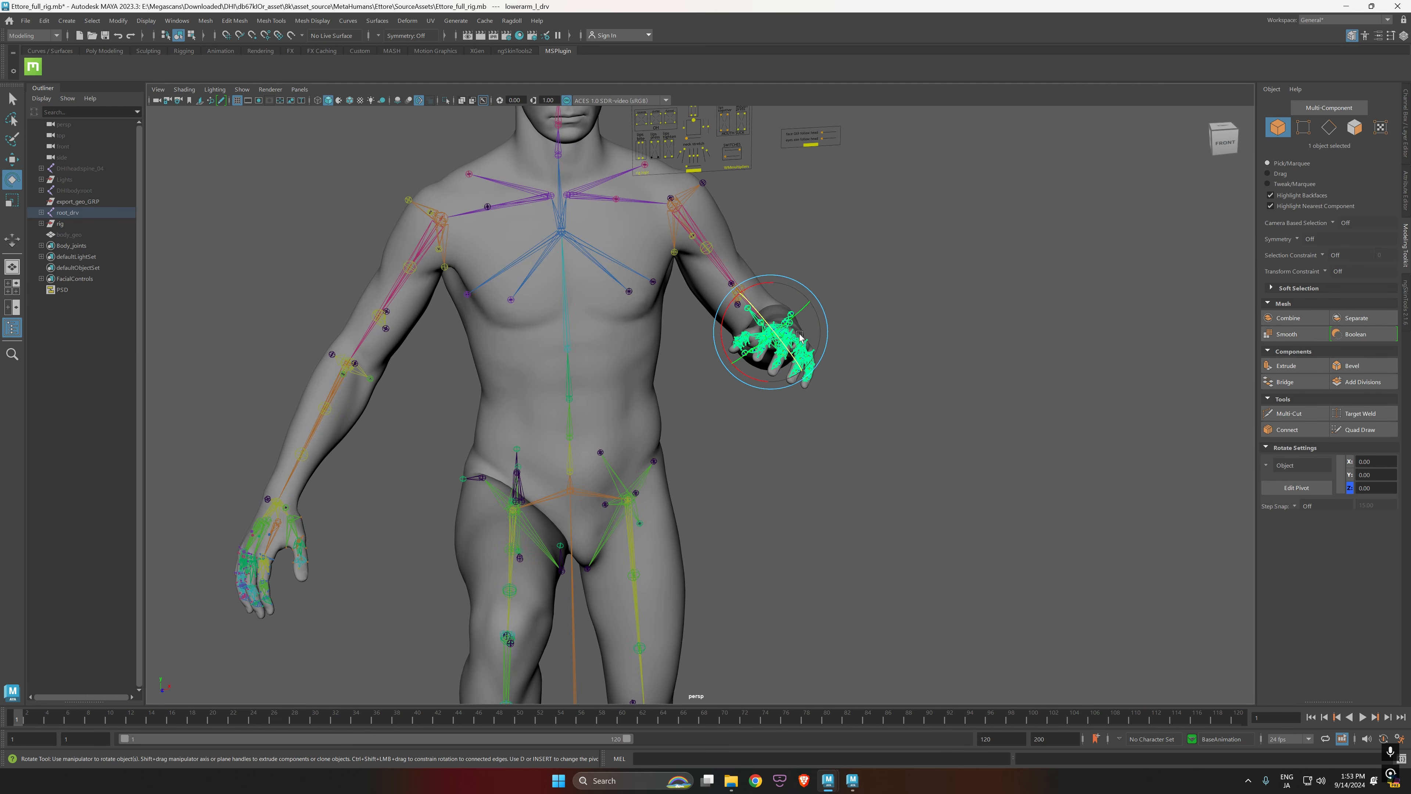
pyautogui.keyDown('alt'); pyautogui.moveTo(718, 354); pyautogui.dragTo(801, 584, button='middle'); pyautogui.keyUp('alt')
pyautogui.scroll(3, 801, 584)
pyautogui.keyDown('alt'); pyautogui.moveTo(801, 584); pyautogui.dragTo(764, 565); pyautogui.keyUp('alt')
pyautogui.click(645, 422)
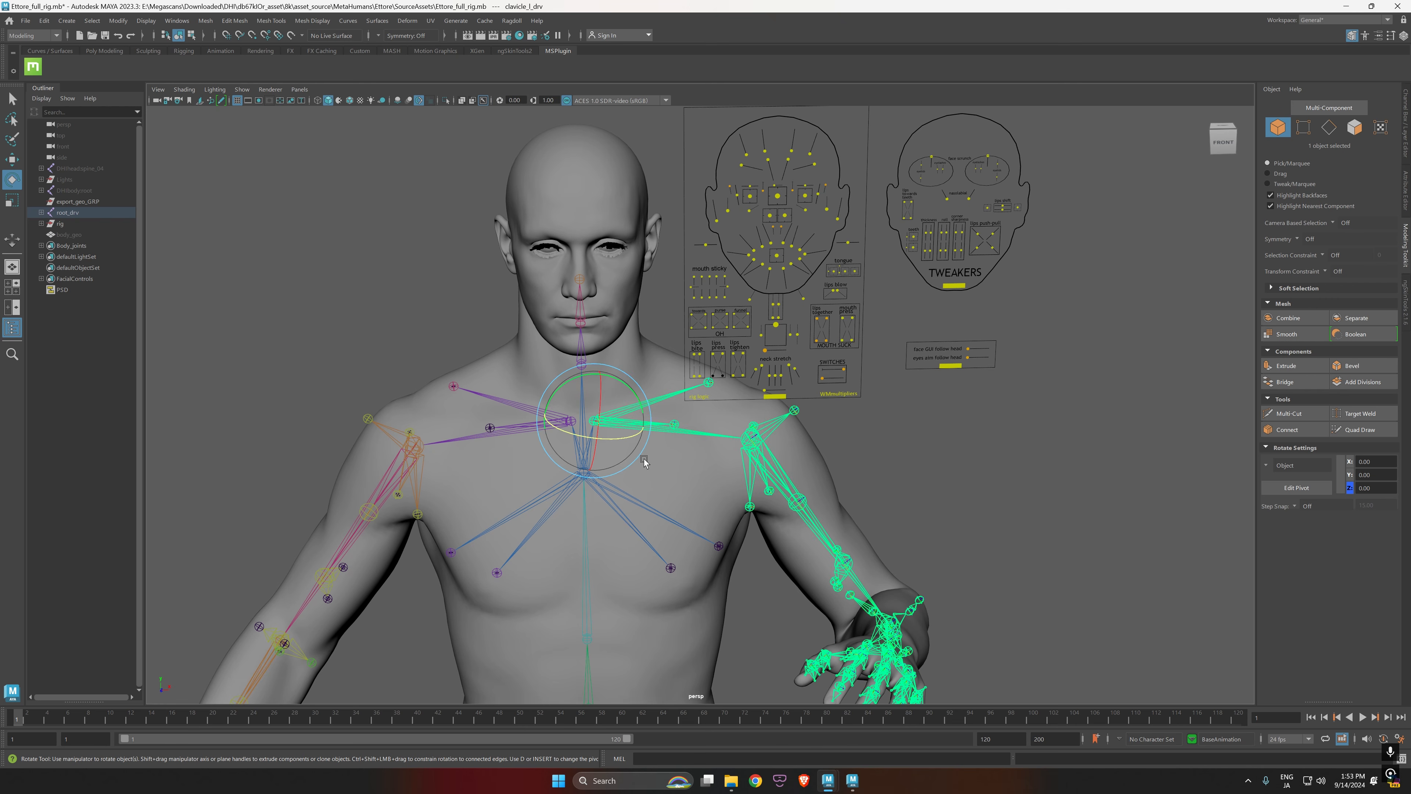
pyautogui.moveTo(619, 416); pyautogui.dragTo(607, 391)
# Step: Rotate the upperarm_l_drv joint to lift the left upper arm sideways to shoulder height with the hand pointing up
pyautogui.moveTo(605, 378); pyautogui.dragTo(761, 325)
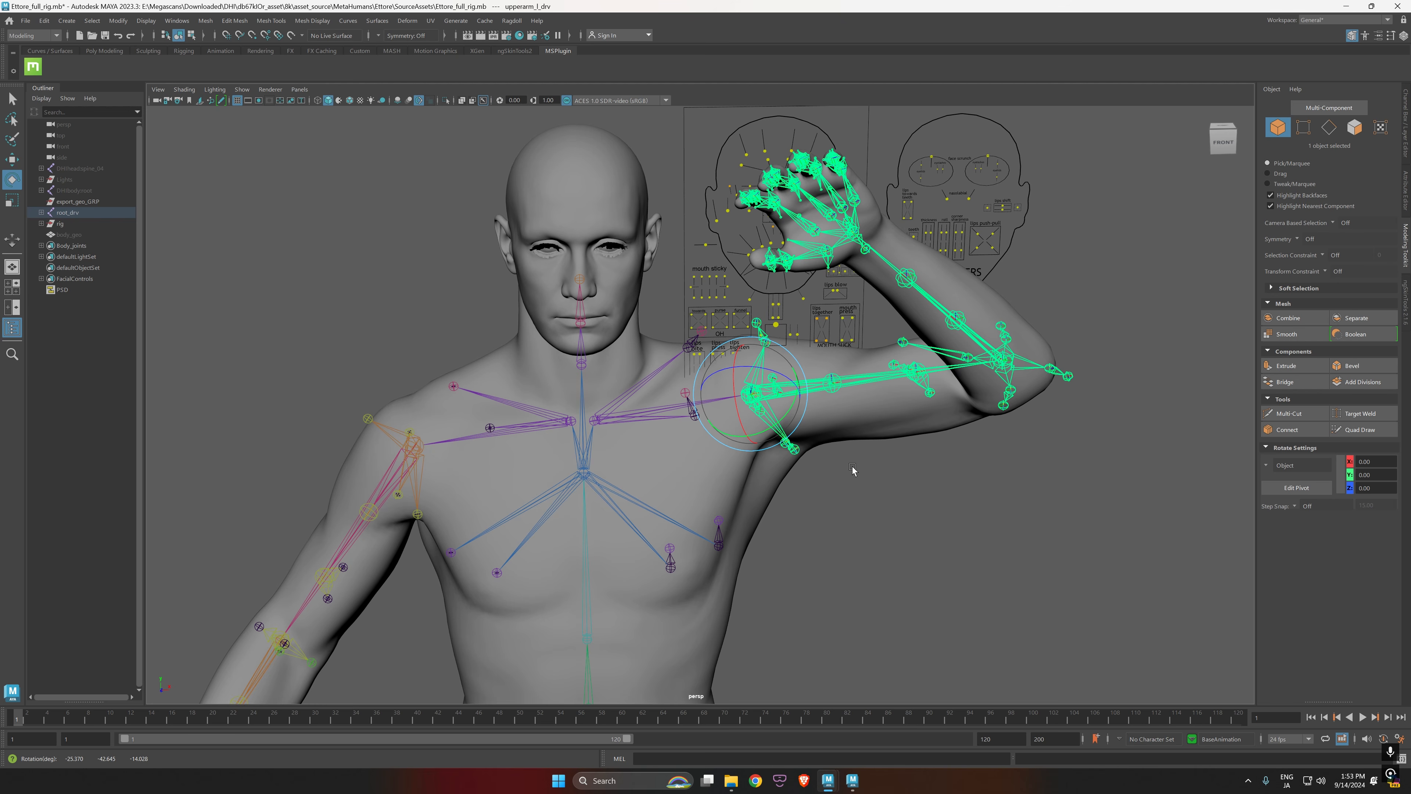
pyautogui.keyDown('alt'); pyautogui.moveTo(853, 470); pyautogui.dragTo(805, 473); pyautogui.keyUp('alt')
pyautogui.moveTo(681, 367); pyautogui.dragTo(691, 417)
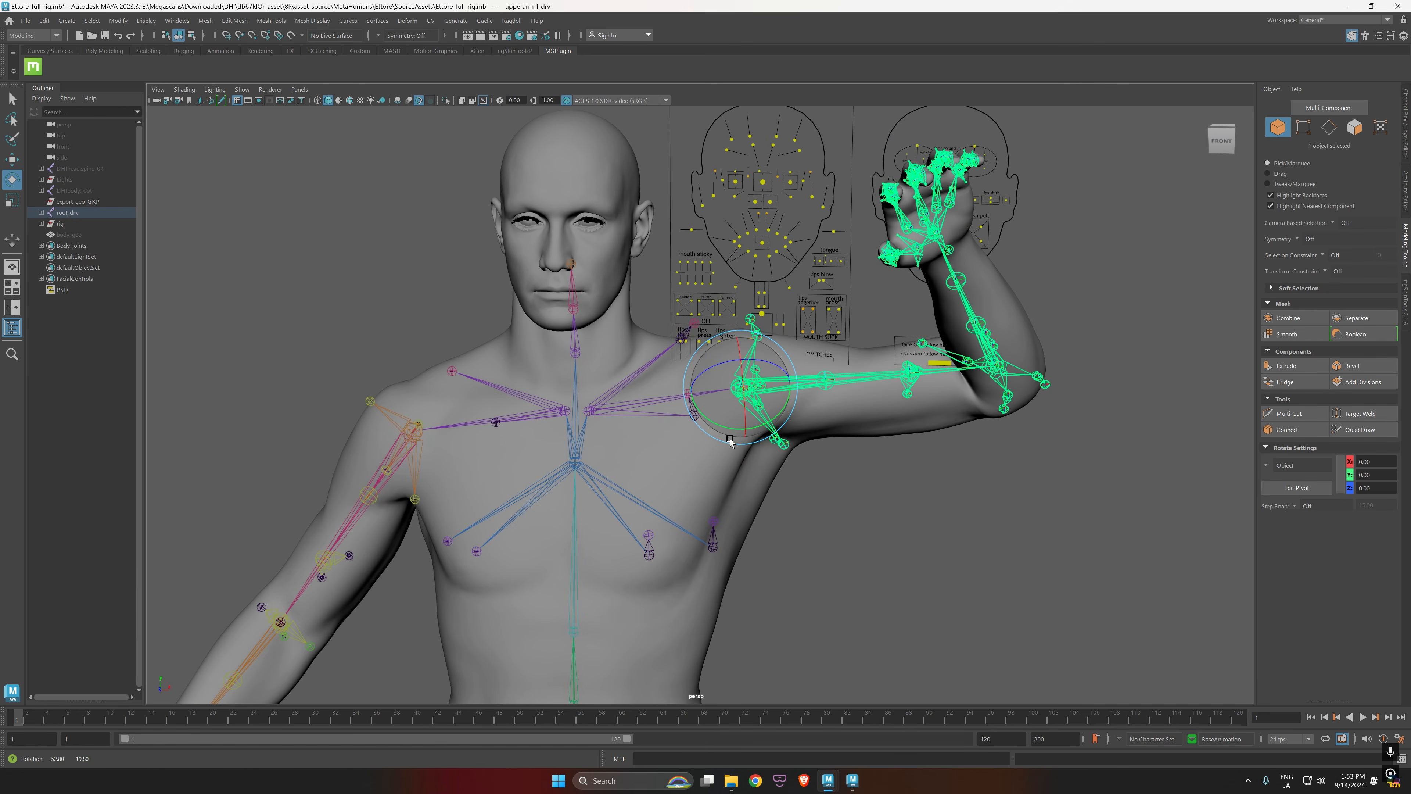
# Step: Rotate the upperarm_l_drv joint to lower the left elbow slightly, bringing the raised forearm upright
pyautogui.moveTo(731, 442); pyautogui.dragTo(746, 415)
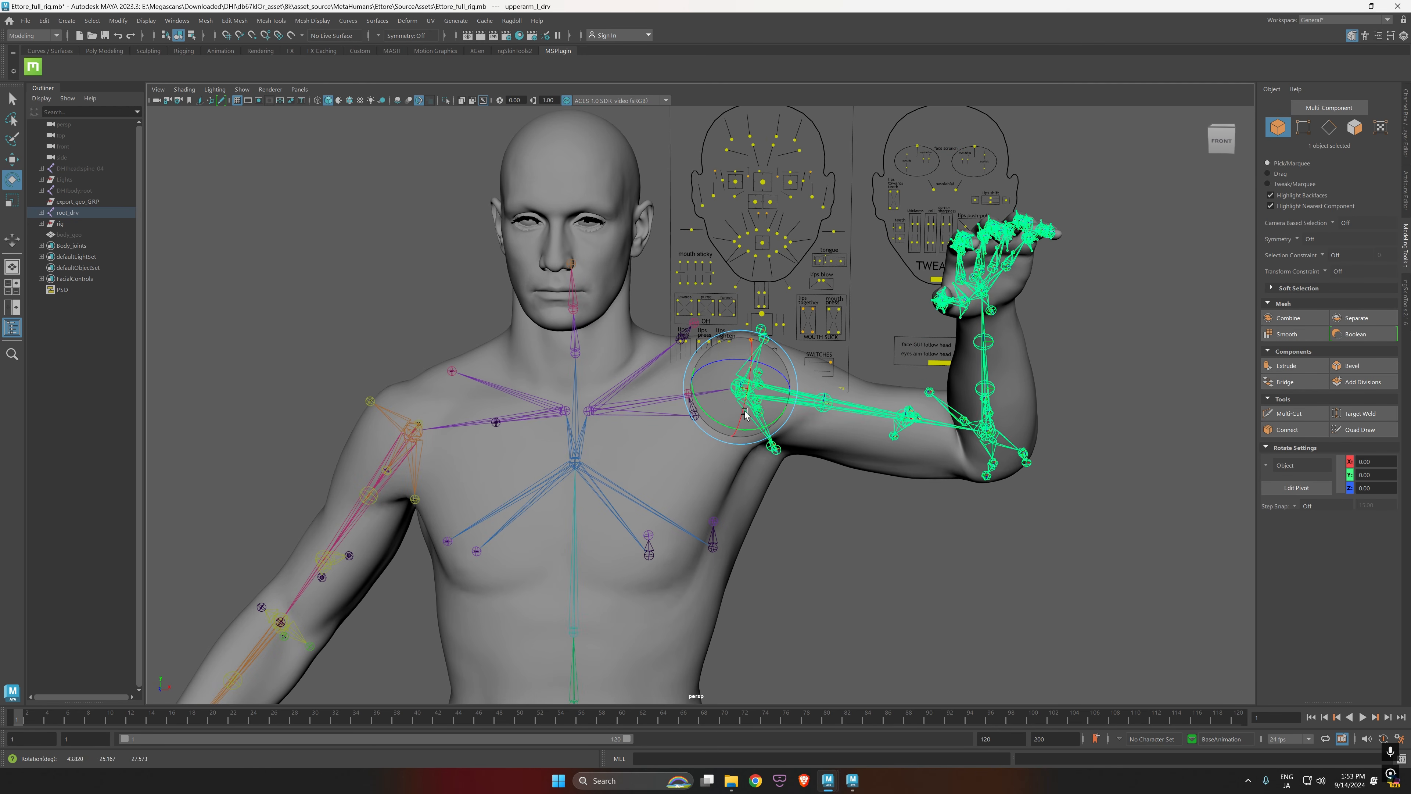
pyautogui.keyDown('alt'); pyautogui.moveTo(854, 576); pyautogui.dragTo(729, 588, button='right'); pyautogui.keyUp('alt')
pyautogui.keyDown('alt'); pyautogui.moveTo(729, 588); pyautogui.dragTo(778, 388, button='middle'); pyautogui.keyUp('alt')
pyautogui.moveTo(885, 450)
pyautogui.keyDown('alt'); pyautogui.mouseDown()
pyautogui.moveTo(832, 448)
pyautogui.moveTo(888, 449)
pyautogui.mouseUp(); pyautogui.keyUp('alt')
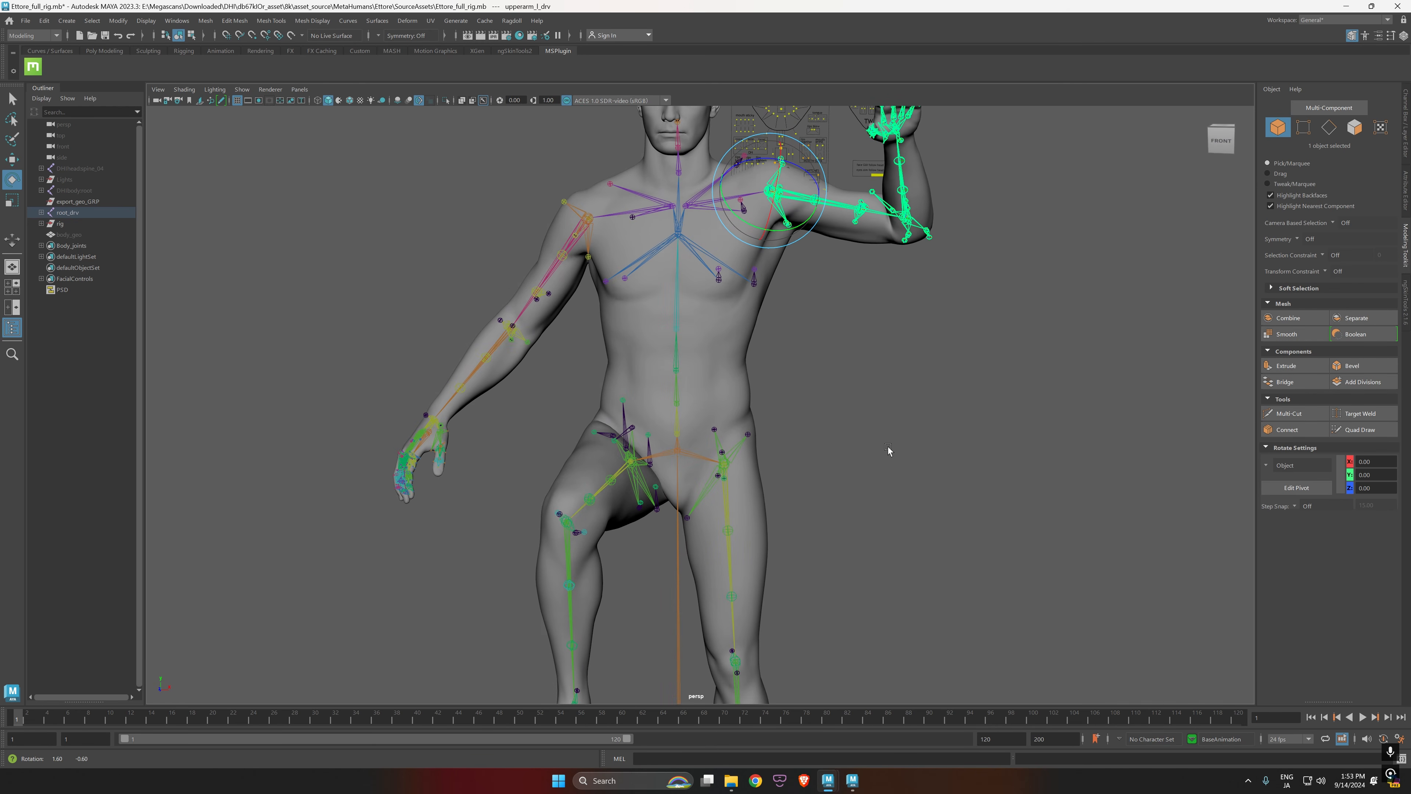
# Step: Try to move the CTRL_C_mouth facial control on the face board beside the head
pyautogui.keyDown('alt'); pyautogui.moveTo(697, 329); pyautogui.dragTo(699, 461, button='middle'); pyautogui.keyUp('alt')
pyautogui.keyDown('alt'); pyautogui.moveTo(742, 447); pyautogui.dragTo(841, 438, button='right'); pyautogui.keyUp('alt')
pyautogui.keyDown('alt'); pyautogui.moveTo(841, 438); pyautogui.dragTo(800, 439); pyautogui.keyUp('alt')
pyautogui.keyDown('alt'); pyautogui.moveTo(667, 166); pyautogui.dragTo(650, 339, button='middle'); pyautogui.keyUp('alt')
pyautogui.keyDown('alt'); pyautogui.moveTo(623, 292); pyautogui.dragTo(720, 289, button='right'); pyautogui.keyUp('alt')
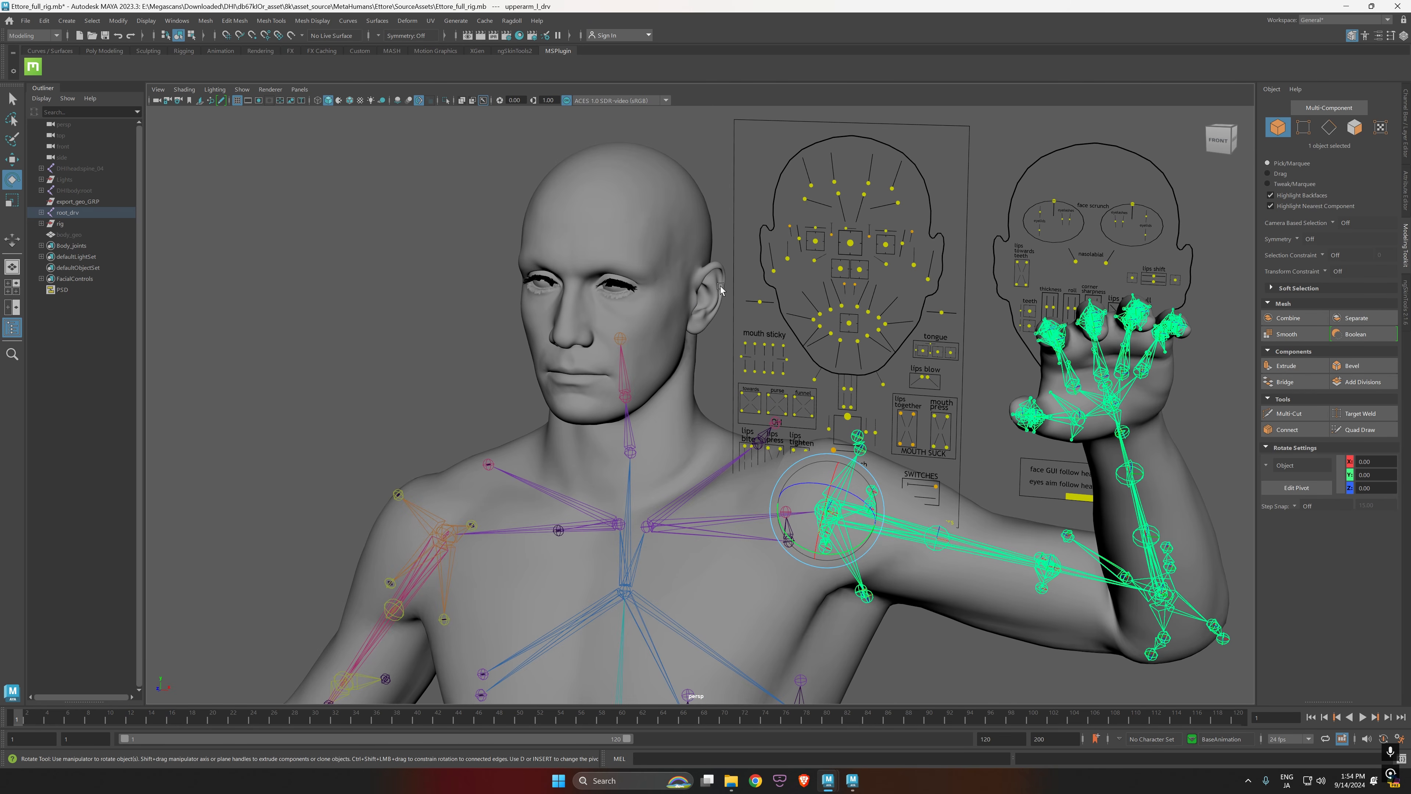
pyautogui.click(849, 324)
pyautogui.press('w')
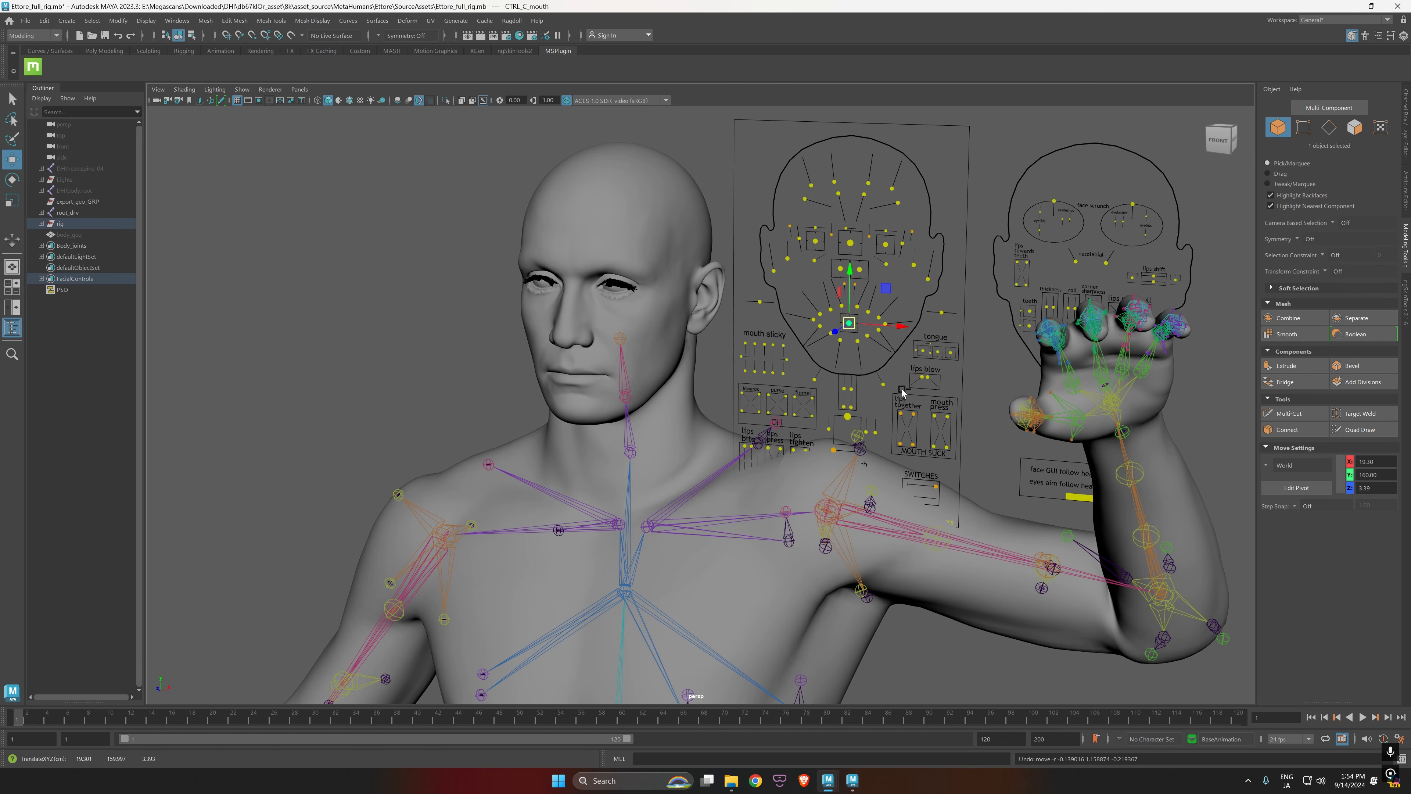
# Step: Examine the posed full-body character and its joint hierarchy from head to feet
pyautogui.keyDown('alt'); pyautogui.moveTo(909, 467); pyautogui.dragTo(767, 534, button='right'); pyautogui.keyUp('alt')
pyautogui.keyDown('alt'); pyautogui.moveTo(764, 550); pyautogui.dragTo(759, 377, button='middle'); pyautogui.keyUp('alt')
pyautogui.keyDown('alt'); pyautogui.moveTo(906, 411); pyautogui.dragTo(835, 422, button='right'); pyautogui.keyUp('alt')
pyautogui.keyDown('alt'); pyautogui.moveTo(795, 422); pyautogui.dragTo(824, 431); pyautogui.keyUp('alt')
pyautogui.keyDown('alt'); pyautogui.moveTo(813, 433); pyautogui.dragTo(761, 435, button='right'); pyautogui.keyUp('alt')
pyautogui.keyDown('alt'); pyautogui.moveTo(795, 482); pyautogui.dragTo(781, 397, button='middle'); pyautogui.keyUp('alt')
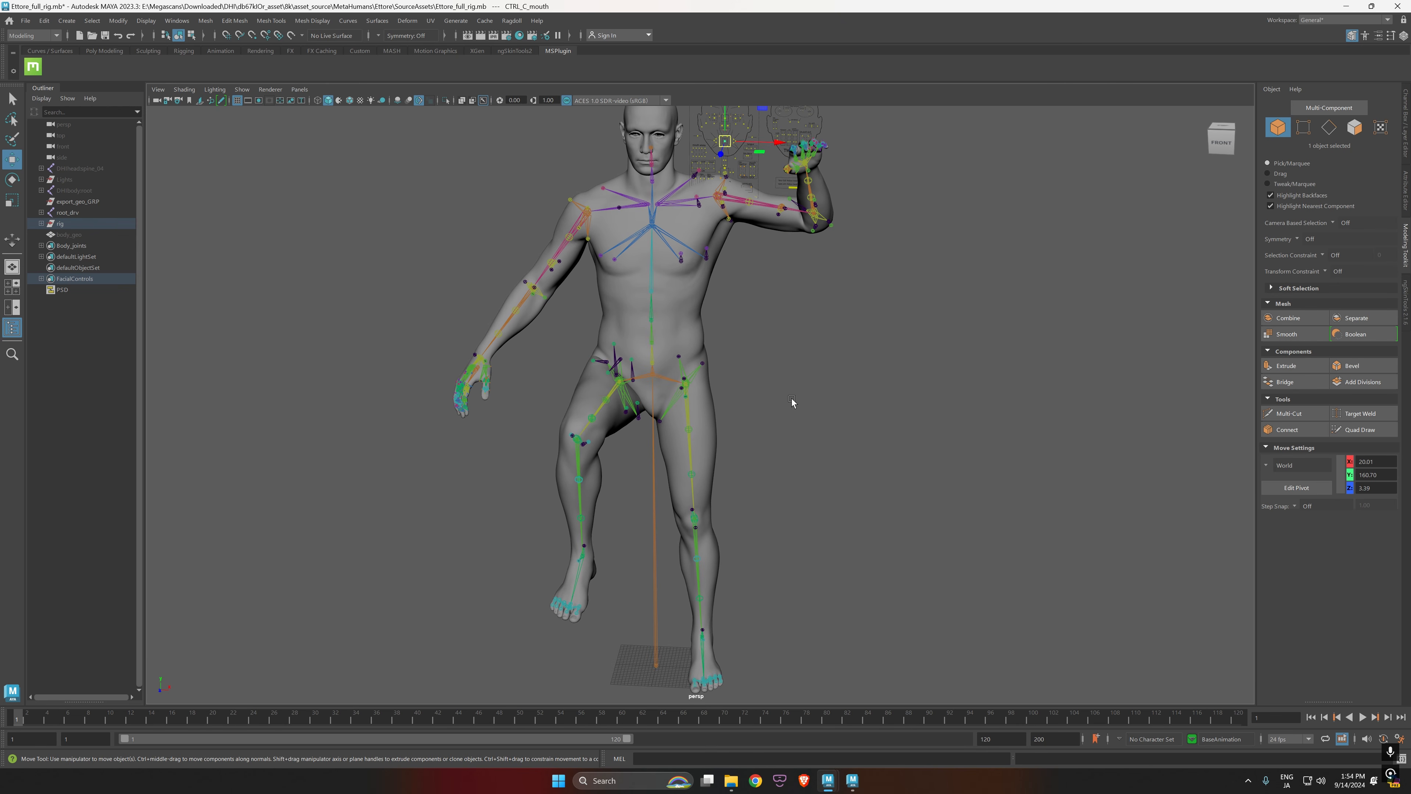
pyautogui.moveTo(827, 419)
pyautogui.keyDown('alt'); pyautogui.mouseDown()
pyautogui.moveTo(790, 408)
pyautogui.moveTo(829, 411)
pyautogui.mouseUp(); pyautogui.keyUp('alt')
pyautogui.keyDown('alt'); pyautogui.moveTo(744, 302); pyautogui.dragTo(738, 507, button='middle'); pyautogui.keyUp('alt')
pyautogui.keyDown('alt'); pyautogui.moveTo(845, 498); pyautogui.dragTo(968, 501, button='right'); pyautogui.keyUp('alt')
pyautogui.moveTo(728, 553)
pyautogui.keyDown('alt'); pyautogui.mouseDown()
pyautogui.moveTo(782, 542)
pyautogui.moveTo(756, 529)
pyautogui.moveTo(729, 554)
pyautogui.mouseUp(); pyautogui.keyUp('alt')
pyautogui.keyDown('alt'); pyautogui.moveTo(869, 557); pyautogui.dragTo(750, 503, button='right'); pyautogui.keyUp('alt')
pyautogui.keyDown('alt'); pyautogui.moveTo(754, 521); pyautogui.dragTo(768, 408, button='middle'); pyautogui.keyUp('alt')
pyautogui.keyDown('alt'); pyautogui.moveTo(782, 410); pyautogui.dragTo(756, 422); pyautogui.keyUp('alt')
pyautogui.keyDown('alt'); pyautogui.moveTo(798, 448); pyautogui.dragTo(775, 463, button='right'); pyautogui.keyUp('alt')
pyautogui.keyDown('alt'); pyautogui.moveTo(776, 463); pyautogui.dragTo(785, 429, button='middle'); pyautogui.keyUp('alt')
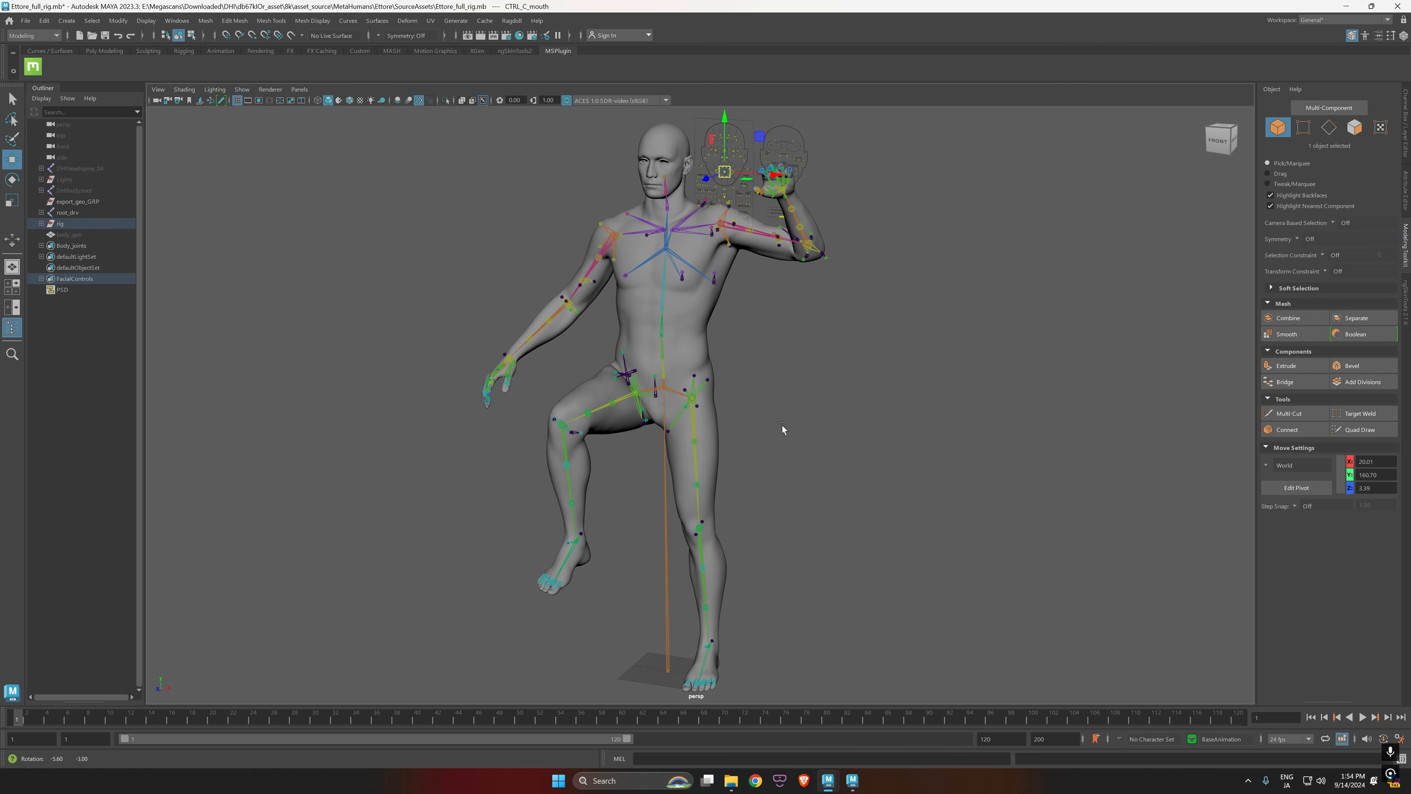
# Step: Inspect the bent right leg and hip deformation up close and from several angles
pyautogui.keyDown('alt'); pyautogui.moveTo(785, 428); pyautogui.dragTo(722, 345); pyautogui.keyUp('alt')
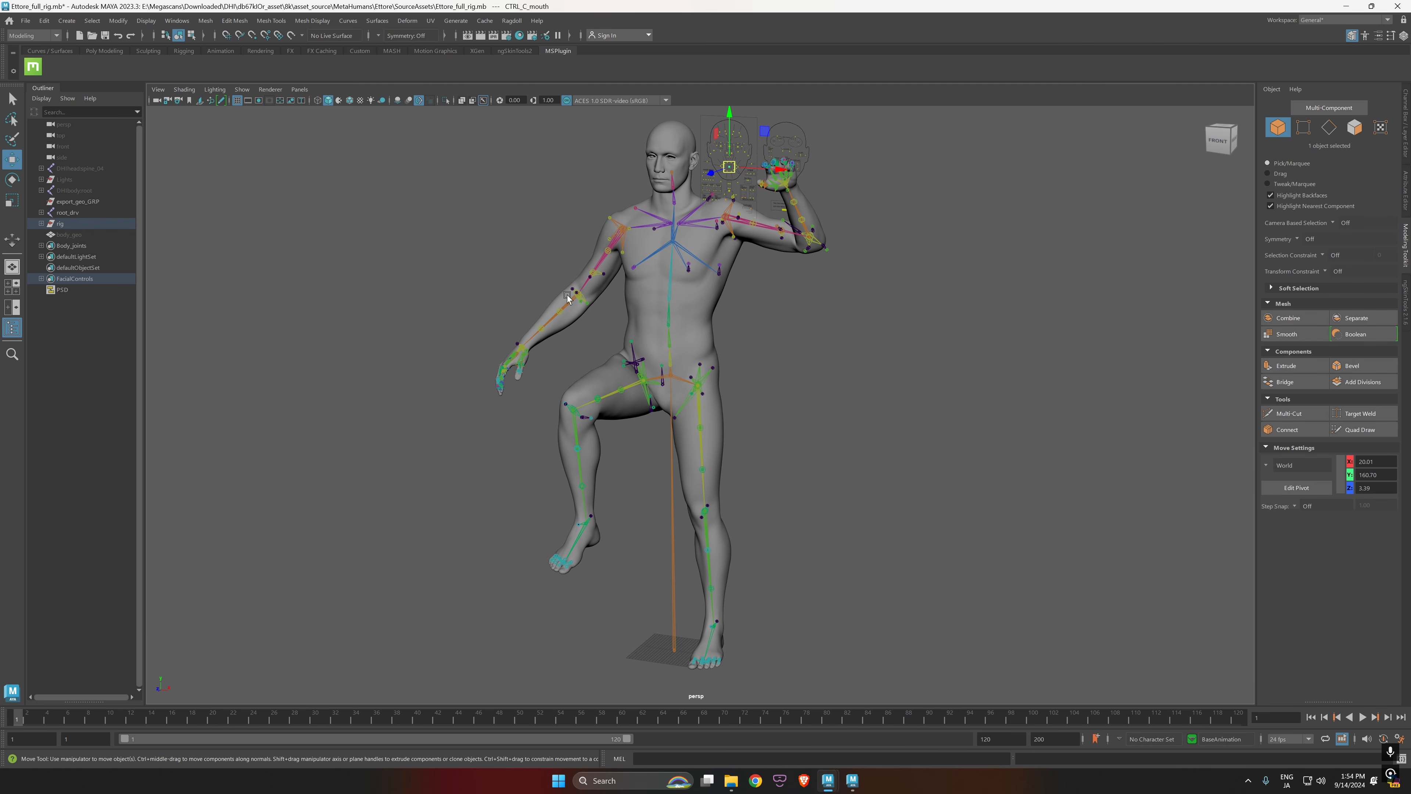
pyautogui.keyDown('alt'); pyautogui.moveTo(639, 377); pyautogui.dragTo(800, 432, button='right'); pyautogui.keyUp('alt')
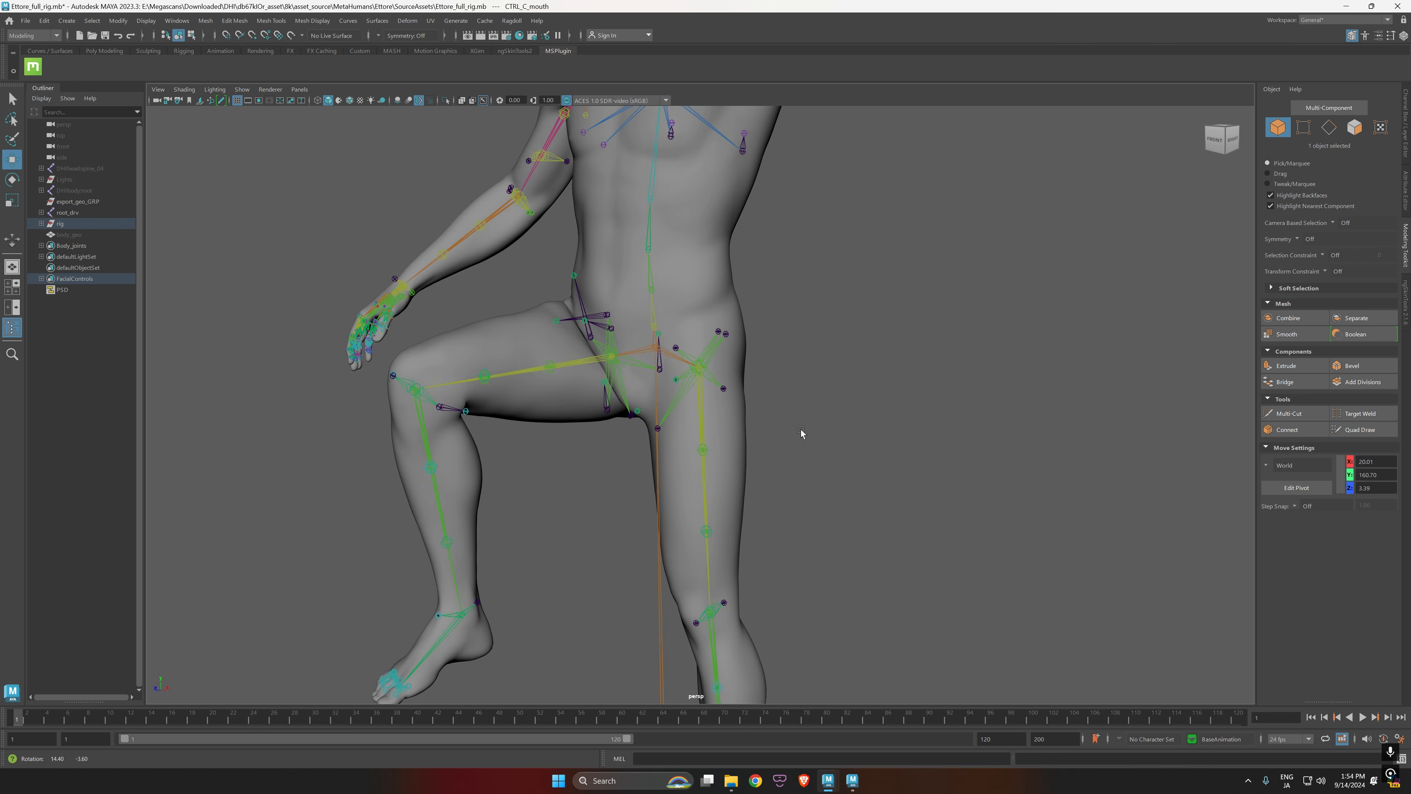
pyautogui.keyDown('alt'); pyautogui.moveTo(800, 432); pyautogui.dragTo(697, 321); pyautogui.keyUp('alt')
pyautogui.keyDown('alt'); pyautogui.moveTo(895, 473); pyautogui.dragTo(761, 411); pyautogui.keyUp('alt')
pyautogui.keyDown('alt'); pyautogui.moveTo(761, 412); pyautogui.dragTo(746, 379, button='right'); pyautogui.keyUp('alt')
pyautogui.keyDown('alt'); pyautogui.moveTo(850, 317); pyautogui.dragTo(873, 432, button='middle'); pyautogui.keyUp('alt')
pyautogui.keyDown('alt'); pyautogui.moveTo(873, 432); pyautogui.dragTo(804, 464, button='right'); pyautogui.keyUp('alt')
pyautogui.keyDown('alt'); pyautogui.moveTo(804, 464); pyautogui.dragTo(795, 466); pyautogui.keyUp('alt')
pyautogui.keyDown('alt'); pyautogui.moveTo(809, 489); pyautogui.dragTo(815, 432, button='middle'); pyautogui.keyUp('alt')
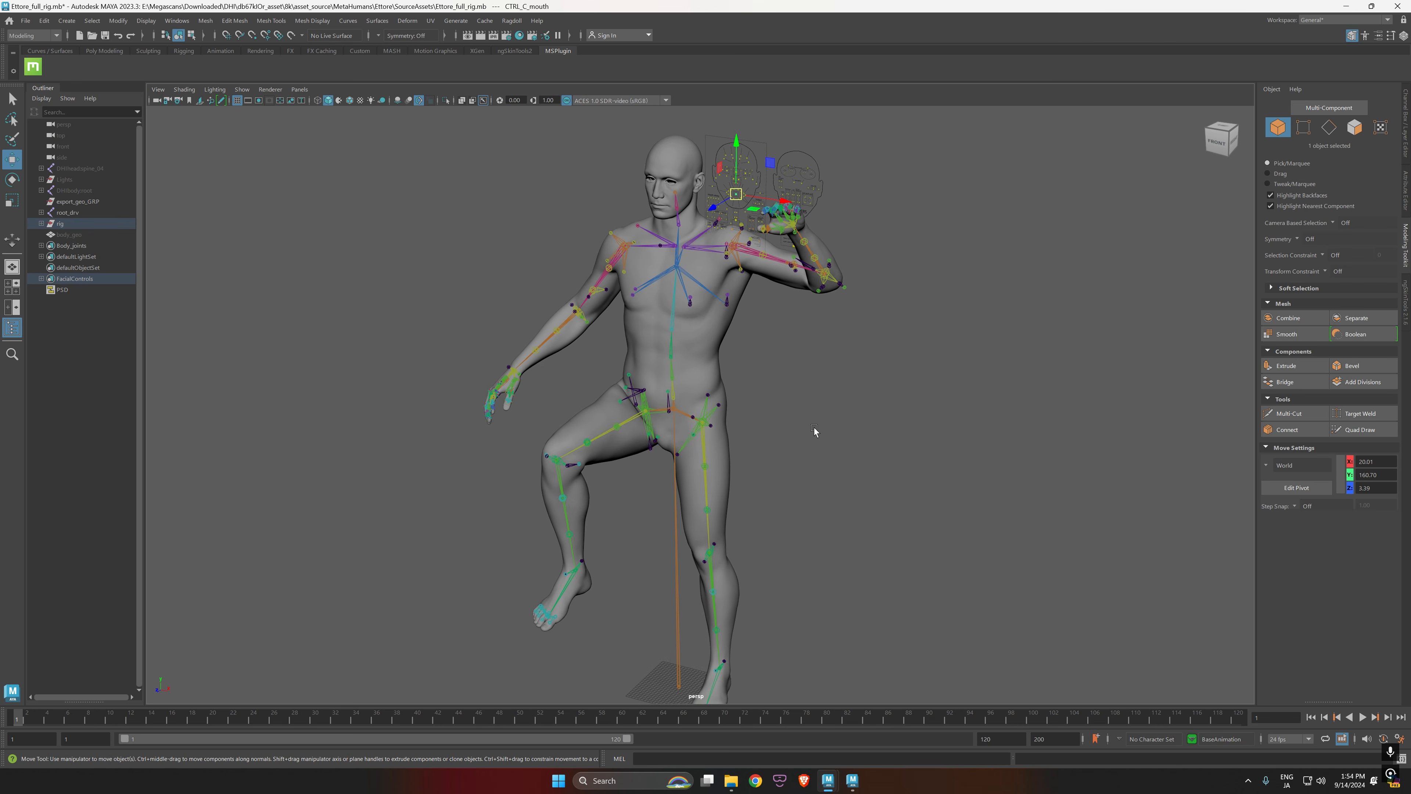
pyautogui.keyDown('alt'); pyautogui.moveTo(816, 432); pyautogui.dragTo(802, 457); pyautogui.keyUp('alt')
pyautogui.keyDown('alt'); pyautogui.moveTo(802, 467); pyautogui.dragTo(795, 432, button='middle'); pyautogui.keyUp('alt')
# Step: Switch to the untitled Maya 2025.2 scene and import simple_body.fbx from the ML_Deformer folder
pyautogui.hotkey('alt', 'Tab')
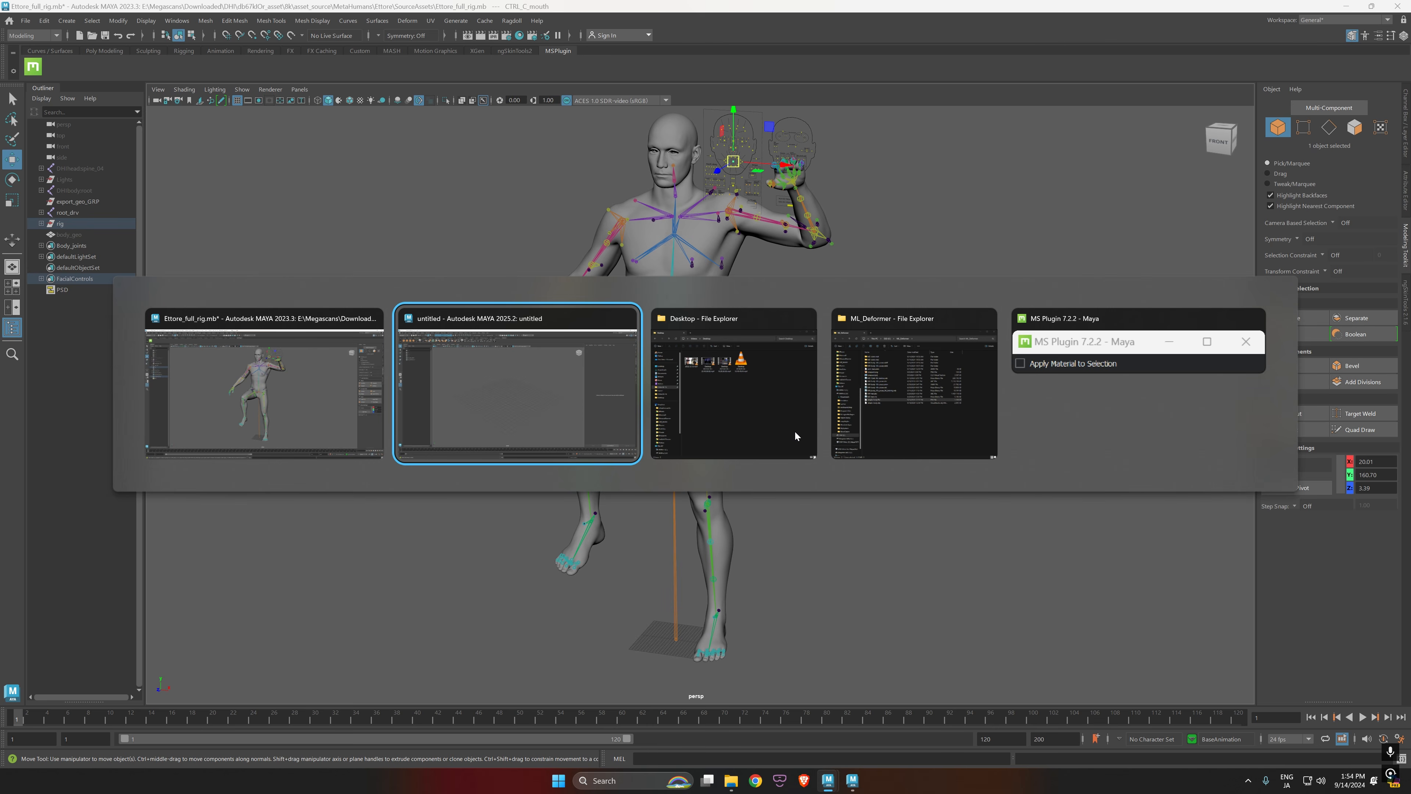
pyautogui.hotkey('alt', 'Tab')
pyautogui.hotkey('alt', 'Tab')
pyautogui.hotkey('alt', 'Tab')
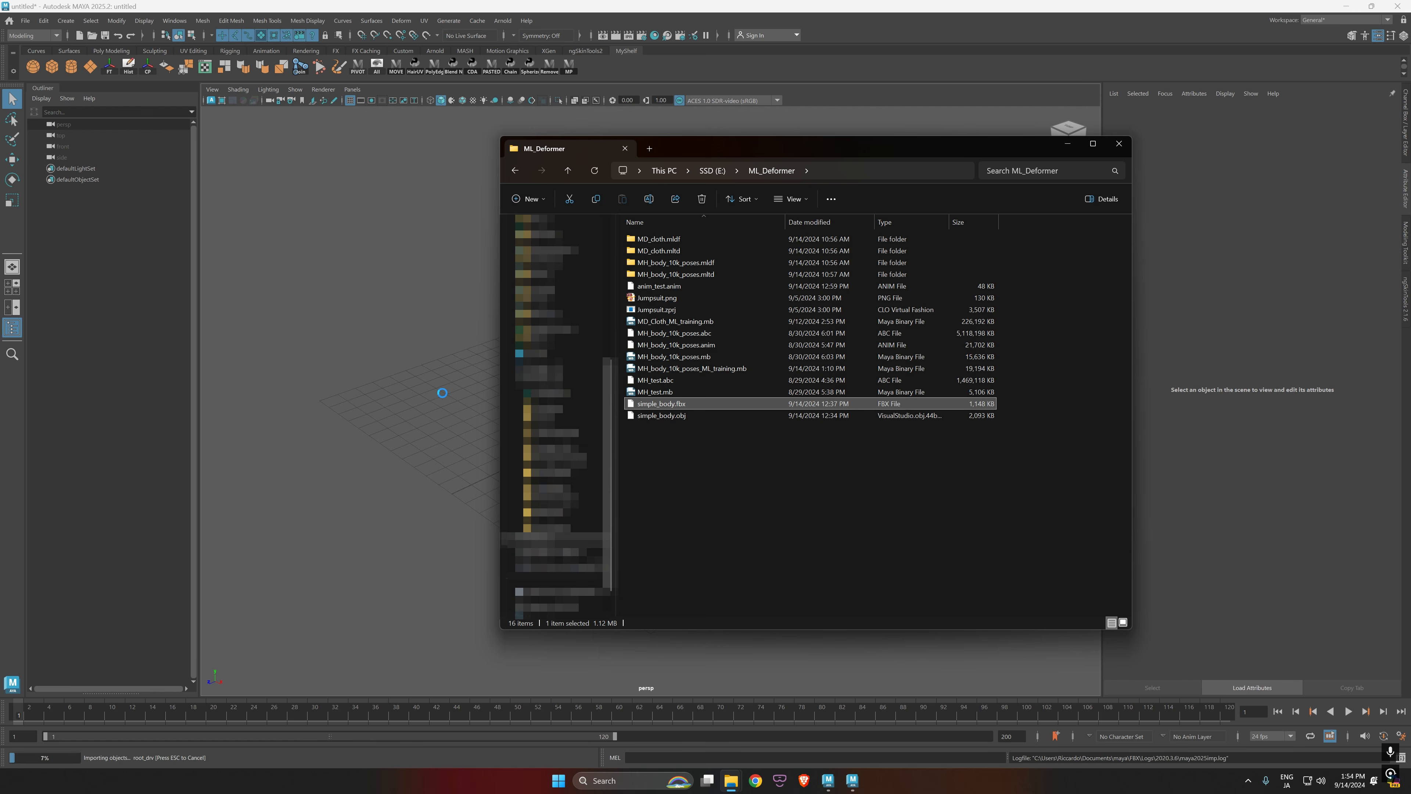
pyautogui.click(385, 499)
pyautogui.keyDown('alt'); pyautogui.moveTo(859, 362); pyautogui.dragTo(687, 186, button='right'); pyautogui.keyUp('alt')
pyautogui.keyDown('alt'); pyautogui.moveTo(687, 186); pyautogui.dragTo(647, 453, button='middle'); pyautogui.keyUp('alt')
pyautogui.keyDown('alt'); pyautogui.moveTo(647, 453); pyautogui.dragTo(698, 469, button='right'); pyautogui.keyUp('alt')
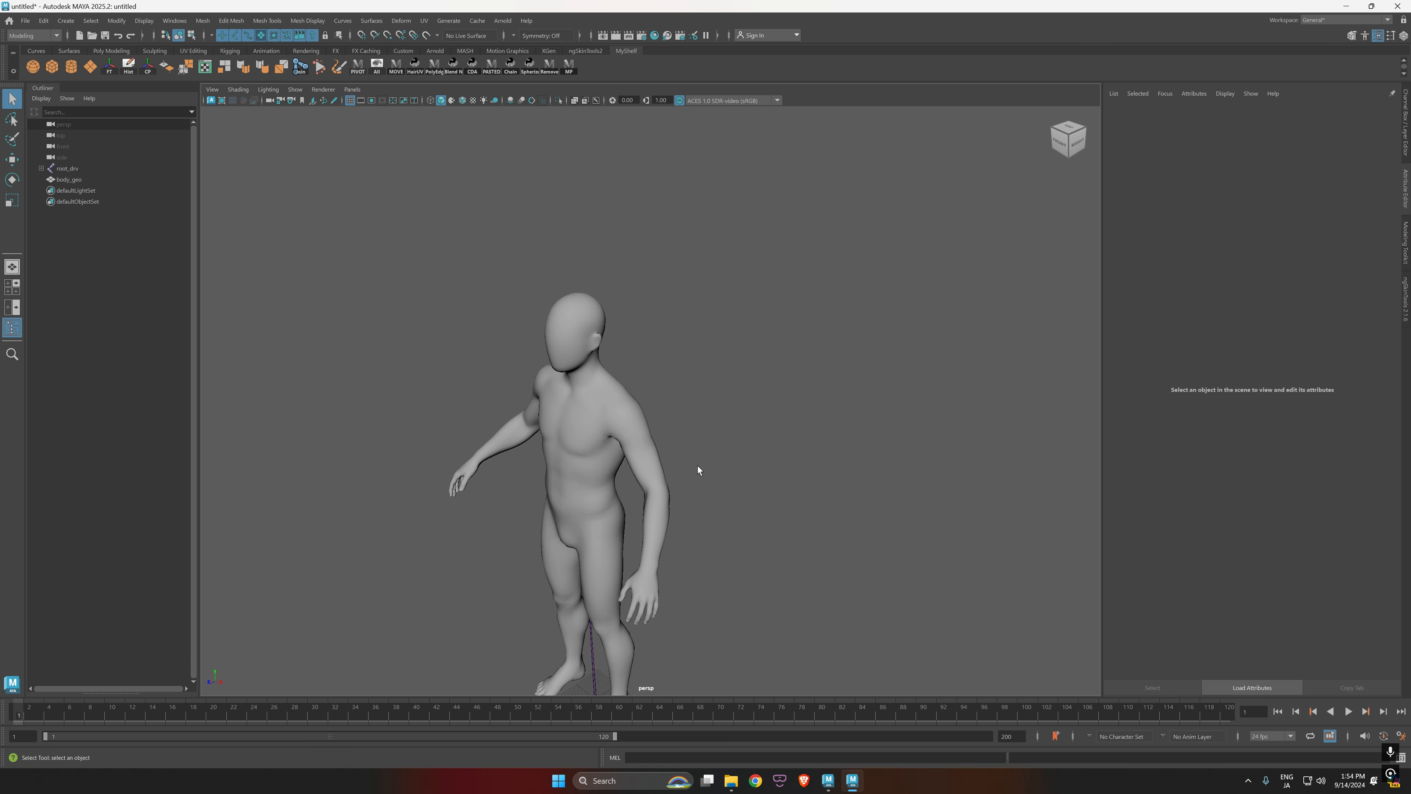
pyautogui.keyDown('alt'); pyautogui.moveTo(698, 469); pyautogui.dragTo(766, 492); pyautogui.keyUp('alt')
pyautogui.keyDown('alt'); pyautogui.moveTo(766, 492); pyautogui.dragTo(747, 399, button='middle'); pyautogui.keyUp('alt')
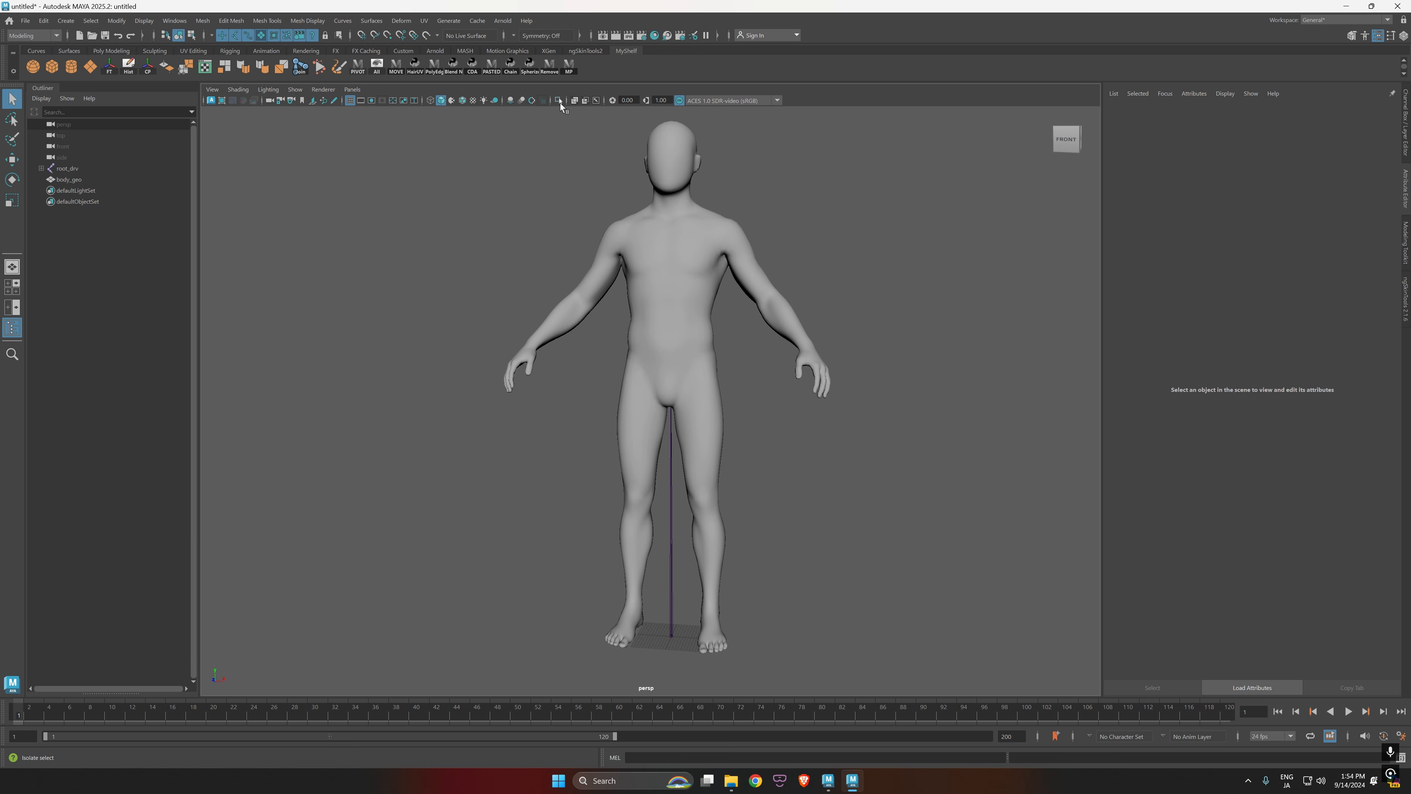
# Step: Turn on X-ray joints and wireframe on shaded, and select the body_geo mesh
pyautogui.keyDown('alt'); pyautogui.moveTo(638, 283); pyautogui.dragTo(618, 301, button='middle'); pyautogui.keyUp('alt')
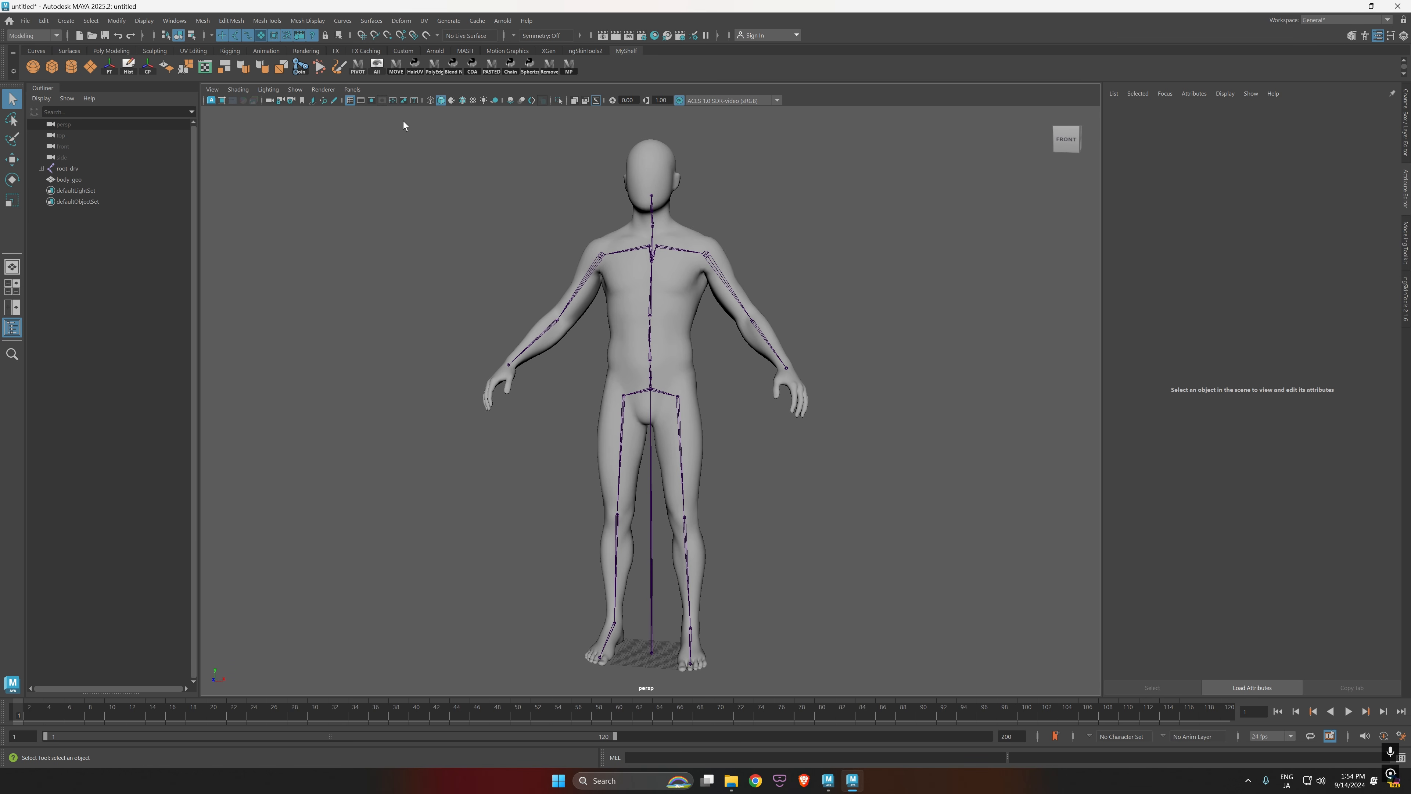
pyautogui.click(462, 101)
pyautogui.click(676, 339)
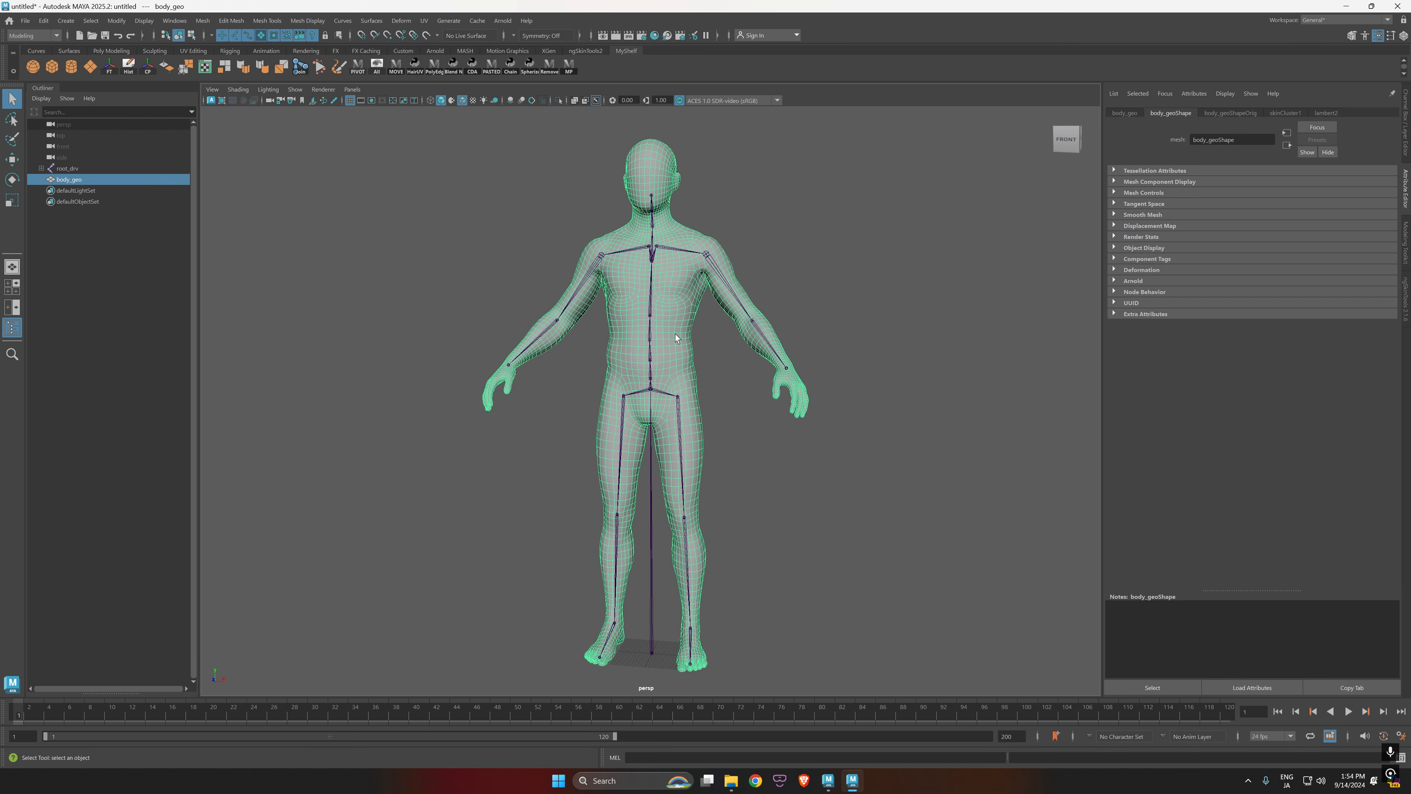
pyautogui.scroll(3, 665, 443)
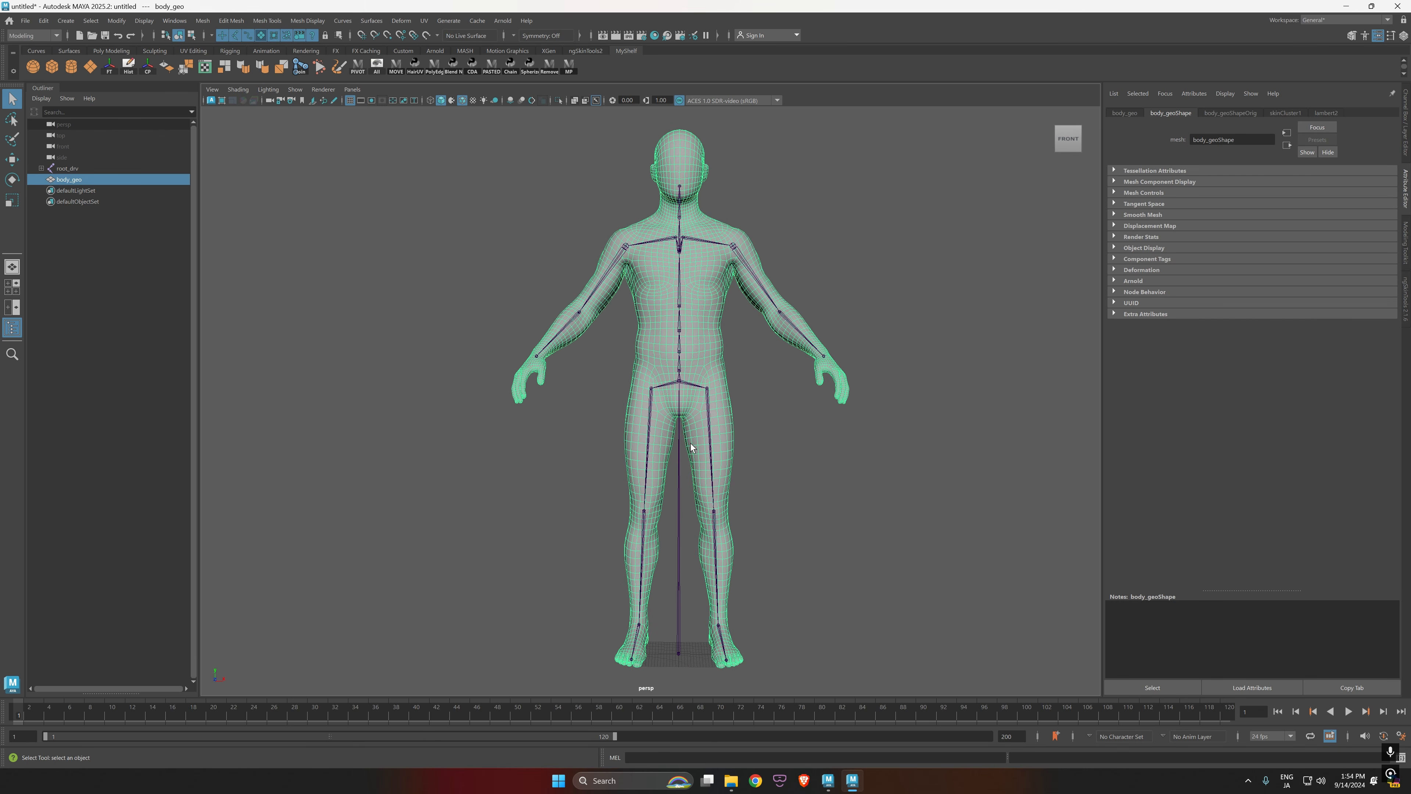
# Step: Switch to the Ettore_full_rig scene and hide the separate LOD0 body and head meshes
pyautogui.hotkey('alt', 'Tab')
pyautogui.hotkey('alt', 'Tab')
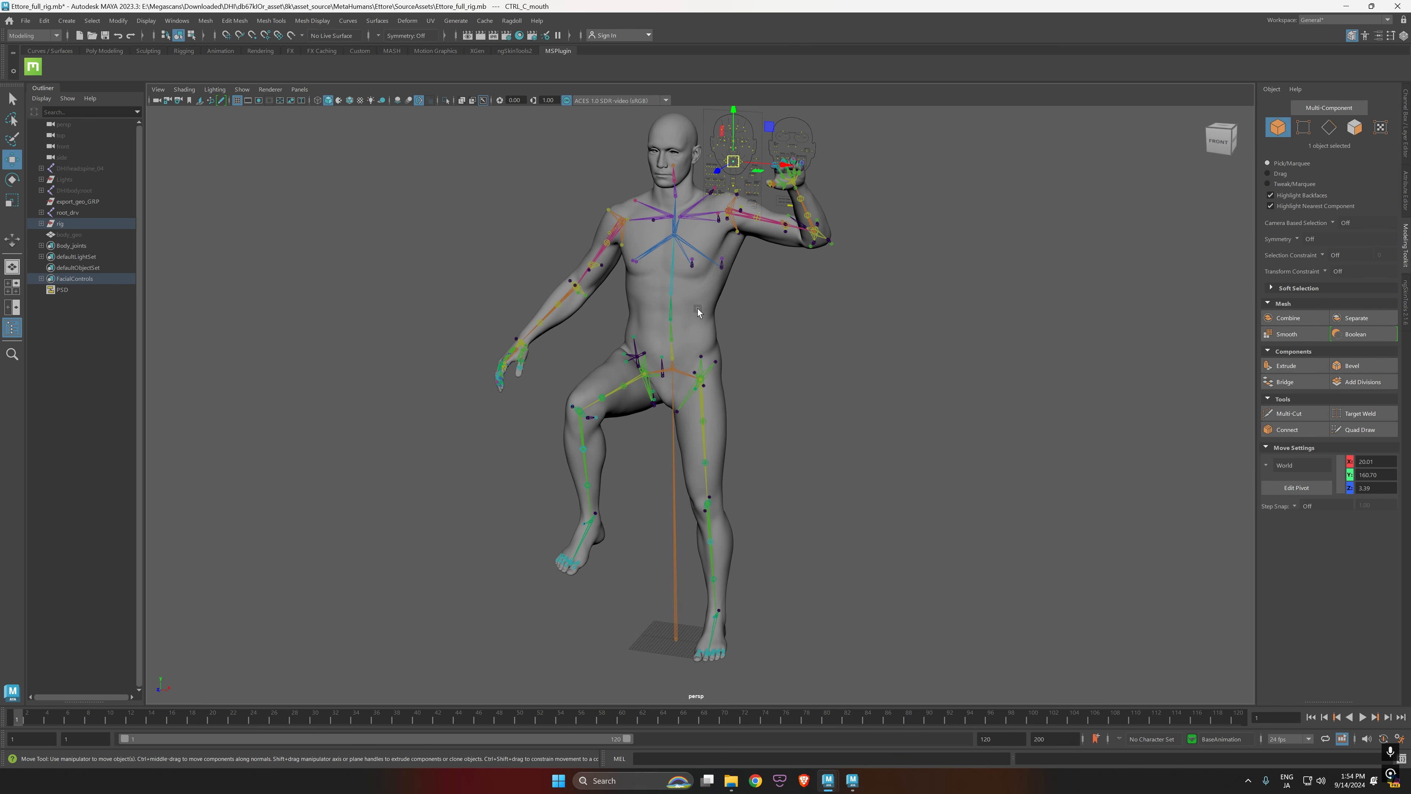
pyautogui.click(698, 312)
pyautogui.click(684, 188)
pyautogui.click(704, 280)
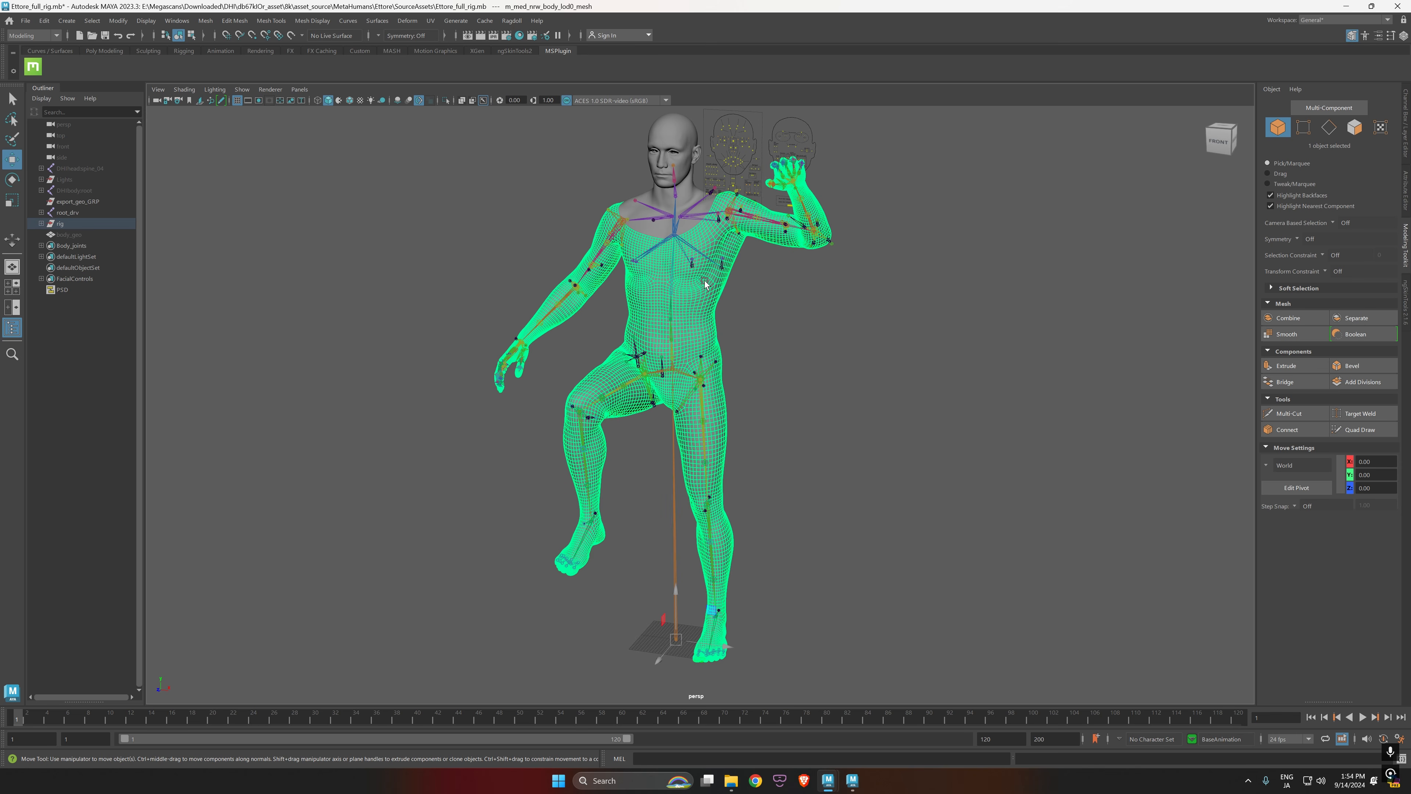
pyautogui.click(770, 356)
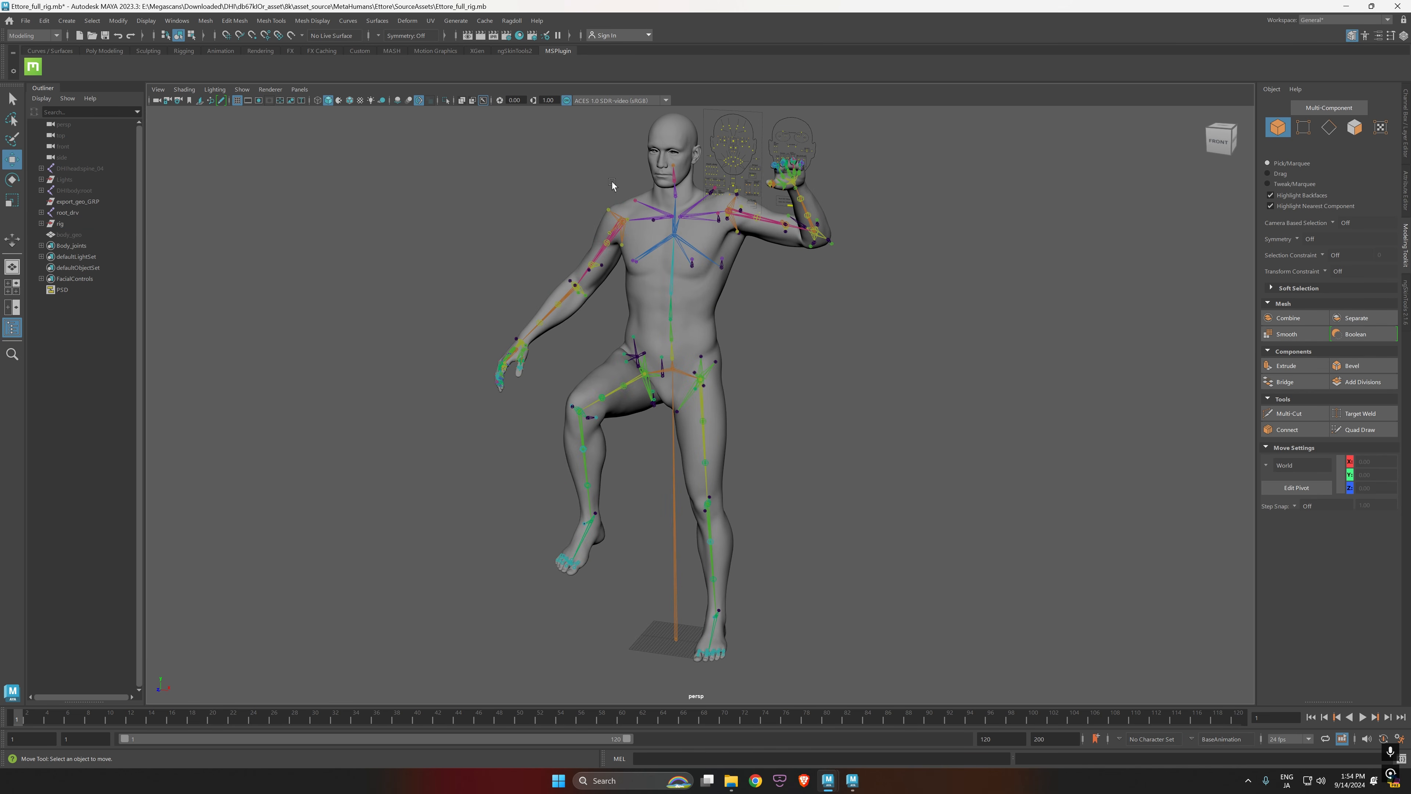
pyautogui.click(676, 193)
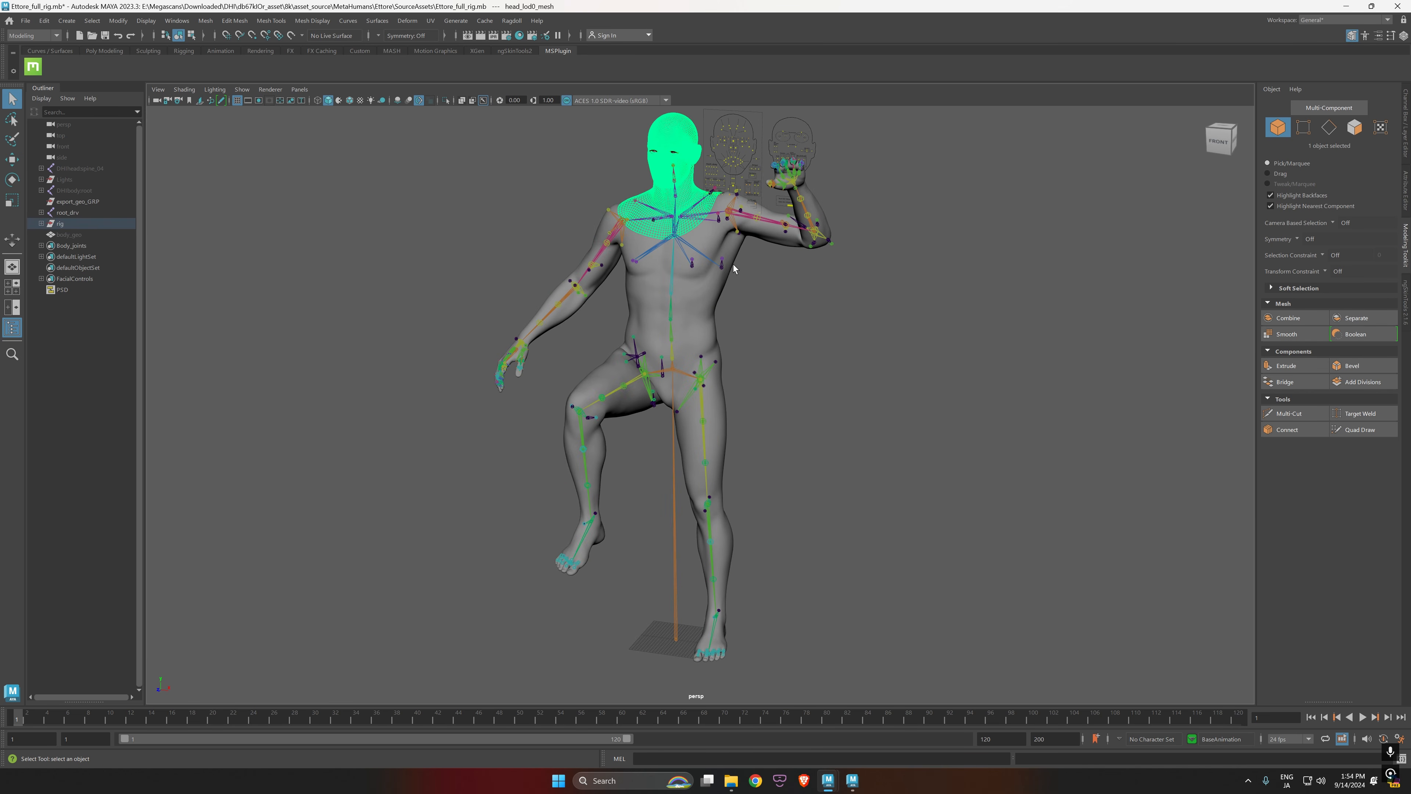
pyautogui.click(683, 245)
pyautogui.keyDown('shift'); pyautogui.click(685, 189); pyautogui.keyUp('shift')
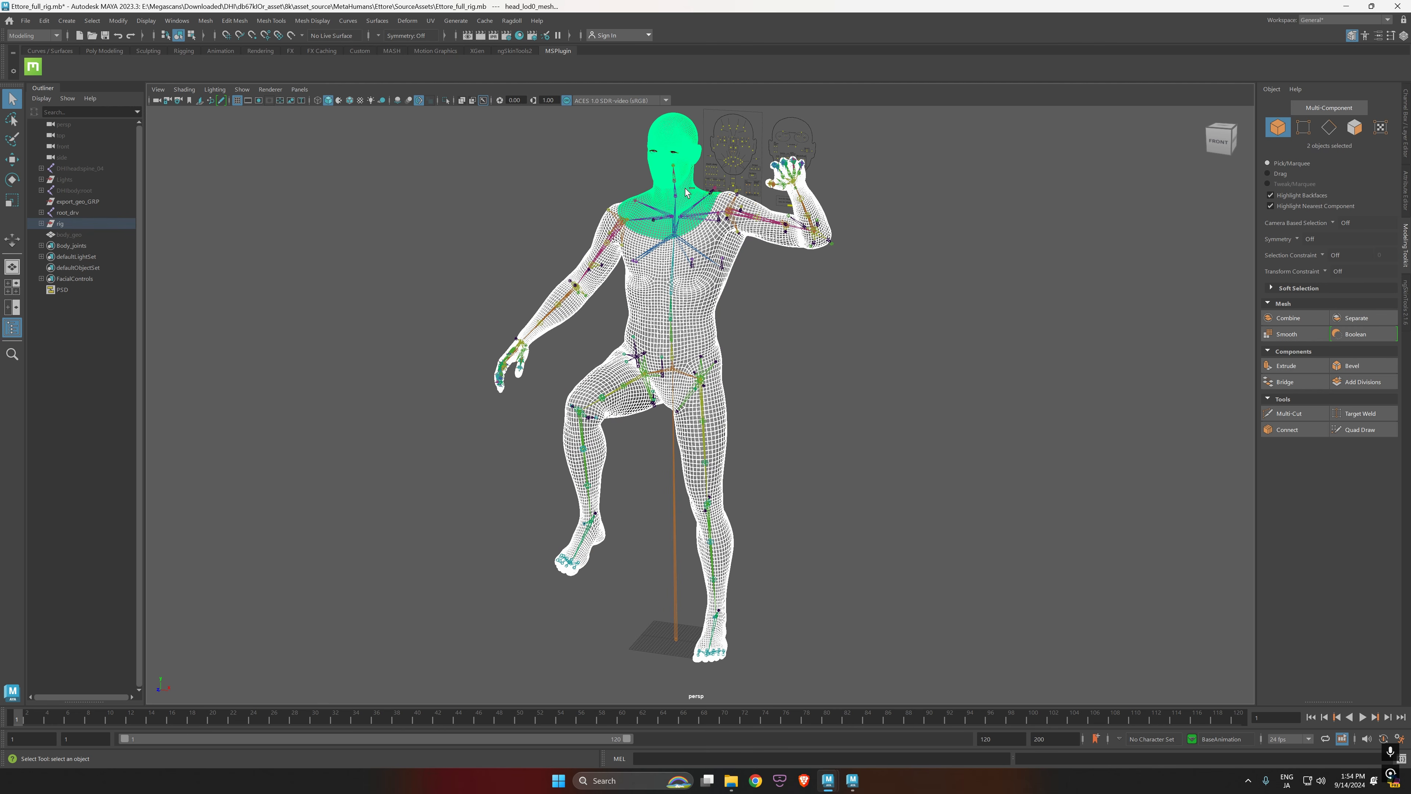
pyautogui.hotkey('ctrl', 'h')
# Step: Expand the rig hierarchy to body_lod0_grp, unhide m_med_nrw_combined_lod0_mesh, and check the combined mesh by selecting it
pyautogui.click(41, 224)
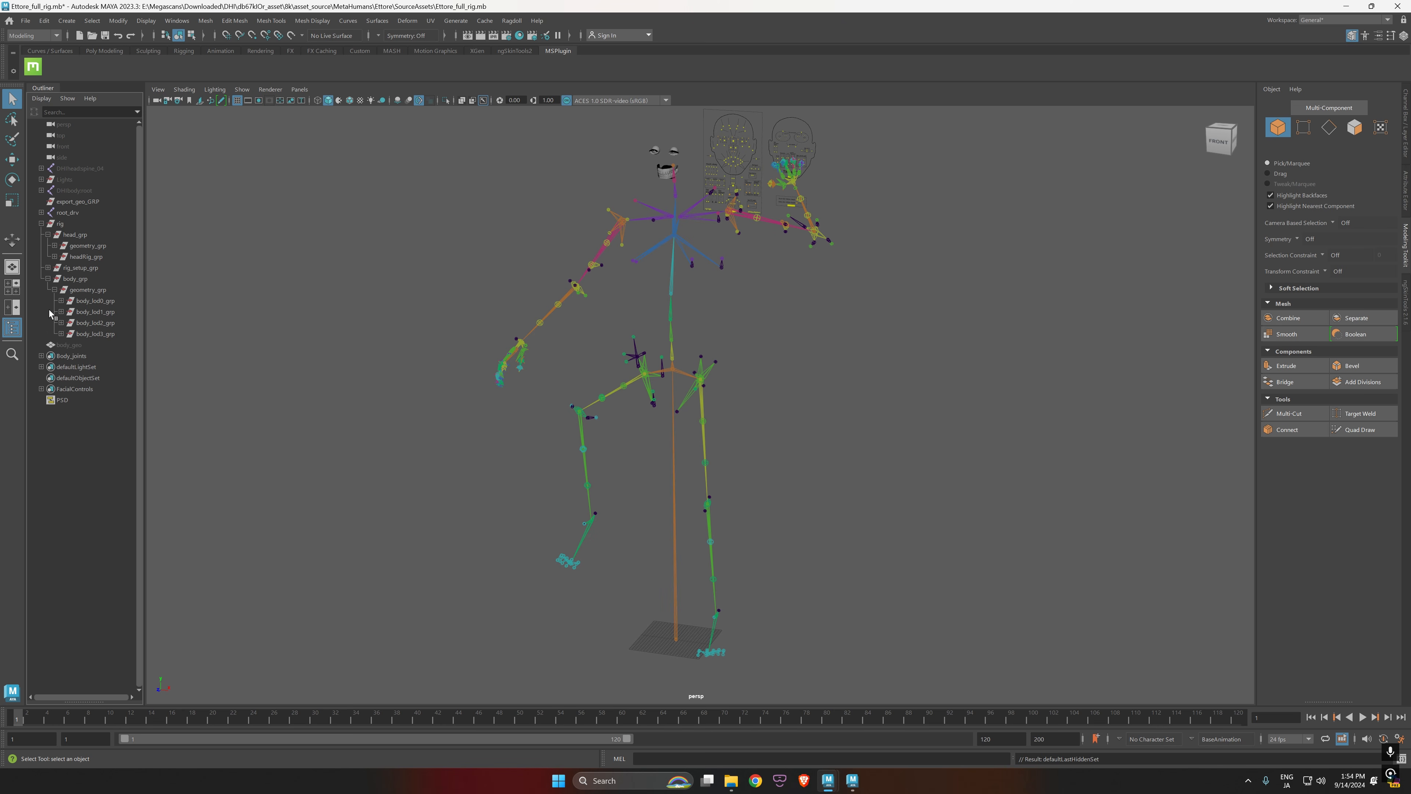
pyautogui.moveTo(144, 316); pyautogui.dragTo(184, 319)
pyautogui.click(137, 323)
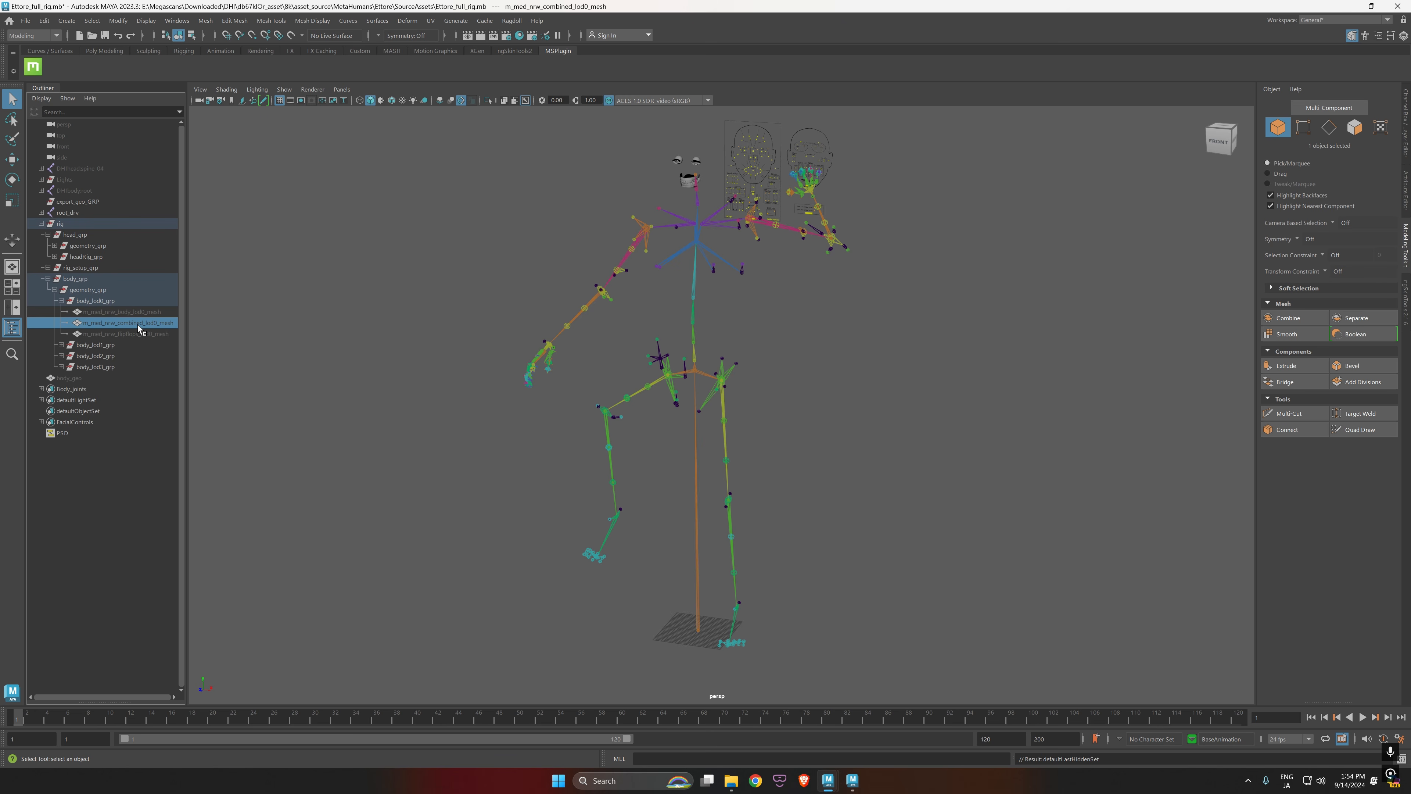
pyautogui.hotkey('shift', 'h')
pyautogui.click(848, 359)
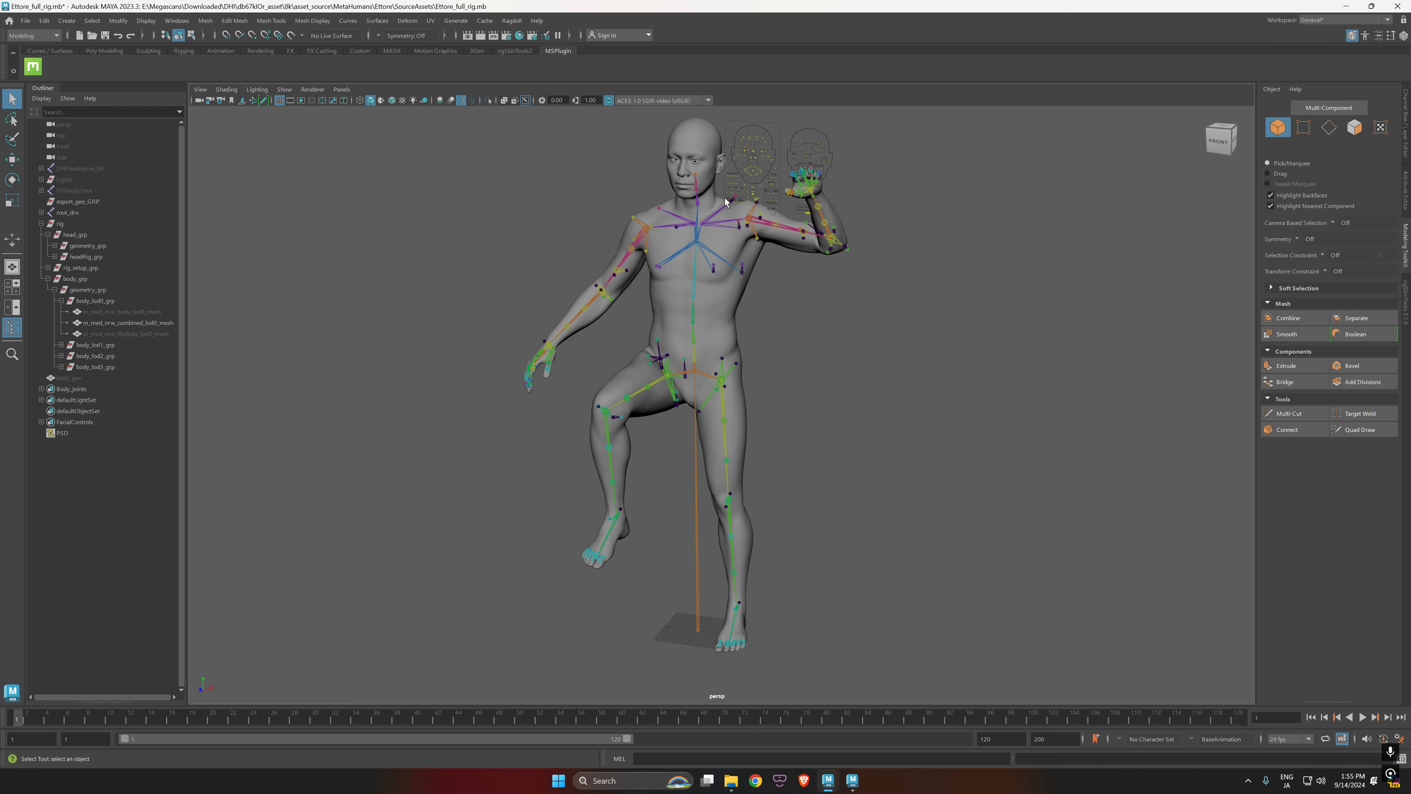
pyautogui.click(704, 187)
pyautogui.click(758, 355)
pyautogui.moveTo(758, 355)
pyautogui.keyDown('alt'); pyautogui.mouseDown()
pyautogui.moveTo(799, 383)
pyautogui.moveTo(769, 351)
pyautogui.mouseUp(); pyautogui.keyUp('alt')
pyautogui.click(733, 312)
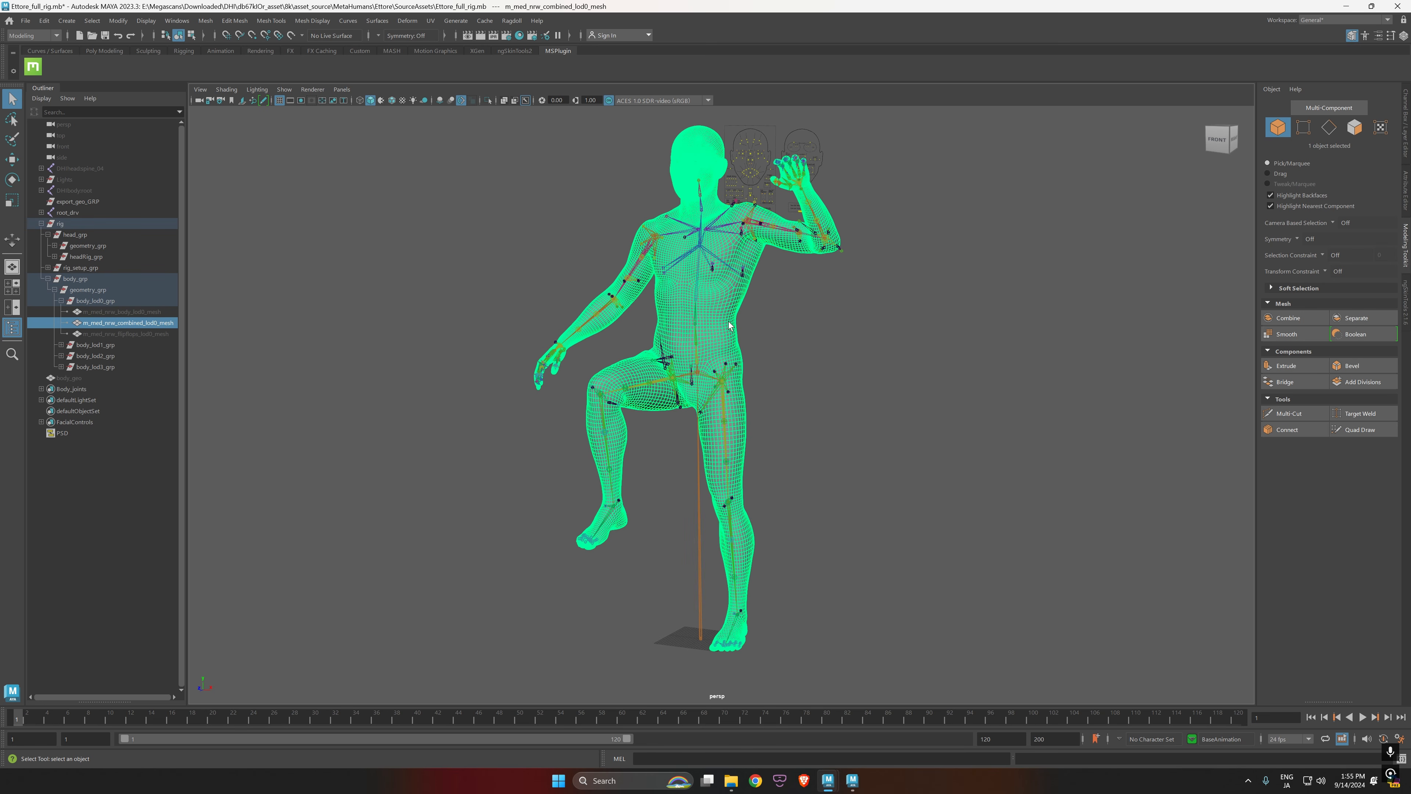
pyautogui.click(751, 341)
# Step: Switch to the simplified body scene and examine the body_geo mesh and its joints from several angles
pyautogui.hotkey('alt', 'Tab')
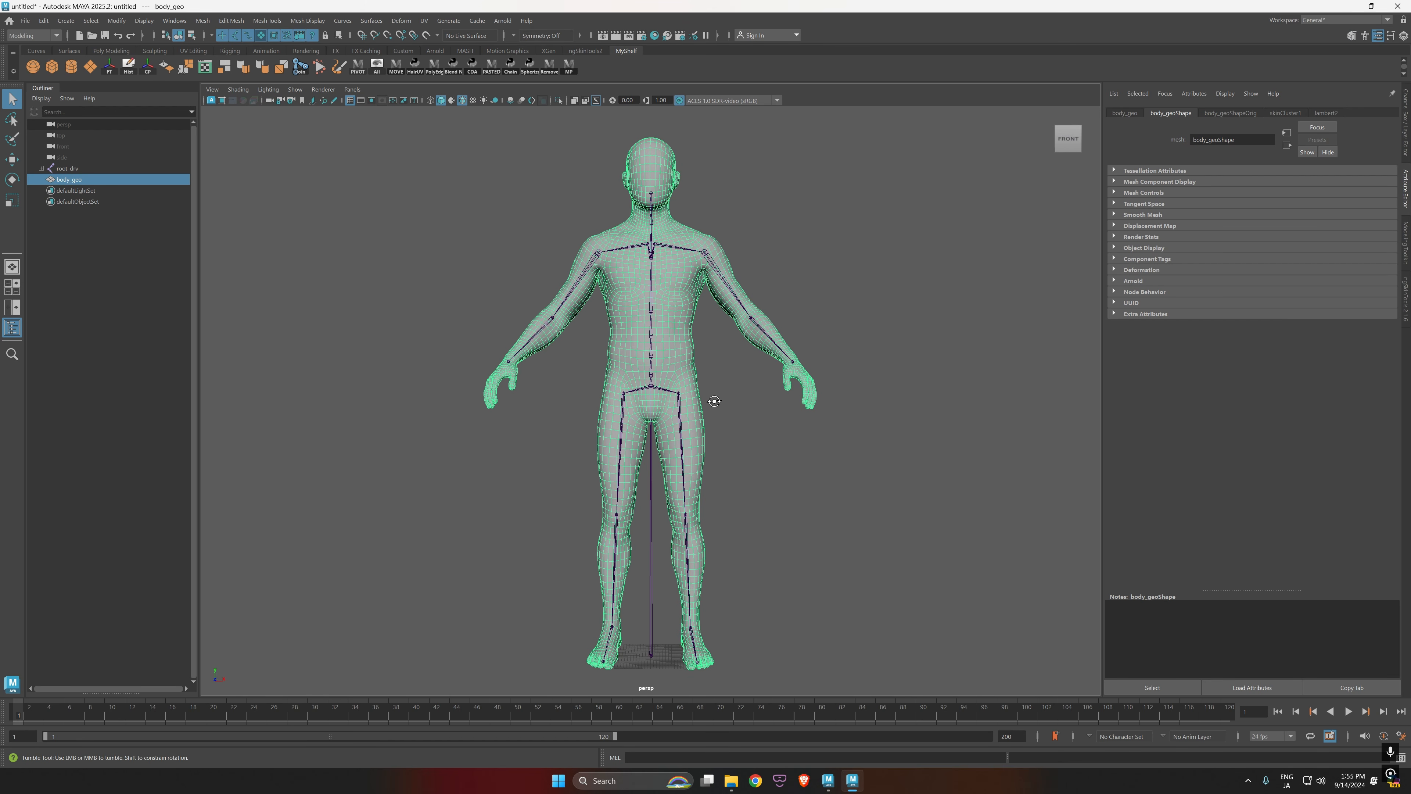
pyautogui.keyDown('alt'); pyautogui.moveTo(714, 401); pyautogui.dragTo(721, 409); pyautogui.keyUp('alt')
pyautogui.scroll(5, 758, 329)
pyautogui.keyDown('alt'); pyautogui.moveTo(775, 319); pyautogui.dragTo(821, 485, button='middle'); pyautogui.keyUp('alt')
pyautogui.keyDown('alt'); pyautogui.moveTo(821, 486); pyautogui.dragTo(759, 489); pyautogui.keyUp('alt')
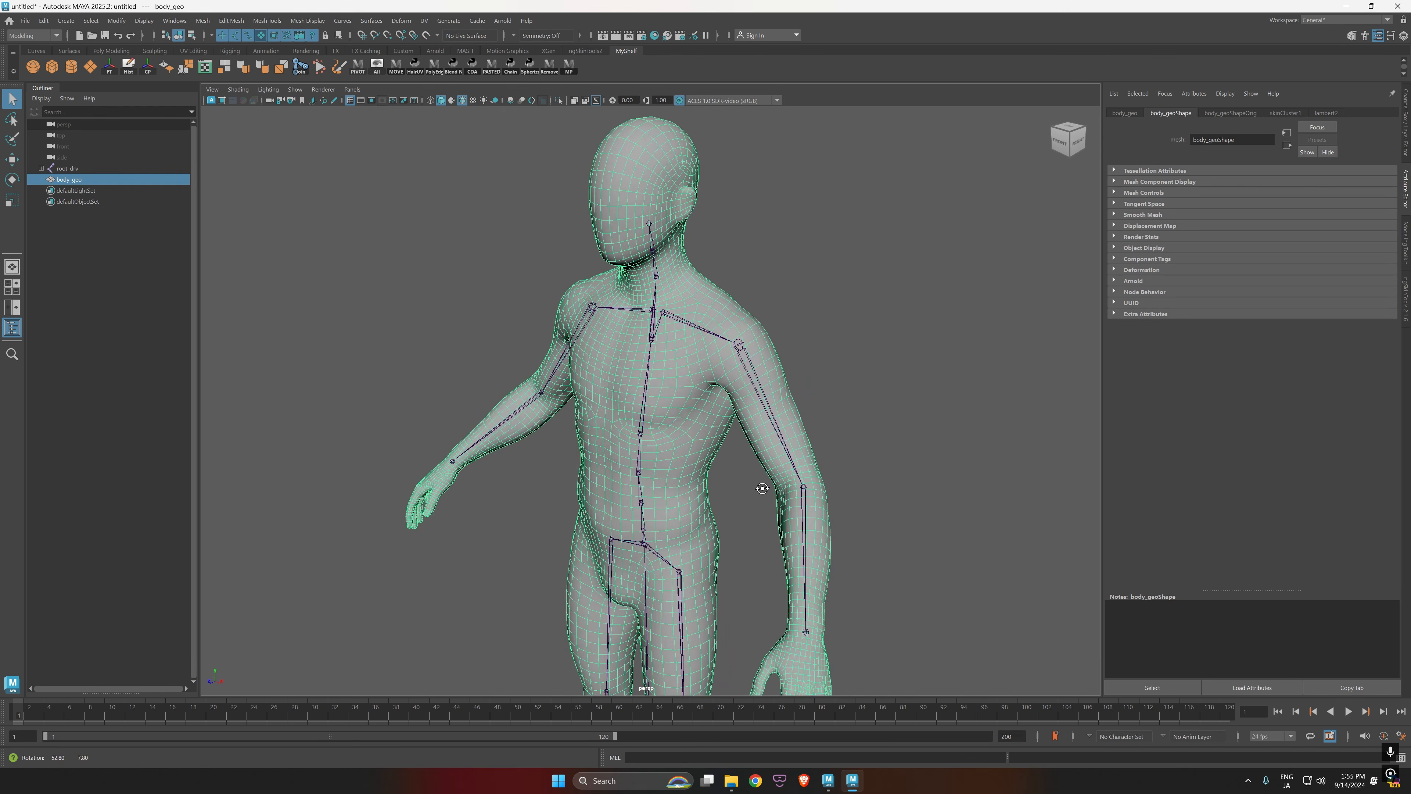
pyautogui.keyDown('alt'); pyautogui.moveTo(702, 487); pyautogui.dragTo(696, 413, button='middle'); pyautogui.keyUp('alt')
pyautogui.keyDown('alt'); pyautogui.moveTo(696, 413); pyautogui.dragTo(684, 494, button='right'); pyautogui.keyUp('alt')
pyautogui.keyDown('alt'); pyautogui.moveTo(684, 495); pyautogui.dragTo(714, 423); pyautogui.keyUp('alt')
pyautogui.keyDown('alt'); pyautogui.moveTo(661, 399); pyautogui.dragTo(709, 492, button='right'); pyautogui.keyUp('alt')
pyautogui.keyDown('alt'); pyautogui.moveTo(709, 492); pyautogui.dragTo(707, 414, button='middle'); pyautogui.keyUp('alt')
pyautogui.keyDown('alt'); pyautogui.moveTo(707, 415); pyautogui.dragTo(791, 426); pyautogui.keyUp('alt')
pyautogui.keyDown('alt'); pyautogui.moveTo(791, 425); pyautogui.dragTo(716, 368, button='right'); pyautogui.keyUp('alt')
pyautogui.keyDown('alt'); pyautogui.moveTo(716, 368); pyautogui.dragTo(716, 429, button='middle'); pyautogui.keyUp('alt')
pyautogui.moveTo(715, 428)
pyautogui.keyDown('alt'); pyautogui.mouseDown()
pyautogui.moveTo(772, 422)
pyautogui.moveTo(730, 419)
pyautogui.moveTo(759, 404)
pyautogui.moveTo(726, 420)
pyautogui.moveTo(722, 448)
pyautogui.mouseUp(); pyautogui.keyUp('alt')
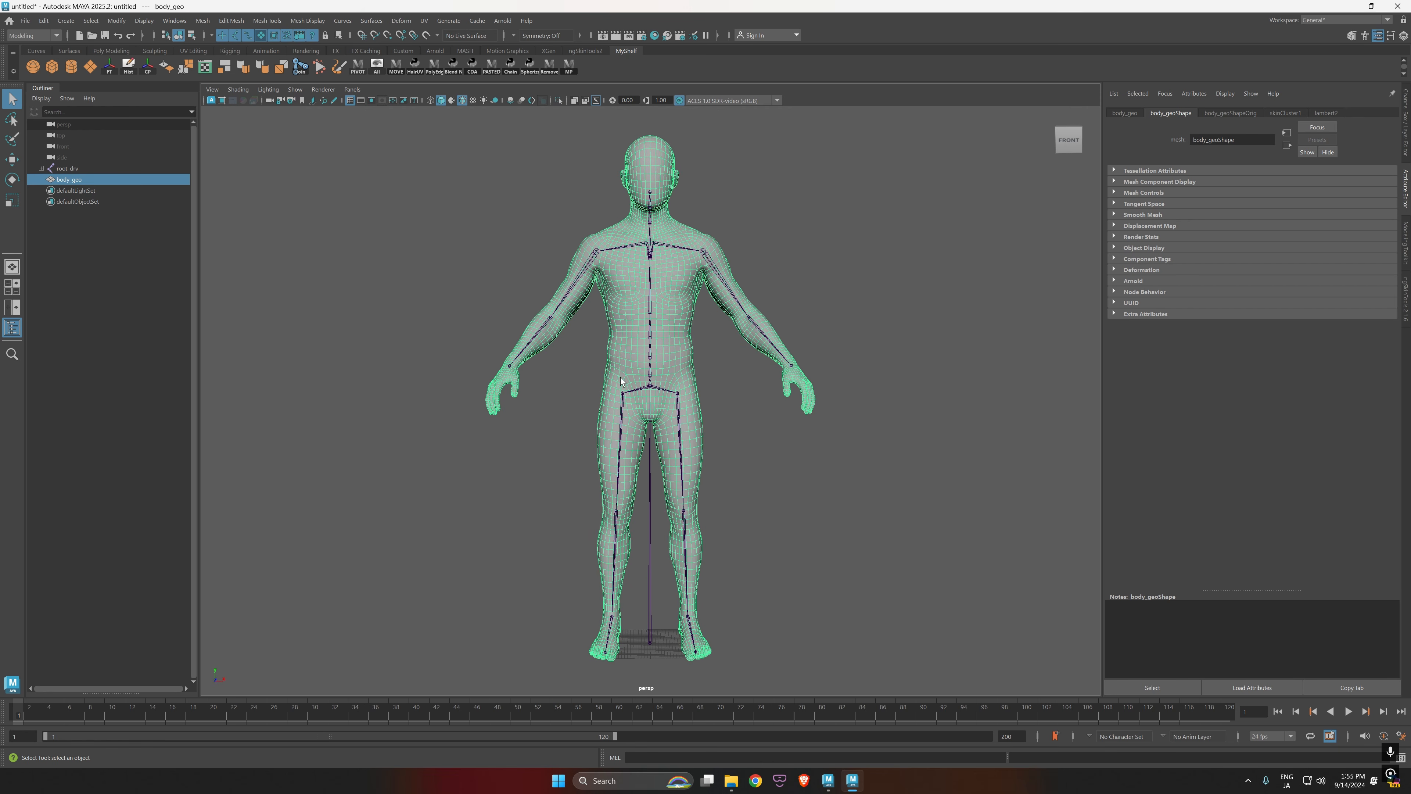
# Step: Hide the body_geo mesh and frame the remaining joint skeleton
pyautogui.keyDown('alt'); pyautogui.moveTo(639, 370); pyautogui.dragTo(757, 289, button='right'); pyautogui.keyUp('alt')
pyautogui.keyDown('alt'); pyautogui.moveTo(728, 267); pyautogui.dragTo(709, 473, button='middle'); pyautogui.keyUp('alt')
pyautogui.keyDown('alt'); pyautogui.moveTo(709, 473); pyautogui.dragTo(721, 436); pyautogui.keyUp('alt')
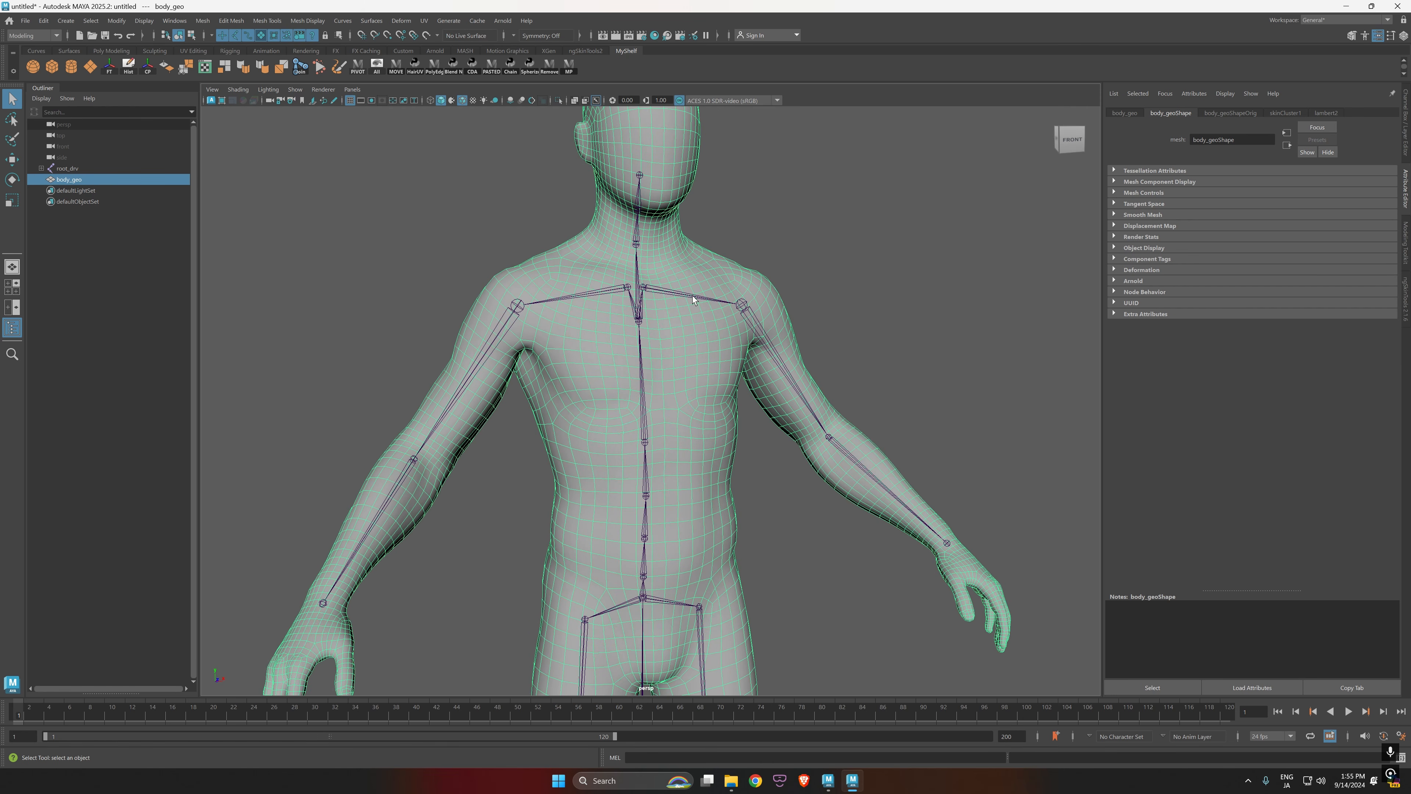
pyautogui.click(693, 300)
pyautogui.click(718, 424)
pyautogui.hotkey('ctrl', 'h')
pyautogui.press('a')
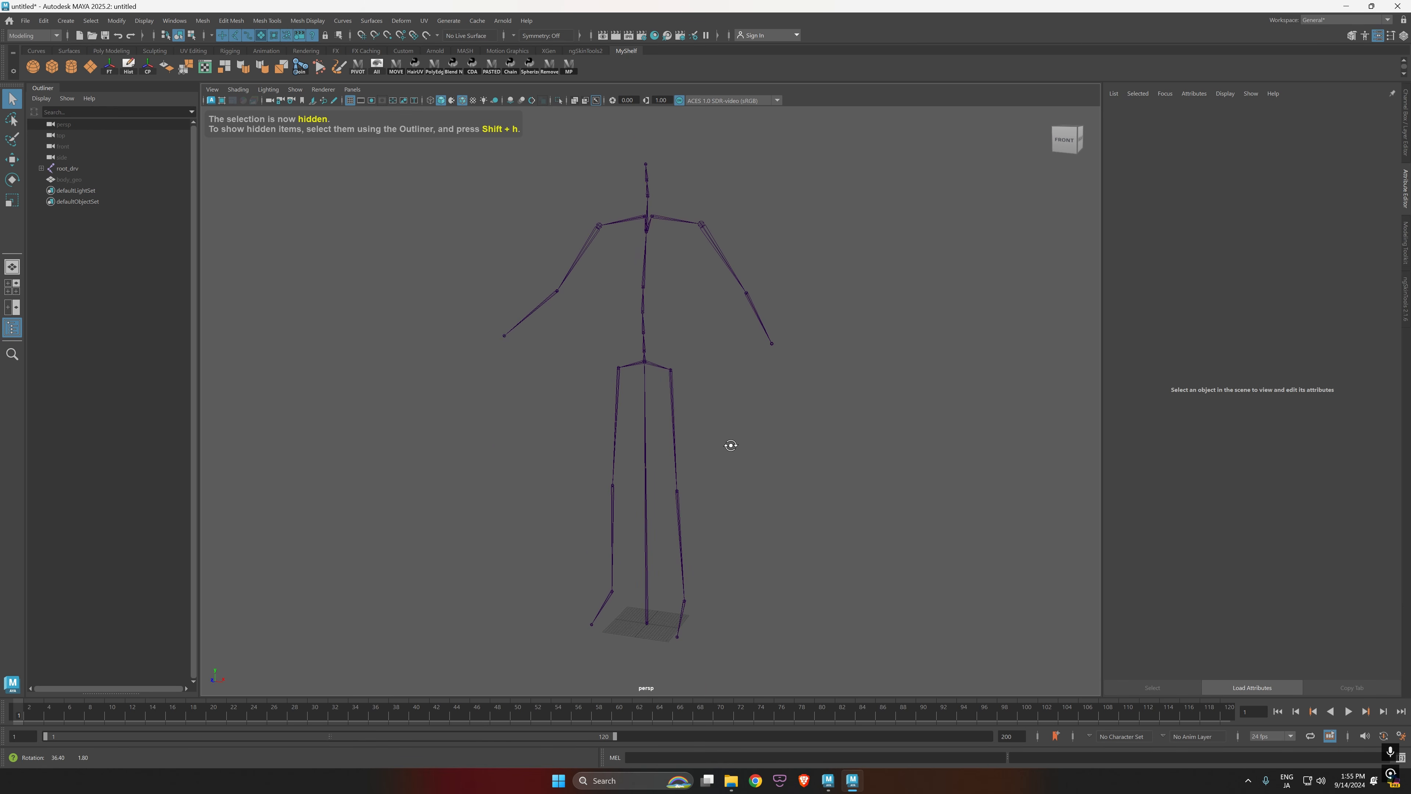
# Step: Examine the simplified skeleton, including the thigh_l_drv joint, and compare it with the posed character in the Ettore_full_rig scene
pyautogui.click(674, 408)
pyautogui.moveTo(758, 479)
pyautogui.keyDown('alt'); pyautogui.mouseDown()
pyautogui.moveTo(604, 470)
pyautogui.moveTo(763, 471)
pyautogui.mouseUp(); pyautogui.keyUp('alt')
pyautogui.keyDown('alt'); pyautogui.moveTo(706, 546); pyautogui.dragTo(745, 434); pyautogui.keyUp('alt')
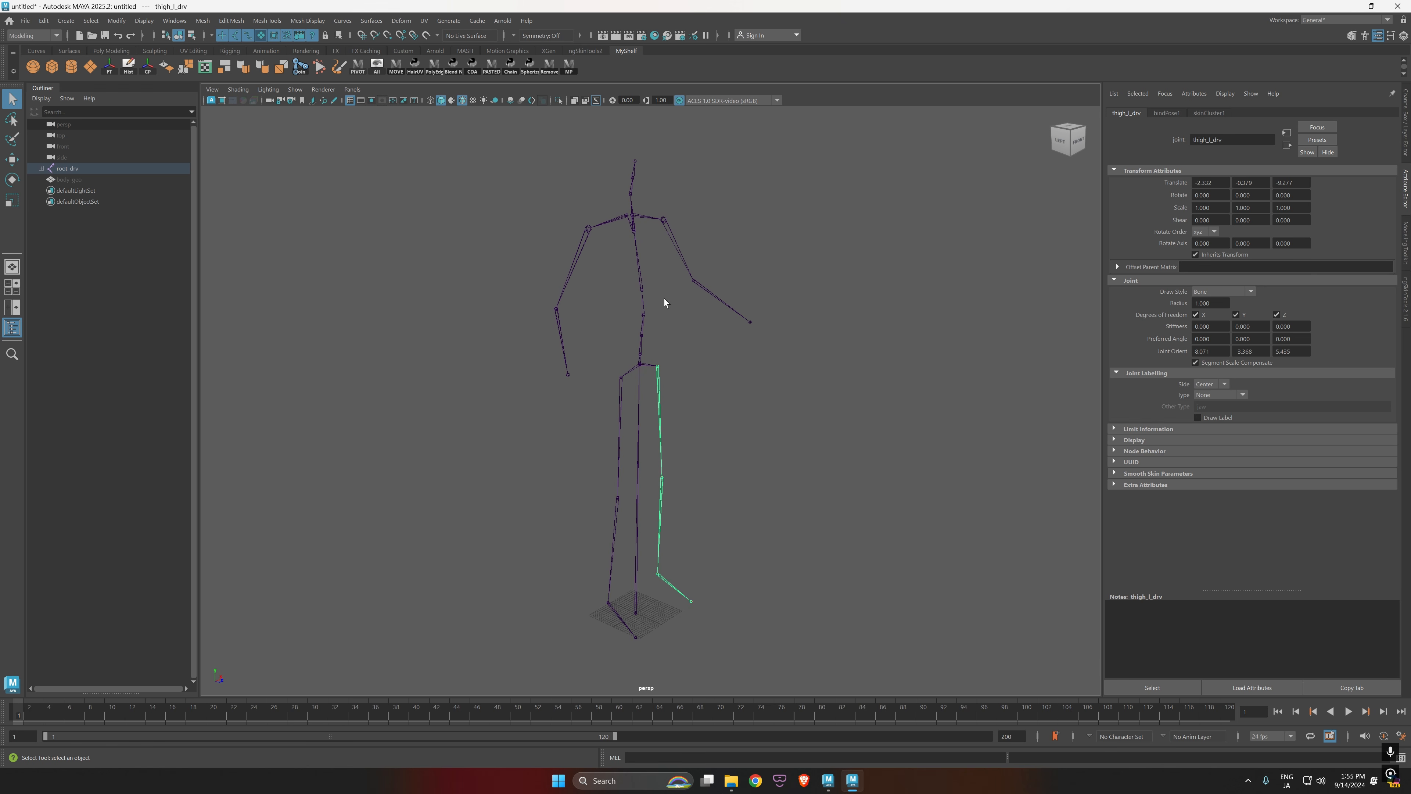
pyautogui.keyDown('alt'); pyautogui.moveTo(728, 341); pyautogui.dragTo(764, 320); pyautogui.keyUp('alt')
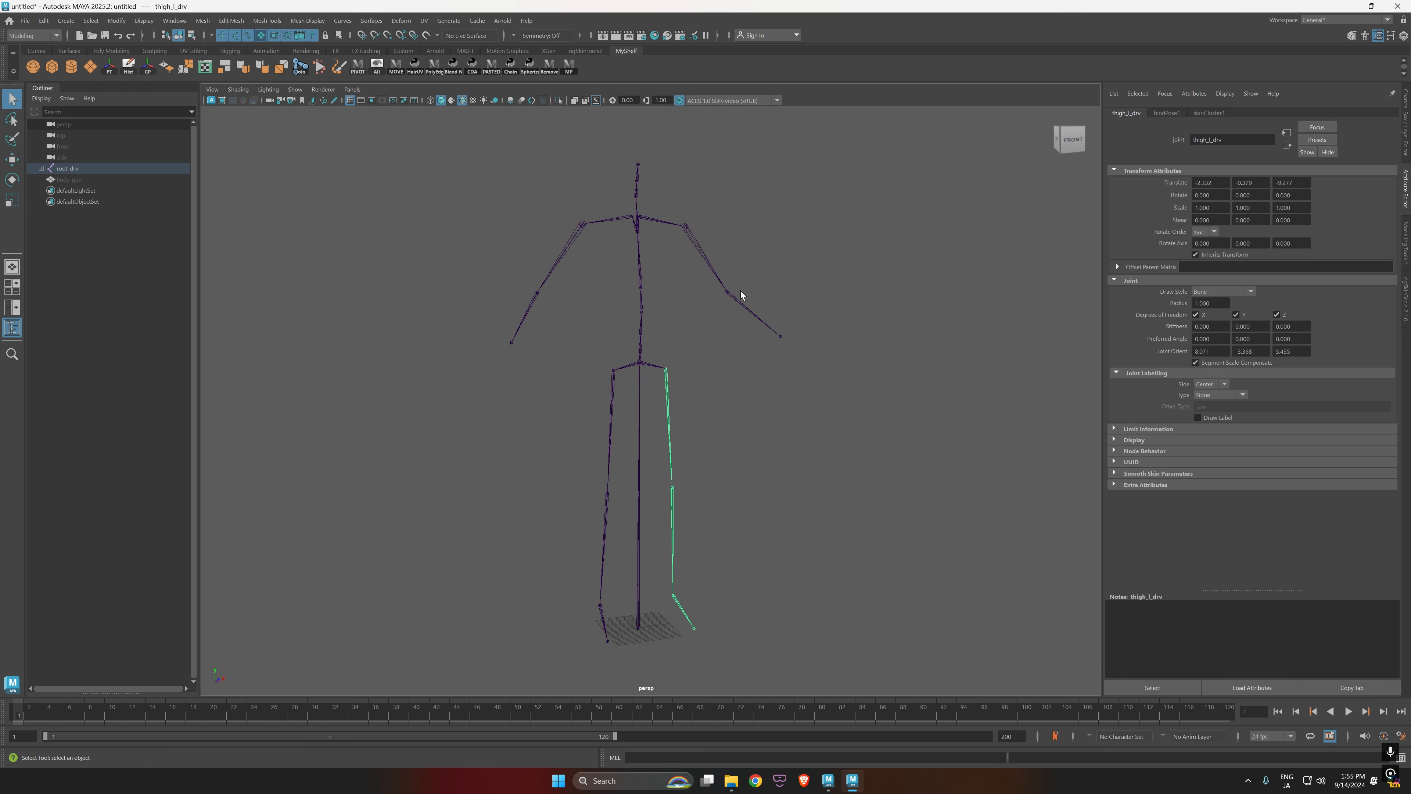
pyautogui.hotkey('alt', 'Tab')
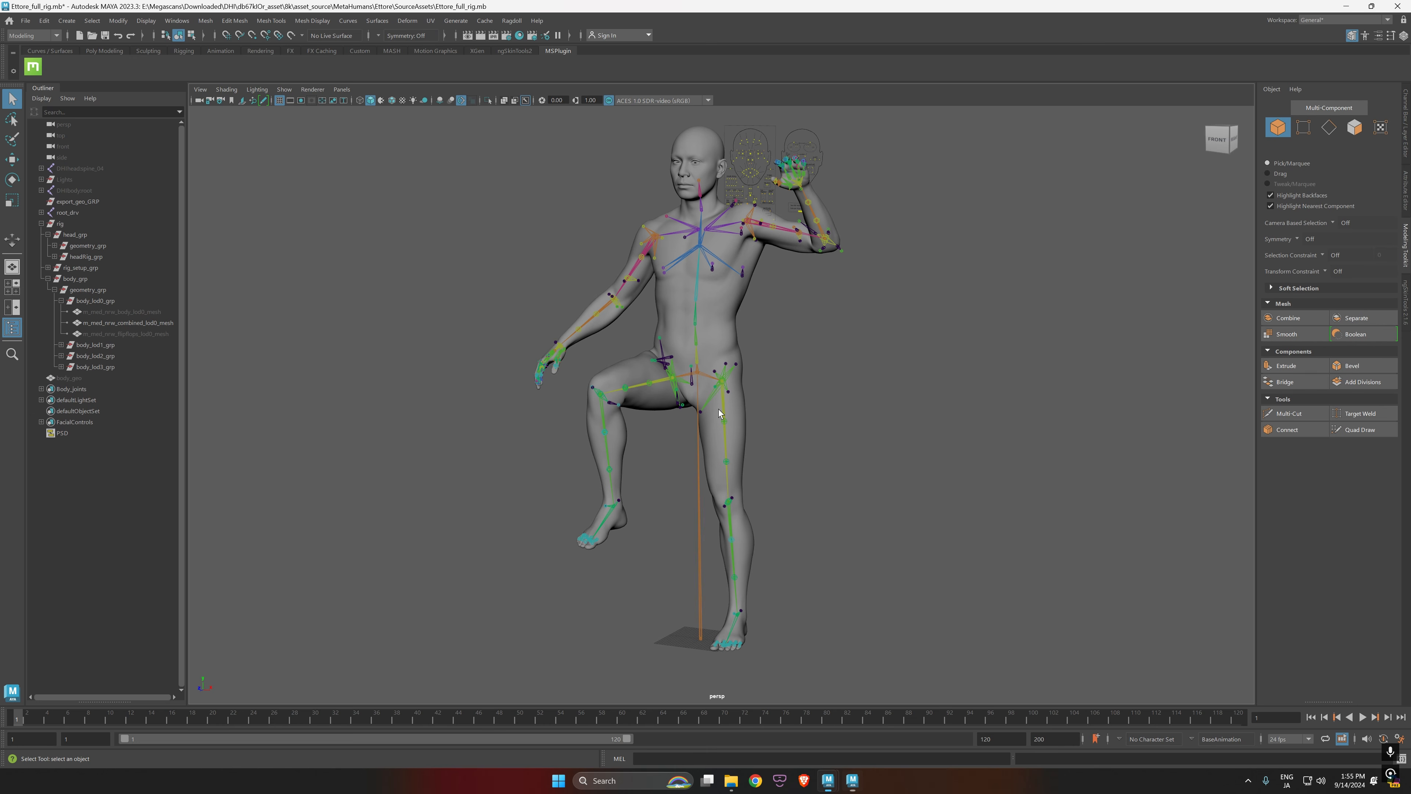
pyautogui.hotkey('alt', 'Tab')
pyautogui.hotkey('ctrl', 'z')
pyautogui.hotkey('ctrl', 'z')
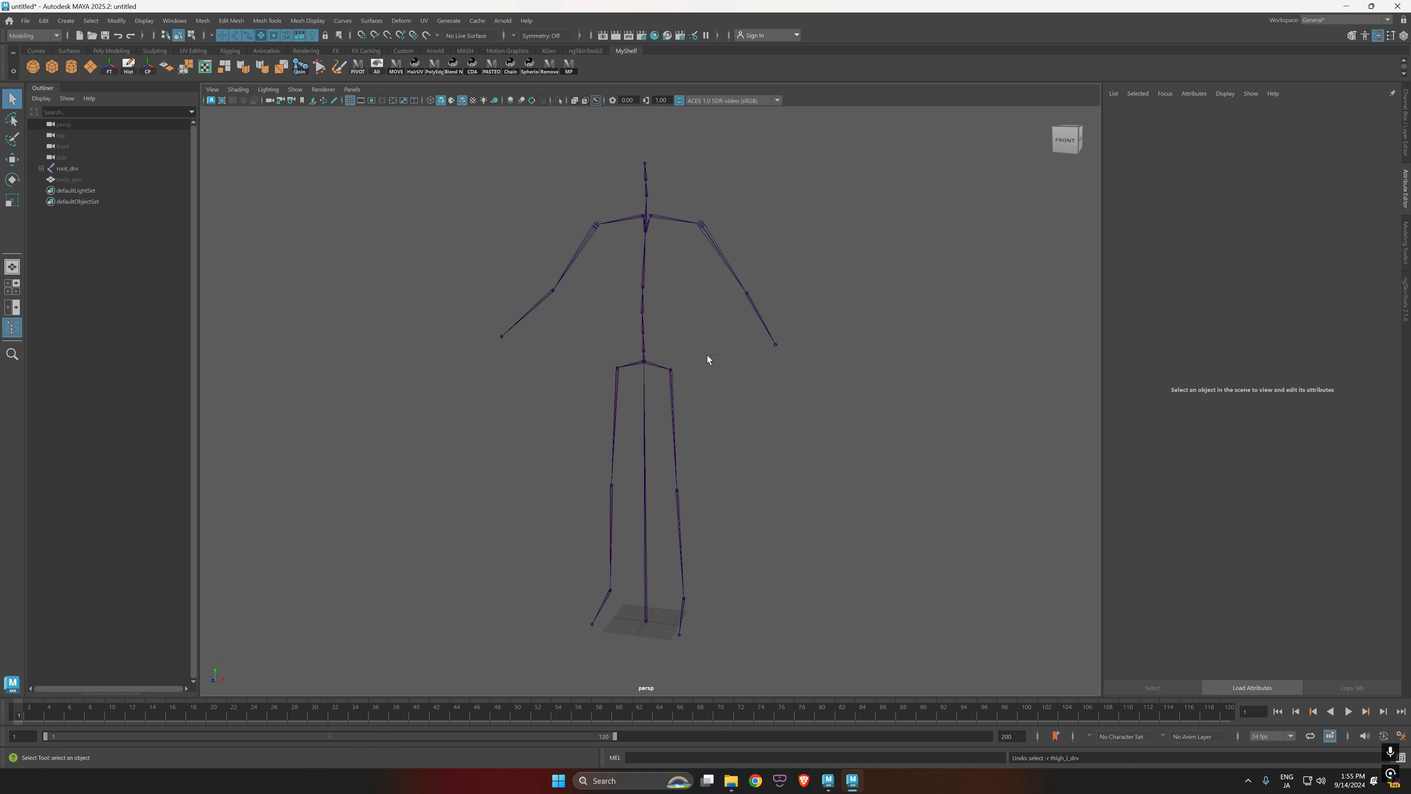
pyautogui.click(826, 473)
pyautogui.keyDown('alt'); pyautogui.moveTo(825, 473); pyautogui.dragTo(760, 469); pyautogui.keyUp('alt')
pyautogui.hotkey('alt', 'Tab')
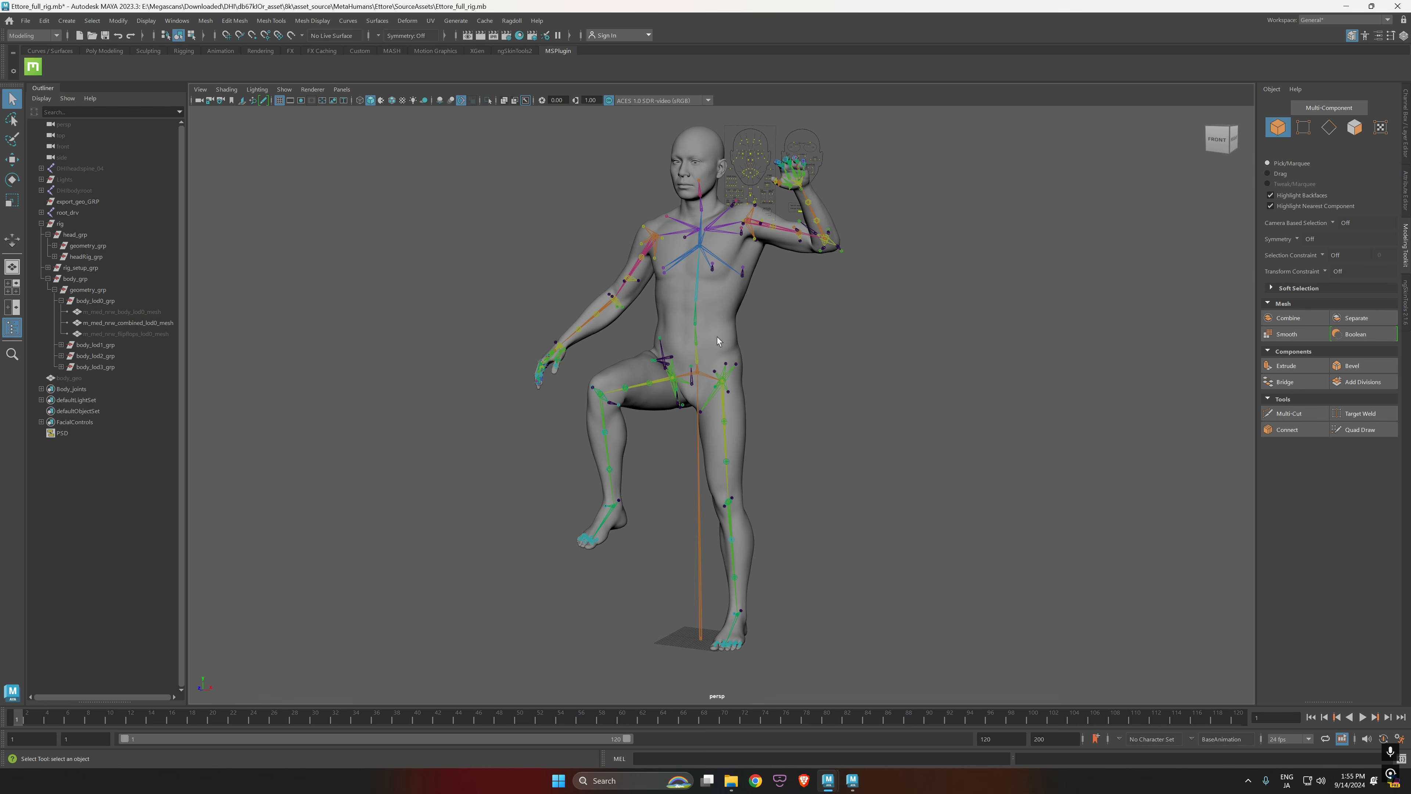
# Step: Select the thigh_r_drv joint of the full rig and examine the raised leg and hip deformation
pyautogui.click(716, 337)
pyautogui.keyDown('alt'); pyautogui.moveTo(711, 400); pyautogui.dragTo(755, 444, button='right'); pyautogui.keyUp('alt')
pyautogui.keyDown('alt'); pyautogui.moveTo(755, 444); pyautogui.dragTo(645, 431); pyautogui.keyUp('alt')
pyautogui.click(614, 372)
pyautogui.press('w')
pyautogui.scroll(-2, 651, 412)
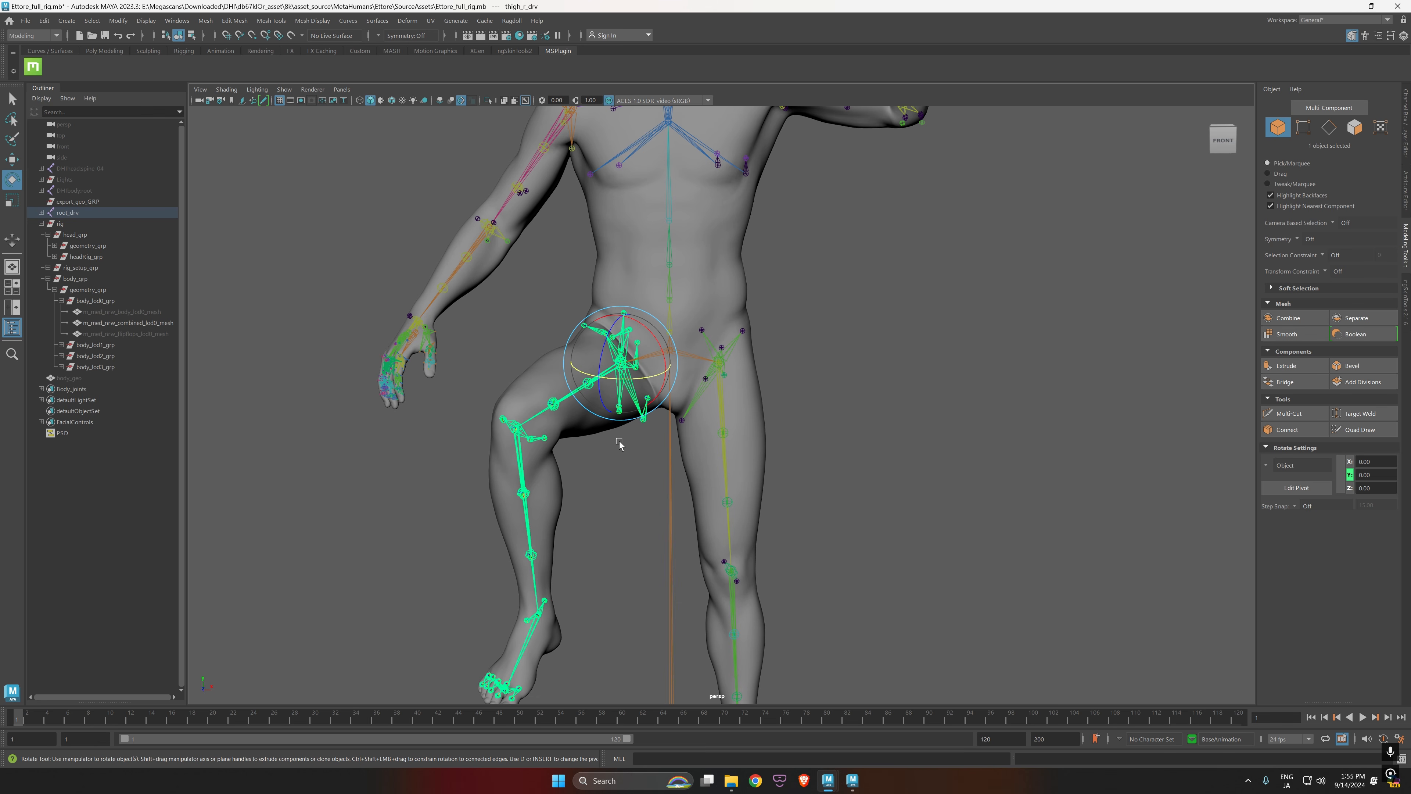
# Step: Switch to the simplified body scene and rotate thigh_l_drv to about 73° in Z to raise the left leg forward
pyautogui.hotkey('alt', 'Tab')
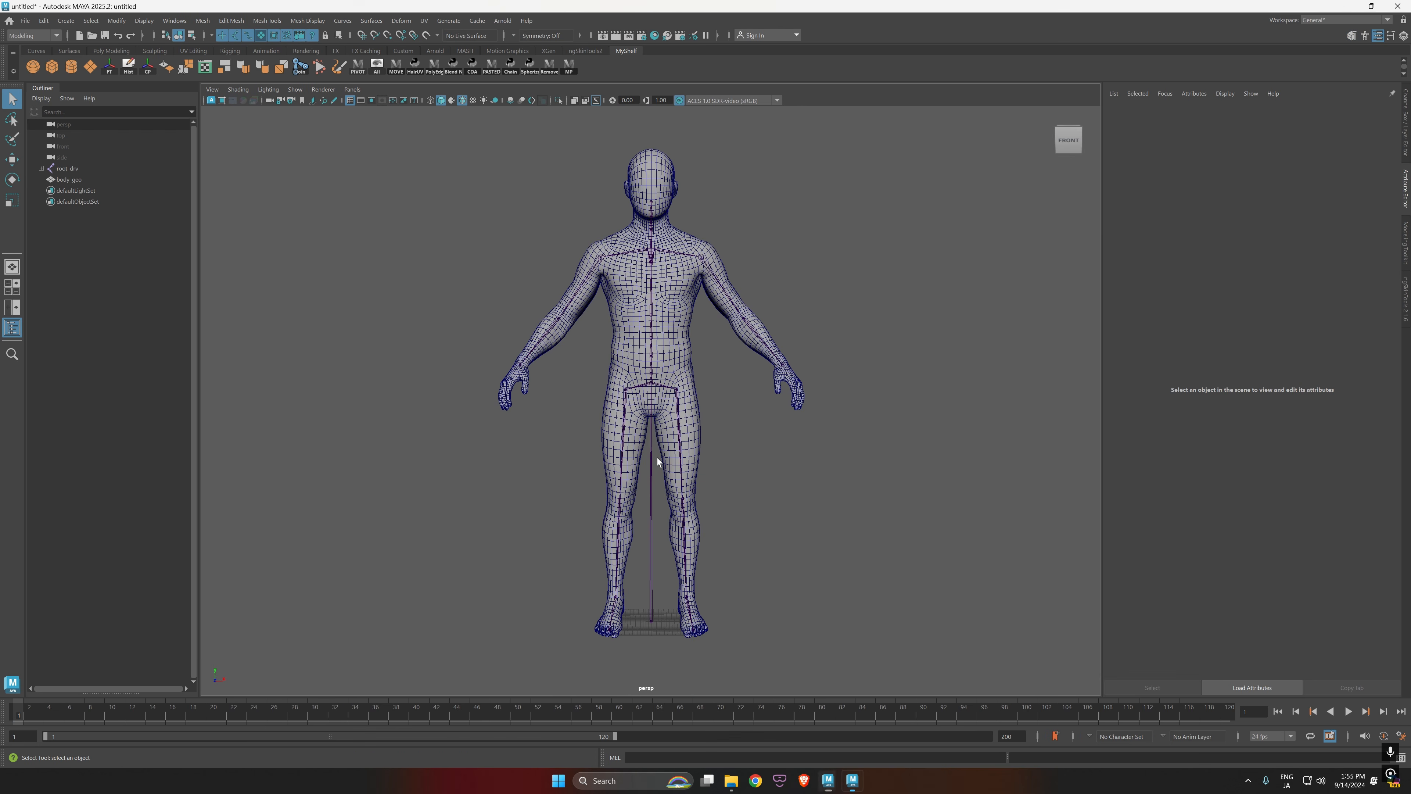
pyautogui.scroll(2, 733, 470)
pyautogui.keyDown('alt'); pyautogui.moveTo(687, 469); pyautogui.dragTo(699, 359); pyautogui.keyUp('alt')
pyautogui.click(680, 417)
pyautogui.scroll(3, 701, 420)
pyautogui.keyDown('alt'); pyautogui.moveTo(705, 430); pyautogui.dragTo(573, 408); pyautogui.keyUp('alt')
pyautogui.scroll(-3, 713, 373)
pyautogui.keyDown('alt'); pyautogui.moveTo(716, 332); pyautogui.dragTo(699, 456, button='middle'); pyautogui.keyUp('alt')
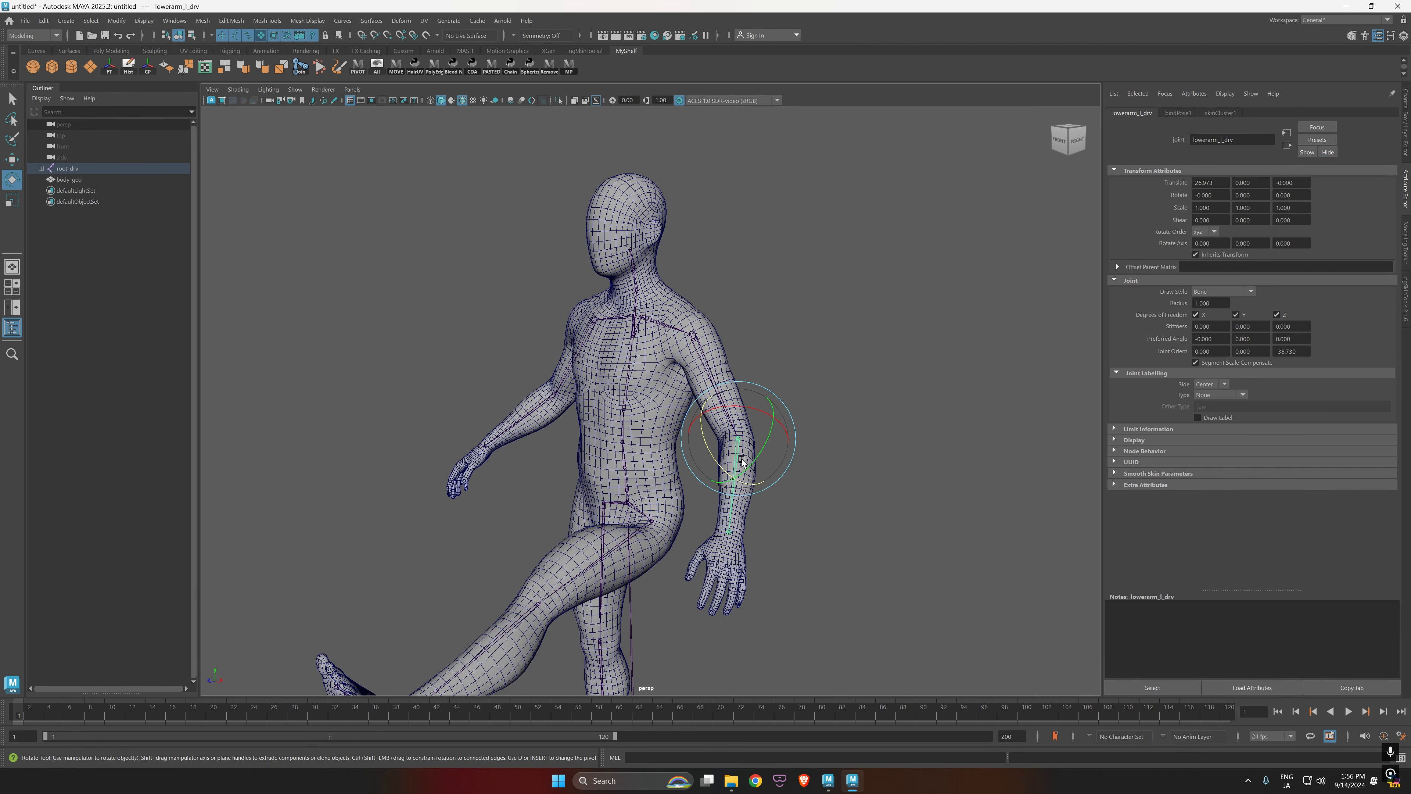
# Step: Rotate lowerarm_l_drv to about -63° in Z to bend the left elbow, and inspect the elbow's deformation
pyautogui.keyDown('alt'); pyautogui.moveTo(743, 462); pyautogui.dragTo(681, 516); pyautogui.keyUp('alt')
pyautogui.scroll(3, 751, 518)
pyautogui.keyDown('alt'); pyautogui.moveTo(681, 515); pyautogui.dragTo(716, 423, button='middle'); pyautogui.keyUp('alt')
pyautogui.keyDown('alt'); pyautogui.moveTo(717, 478); pyautogui.dragTo(811, 528, button='right'); pyautogui.keyUp('alt')
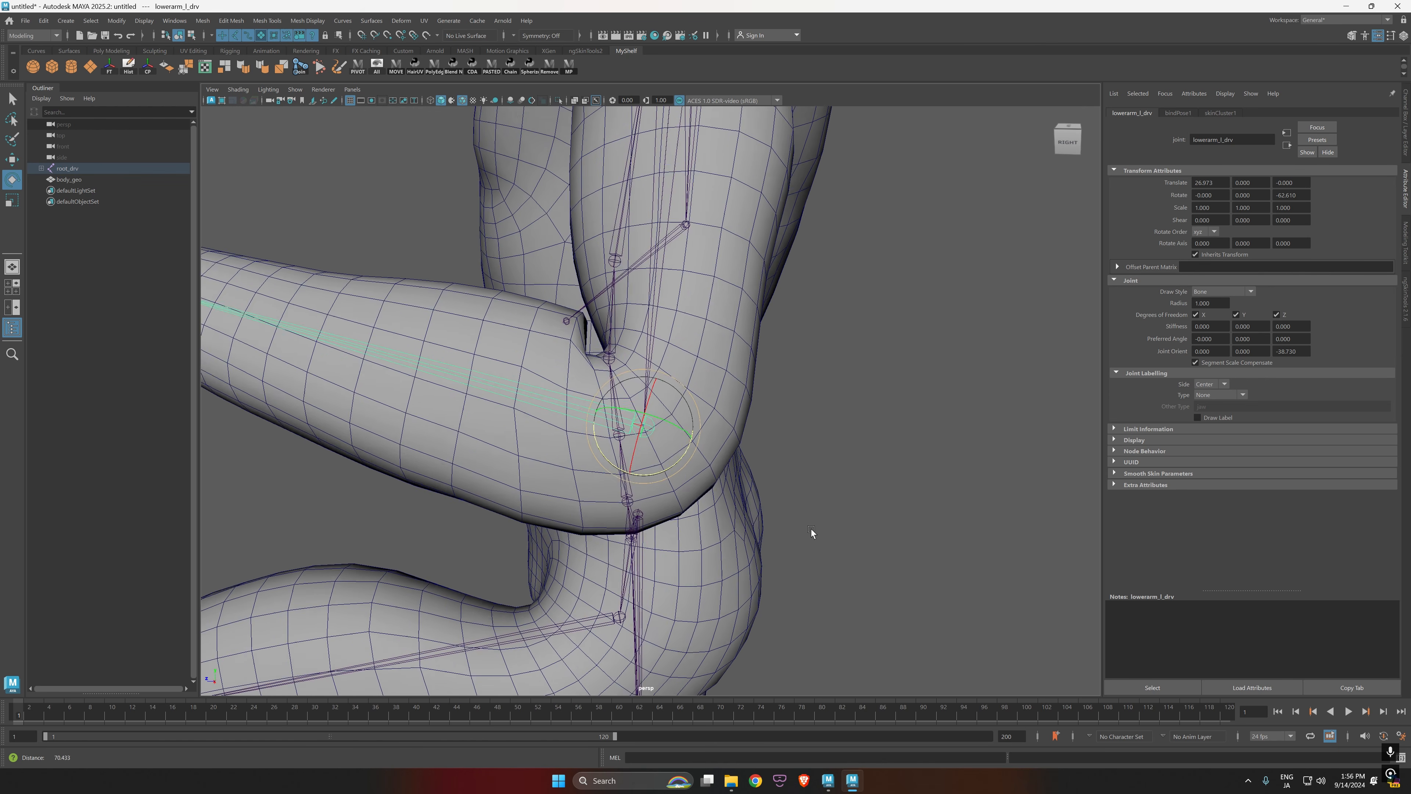
pyautogui.keyDown('alt'); pyautogui.moveTo(778, 503); pyautogui.dragTo(683, 470); pyautogui.keyUp('alt')
pyautogui.keyDown('alt'); pyautogui.moveTo(590, 427); pyautogui.dragTo(558, 436, button='right'); pyautogui.keyUp('alt')
pyautogui.keyDown('alt'); pyautogui.moveTo(558, 436); pyautogui.dragTo(583, 500); pyautogui.keyUp('alt')
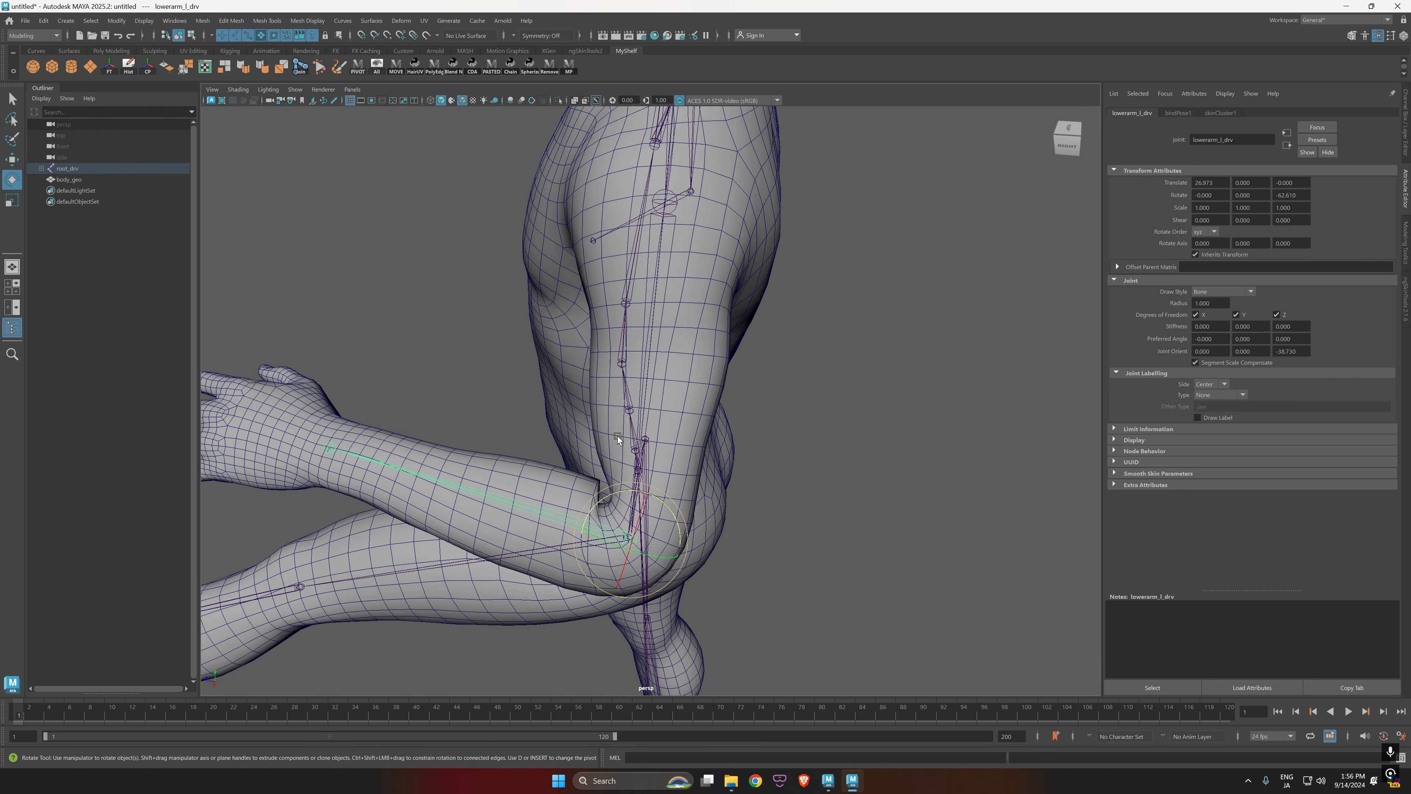
pyautogui.keyDown('alt'); pyautogui.moveTo(623, 575); pyautogui.dragTo(674, 449); pyautogui.keyUp('alt')
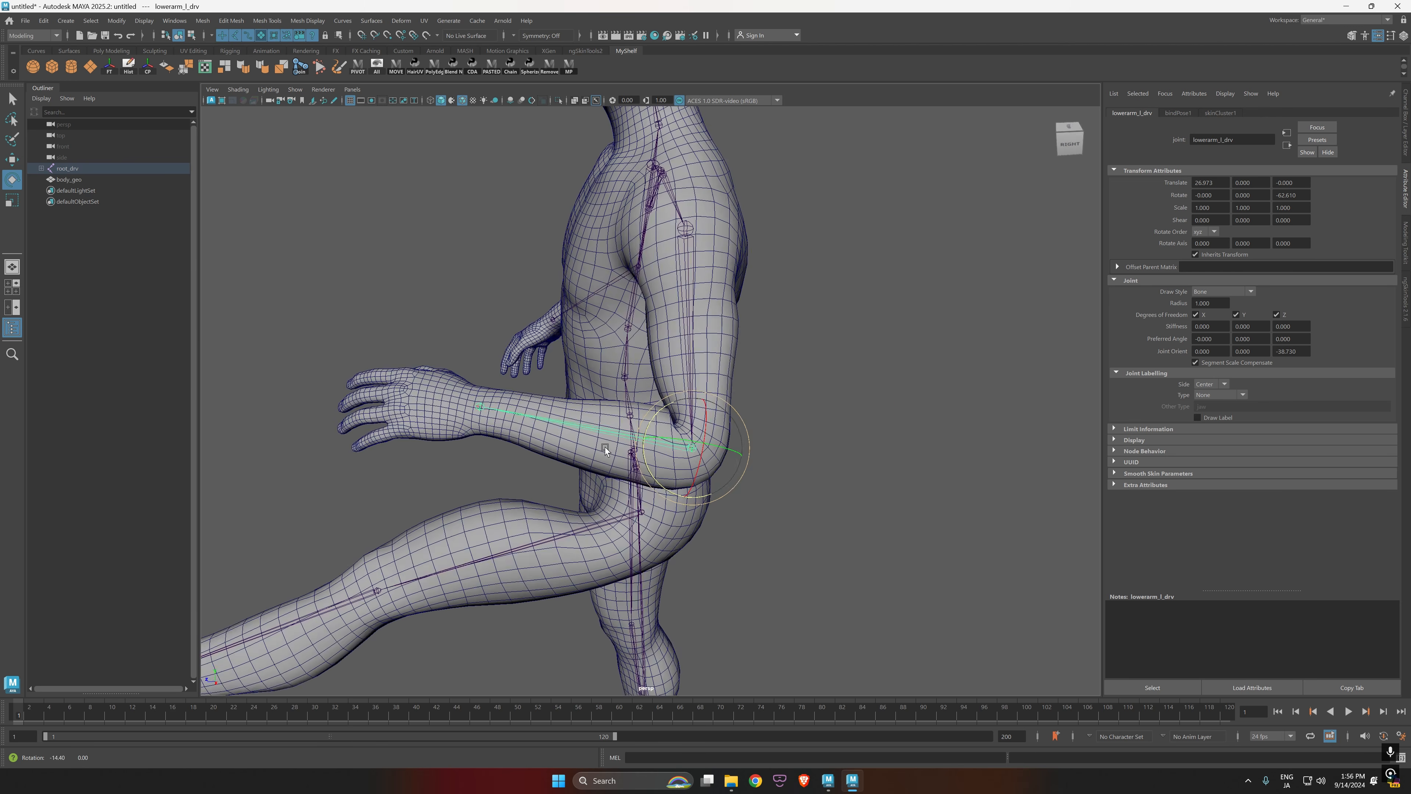
# Step: Rotate upperarm_l_drv to about -20°, -63°, -113° in X, Y and Z to raise the left arm above the shoulder
pyautogui.keyDown('alt'); pyautogui.moveTo(705, 367); pyautogui.dragTo(722, 528, button='middle'); pyautogui.keyUp('alt')
pyautogui.keyDown('alt'); pyautogui.moveTo(678, 495); pyautogui.dragTo(714, 479, button='right'); pyautogui.keyUp('alt')
pyautogui.keyDown('alt'); pyautogui.moveTo(714, 480); pyautogui.dragTo(732, 385); pyautogui.keyUp('alt')
pyautogui.click(772, 411)
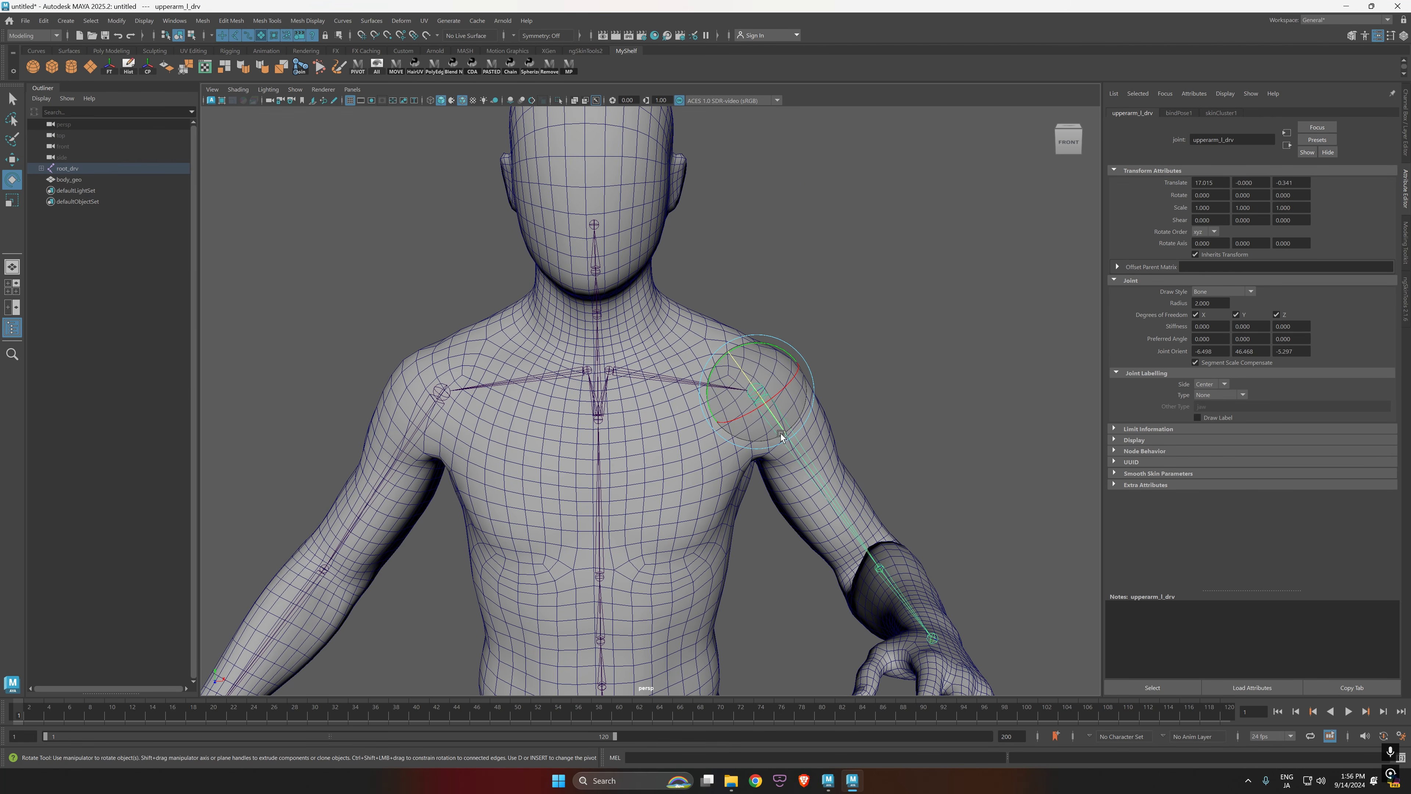
pyautogui.moveTo(781, 434)
pyautogui.mouseDown()
pyautogui.moveTo(752, 389)
pyautogui.moveTo(777, 420)
pyautogui.mouseUp()
pyautogui.keyDown('alt'); pyautogui.moveTo(867, 458); pyautogui.dragTo(721, 396); pyautogui.keyUp('alt')
pyautogui.scroll(-3, 843, 497)
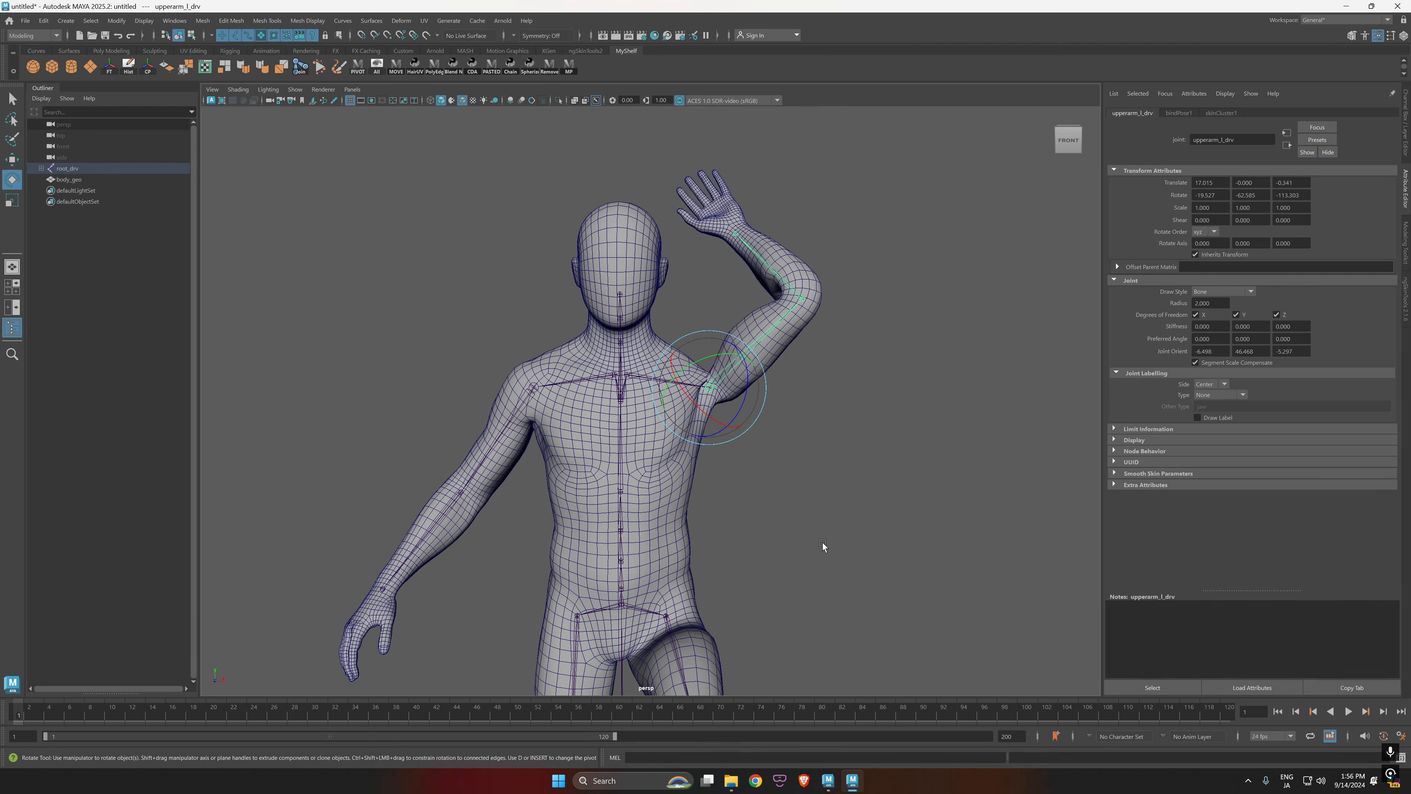
# Step: Rotate calf_l_drv to about -115° in Z to bend the left knee, and inspect the knee and hip deformation
pyautogui.keyDown('alt'); pyautogui.moveTo(825, 548); pyautogui.dragTo(764, 392, button='middle'); pyautogui.keyUp('alt')
pyautogui.keyDown('alt'); pyautogui.moveTo(763, 391); pyautogui.dragTo(853, 453); pyautogui.keyUp('alt')
pyautogui.click(804, 455)
pyautogui.moveTo(880, 368); pyautogui.dragTo(693, 324)
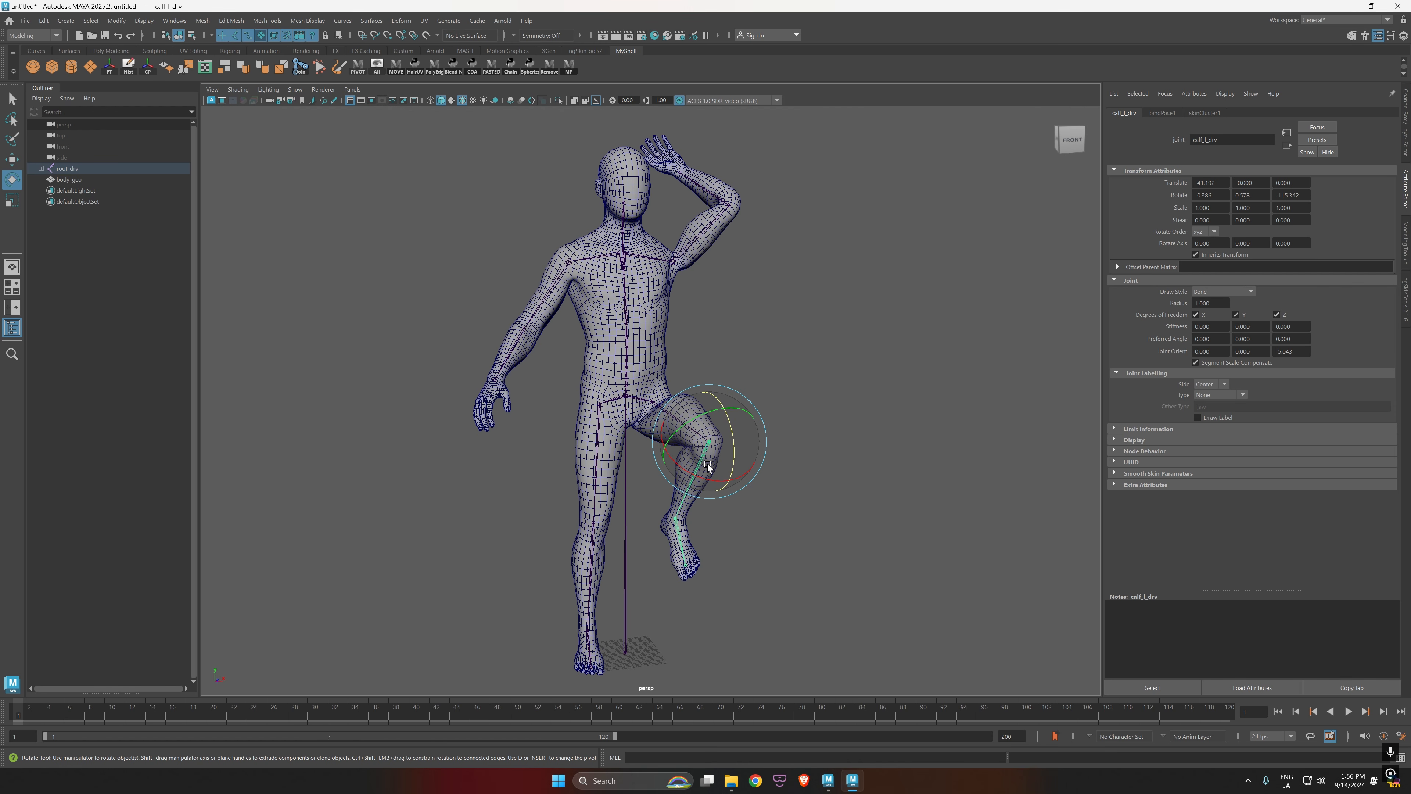
pyautogui.keyDown('alt'); pyautogui.moveTo(697, 433); pyautogui.dragTo(766, 514, button='right'); pyautogui.keyUp('alt')
pyautogui.keyDown('alt'); pyautogui.moveTo(765, 514); pyautogui.dragTo(816, 513); pyautogui.keyUp('alt')
pyautogui.keyDown('alt'); pyautogui.moveTo(815, 514); pyautogui.dragTo(617, 388, button='middle'); pyautogui.keyUp('alt')
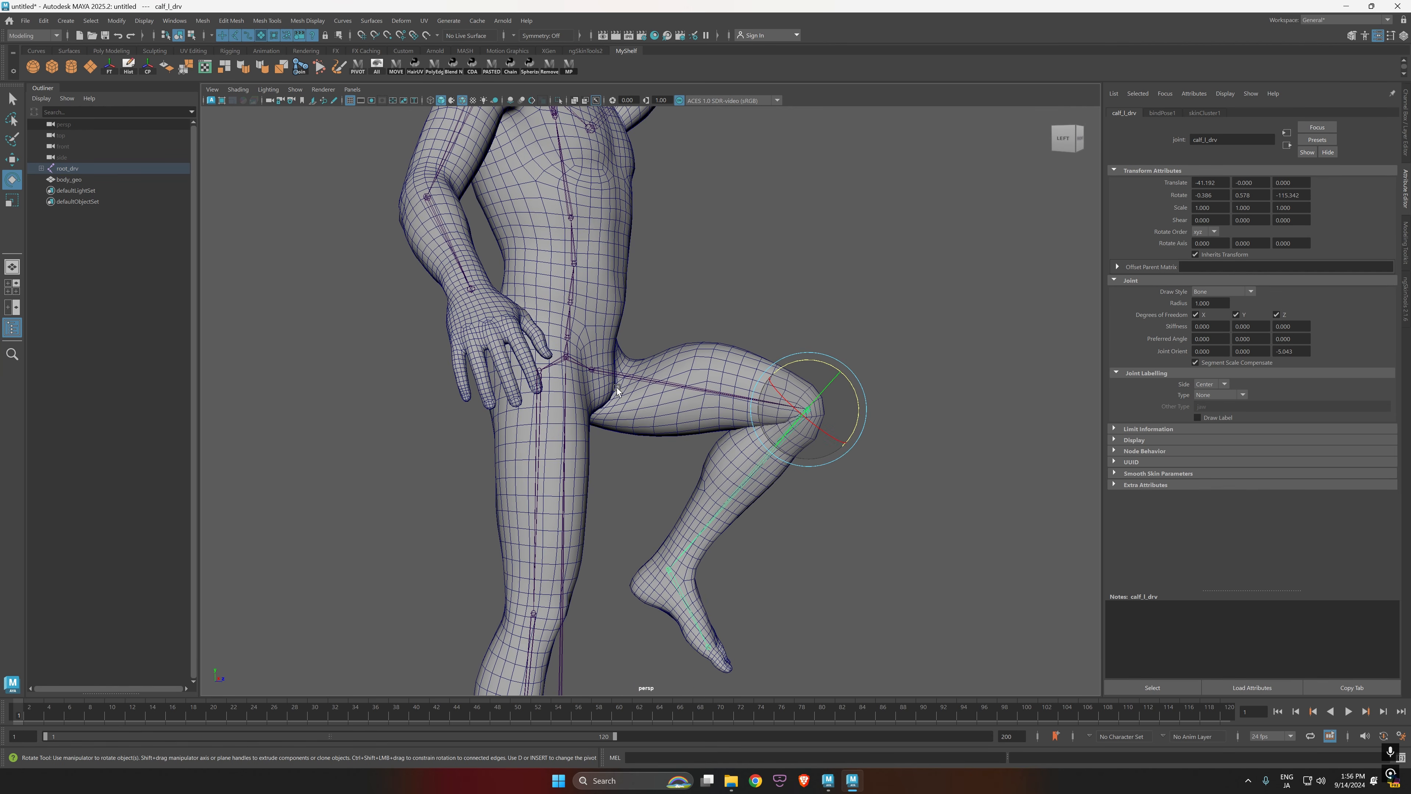
pyautogui.keyDown('alt'); pyautogui.moveTo(733, 433); pyautogui.dragTo(701, 435); pyautogui.keyUp('alt')
# Step: Rotate thigh_l_drv to about 90° in Z to lift the left thigh higher, and inspect the hip crease
pyautogui.click(599, 376)
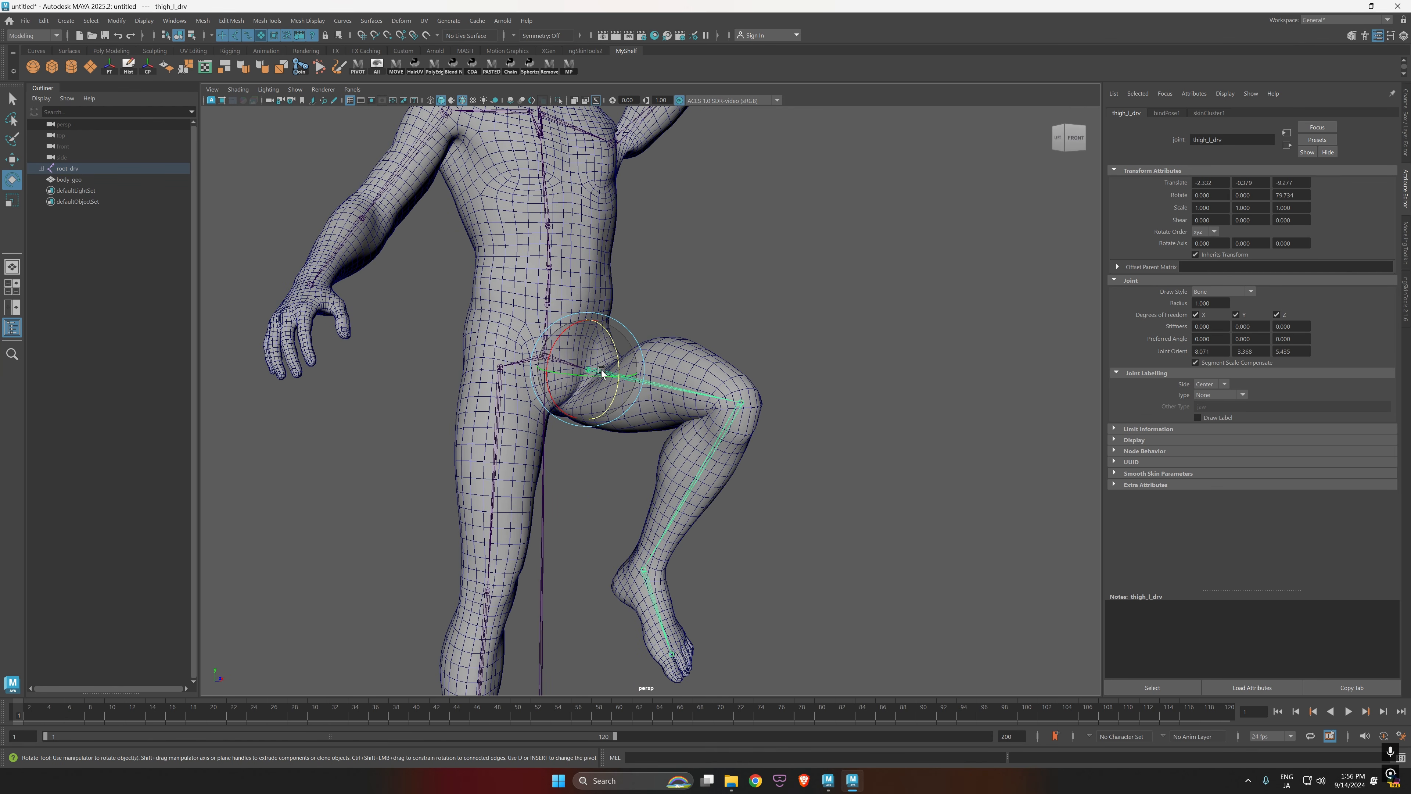
pyautogui.moveTo(616, 360); pyautogui.dragTo(618, 352)
pyautogui.keyDown('alt'); pyautogui.moveTo(667, 412); pyautogui.dragTo(570, 432); pyautogui.keyUp('alt')
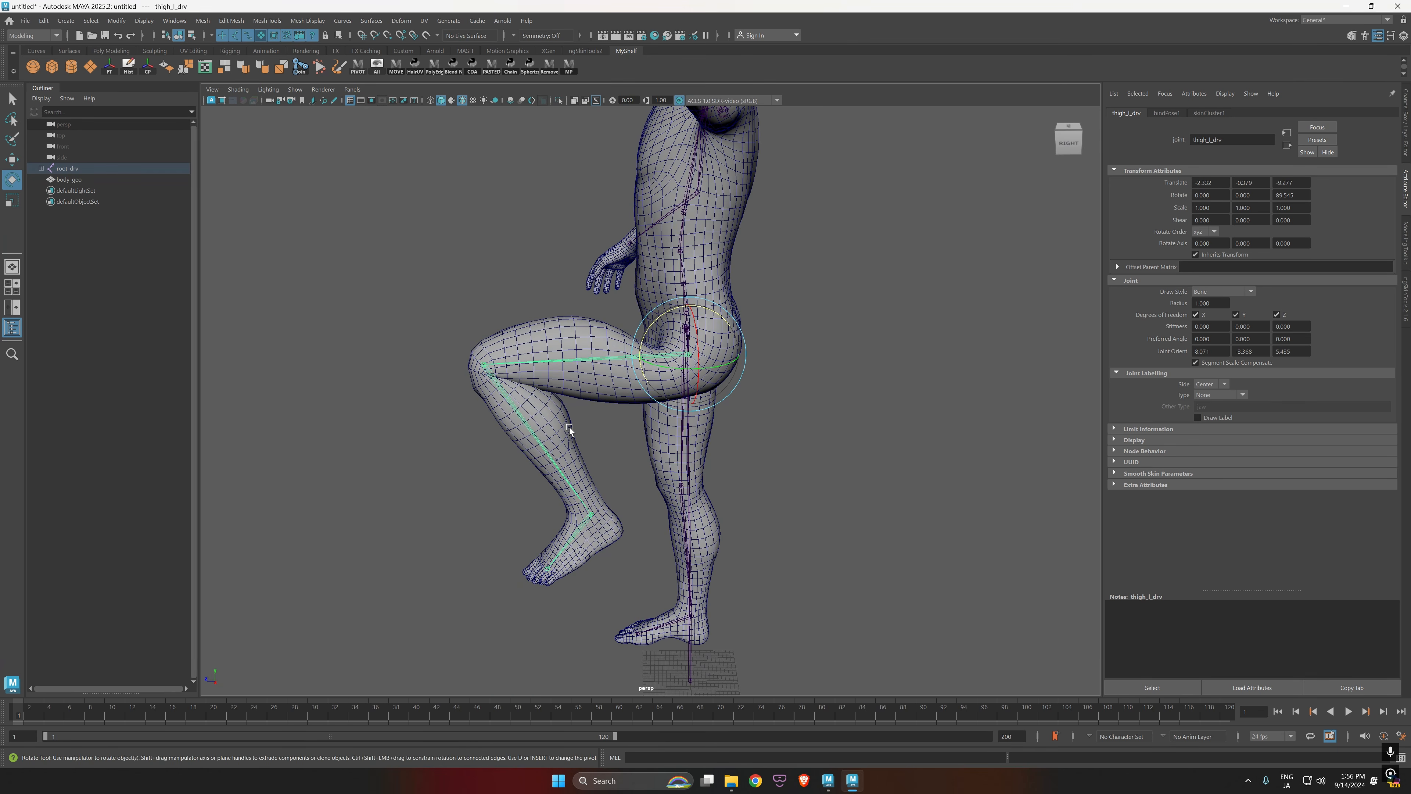
pyautogui.keyDown('alt'); pyautogui.moveTo(570, 432); pyautogui.dragTo(628, 401, button='right'); pyautogui.keyUp('alt')
pyautogui.keyDown('alt'); pyautogui.moveTo(628, 400); pyautogui.dragTo(673, 437, button='middle'); pyautogui.keyUp('alt')
pyautogui.keyDown('alt'); pyautogui.moveTo(674, 437); pyautogui.dragTo(667, 434); pyautogui.keyUp('alt')
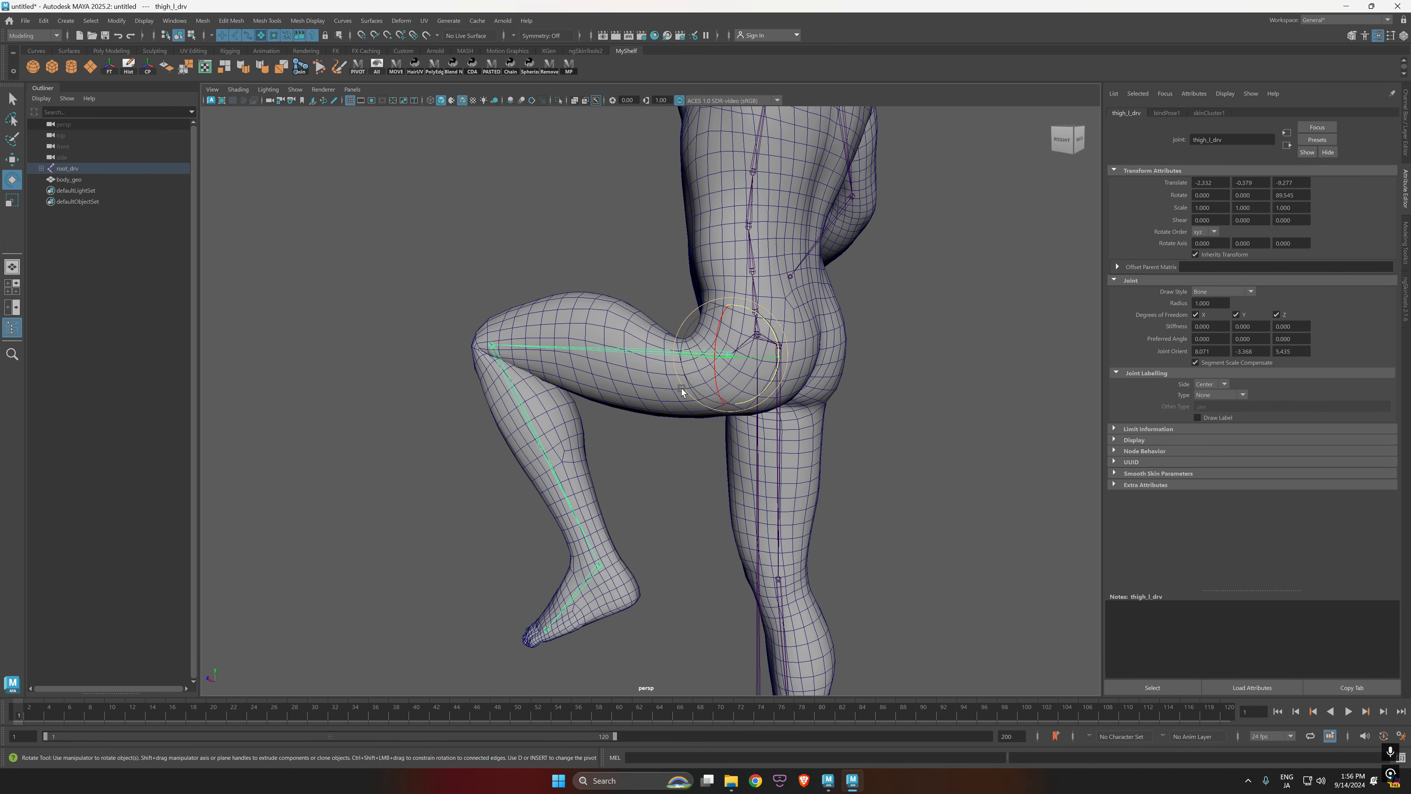
pyautogui.keyDown('alt'); pyautogui.moveTo(683, 392); pyautogui.dragTo(819, 446); pyautogui.keyUp('alt')
# Step: Switch to the Ettore_full_rig scene and rotate thigh_r_drv to compare its hip deformation with the simplified body
pyautogui.hotkey('alt', 'Tab')
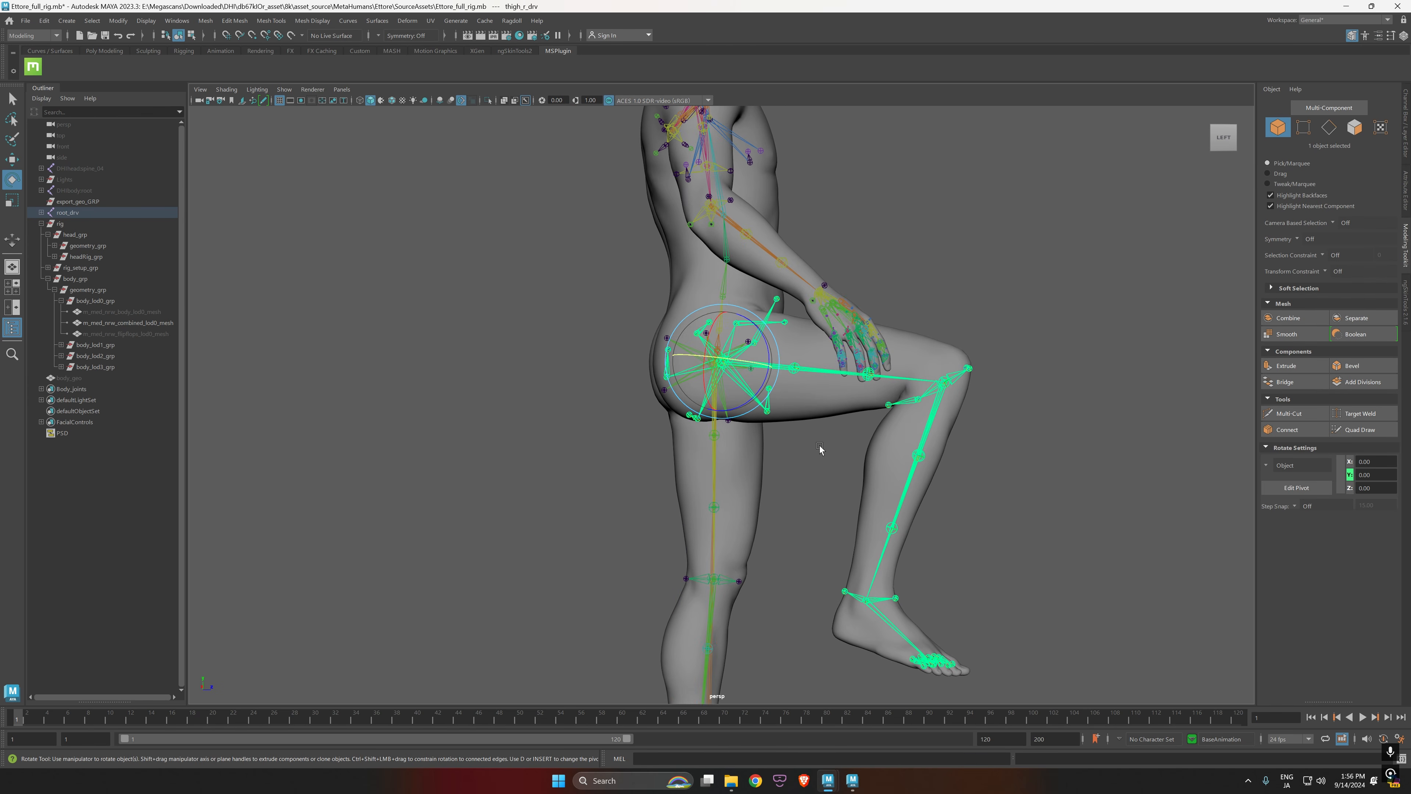
pyautogui.scroll(3, 819, 446)
pyautogui.moveTo(747, 374)
pyautogui.mouseDown()
pyautogui.moveTo(747, 409)
pyautogui.moveTo(741, 358)
pyautogui.mouseUp()
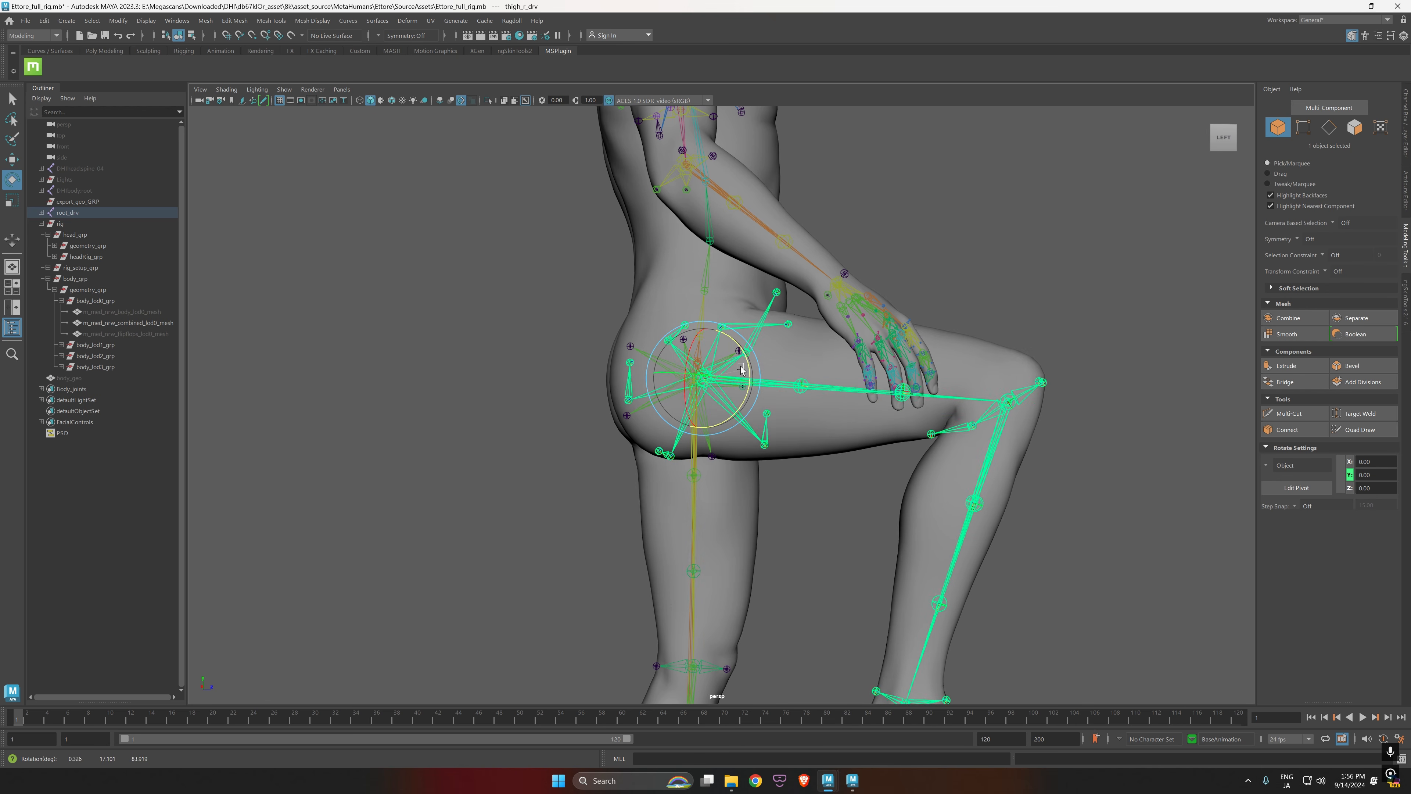
pyautogui.keyDown('alt'); pyautogui.moveTo(748, 429); pyautogui.dragTo(680, 431); pyautogui.keyUp('alt')
pyautogui.moveTo(681, 426)
pyautogui.mouseDown()
pyautogui.moveTo(691, 444)
pyautogui.moveTo(675, 448)
pyautogui.mouseUp()
pyautogui.keyDown('alt'); pyautogui.moveTo(676, 448); pyautogui.dragTo(661, 442); pyautogui.keyUp('alt')
pyautogui.hotkey('alt', 'Tab')
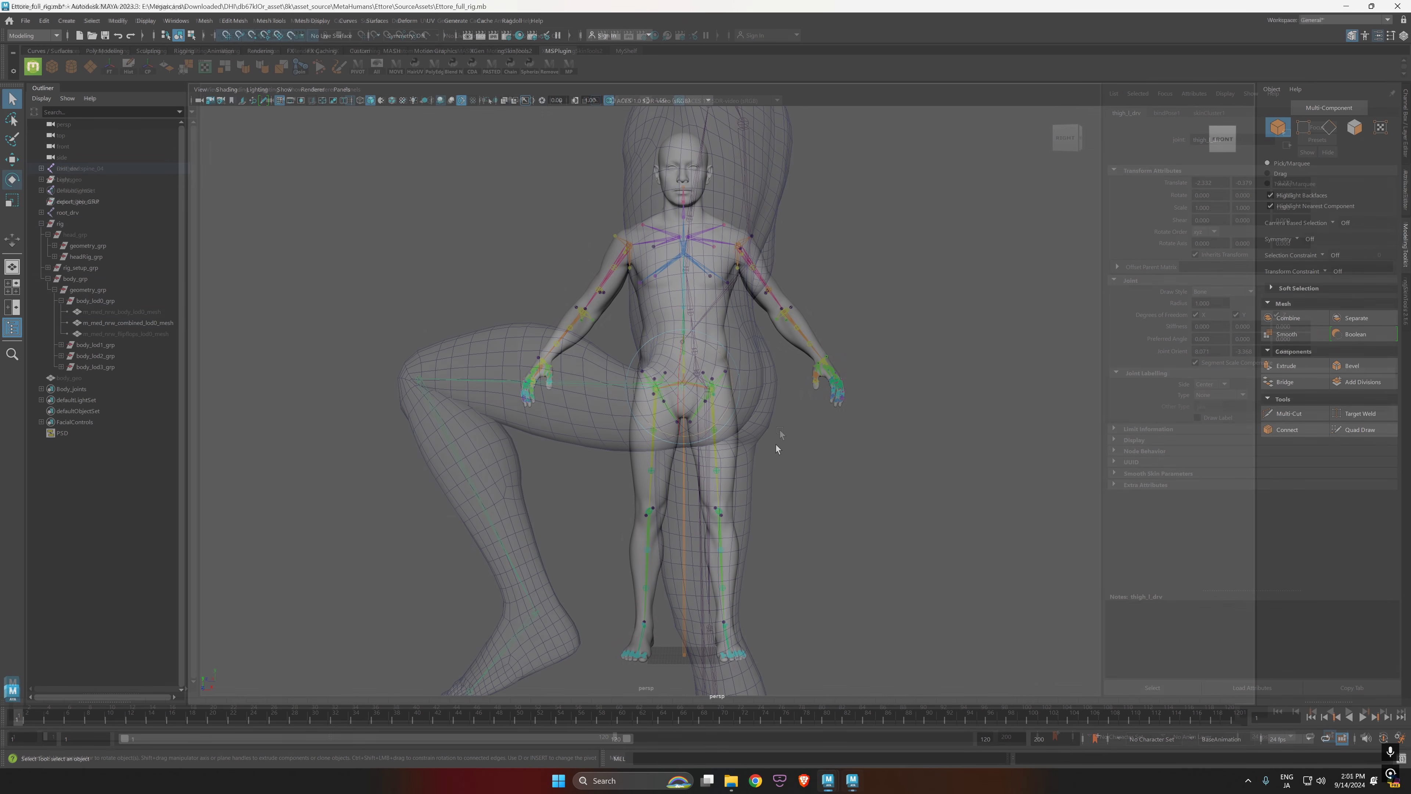
# Step: Examine the full MetaHuman rig and its joints in the rest pose from several angles
pyautogui.moveTo(791, 441)
pyautogui.keyDown('alt'); pyautogui.mouseDown()
pyautogui.moveTo(778, 444)
pyautogui.moveTo(807, 444)
pyautogui.moveTo(787, 439)
pyautogui.moveTo(796, 446)
pyautogui.mouseUp(); pyautogui.keyUp('alt')
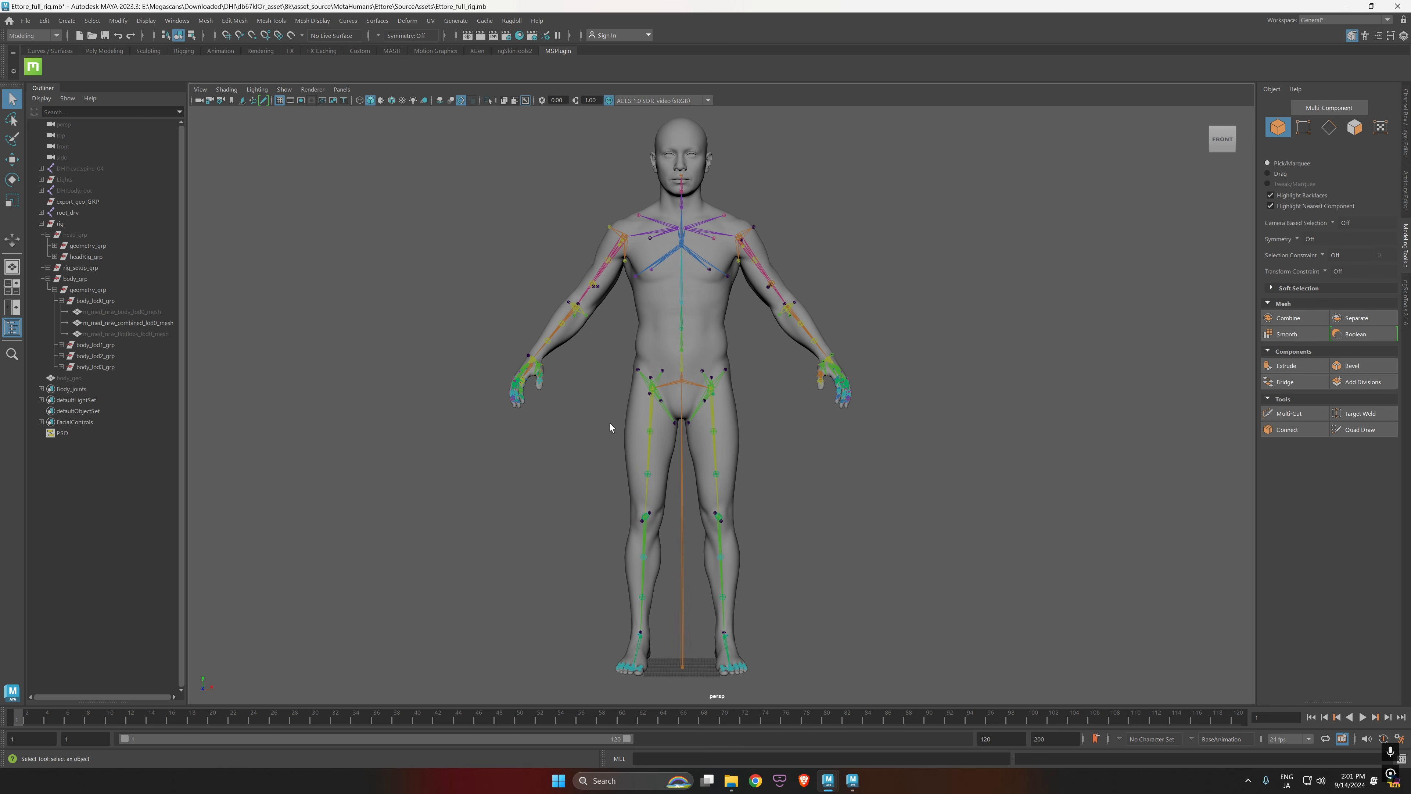
pyautogui.keyDown('alt'); pyautogui.moveTo(736, 332); pyautogui.dragTo(736, 390); pyautogui.keyUp('alt')
pyautogui.keyDown('alt'); pyautogui.moveTo(793, 388); pyautogui.dragTo(755, 395); pyautogui.keyUp('alt')
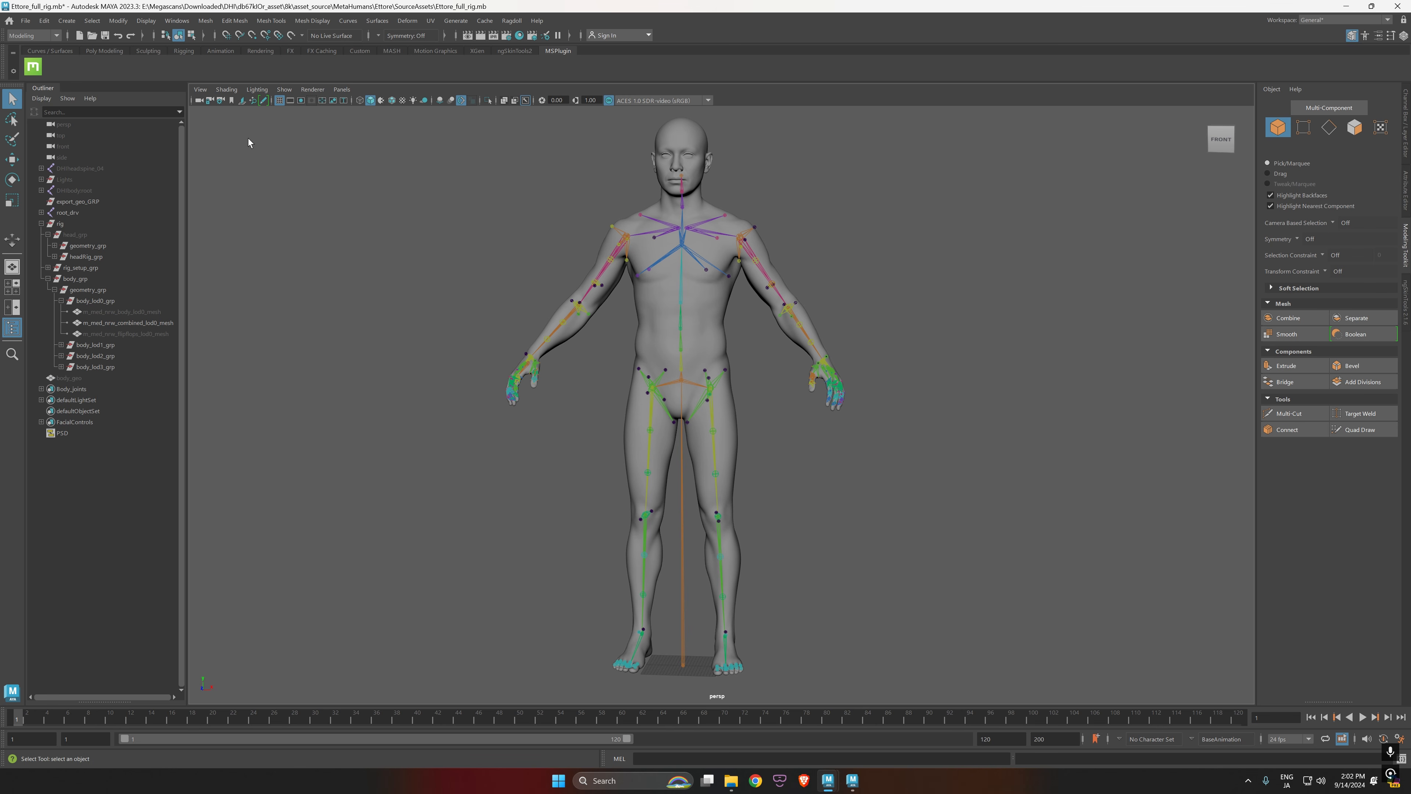
pyautogui.keyDown('alt'); pyautogui.moveTo(671, 467); pyautogui.dragTo(742, 454); pyautogui.keyUp('alt')
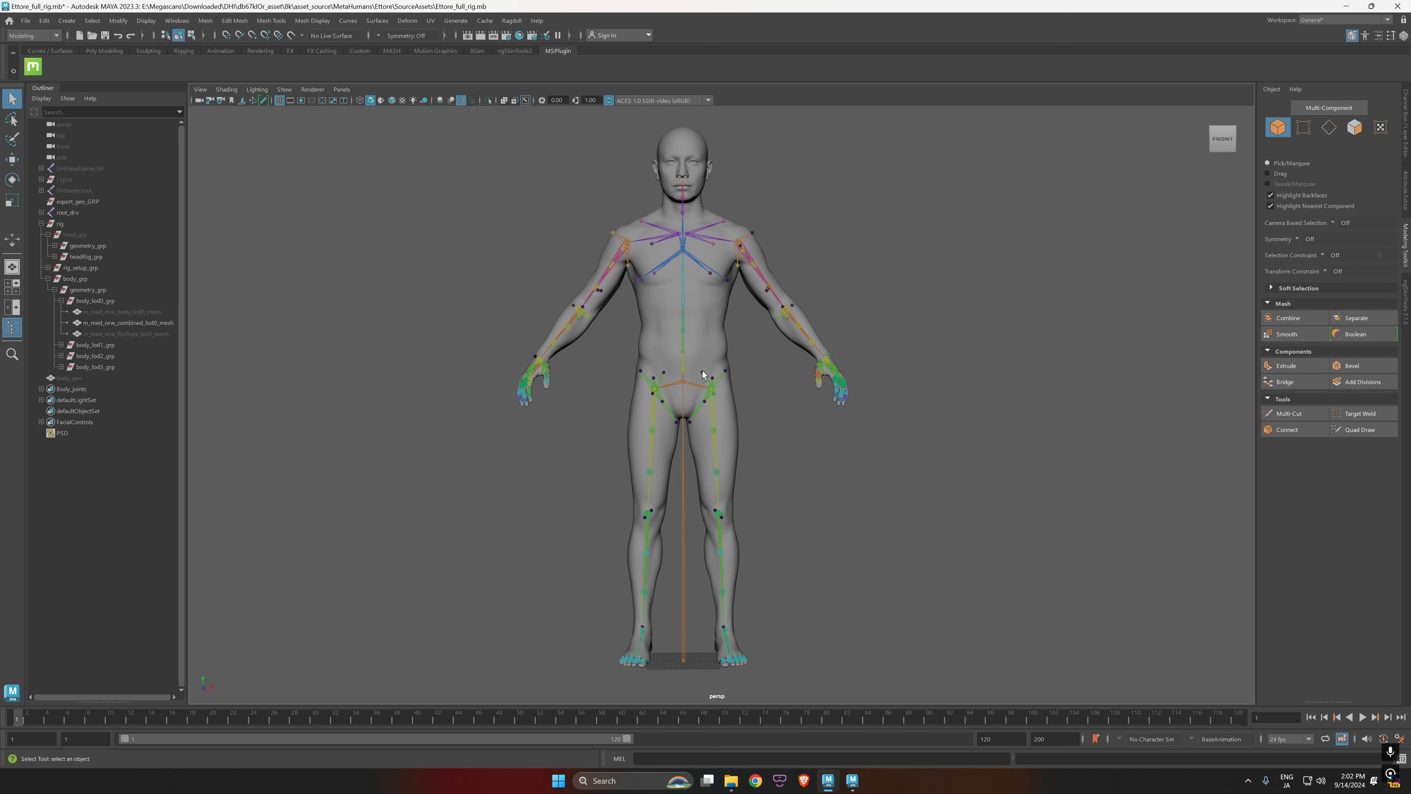
pyautogui.keyDown('alt'); pyautogui.moveTo(687, 423); pyautogui.dragTo(756, 438, button='right'); pyautogui.keyUp('alt')
pyautogui.keyDown('alt'); pyautogui.moveTo(757, 437); pyautogui.dragTo(822, 440); pyautogui.keyUp('alt')
pyautogui.keyDown('alt'); pyautogui.moveTo(822, 441); pyautogui.dragTo(803, 411, button='right'); pyautogui.keyUp('alt')
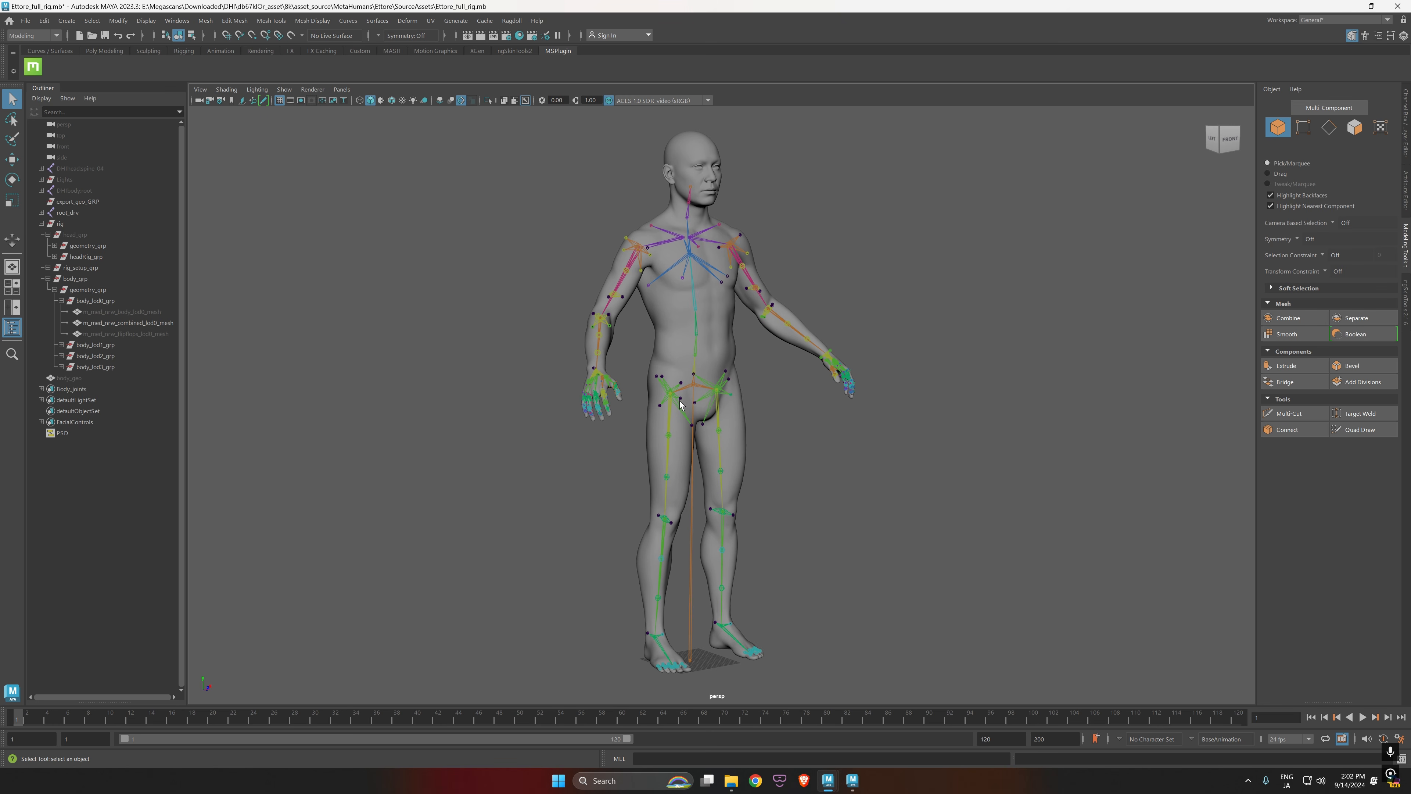
# Step: Switch to the Ettore_full_rig scene in Maya 2025 and inspect its body and leg joints up close
pyautogui.hotkey('alt', 'Tab')
pyautogui.hotkey('alt', 'Tab')
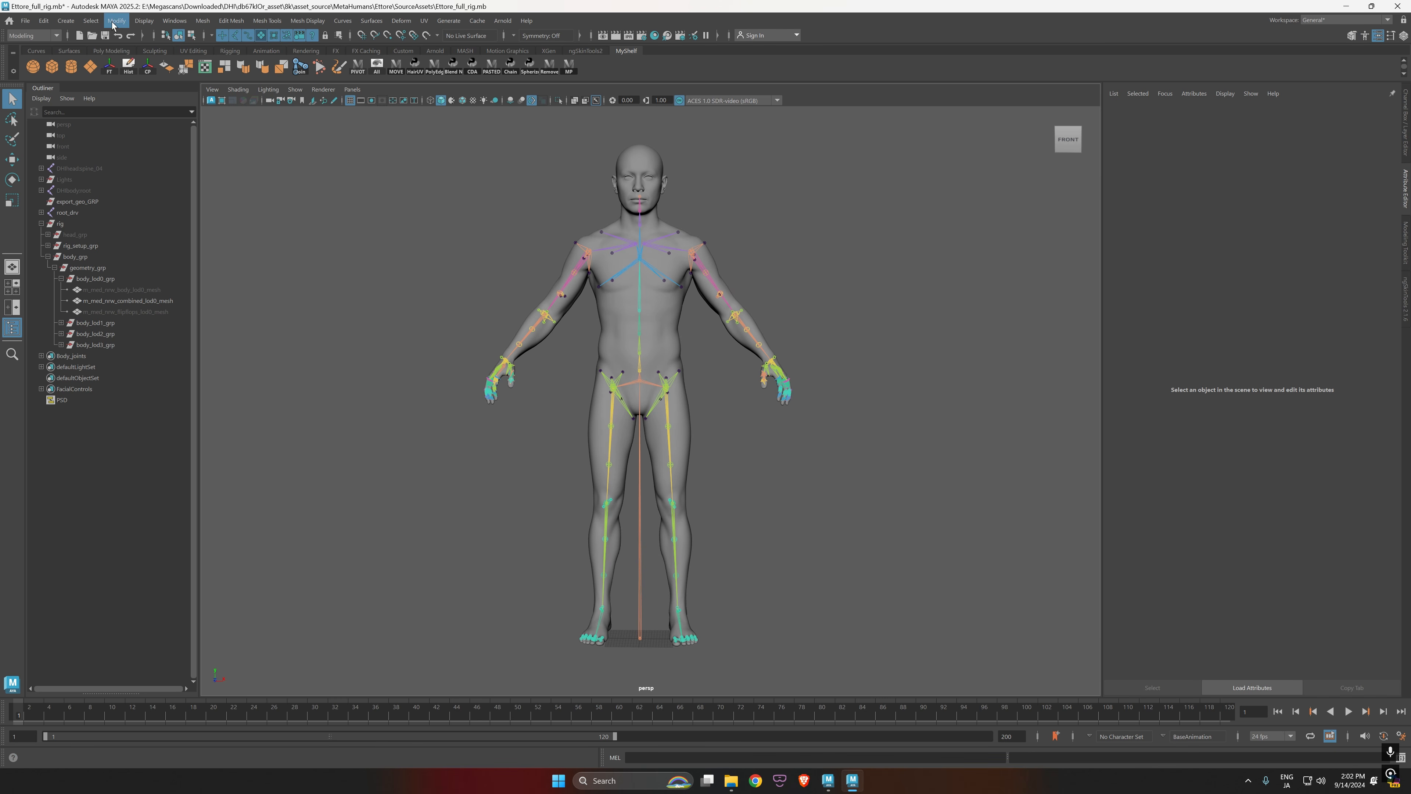
pyautogui.keyDown('alt'); pyautogui.moveTo(498, 426); pyautogui.dragTo(591, 463, button='right'); pyautogui.keyUp('alt')
pyautogui.keyDown('alt'); pyautogui.moveTo(590, 463); pyautogui.dragTo(650, 447); pyautogui.keyUp('alt')
pyautogui.keyDown('alt'); pyautogui.moveTo(673, 445); pyautogui.dragTo(729, 448, button='middle'); pyautogui.keyUp('alt')
pyautogui.keyDown('alt'); pyautogui.moveTo(729, 448); pyautogui.dragTo(827, 474, button='right'); pyautogui.keyUp('alt')
pyautogui.keyDown('alt'); pyautogui.moveTo(827, 474); pyautogui.dragTo(867, 473); pyautogui.keyUp('alt')
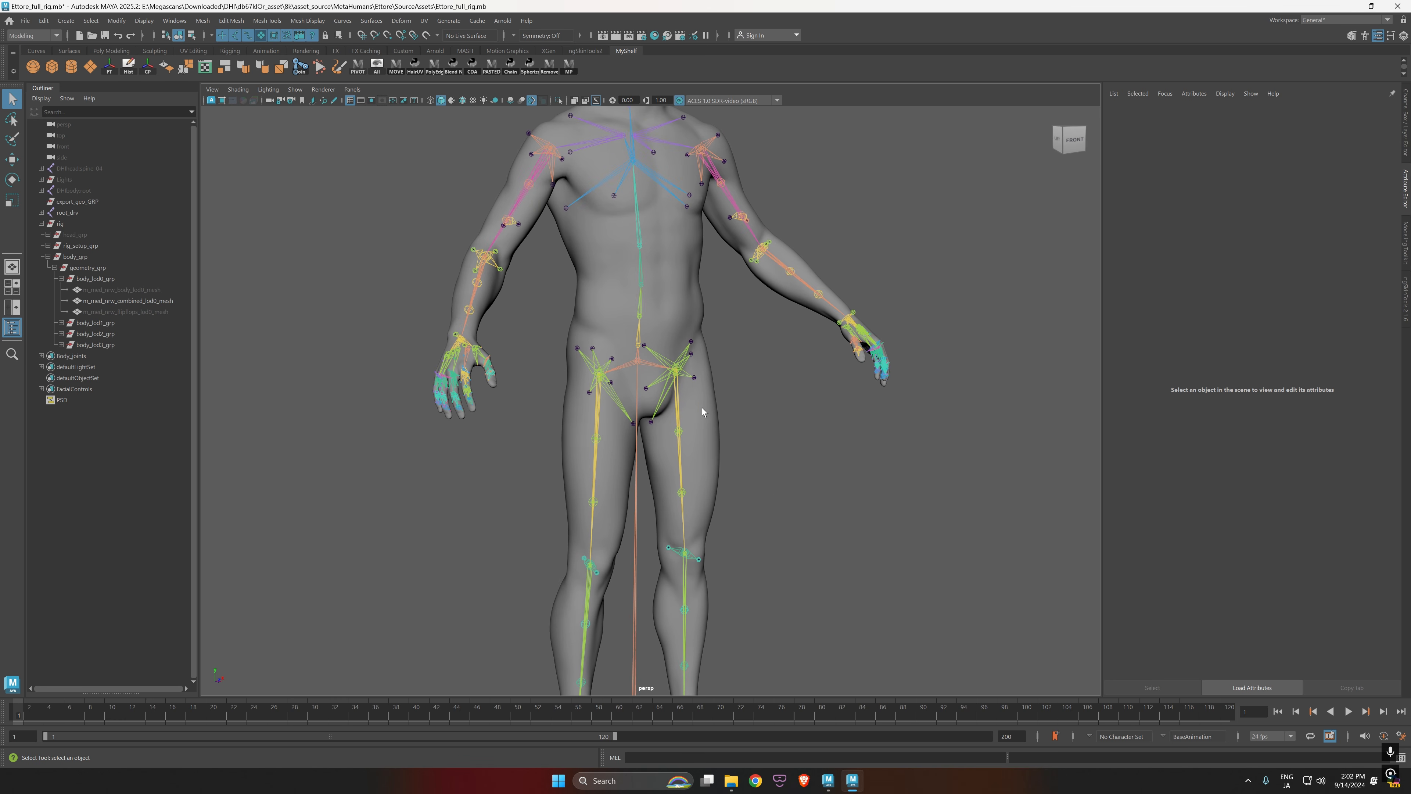
# Step: Rotate the full rig's thigh_l_drv to about 93° in Z to raise the left leg, and inspect the deformation
pyautogui.click(678, 400)
pyautogui.press('w')
pyautogui.press('e')
pyautogui.moveTo(713, 402); pyautogui.dragTo(833, 473)
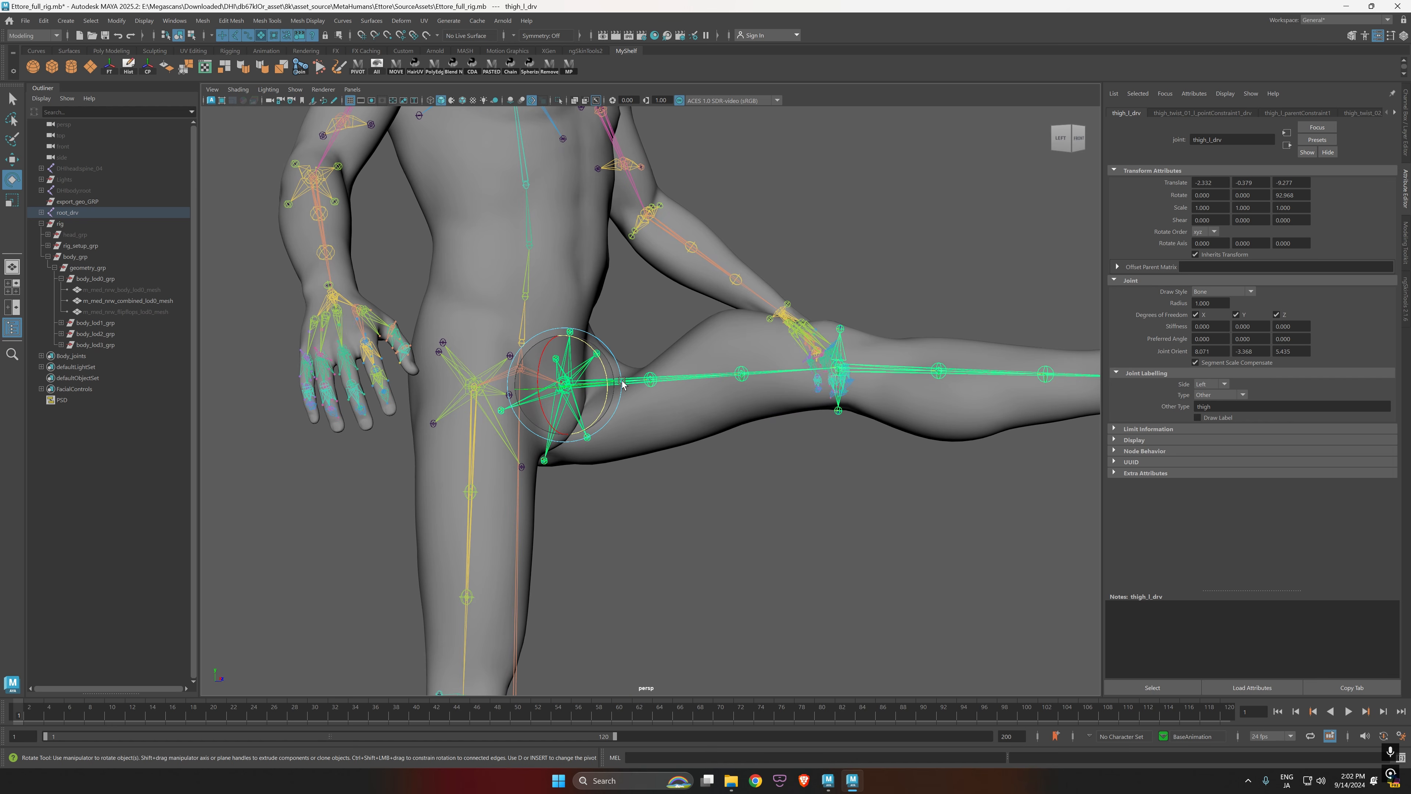
pyautogui.keyDown('alt'); pyautogui.moveTo(872, 528); pyautogui.dragTo(661, 517); pyautogui.keyUp('alt')
pyautogui.keyDown('alt'); pyautogui.moveTo(822, 515); pyautogui.dragTo(905, 521, button='right'); pyautogui.keyUp('alt')
pyautogui.keyDown('alt'); pyautogui.moveTo(905, 519); pyautogui.dragTo(805, 407); pyautogui.keyUp('alt')
pyautogui.keyDown('alt'); pyautogui.moveTo(806, 407); pyautogui.dragTo(732, 600, button='middle'); pyautogui.keyUp('alt')
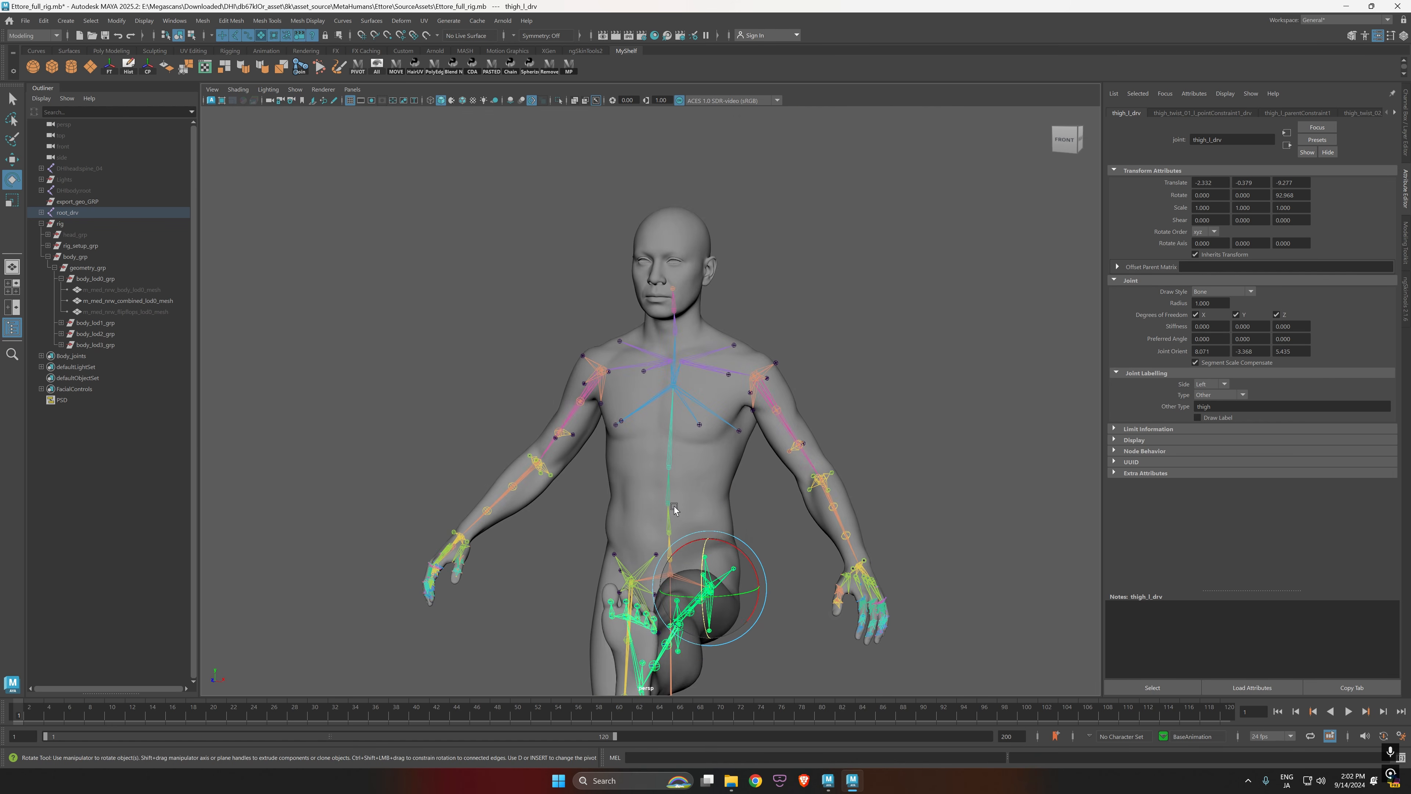
# Step: Rotate the full rig's upperarm_l_drv to about -49°, -26°, -85° in X, Y and Z to raise the left arm
pyautogui.keyDown('alt'); pyautogui.moveTo(733, 600); pyautogui.dragTo(794, 534, button='right'); pyautogui.keyUp('alt')
pyautogui.keyDown('alt'); pyautogui.moveTo(794, 533); pyautogui.dragTo(872, 490); pyautogui.keyUp('alt')
pyautogui.click(731, 393)
pyautogui.moveTo(730, 393); pyautogui.dragTo(917, 525)
pyautogui.keyDown('alt'); pyautogui.moveTo(917, 525); pyautogui.dragTo(778, 503, button='right'); pyautogui.keyUp('alt')
pyautogui.keyDown('alt'); pyautogui.moveTo(778, 503); pyautogui.dragTo(790, 367, button='middle'); pyautogui.keyUp('alt')
pyautogui.keyDown('alt'); pyautogui.moveTo(791, 366); pyautogui.dragTo(725, 355, button='right'); pyautogui.keyUp('alt')
pyautogui.keyDown('alt'); pyautogui.moveTo(767, 557); pyautogui.dragTo(731, 512); pyautogui.keyUp('alt')
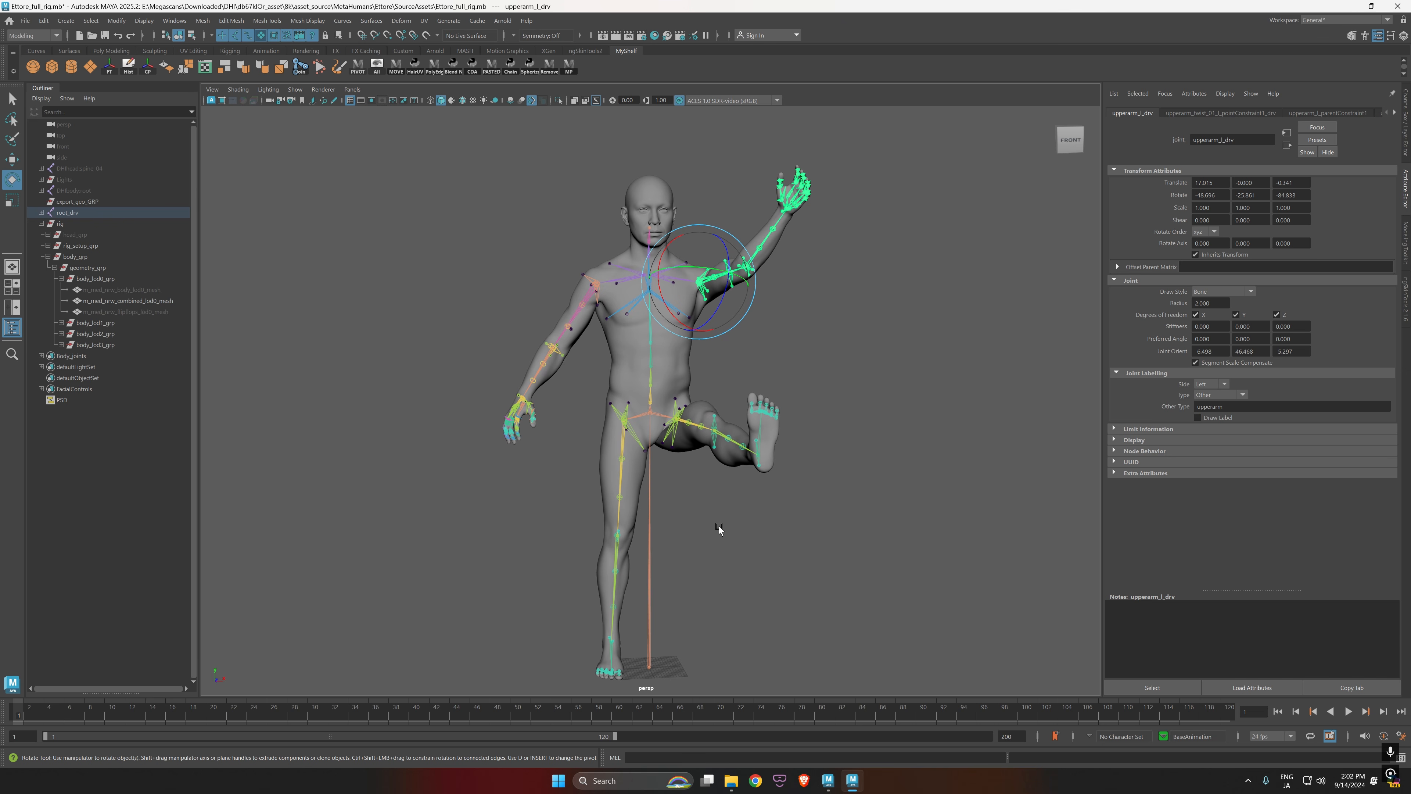
# Step: Undo the left arm and thigh rotations on the full rig and clear the selection
pyautogui.press('q')
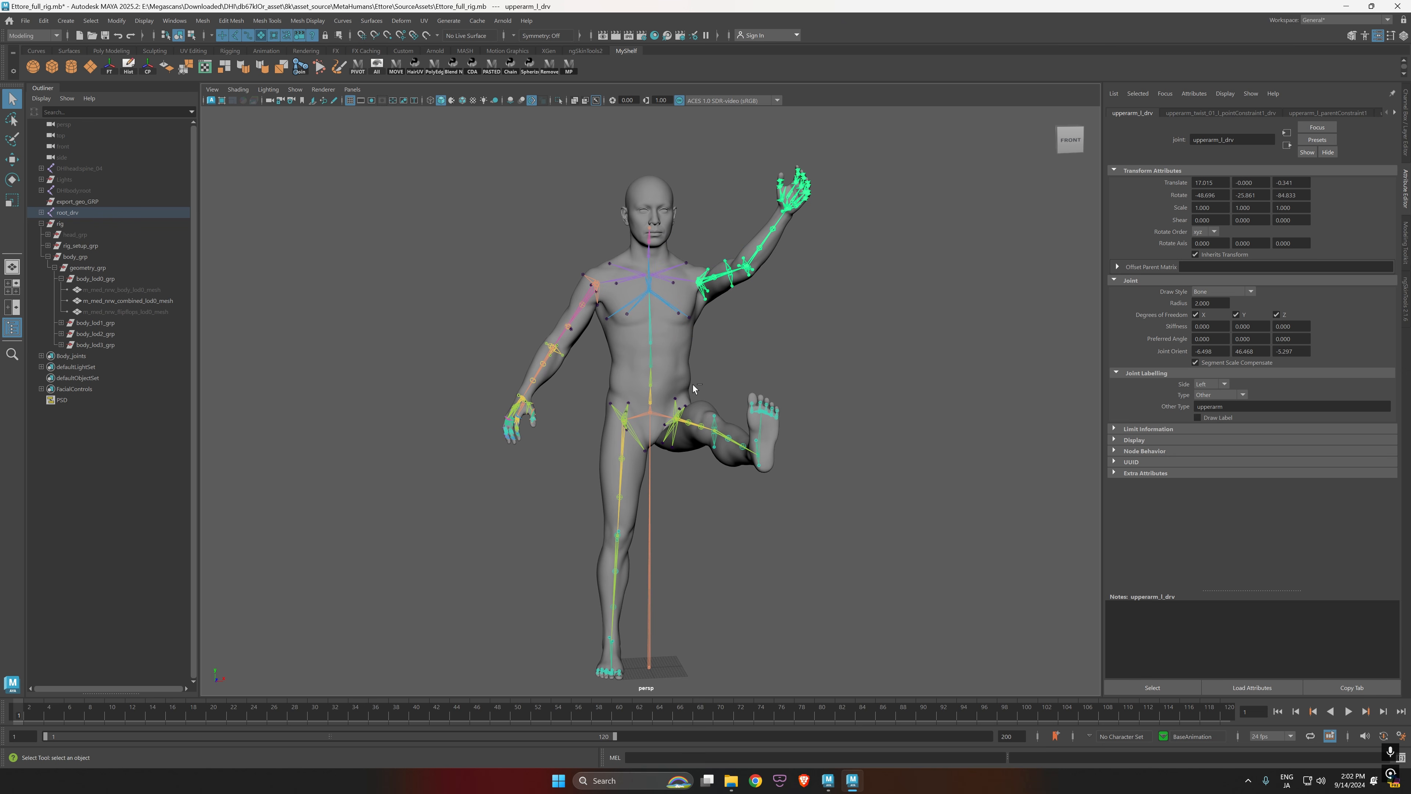
pyautogui.hotkey('ctrl', 'z')
pyautogui.hotkey('ctrl', 'z')
pyautogui.hotkey('ctrl', 'z')
pyautogui.click(728, 450)
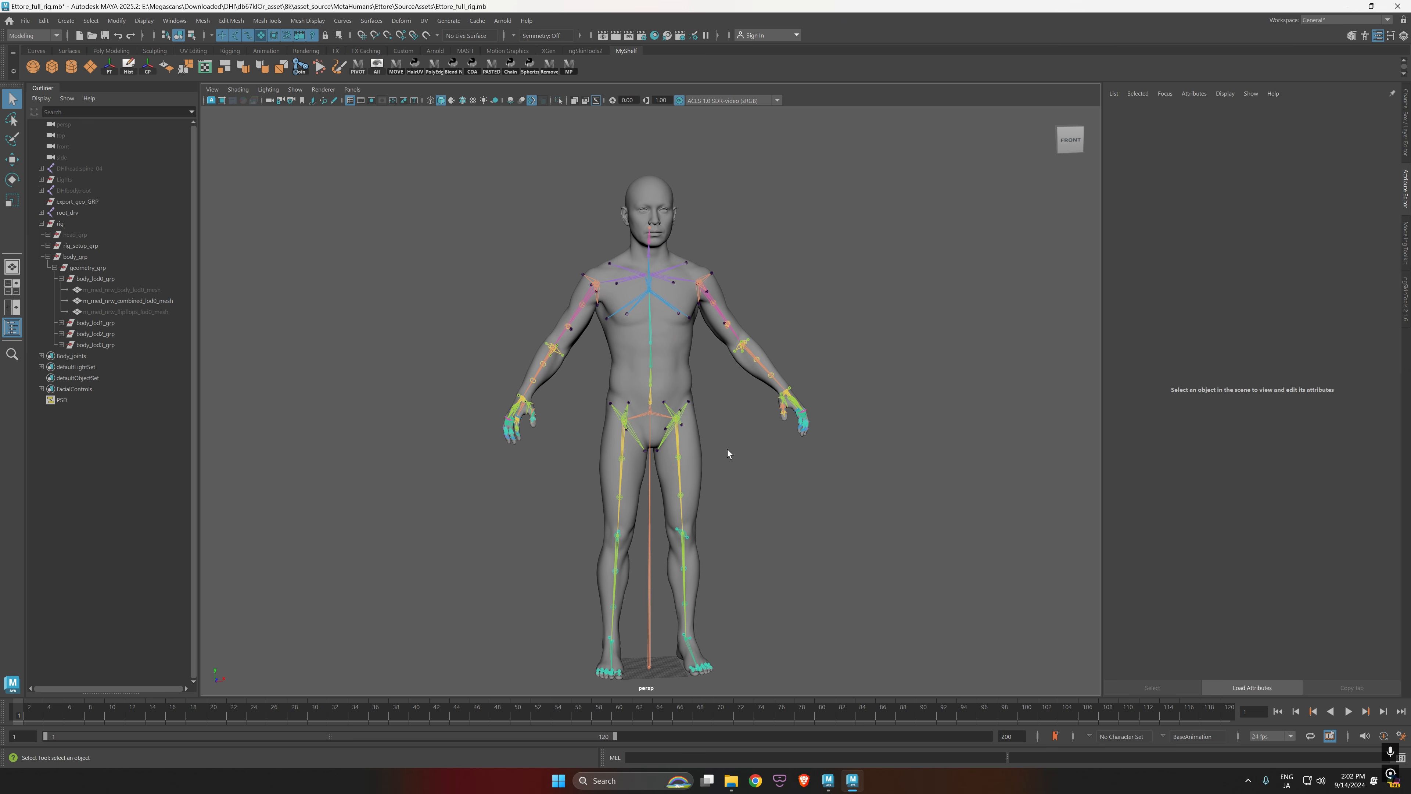
pyautogui.keyDown('alt'); pyautogui.moveTo(712, 392); pyautogui.dragTo(752, 464); pyautogui.keyUp('alt')
pyautogui.keyDown('alt'); pyautogui.moveTo(751, 464); pyautogui.dragTo(743, 457, button='middle'); pyautogui.keyUp('alt')
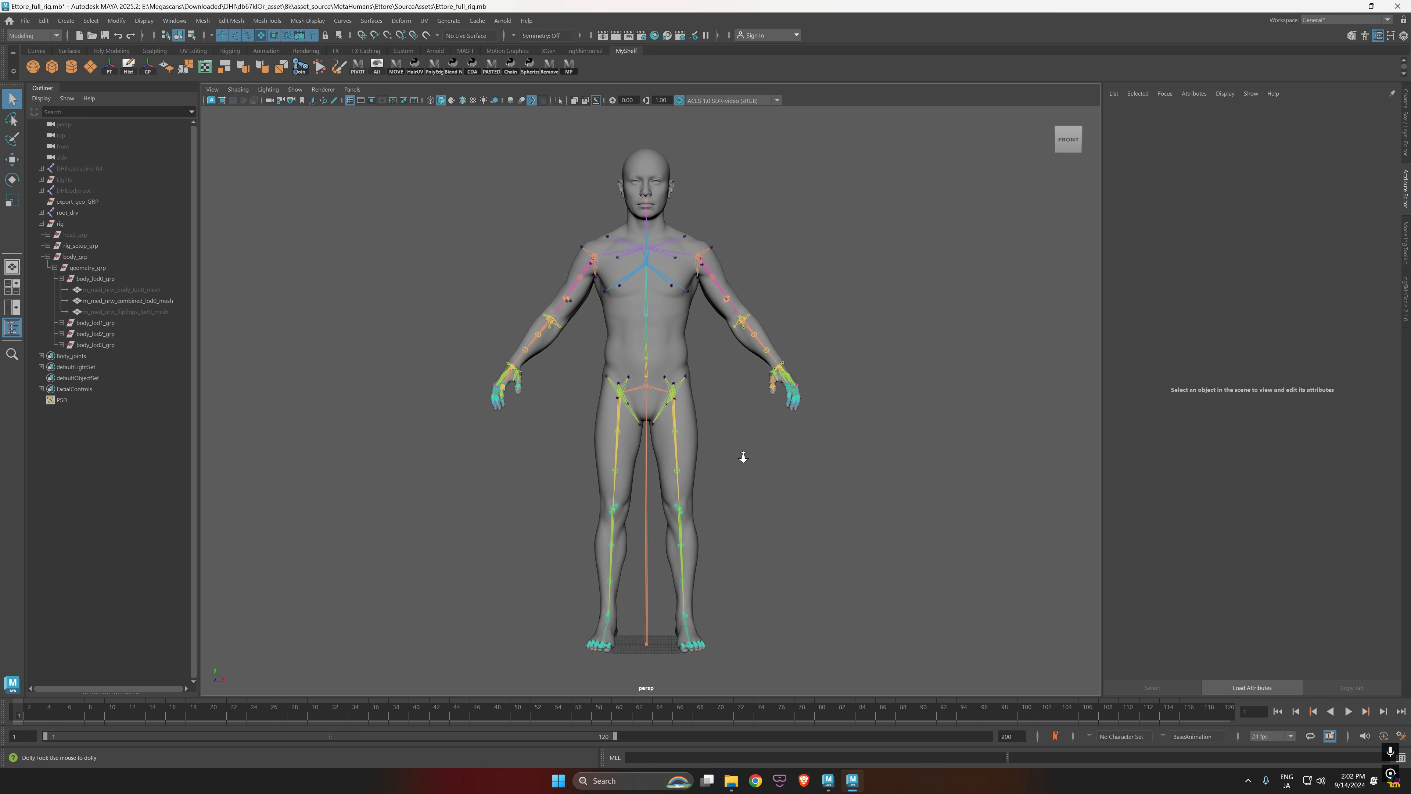
pyautogui.scroll(1, 743, 457)
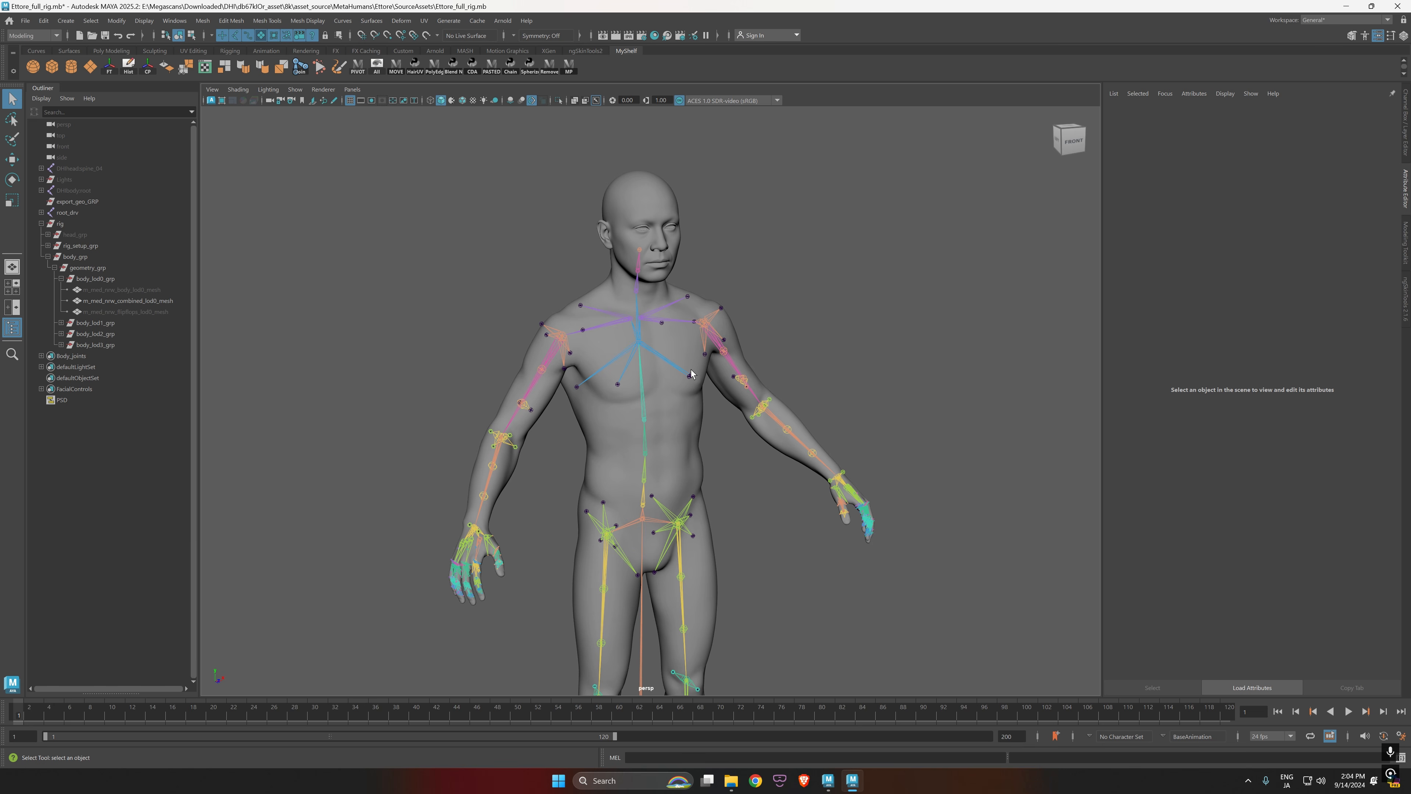
pyautogui.keyDown('alt'); pyautogui.moveTo(770, 519); pyautogui.dragTo(697, 489, button='right'); pyautogui.keyUp('alt')
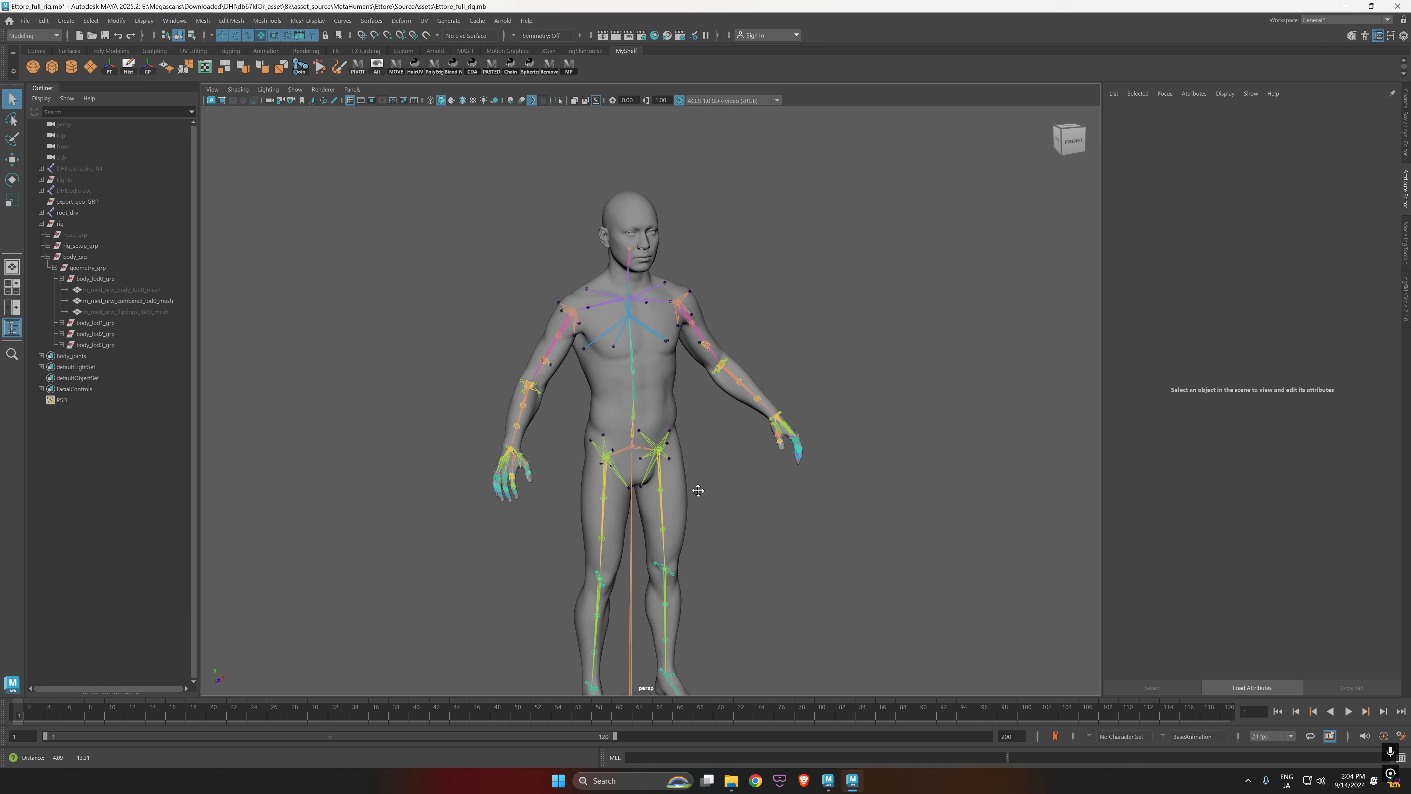
pyautogui.keyDown('alt'); pyautogui.moveTo(696, 489); pyautogui.dragTo(697, 434, button='middle'); pyautogui.keyUp('alt')
pyautogui.keyDown('alt'); pyautogui.moveTo(697, 433); pyautogui.dragTo(740, 458); pyautogui.keyUp('alt')
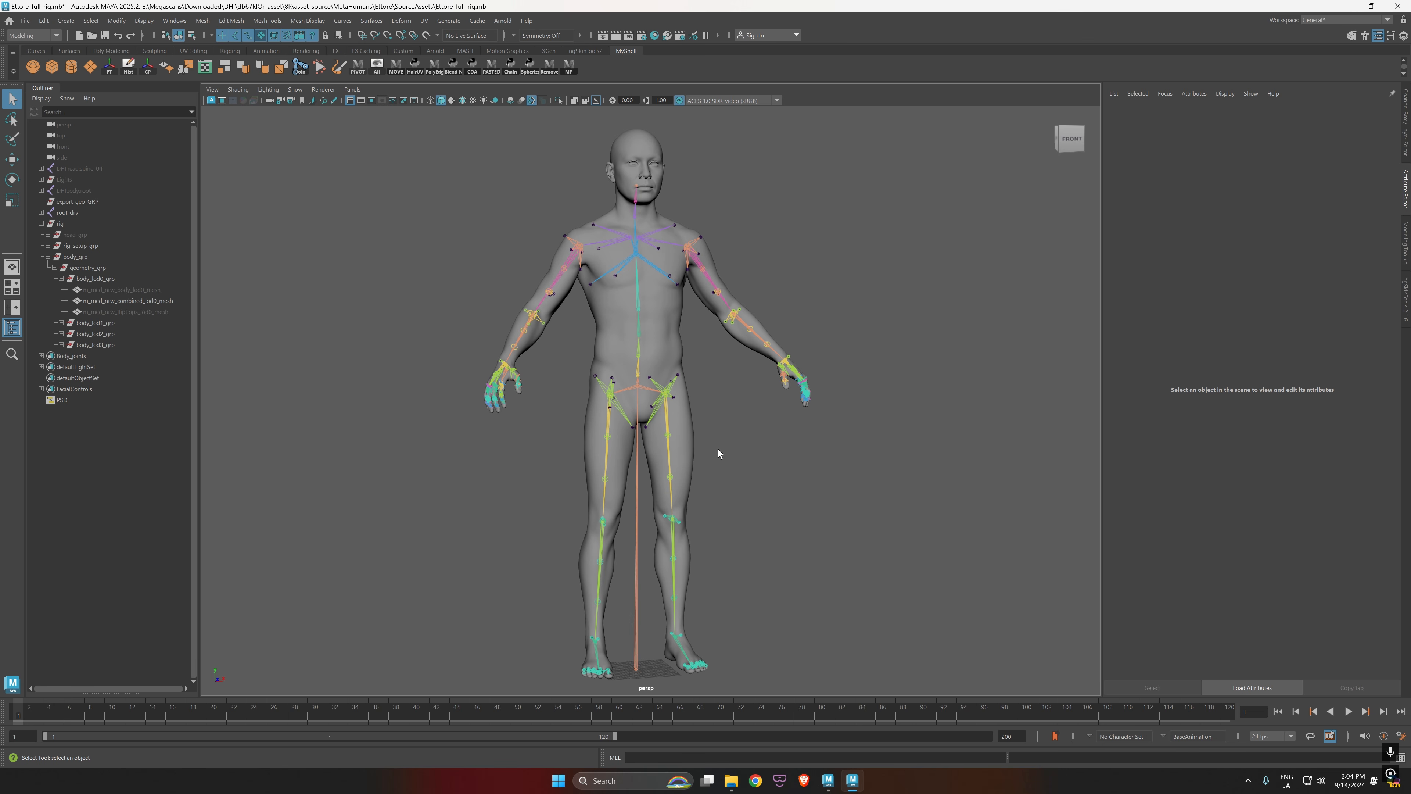
pyautogui.keyDown('alt'); pyautogui.moveTo(716, 437); pyautogui.dragTo(701, 431); pyautogui.keyUp('alt')
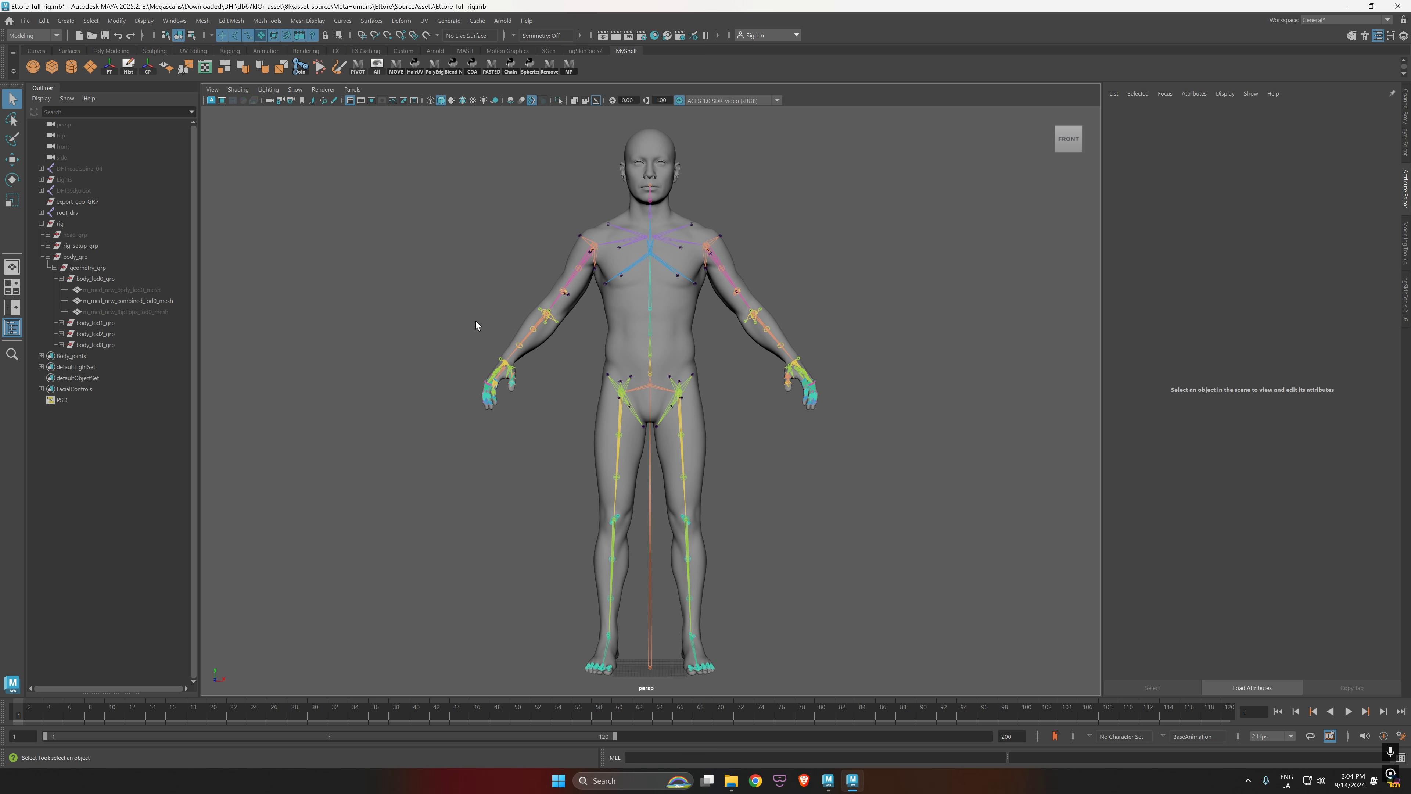
pyautogui.click(685, 320)
pyautogui.click(735, 411)
pyautogui.keyDown('alt'); pyautogui.moveTo(734, 455); pyautogui.dragTo(733, 442); pyautogui.keyUp('alt')
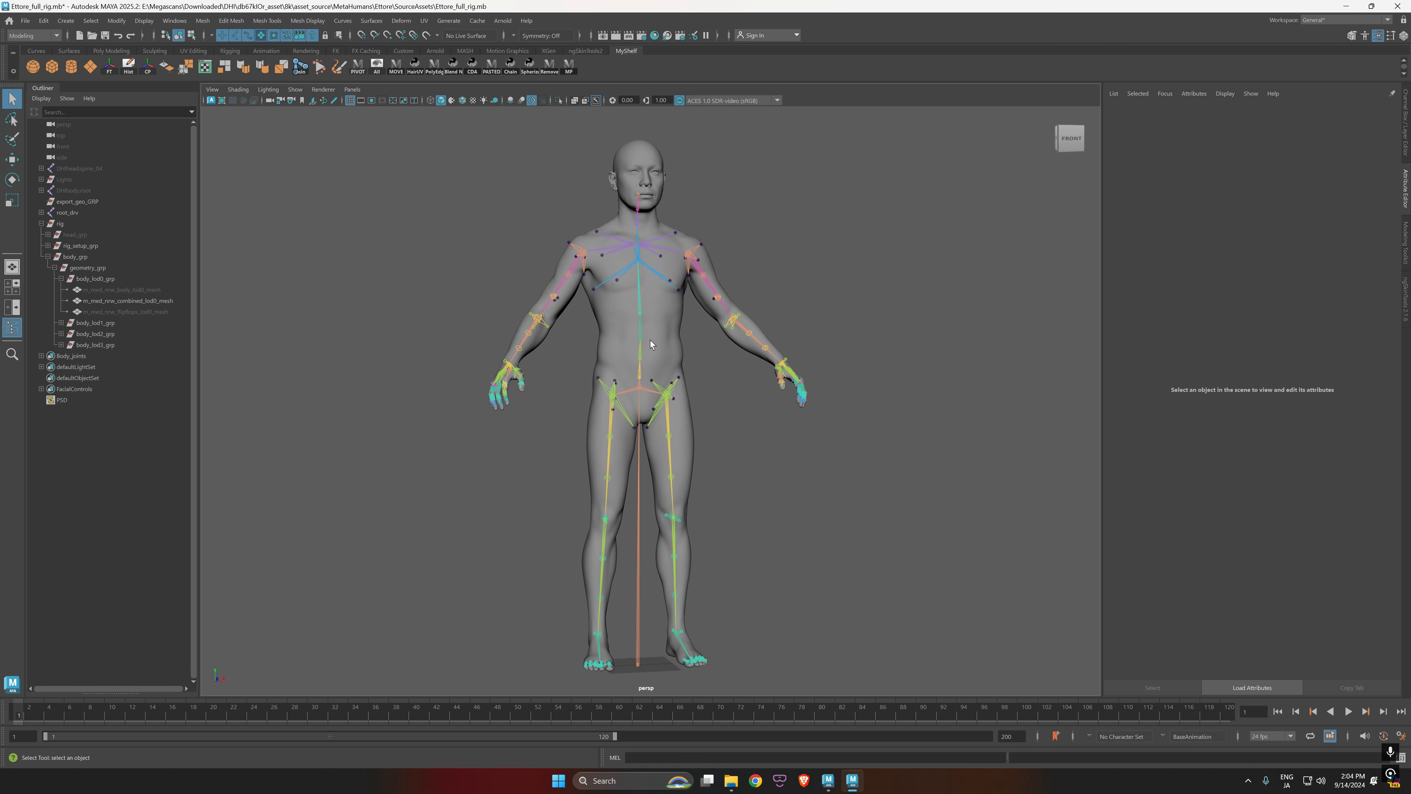
# Step: Try rotating the full rig's thigh_l_drv to raise the left leg, undo the rotation, and clear the selection
pyautogui.click(668, 420)
pyautogui.press('e')
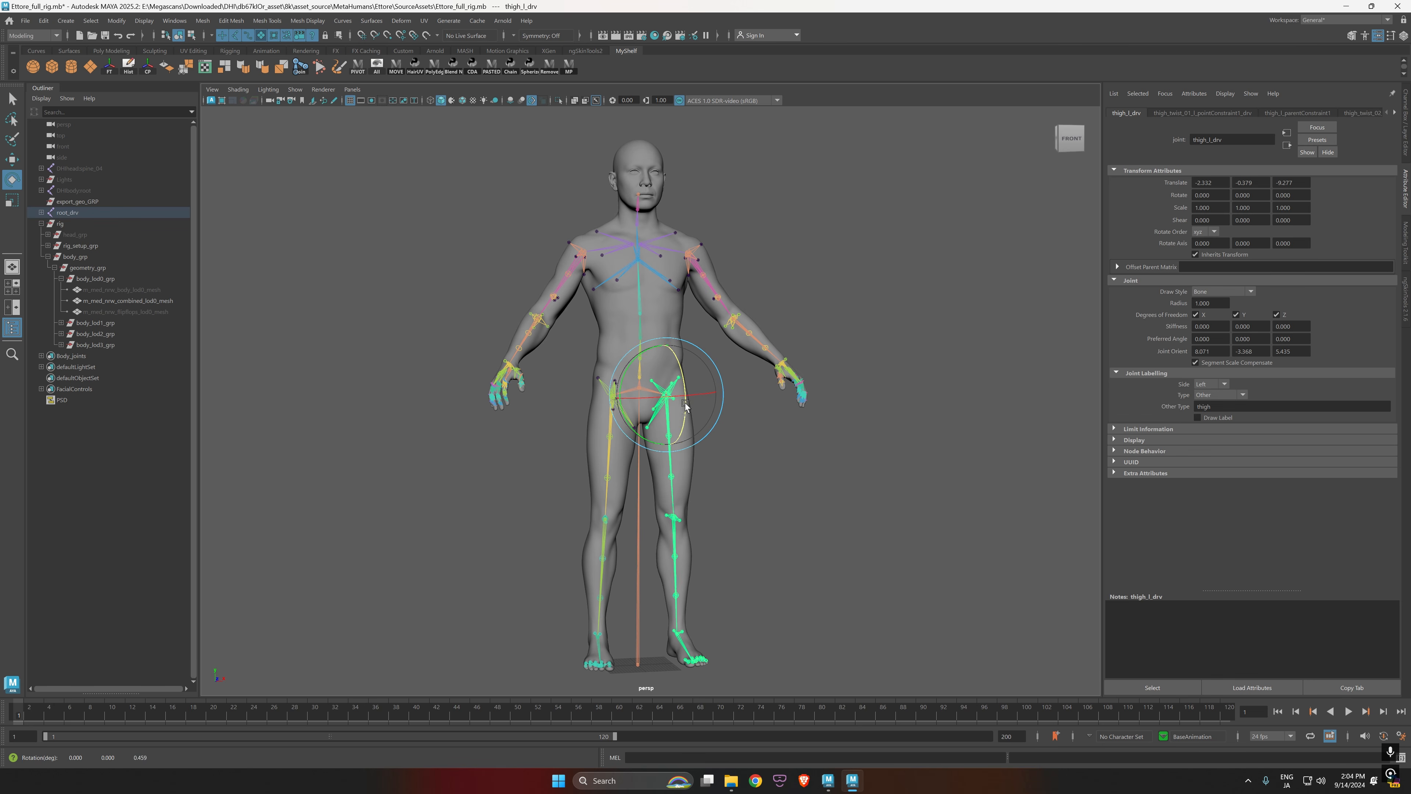
pyautogui.moveTo(686, 406); pyautogui.dragTo(690, 352)
pyautogui.hotkey('ctrl', 'z')
pyautogui.click(743, 465)
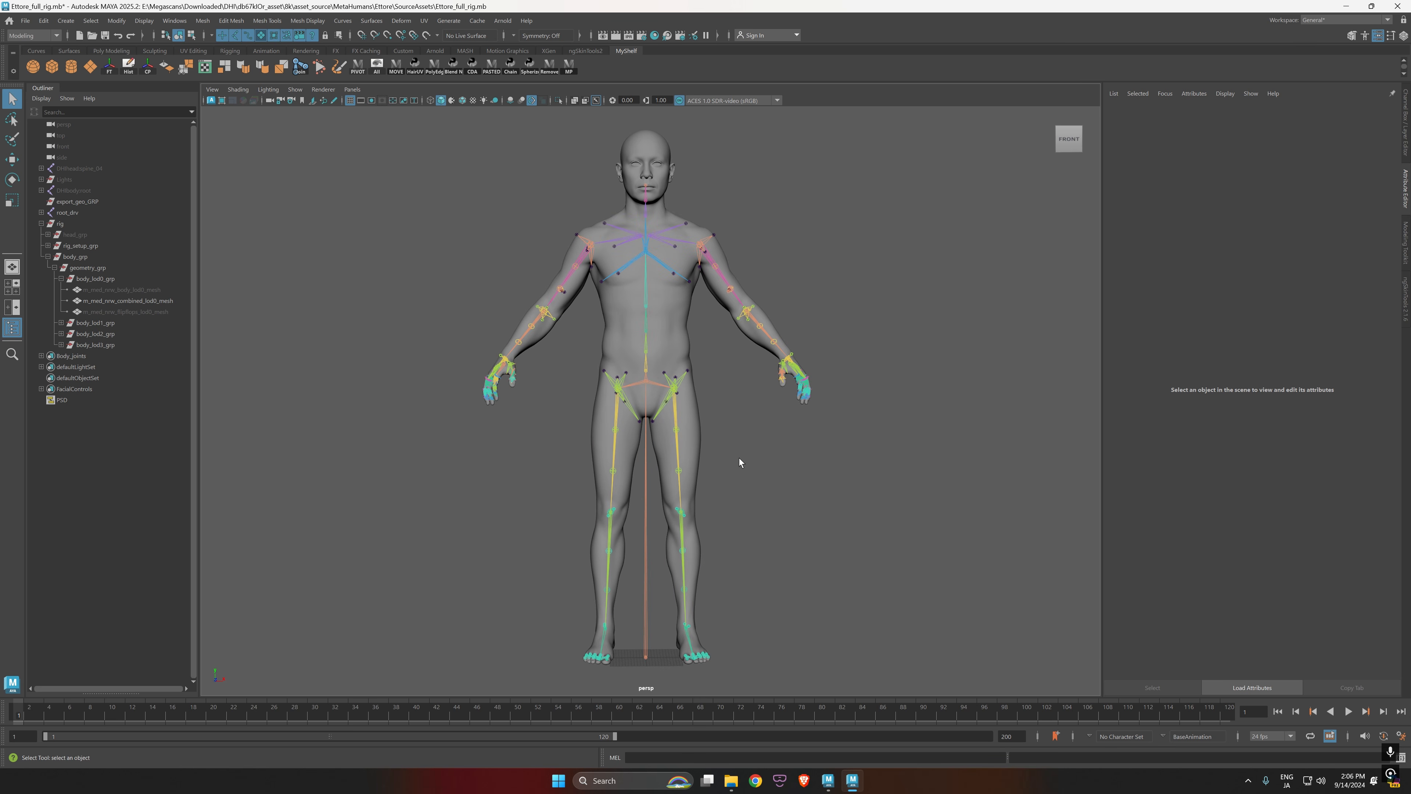
# Step: Apply an ML Deformer to the full rig's combined body mesh, m_med_nrw_combined_lod0_mesh
pyautogui.moveTo(739, 459)
pyautogui.keyDown('alt'); pyautogui.mouseDown()
pyautogui.moveTo(772, 457)
pyautogui.moveTo(747, 444)
pyautogui.mouseUp(); pyautogui.keyUp('alt')
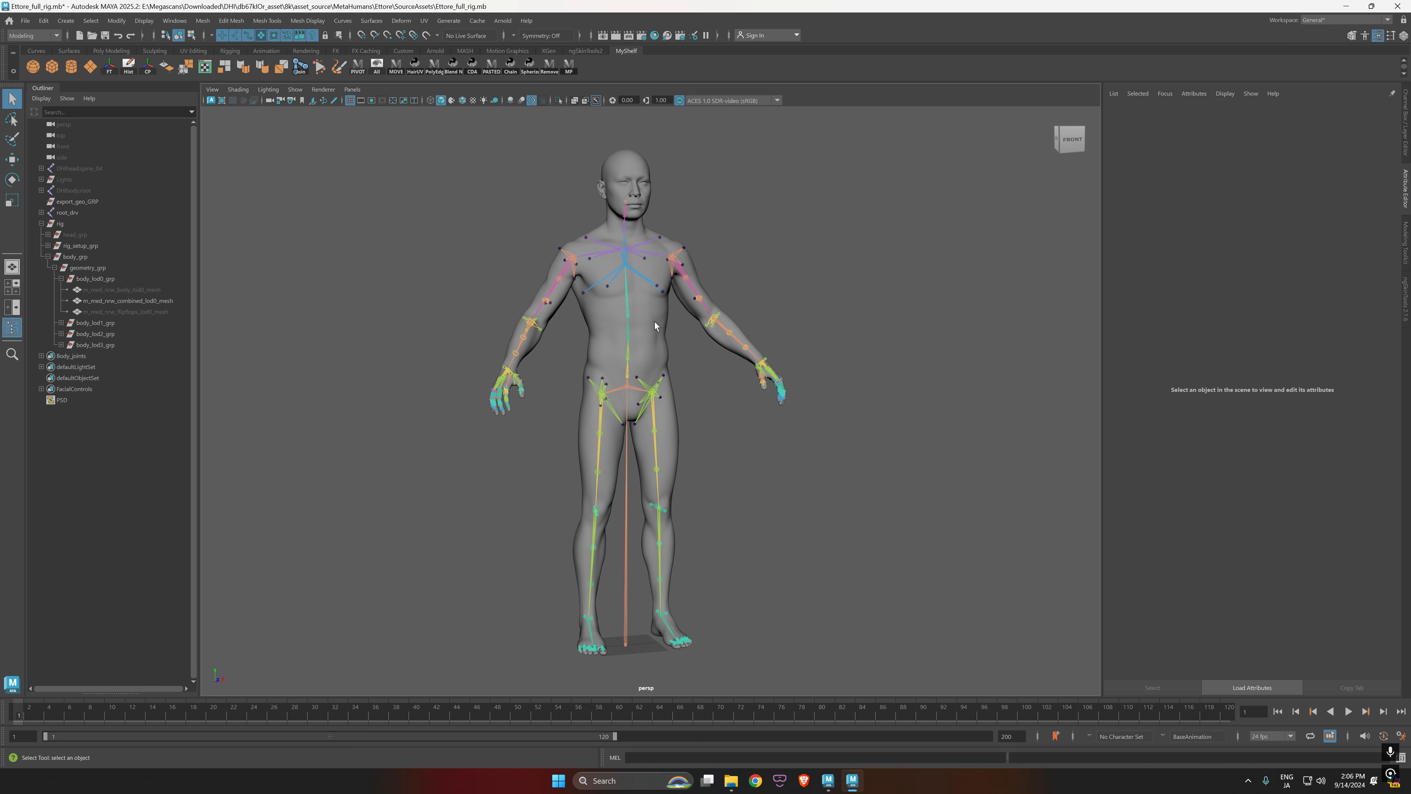
pyautogui.keyDown('alt'); pyautogui.moveTo(664, 347); pyautogui.dragTo(711, 390); pyautogui.keyUp('alt')
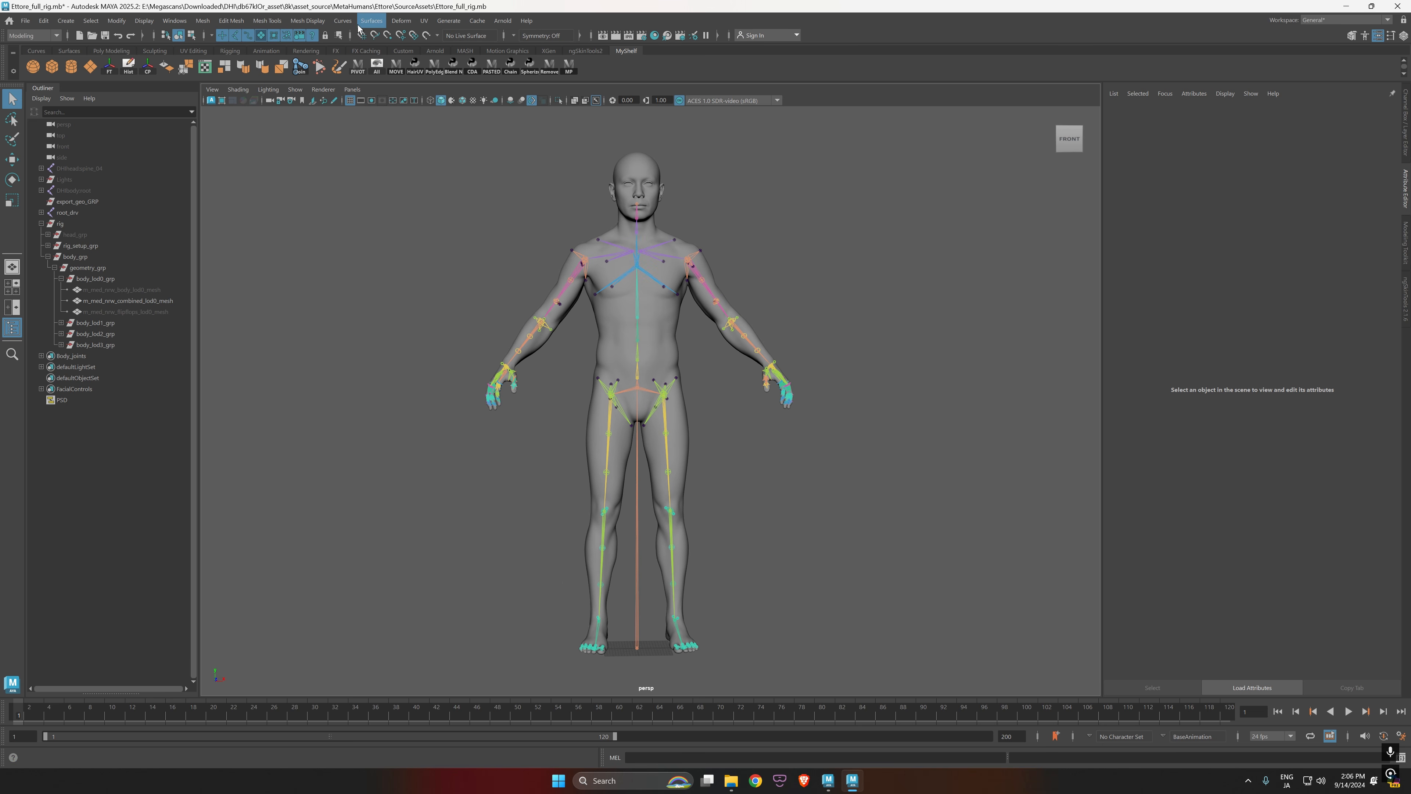
pyautogui.click(660, 334)
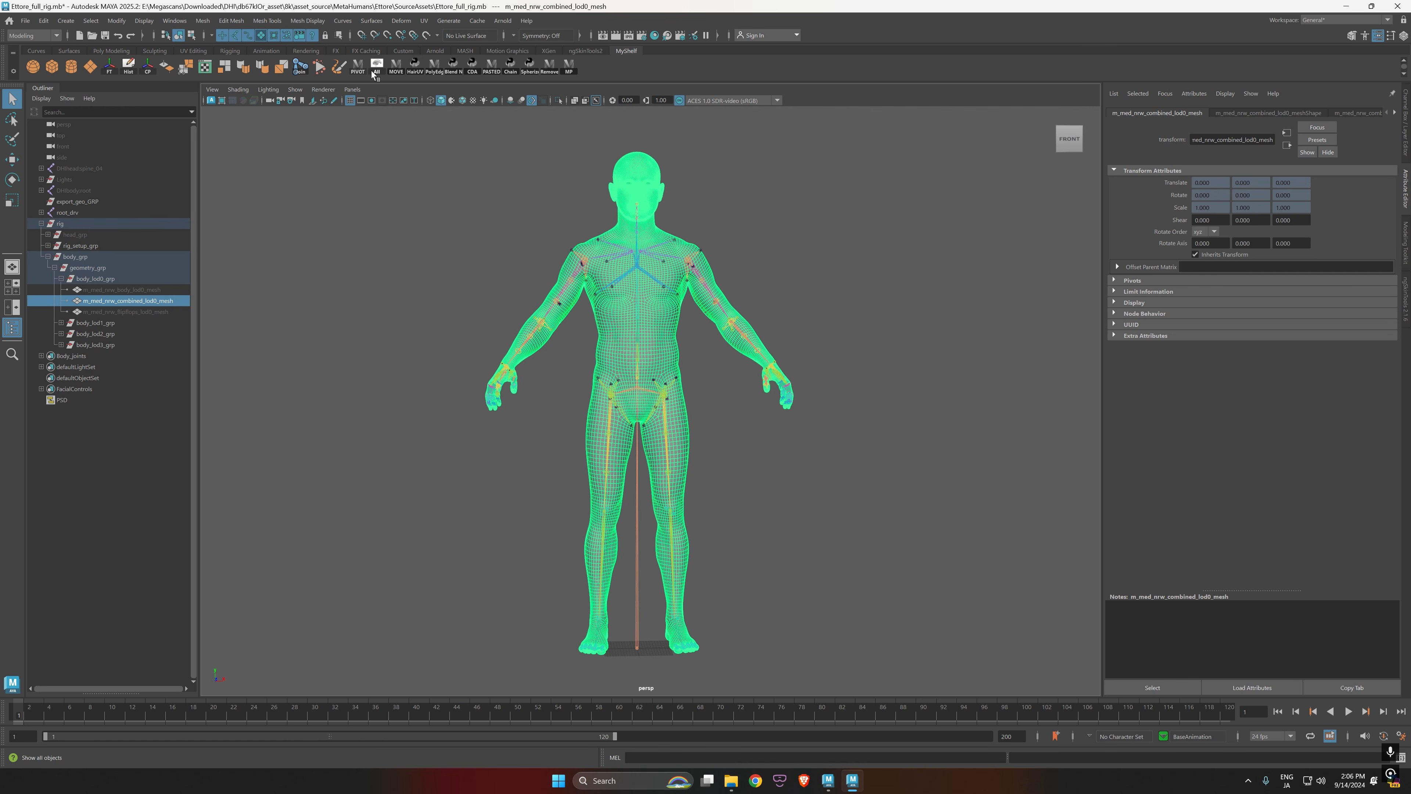
pyautogui.click(402, 21)
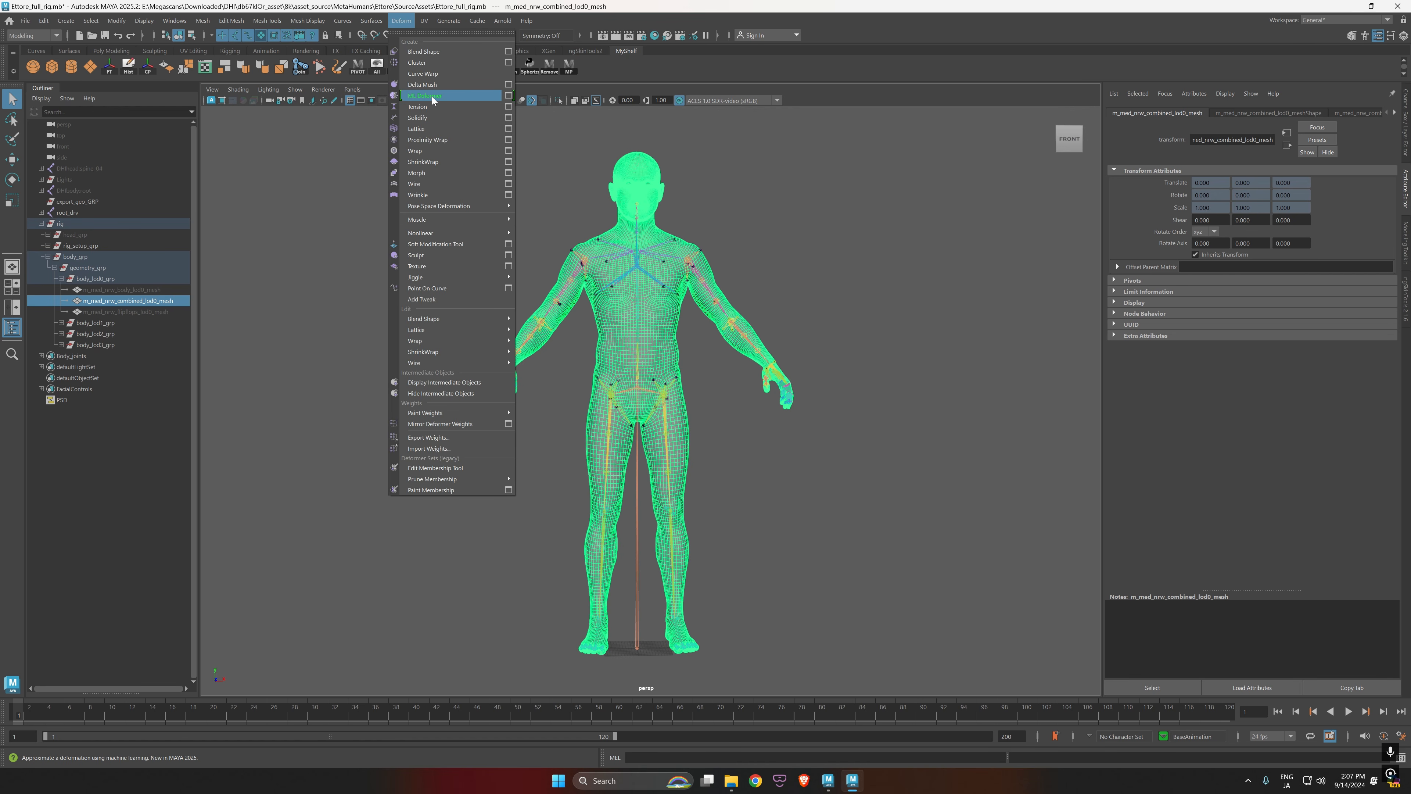
pyautogui.click(453, 97)
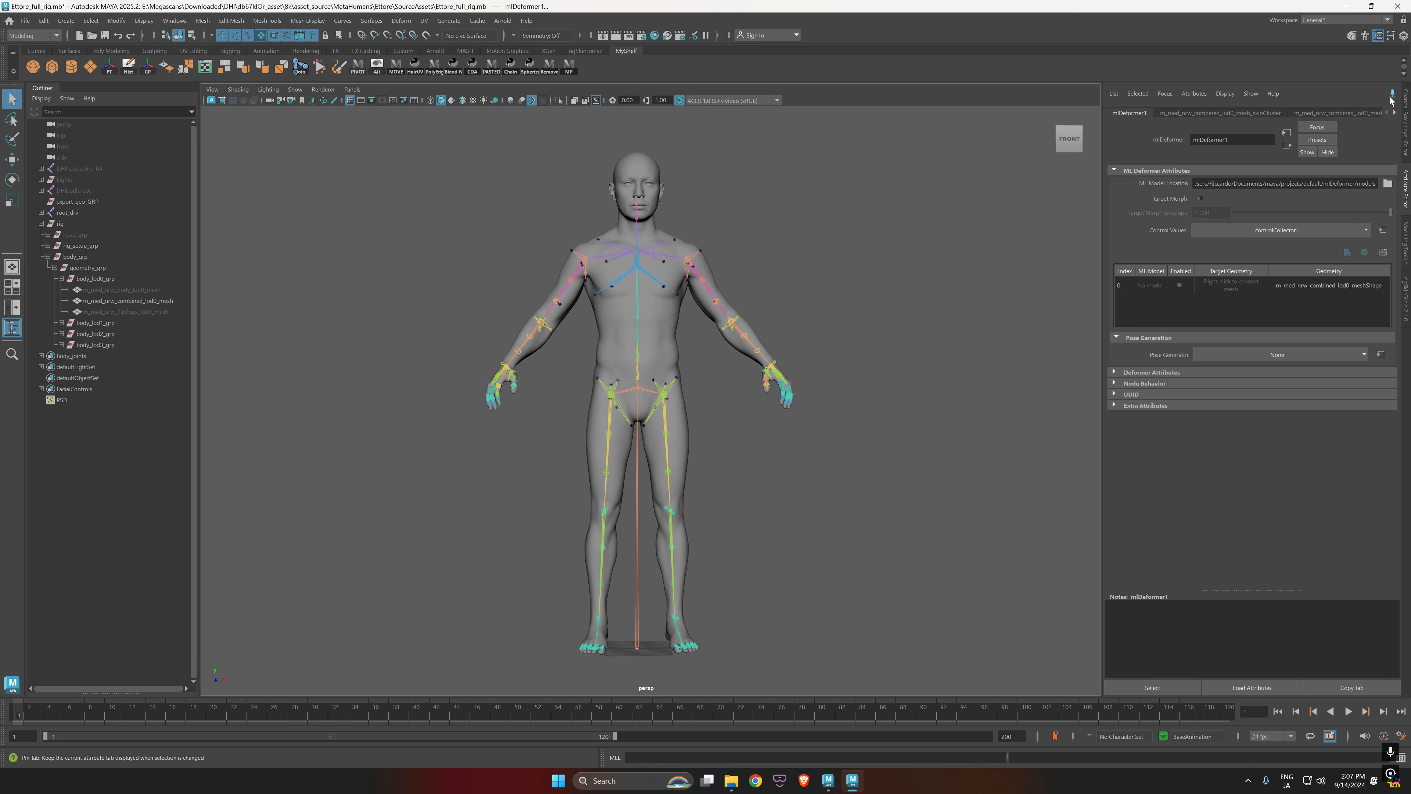
# Step: Select the body_lod0_grp group and combined mesh to test the pinned ML Deformer attributes, and review its Pose Generation section
pyautogui.click(119, 289)
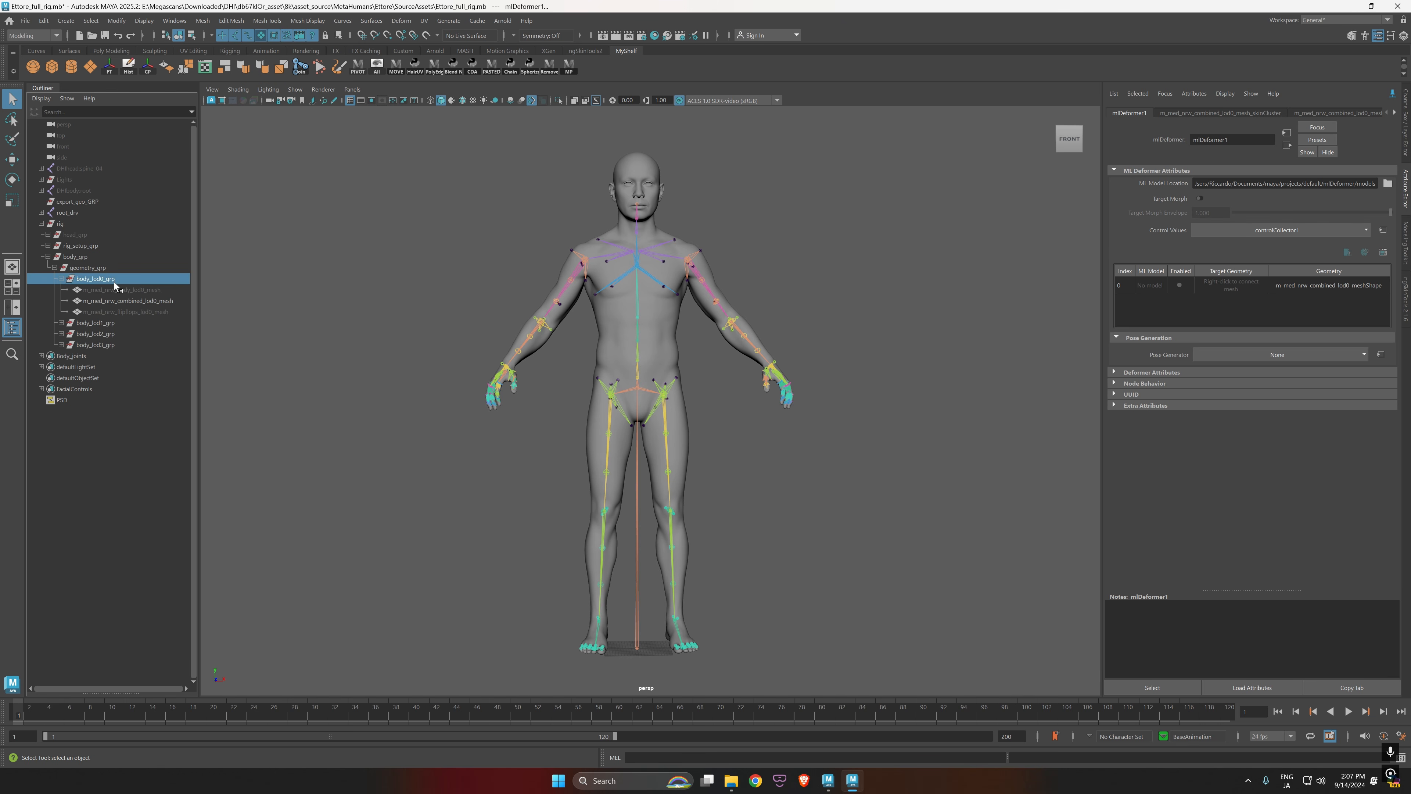
pyautogui.click(119, 301)
pyautogui.click(1026, 343)
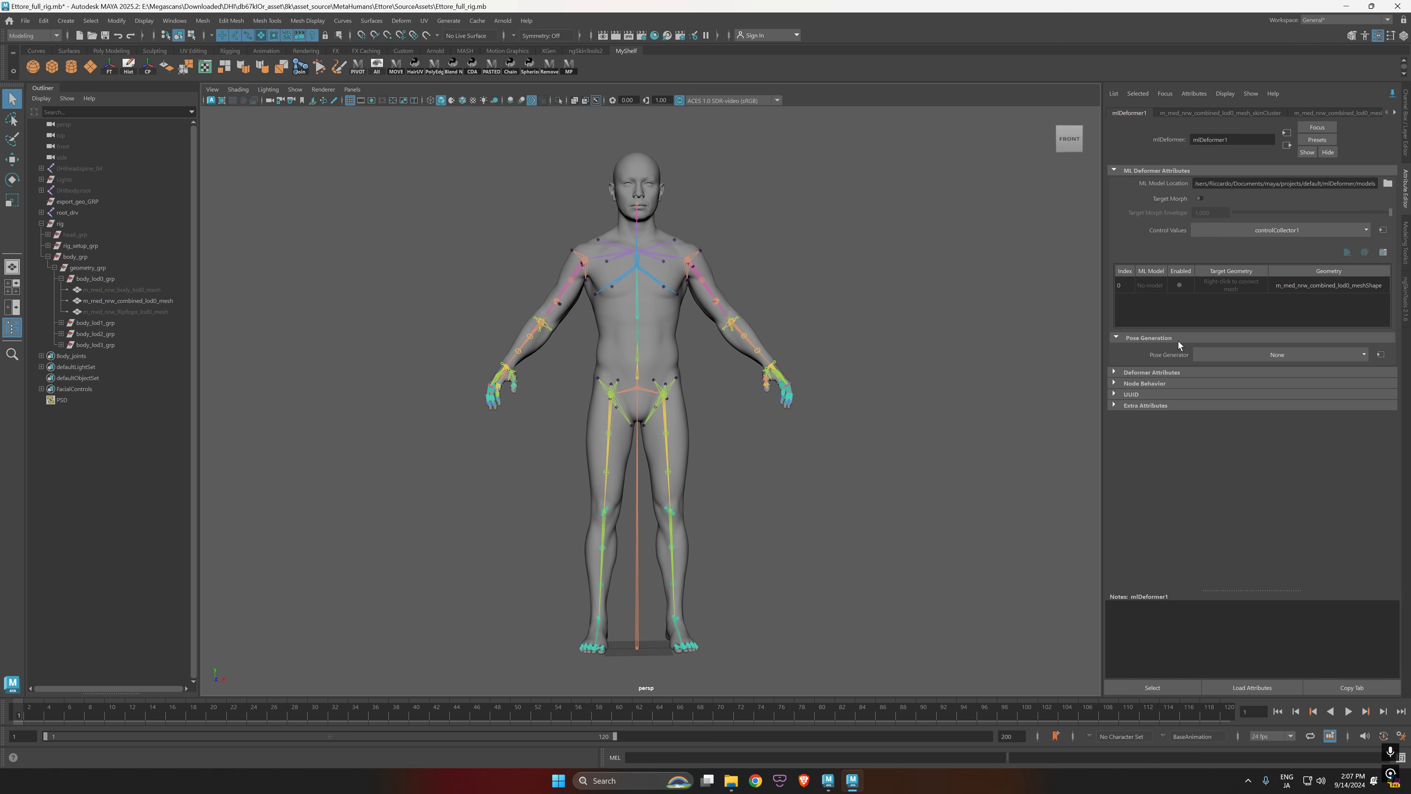
pyautogui.click(1117, 338)
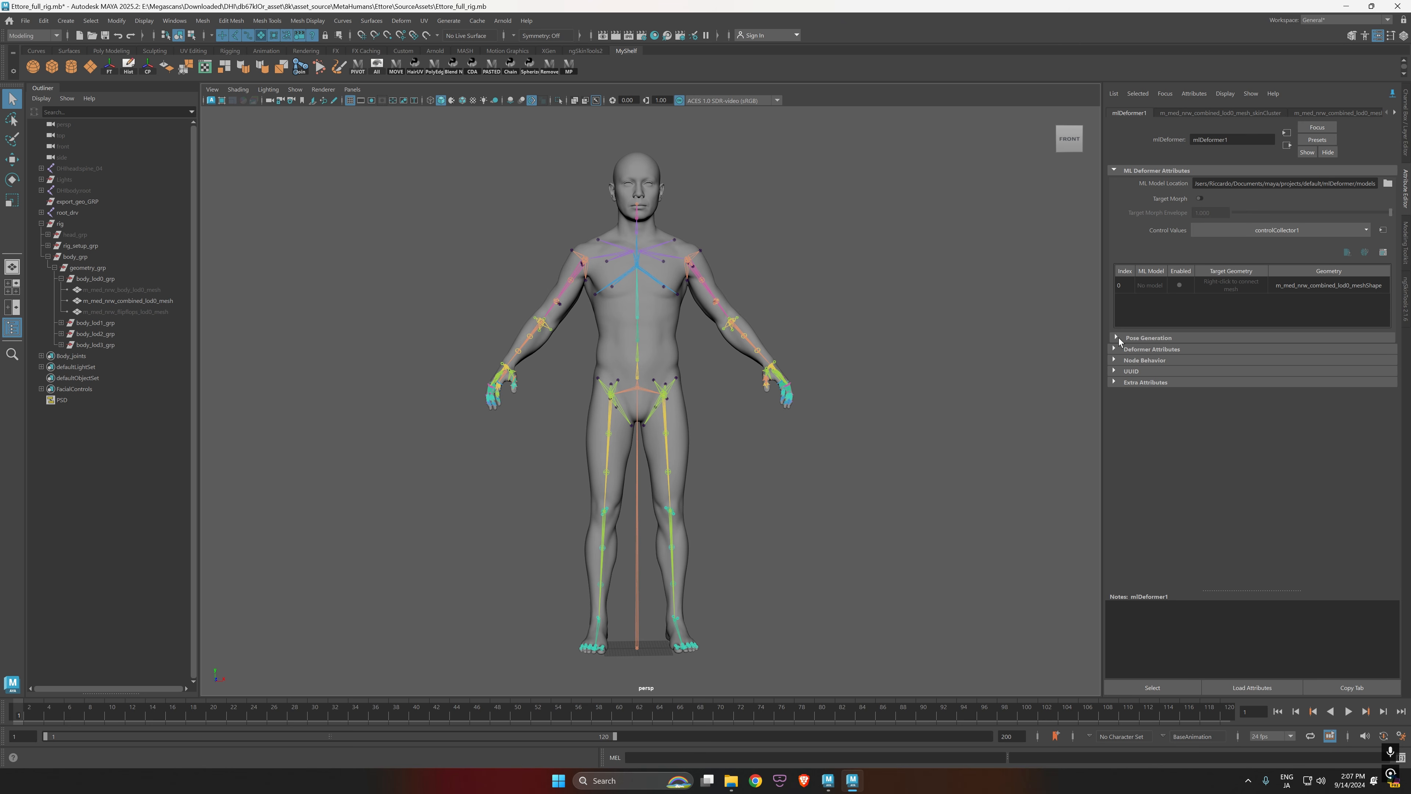
pyautogui.click(1117, 338)
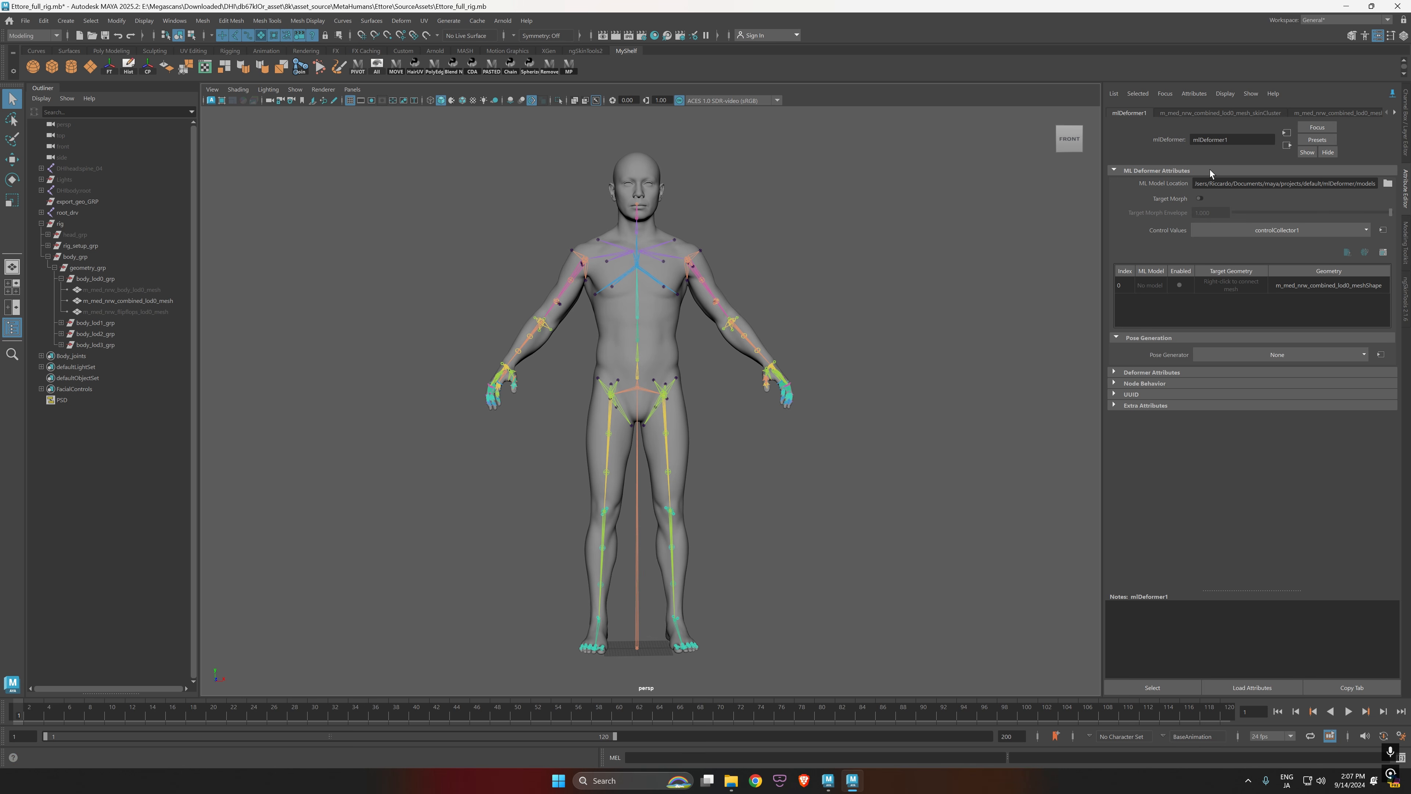
# Step: Open the attributes of controlCollector1 and expand its Add Controls section
pyautogui.click(1395, 113)
pyautogui.click(1396, 113)
pyautogui.click(1342, 113)
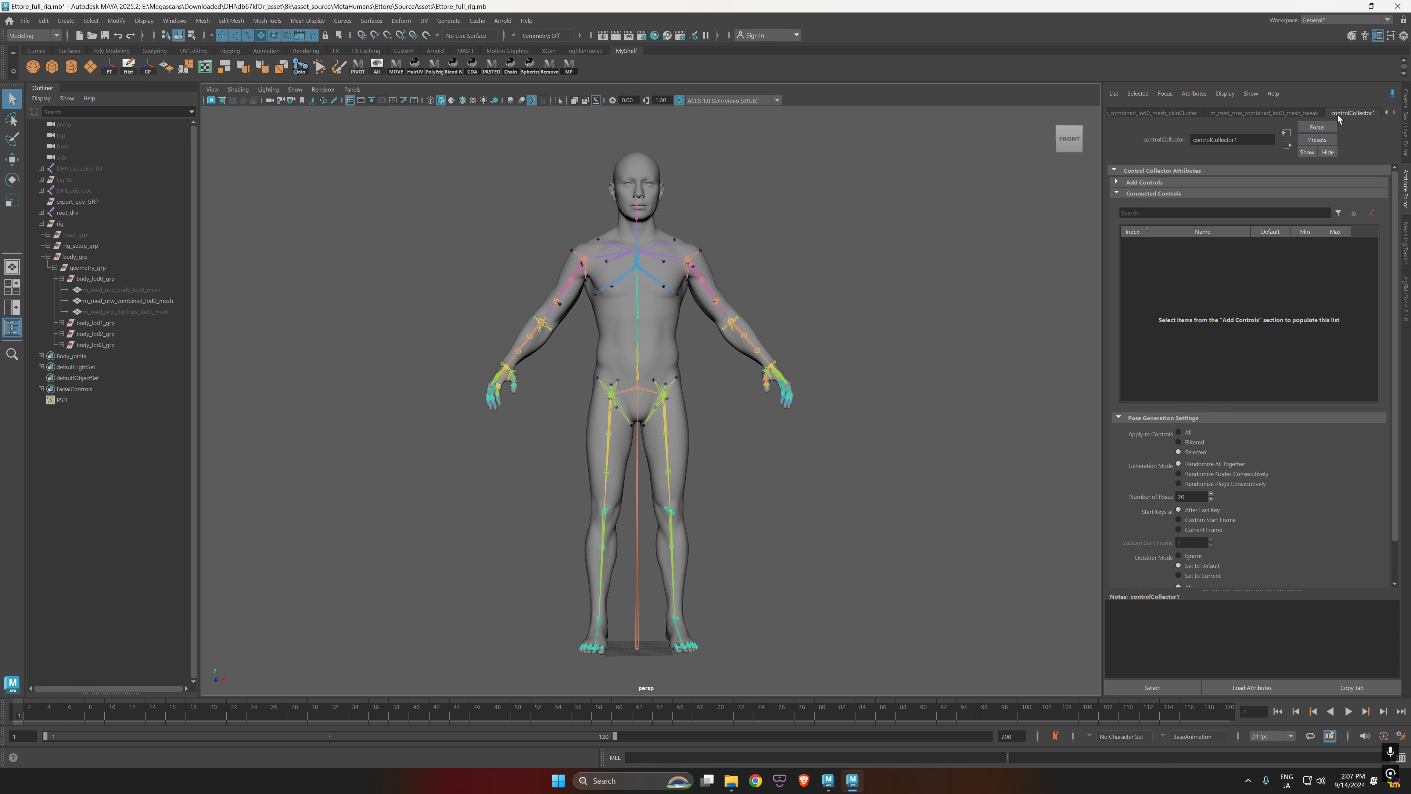
pyautogui.click(1117, 182)
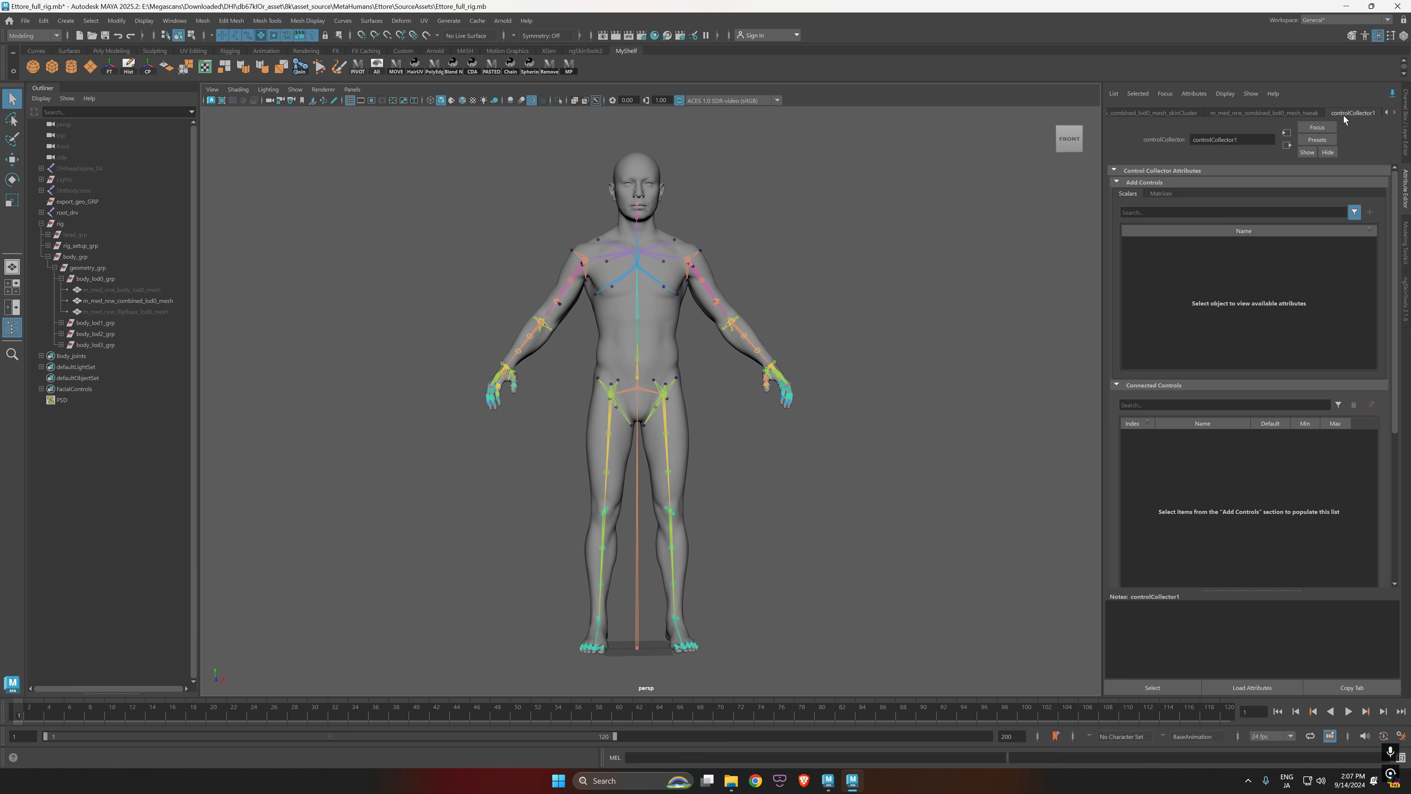
# Step: Return to mlDeformer1's attributes and assign controlCollector1 as its pose generator
pyautogui.click(1182, 113)
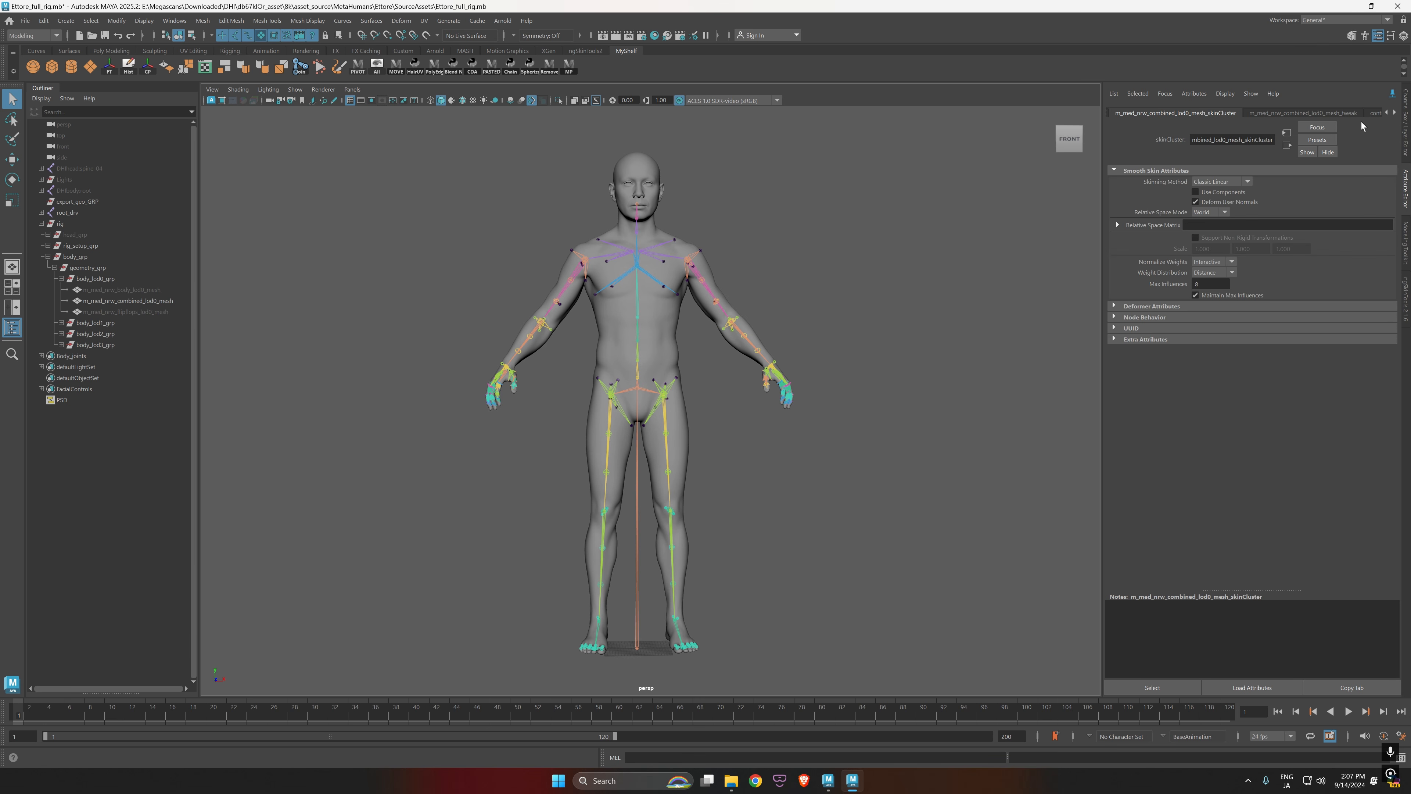
pyautogui.click(1387, 113)
pyautogui.click(1122, 114)
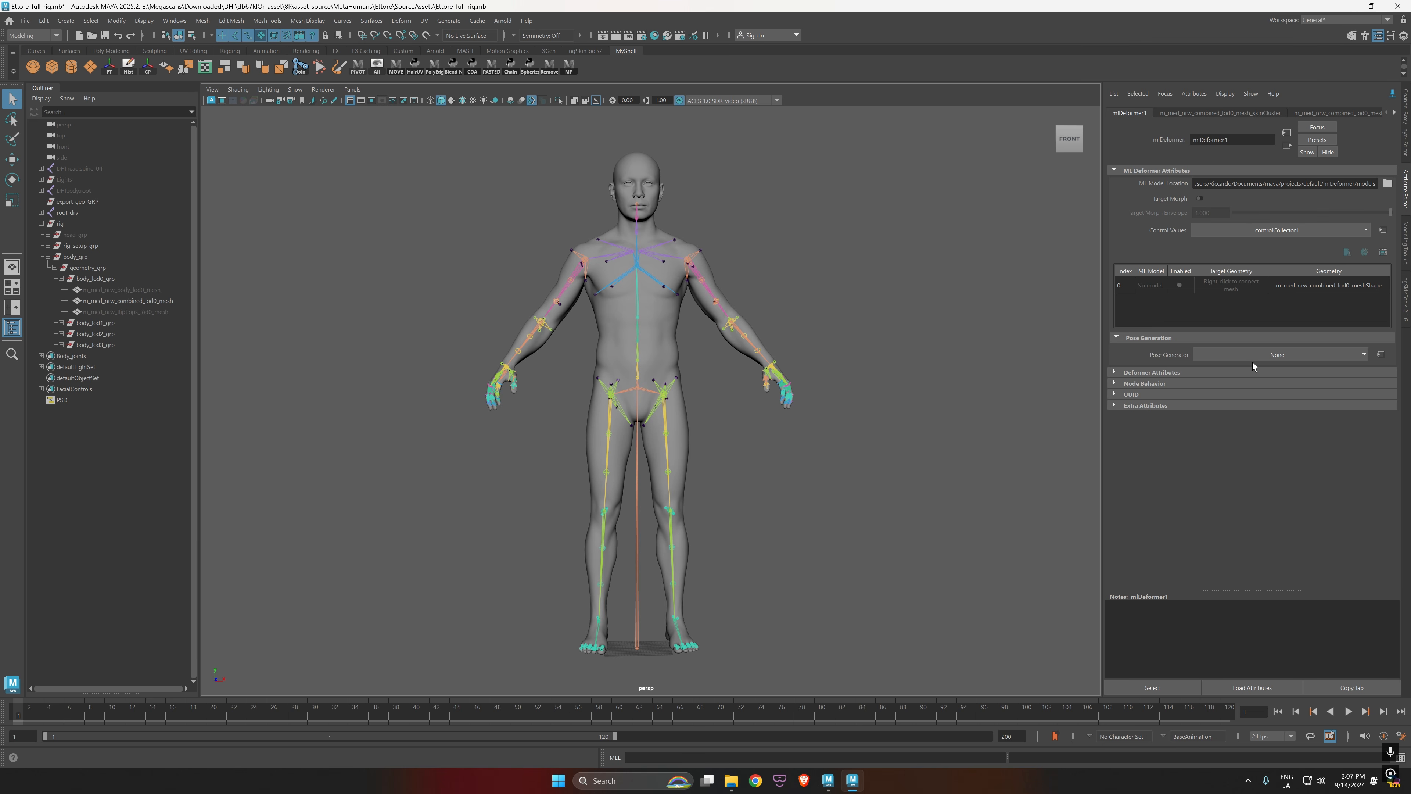
pyautogui.click(1364, 355)
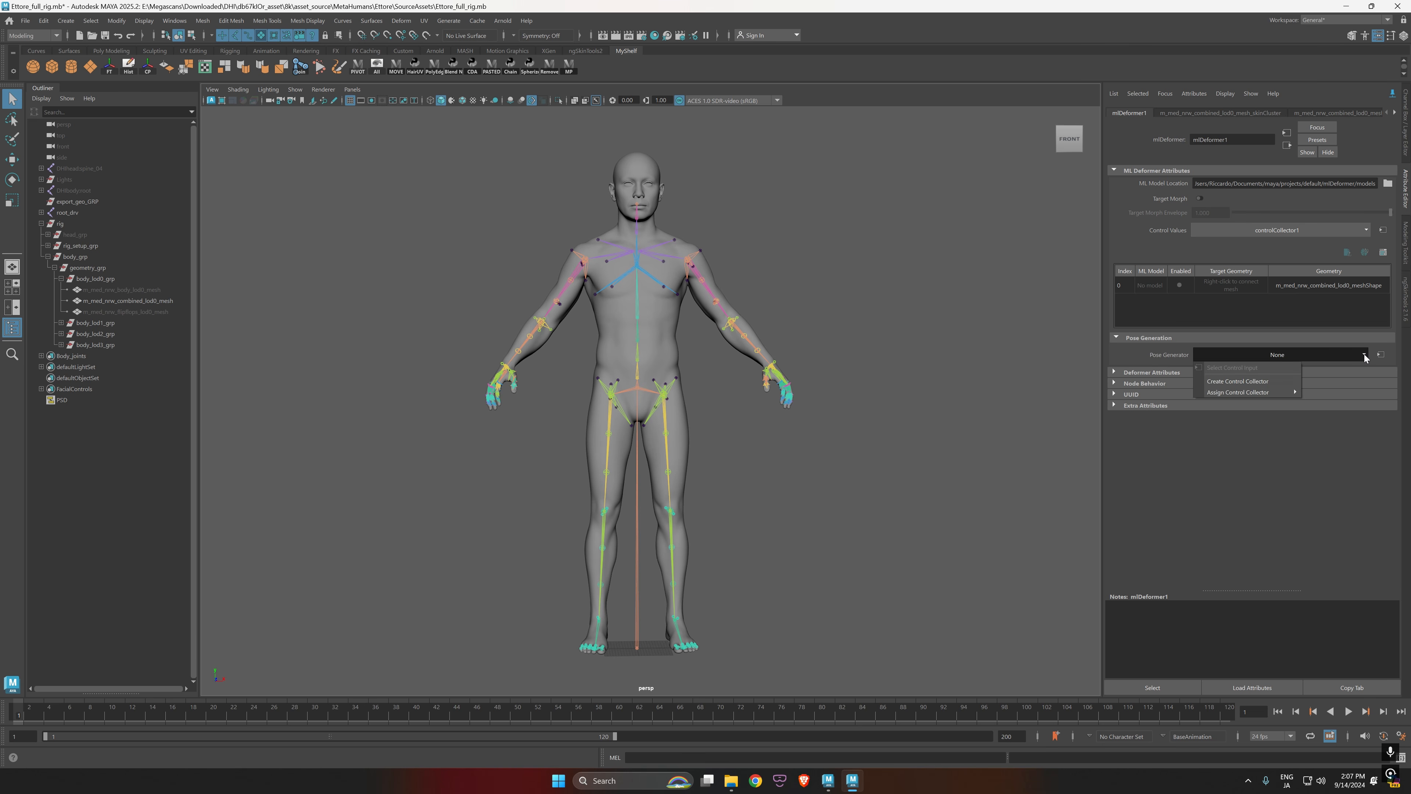
pyautogui.moveTo(1227, 395)
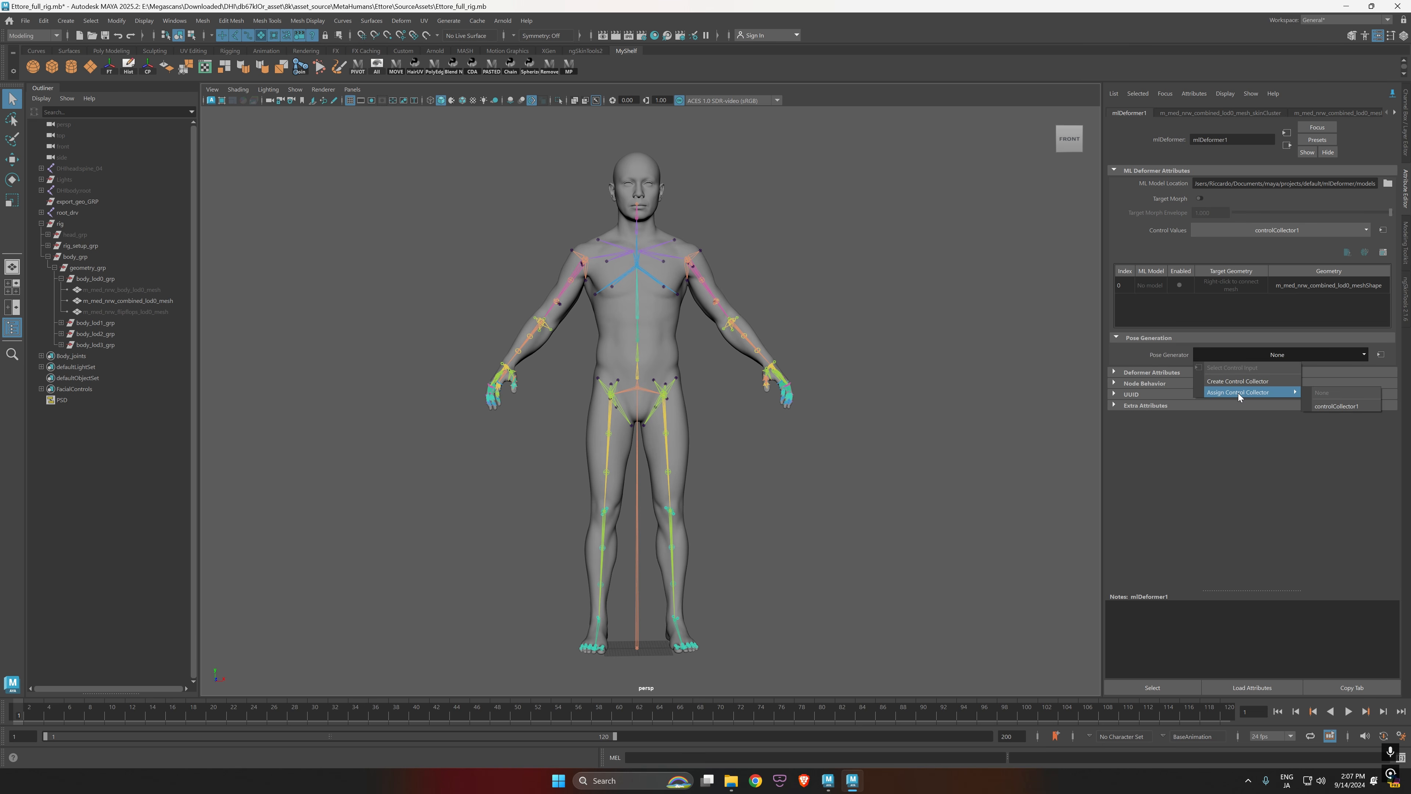
pyautogui.click(1345, 407)
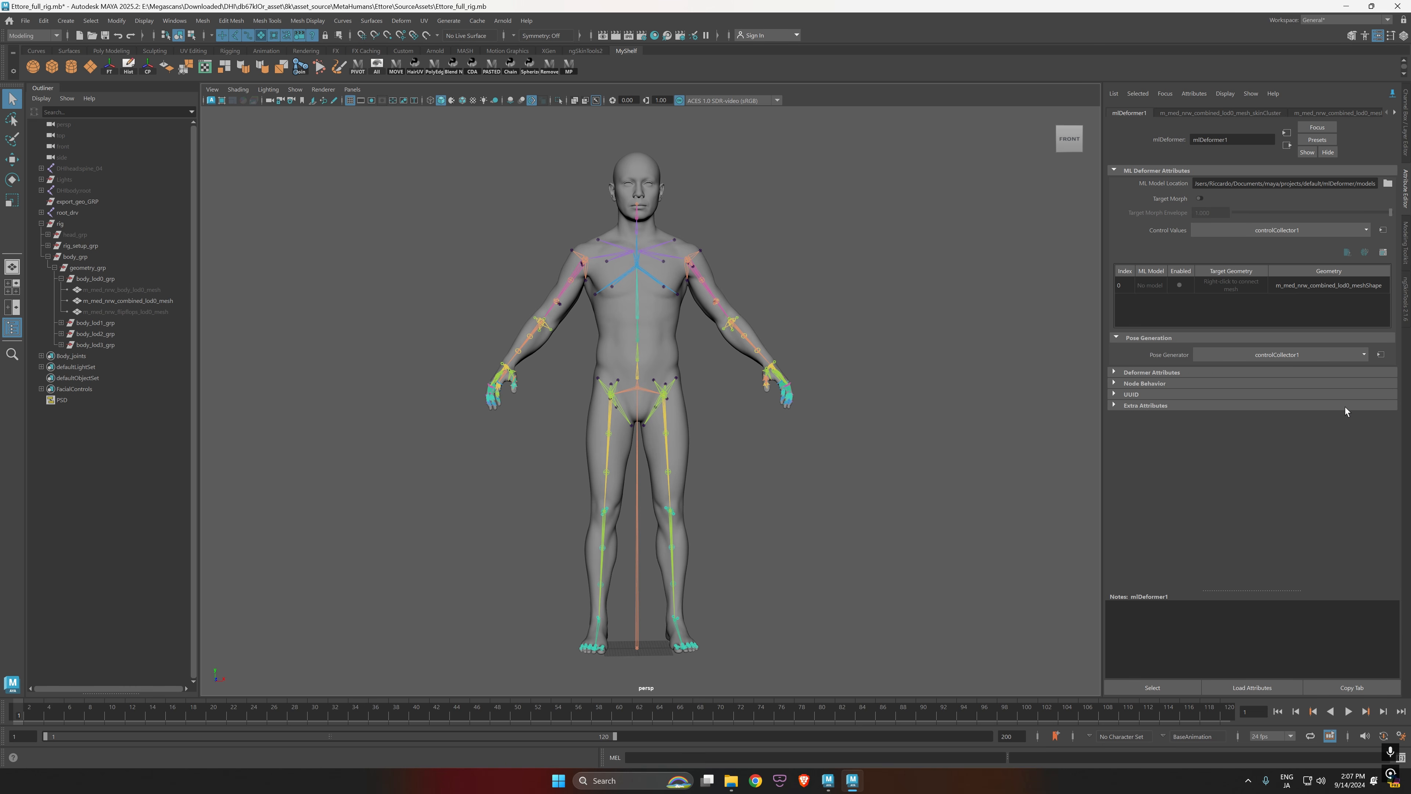
# Step: Review controlCollector1's Add Controls, Connected Controls and Pose Generation Settings sections, and collapse Add Controls
pyautogui.click(1395, 114)
pyautogui.click(1395, 114)
pyautogui.click(1340, 113)
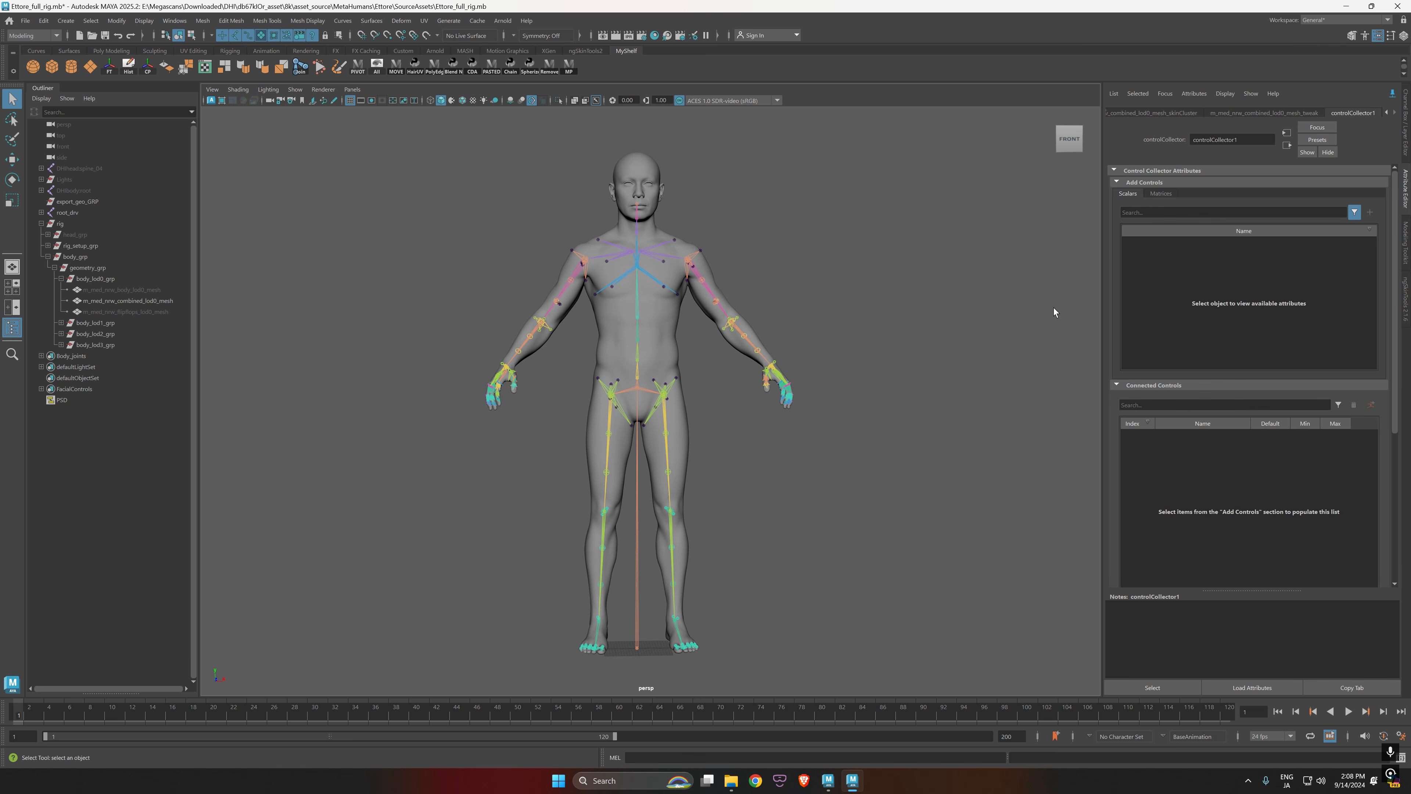
pyautogui.scroll(-5, 1189, 462)
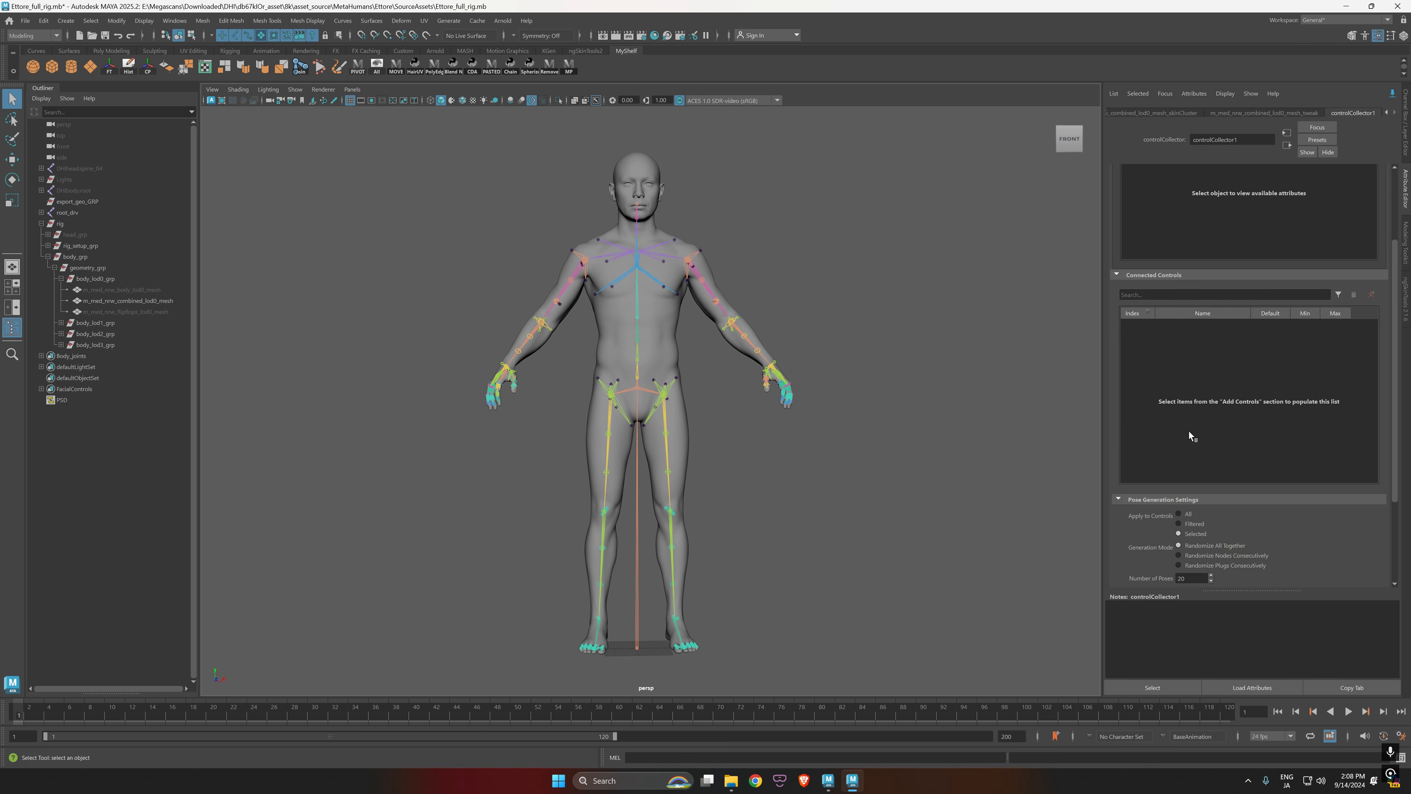
pyautogui.scroll(5, 1176, 338)
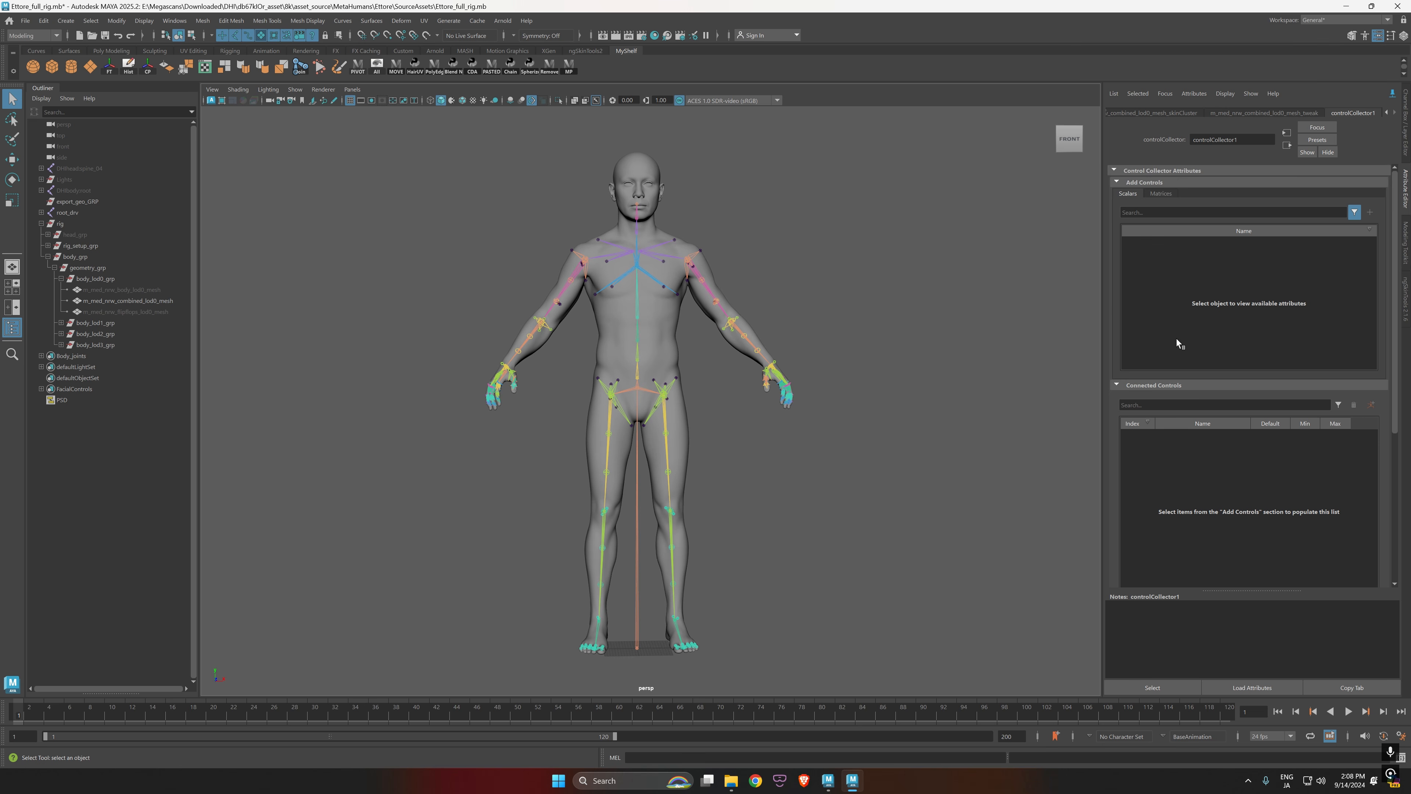
pyautogui.click(1117, 182)
pyautogui.click(1116, 194)
pyautogui.click(1116, 193)
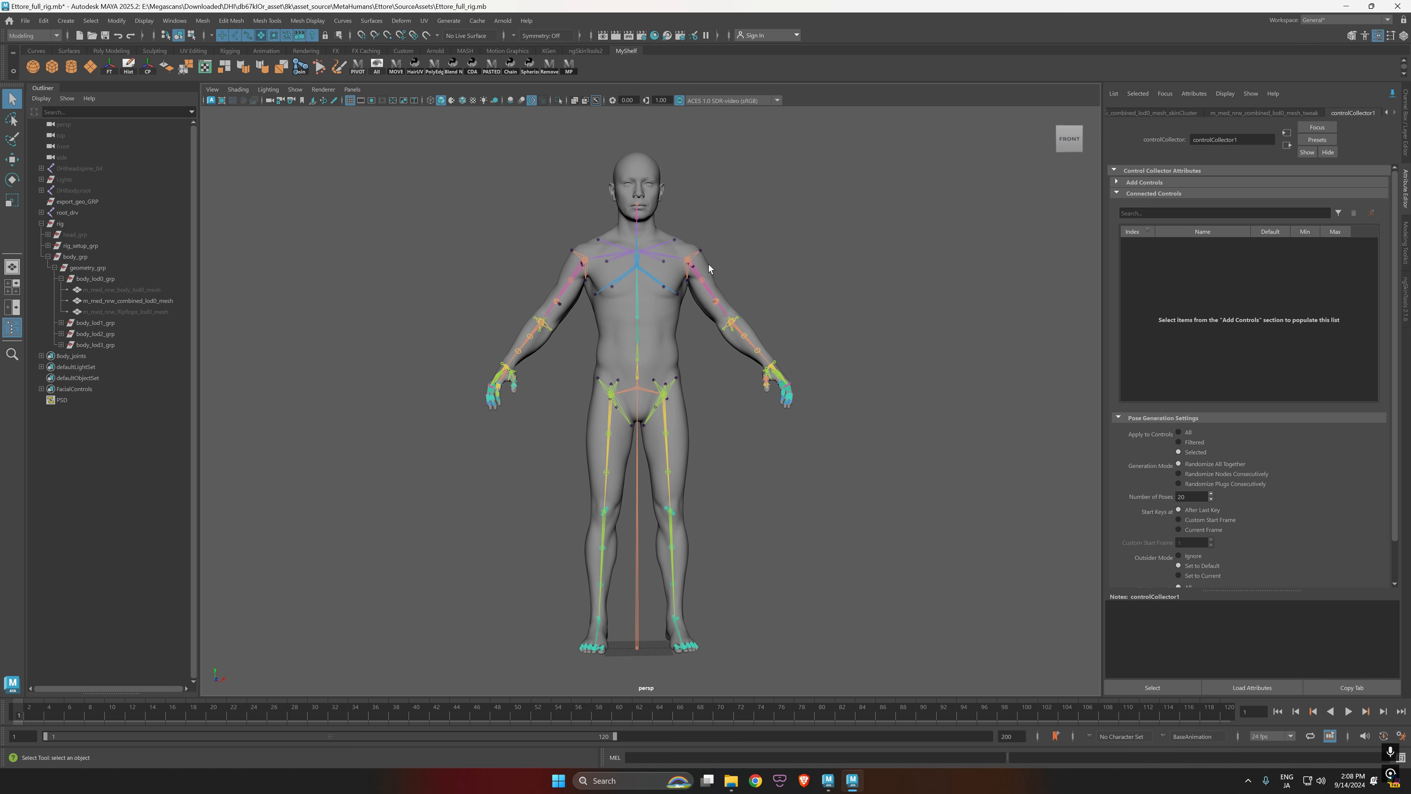
# Step: Select upperarm_l_drv, examine the left arm's joint chain from several angles, and clear the selection
pyautogui.click(699, 275)
pyautogui.keyDown('alt'); pyautogui.moveTo(657, 282); pyautogui.dragTo(714, 309, button='right'); pyautogui.keyUp('alt')
pyautogui.keyDown('alt'); pyautogui.moveTo(714, 309); pyautogui.dragTo(717, 465, button='middle'); pyautogui.keyUp('alt')
pyautogui.keyDown('alt'); pyautogui.moveTo(716, 465); pyautogui.dragTo(867, 475, button='right'); pyautogui.keyUp('alt')
pyautogui.keyDown('alt'); pyautogui.moveTo(867, 475); pyautogui.dragTo(809, 475); pyautogui.keyUp('alt')
pyautogui.keyDown('alt'); pyautogui.moveTo(928, 487); pyautogui.dragTo(811, 392, button='middle'); pyautogui.keyUp('alt')
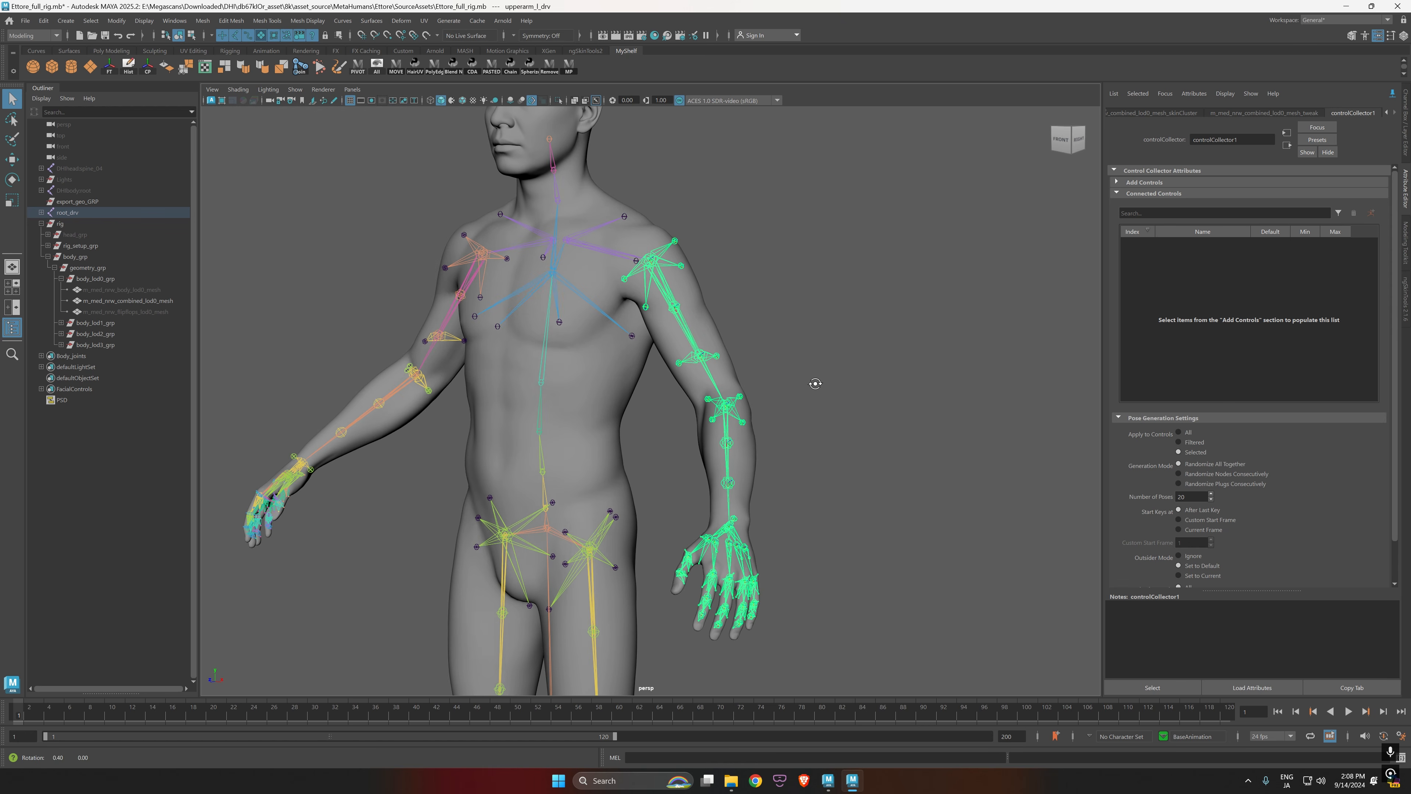
pyautogui.keyDown('alt'); pyautogui.moveTo(813, 385); pyautogui.dragTo(828, 389); pyautogui.keyUp('alt')
pyautogui.keyDown('alt'); pyautogui.moveTo(805, 386); pyautogui.dragTo(853, 390, button='middle'); pyautogui.keyUp('alt')
pyautogui.keyDown('alt'); pyautogui.moveTo(946, 403); pyautogui.dragTo(897, 390, button='right'); pyautogui.keyUp('alt')
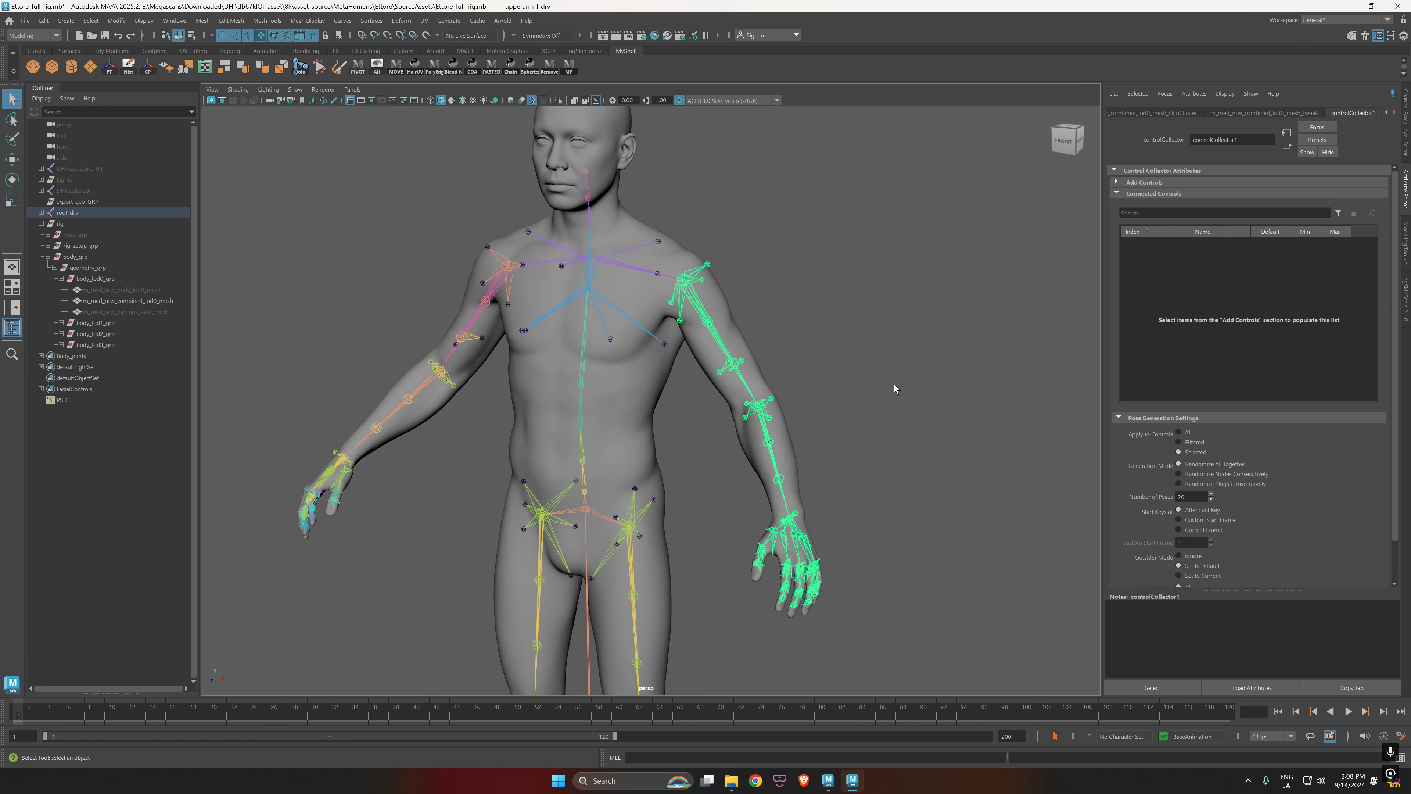
pyautogui.click(745, 345)
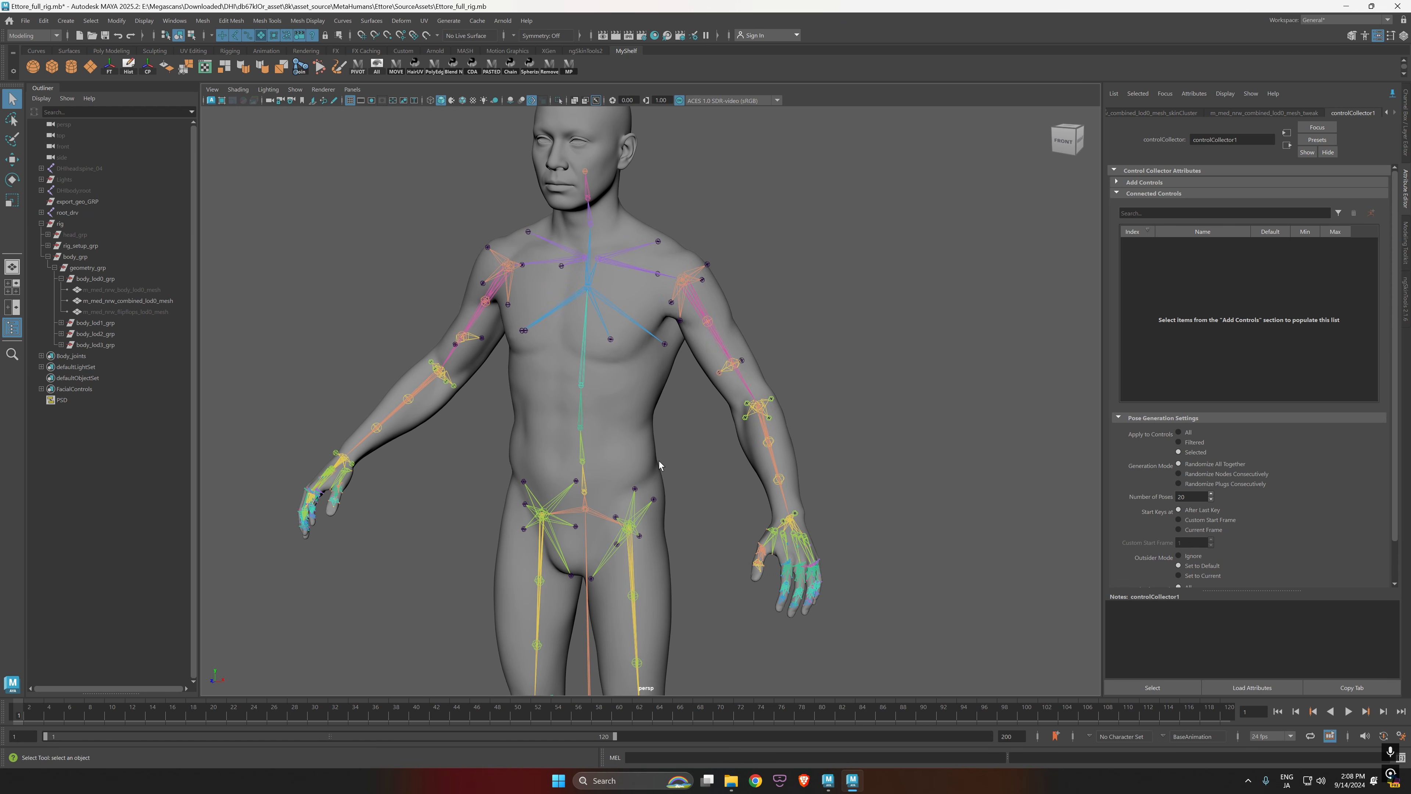
# Step: Select clavicle_l_drv, upperarm_l_drv and calf_l_drv in turn to examine the main arm and leg joints, and clear the selection
pyautogui.click(585, 456)
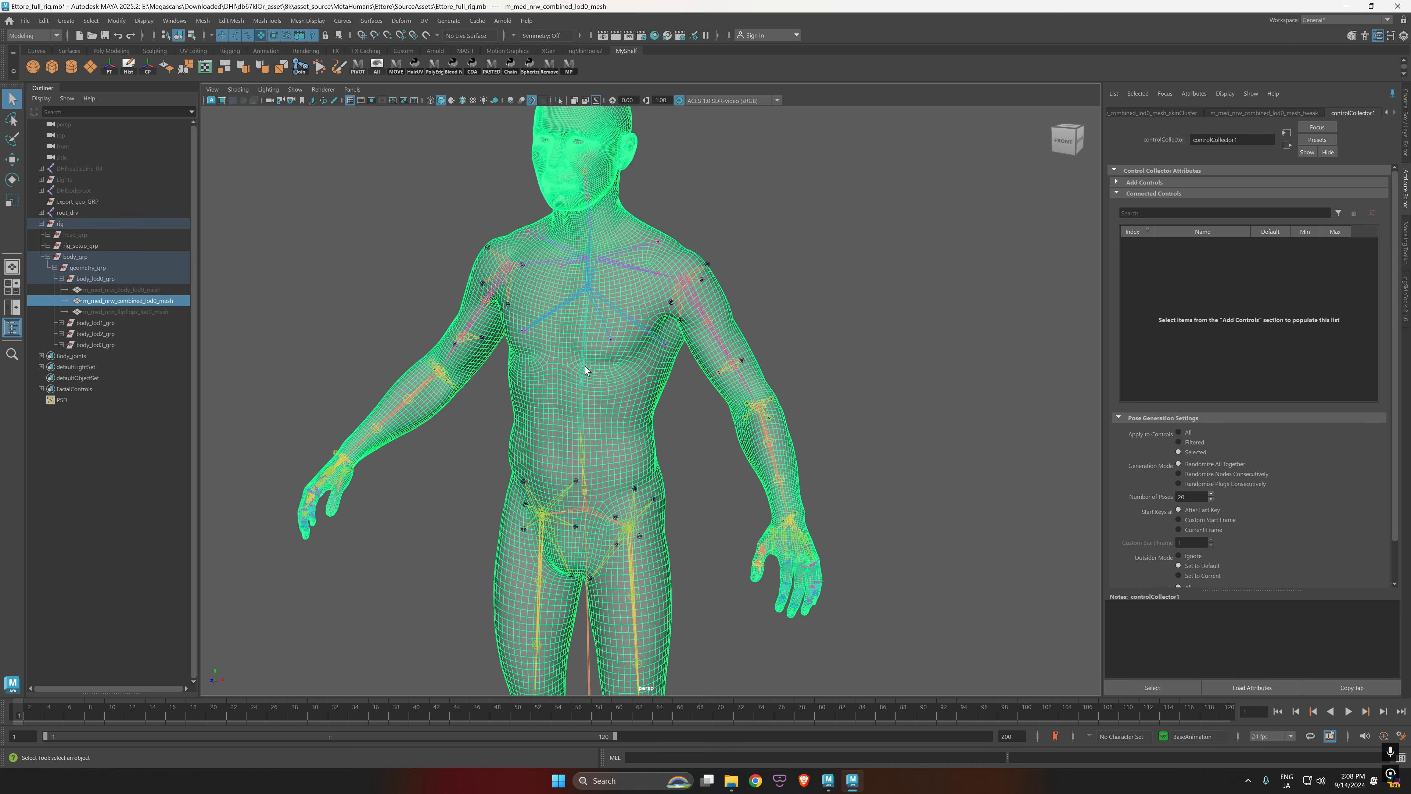
pyautogui.click(628, 269)
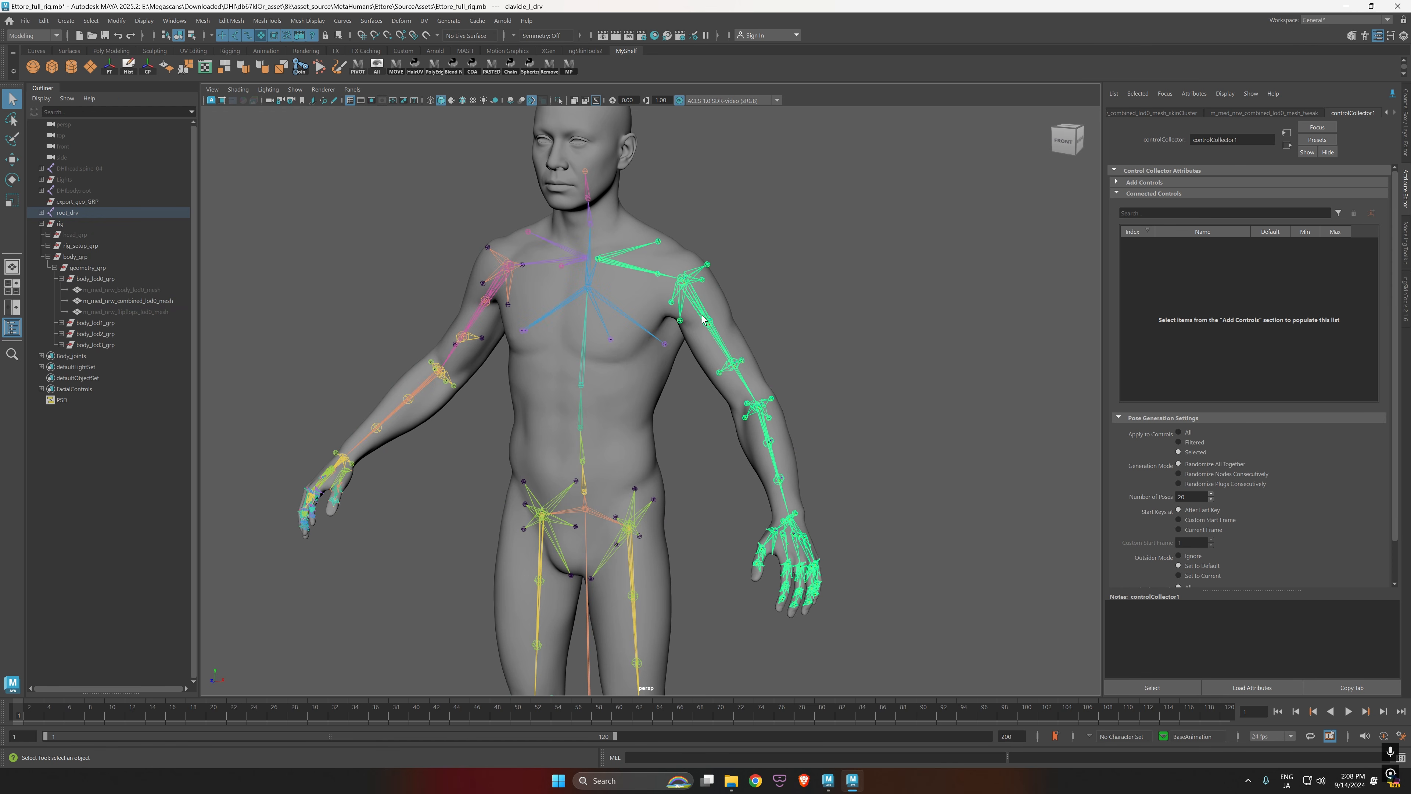
pyautogui.click(720, 342)
pyautogui.keyDown('alt'); pyautogui.moveTo(731, 468); pyautogui.dragTo(755, 393, button='middle'); pyautogui.keyUp('alt')
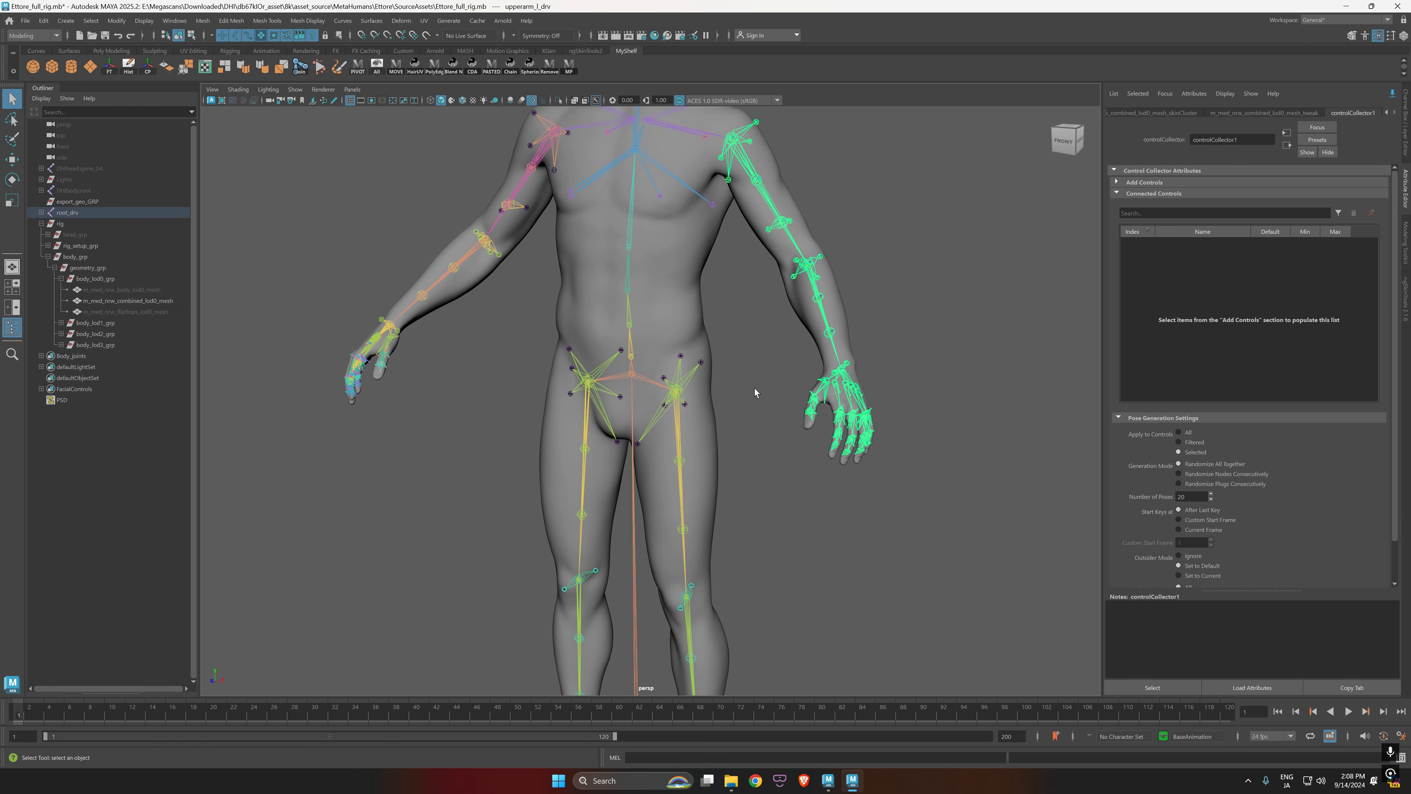
pyautogui.click(680, 446)
pyautogui.keyDown('alt'); pyautogui.moveTo(794, 573); pyautogui.dragTo(800, 376, button='middle'); pyautogui.keyUp('alt')
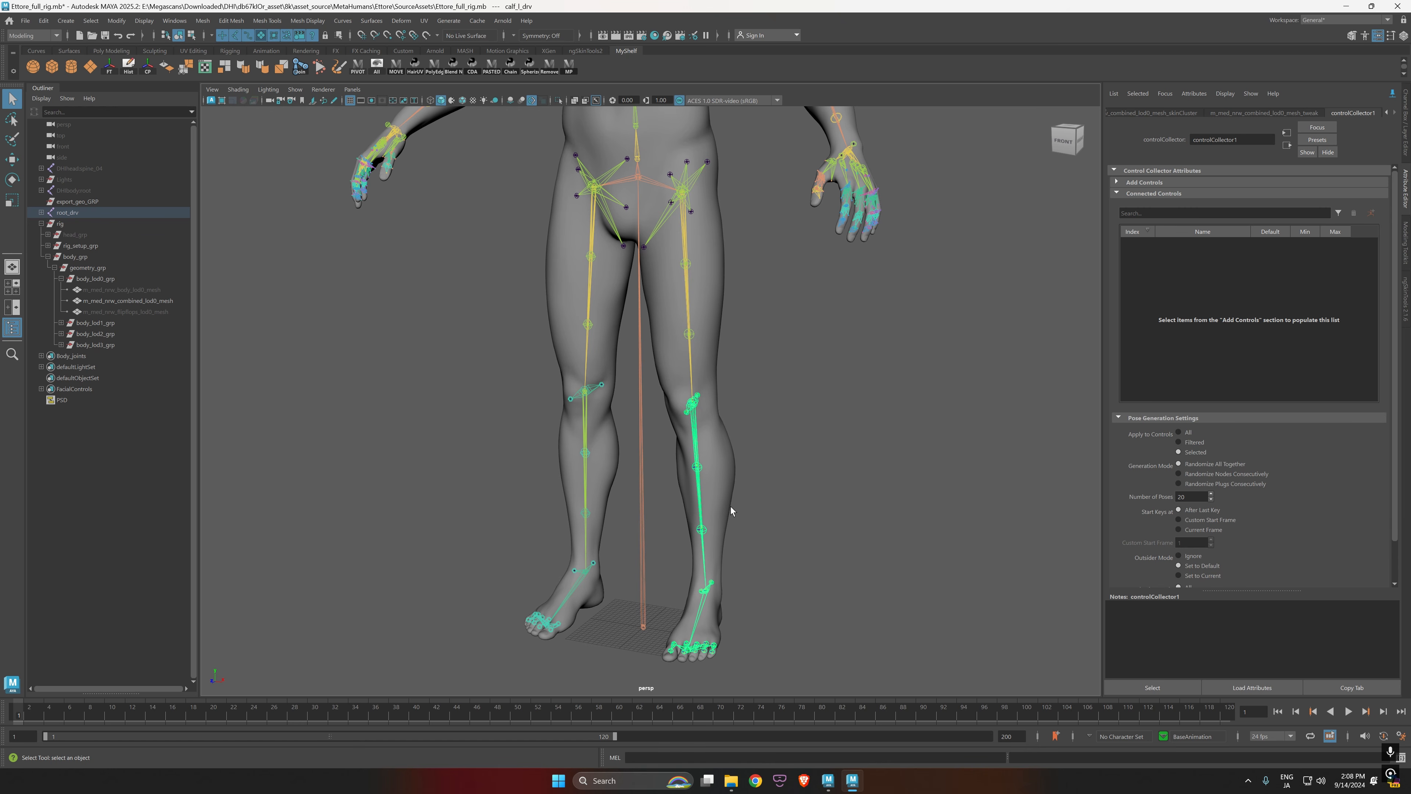
pyautogui.keyDown('alt'); pyautogui.moveTo(730, 504); pyautogui.dragTo(778, 601, button='middle'); pyautogui.keyUp('alt')
pyautogui.click(875, 299)
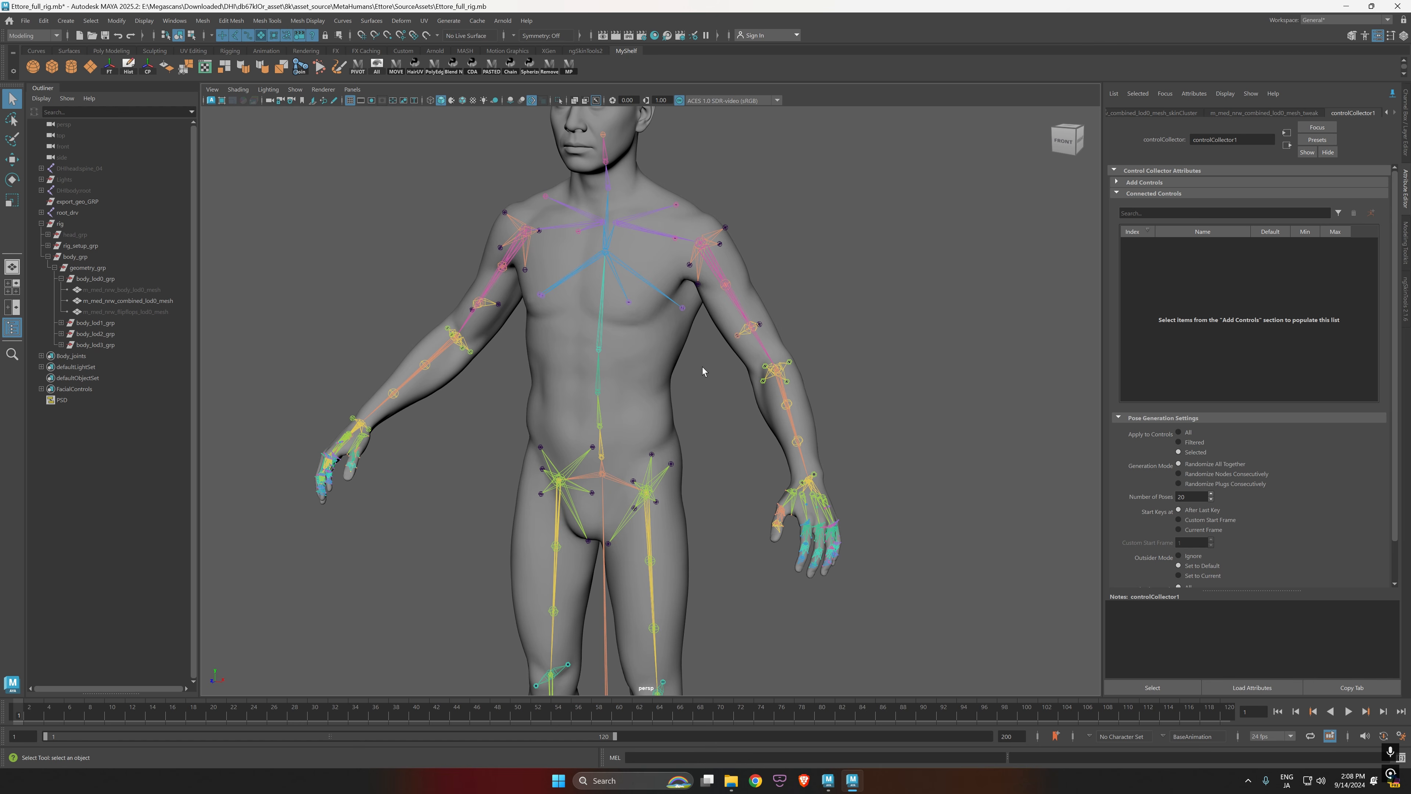
# Step: Try rotating upperarm_l_drv by about -114°, -47°, -107° to raise the left arm, undo the rotation, and clear the selection
pyautogui.keyDown('alt'); pyautogui.moveTo(703, 367); pyautogui.dragTo(770, 515, button='right'); pyautogui.keyUp('alt')
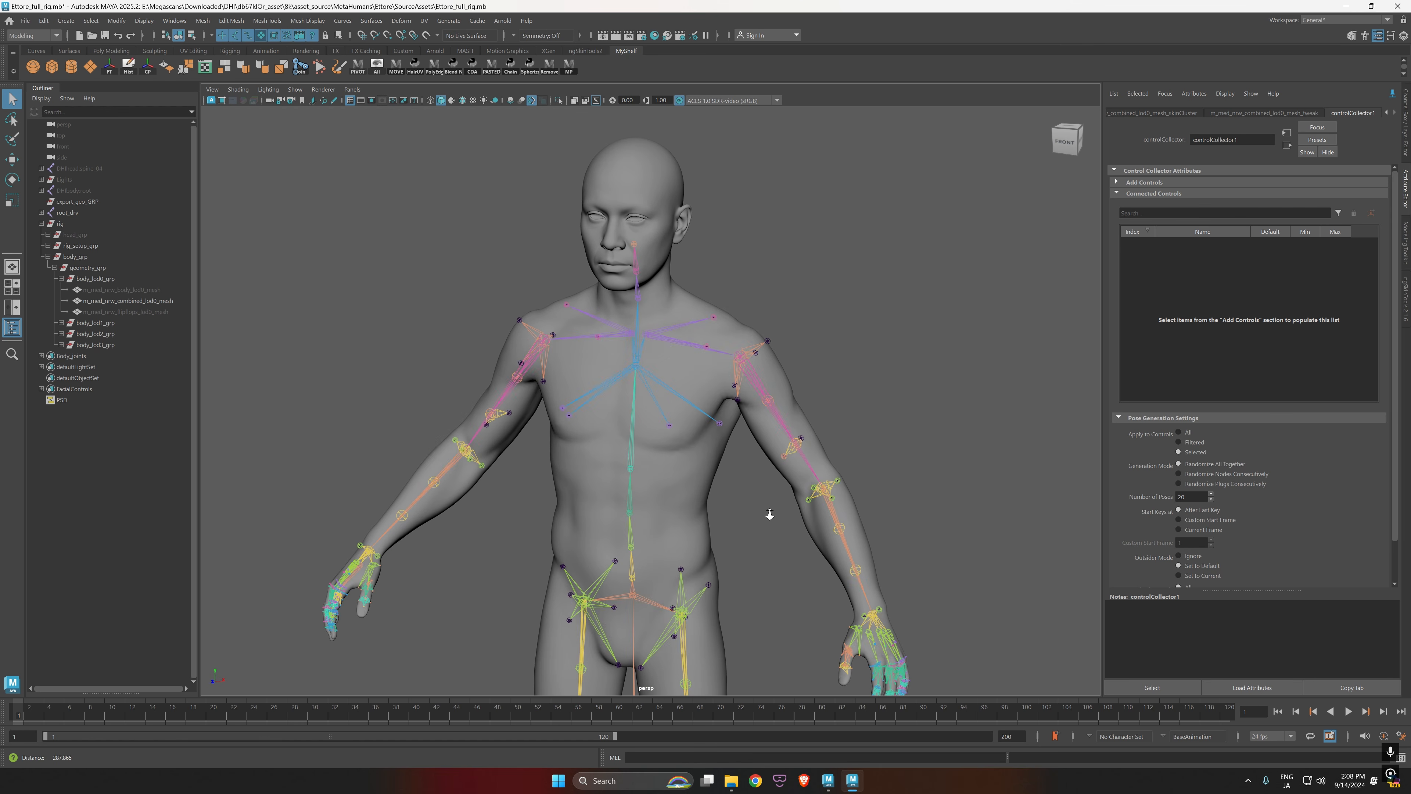
pyautogui.click(755, 380)
pyautogui.press('e')
pyautogui.moveTo(755, 381); pyautogui.dragTo(809, 424)
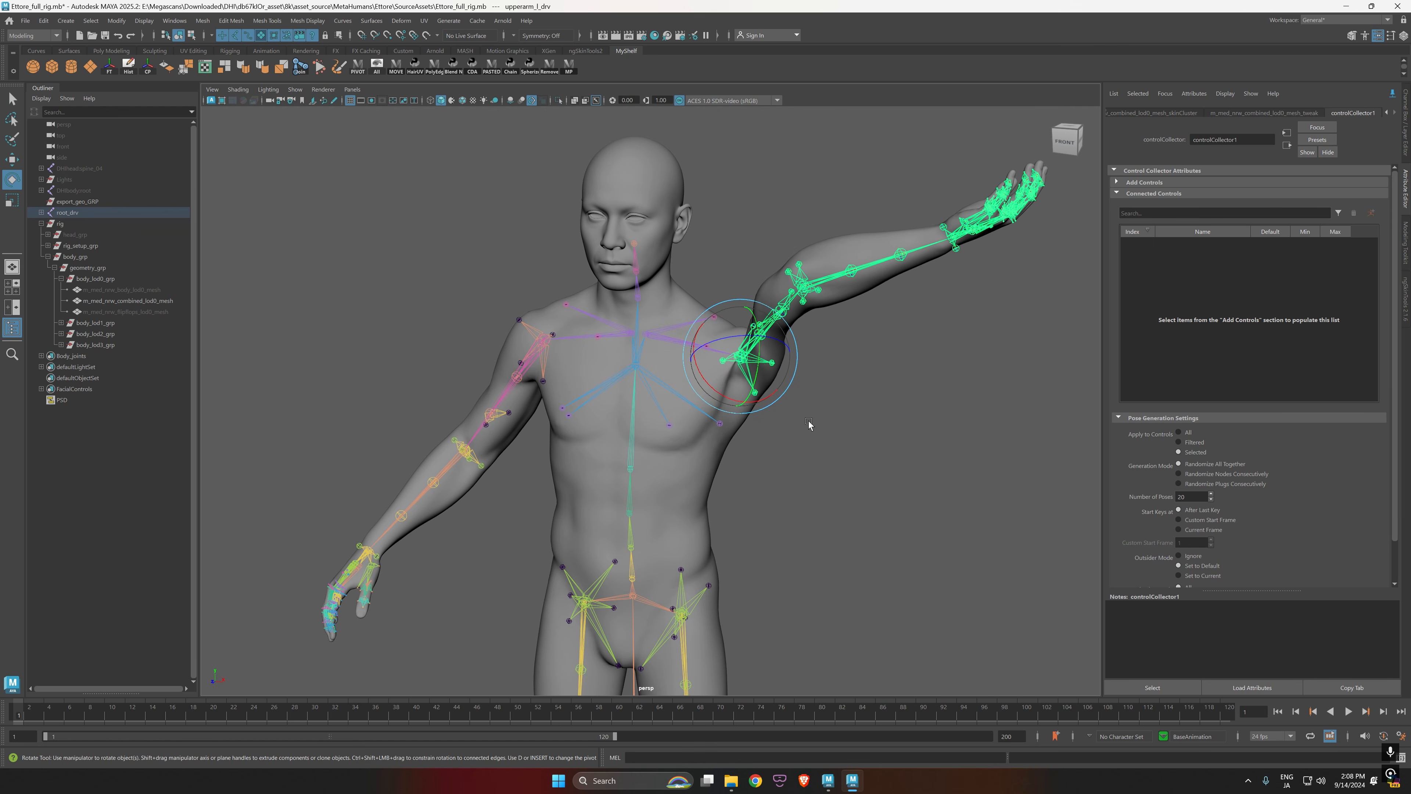
pyautogui.hotkey('ctrl', 'z')
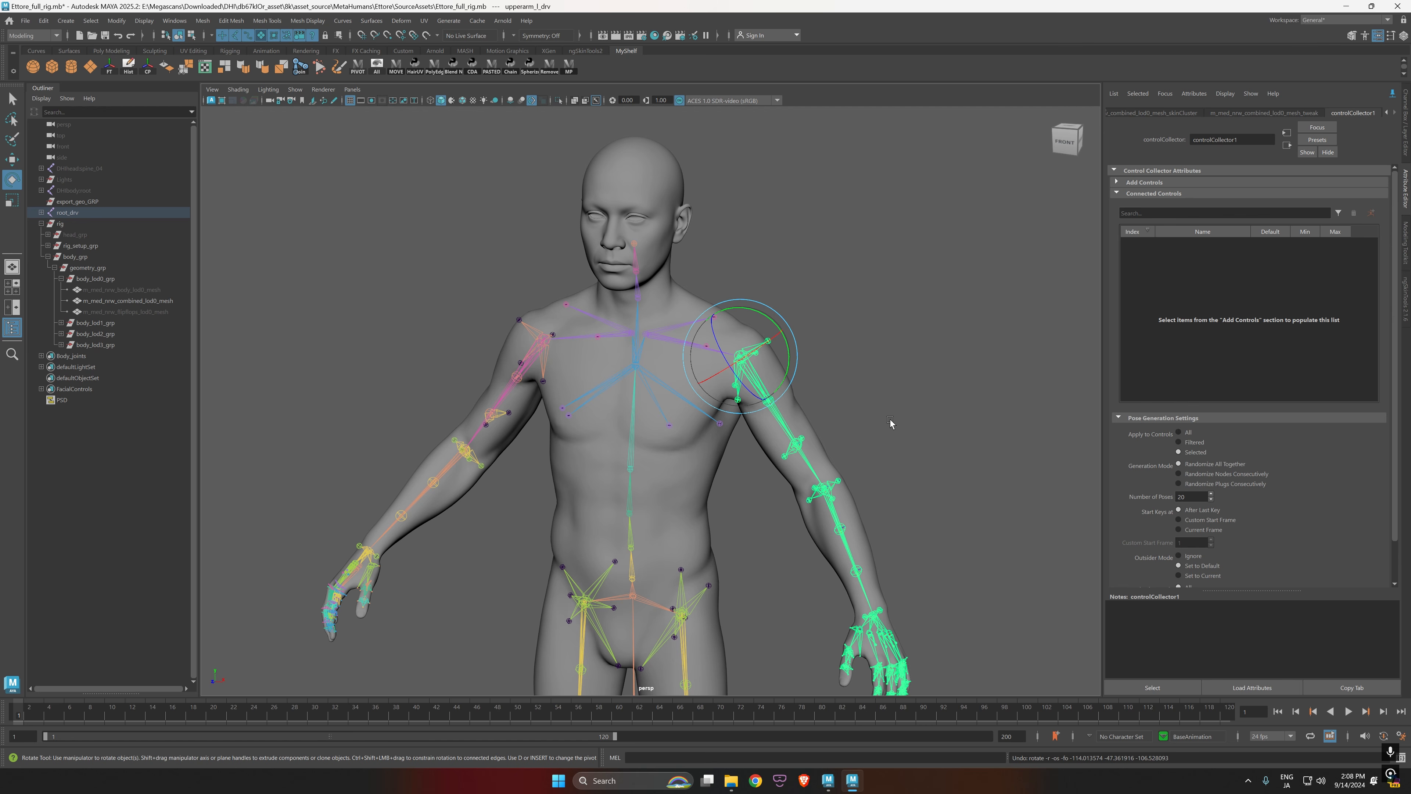
pyautogui.click(889, 420)
# Step: Examine the clavicle_l_drv joint chain on the upper body, expand controlCollector1's Add Controls section, and clear the selection
pyautogui.keyDown('alt'); pyautogui.moveTo(885, 421); pyautogui.dragTo(831, 434, button='right'); pyautogui.keyUp('alt')
pyautogui.keyDown('alt'); pyautogui.moveTo(832, 434); pyautogui.dragTo(789, 409, button='middle'); pyautogui.keyUp('alt')
pyautogui.keyDown('alt'); pyautogui.moveTo(789, 409); pyautogui.dragTo(900, 383, button='right'); pyautogui.keyUp('alt')
pyautogui.moveTo(900, 383)
pyautogui.keyDown('alt'); pyautogui.mouseDown()
pyautogui.moveTo(870, 398)
pyautogui.moveTo(904, 392)
pyautogui.mouseUp(); pyautogui.keyUp('alt')
pyautogui.keyDown('alt'); pyautogui.moveTo(904, 392); pyautogui.dragTo(832, 398, button='right'); pyautogui.keyUp('alt')
pyautogui.keyDown('alt'); pyautogui.moveTo(792, 396); pyautogui.dragTo(813, 384, button='middle'); pyautogui.keyUp('alt')
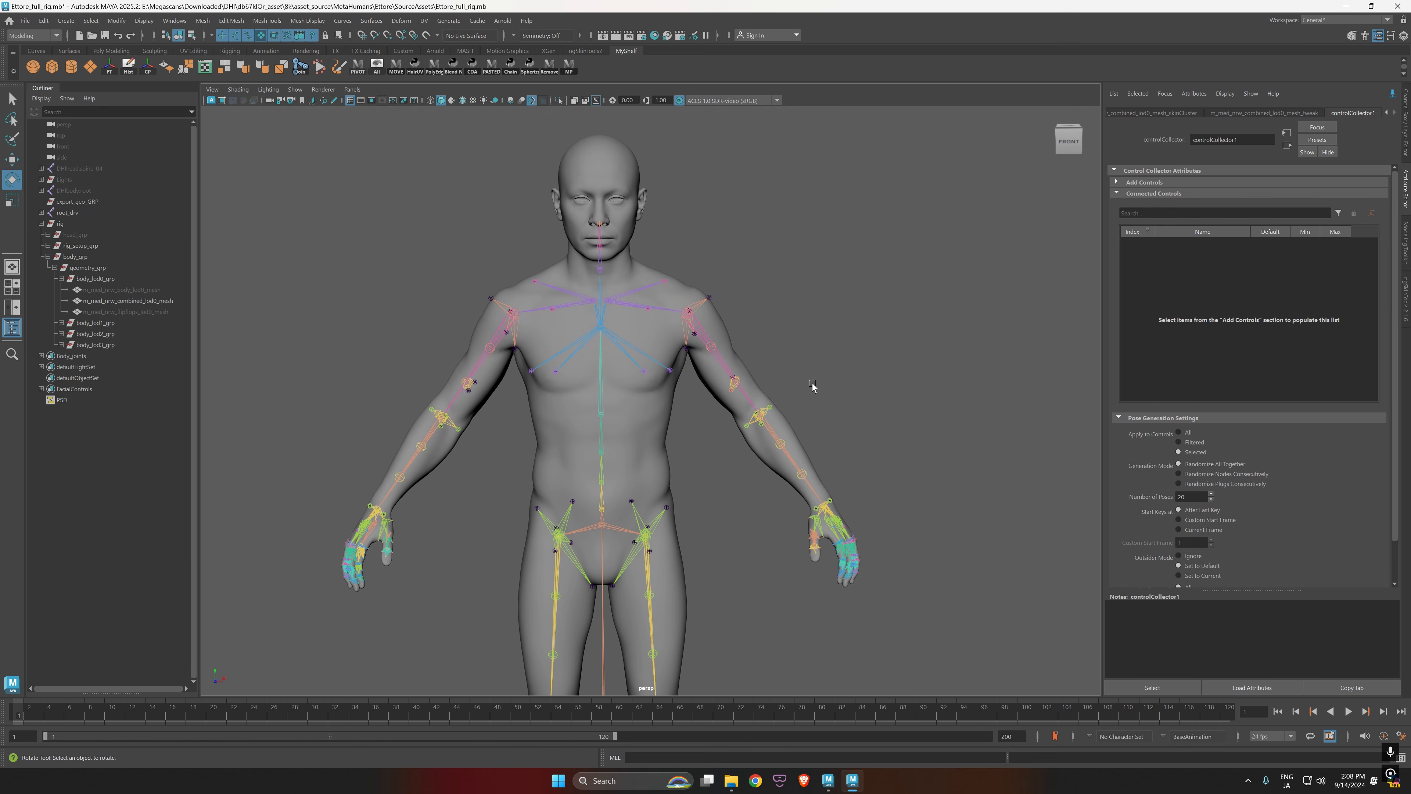
pyautogui.keyDown('alt'); pyautogui.moveTo(813, 386); pyautogui.dragTo(679, 286); pyautogui.keyUp('alt')
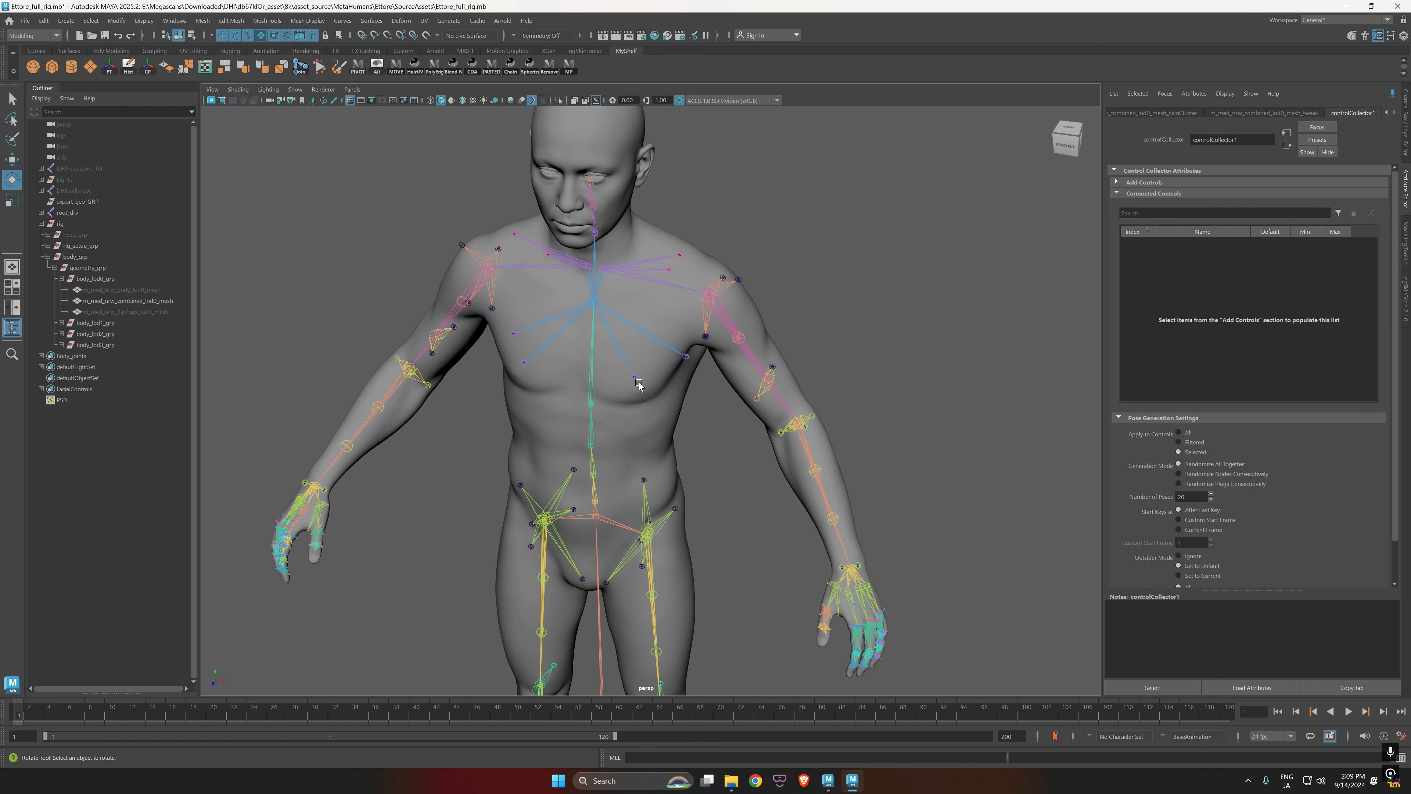
pyautogui.press('q')
pyautogui.click(627, 272)
pyautogui.keyDown('alt'); pyautogui.moveTo(769, 332); pyautogui.dragTo(864, 324); pyautogui.keyUp('alt')
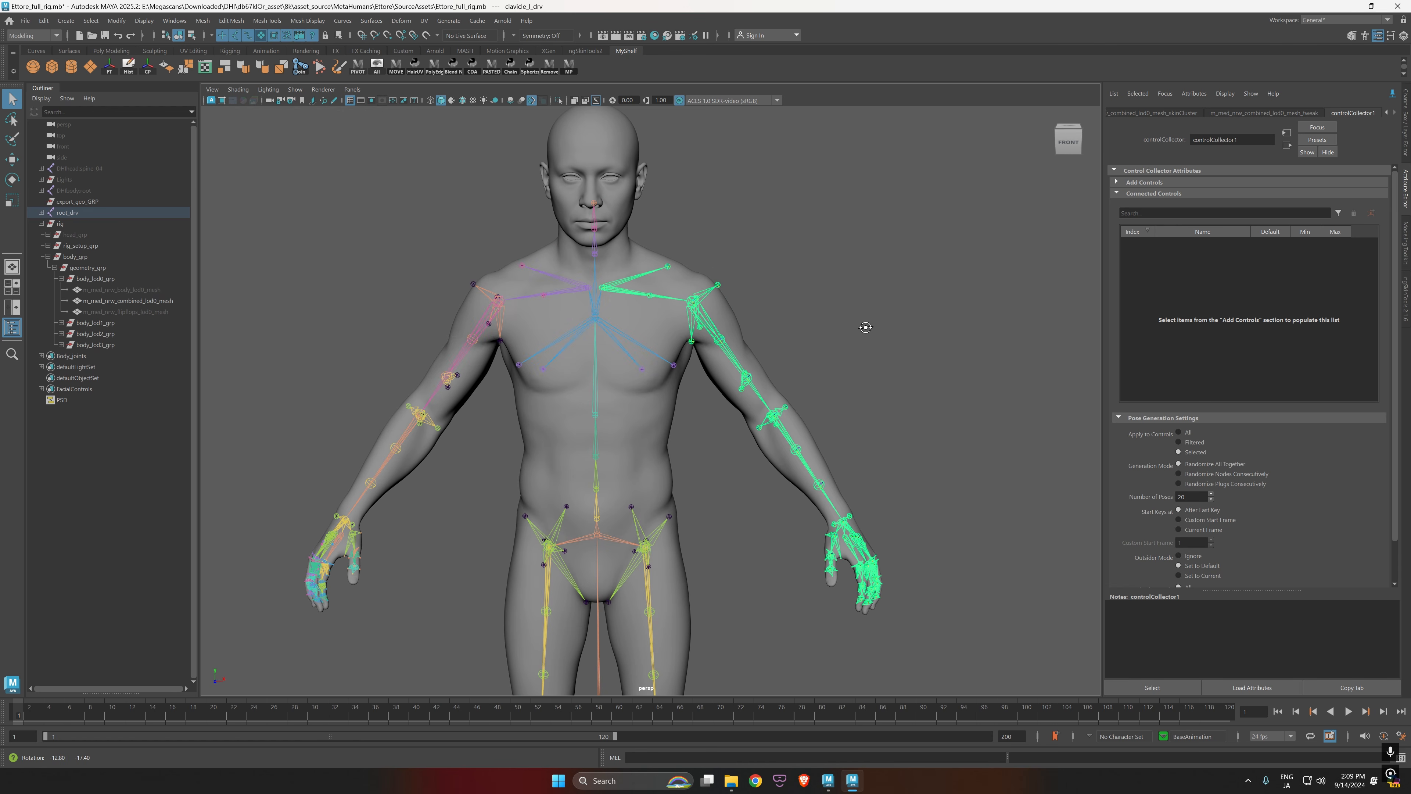
pyautogui.click(1118, 183)
pyautogui.click(851, 239)
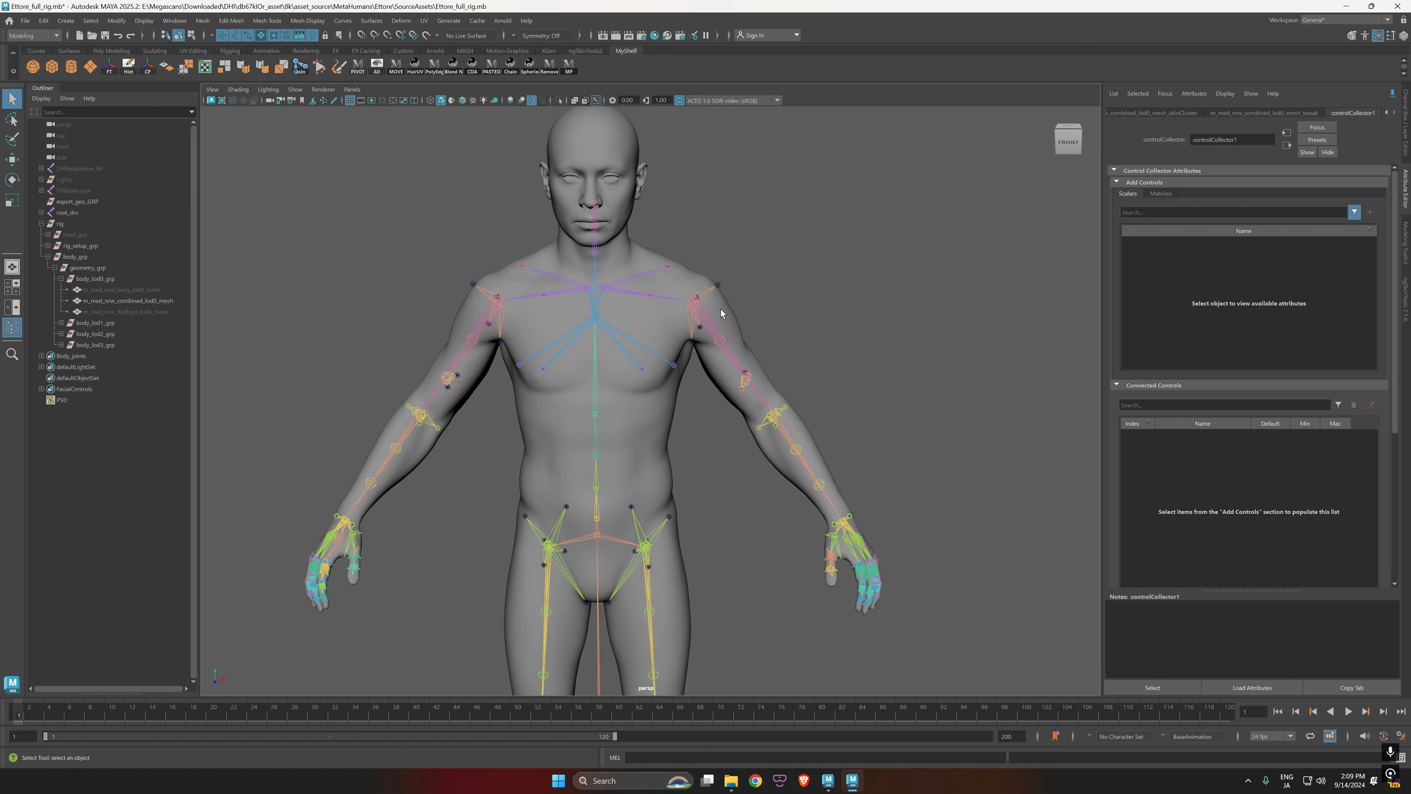
# Step: Select upperarm_l_drv and examine its available attributes in controlCollector1's scalar and matrix lists
pyautogui.click(711, 325)
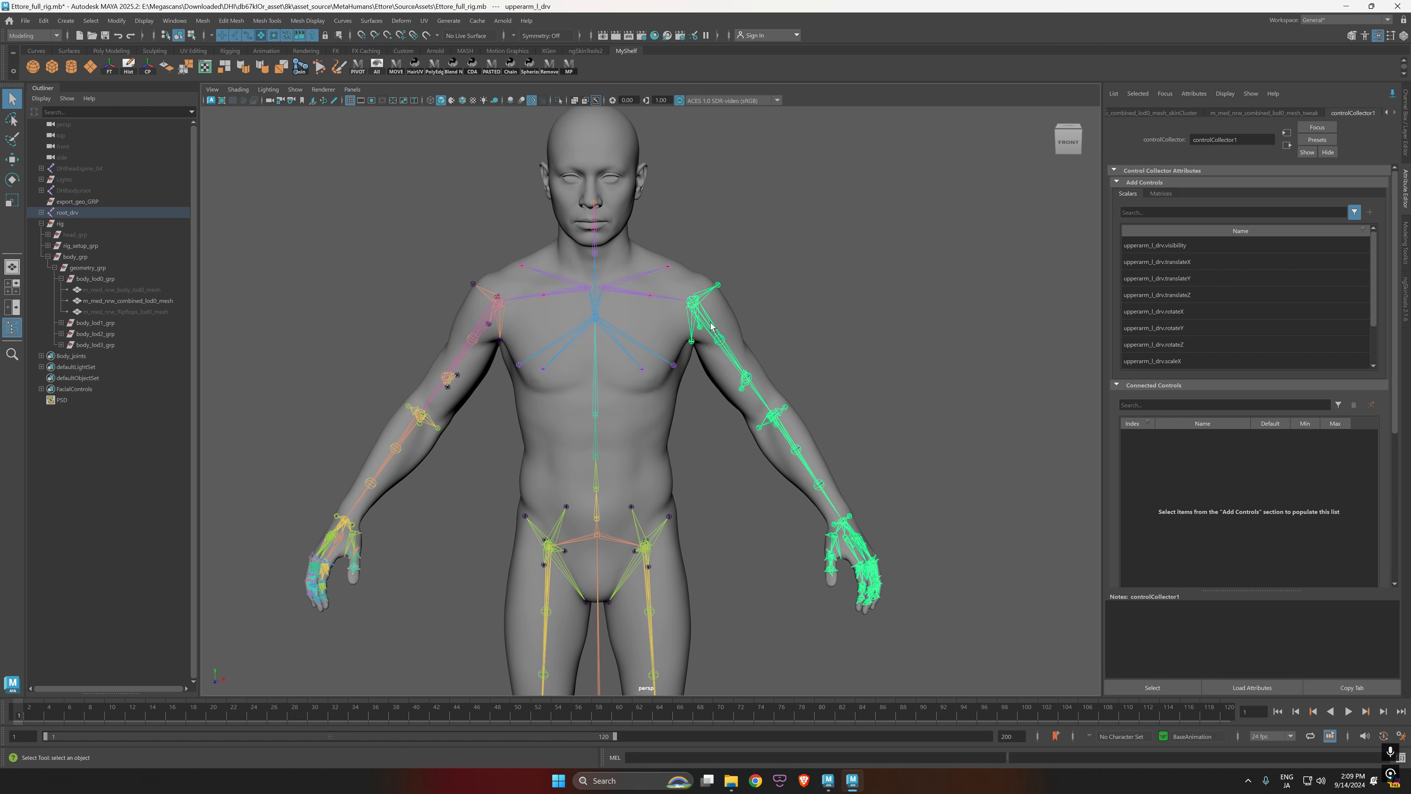
pyautogui.click(625, 294)
pyautogui.click(846, 426)
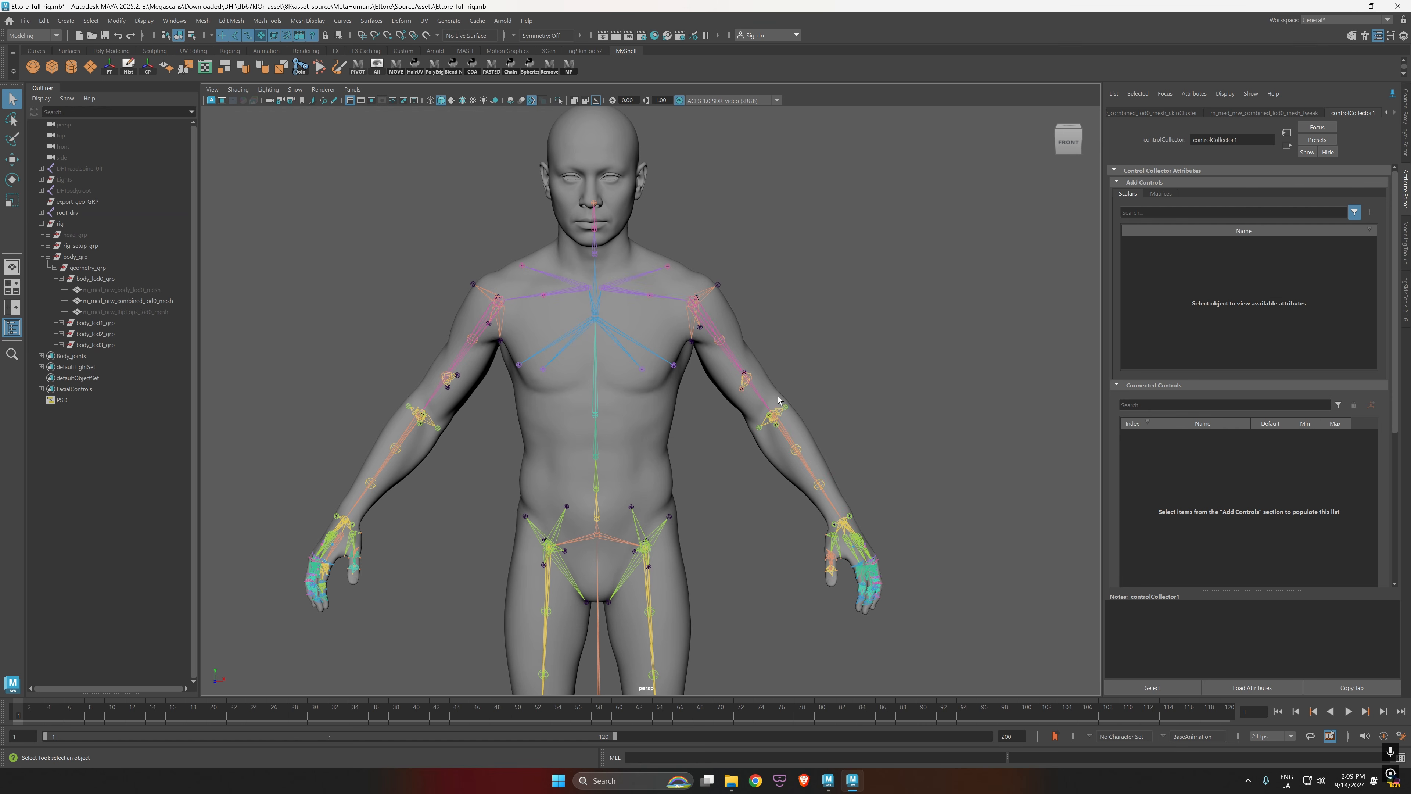
pyautogui.click(729, 358)
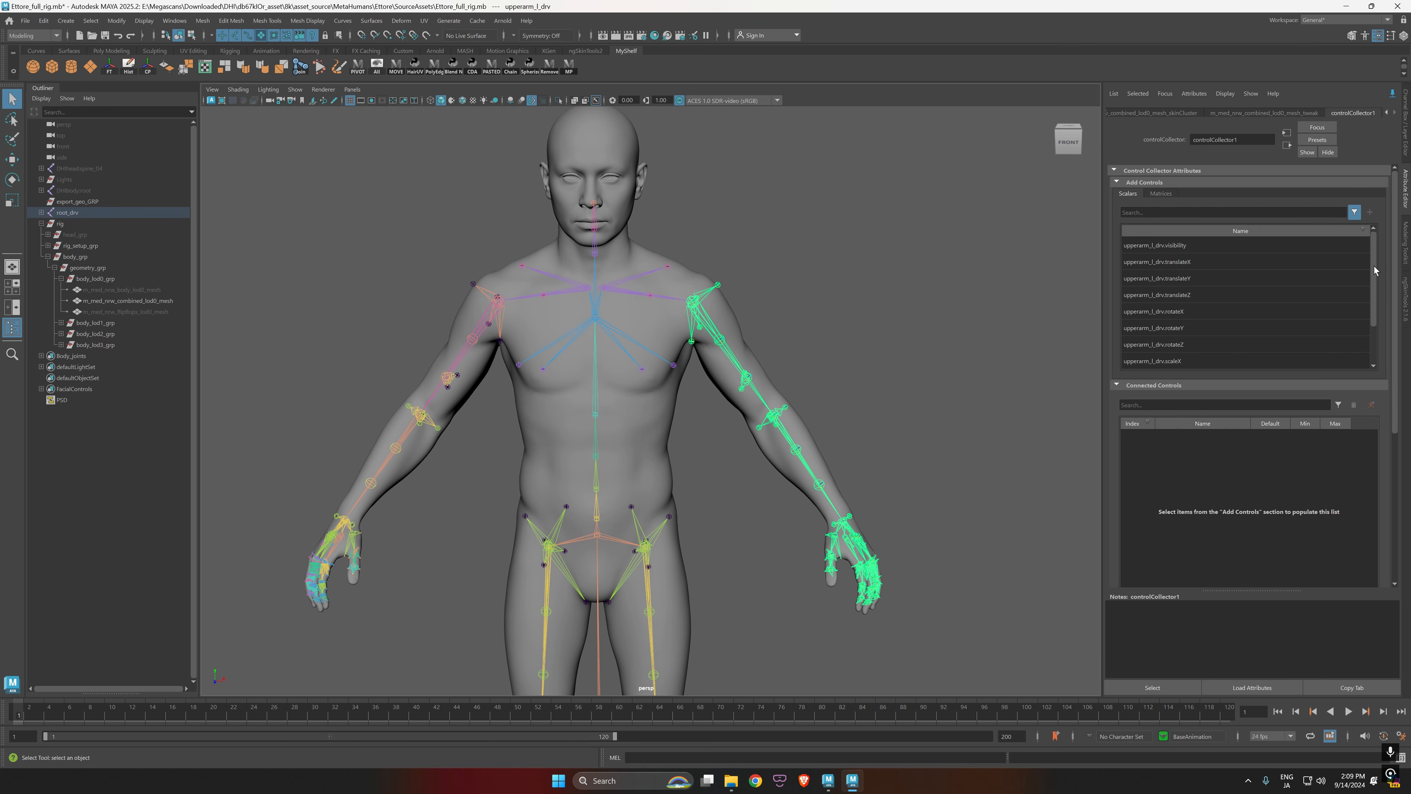
pyautogui.moveTo(1375, 268); pyautogui.dragTo(1382, 230)
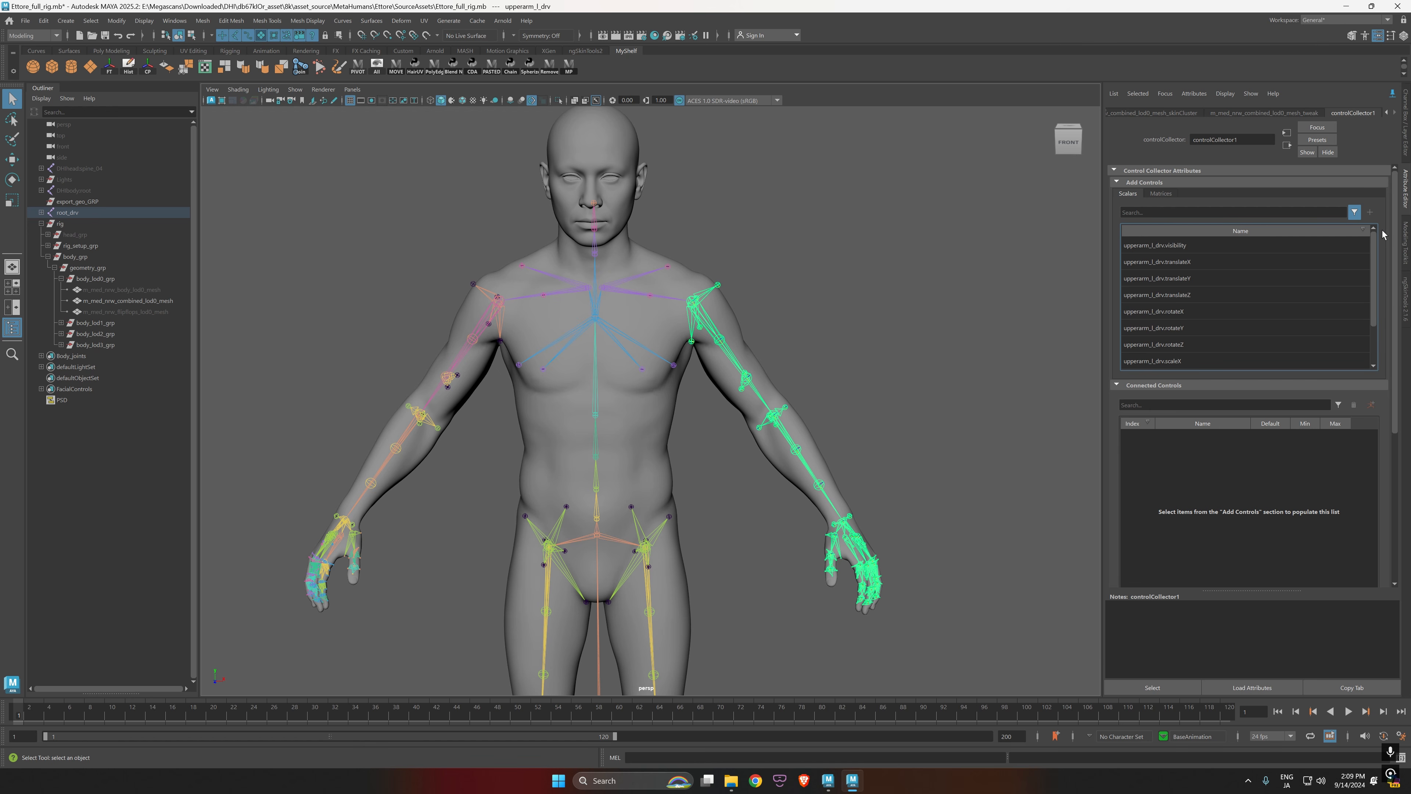
pyautogui.scroll(-3, 1162, 278)
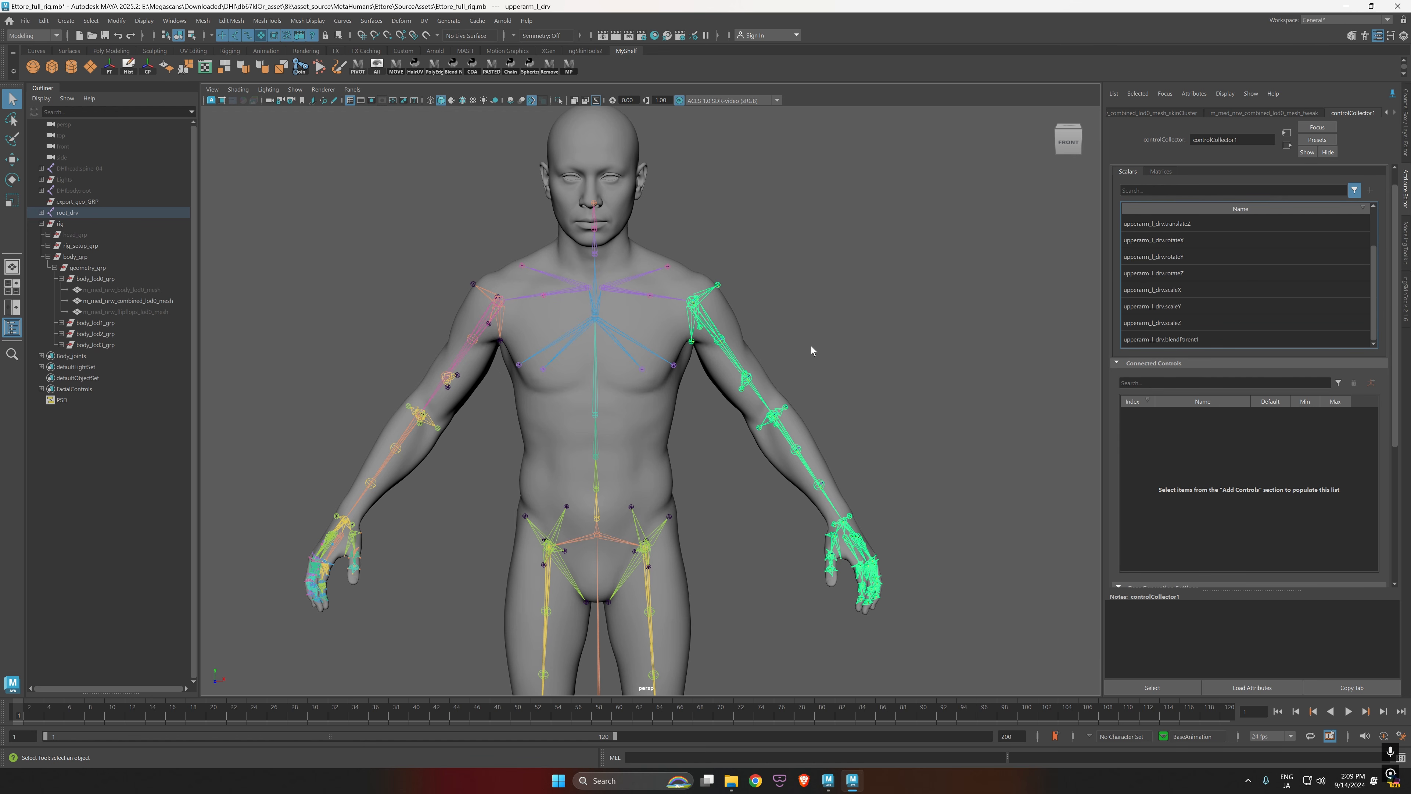
pyautogui.scroll(2, 1134, 202)
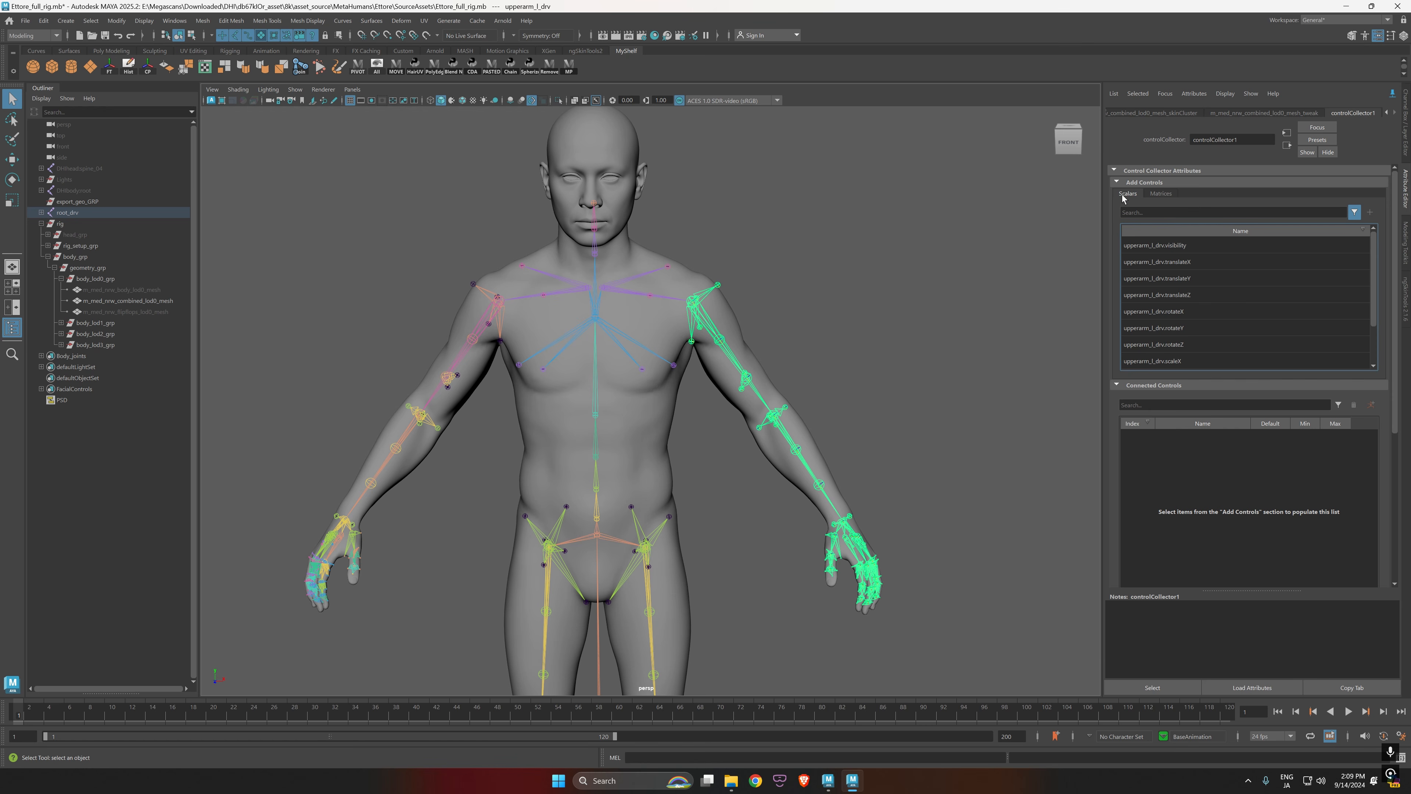
pyautogui.click(1161, 194)
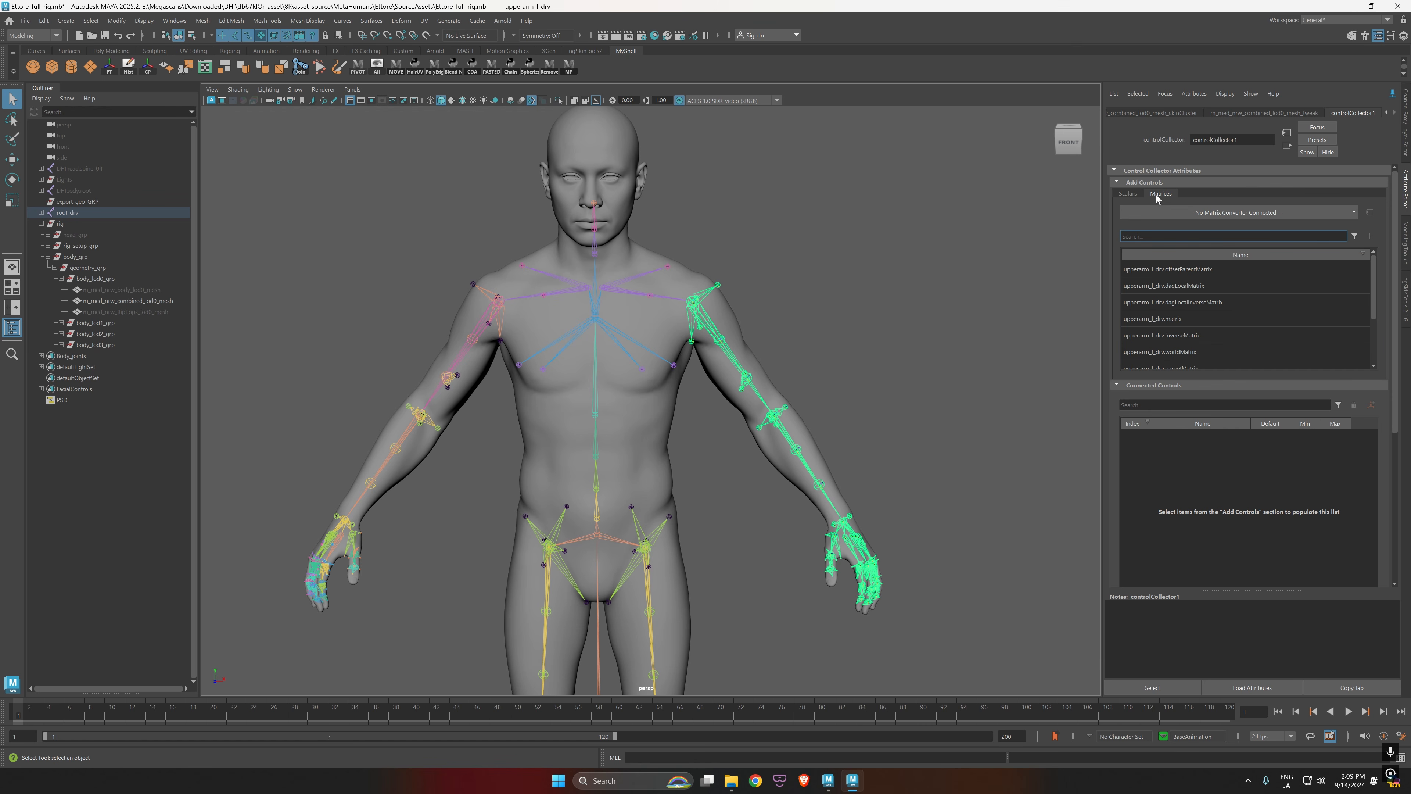
pyautogui.click(1128, 194)
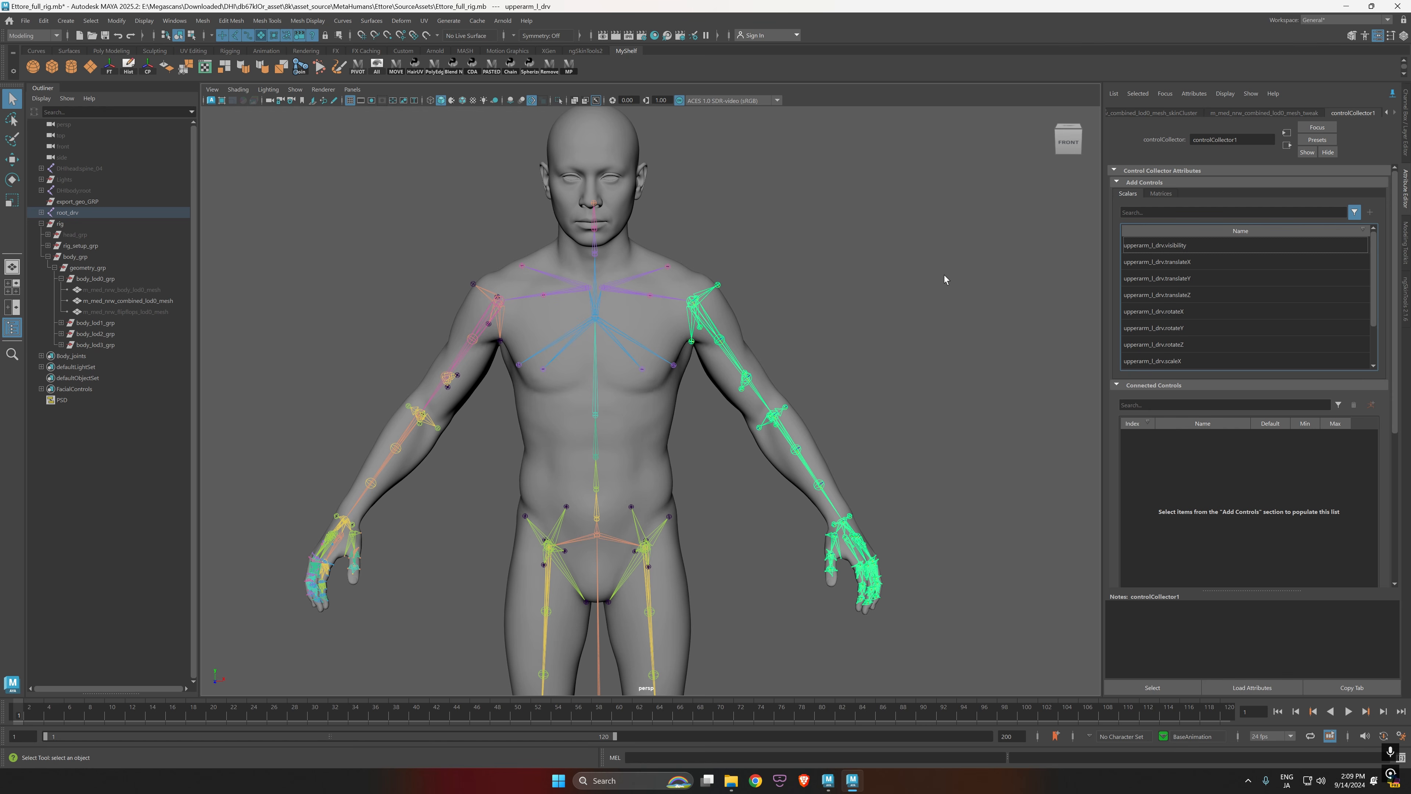
pyautogui.click(1161, 194)
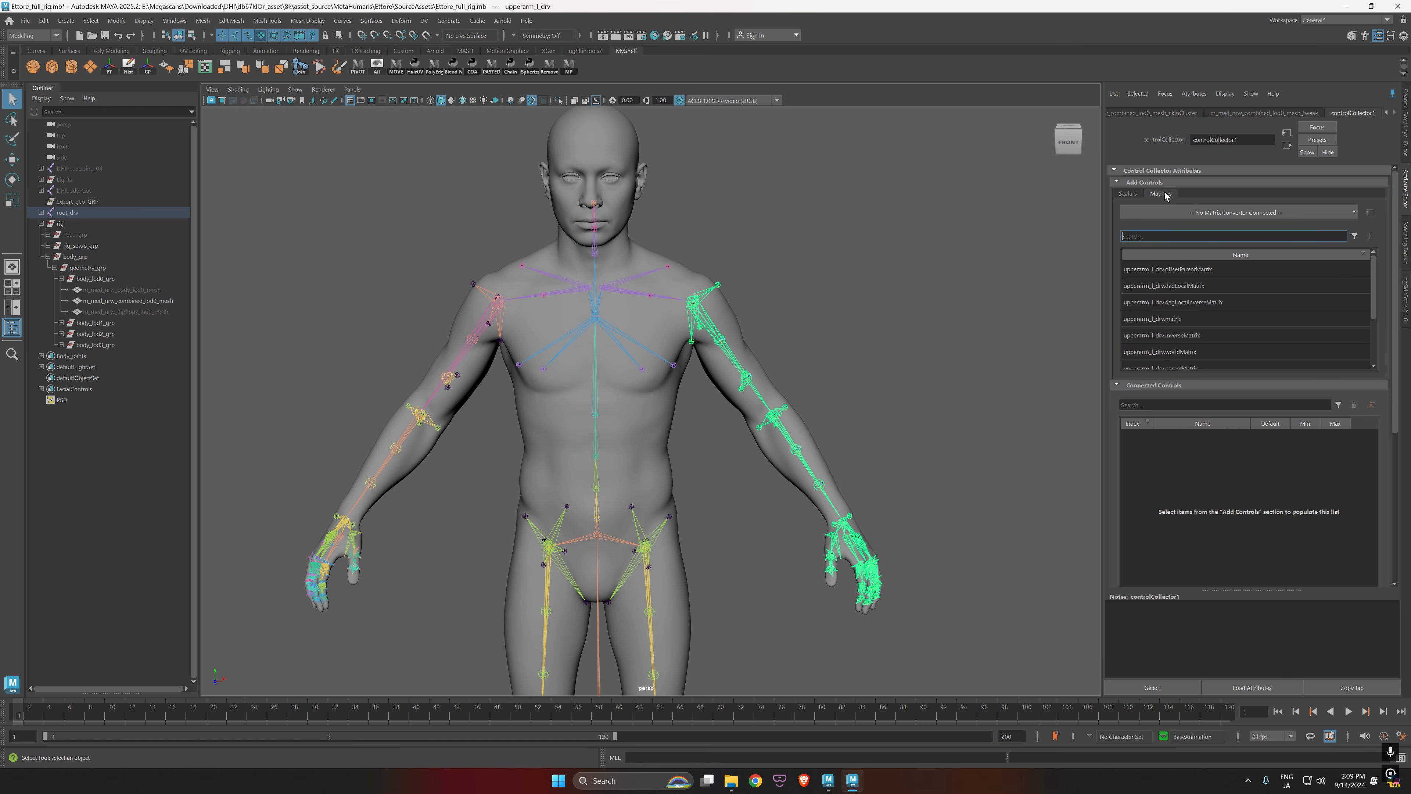
pyautogui.click(1127, 194)
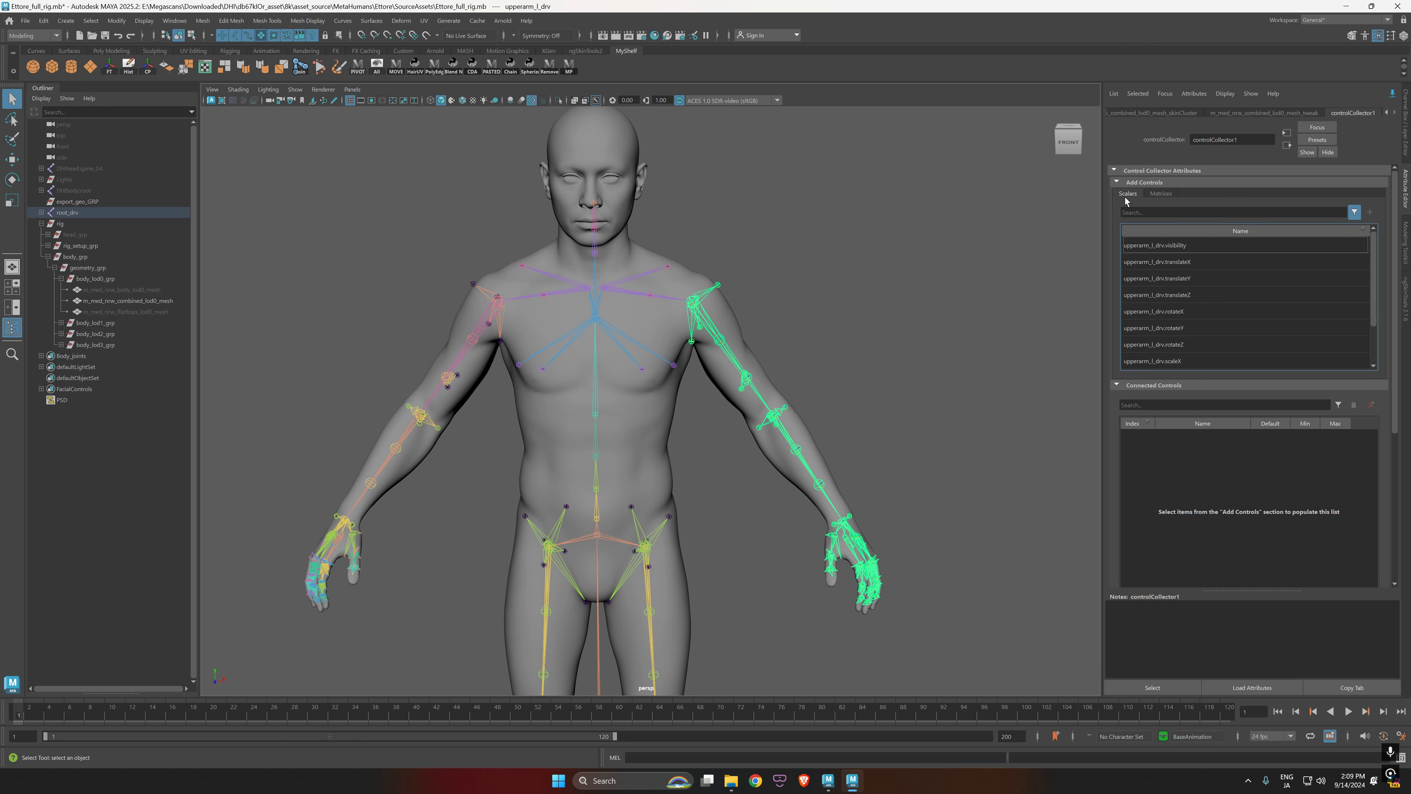
# Step: Select clavicle_l_drv and add its rotateX, rotateY and rotateZ scalars to controlCollector1's connected controls
pyautogui.keyDown('alt'); pyautogui.moveTo(787, 354); pyautogui.dragTo(819, 392); pyautogui.keyUp('alt')
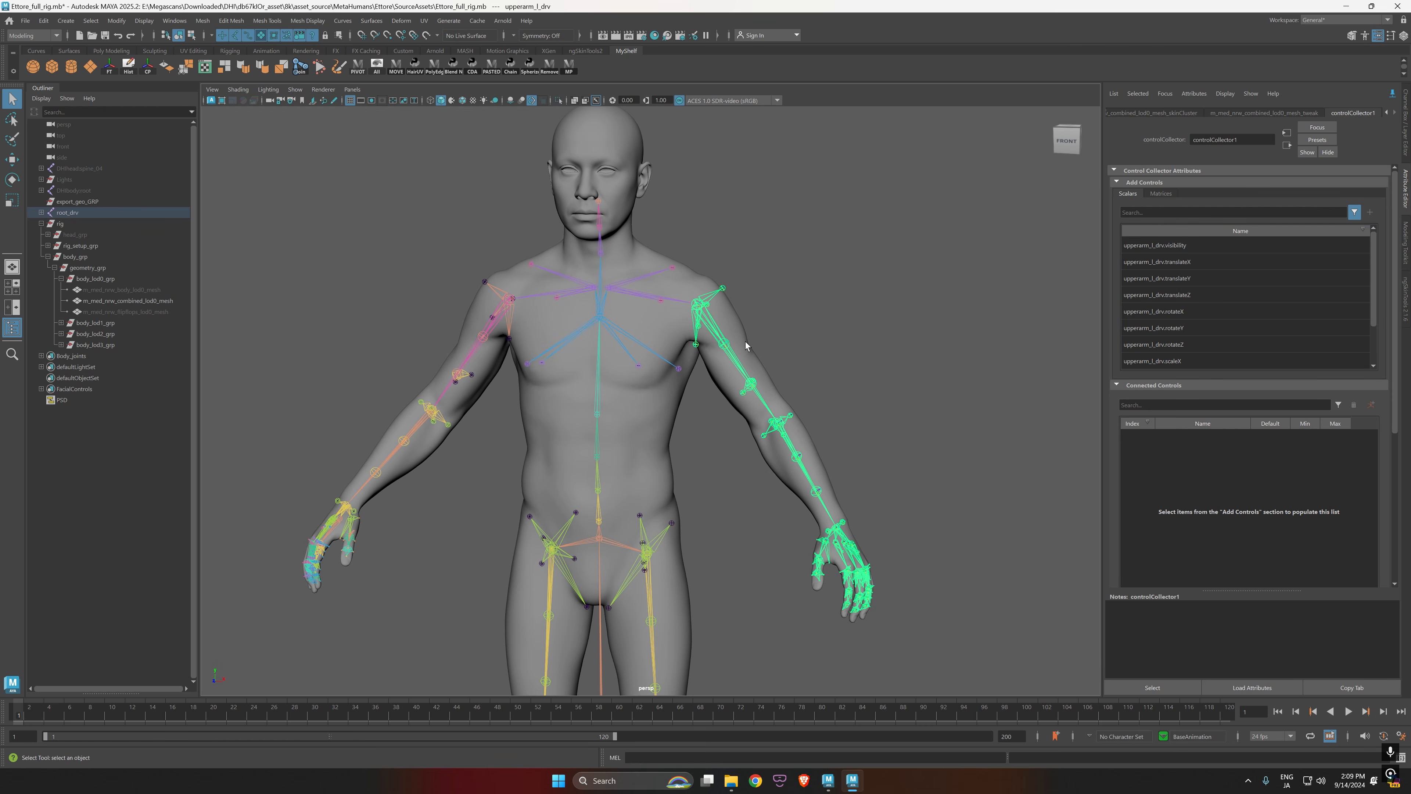
pyautogui.keyDown('alt'); pyautogui.moveTo(746, 345); pyautogui.dragTo(601, 353); pyautogui.keyUp('alt')
pyautogui.keyDown('alt'); pyautogui.moveTo(890, 416); pyautogui.dragTo(826, 382); pyautogui.keyUp('alt')
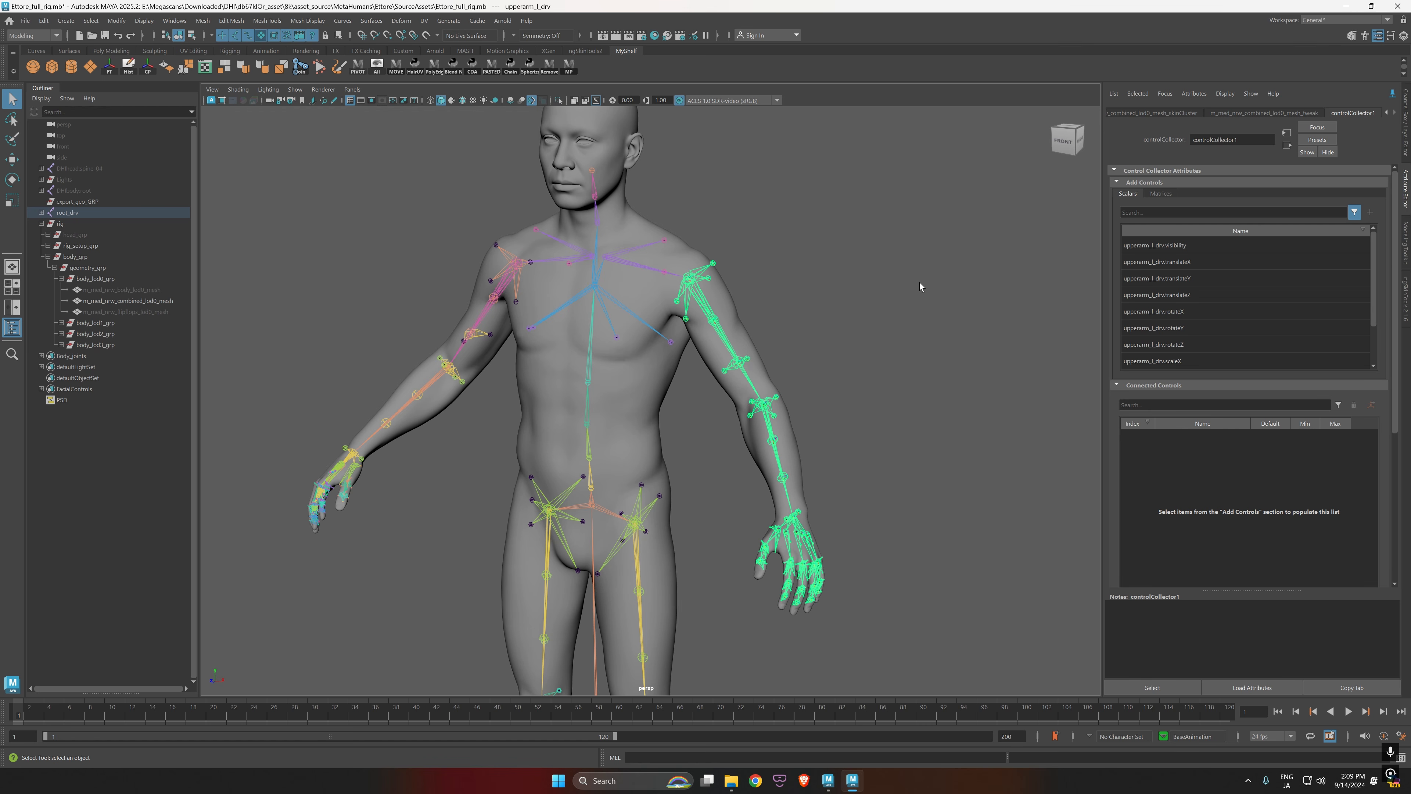
pyautogui.keyDown('alt'); pyautogui.moveTo(759, 318); pyautogui.dragTo(832, 319); pyautogui.keyUp('alt')
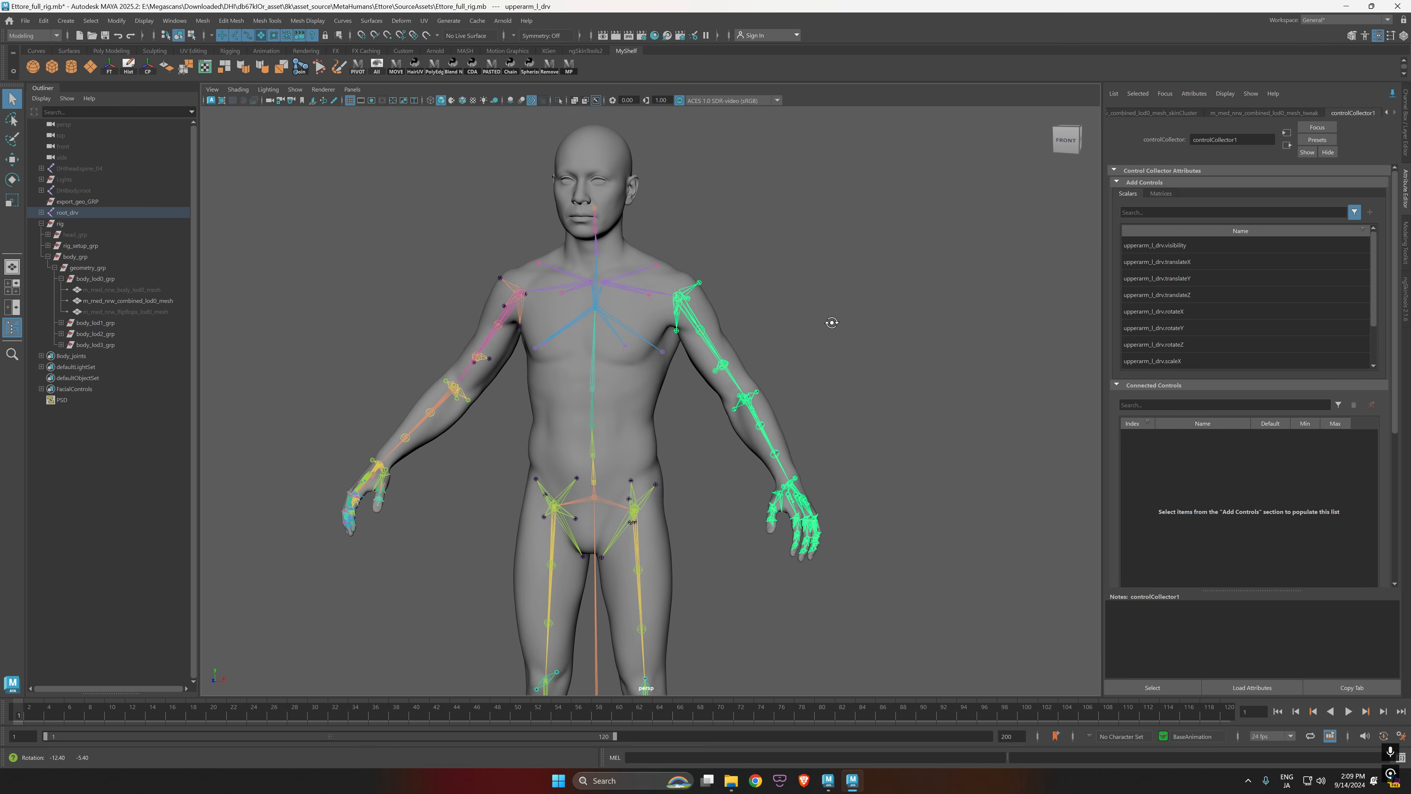
pyautogui.keyDown('alt'); pyautogui.moveTo(717, 380); pyautogui.dragTo(802, 461, button='right'); pyautogui.keyUp('alt')
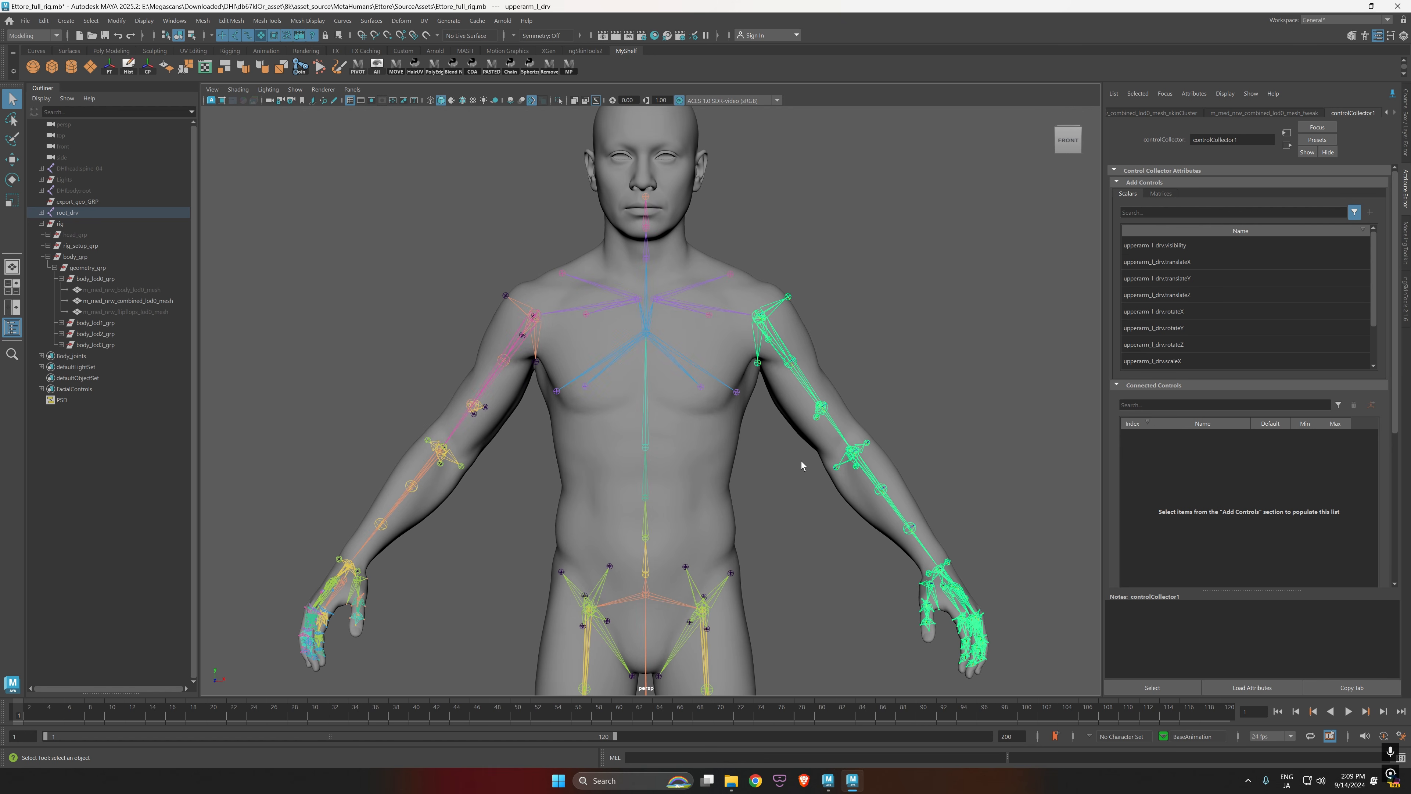
pyautogui.click(677, 307)
pyautogui.keyDown('alt'); pyautogui.moveTo(679, 310); pyautogui.dragTo(741, 457); pyautogui.keyUp('alt')
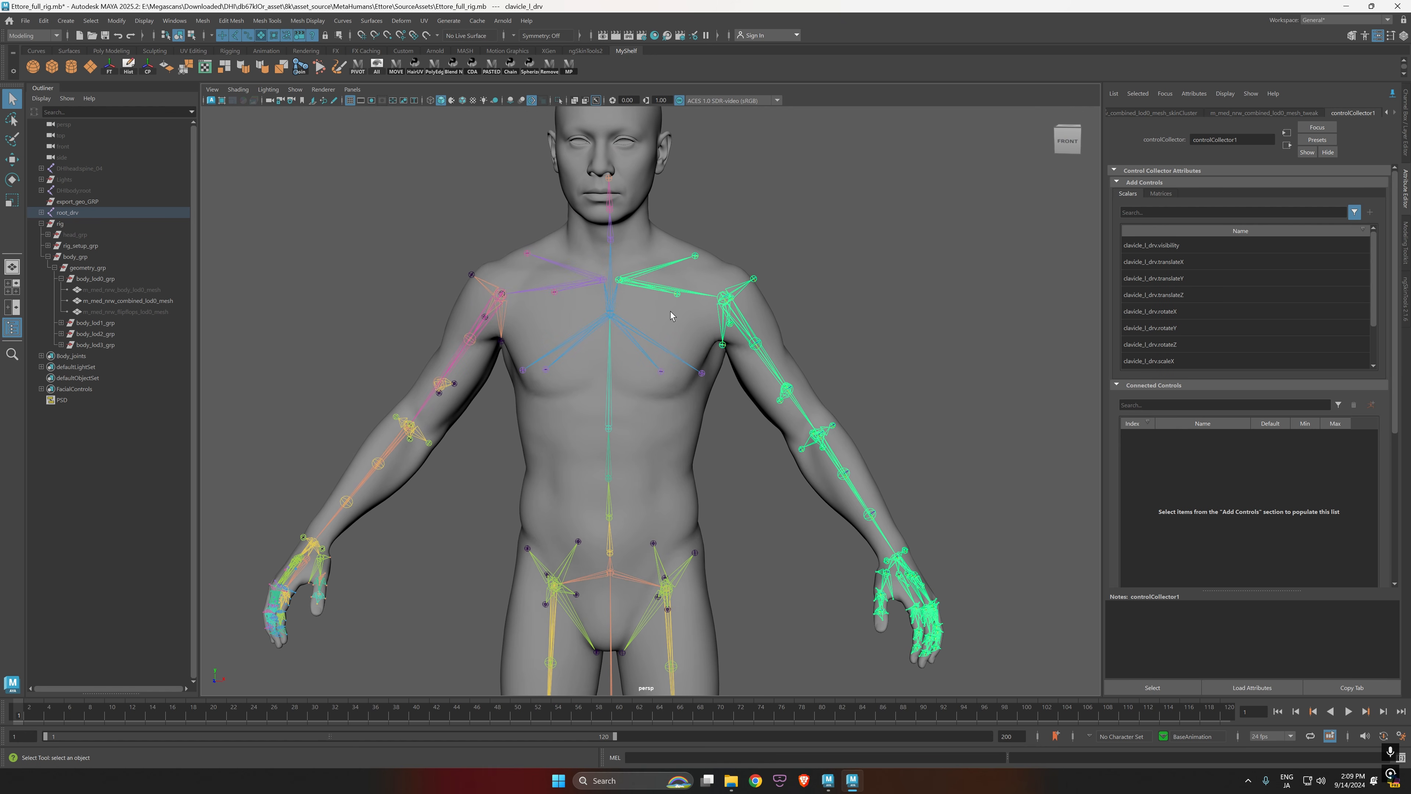
pyautogui.press('e')
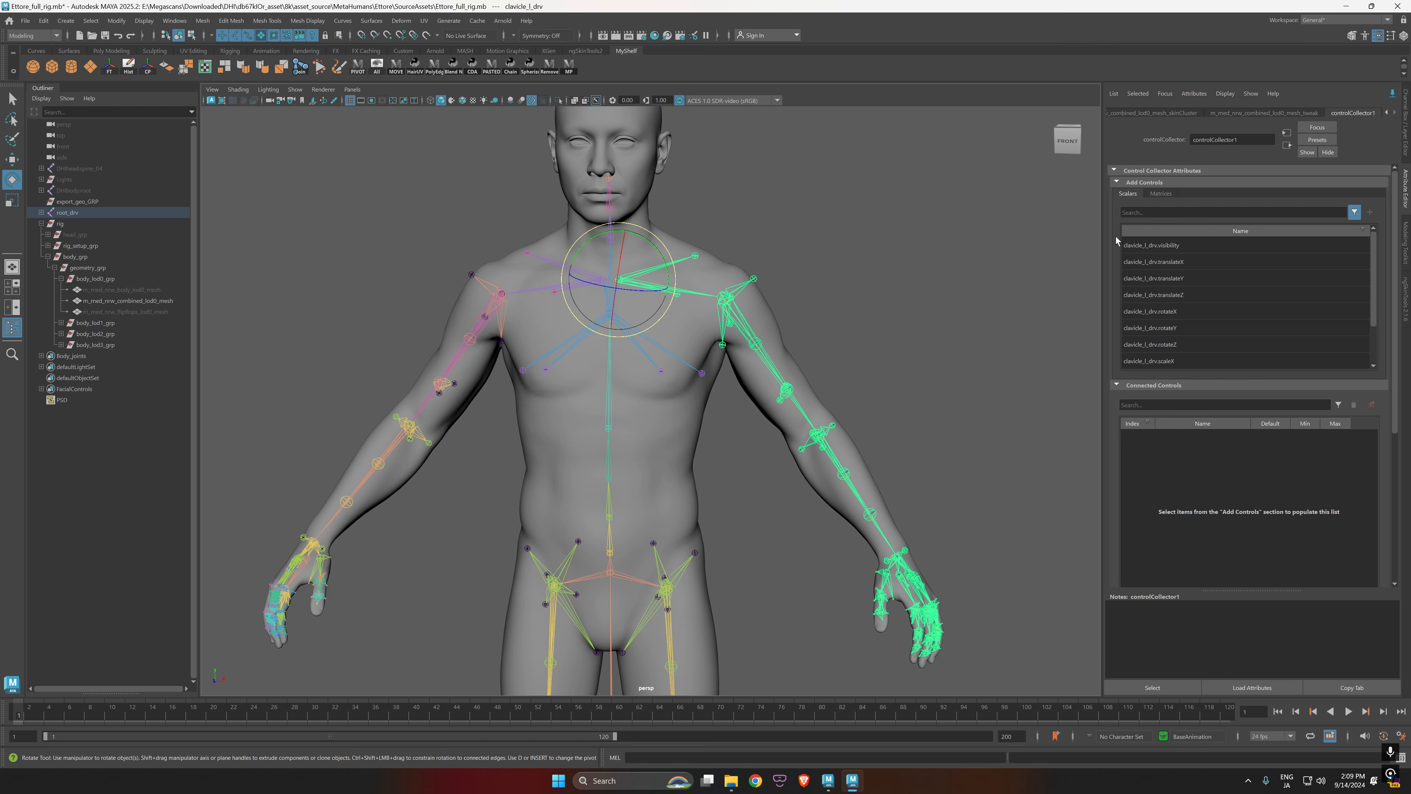
pyautogui.click(1182, 313)
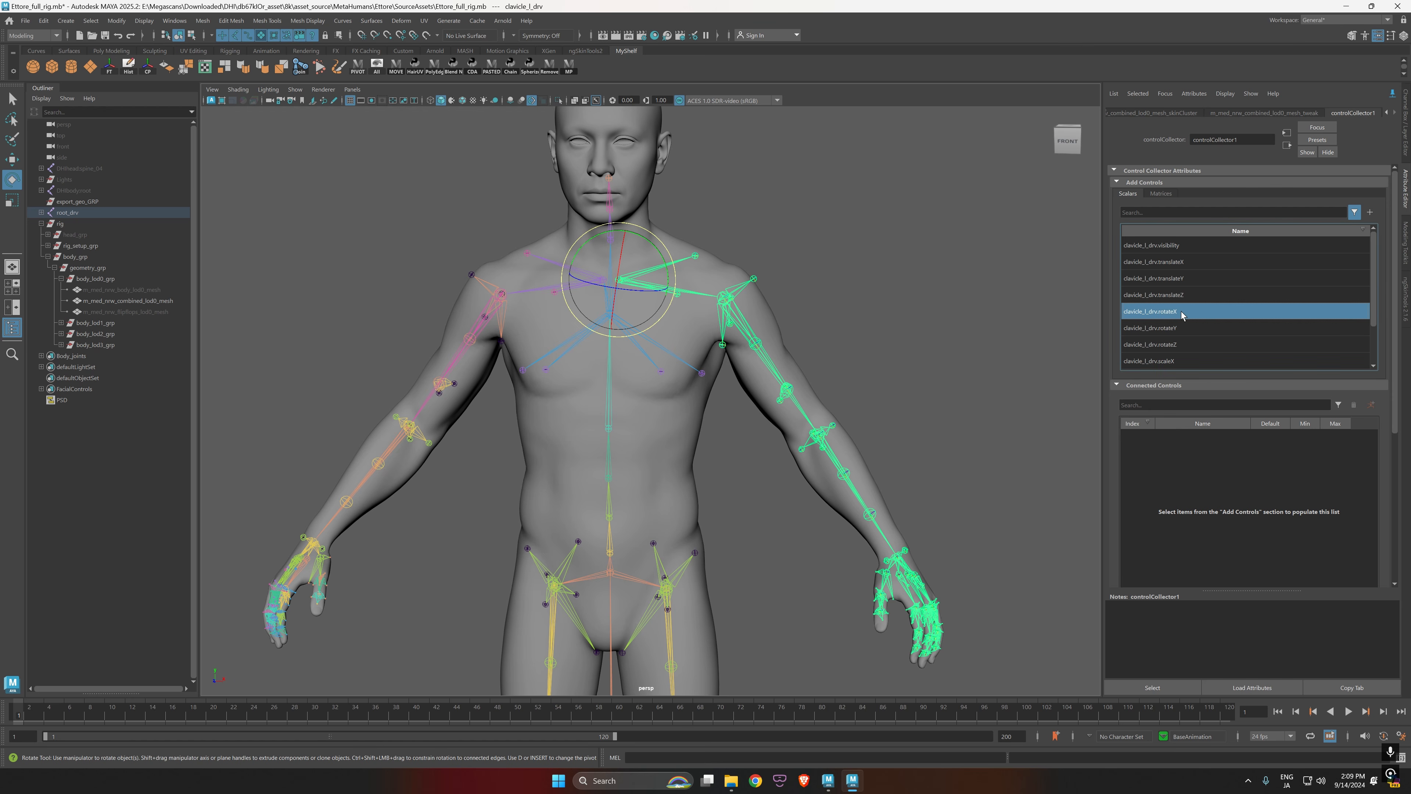
pyautogui.click(1188, 330)
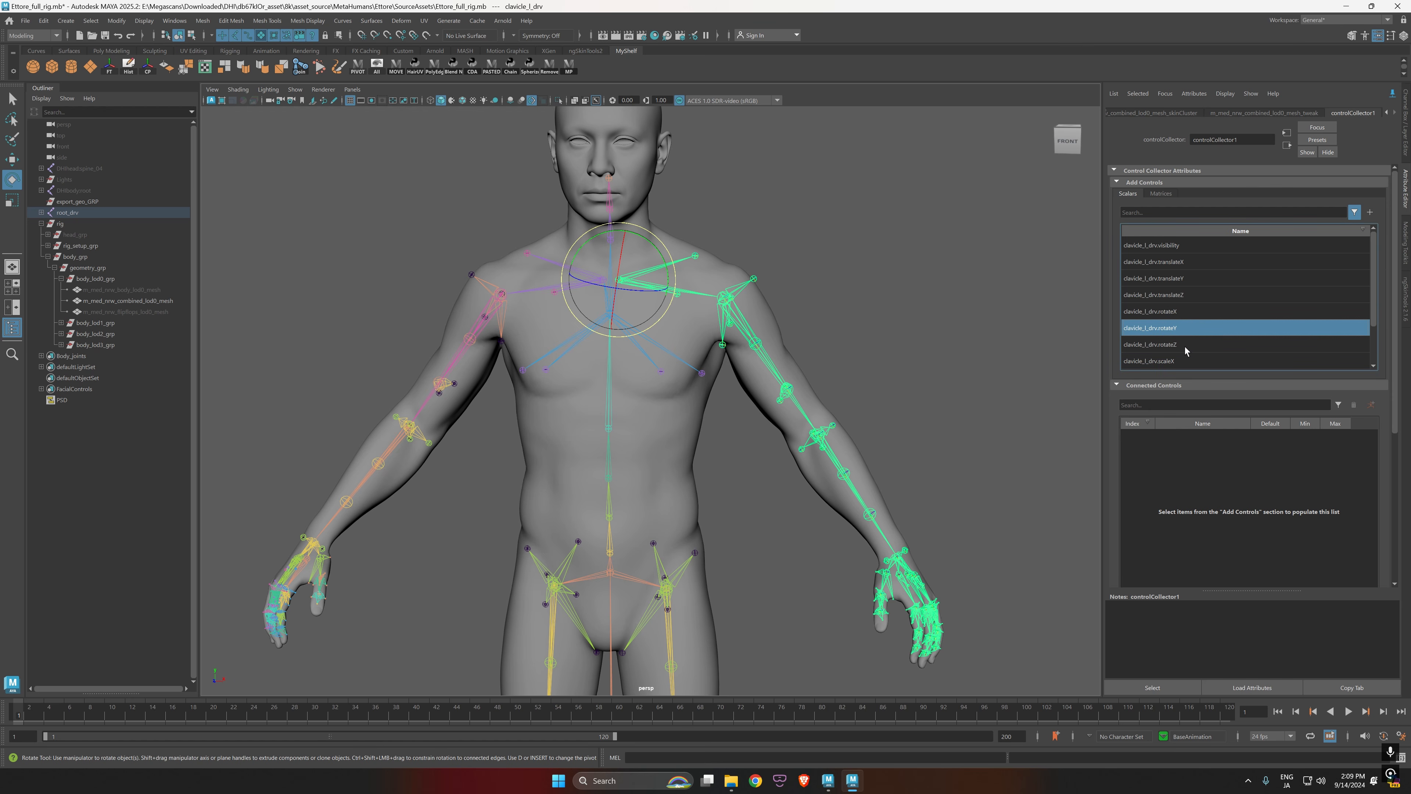
pyautogui.click(1185, 346)
pyautogui.keyDown('shift'); pyautogui.click(1194, 316); pyautogui.keyUp('shift')
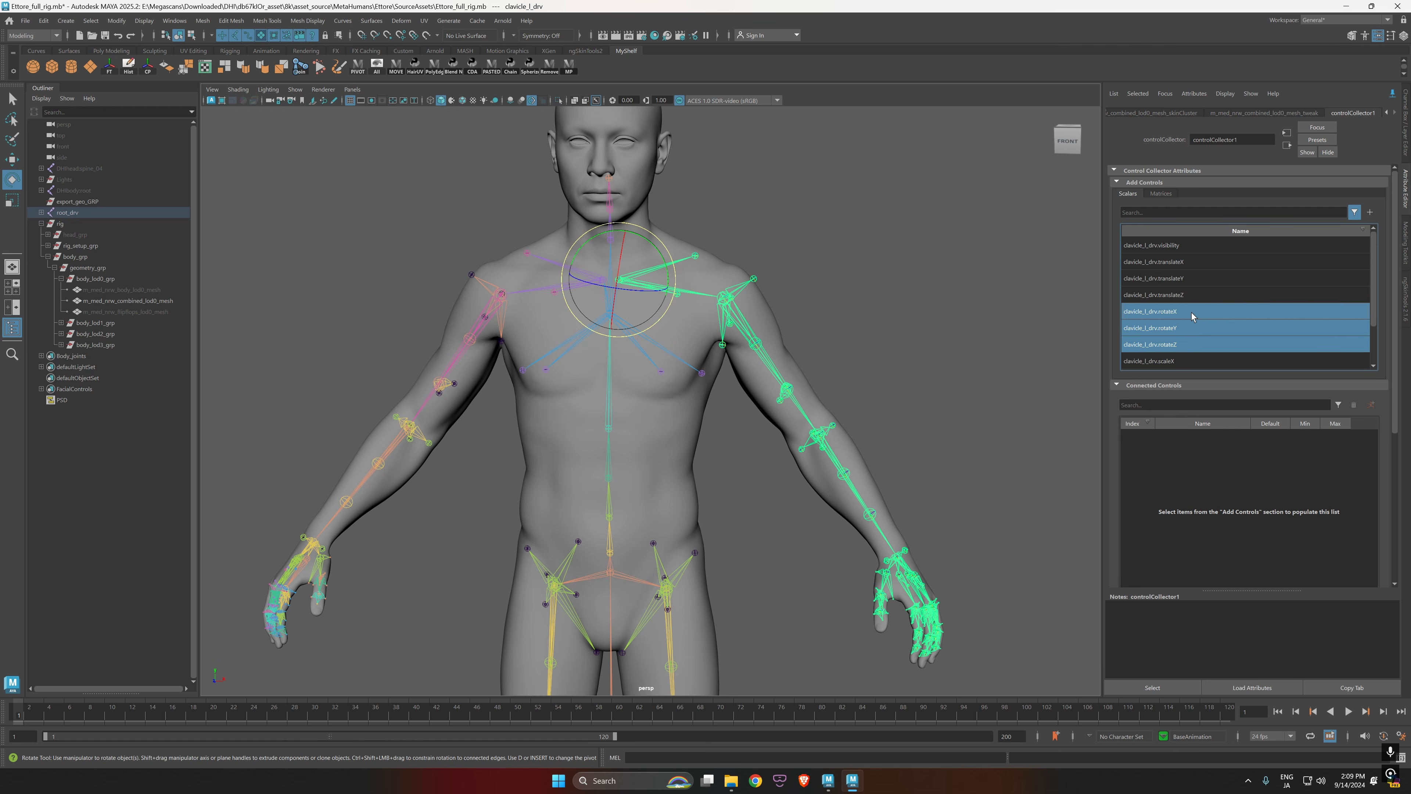
pyautogui.scroll(-1, 1322, 282)
pyautogui.click(1371, 213)
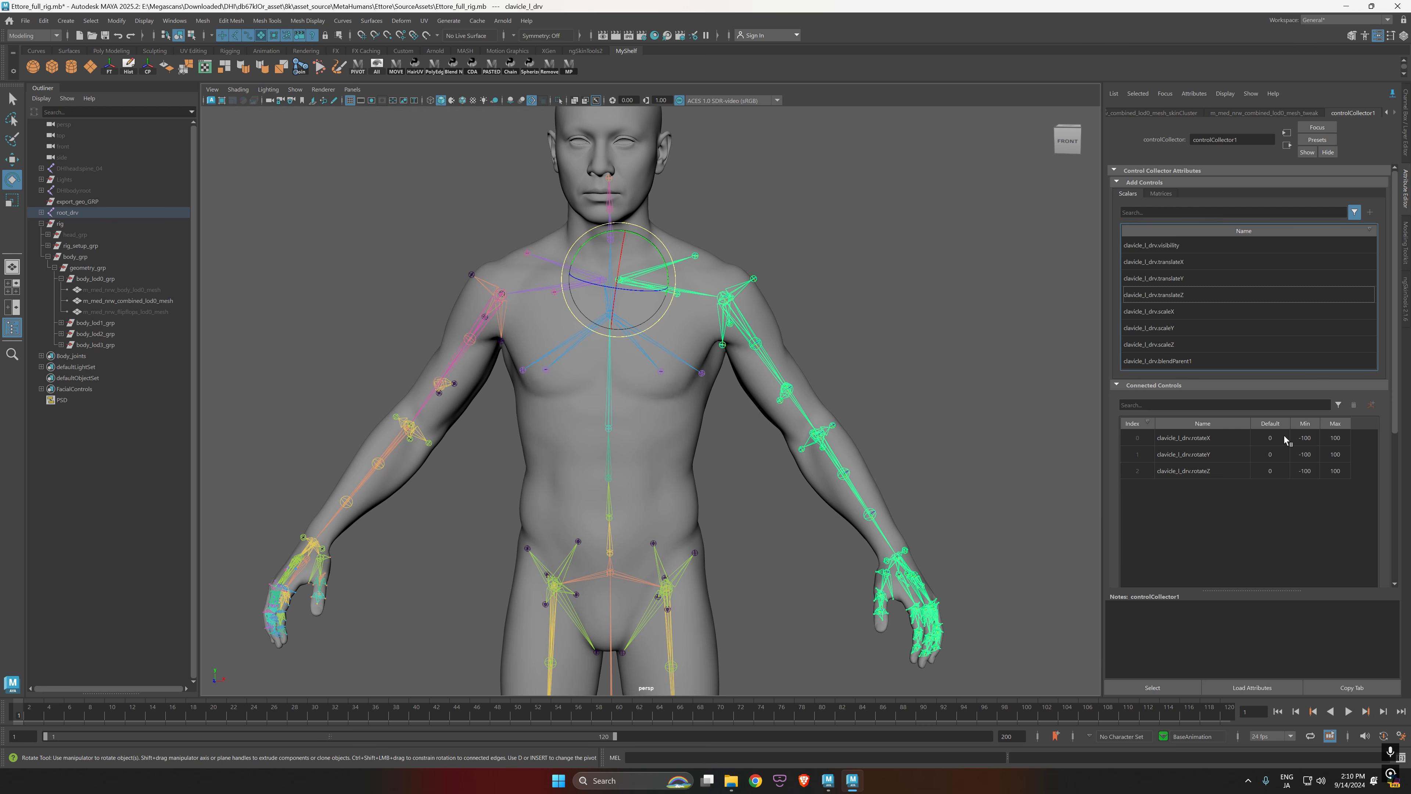
# Step: Try rotating clavicle_l_drv about its Y axis to raise the left shoulder, and then lower it to about -10°
pyautogui.keyDown('alt'); pyautogui.moveTo(672, 323); pyautogui.dragTo(637, 345, button='middle'); pyautogui.keyUp('alt')
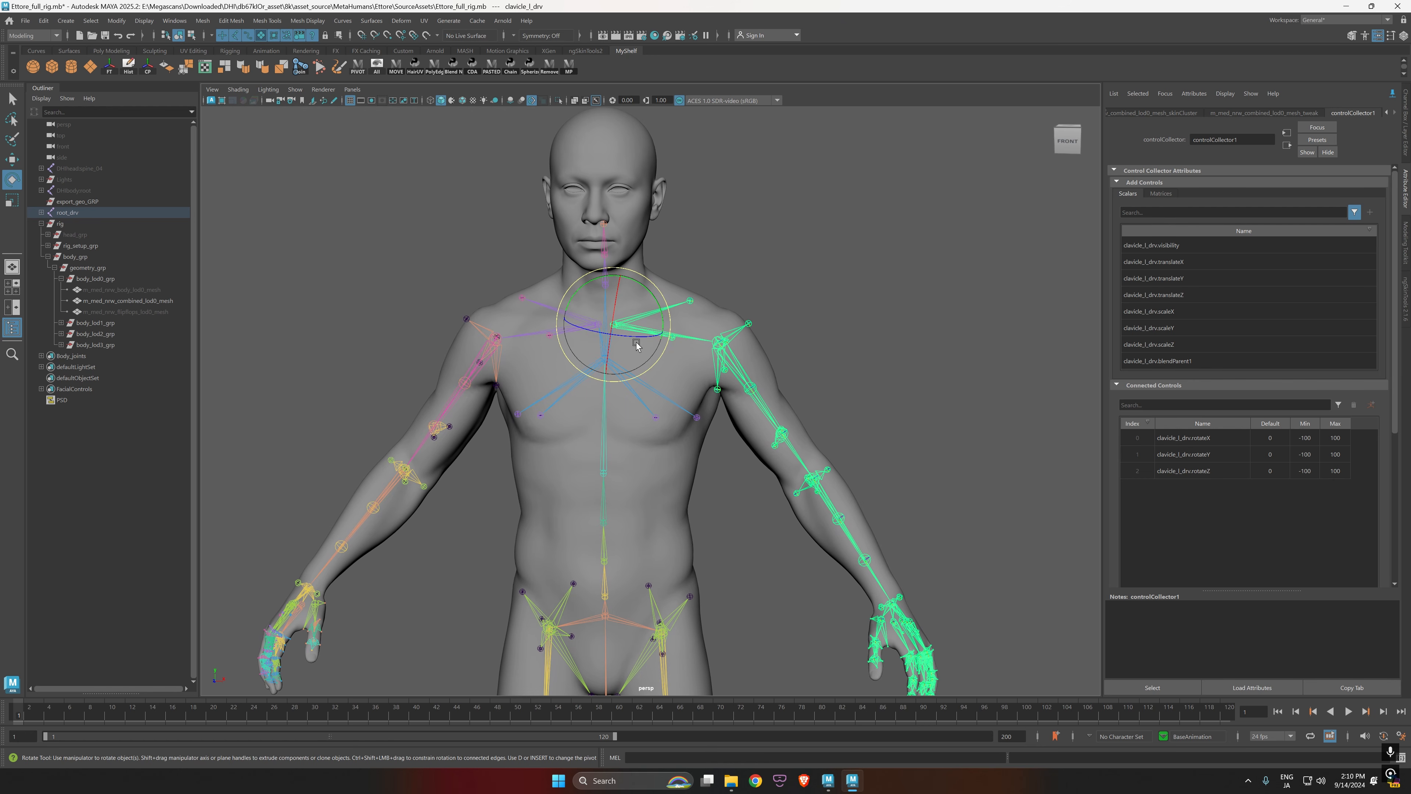
pyautogui.moveTo(661, 313); pyautogui.dragTo(681, 383)
pyautogui.hotkey('ctrl', 'z')
pyautogui.keyDown('alt'); pyautogui.moveTo(717, 509); pyautogui.dragTo(687, 459, button='middle'); pyautogui.keyUp('alt')
pyautogui.keyDown('alt'); pyautogui.moveTo(688, 459); pyautogui.dragTo(714, 415); pyautogui.keyUp('alt')
pyautogui.moveTo(642, 290); pyautogui.dragTo(635, 272)
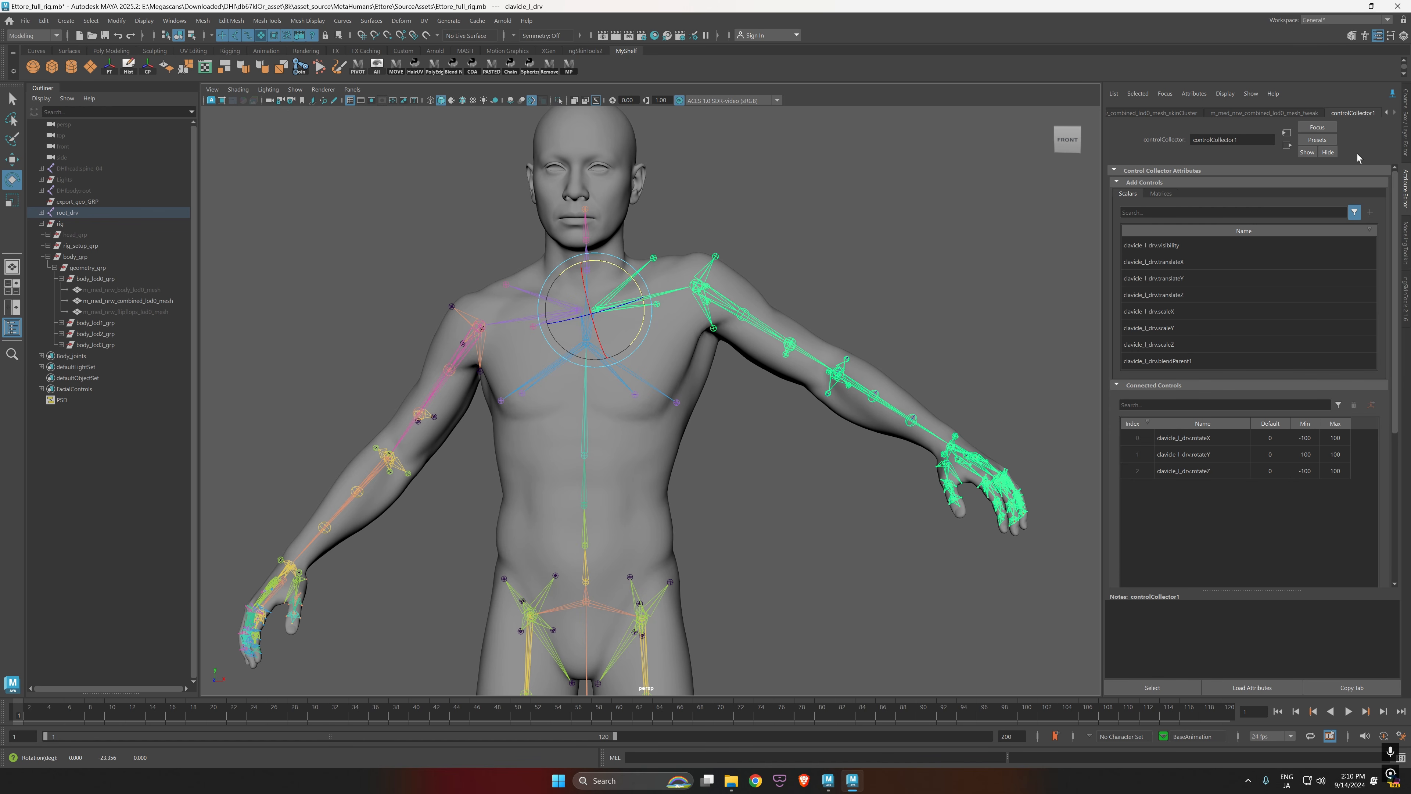
pyautogui.click(1407, 115)
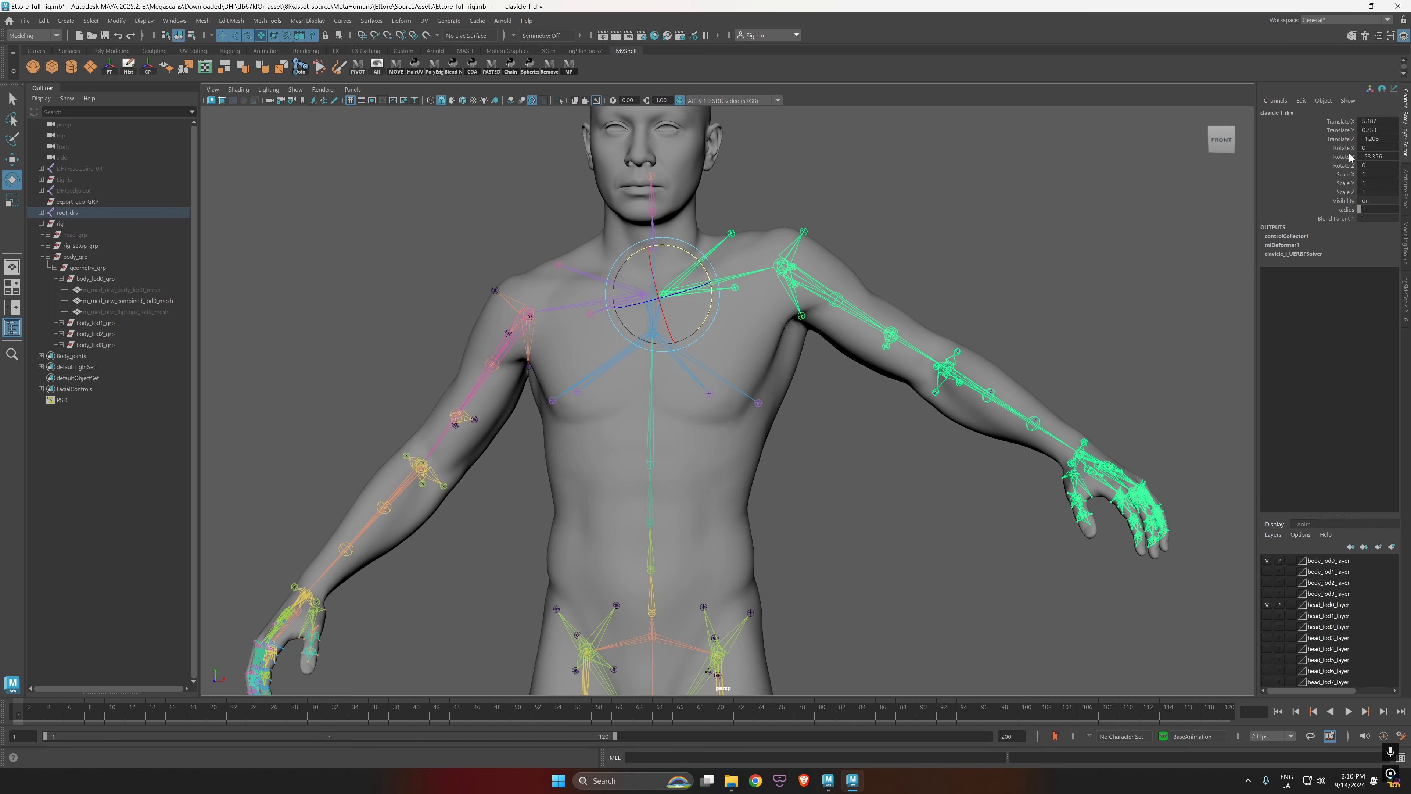
pyautogui.moveTo(702, 272)
pyautogui.mouseDown()
pyautogui.moveTo(691, 255)
pyautogui.moveTo(708, 293)
pyautogui.moveTo(705, 278)
pyautogui.mouseUp()
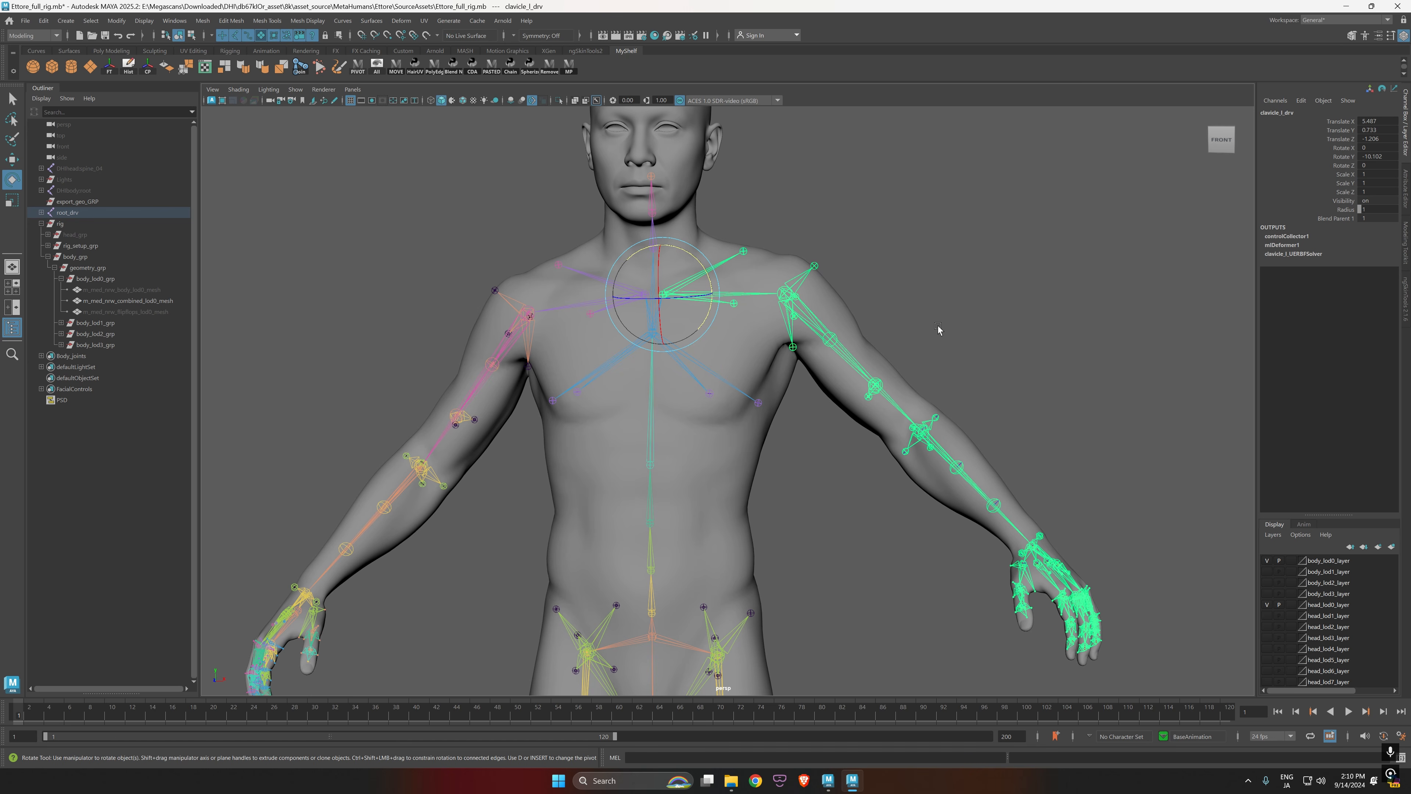
# Step: Set the connected control clavicle_l_drv.rotateY to a minimum of -40 and a maximum of 10
pyautogui.click(1407, 194)
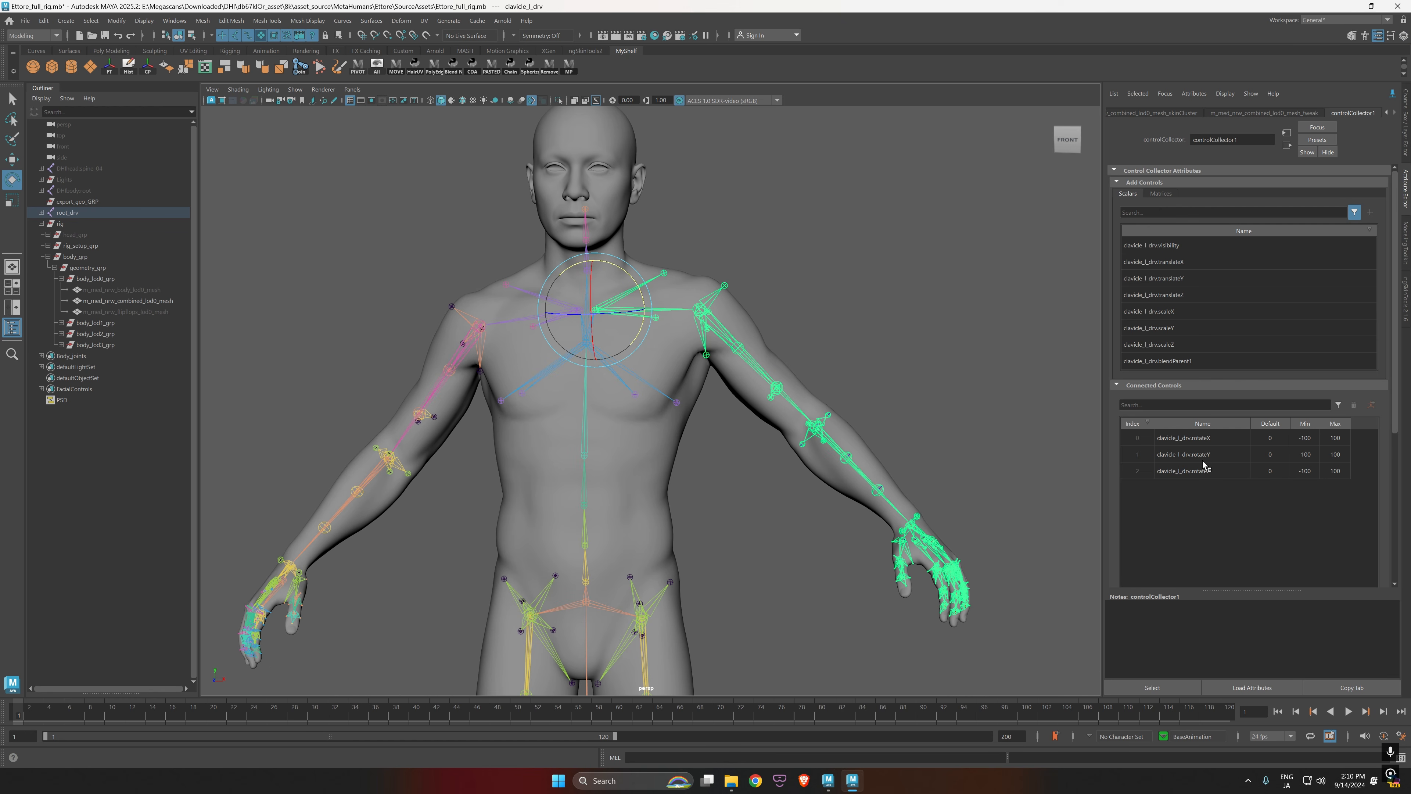
pyautogui.doubleClick(1305, 459)
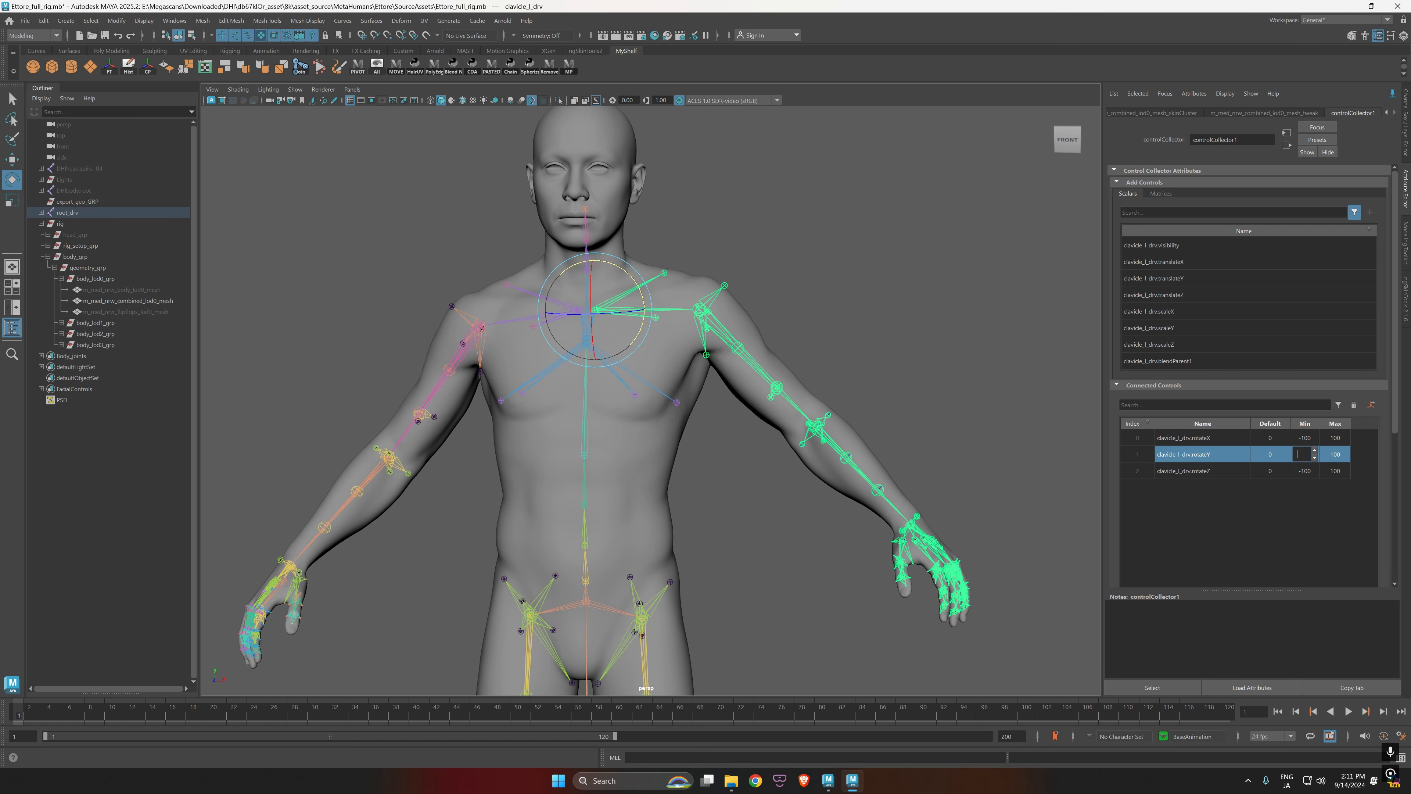
pyautogui.press('Return')
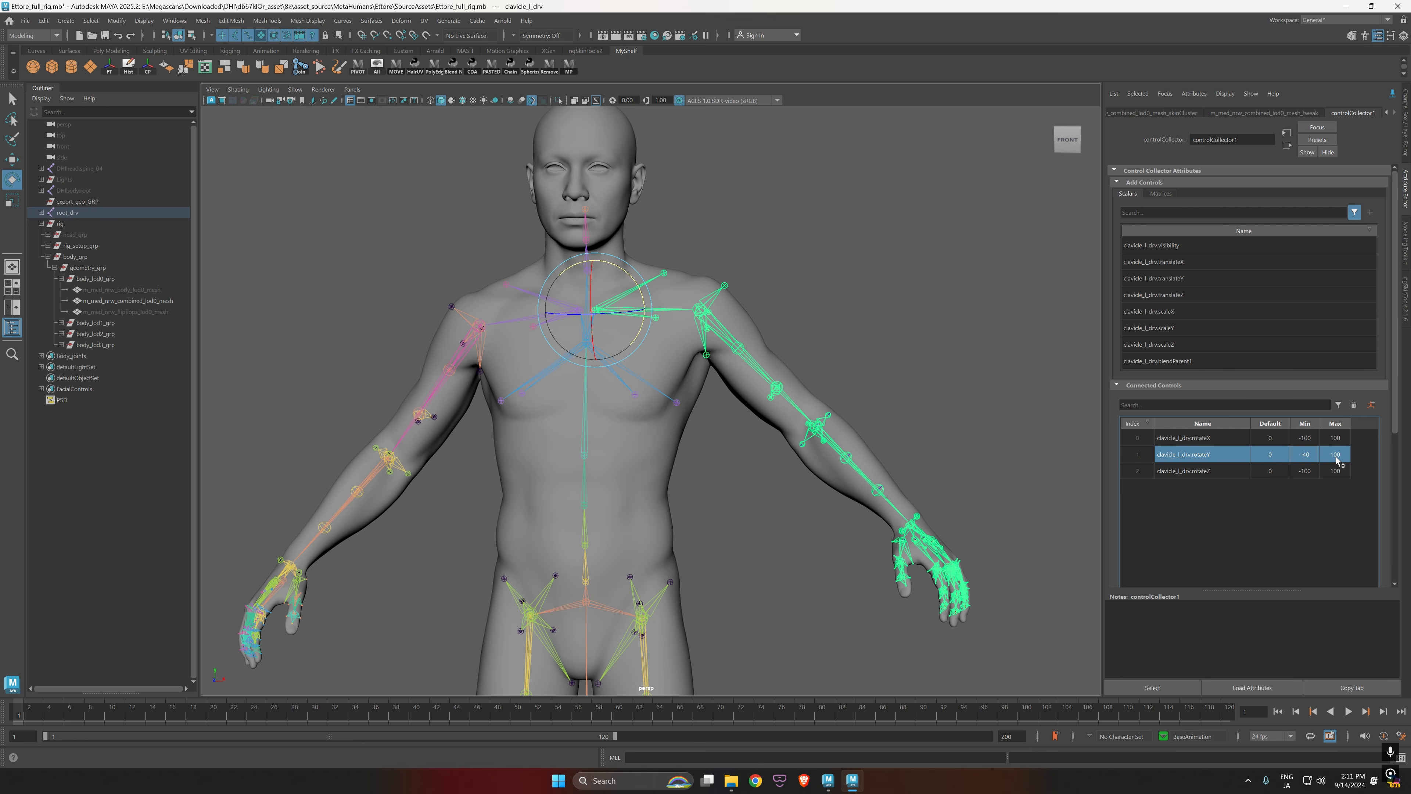
pyautogui.doubleClick(1336, 454)
pyautogui.write('5')
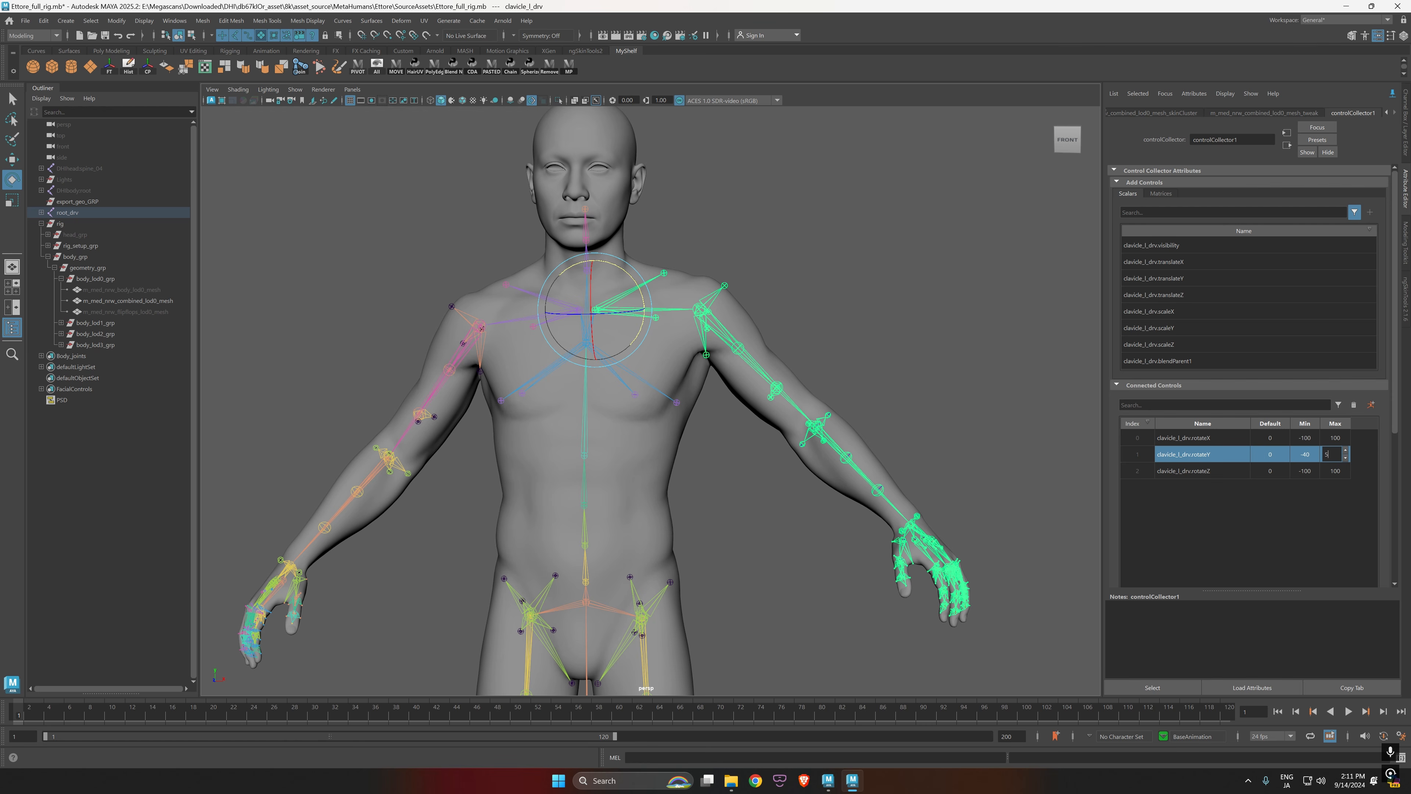
pyautogui.press('Return')
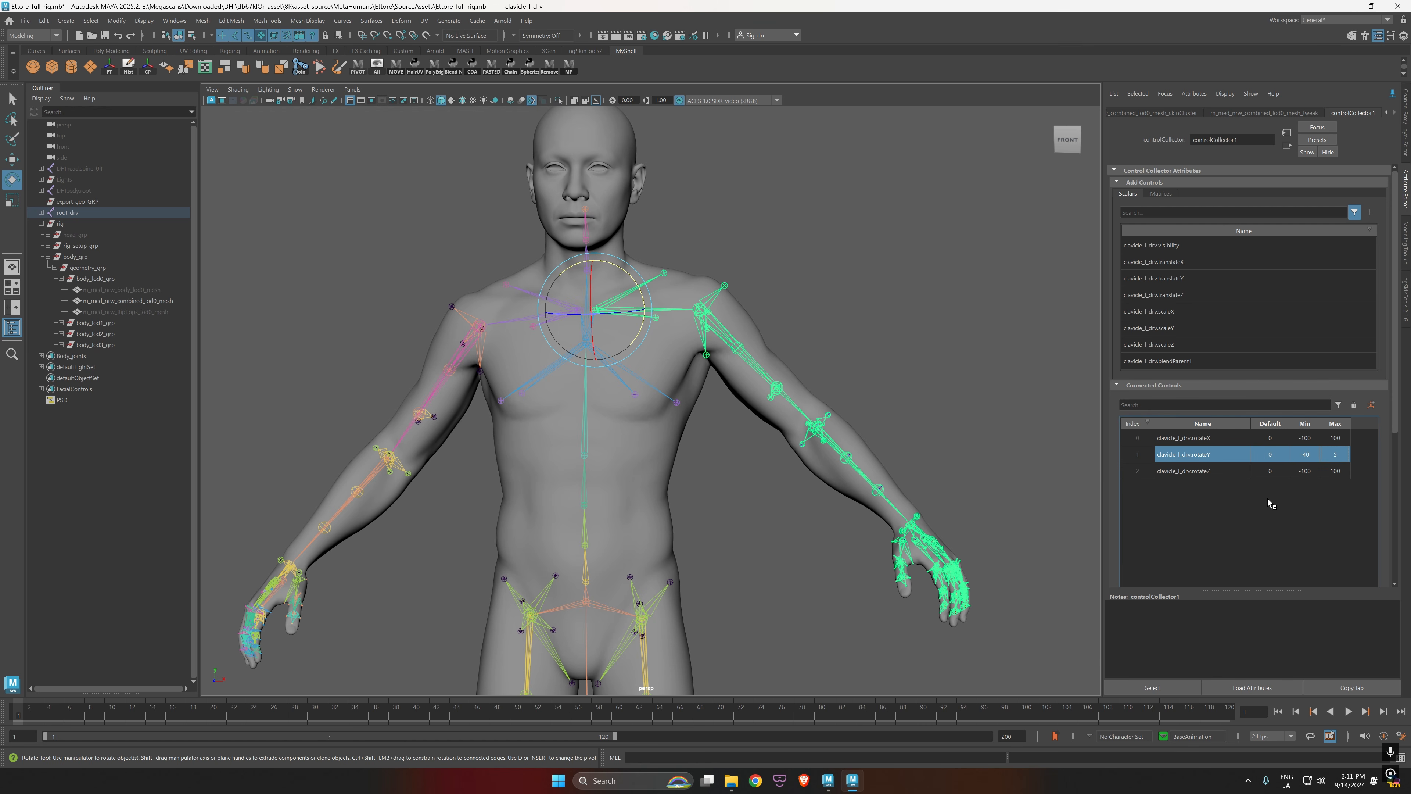
pyautogui.doubleClick(1336, 455)
pyautogui.write('10')
pyautogui.press('Return')
# Step: Try further test rotations of clavicle_l_drv and return its Rotate Y to 0
pyautogui.moveTo(644, 303); pyautogui.dragTo(987, 430)
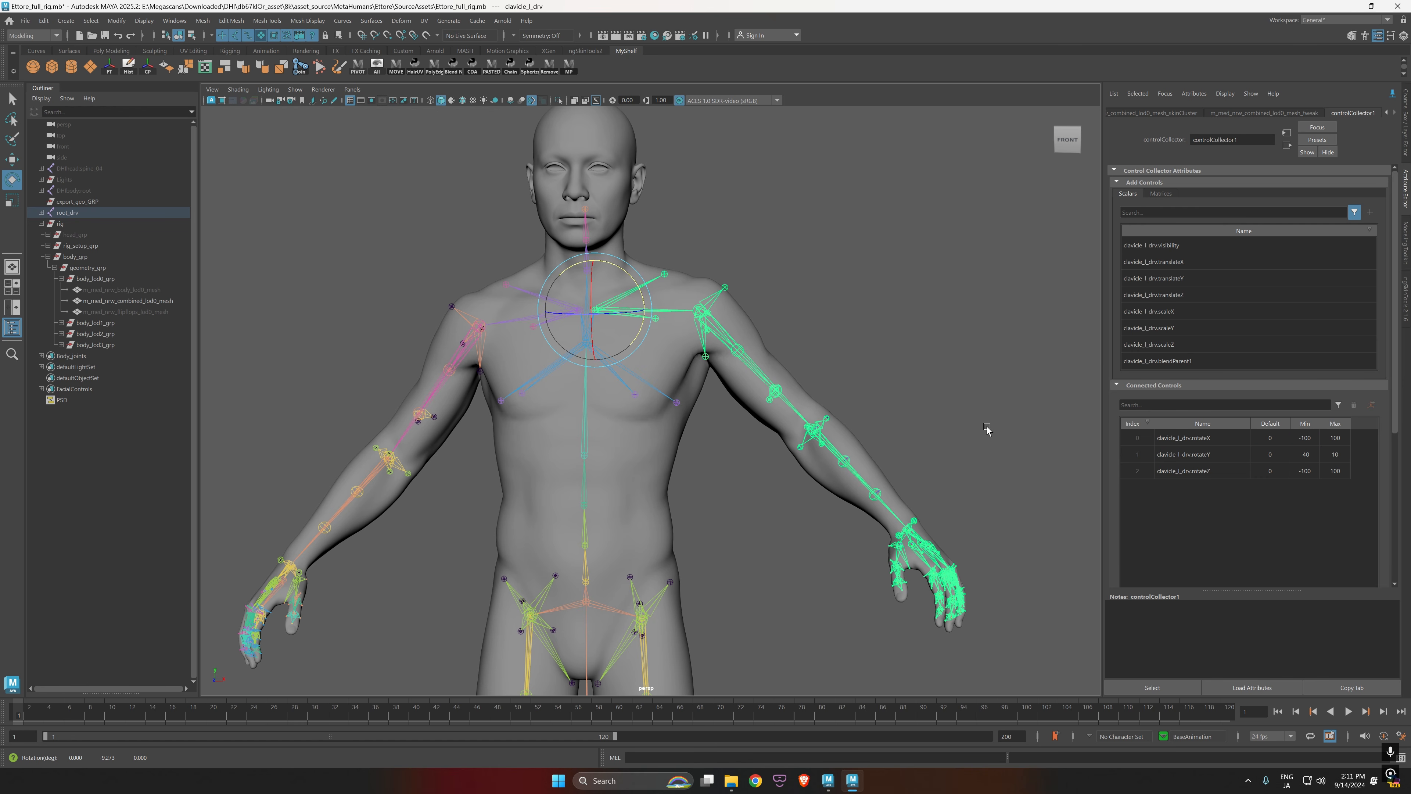
pyautogui.click(1405, 131)
pyautogui.moveTo(687, 298); pyautogui.dragTo(717, 317)
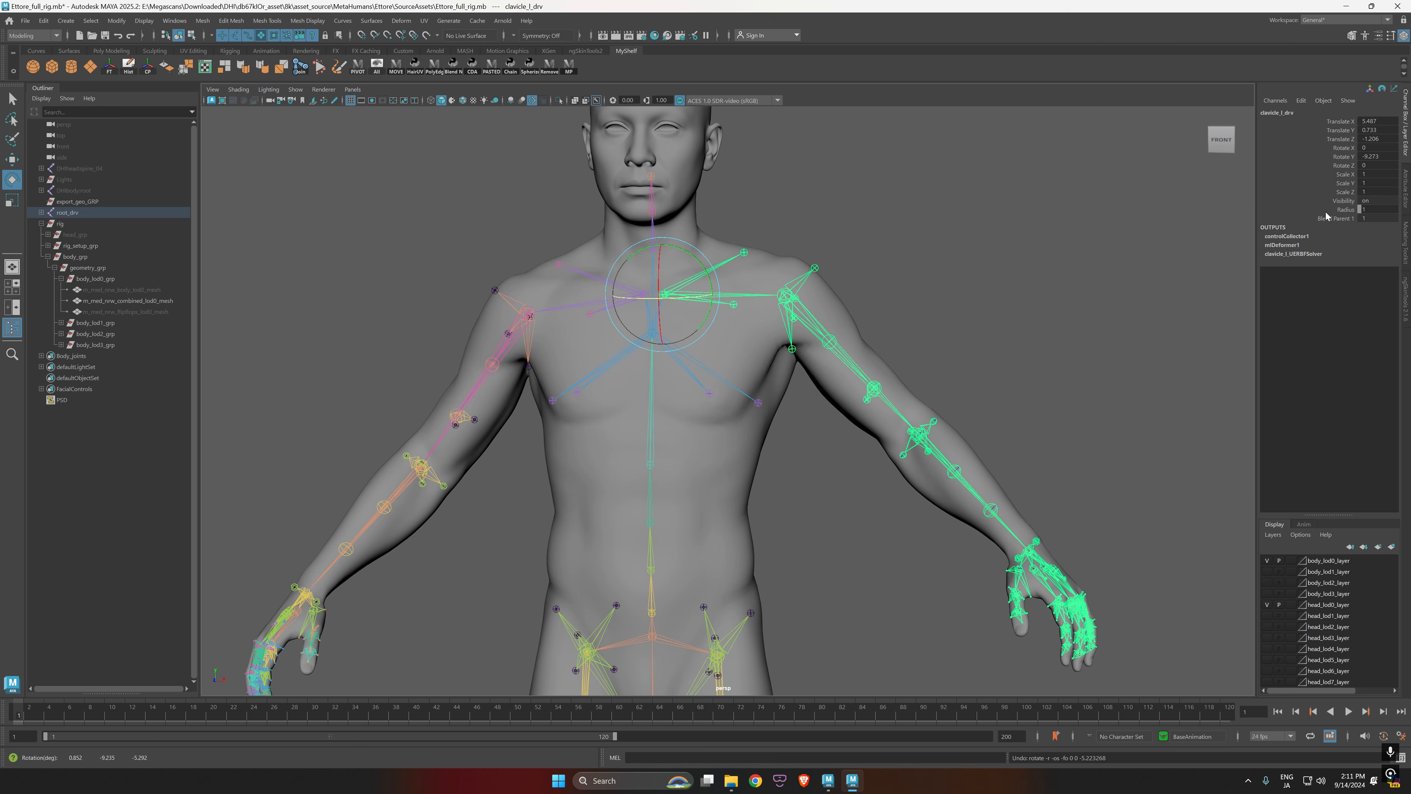
pyautogui.click(1385, 158)
pyautogui.hotkey('ctrl', 'z')
pyautogui.hotkey('ctrl', 'z')
# Step: Try rotating clavicle_l_drv about its Z axis by about -22° to swing the shoulder, and reset Rotate Z to 0
pyautogui.click(1349, 149)
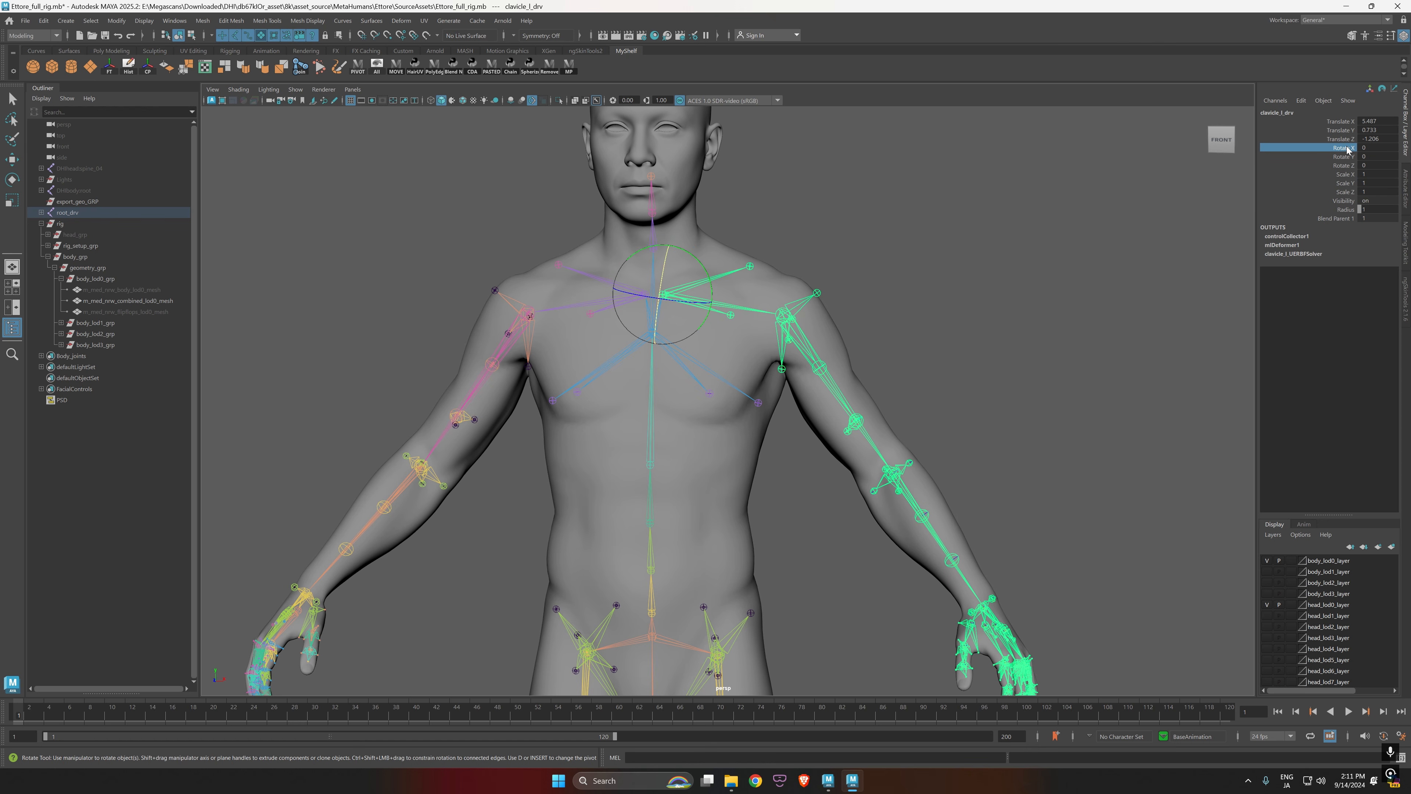
pyautogui.moveTo(690, 306); pyautogui.dragTo(710, 265)
pyautogui.hotkey('ctrl', 'z')
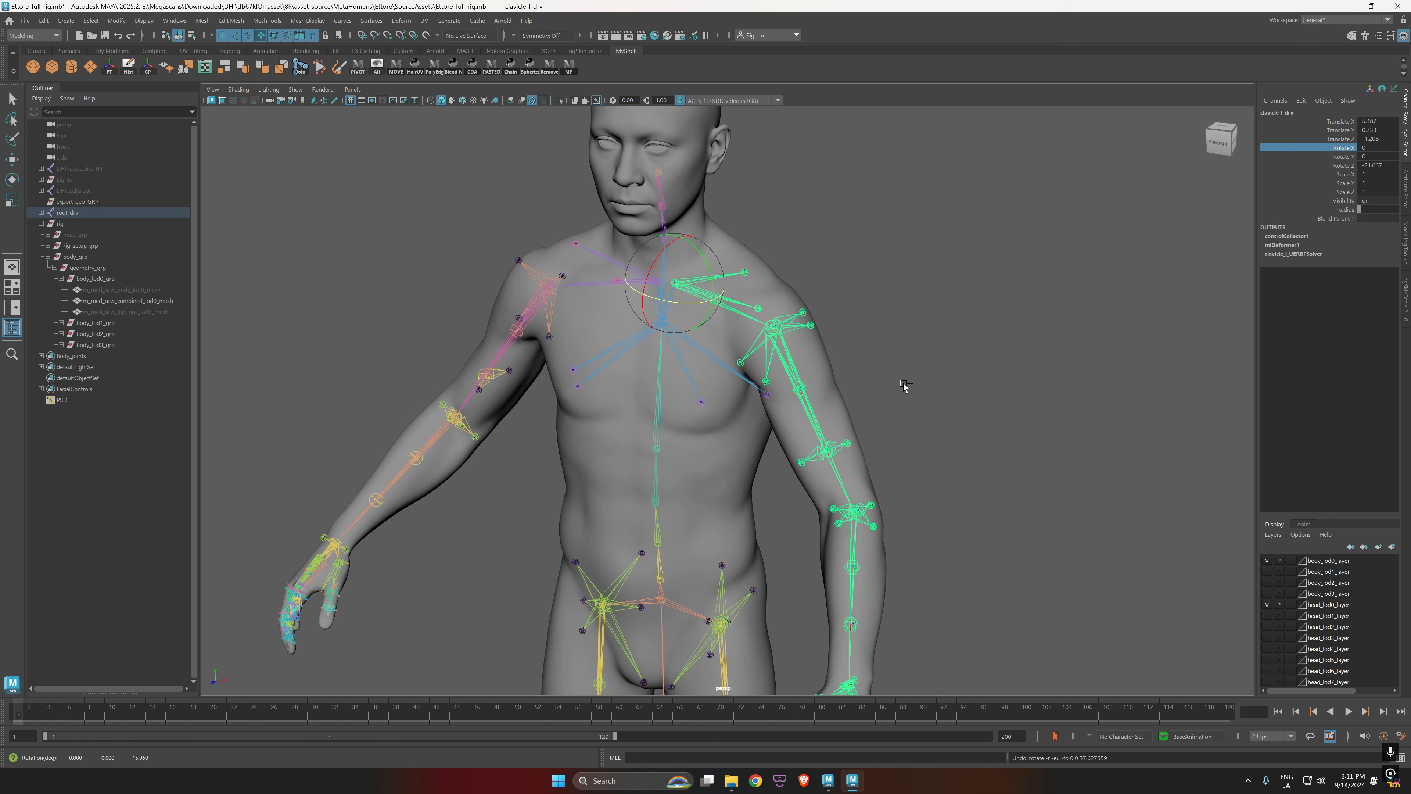
pyautogui.click(1381, 166)
pyautogui.write('0')
pyautogui.press('Return')
# Step: Set the connected control clavicle_l_drv.rotateZ to a minimum of -30 and a maximum of 30
pyautogui.click(1406, 187)
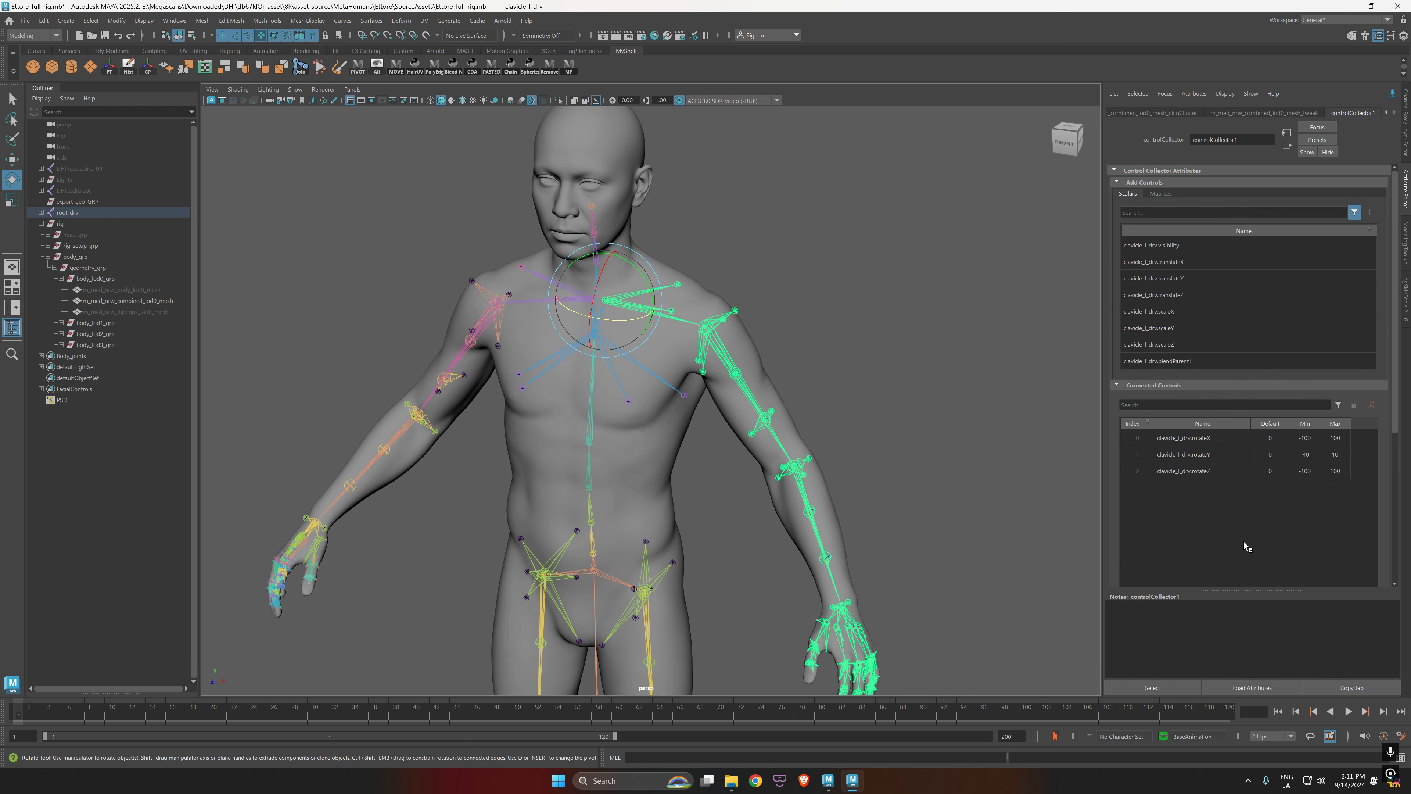
pyautogui.click(1309, 473)
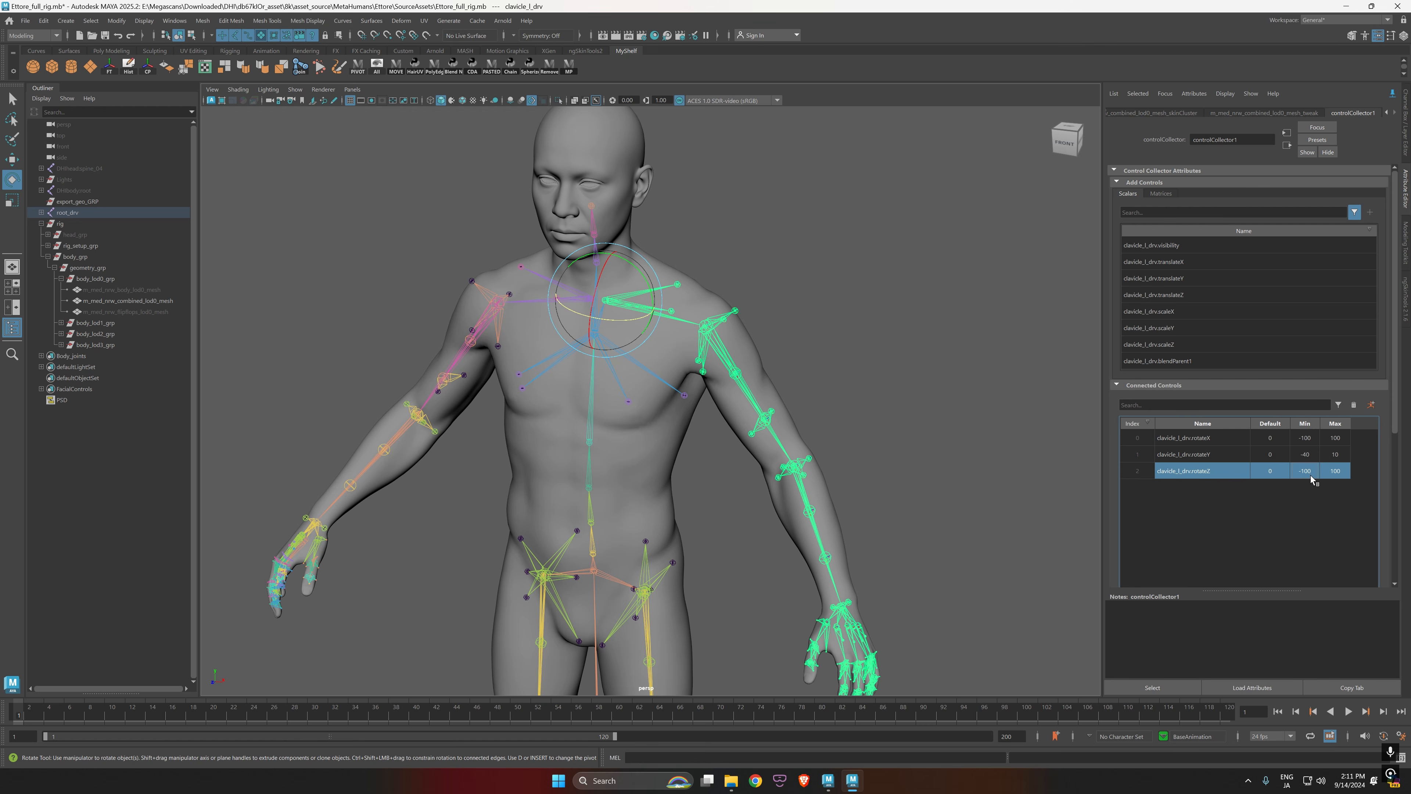
pyautogui.doubleClick(1310, 475)
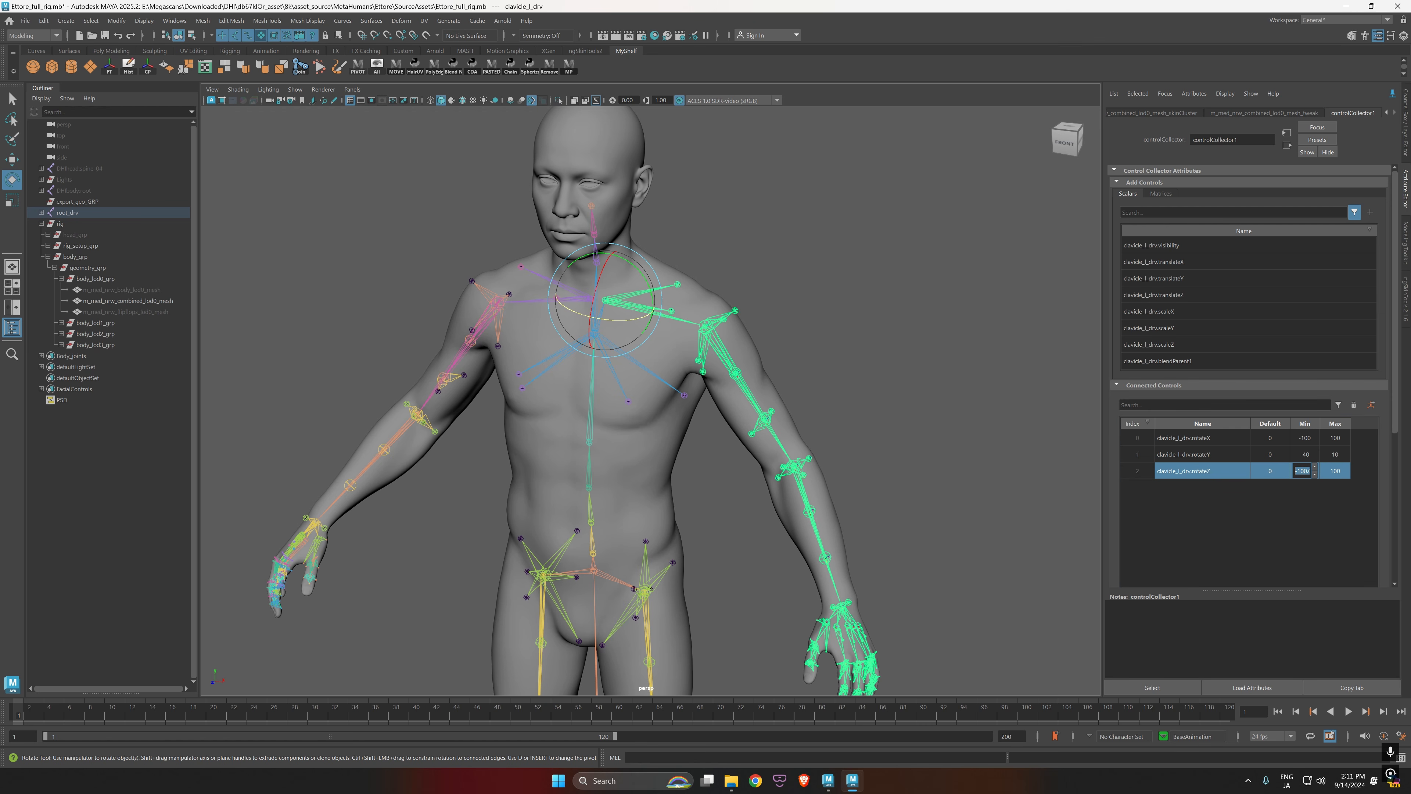
pyautogui.write('-30')
pyautogui.press('Tab')
pyautogui.press('Return')
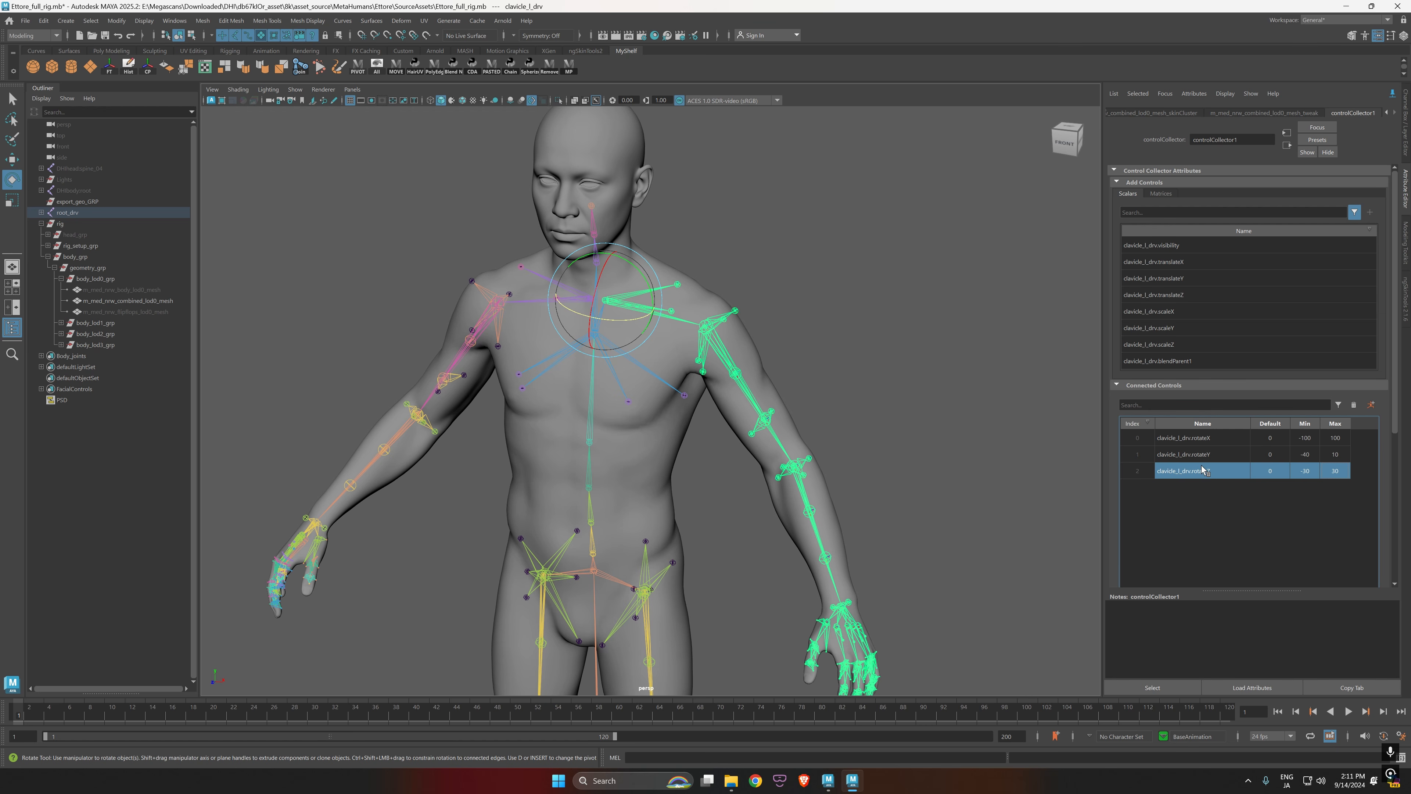
# Step: Try rotating clavicle_l_drv about its X axis, and undo the test rotations to return Rotate X to 0
pyautogui.click(1213, 440)
pyautogui.click(1406, 135)
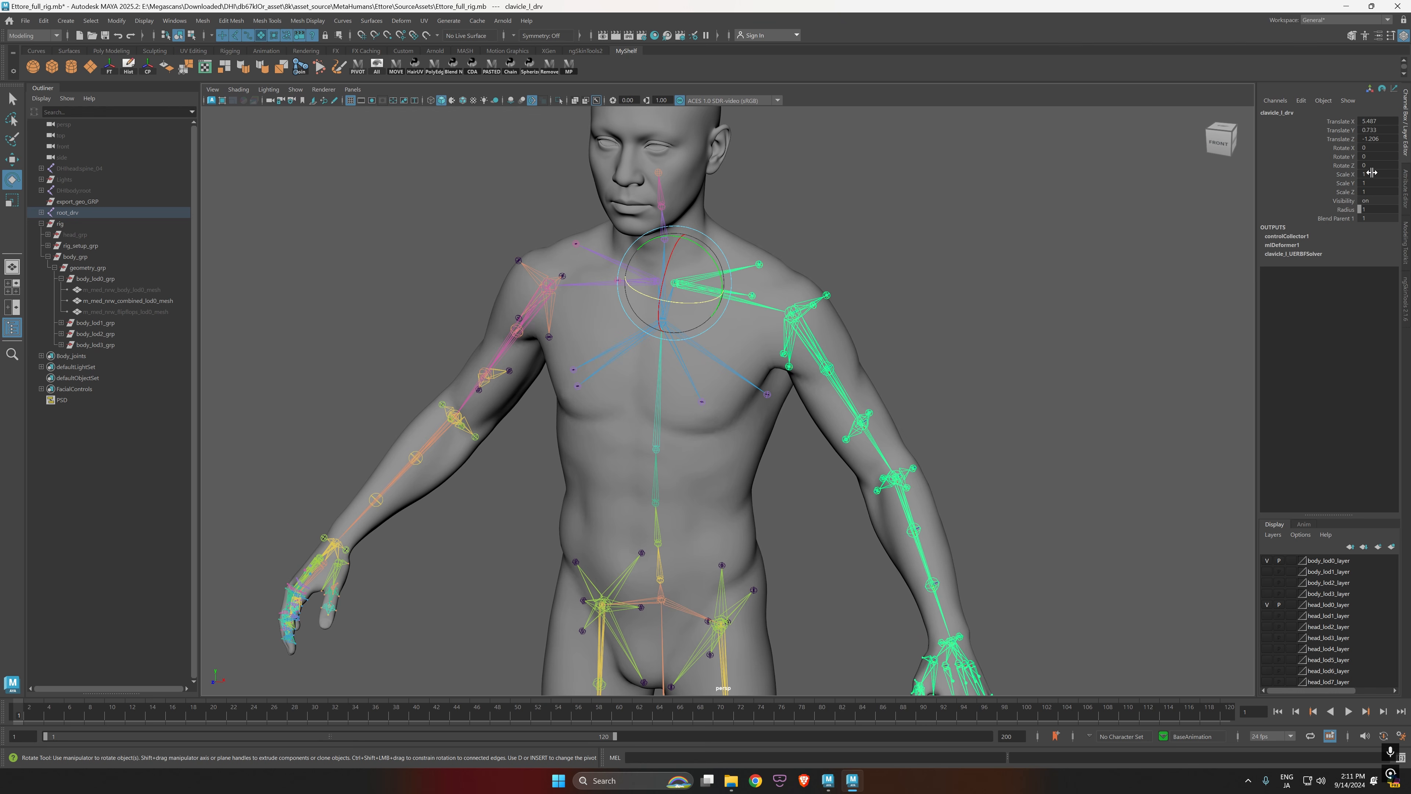
pyautogui.click(1345, 149)
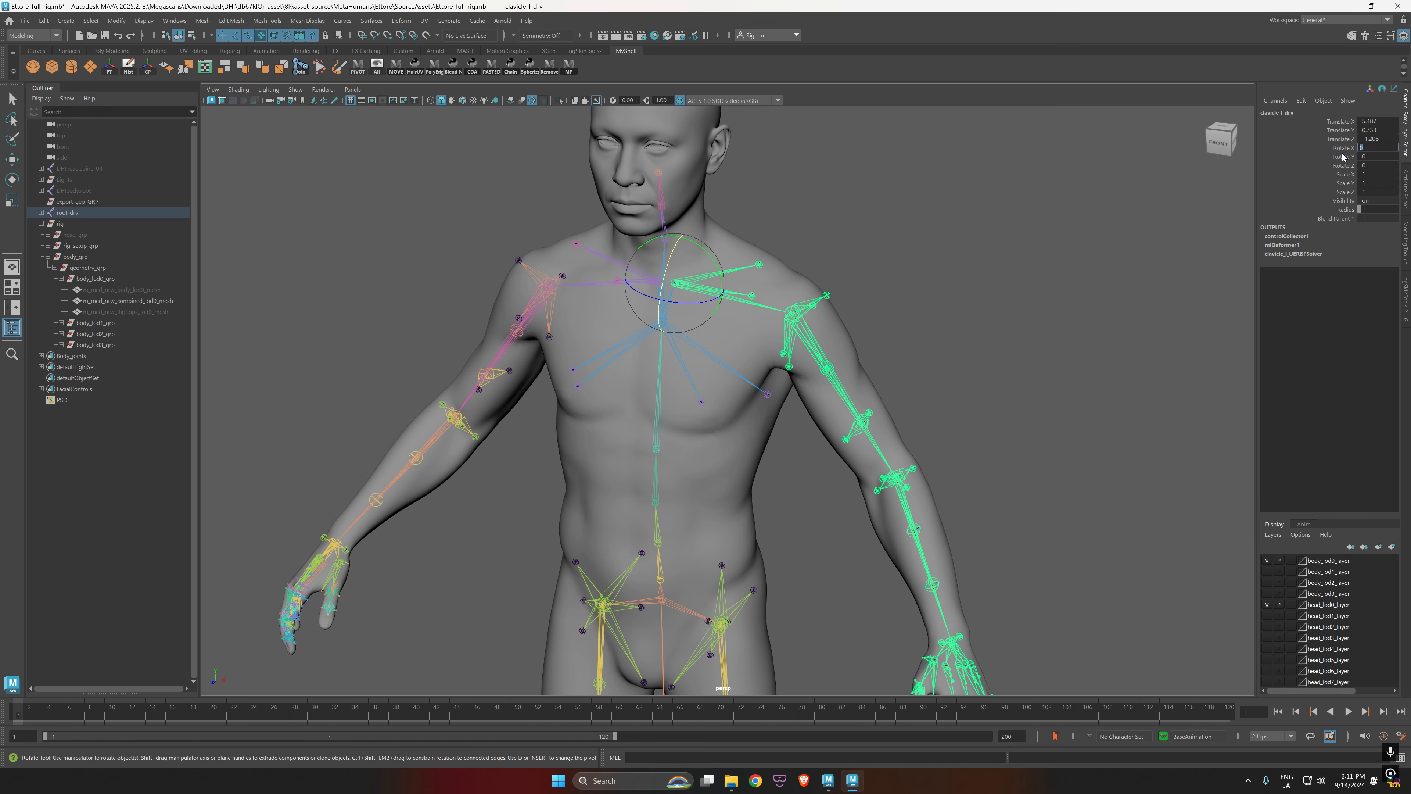
pyautogui.moveTo(878, 262); pyautogui.dragTo(853, 232, button='middle')
pyautogui.hotkey('ctrl', 'z')
pyautogui.hotkey('ctrl', 'z')
pyautogui.hotkey('ctrl', 'z')
pyautogui.hotkey('ctrl', 'z')
pyautogui.hotkey('ctrl', 'z')
pyautogui.hotkey('ctrl', 'z')
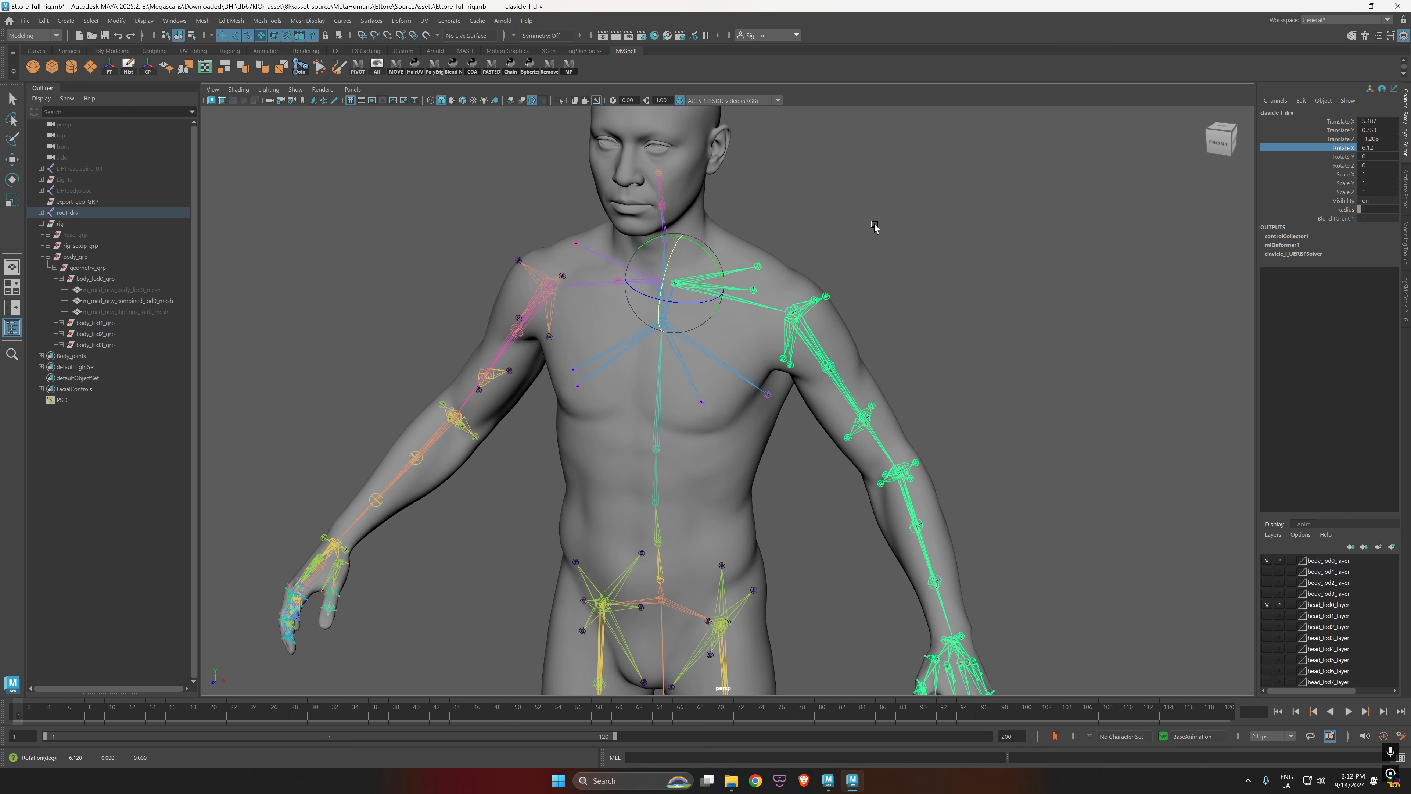
# Step: Set the connected control clavicle_l_drv.rotateX to a minimum of -5 and a maximum of 5
pyautogui.click(1403, 172)
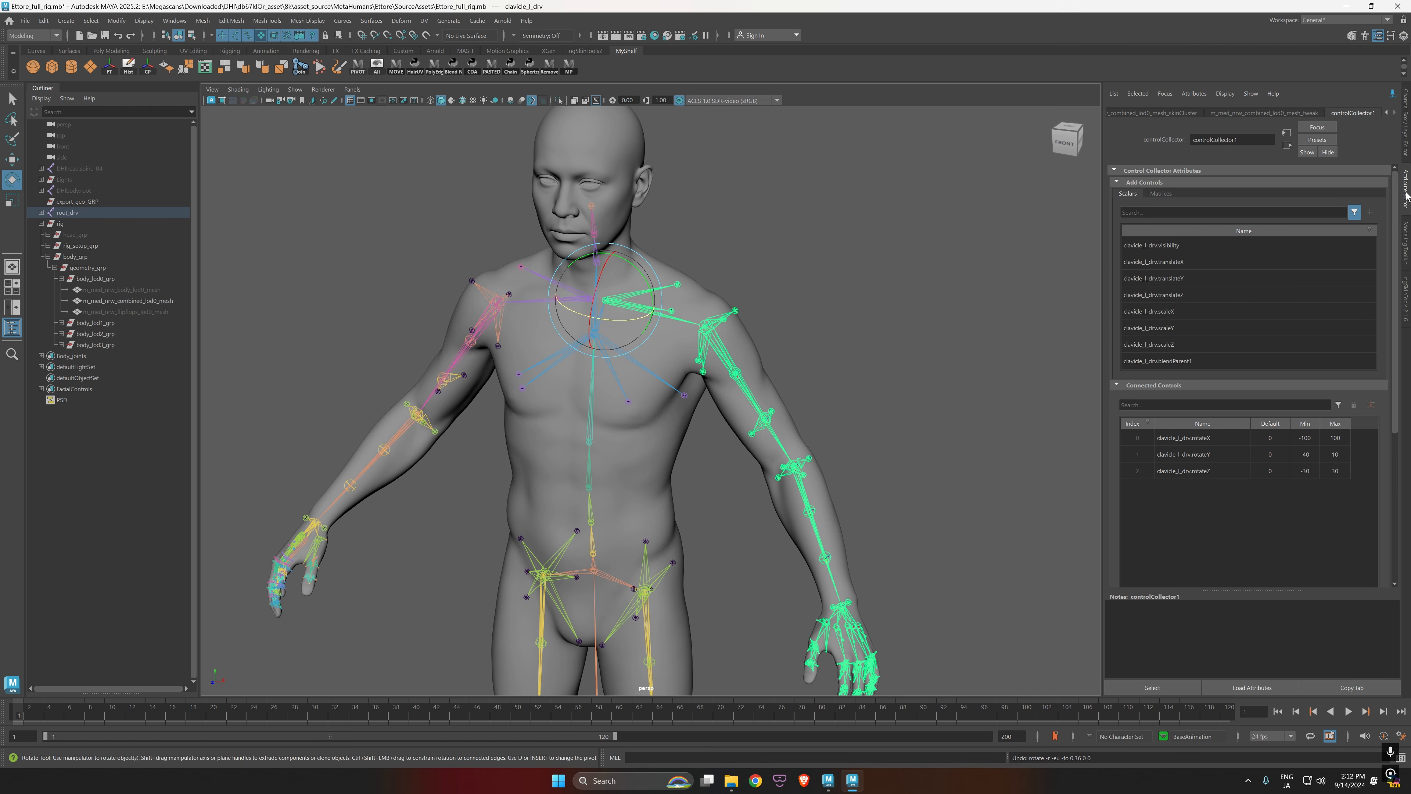
pyautogui.doubleClick(1304, 437)
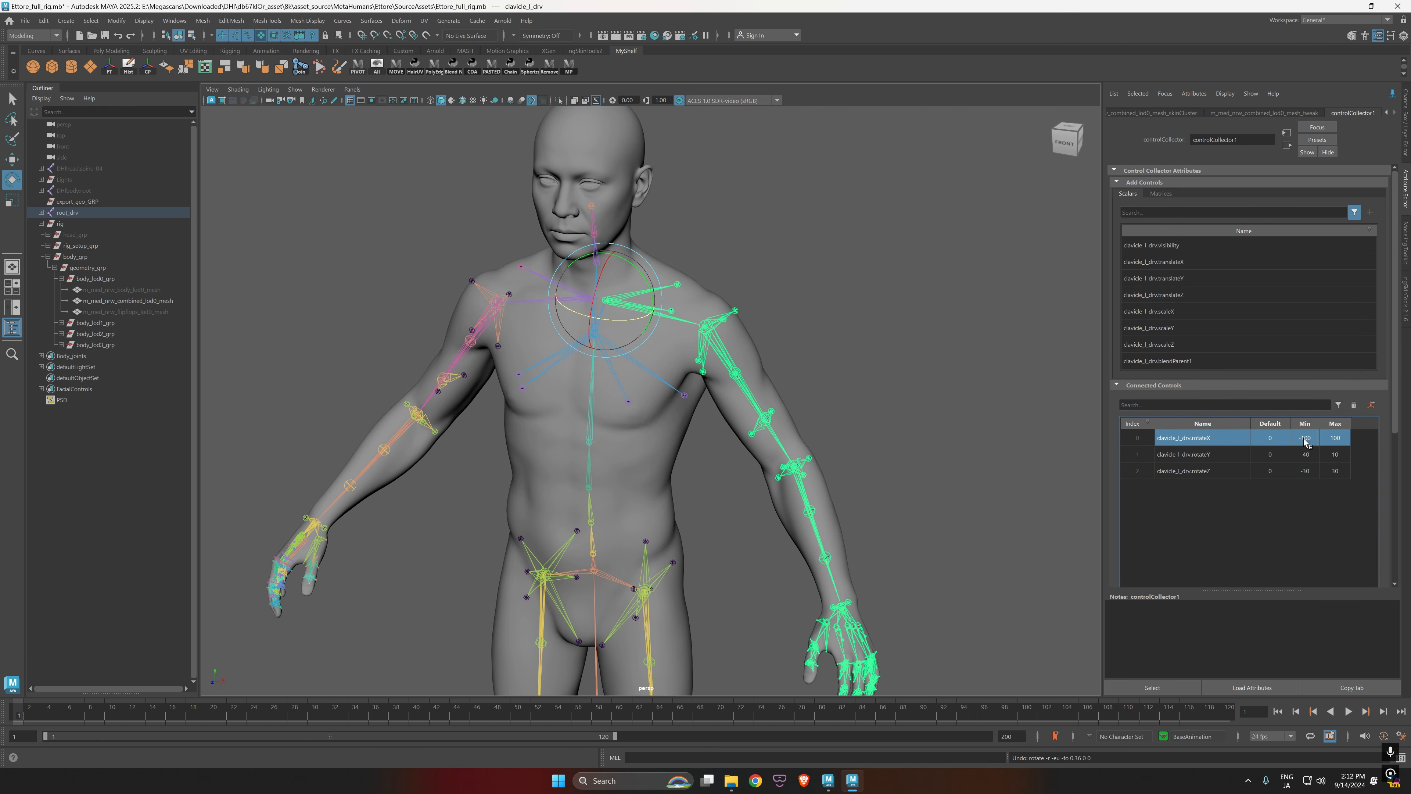
pyautogui.doubleClick(1333, 439)
pyautogui.write('5')
pyautogui.press('Return')
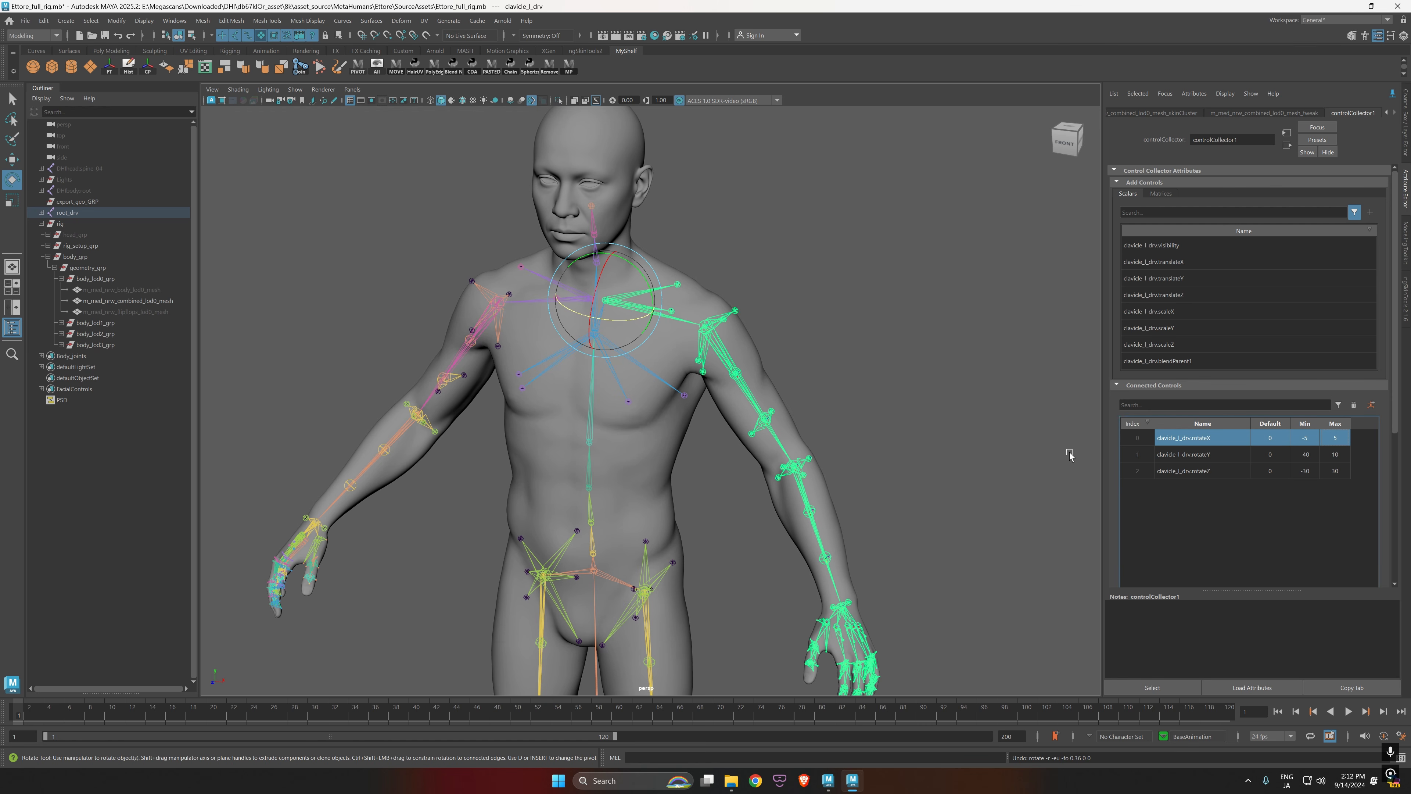
# Step: Widen the limits of the connected control clavicle_l_drv.rotateX to a minimum of -10 and a maximum of 10
pyautogui.keyDown('alt'); pyautogui.moveTo(795, 398); pyautogui.dragTo(873, 357); pyautogui.keyUp('alt')
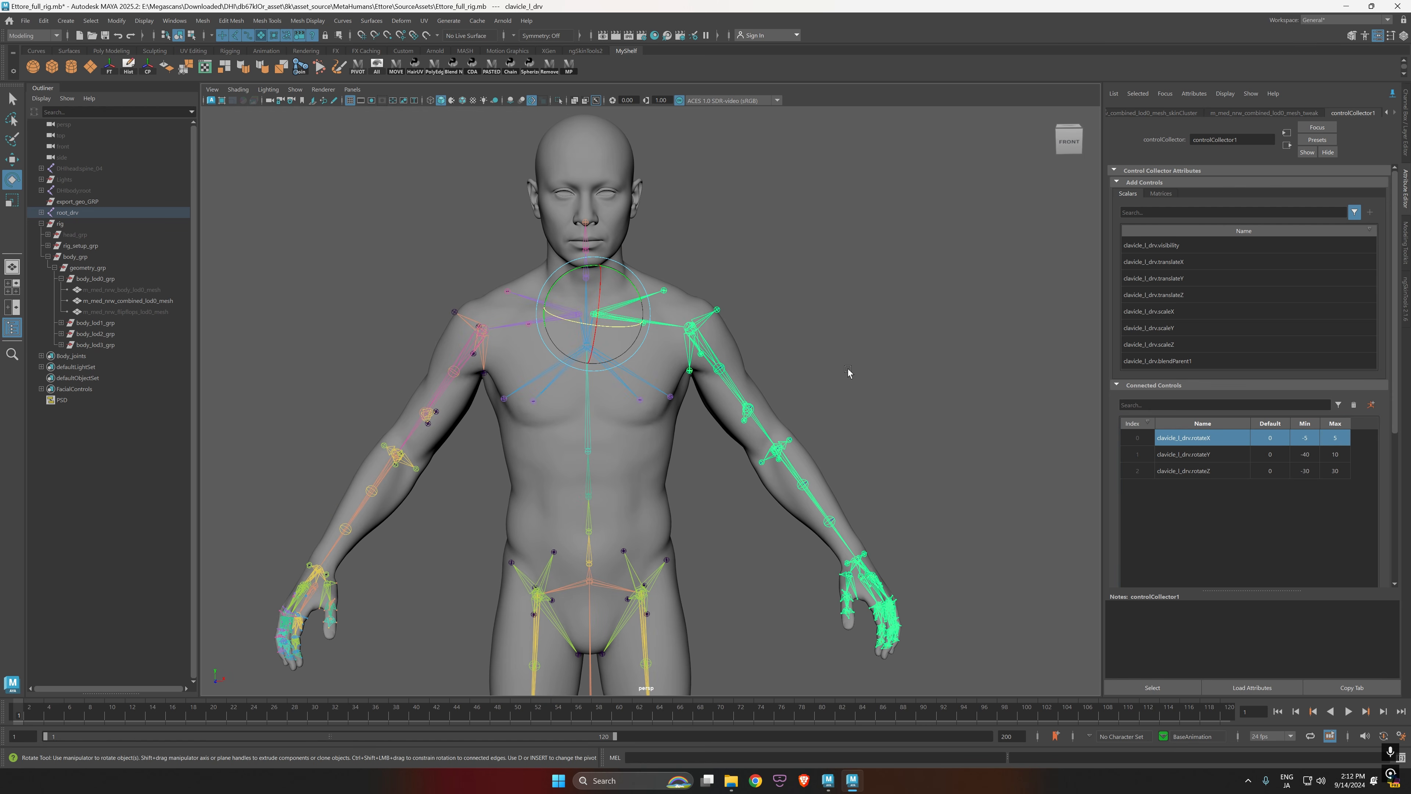
pyautogui.doubleClick(1310, 438)
pyautogui.doubleClick(1335, 440)
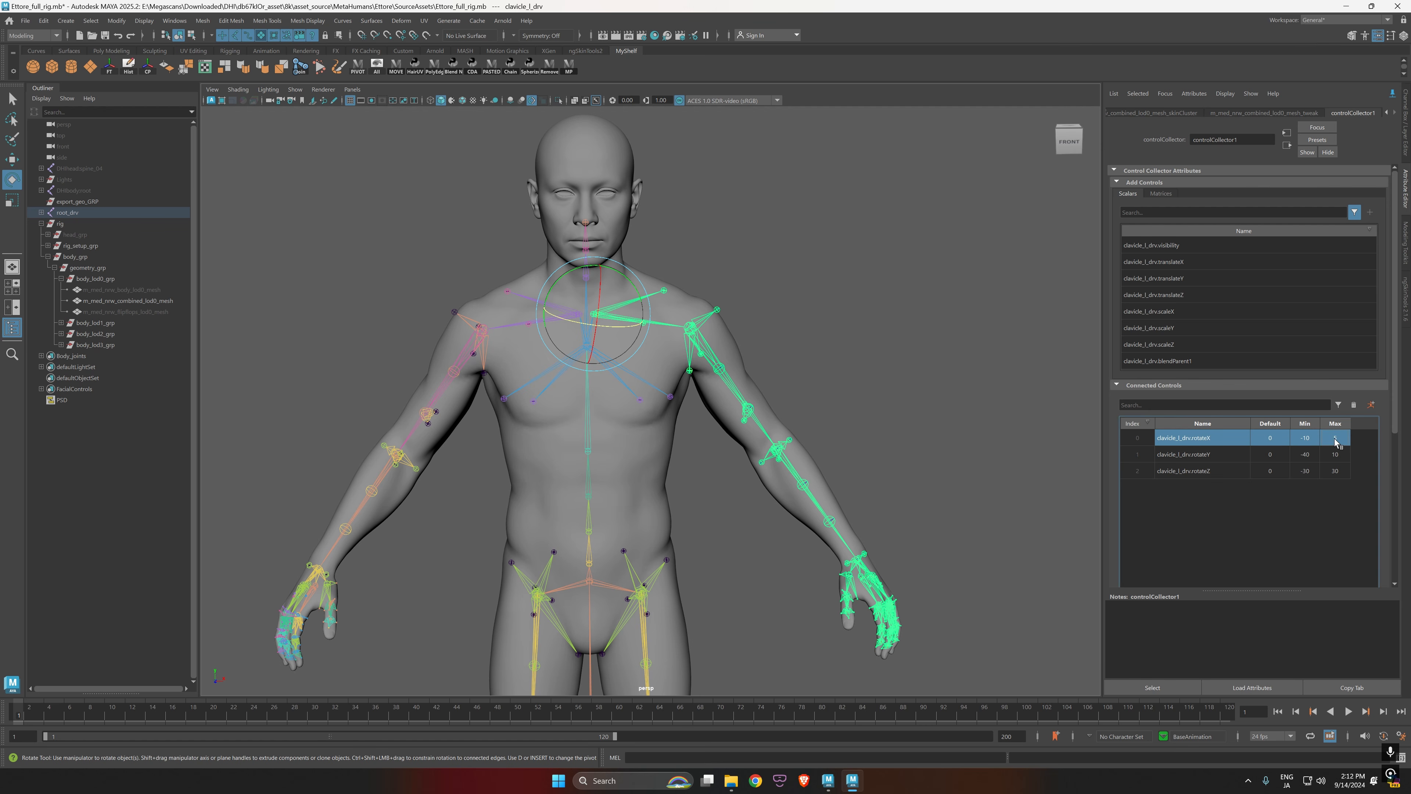
pyautogui.write('10')
pyautogui.press('Return')
# Step: Try rotating the left upper-arm joint upperarm_l_drv about its Z axis by about 25°, and undo the rotation
pyautogui.keyDown('alt'); pyautogui.moveTo(855, 374); pyautogui.dragTo(844, 379); pyautogui.keyUp('alt')
pyautogui.keyDown('alt'); pyautogui.moveTo(899, 460); pyautogui.dragTo(905, 419, button='middle'); pyautogui.keyUp('alt')
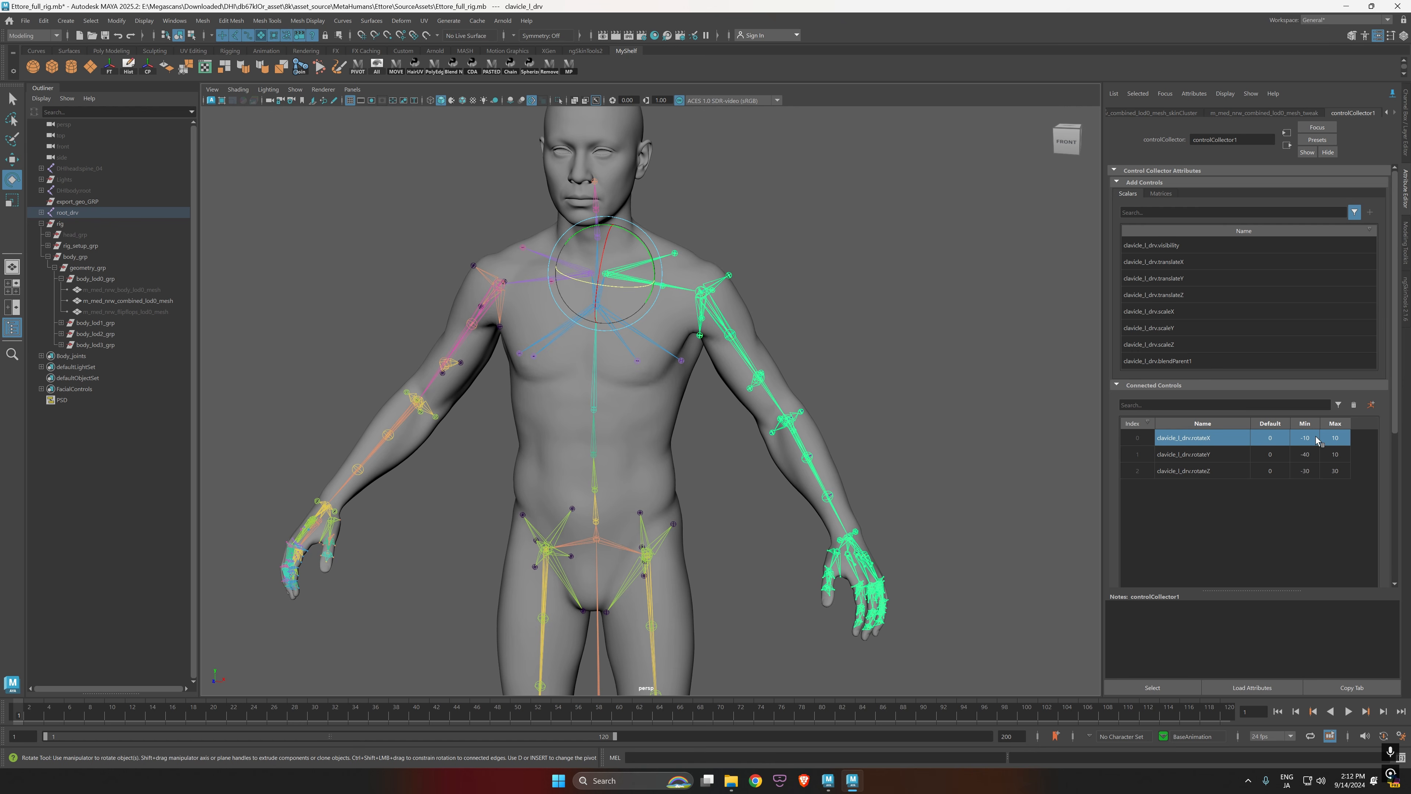
pyautogui.click(824, 320)
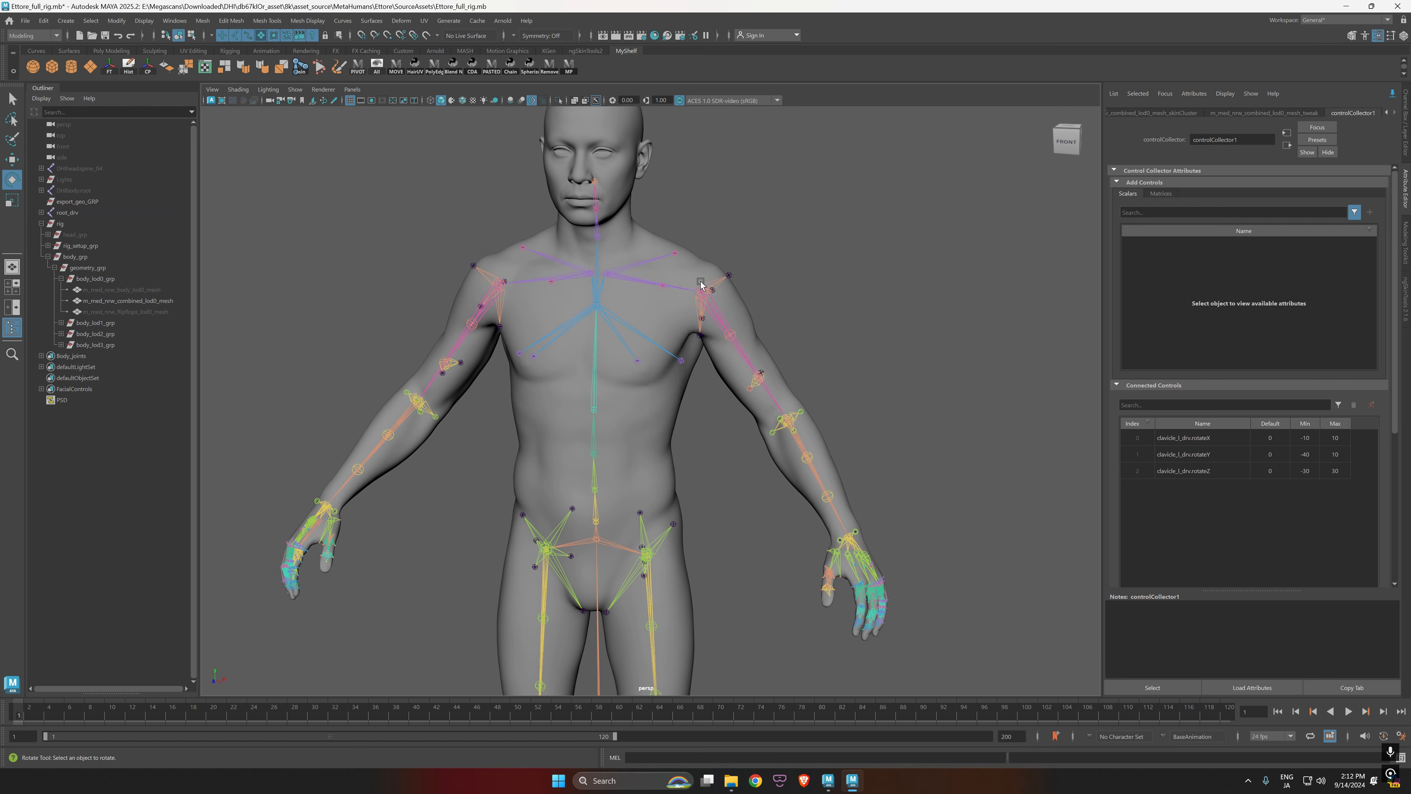
pyautogui.click(621, 276)
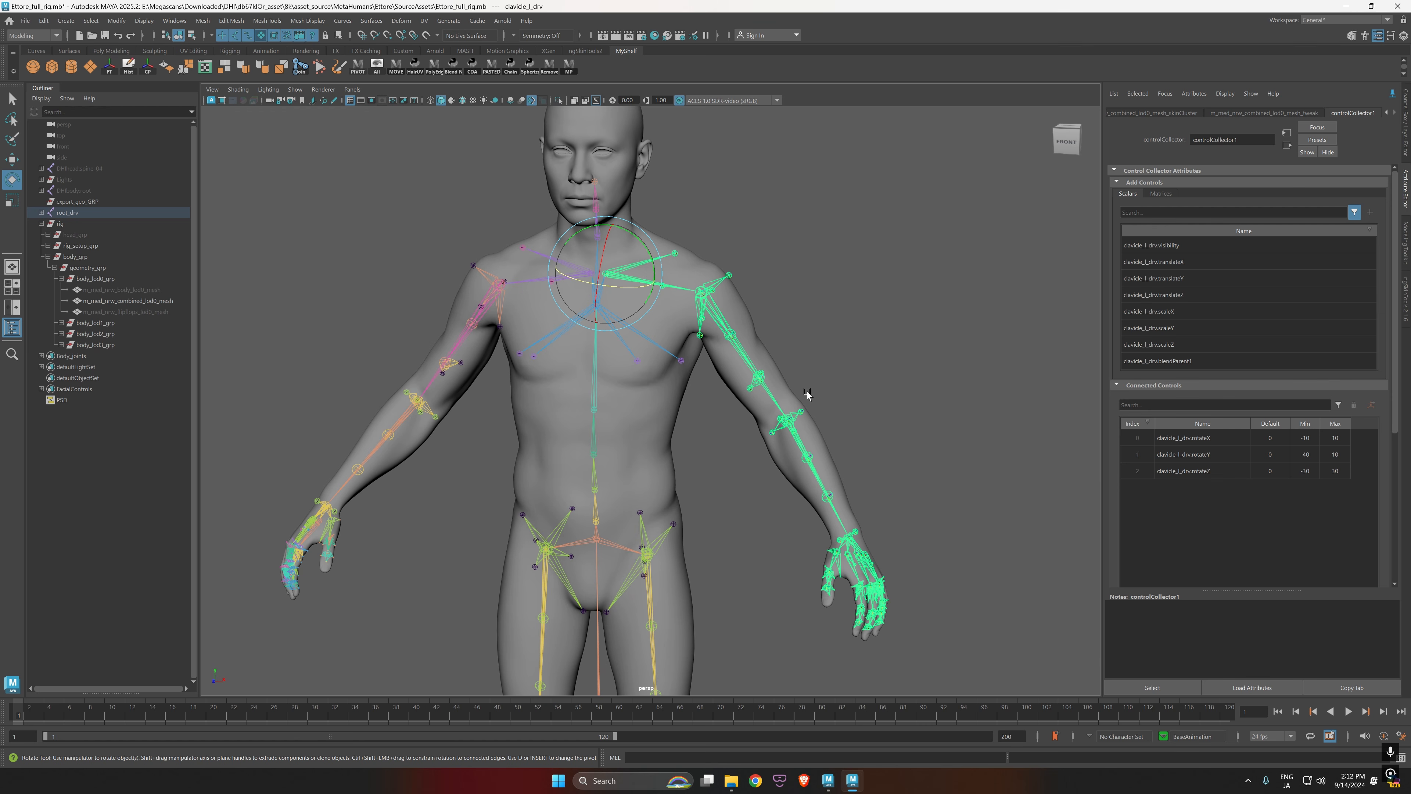
pyautogui.moveTo(859, 409)
pyautogui.keyDown('alt'); pyautogui.mouseDown()
pyautogui.moveTo(839, 391)
pyautogui.moveTo(850, 394)
pyautogui.mouseUp(); pyautogui.keyUp('alt')
pyautogui.click(716, 336)
pyautogui.moveTo(714, 353)
pyautogui.mouseDown()
pyautogui.moveTo(691, 334)
pyautogui.moveTo(720, 364)
pyautogui.mouseUp()
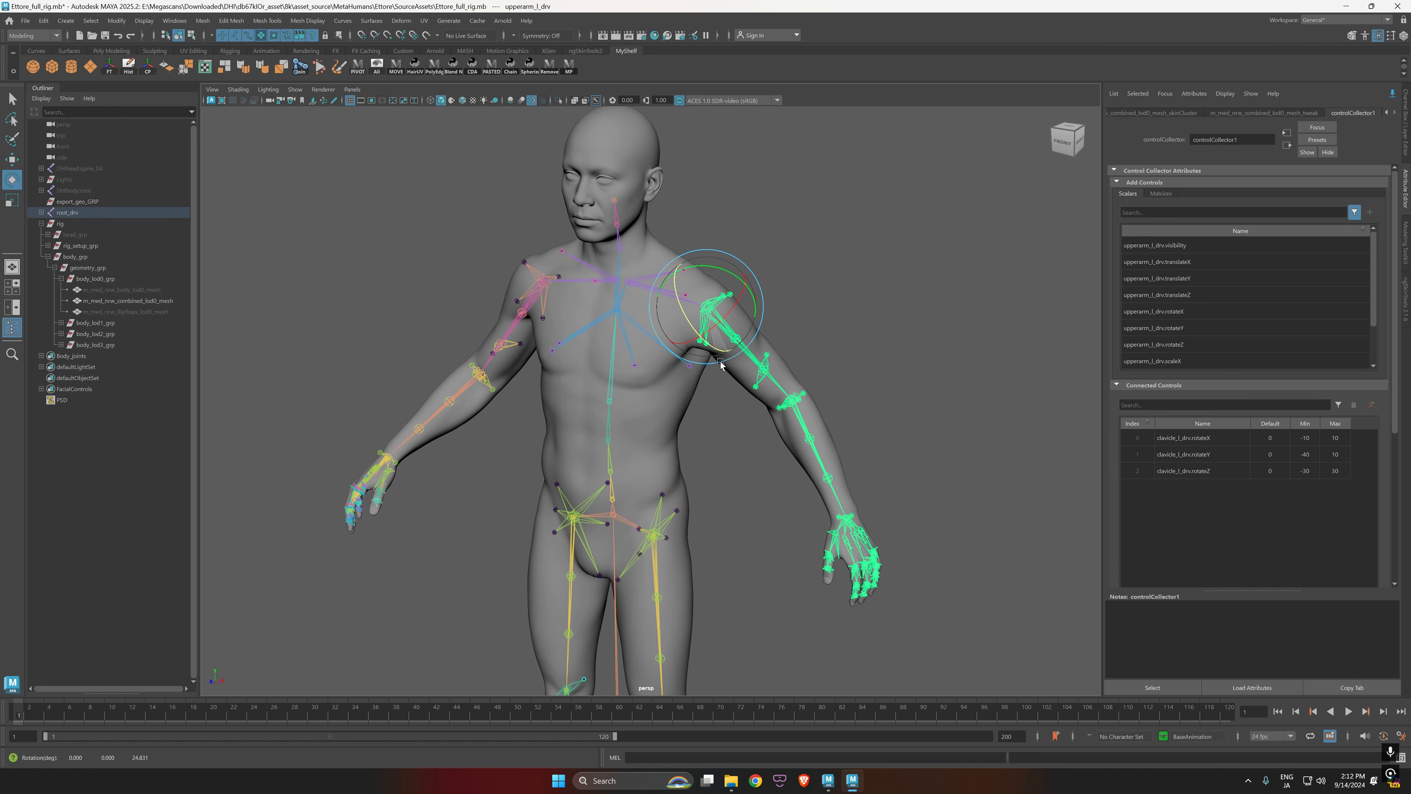
pyautogui.hotkey('ctrl', 'z')
# Step: Add the rotateX, rotateY and rotateZ attributes of upperarm_l_drv to the control collector's connected controls
pyautogui.keyDown('alt'); pyautogui.moveTo(735, 500); pyautogui.dragTo(723, 578, button='right'); pyautogui.keyUp('alt')
pyautogui.keyDown('alt'); pyautogui.moveTo(724, 578); pyautogui.dragTo(721, 488, button='middle'); pyautogui.keyUp('alt')
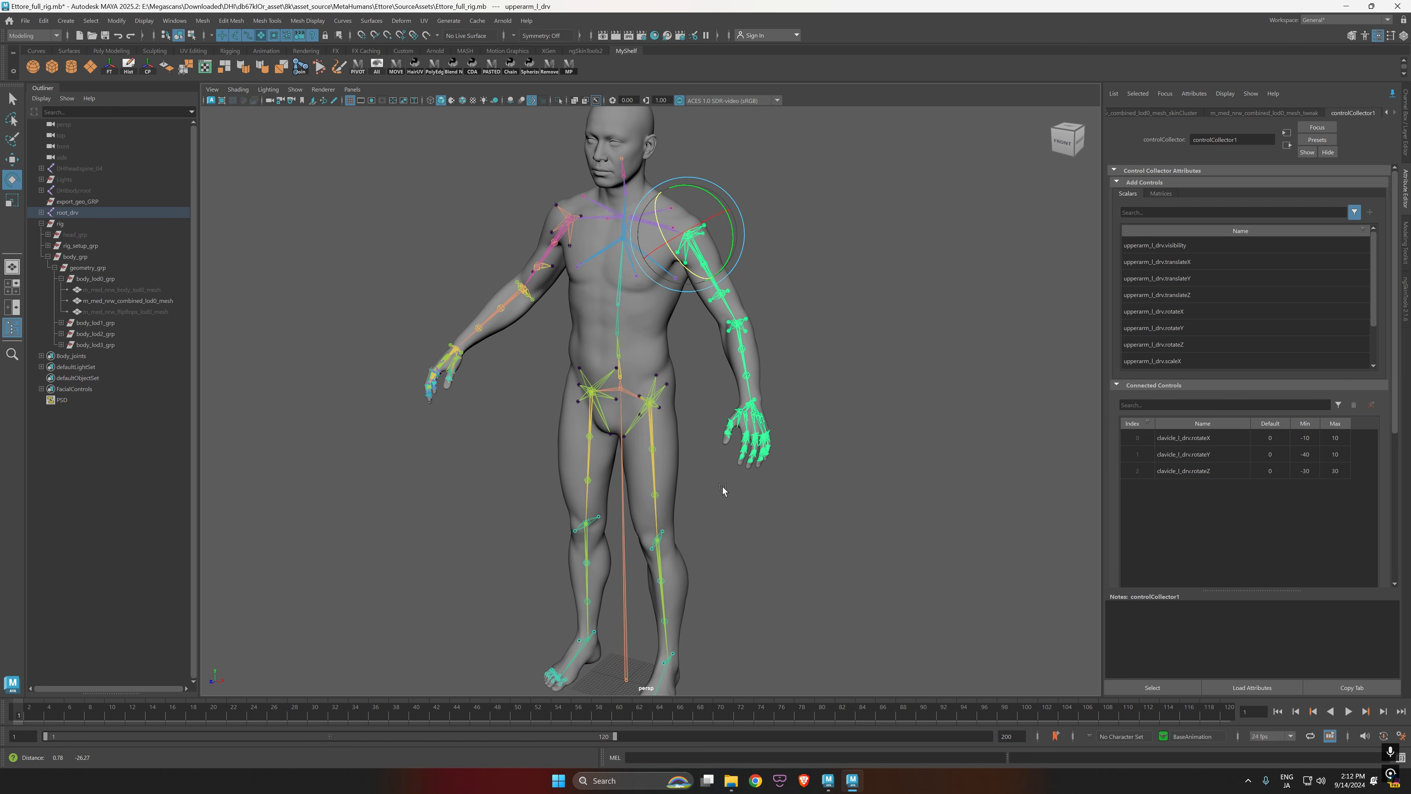
pyautogui.keyDown('alt'); pyautogui.moveTo(721, 489); pyautogui.dragTo(668, 239, button='right'); pyautogui.keyUp('alt')
pyautogui.keyDown('alt'); pyautogui.moveTo(667, 239); pyautogui.dragTo(662, 389, button='middle'); pyautogui.keyUp('alt')
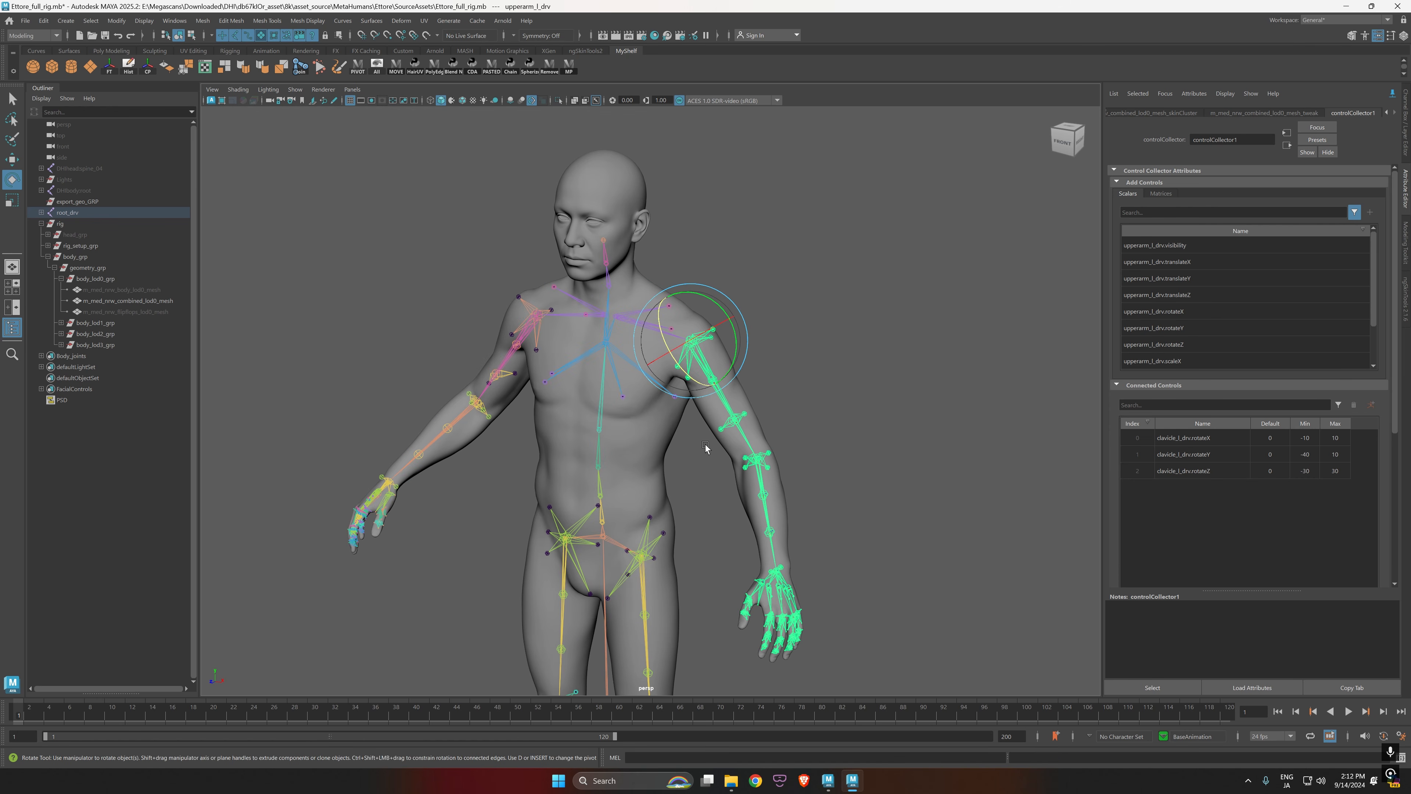
pyautogui.keyDown('alt'); pyautogui.moveTo(703, 453); pyautogui.dragTo(667, 455); pyautogui.keyUp('alt')
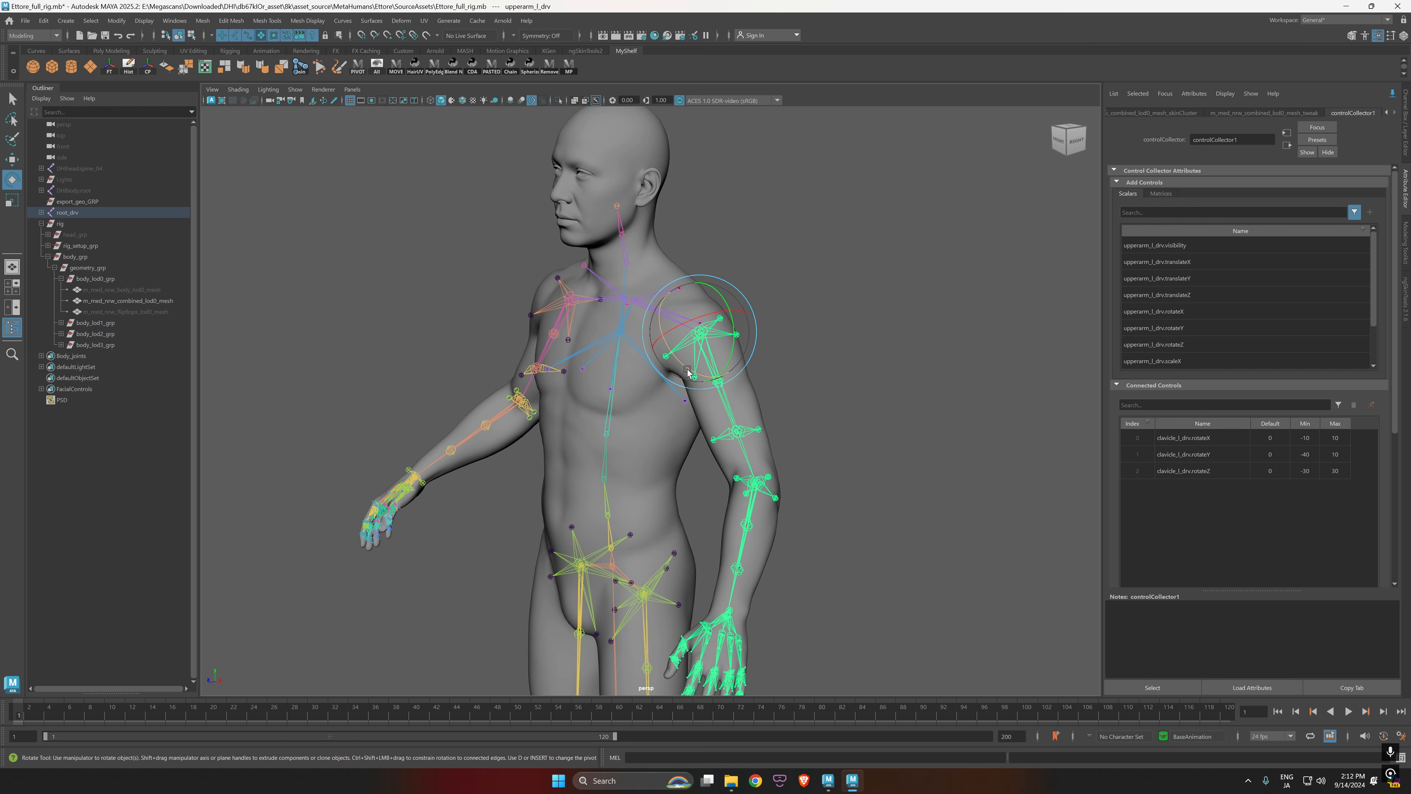
pyautogui.click(689, 372)
pyautogui.moveTo(1191, 317); pyautogui.dragTo(1175, 343)
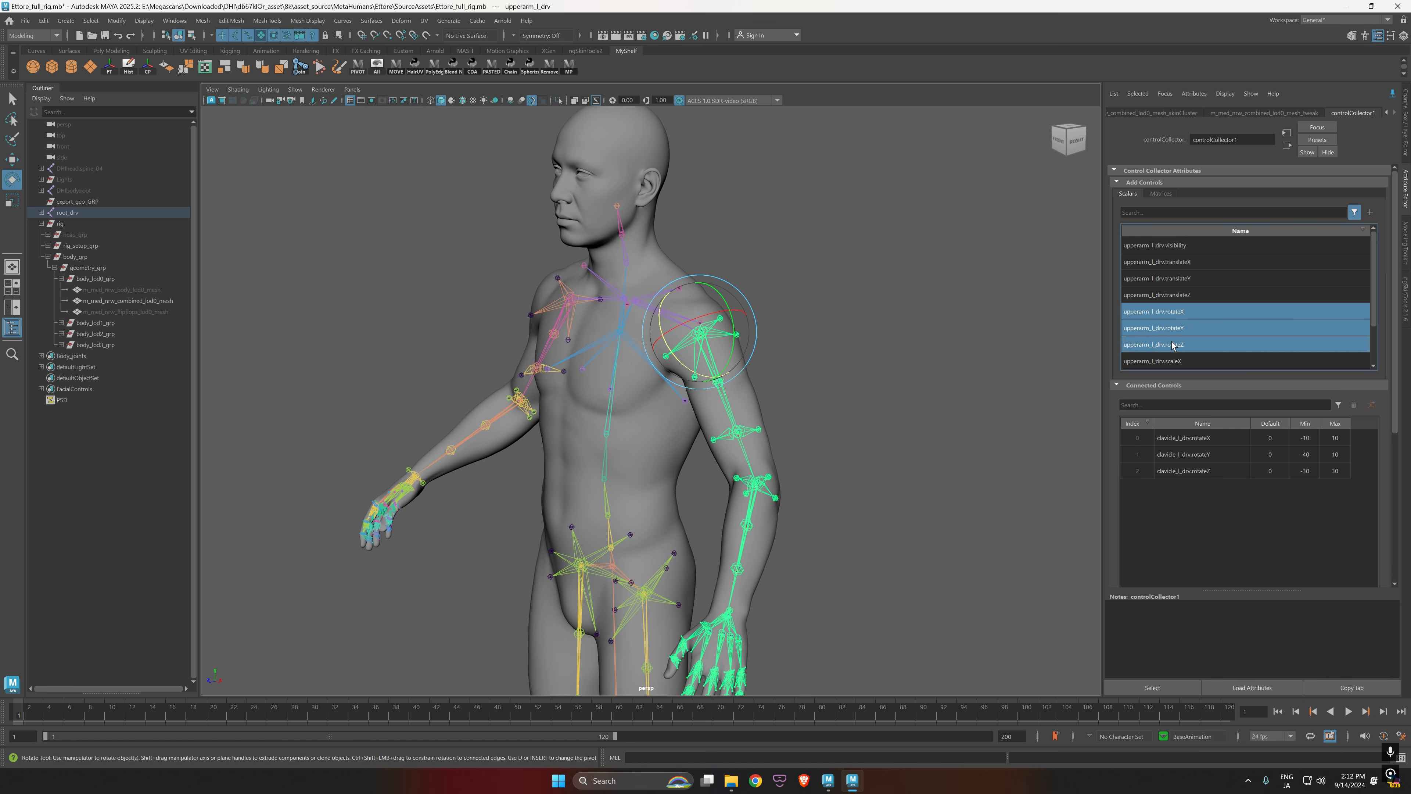
pyautogui.click(1370, 212)
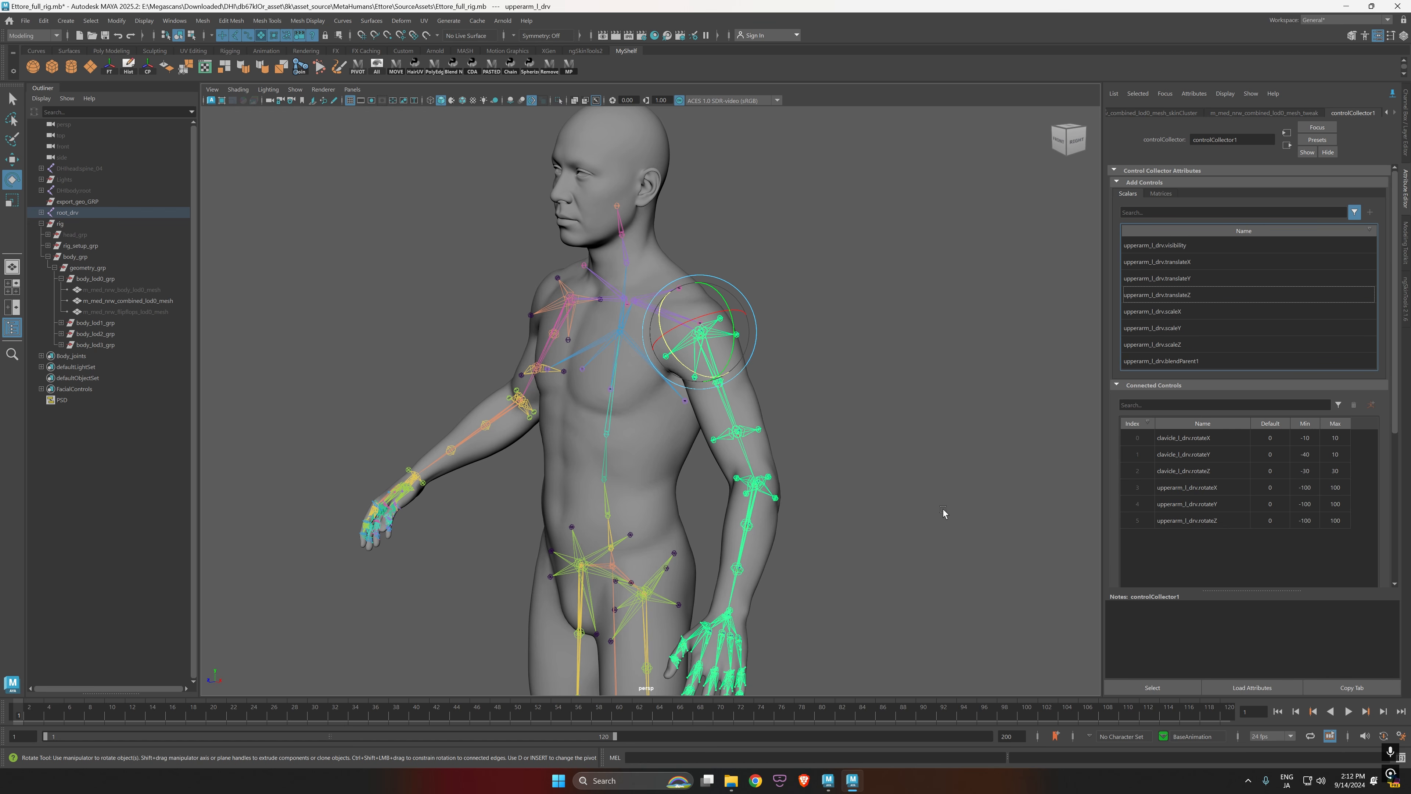
# Step: Try twisting upperarm_l_drv about its X axis to about -88° and further, and undo back to Rotate X 0
pyautogui.keyDown('alt'); pyautogui.moveTo(834, 420); pyautogui.dragTo(867, 410); pyautogui.keyUp('alt')
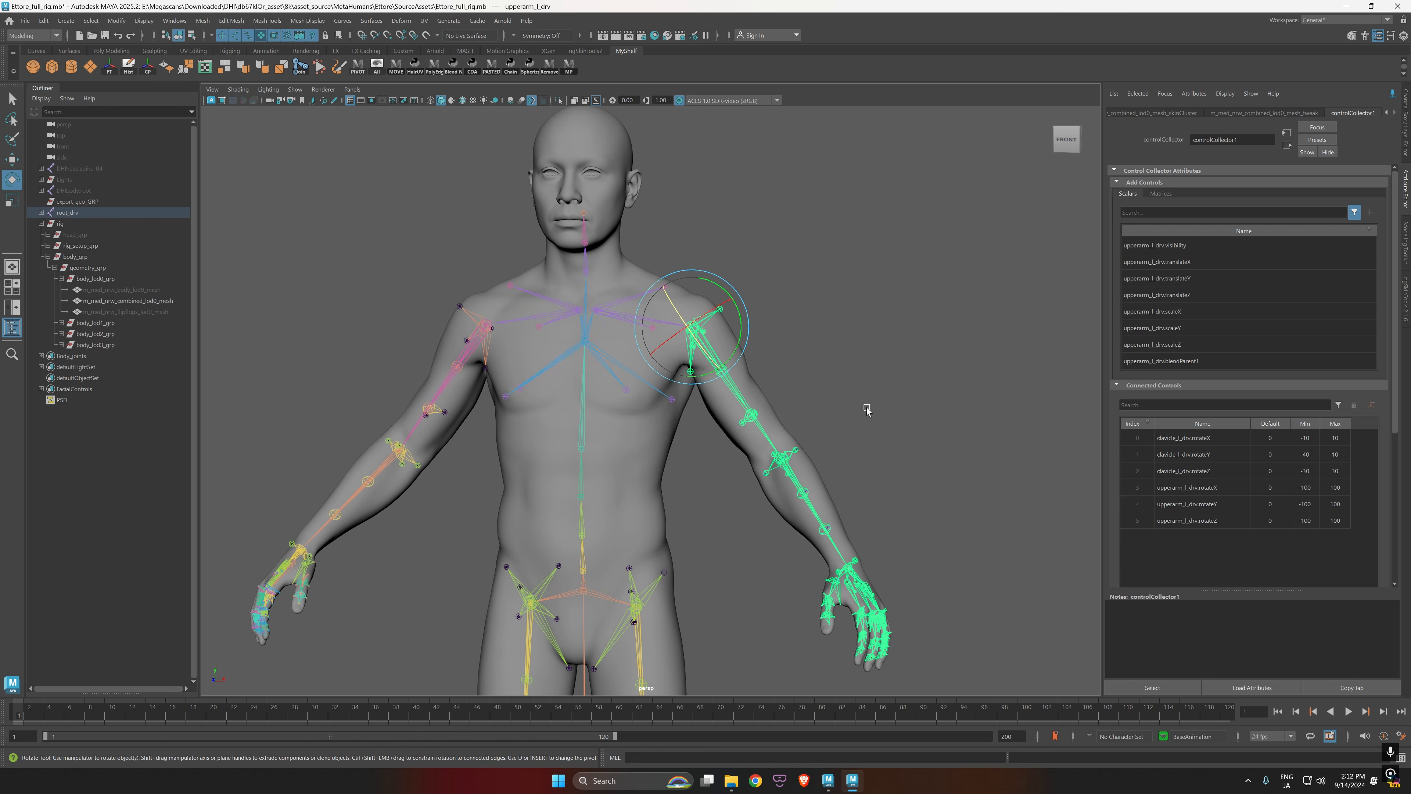
pyautogui.hotkey('ctrl', 'a')
pyautogui.click(850, 325)
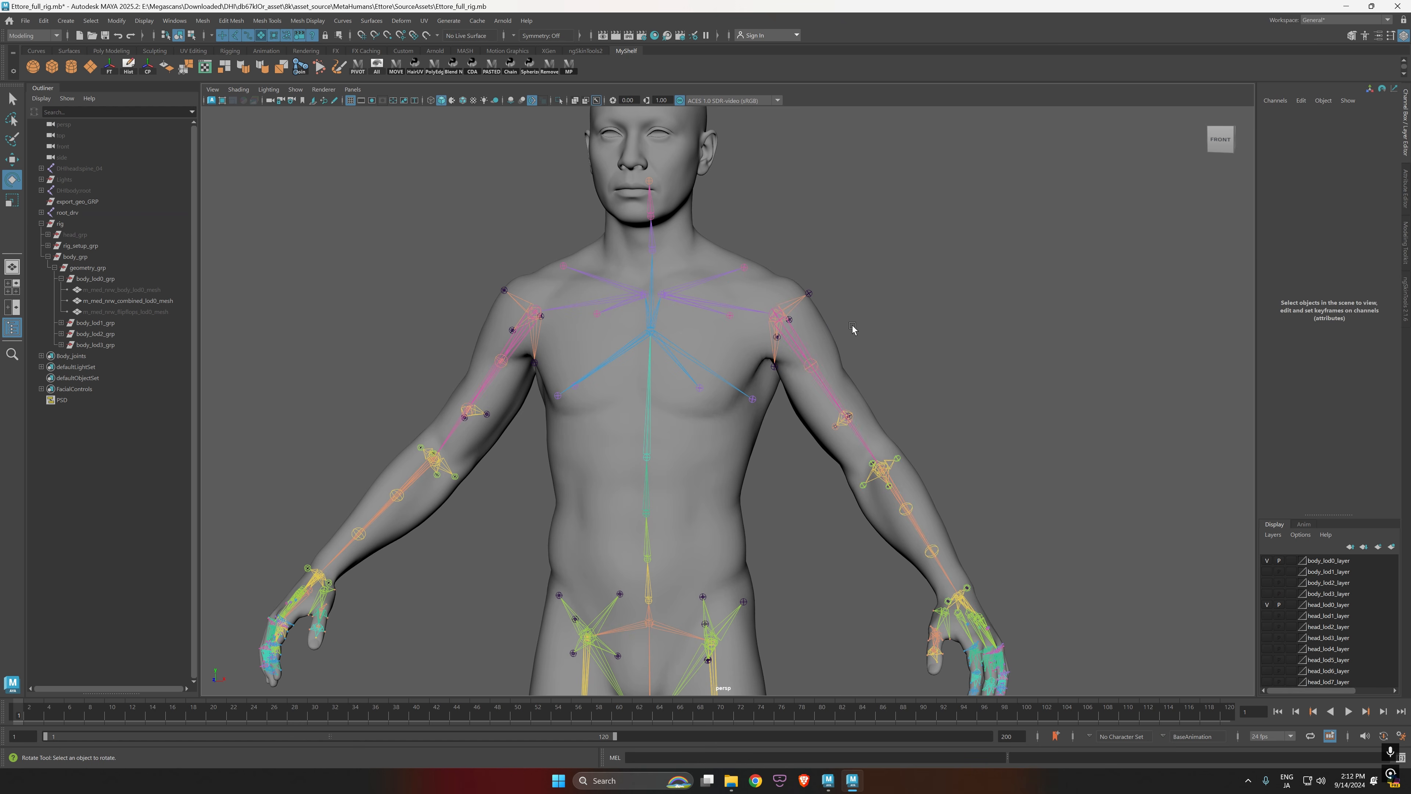
pyautogui.click(794, 345)
pyautogui.click(1371, 148)
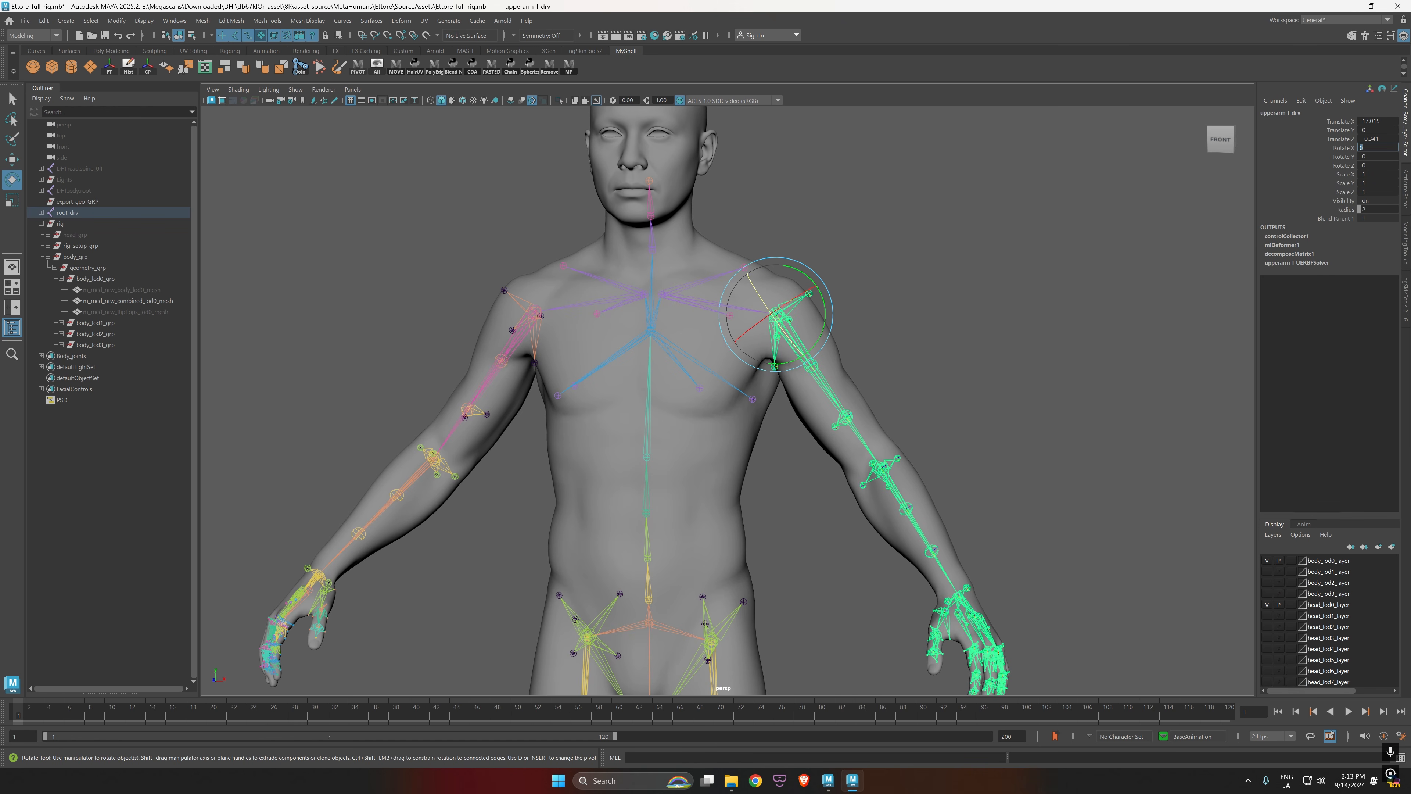
pyautogui.click(1334, 147)
pyautogui.moveTo(1111, 129); pyautogui.dragTo(1173, 162, button='middle')
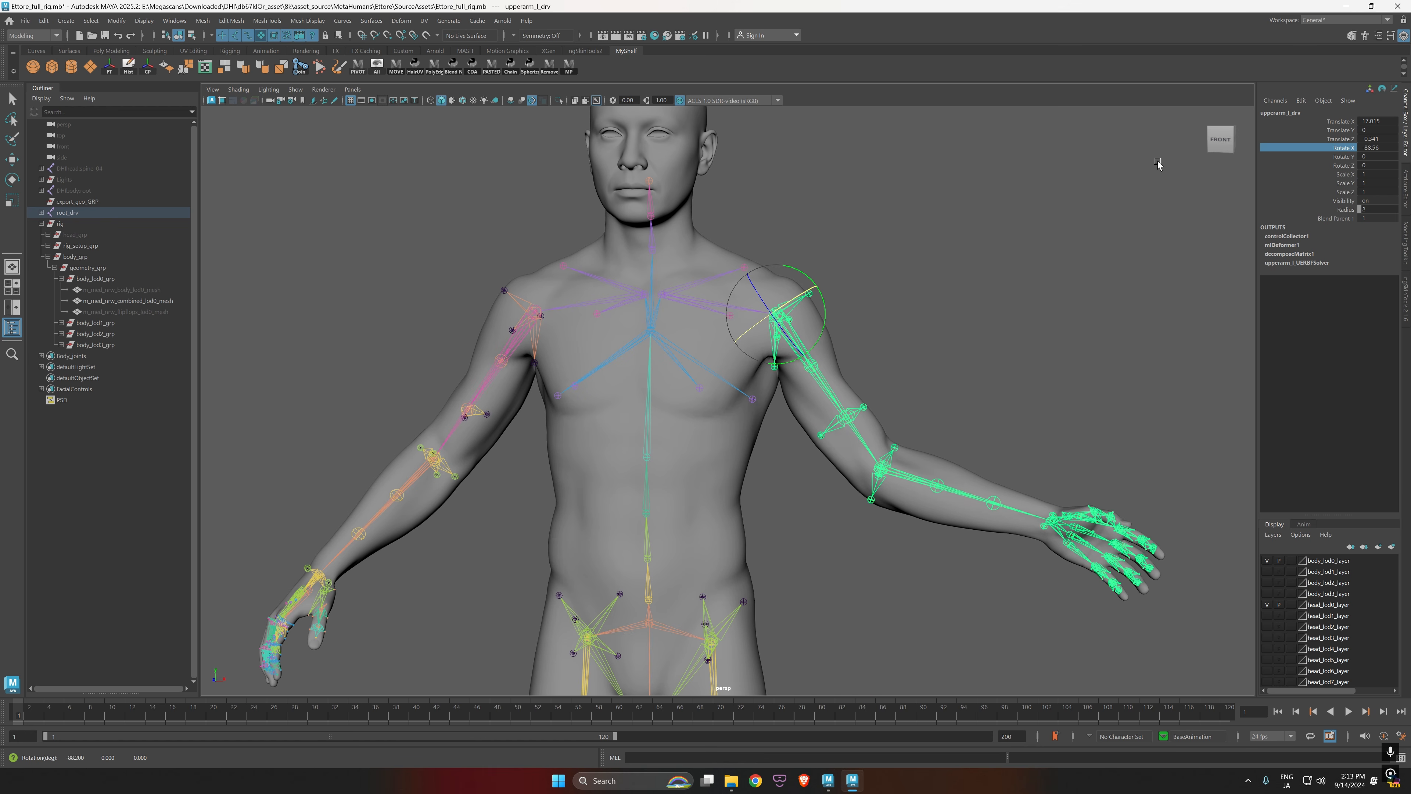
pyautogui.moveTo(1173, 161)
pyautogui.keyDown('alt'); pyautogui.mouseDown()
pyautogui.moveTo(895, 274)
pyautogui.moveTo(1001, 306)
pyautogui.moveTo(1111, 184)
pyautogui.moveTo(1177, 147)
pyautogui.mouseUp(); pyautogui.keyUp('alt')
pyautogui.moveTo(1177, 147); pyautogui.dragTo(1075, 158, button='middle')
pyautogui.hotkey('ctrl', 'z')
pyautogui.hotkey('ctrl', 'z')
pyautogui.hotkey('ctrl', 'z')
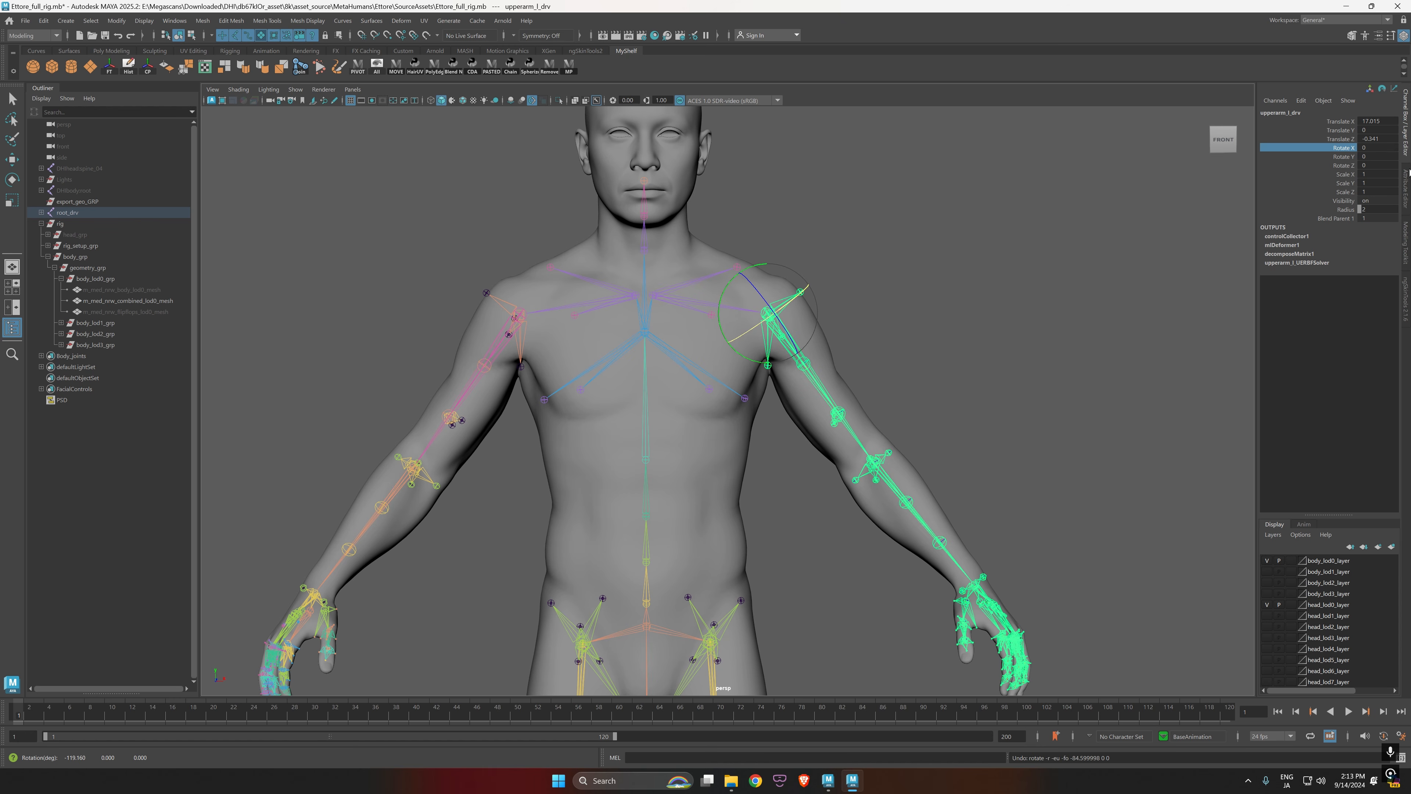
# Step: Set the connected control upperarm_l_drv.rotateX to a minimum of -80 and a maximum of 80
pyautogui.click(1409, 172)
pyautogui.doubleClick(1305, 489)
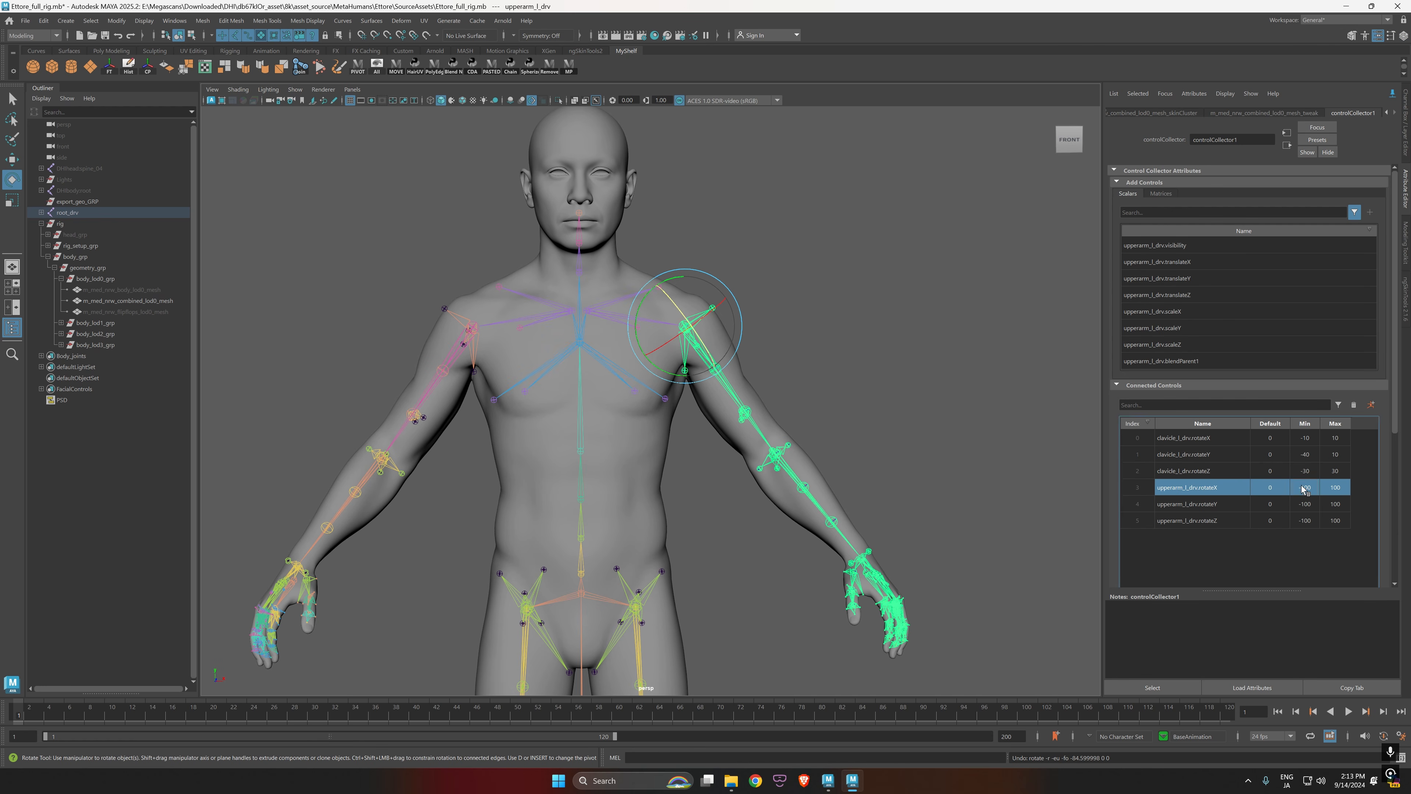
pyautogui.write('-80')
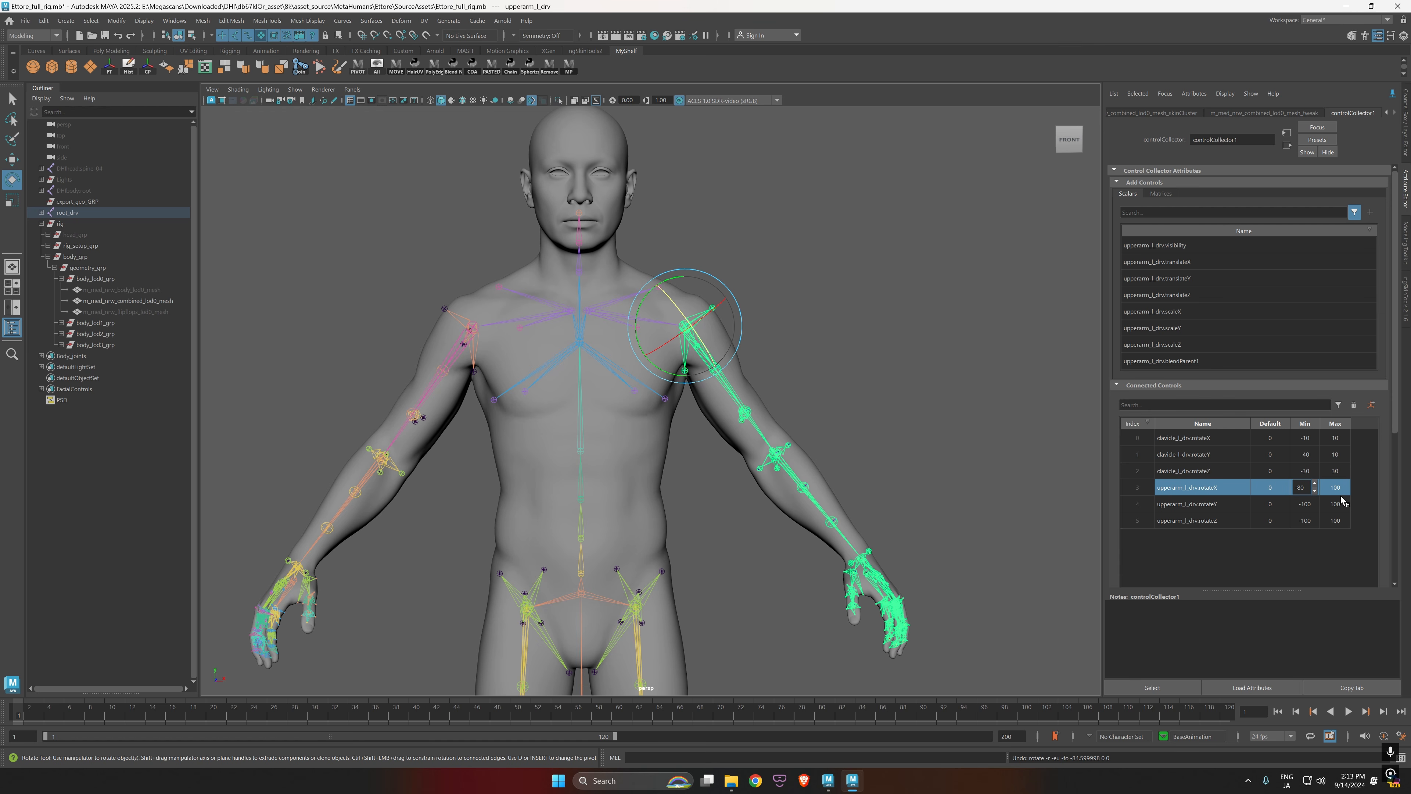
pyautogui.press('Return')
pyautogui.doubleClick(1336, 489)
pyautogui.write('80')
pyautogui.press('Return')
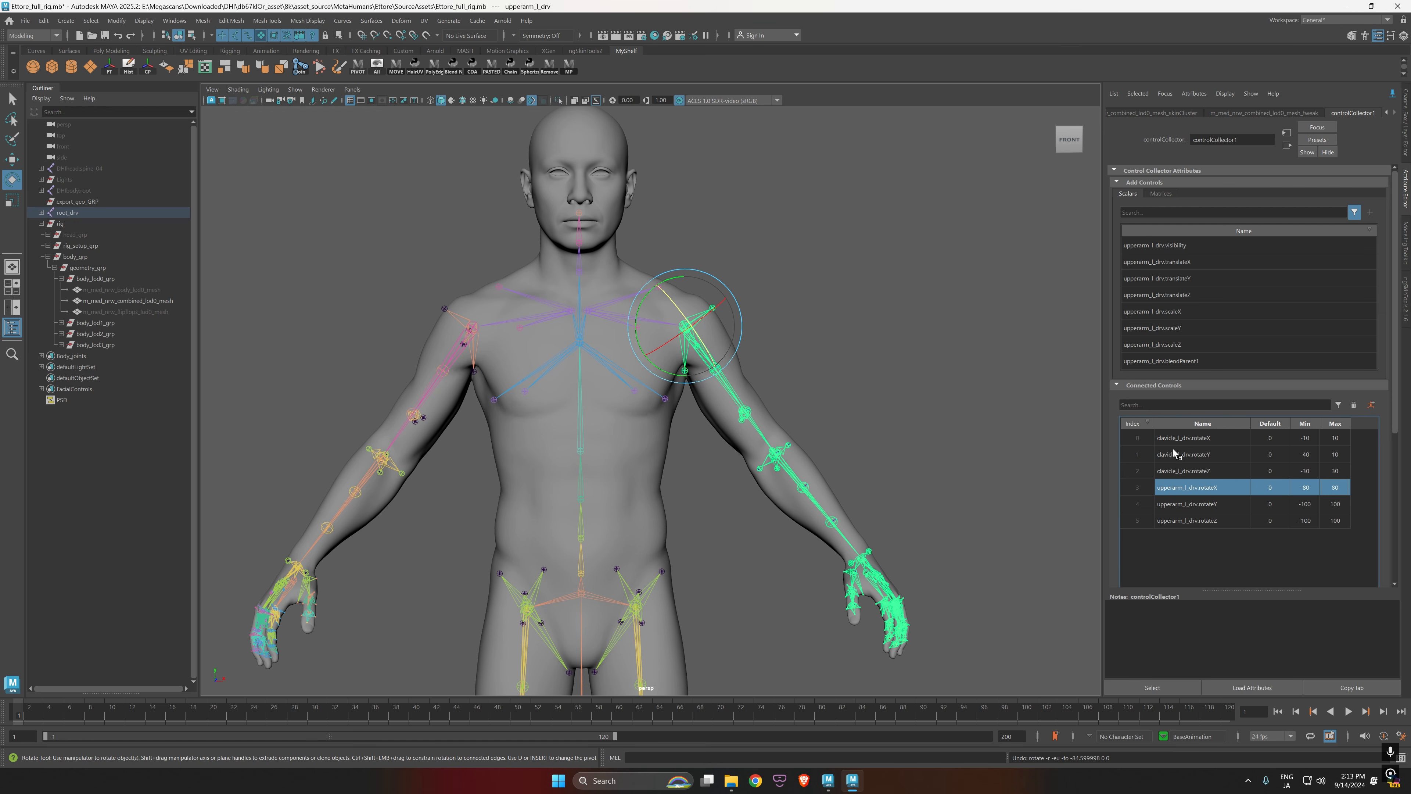
# Step: Try rotating upperarm_l_drv about its Y axis to about 34° to lower the left arm, and undo back to Rotate Y 0
pyautogui.hotkey('ctrl', 'a')
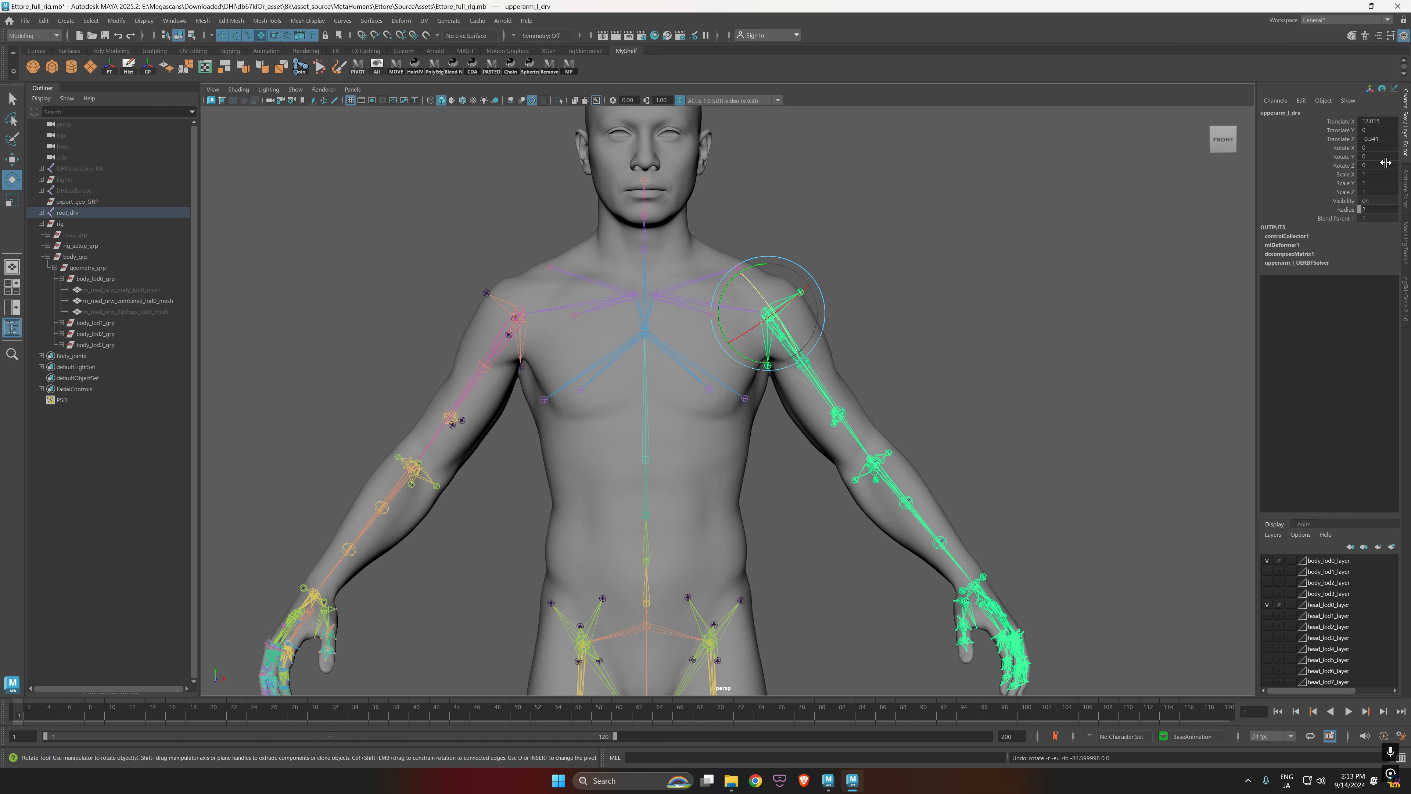
pyautogui.click(1333, 157)
pyautogui.moveTo(1070, 183); pyautogui.dragTo(1108, 206, button='middle')
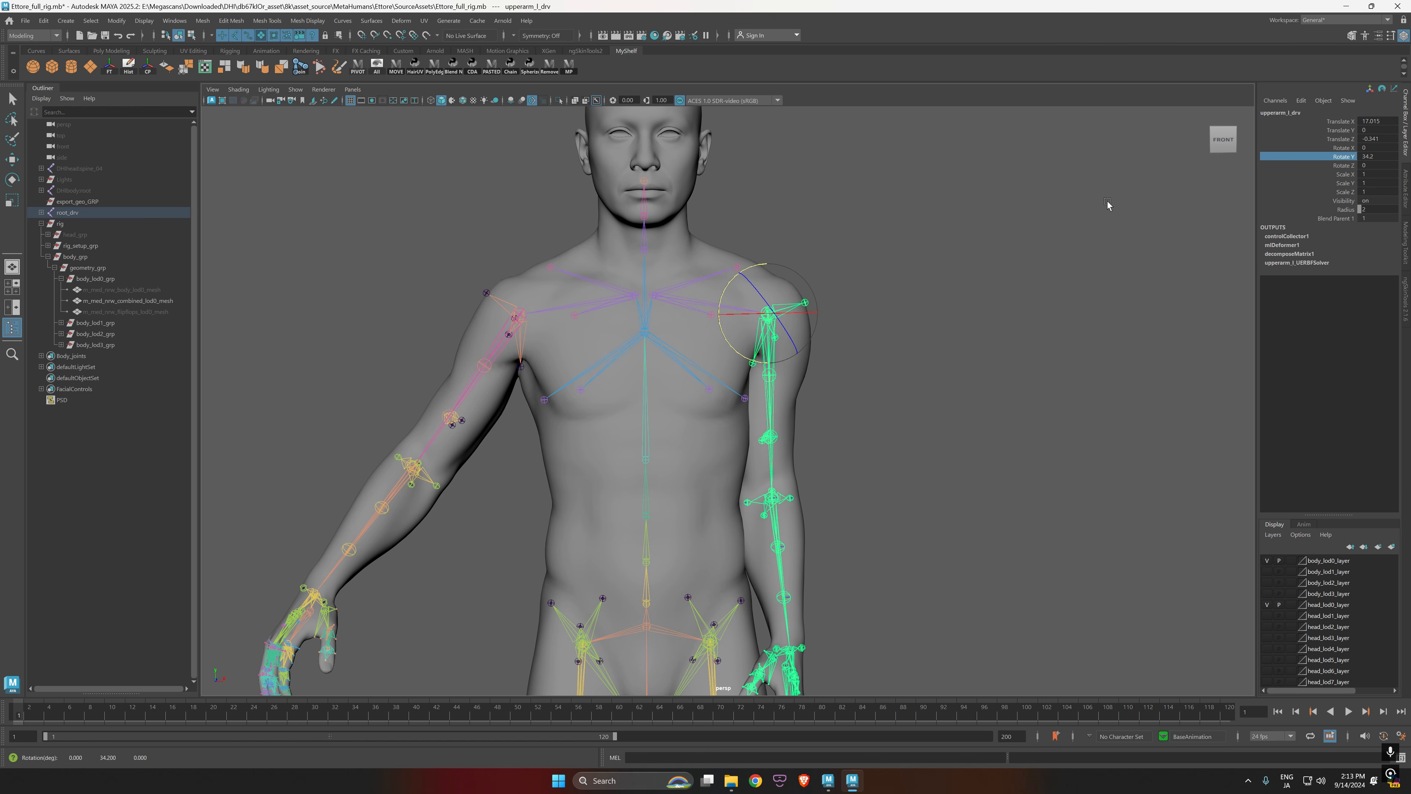
pyautogui.hotkey('ctrl', 'z')
pyautogui.hotkey('ctrl', 'z')
pyautogui.hotkey('ctrl', 'z')
pyautogui.hotkey('ctrl', 'z')
pyautogui.hotkey('ctrl', 'z')
pyautogui.hotkey('ctrl', 'z')
pyautogui.hotkey('ctrl', 'z')
pyautogui.hotkey('ctrl', 'z')
pyautogui.hotkey('ctrl', 'z')
pyautogui.hotkey('ctrl', 'z')
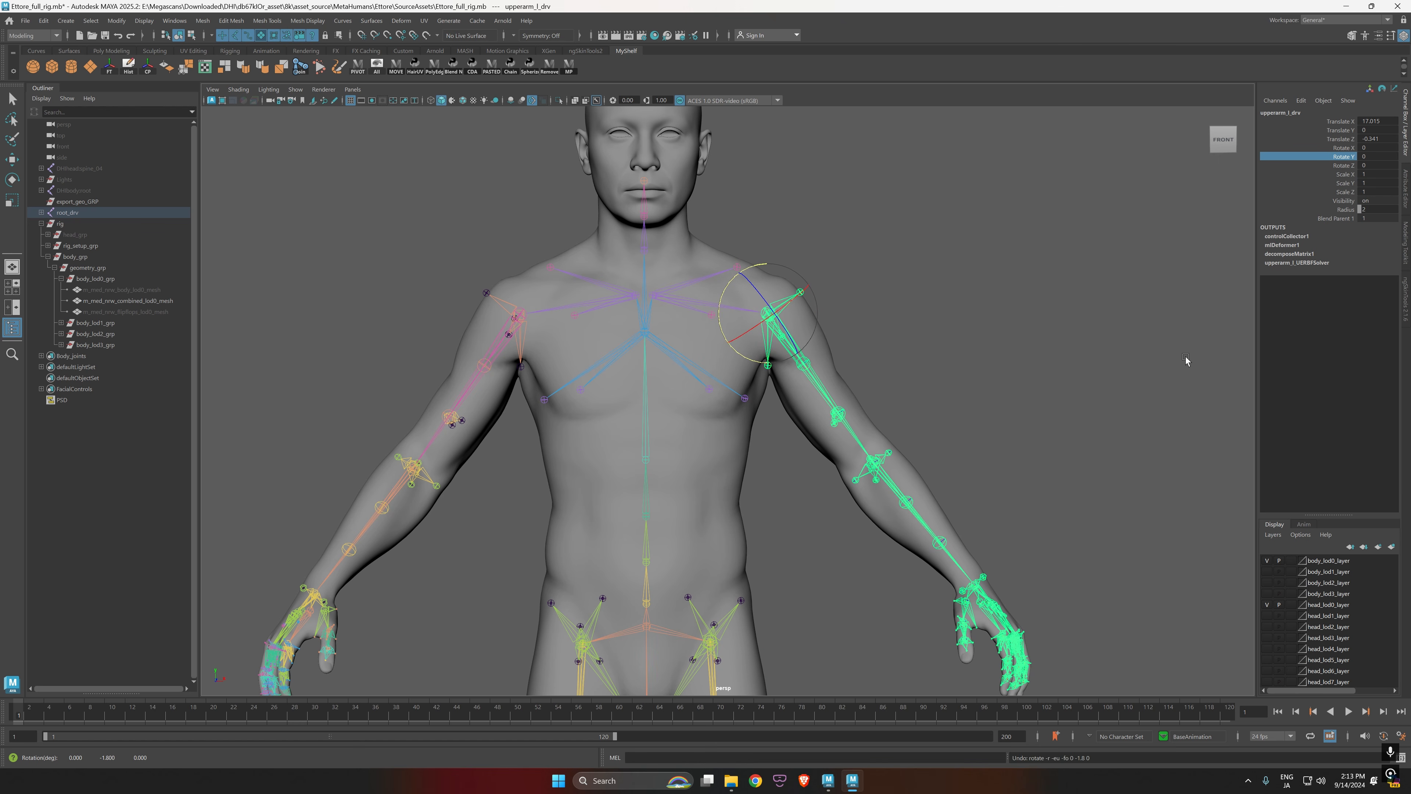
# Step: Set the connected control upperarm_l_drv.rotateY to a minimum of -60 and a maximum of 30
pyautogui.click(1406, 187)
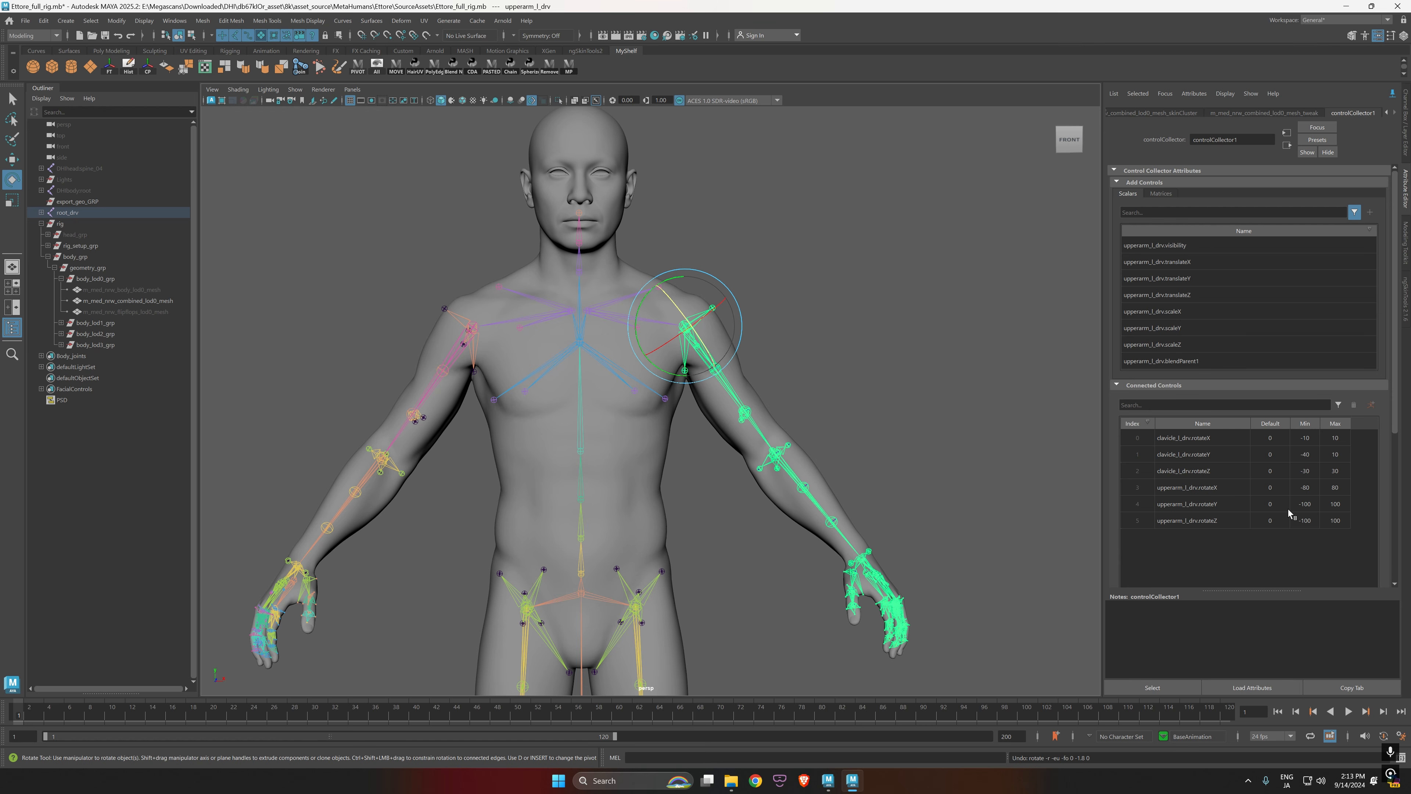
pyautogui.doubleClick(1308, 504)
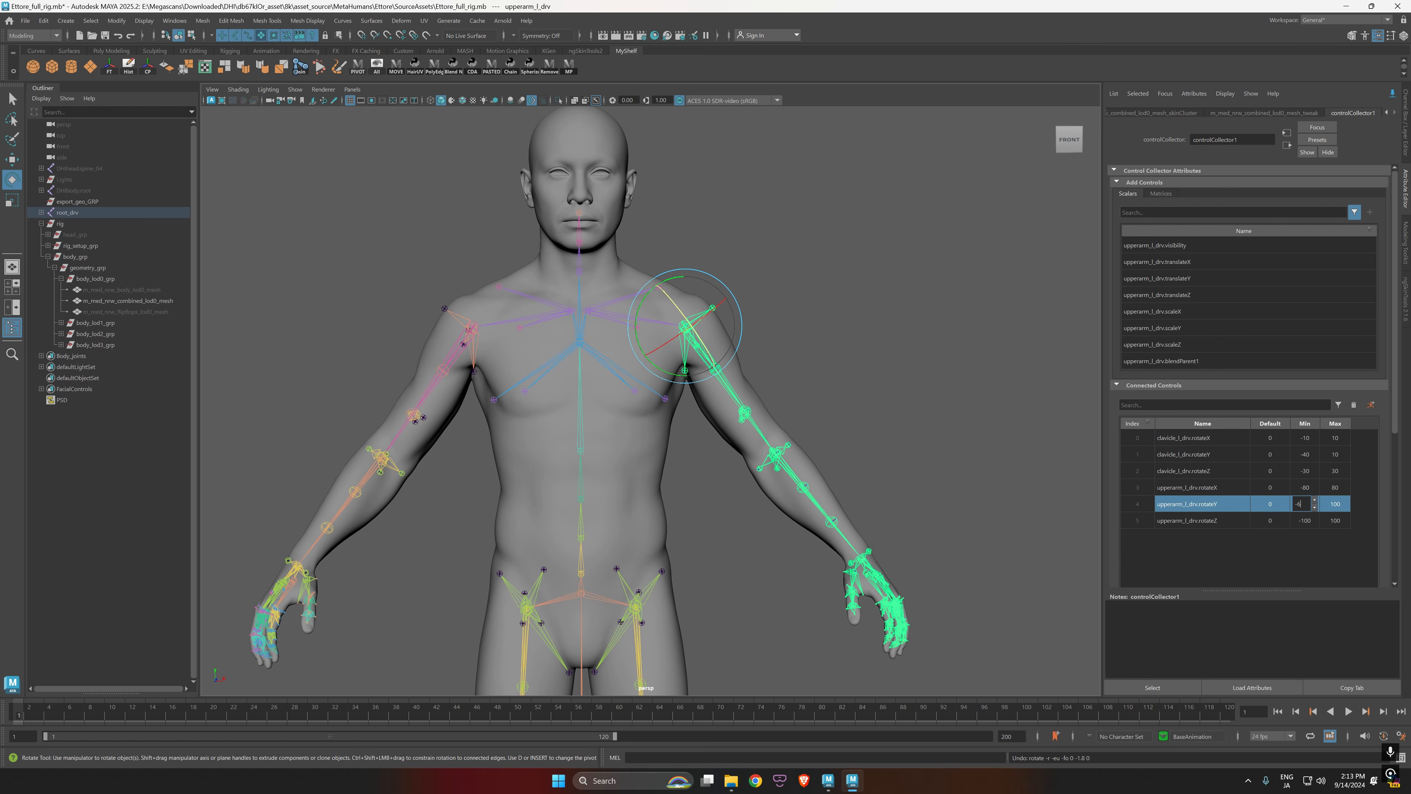
pyautogui.doubleClick(1336, 504)
pyautogui.write('30')
pyautogui.press('Return')
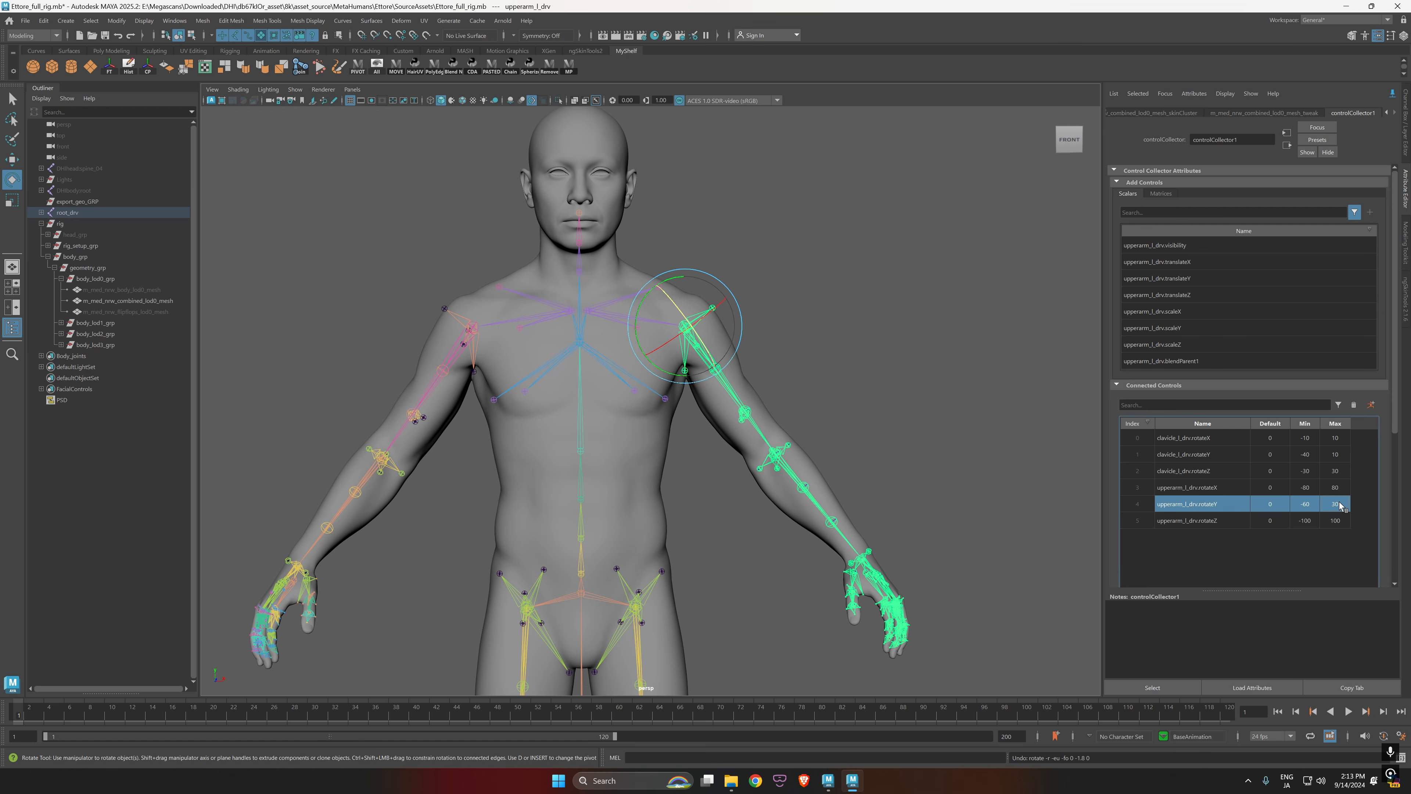
# Step: Try rotating upperarm_l_drv about its Z axis to about -128°, and bring it back to about -6°
pyautogui.hotkey('ctrl', 'a')
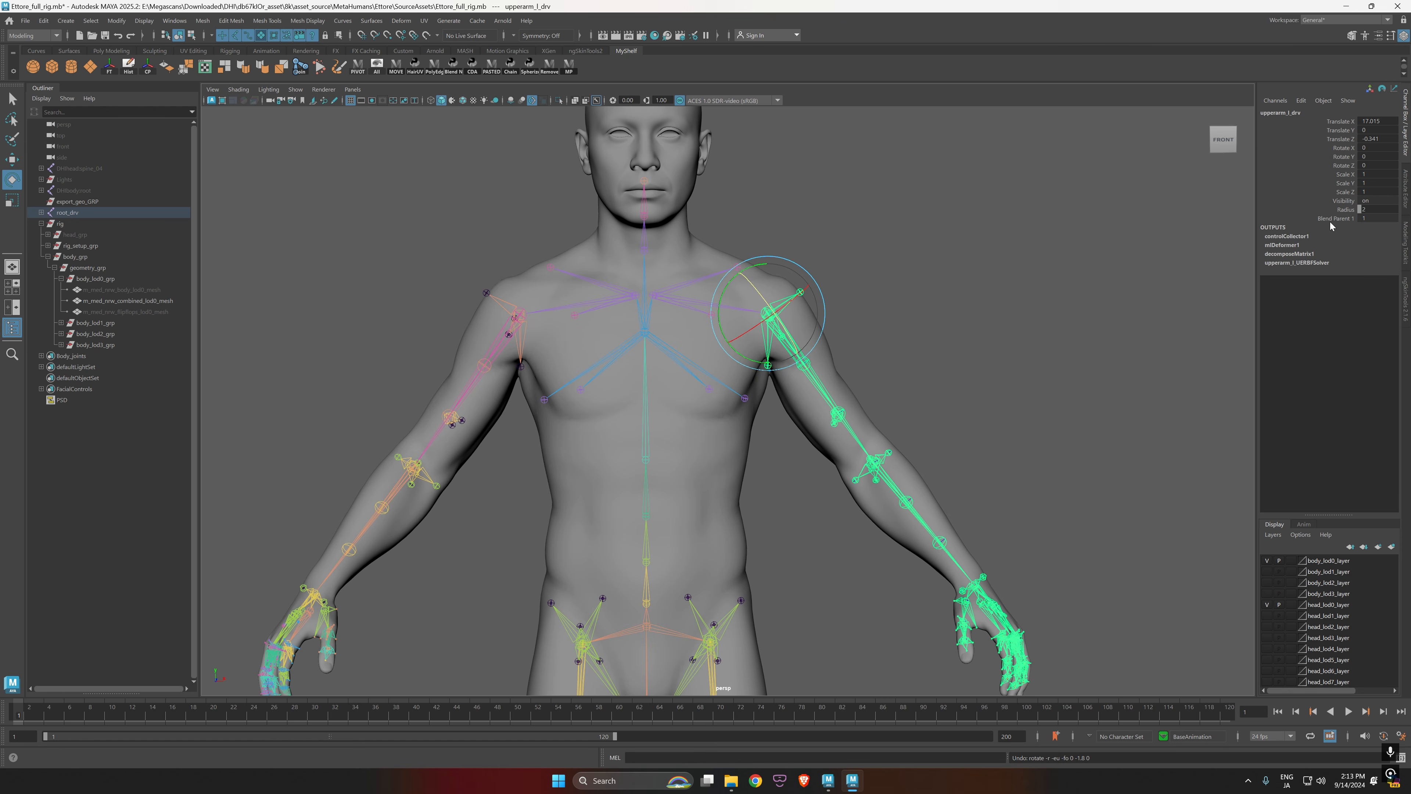
pyautogui.click(1340, 165)
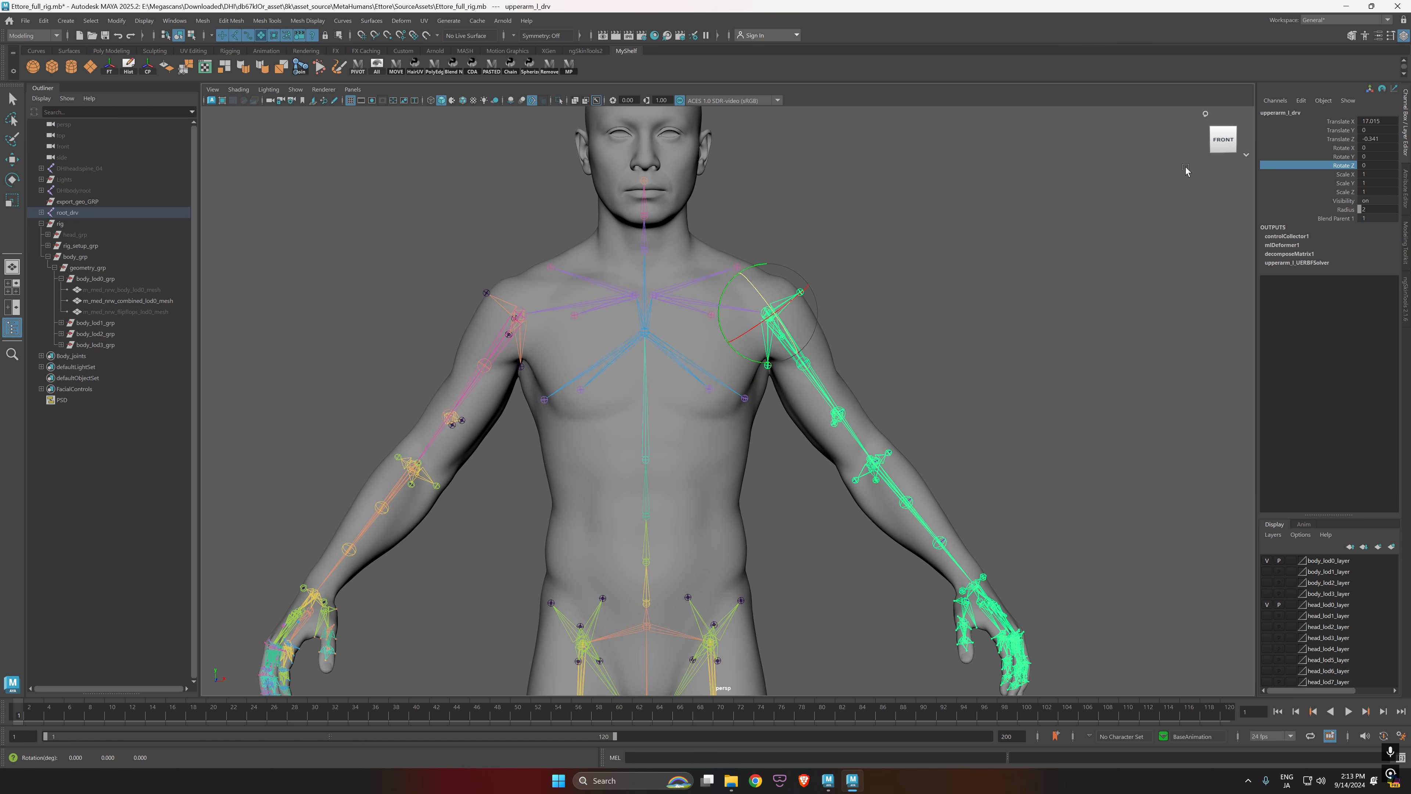
pyautogui.moveTo(1234, 178); pyautogui.dragTo(1059, 146, button='middle')
pyautogui.keyDown('alt'); pyautogui.moveTo(1059, 148); pyautogui.dragTo(953, 289); pyautogui.keyUp('alt')
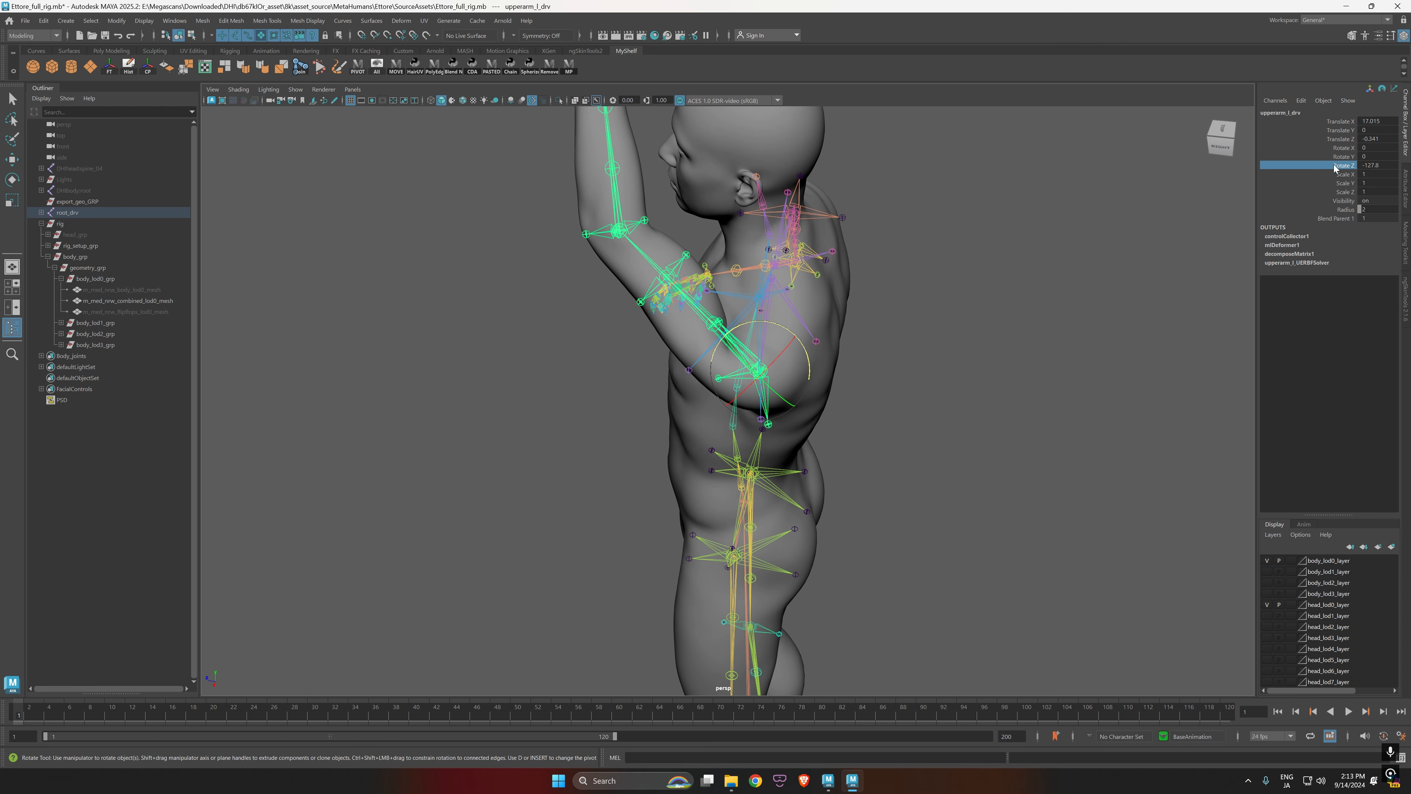
pyautogui.moveTo(1122, 187); pyautogui.dragTo(1000, 185, button='middle')
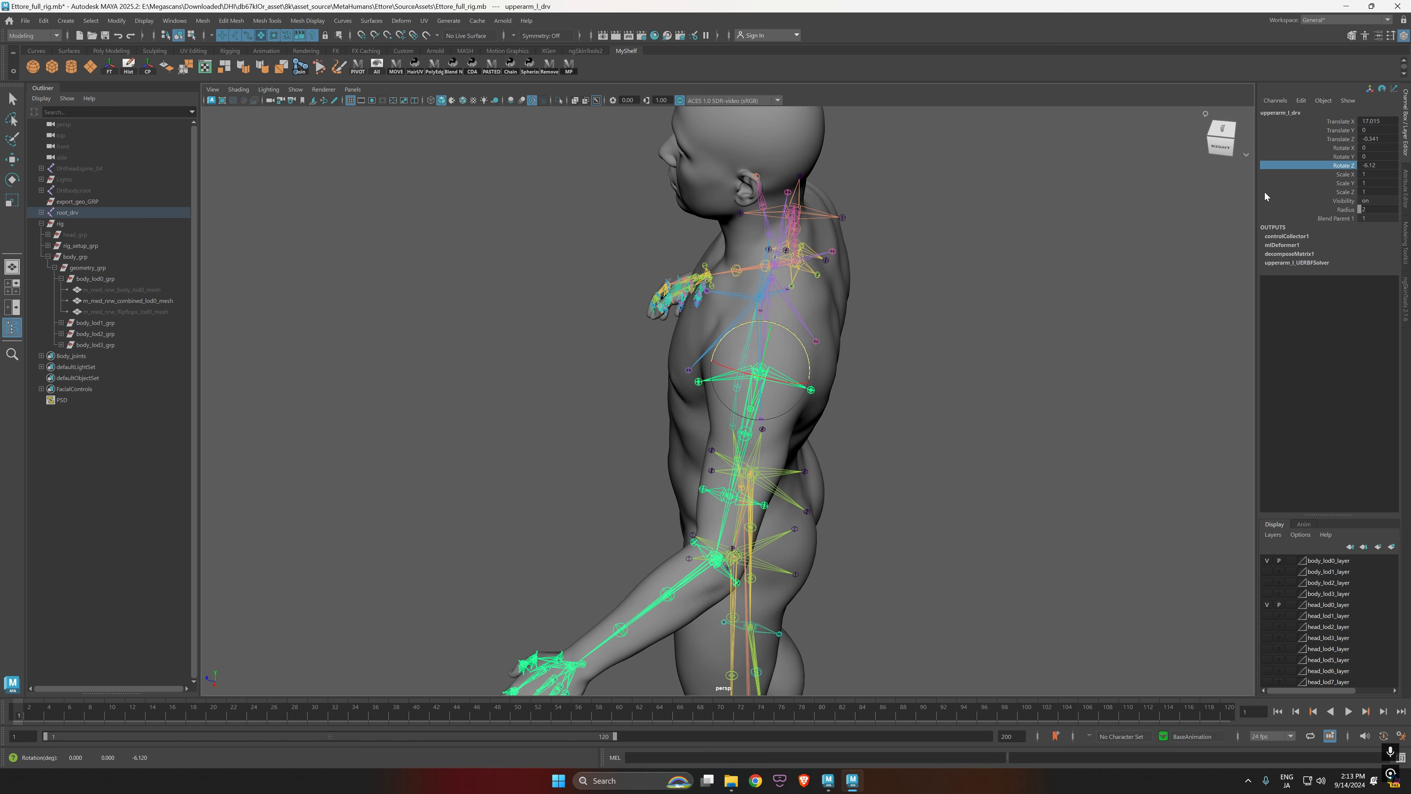
# Step: Set the connected control upperarm_l_drv.rotateZ to a minimum of -130 and a maximum of 60
pyautogui.click(1404, 189)
pyautogui.doubleClick(1310, 521)
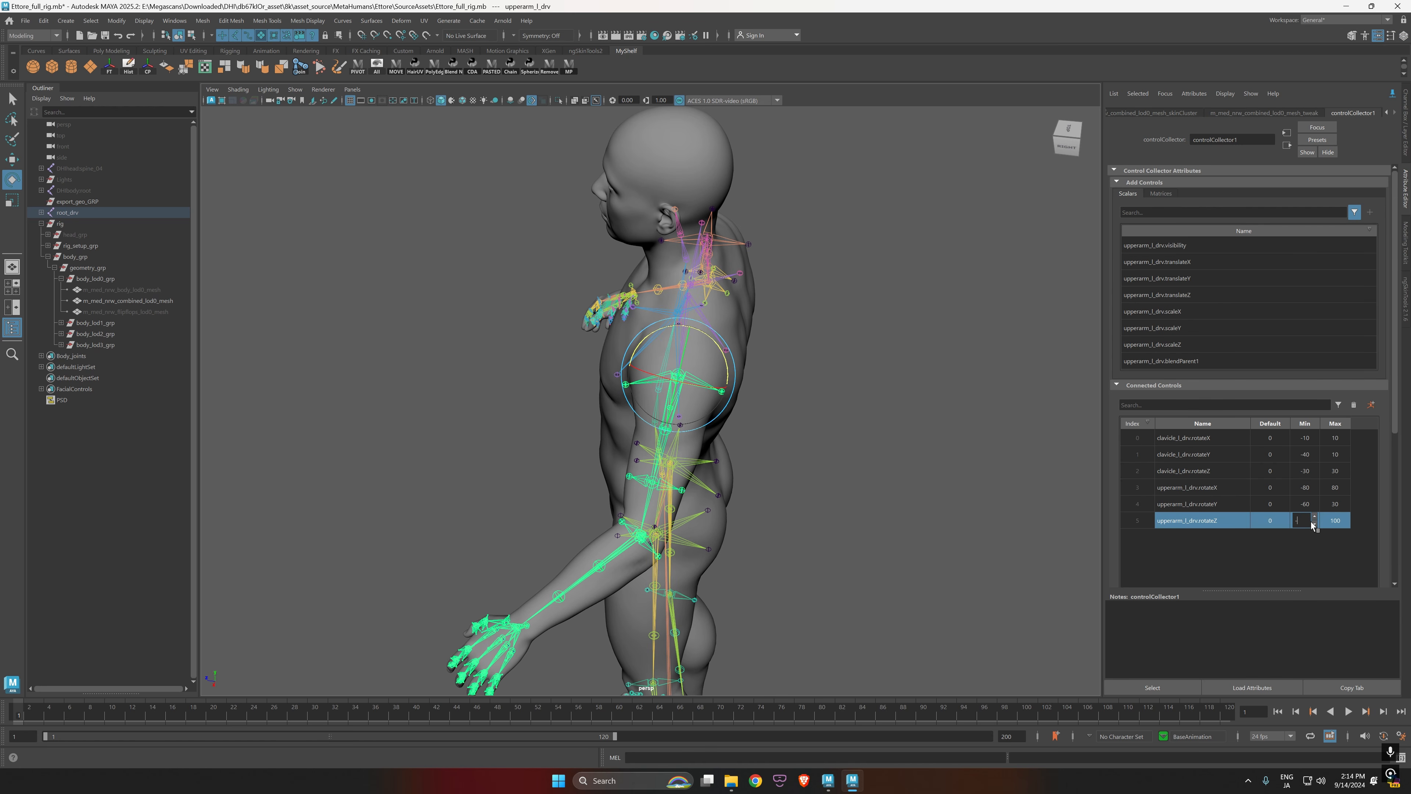
pyautogui.press('Return')
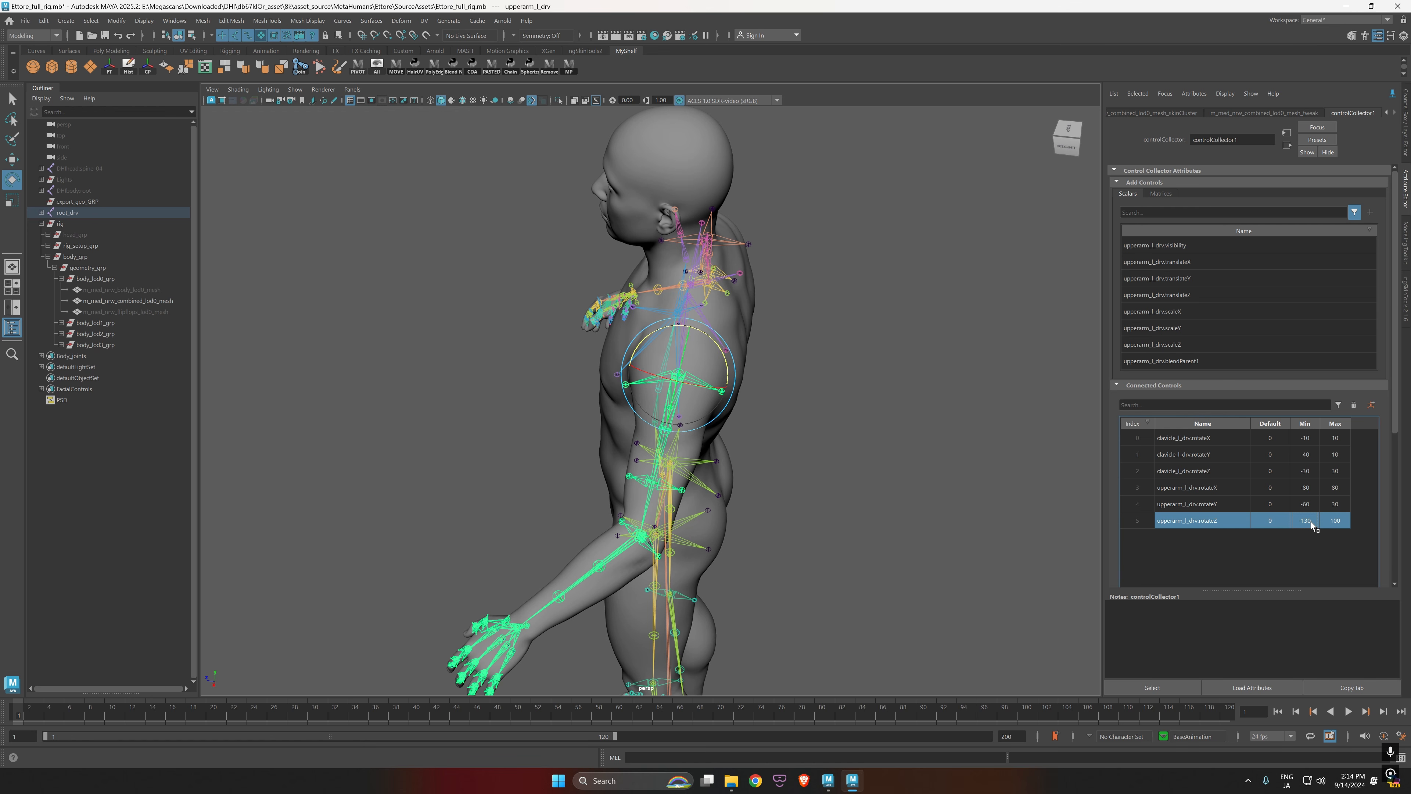
pyautogui.doubleClick(1336, 521)
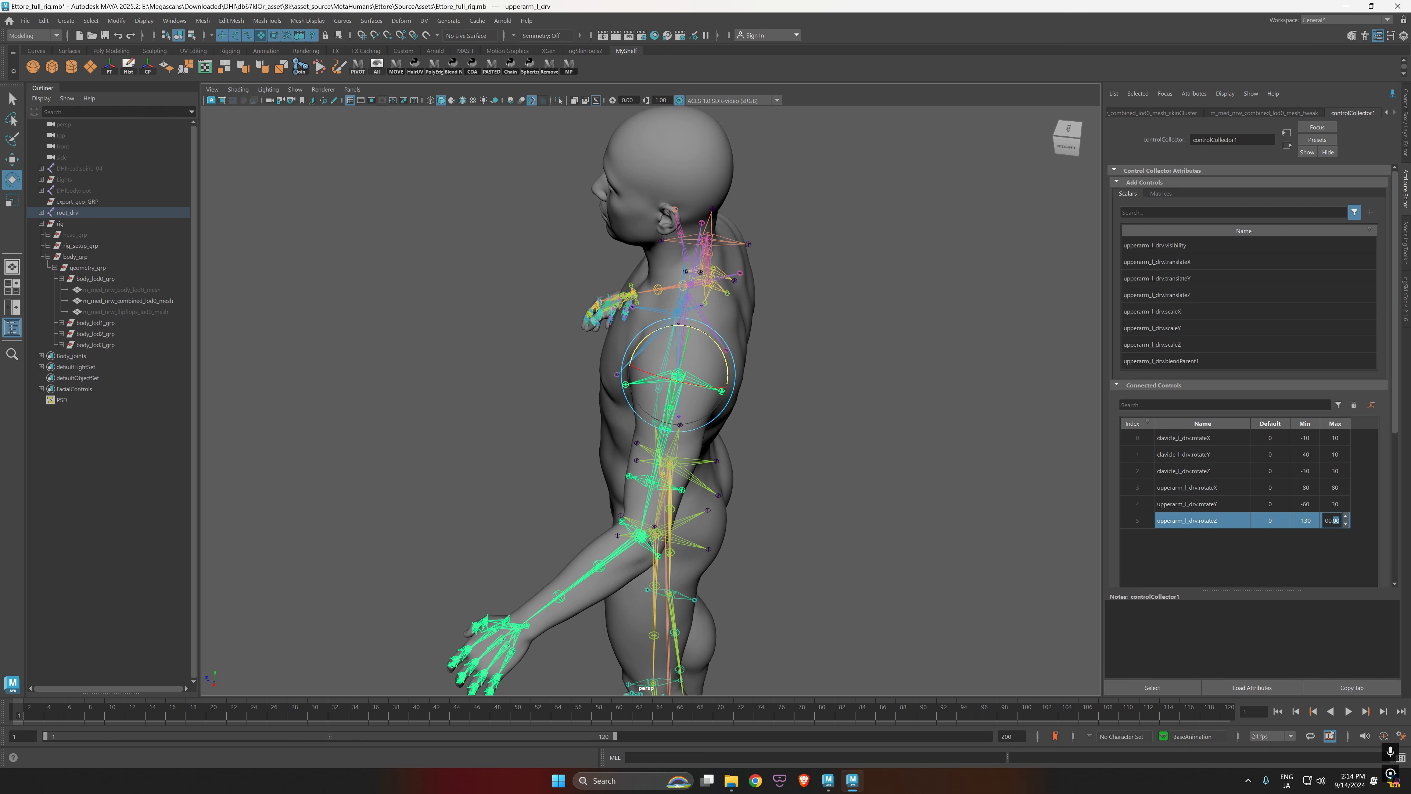
pyautogui.write('60')
pyautogui.press('Return')
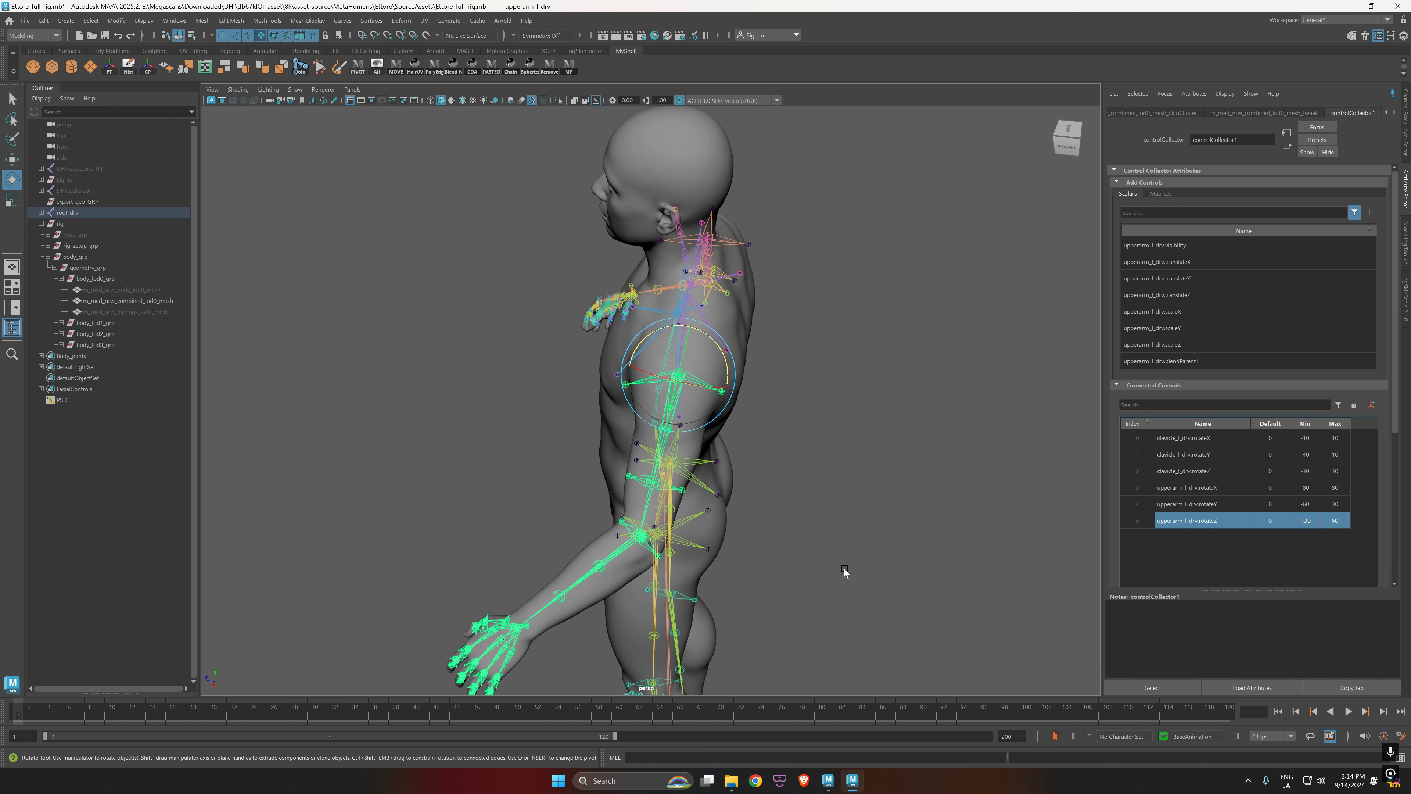
# Step: Try rotating upperarm_l_drv about its Z axis in the positive direction to about 68°
pyautogui.keyDown('alt'); pyautogui.moveTo(844, 573); pyautogui.dragTo(871, 525); pyautogui.keyUp('alt')
pyautogui.hotkey('ctrl', 'a')
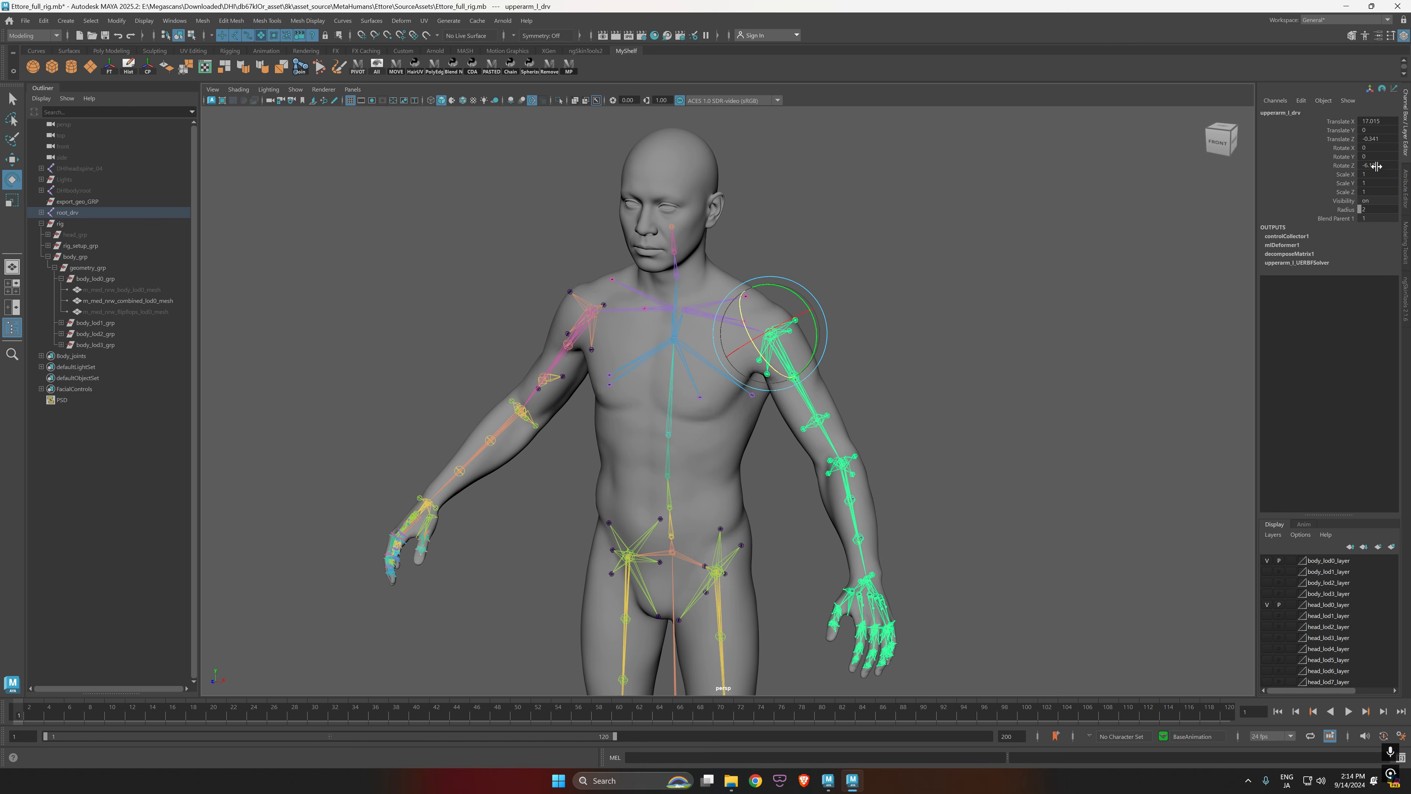
pyautogui.click(1333, 166)
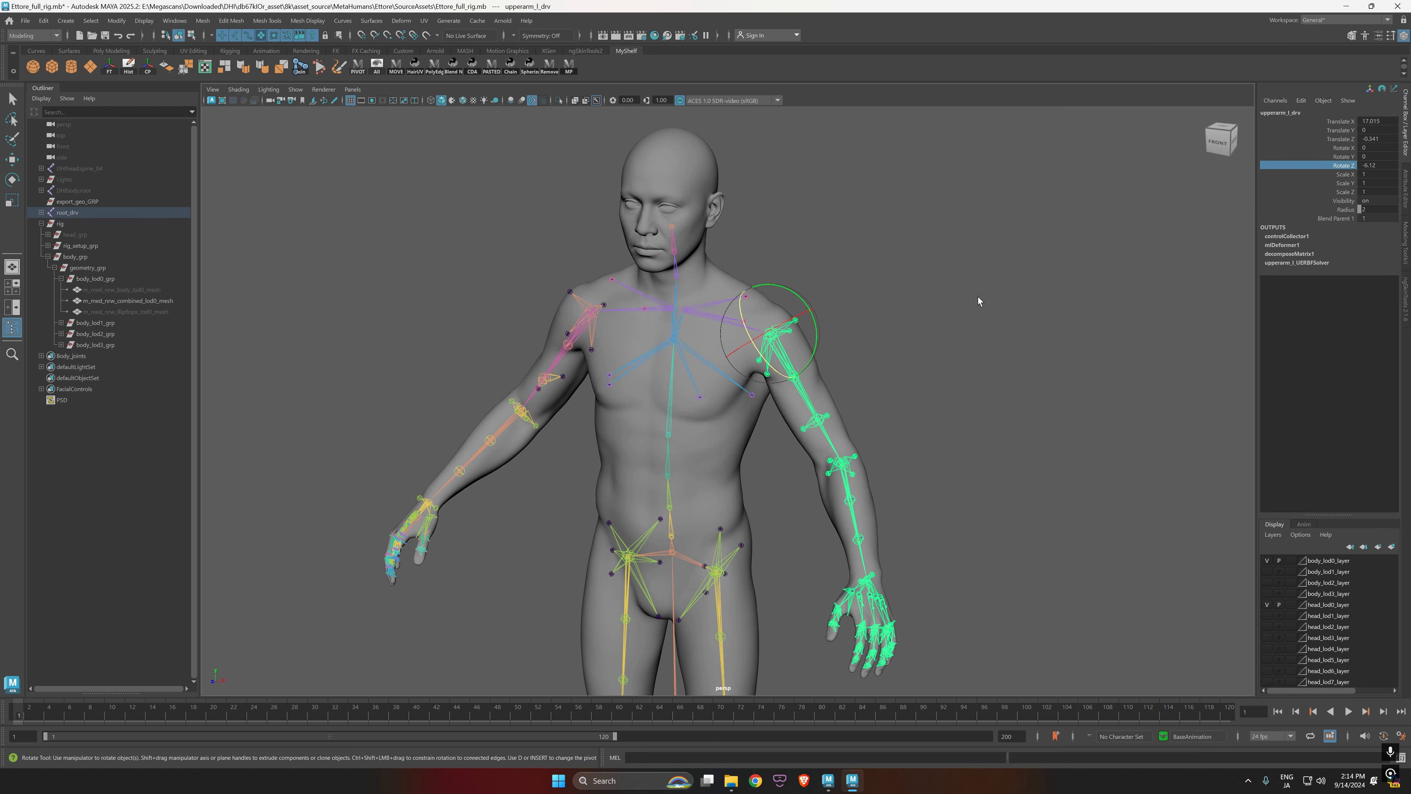
pyautogui.moveTo(994, 247); pyautogui.dragTo(1036, 230, button='middle')
# Step: Set the maximum of the connected control upperarm_l_drv.rotateZ to 70
pyautogui.click(1409, 189)
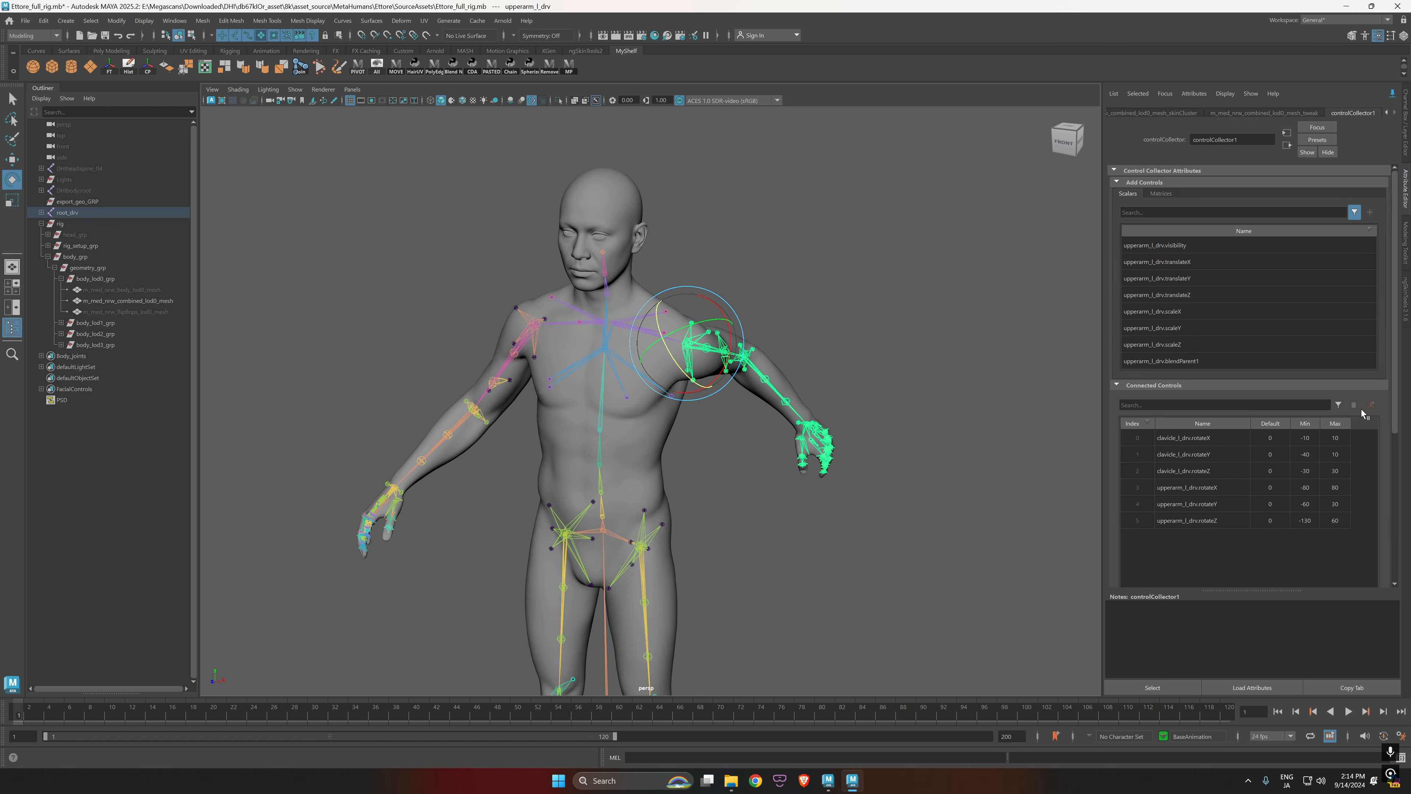
pyautogui.doubleClick(1333, 520)
pyautogui.press('Return')
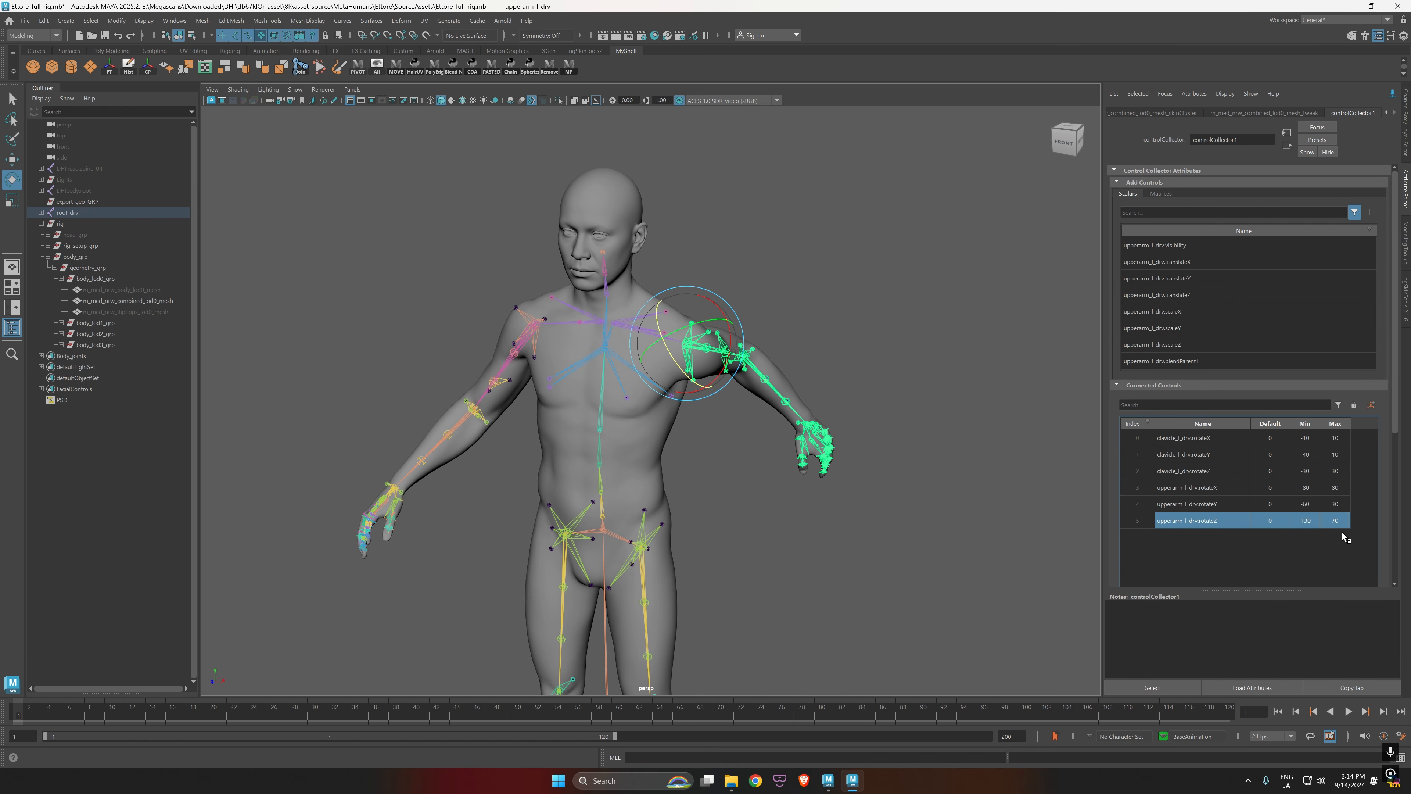
# Step: Reset Rotate X, Y and Z of upperarm_l_drv to 0 and deselect the joint
pyautogui.click(1009, 505)
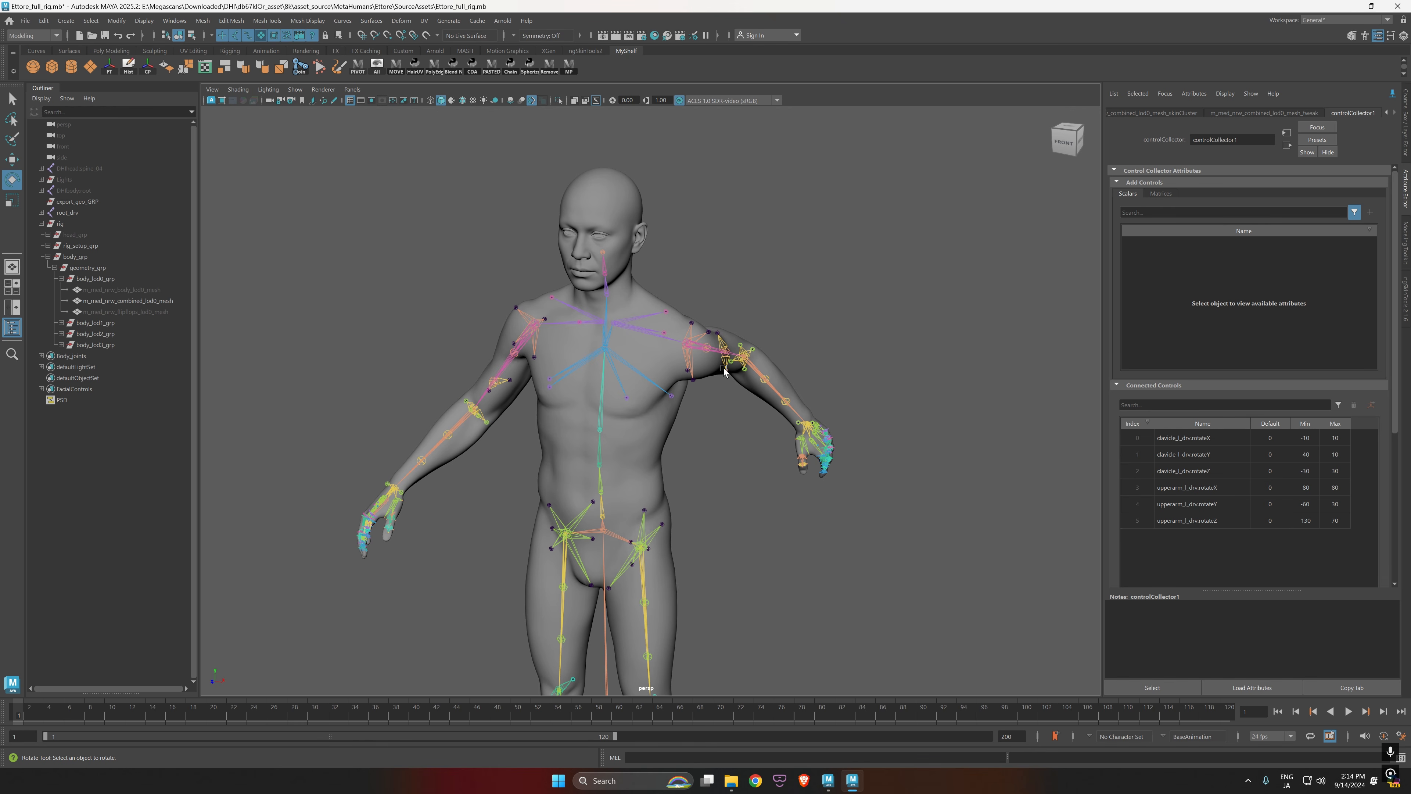
pyautogui.click(716, 353)
pyautogui.click(1401, 139)
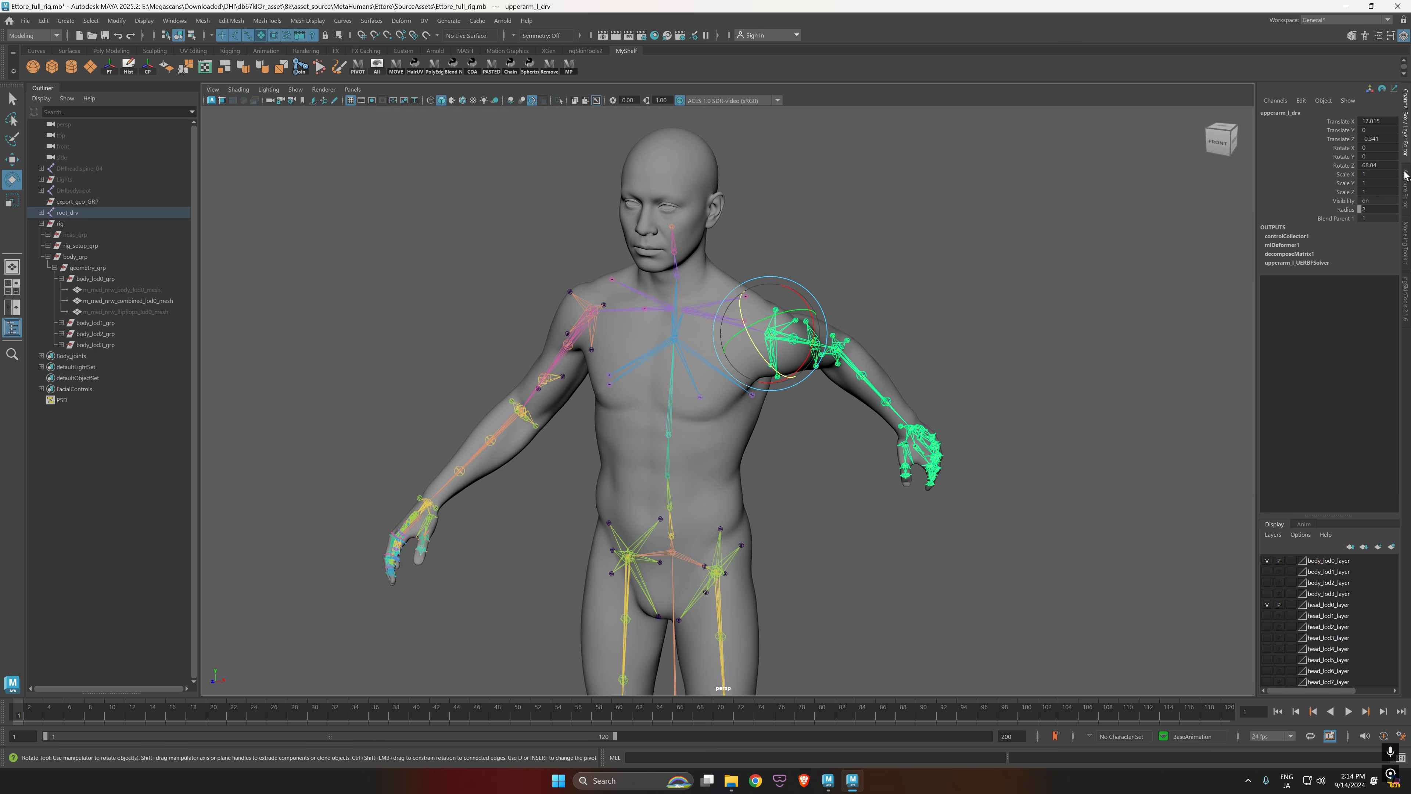
pyautogui.moveTo(1378, 148); pyautogui.dragTo(1380, 165)
pyautogui.write('0')
pyautogui.press('Return')
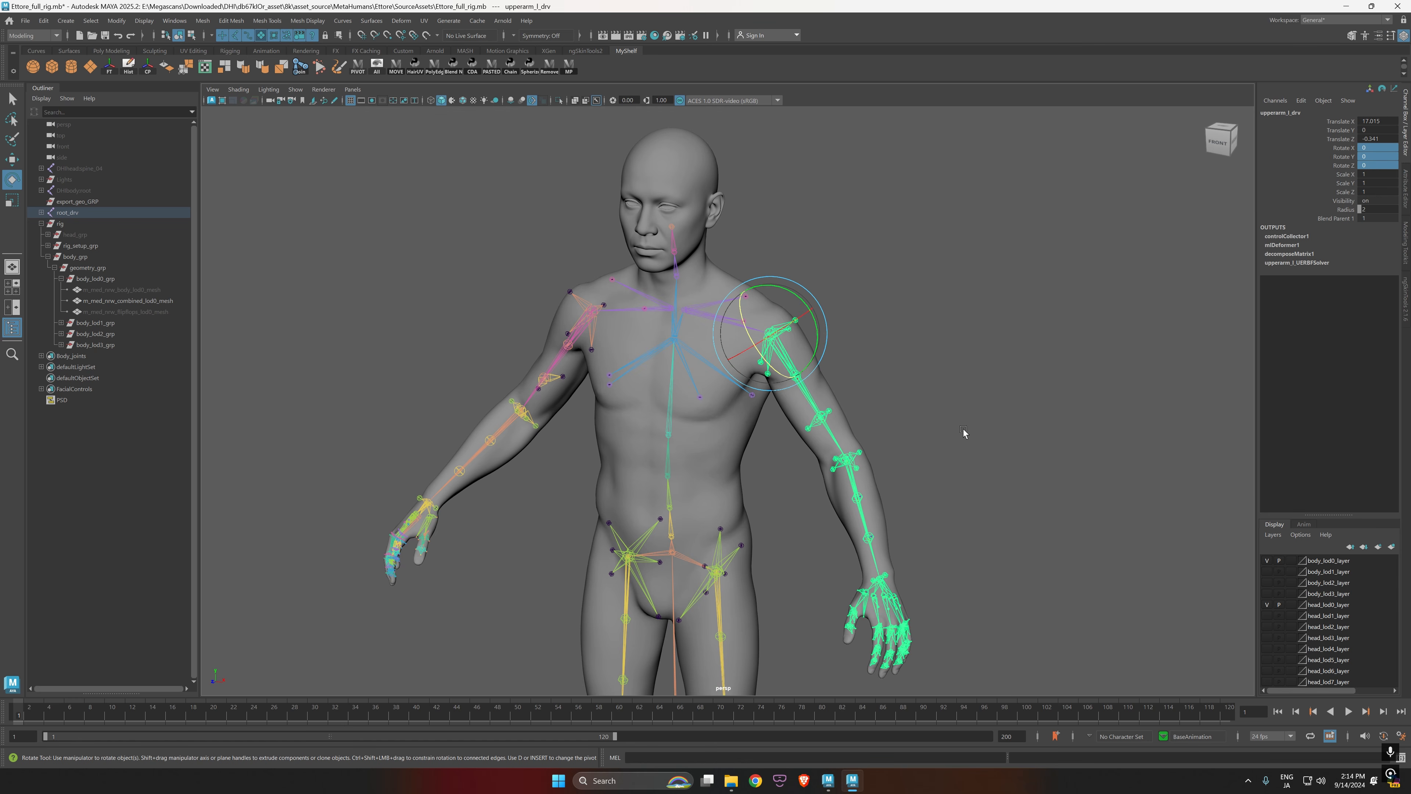
pyautogui.click(964, 433)
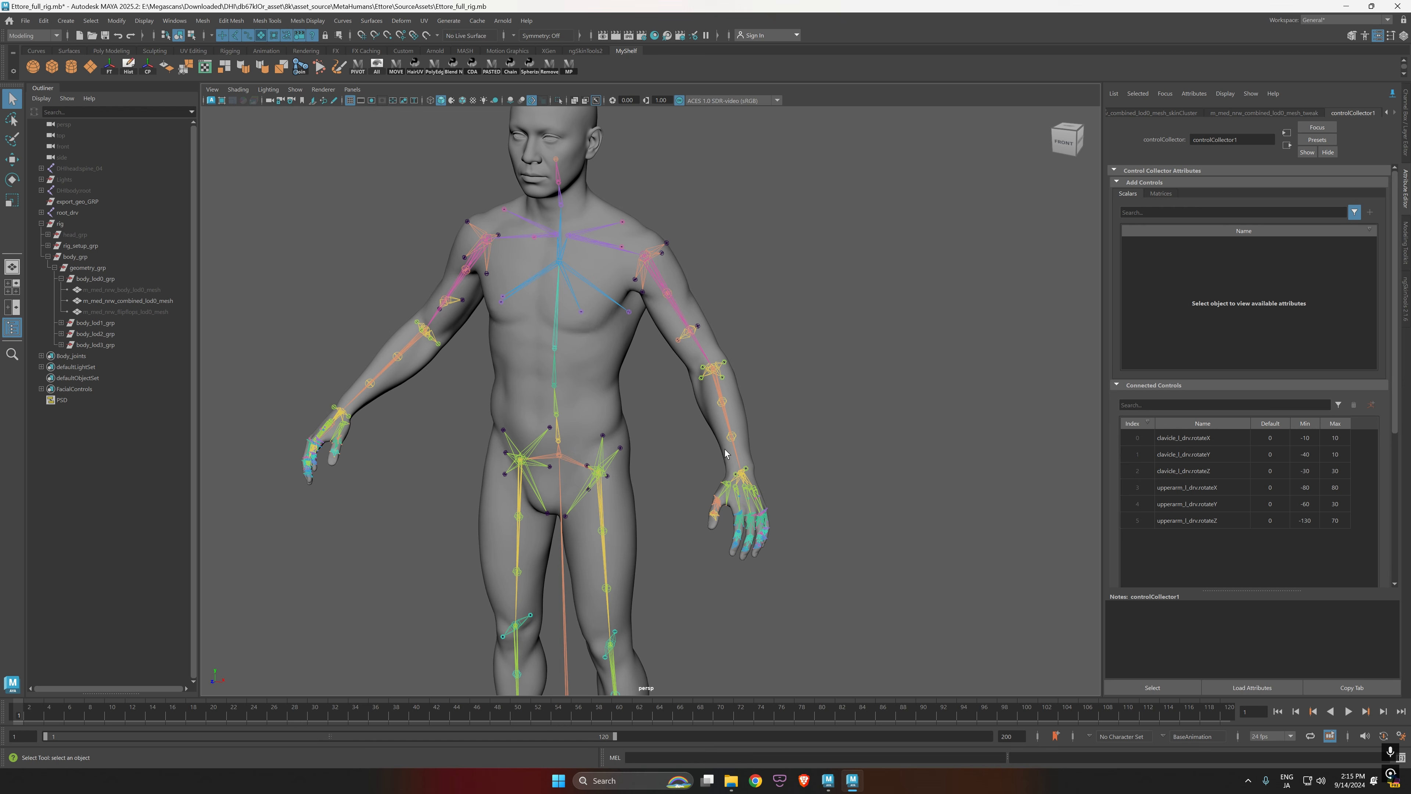
# Step: Add the rotateX, rotateY and rotateZ attributes of lowerarm_l_drv to the connected controls of controlCollector1
pyautogui.keyDown('alt'); pyautogui.moveTo(664, 446); pyautogui.dragTo(704, 455, button='middle'); pyautogui.keyUp('alt')
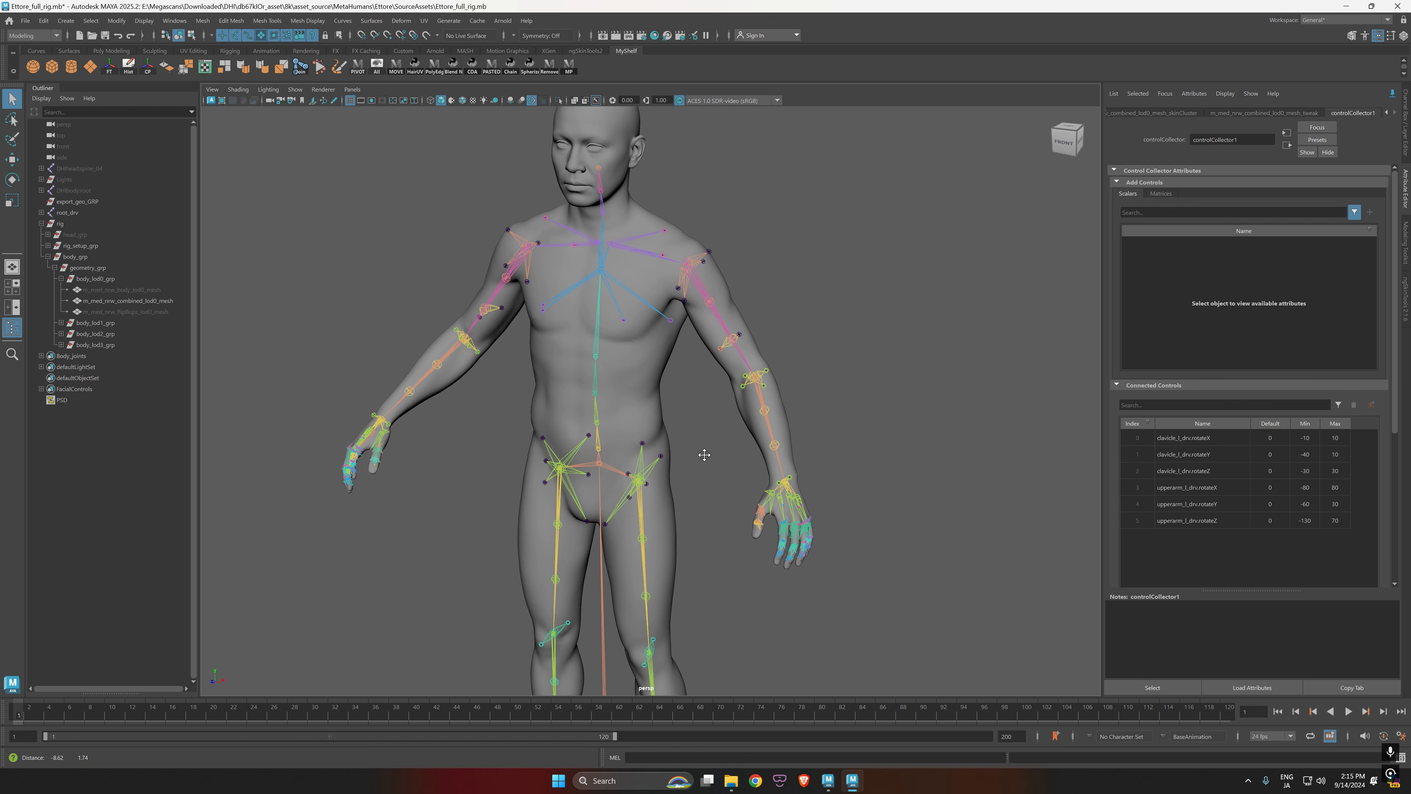
pyautogui.keyDown('alt'); pyautogui.moveTo(704, 455); pyautogui.dragTo(853, 432); pyautogui.keyUp('alt')
pyautogui.keyDown('alt'); pyautogui.moveTo(854, 432); pyautogui.dragTo(961, 471, button='right'); pyautogui.keyUp('alt')
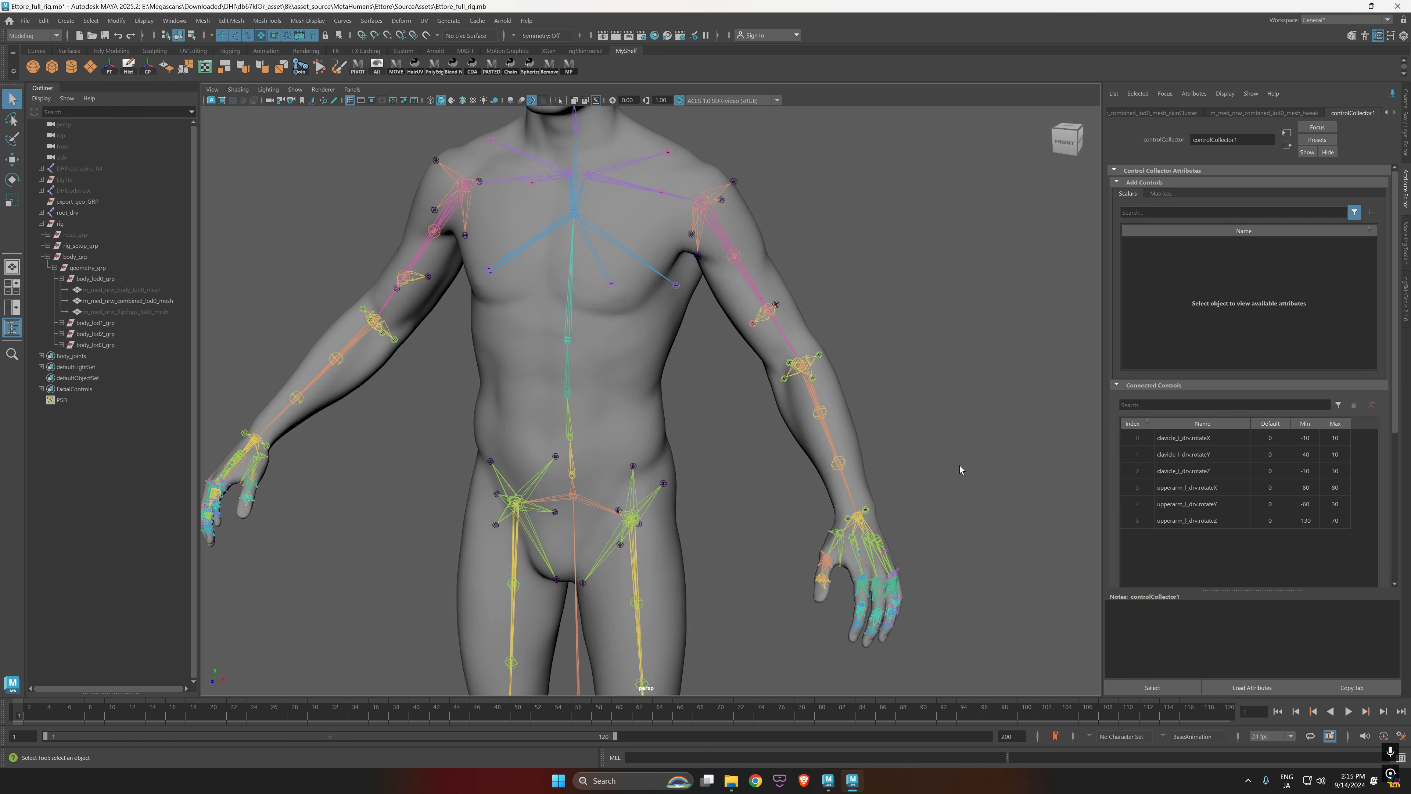
pyautogui.keyDown('alt'); pyautogui.moveTo(961, 470); pyautogui.dragTo(905, 439); pyautogui.keyUp('alt')
pyautogui.moveTo(905, 439)
pyautogui.keyDown('alt'); pyautogui.mouseDown(button='right')
pyautogui.moveTo(857, 429)
pyautogui.moveTo(911, 460)
pyautogui.mouseUp(button='right'); pyautogui.keyUp('alt')
pyautogui.keyDown('alt'); pyautogui.moveTo(911, 460); pyautogui.dragTo(935, 438); pyautogui.keyUp('alt')
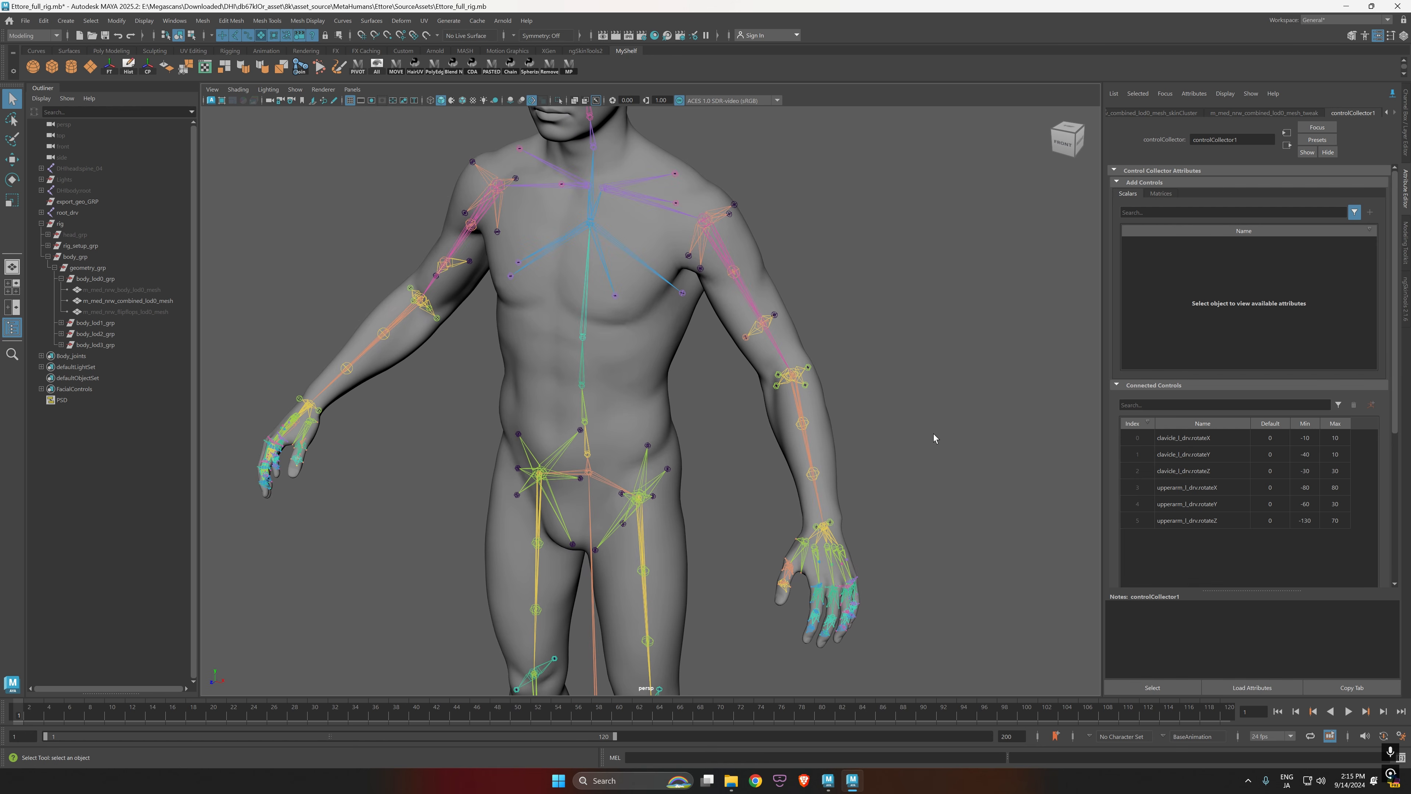
pyautogui.click(797, 397)
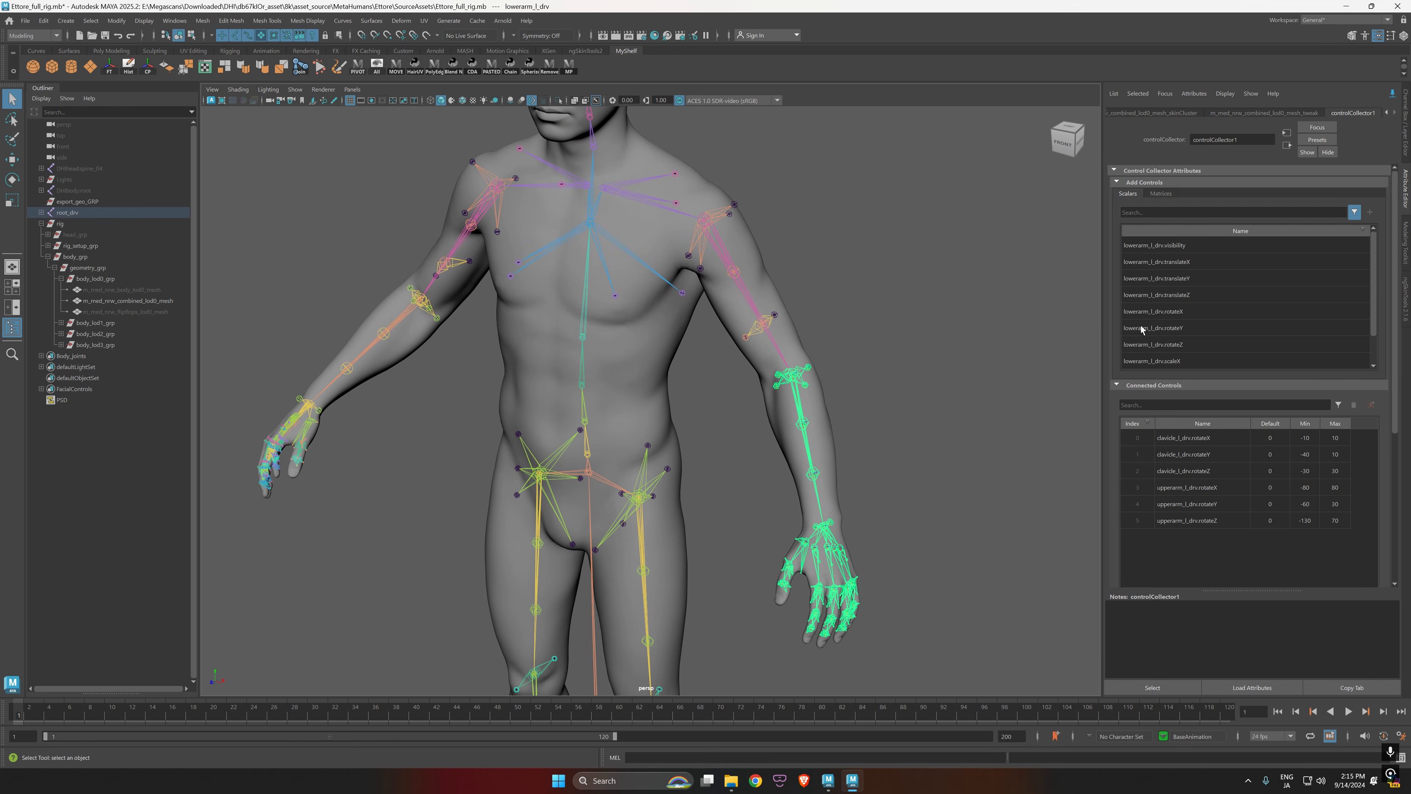
pyautogui.moveTo(1201, 316); pyautogui.dragTo(1196, 346)
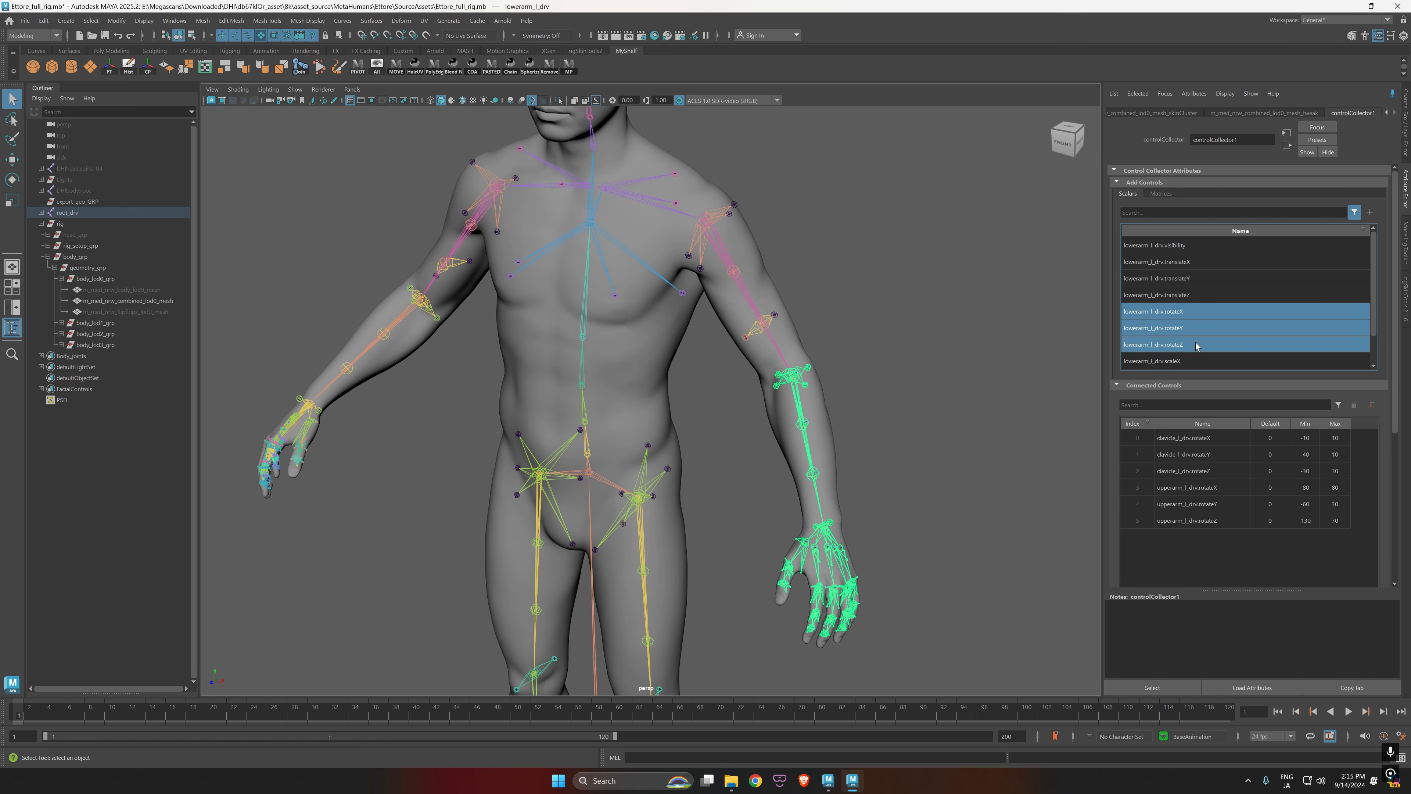
pyautogui.click(1371, 214)
# Step: Add the rotateX, rotateY and rotateZ attributes of hand_l_drv to the connected controls
pyautogui.keyDown('alt'); pyautogui.moveTo(867, 528); pyautogui.dragTo(867, 423, button='middle'); pyautogui.keyUp('alt')
pyautogui.click(867, 423)
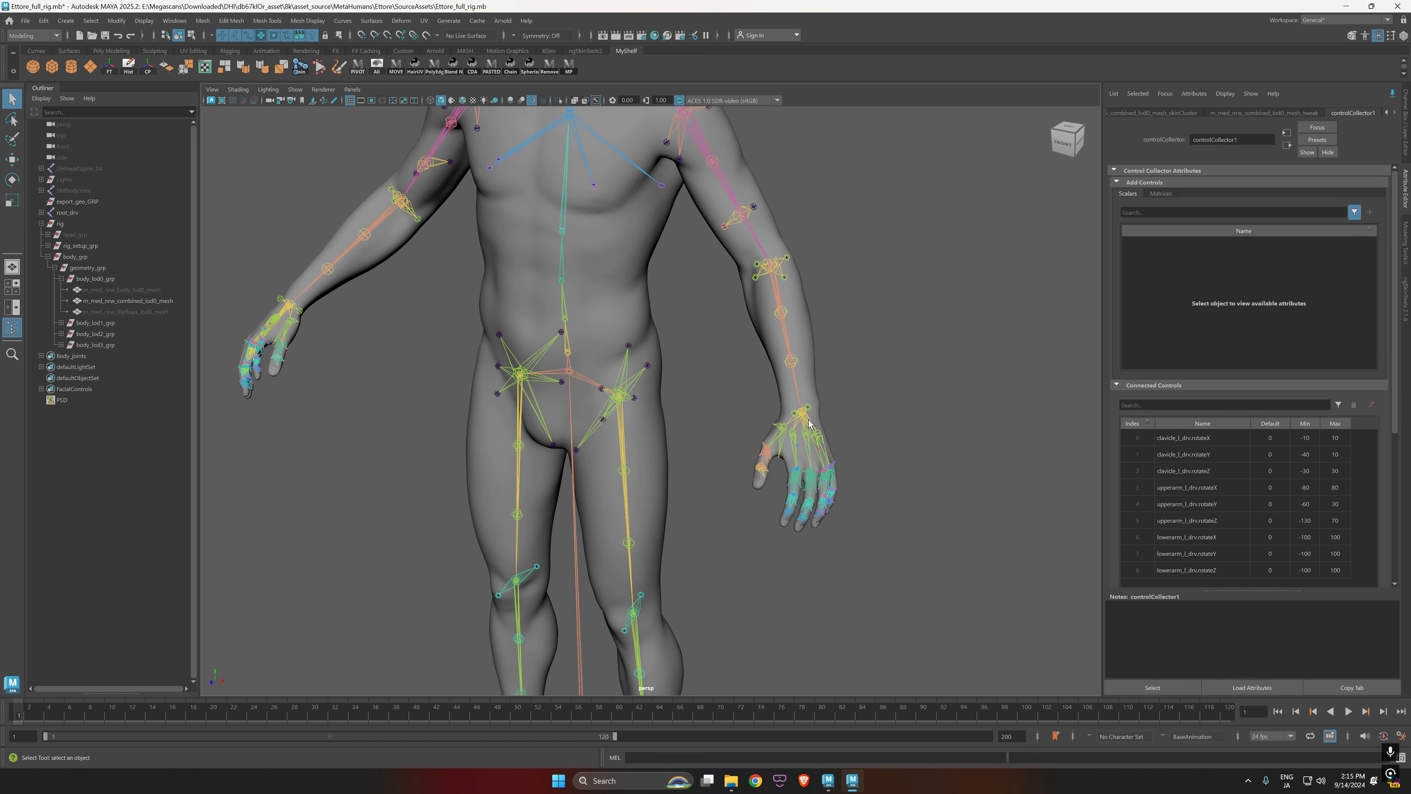
pyautogui.click(807, 425)
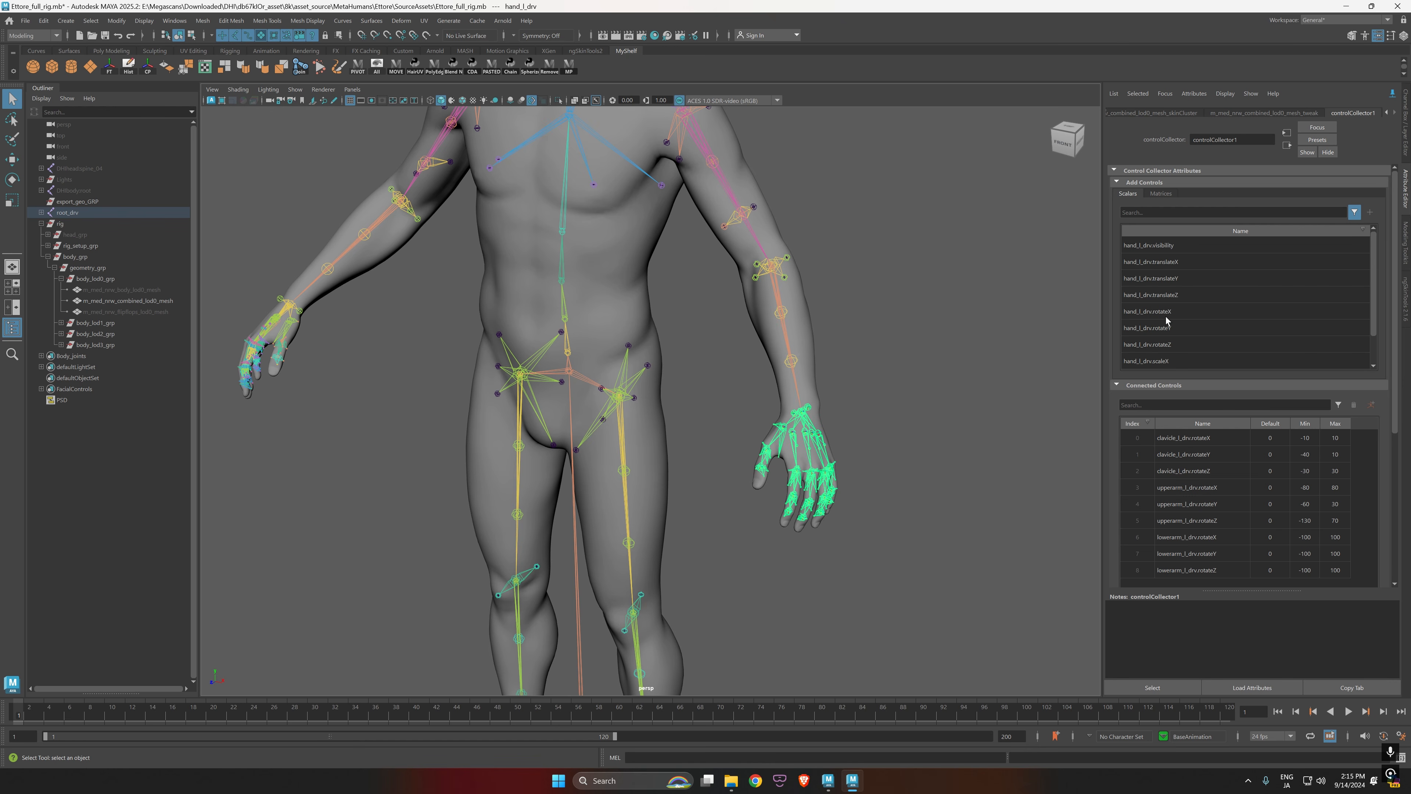
pyautogui.moveTo(1167, 320); pyautogui.dragTo(1181, 349)
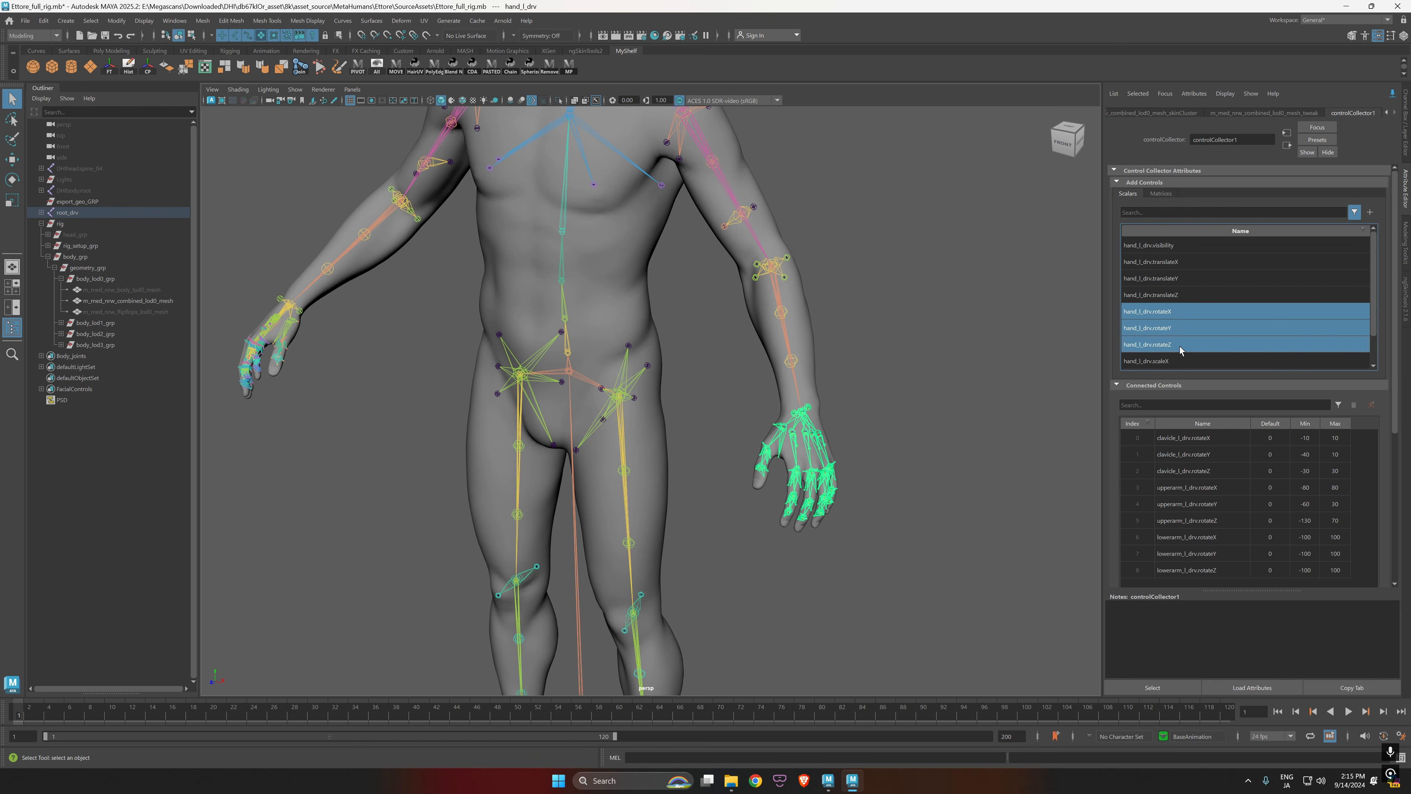
pyautogui.click(1371, 214)
# Step: Add the rotateX, rotateY and rotateZ attributes of clavicle_r_drv to the connected controls
pyautogui.keyDown('alt'); pyautogui.moveTo(874, 323); pyautogui.dragTo(975, 433, button='middle'); pyautogui.keyUp('alt')
pyautogui.keyDown('alt'); pyautogui.moveTo(802, 474); pyautogui.dragTo(861, 453); pyautogui.keyUp('alt')
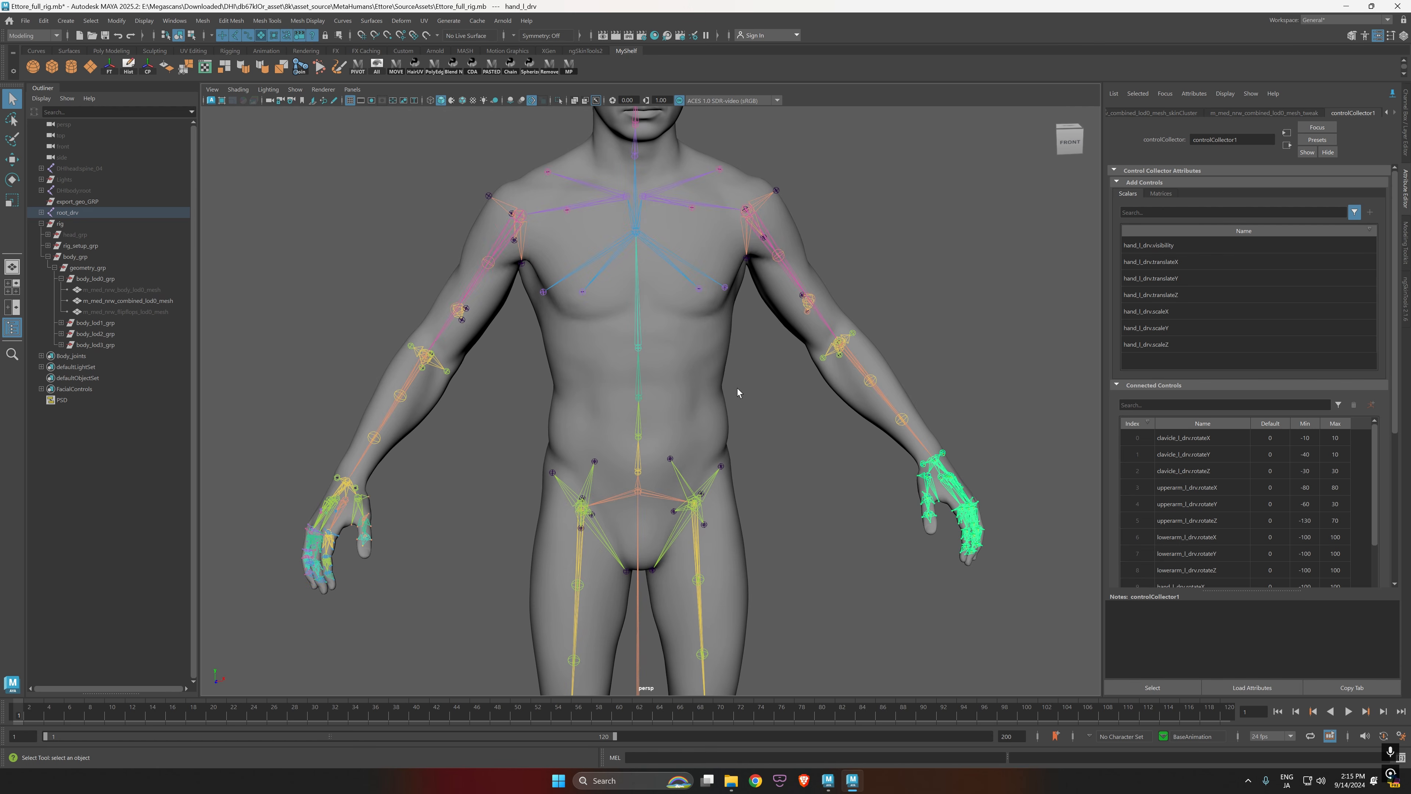
pyautogui.keyDown('alt'); pyautogui.moveTo(738, 388); pyautogui.dragTo(819, 459, button='middle'); pyautogui.keyUp('alt')
pyautogui.click(747, 332)
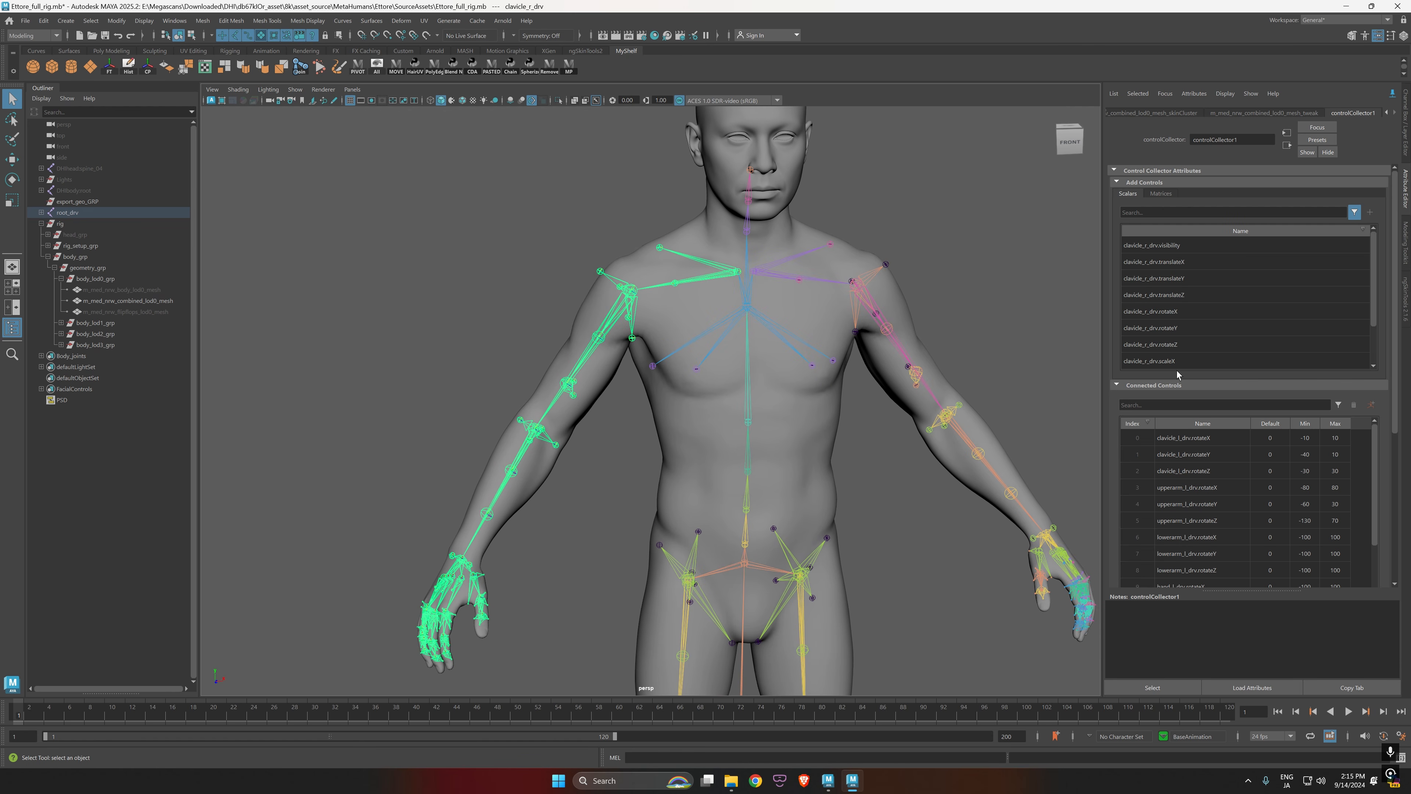
pyautogui.moveTo(1185, 316); pyautogui.dragTo(1184, 345)
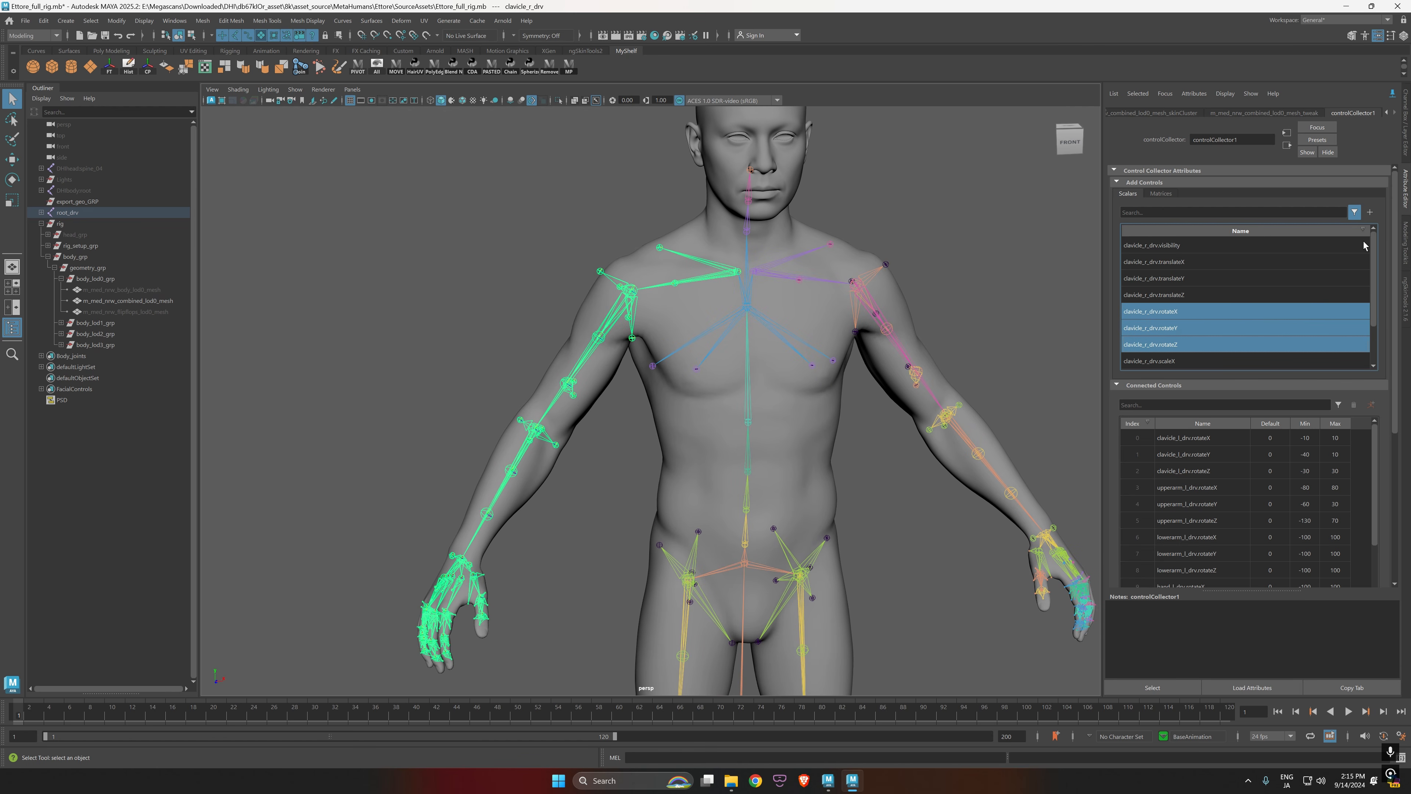
pyautogui.click(1371, 214)
# Step: Add the rotateX, rotateY and rotateZ attributes of upperarm_r_drv to the connected controls
pyautogui.press('Down')
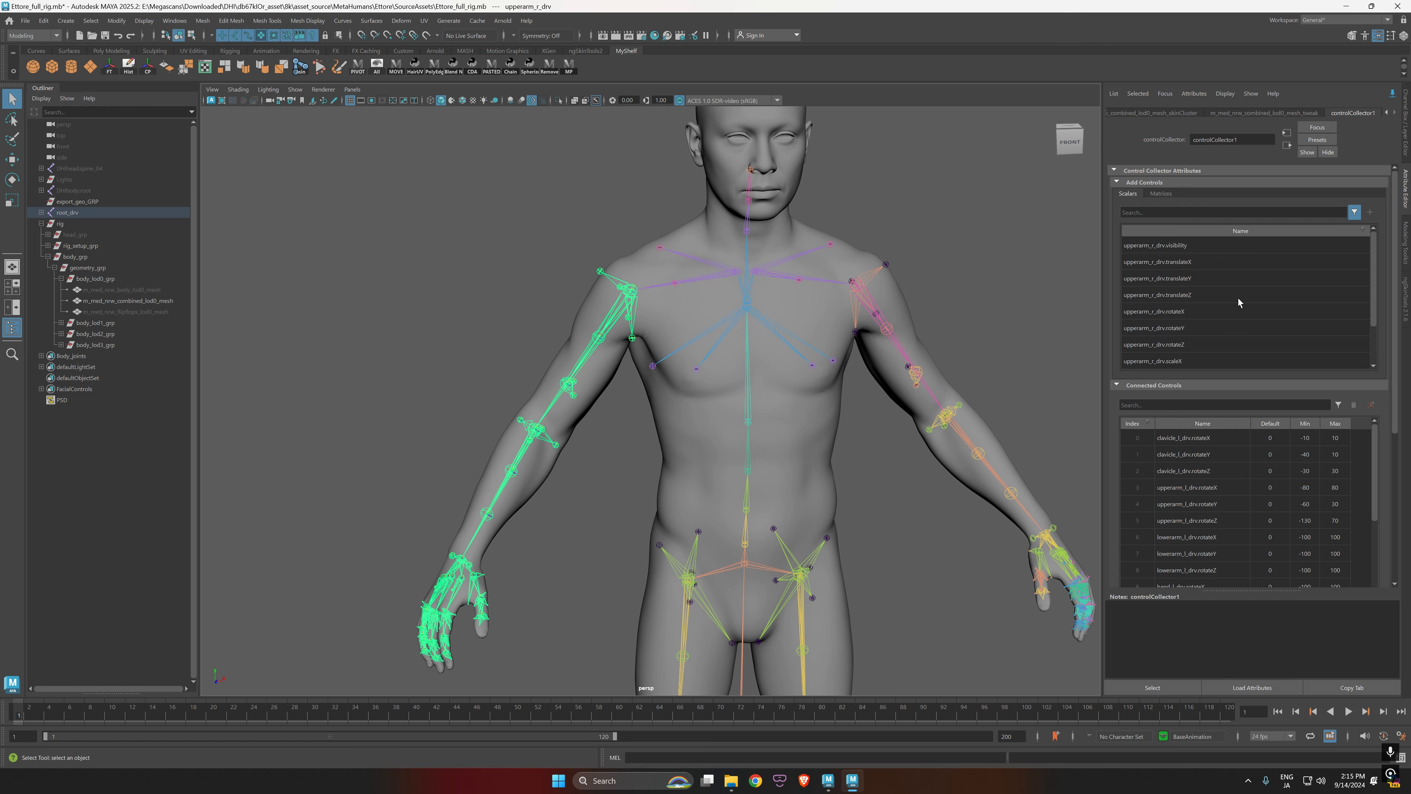
pyautogui.moveTo(1189, 312); pyautogui.dragTo(1195, 349)
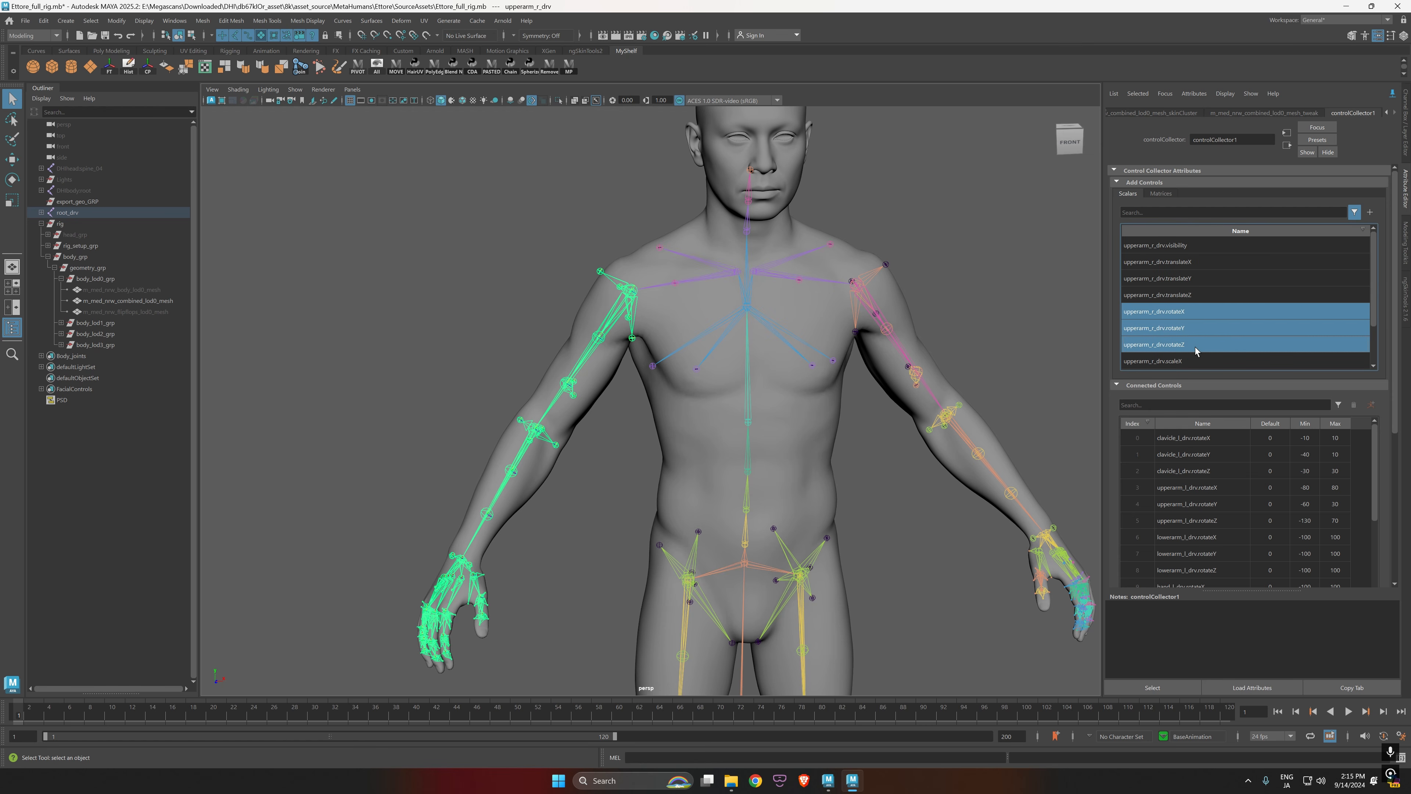
pyautogui.click(1370, 212)
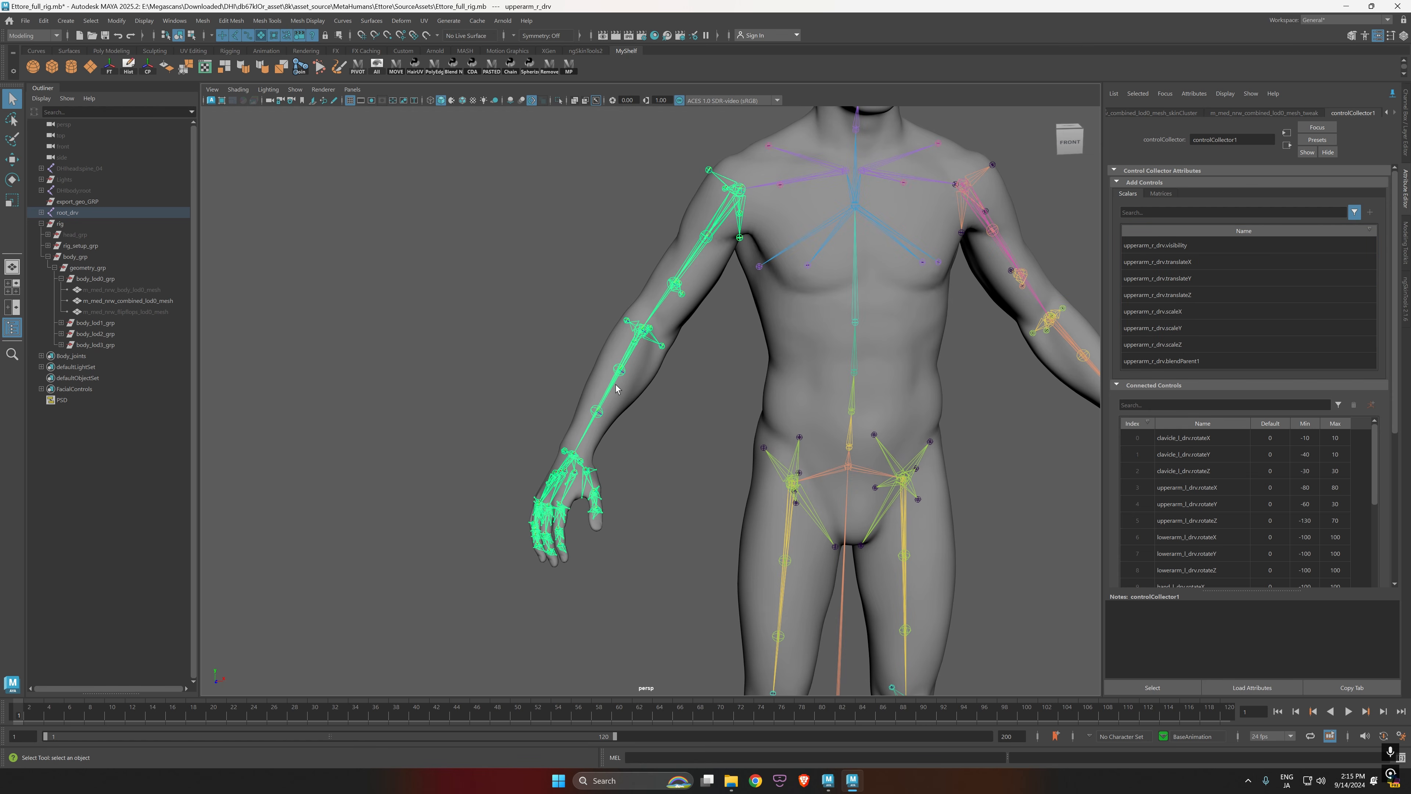
# Step: Add the rotateX, rotateY and rotateZ attributes of lowerarm_r_drv to the connected controls
pyautogui.click(606, 393)
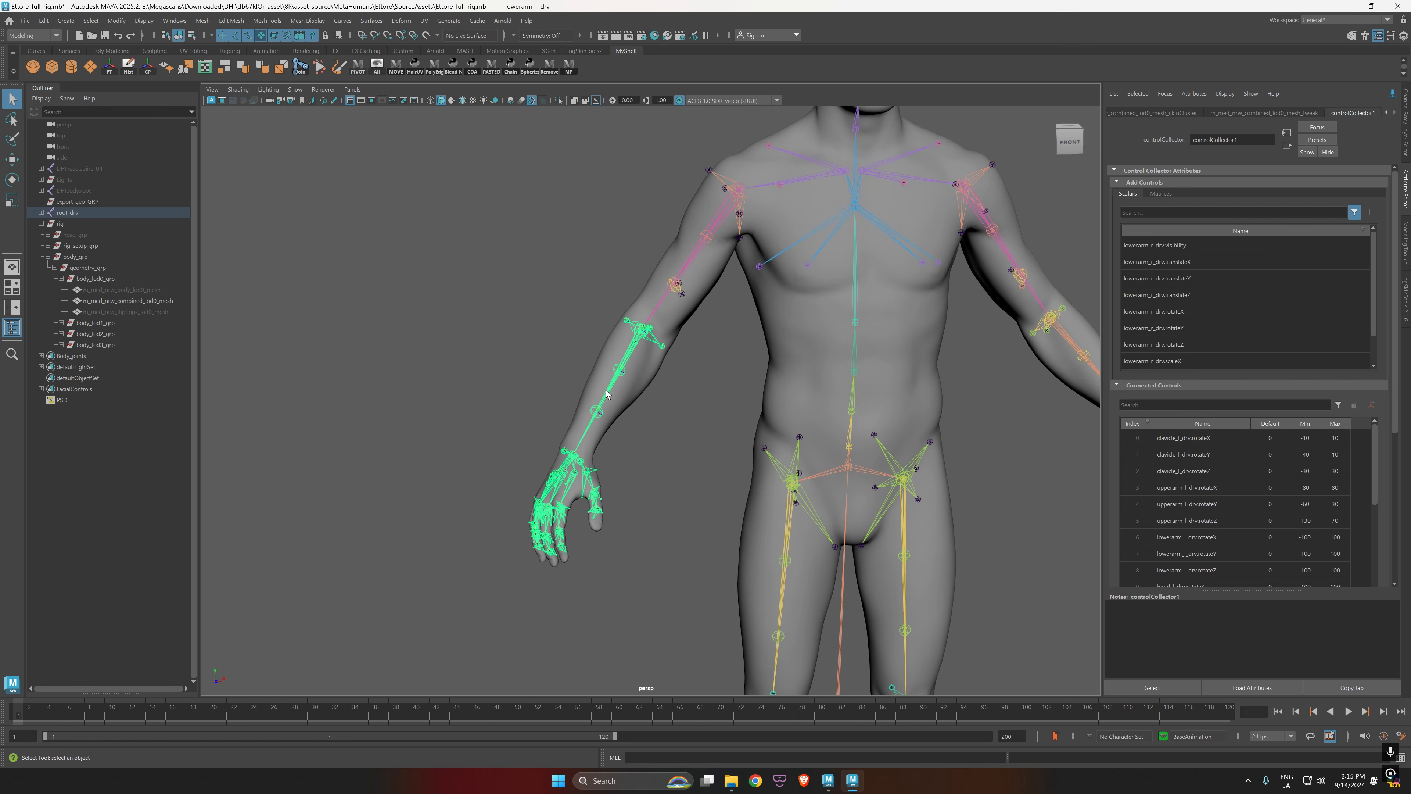
pyautogui.click(1190, 313)
pyautogui.keyDown('shift'); pyautogui.click(1197, 346); pyautogui.keyUp('shift')
pyautogui.click(1371, 212)
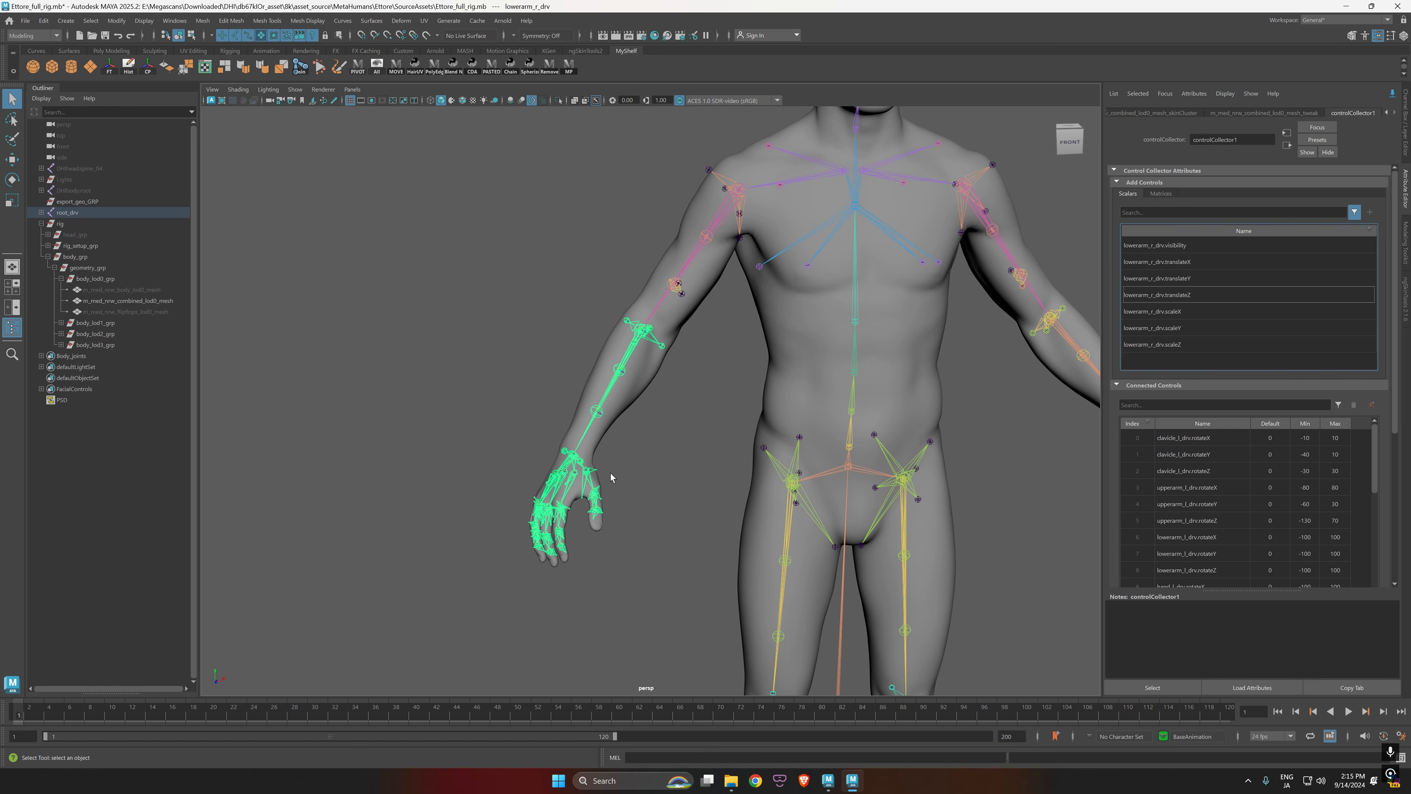
# Step: Add the rotateX, rotateY and rotateZ attributes of hand_r_drv to the connected controls
pyautogui.click(575, 464)
pyautogui.click(1189, 311)
pyautogui.keyDown('shift'); pyautogui.click(1187, 345); pyautogui.keyUp('shift')
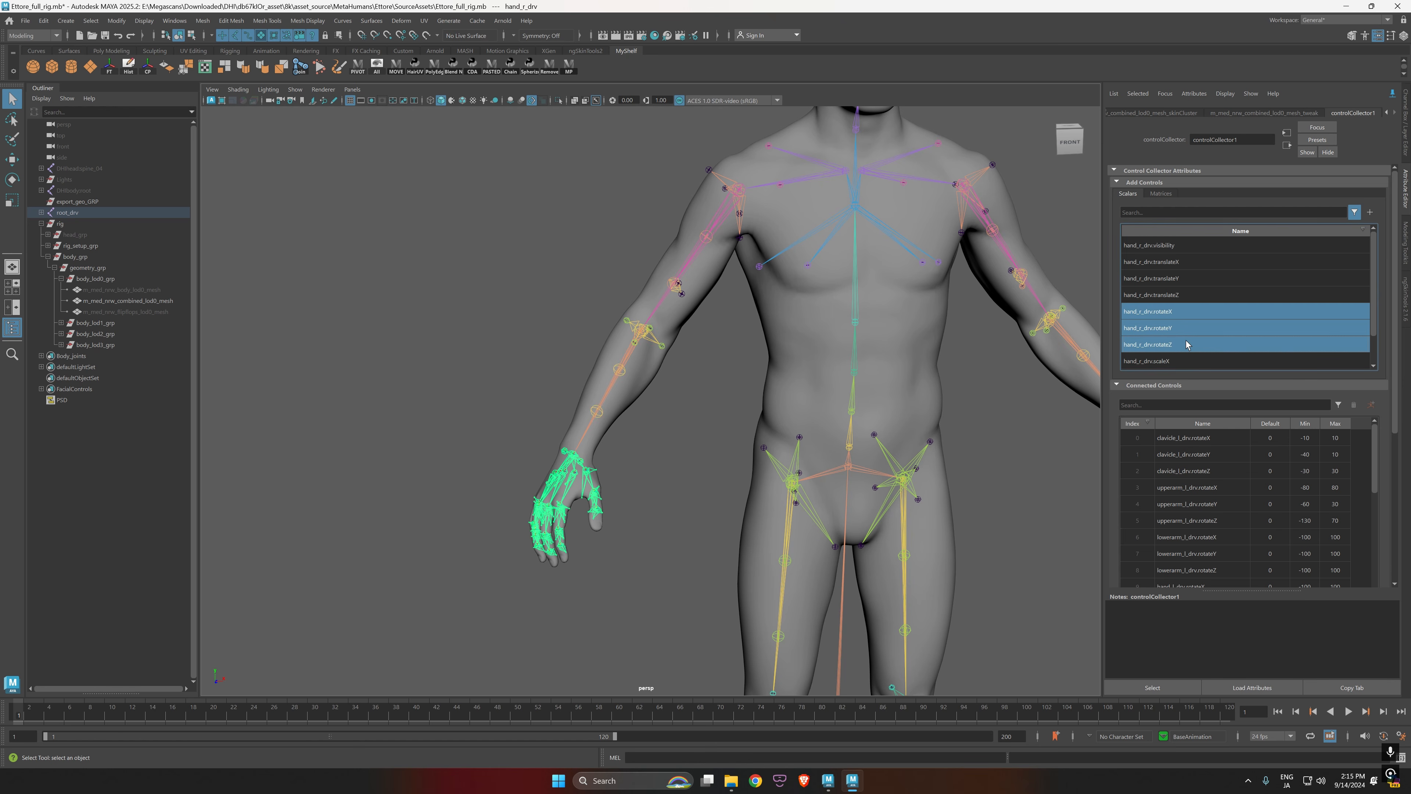
pyautogui.click(1371, 213)
# Step: Add the rotateX, rotateY and rotateZ attributes of spine_01_drv to the connected controls
pyautogui.keyDown('alt'); pyautogui.moveTo(1020, 500); pyautogui.dragTo(838, 533, button='middle'); pyautogui.keyUp('alt')
pyautogui.keyDown('alt'); pyautogui.moveTo(884, 532); pyautogui.dragTo(832, 541); pyautogui.keyUp('alt')
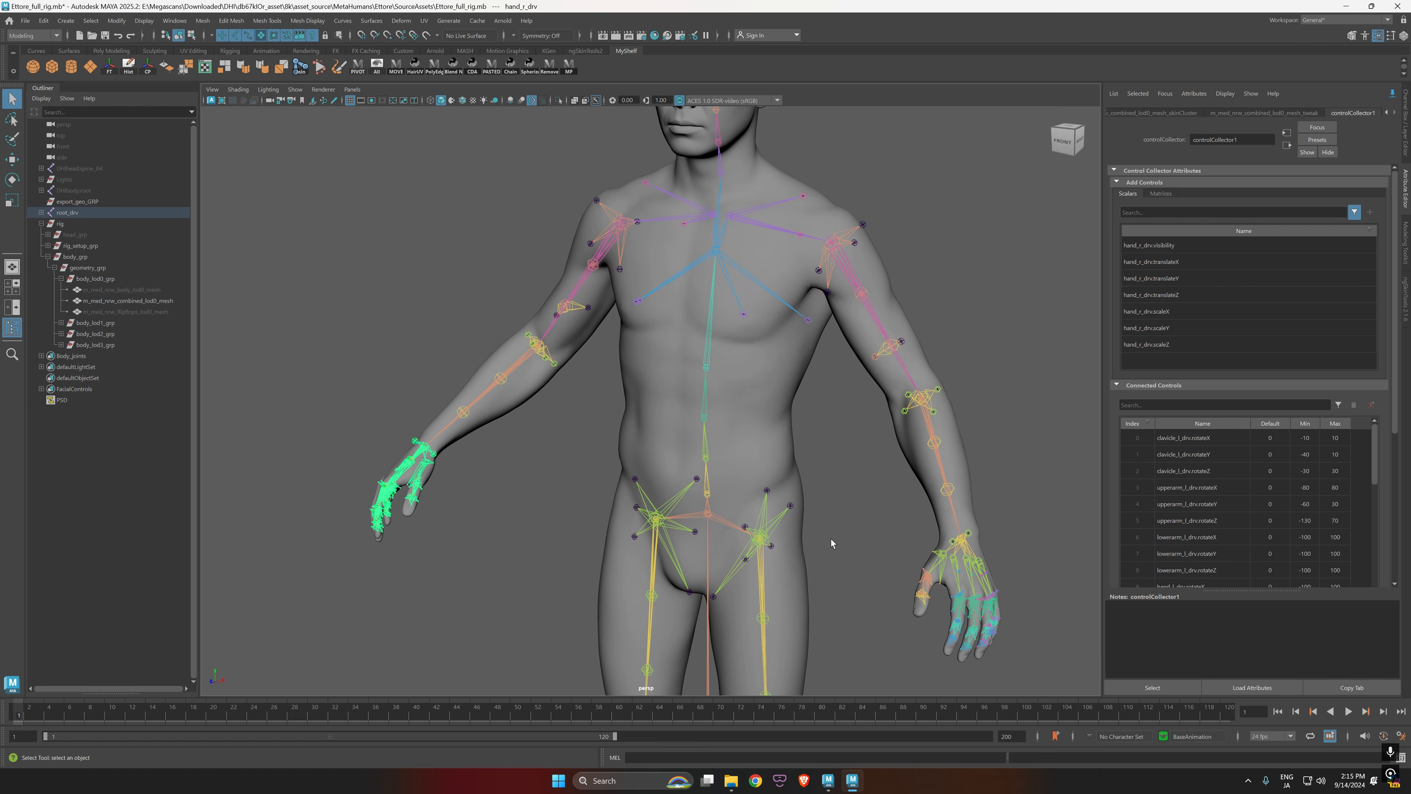
pyautogui.click(832, 541)
pyautogui.click(709, 488)
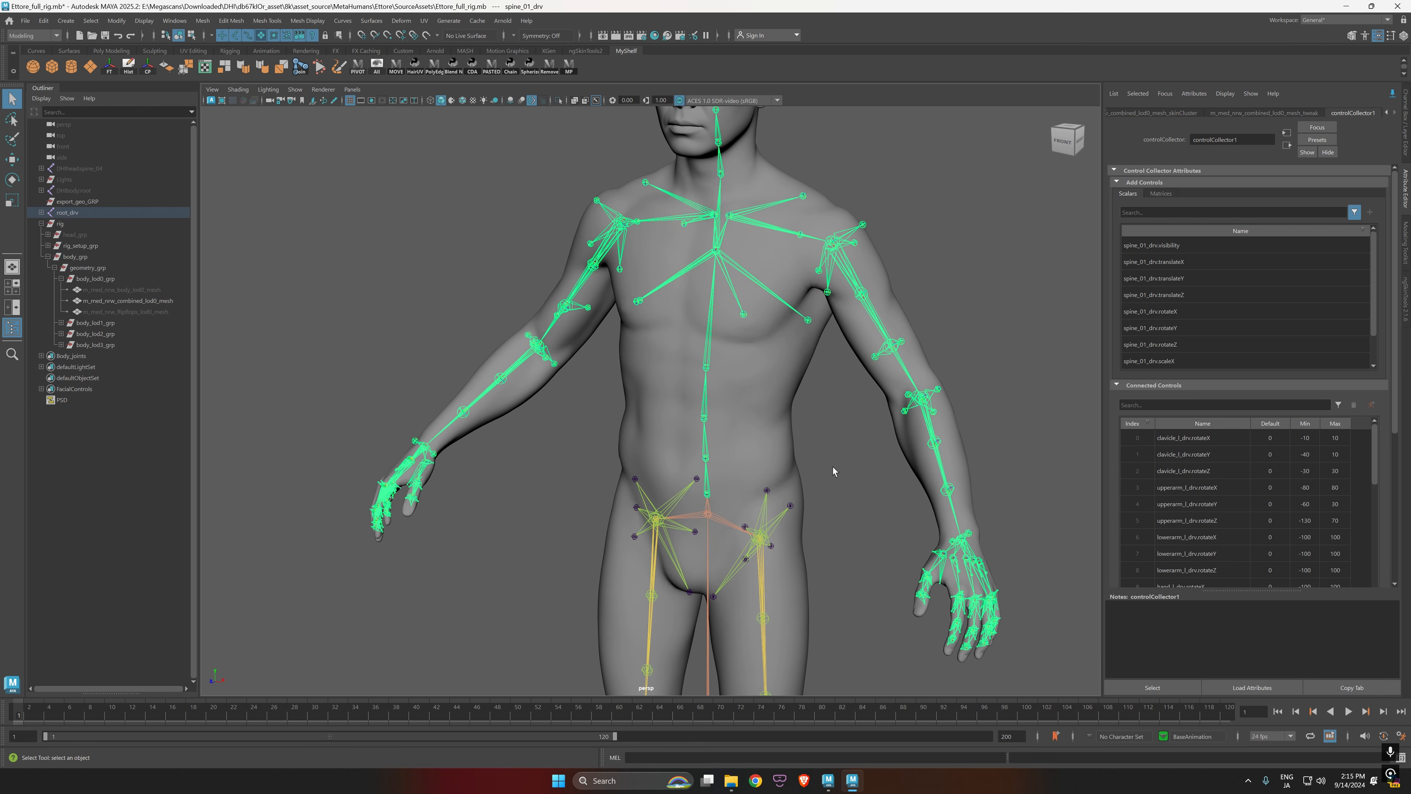
pyautogui.click(1184, 311)
pyautogui.keyDown('shift'); pyautogui.click(1178, 345); pyautogui.keyUp('shift')
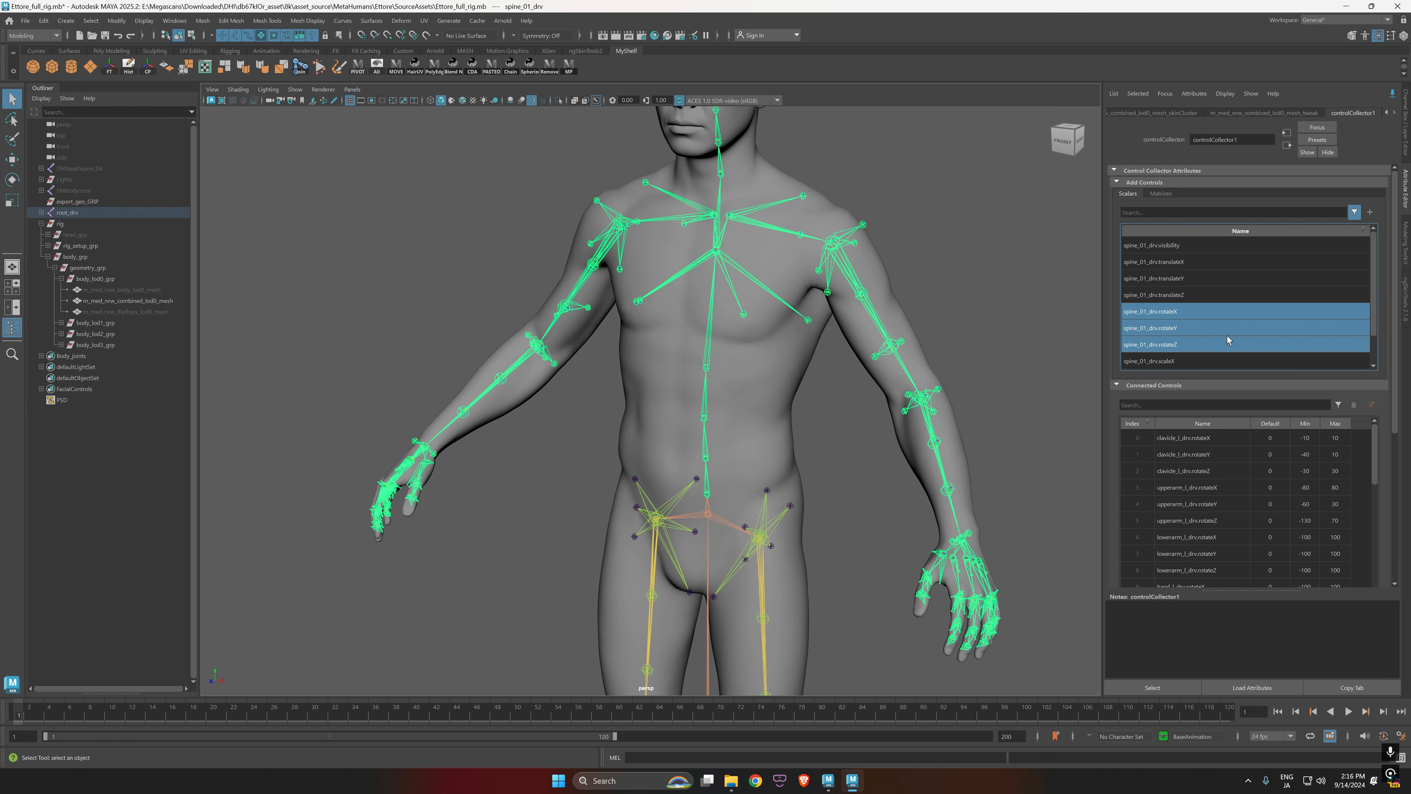
pyautogui.click(1370, 212)
# Step: Add the rotateX, rotateY and rotateZ attributes of spine_02_drv to the connected controls
pyautogui.click(705, 446)
pyautogui.click(1189, 311)
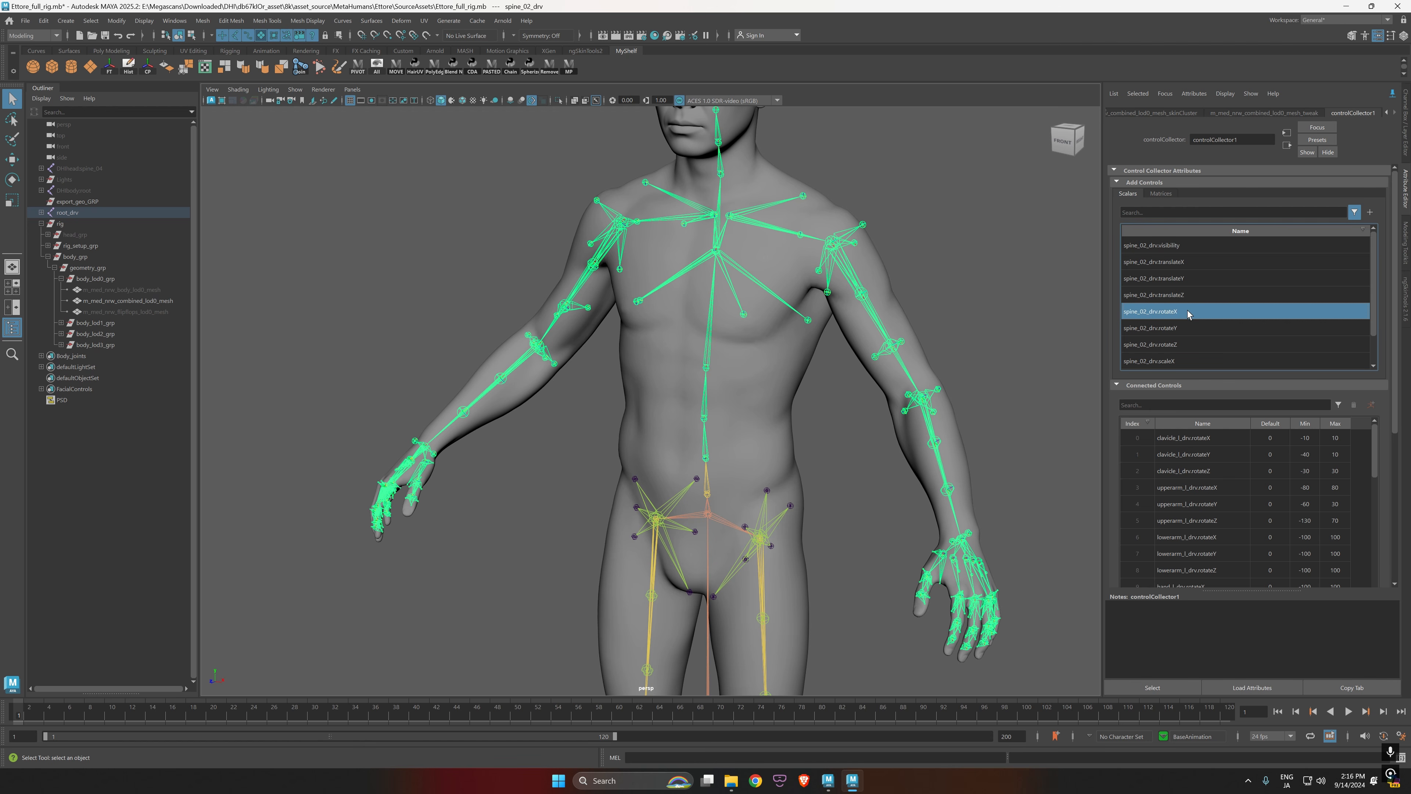
pyautogui.keyDown('shift'); pyautogui.click(1189, 345); pyautogui.keyUp('shift')
pyautogui.click(1370, 212)
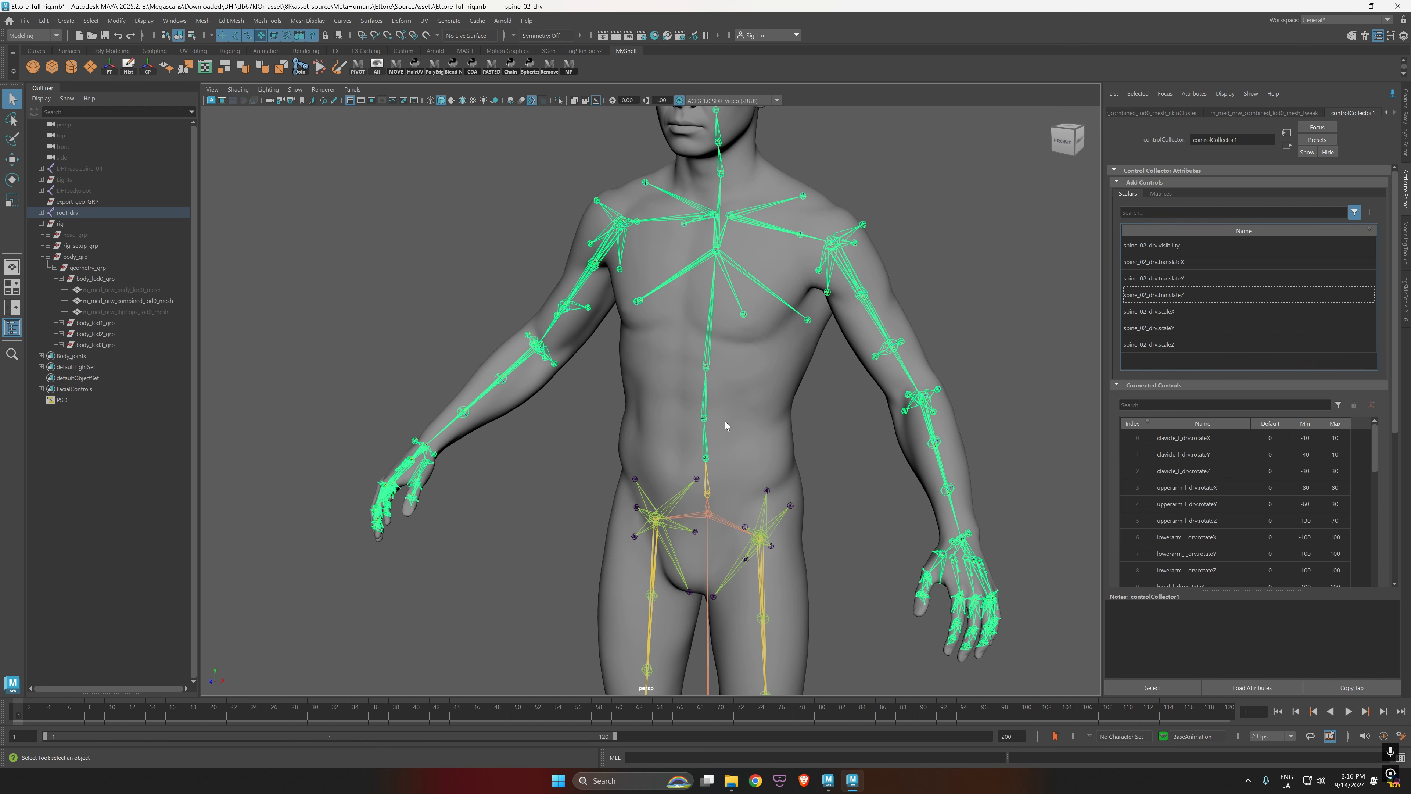
# Step: Add the rotateX, rotateY and rotateZ attributes of spine_03_drv to the connected controls
pyautogui.click(704, 417)
pyautogui.click(1183, 312)
pyautogui.keyDown('shift'); pyautogui.click(1181, 345); pyautogui.keyUp('shift')
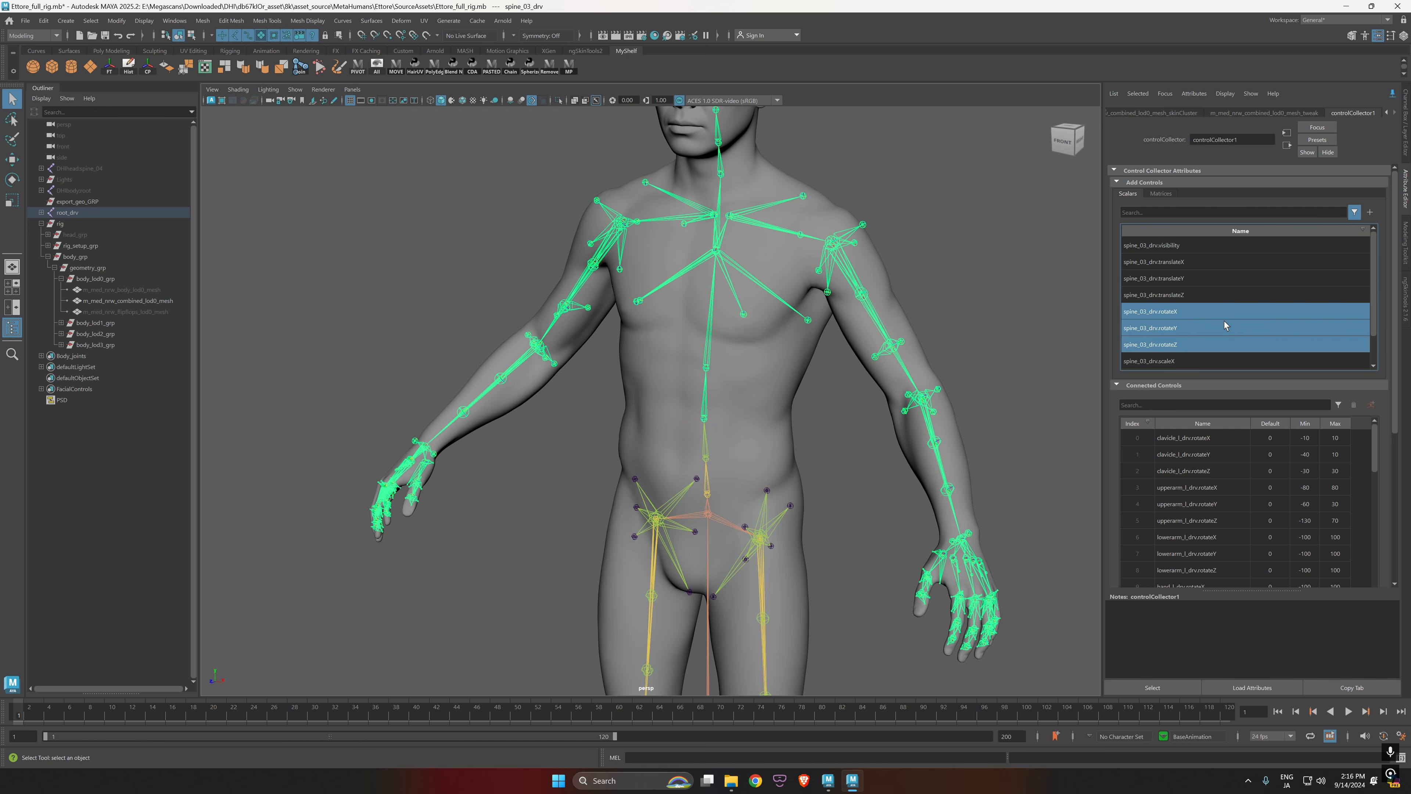
pyautogui.click(1370, 212)
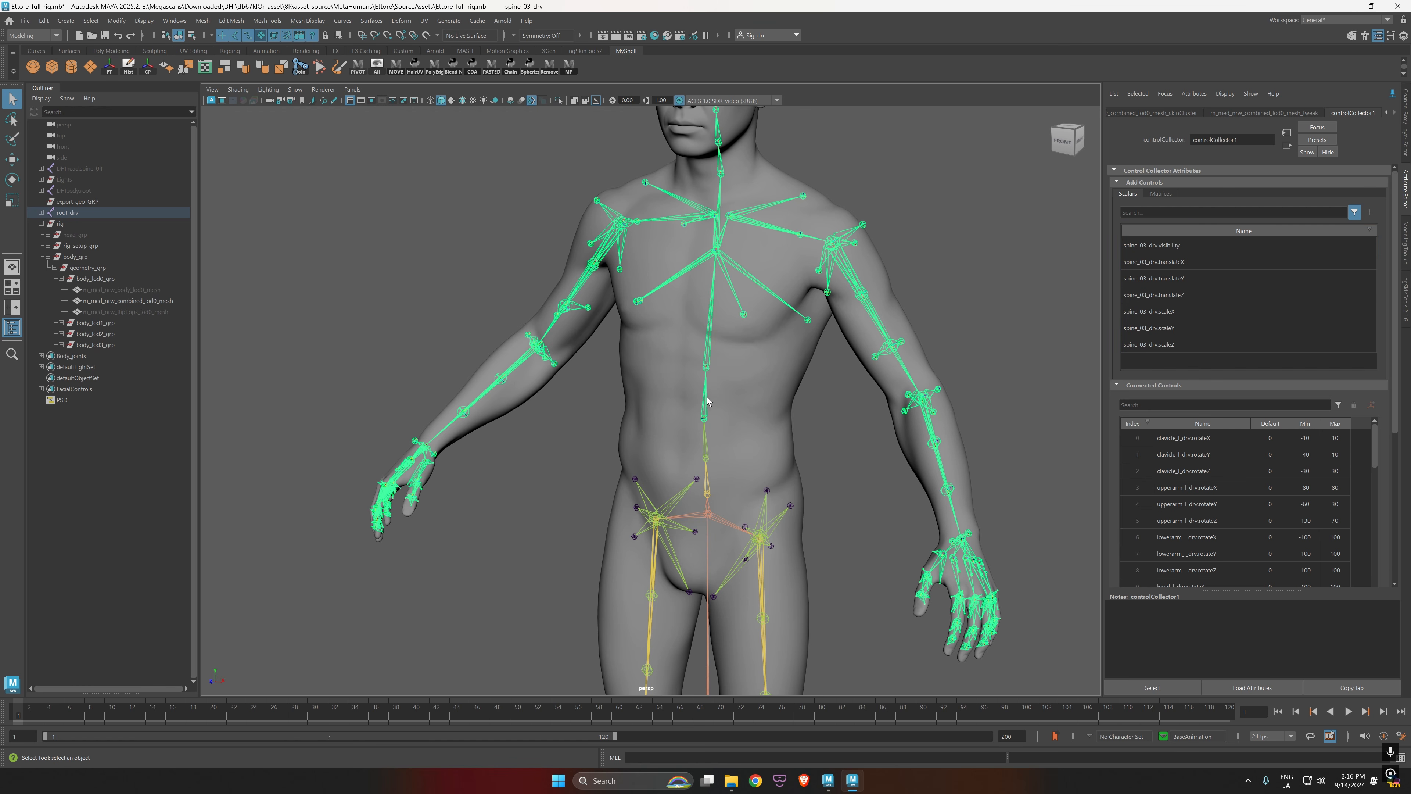
# Step: Add the rotateX, rotateY and rotateZ attributes of spine_04_drv to the connected controls
pyautogui.click(706, 368)
pyautogui.click(1167, 311)
pyautogui.keyDown('shift'); pyautogui.click(1184, 346); pyautogui.keyUp('shift')
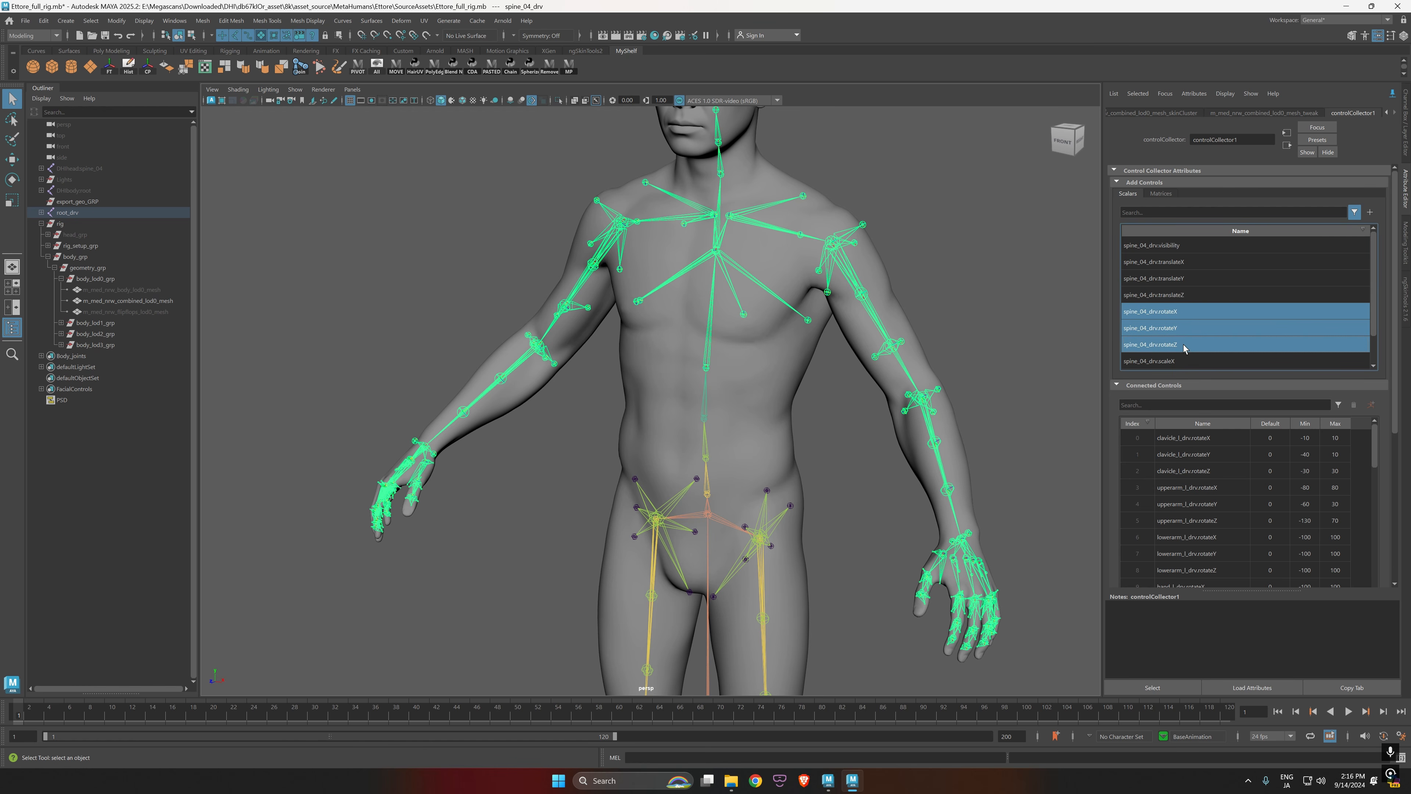
pyautogui.click(1370, 215)
# Step: Add the rotateX, rotateY and rotateZ attributes of neck_01_drv to the connected controls
pyautogui.keyDown('alt'); pyautogui.moveTo(838, 356); pyautogui.dragTo(735, 308); pyautogui.keyUp('alt')
pyautogui.click(726, 257)
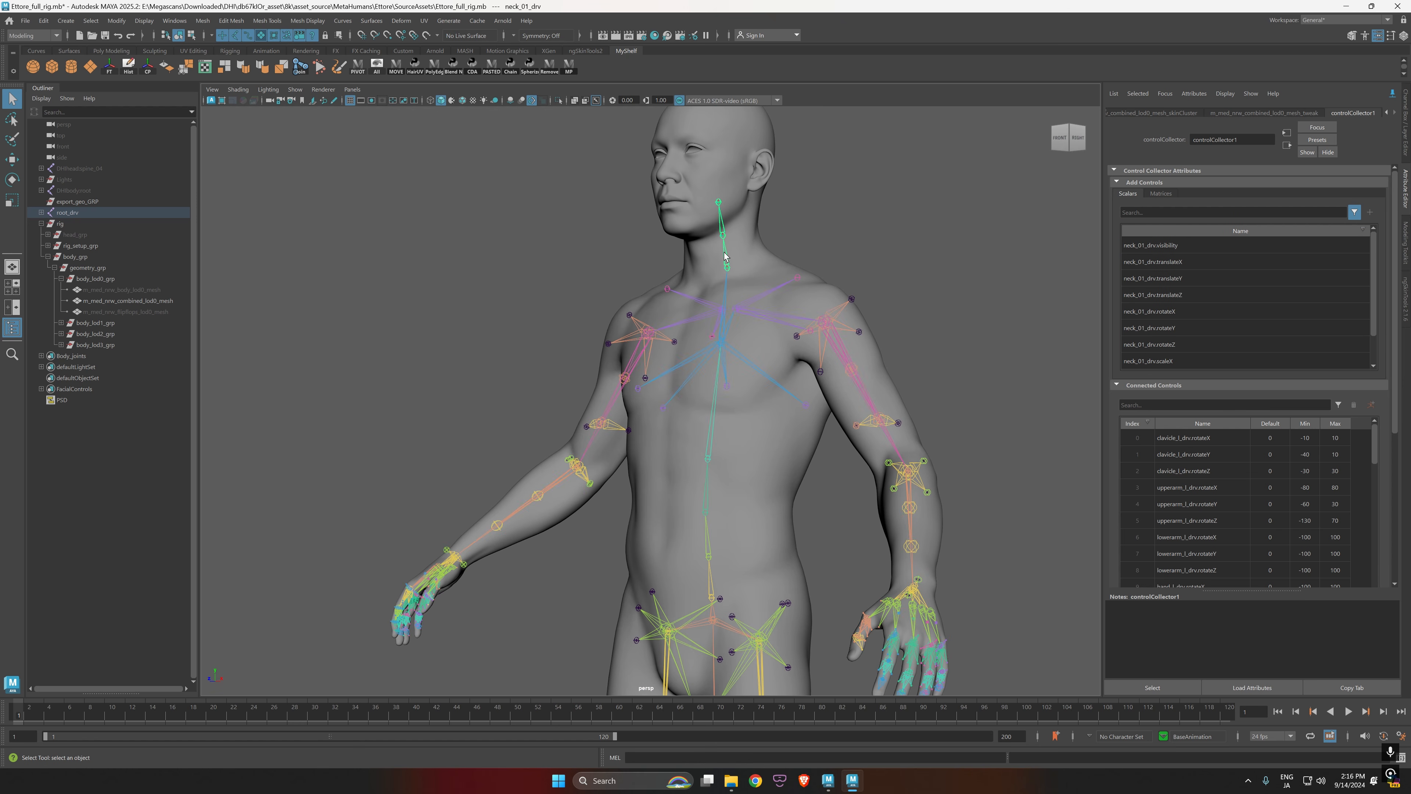
pyautogui.click(1189, 314)
pyautogui.keyDown('shift'); pyautogui.click(1181, 345); pyautogui.keyUp('shift')
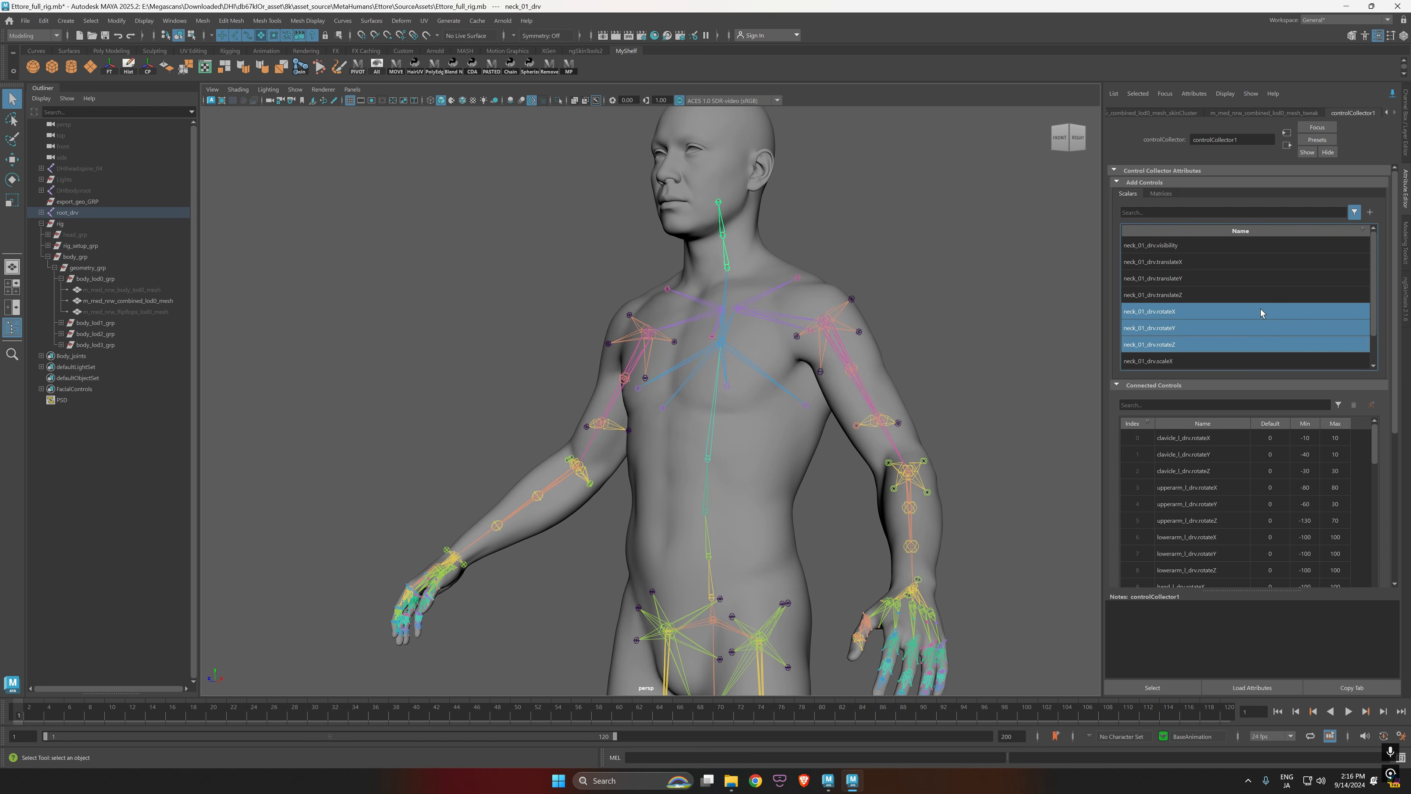
pyautogui.click(1370, 214)
# Step: Add the rotateX, rotateY and rotateZ attributes of neck_02_drv to the connected controls
pyautogui.click(724, 231)
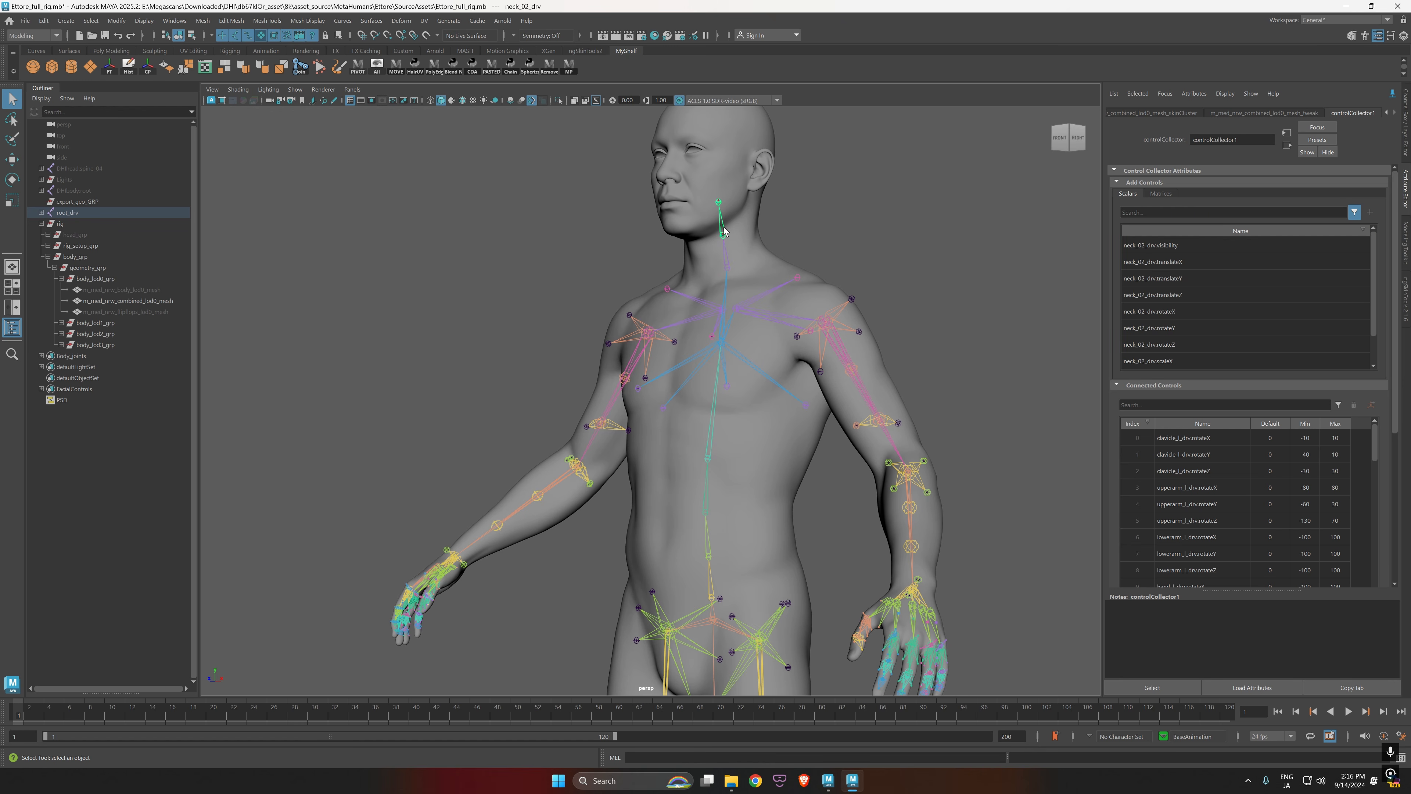
pyautogui.click(1183, 312)
pyautogui.keyDown('shift'); pyautogui.click(1181, 344); pyautogui.keyUp('shift')
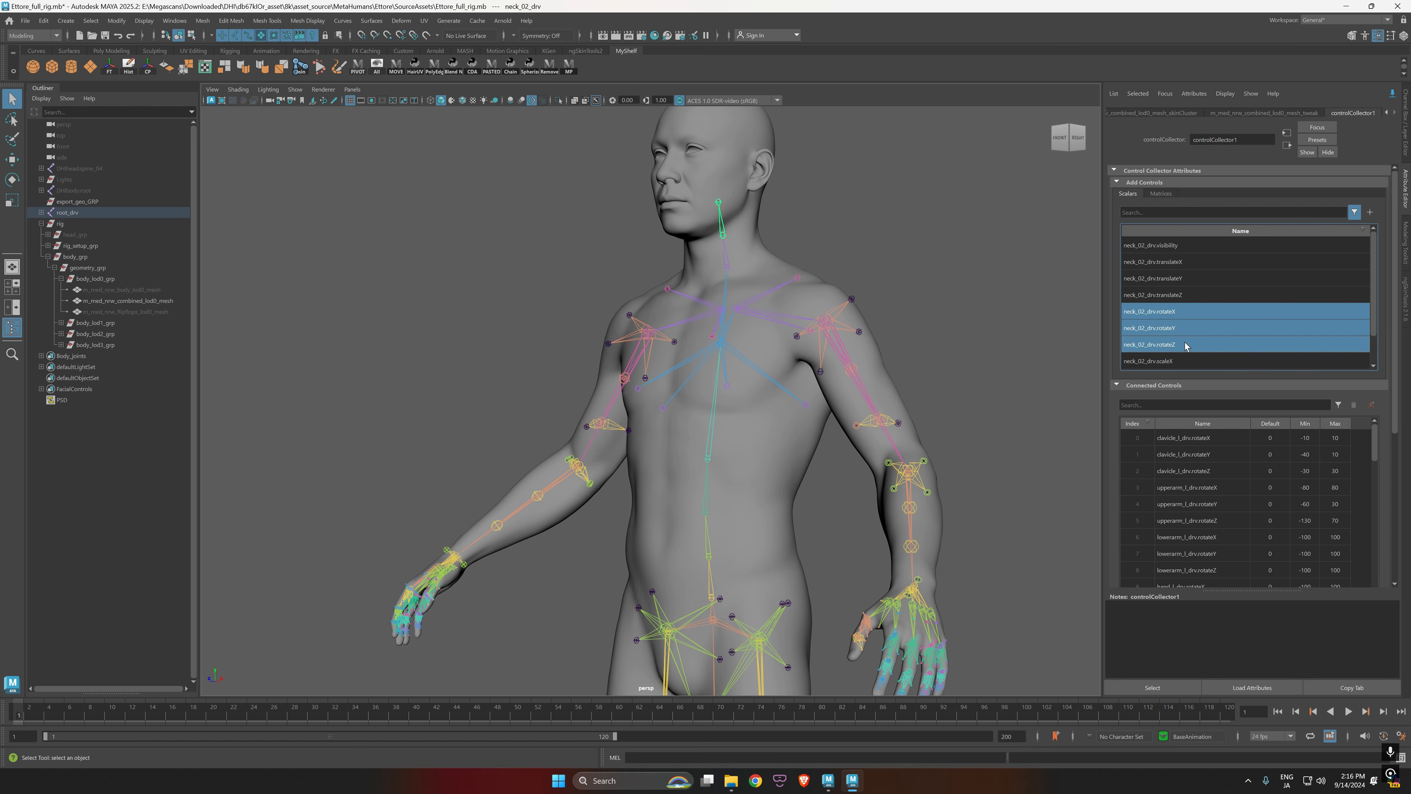
pyautogui.click(1370, 213)
# Step: Add the rotateX, rotateY and rotateZ attributes of head_drv to the connected controls
pyautogui.click(718, 203)
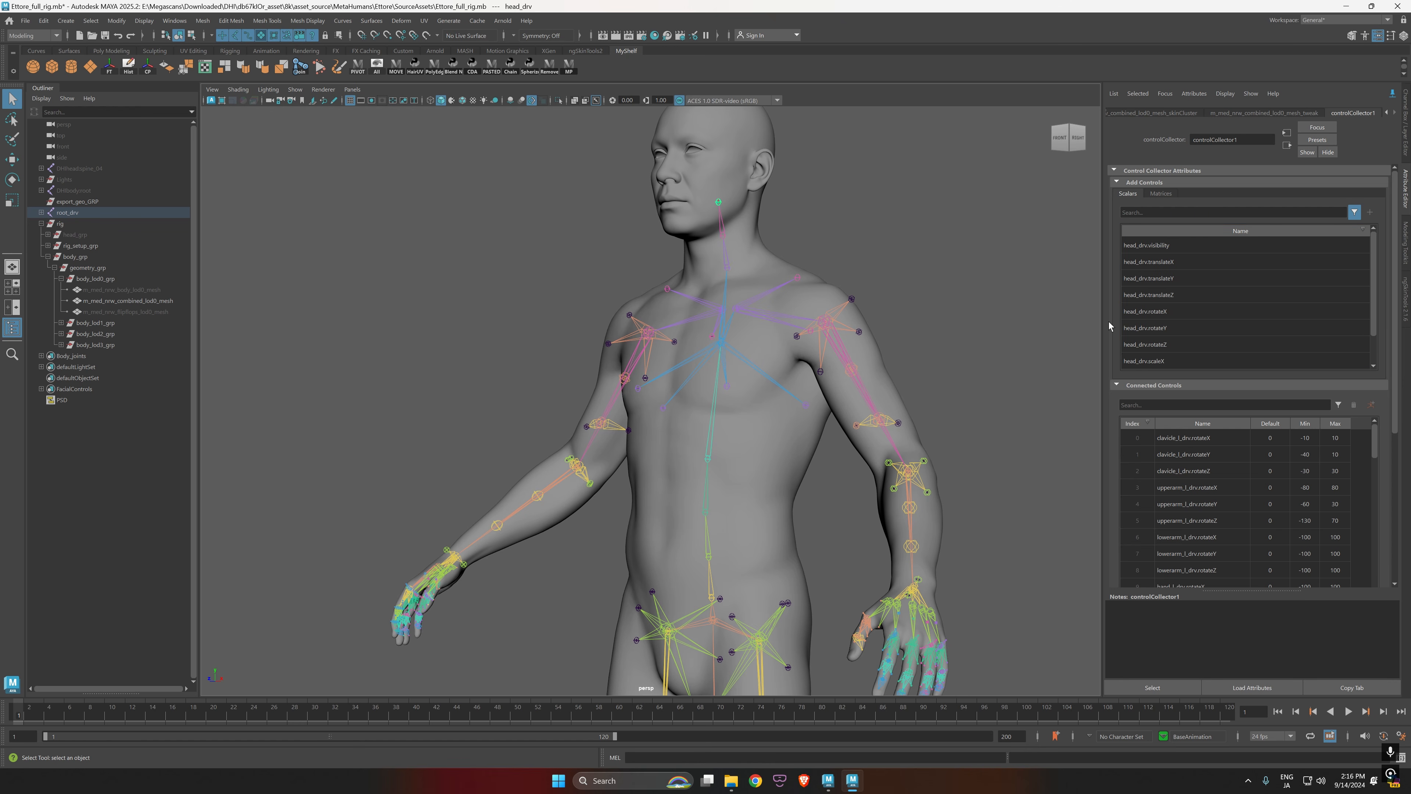
pyautogui.click(1175, 312)
pyautogui.keyDown('shift'); pyautogui.click(1178, 344); pyautogui.keyUp('shift')
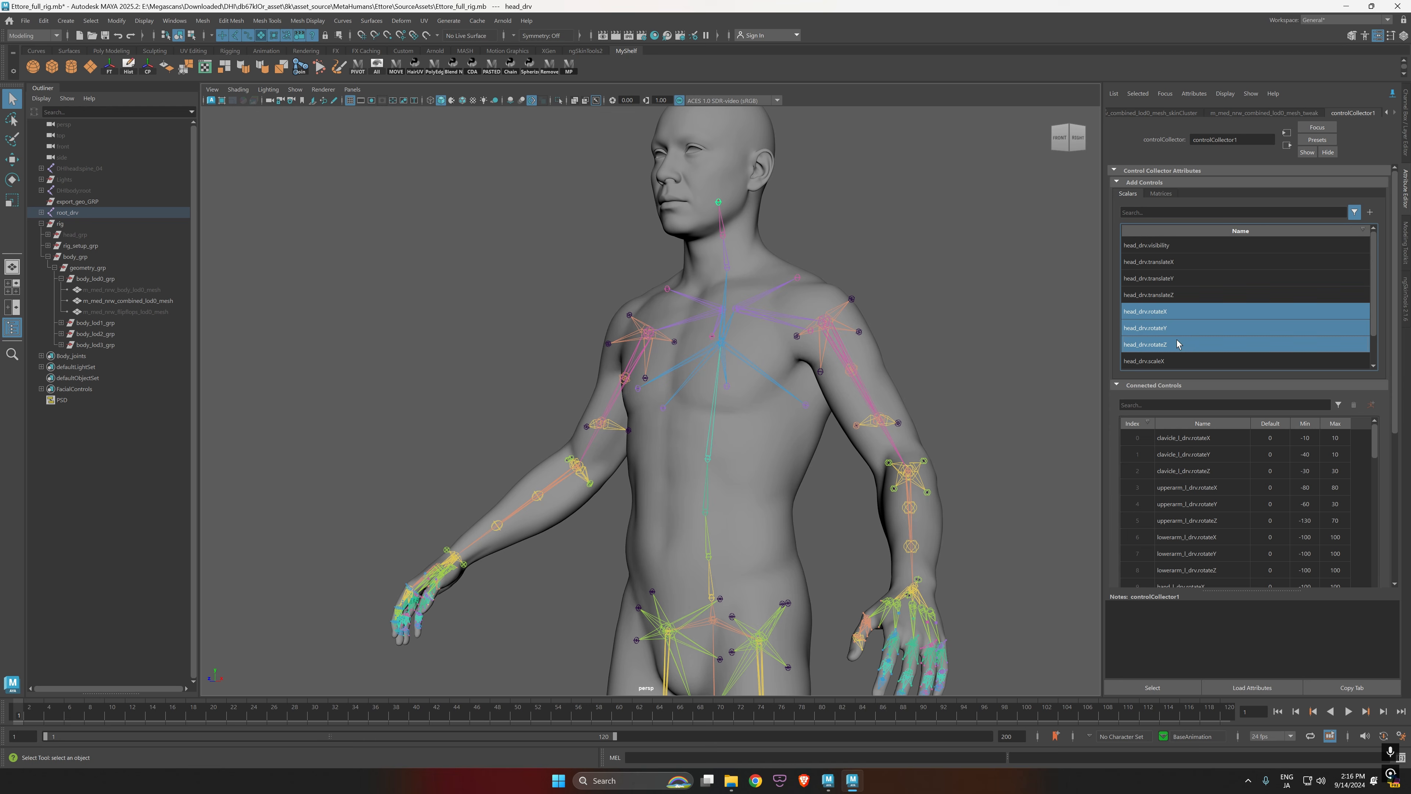
pyautogui.click(1370, 213)
# Step: Add the rotateX, rotateY and rotateZ attributes of thigh_l_drv to the connected controls
pyautogui.keyDown('alt'); pyautogui.moveTo(794, 522); pyautogui.dragTo(861, 383, button='middle'); pyautogui.keyUp('alt')
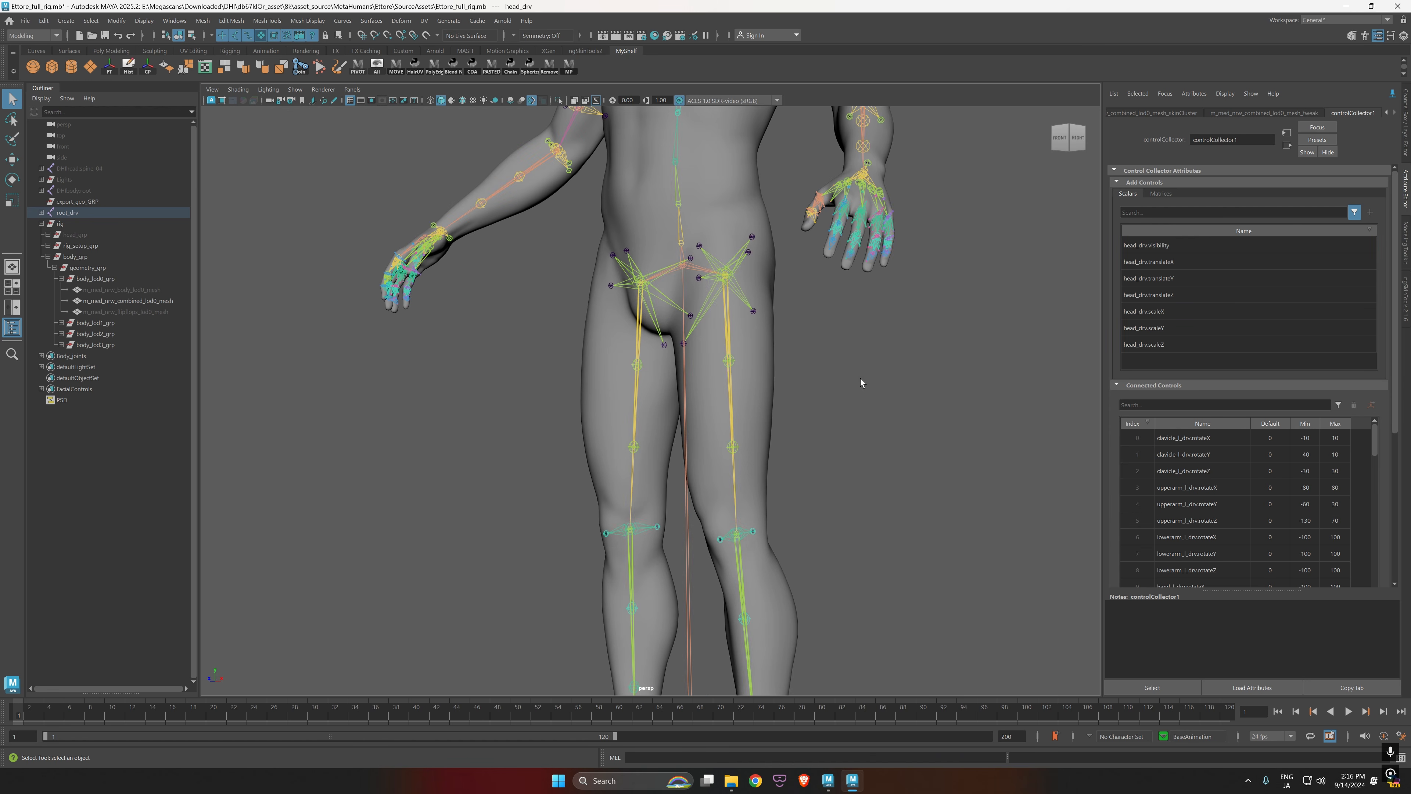
pyautogui.keyDown('alt'); pyautogui.moveTo(838, 367); pyautogui.dragTo(859, 380); pyautogui.keyUp('alt')
pyautogui.click(734, 335)
pyautogui.click(1183, 316)
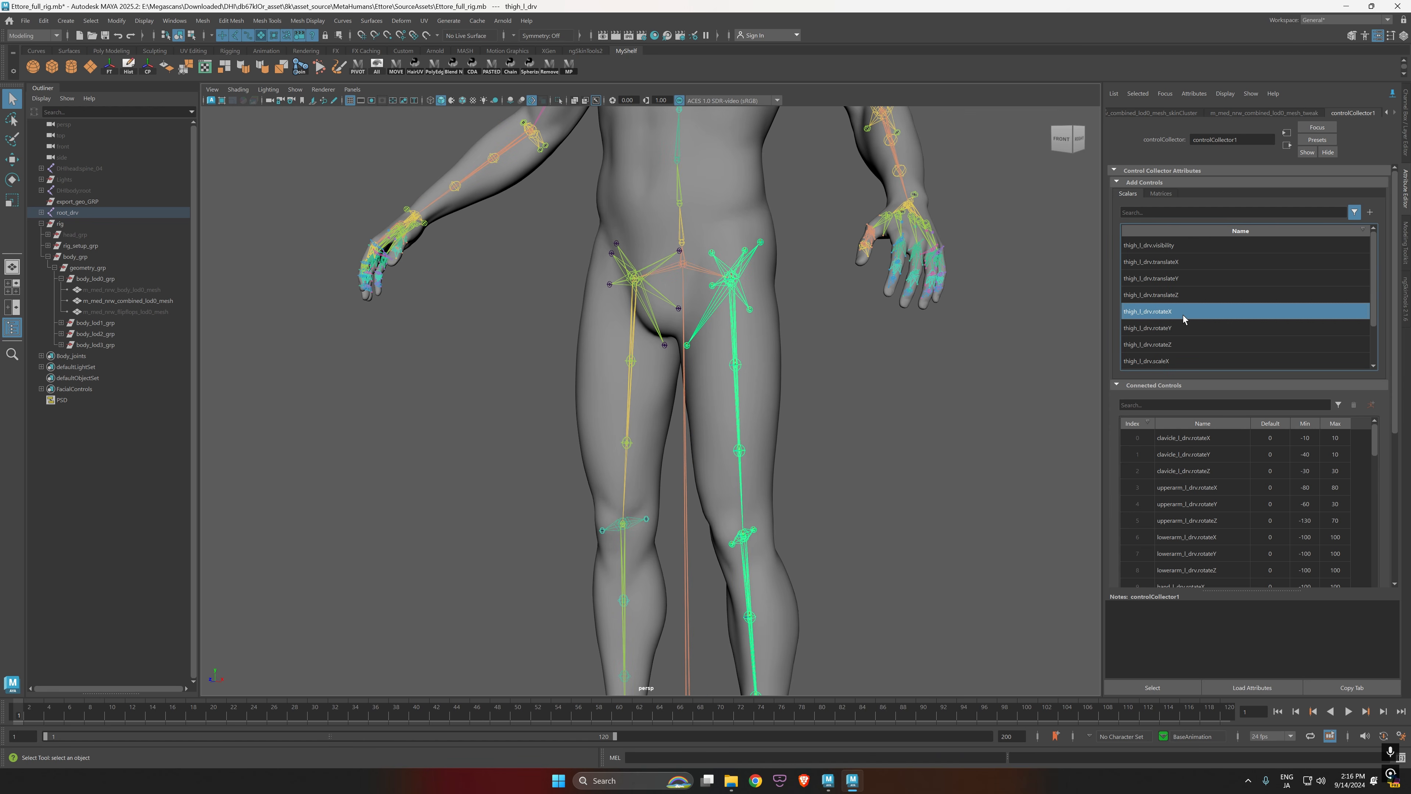
pyautogui.keyDown('shift'); pyautogui.click(1181, 342); pyautogui.keyUp('shift')
pyautogui.click(1371, 214)
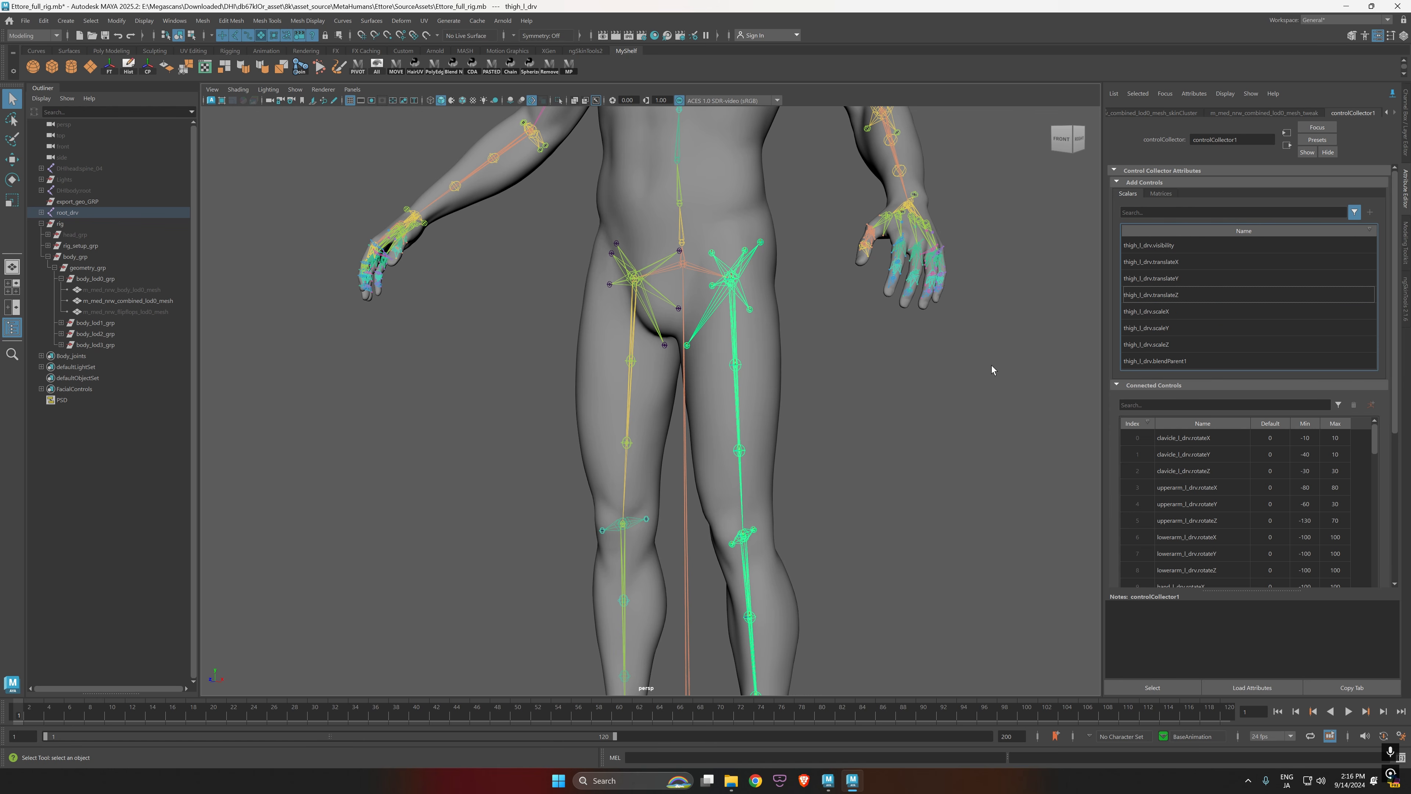
# Step: Add the rotateX, rotateY and rotateZ attributes of calf_l_drv to the connected controls
pyautogui.keyDown('alt'); pyautogui.moveTo(993, 369); pyautogui.dragTo(710, 387); pyautogui.keyUp('alt')
pyautogui.click(715, 374)
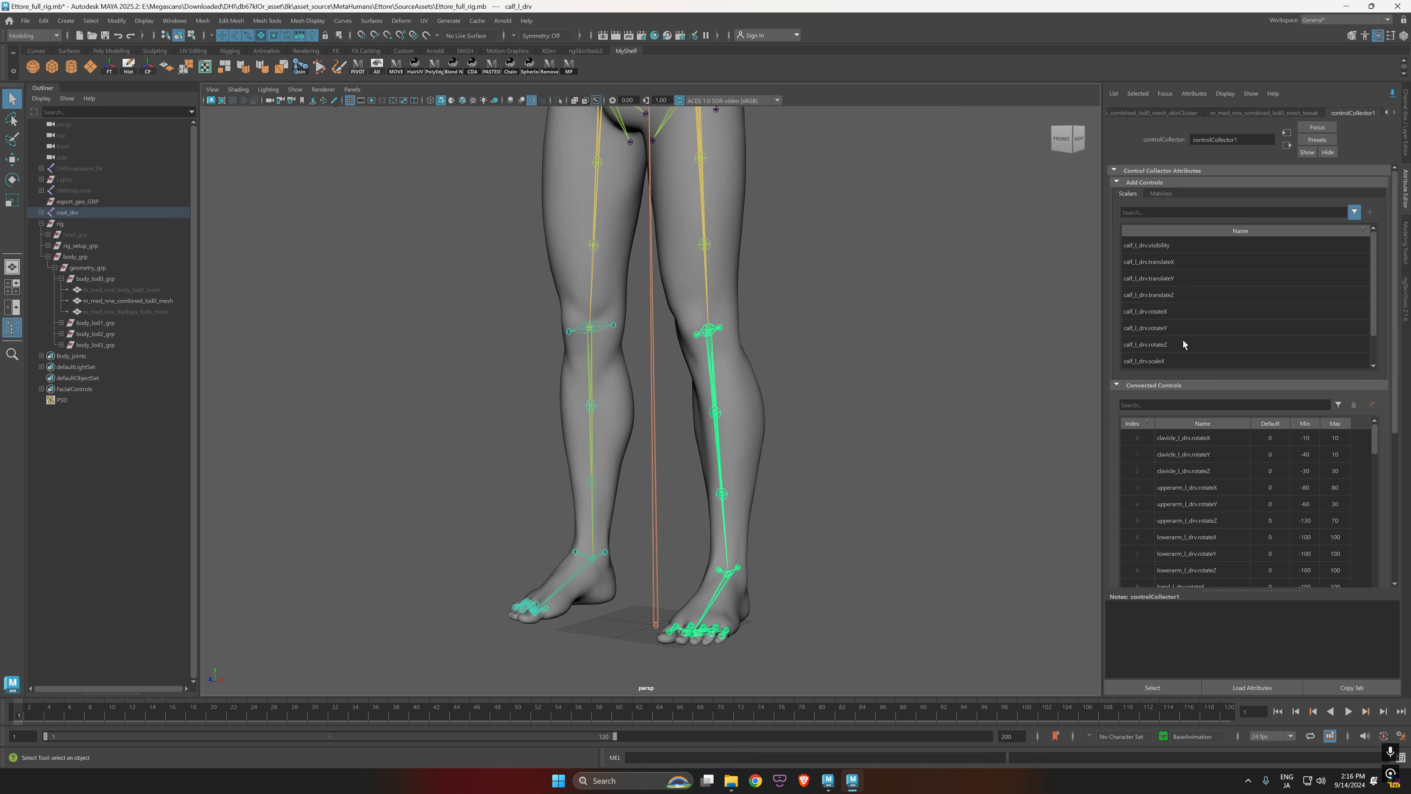
pyautogui.click(1169, 313)
pyautogui.keyDown('shift'); pyautogui.click(1167, 344); pyautogui.keyUp('shift')
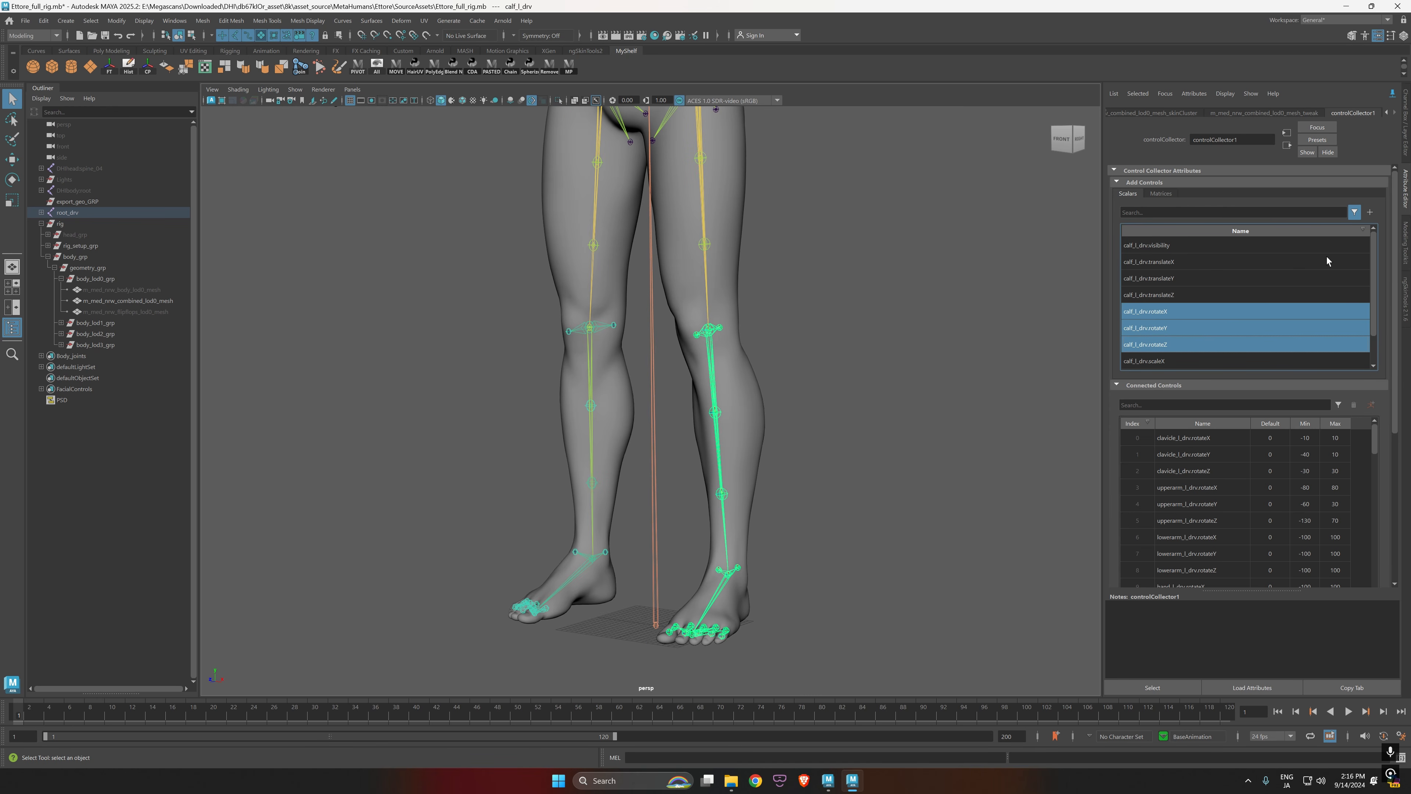
pyautogui.click(1370, 212)
# Step: Add the rotateX, rotateY and rotateZ attributes of foot_l_drv to the connected controls
pyautogui.press('Down')
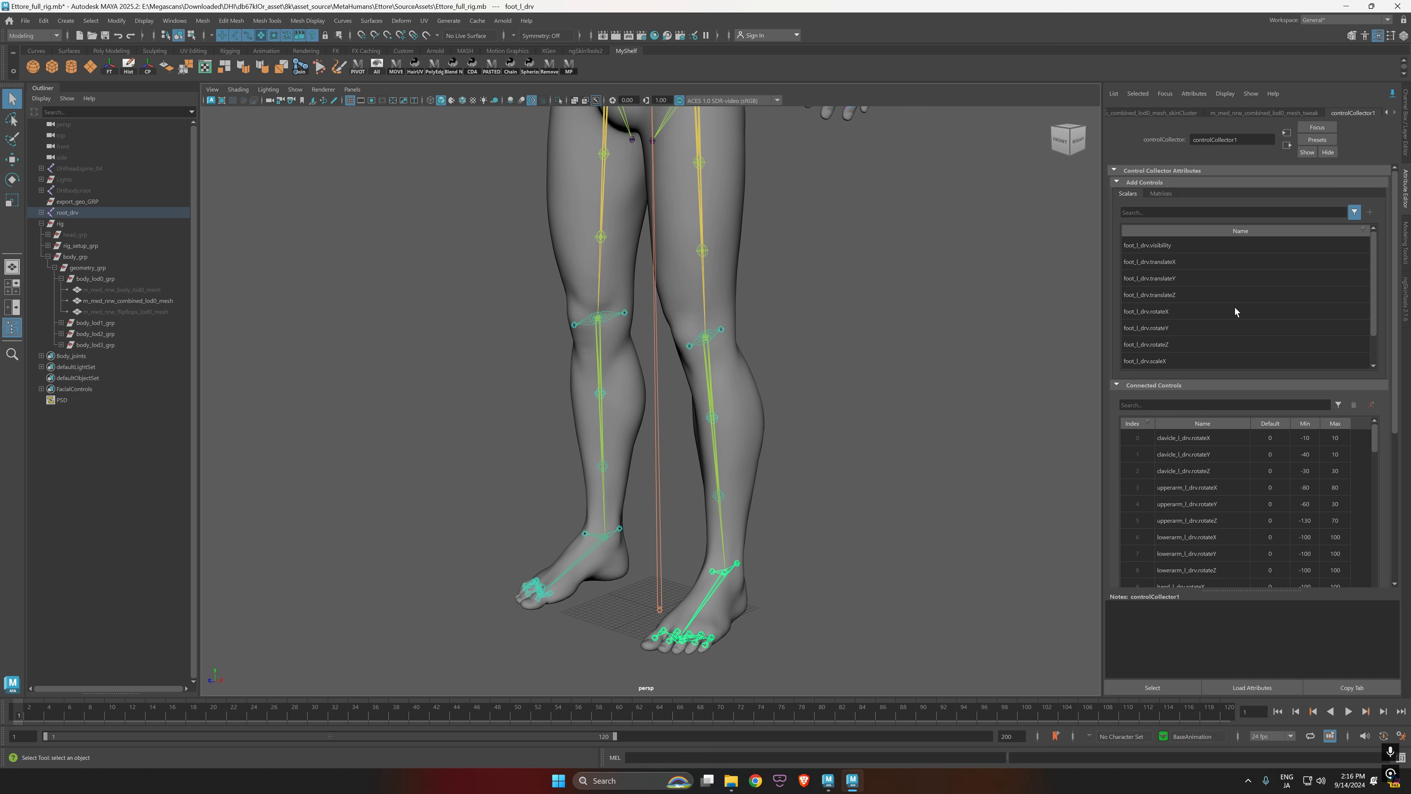
pyautogui.click(1235, 311)
pyautogui.keyDown('shift'); pyautogui.click(1181, 343); pyautogui.keyUp('shift')
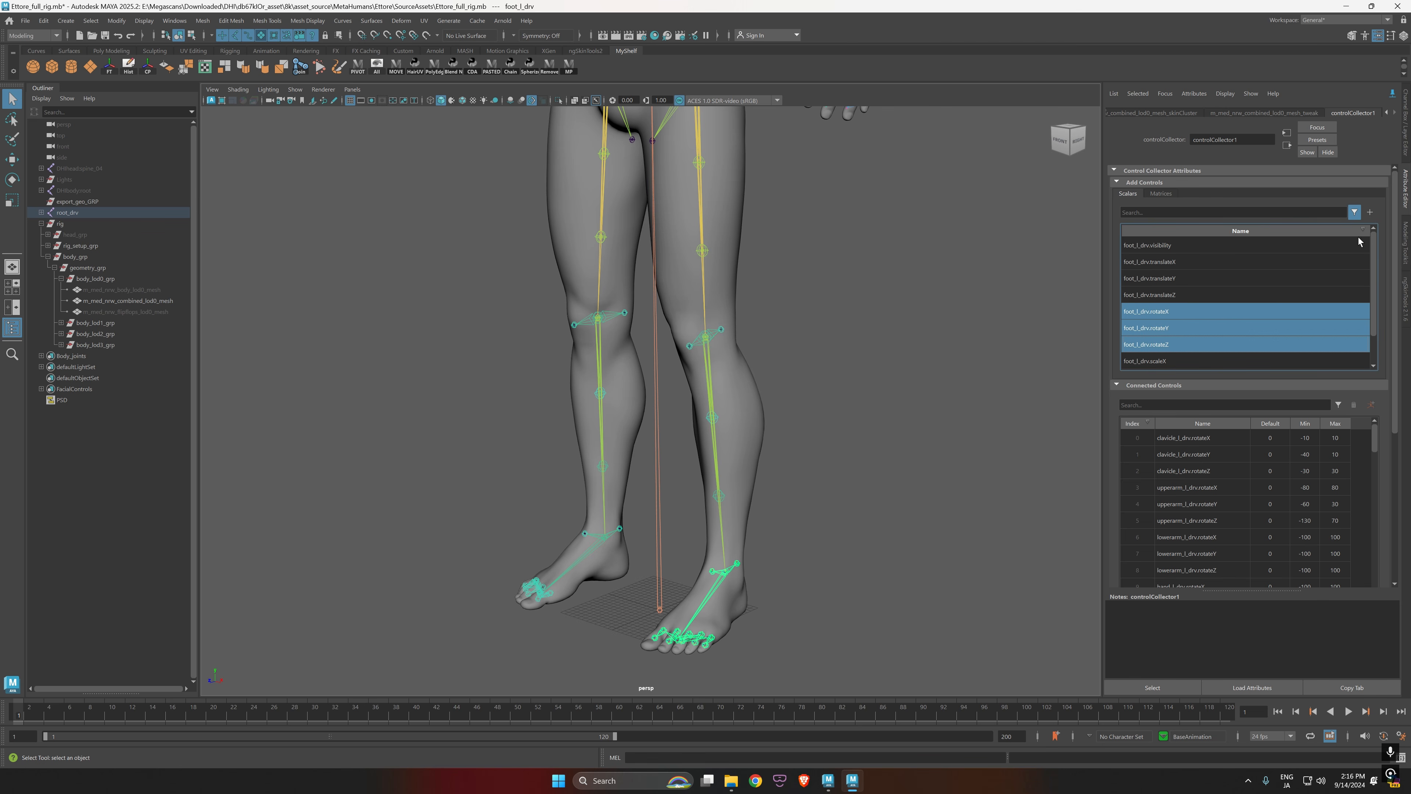
pyautogui.click(1375, 215)
# Step: Add the rotateX, rotateY and rotateZ attributes of thigh_r_drv to the connected controls
pyautogui.keyDown('alt'); pyautogui.moveTo(673, 236); pyautogui.dragTo(717, 432, button='middle'); pyautogui.keyUp('alt')
pyautogui.click(649, 335)
pyautogui.keyDown('alt'); pyautogui.moveTo(872, 550); pyautogui.dragTo(883, 473, button='middle'); pyautogui.keyUp('alt')
pyautogui.click(1178, 312)
pyautogui.keyDown('shift'); pyautogui.click(1179, 344); pyautogui.keyUp('shift')
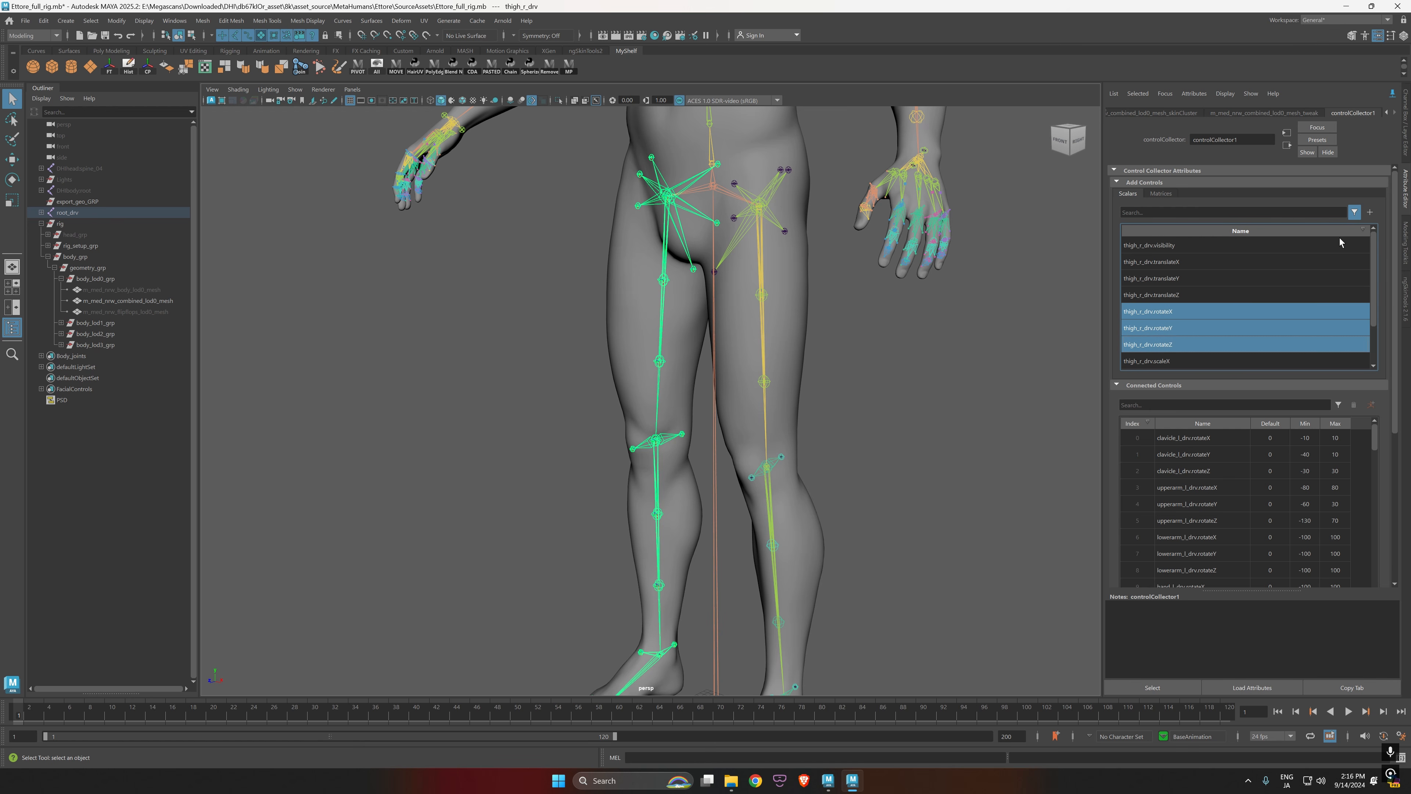
pyautogui.click(1370, 212)
# Step: Add the rotateX, rotateY and rotateZ attributes of calf_r_drv to the connected controls
pyautogui.keyDown('alt'); pyautogui.moveTo(659, 477); pyautogui.dragTo(687, 349, button='middle'); pyautogui.keyUp('alt')
pyautogui.click(687, 349)
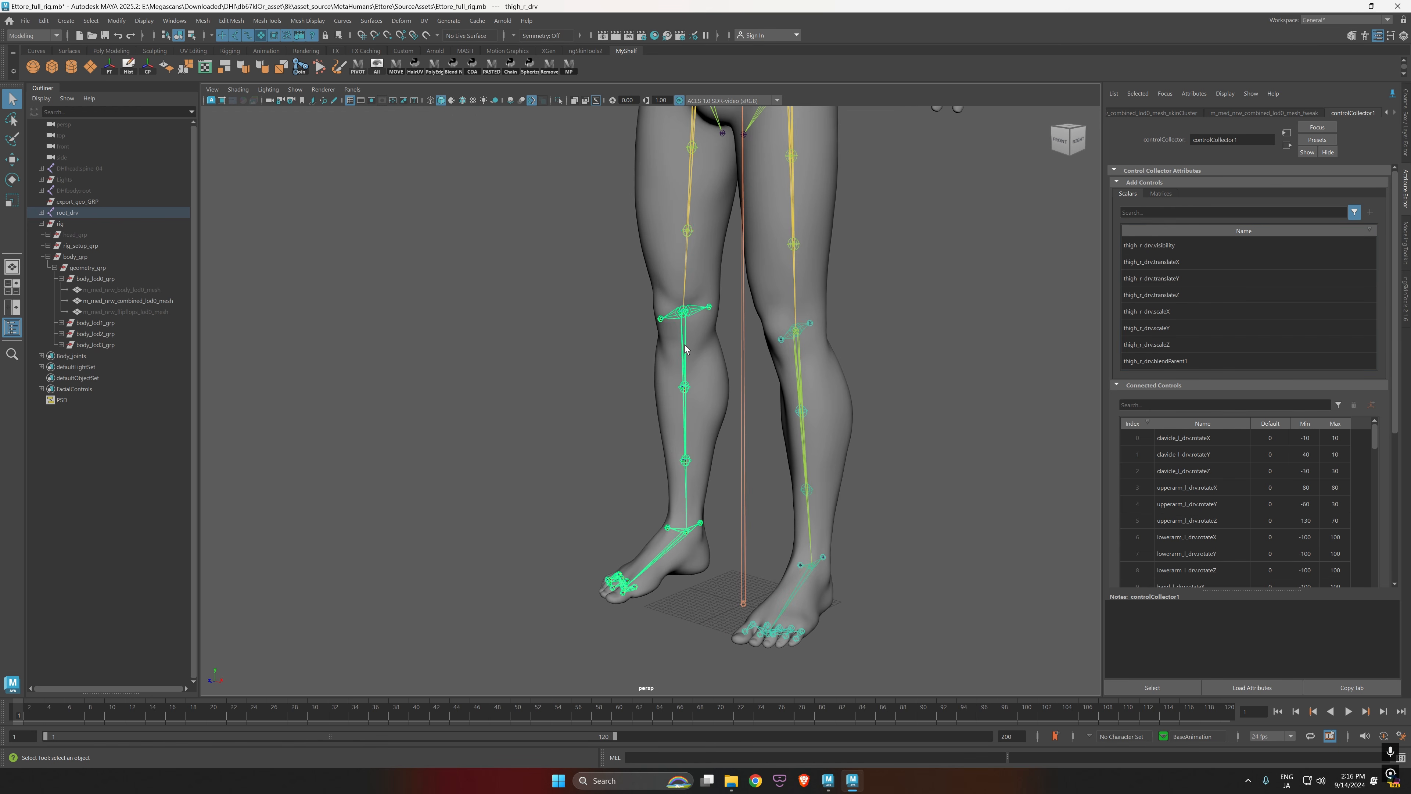
pyautogui.click(1172, 313)
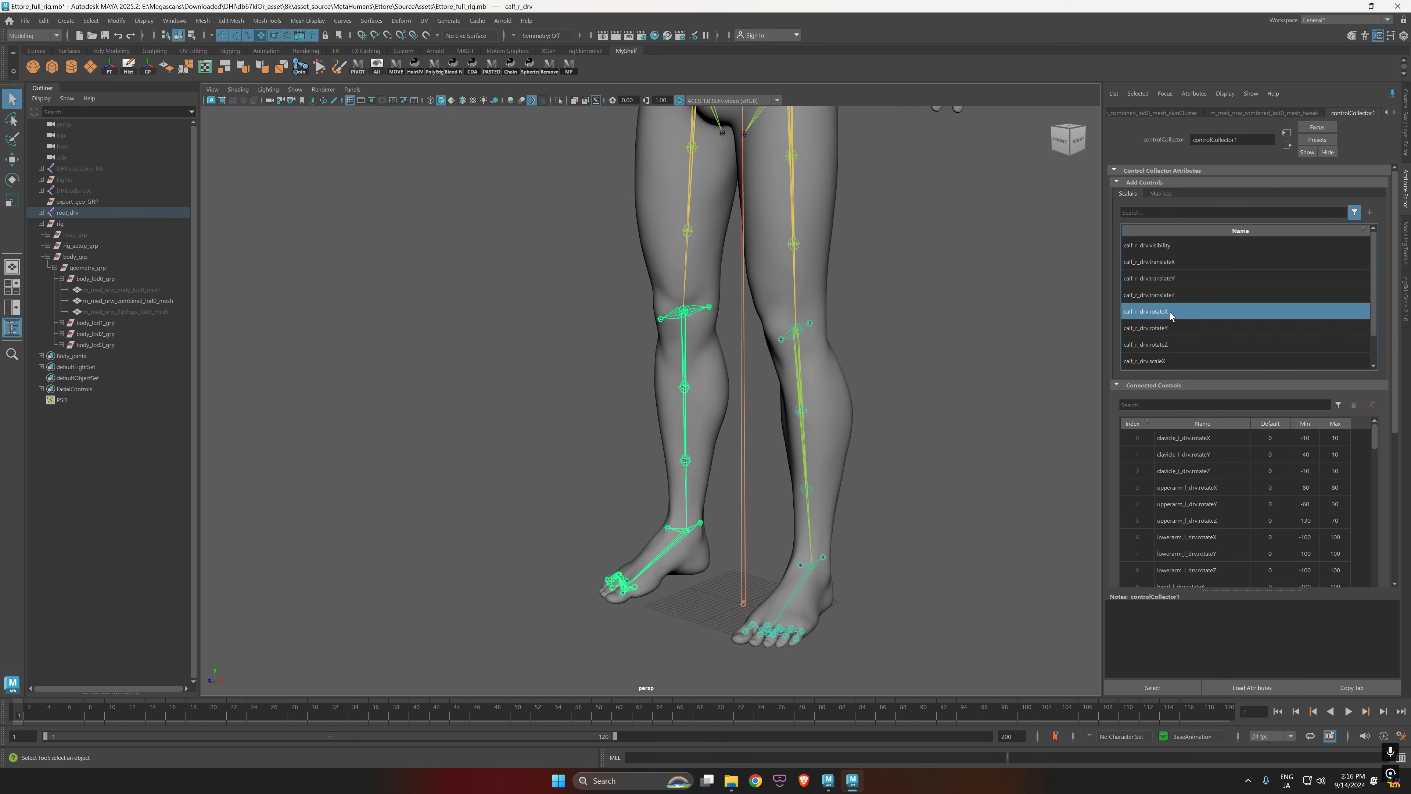
pyautogui.keyDown('shift'); pyautogui.click(1174, 345); pyautogui.keyUp('shift')
pyautogui.click(1370, 213)
# Step: Add the rotateX, rotateY and rotateZ attributes of foot_r_drv to the connected controls and clear the selection
pyautogui.keyDown('alt'); pyautogui.moveTo(868, 459); pyautogui.dragTo(879, 393, button='middle'); pyautogui.keyUp('alt')
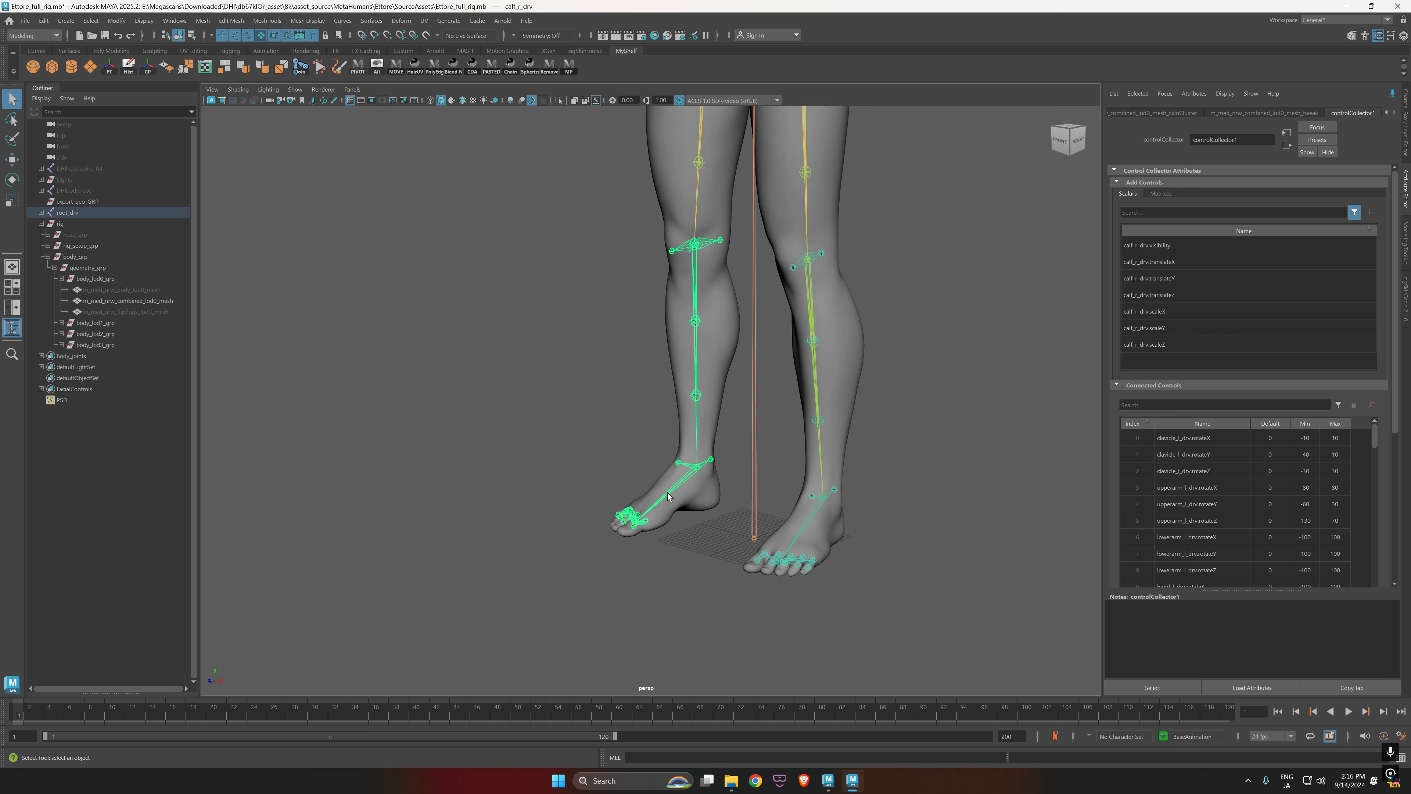
pyautogui.click(671, 494)
pyautogui.click(1150, 311)
pyautogui.keyDown('shift'); pyautogui.click(1175, 346); pyautogui.keyUp('shift')
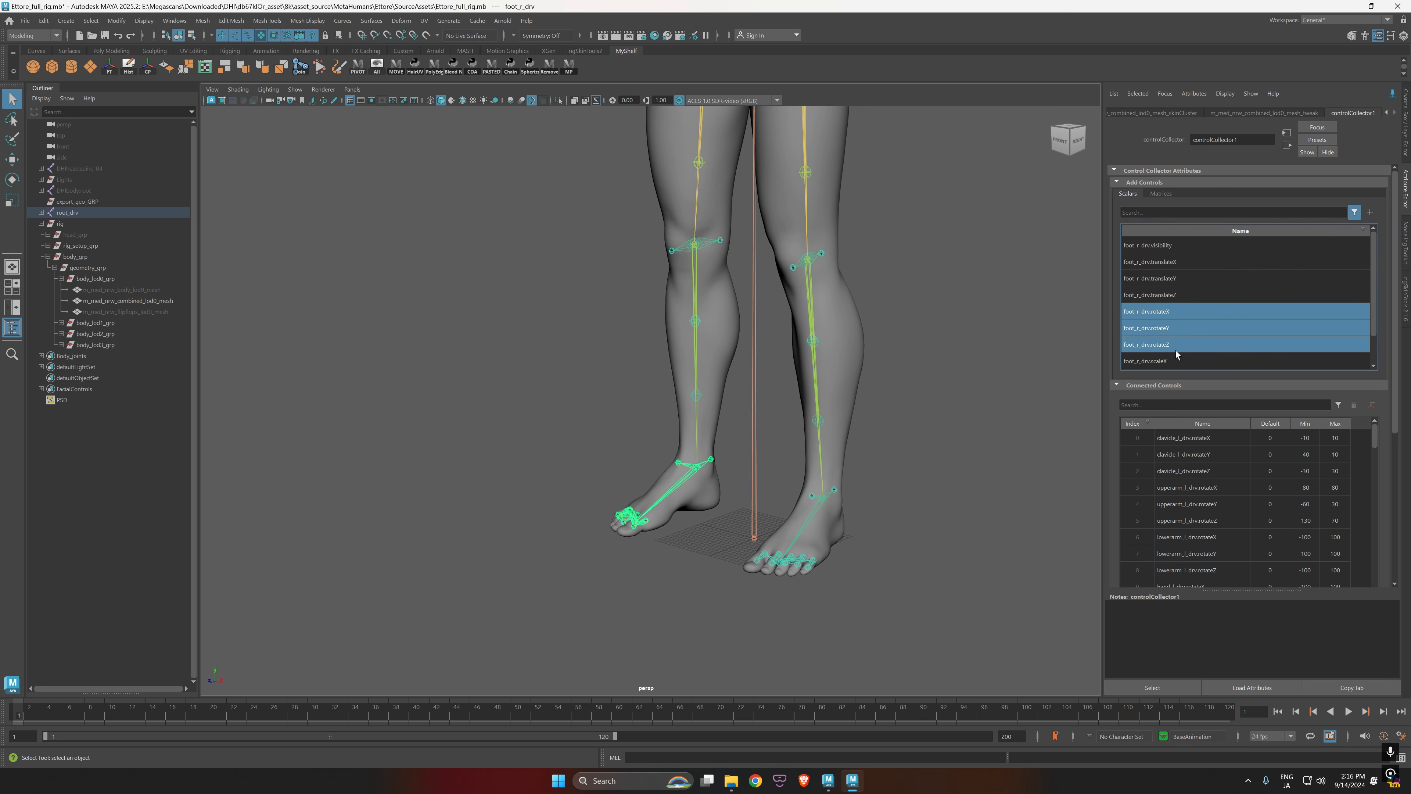
pyautogui.click(1370, 213)
pyautogui.click(966, 392)
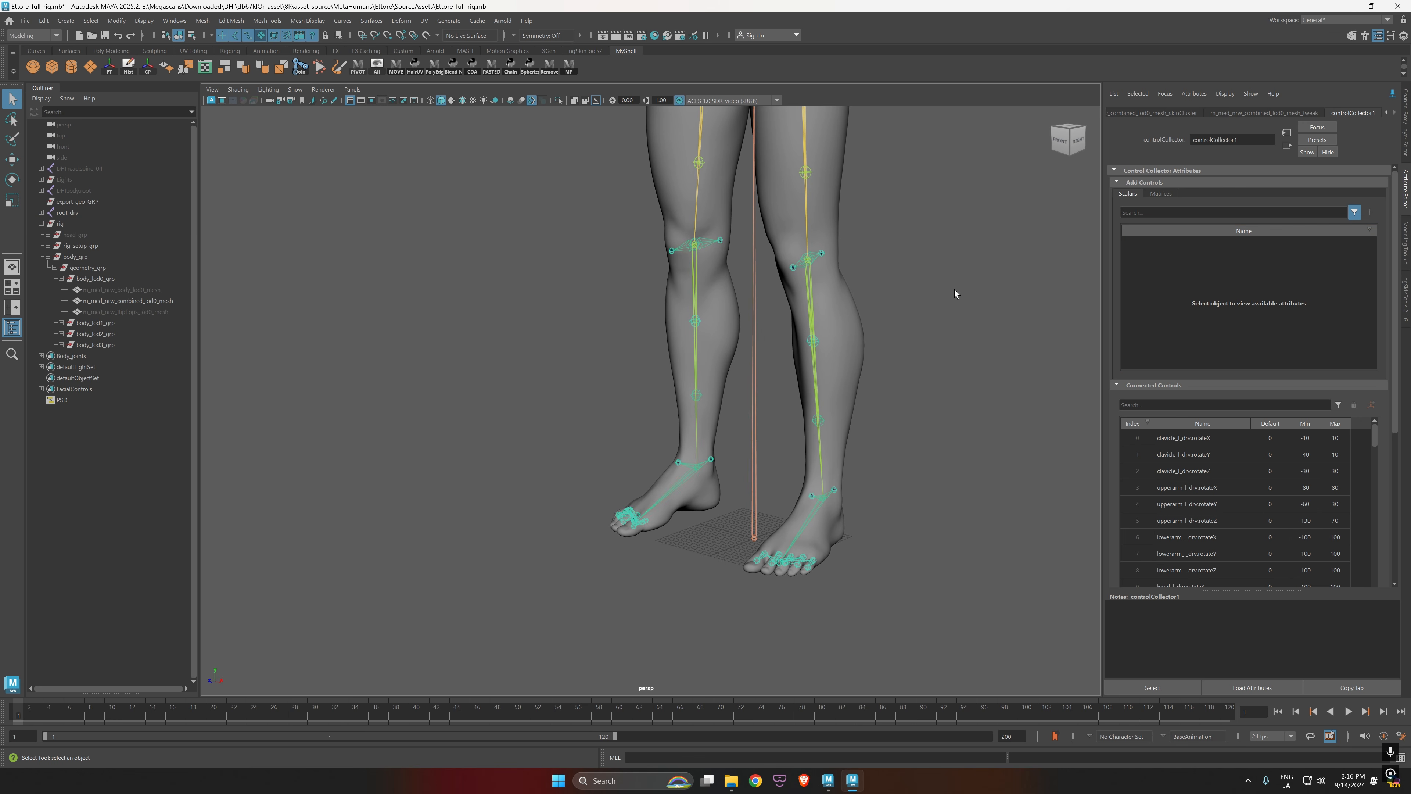
# Step: Examine the full-body rig and review the list of connected joint rotations with their limits
pyautogui.keyDown('alt'); pyautogui.moveTo(954, 290); pyautogui.dragTo(911, 451, button='middle'); pyautogui.keyUp('alt')
pyautogui.keyDown('alt'); pyautogui.moveTo(911, 452); pyautogui.dragTo(875, 448, button='right'); pyautogui.keyUp('alt')
pyautogui.keyDown('alt'); pyautogui.moveTo(875, 448); pyautogui.dragTo(880, 424); pyautogui.keyUp('alt')
pyautogui.keyDown('alt'); pyautogui.moveTo(879, 423); pyautogui.dragTo(818, 337, button='right'); pyautogui.keyUp('alt')
pyautogui.keyDown('alt'); pyautogui.moveTo(819, 336); pyautogui.dragTo(799, 402, button='middle'); pyautogui.keyUp('alt')
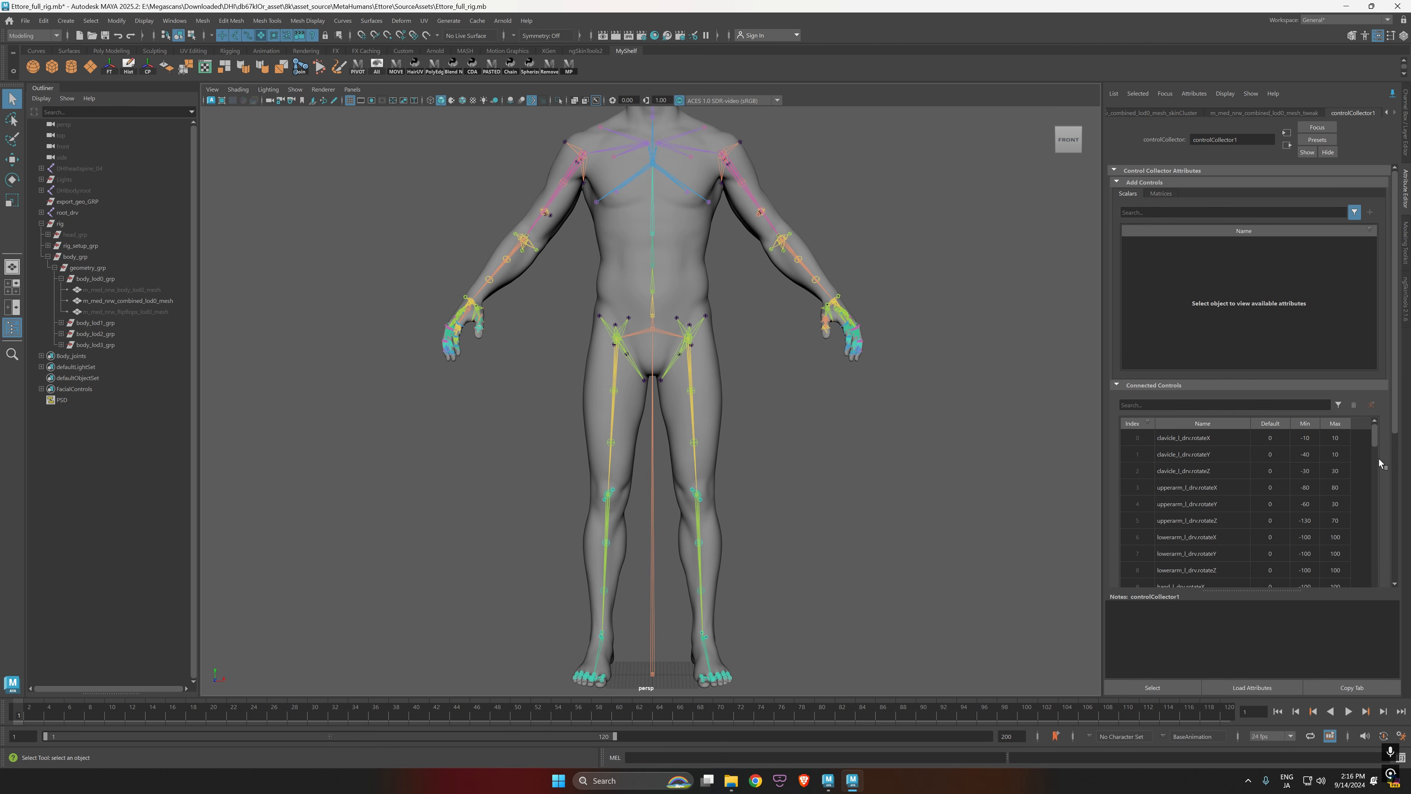
pyautogui.moveTo(1373, 439)
pyautogui.mouseDown()
pyautogui.moveTo(1383, 592)
pyautogui.moveTo(1384, 436)
pyautogui.mouseUp()
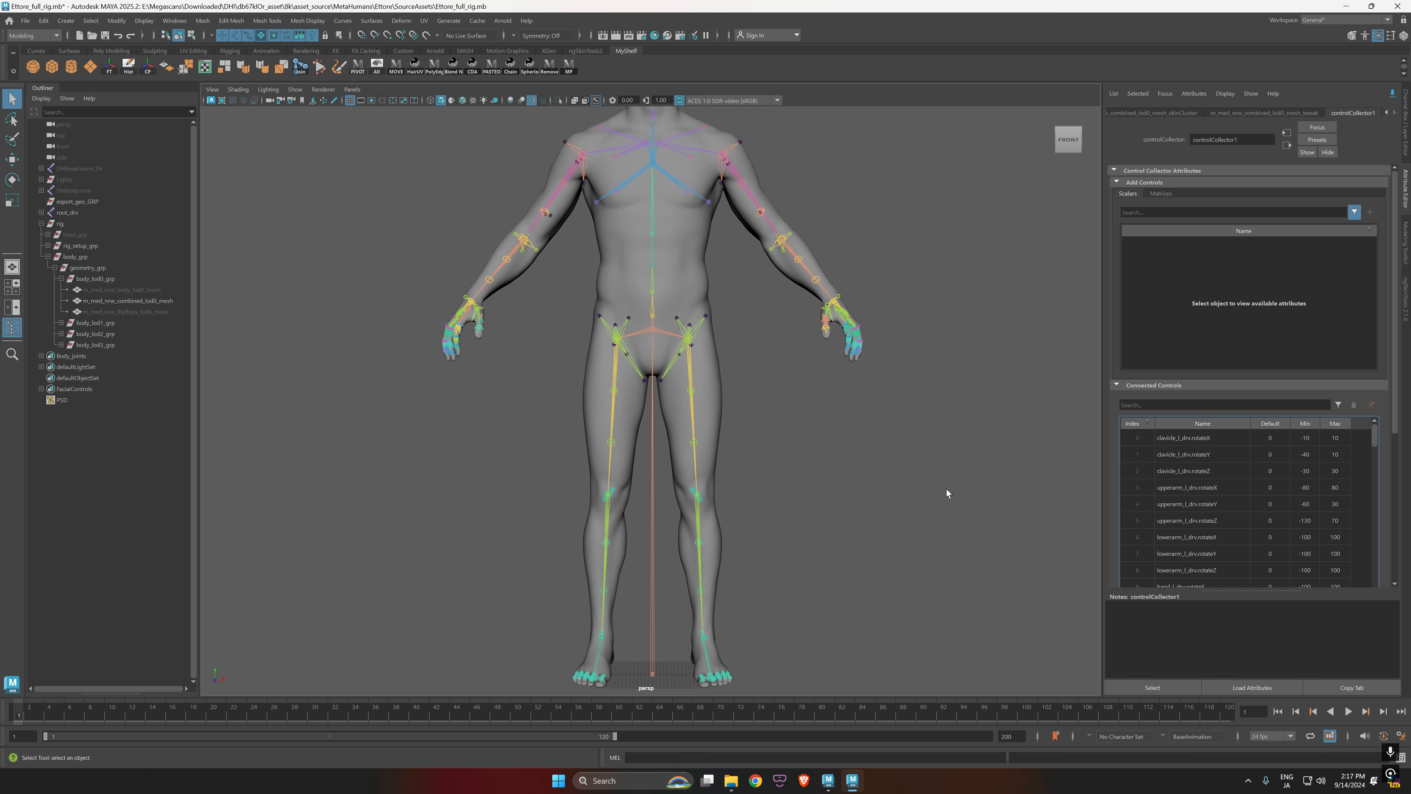
pyautogui.keyDown('alt'); pyautogui.moveTo(928, 483); pyautogui.dragTo(848, 444, button='right'); pyautogui.keyUp('alt')
pyautogui.keyDown('alt'); pyautogui.moveTo(764, 446); pyautogui.dragTo(762, 473, button='middle'); pyautogui.keyUp('alt')
pyautogui.moveTo(751, 479)
pyautogui.keyDown('alt'); pyautogui.mouseDown()
pyautogui.moveTo(785, 482)
pyautogui.moveTo(758, 485)
pyautogui.mouseUp(); pyautogui.keyUp('alt')
pyautogui.moveTo(1383, 440)
pyautogui.mouseDown()
pyautogui.moveTo(1386, 589)
pyautogui.moveTo(1377, 452)
pyautogui.mouseUp()
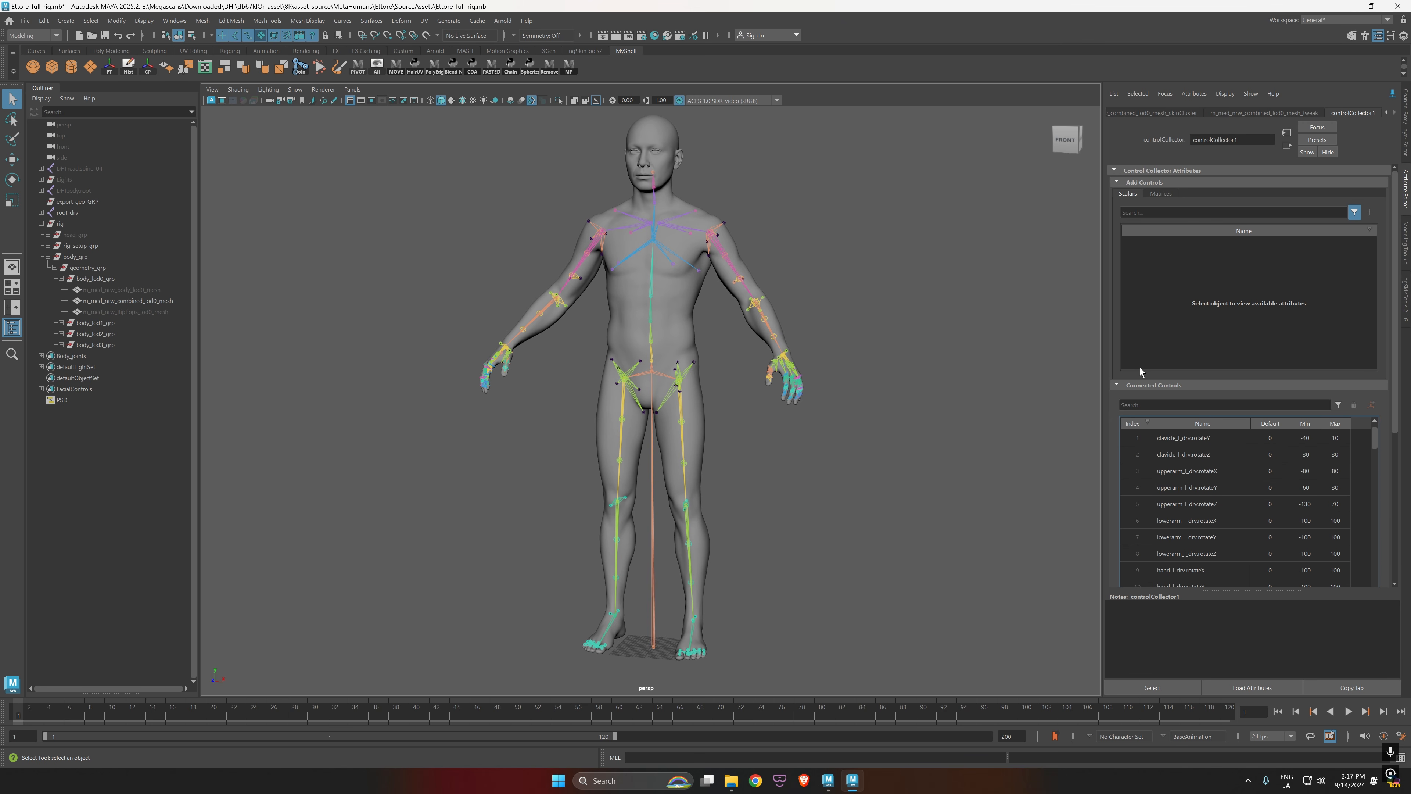
# Step: Collapse the Add Controls section and review the connected controls above the pose generation settings
pyautogui.click(1117, 183)
pyautogui.moveTo(1377, 254)
pyautogui.mouseDown()
pyautogui.moveTo(1375, 344)
pyautogui.moveTo(1375, 240)
pyautogui.mouseUp()
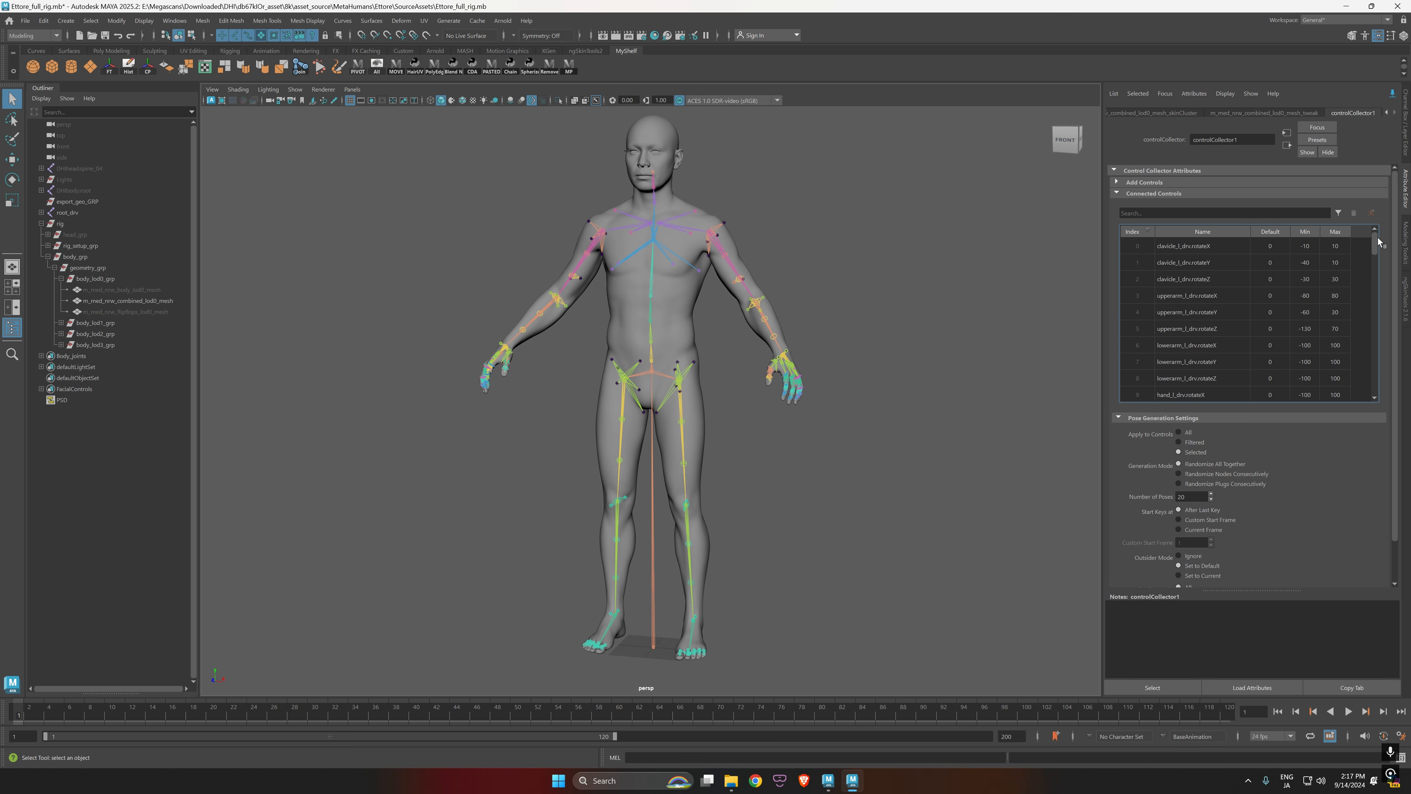
pyautogui.moveTo(1376, 242); pyautogui.dragTo(1376, 238)
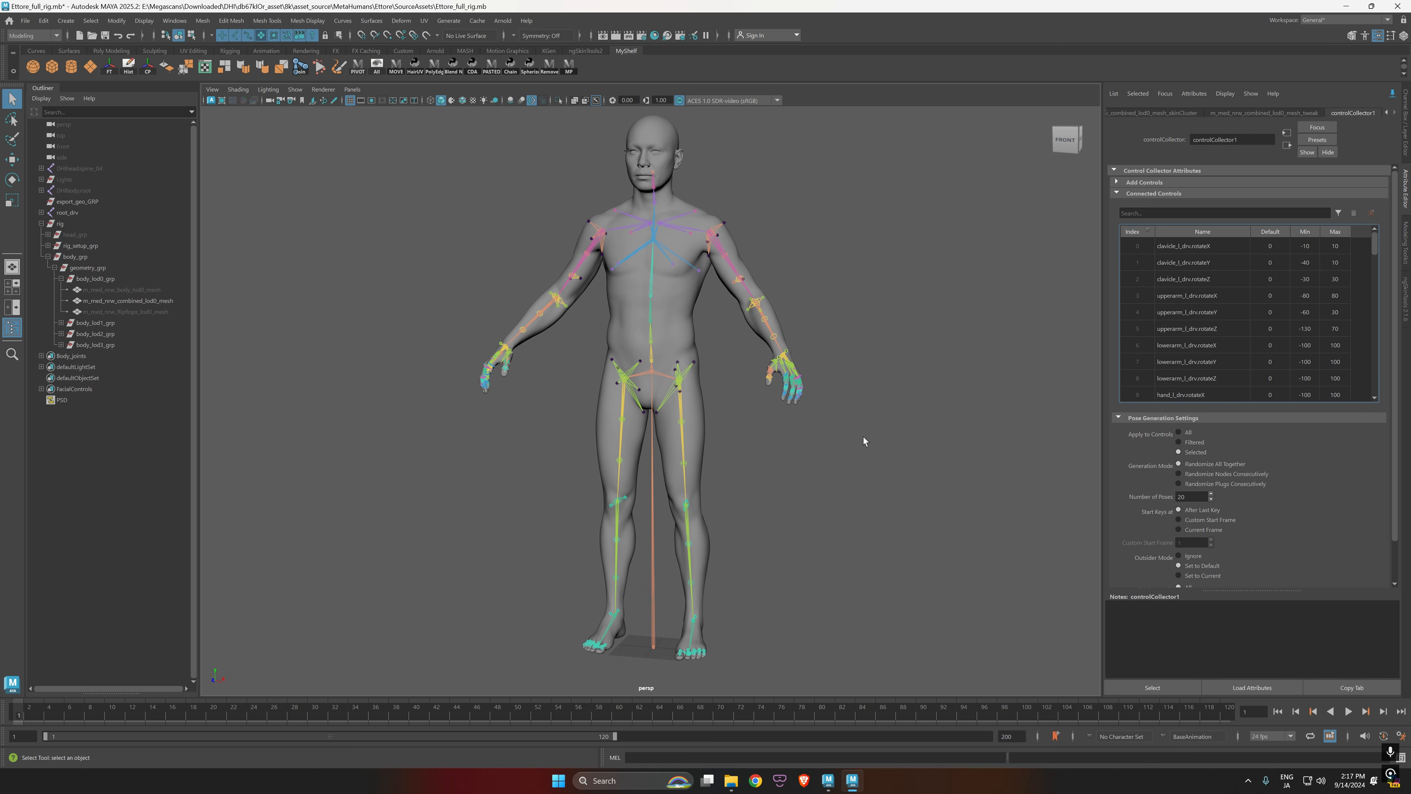
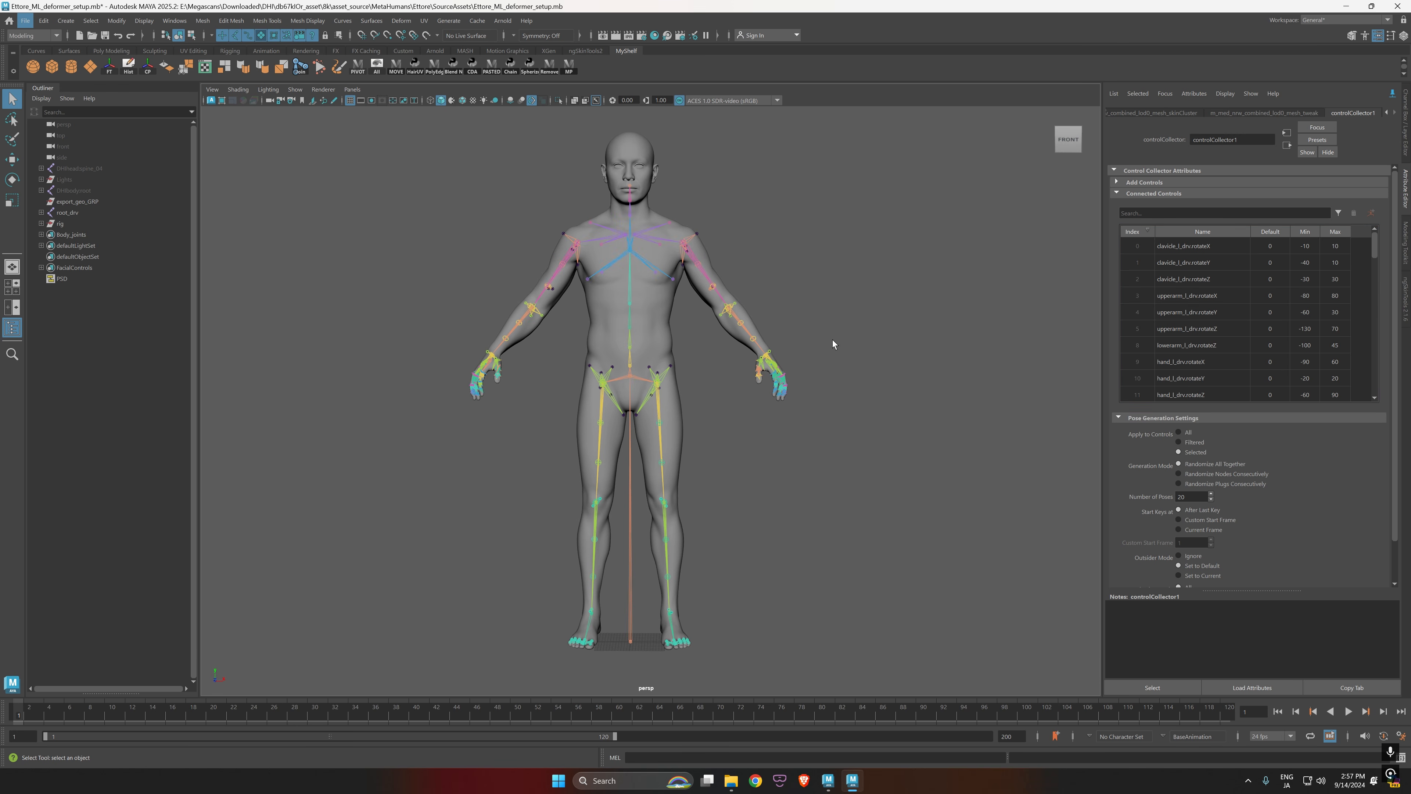
# Step: Examine the minimum and maximum rotation limits of the connected controls in the ML deformer setup scene
pyautogui.keyDown('alt'); pyautogui.moveTo(752, 459); pyautogui.dragTo(812, 466); pyautogui.keyUp('alt')
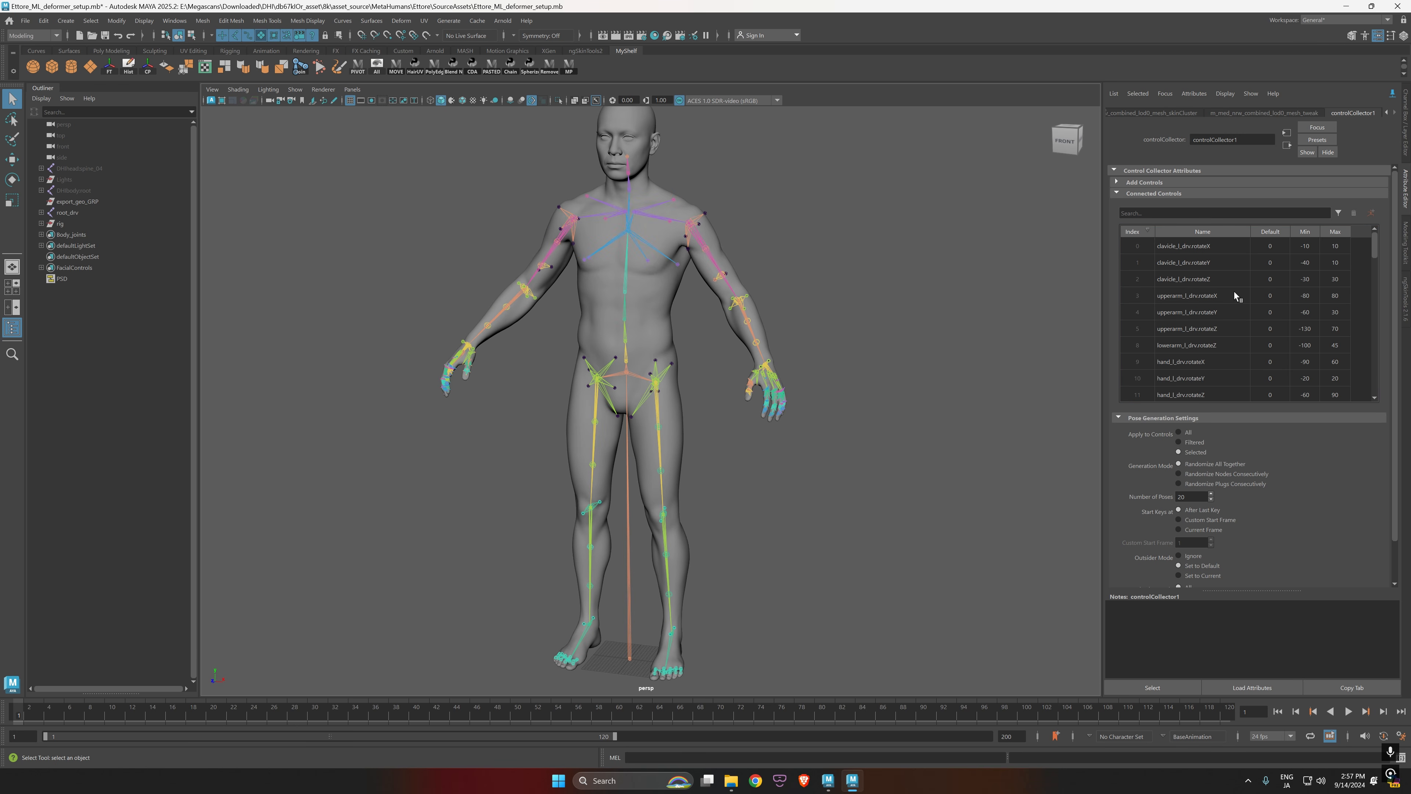
pyautogui.moveTo(1373, 259); pyautogui.dragTo(1382, 245)
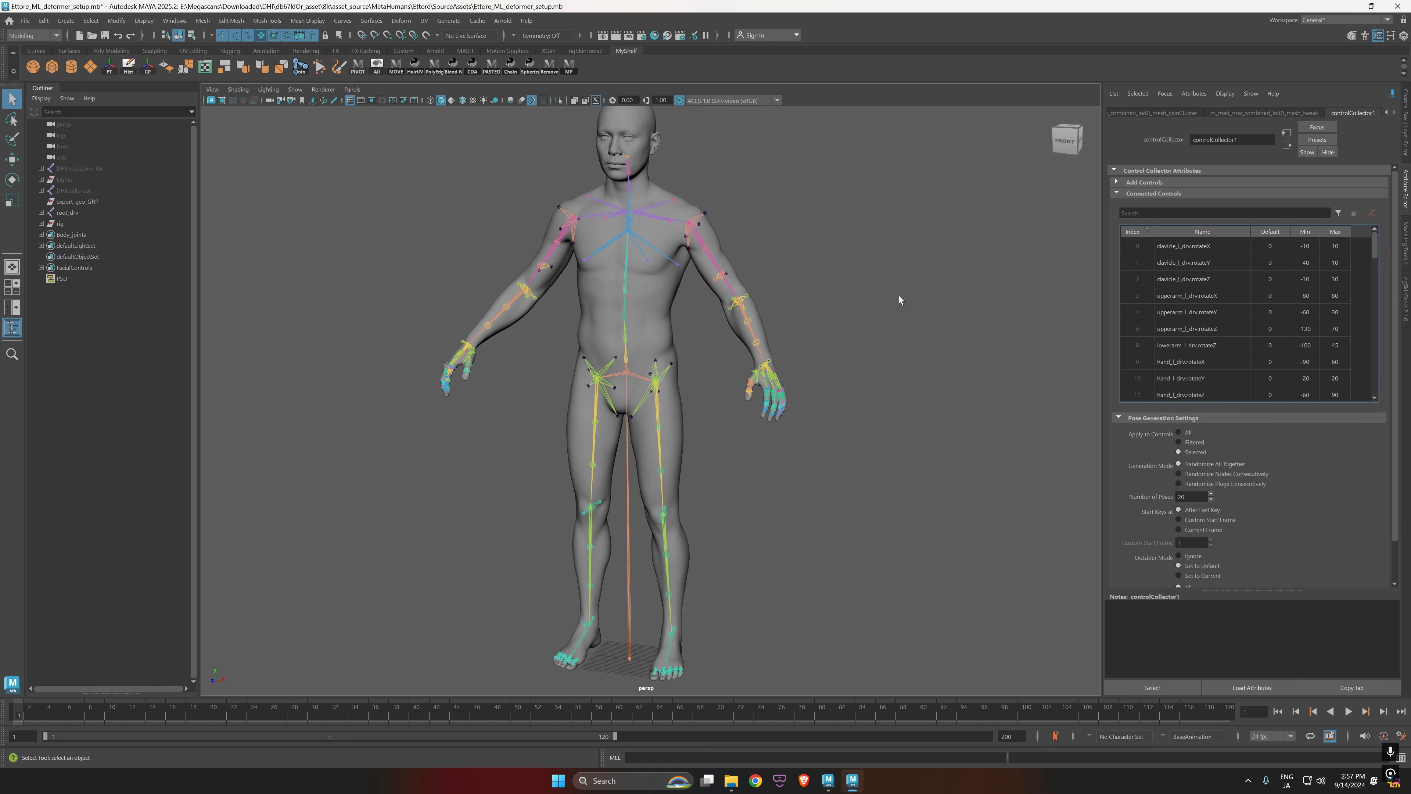
# Step: Select the left lower arm driver joint lowerarm_l_drv on the full-body rig
pyautogui.keyDown('alt'); pyautogui.moveTo(899, 296); pyautogui.dragTo(960, 306, button='right'); pyautogui.keyUp('alt')
pyautogui.keyDown('alt'); pyautogui.moveTo(960, 306); pyautogui.dragTo(933, 471, button='middle'); pyautogui.keyUp('alt')
pyautogui.keyDown('alt'); pyautogui.moveTo(933, 471); pyautogui.dragTo(908, 482, button='right'); pyautogui.keyUp('alt')
pyautogui.keyDown('alt'); pyautogui.moveTo(908, 482); pyautogui.dragTo(937, 421, button='middle'); pyautogui.keyUp('alt')
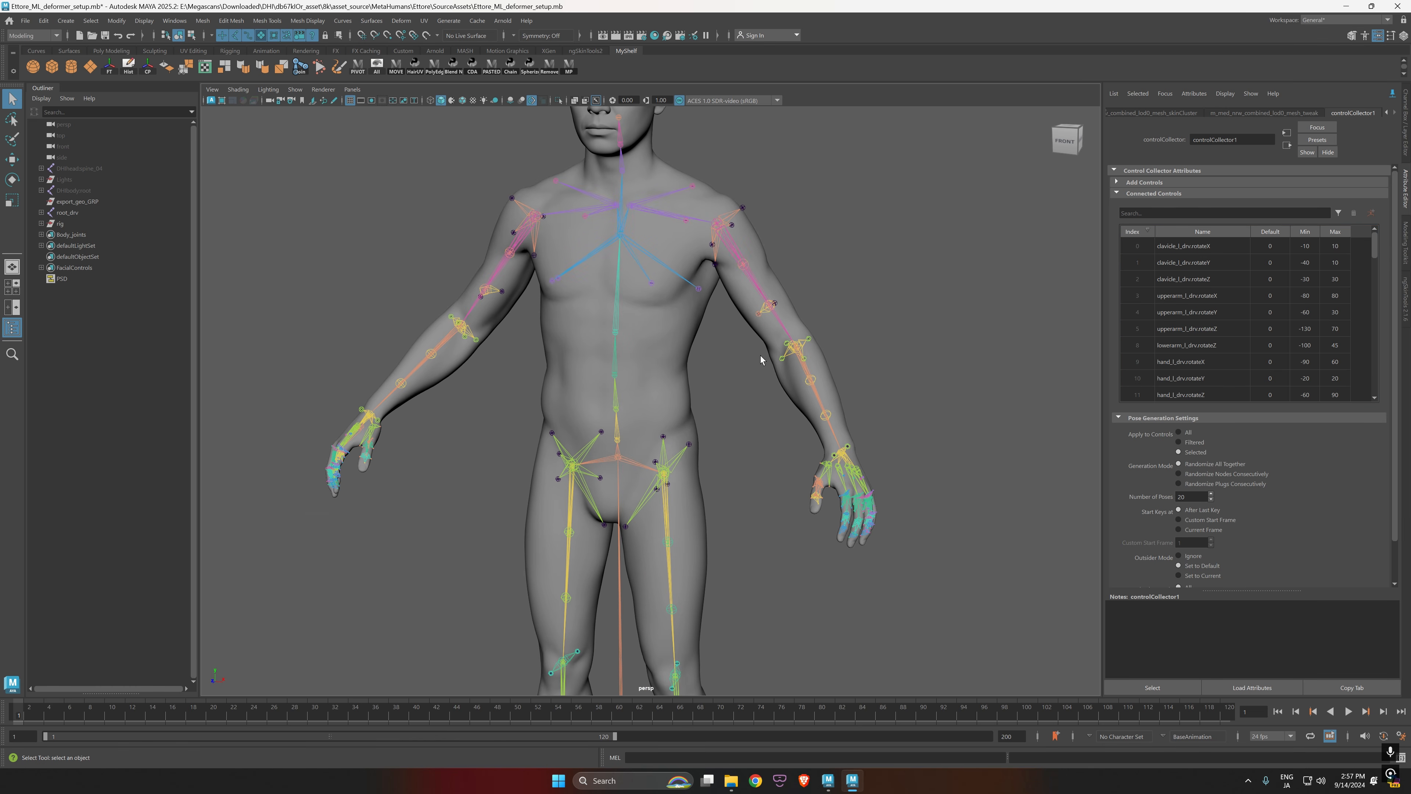
pyautogui.click(806, 373)
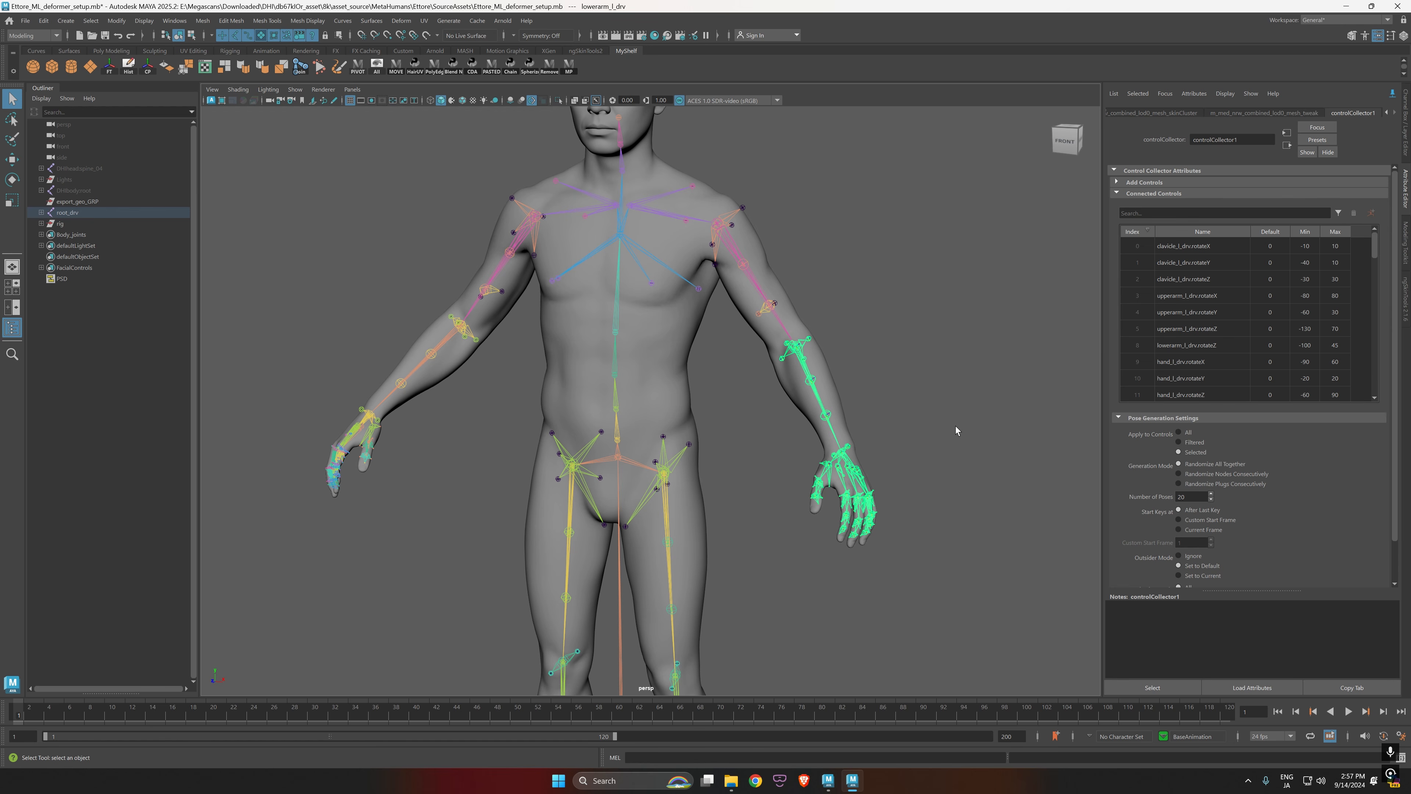
# Step: Test-bend the left knee by rotating calf_l_drv about its Z axis, and undo the rotation
pyautogui.keyDown('alt'); pyautogui.moveTo(900, 530); pyautogui.dragTo(926, 303, button='middle'); pyautogui.keyUp('alt')
pyautogui.click(703, 490)
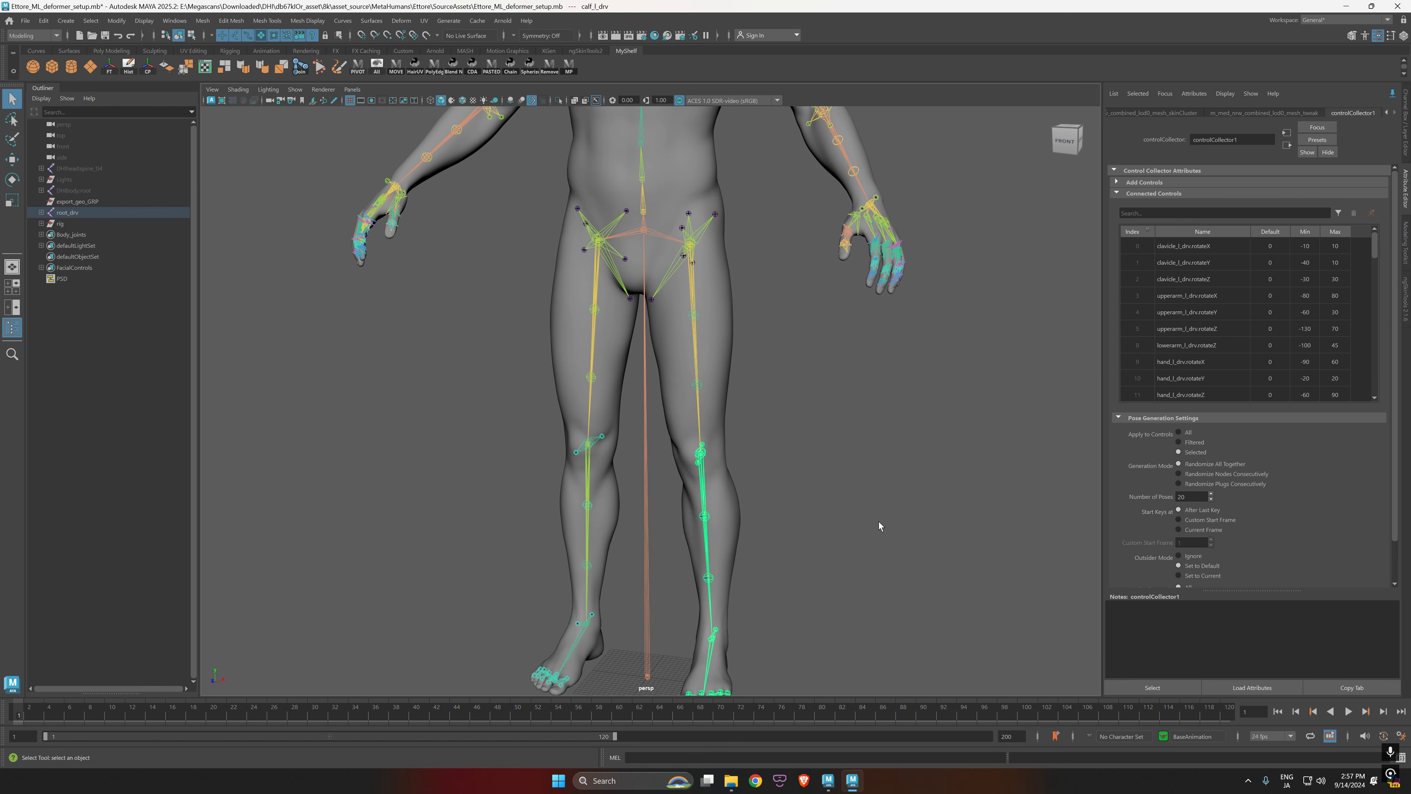
pyautogui.keyDown('alt'); pyautogui.moveTo(704, 491); pyautogui.dragTo(698, 510); pyautogui.keyUp('alt')
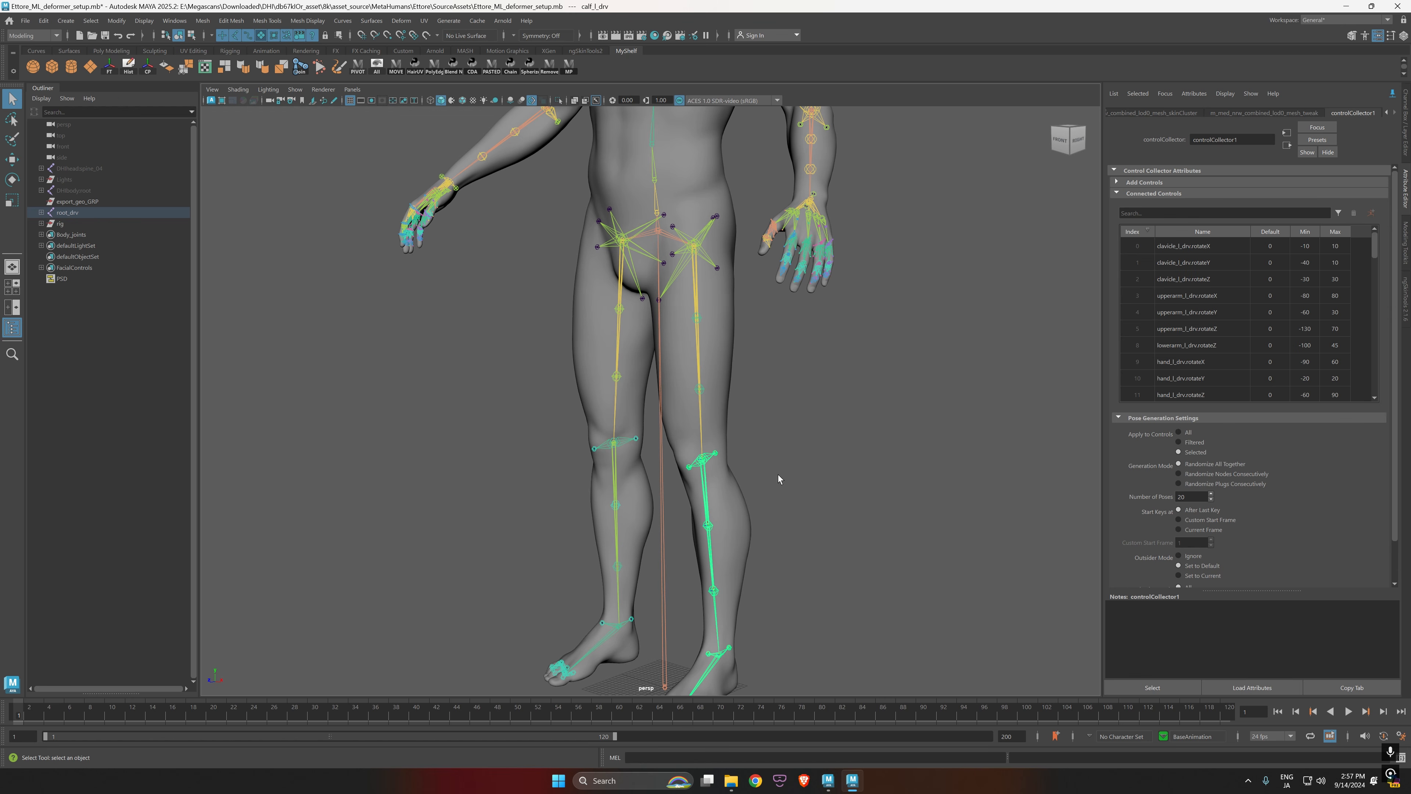
pyautogui.press('w')
pyautogui.press('e')
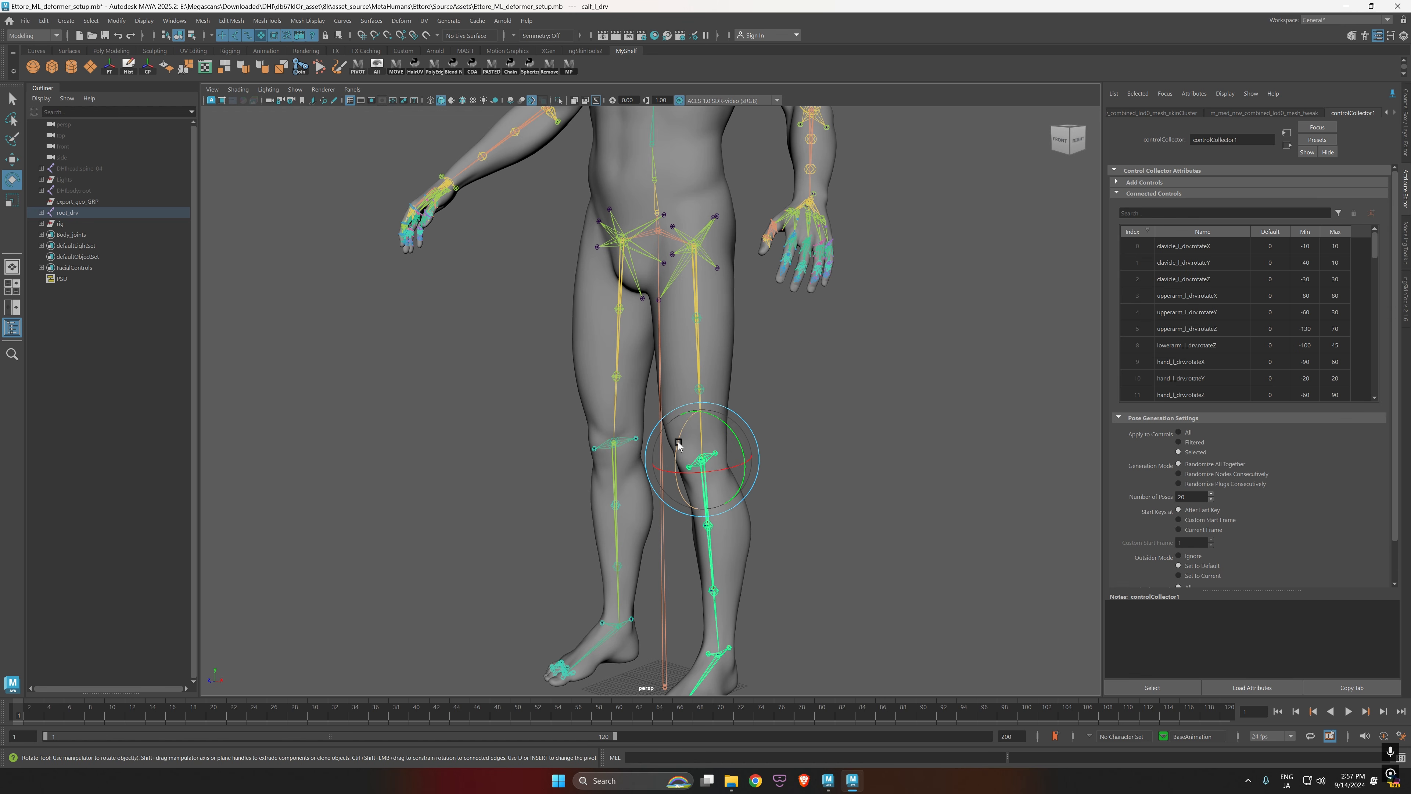
pyautogui.moveTo(678, 445); pyautogui.dragTo(670, 503)
pyautogui.hotkey('ctrl', 'z')
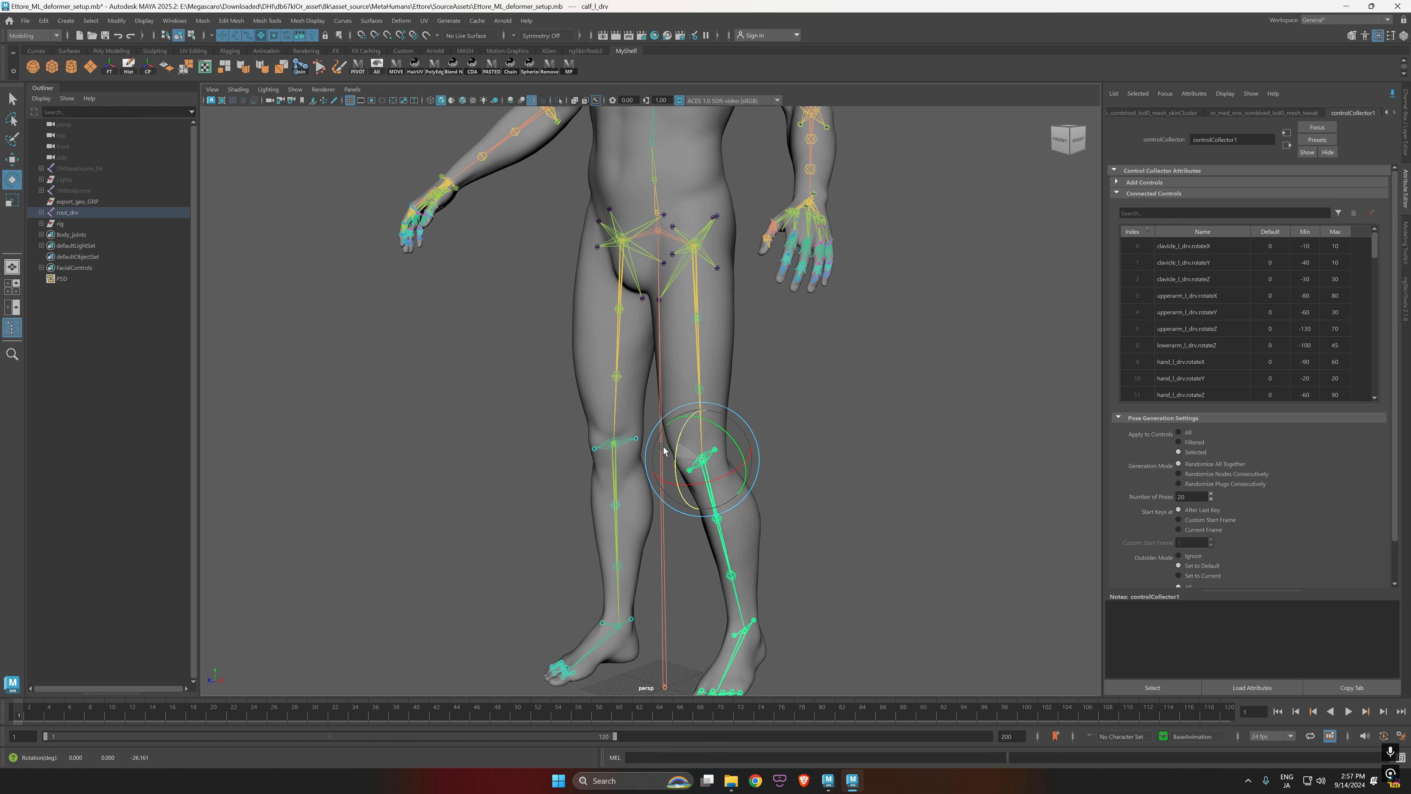
# Step: Test-rotate calf_l_drv about its Y, X and Z axes to compare the knee motion, undoing each rotation
pyautogui.keyDown('alt'); pyautogui.moveTo(862, 476); pyautogui.dragTo(786, 471, button='right'); pyautogui.keyUp('alt')
pyautogui.keyDown('alt'); pyautogui.moveTo(786, 471); pyautogui.dragTo(847, 467); pyautogui.keyUp('alt')
pyautogui.moveTo(735, 427); pyautogui.dragTo(708, 395)
pyautogui.hotkey('ctrl', 'z')
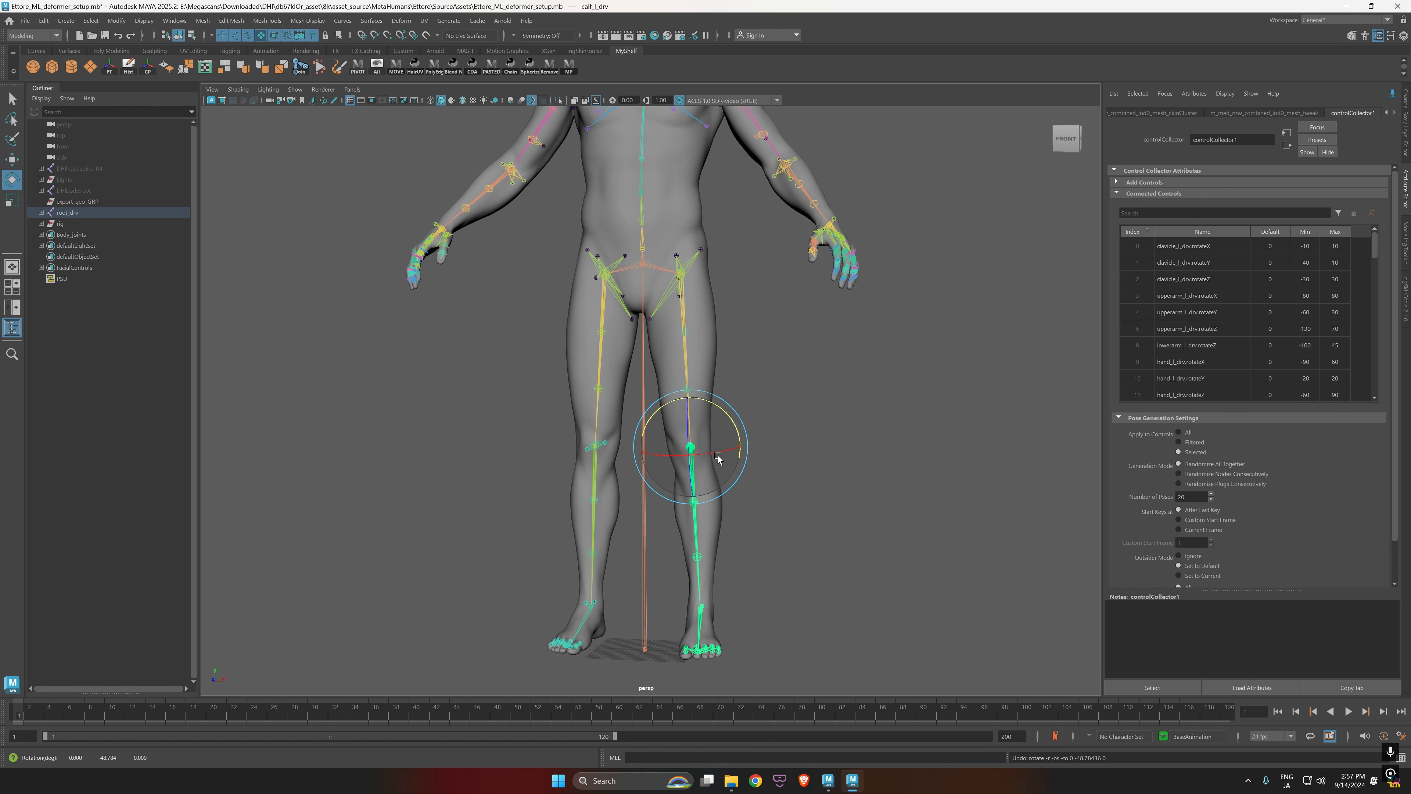
pyautogui.moveTo(718, 453); pyautogui.dragTo(810, 443)
pyautogui.hotkey('ctrl', 'z')
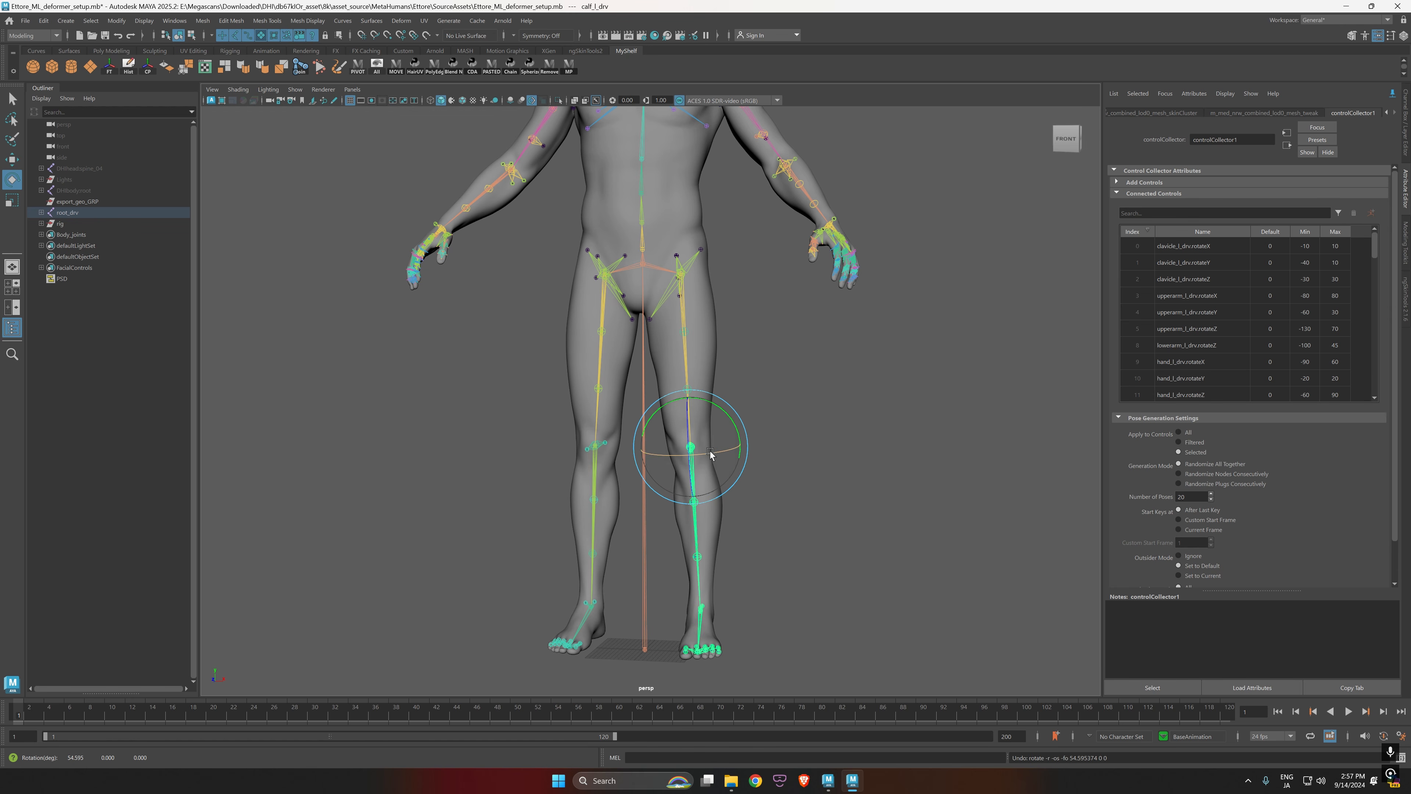
pyautogui.keyDown('alt'); pyautogui.moveTo(712, 454); pyautogui.dragTo(809, 373); pyautogui.keyUp('alt')
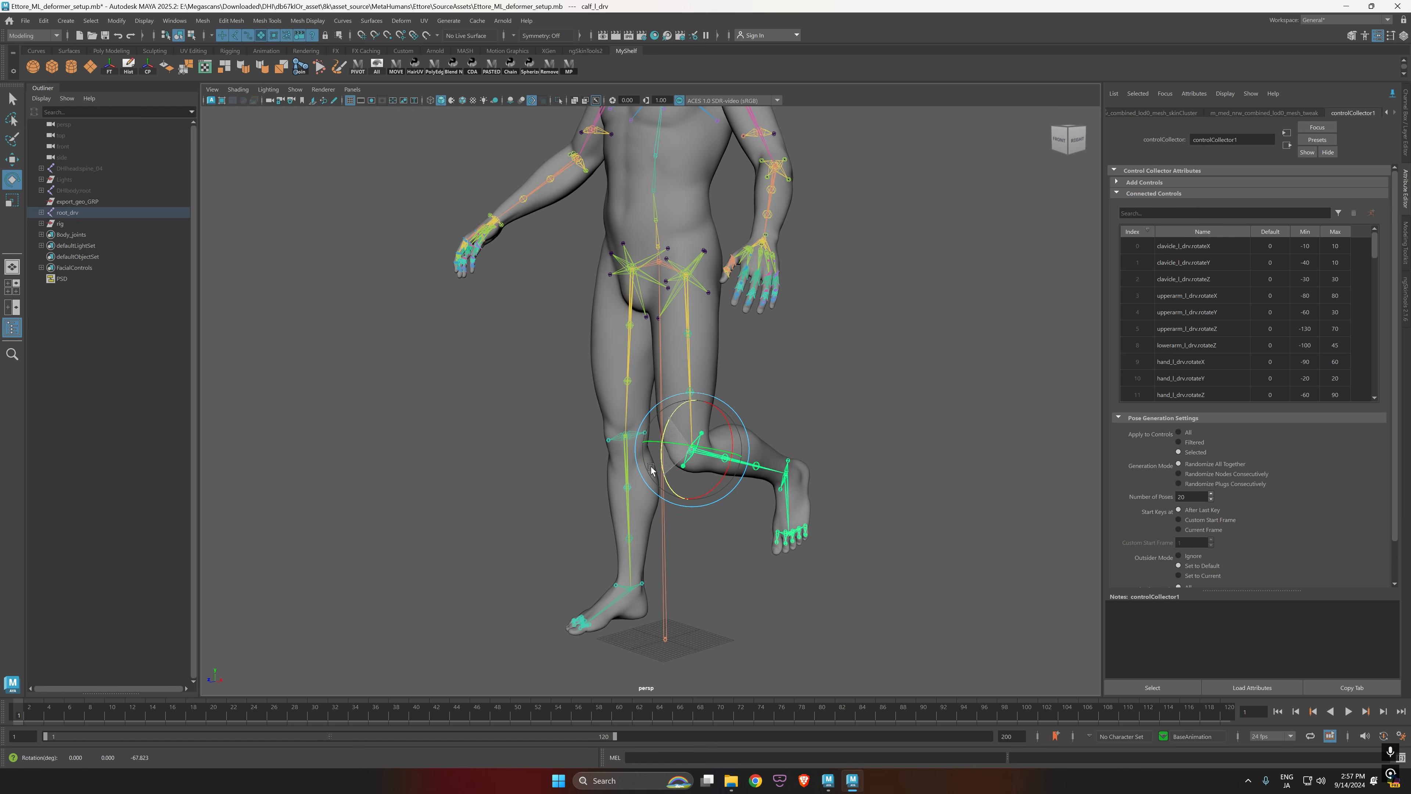
pyautogui.hotkey('ctrl', 'z')
# Step: Test-bend the left elbow by rotating lowerarm_l_drv about its Z axis, and undo the rotation
pyautogui.scroll(1, 810, 368)
pyautogui.keyDown('alt'); pyautogui.moveTo(810, 368); pyautogui.dragTo(799, 418, button='middle'); pyautogui.keyUp('alt')
pyautogui.click(769, 364)
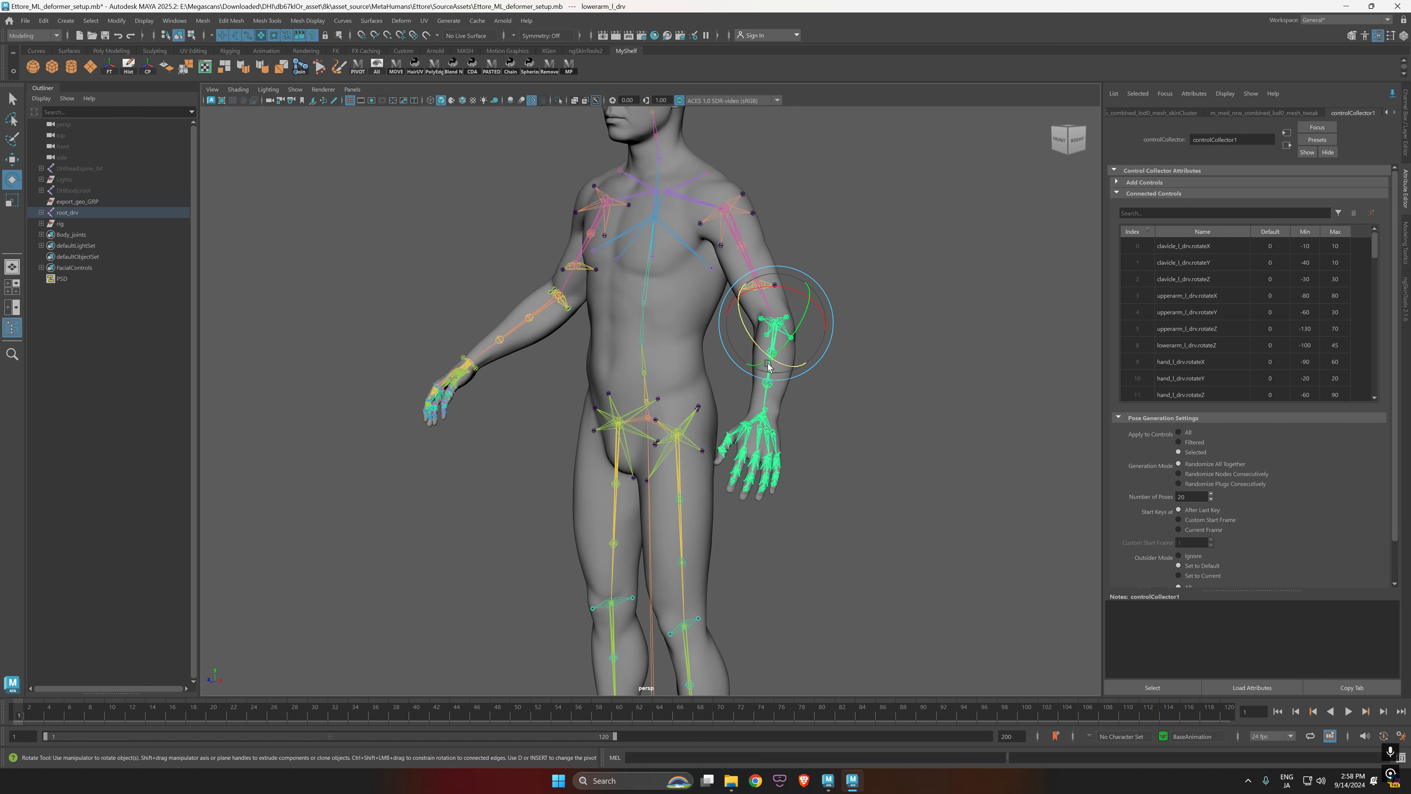
pyautogui.moveTo(745, 313); pyautogui.dragTo(742, 316)
pyautogui.hotkey('ctrl', 'z')
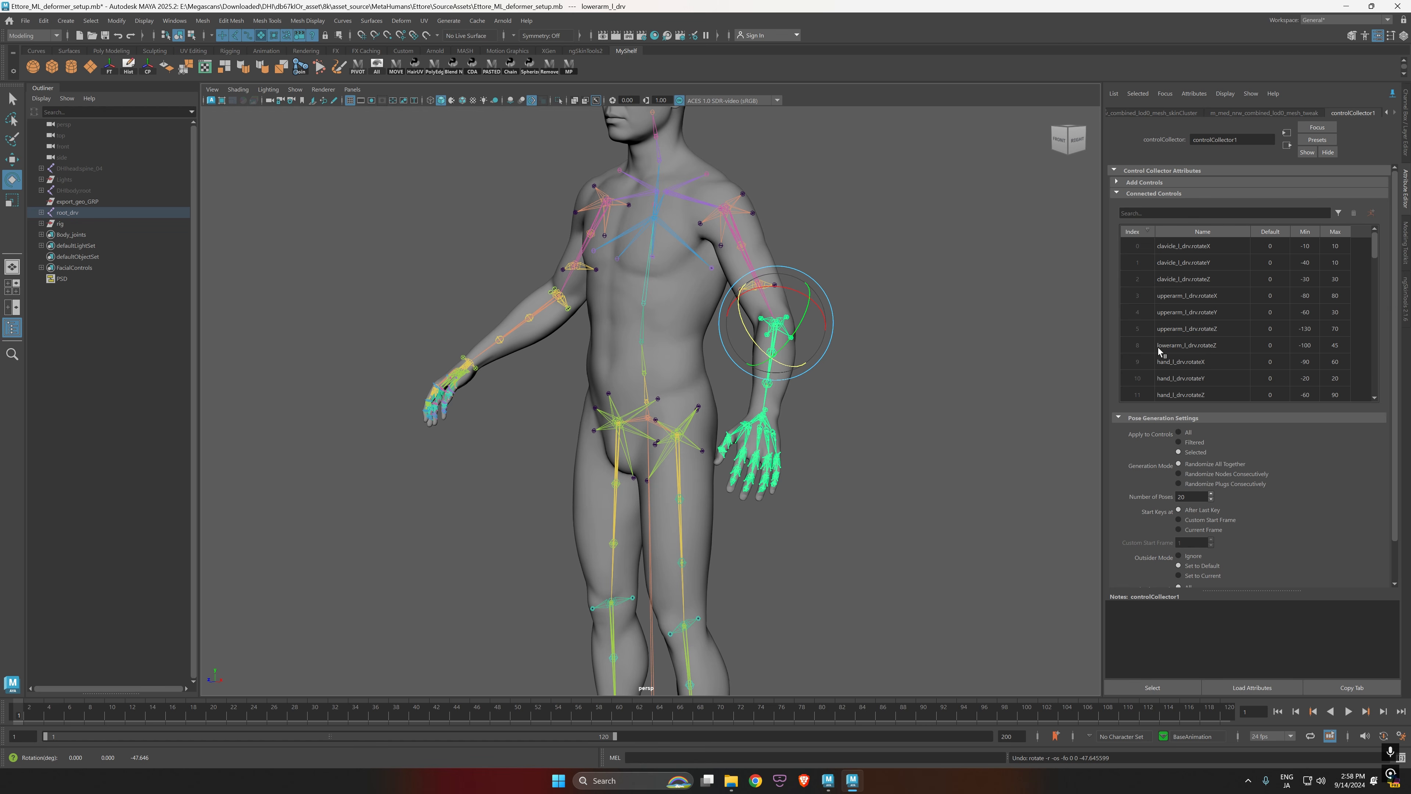
# Step: Check the lowerarm_l_drv.rotateZ entry in the connected controls, test-bend the elbow through its Rotate Z channel, and undo it
pyautogui.scroll(-1, 1187, 332)
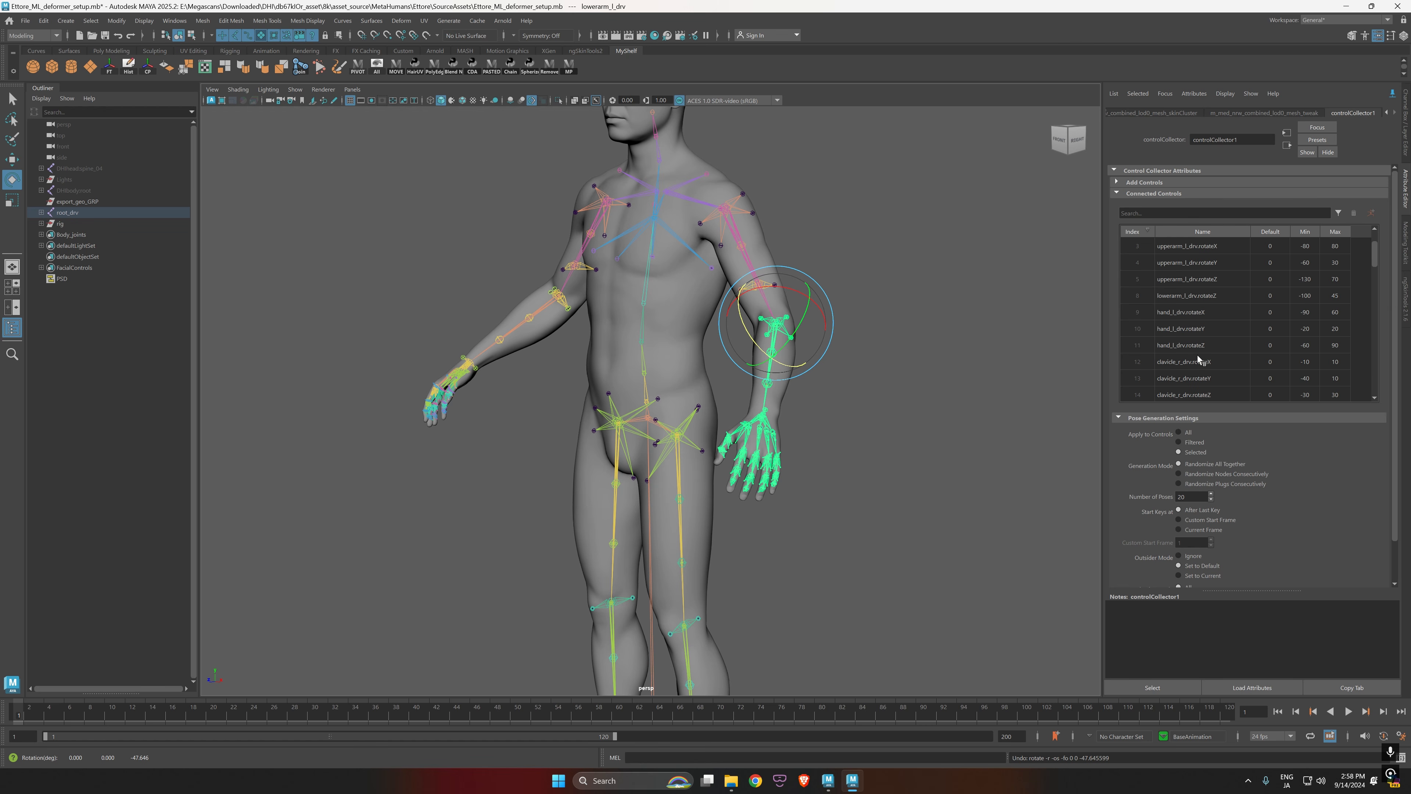
pyautogui.click(1188, 301)
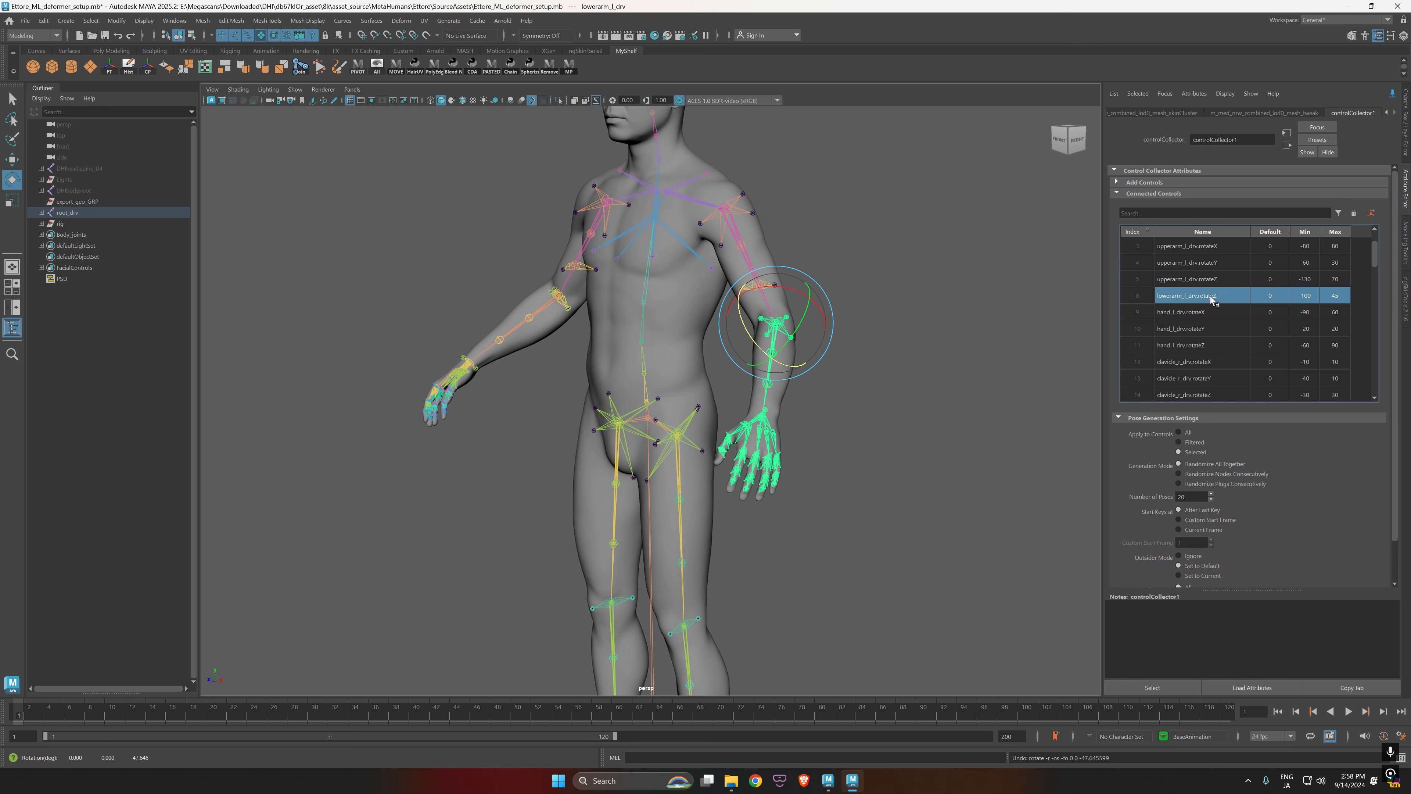
pyautogui.hotkey('ctrl', 'a')
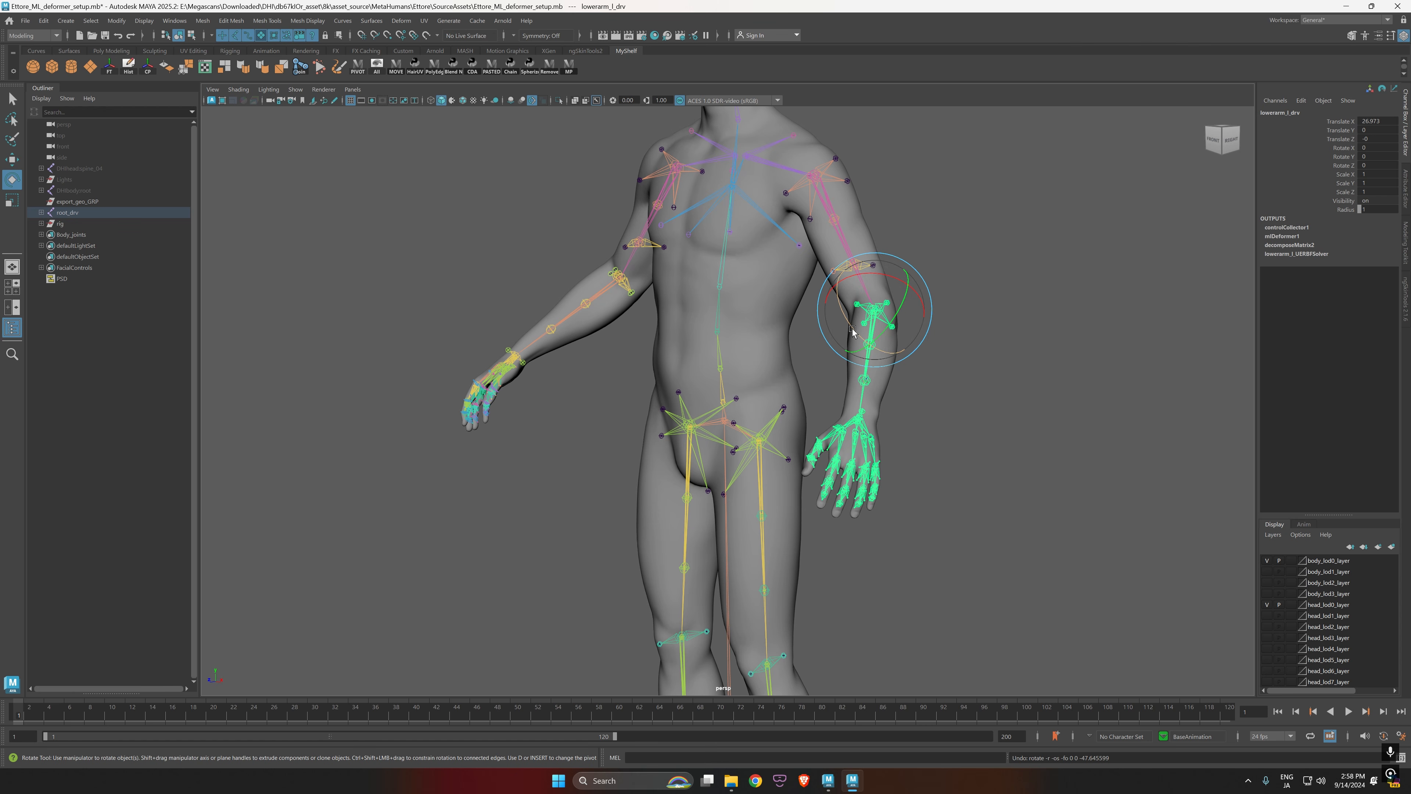
pyautogui.moveTo(853, 332)
pyautogui.mouseDown()
pyautogui.moveTo(830, 359)
pyautogui.moveTo(856, 334)
pyautogui.mouseUp()
pyautogui.click(1343, 167)
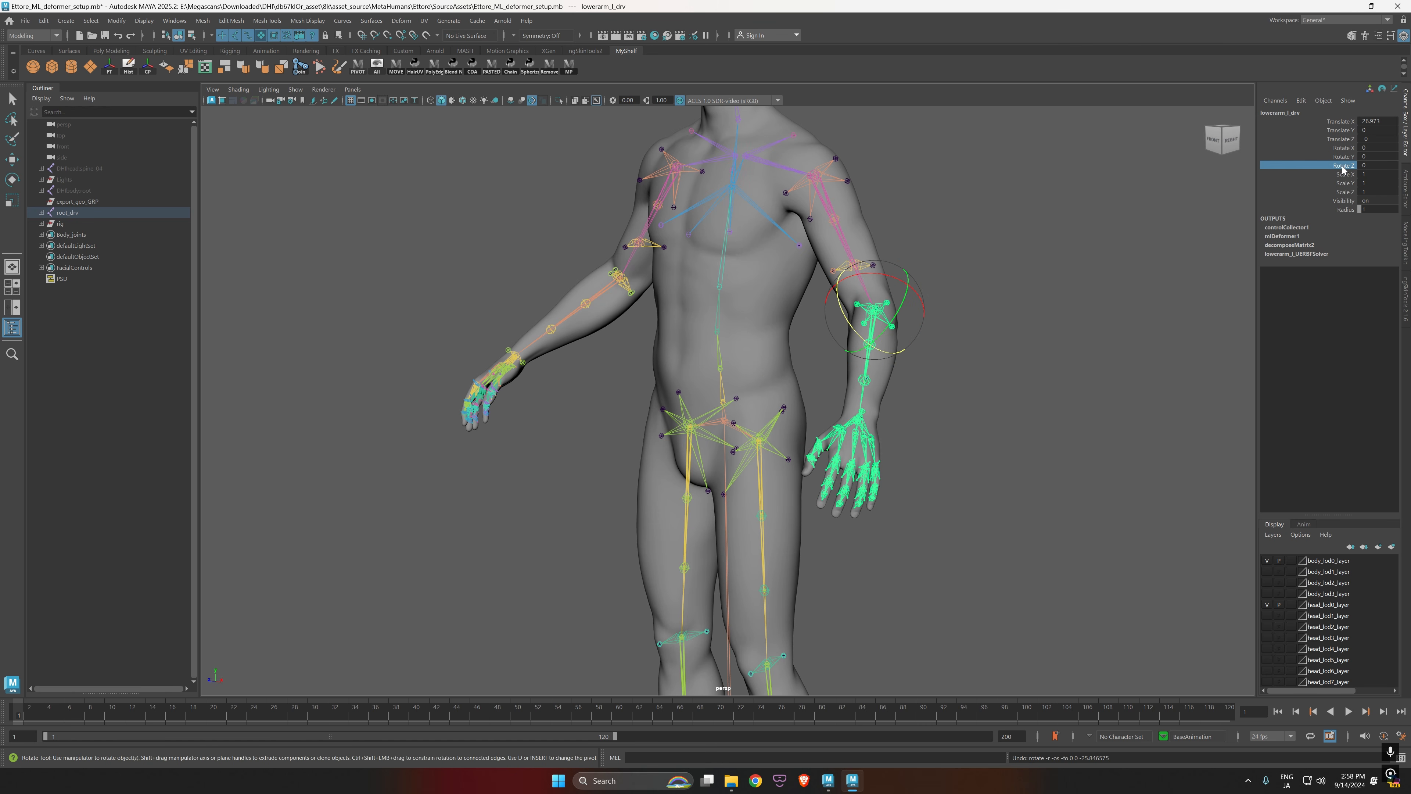
pyautogui.moveTo(1052, 186); pyautogui.dragTo(1100, 178, button='middle')
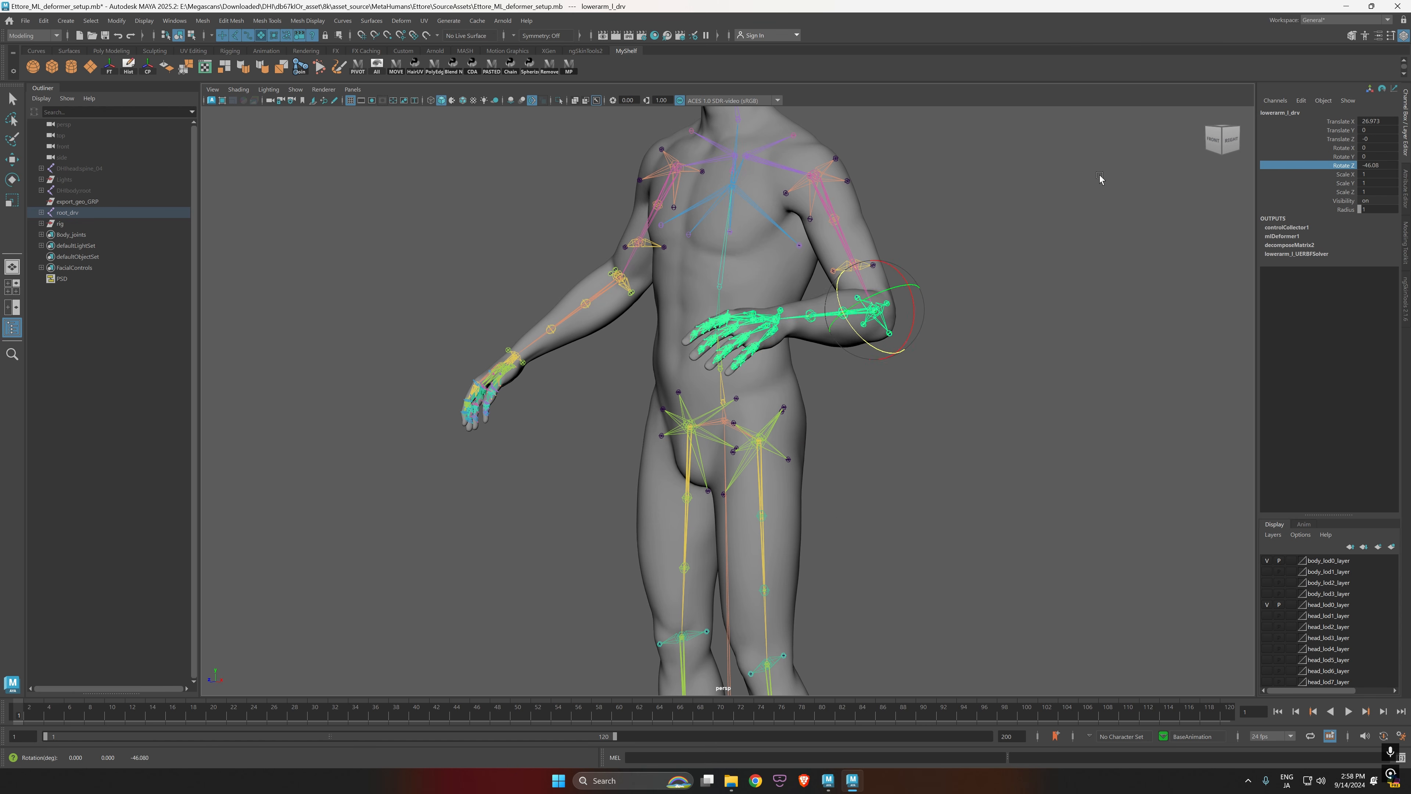
pyautogui.hotkey('ctrl', 'z')
# Step: Test-bend the left knee through the Rotate Z channel of calf_l_drv, and undo the rotation
pyautogui.keyDown('alt'); pyautogui.moveTo(953, 604); pyautogui.dragTo(939, 345, button='middle'); pyautogui.keyUp('alt')
pyautogui.click(760, 443)
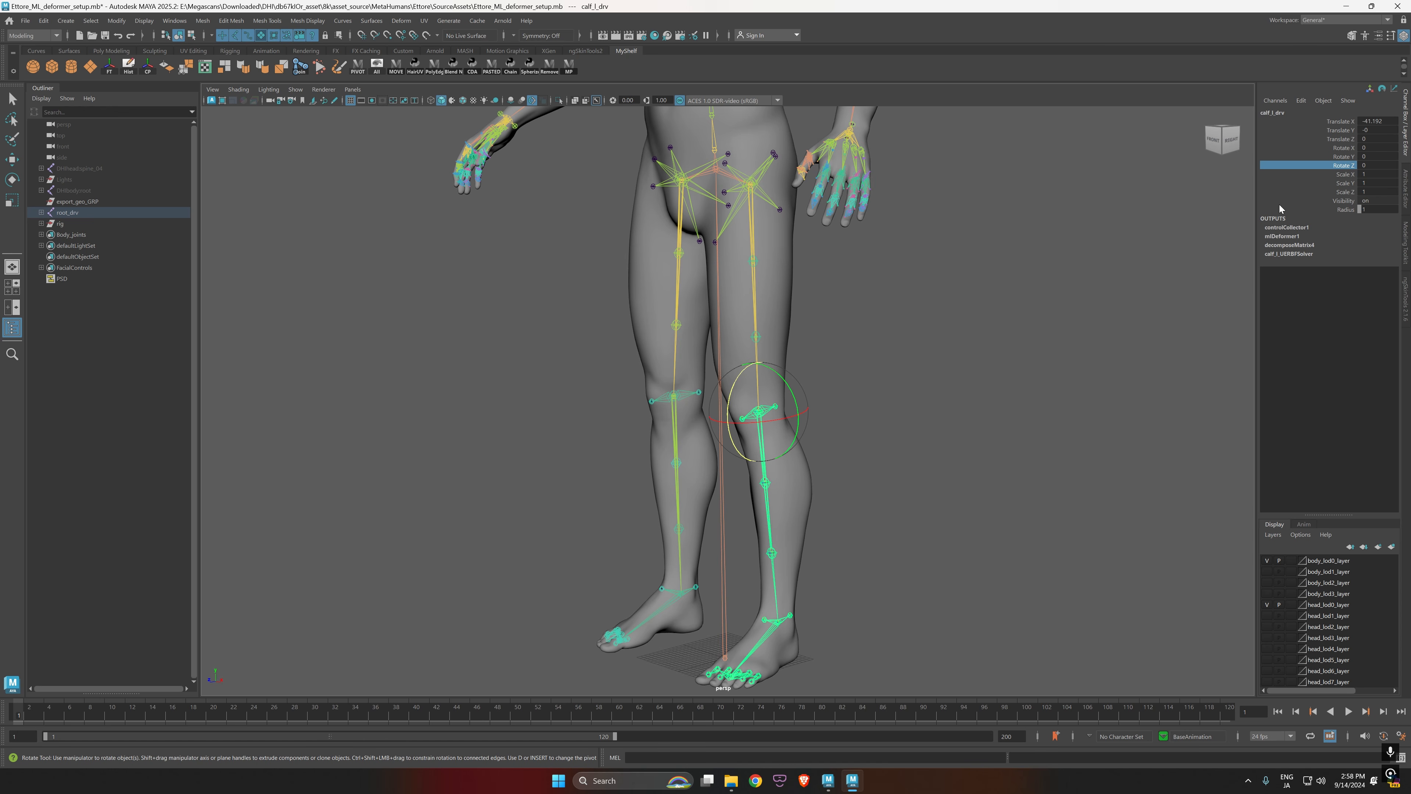
pyautogui.moveTo(1216, 168); pyautogui.dragTo(1121, 177, button='middle')
pyautogui.hotkey('ctrl', 'z')
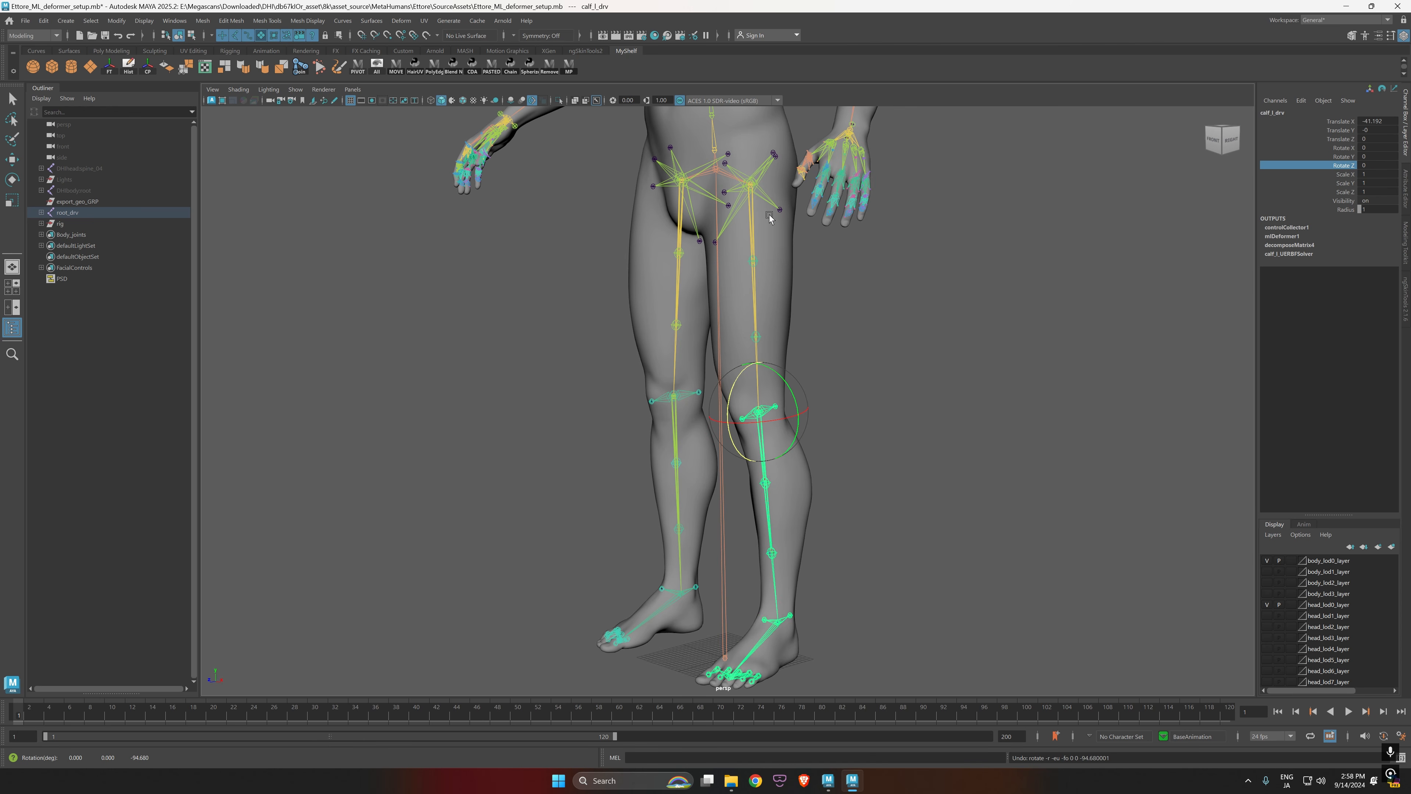
# Step: Return to the connected controls of controlCollector1 and examine the upperarm_l_drv.rotateX and lowerarm_l_drv.rotateZ entries
pyautogui.moveTo(883, 448)
pyautogui.keyDown('alt'); pyautogui.mouseDown()
pyautogui.moveTo(914, 466)
pyautogui.moveTo(873, 472)
pyautogui.mouseUp(); pyautogui.keyUp('alt')
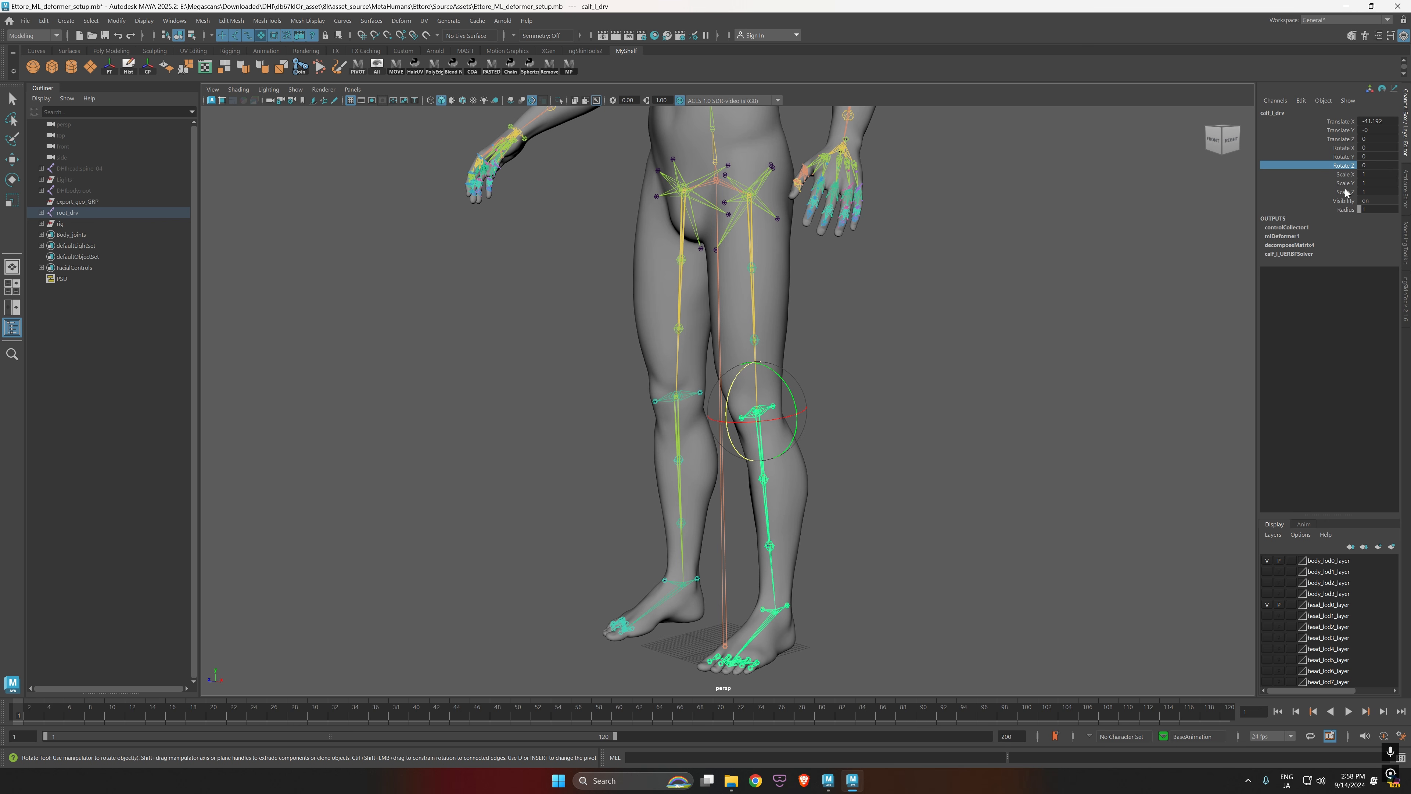
pyautogui.click(1407, 189)
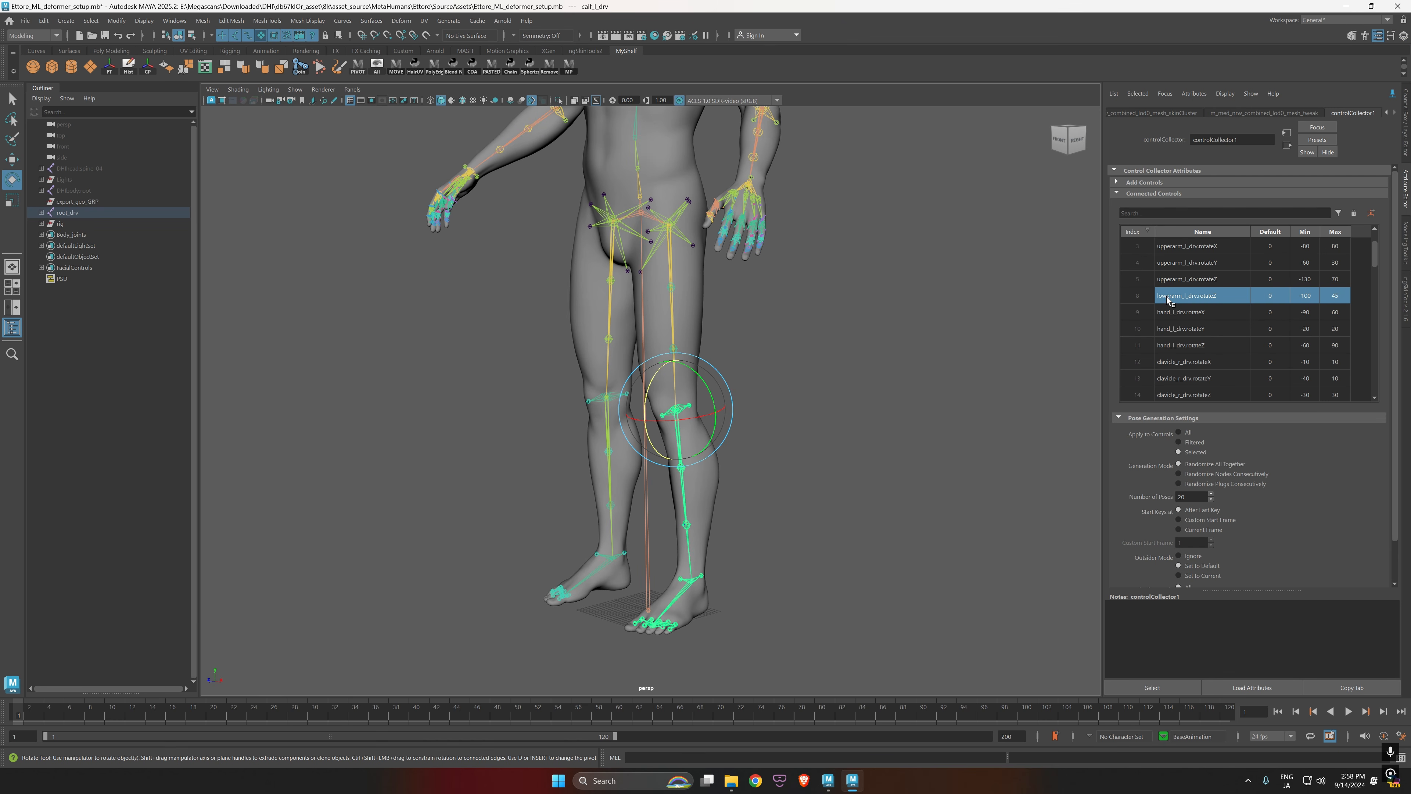
pyautogui.scroll(1, 1207, 307)
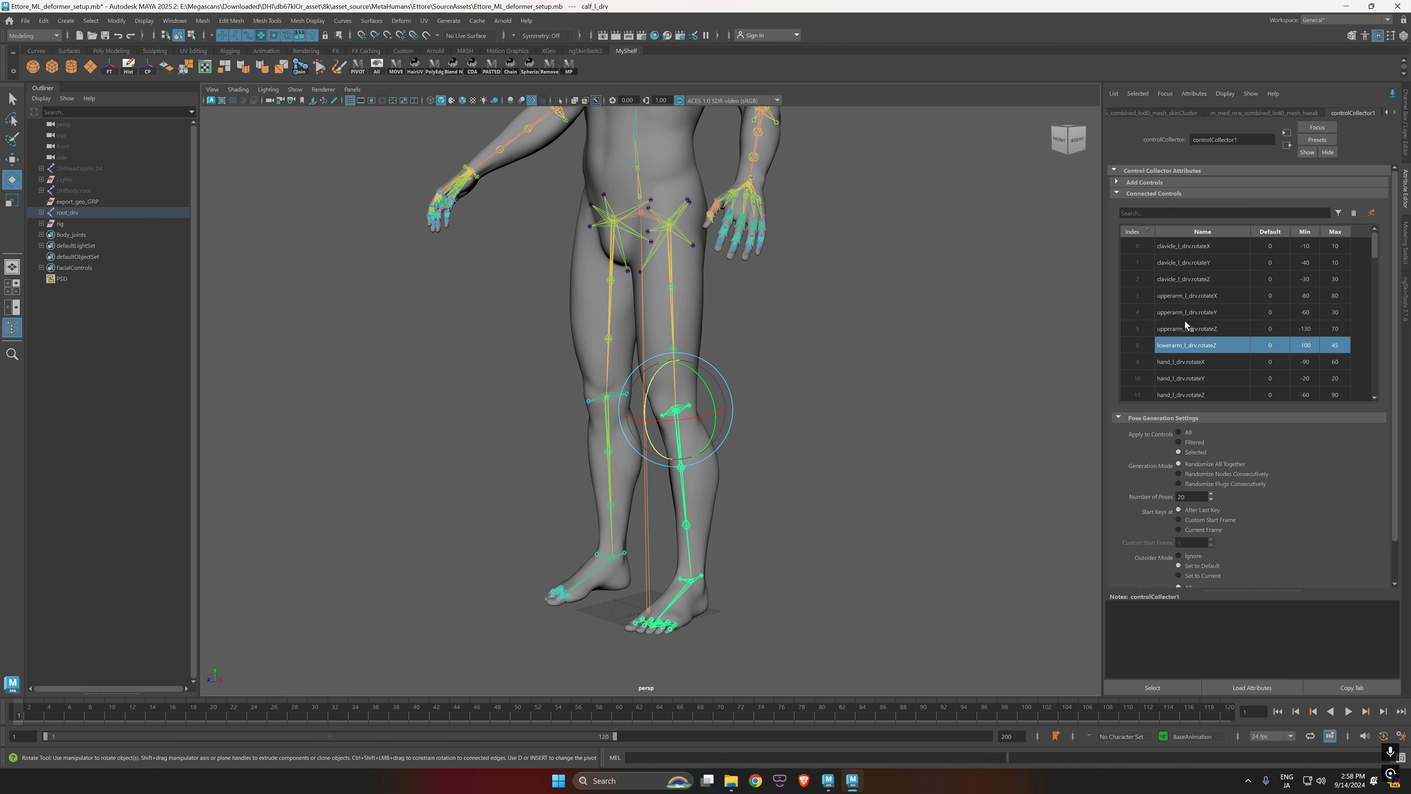
pyautogui.click(1217, 299)
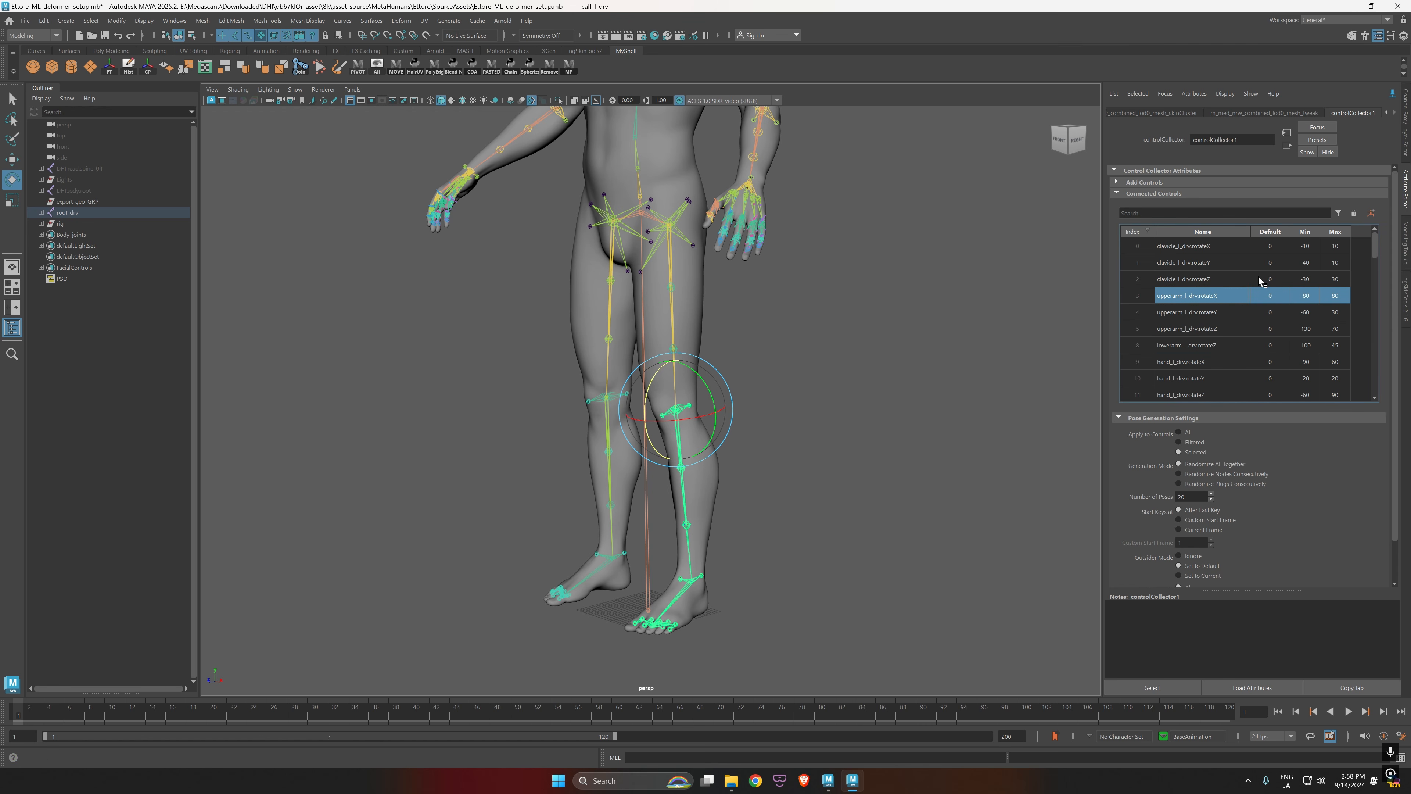
pyautogui.click(1185, 344)
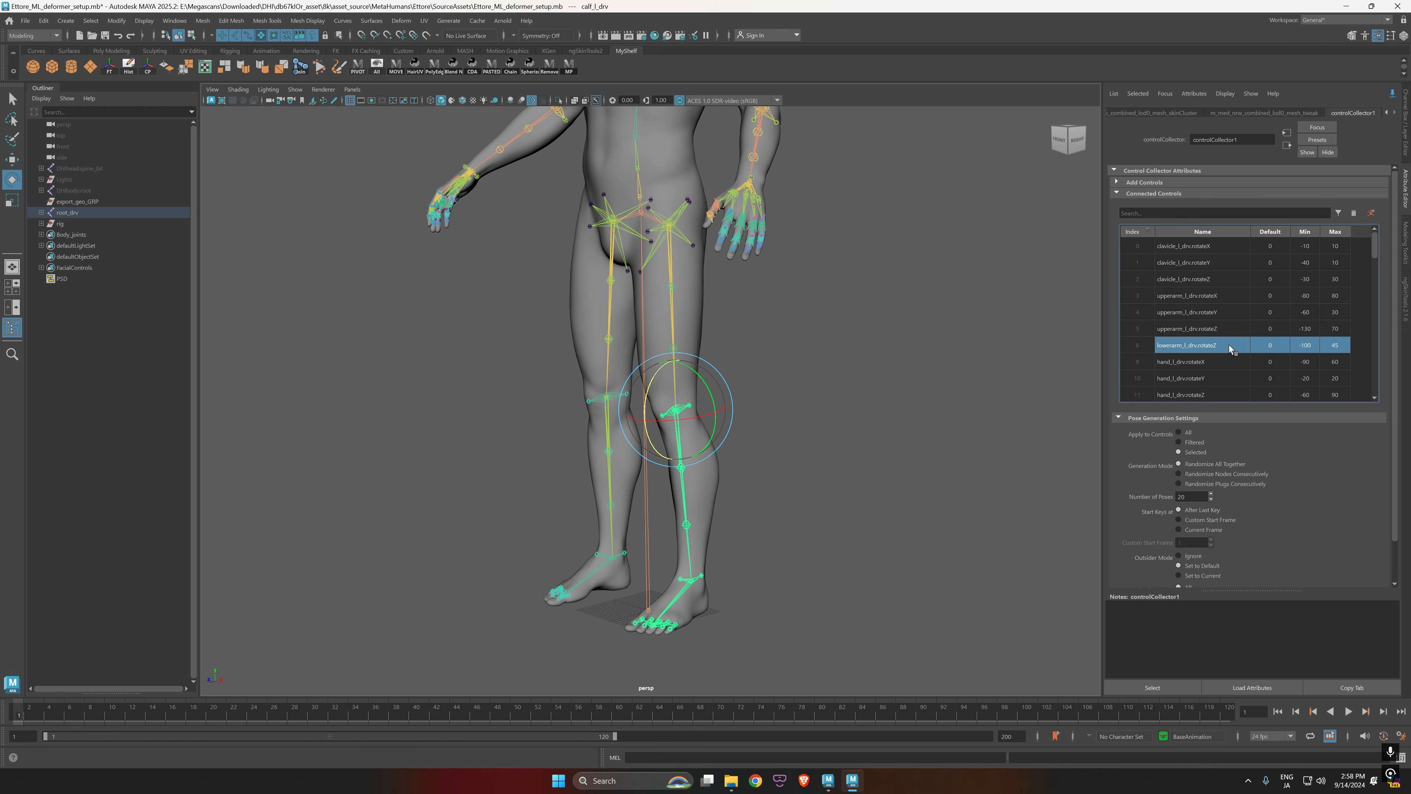
# Step: Review the connected controls from the arms down to the legs and check the limits of calf_l_drv.rotateZ
pyautogui.moveTo(1376, 250); pyautogui.dragTo(1378, 291)
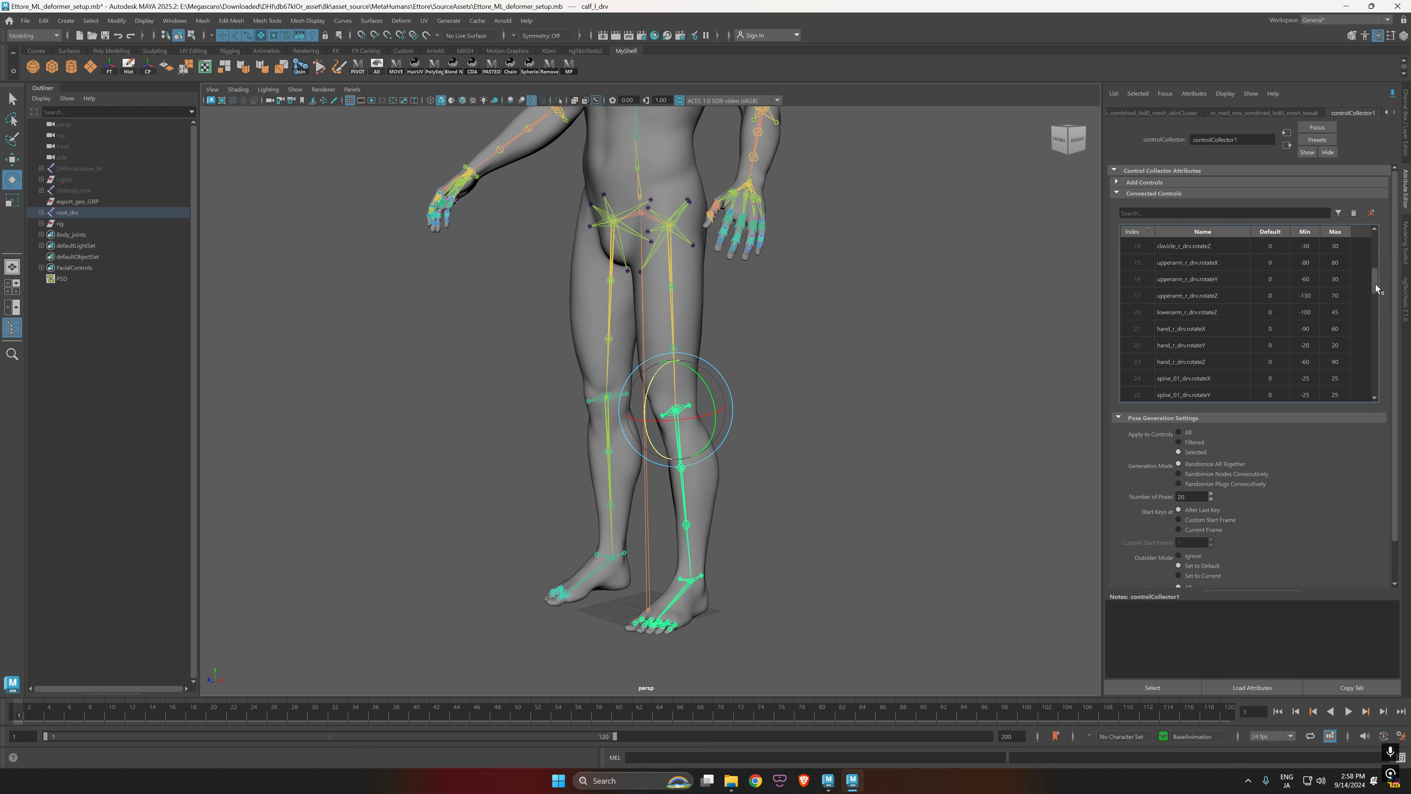
pyautogui.scroll(3, 1191, 327)
pyautogui.scroll(1, 1190, 328)
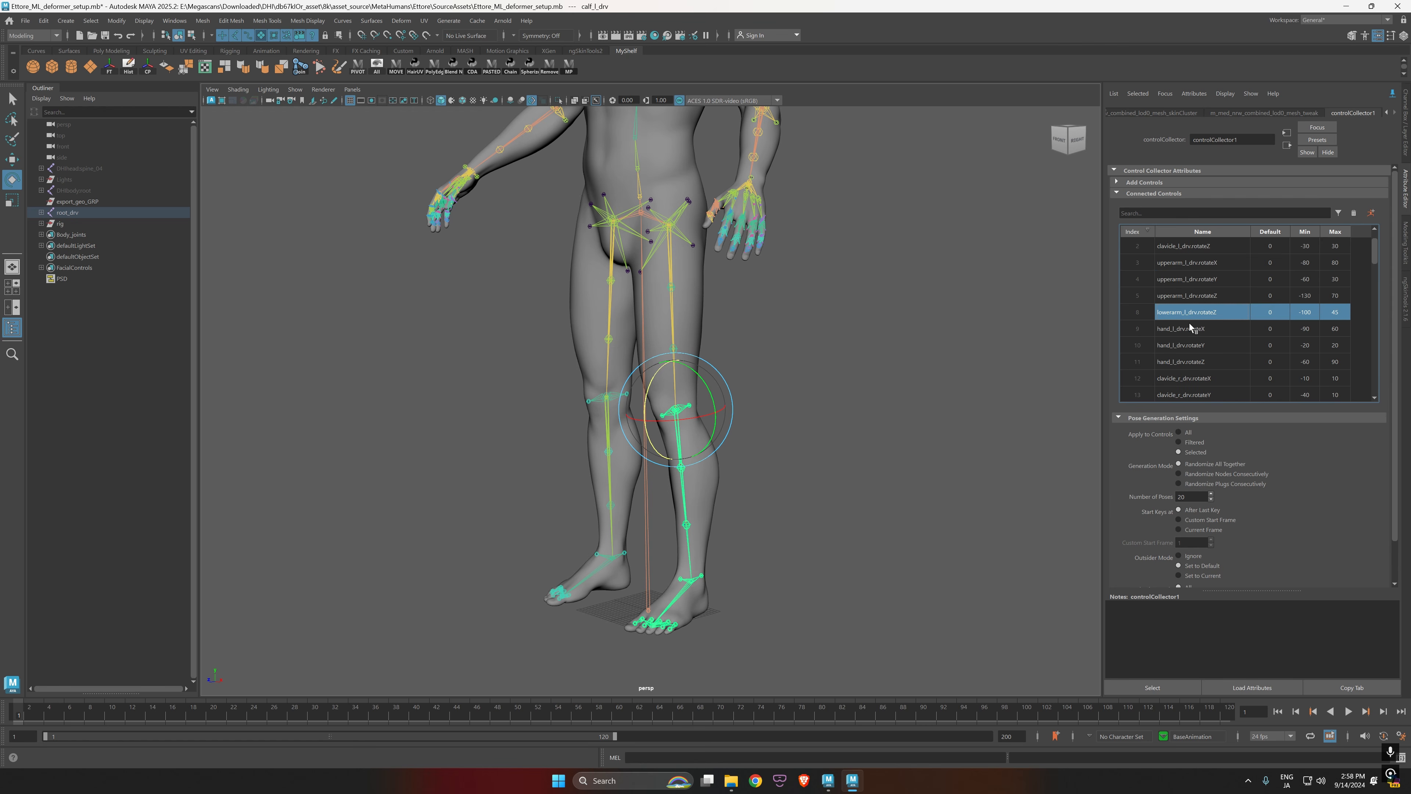
pyautogui.scroll(-12, 1191, 333)
pyautogui.scroll(-1, 1191, 346)
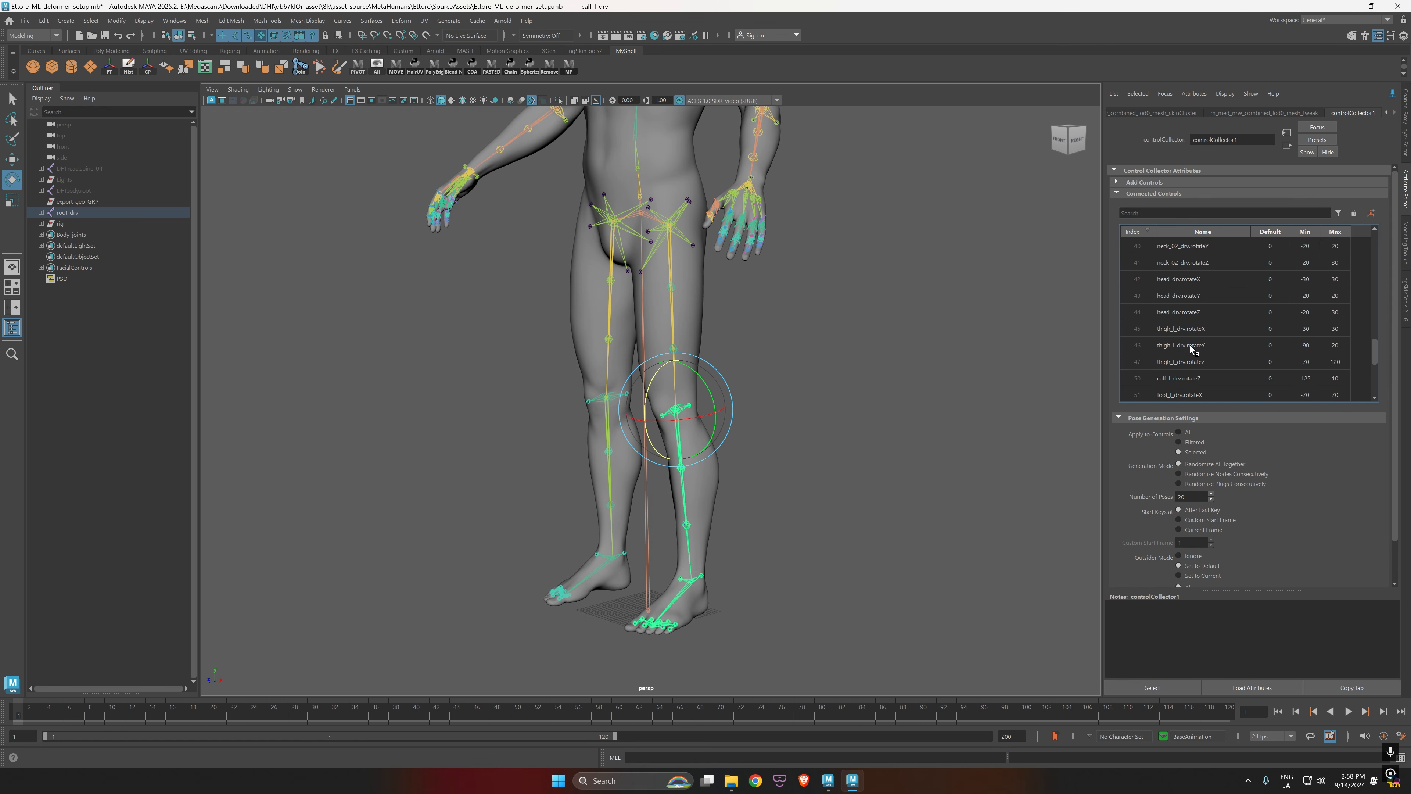
pyautogui.scroll(-1, 1183, 372)
pyautogui.click(1184, 332)
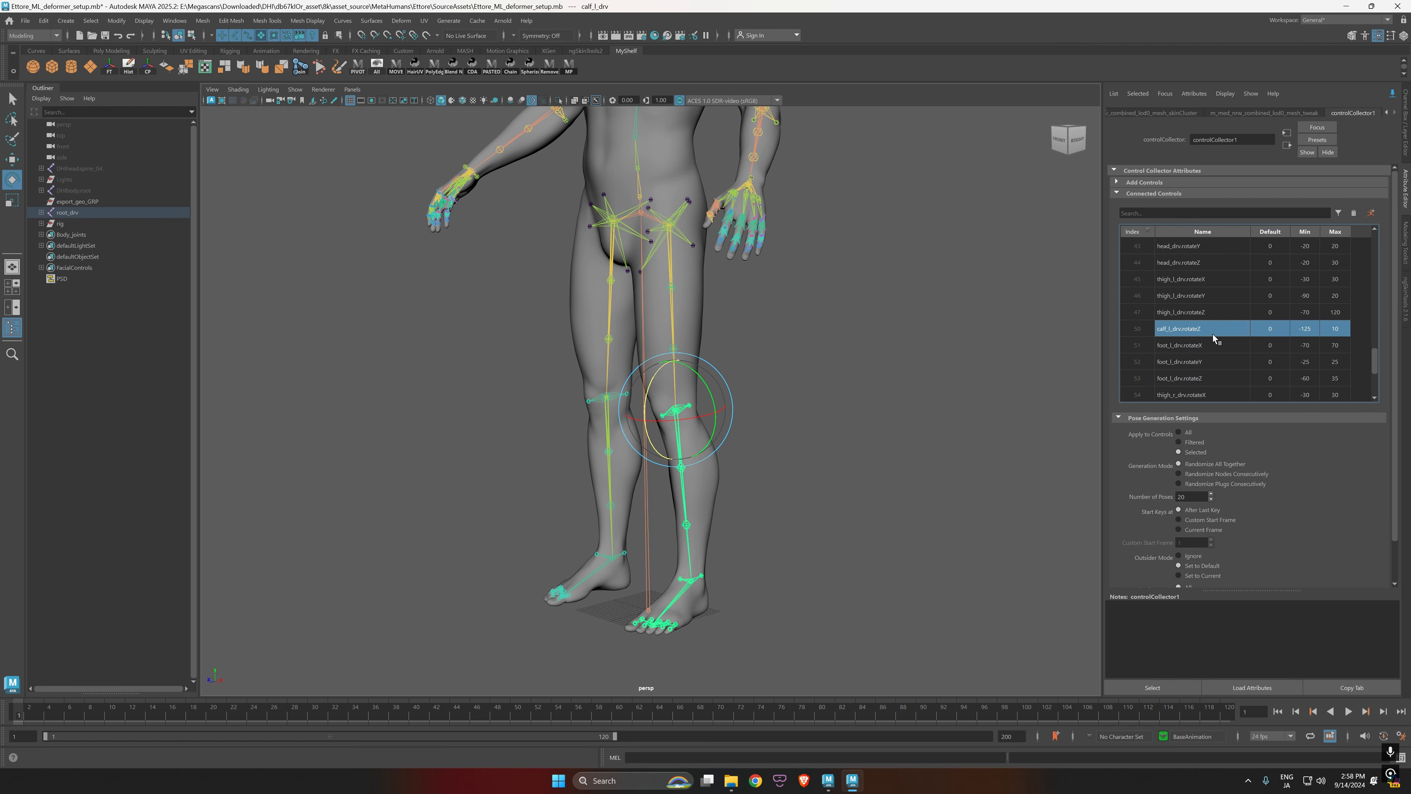
pyautogui.moveTo(1376, 360); pyautogui.dragTo(1379, 236)
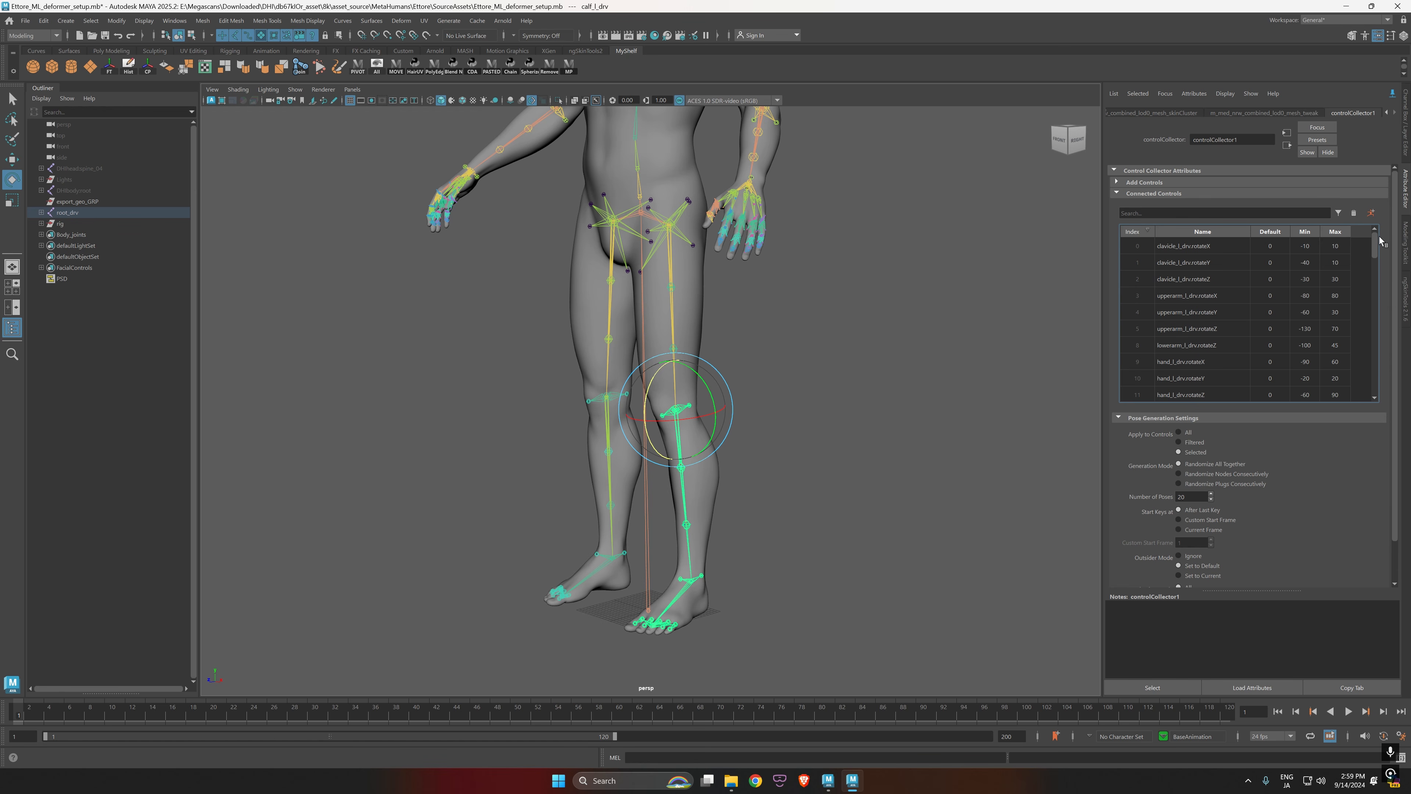
# Step: Clear the joint selection and review the minimum and maximum limits of all connected controls
pyautogui.click(1016, 290)
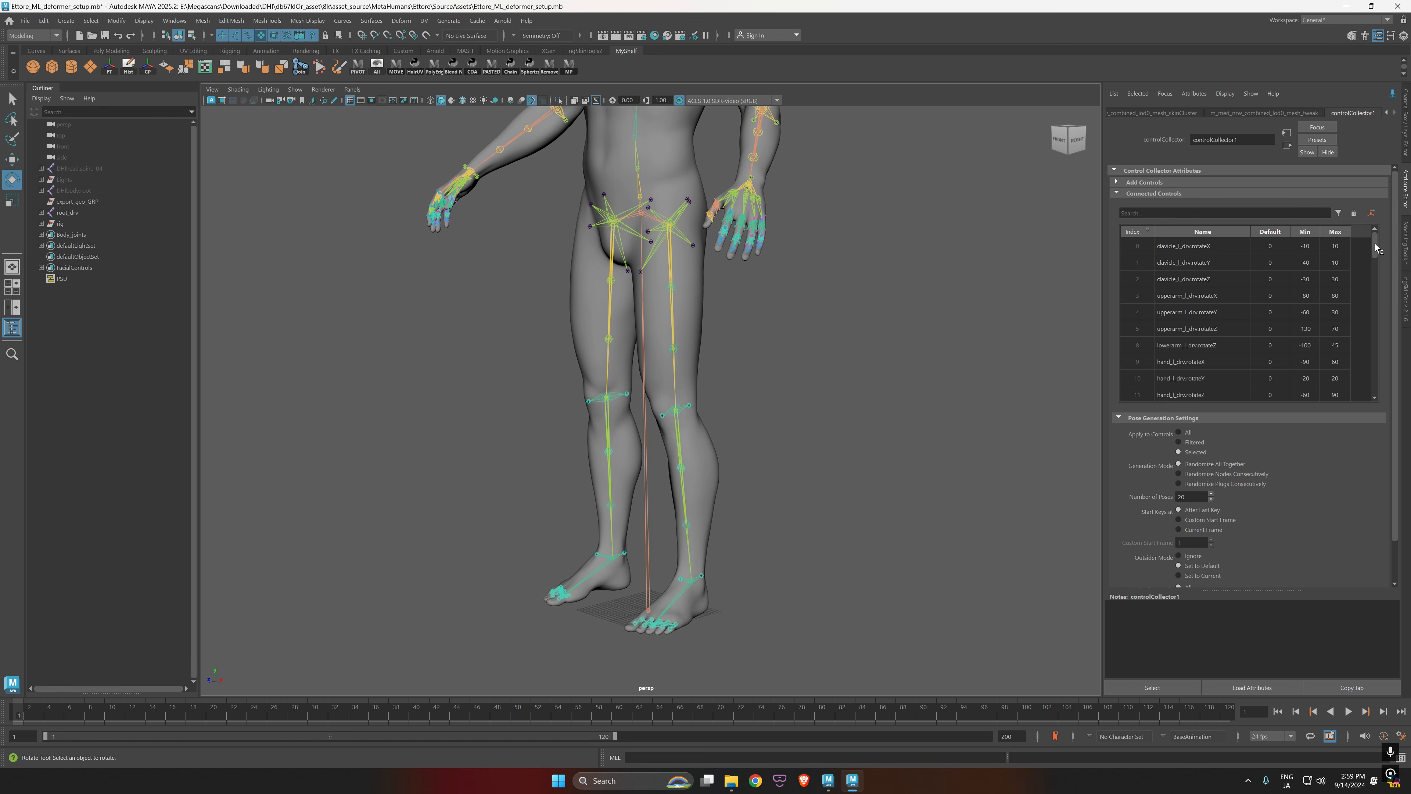
pyautogui.moveTo(1375, 247); pyautogui.dragTo(1379, 281)
pyautogui.moveTo(1377, 280); pyautogui.dragTo(1384, 386)
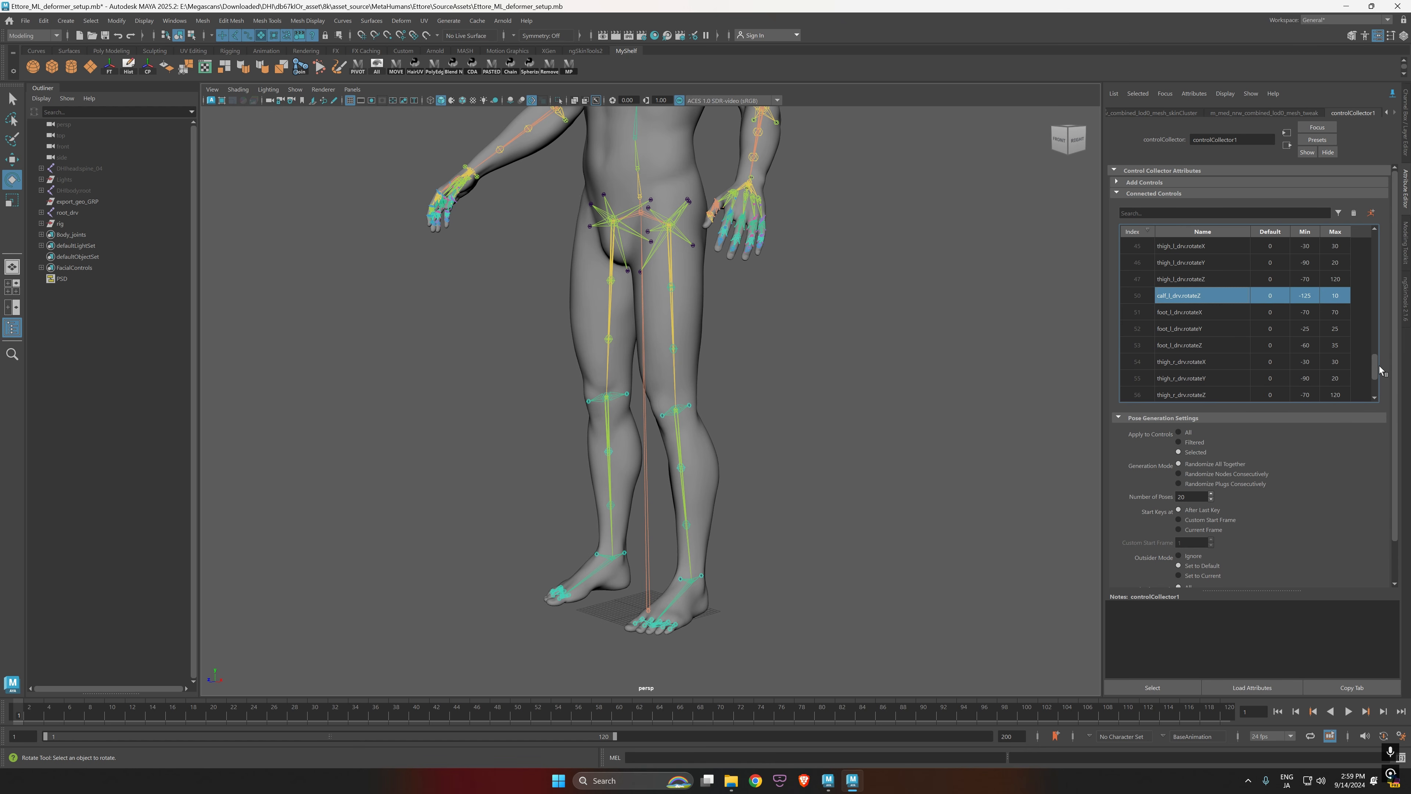
pyautogui.moveTo(1380, 385); pyautogui.dragTo(1379, 230)
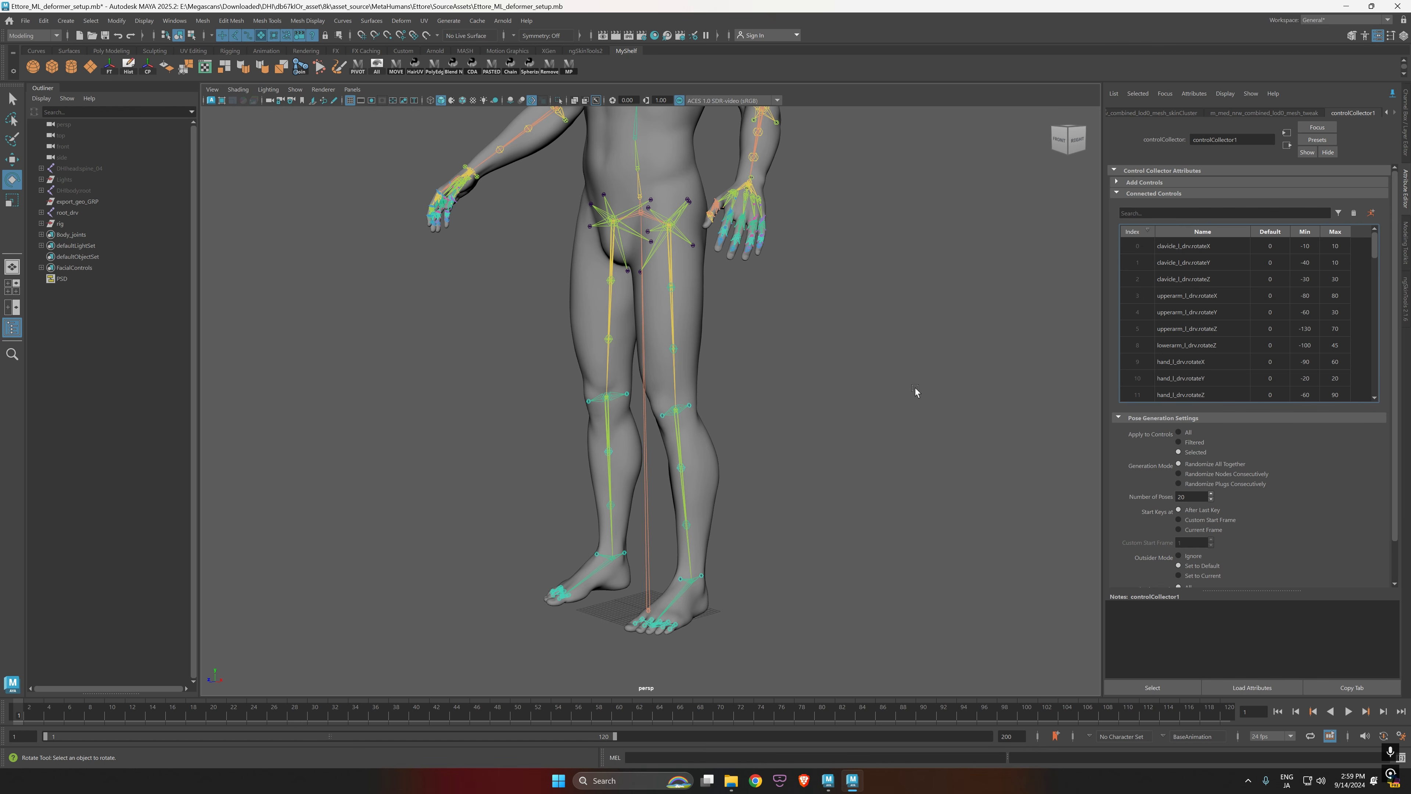
pyautogui.keyDown('alt'); pyautogui.moveTo(781, 315); pyautogui.dragTo(784, 347); pyautogui.keyUp('alt')
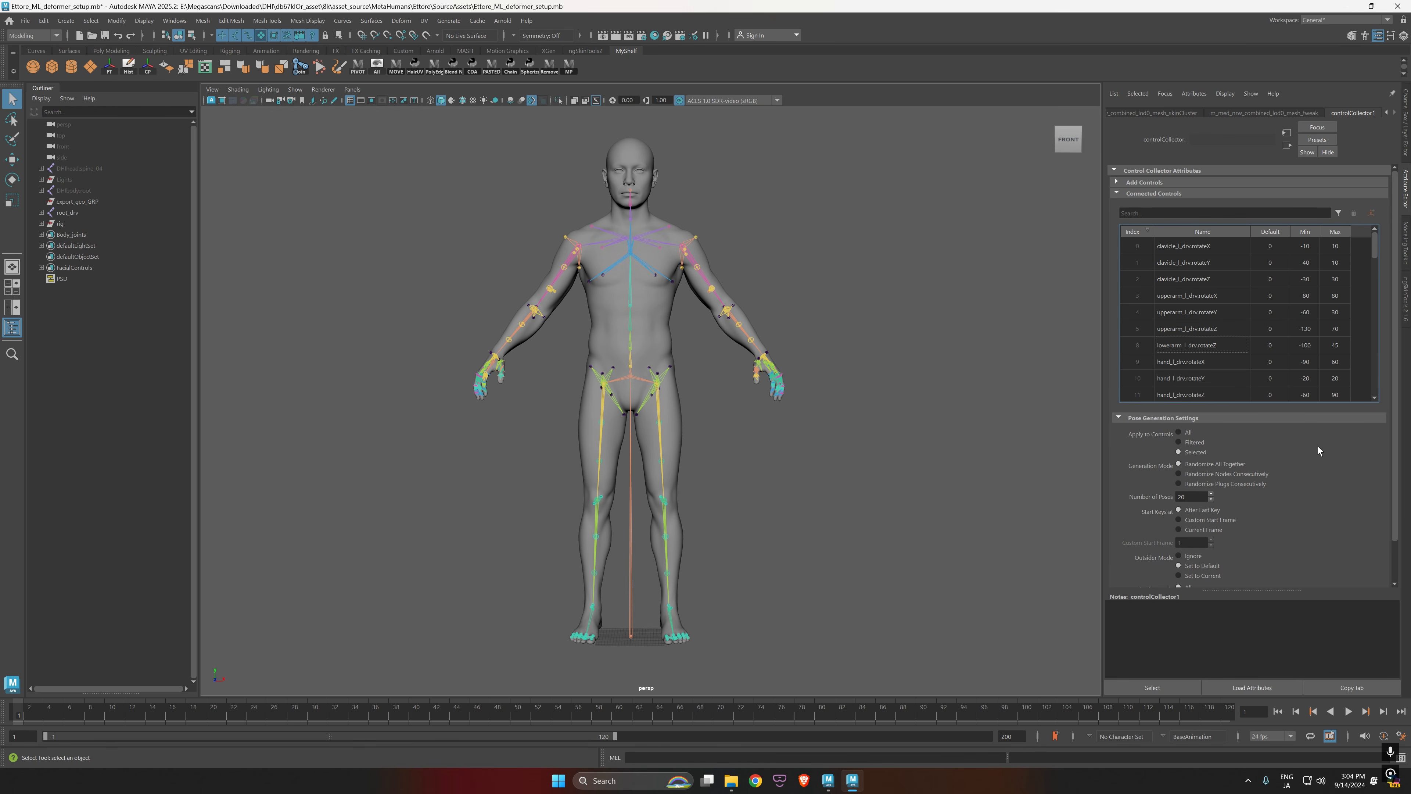
# Step: Set the pose generation to 10000 poses and apply it to all controls
pyautogui.scroll(-1, 1318, 446)
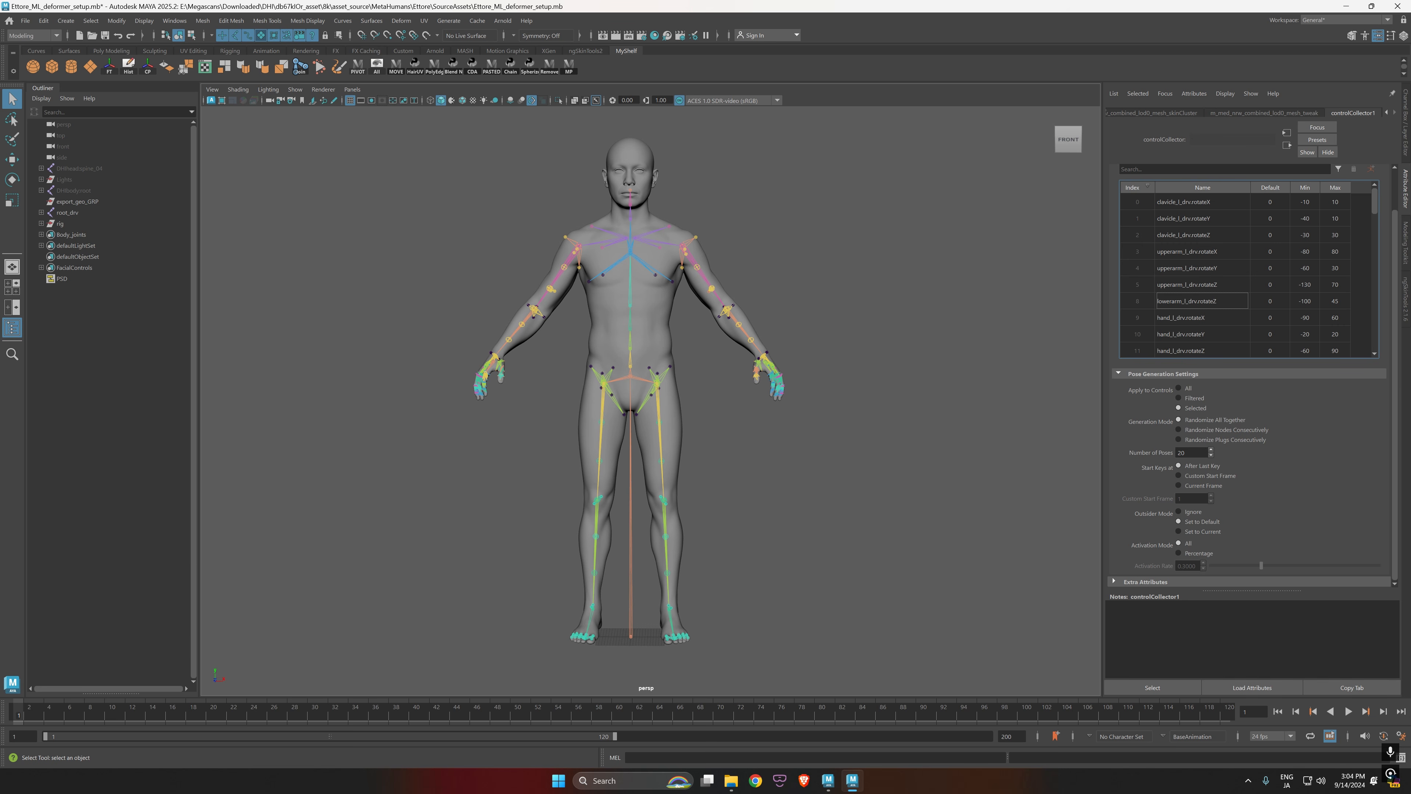
pyautogui.doubleClick(1188, 453)
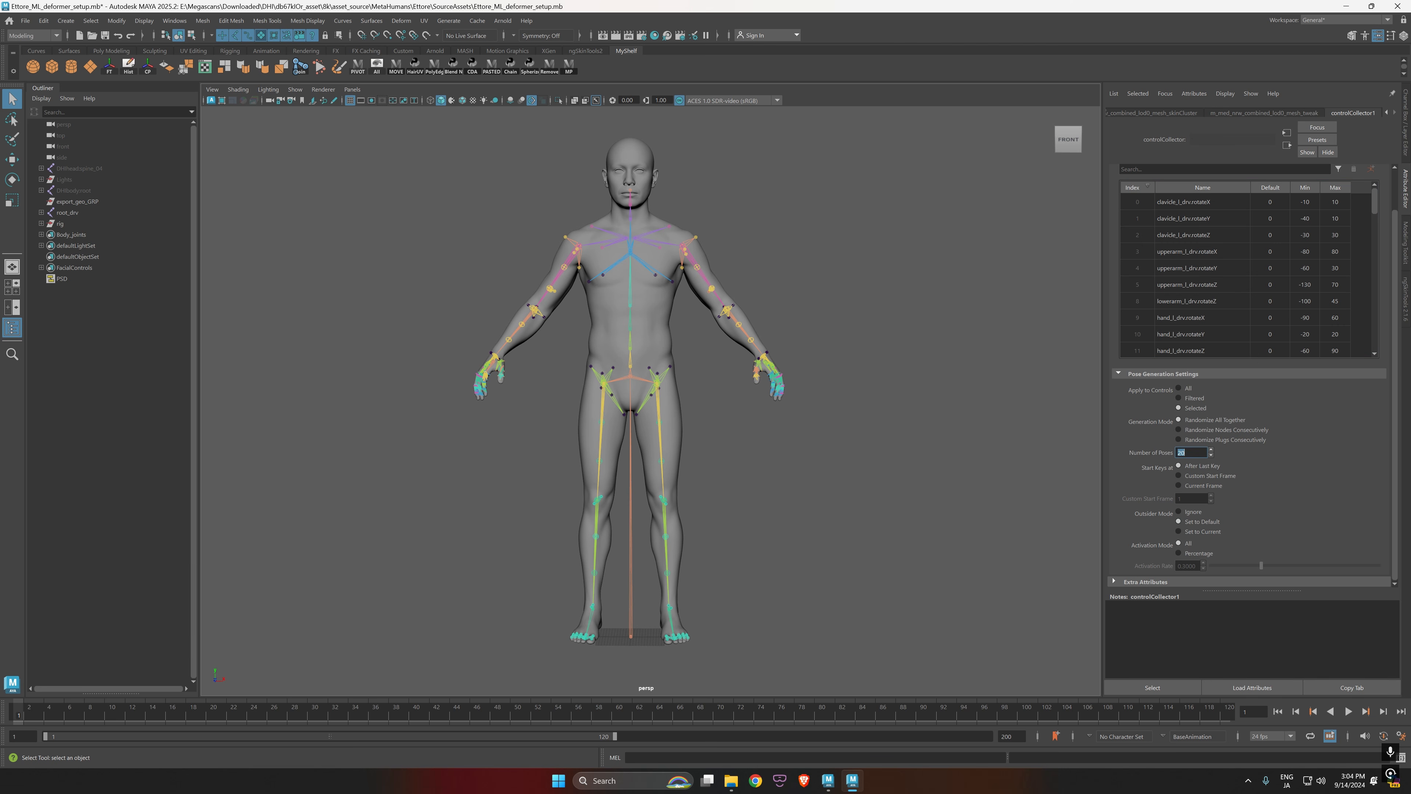
pyautogui.write('10000')
pyautogui.press('Return')
pyautogui.click(1198, 453)
pyautogui.scroll(2, 1241, 305)
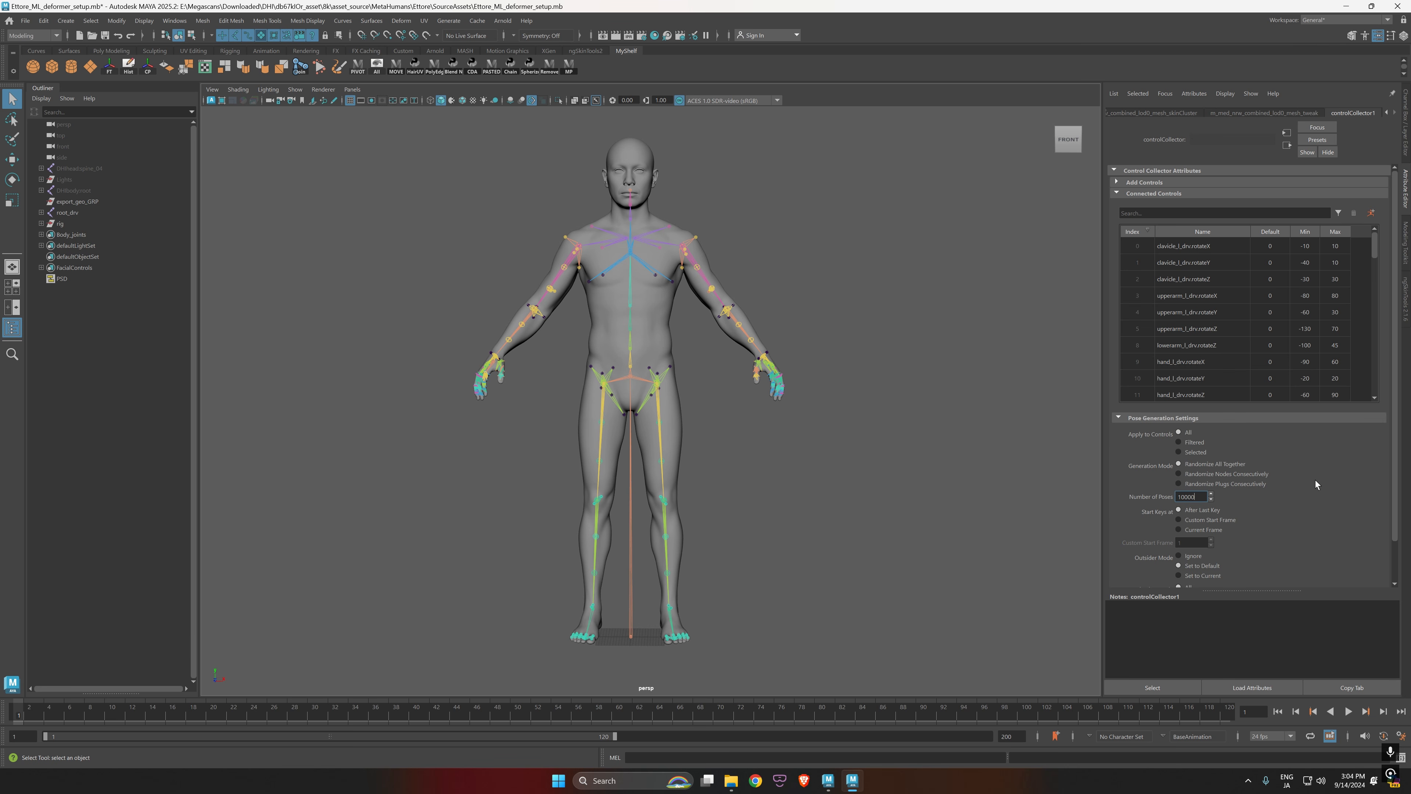
# Step: Review the pose generation settings, generate the random poses, and scrub to frame 21 to check them
pyautogui.scroll(-1, 1277, 480)
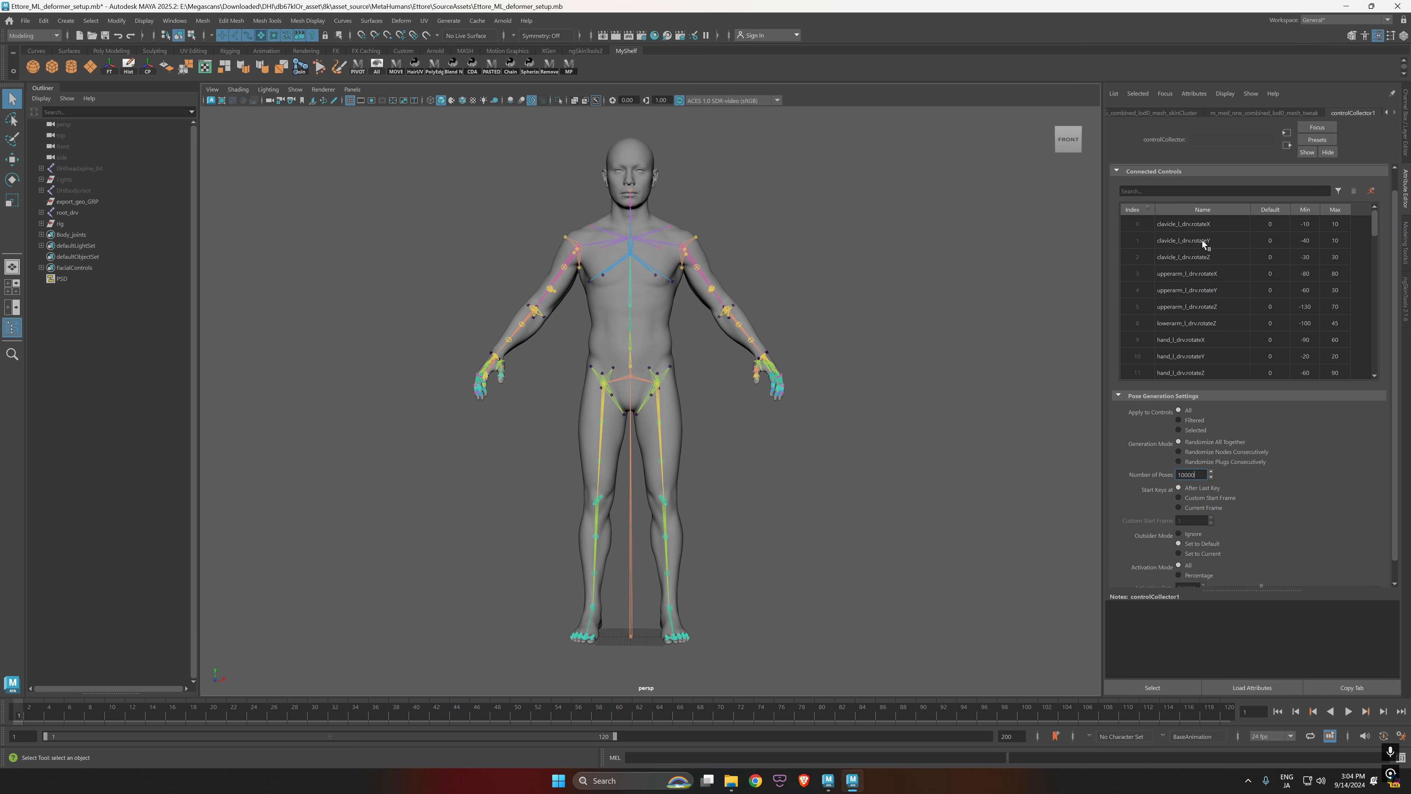
pyautogui.scroll(1, 1188, 437)
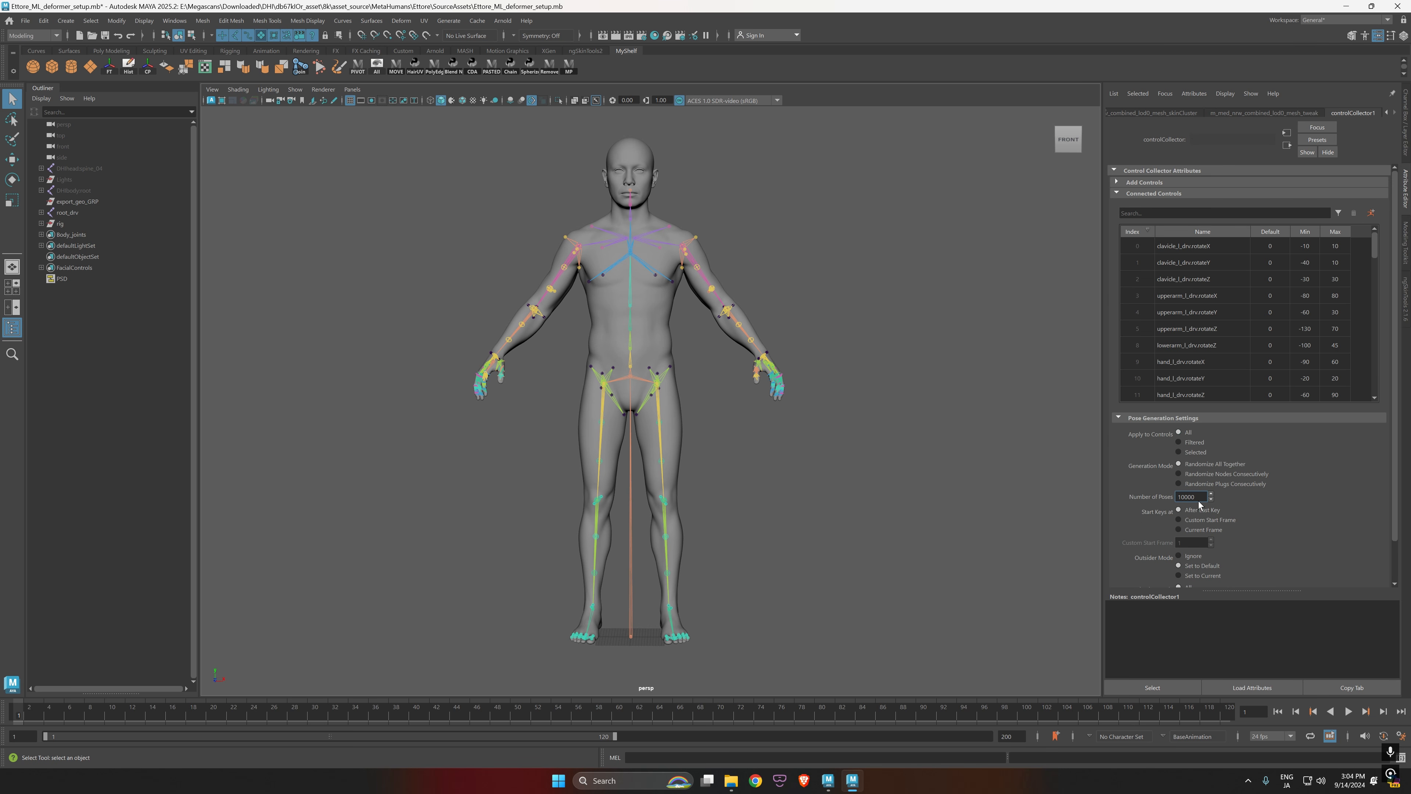
pyautogui.scroll(-2, 1199, 505)
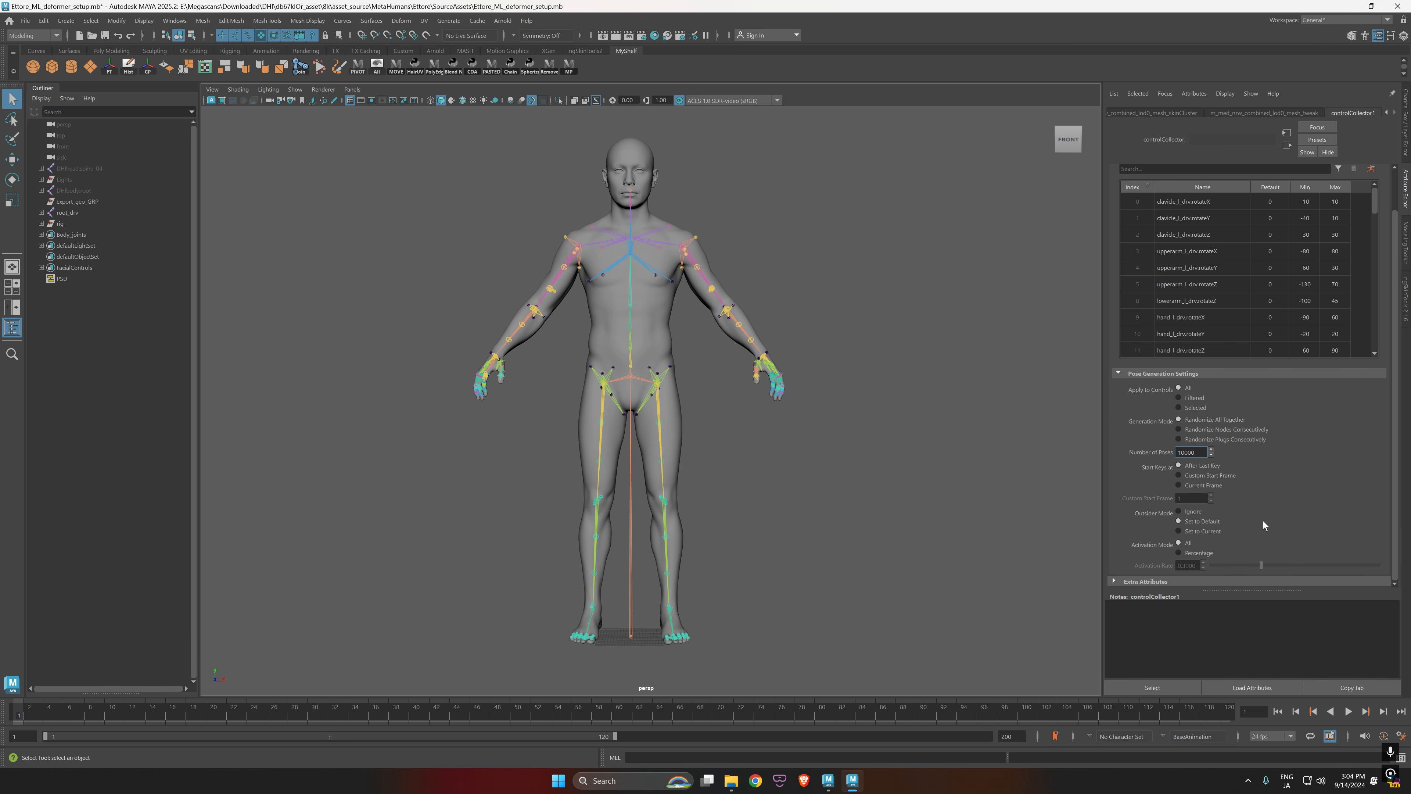
pyautogui.scroll(1, 1263, 521)
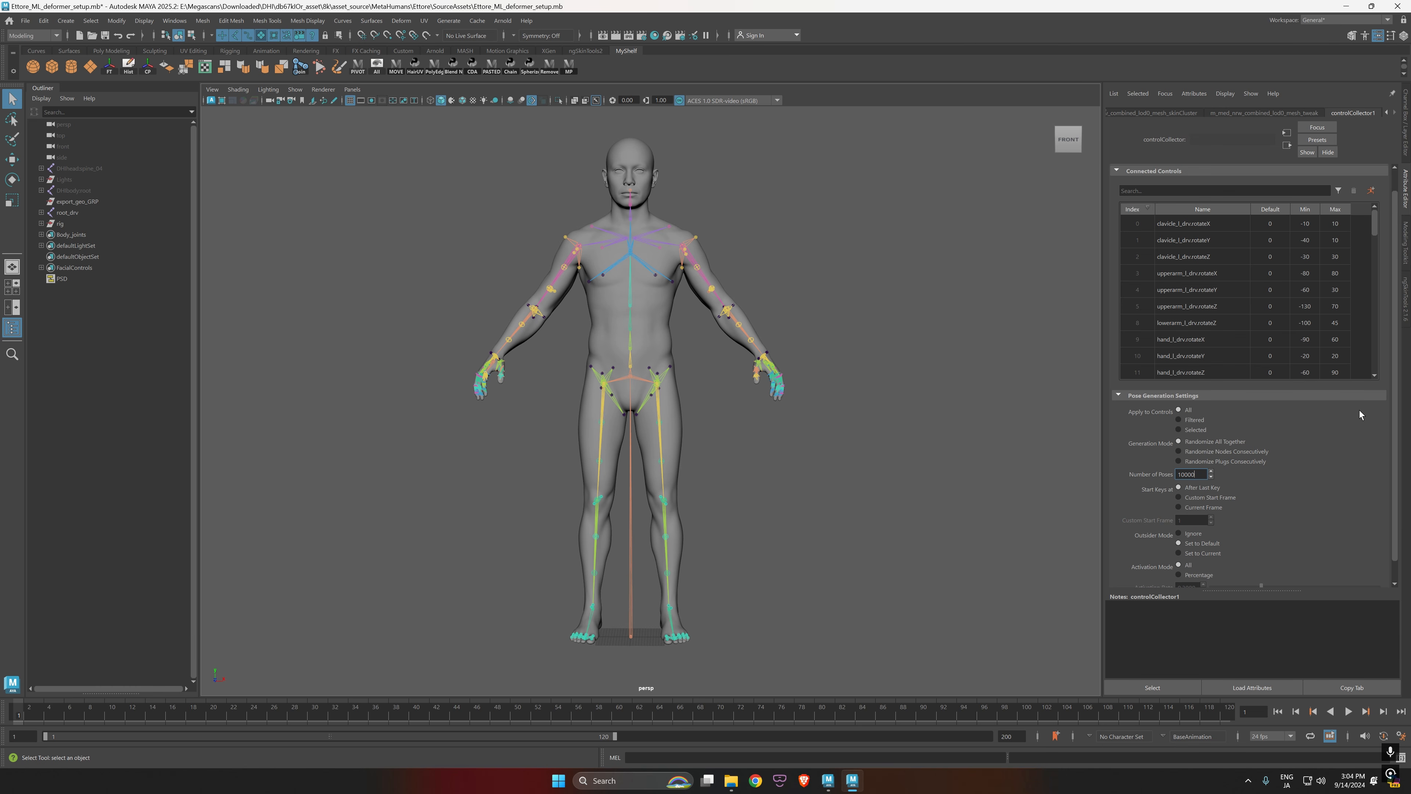
pyautogui.click(1372, 191)
pyautogui.moveTo(22, 714); pyautogui.dragTo(221, 726)
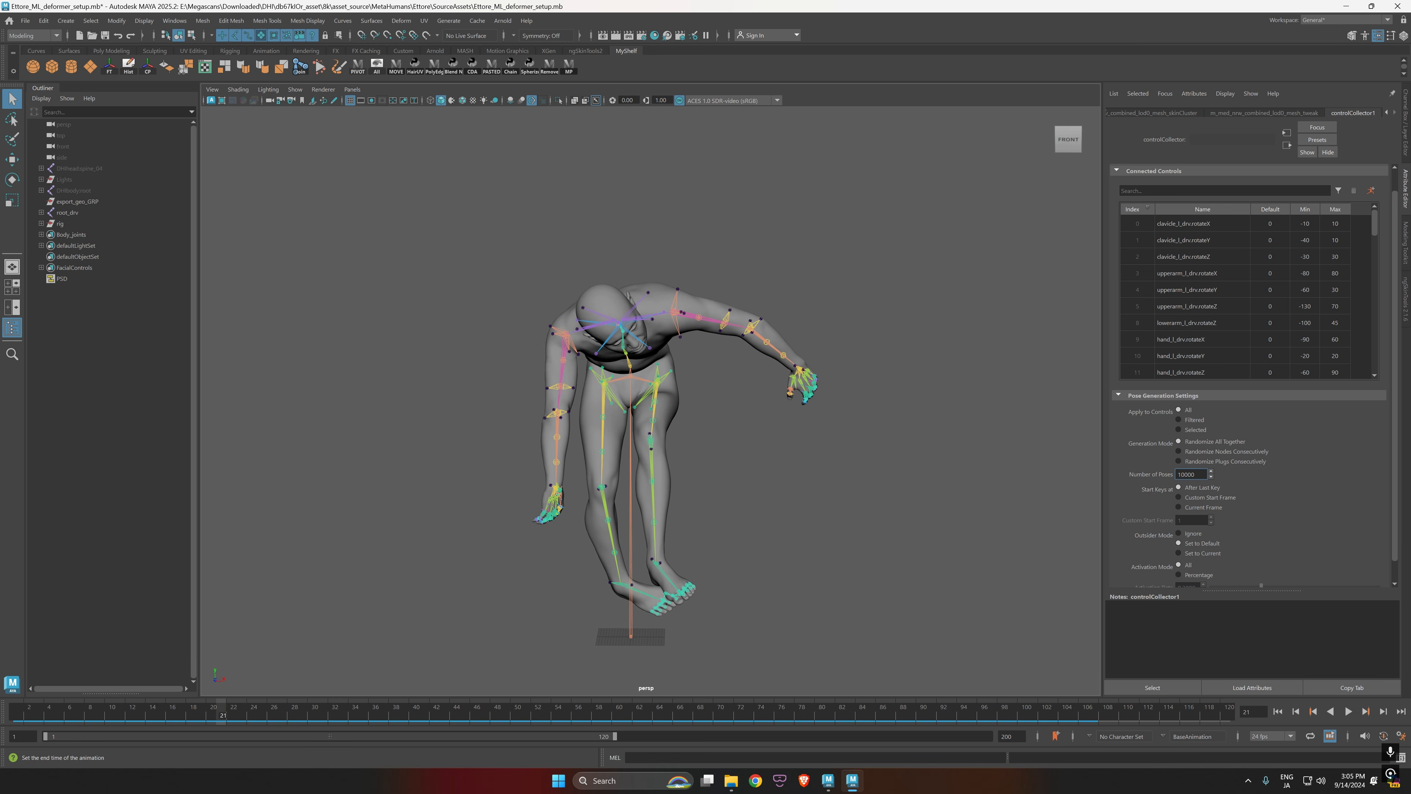
# Step: Set the animation end time to 10000 and expand the visible playback range to the full length
pyautogui.click(1011, 736)
pyautogui.write('10000')
pyautogui.press('Return')
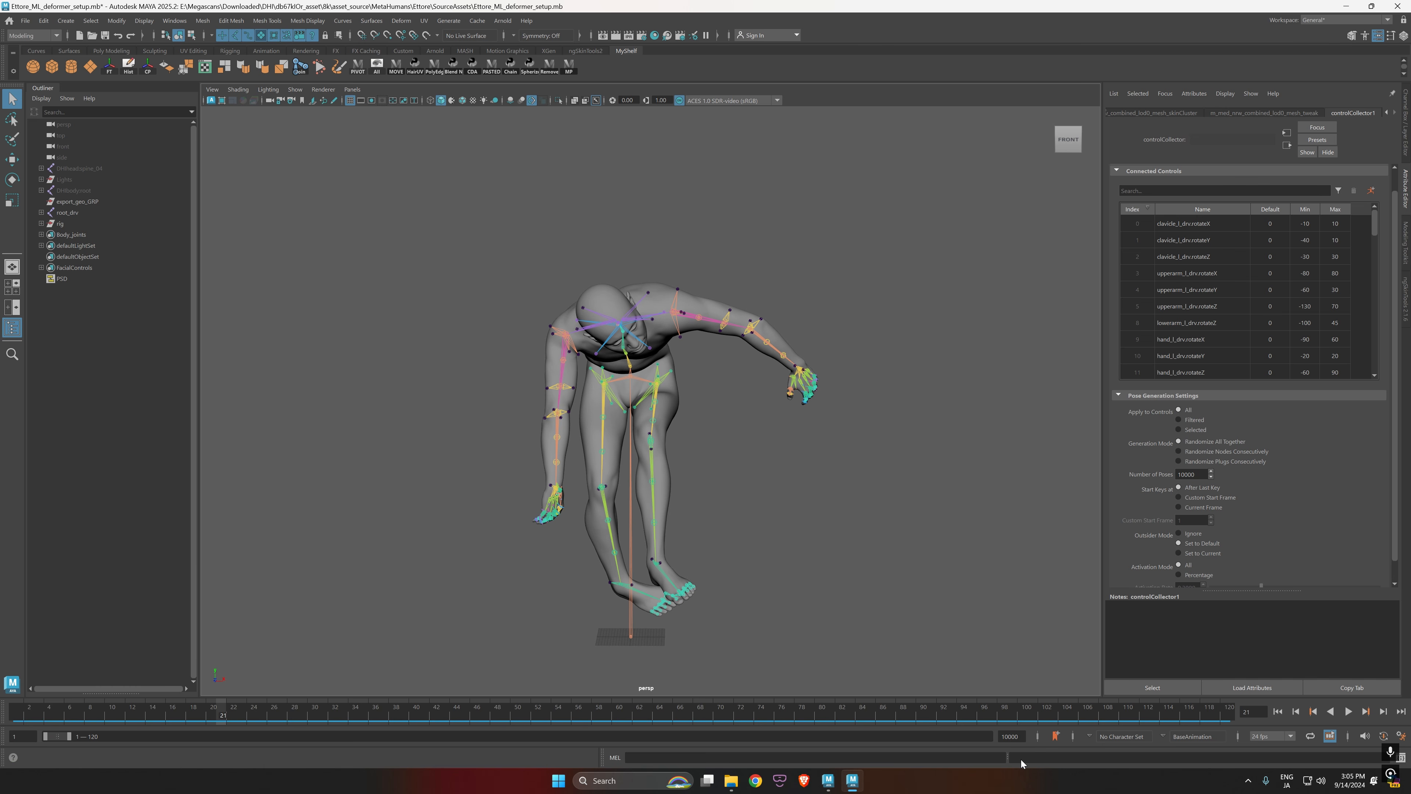
pyautogui.click(1188, 713)
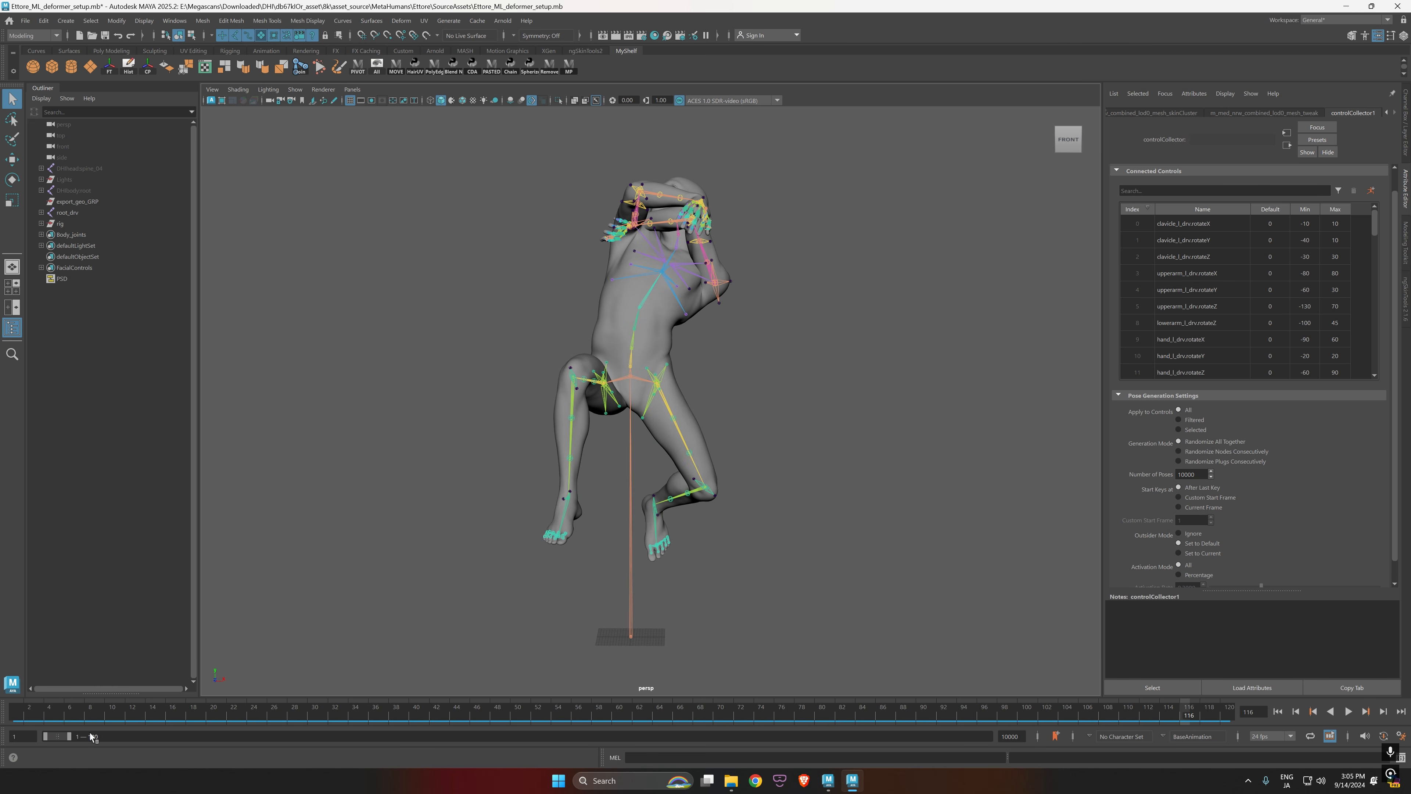
pyautogui.moveTo(69, 736); pyautogui.dragTo(991, 736)
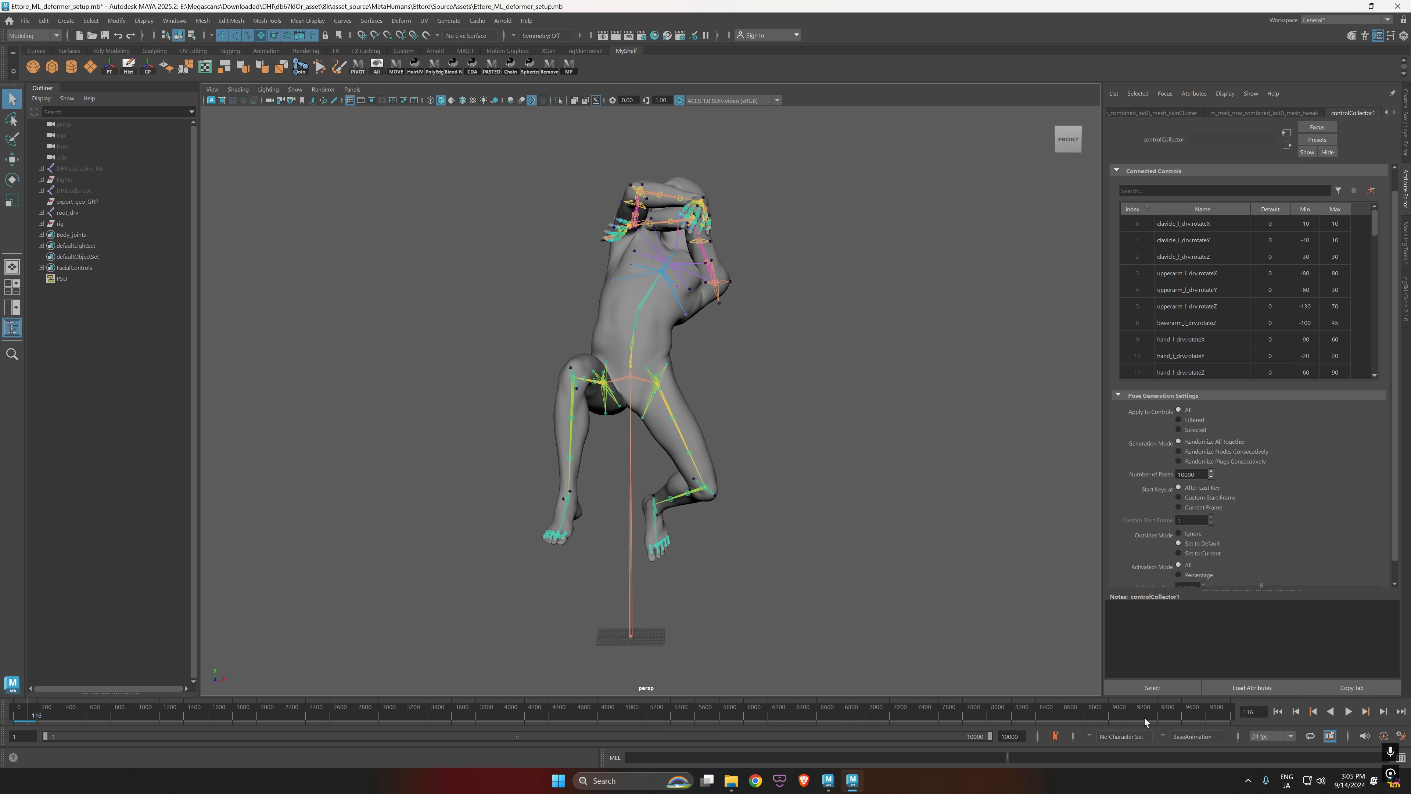
# Step: Play back the generated poses, go back to the first frame, and scrub to frame 151
pyautogui.hotkey('alt', 'v')
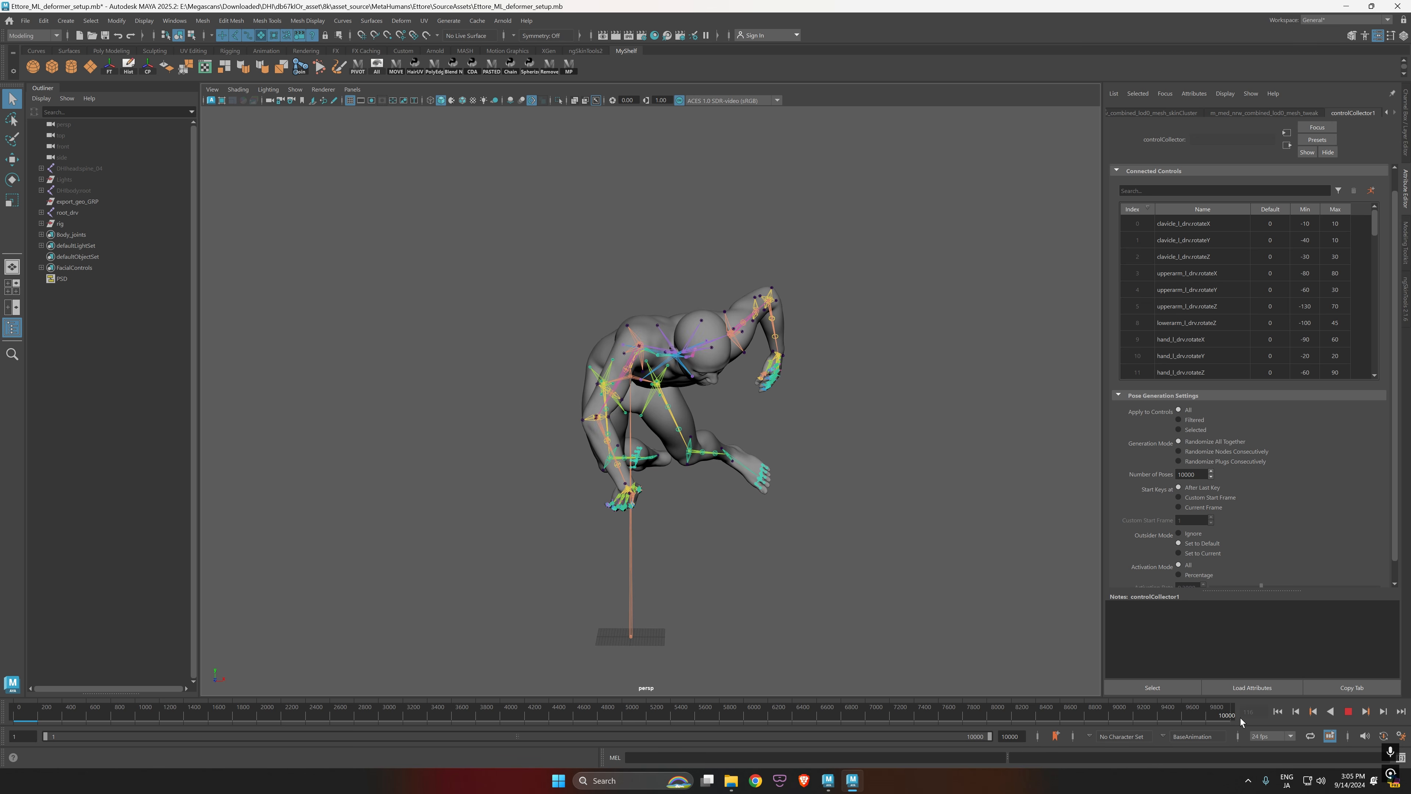
pyautogui.moveTo(1209, 718); pyautogui.dragTo(16, 716)
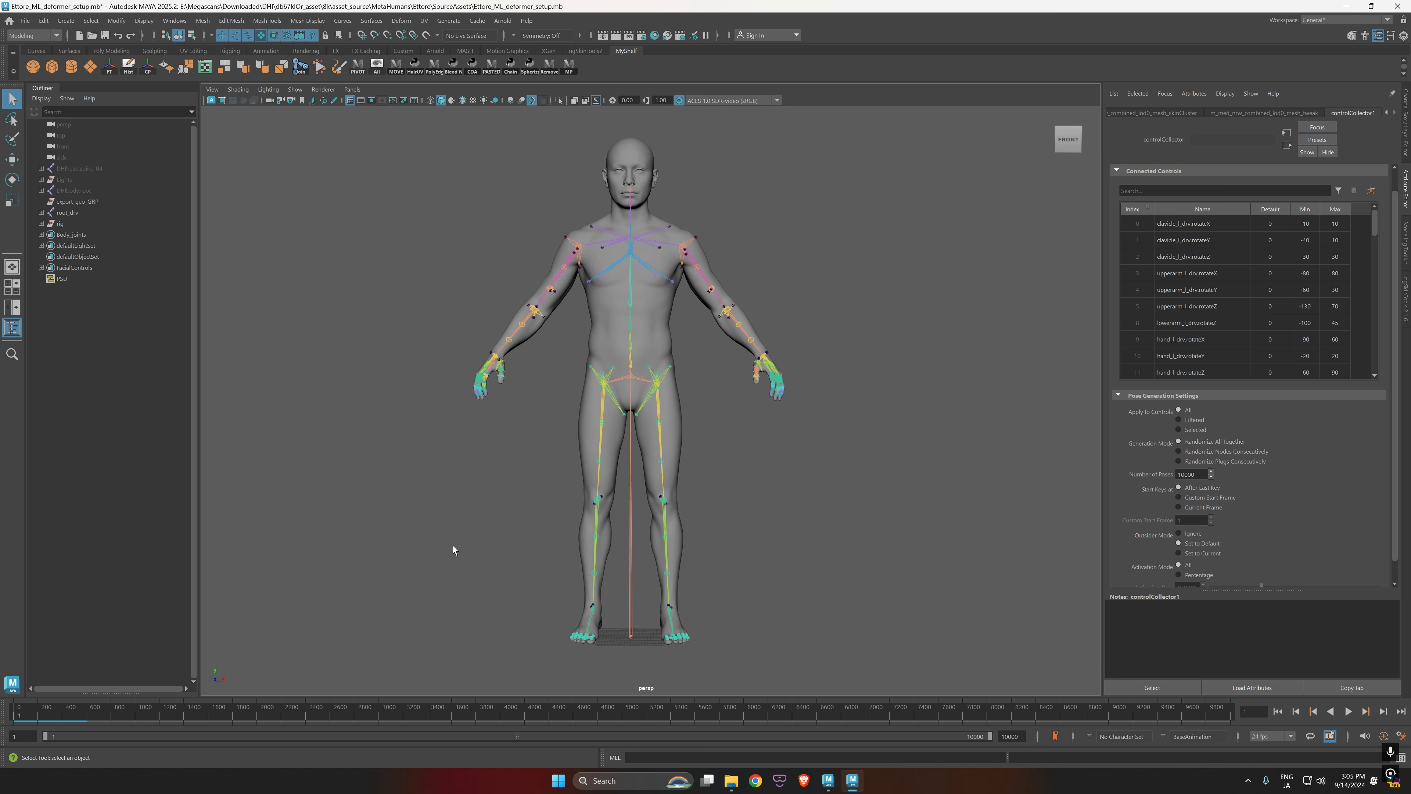
pyautogui.keyDown('alt'); pyautogui.moveTo(692, 528); pyautogui.dragTo(681, 438); pyautogui.keyUp('alt')
pyautogui.moveTo(40, 716); pyautogui.dragTo(31, 717)
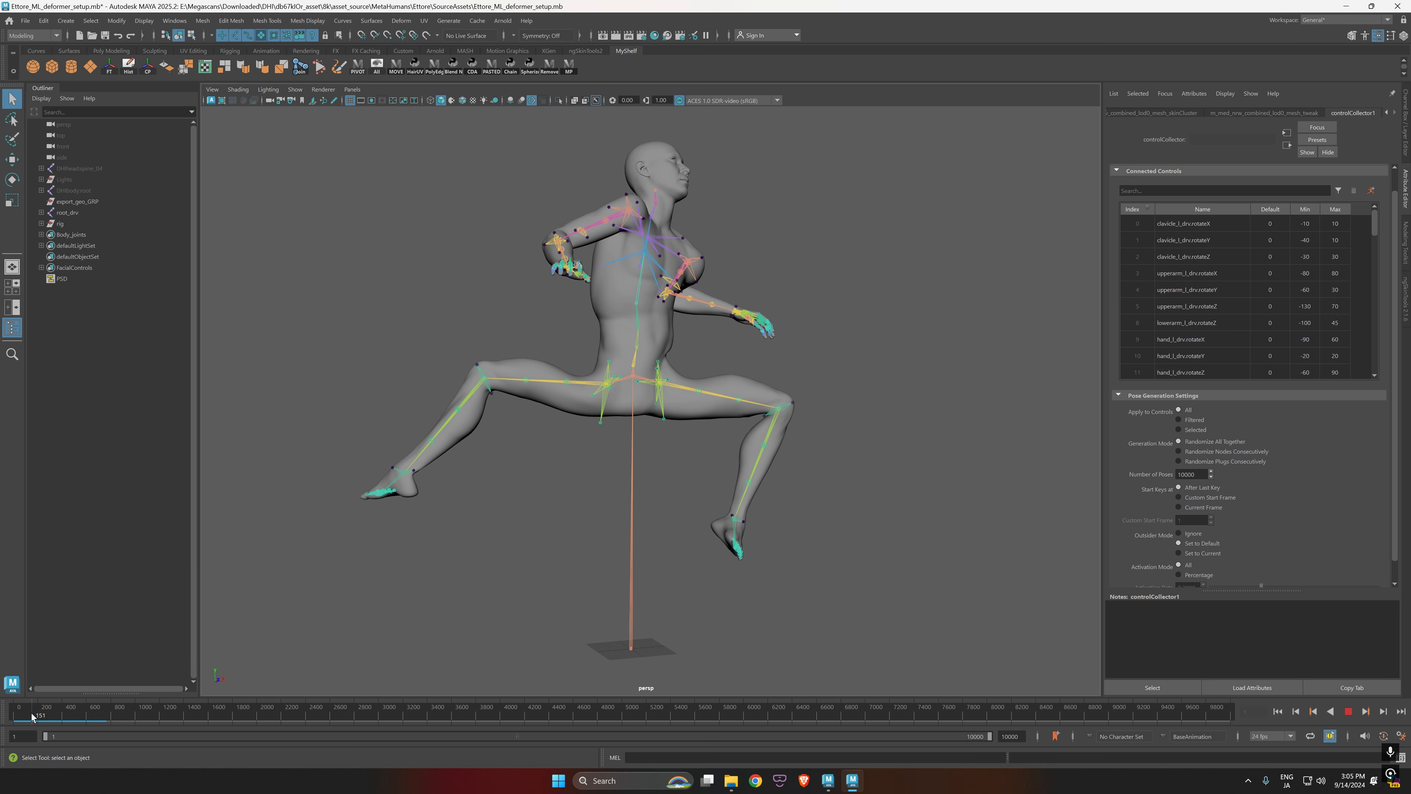
# Step: Inspect the hip, leg and torso deformation of the frame 151 pose from several angles and distances
pyautogui.keyDown('alt'); pyautogui.moveTo(636, 505); pyautogui.dragTo(642, 502, button='right'); pyautogui.keyUp('alt')
pyautogui.moveTo(641, 502)
pyautogui.keyDown('alt'); pyautogui.mouseDown()
pyautogui.moveTo(573, 501)
pyautogui.moveTo(639, 503)
pyautogui.mouseUp(); pyautogui.keyUp('alt')
pyautogui.keyDown('alt'); pyautogui.moveTo(639, 503); pyautogui.dragTo(730, 527, button='right'); pyautogui.keyUp('alt')
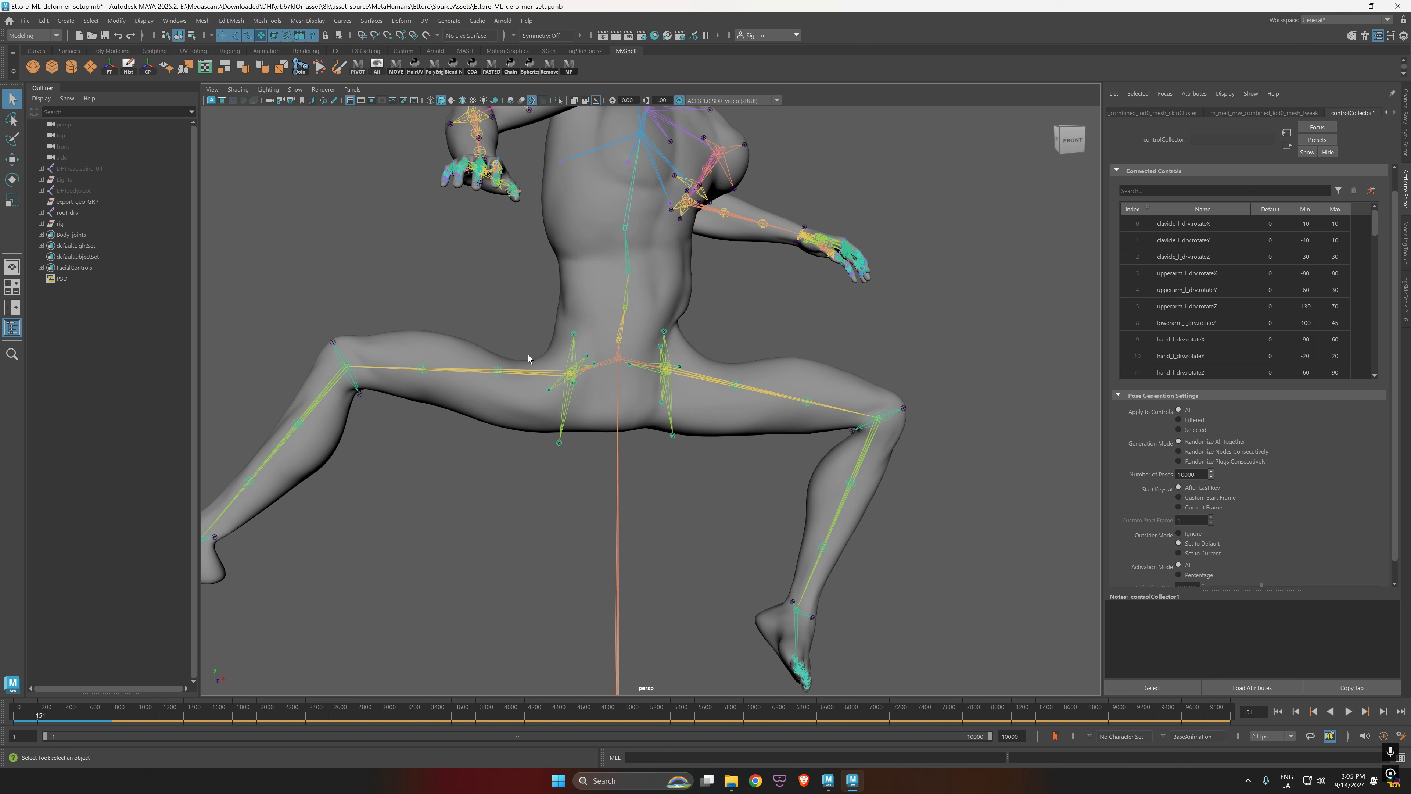
pyautogui.keyDown('alt'); pyautogui.moveTo(770, 479); pyautogui.dragTo(738, 471, button='right'); pyautogui.keyUp('alt')
pyautogui.moveTo(731, 466)
pyautogui.keyDown('alt'); pyautogui.mouseDown()
pyautogui.moveTo(665, 448)
pyautogui.moveTo(720, 447)
pyautogui.mouseUp(); pyautogui.keyUp('alt')
pyautogui.keyDown('alt'); pyautogui.moveTo(717, 339); pyautogui.dragTo(721, 361, button='middle'); pyautogui.keyUp('alt')
pyautogui.keyDown('alt'); pyautogui.moveTo(721, 361); pyautogui.dragTo(786, 430); pyautogui.keyUp('alt')
pyautogui.keyDown('alt'); pyautogui.moveTo(785, 430); pyautogui.dragTo(718, 455, button='right'); pyautogui.keyUp('alt')
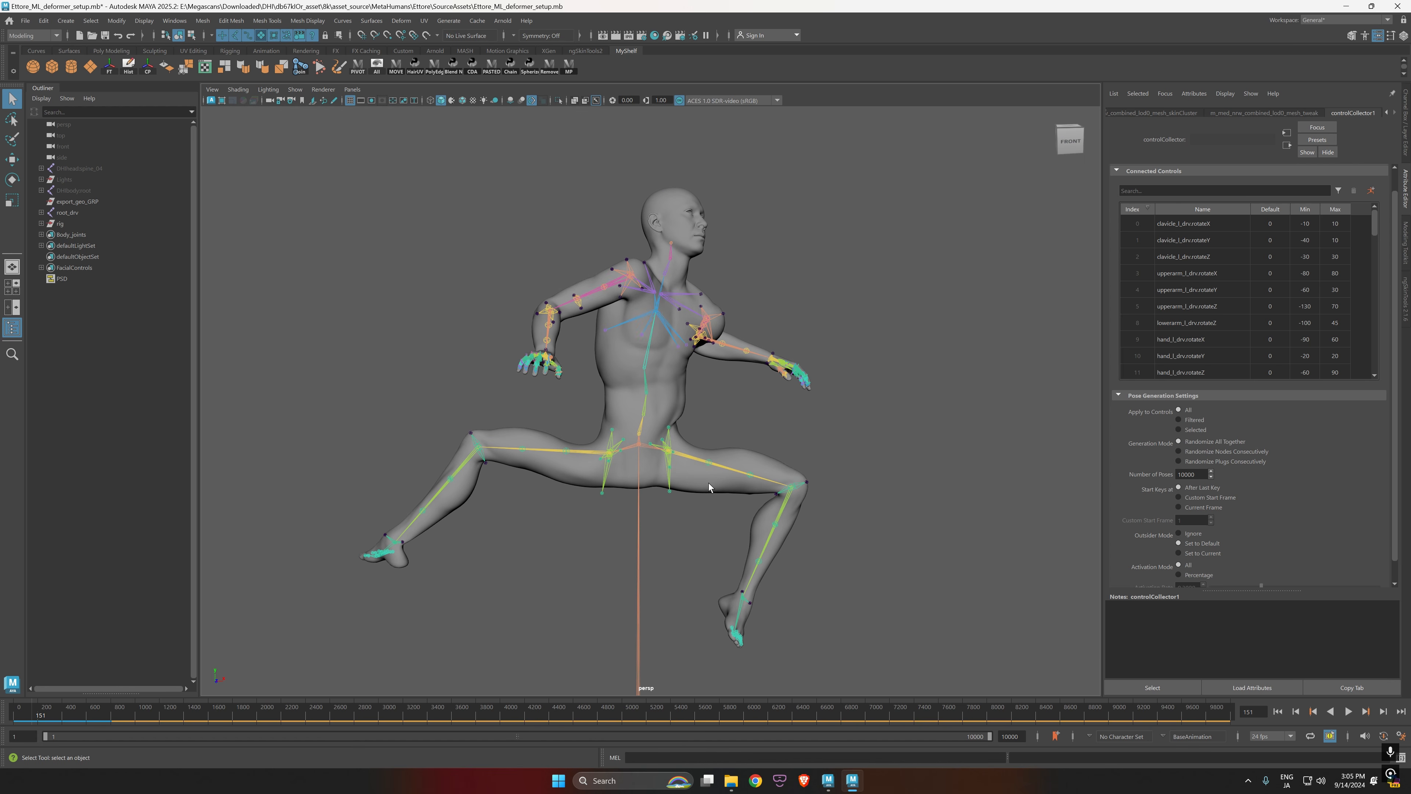
pyautogui.keyDown('alt'); pyautogui.moveTo(709, 544); pyautogui.dragTo(712, 479, button='middle'); pyautogui.keyUp('alt')
pyautogui.keyDown('alt'); pyautogui.moveTo(711, 481); pyautogui.dragTo(683, 484); pyautogui.keyUp('alt')
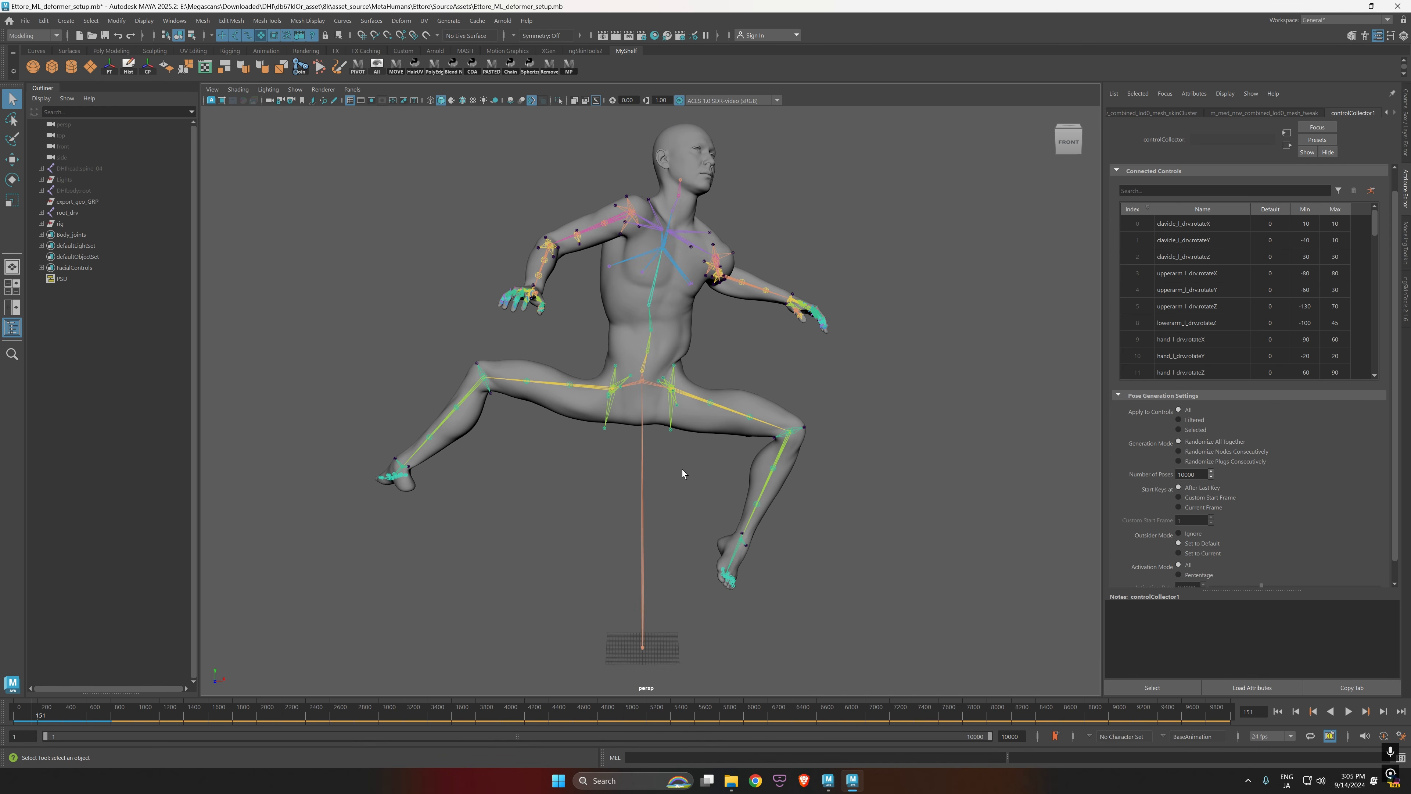
pyautogui.keyDown('alt'); pyautogui.moveTo(662, 461); pyautogui.dragTo(706, 428, button='right'); pyautogui.keyUp('alt')
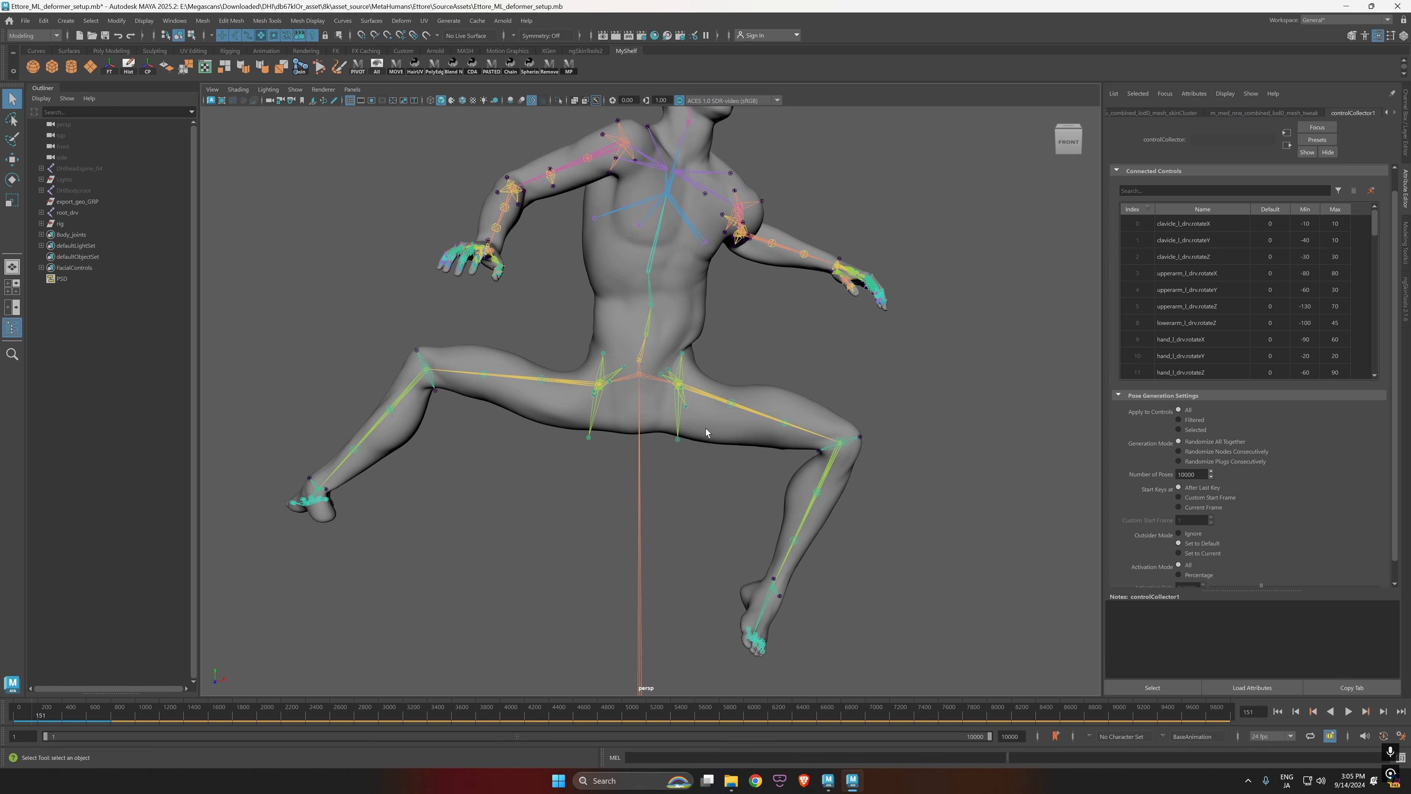
pyautogui.click(680, 387)
pyautogui.click(675, 527)
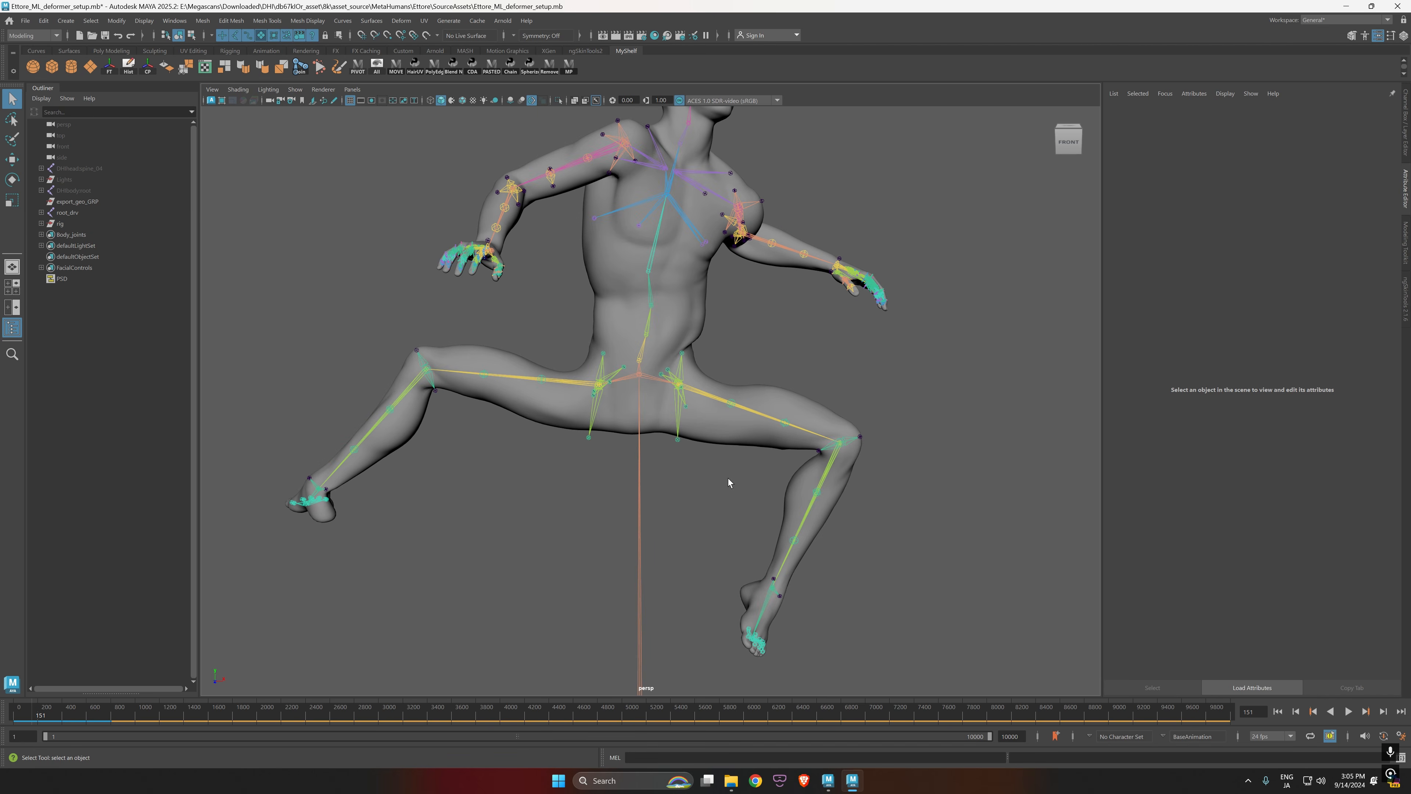
# Step: Return to the first frame and view the full body in its default pose
pyautogui.keyDown('alt'); pyautogui.moveTo(728, 479); pyautogui.dragTo(677, 498, button='right'); pyautogui.keyUp('alt')
pyautogui.moveTo(99, 717); pyautogui.dragTo(3, 719)
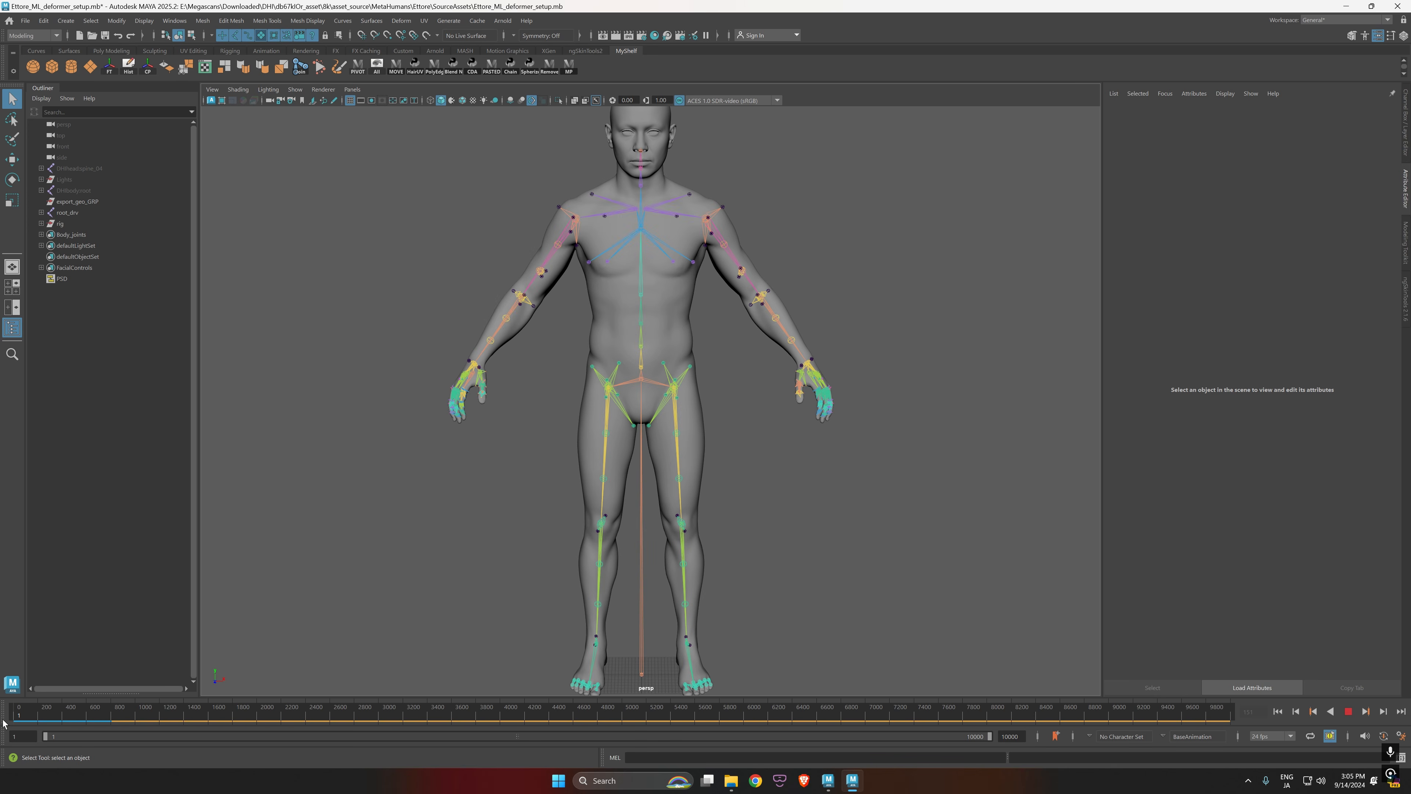
pyautogui.keyDown('alt'); pyautogui.moveTo(850, 494); pyautogui.dragTo(785, 487, button='right'); pyautogui.keyUp('alt')
pyautogui.keyDown('alt'); pyautogui.moveTo(785, 486); pyautogui.dragTo(782, 480); pyautogui.keyUp('alt')
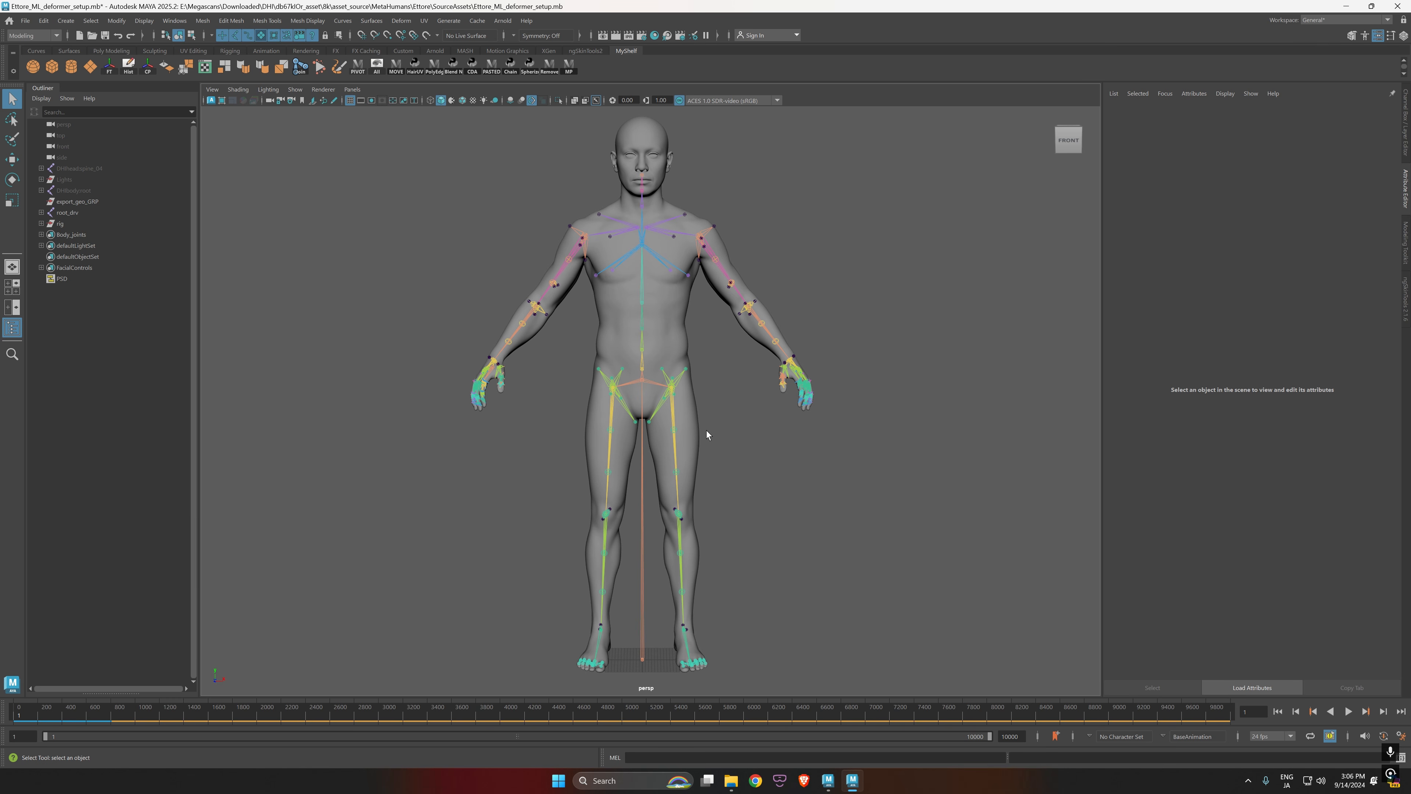
pyautogui.moveTo(718, 434)
pyautogui.keyDown('alt'); pyautogui.mouseDown()
pyautogui.moveTo(731, 444)
pyautogui.moveTo(712, 444)
pyautogui.moveTo(741, 445)
pyautogui.mouseUp(); pyautogui.keyUp('alt')
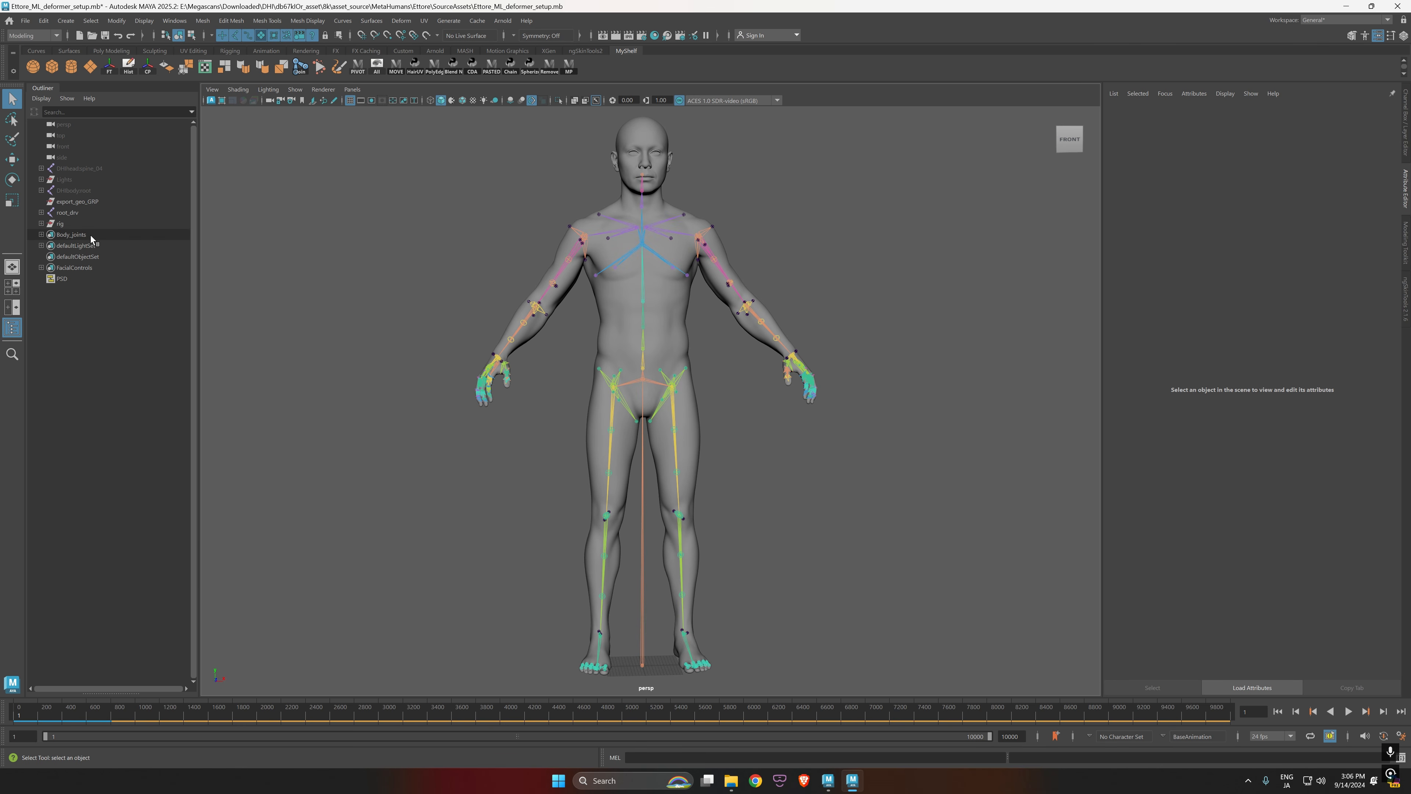
pyautogui.click(80, 212)
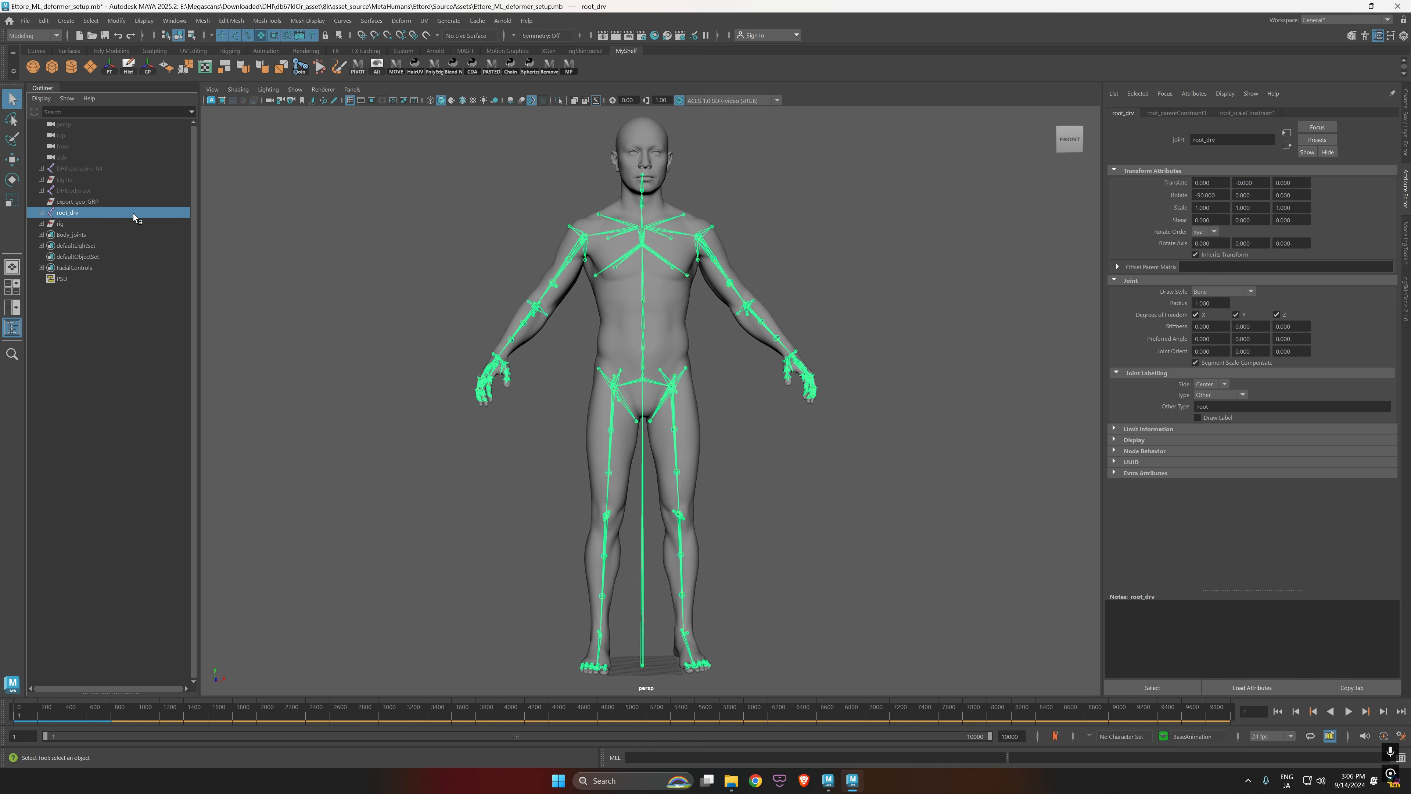
pyautogui.click(25, 21)
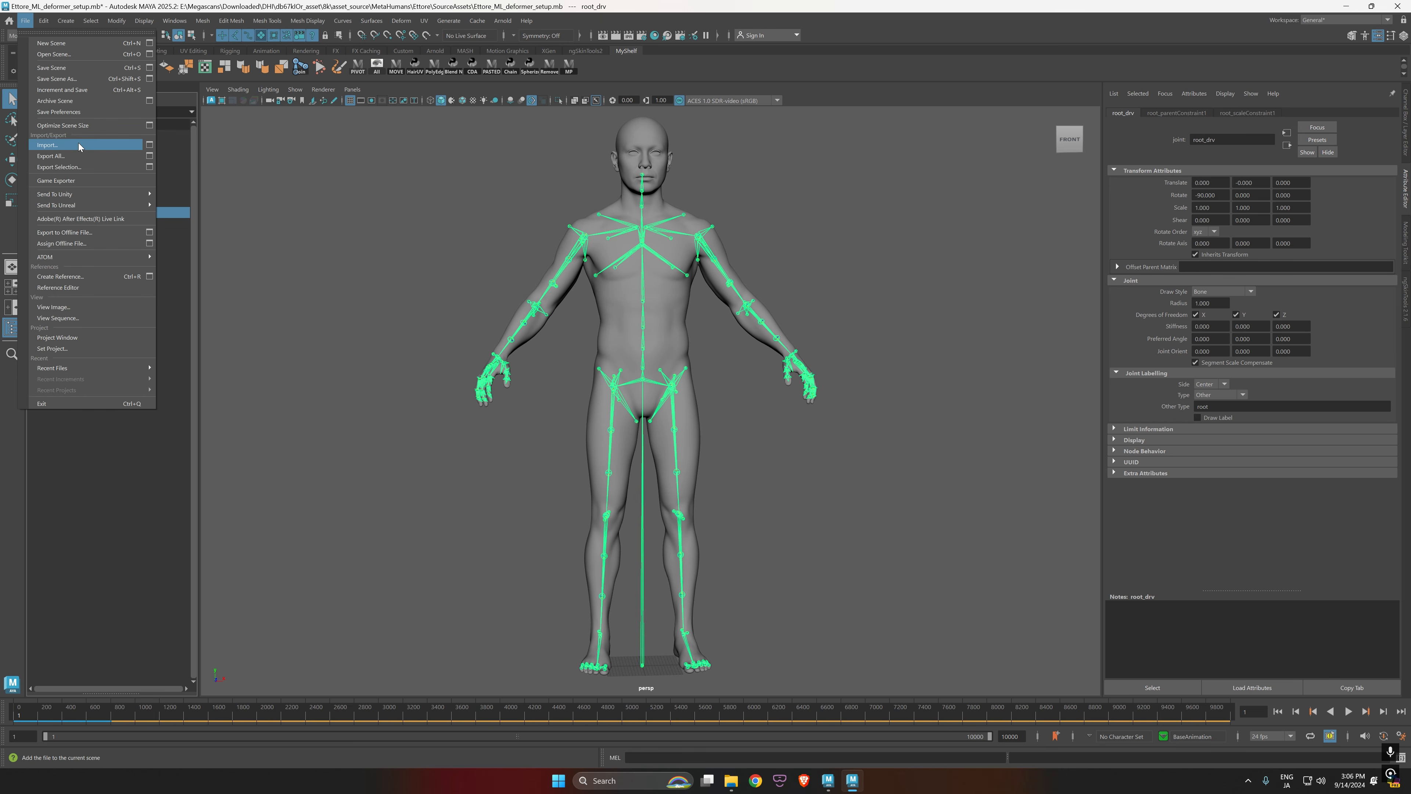
pyautogui.click(58, 167)
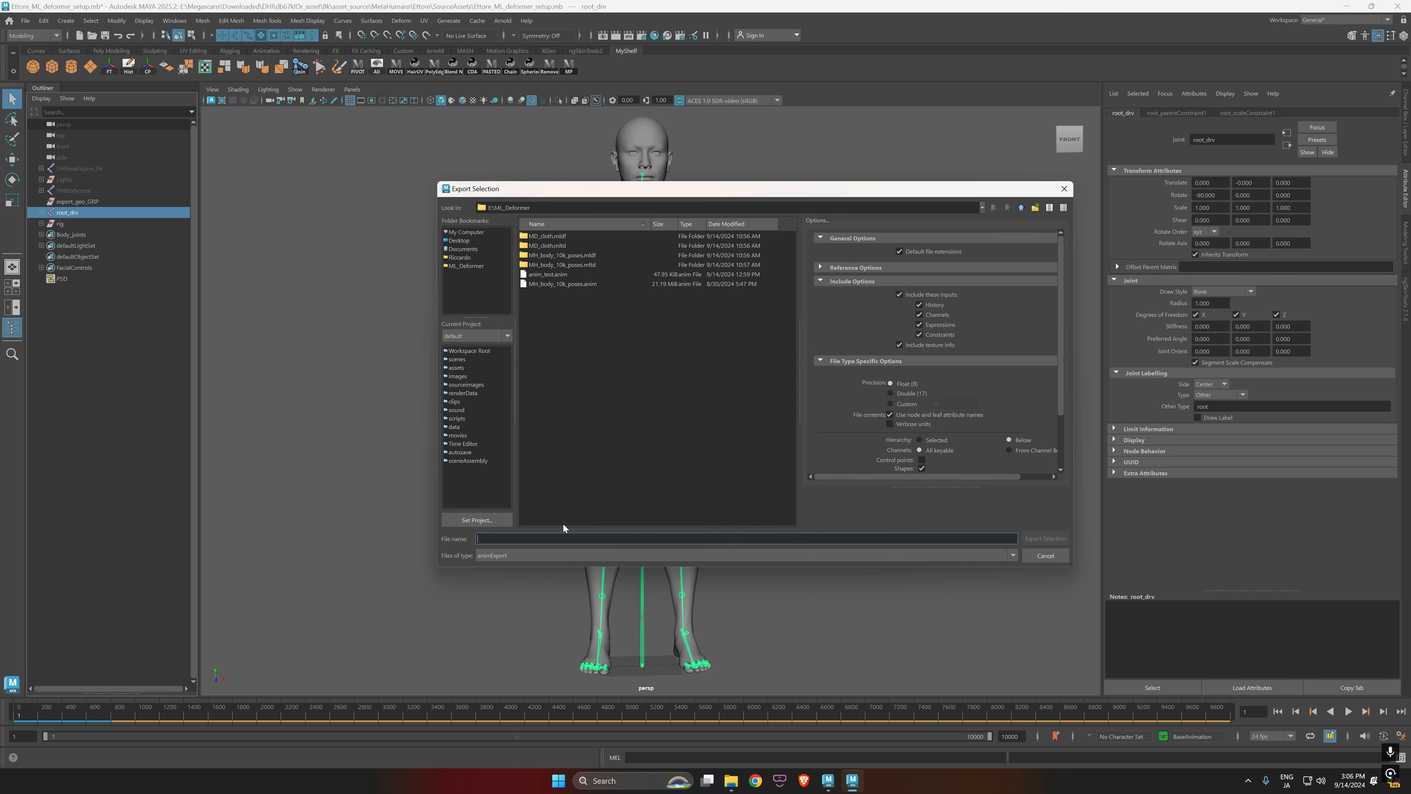
pyautogui.click(516, 554)
pyautogui.click(485, 556)
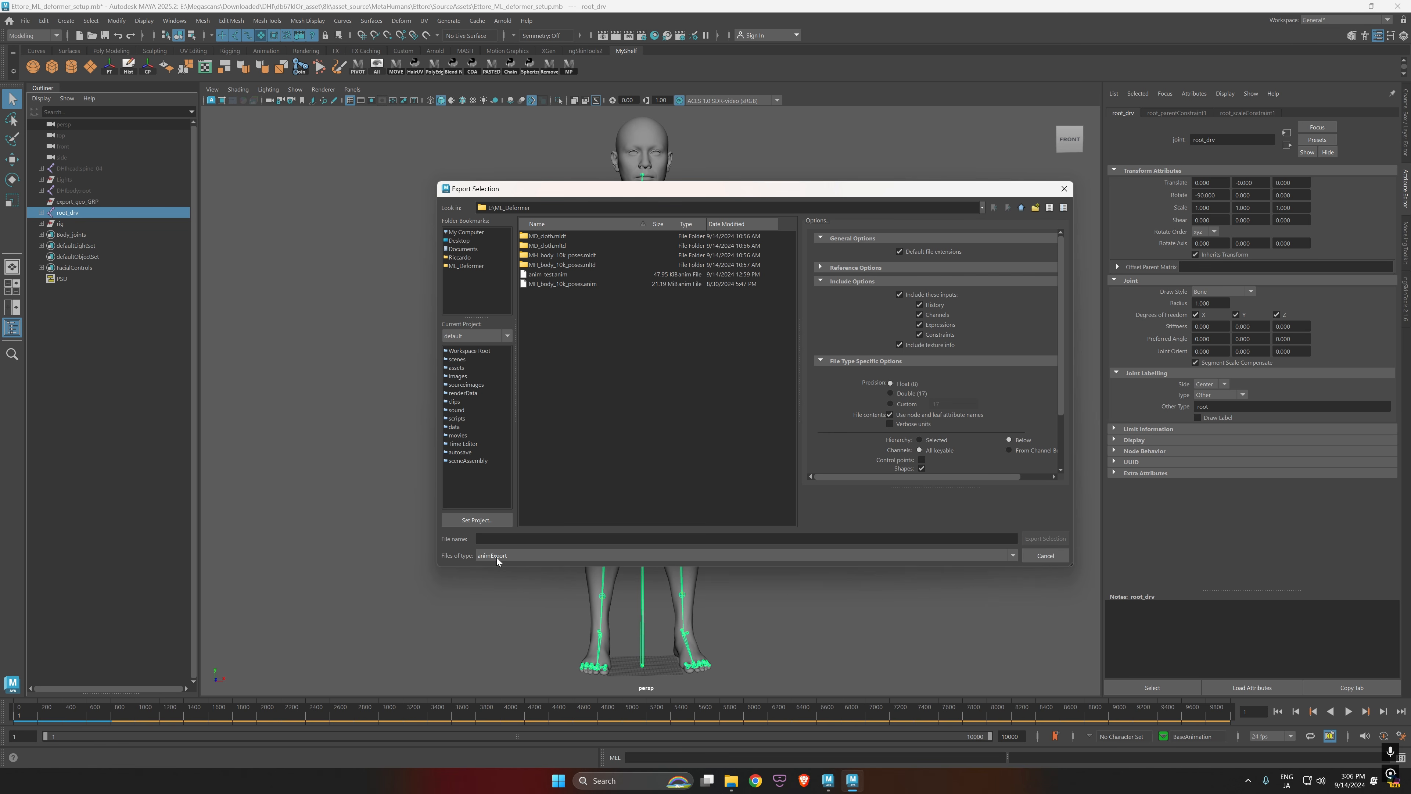
pyautogui.click(1045, 556)
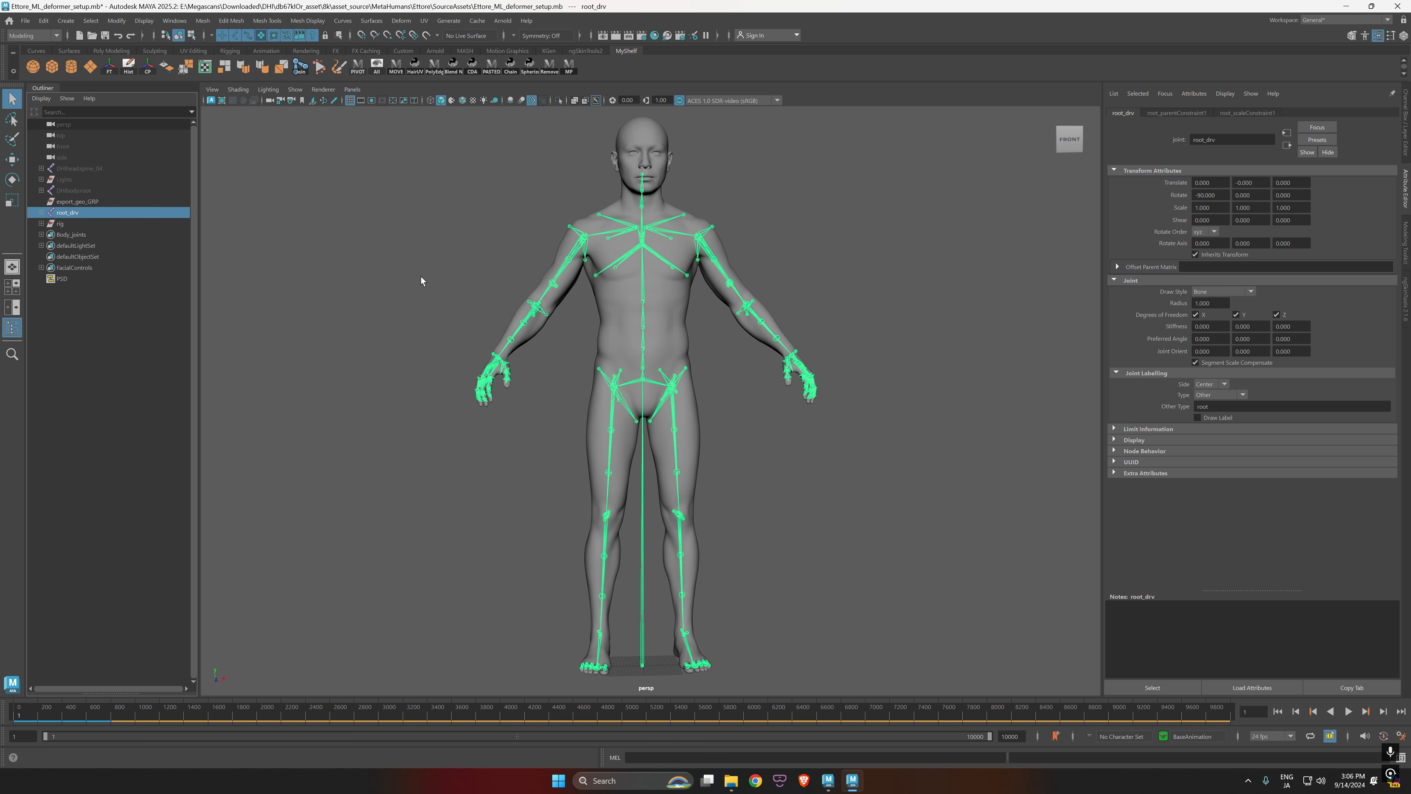
# Step: Search the Plug-in Manager for "anim" and check the load settings of animImportExport.mll, finishing with nothing selected
pyautogui.click(180, 21)
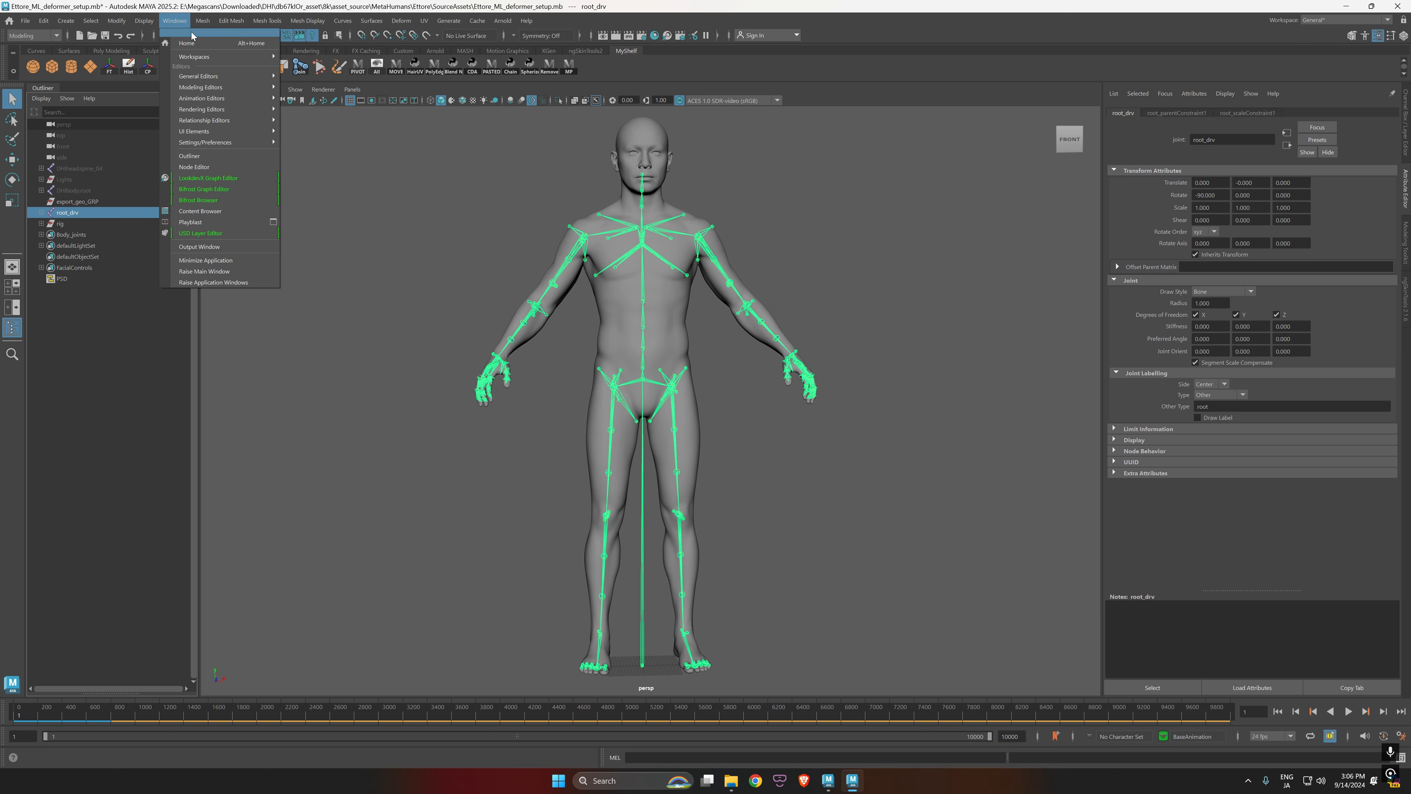
pyautogui.moveTo(260, 142)
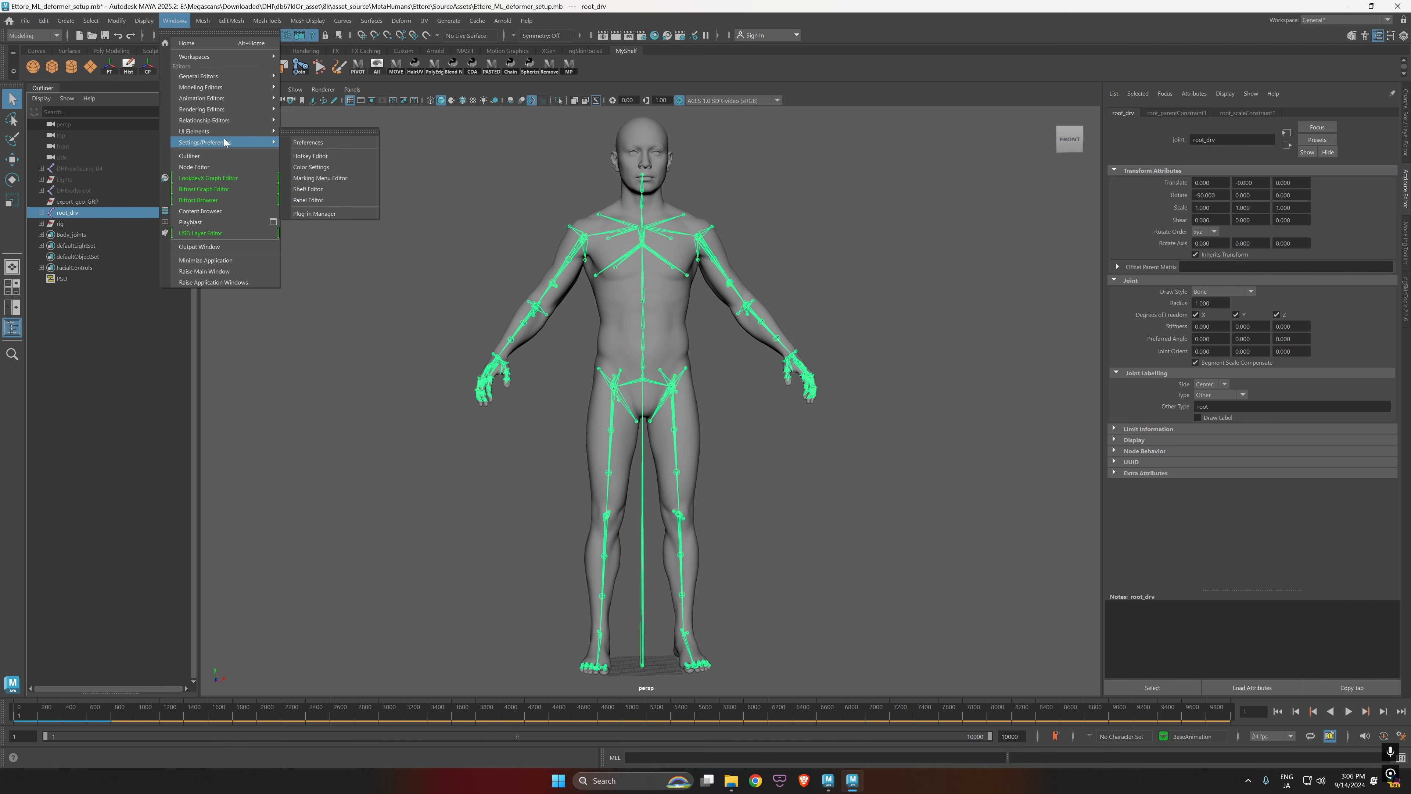
pyautogui.click(314, 213)
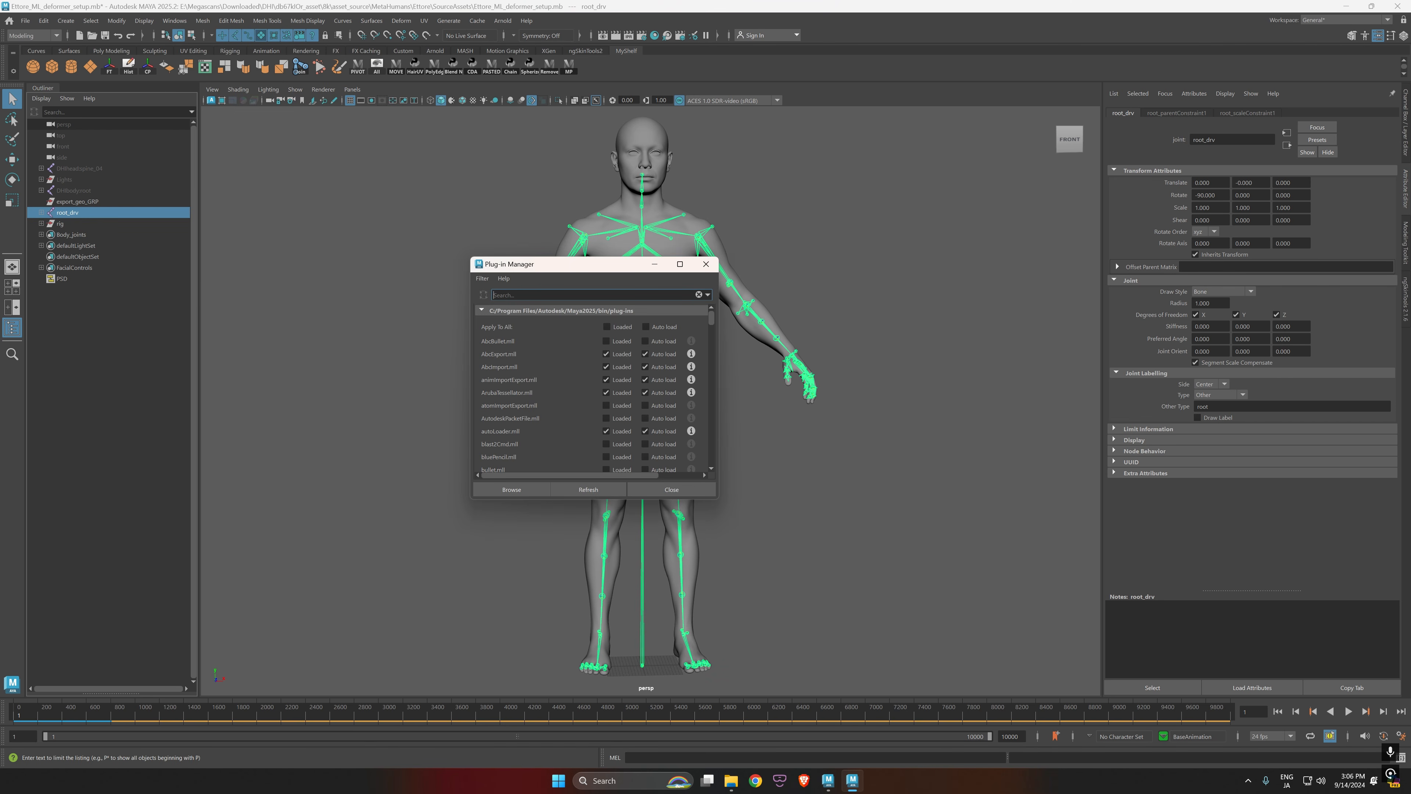
pyautogui.write('anim')
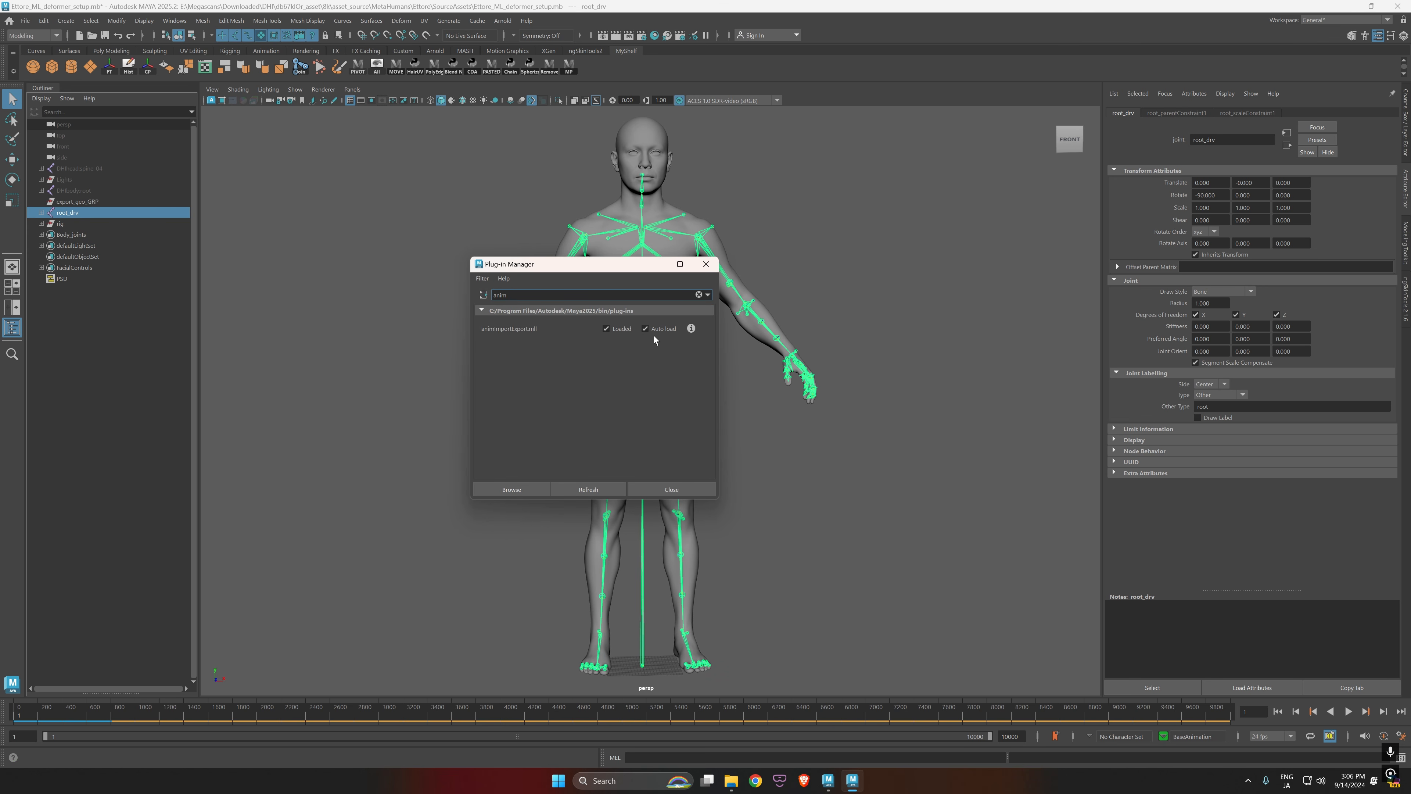
pyautogui.click(671, 489)
pyautogui.click(302, 219)
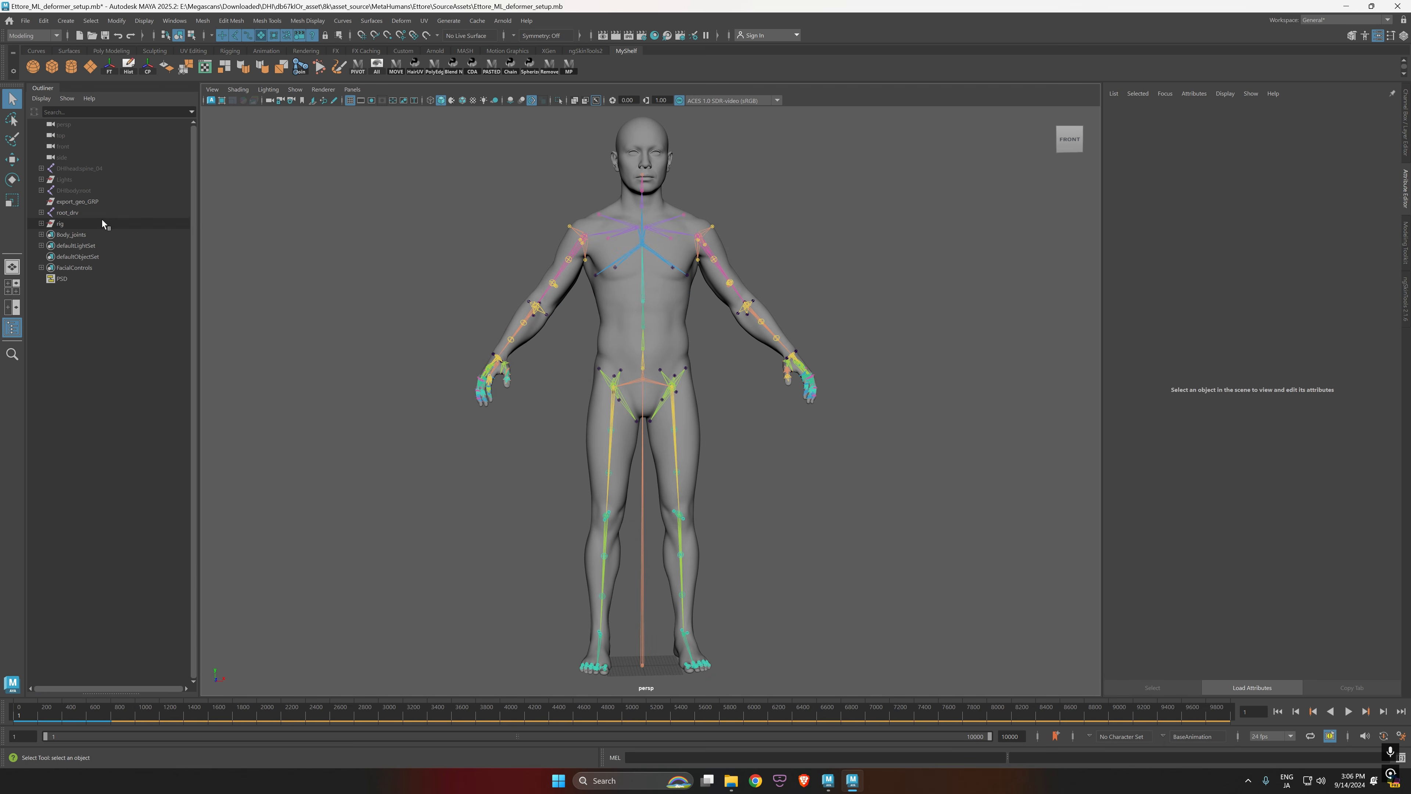
# Step: Select root_drv and start an Export Selection with animExport as the file type
pyautogui.click(88, 213)
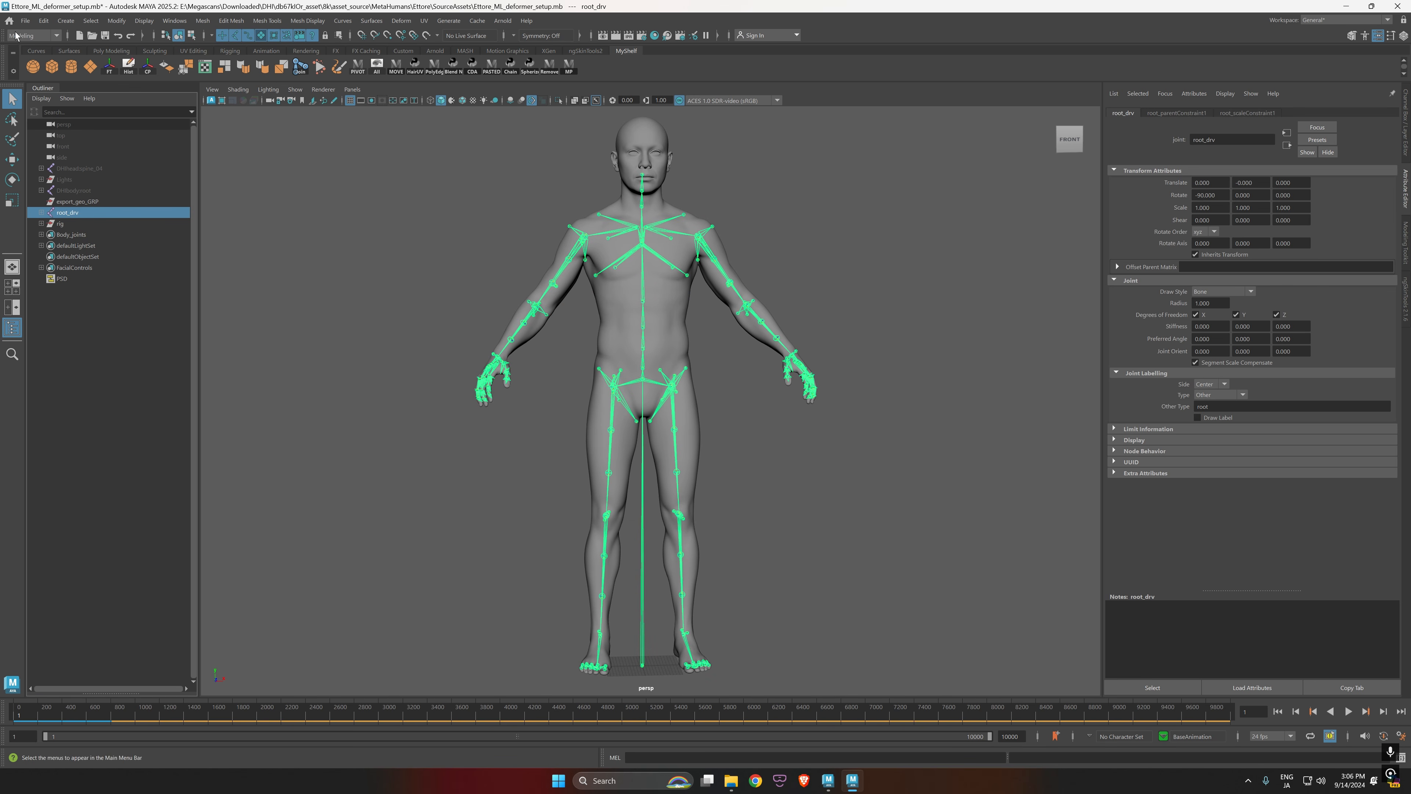
pyautogui.click(25, 21)
pyautogui.click(59, 166)
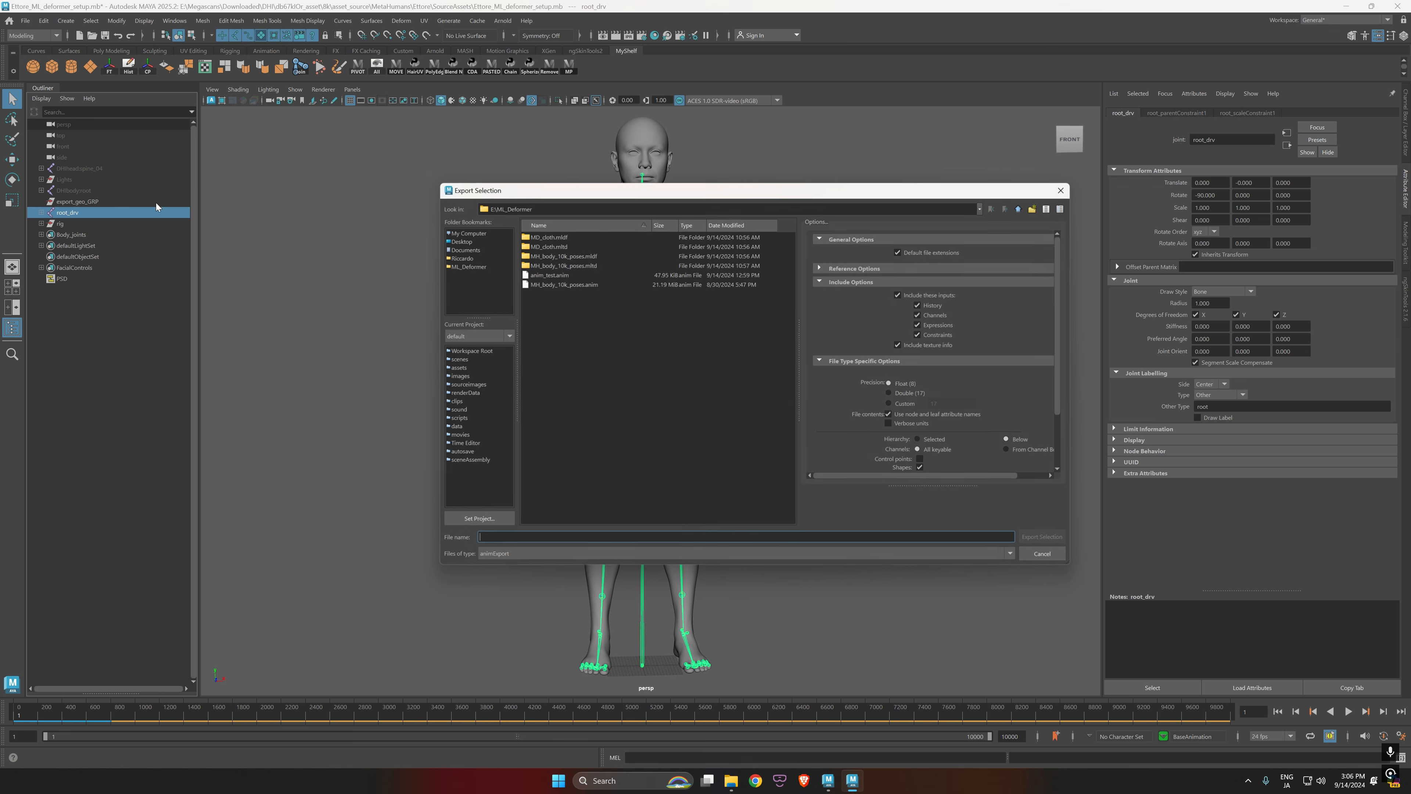
pyautogui.click(528, 558)
pyautogui.click(508, 636)
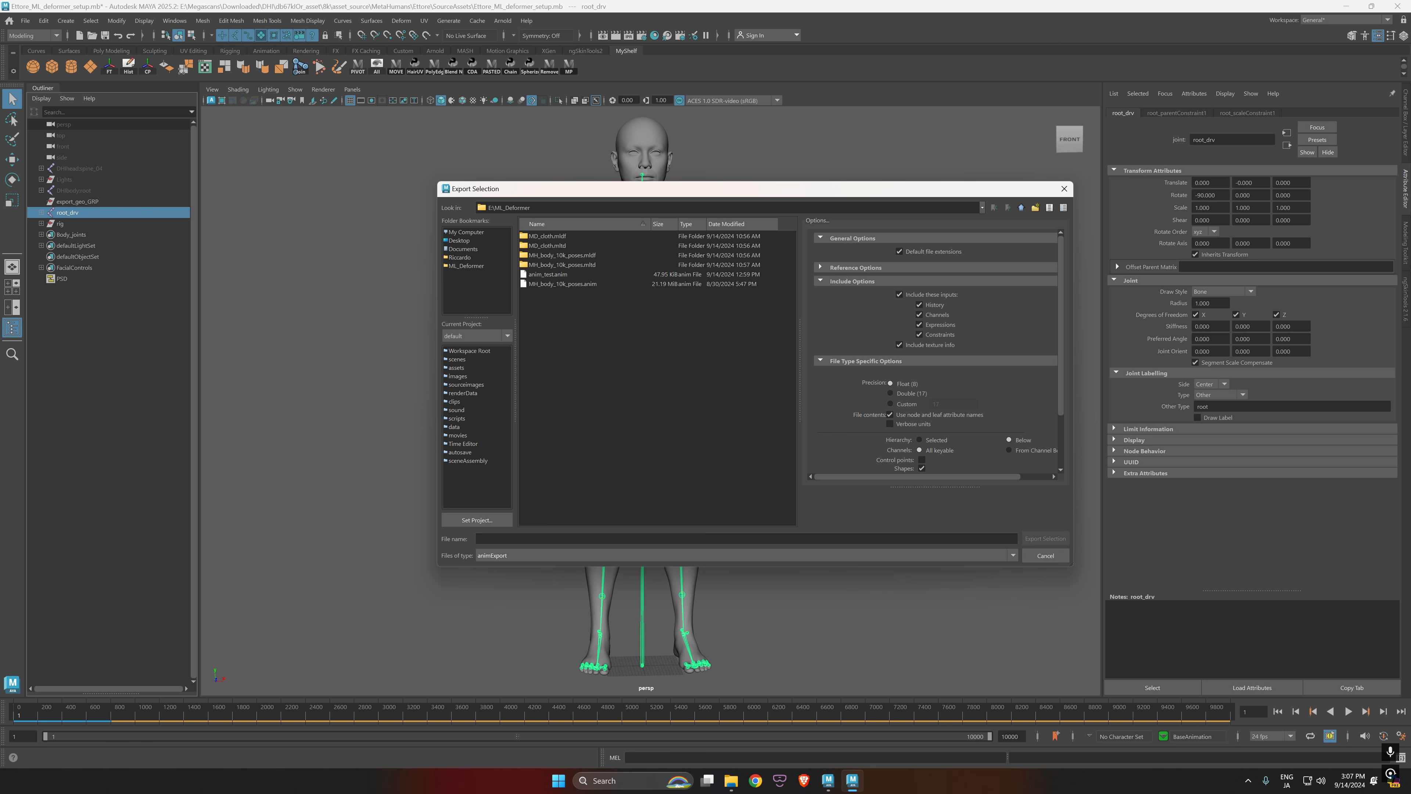
# Step: Name the animation export file 10k_poses
pyautogui.click(539, 537)
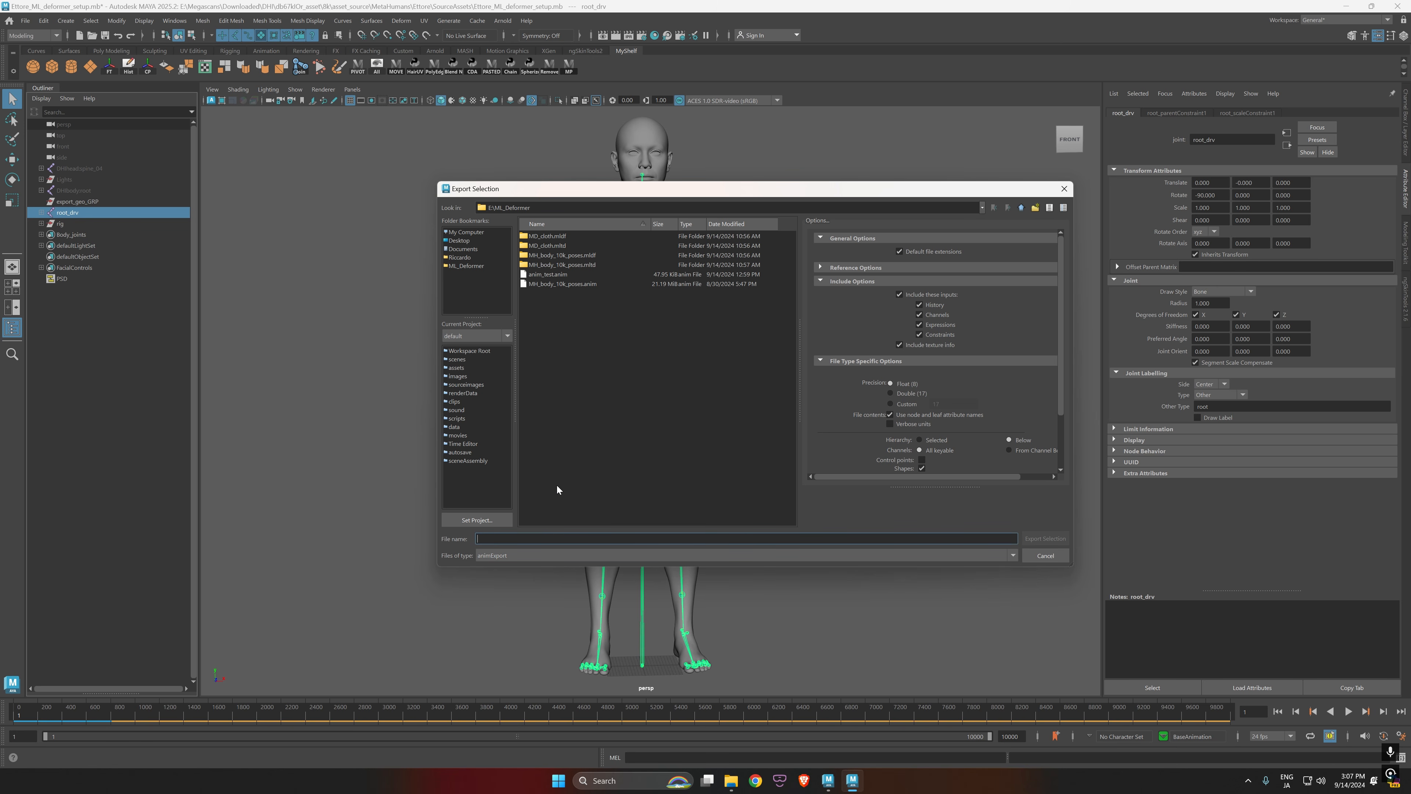
pyautogui.write('10k_')
pyautogui.write('poses')
# Step: Set the end time of the export's time range, export root_drv's animation, and clear the selection
pyautogui.scroll(-3, 1034, 395)
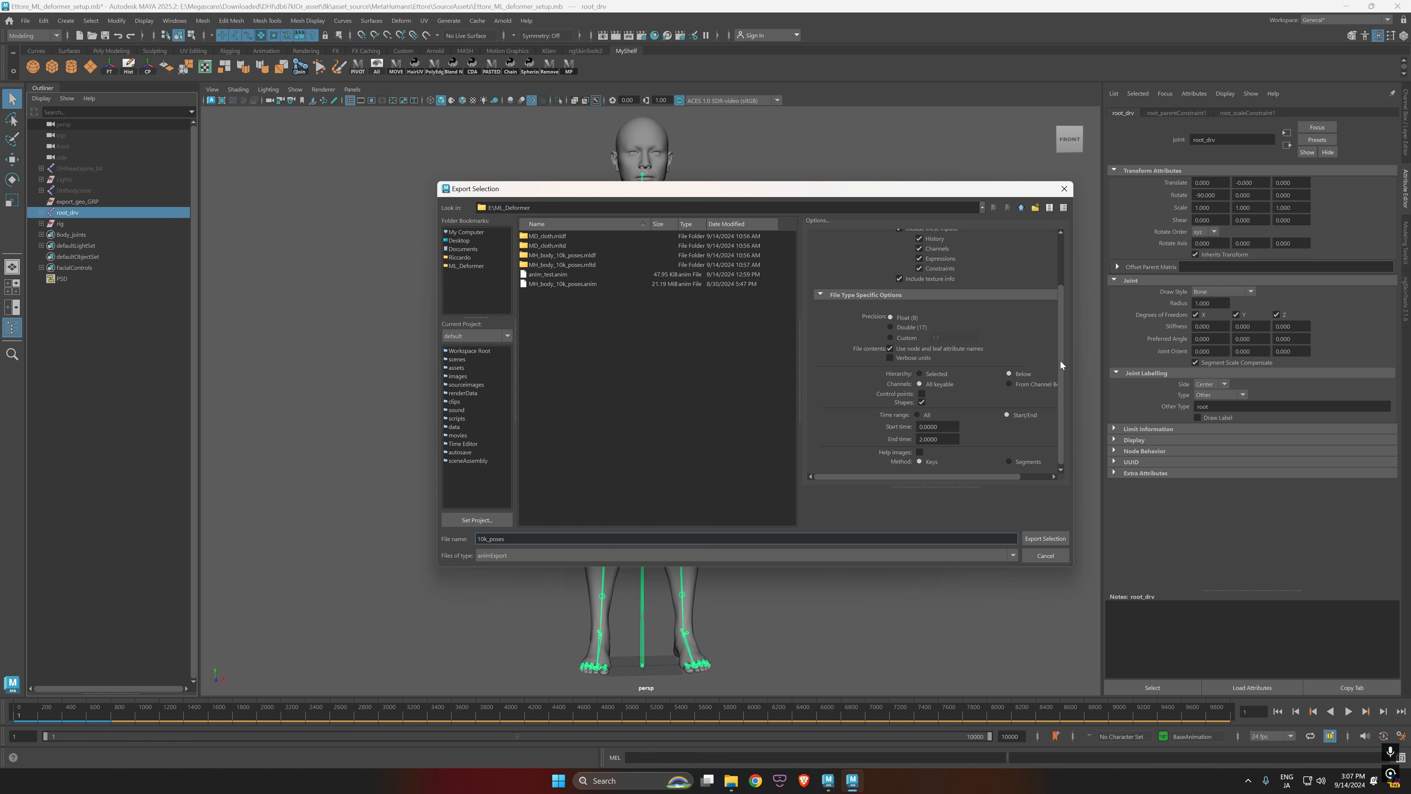
pyautogui.scroll(-1, 1023, 379)
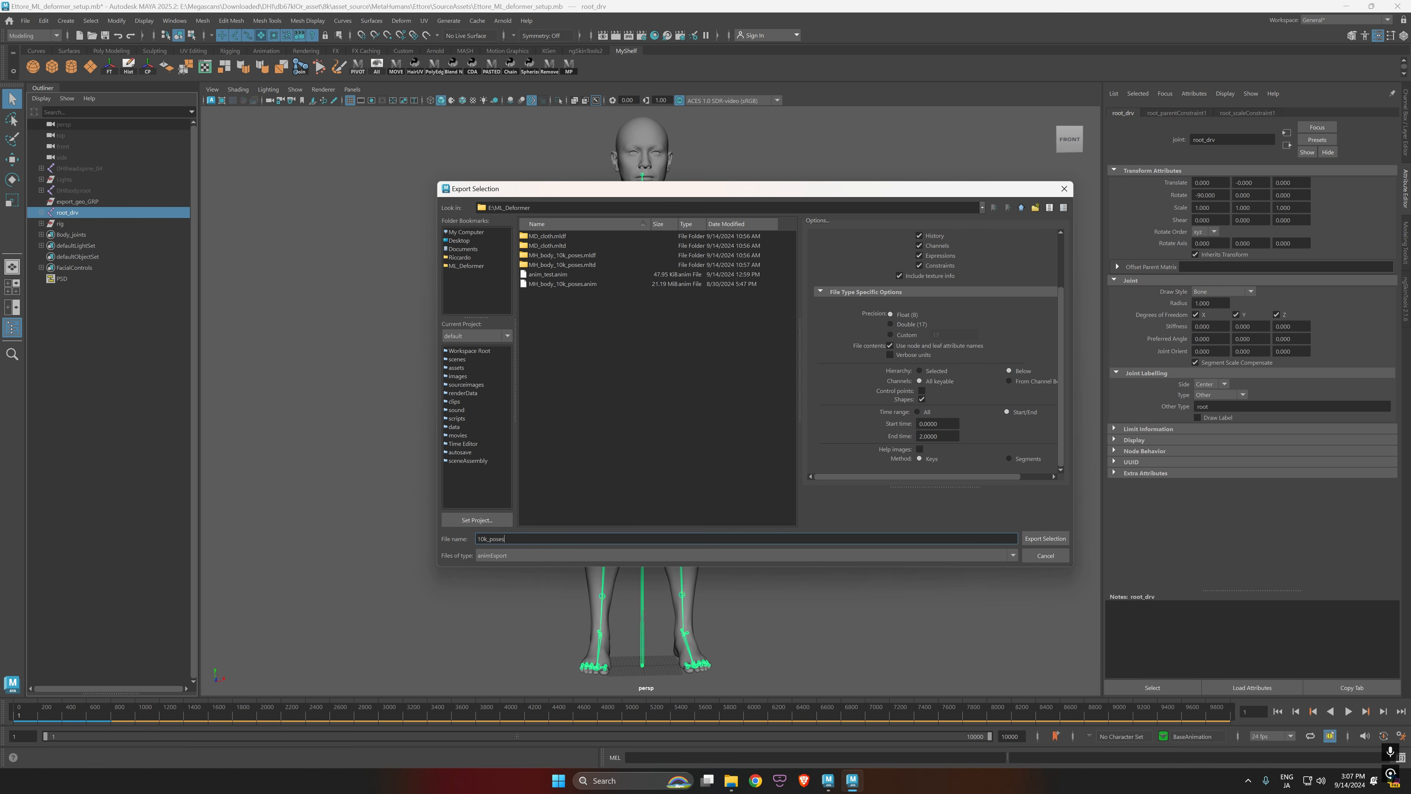
pyautogui.doubleClick(930, 436)
pyautogui.write('1')
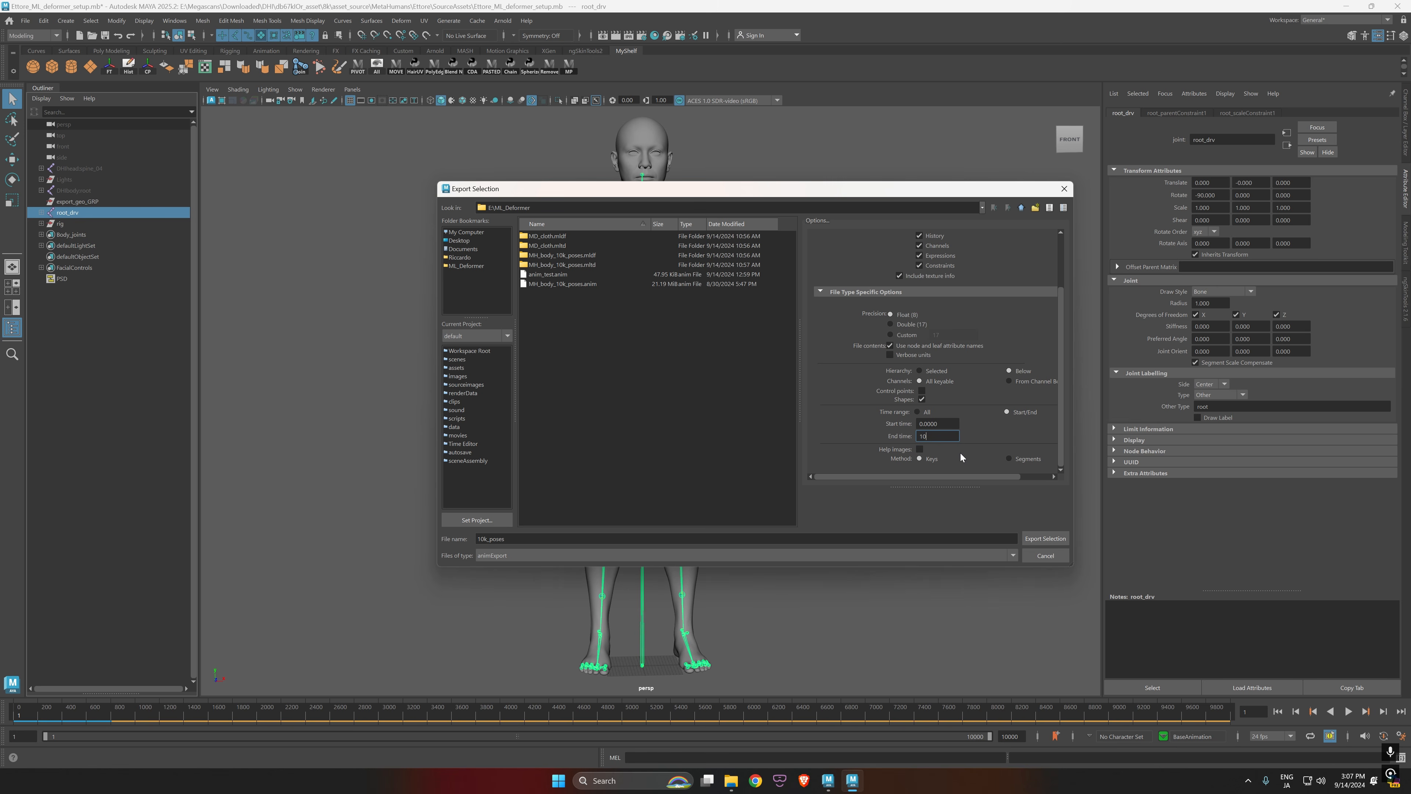
pyautogui.hotkey('shift', 'Tab')
pyautogui.click(1042, 539)
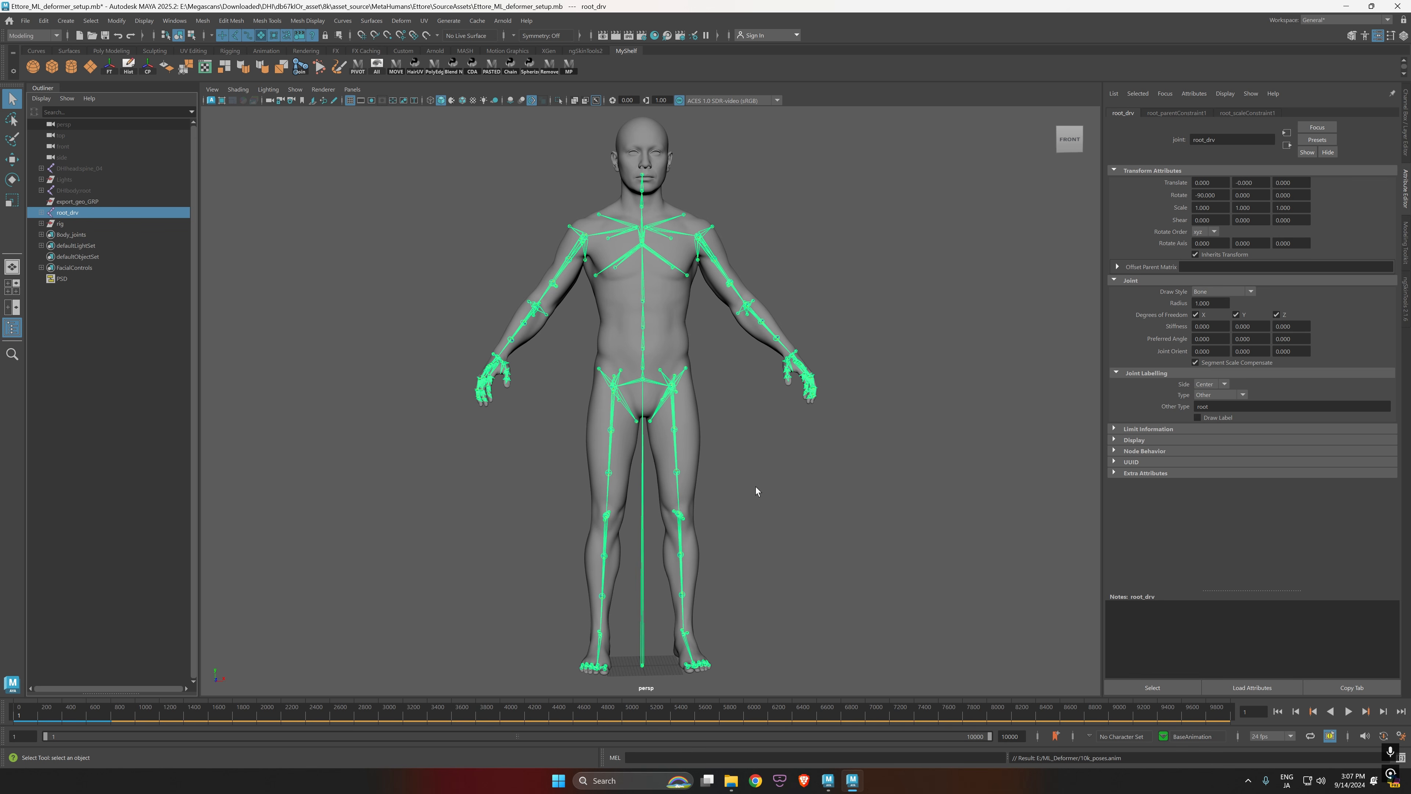
pyautogui.click(772, 472)
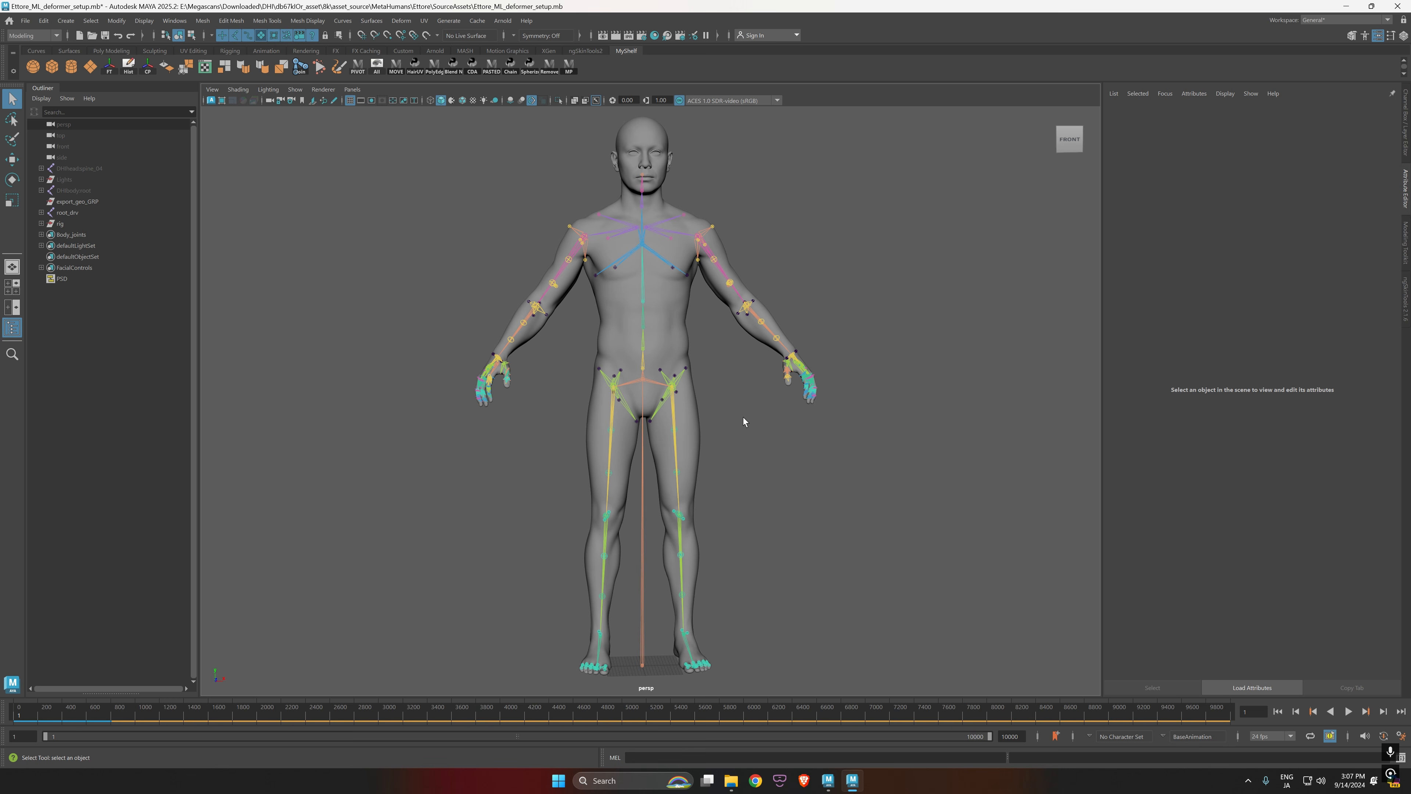
# Step: Switch to the other Maya window with Ettore_full_rig.mb, view the full body rig, and scrub the first frames back to the start
pyautogui.hotkey('alt', 'Tab')
pyautogui.click(677, 327)
pyautogui.click(703, 361)
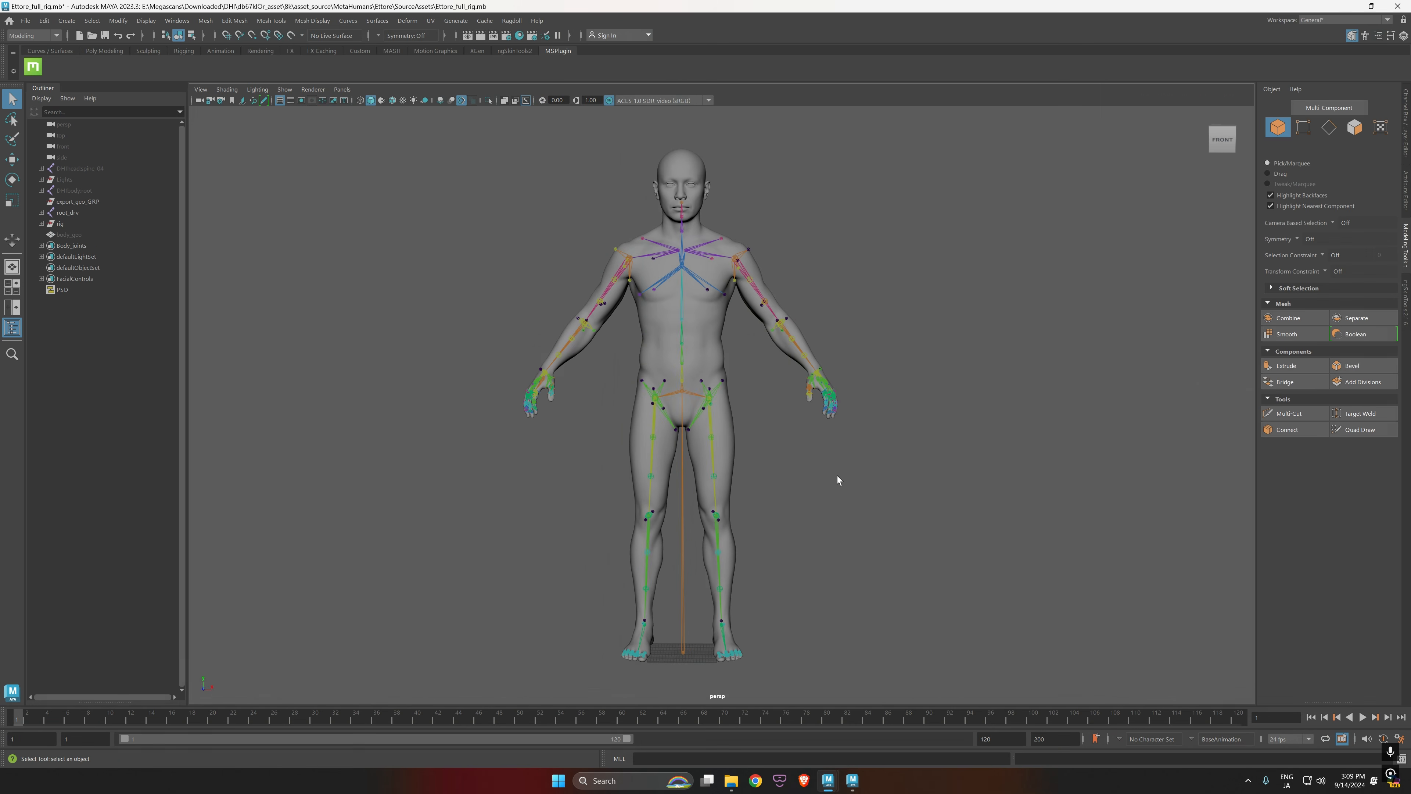
pyautogui.keyDown('alt'); pyautogui.moveTo(799, 468); pyautogui.dragTo(795, 465, button='right'); pyautogui.keyUp('alt')
pyautogui.keyDown('alt'); pyautogui.moveTo(803, 479); pyautogui.dragTo(792, 467, button='middle'); pyautogui.keyUp('alt')
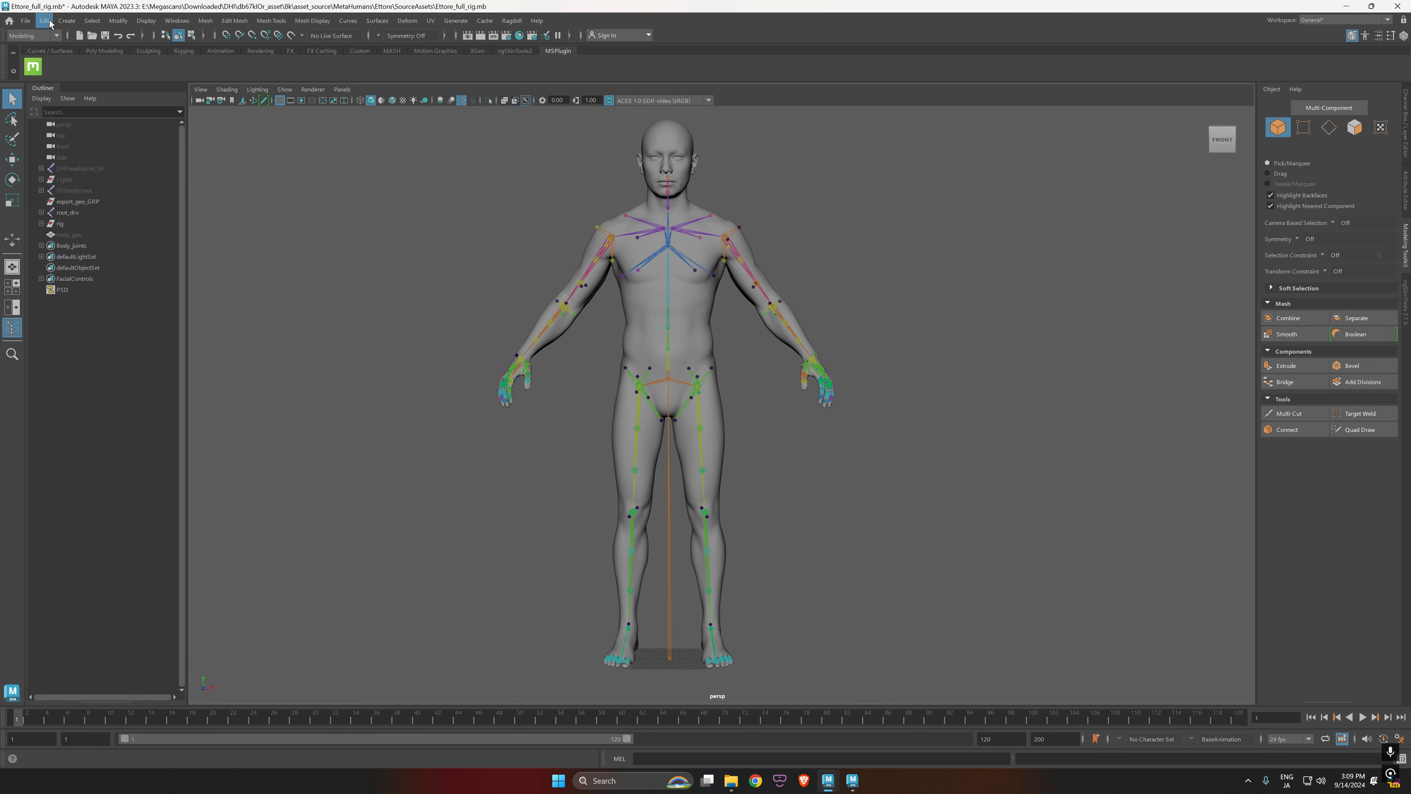
pyautogui.keyDown('alt'); pyautogui.moveTo(835, 471); pyautogui.dragTo(841, 451); pyautogui.keyUp('alt')
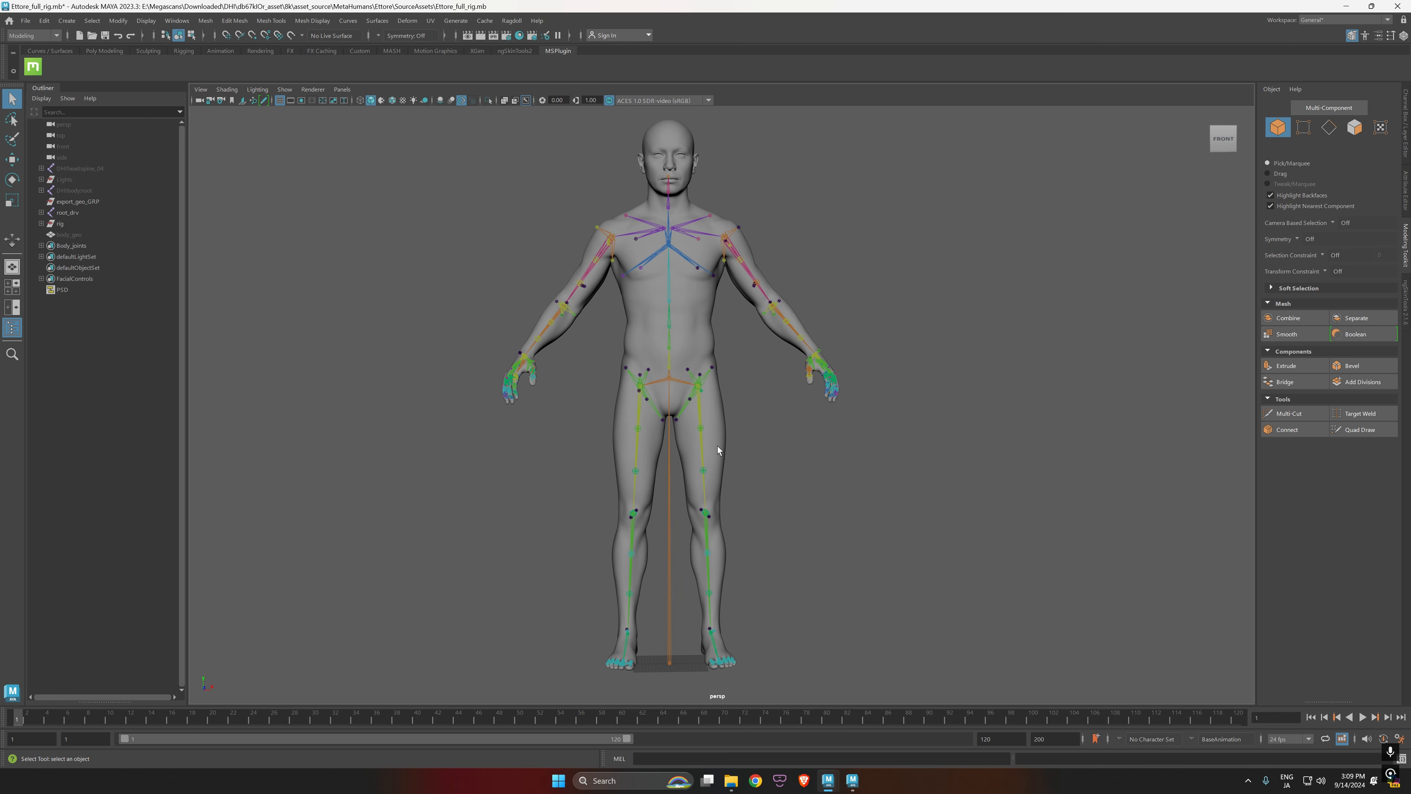
pyautogui.keyDown('alt'); pyautogui.moveTo(771, 467); pyautogui.dragTo(797, 477, button='right'); pyautogui.keyUp('alt')
pyautogui.keyDown('alt'); pyautogui.moveTo(798, 477); pyautogui.dragTo(842, 493); pyautogui.keyUp('alt')
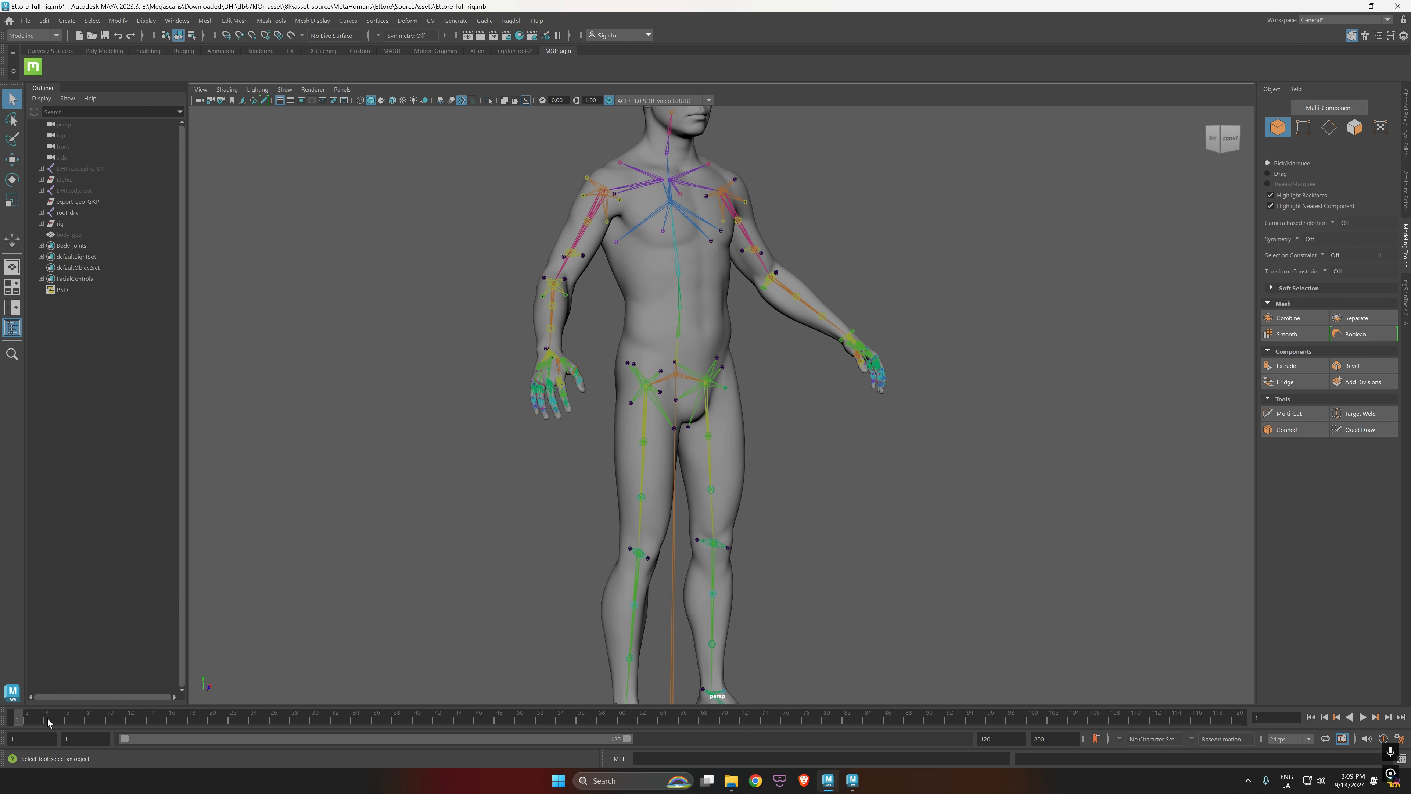
pyautogui.moveTo(46, 720); pyautogui.dragTo(17, 717)
# Step: Try raising the left thigh joint by about 80 degrees, undo the rotation, and clear the selection
pyautogui.click(710, 421)
pyautogui.press('e')
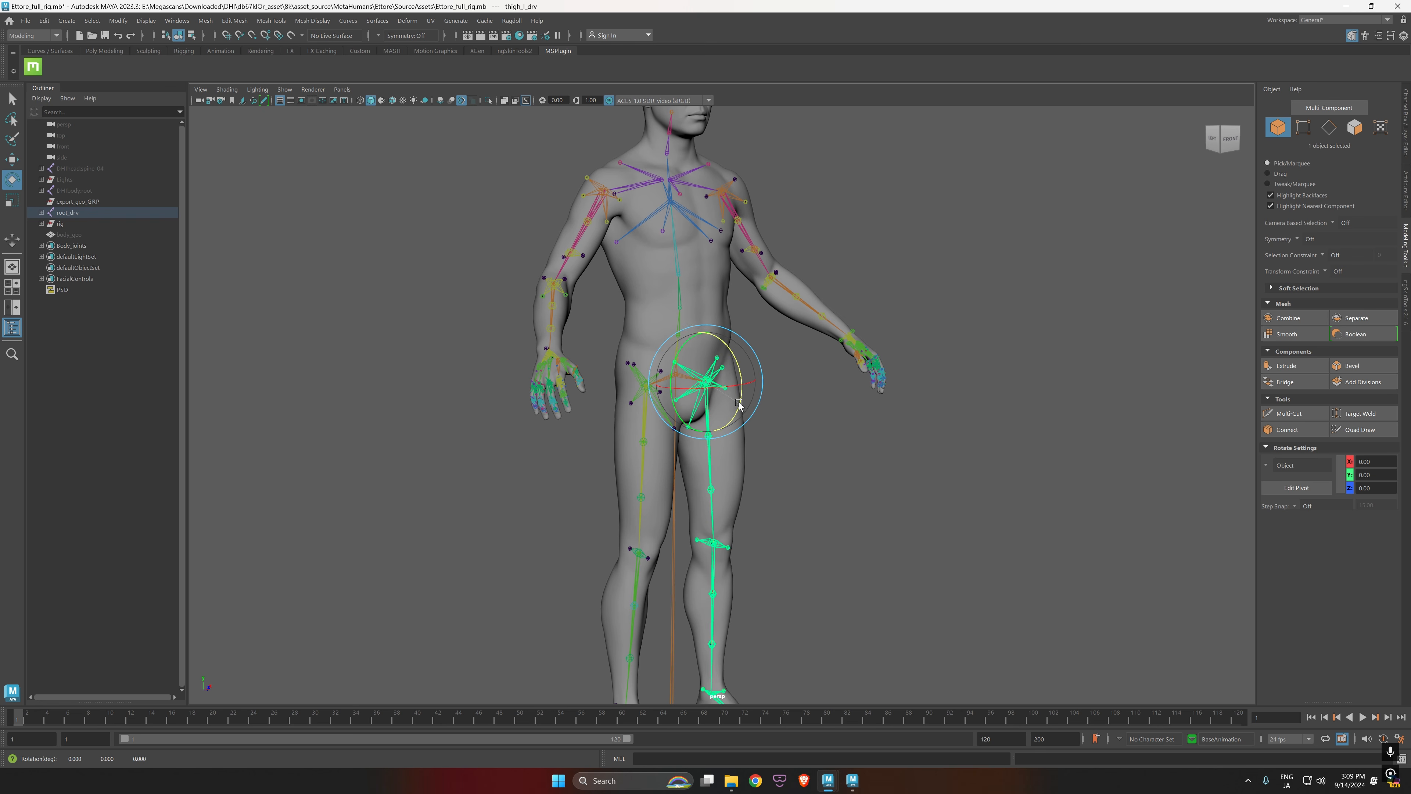
pyautogui.moveTo(711, 422); pyautogui.dragTo(745, 328)
pyautogui.keyDown('alt'); pyautogui.moveTo(725, 448); pyautogui.dragTo(750, 466); pyautogui.keyUp('alt')
pyautogui.moveTo(644, 353)
pyautogui.mouseDown()
pyautogui.moveTo(657, 413)
pyautogui.moveTo(645, 364)
pyautogui.mouseUp()
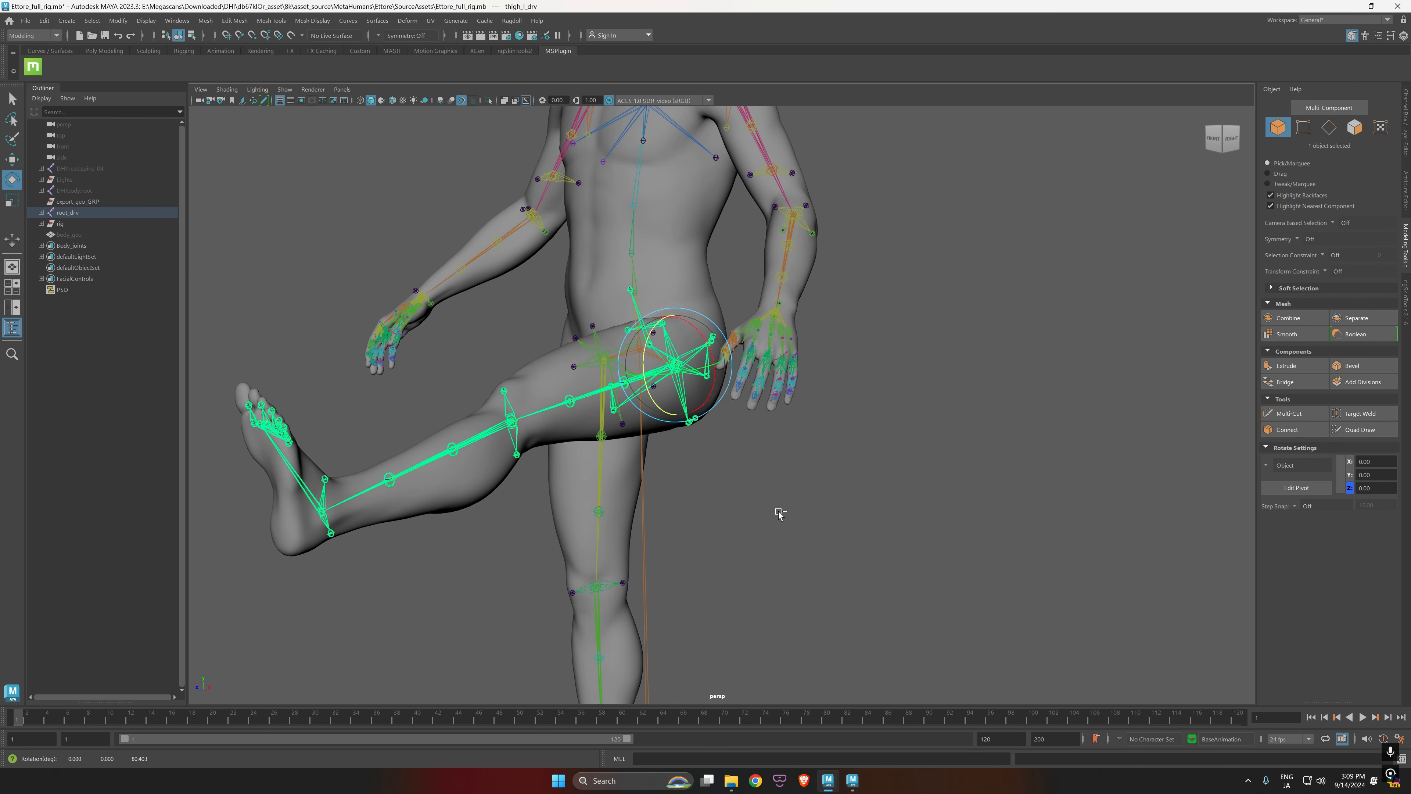
pyautogui.hotkey('ctrl', 'z')
pyautogui.hotkey('ctrl', 'z')
pyautogui.keyDown('alt'); pyautogui.moveTo(969, 530); pyautogui.dragTo(787, 498, button='right'); pyautogui.keyUp('alt')
pyautogui.click(787, 498)
pyautogui.keyDown('alt'); pyautogui.moveTo(789, 499); pyautogui.dragTo(884, 512); pyautogui.keyUp('alt')
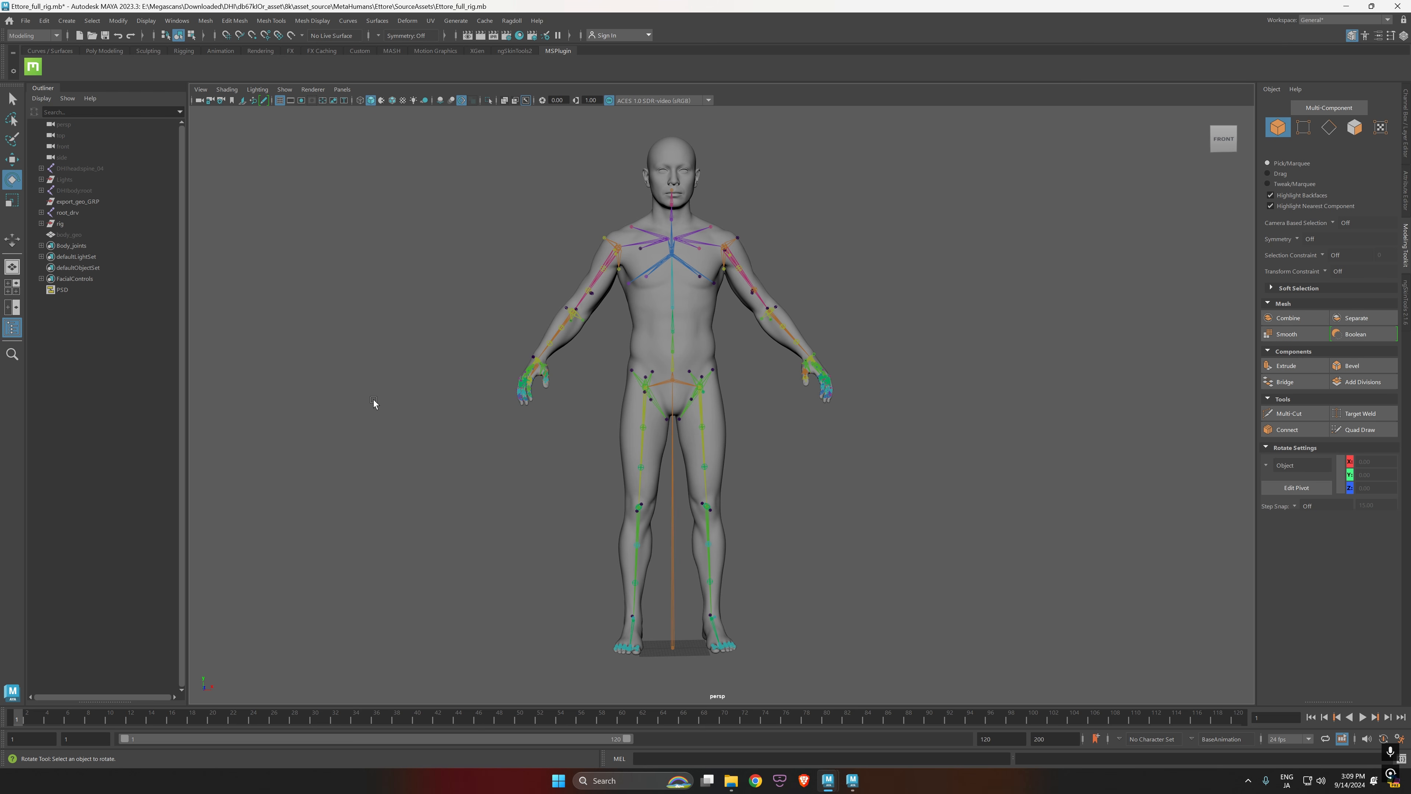
# Step: Select root_drv in the full-rig scene and begin a file import of the animation
pyautogui.click(70, 215)
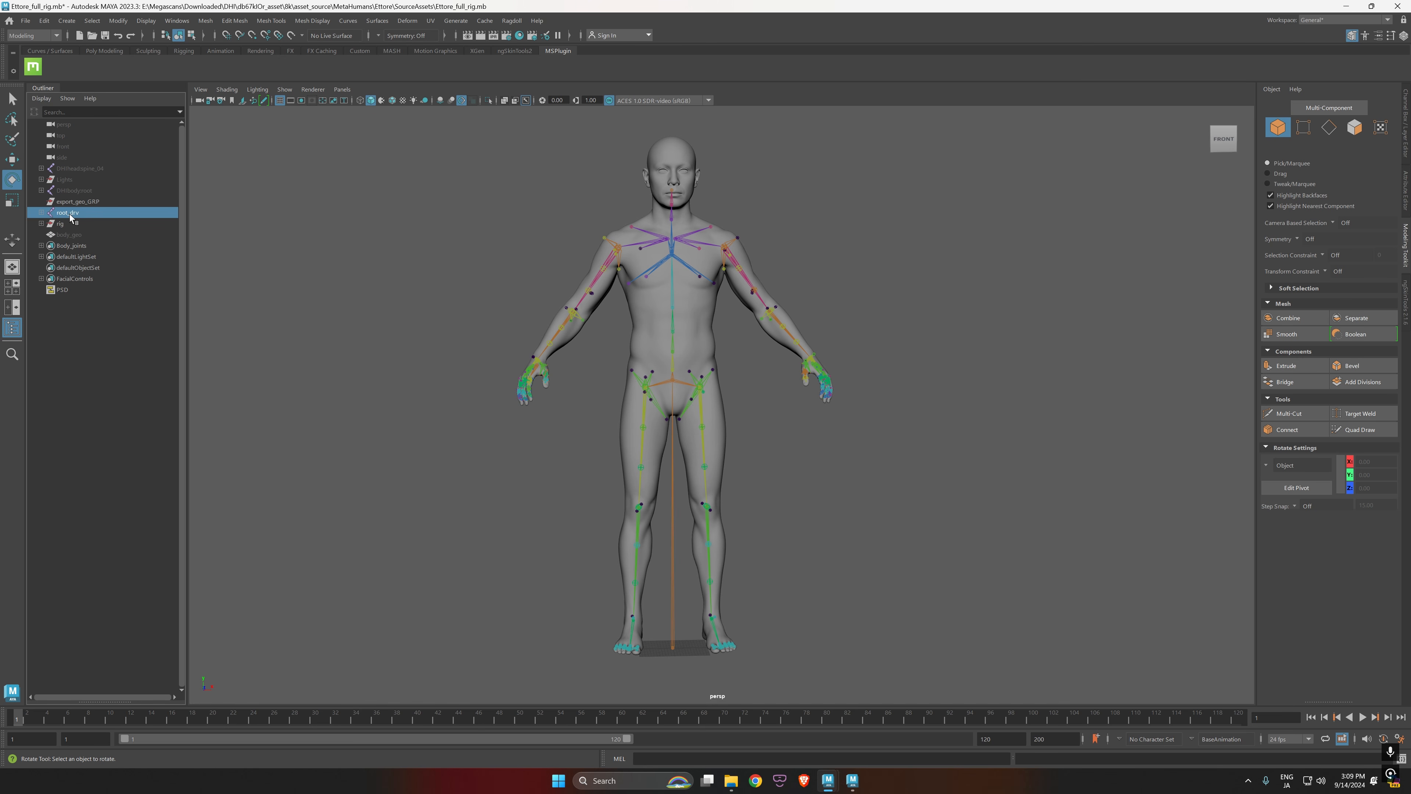
pyautogui.click(25, 20)
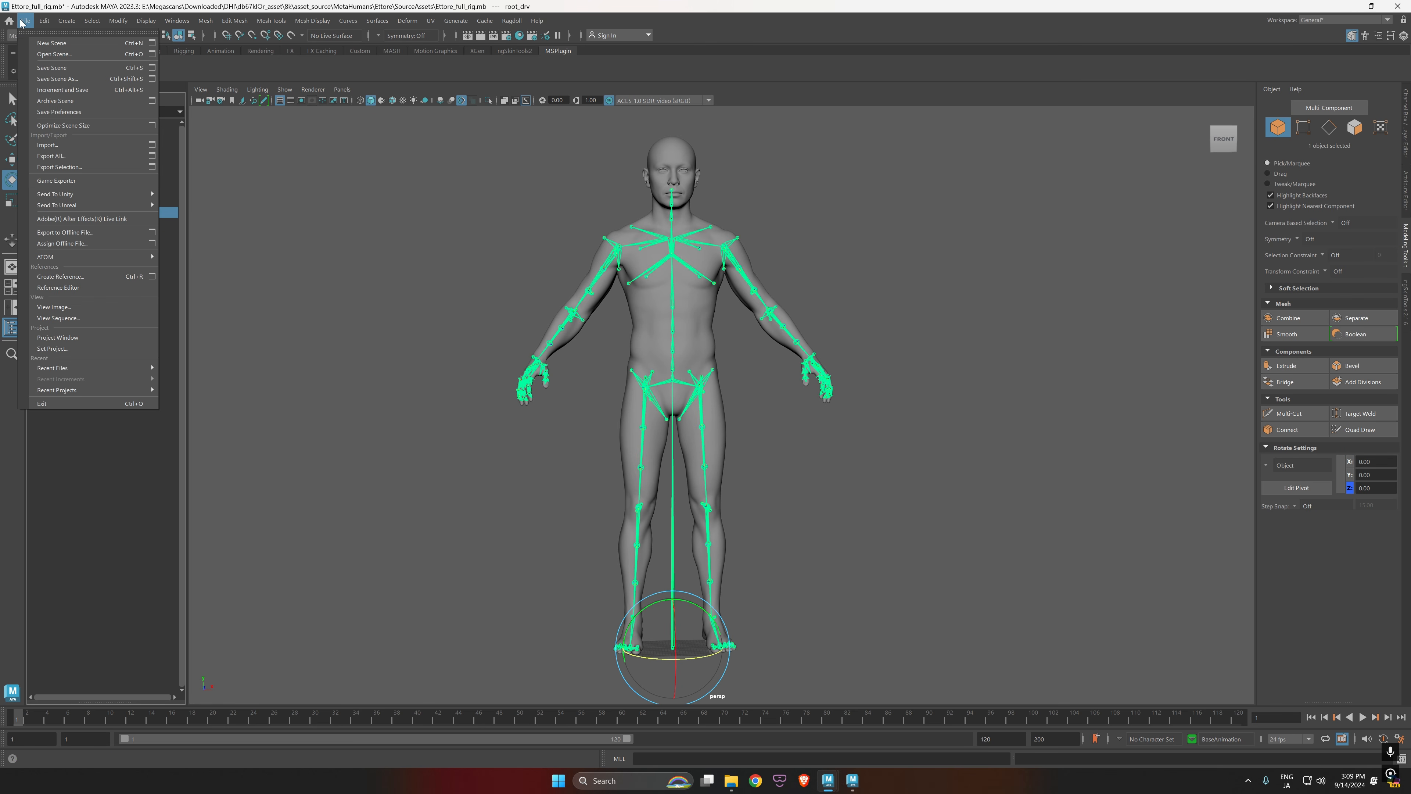
# Step: Import the 10k_poses.anim animation file from the ML_Deformer folder onto the selected root_drv skeleton
pyautogui.click(53, 149)
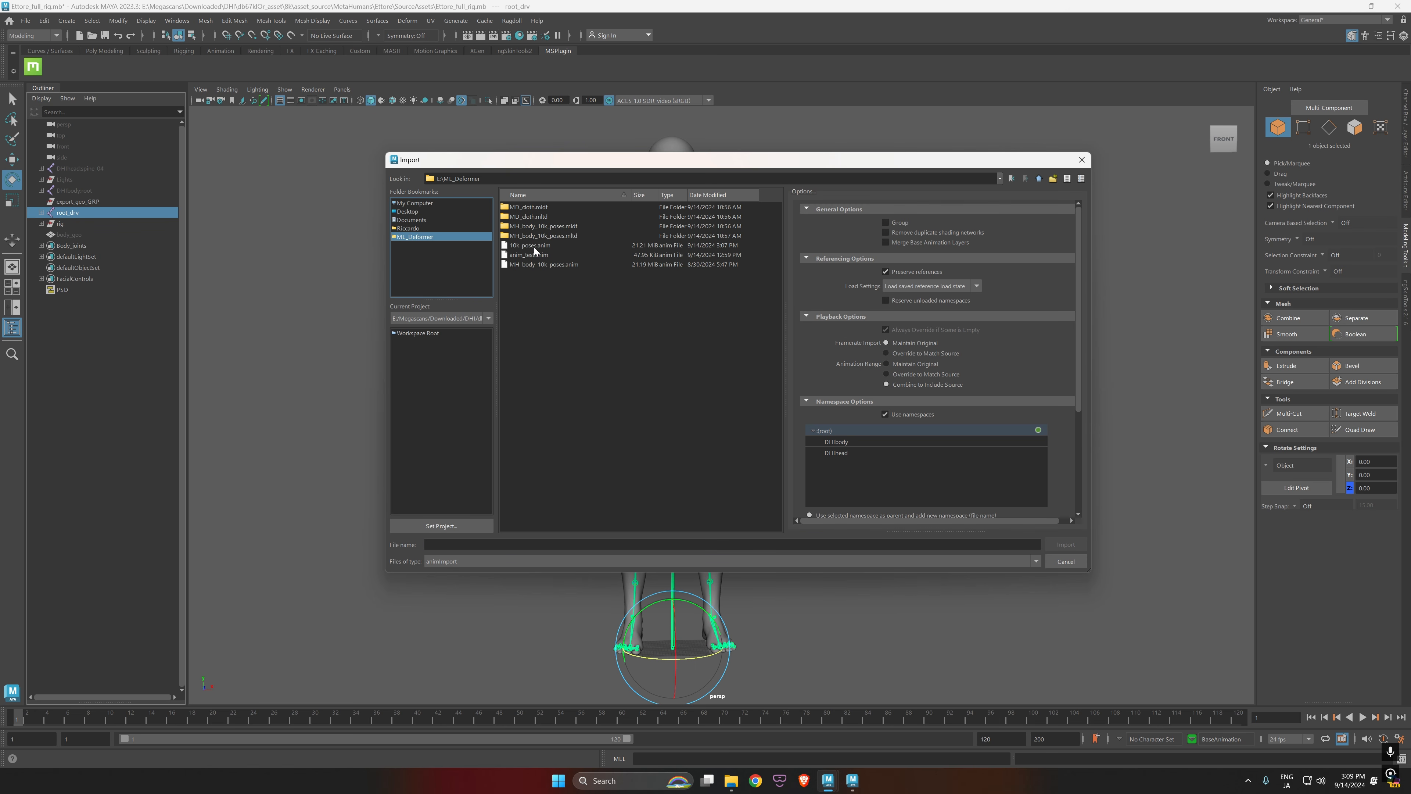
pyautogui.click(531, 246)
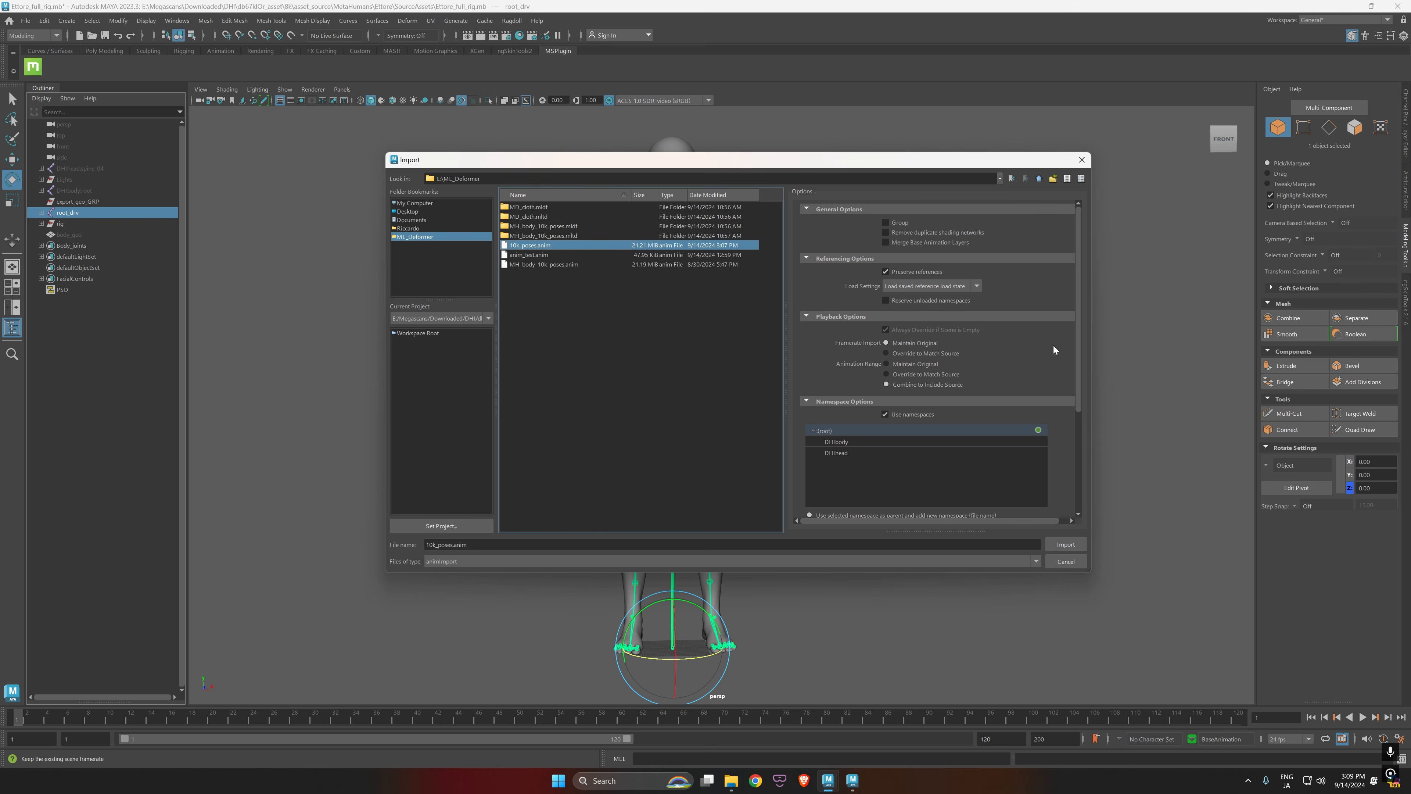
pyautogui.scroll(-3, 1048, 356)
pyautogui.scroll(3, 1047, 356)
pyautogui.click(1059, 545)
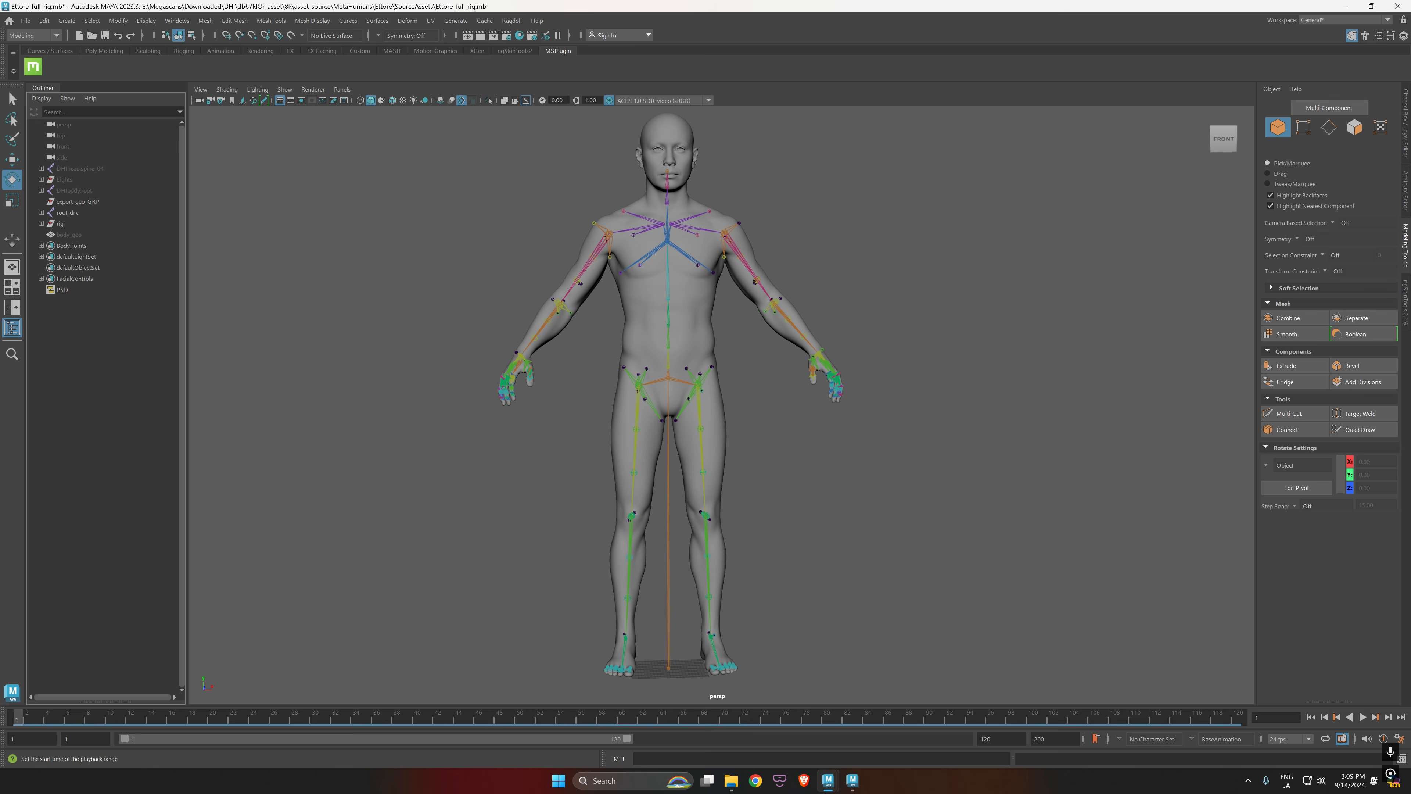
# Step: Preview the imported poses by scrubbing, extend the animation end time and playback range to 10000 frames, and return to frame 1
pyautogui.moveTo(18, 721); pyautogui.dragTo(571, 789)
pyautogui.press('Escape')
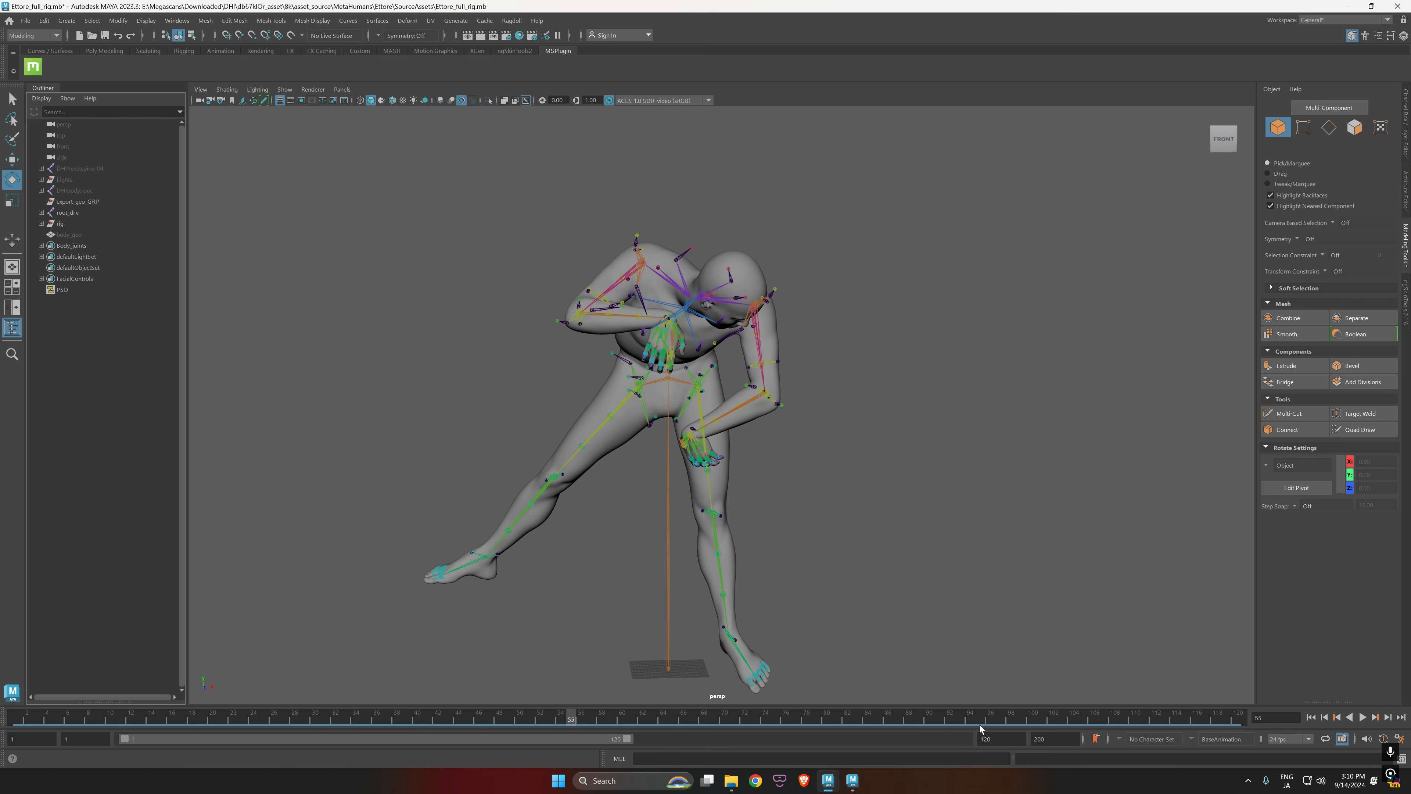
pyautogui.click(1044, 739)
pyautogui.write('10000')
pyautogui.press('Return')
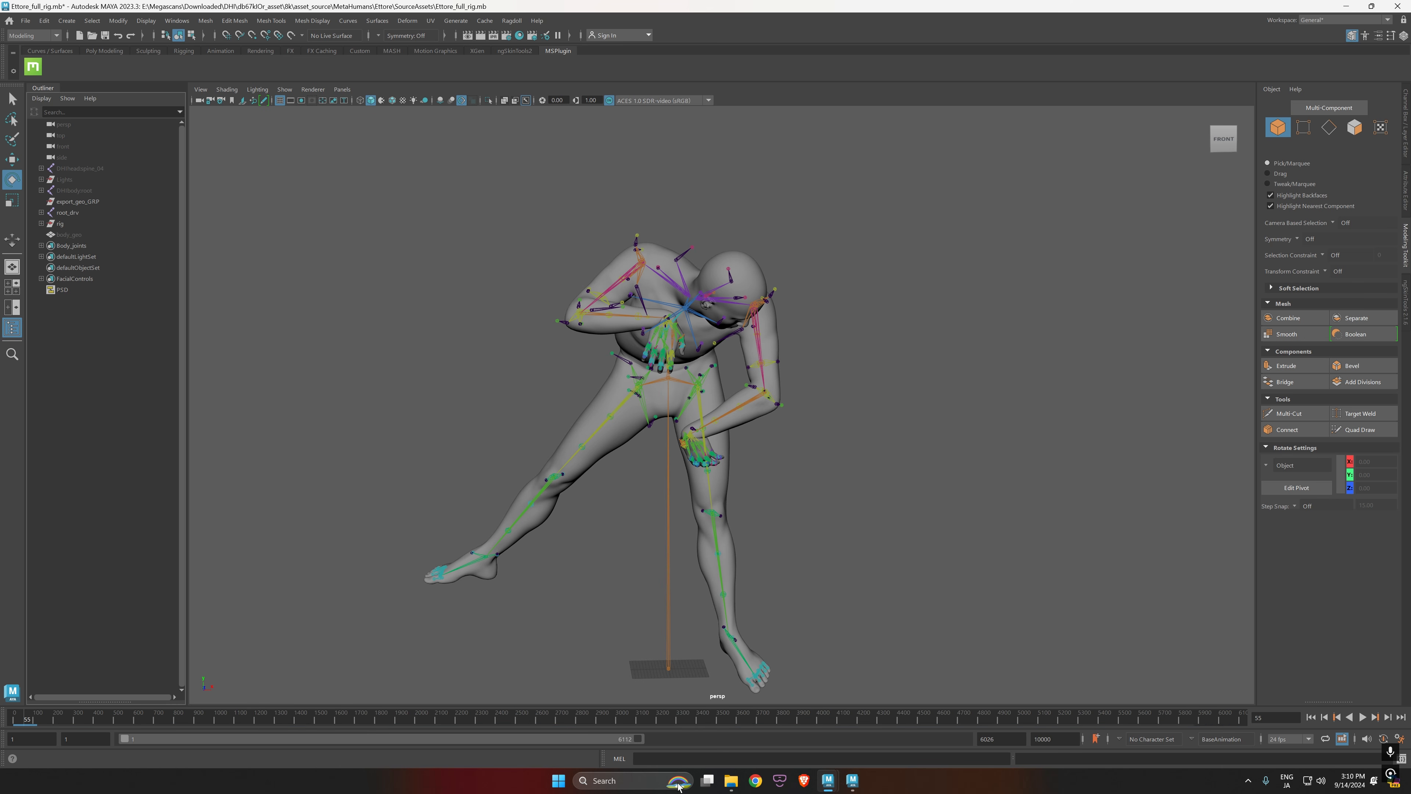
pyautogui.moveTo(1215, 723); pyautogui.dragTo(15, 700)
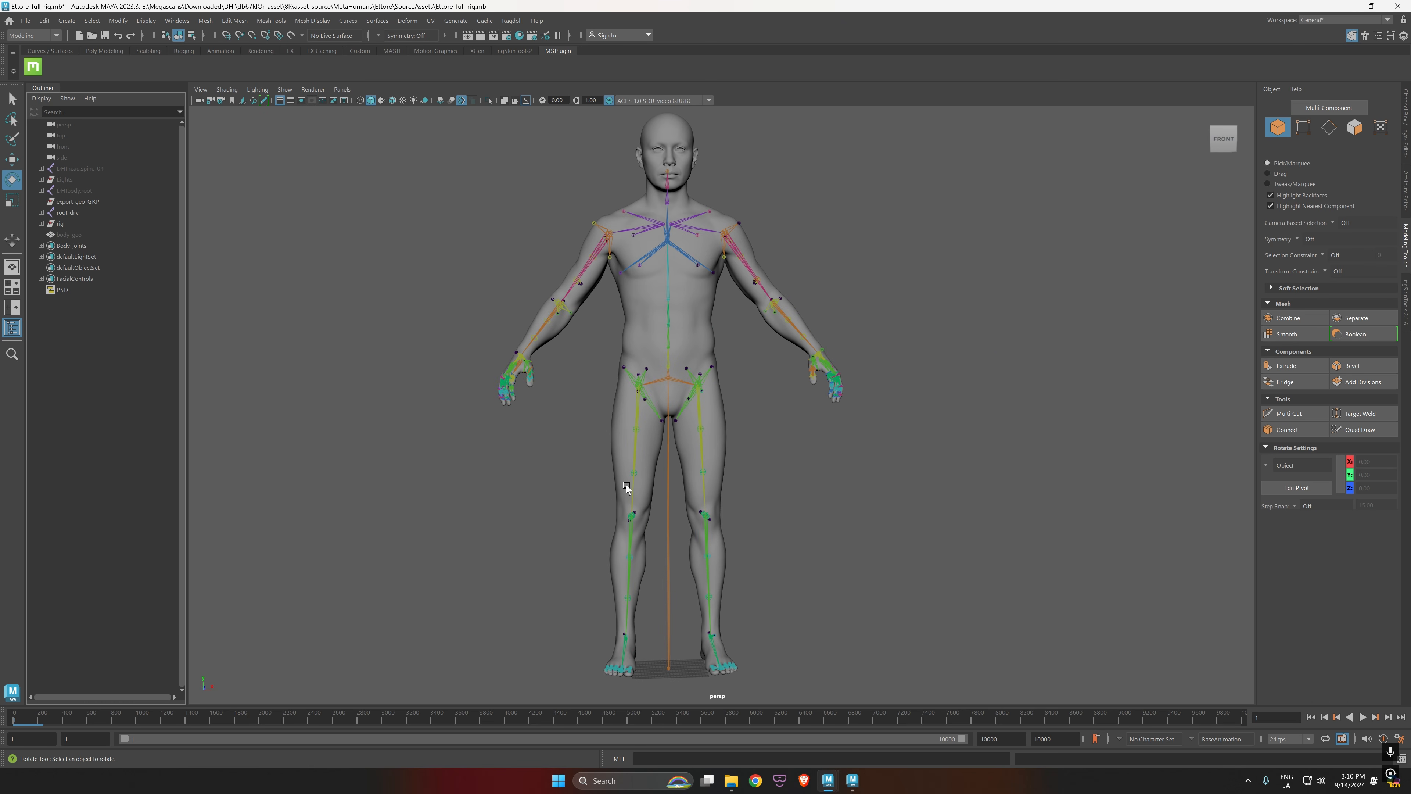
pyautogui.keyDown('alt'); pyautogui.moveTo(738, 505); pyautogui.dragTo(794, 486); pyautogui.keyUp('alt')
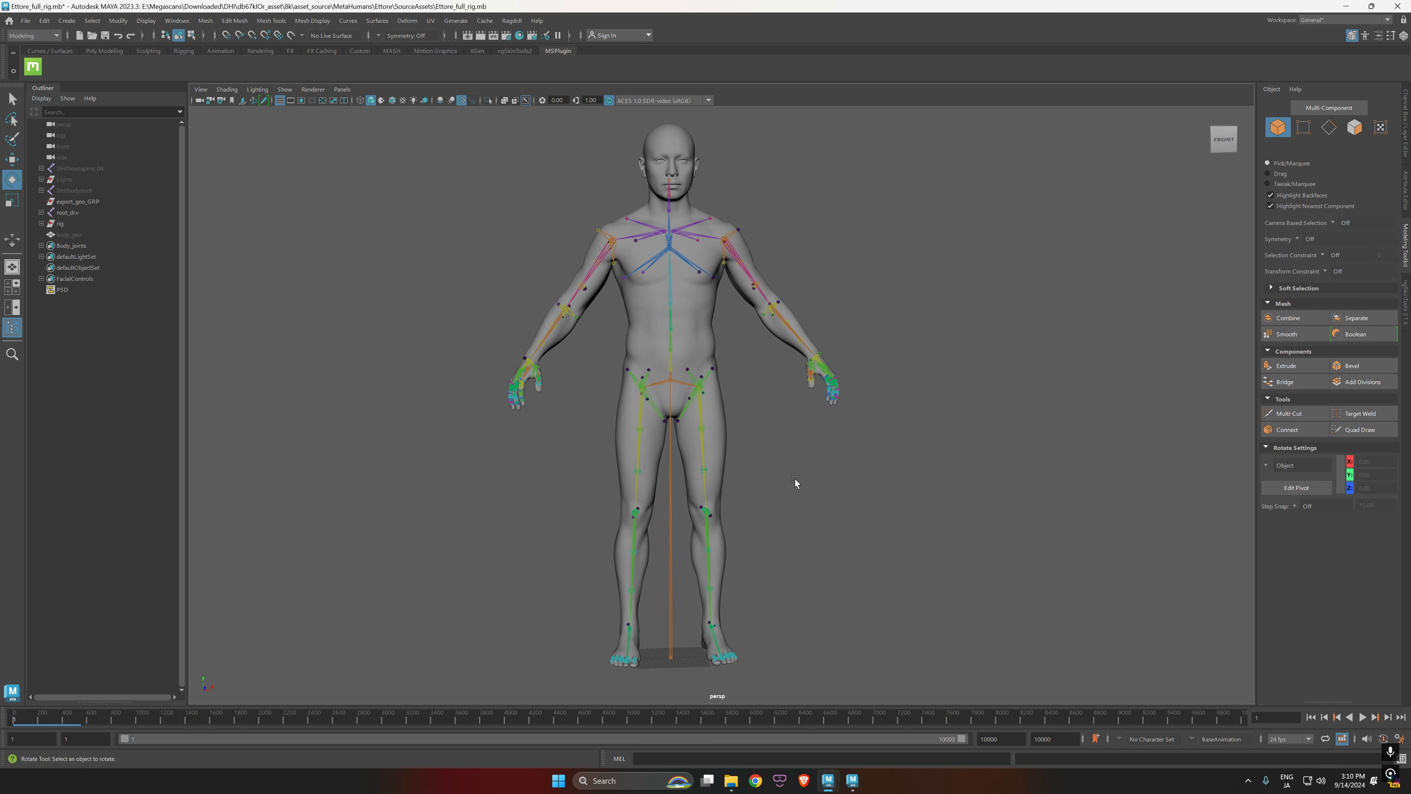
# Step: Bring the simple body mesh file from File Explorer into the full-rig Maya scene
pyautogui.hotkey('alt', 'Tab')
pyautogui.press('Tab')
pyautogui.press('Tab')
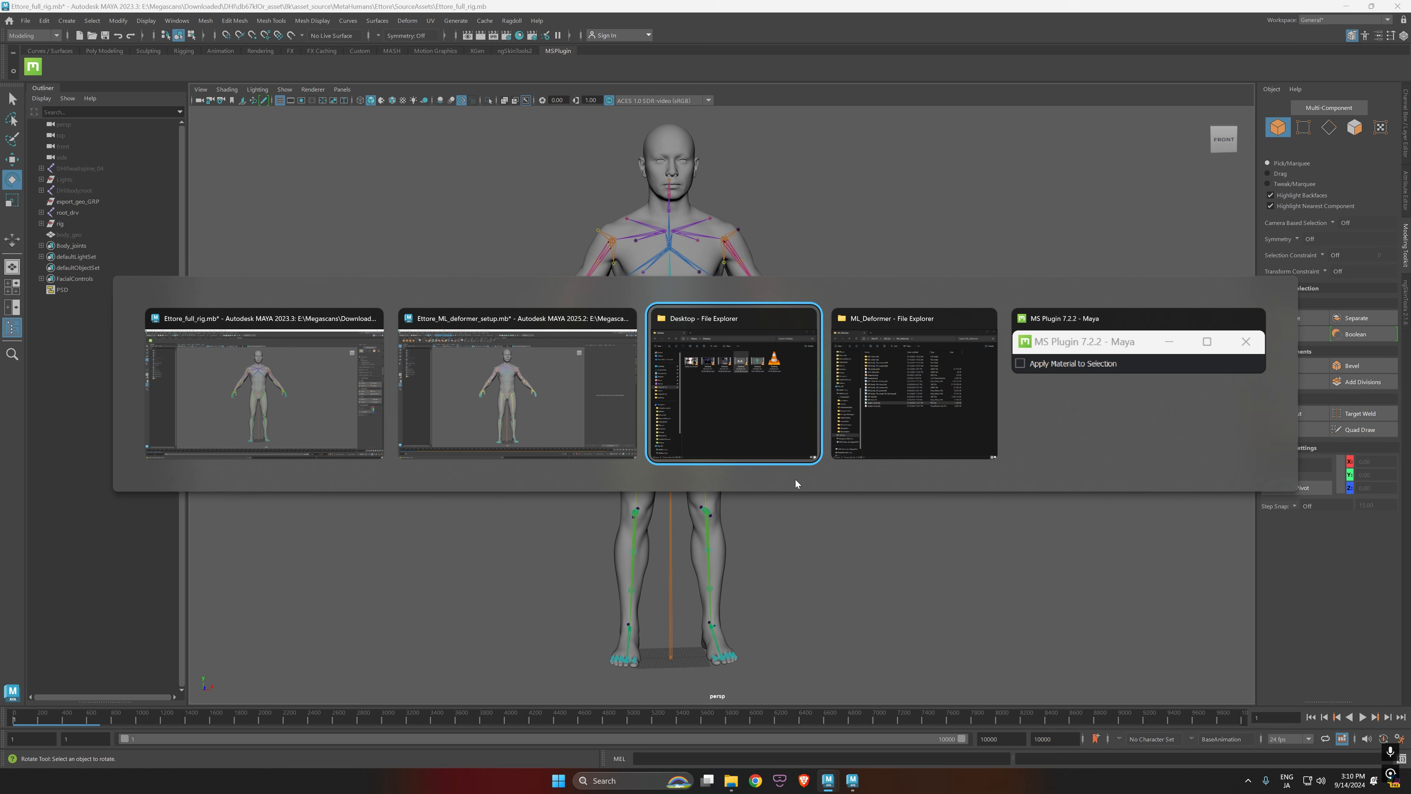
pyautogui.click(648, 428)
pyautogui.moveTo(647, 430); pyautogui.dragTo(364, 426)
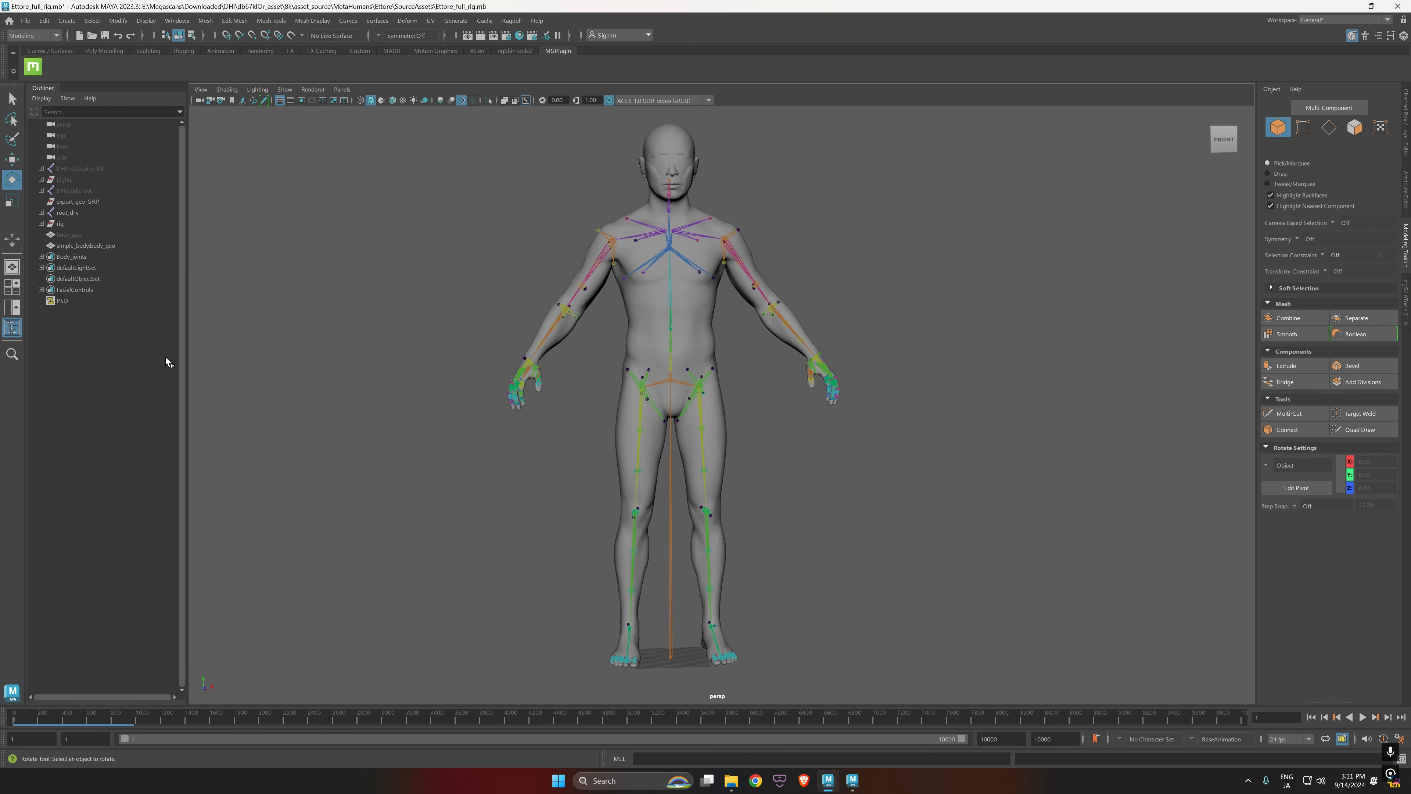
# Step: Try moving simple_bodybody_geo to one side of the rigged character, undoing each move to restore its original position
pyautogui.click(88, 250)
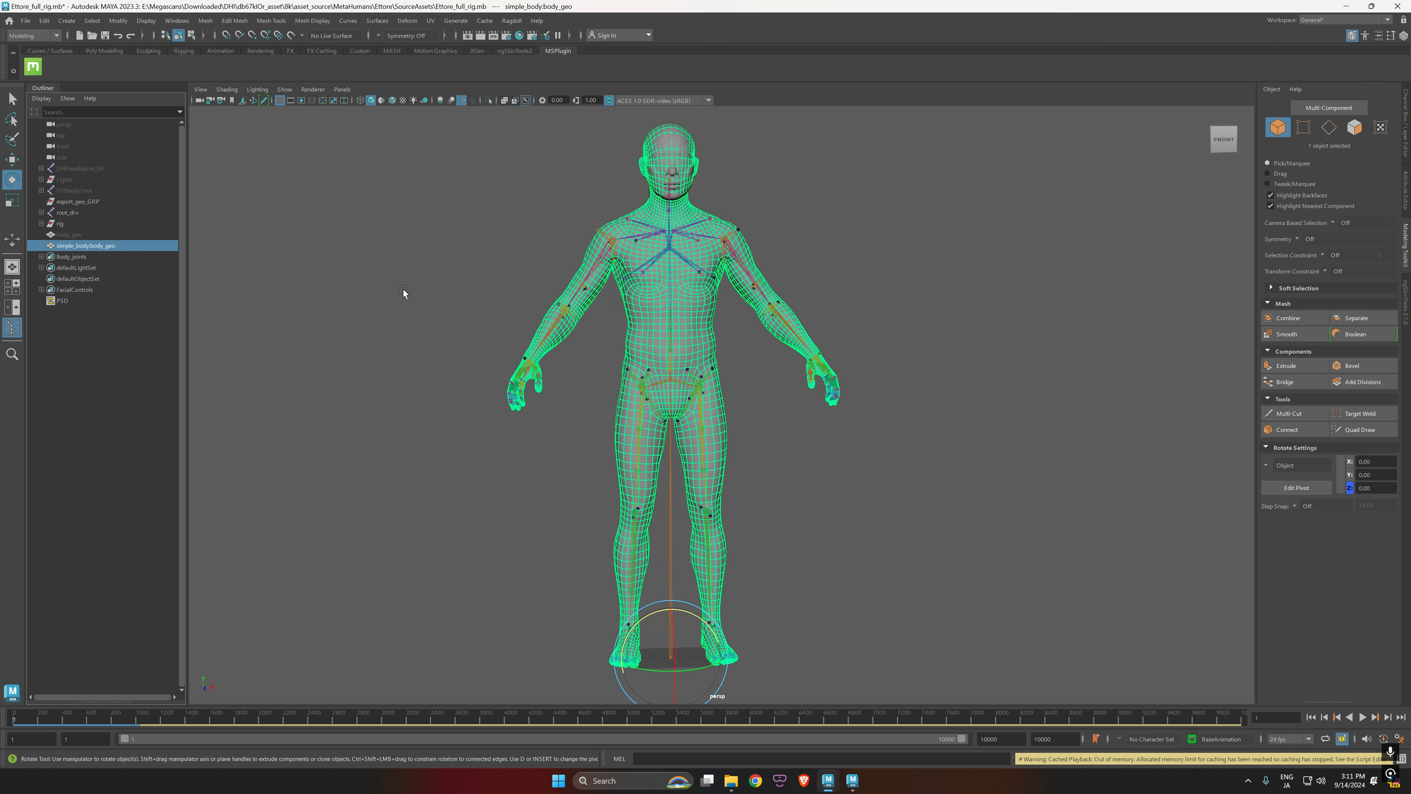
pyautogui.scroll(1, 689, 443)
pyautogui.keyDown('alt'); pyautogui.moveTo(693, 447); pyautogui.dragTo(699, 447); pyautogui.keyUp('alt')
pyautogui.click(12, 161)
pyautogui.scroll(-3, 819, 614)
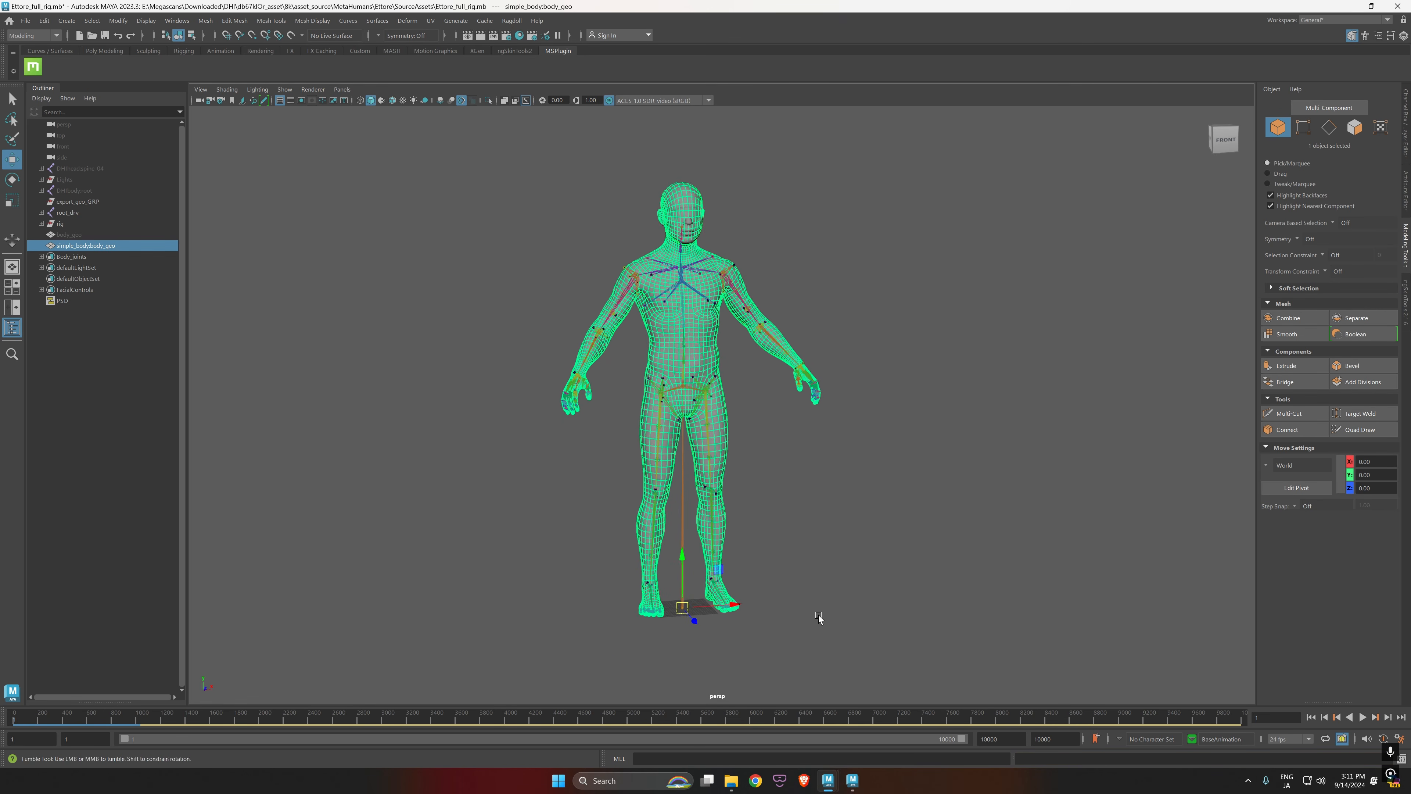
pyautogui.moveTo(724, 611); pyautogui.dragTo(977, 642)
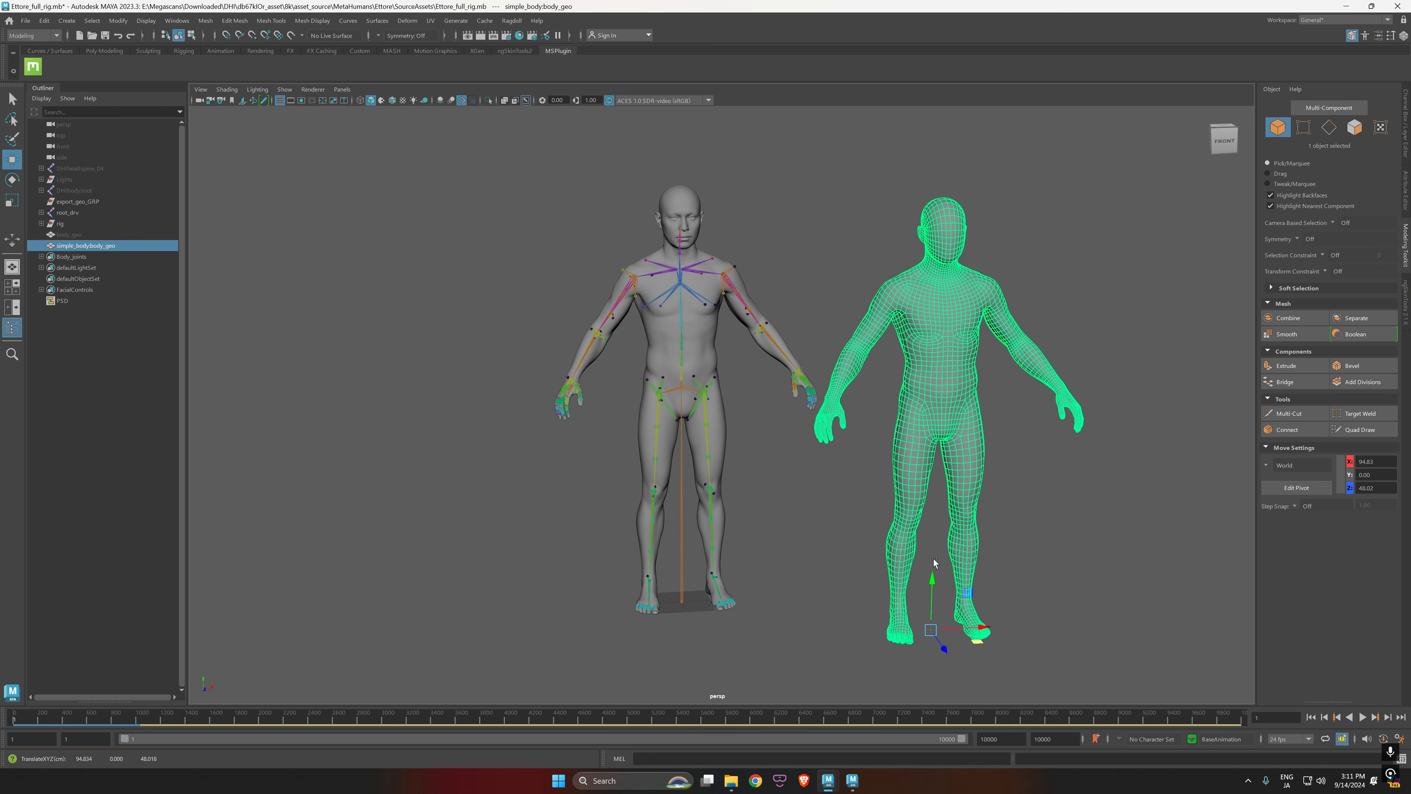
pyautogui.hotkey('ctrl', 'z')
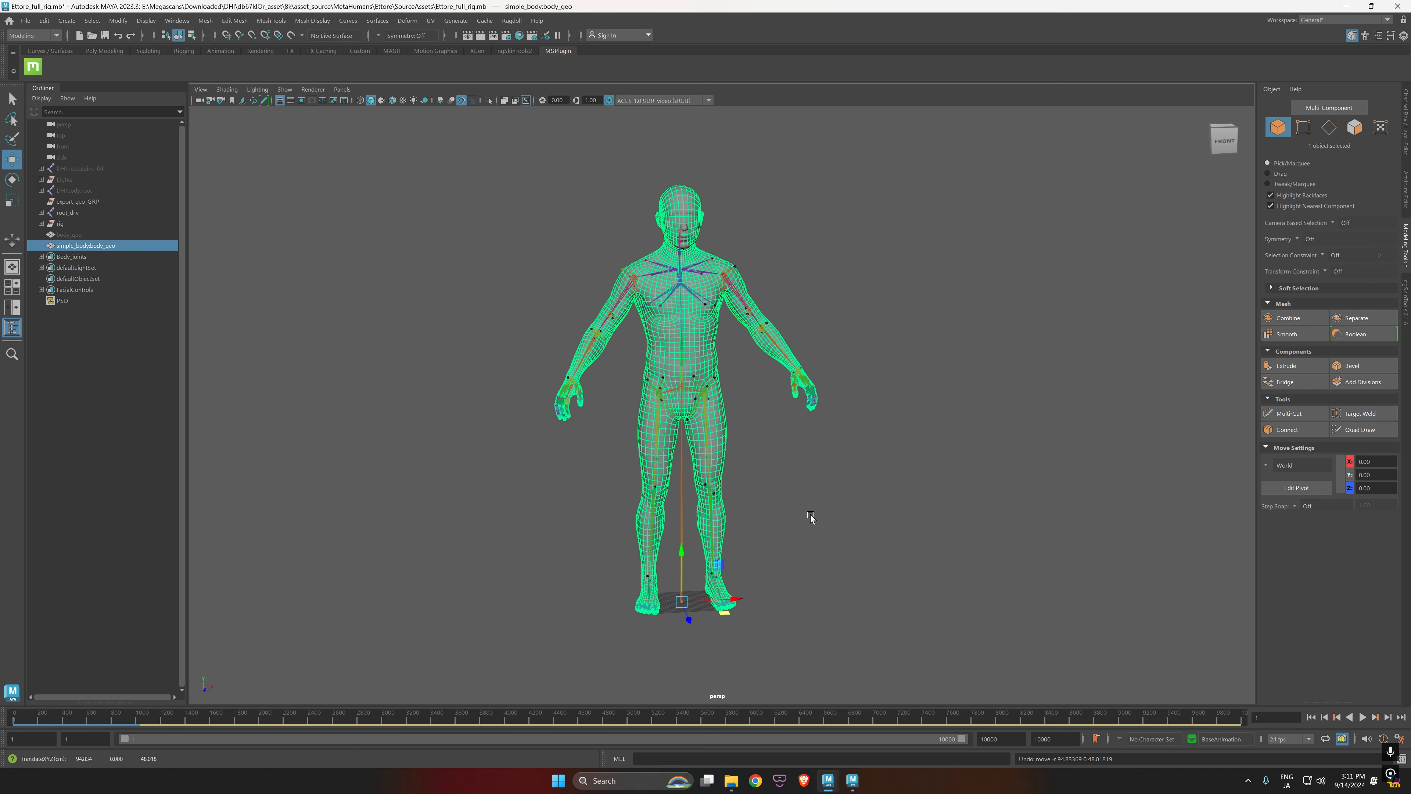
pyautogui.moveTo(724, 617); pyautogui.dragTo(1005, 627)
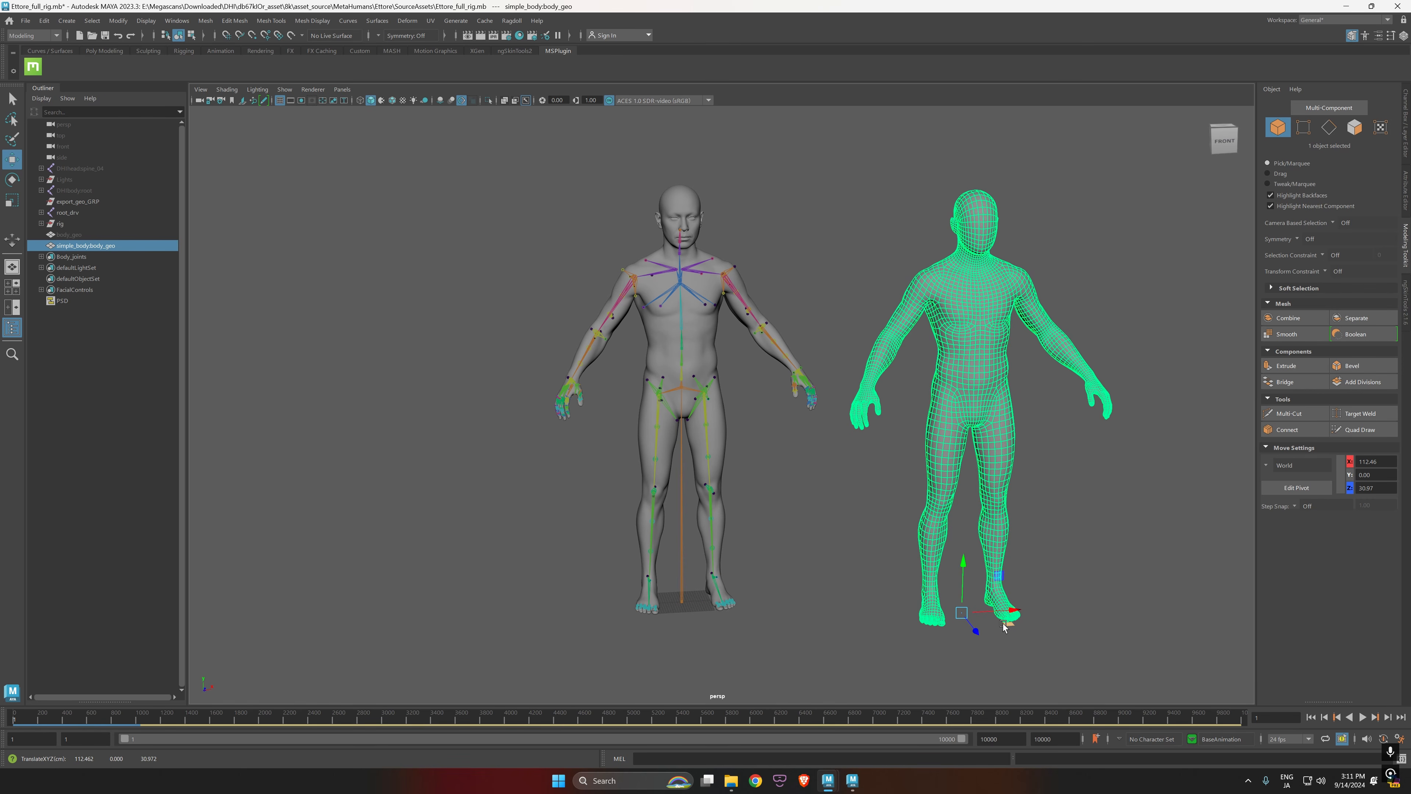
pyautogui.hotkey('ctrl', 'z')
pyautogui.keyDown('alt'); pyautogui.moveTo(836, 541); pyautogui.dragTo(812, 492, button='right'); pyautogui.keyUp('alt')
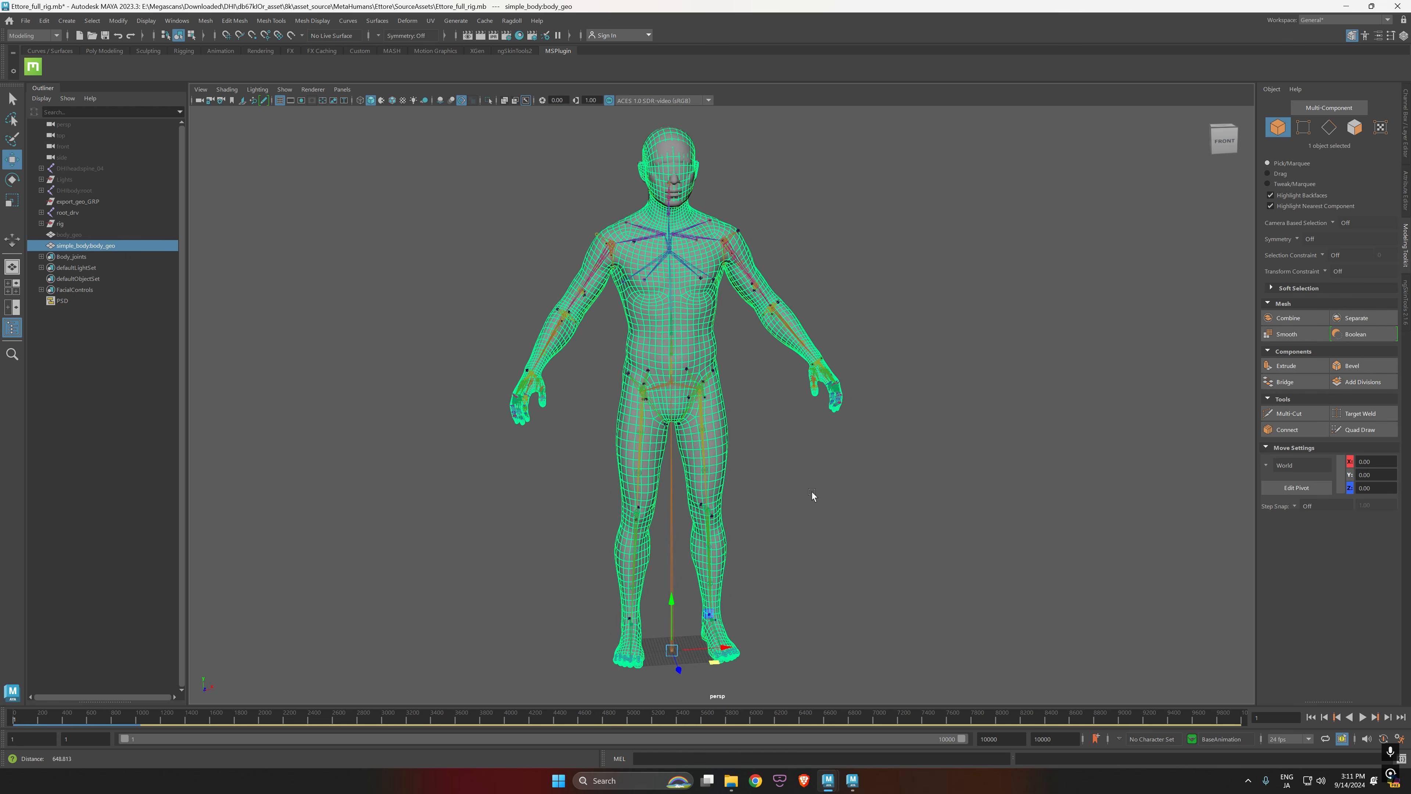
pyautogui.moveTo(811, 492)
pyautogui.keyDown('alt'); pyautogui.mouseDown()
pyautogui.moveTo(795, 492)
pyautogui.moveTo(944, 490)
pyautogui.moveTo(829, 488)
pyautogui.mouseUp(); pyautogui.keyUp('alt')
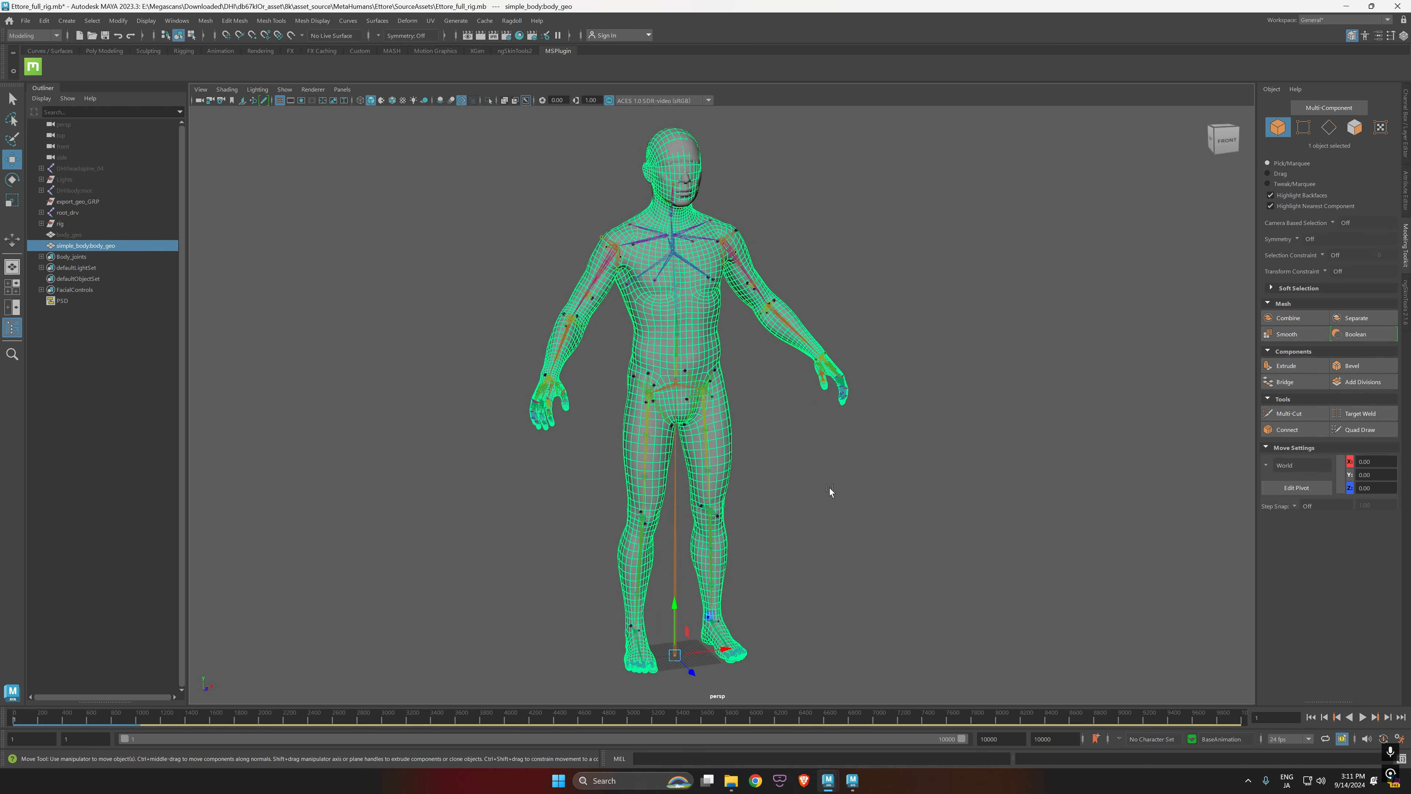
pyautogui.keyDown('alt'); pyautogui.moveTo(779, 668); pyautogui.dragTo(810, 570); pyautogui.keyUp('alt')
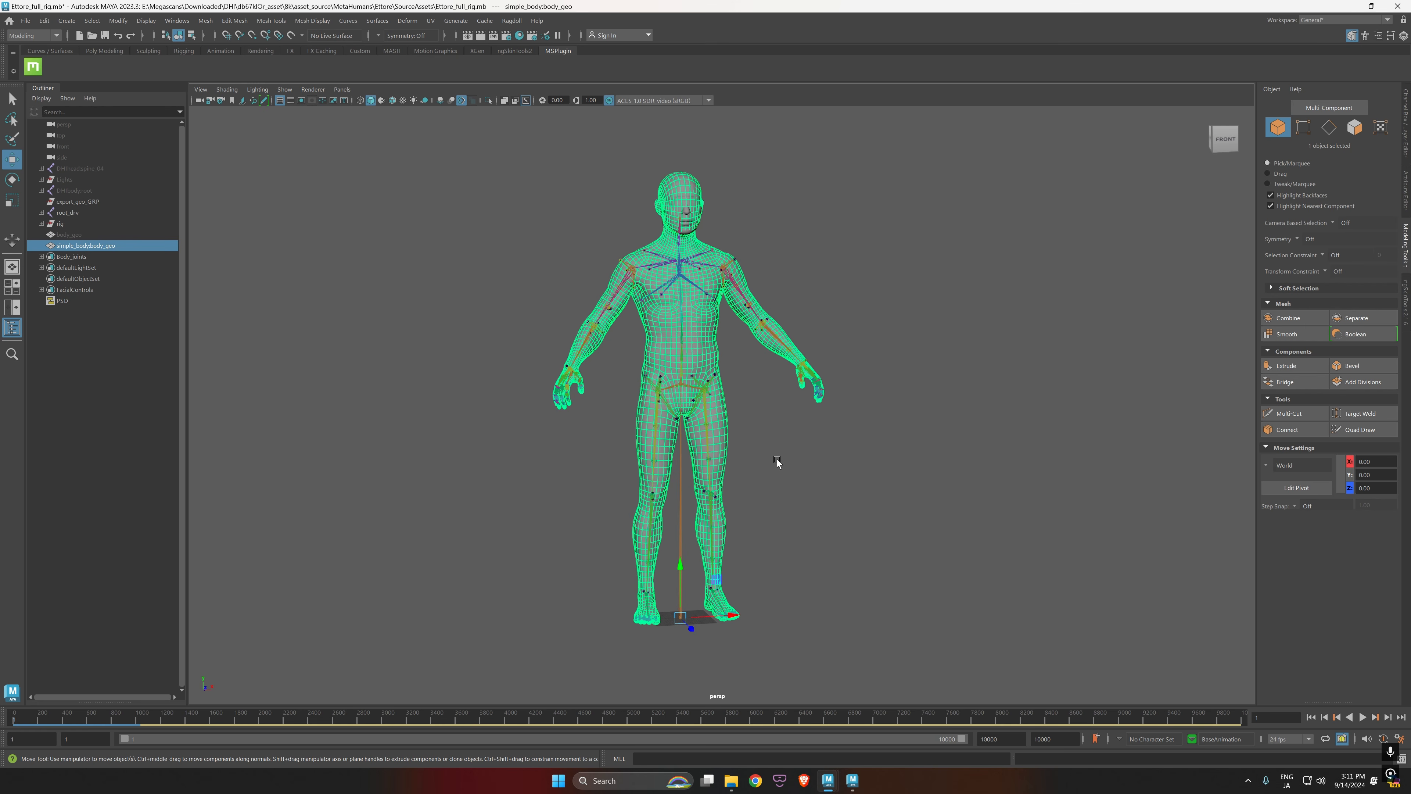
# Step: Examine how the root_drv skeleton, the combined body mesh and simple_bodybody_geo overlap by selecting each in turn
pyautogui.click(779, 452)
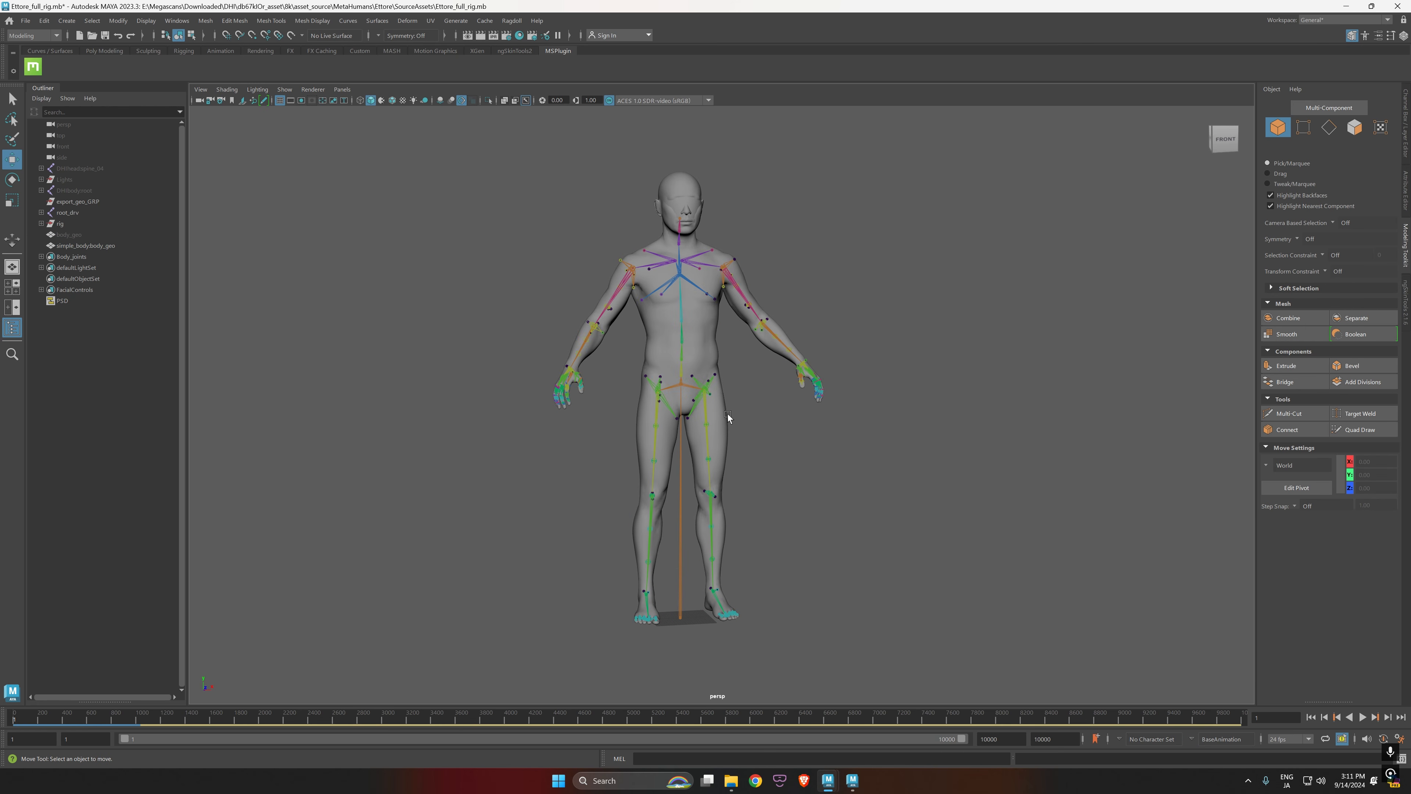
pyautogui.keyDown('alt'); pyautogui.moveTo(690, 395); pyautogui.dragTo(774, 414, button='right'); pyautogui.keyUp('alt')
pyautogui.keyDown('alt'); pyautogui.moveTo(774, 415); pyautogui.dragTo(752, 411); pyautogui.keyUp('alt')
pyautogui.keyDown('alt'); pyautogui.moveTo(676, 285); pyautogui.dragTo(728, 417, button='middle'); pyautogui.keyUp('alt')
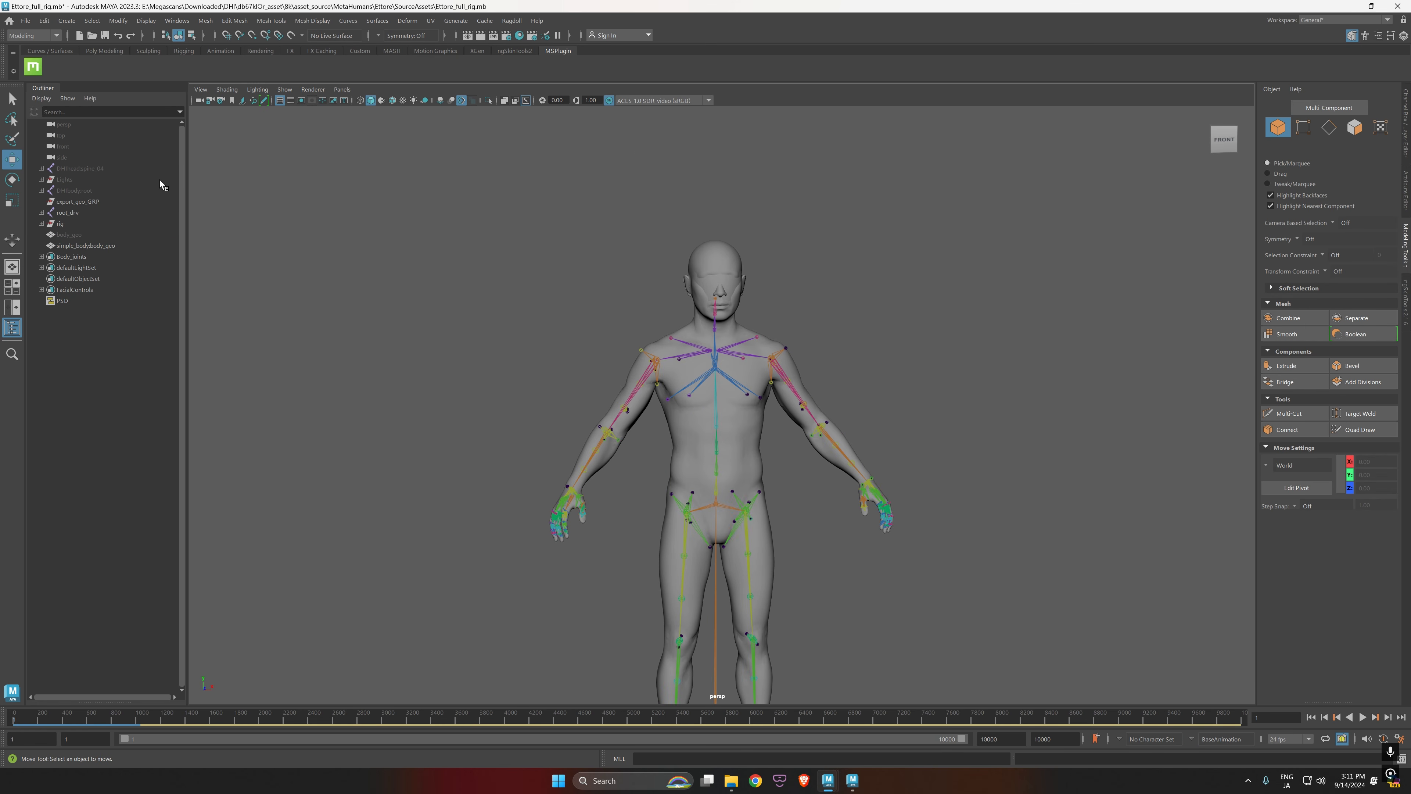
pyautogui.keyDown('alt'); pyautogui.moveTo(747, 480); pyautogui.dragTo(838, 458); pyautogui.keyUp('alt')
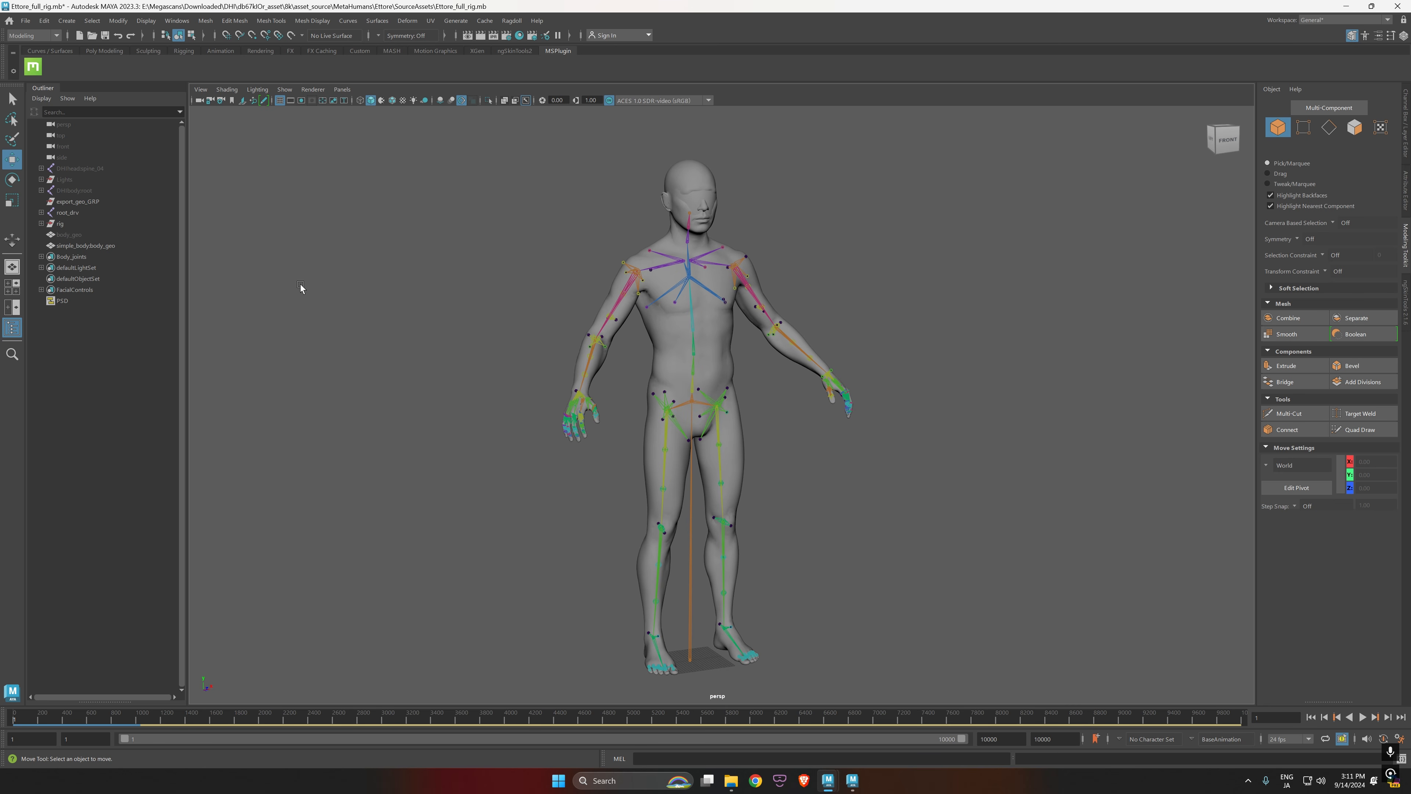
pyautogui.click(83, 214)
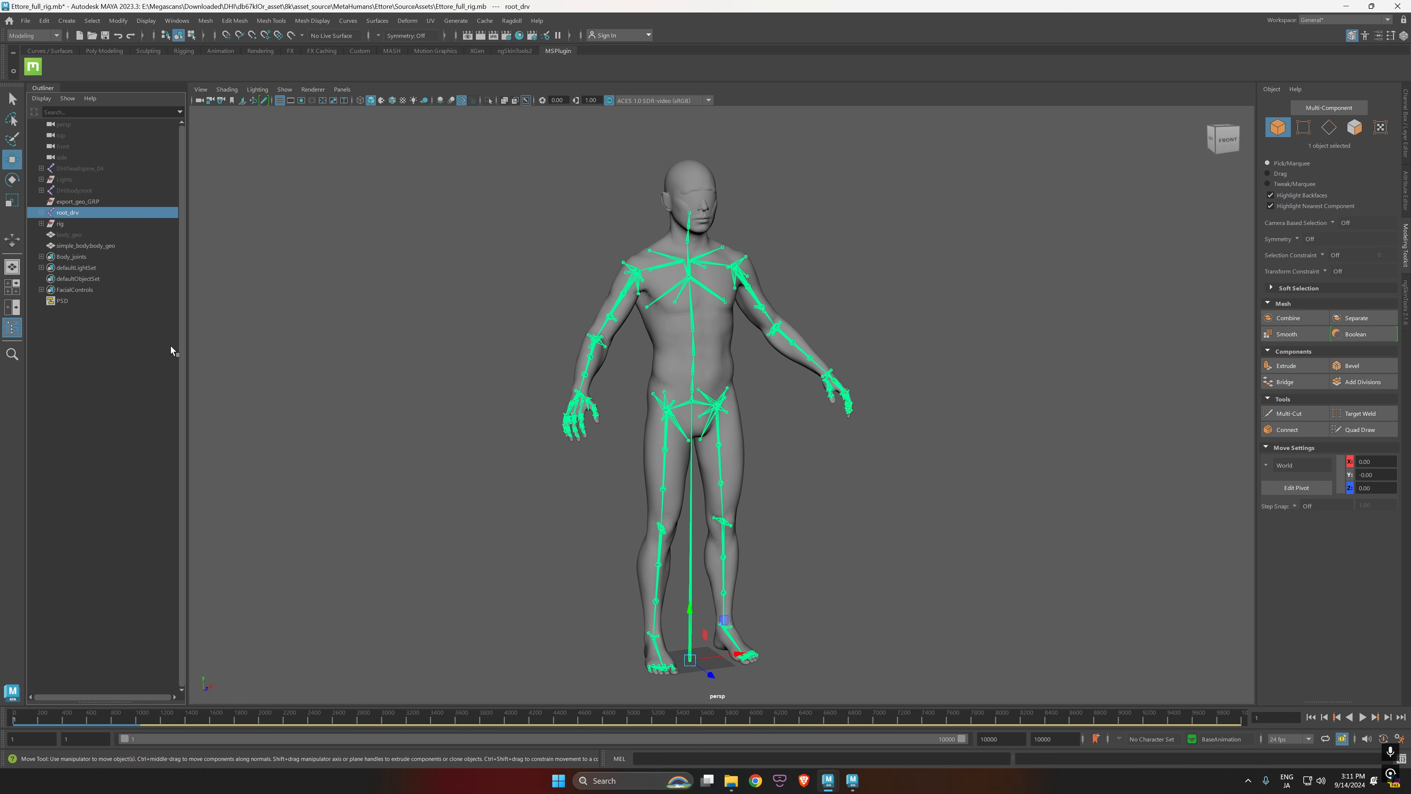
pyautogui.click(111, 246)
pyautogui.click(427, 311)
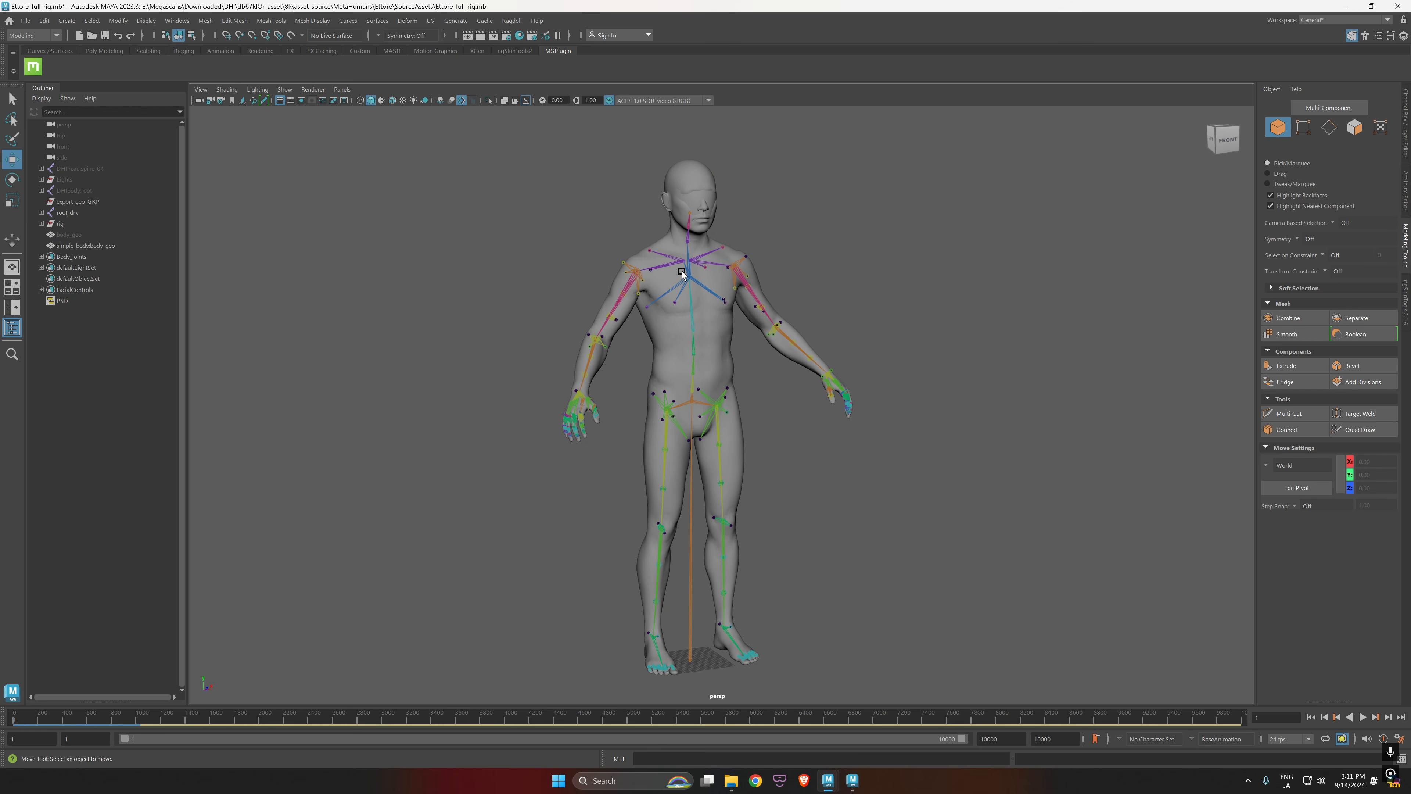
pyautogui.click(691, 167)
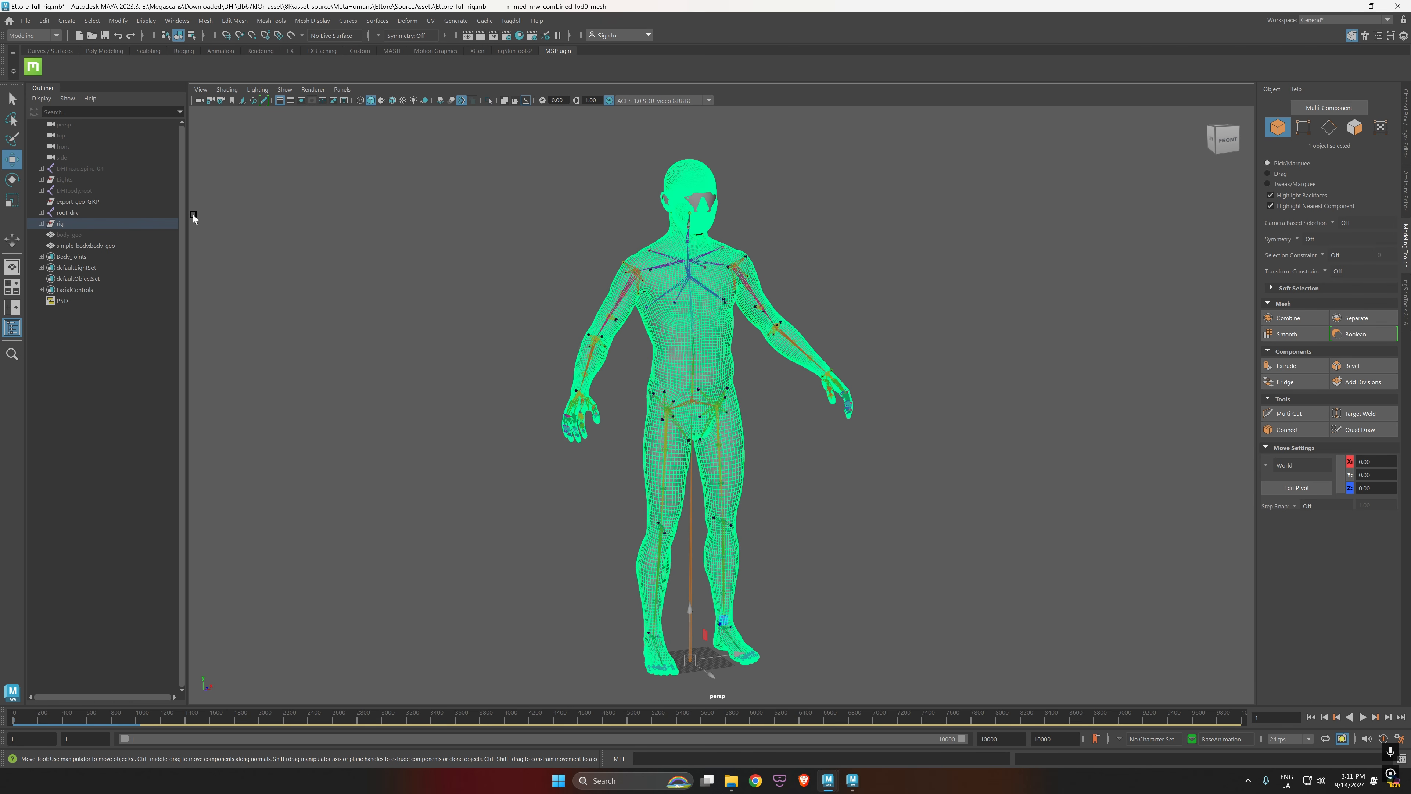
pyautogui.click(78, 246)
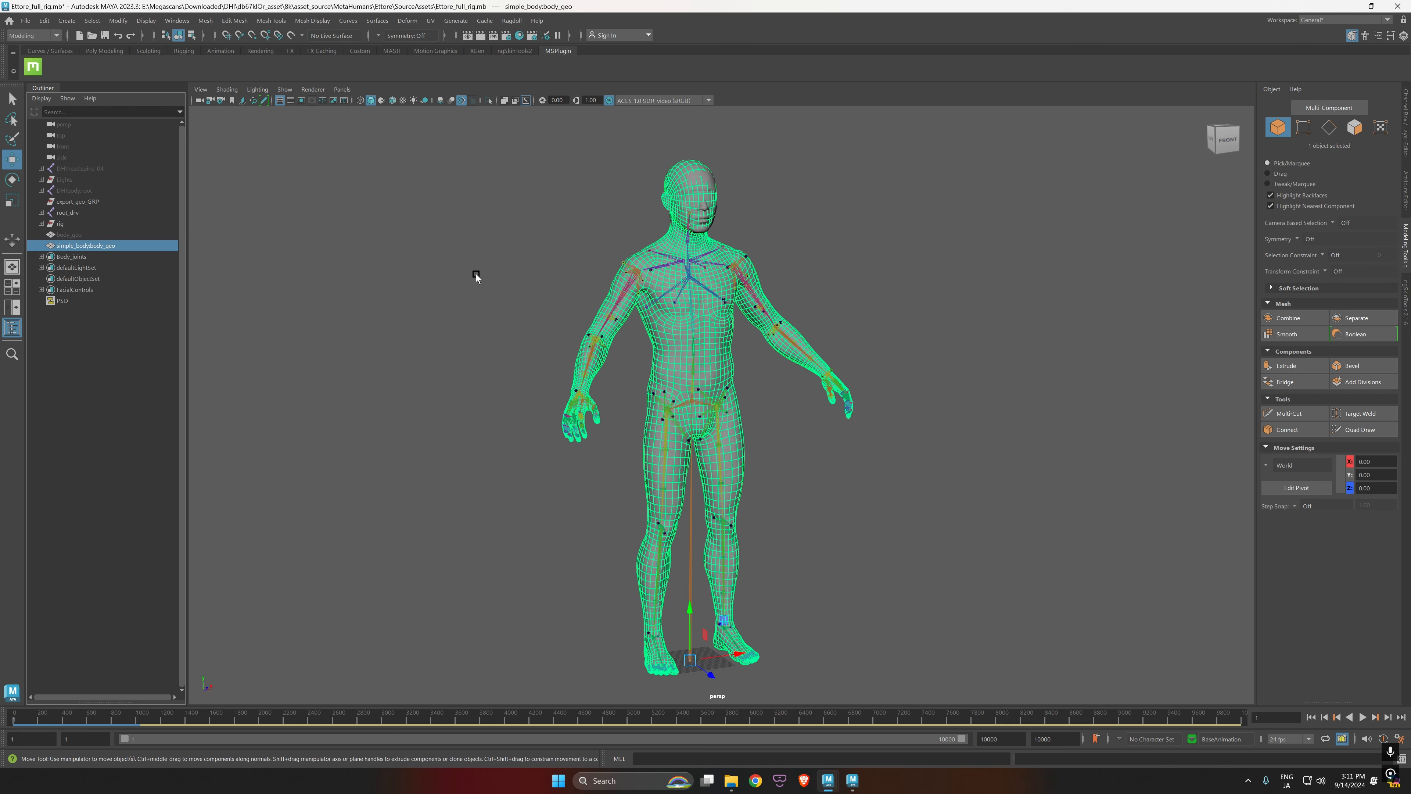
pyautogui.keyDown('alt'); pyautogui.moveTo(670, 337); pyautogui.dragTo(680, 466, button='middle'); pyautogui.keyUp('alt')
pyautogui.keyDown('alt'); pyautogui.moveTo(679, 466); pyautogui.dragTo(771, 476, button='right'); pyautogui.keyUp('alt')
pyautogui.click(82, 214)
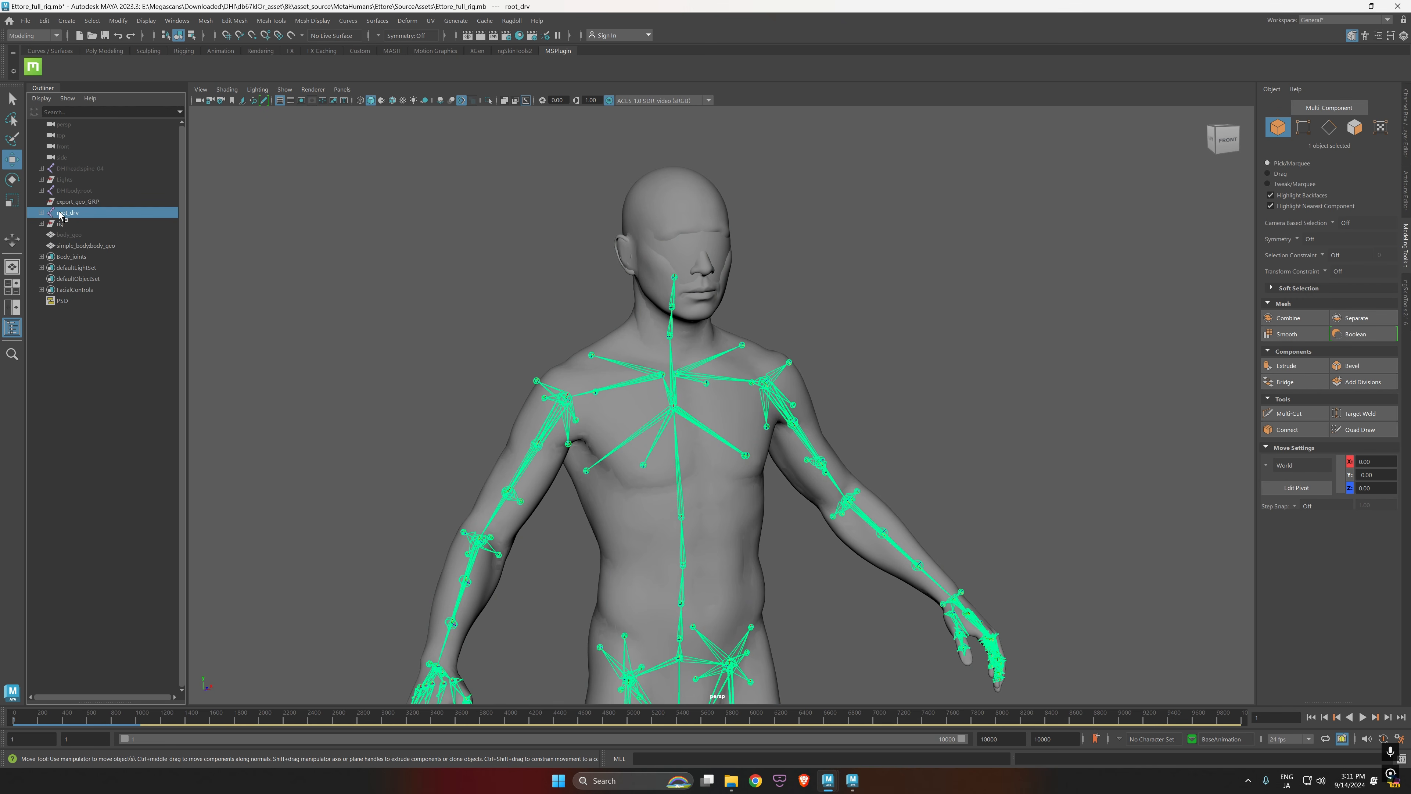
pyautogui.click(626, 240)
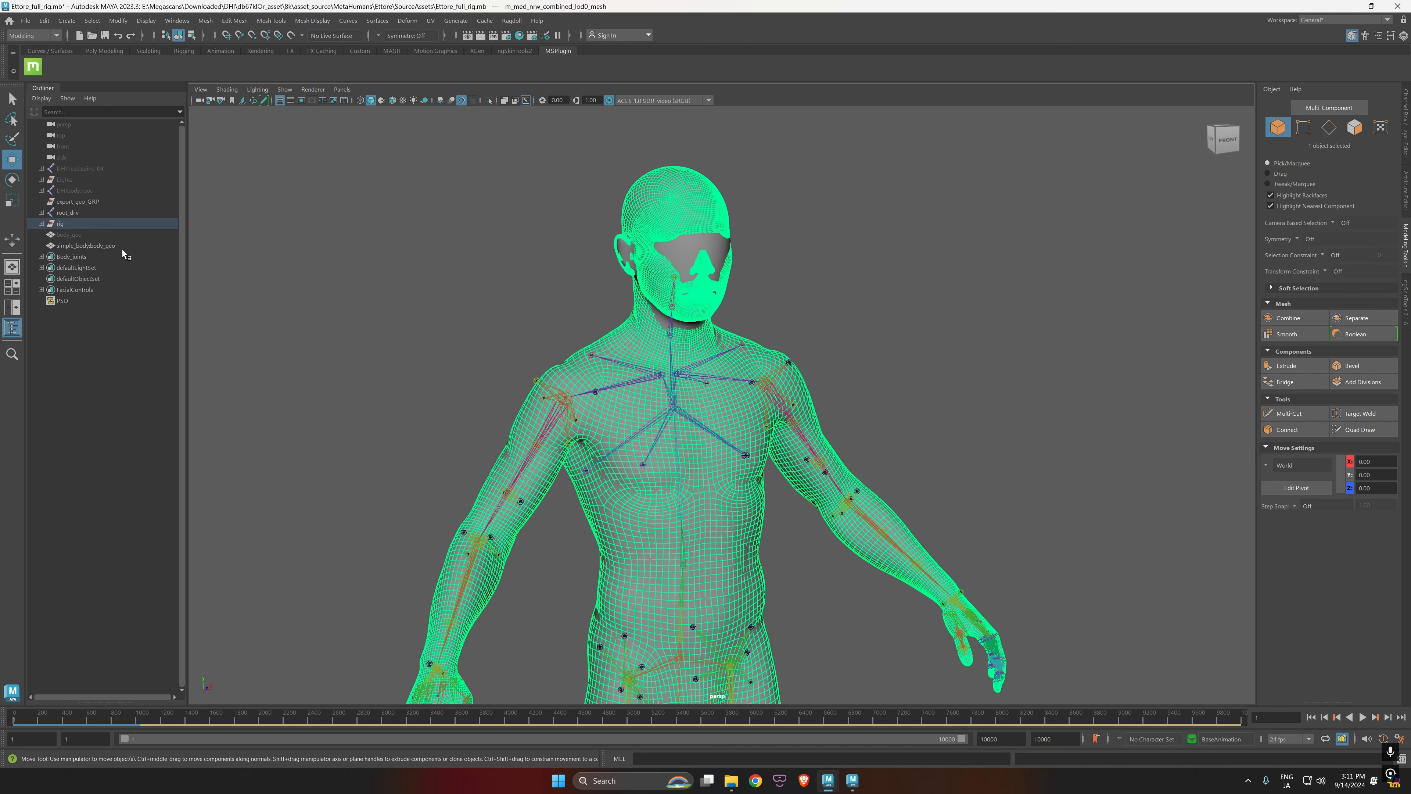
# Step: Unhide the DHIbody:root joint hierarchy and keep it selected
pyautogui.click(78, 191)
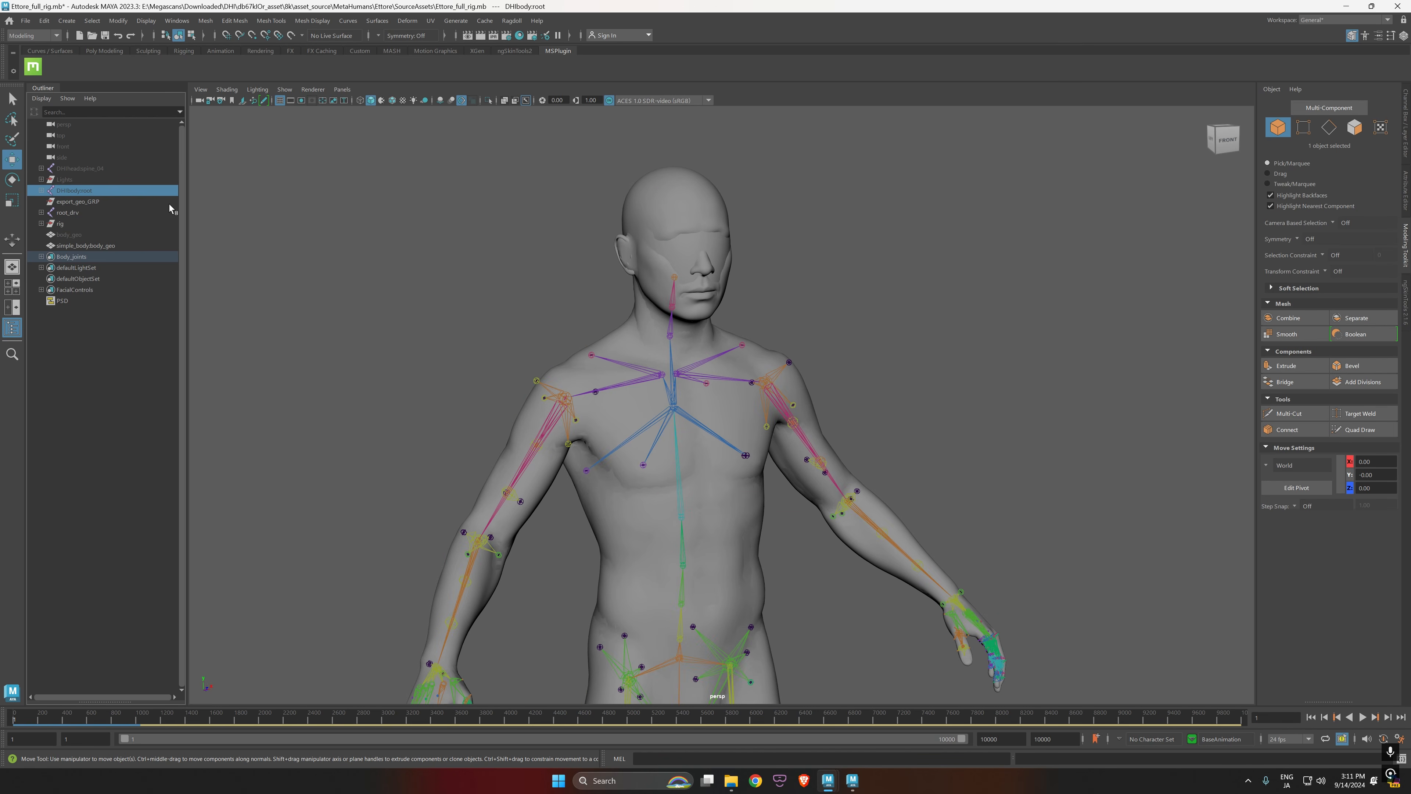
pyautogui.click(12, 100)
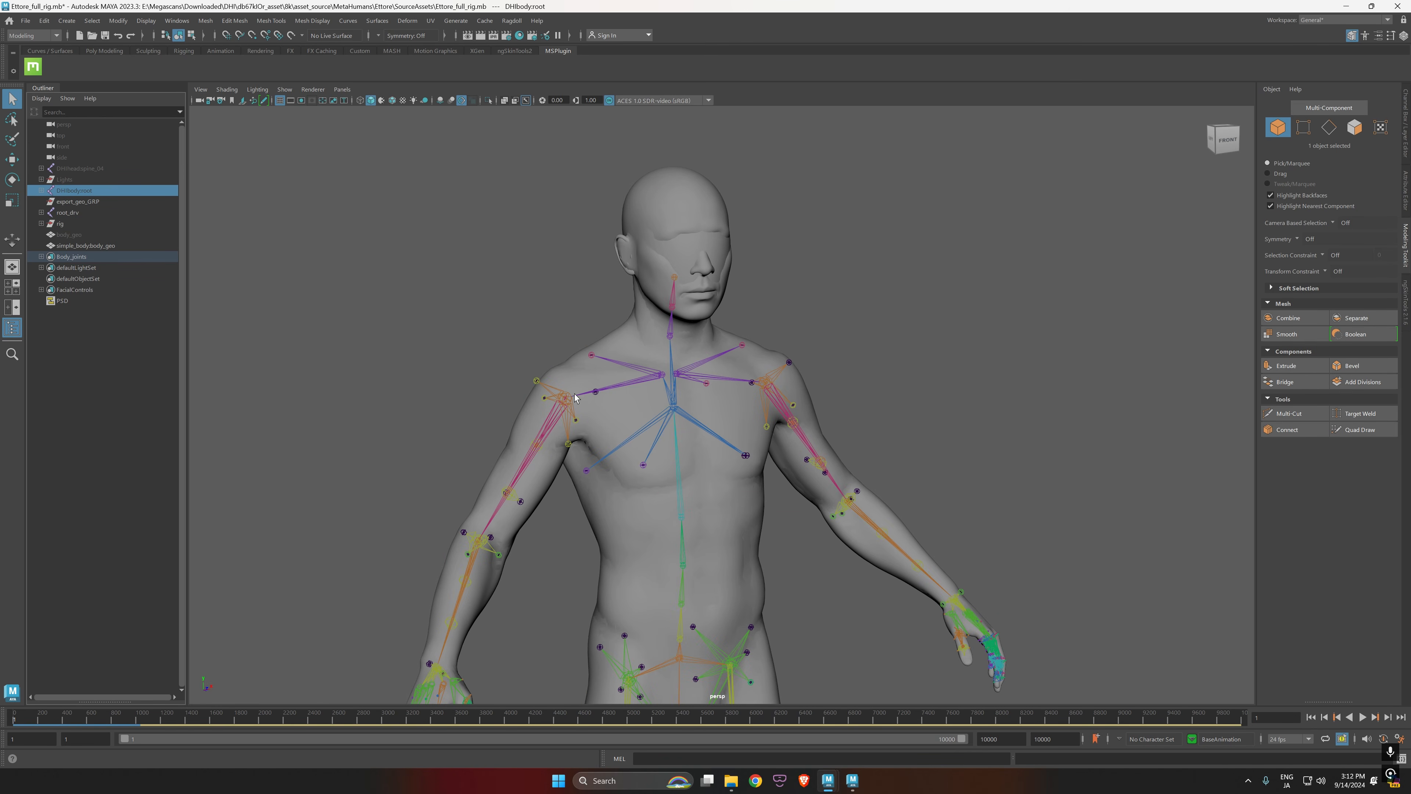
pyautogui.click(85, 193)
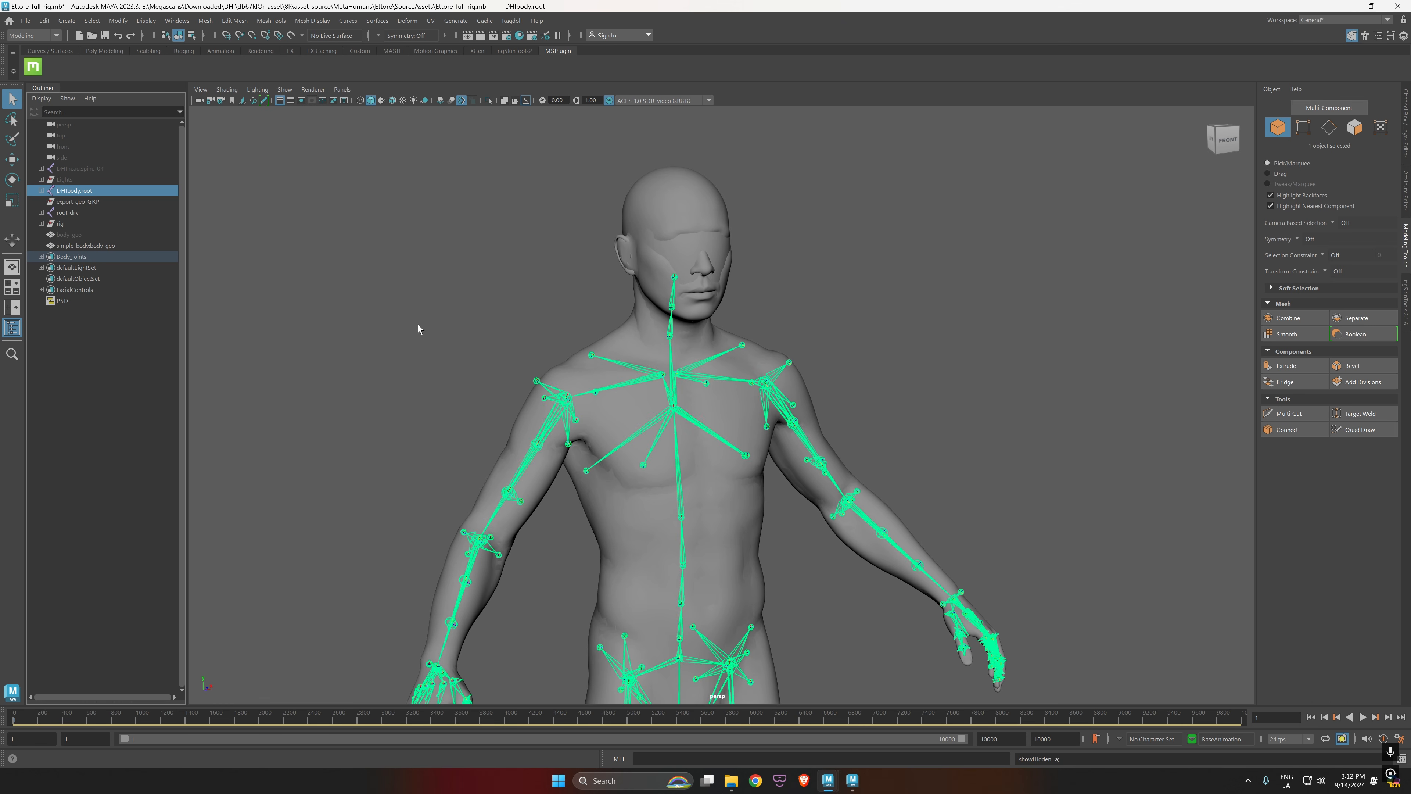
pyautogui.press('f')
pyautogui.scroll(3, 434, 359)
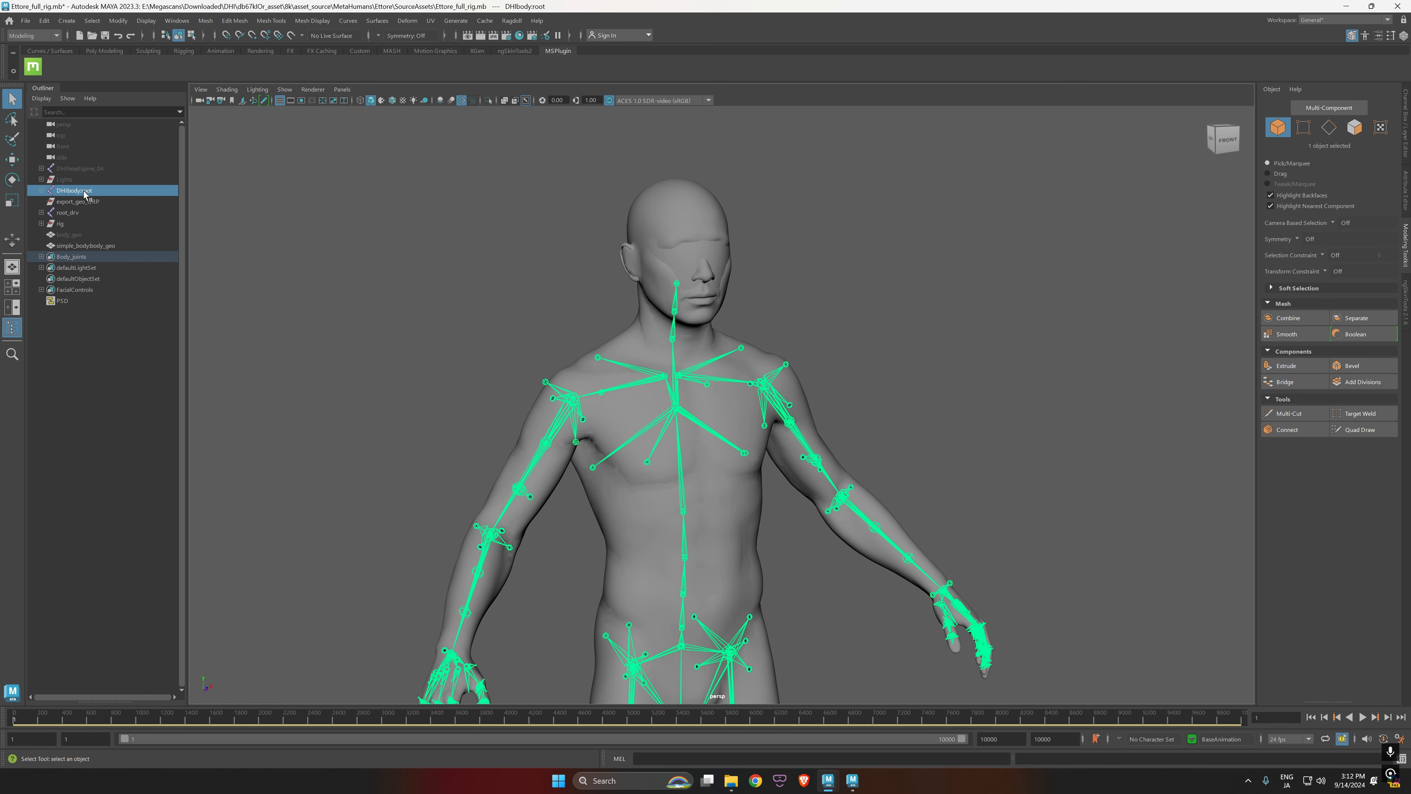
# Step: Bind simple_bodybody_geo to the DHIbody:root joint hierarchy using Closest distance and Classic linear skinning, with Colorize skeleton turned off
pyautogui.keyDown('ctrl'); pyautogui.click(110, 246); pyautogui.keyUp('ctrl')
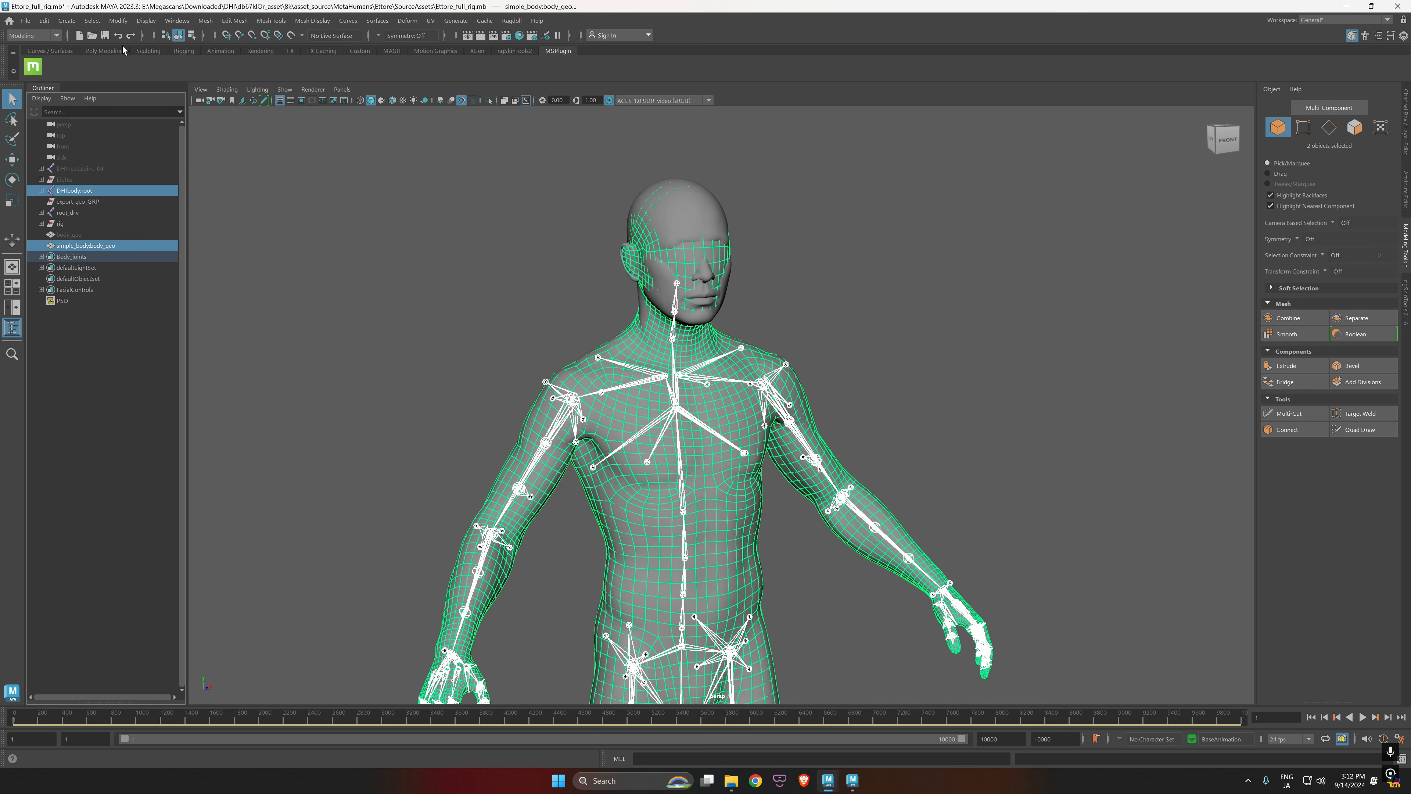
pyautogui.press('F3')
pyautogui.click(236, 21)
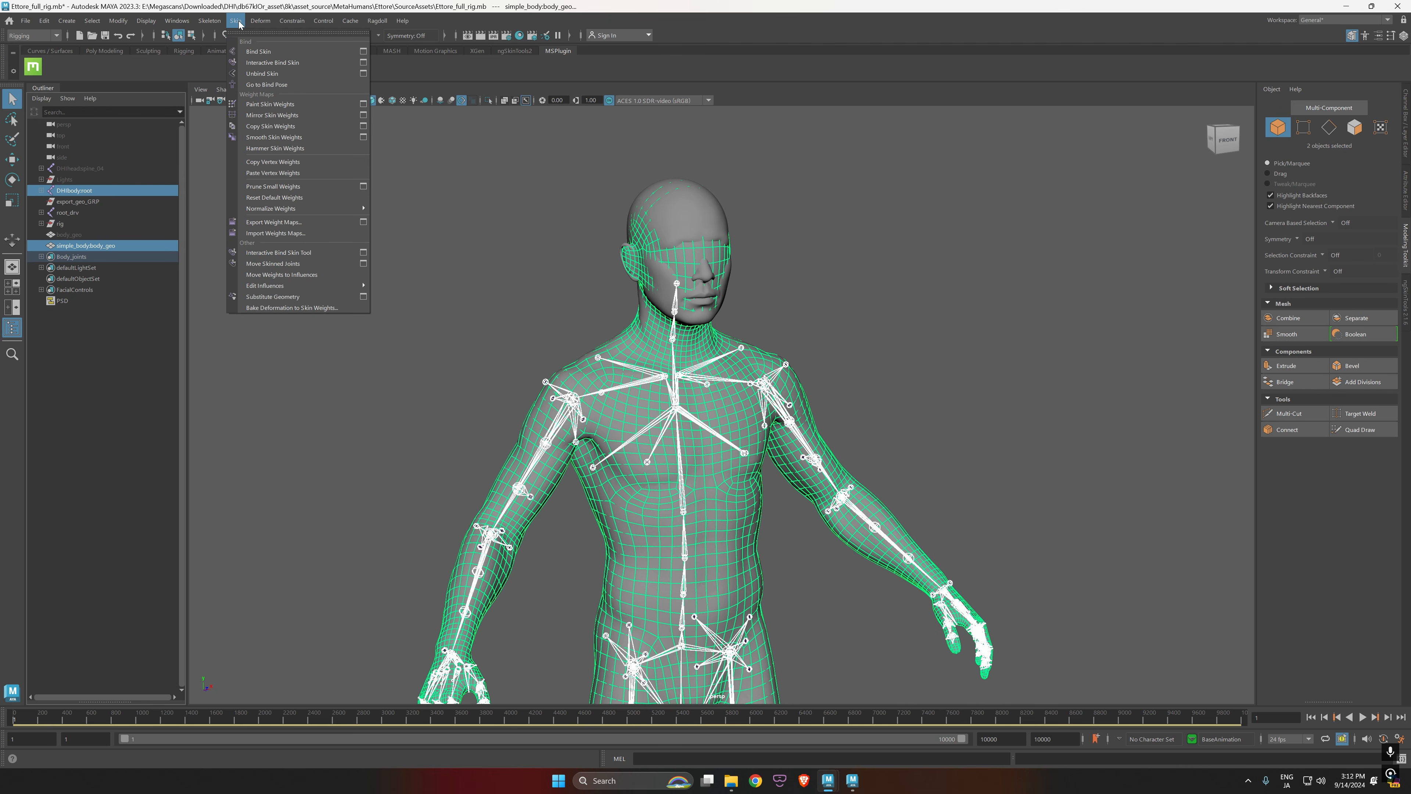
pyautogui.click(363, 51)
pyautogui.moveTo(420, 218); pyautogui.dragTo(380, 178)
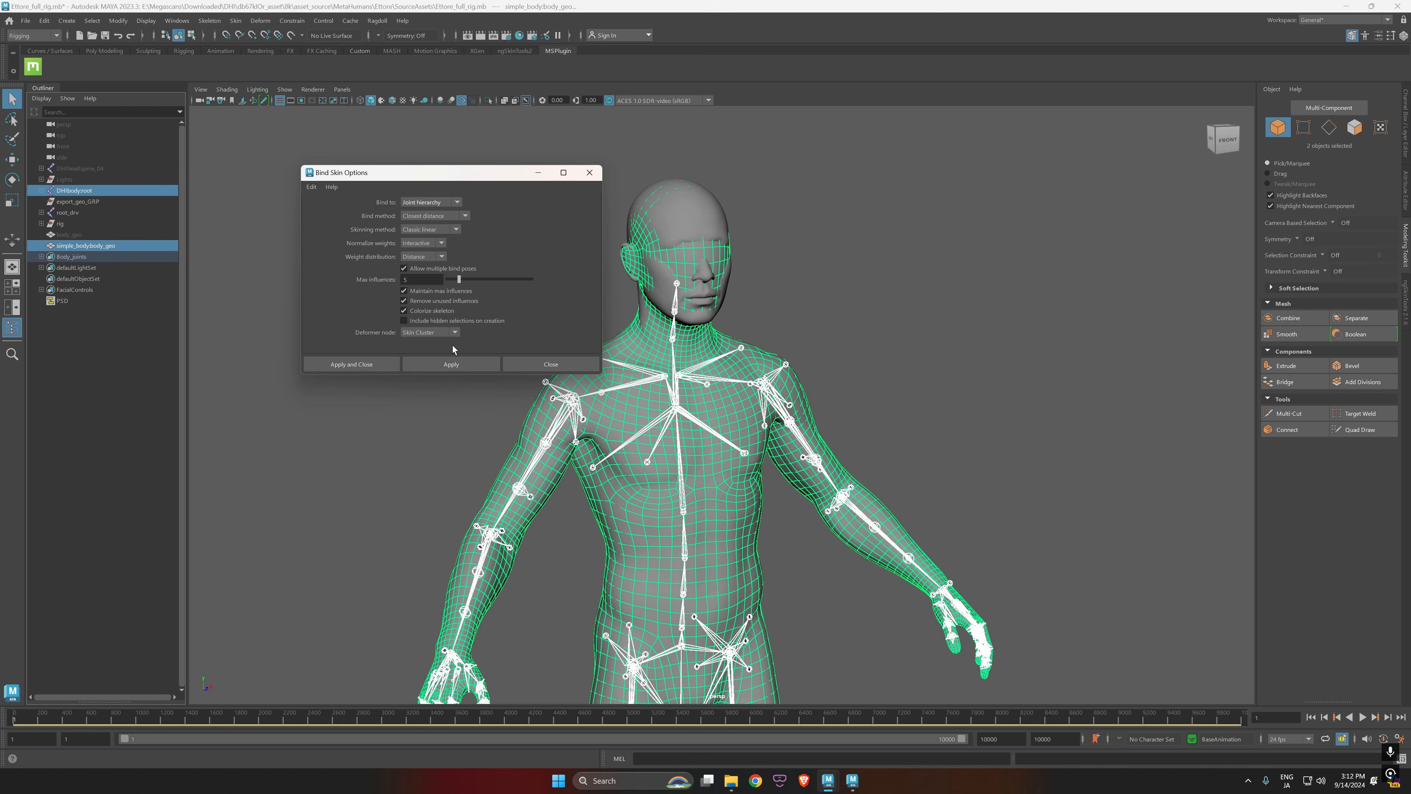
pyautogui.click(404, 311)
pyautogui.click(368, 367)
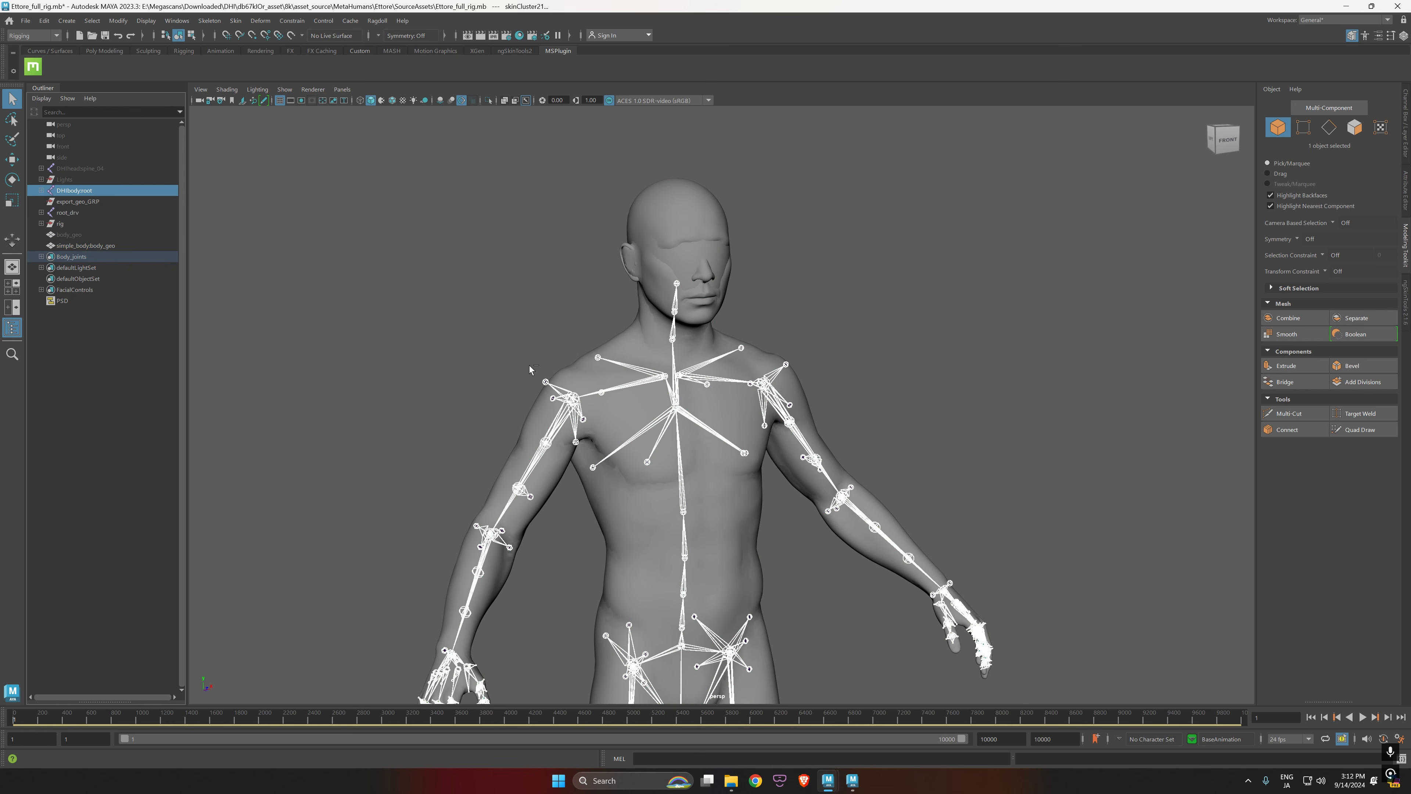
pyautogui.click(512, 335)
pyautogui.scroll(-4, 517, 381)
pyautogui.keyDown('alt'); pyautogui.moveTo(606, 365); pyautogui.dragTo(566, 225, button='middle'); pyautogui.keyUp('alt')
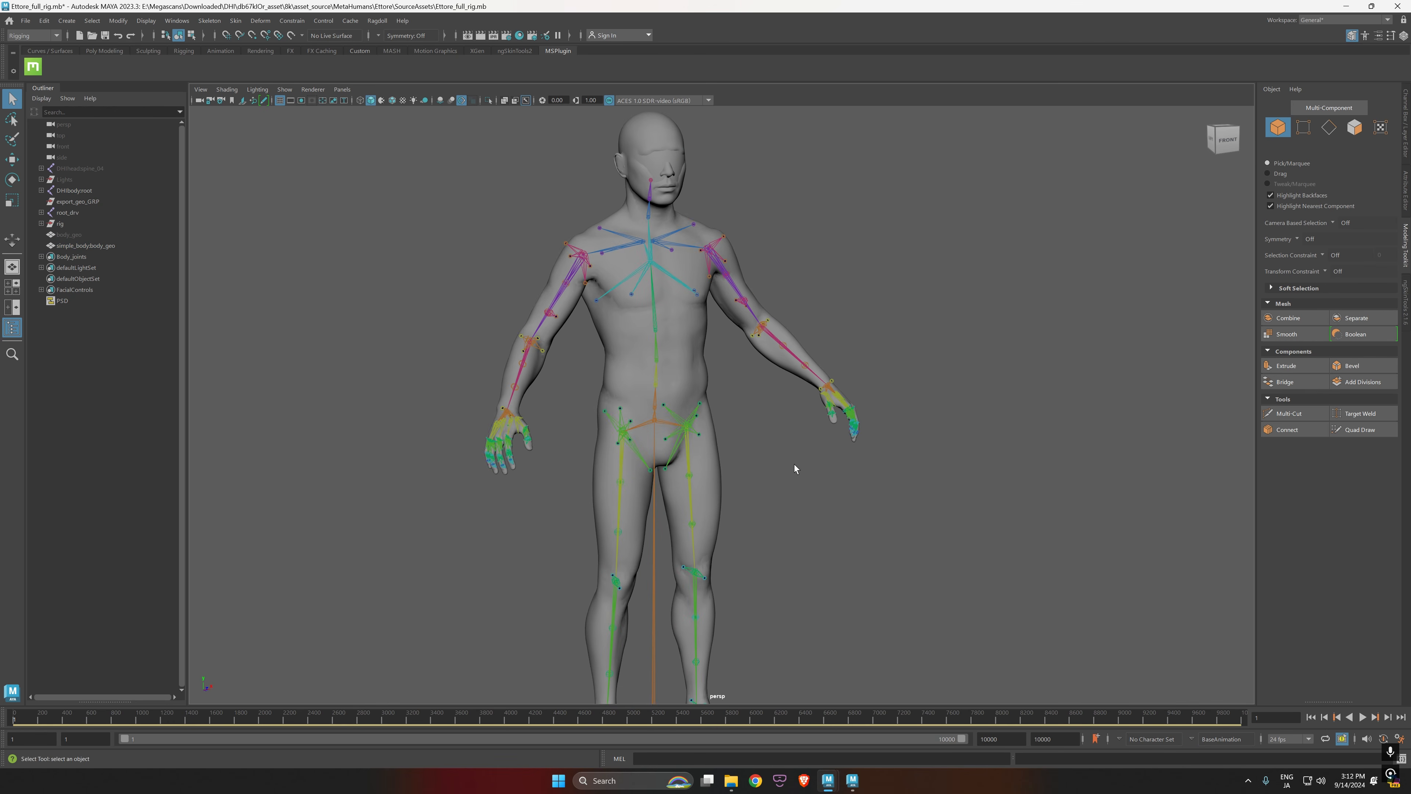
# Step: Scrub the opening frames to examine how the newly bound body mesh deforms, returning to frame 1
pyautogui.scroll(-1, 794, 465)
pyautogui.keyDown('alt'); pyautogui.moveTo(794, 464); pyautogui.dragTo(782, 489, button='middle'); pyautogui.keyUp('alt')
pyautogui.moveTo(32, 721); pyautogui.dragTo(30, 722)
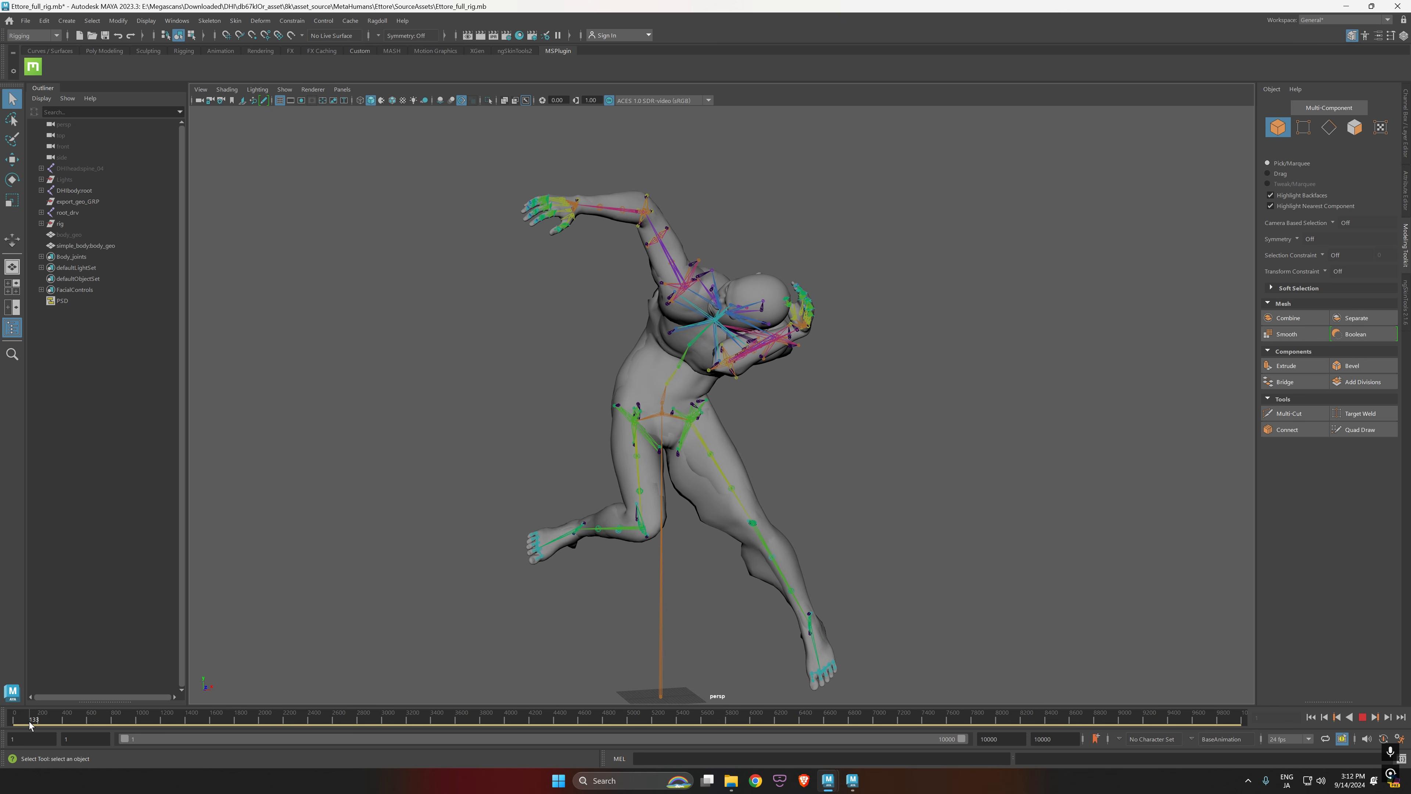
pyautogui.click(694, 503)
pyautogui.moveTo(36, 720); pyautogui.dragTo(3, 729)
# Step: Copy skin weights from m_med_nrw_combined_lod0_mesh to simple_bodybody_geo with reset options: Closest point on surface and Closest joint
pyautogui.keyDown('alt'); pyautogui.moveTo(585, 389); pyautogui.dragTo(670, 312, button='right'); pyautogui.keyUp('alt')
pyautogui.keyDown('alt'); pyautogui.moveTo(670, 312); pyautogui.dragTo(787, 631, button='middle'); pyautogui.keyUp('alt')
pyautogui.keyDown('alt'); pyautogui.moveTo(787, 631); pyautogui.dragTo(913, 501, button='right'); pyautogui.keyUp('alt')
pyautogui.keyDown('alt'); pyautogui.moveTo(913, 505); pyautogui.dragTo(673, 412); pyautogui.keyUp('alt')
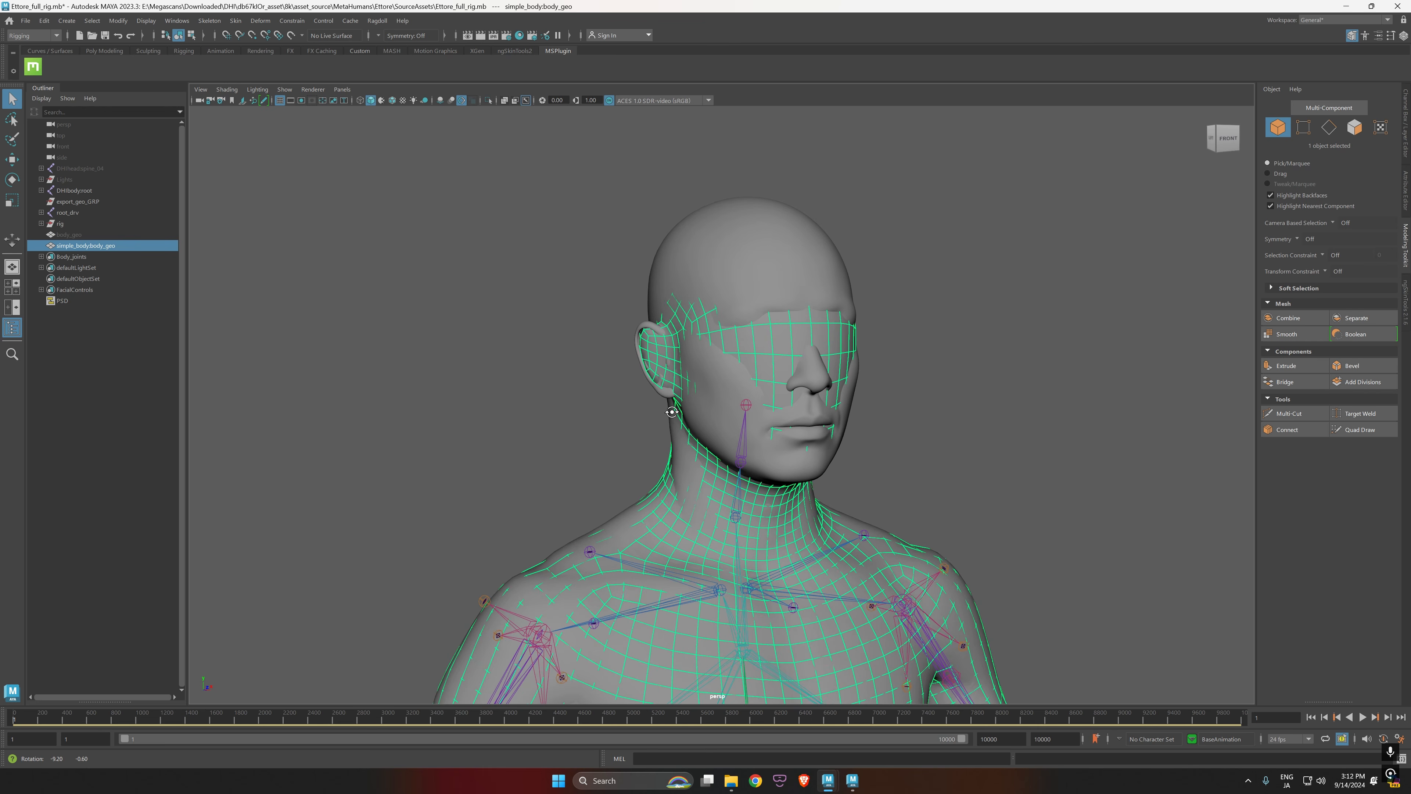
pyautogui.click(646, 328)
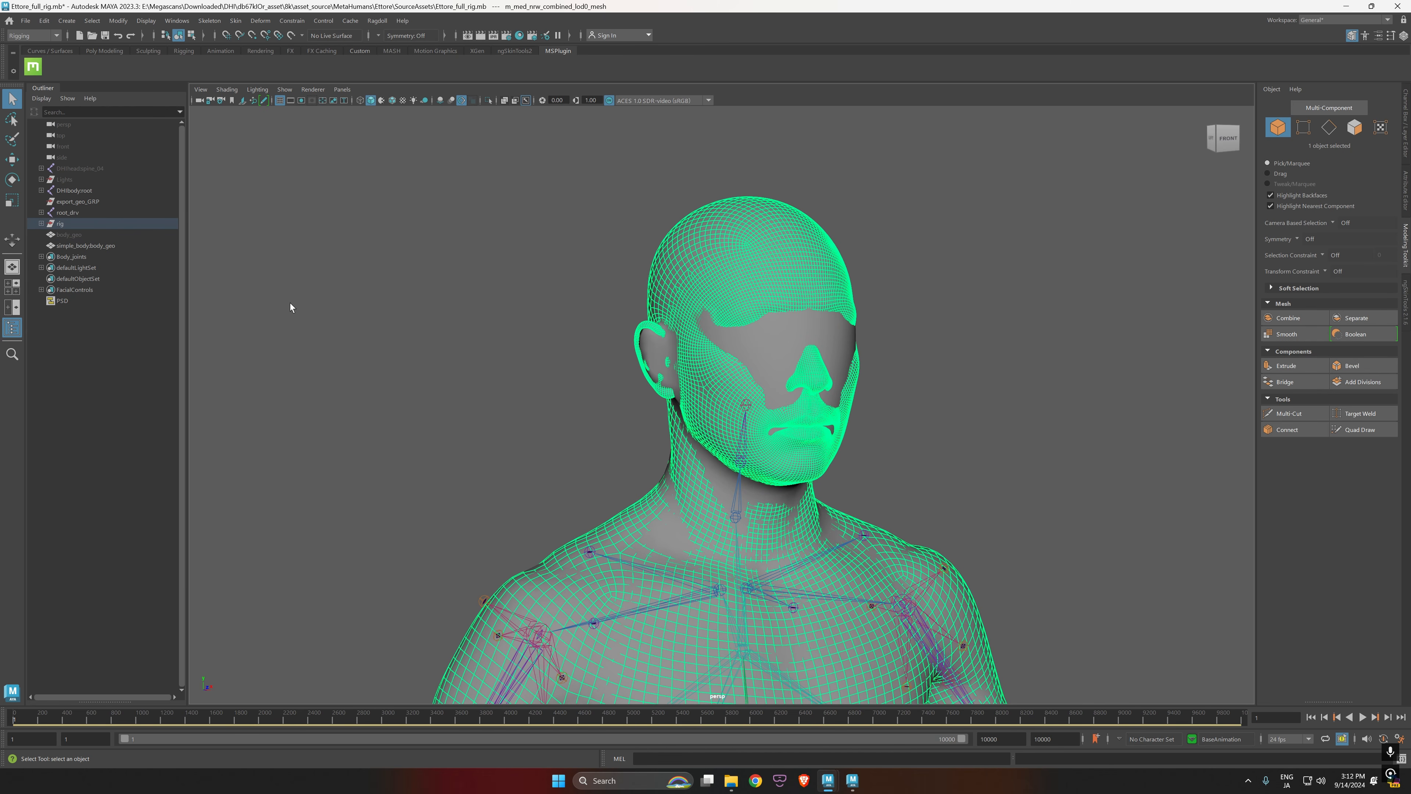
pyautogui.keyDown('ctrl'); pyautogui.click(115, 247); pyautogui.keyUp('ctrl')
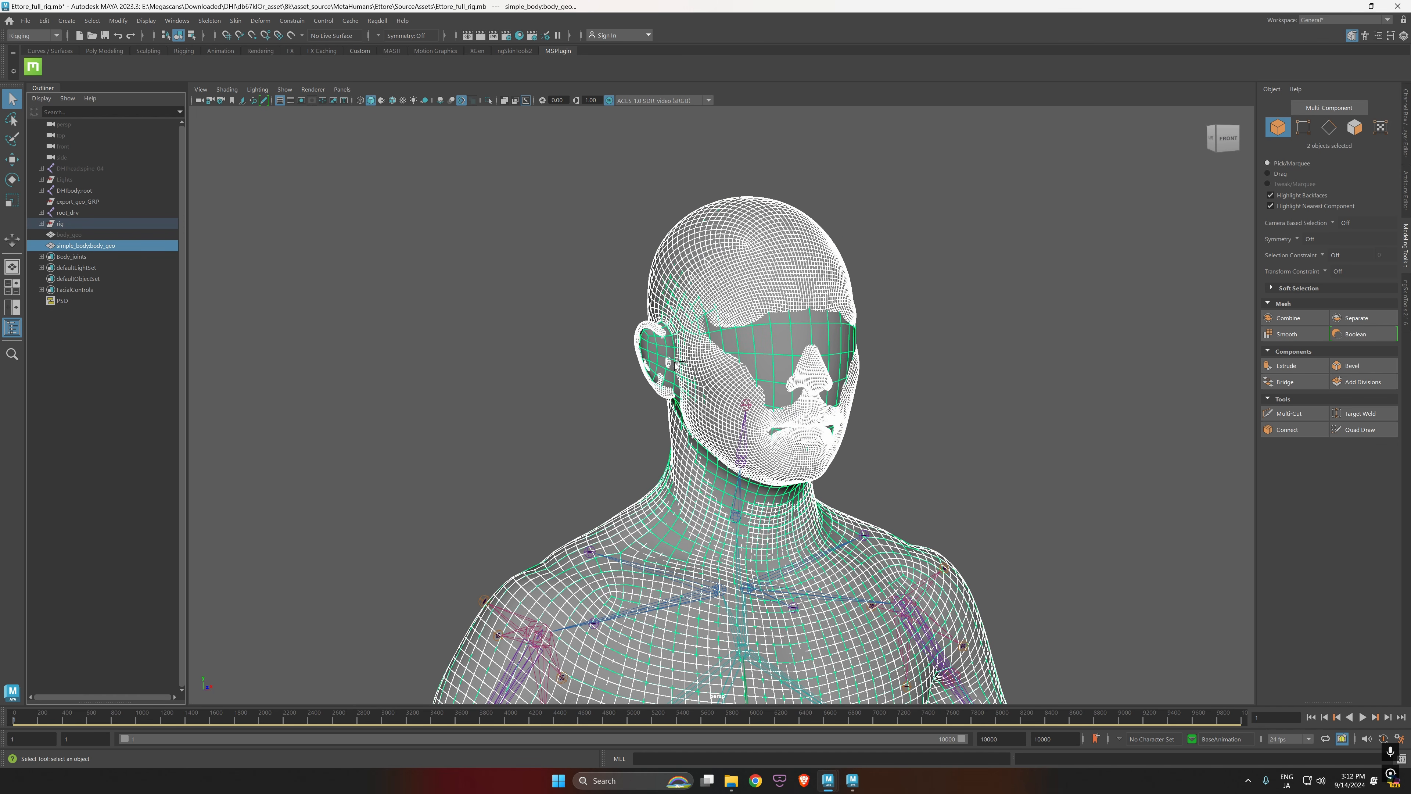
pyautogui.click(239, 22)
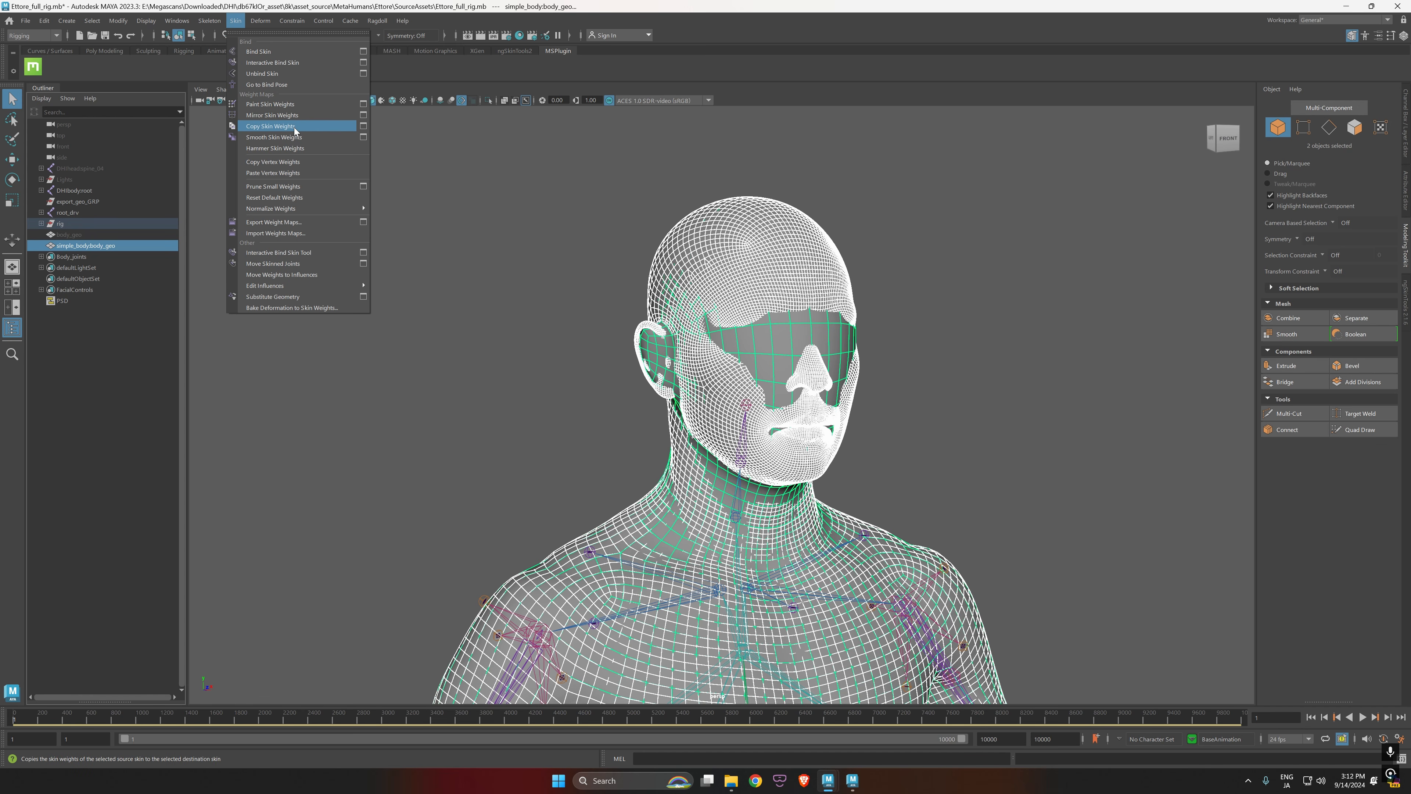
pyautogui.click(363, 127)
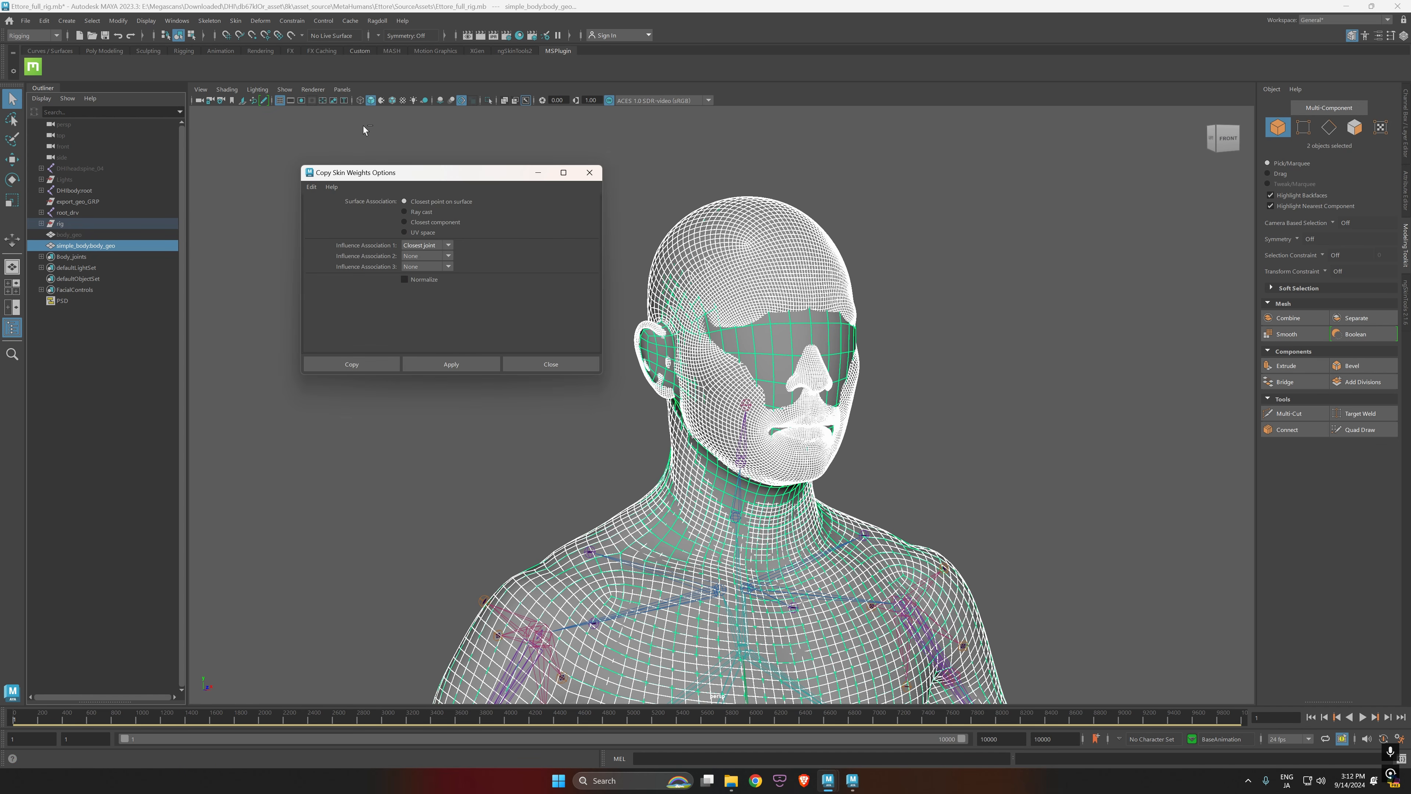
pyautogui.click(310, 188)
pyautogui.click(321, 206)
pyautogui.click(447, 364)
pyautogui.click(537, 366)
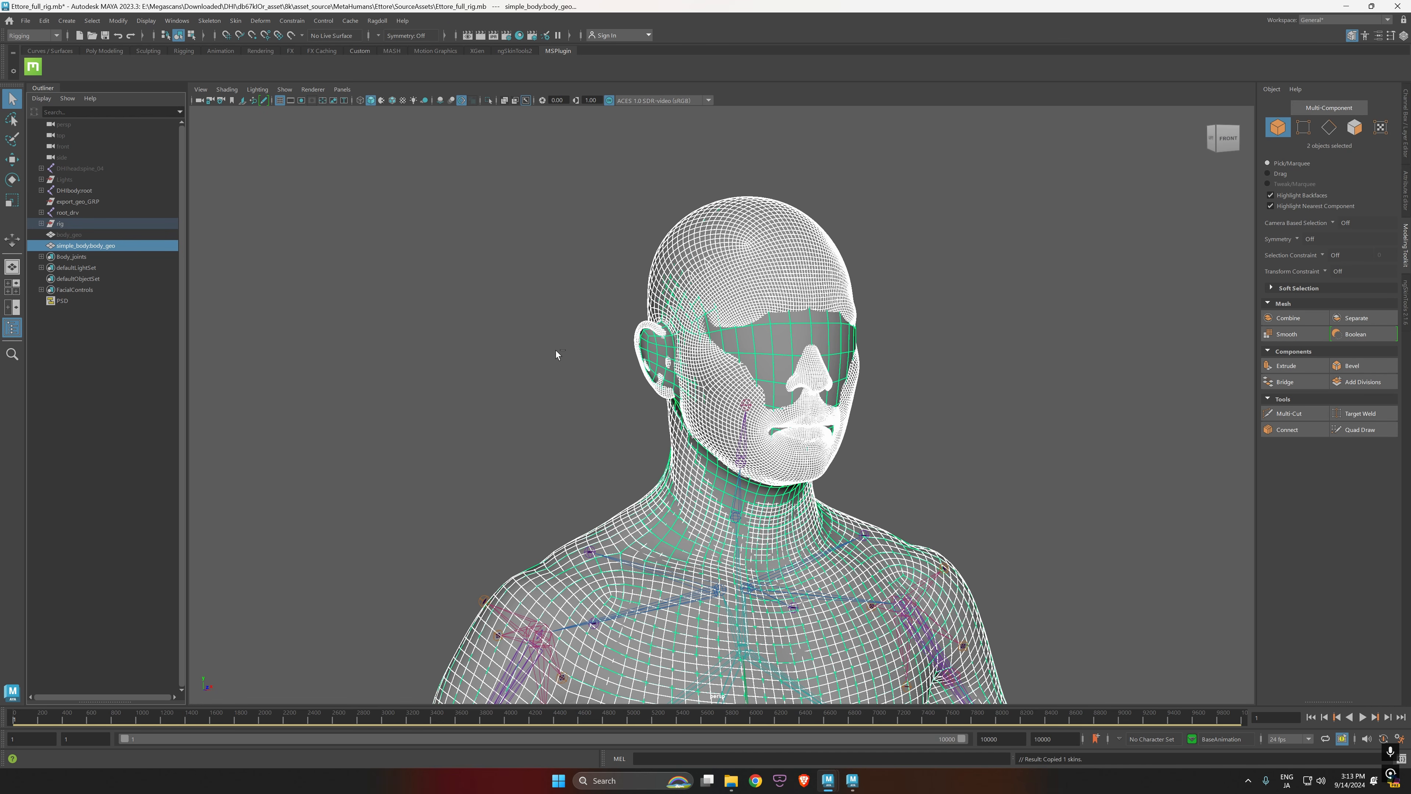
# Step: Deselect everything and scrub the opening poses to check the copied skin weights on the full body, returning to frame 1
pyautogui.click(556, 350)
pyautogui.scroll(-4, 700, 402)
pyautogui.keyDown('alt'); pyautogui.moveTo(689, 473); pyautogui.dragTo(609, 258, button='middle'); pyautogui.keyUp('alt')
pyautogui.scroll(-4, 730, 426)
pyautogui.keyDown('alt'); pyautogui.moveTo(771, 479); pyautogui.dragTo(699, 397, button='middle'); pyautogui.keyUp('alt')
pyautogui.scroll(-1, 699, 397)
pyautogui.moveTo(34, 721); pyautogui.dragTo(14, 721)
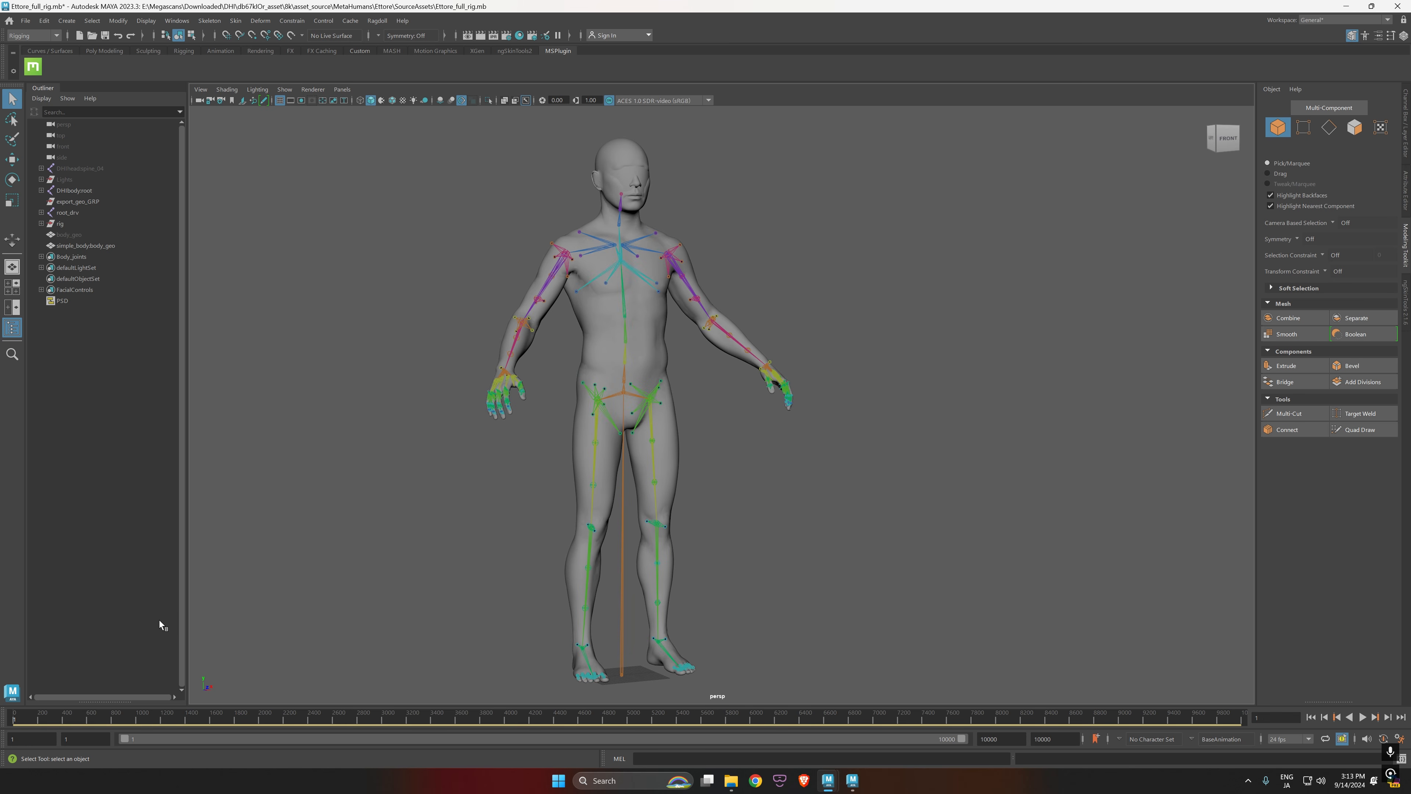
# Step: Hide m_med_nrw_combined_lod0_mesh so that only simple_bodybody_geo is displayed over the skeleton
pyautogui.click(113, 247)
pyautogui.scroll(4, 942, 514)
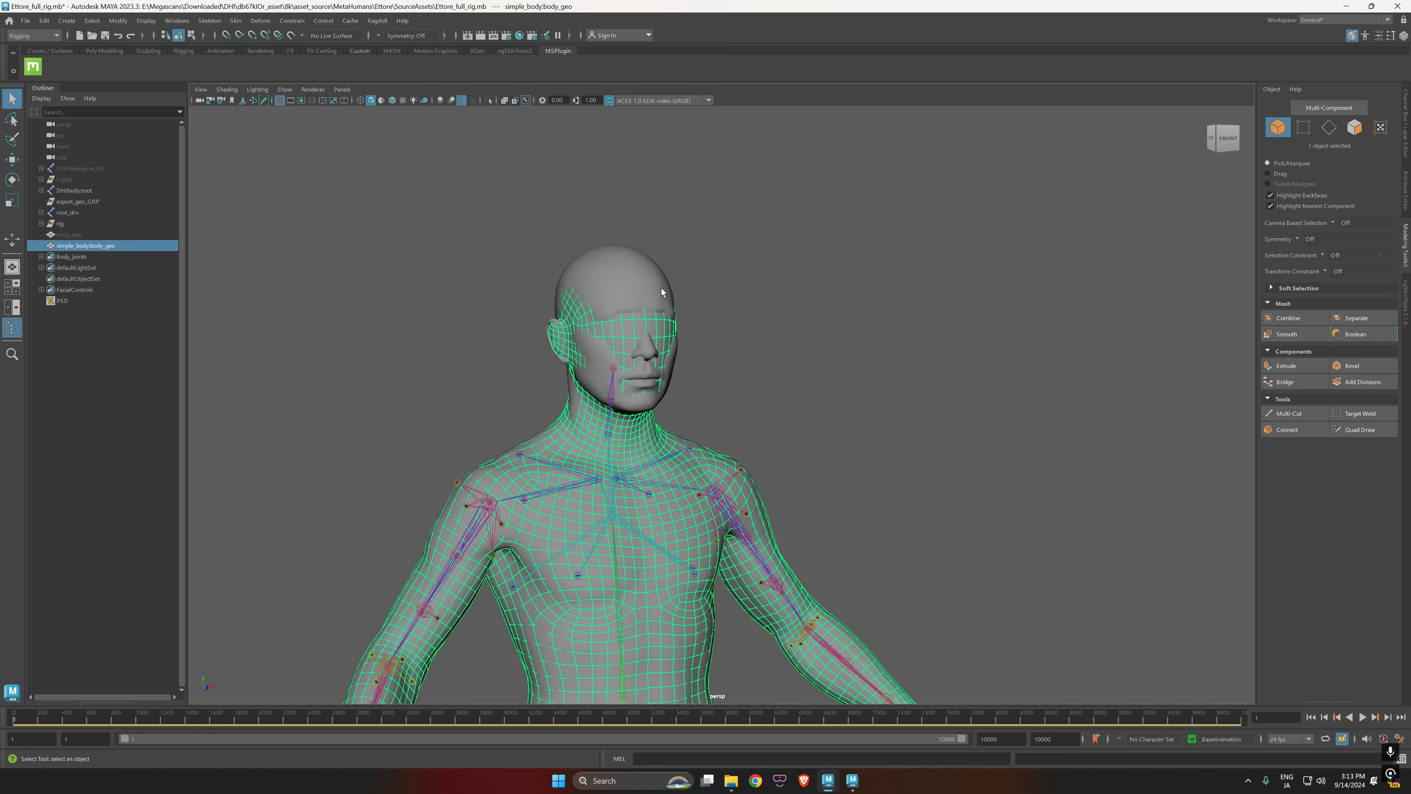
pyautogui.click(654, 347)
pyautogui.scroll(-2, 701, 502)
pyautogui.keyDown('alt'); pyautogui.moveTo(704, 581); pyautogui.dragTo(758, 405, button='middle'); pyautogui.keyUp('alt')
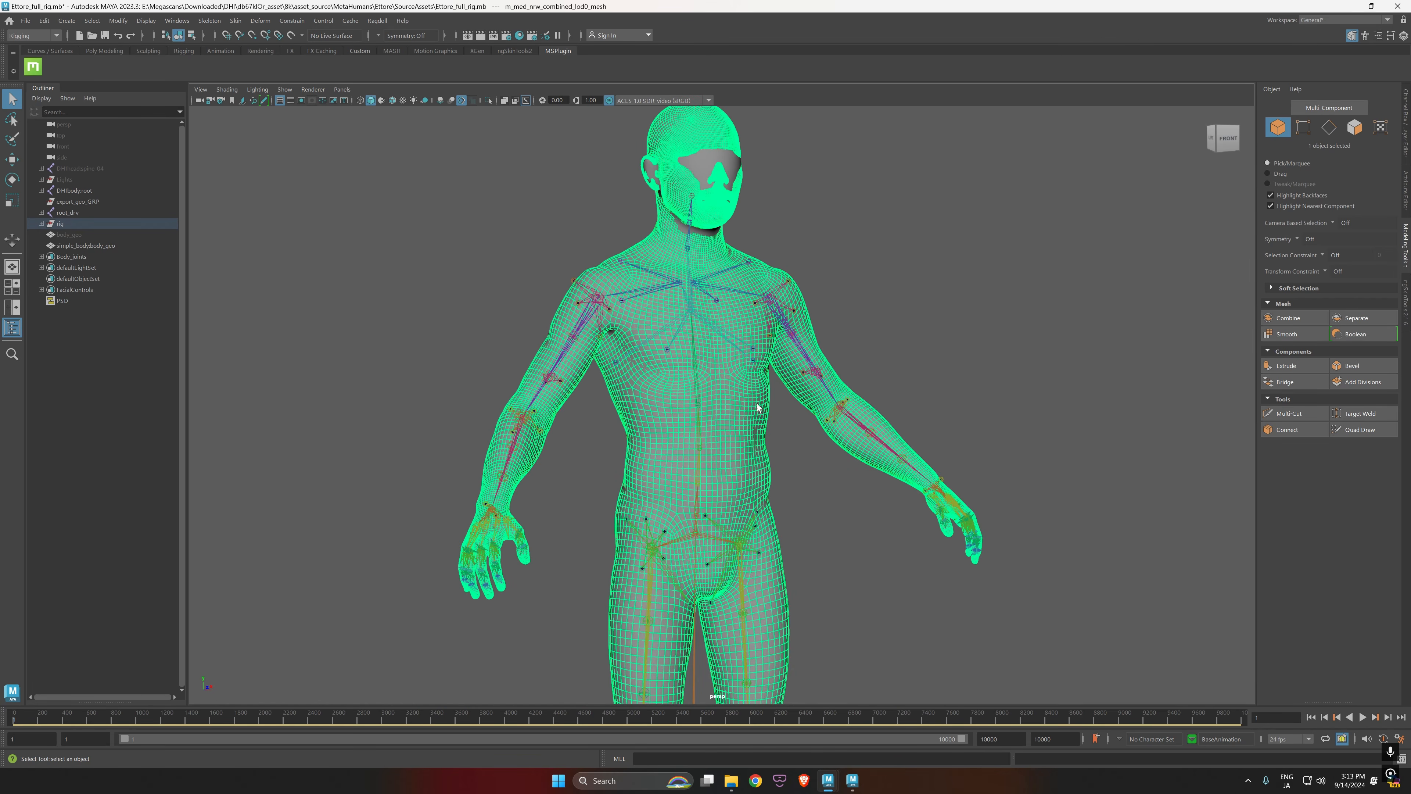
pyautogui.hotkey('ctrl', 'h')
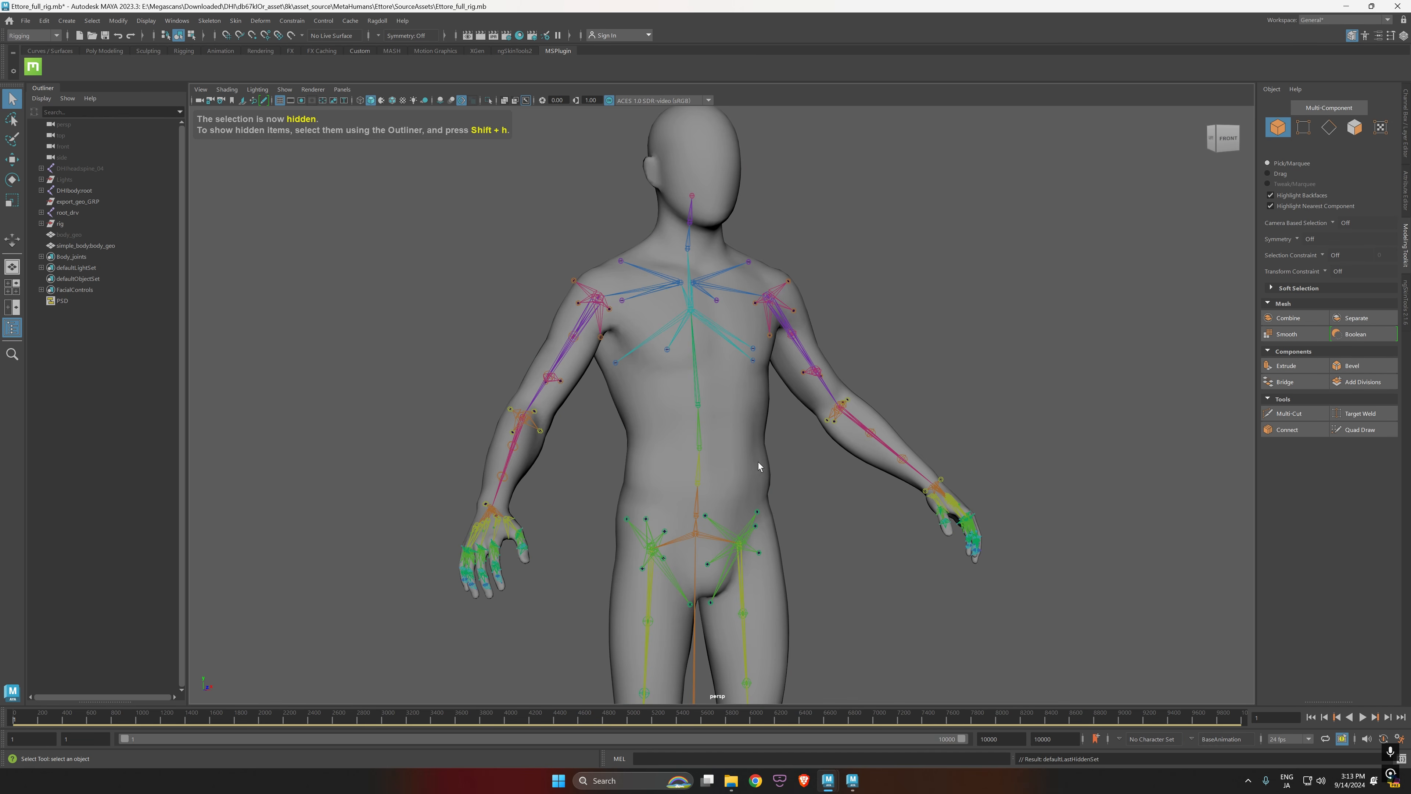
# Step: Turn on wireframe display over the shaded body and scrub the first poses to inspect the simple mesh's deformation
pyautogui.click(393, 102)
pyautogui.scroll(-4, 573, 477)
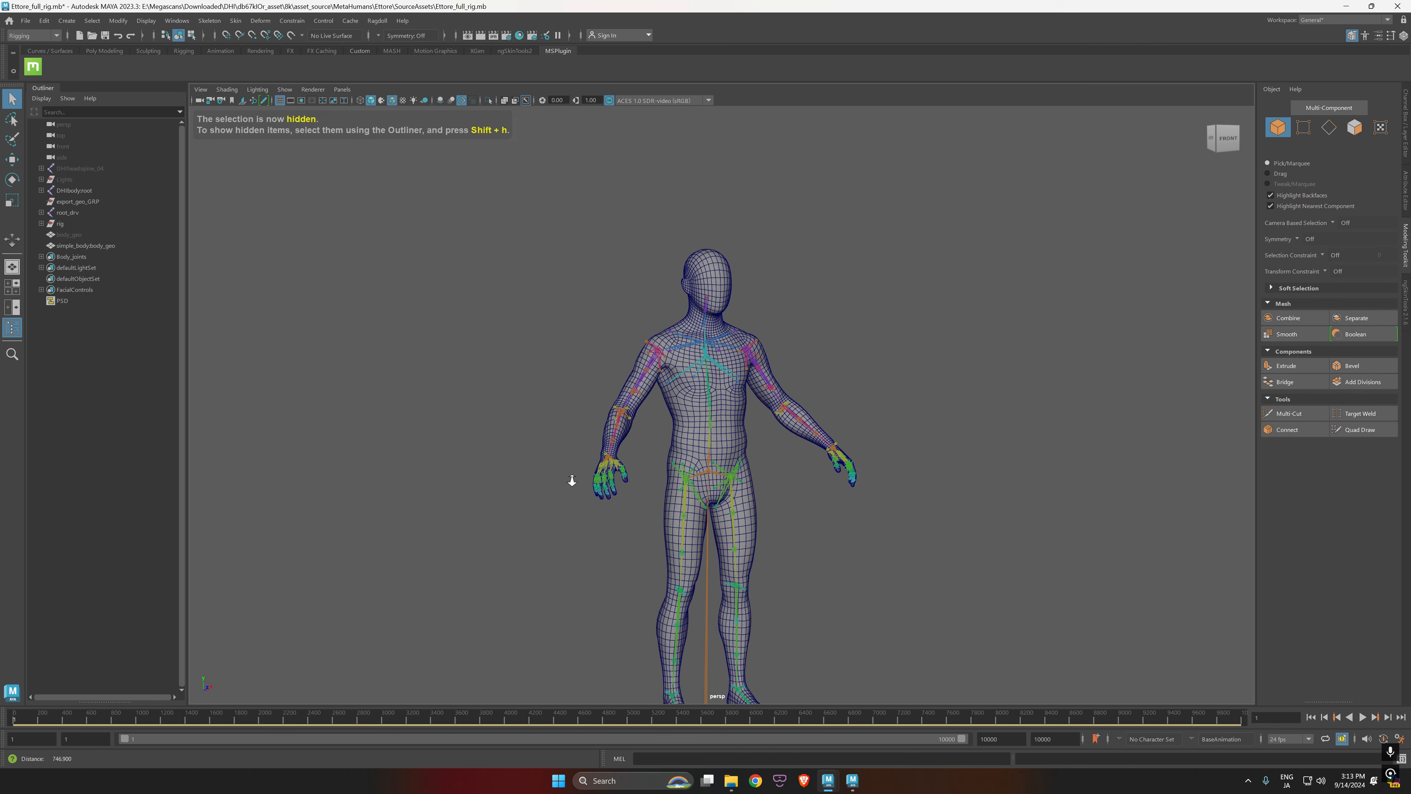
pyautogui.keyDown('alt'); pyautogui.moveTo(750, 577); pyautogui.dragTo(752, 489, button='middle'); pyautogui.keyUp('alt')
pyautogui.moveTo(752, 488)
pyautogui.keyDown('alt'); pyautogui.mouseDown()
pyautogui.moveTo(722, 495)
pyautogui.moveTo(796, 501)
pyautogui.moveTo(778, 506)
pyautogui.mouseUp(); pyautogui.keyUp('alt')
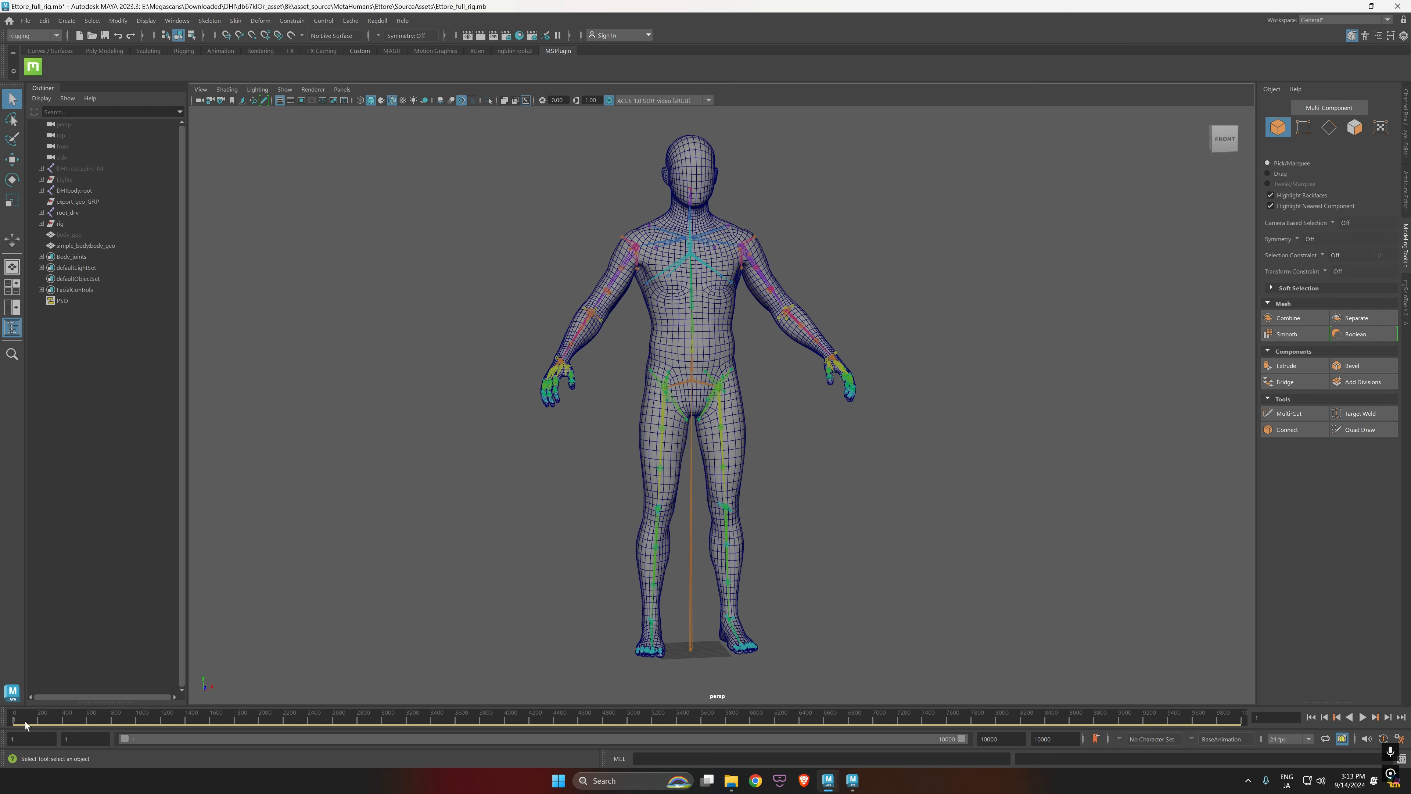
pyautogui.moveTo(25, 724)
pyautogui.mouseDown()
pyautogui.moveTo(41, 725)
pyautogui.moveTo(11, 726)
pyautogui.mouseUp()
# Step: Try rotating the DHIbody:thigh_l joint to test the leg deformation, and undo the rotation
pyautogui.keyDown('alt'); pyautogui.moveTo(502, 488); pyautogui.dragTo(879, 451, button='right'); pyautogui.keyUp('alt')
pyautogui.keyDown('alt'); pyautogui.moveTo(880, 450); pyautogui.dragTo(728, 453); pyautogui.keyUp('alt')
pyautogui.click(729, 416)
pyautogui.press('e')
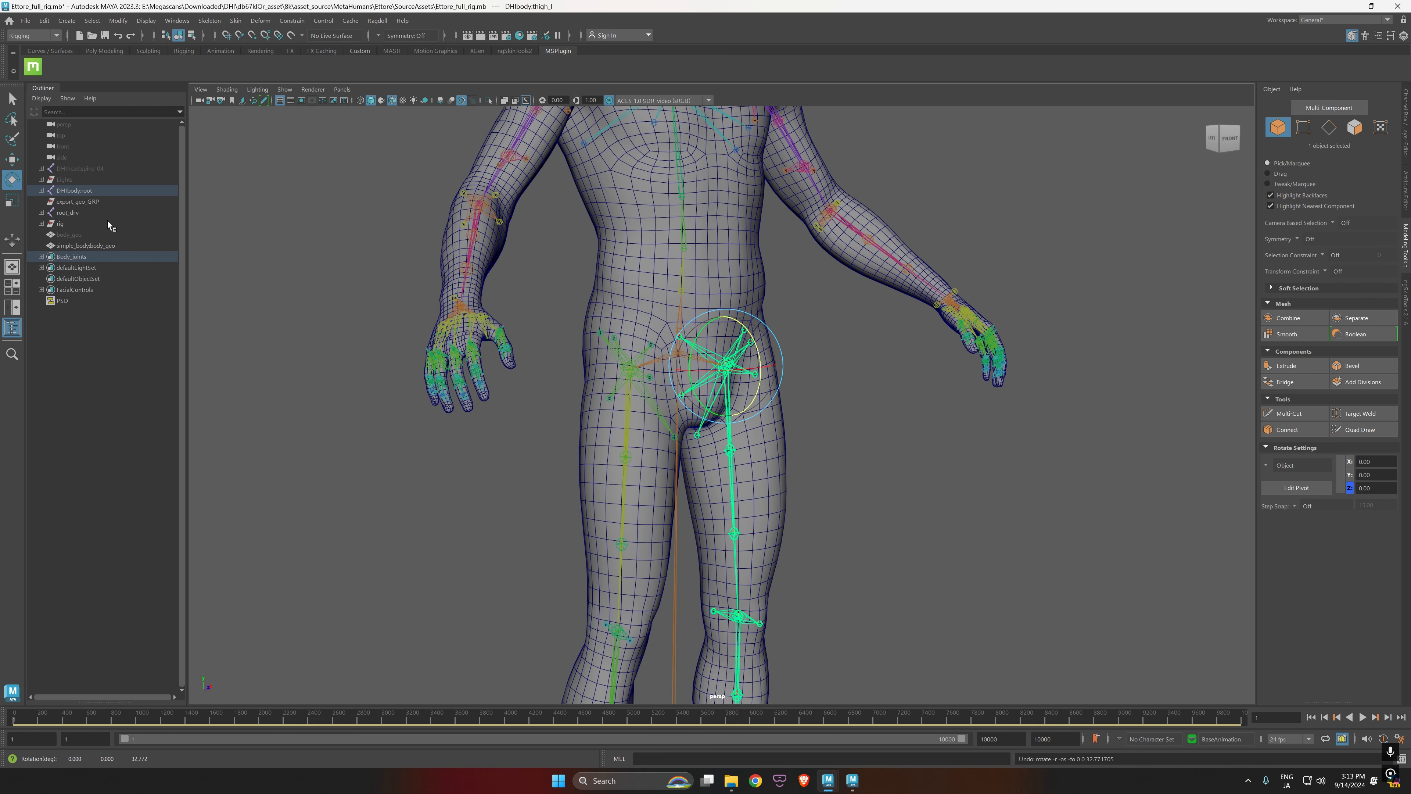
# Step: Hide the DHIbody:root joint hierarchy and identify the remaining root_drv skeleton
pyautogui.click(77, 191)
pyautogui.hotkey('ctrl', 'h')
pyautogui.click(80, 212)
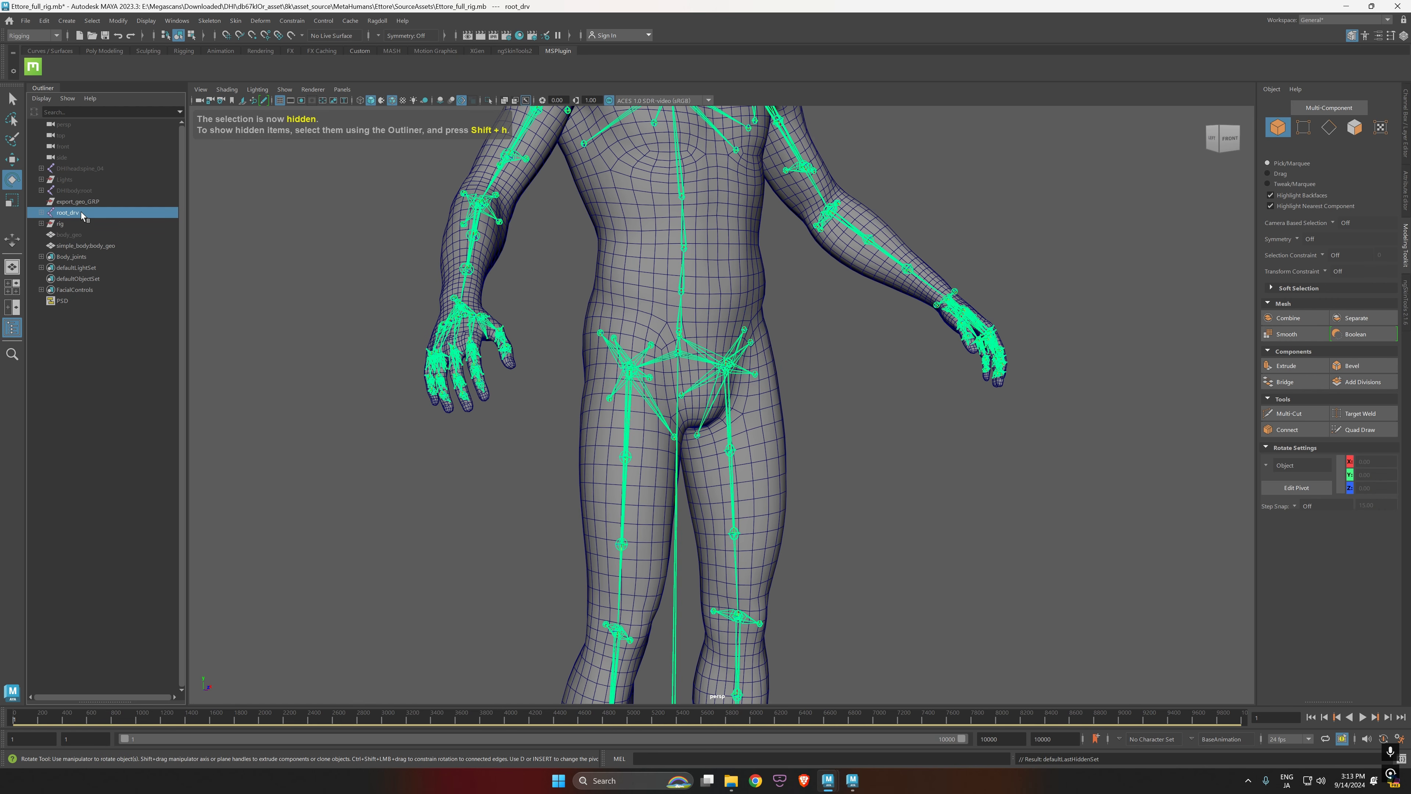
pyautogui.click(1029, 557)
# Step: Rotate the thigh_l_drv joint by about 94 degrees, inspect the raised leg from several angles, and undo the rotation
pyautogui.click(730, 421)
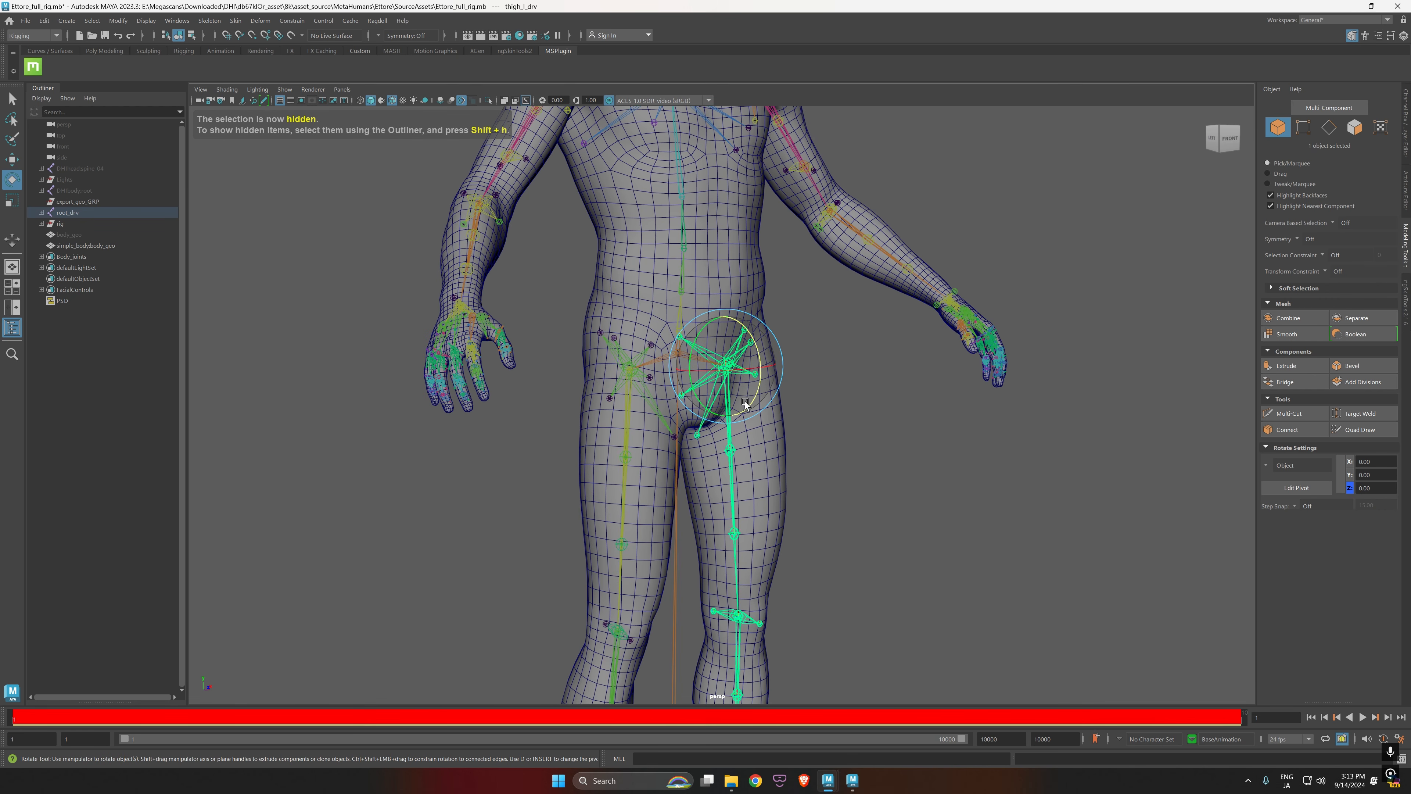
pyautogui.moveTo(745, 401); pyautogui.dragTo(771, 328)
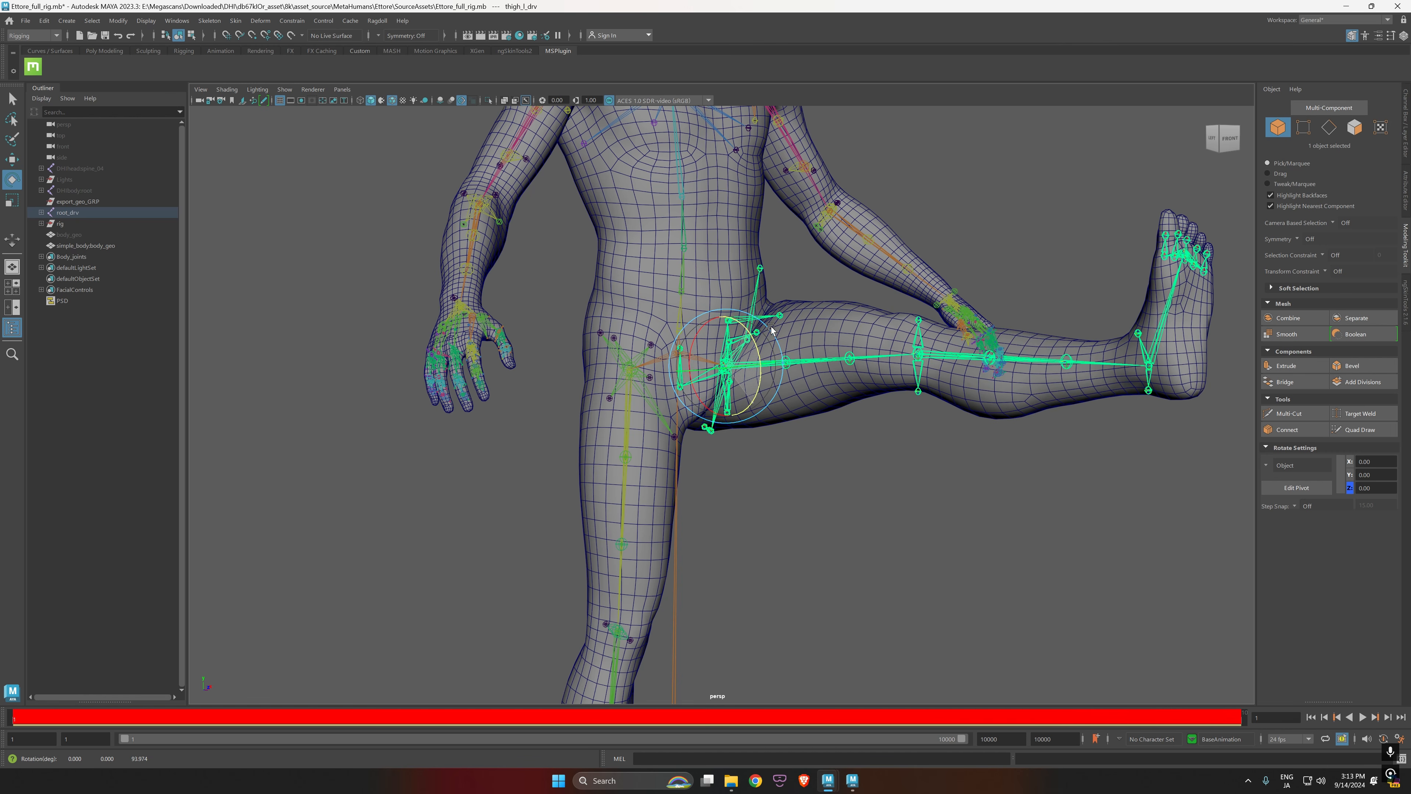
pyautogui.keyDown('alt'); pyautogui.moveTo(842, 444); pyautogui.dragTo(767, 452); pyautogui.keyUp('alt')
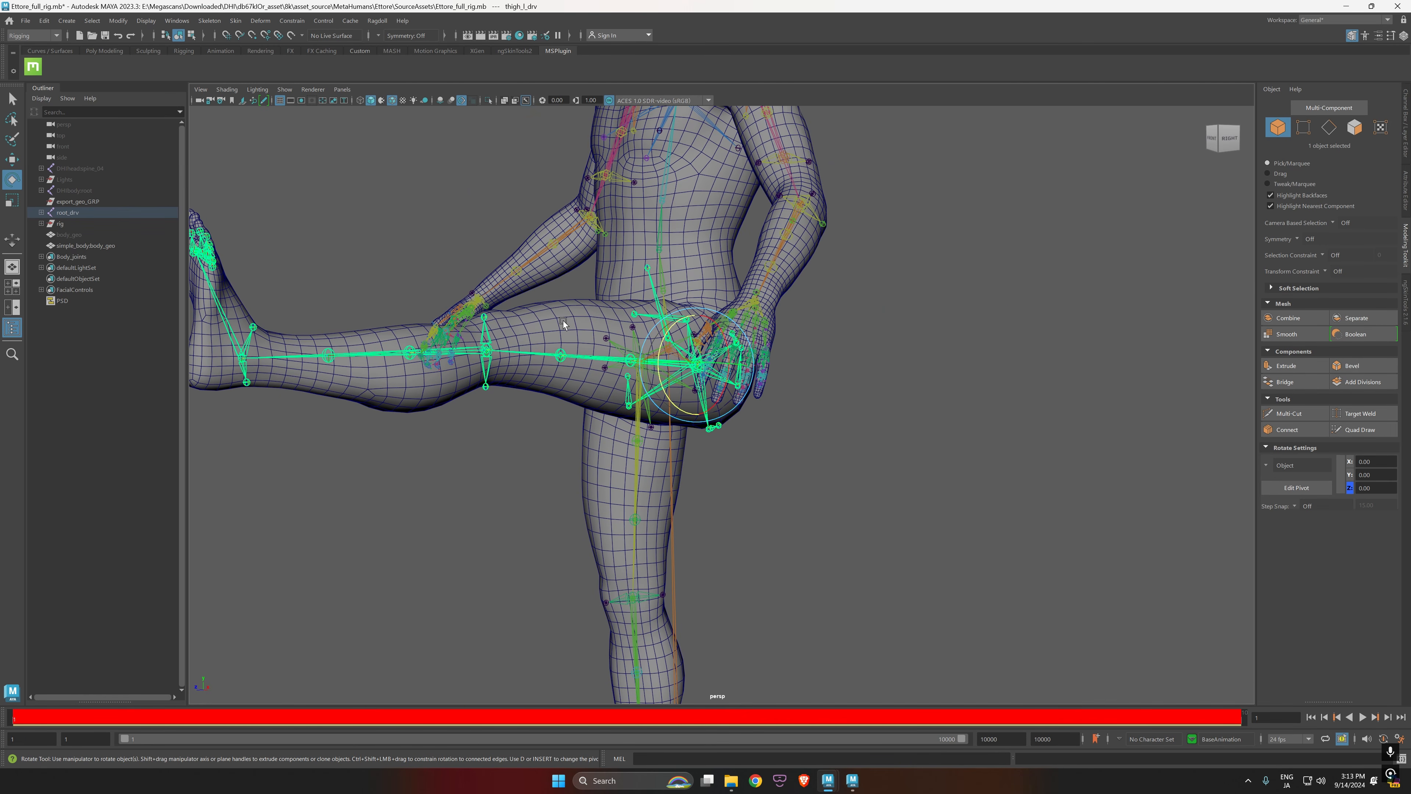
pyautogui.keyDown('alt'); pyautogui.moveTo(564, 322); pyautogui.dragTo(813, 438); pyautogui.keyUp('alt')
pyautogui.hotkey('ctrl', 'z')
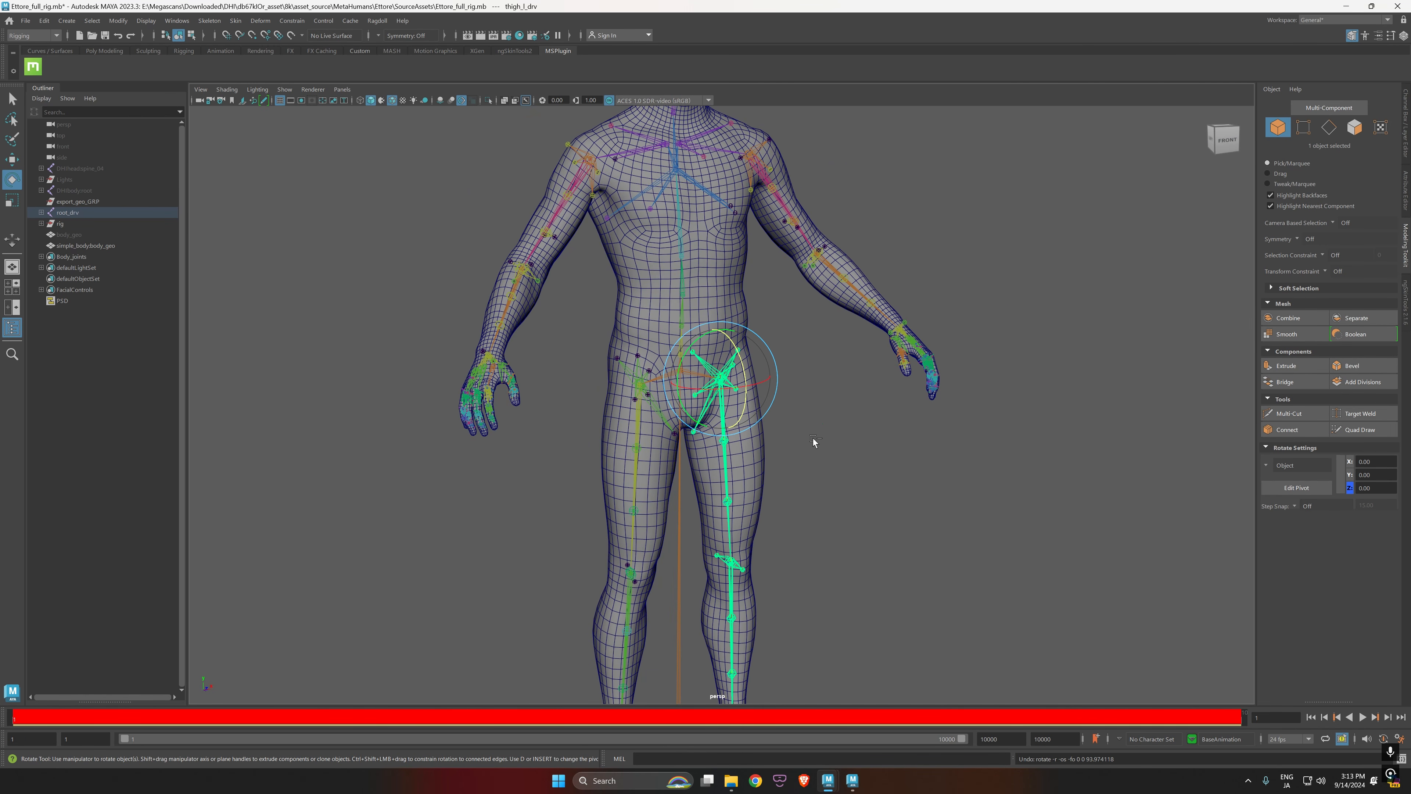
# Step: Clear the selection, scrub the opening poses with the whole body in view, and switch back to the Select tool
pyautogui.click(858, 464)
pyautogui.scroll(-3, 897, 478)
pyautogui.keyDown('alt'); pyautogui.moveTo(896, 482); pyautogui.dragTo(838, 502); pyautogui.keyUp('alt')
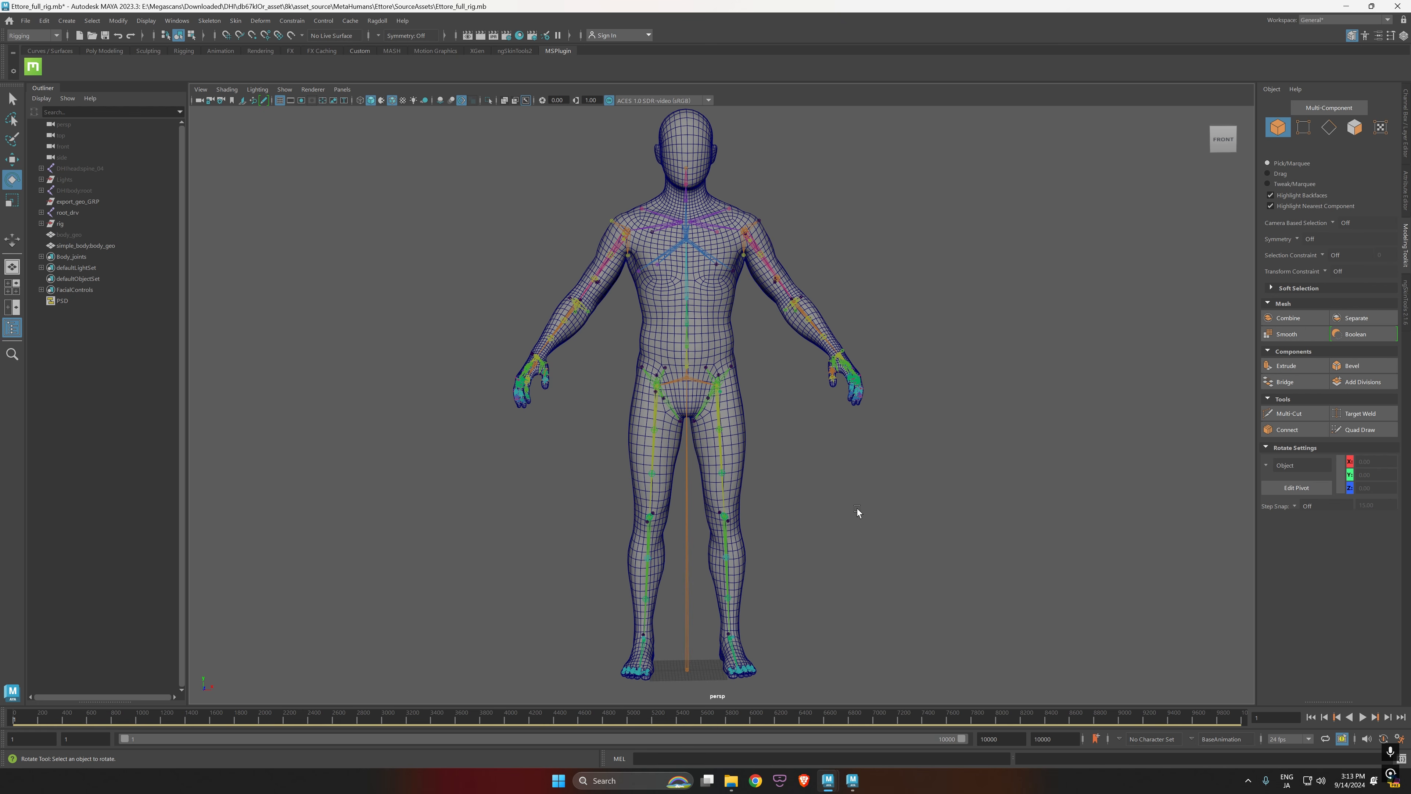
pyautogui.moveTo(31, 721); pyautogui.dragTo(14, 722)
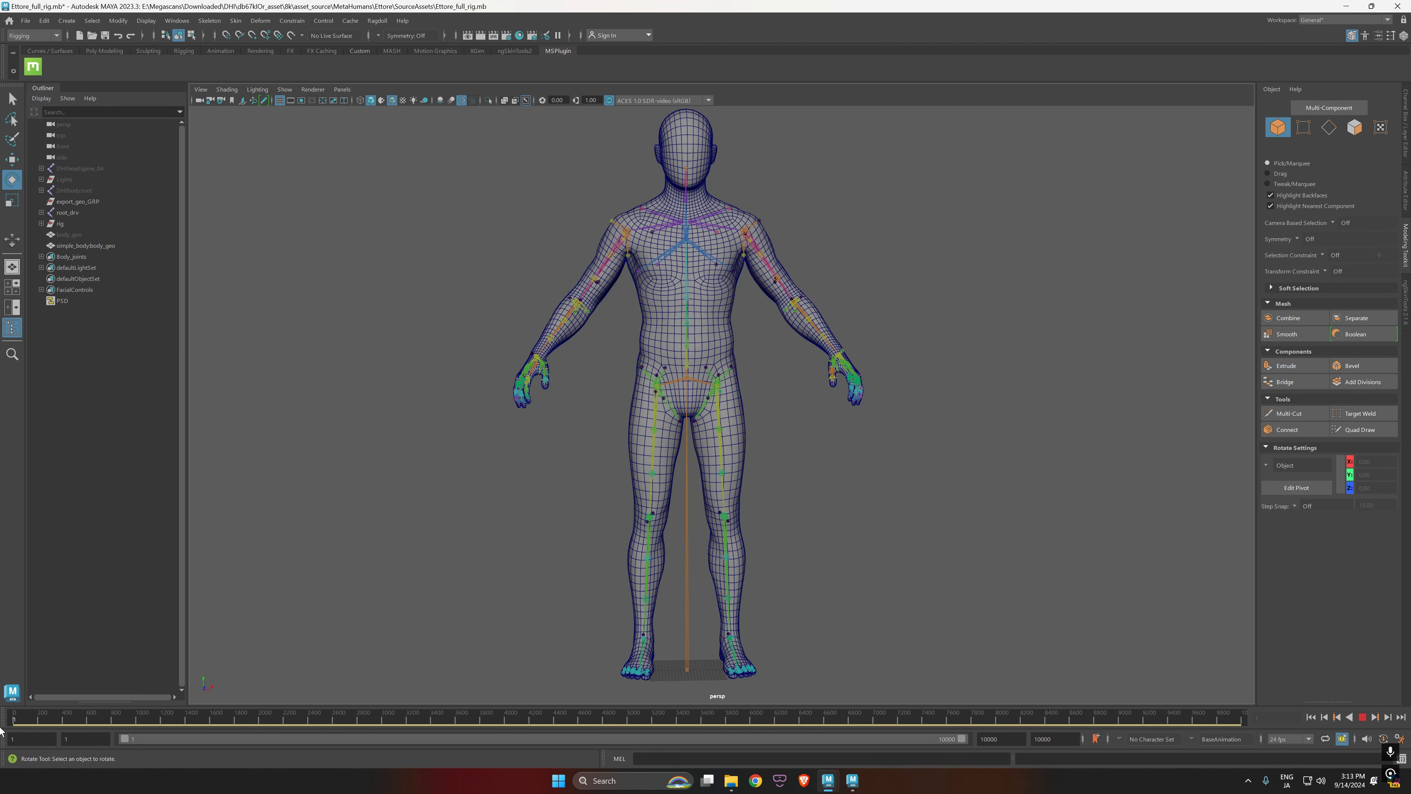
pyautogui.scroll(5, 755, 484)
pyautogui.scroll(-3, 835, 443)
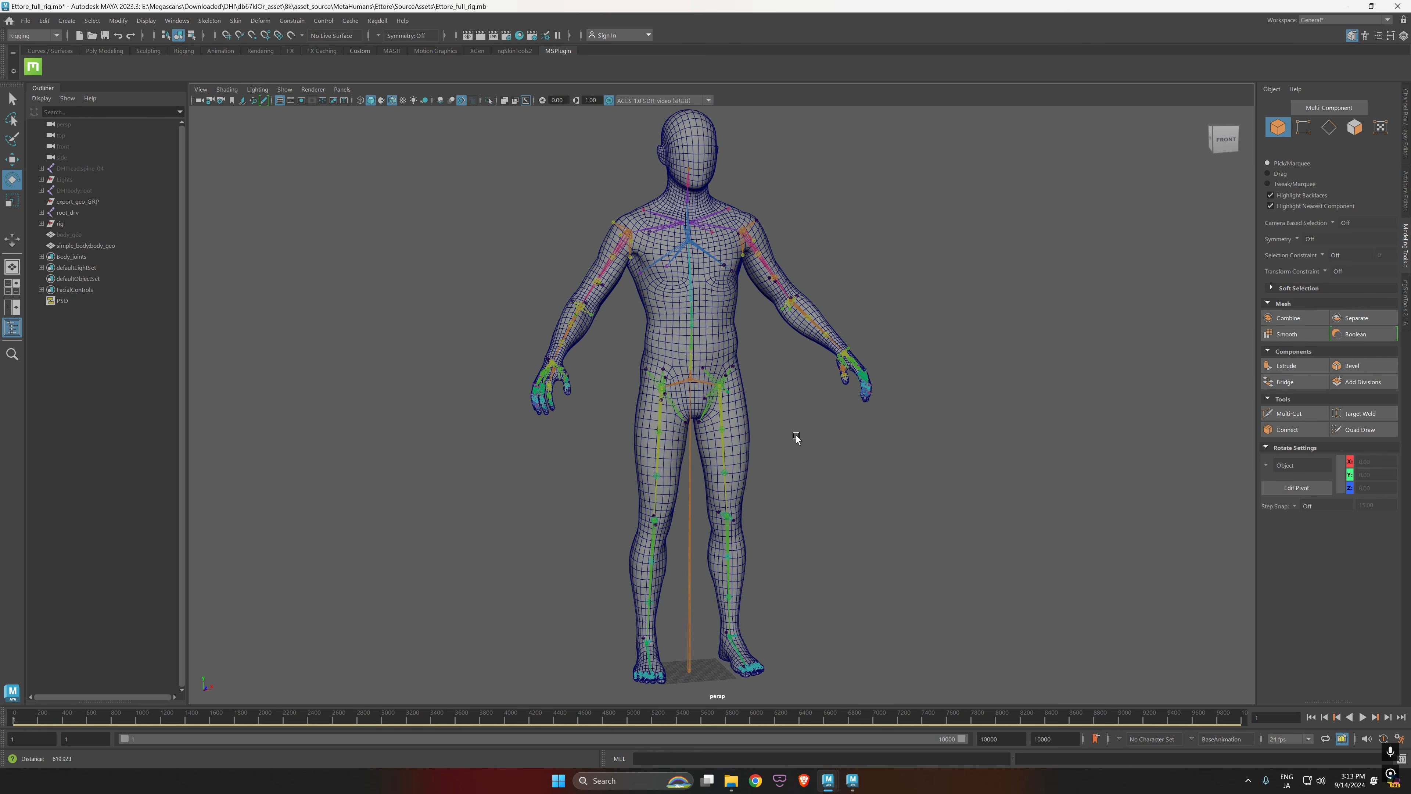
pyautogui.press('q')
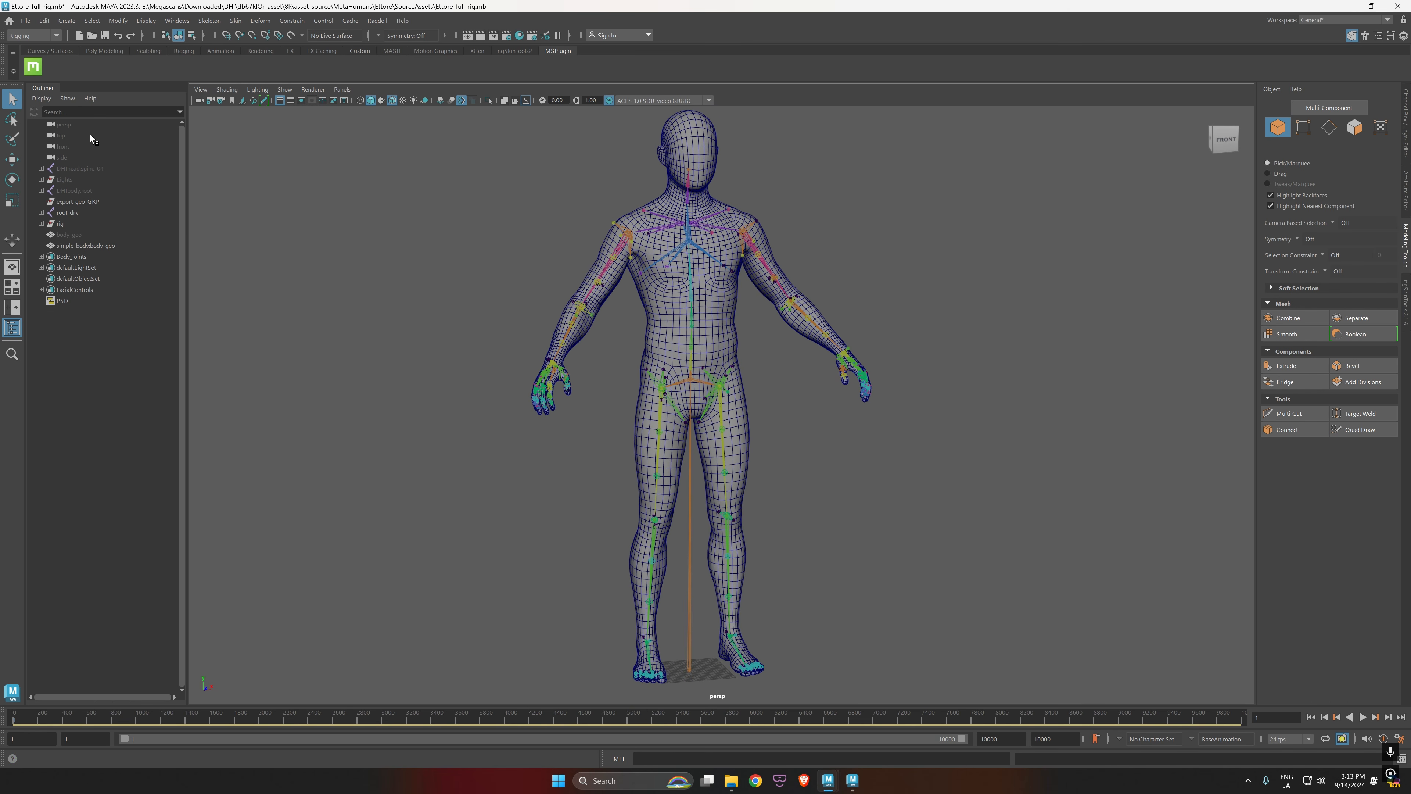
# Step: Preview the animated poses with simple_bodybody_geo selected and return to the first frame
pyautogui.click(731, 323)
pyautogui.hotkey('alt', 'v')
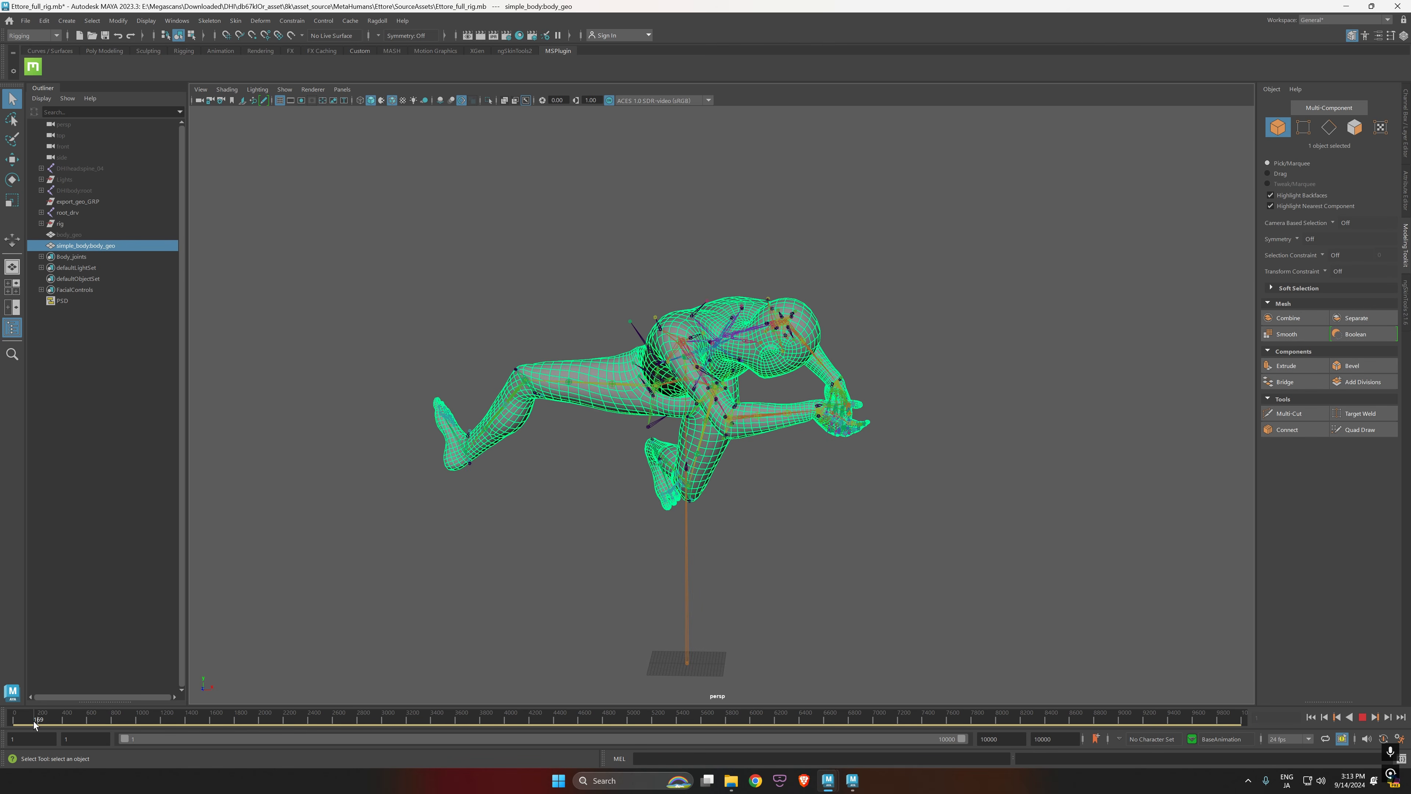
pyautogui.moveTo(35, 721); pyautogui.dragTo(3, 729)
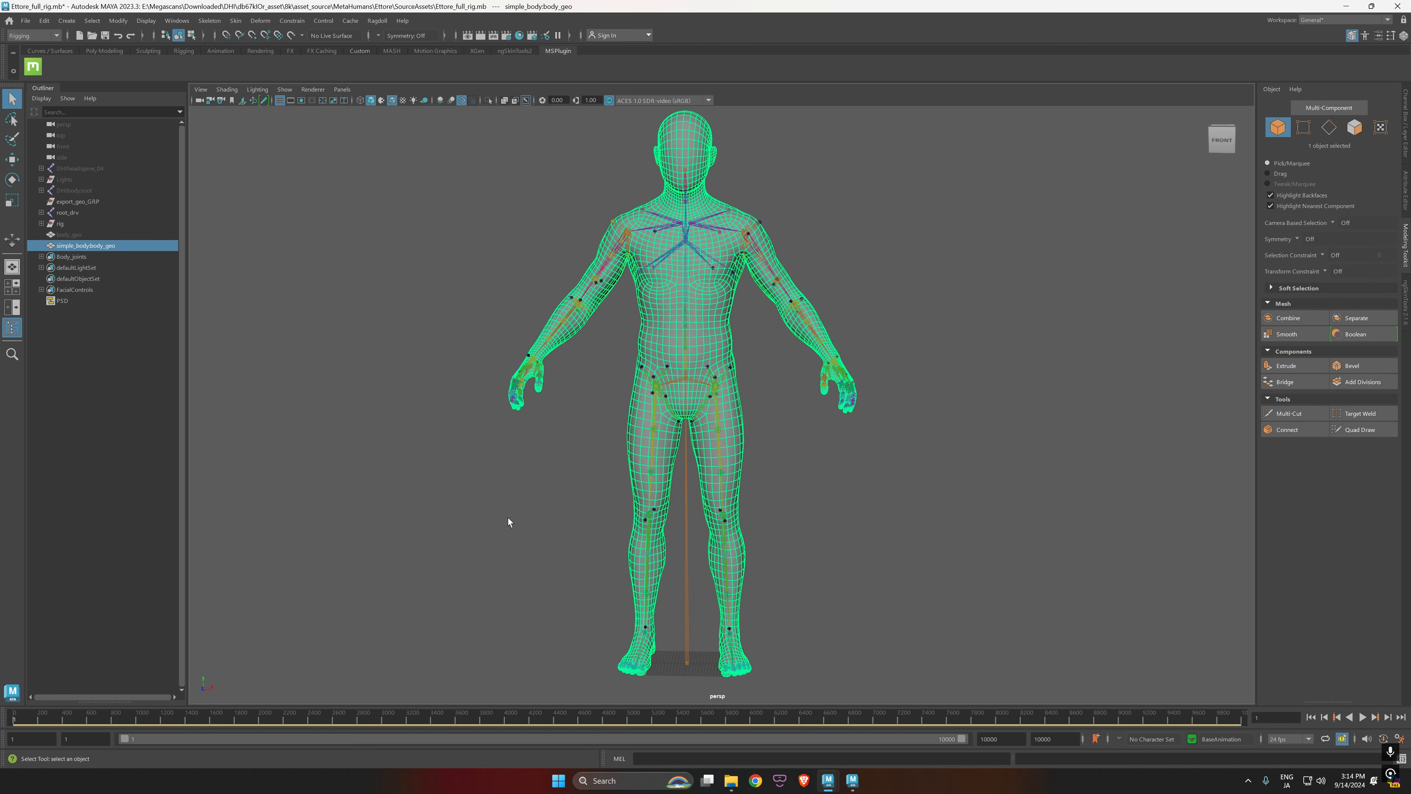
pyautogui.click(557, 484)
pyautogui.keyDown('alt'); pyautogui.moveTo(558, 511); pyautogui.dragTo(563, 498); pyautogui.keyUp('alt')
pyautogui.keyDown('alt'); pyautogui.moveTo(814, 490); pyautogui.dragTo(809, 486); pyautogui.keyUp('alt')
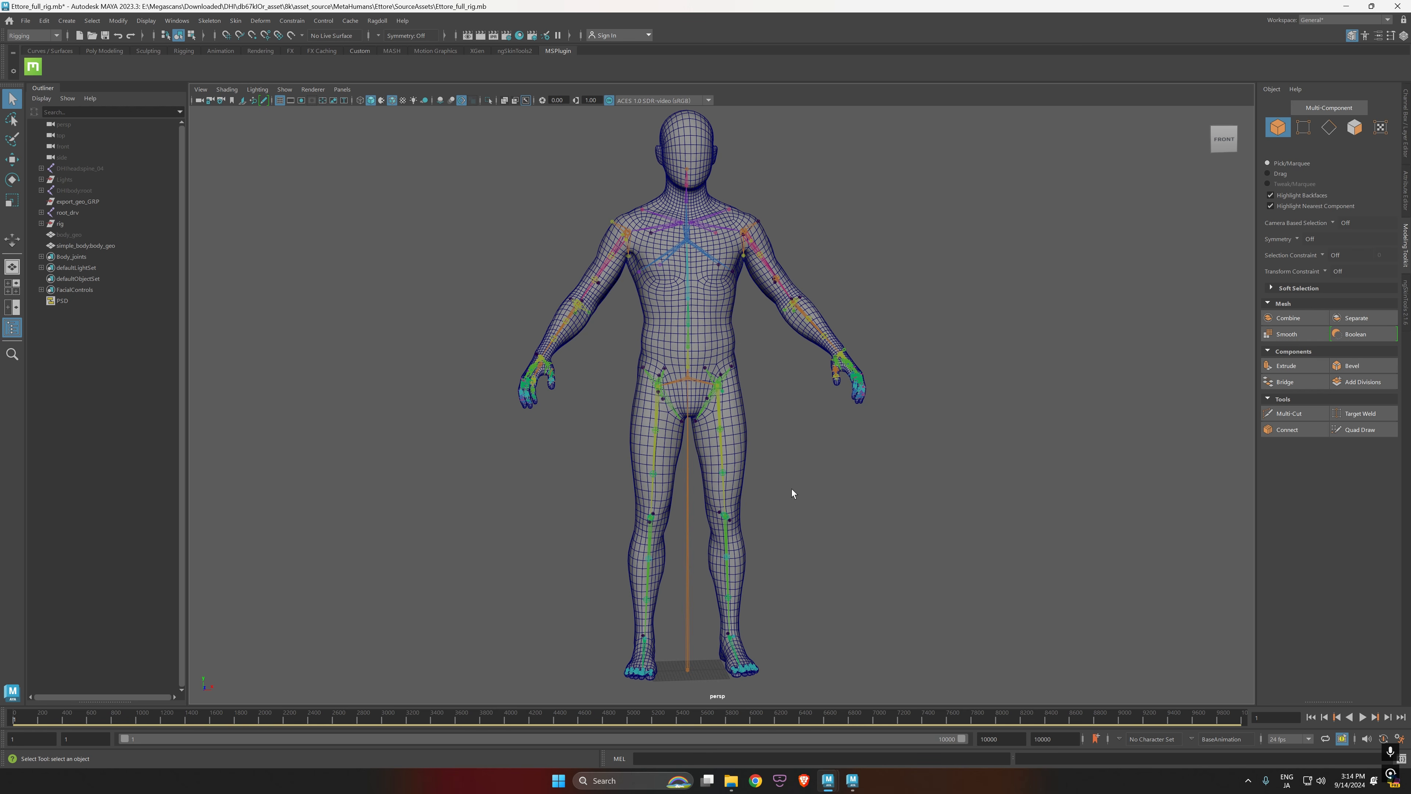
pyautogui.moveTo(792, 489)
pyautogui.keyDown('alt'); pyautogui.mouseDown()
pyautogui.moveTo(779, 482)
pyautogui.moveTo(807, 481)
pyautogui.mouseUp(); pyautogui.keyUp('alt')
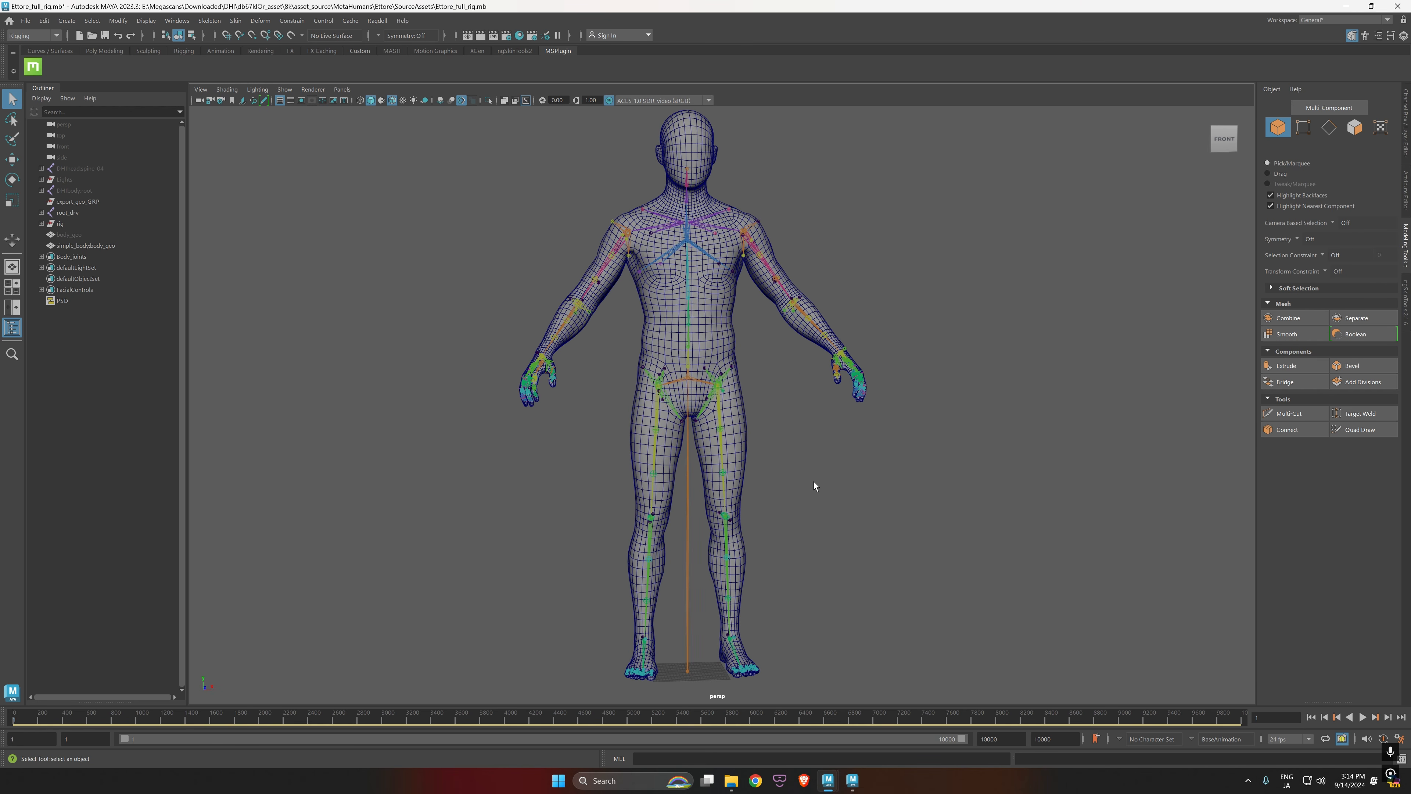
pyautogui.keyDown('alt'); pyautogui.moveTo(787, 472); pyautogui.dragTo(708, 438); pyautogui.keyUp('alt')
# Step: Recheck the opening poses, select simple_bodybody_geo for export, and return the timeline to frame 1
pyautogui.moveTo(29, 719); pyautogui.dragTo(0, 718)
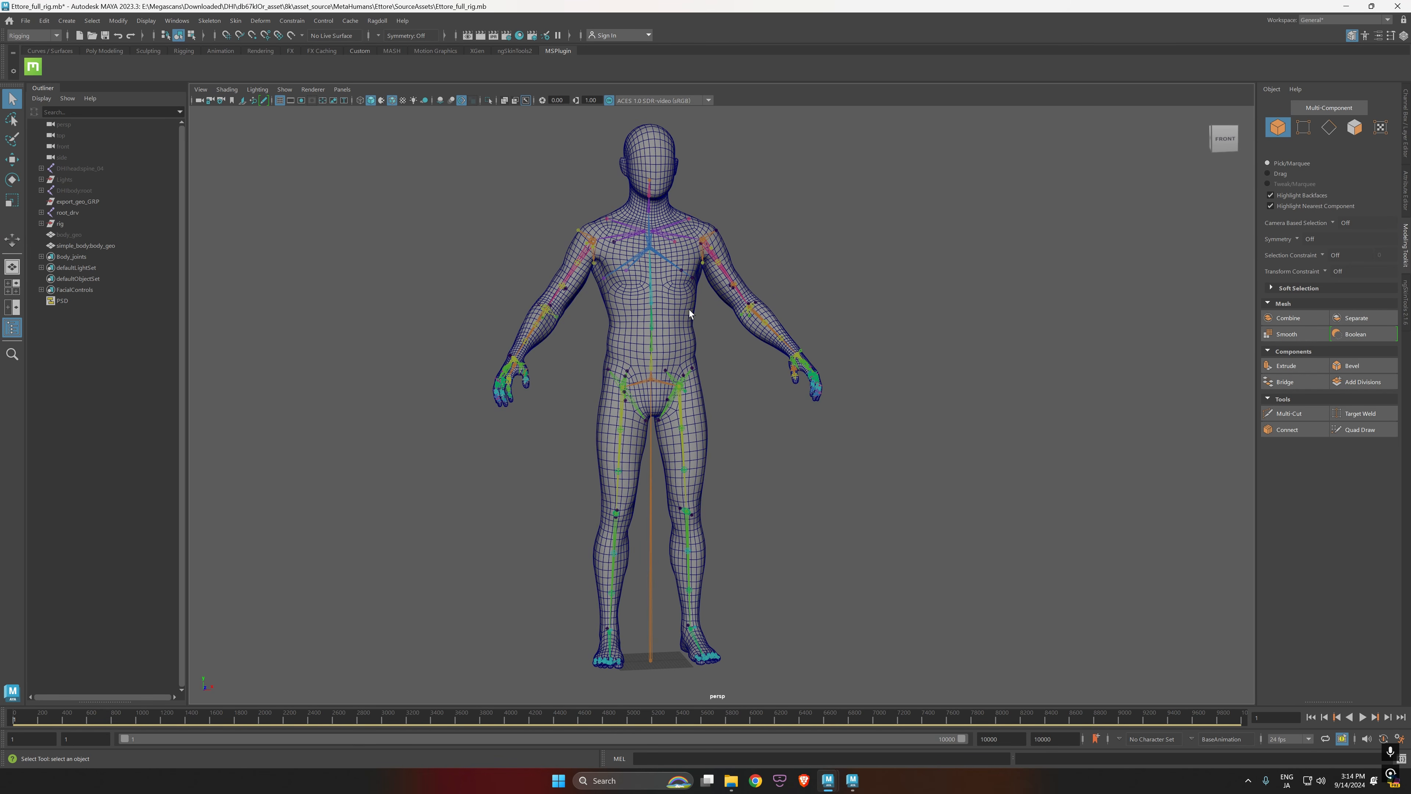
pyautogui.click(693, 348)
pyautogui.hotkey('alt', 'v')
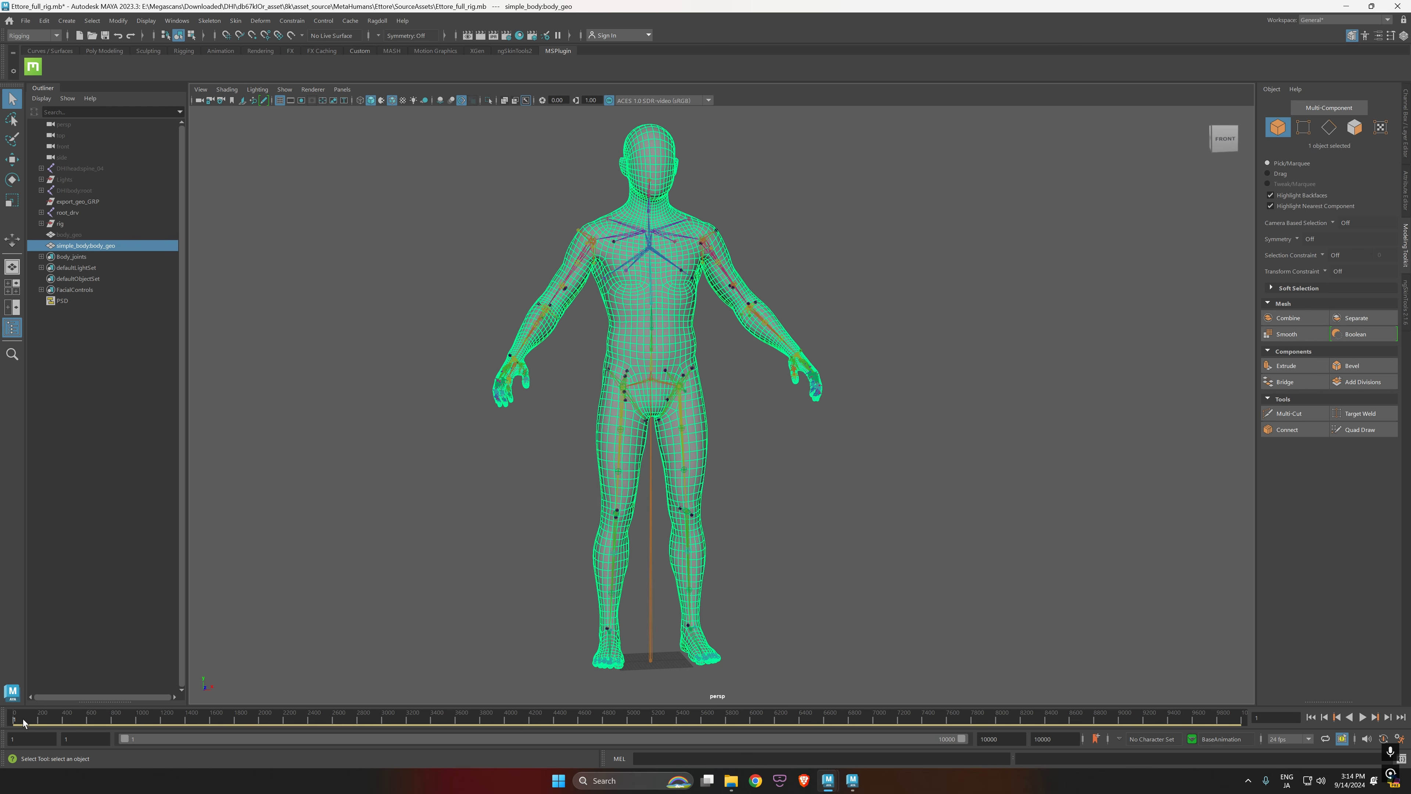
pyautogui.moveTo(64, 727); pyautogui.dragTo(2, 729)
pyautogui.keyDown('alt'); pyautogui.moveTo(772, 362); pyautogui.dragTo(789, 364, button='middle'); pyautogui.keyUp('alt')
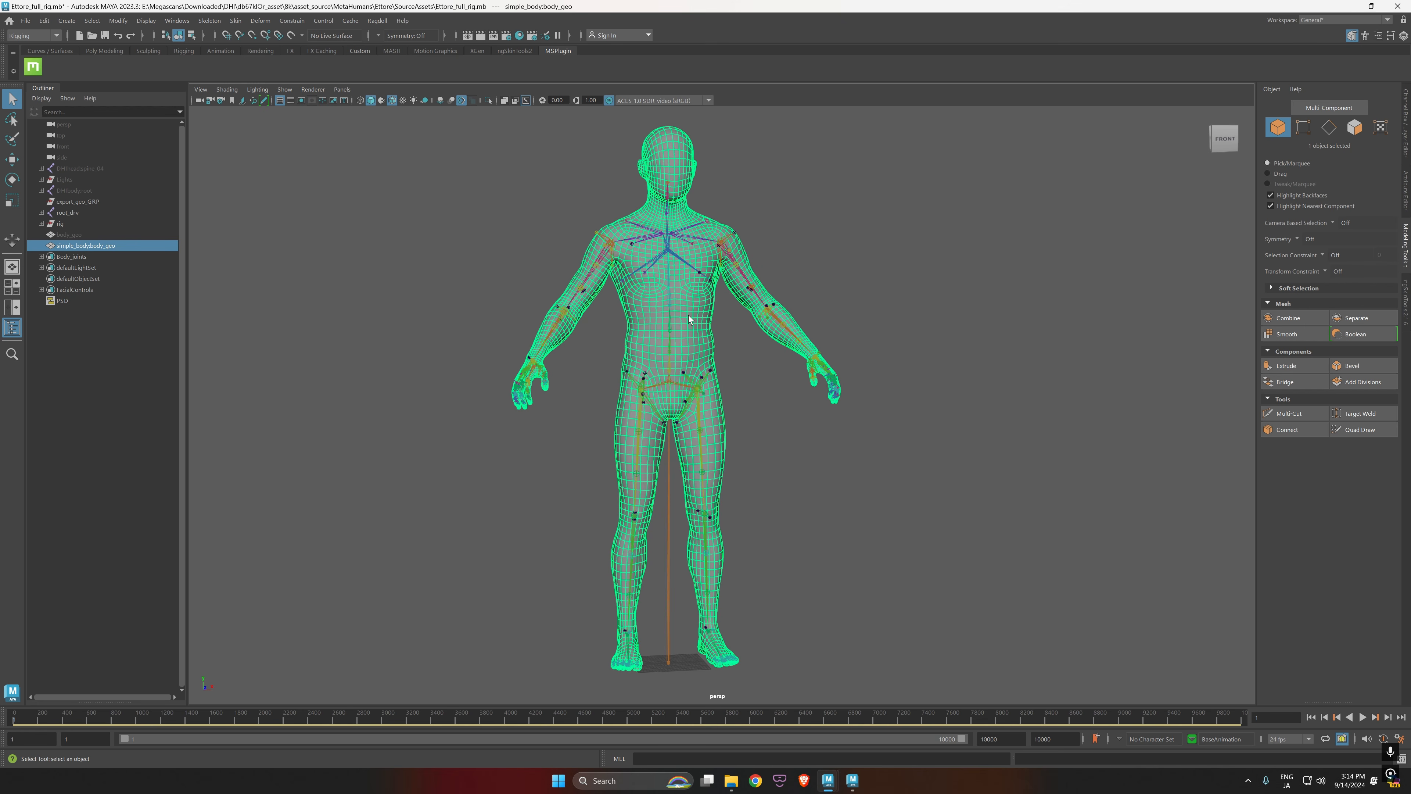
# Step: Open the Alembic export options for the selected body mesh and move the options window clear of the model
pyautogui.click(261, 21)
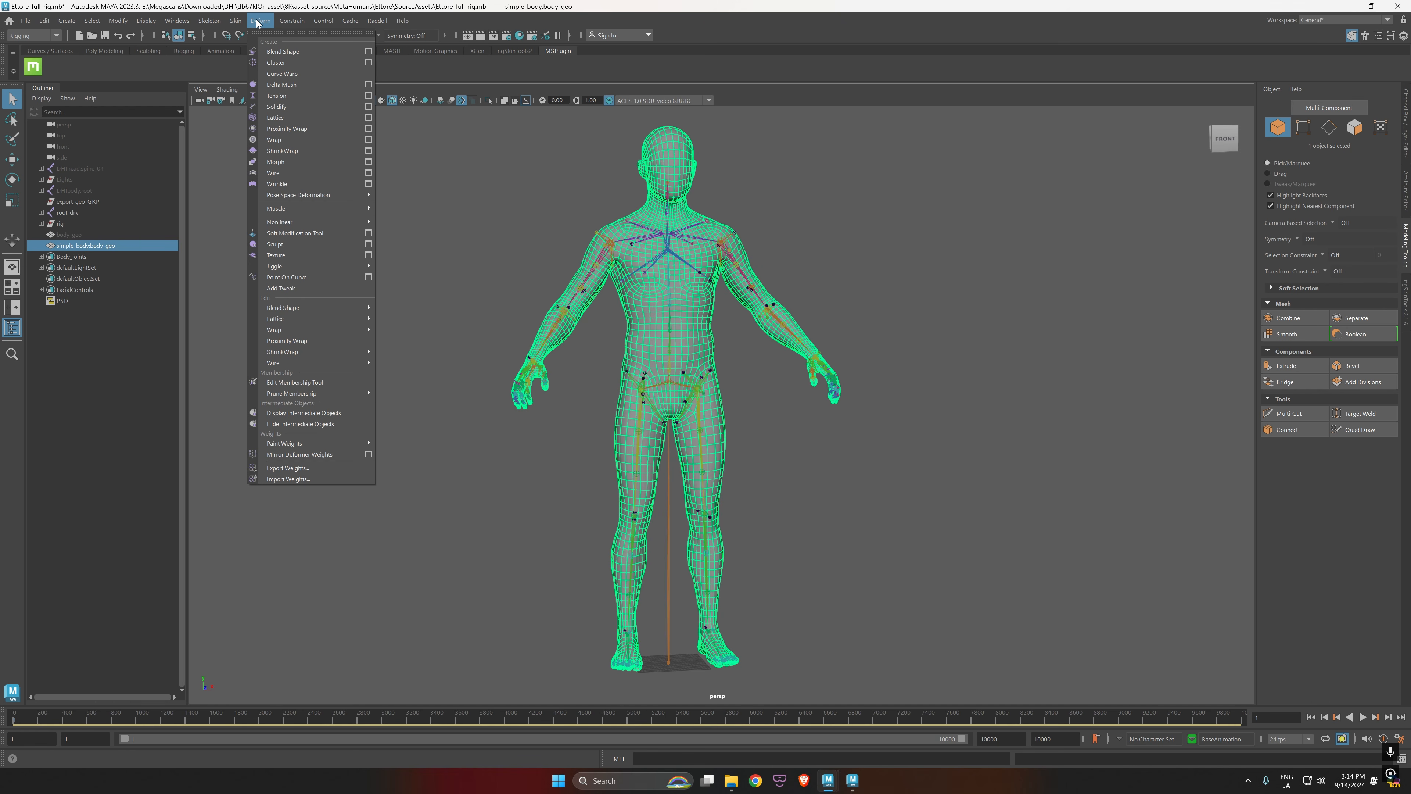
pyautogui.moveTo(343, 26)
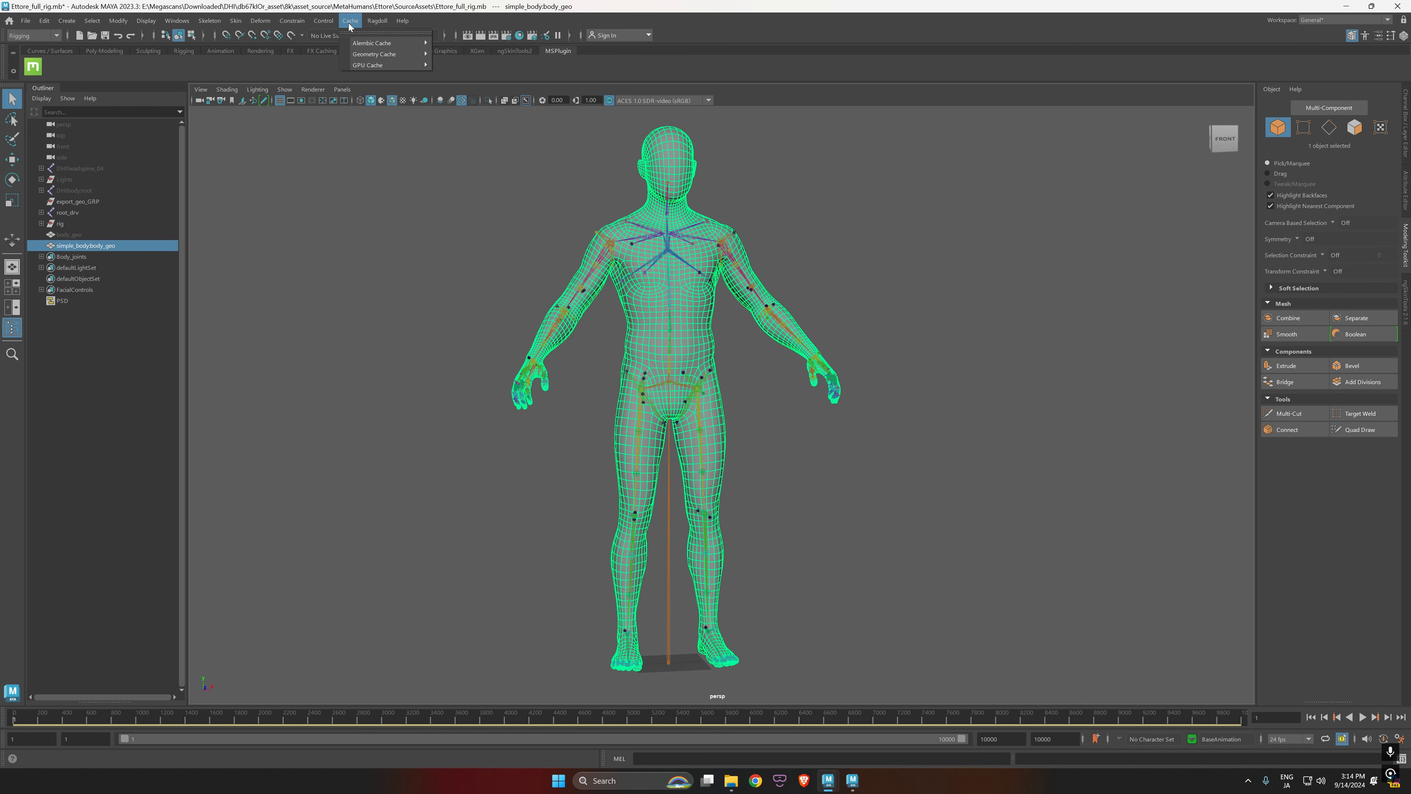
pyautogui.moveTo(376, 54)
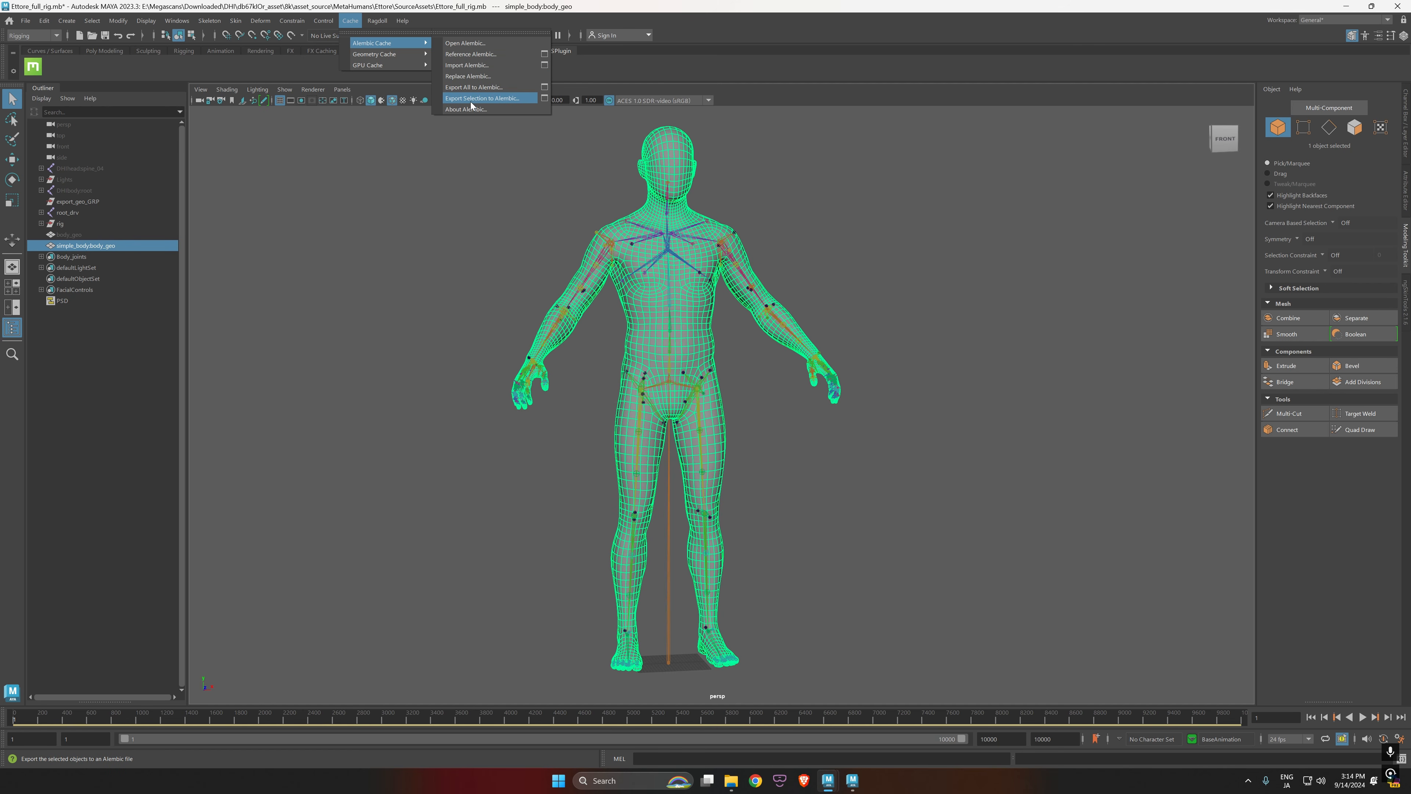
pyautogui.click(545, 100)
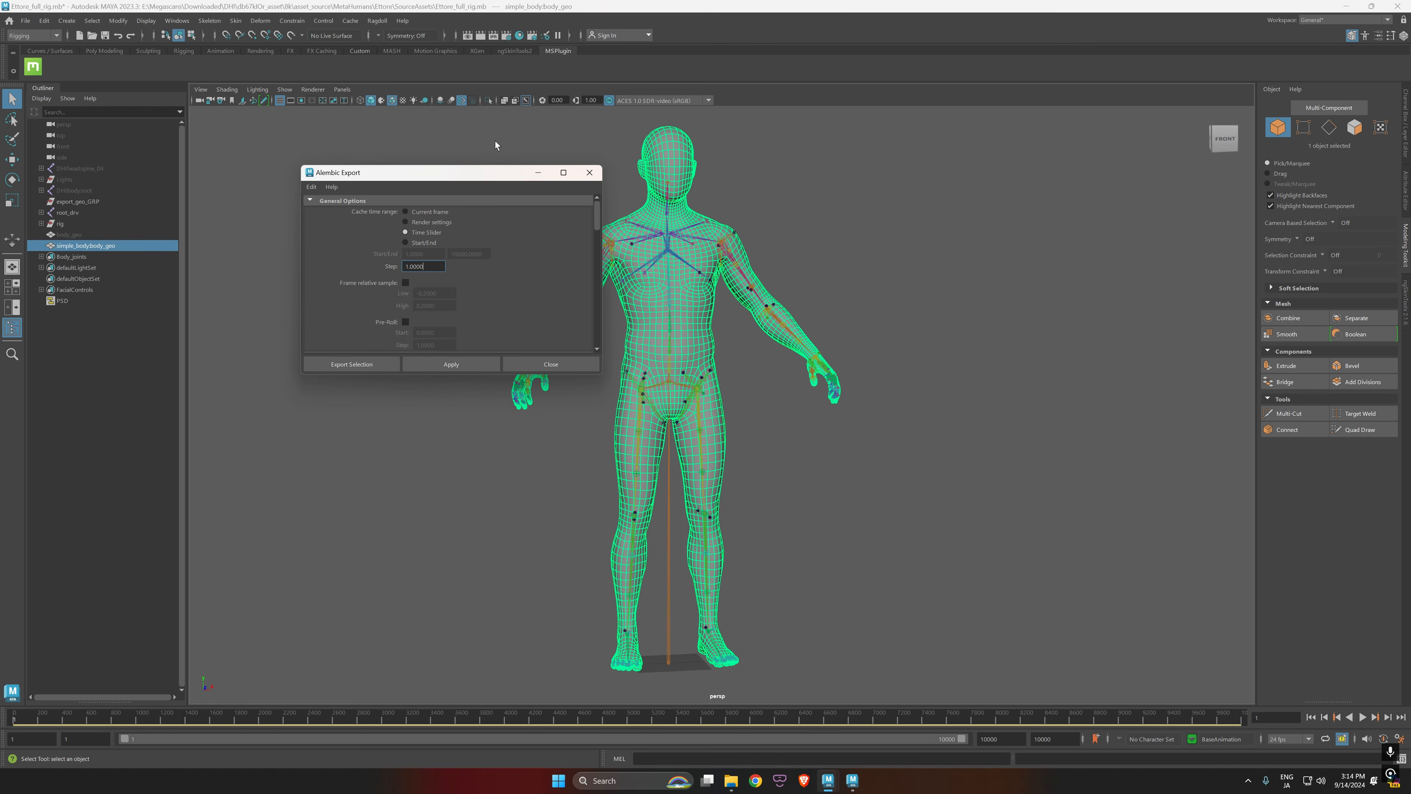
pyautogui.moveTo(467, 169); pyautogui.dragTo(1025, 161)
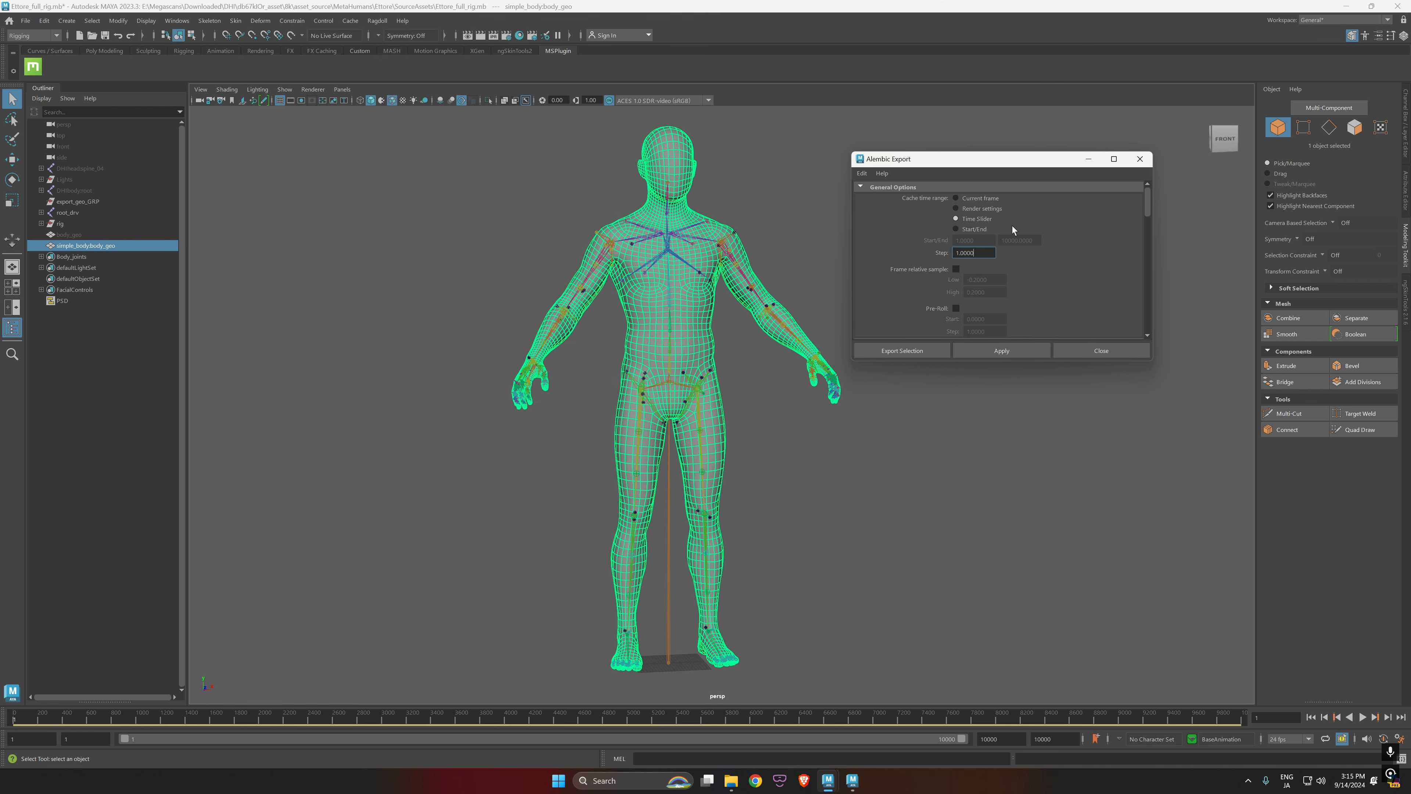
# Step: Set the Alembic cache time range to Start/End with a start frame of 1
pyautogui.click(978, 230)
pyautogui.doubleClick(969, 240)
pyautogui.write('0')
pyautogui.press('Return')
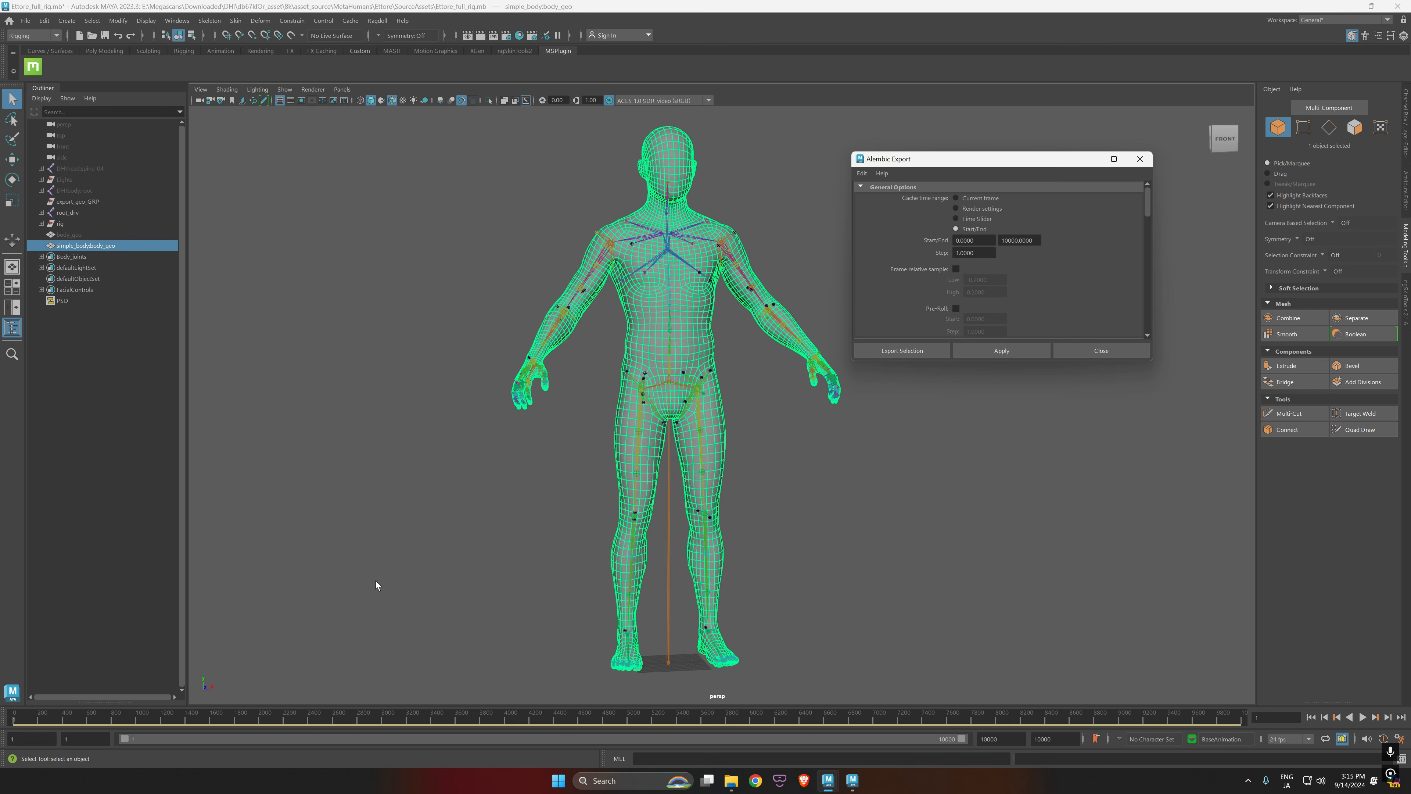
pyautogui.moveTo(15, 721); pyautogui.dragTo(12, 721)
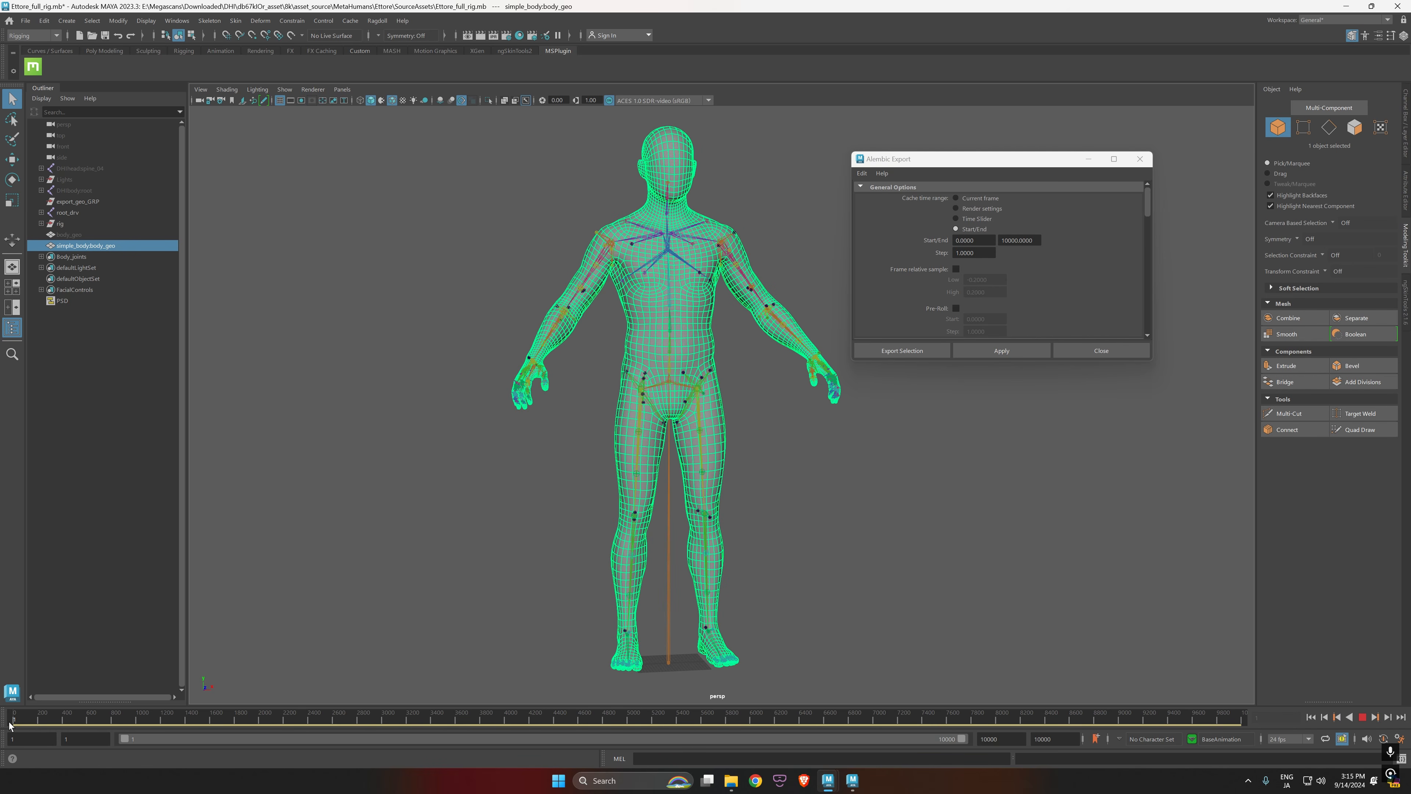
pyautogui.moveTo(976, 241); pyautogui.dragTo(940, 255)
pyautogui.write('1')
pyautogui.press('Return')
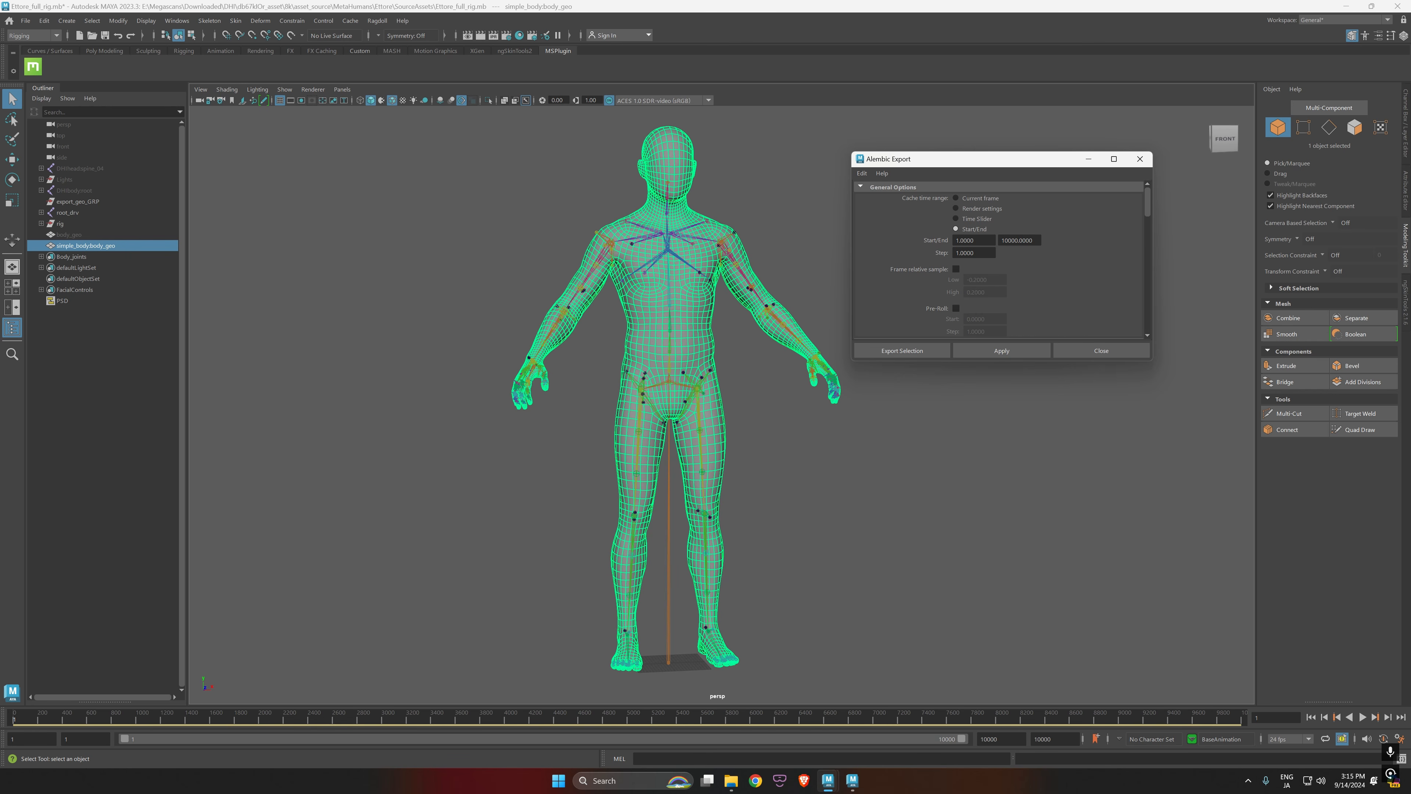
# Step: Review the remaining export options, proceed with exporting the selection, and choose MH_body_10k_poses.abc in the ML_Deformer folder as the target
pyautogui.moveTo(1150, 209); pyautogui.dragTo(1146, 315)
pyautogui.click(956, 229)
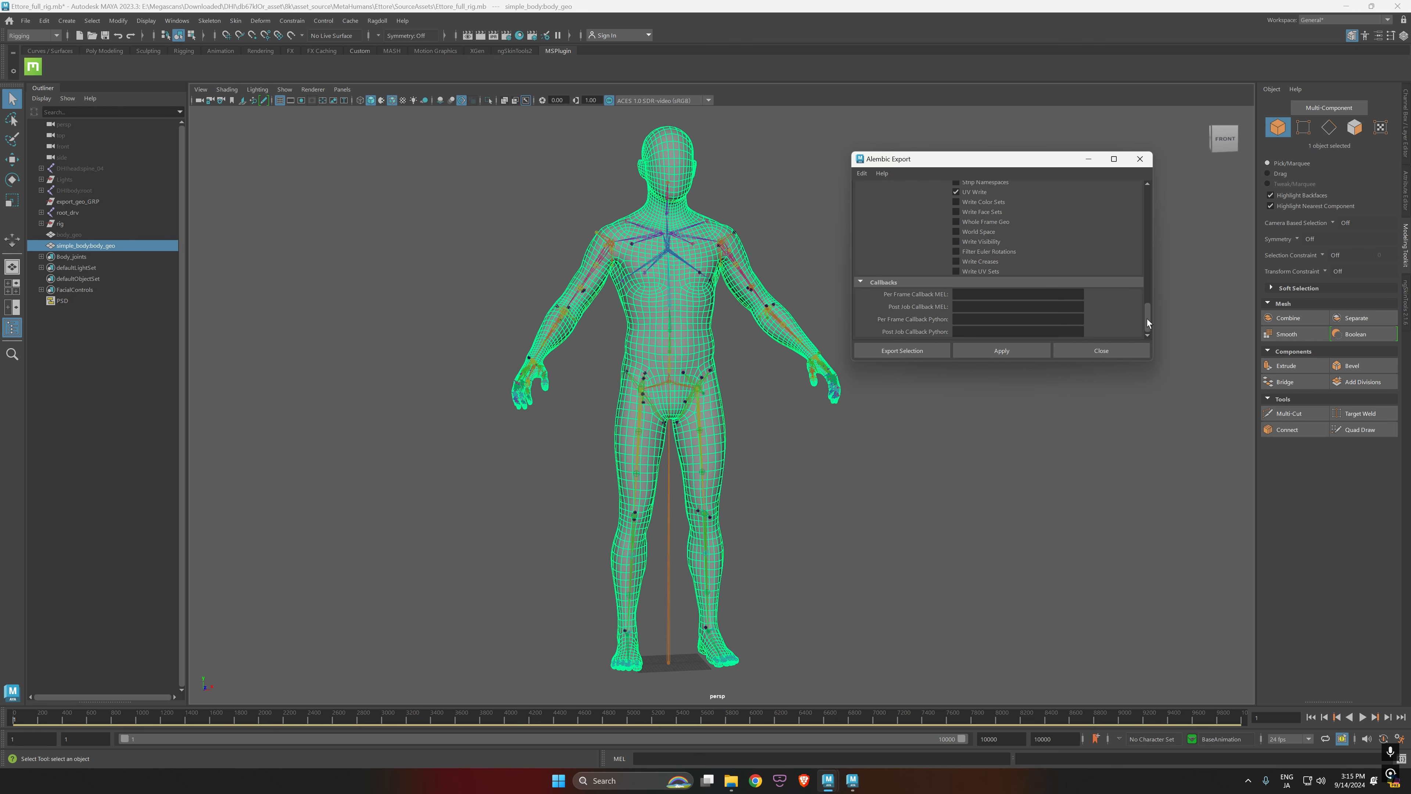
pyautogui.click(917, 351)
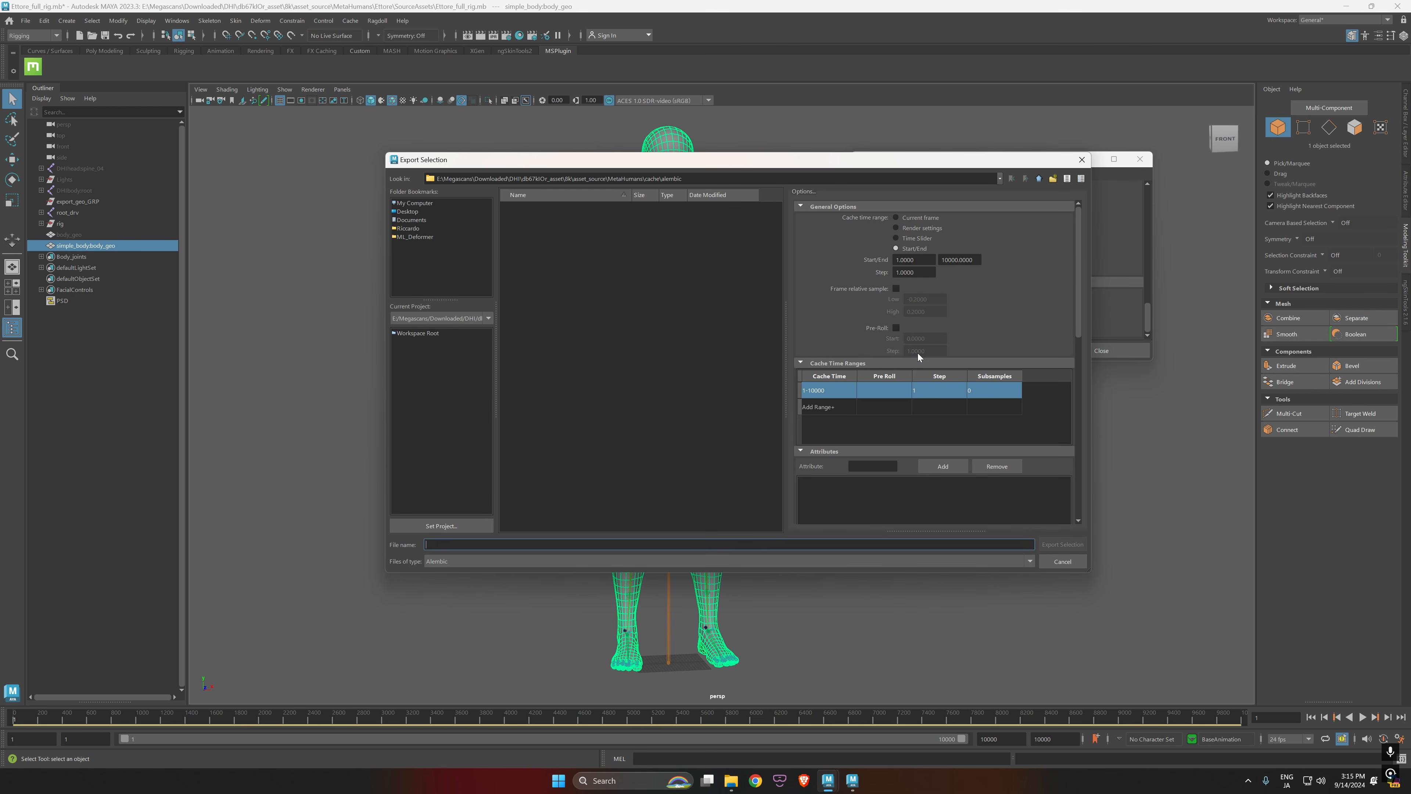
pyautogui.click(416, 238)
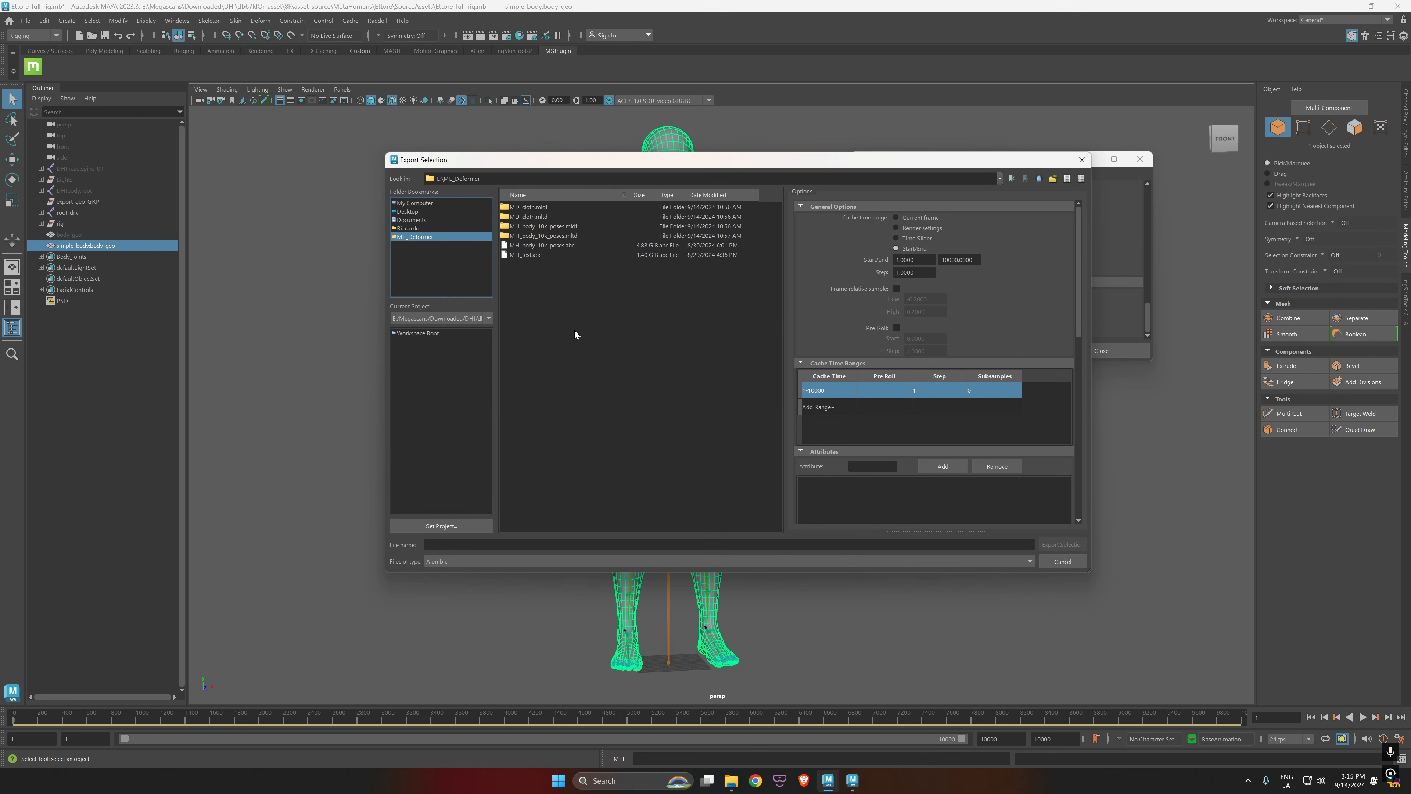
pyautogui.click(535, 245)
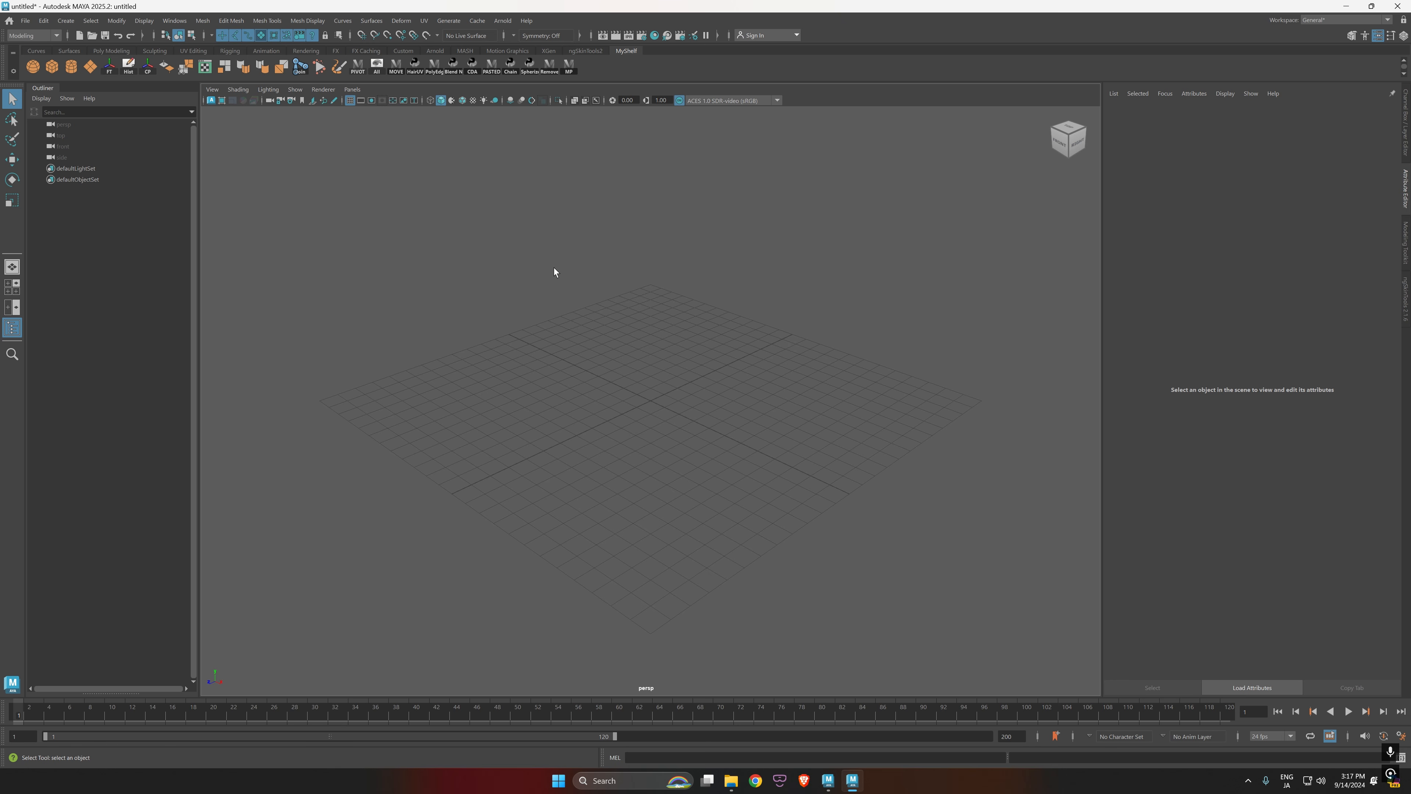
# Step: Import MH_body_10k_poses.abc from the ML_Deformer folder into the untitled Maya 2025 scene
pyautogui.keyDown('alt'); pyautogui.moveTo(684, 397); pyautogui.dragTo(745, 427); pyautogui.keyUp('alt')
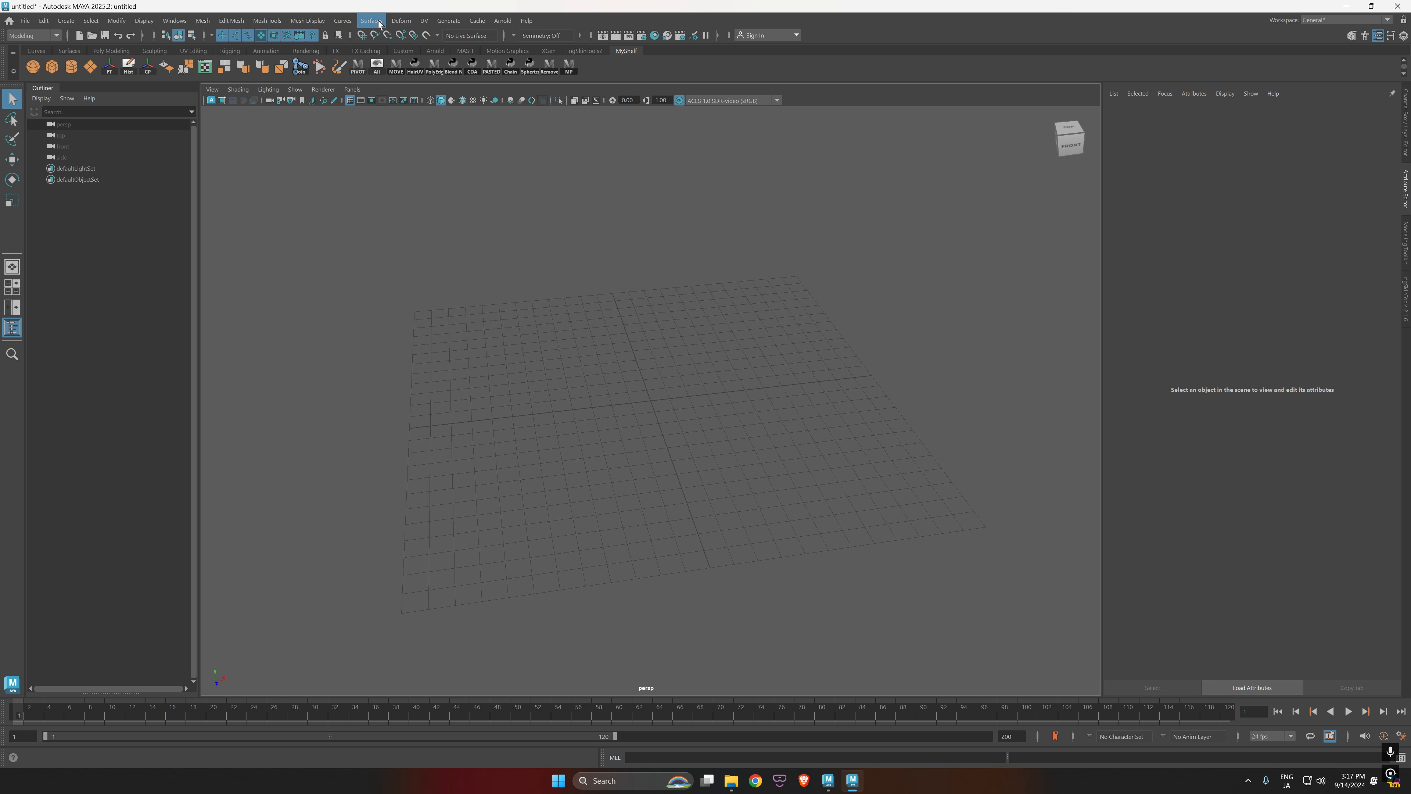
pyautogui.click(347, 21)
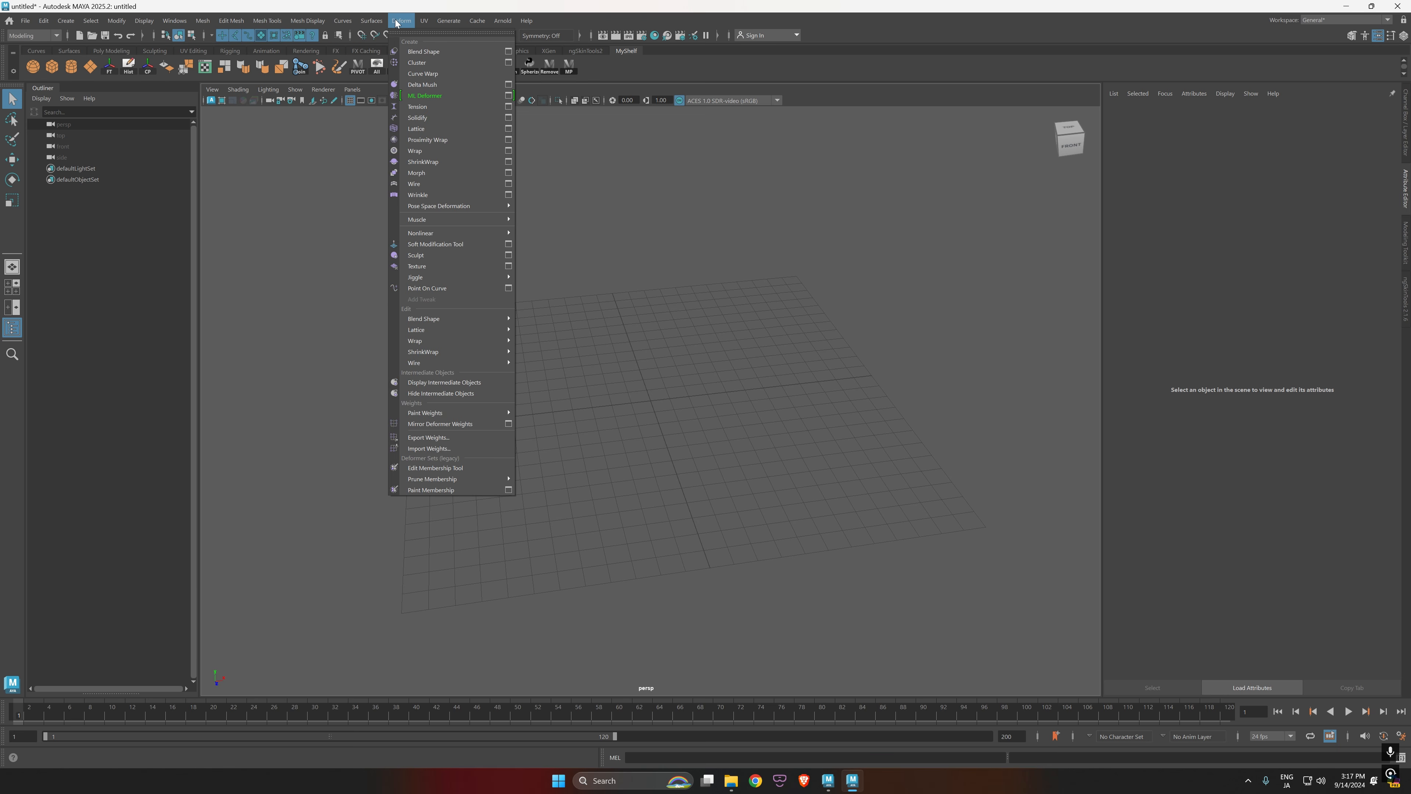
pyautogui.moveTo(516, 42)
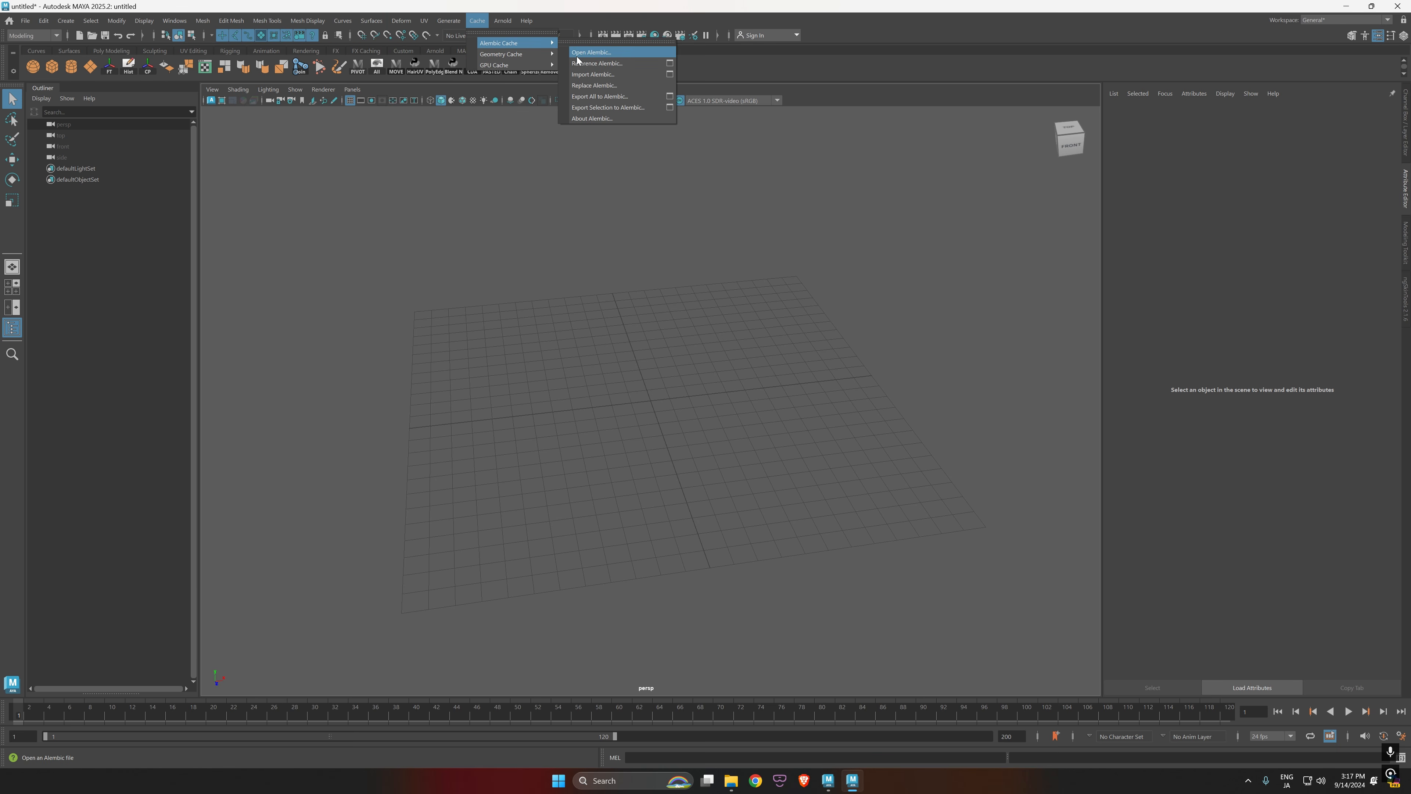
pyautogui.click(606, 75)
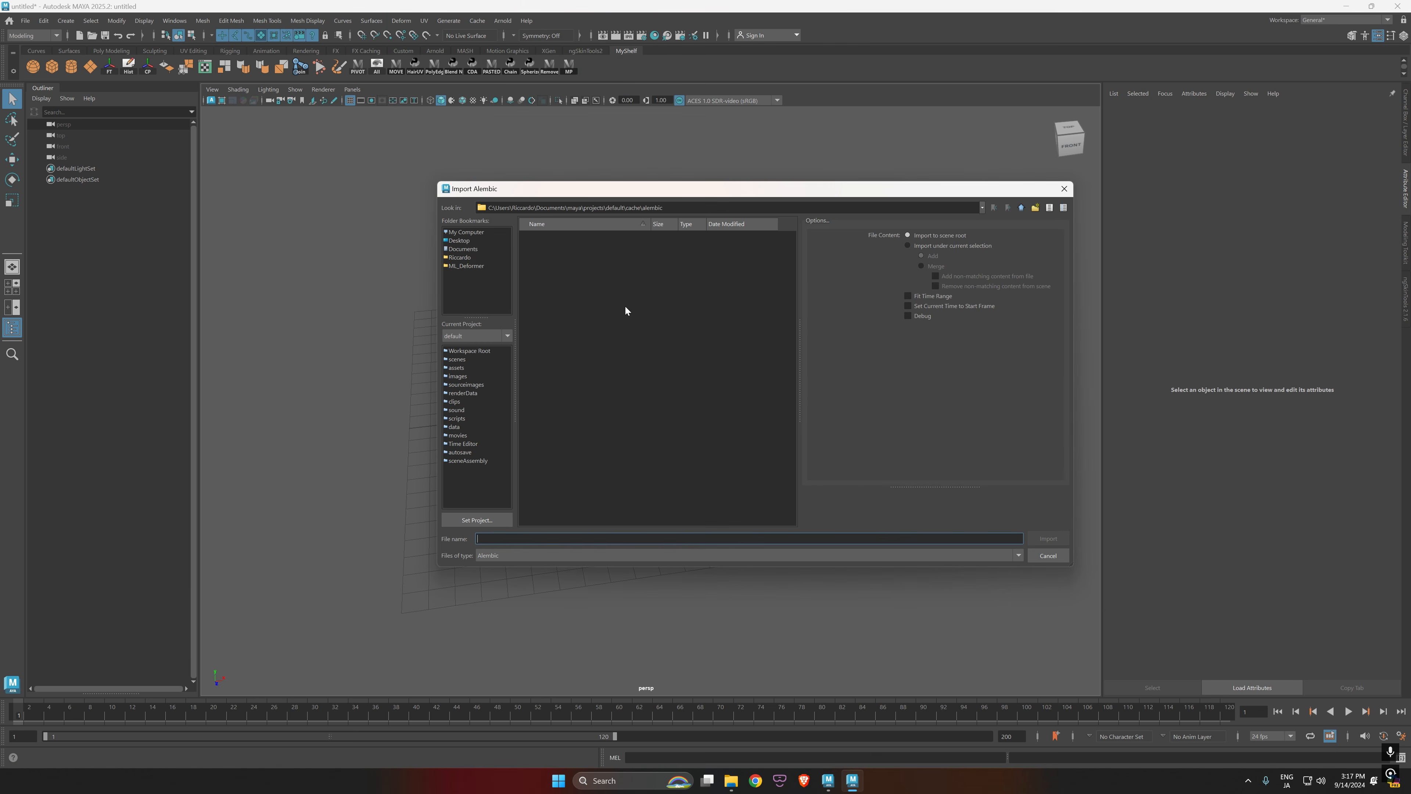
pyautogui.click(467, 266)
pyautogui.click(582, 274)
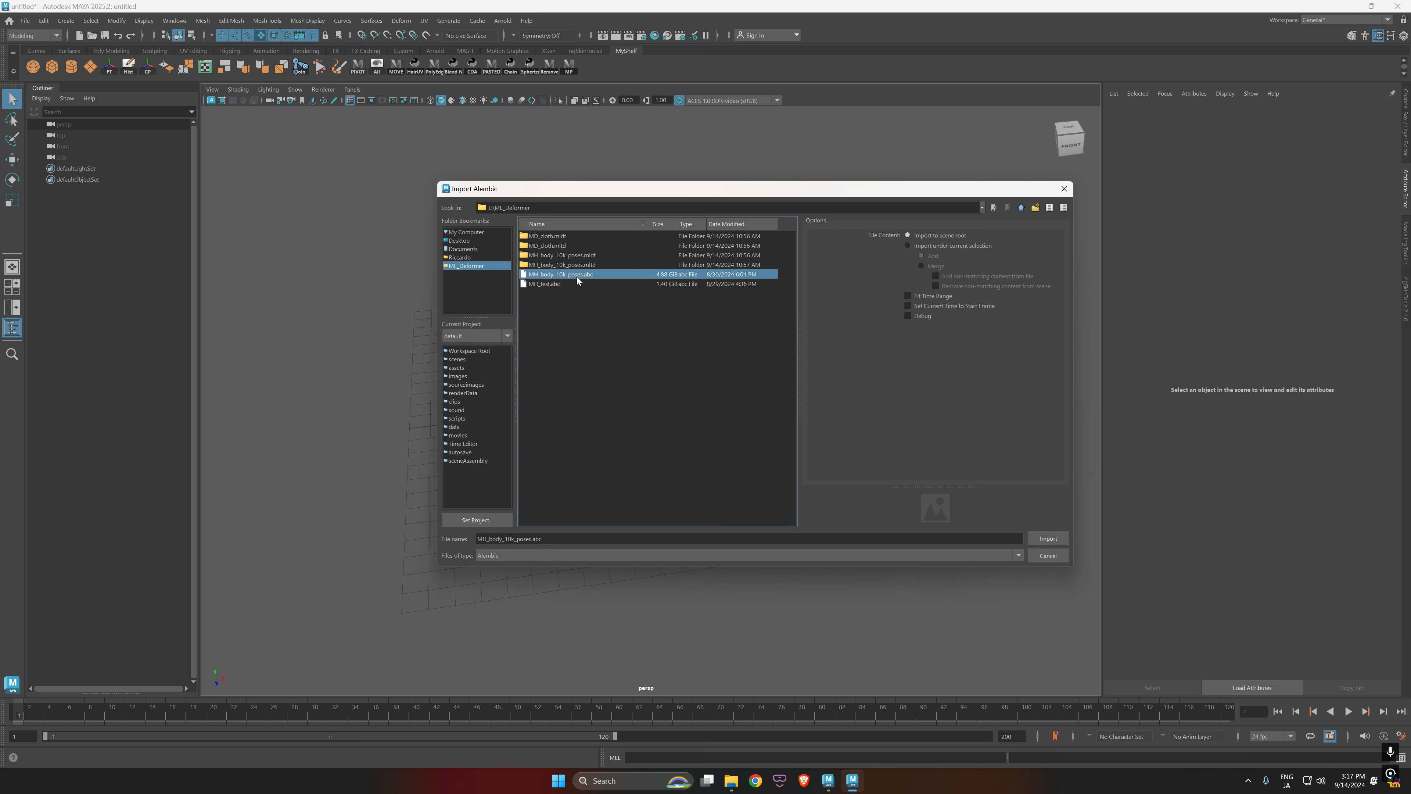
pyautogui.click(1047, 541)
# Step: Show the wireframe over the imported body's shading, preview the cached animation, and return to frame 1
pyautogui.keyDown('alt'); pyautogui.moveTo(664, 391); pyautogui.dragTo(467, 267, button='right'); pyautogui.keyUp('alt')
pyautogui.keyDown('alt'); pyautogui.moveTo(725, 264); pyautogui.dragTo(740, 486, button='middle'); pyautogui.keyUp('alt')
pyautogui.keyDown('alt'); pyautogui.moveTo(739, 487); pyautogui.dragTo(741, 447, button='right'); pyautogui.keyUp('alt')
pyautogui.keyDown('alt'); pyautogui.moveTo(740, 448); pyautogui.dragTo(747, 388); pyautogui.keyUp('alt')
pyautogui.keyDown('alt'); pyautogui.moveTo(747, 387); pyautogui.dragTo(744, 444, button='middle'); pyautogui.keyUp('alt')
pyautogui.keyDown('alt'); pyautogui.moveTo(743, 456); pyautogui.dragTo(737, 447, button='right'); pyautogui.keyUp('alt')
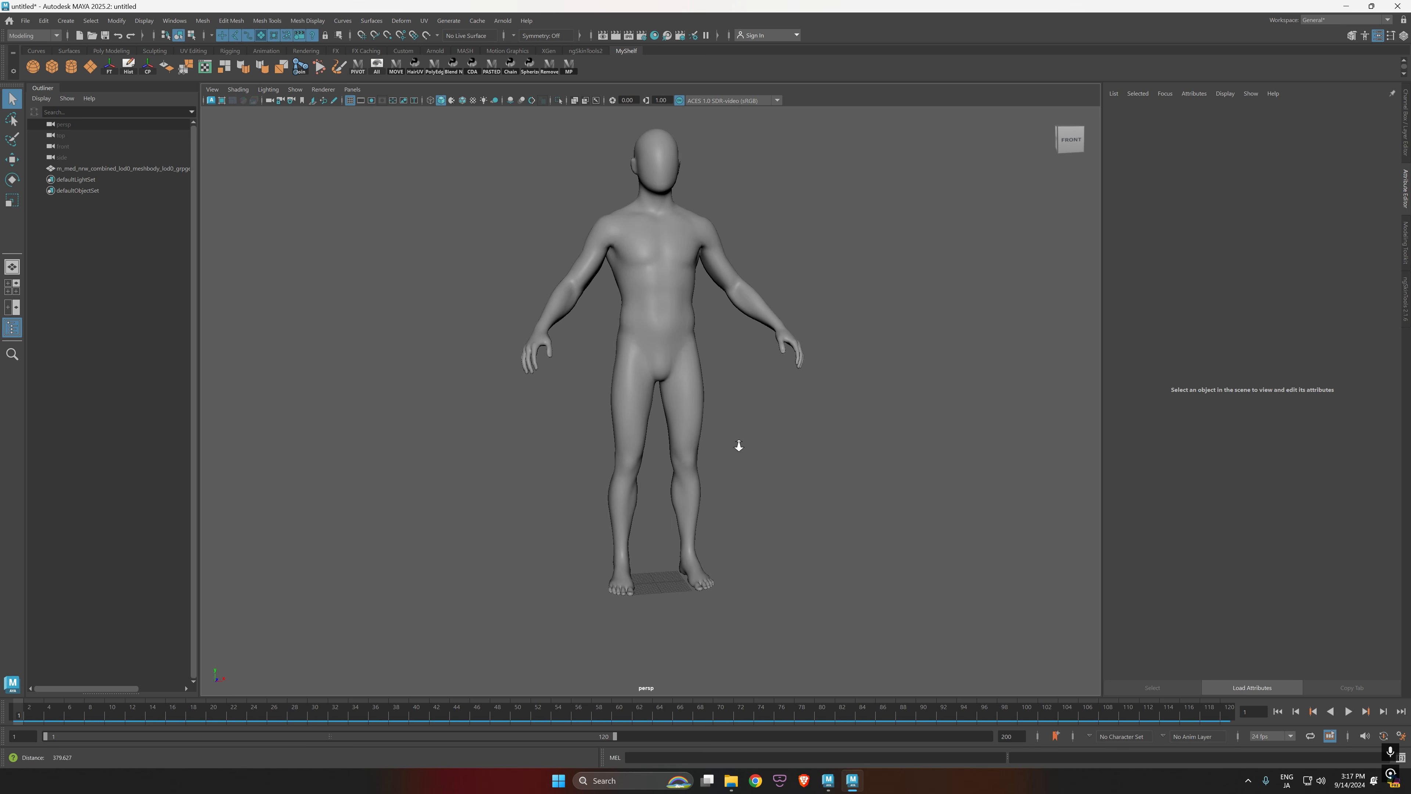
pyautogui.moveTo(737, 447)
pyautogui.keyDown('alt'); pyautogui.mouseDown()
pyautogui.moveTo(736, 473)
pyautogui.moveTo(687, 517)
pyautogui.moveTo(682, 483)
pyautogui.mouseUp(); pyautogui.keyUp('alt')
pyautogui.click(462, 100)
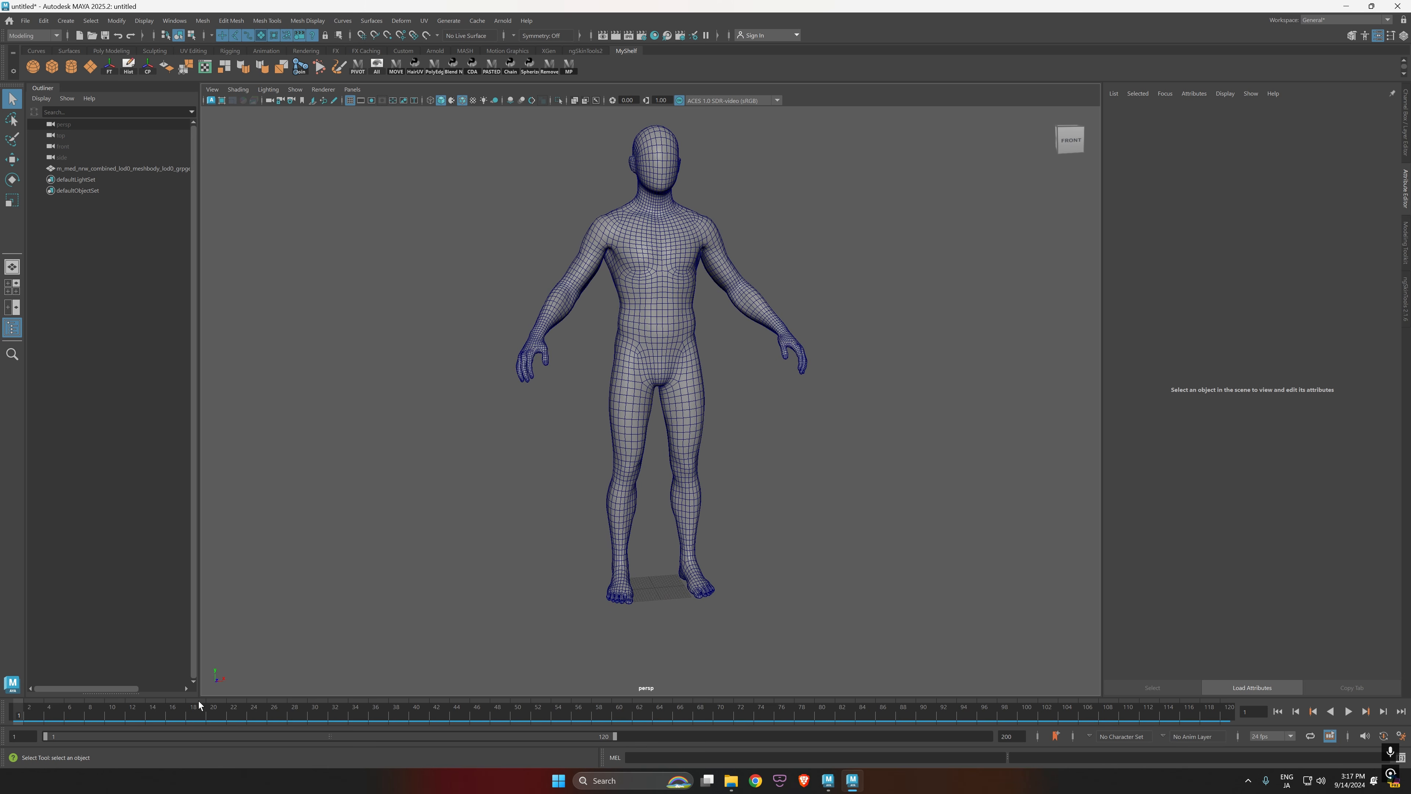
pyautogui.hotkey('alt', 'v')
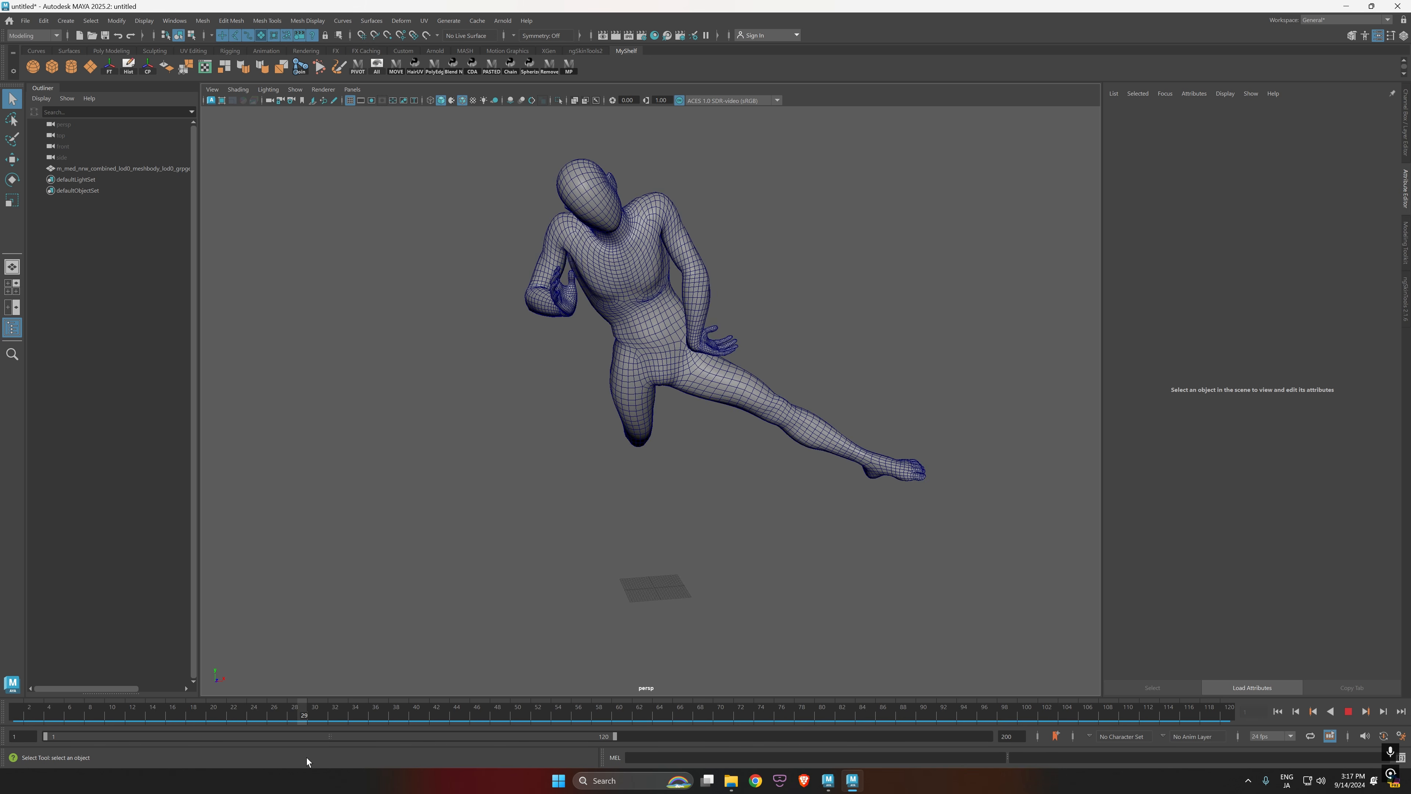
pyautogui.moveTo(306, 758); pyautogui.dragTo(14, 748)
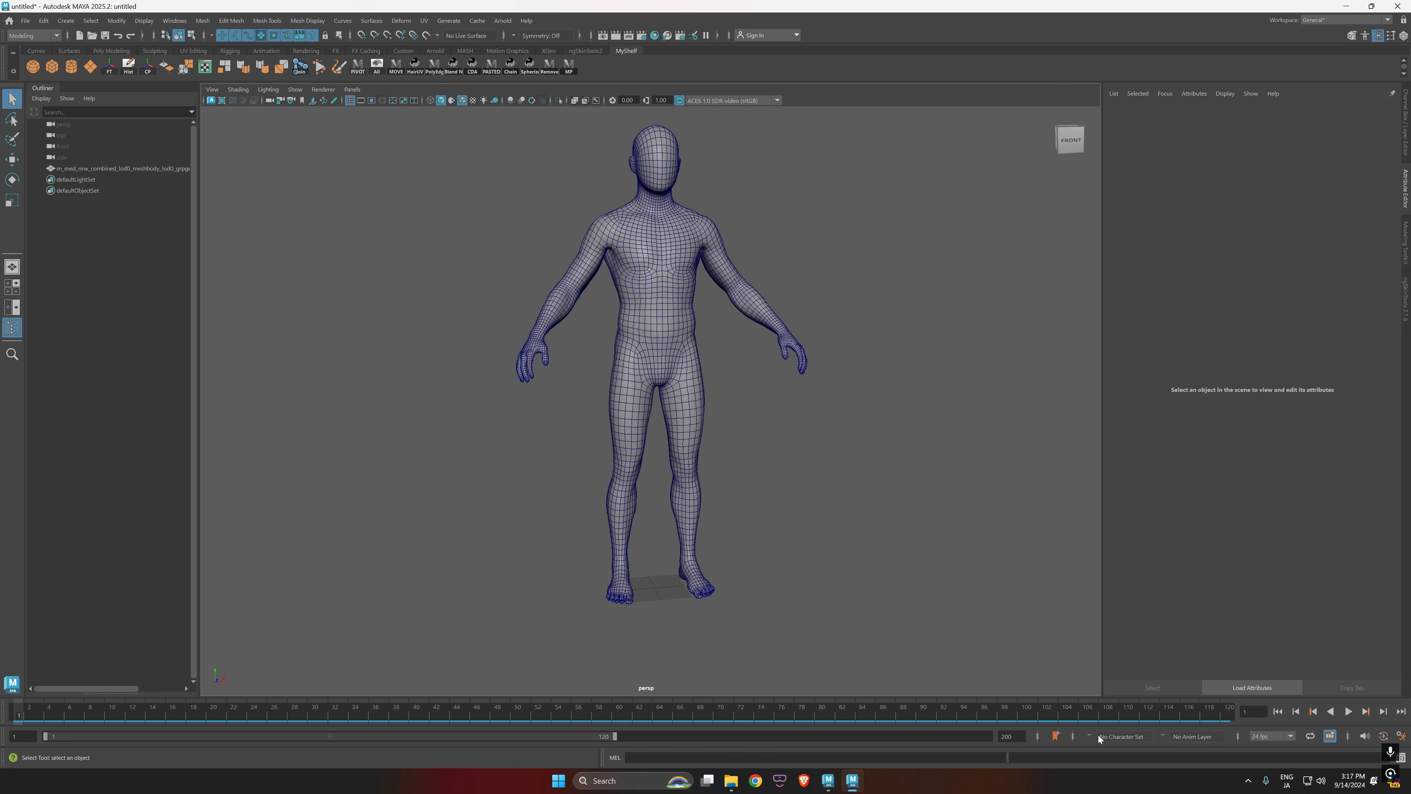
# Step: Set the animation end to 10000, extend the visible time range to its full length, and scrub the late and opening poses
pyautogui.doubleClick(1008, 737)
pyautogui.write('10000')
pyautogui.press('Return')
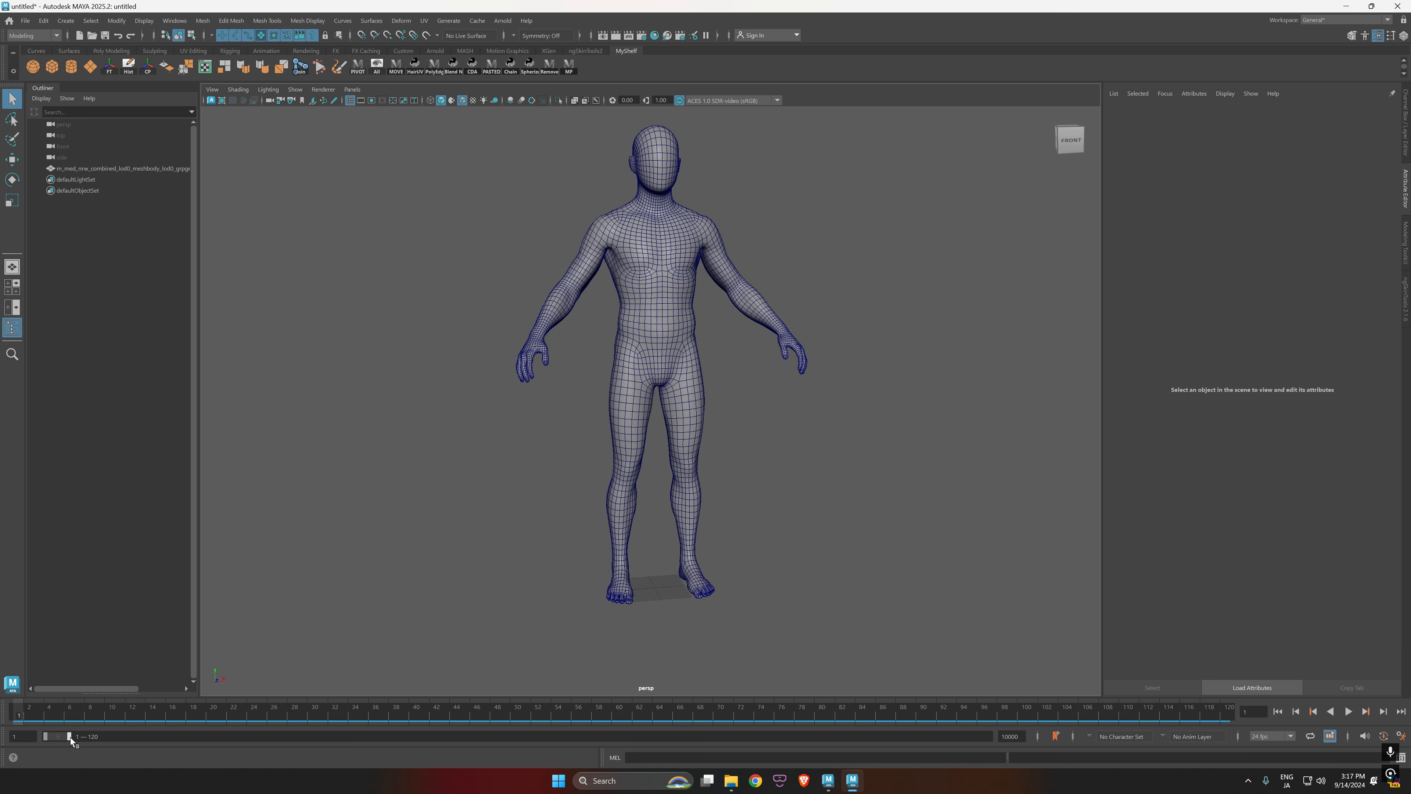
pyautogui.moveTo(72, 736); pyautogui.dragTo(1027, 771)
pyautogui.moveTo(1191, 720)
pyautogui.mouseDown()
pyautogui.moveTo(1226, 720)
pyautogui.moveTo(1204, 719)
pyautogui.mouseUp()
pyautogui.moveTo(23, 718); pyautogui.dragTo(13, 719)
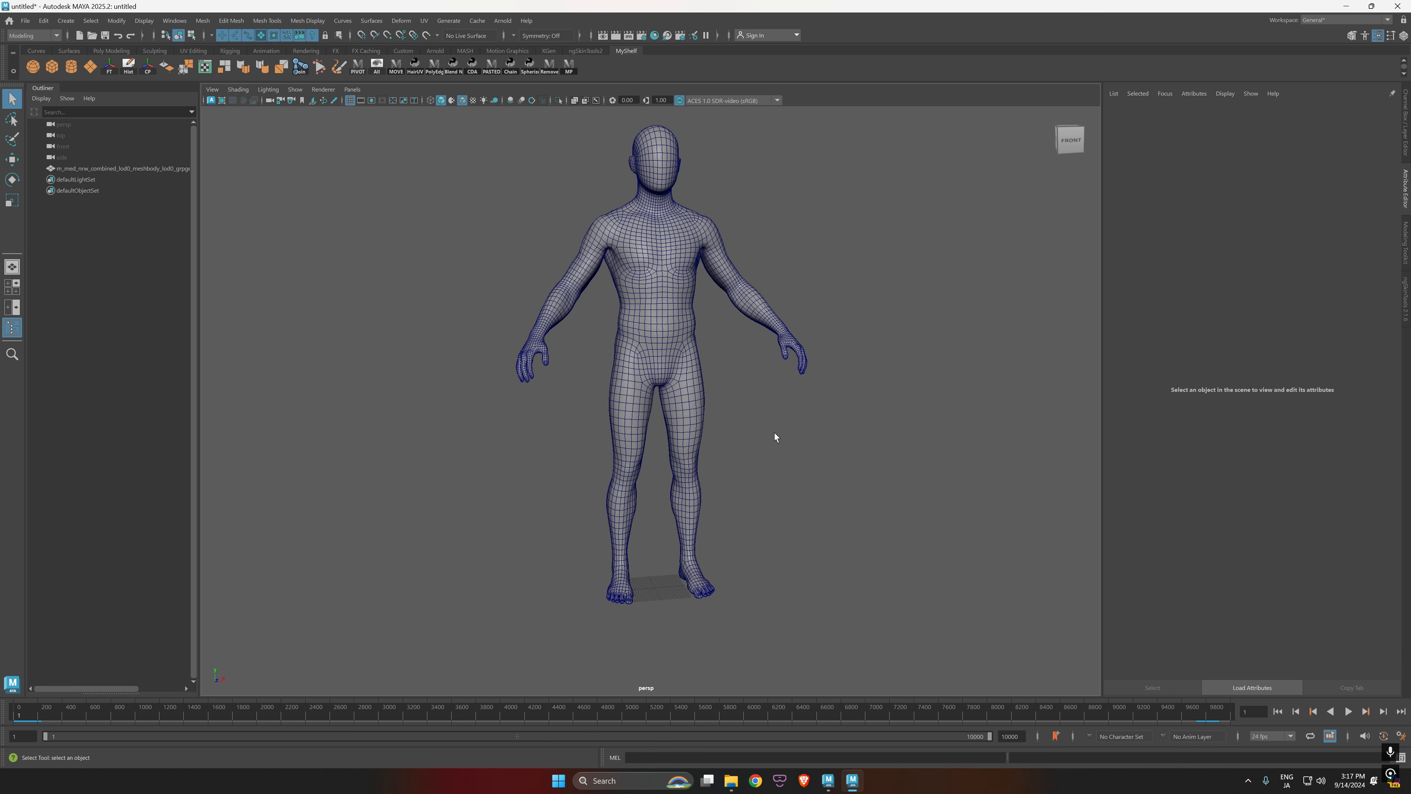
# Step: Select the imported Alembic body mesh and hide it
pyautogui.keyDown('alt'); pyautogui.moveTo(774, 432); pyautogui.dragTo(738, 422); pyautogui.keyUp('alt')
pyautogui.keyDown('alt'); pyautogui.moveTo(736, 420); pyautogui.dragTo(728, 458, button='middle'); pyautogui.keyUp('alt')
pyautogui.keyDown('alt'); pyautogui.moveTo(727, 459); pyautogui.dragTo(741, 462, button='right'); pyautogui.keyUp('alt')
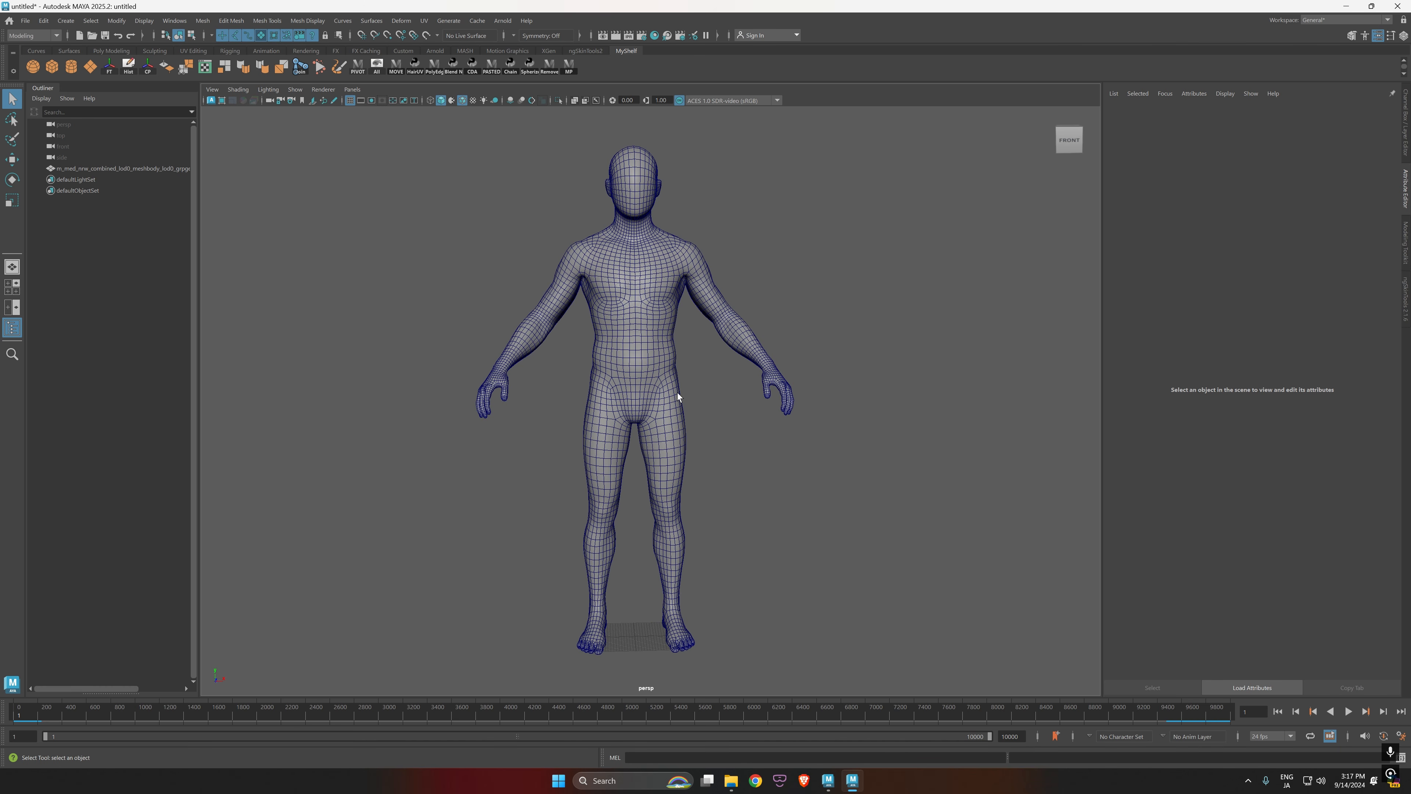
pyautogui.click(698, 327)
pyautogui.keyDown('alt'); pyautogui.moveTo(699, 402); pyautogui.dragTo(706, 416); pyautogui.keyUp('alt')
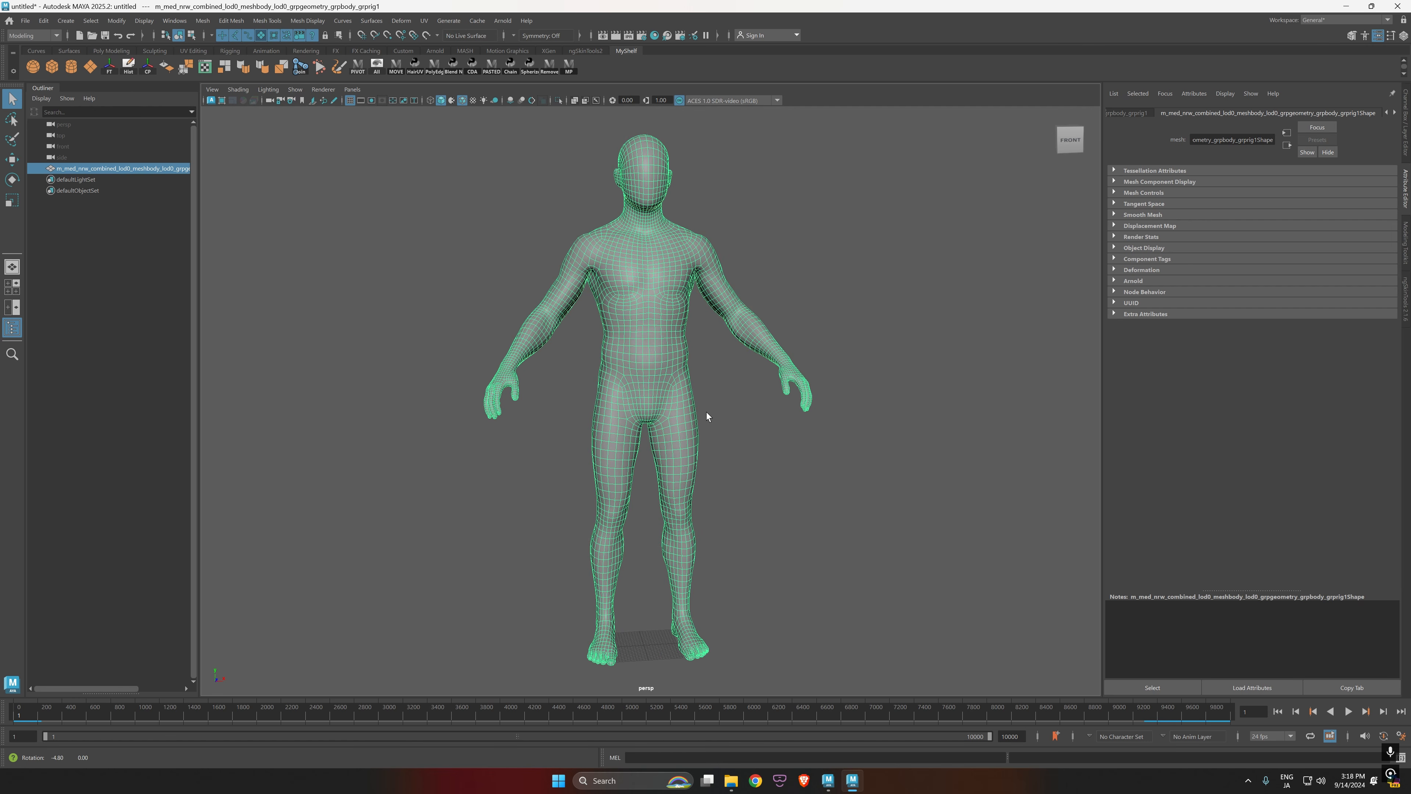
pyautogui.click(708, 371)
pyautogui.click(661, 297)
pyautogui.click(706, 359)
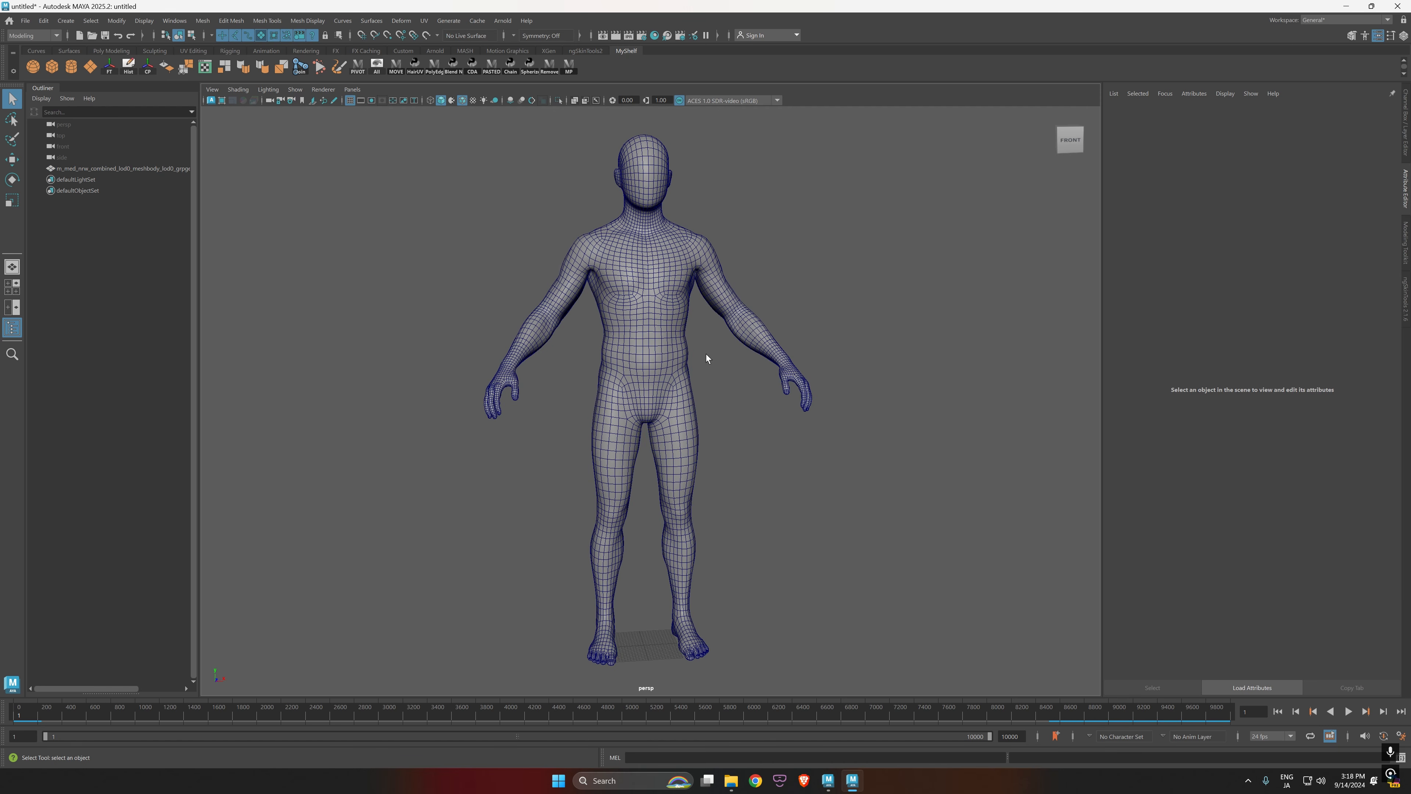
pyautogui.click(694, 319)
pyautogui.hotkey('ctrl', 'h')
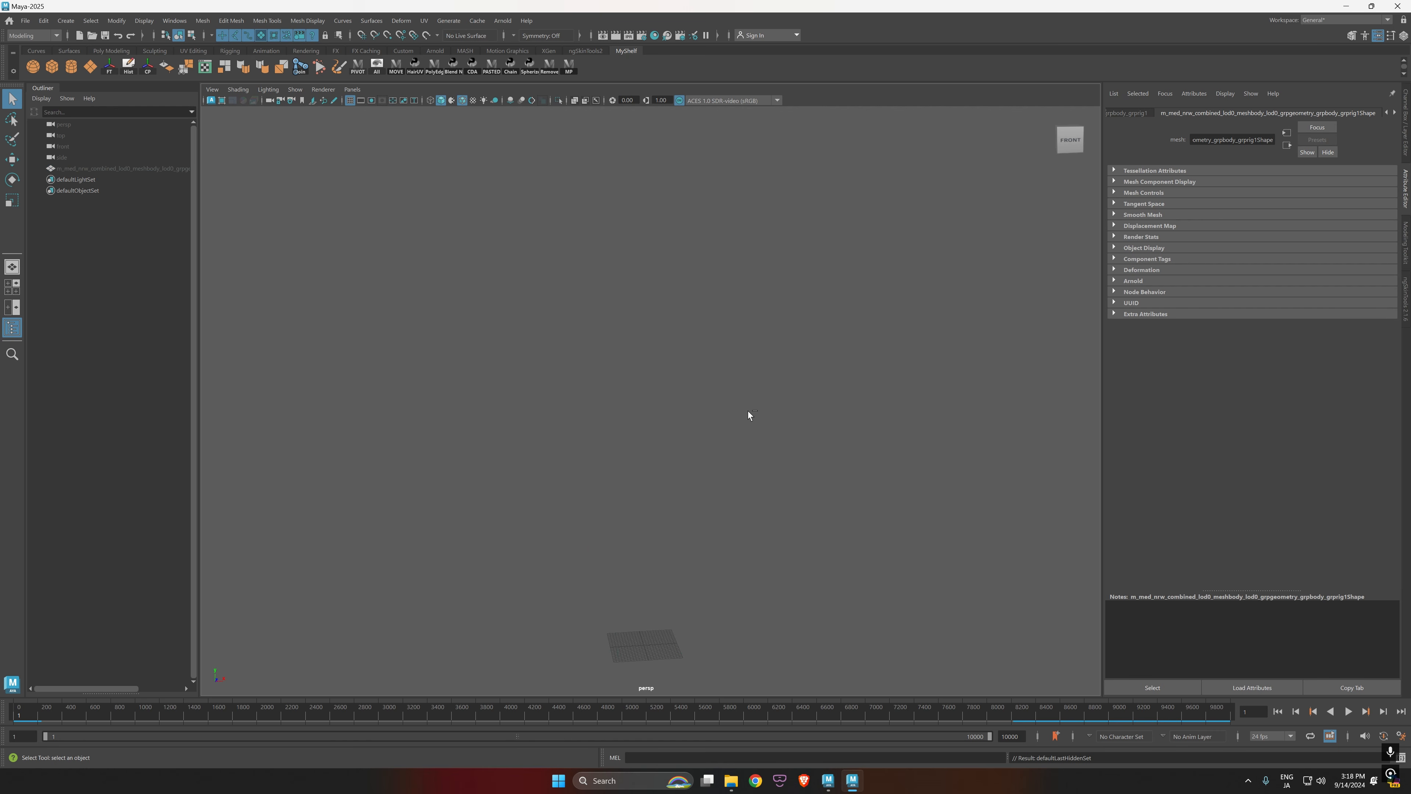
# Step: Import simple_body.fbx from the ML_Deformer folder and make its joints visible through the mesh
pyautogui.hotkey('alt', 'Tab')
pyautogui.click(748, 411)
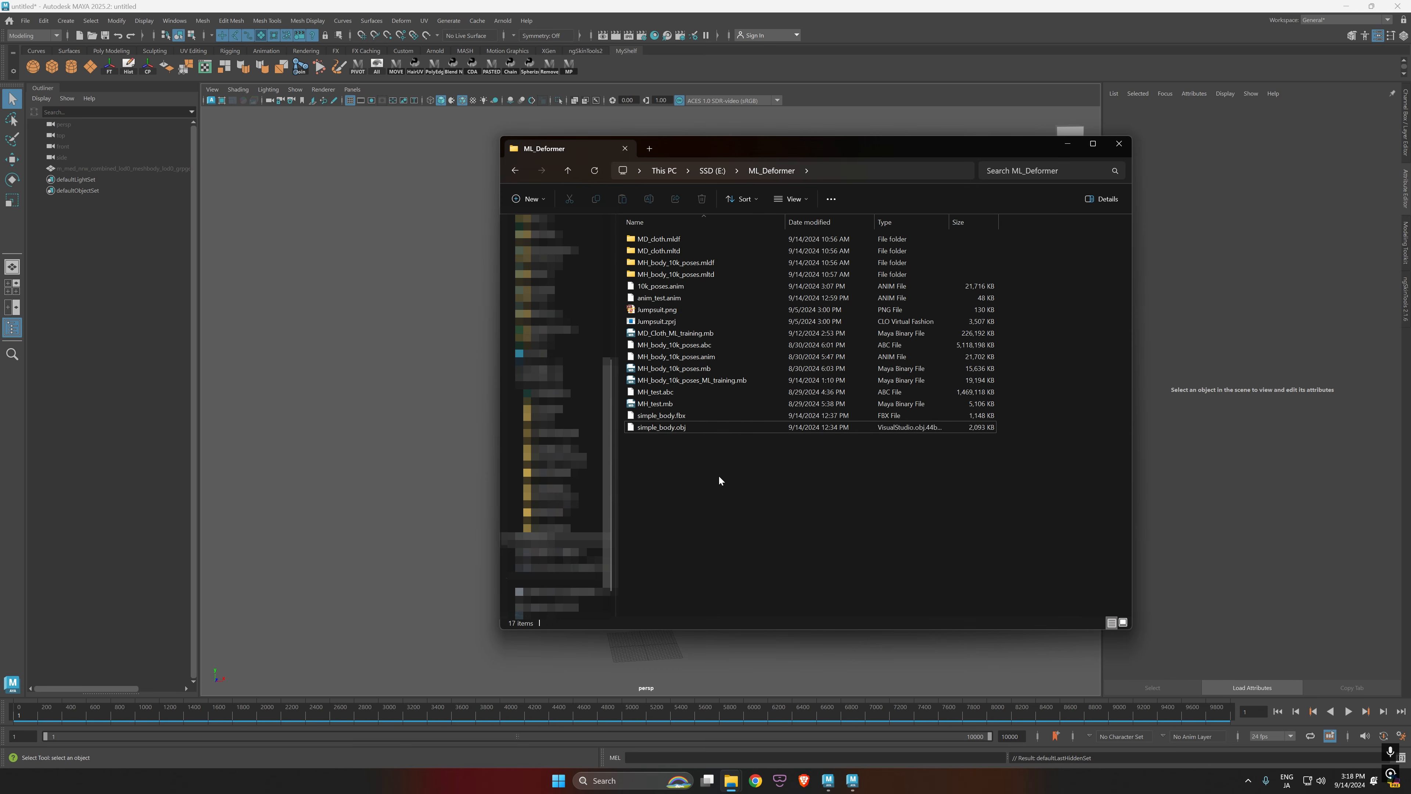
pyautogui.moveTo(666, 416); pyautogui.dragTo(410, 381)
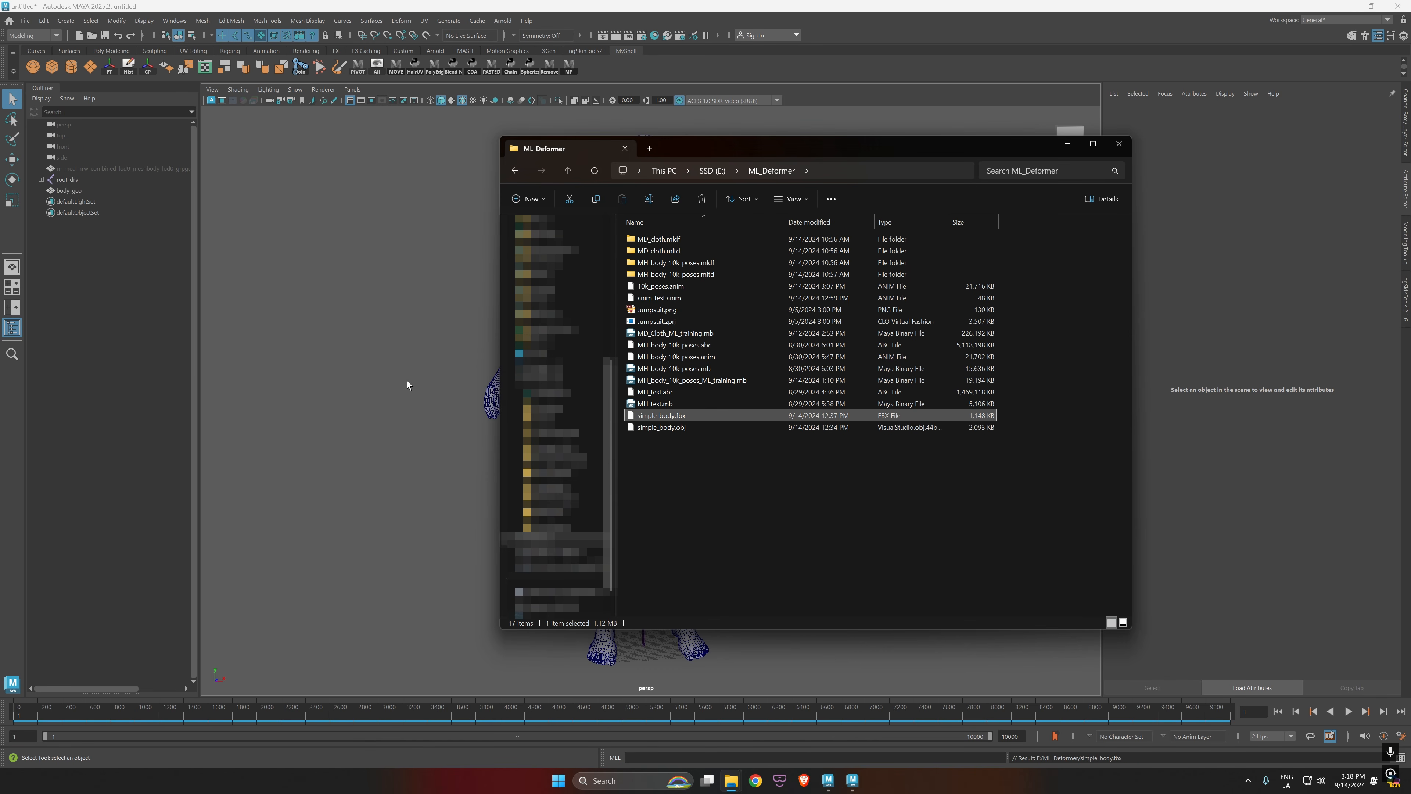
pyautogui.click(407, 383)
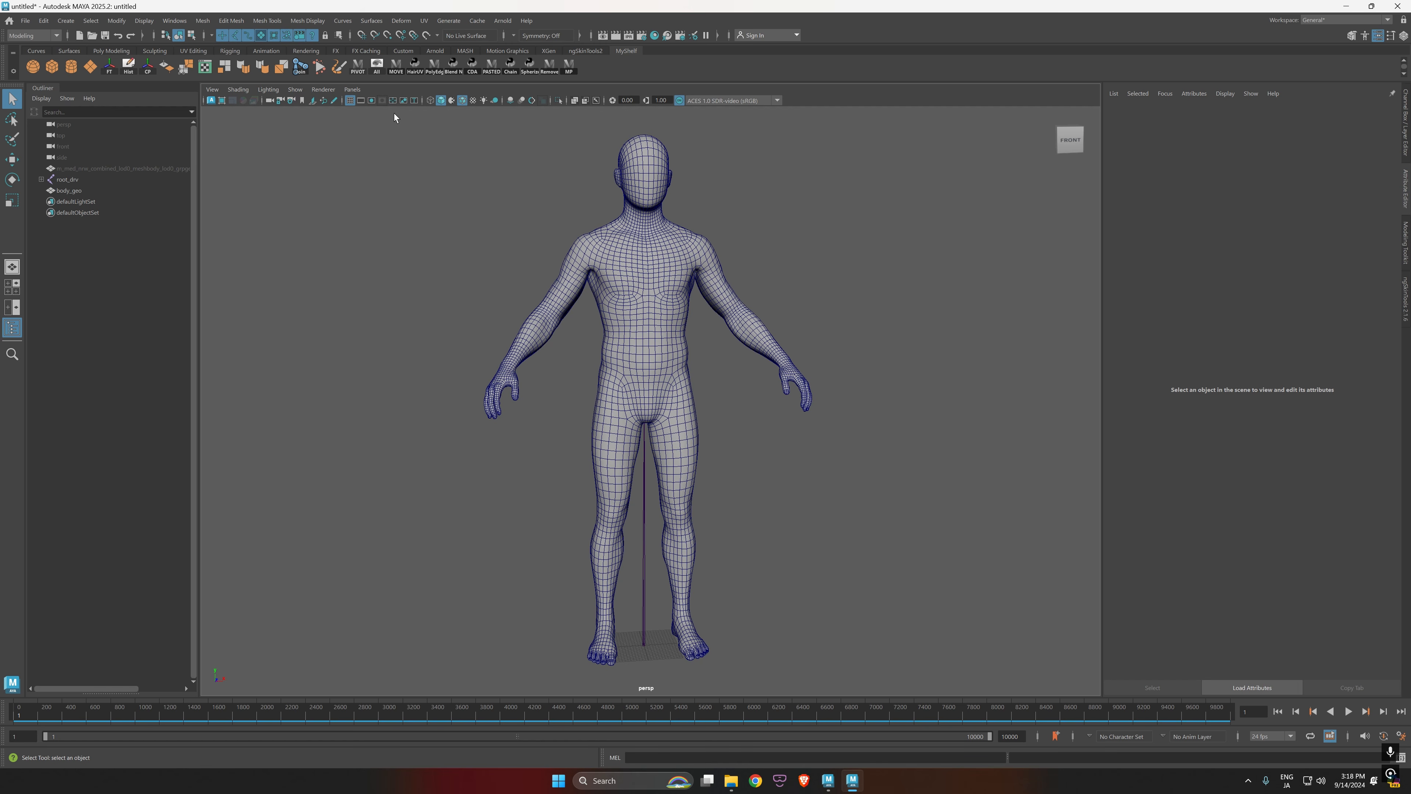
pyautogui.click(558, 101)
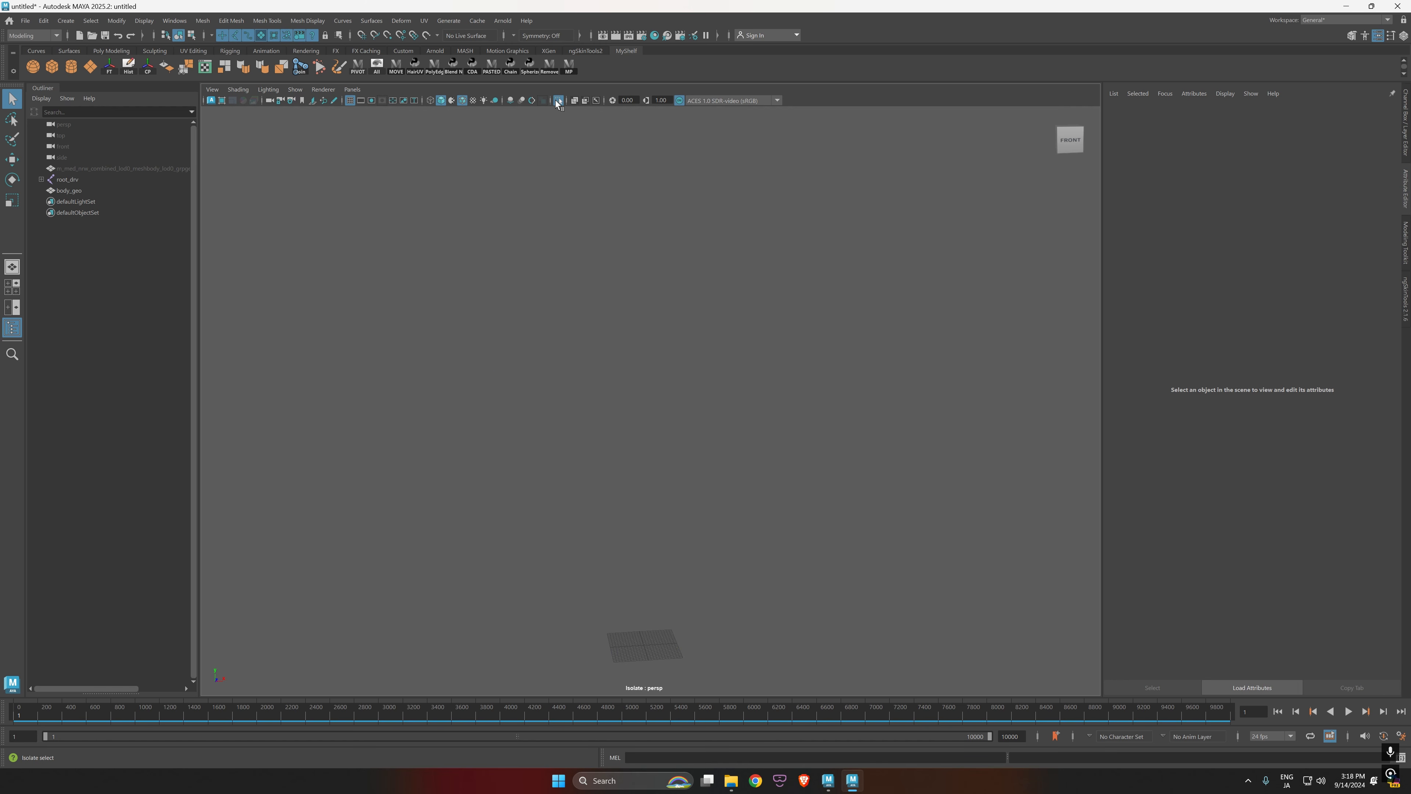
pyautogui.click(558, 100)
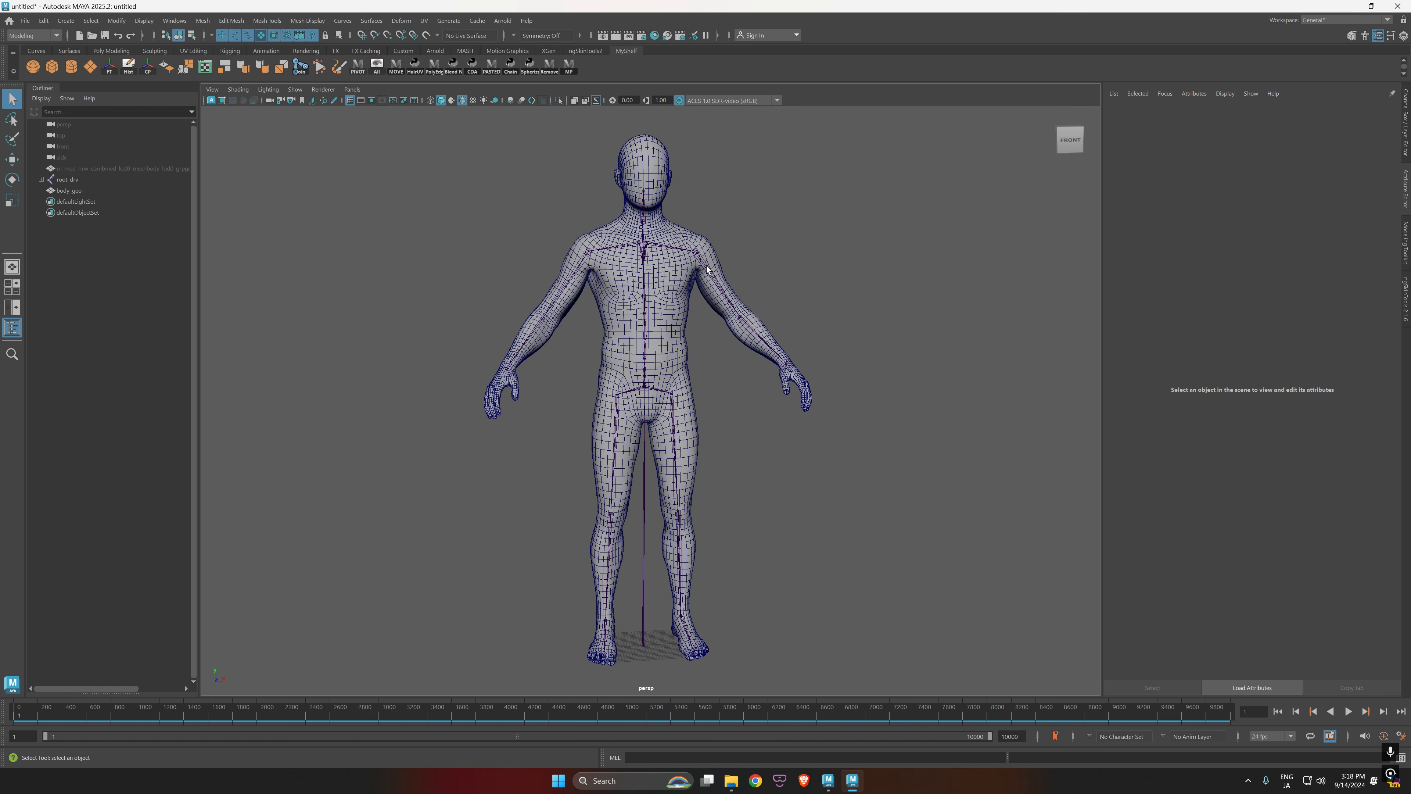
# Step: Rotate the upperarm_l_drv joint to about -21, -45 and -96 degrees to raise the arm
pyautogui.click(707, 266)
pyautogui.scroll(2, 793, 447)
pyautogui.scroll(-2, 848, 477)
pyautogui.keyDown('alt'); pyautogui.moveTo(873, 469); pyautogui.dragTo(825, 434); pyautogui.keyUp('alt')
pyautogui.keyDown('alt'); pyautogui.moveTo(825, 435); pyautogui.dragTo(706, 574, button='middle'); pyautogui.keyUp('alt')
pyautogui.keyDown('alt'); pyautogui.moveTo(706, 574); pyautogui.dragTo(788, 574, button='right'); pyautogui.keyUp('alt')
pyautogui.keyDown('alt'); pyautogui.moveTo(788, 574); pyautogui.dragTo(768, 571); pyautogui.keyUp('alt')
pyautogui.press('e')
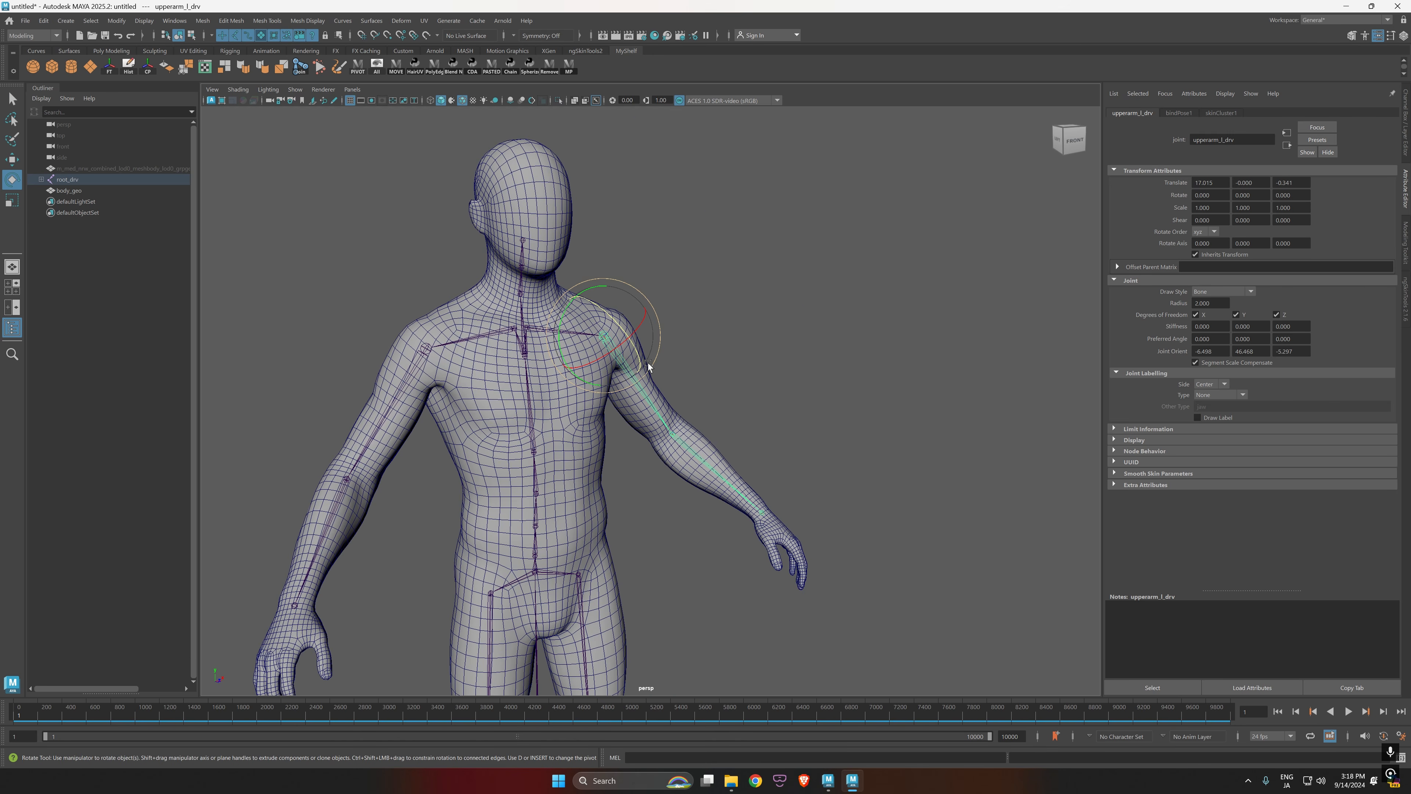
pyautogui.moveTo(648, 366); pyautogui.dragTo(626, 307)
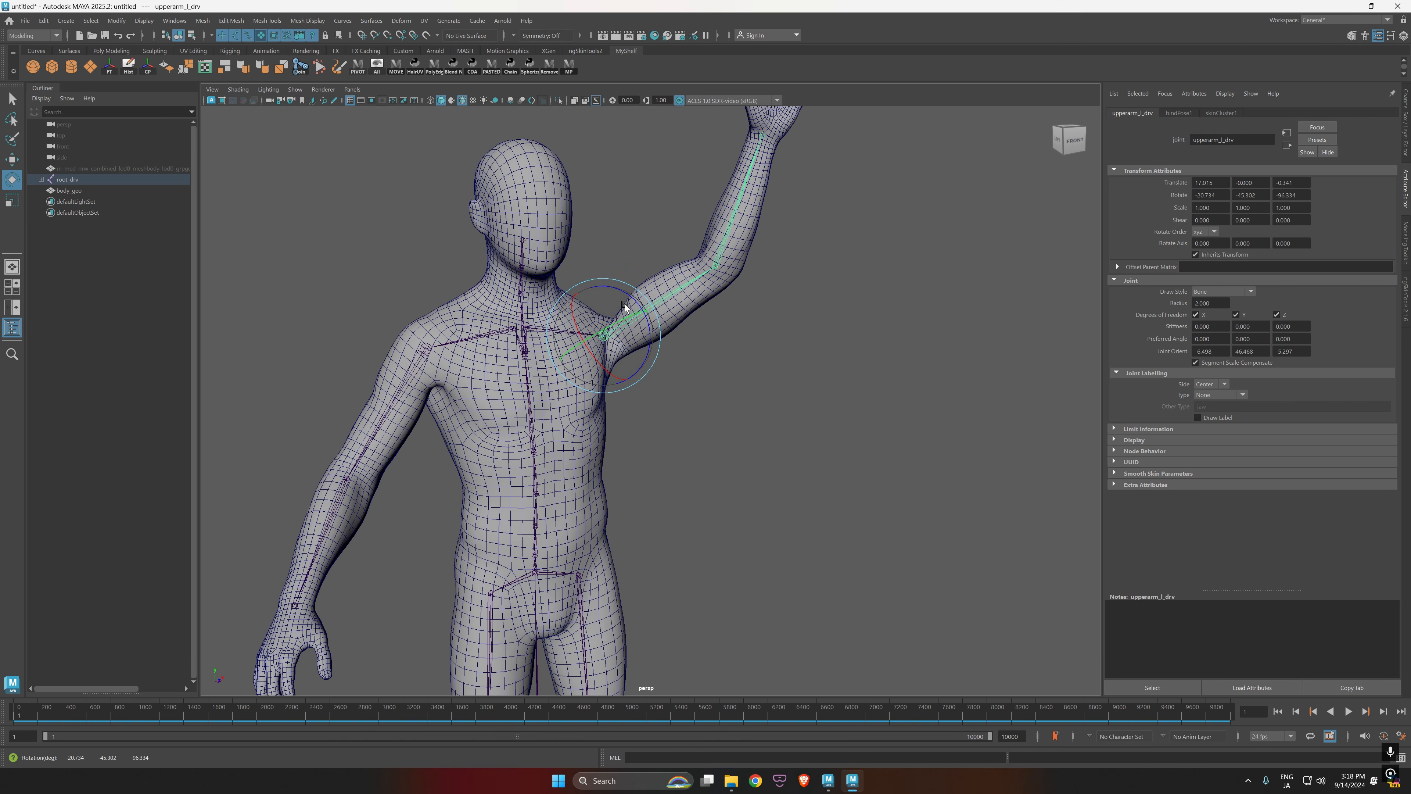
# Step: Lower the arm by rotating the upperarm_l_drv joint to about -13, -9 and -24 degrees
pyautogui.scroll(-1, 753, 477)
pyautogui.keyDown('alt'); pyautogui.moveTo(719, 520); pyautogui.dragTo(714, 562); pyautogui.keyUp('alt')
pyautogui.keyDown('alt'); pyautogui.moveTo(713, 562); pyautogui.dragTo(833, 505, button='middle'); pyautogui.keyUp('alt')
pyautogui.scroll(-2, 784, 488)
pyautogui.moveTo(798, 485)
pyautogui.keyDown('alt'); pyautogui.mouseDown()
pyautogui.moveTo(775, 489)
pyautogui.moveTo(789, 502)
pyautogui.mouseUp(); pyautogui.keyUp('alt')
pyautogui.moveTo(684, 330); pyautogui.dragTo(721, 413)
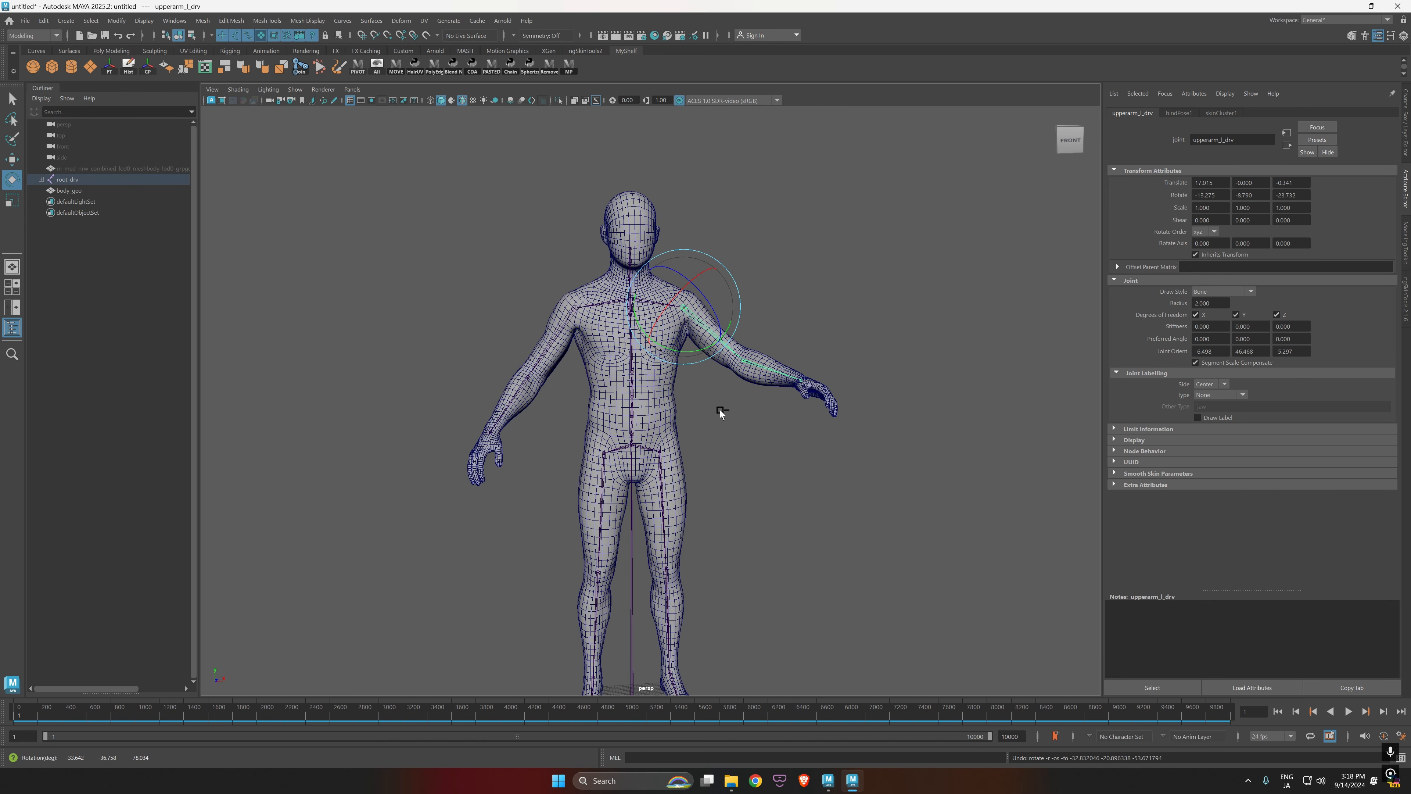
# Step: Rotate the thigh_l_drv joint about 109 degrees around Z to swing the leg up
pyautogui.scroll(3, 798, 562)
pyautogui.keyDown('alt'); pyautogui.moveTo(798, 564); pyautogui.dragTo(814, 387, button='middle'); pyautogui.keyUp('alt')
pyautogui.keyDown('alt'); pyautogui.moveTo(816, 395); pyautogui.dragTo(783, 443); pyautogui.keyUp('alt')
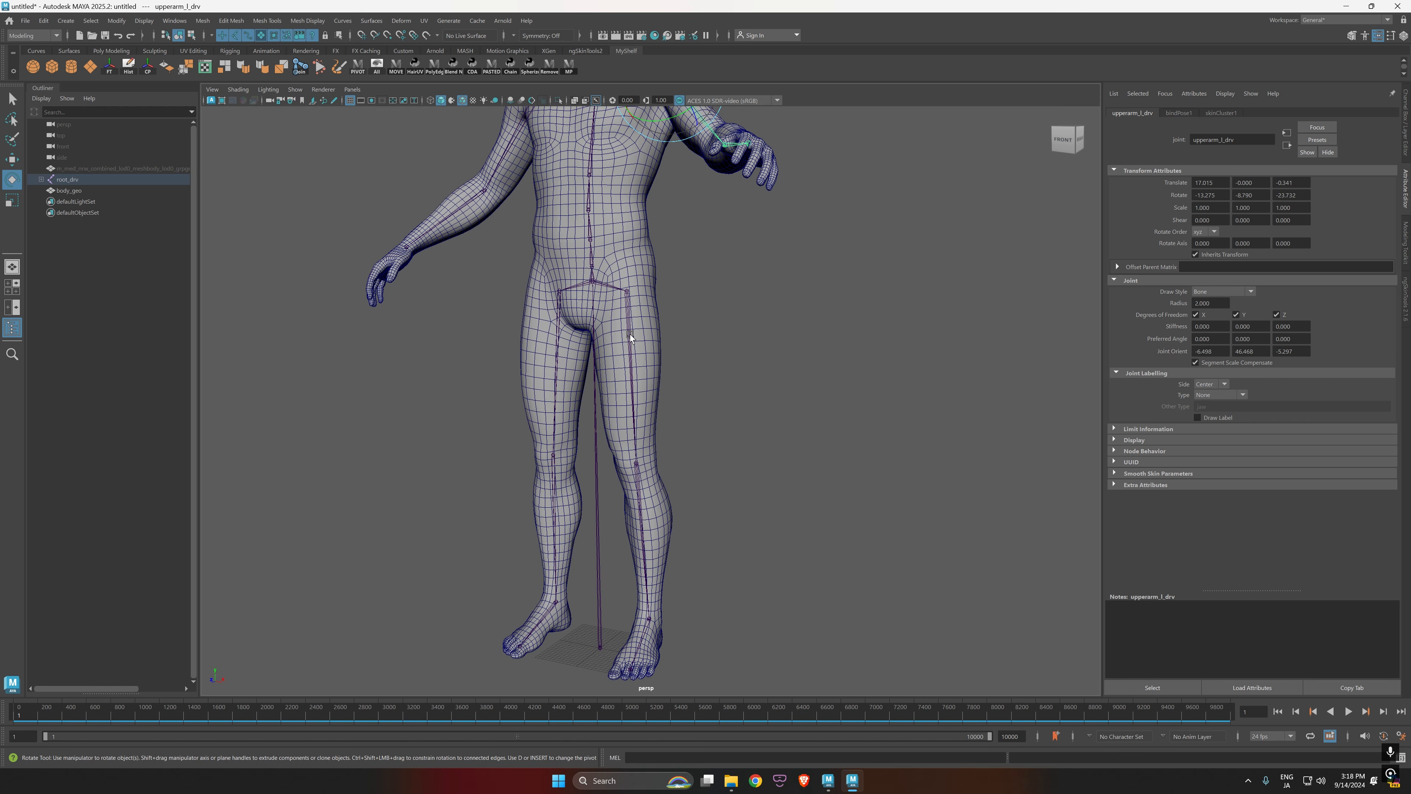
pyautogui.click(631, 337)
pyautogui.moveTo(675, 348); pyautogui.dragTo(856, 383)
pyautogui.keyDown('alt'); pyautogui.moveTo(856, 382); pyautogui.dragTo(825, 556, button='right'); pyautogui.keyUp('alt')
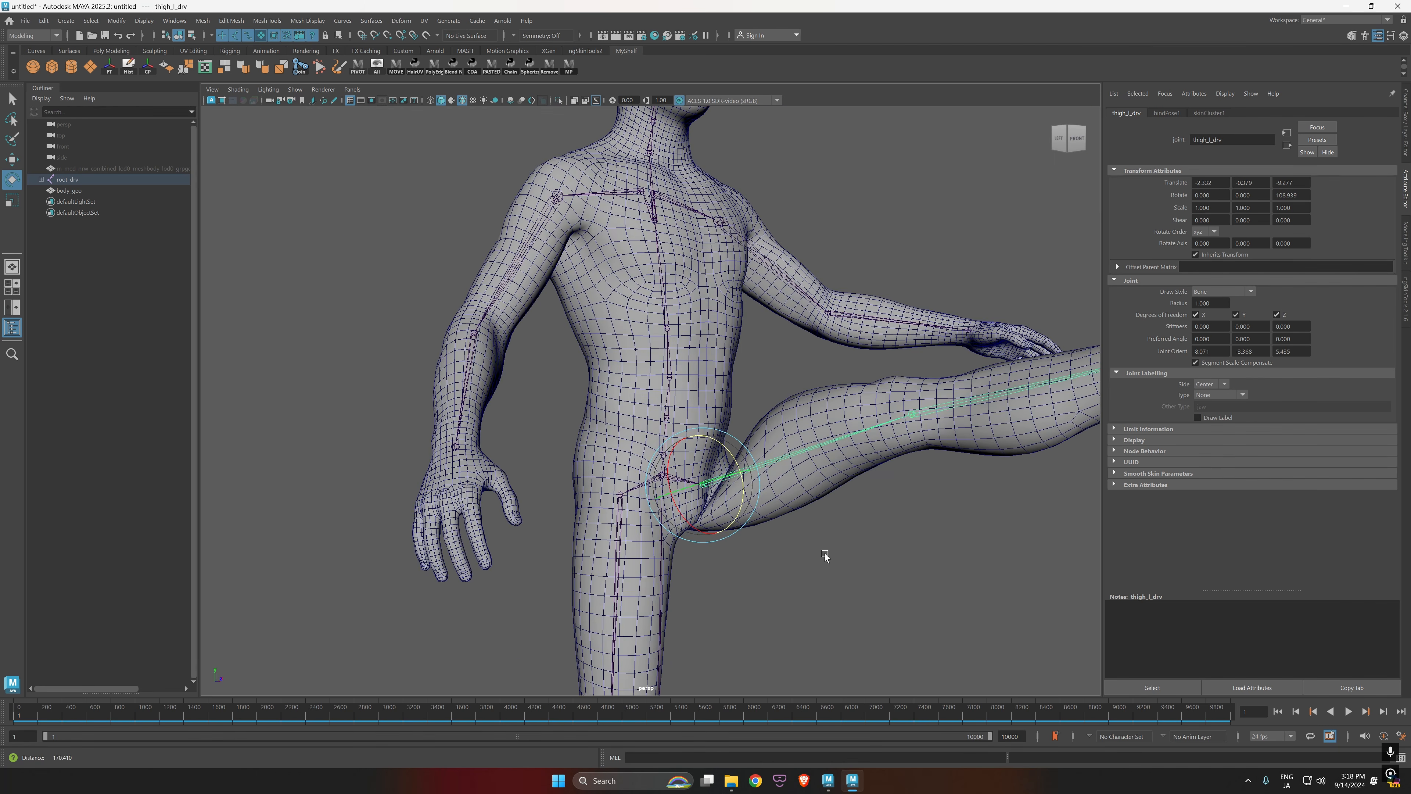
# Step: Undo the thigh and upper-arm test rotations to return the rig to its default pose
pyautogui.hotkey('ctrl', 'z')
pyautogui.hotkey('shift', 'z')
pyautogui.hotkey('ctrl', 'z')
pyautogui.hotkey('ctrl', 'z')
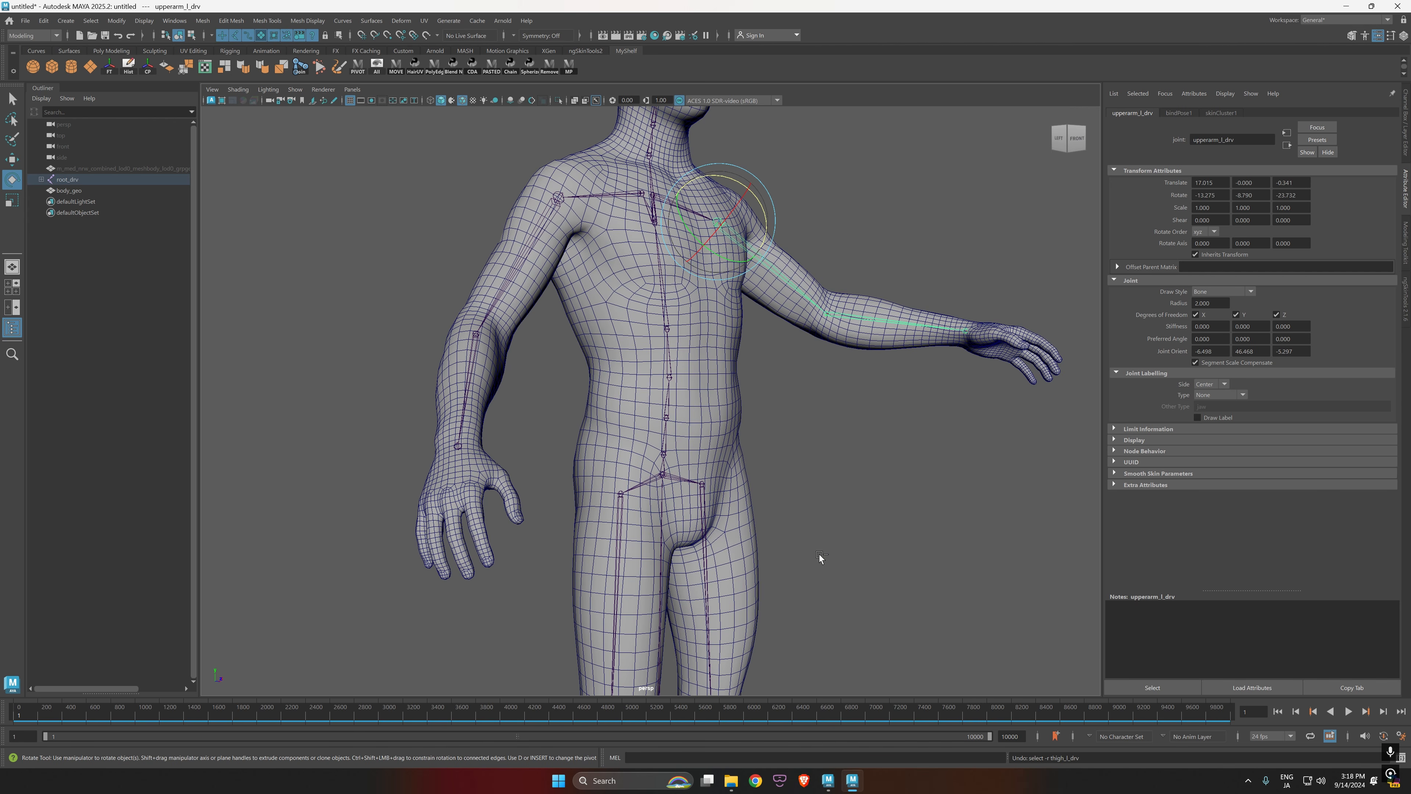
pyautogui.hotkey('ctrl', 'z')
pyautogui.hotkey('ctrl', 'z')
pyautogui.hotkey('ctrl', 'z')
# Step: Select the hidden Alembic body mesh and make it visible together with the rigged body
pyautogui.keyDown('alt'); pyautogui.moveTo(863, 543); pyautogui.dragTo(740, 515, button='right'); pyautogui.keyUp('alt')
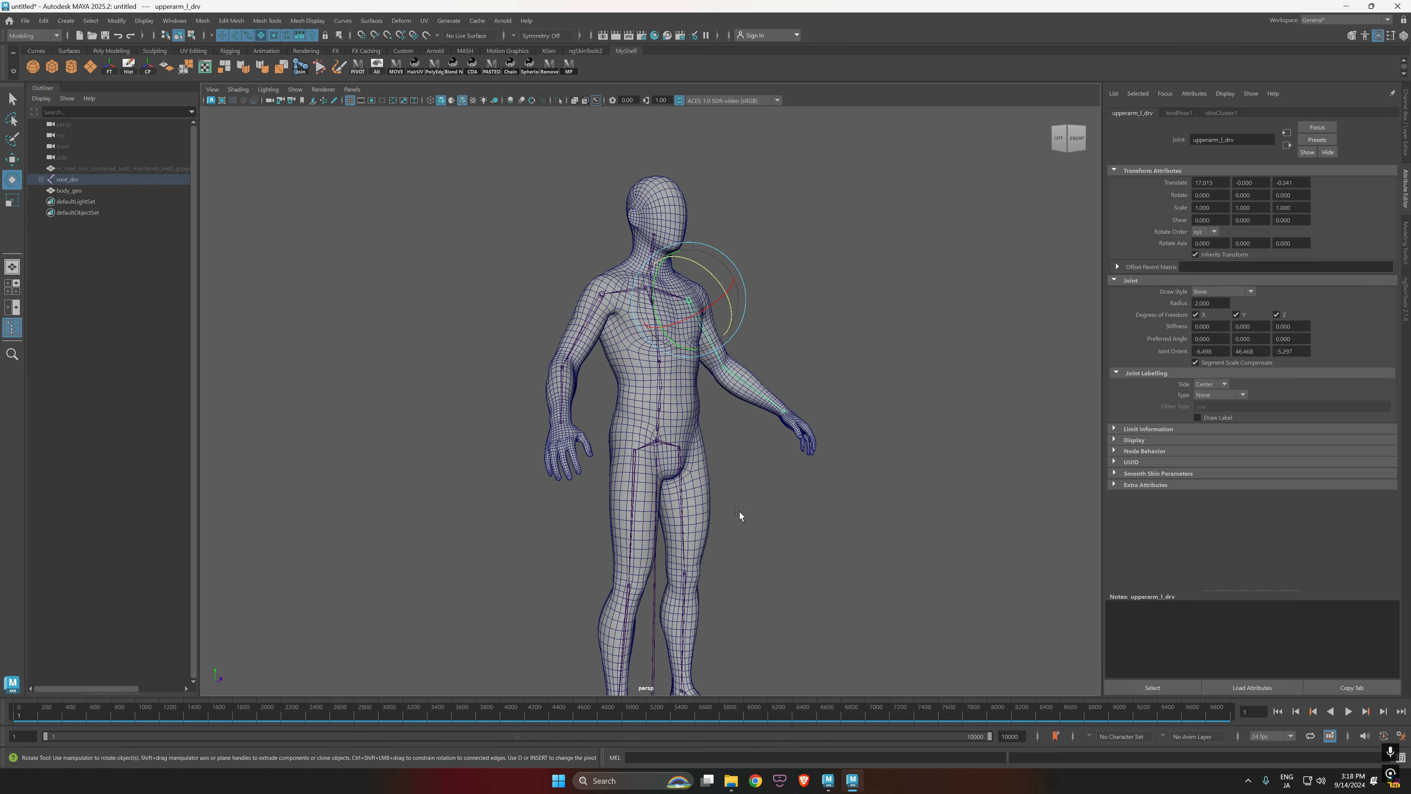
pyautogui.moveTo(739, 515)
pyautogui.keyDown('alt'); pyautogui.mouseDown()
pyautogui.moveTo(744, 589)
pyautogui.moveTo(813, 529)
pyautogui.moveTo(750, 498)
pyautogui.mouseUp(); pyautogui.keyUp('alt')
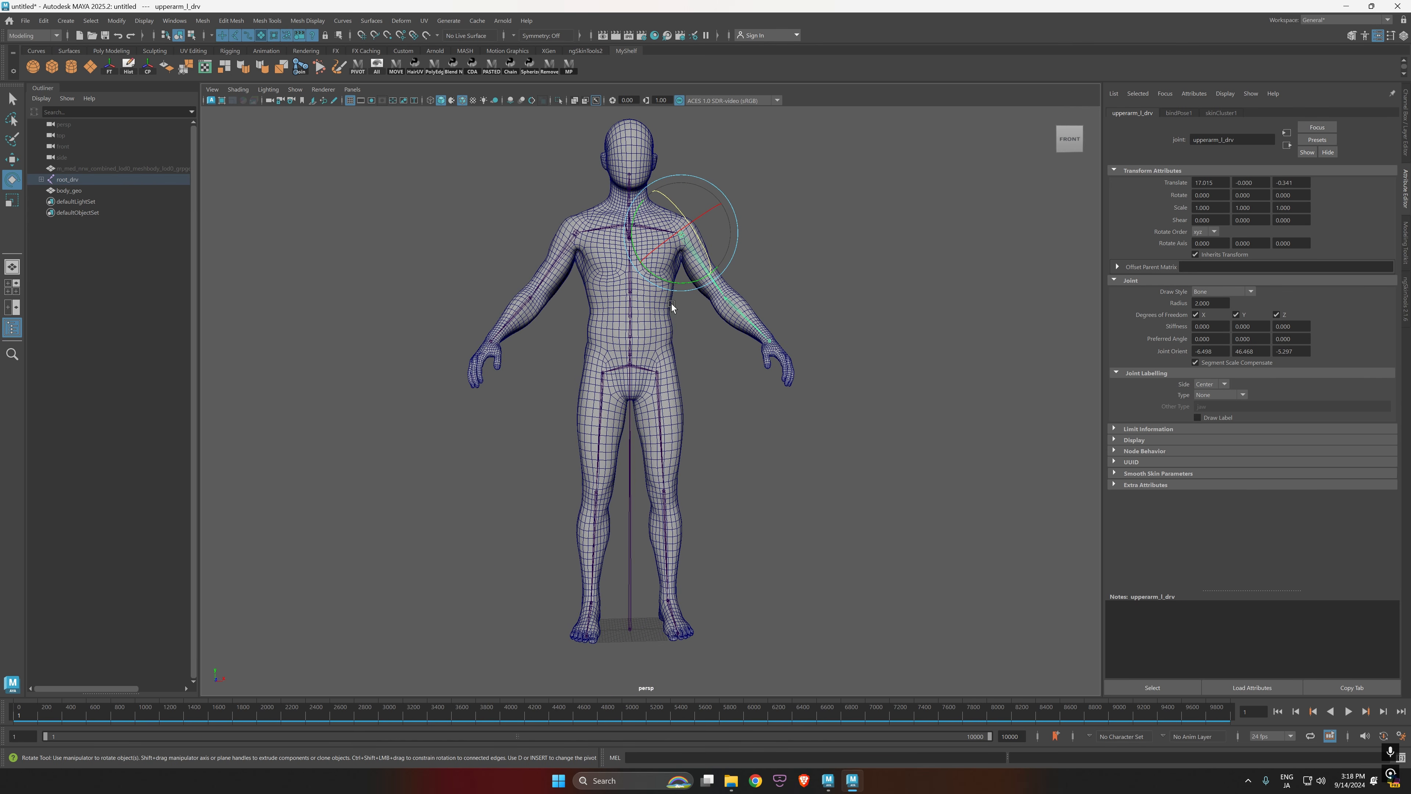
pyautogui.keyDown('alt'); pyautogui.moveTo(735, 400); pyautogui.dragTo(740, 418, button='middle'); pyautogui.keyUp('alt')
pyautogui.keyDown('alt'); pyautogui.moveTo(740, 418); pyautogui.dragTo(736, 420); pyautogui.keyUp('alt')
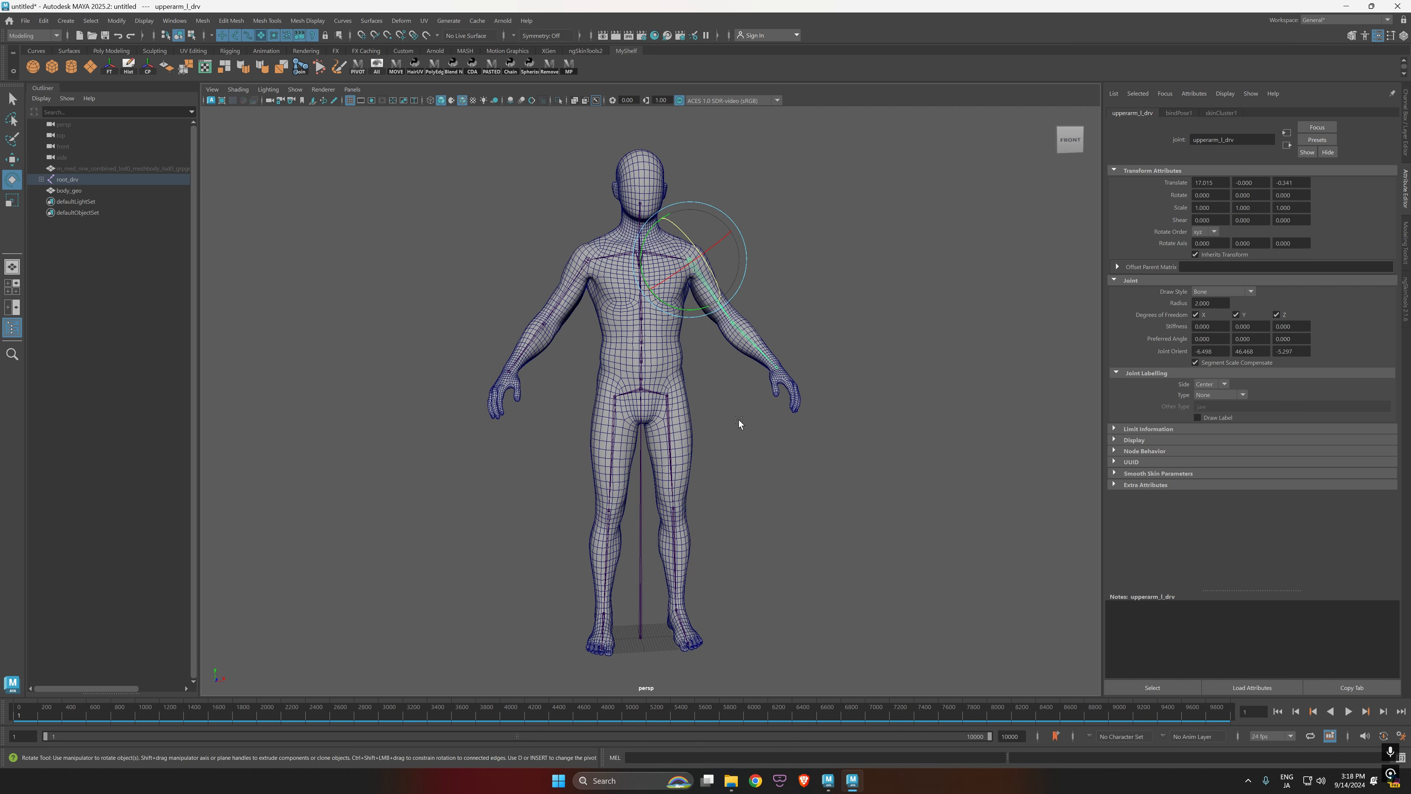
pyautogui.click(739, 424)
pyautogui.click(91, 169)
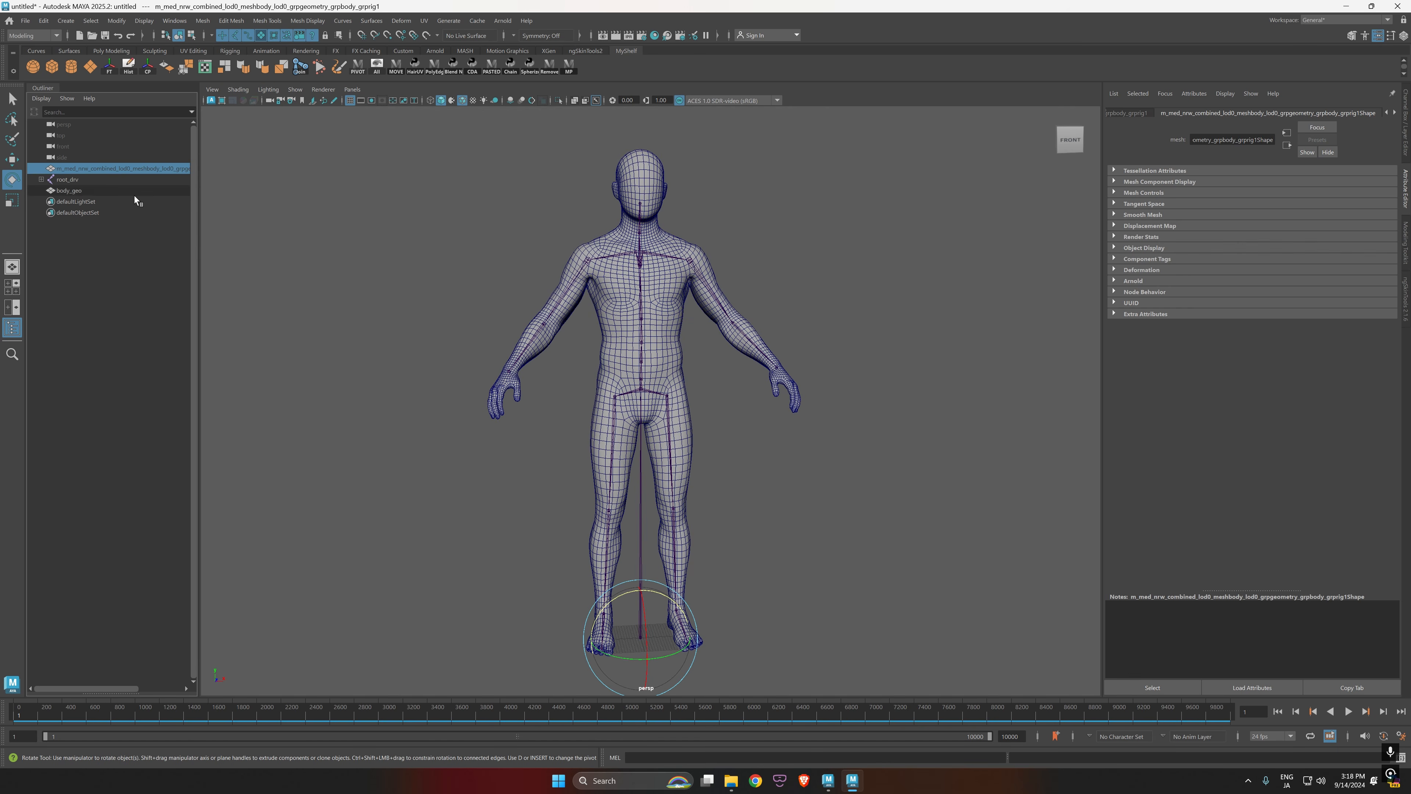
pyautogui.hotkey('shift', 'h')
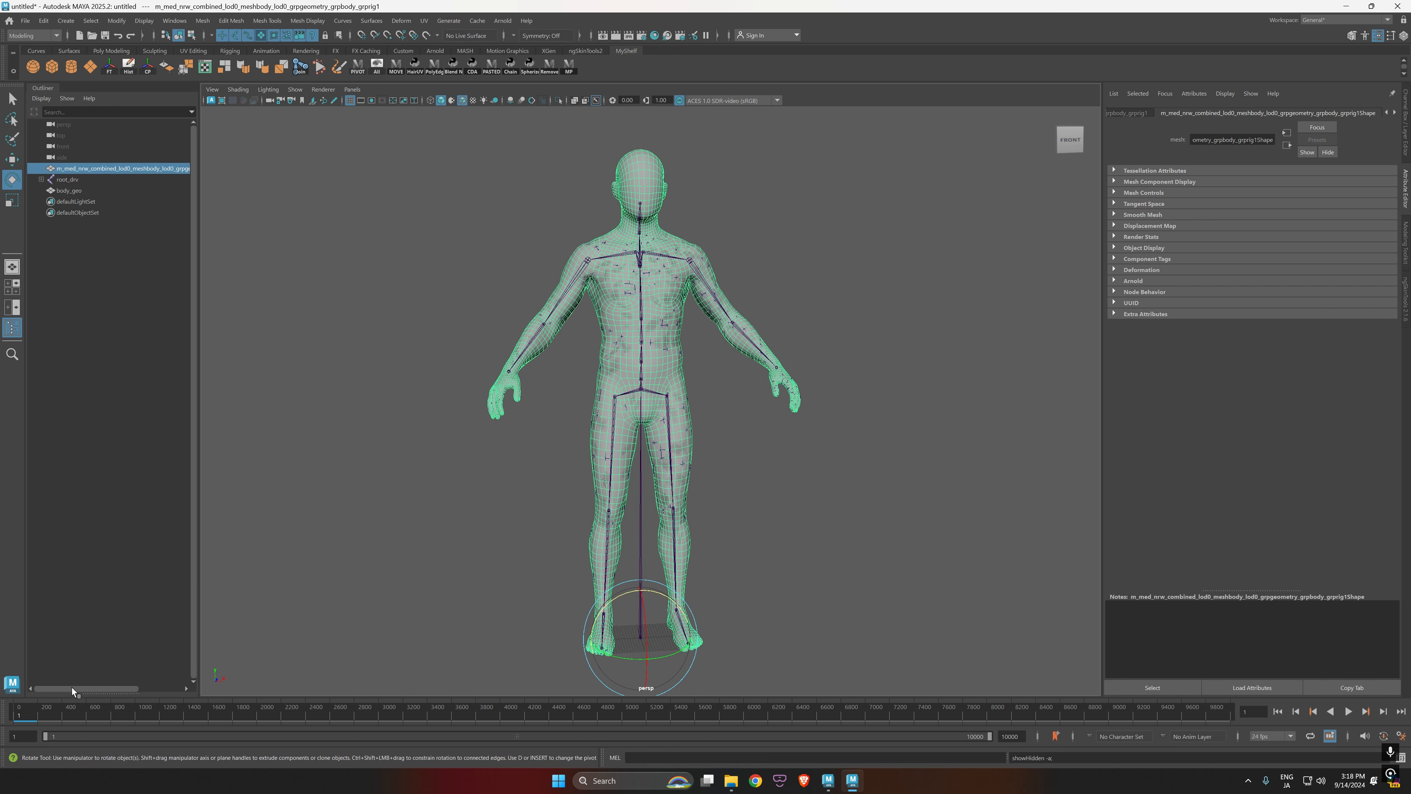
# Step: Scrub and play the opening poses of the Alembic body against the rigged body, and return to the first frame
pyautogui.moveTo(23, 719); pyautogui.dragTo(36, 718)
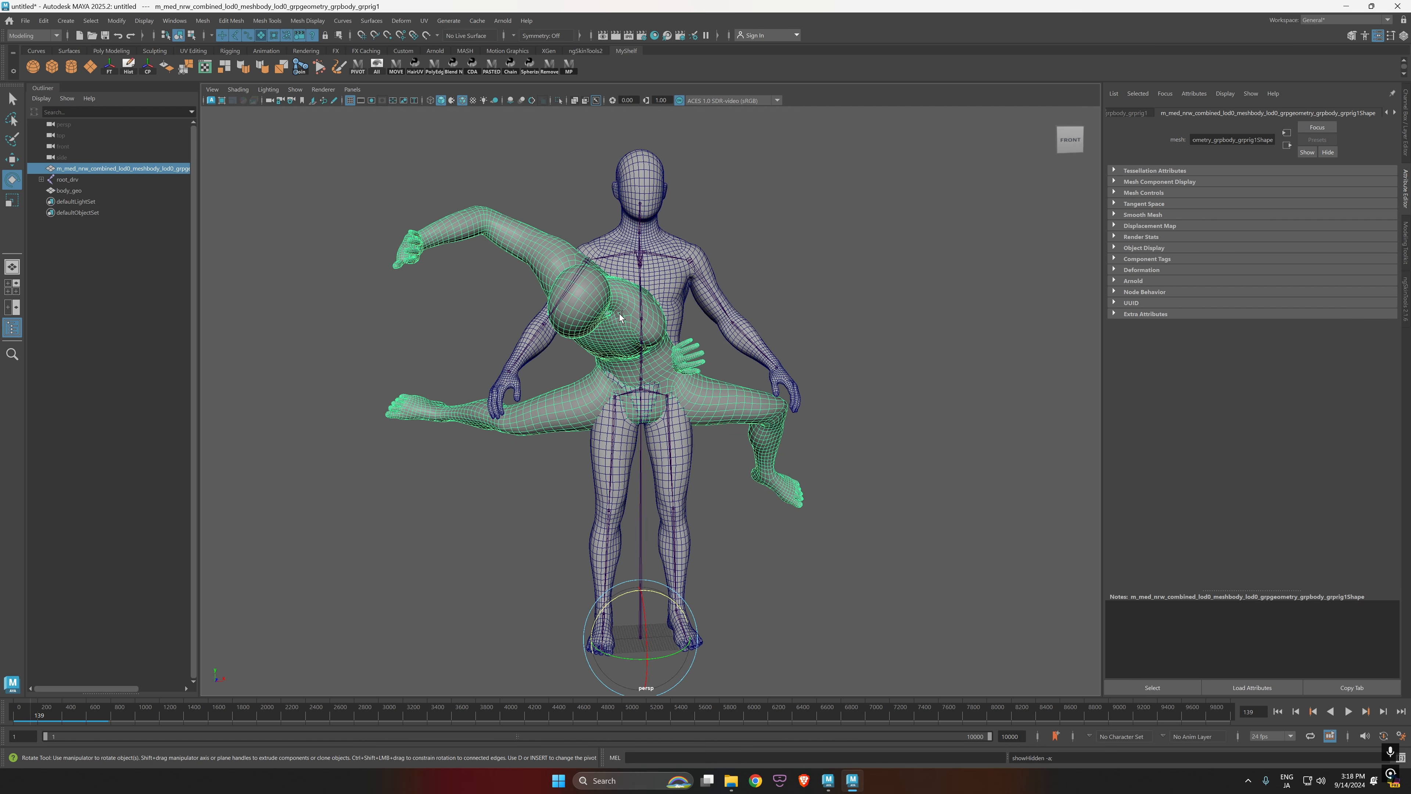
pyautogui.hotkey('alt', 'v')
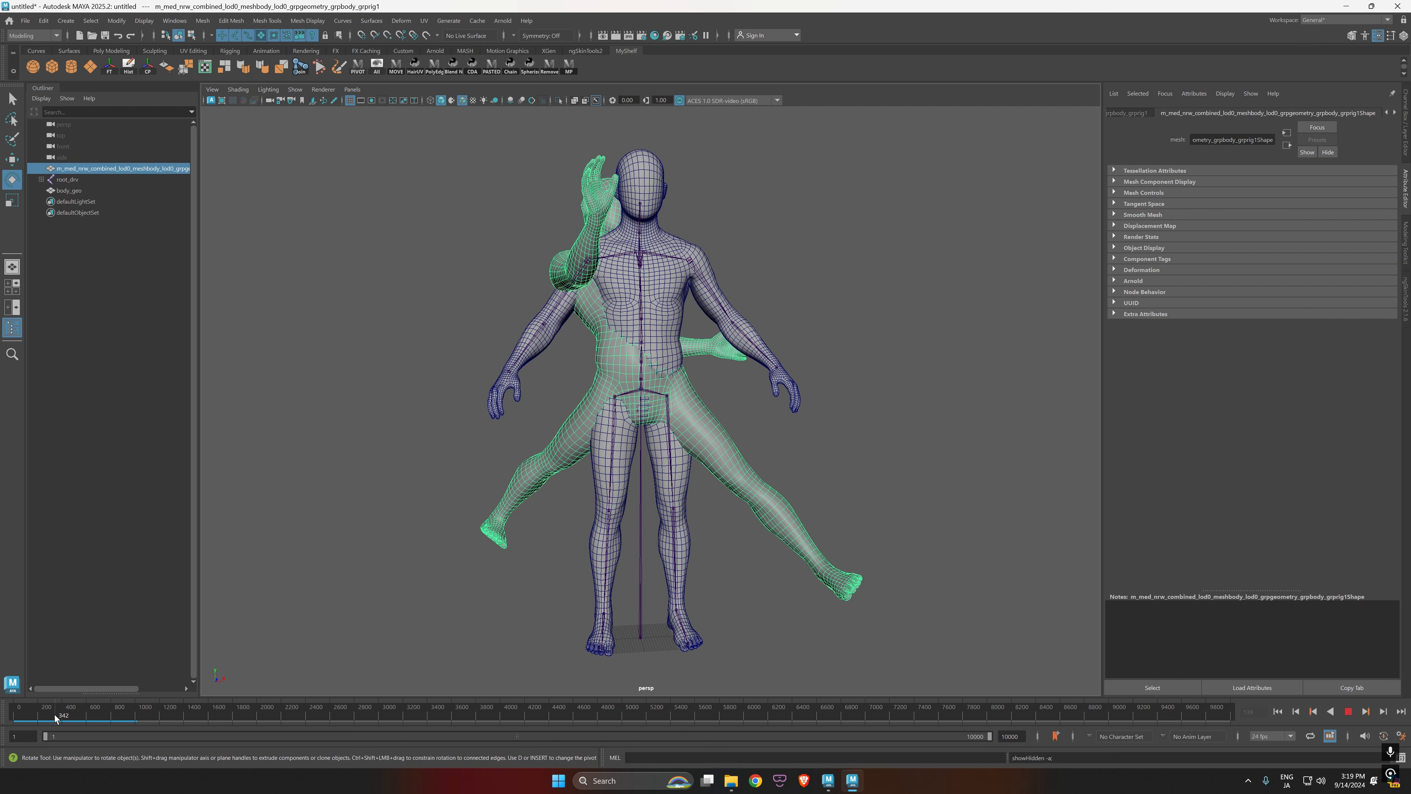
pyautogui.moveTo(54, 715); pyautogui.dragTo(1, 727)
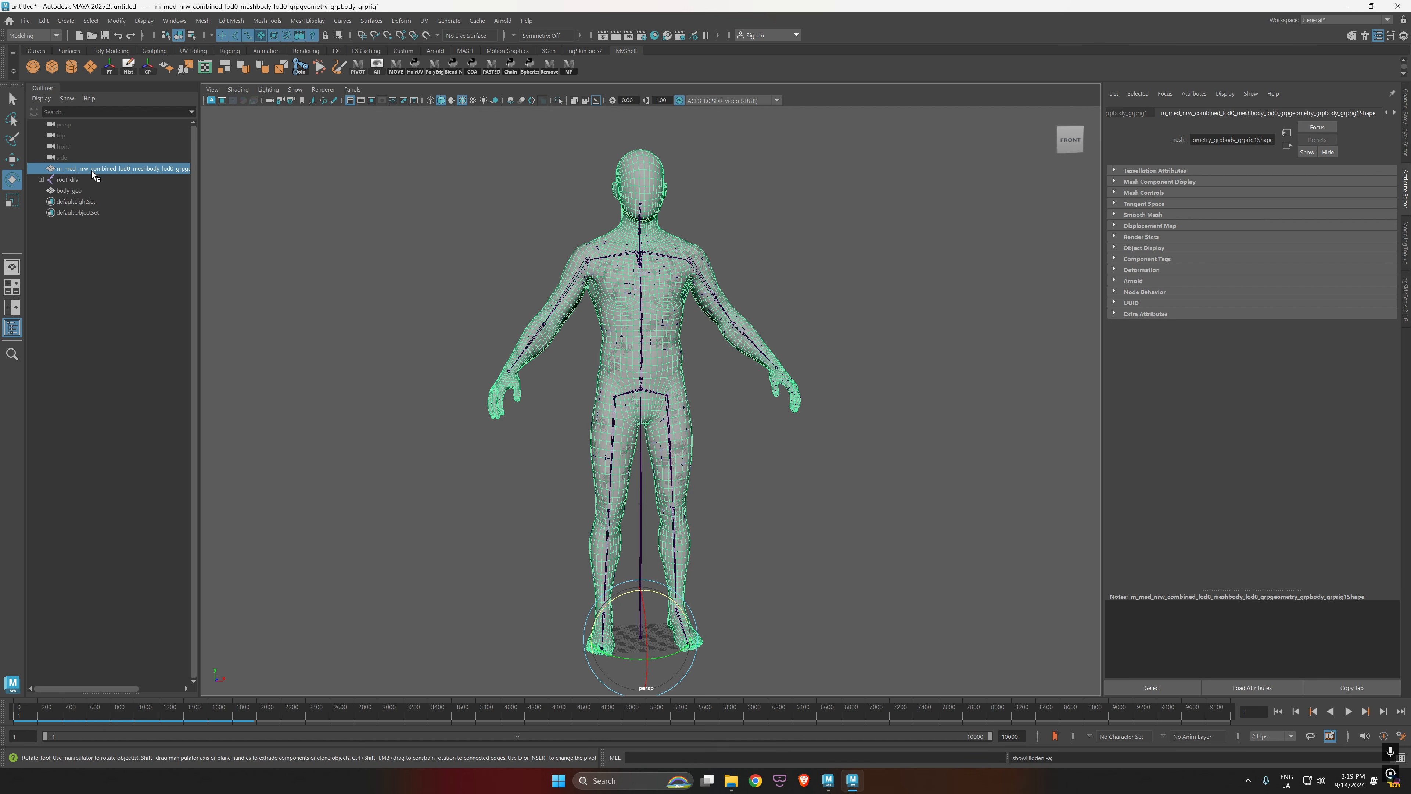
# Step: Check the scene's namespaces in the Namespace Editor and close it
pyautogui.click(174, 20)
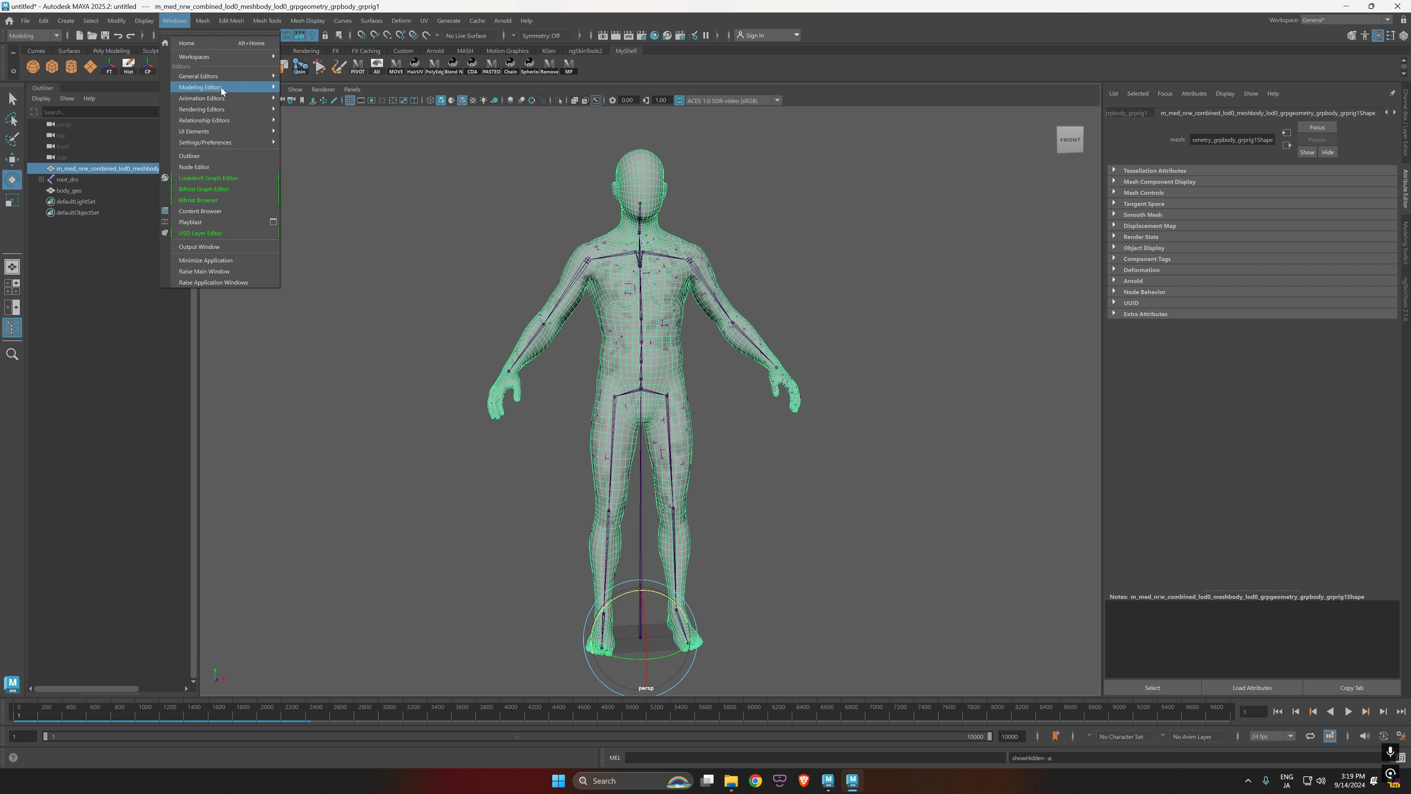
pyautogui.moveTo(220, 79)
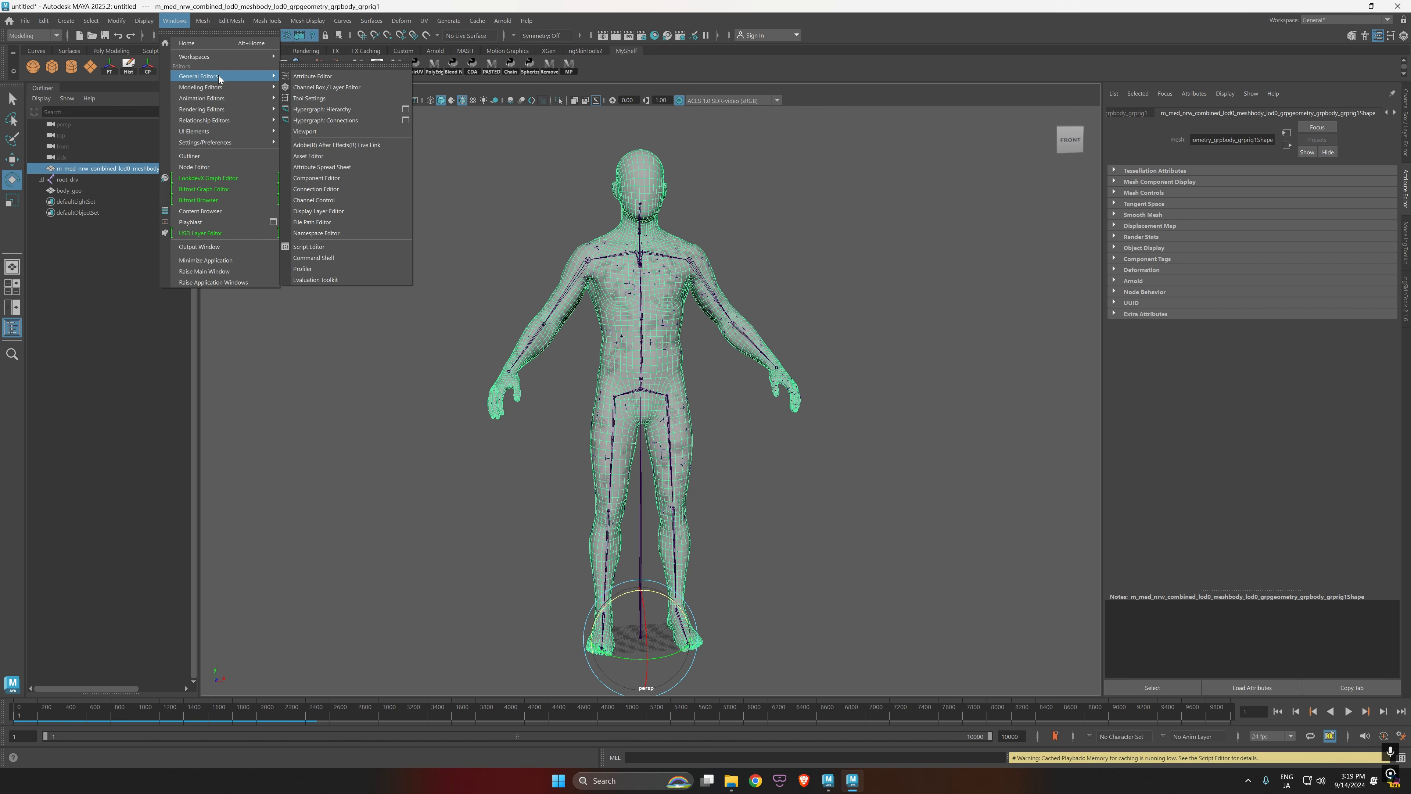
pyautogui.click(328, 232)
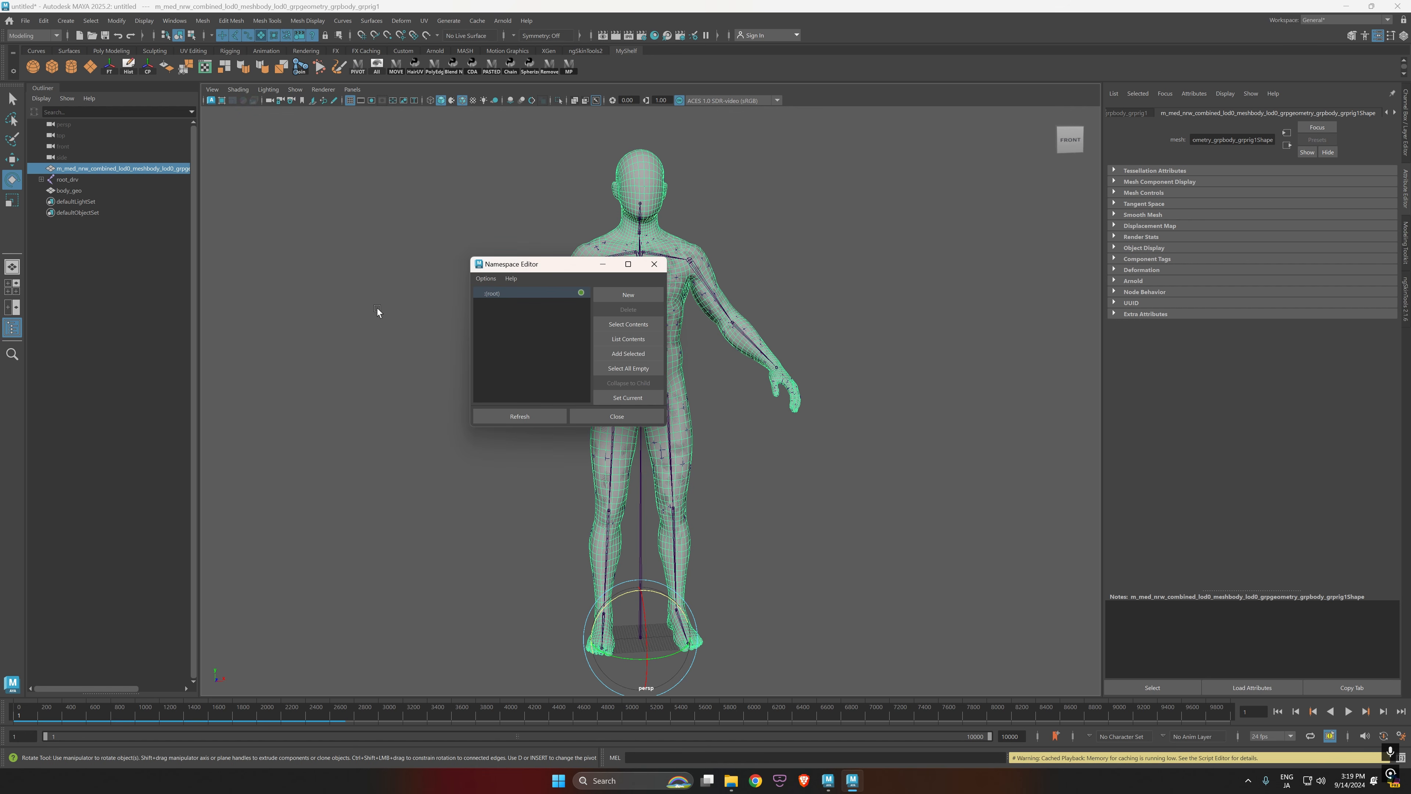
pyautogui.click(655, 265)
# Step: Rename the imported Alembic body mesh to abc_cache
pyautogui.doubleClick(125, 168)
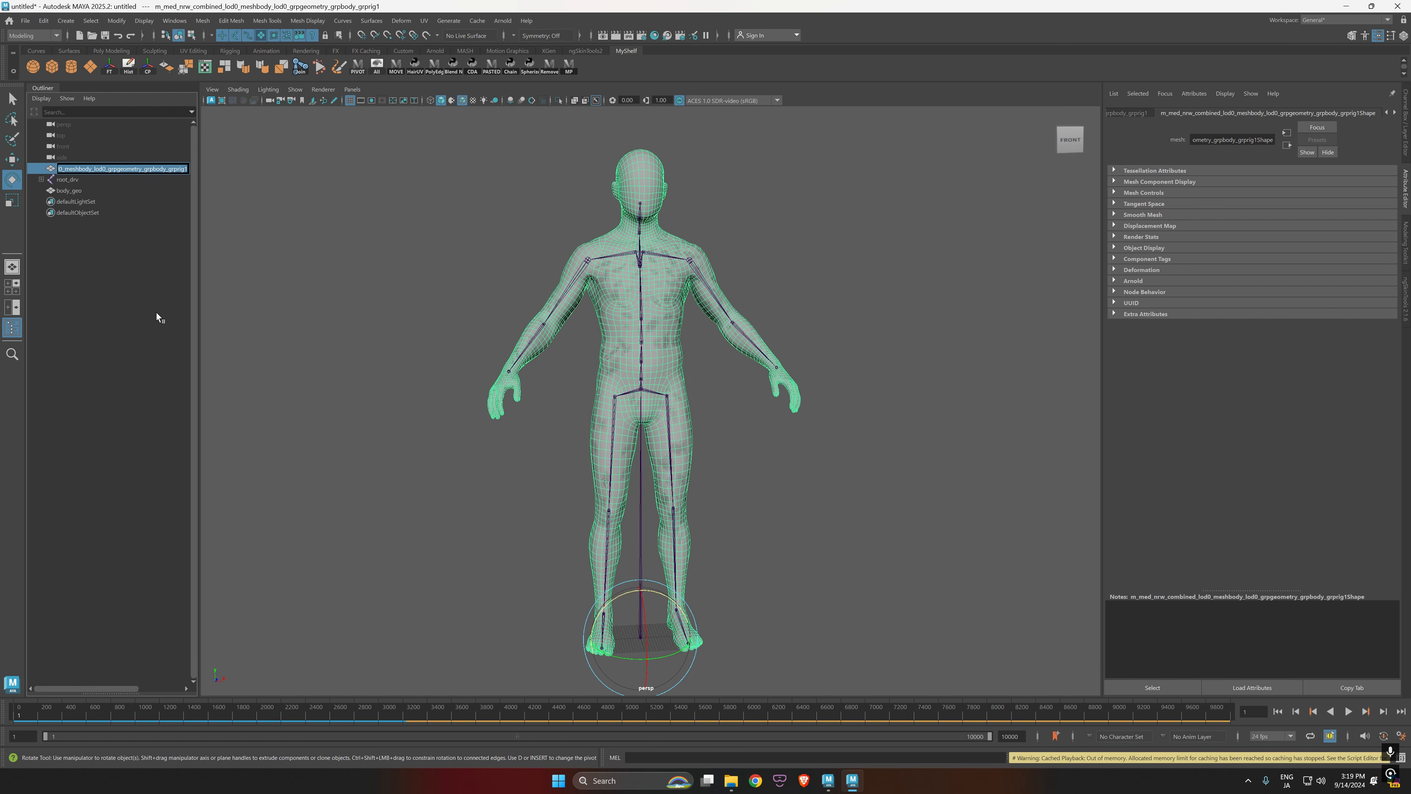
pyautogui.write('d')
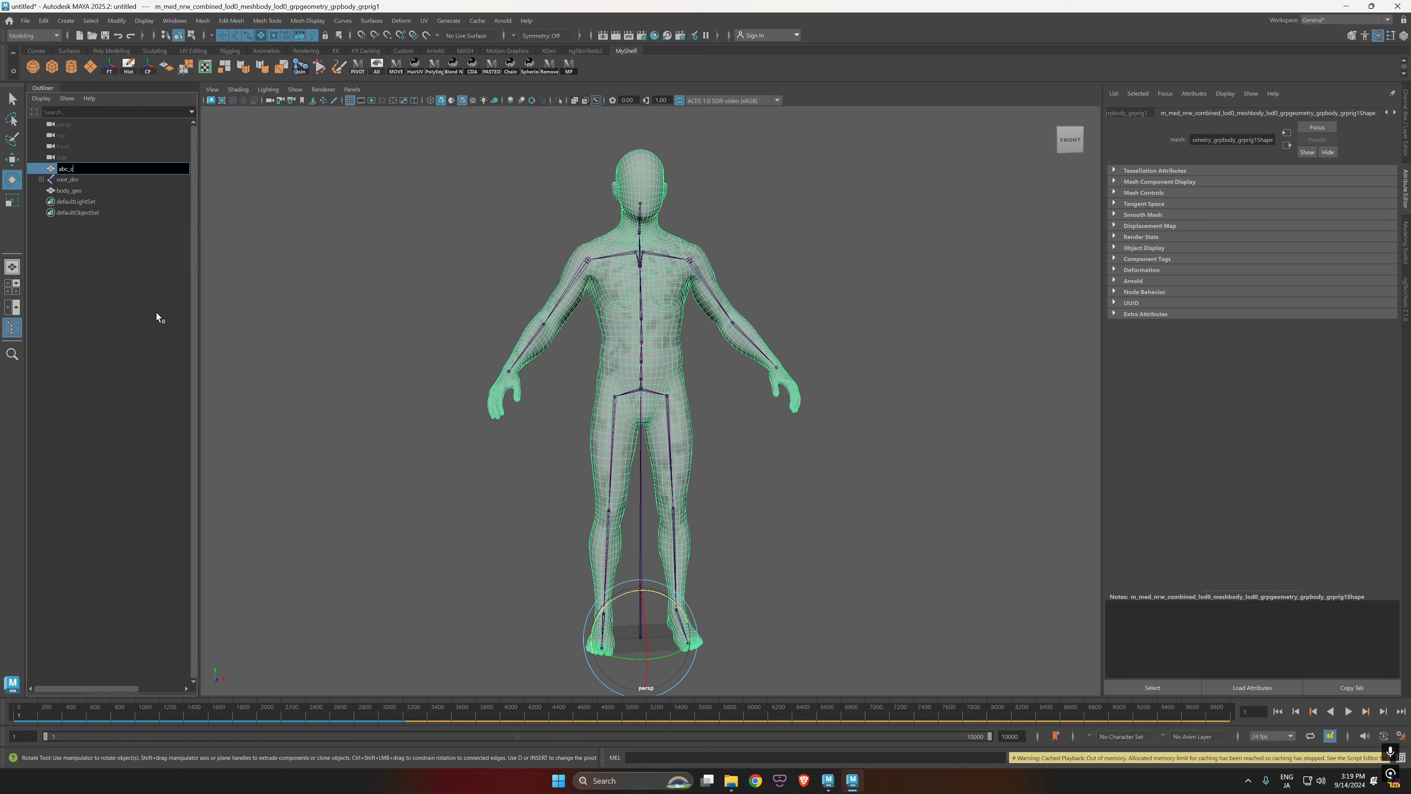
pyautogui.write('bc_cache')
pyautogui.press('Return')
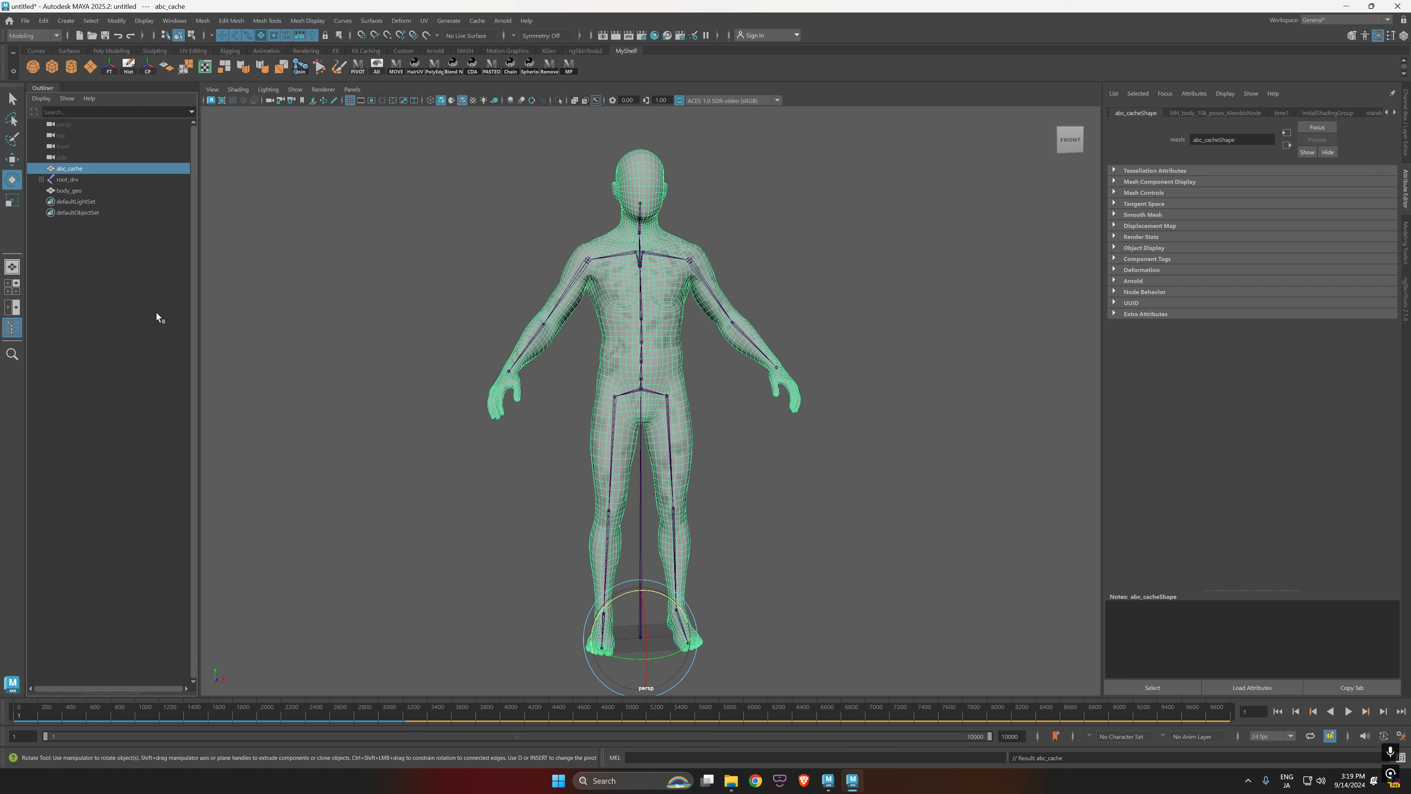
# Step: Compare the body_geo and abc_cache meshes by selecting each and scrubbing back to the first frame, and clear the selection
pyautogui.click(86, 191)
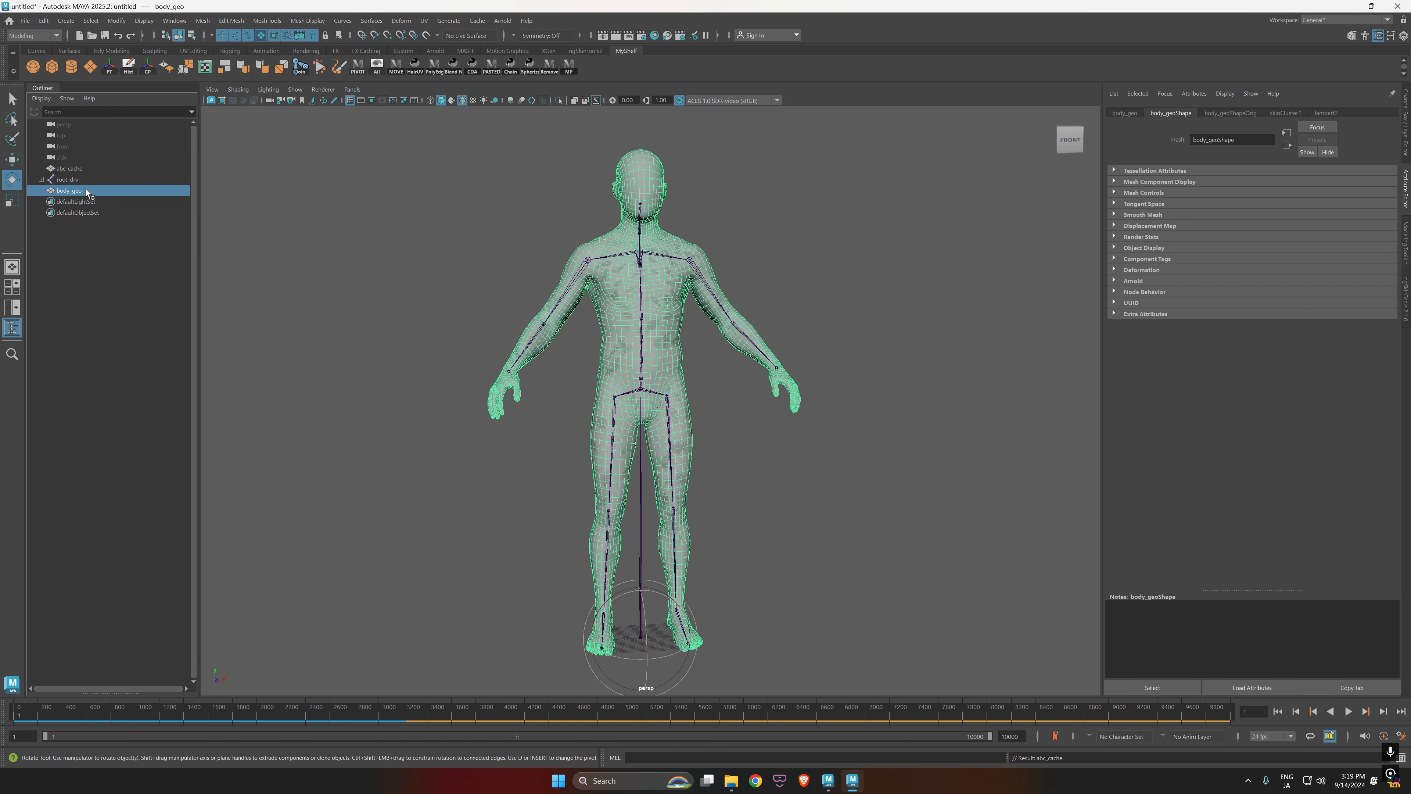
pyautogui.click(99, 168)
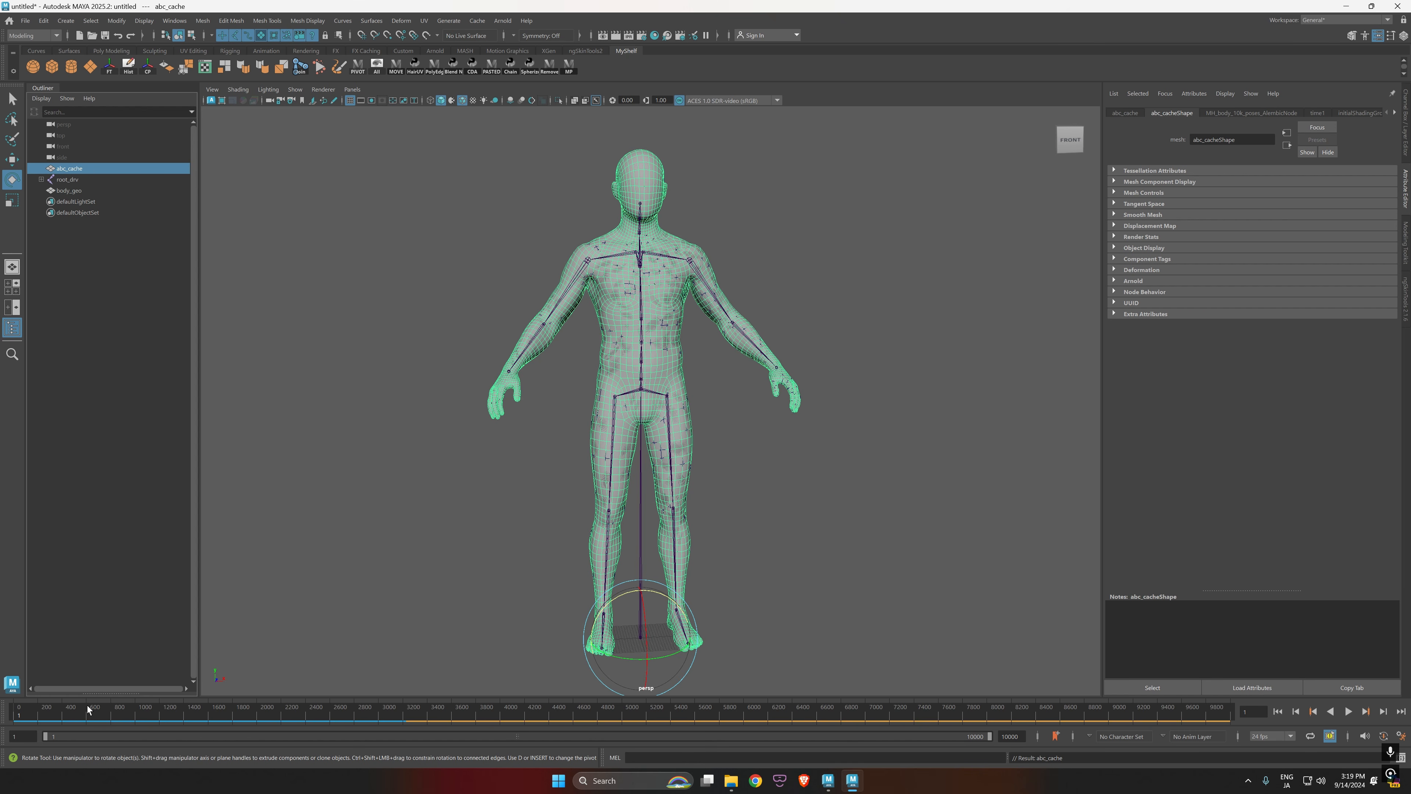
pyautogui.moveTo(88, 709); pyautogui.dragTo(20, 716)
pyautogui.click(346, 269)
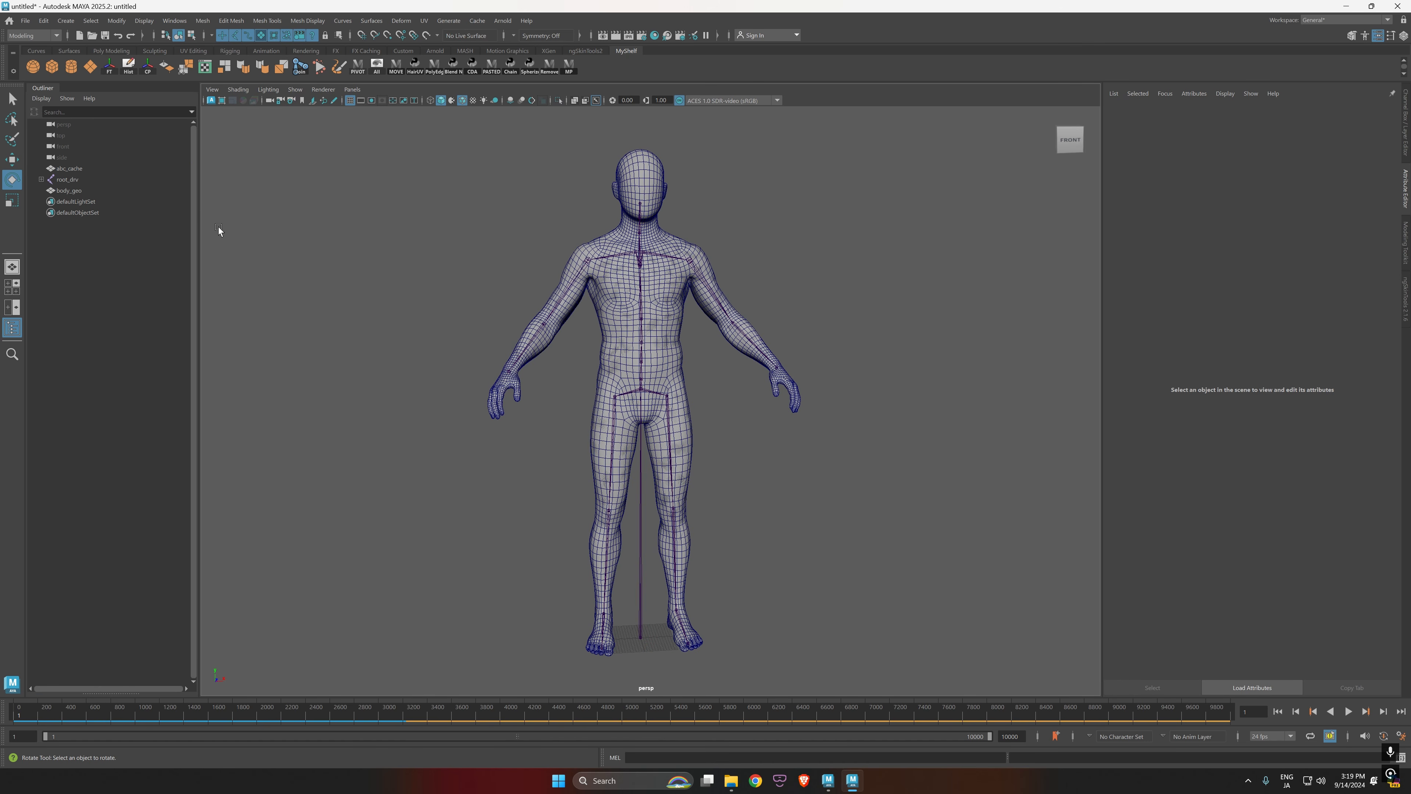
# Step: Try rotating the upperarm_l_drv joint to about -61, -34 and -53 degrees to test the rigged body, and undo it
pyautogui.click(77, 191)
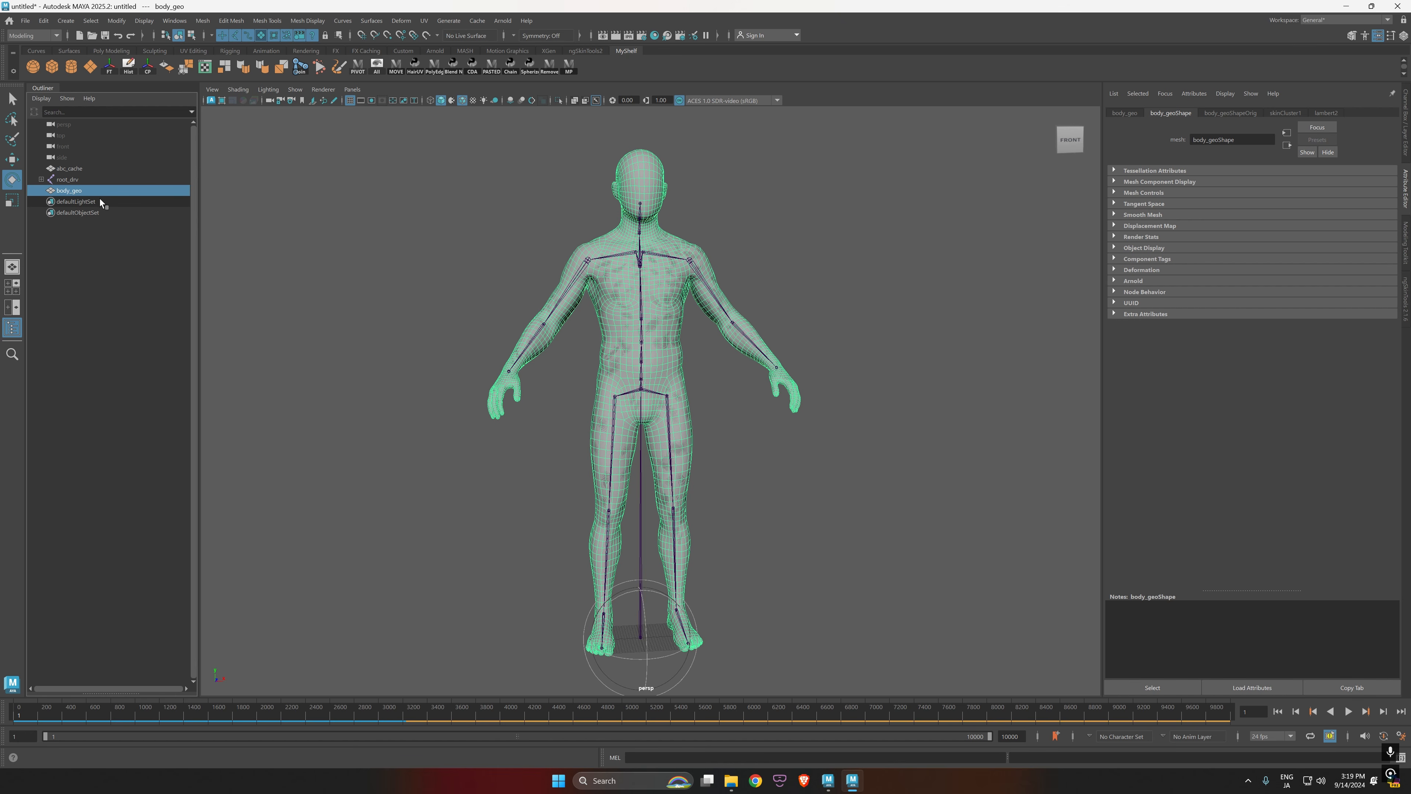
pyautogui.keyDown('alt'); pyautogui.moveTo(687, 375); pyautogui.dragTo(738, 363, button='right'); pyautogui.keyUp('alt')
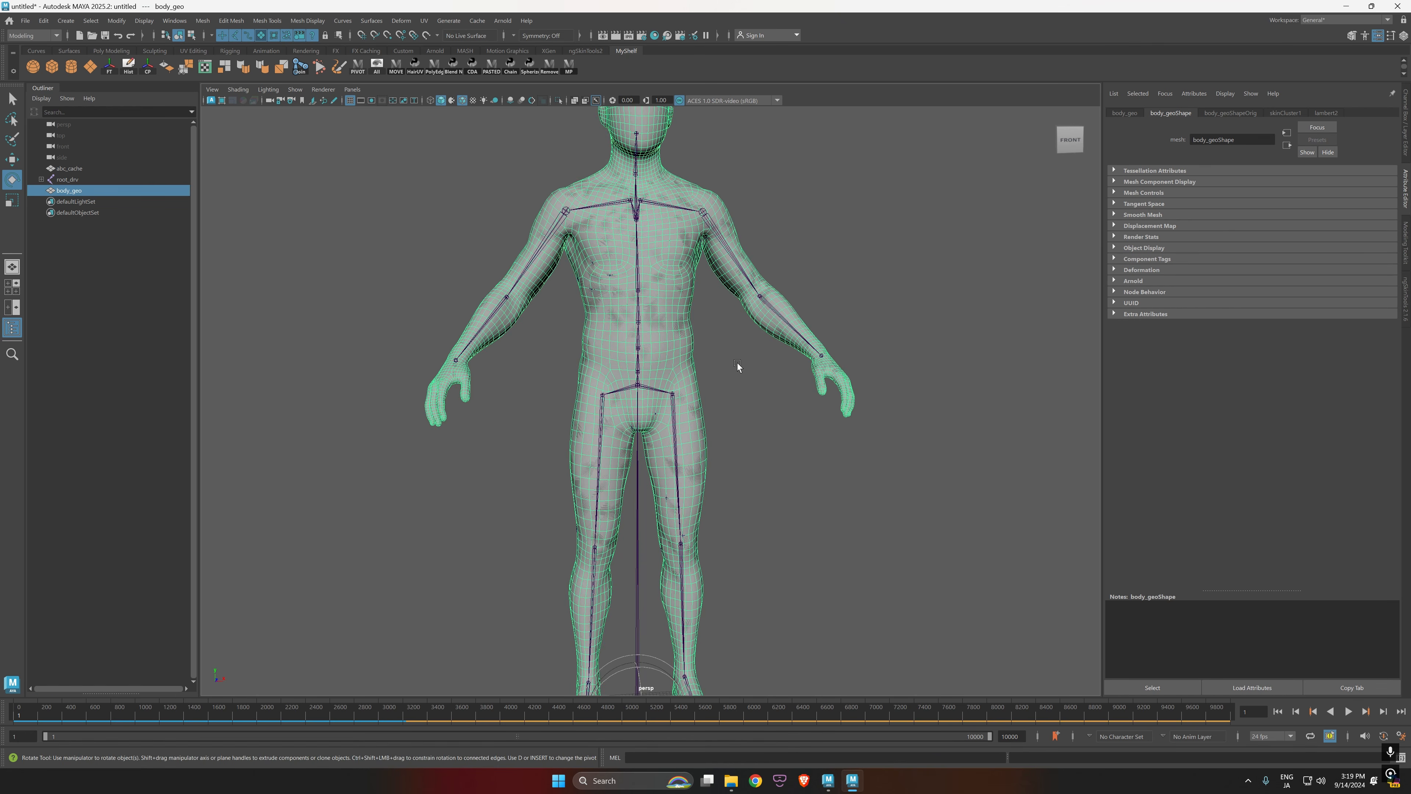
pyautogui.keyDown('alt'); pyautogui.moveTo(745, 251); pyautogui.dragTo(742, 363, button='middle'); pyautogui.keyUp('alt')
pyautogui.click(710, 337)
pyautogui.moveTo(709, 337); pyautogui.dragTo(760, 445)
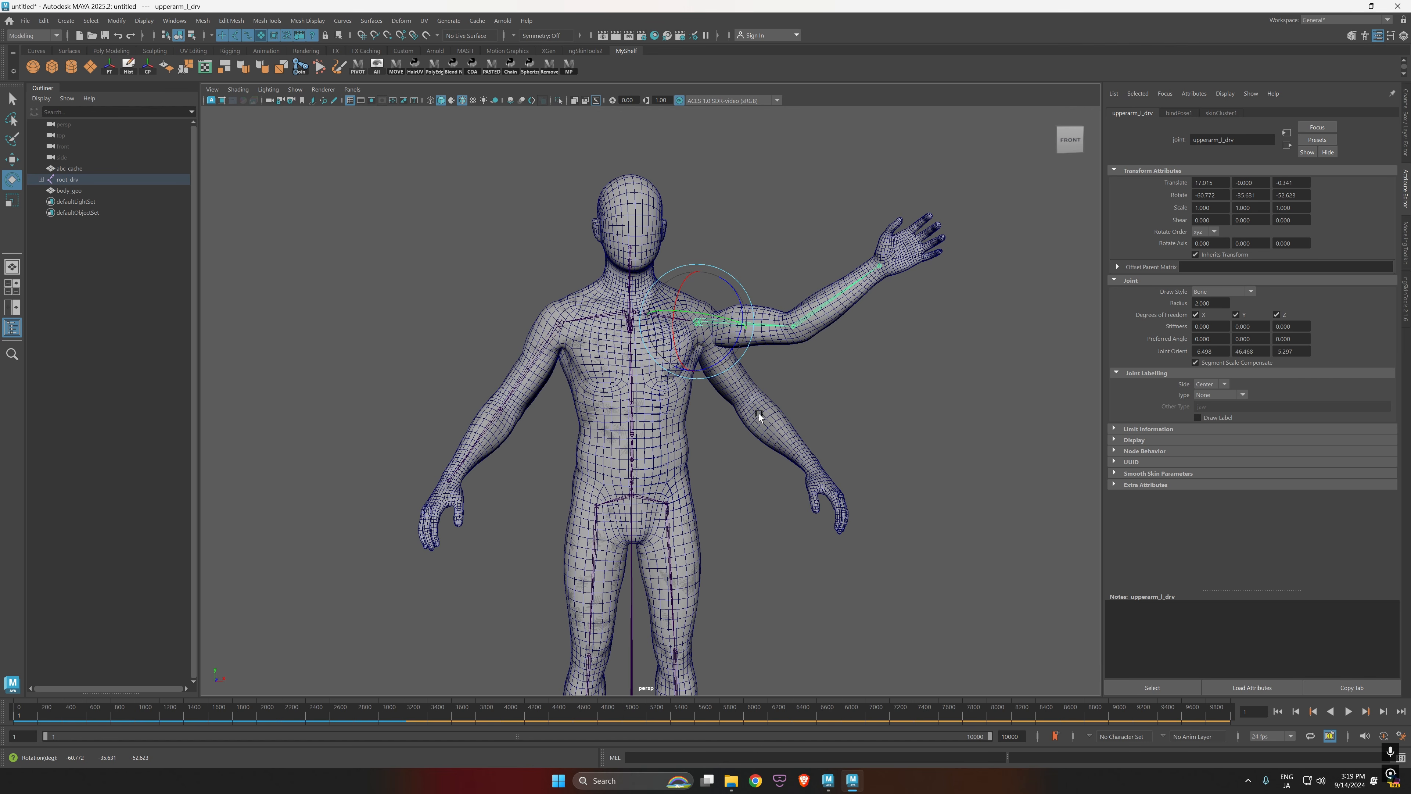
pyautogui.hotkey('ctrl', 'z')
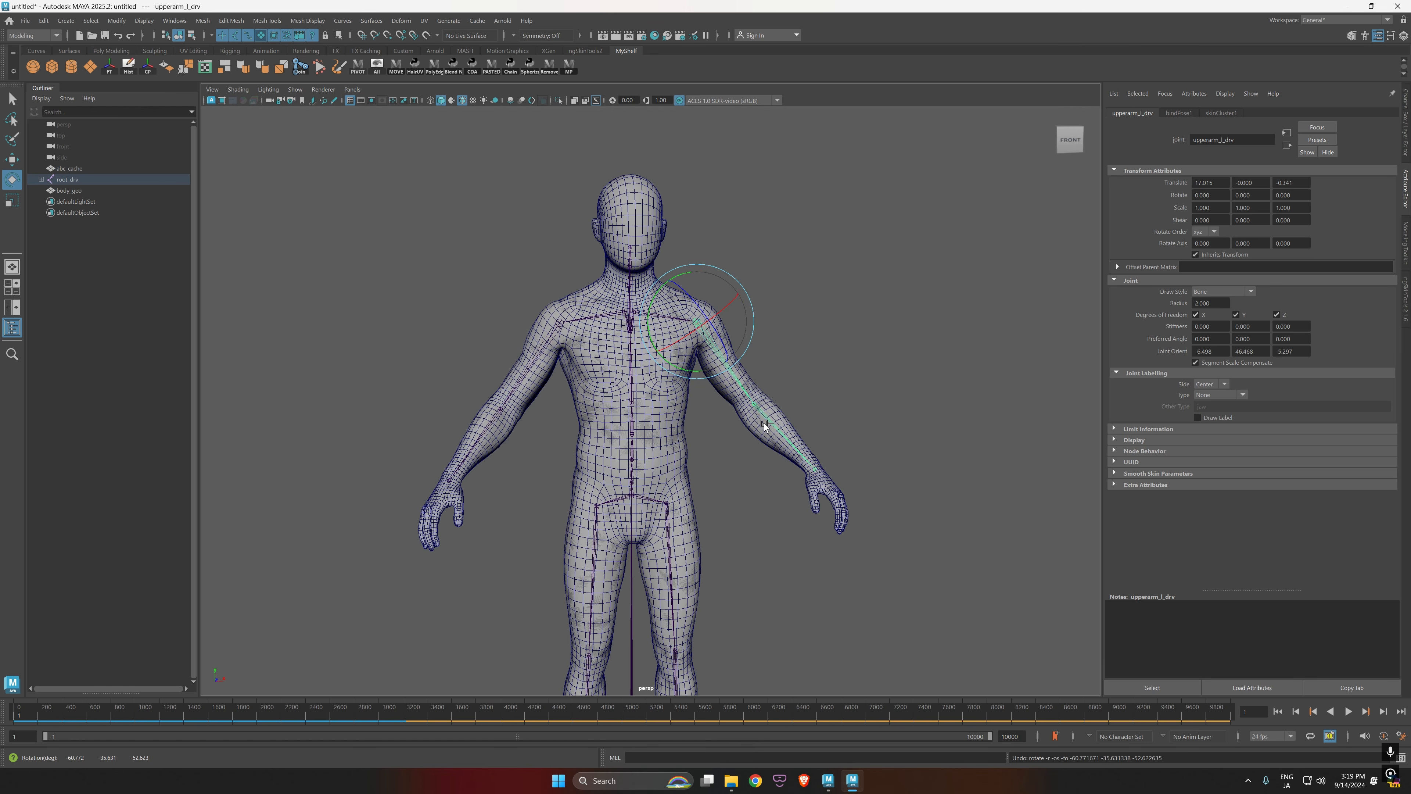
# Step: Apply an ML Deformer to the rigged body_geo mesh
pyautogui.click(66, 191)
pyautogui.moveTo(66, 192)
pyautogui.mouseDown()
pyautogui.moveTo(78, 171)
pyautogui.moveTo(78, 193)
pyautogui.mouseUp()
pyautogui.scroll(-3, 753, 513)
pyautogui.keyDown('alt'); pyautogui.moveTo(753, 514); pyautogui.dragTo(737, 432, button='middle'); pyautogui.keyUp('alt')
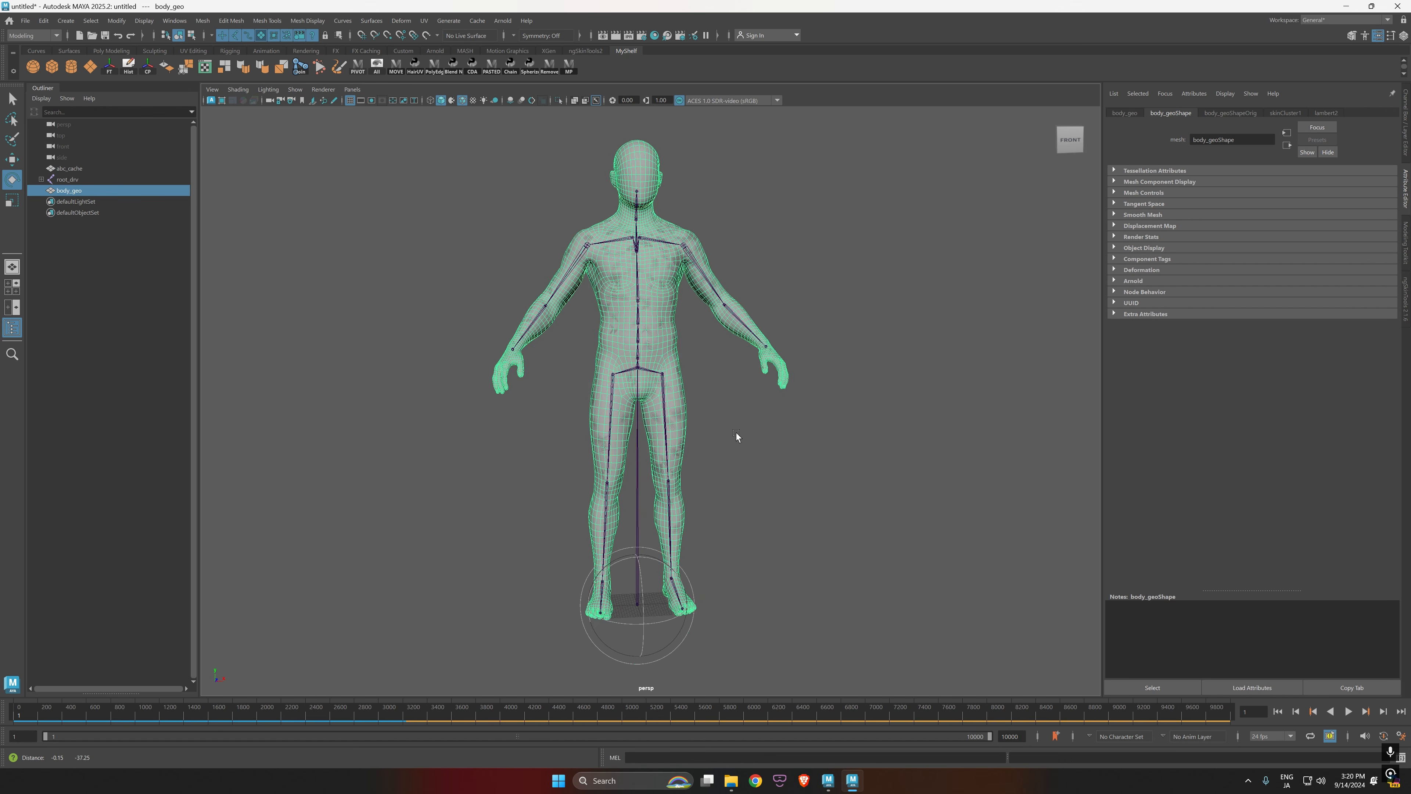
pyautogui.keyDown('alt'); pyautogui.moveTo(737, 433); pyautogui.dragTo(753, 462); pyautogui.keyUp('alt')
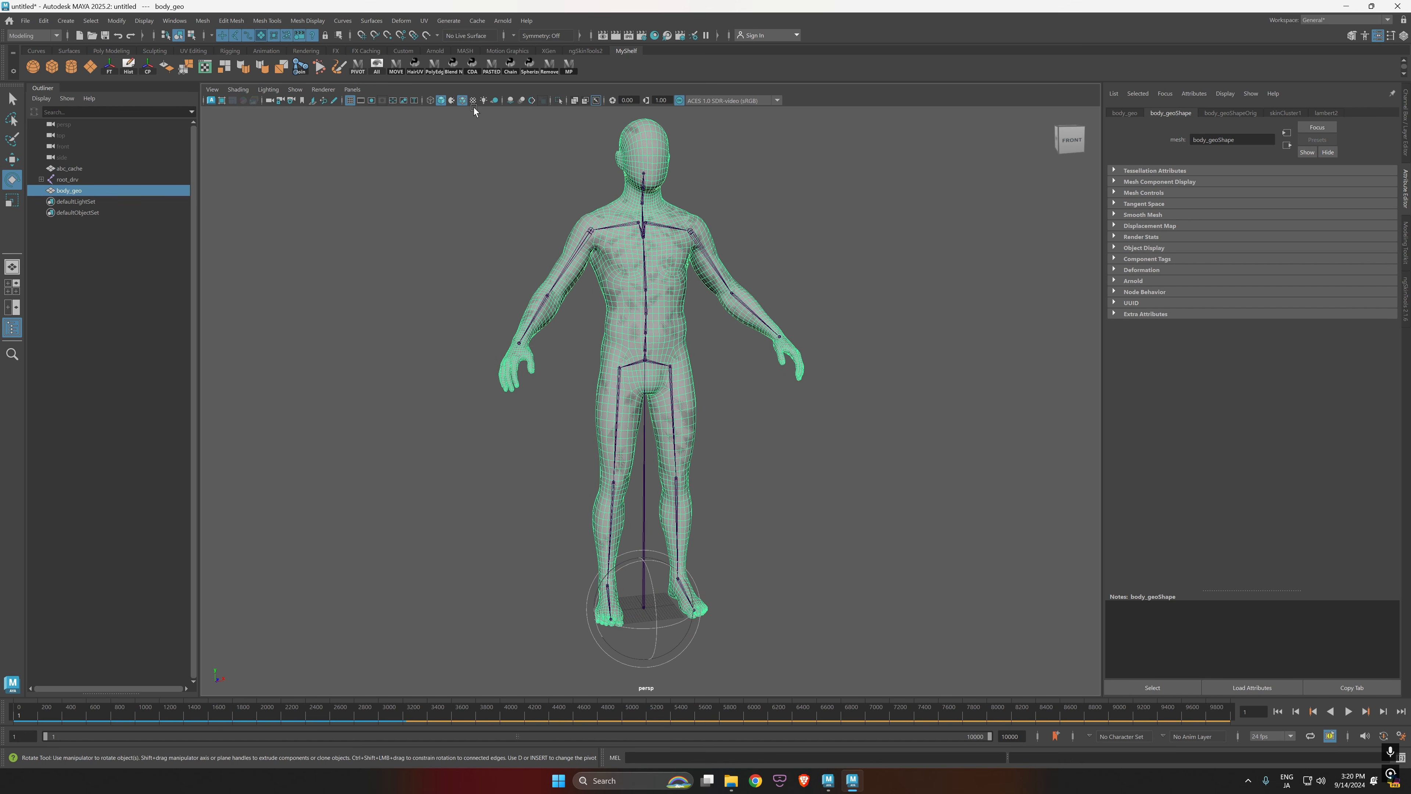
pyautogui.click(401, 21)
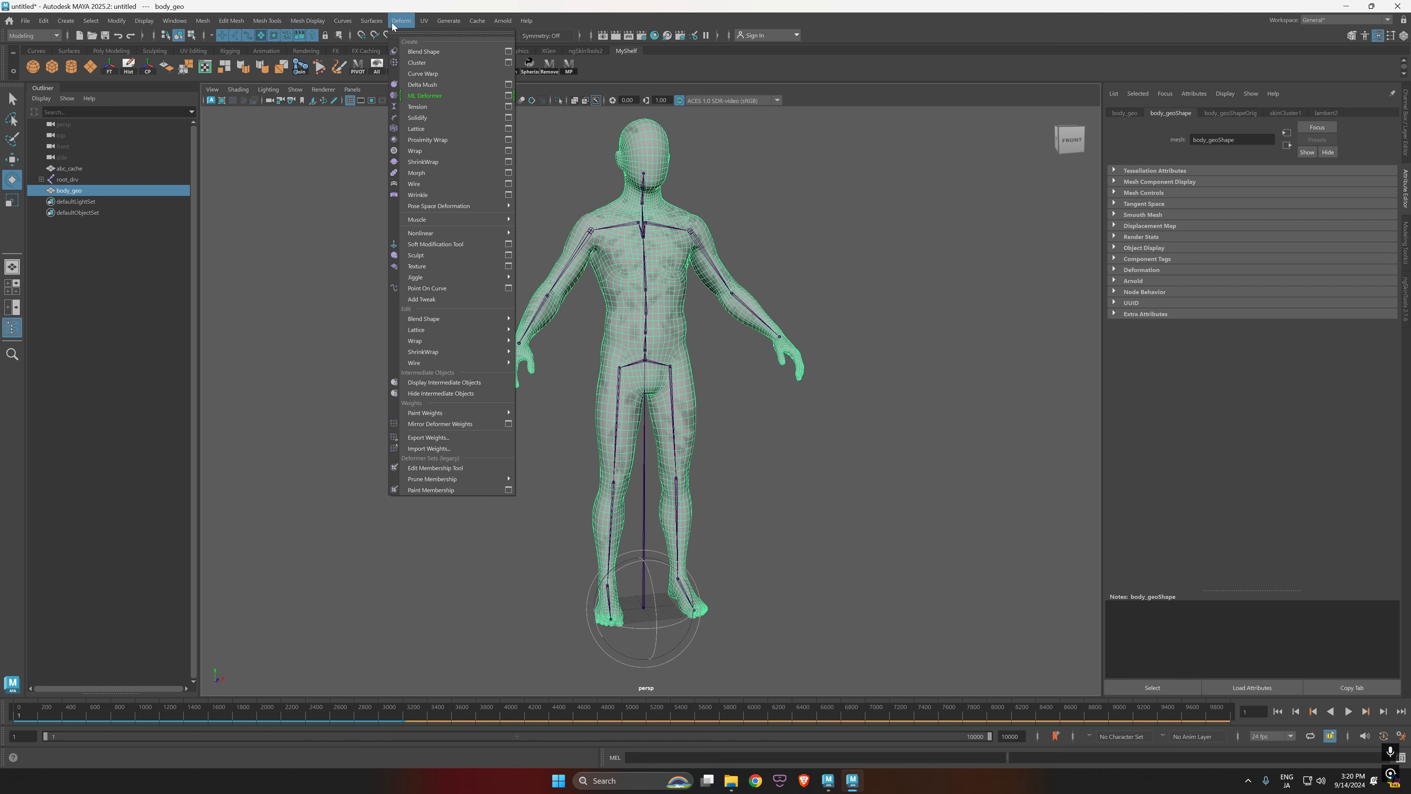
pyautogui.press('Escape')
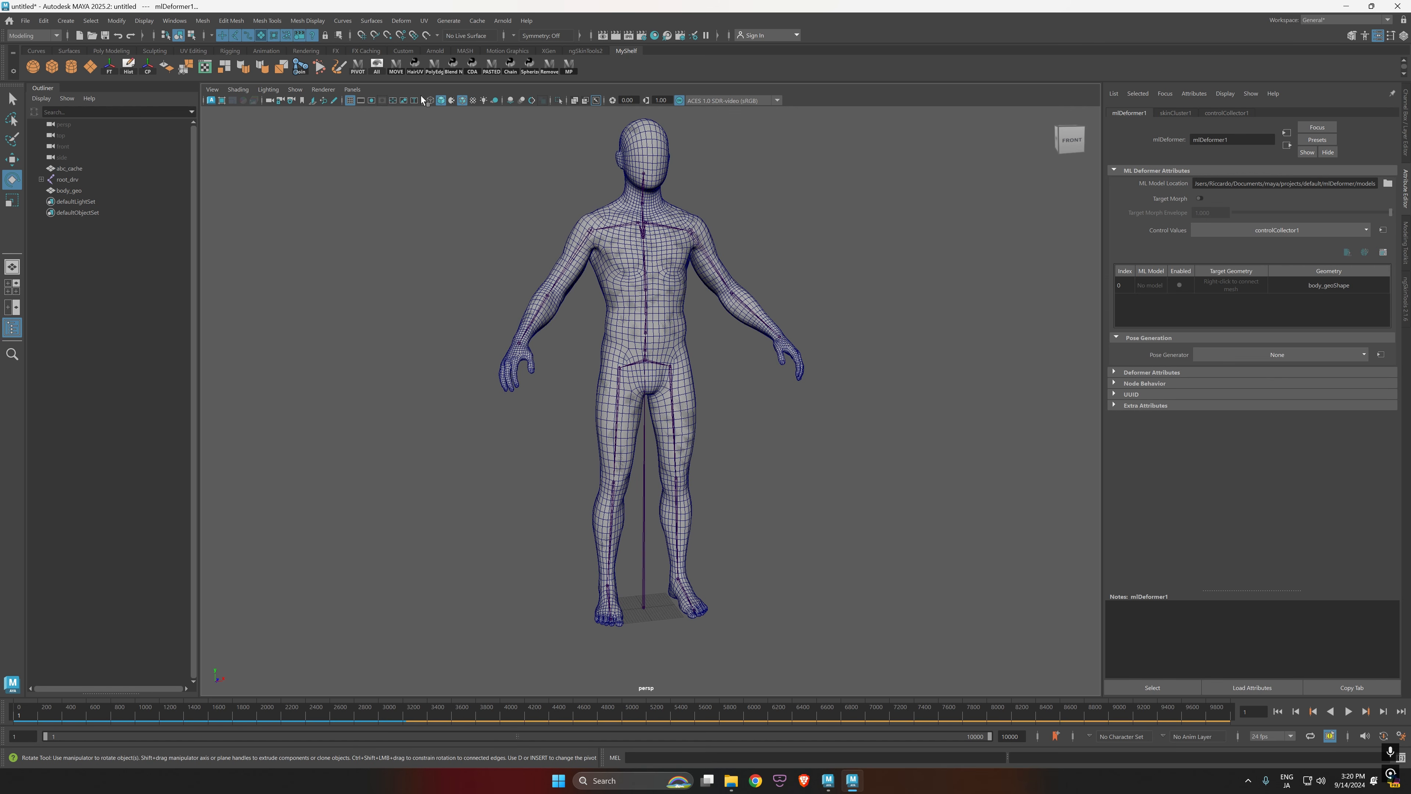
# Step: Assign the abc_cache mesh as the ML Deformer's target geometry for body_geo
pyautogui.keyDown('alt'); pyautogui.moveTo(667, 278); pyautogui.dragTo(765, 444, button='right'); pyautogui.keyUp('alt')
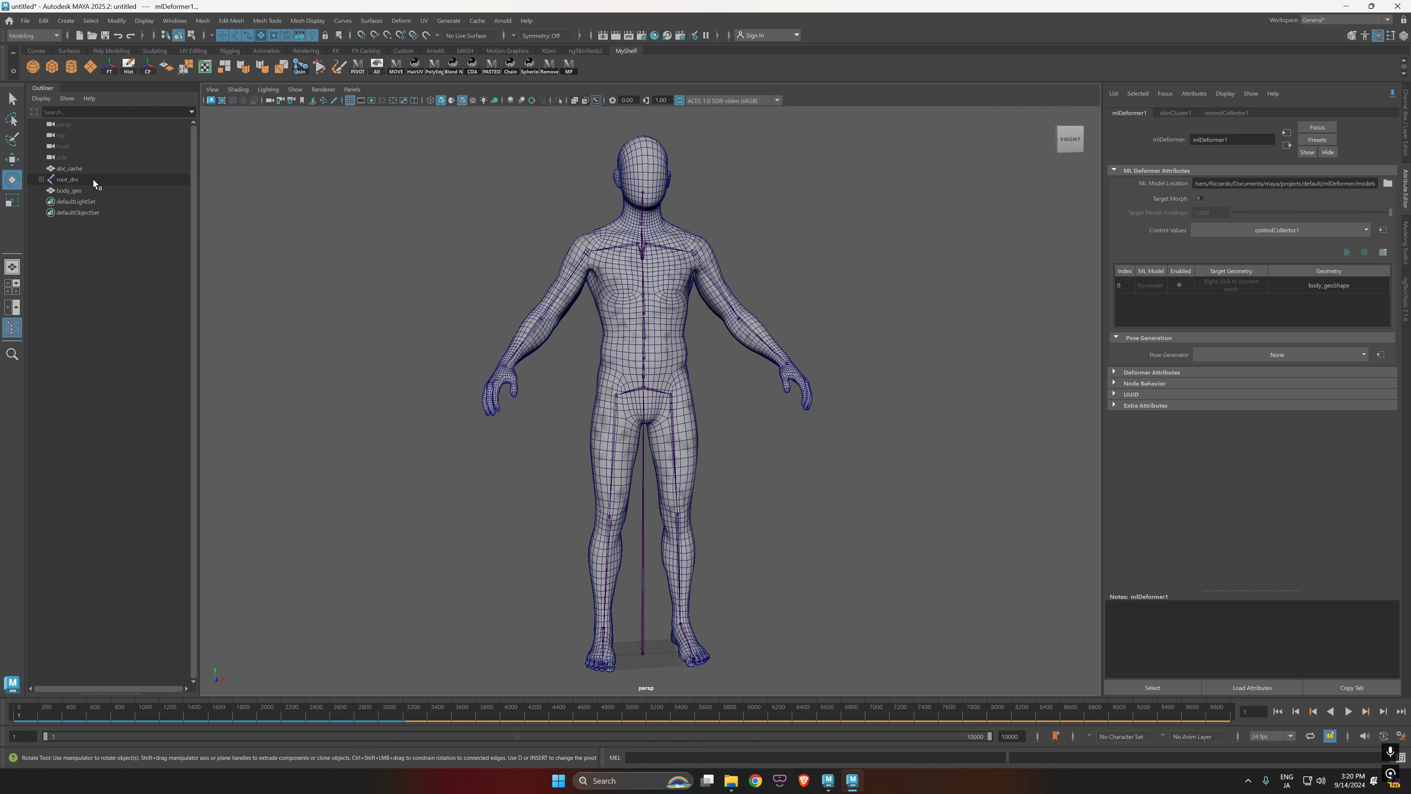
pyautogui.click(69, 169)
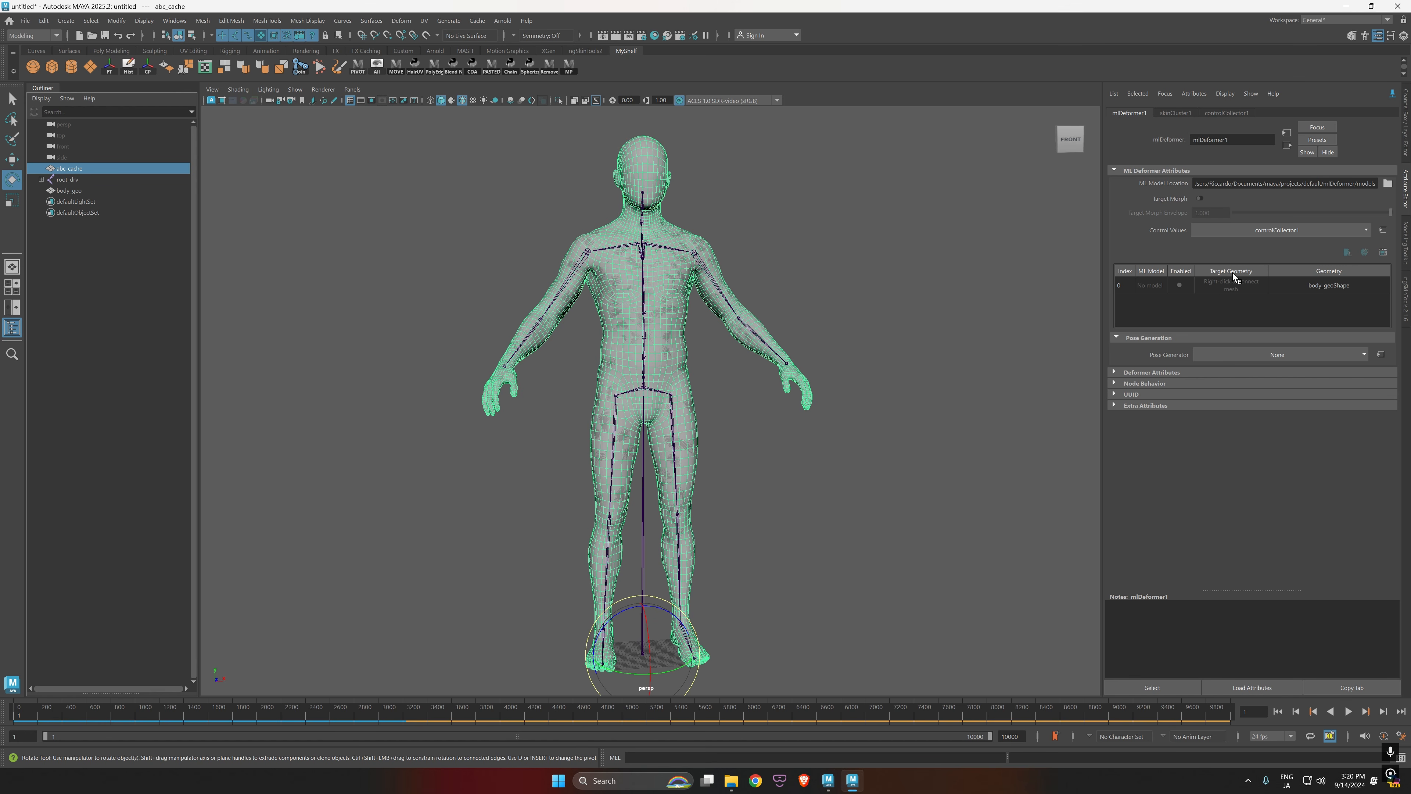
pyautogui.rightClick(1219, 290)
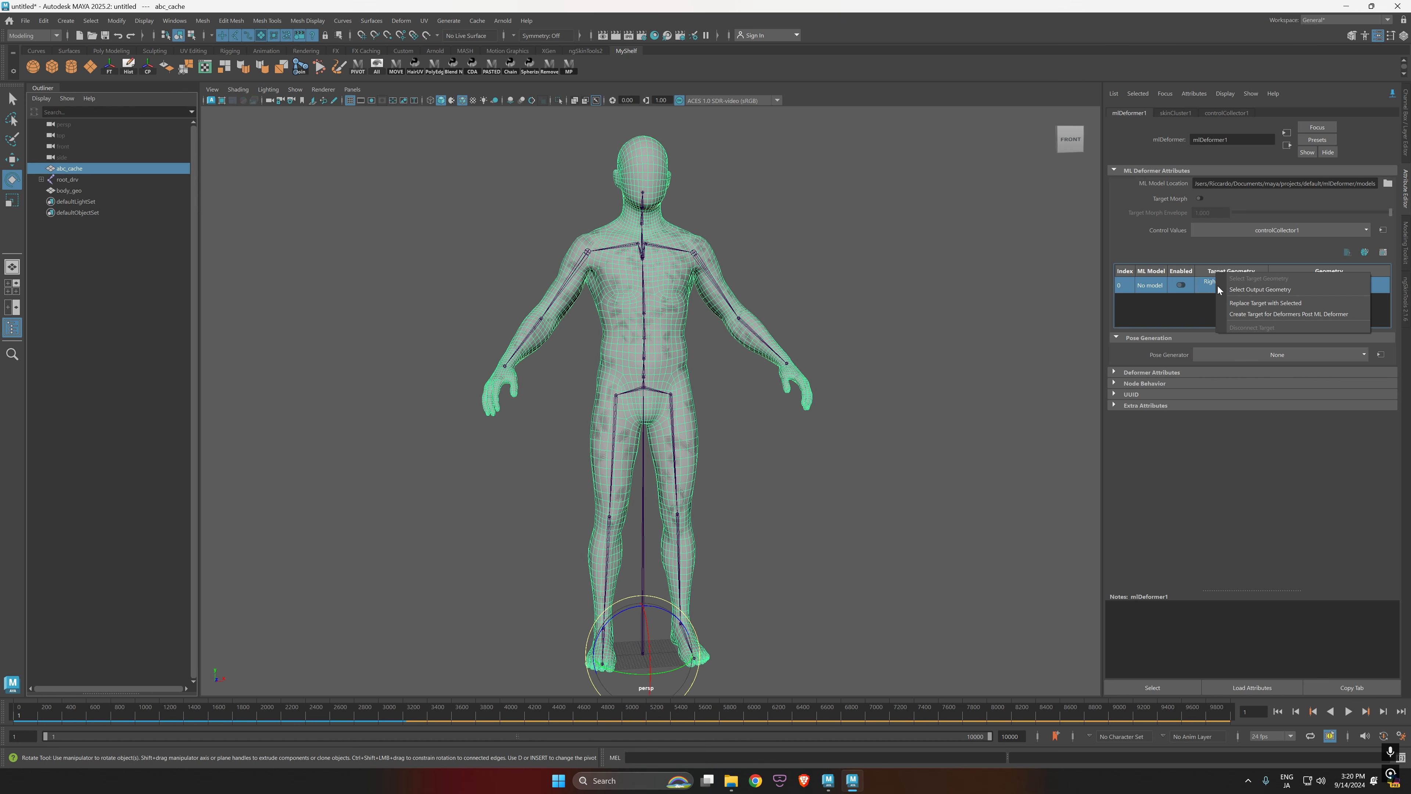
pyautogui.click(1267, 306)
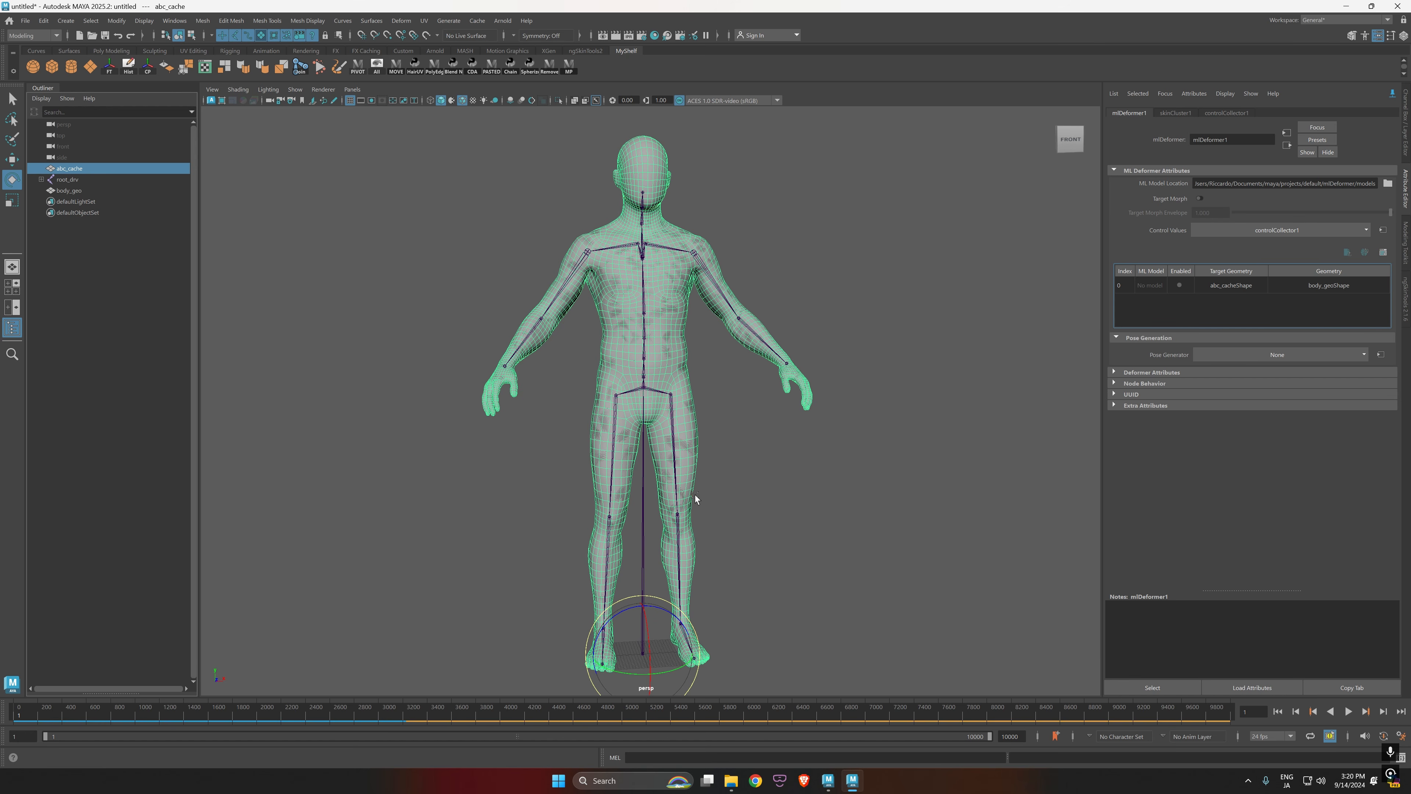
# Step: Open the export training data settings for the body_geo deformer entry and set the training data location to E:/ML_Deformer
pyautogui.click(1249, 287)
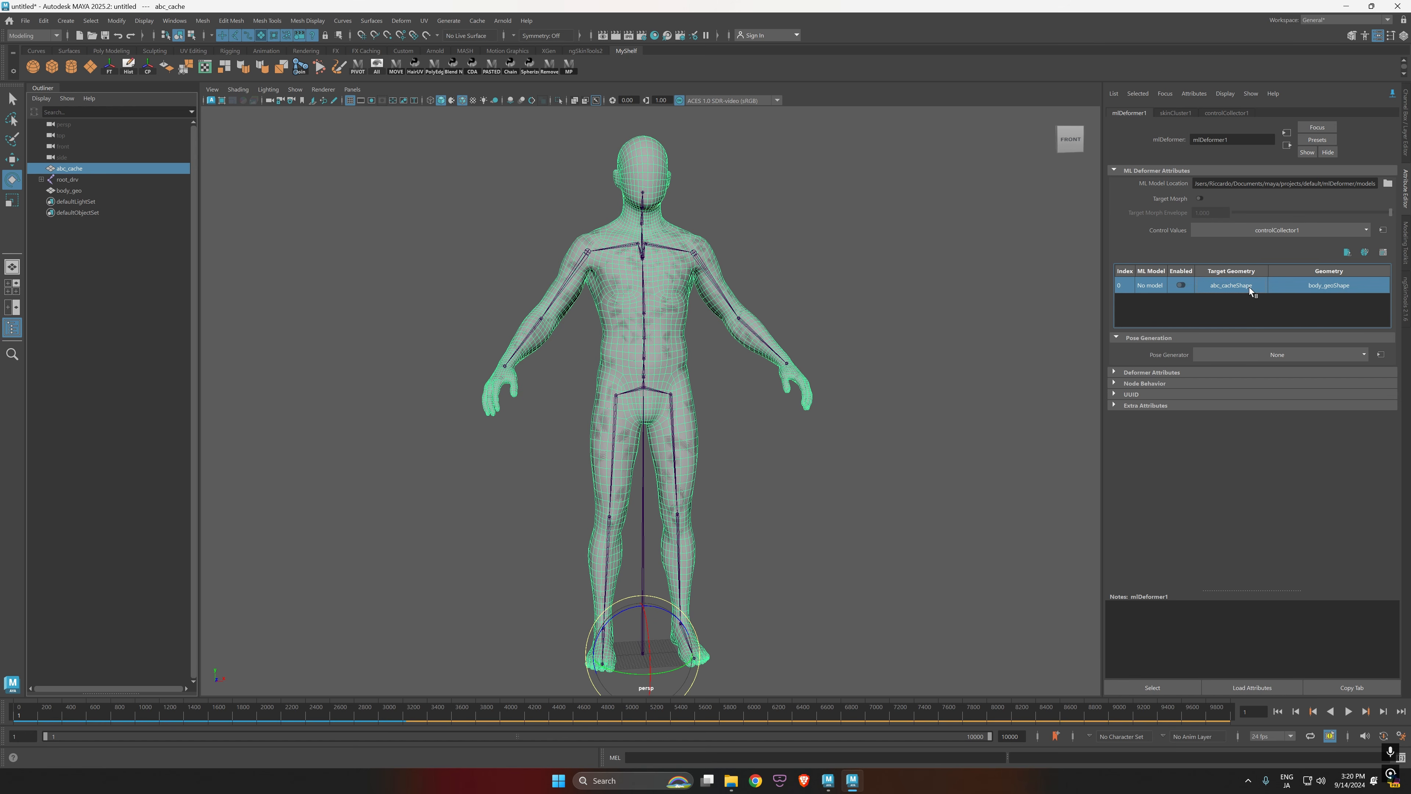
pyautogui.click(1347, 254)
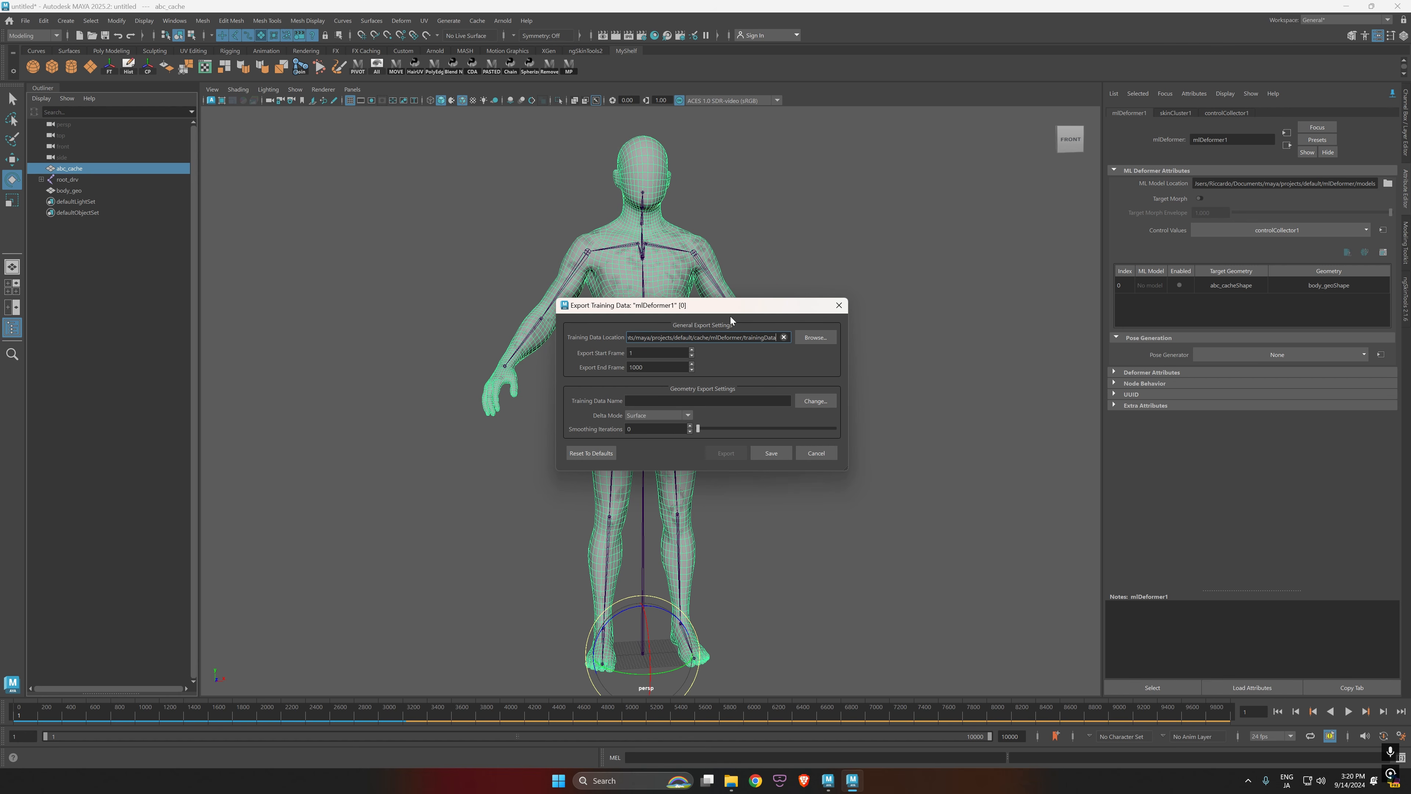
pyautogui.moveTo(719, 307); pyautogui.dragTo(684, 295)
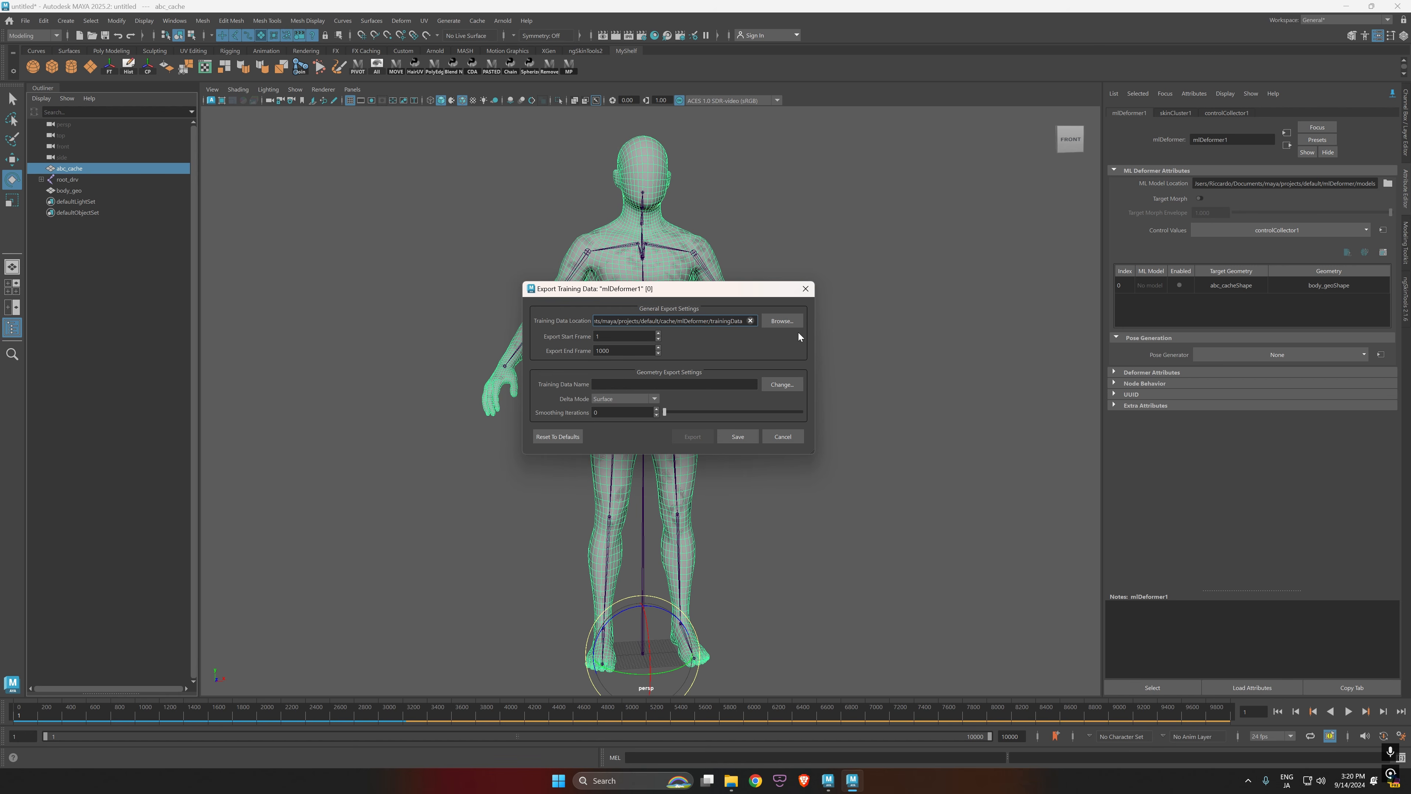
pyautogui.click(783, 323)
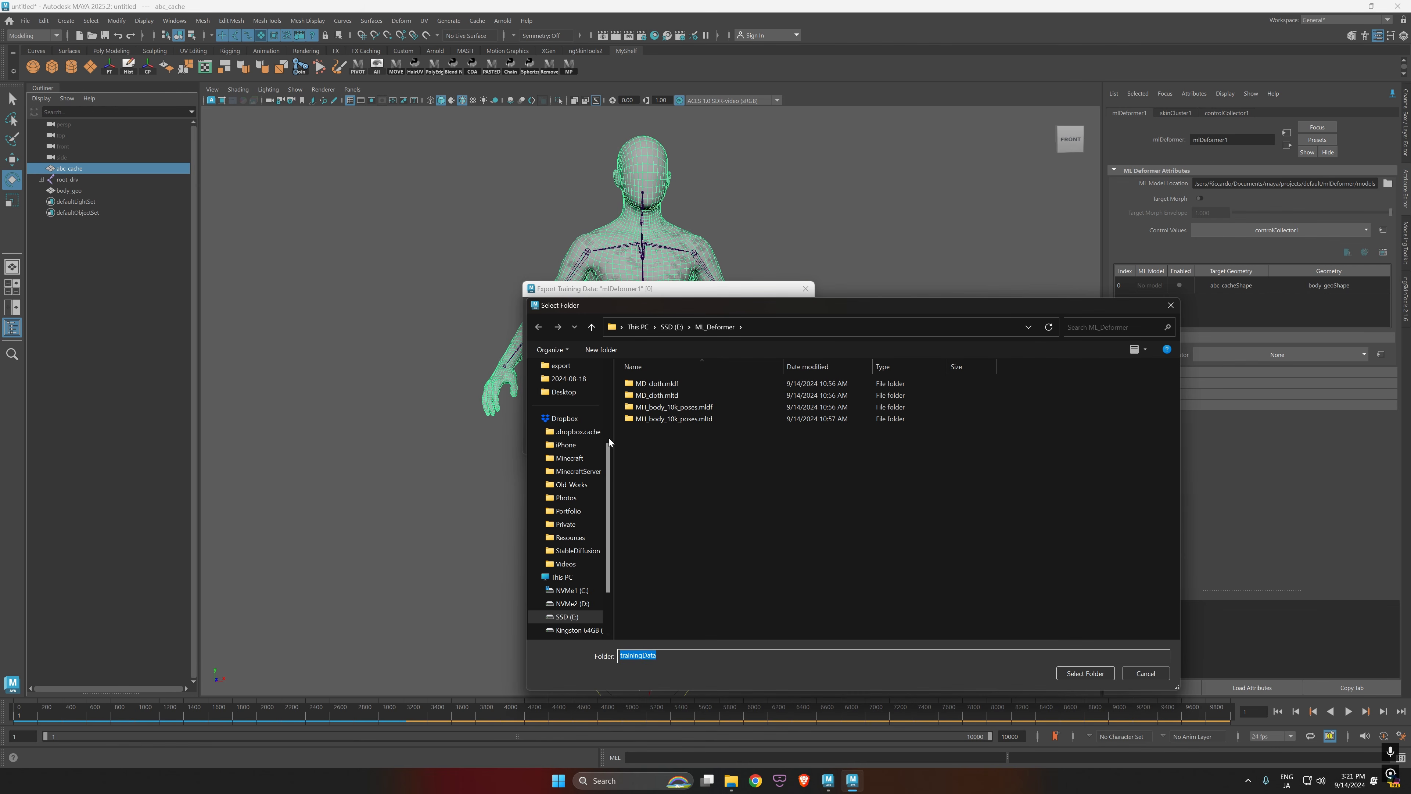
pyautogui.click(719, 326)
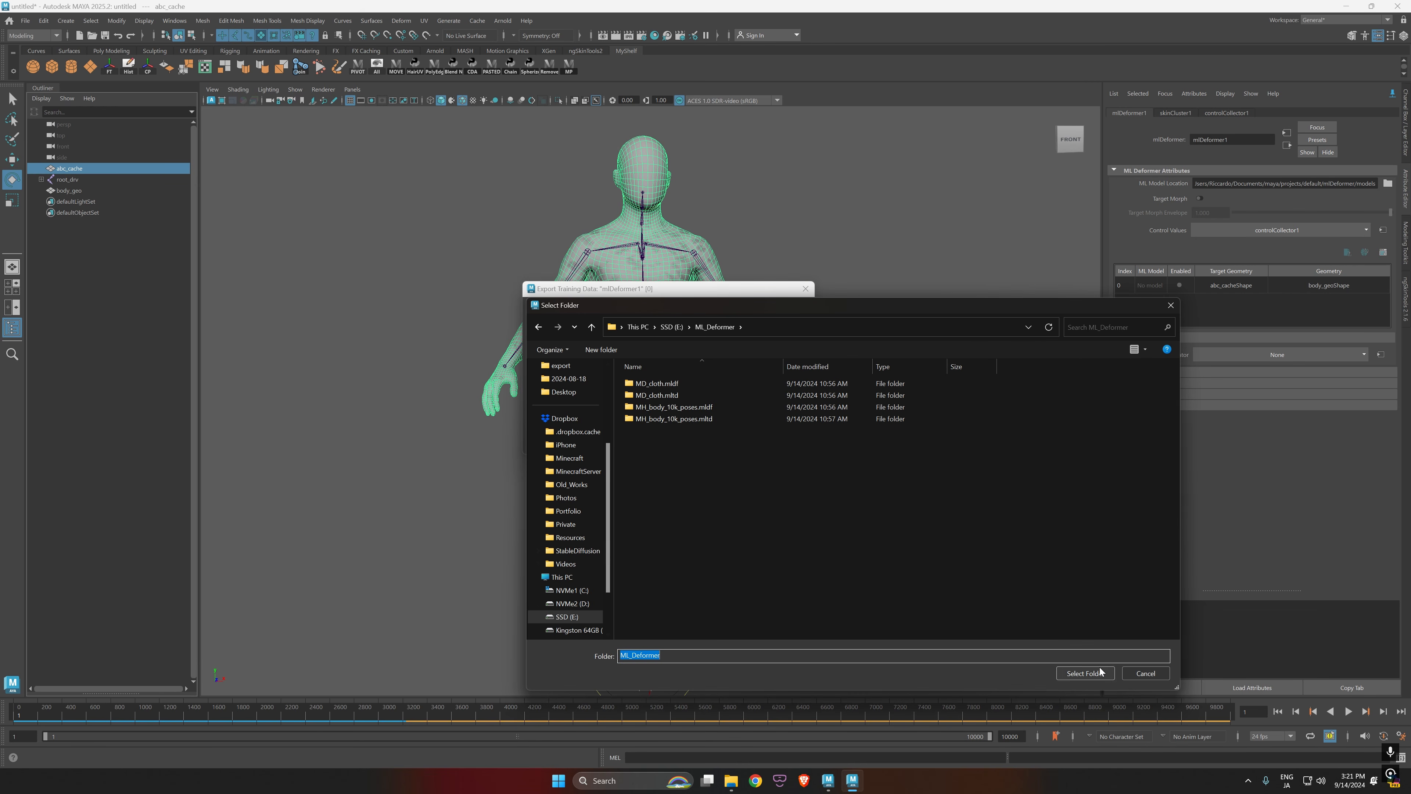
pyautogui.click(1086, 674)
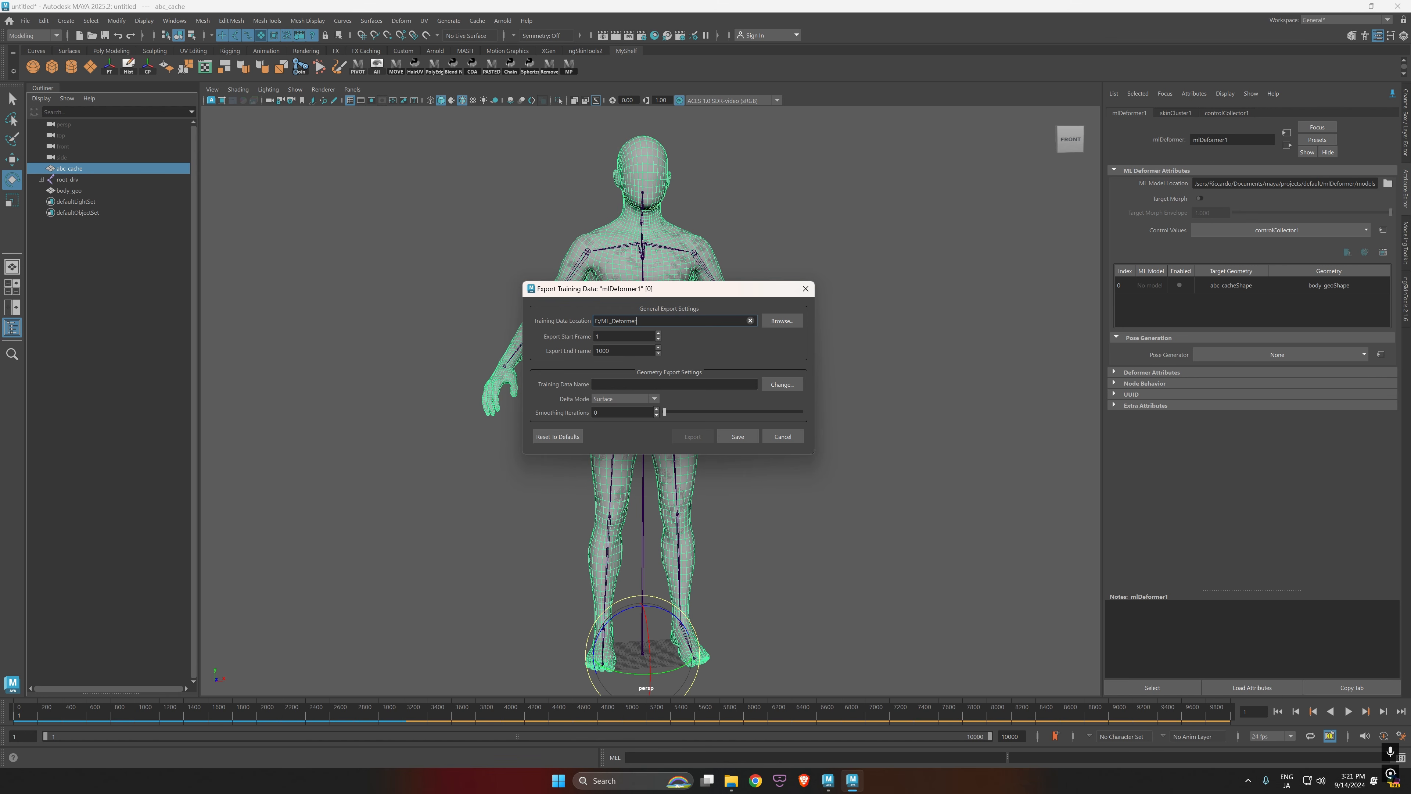
# Step: Set the export end frame to 10000 and name the training data MH_body_10k_poses
pyautogui.moveTo(661, 297); pyautogui.dragTo(648, 294)
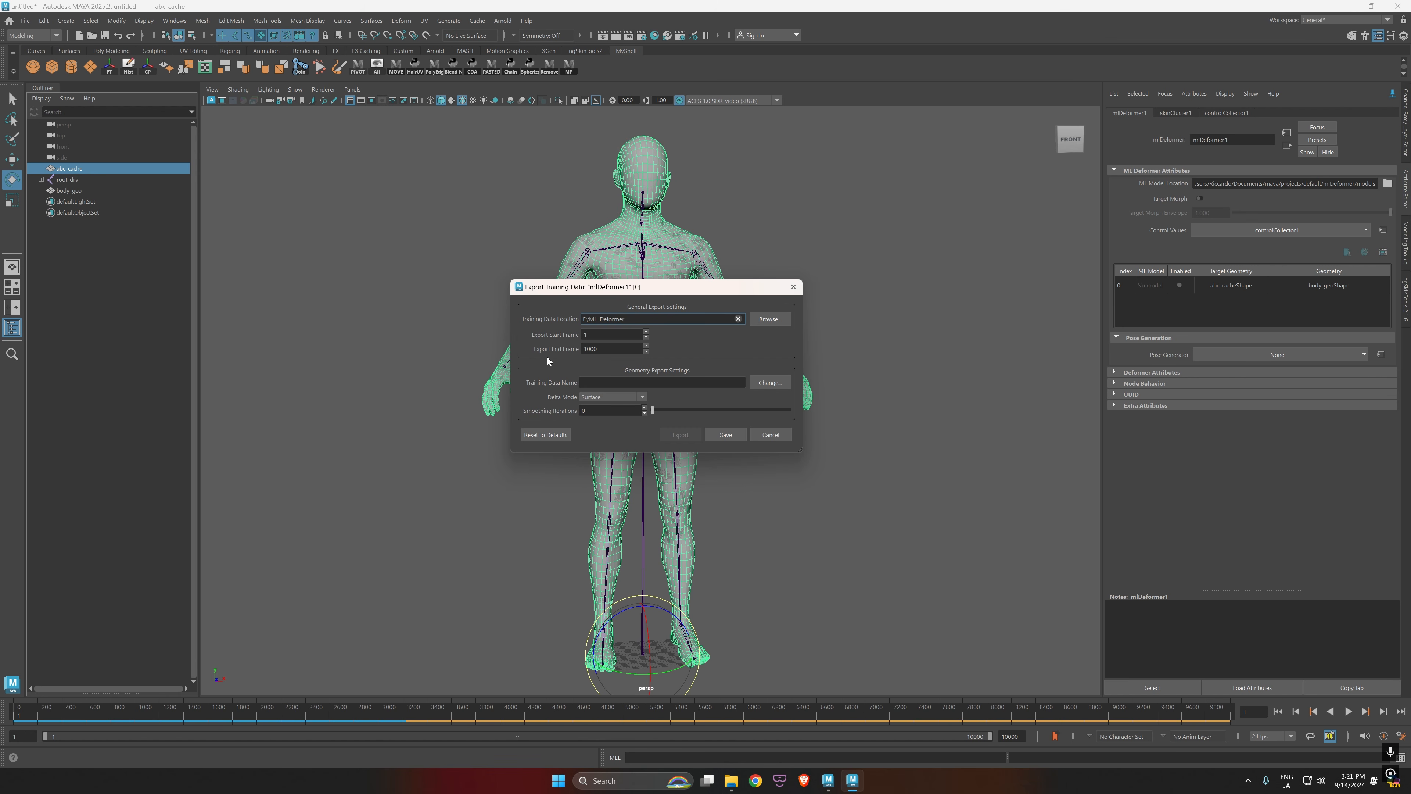
pyautogui.click(617, 349)
pyautogui.click(618, 334)
pyautogui.click(617, 349)
pyautogui.press('Tab')
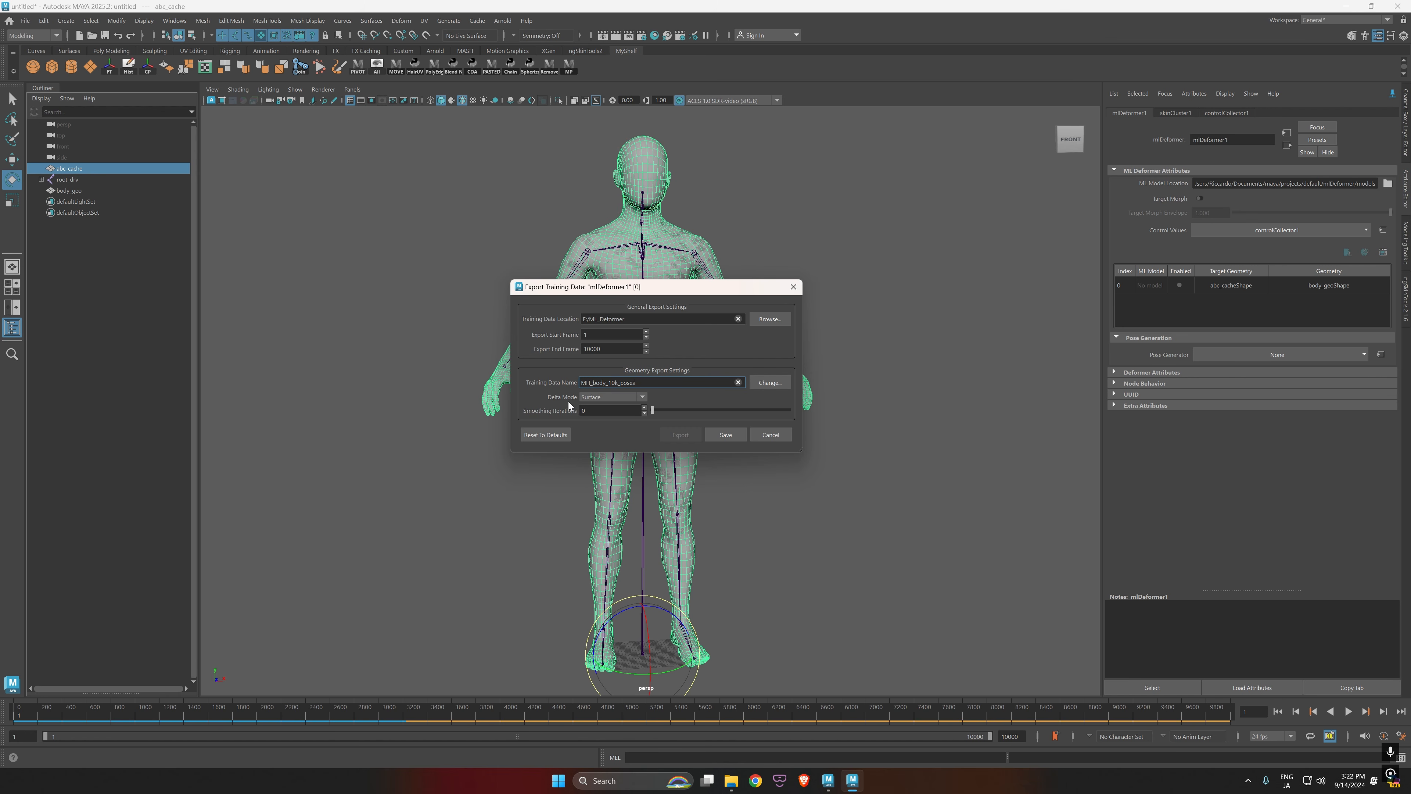
# Step: Set the training data's delta mode to Offset and save the export settings
pyautogui.click(607, 401)
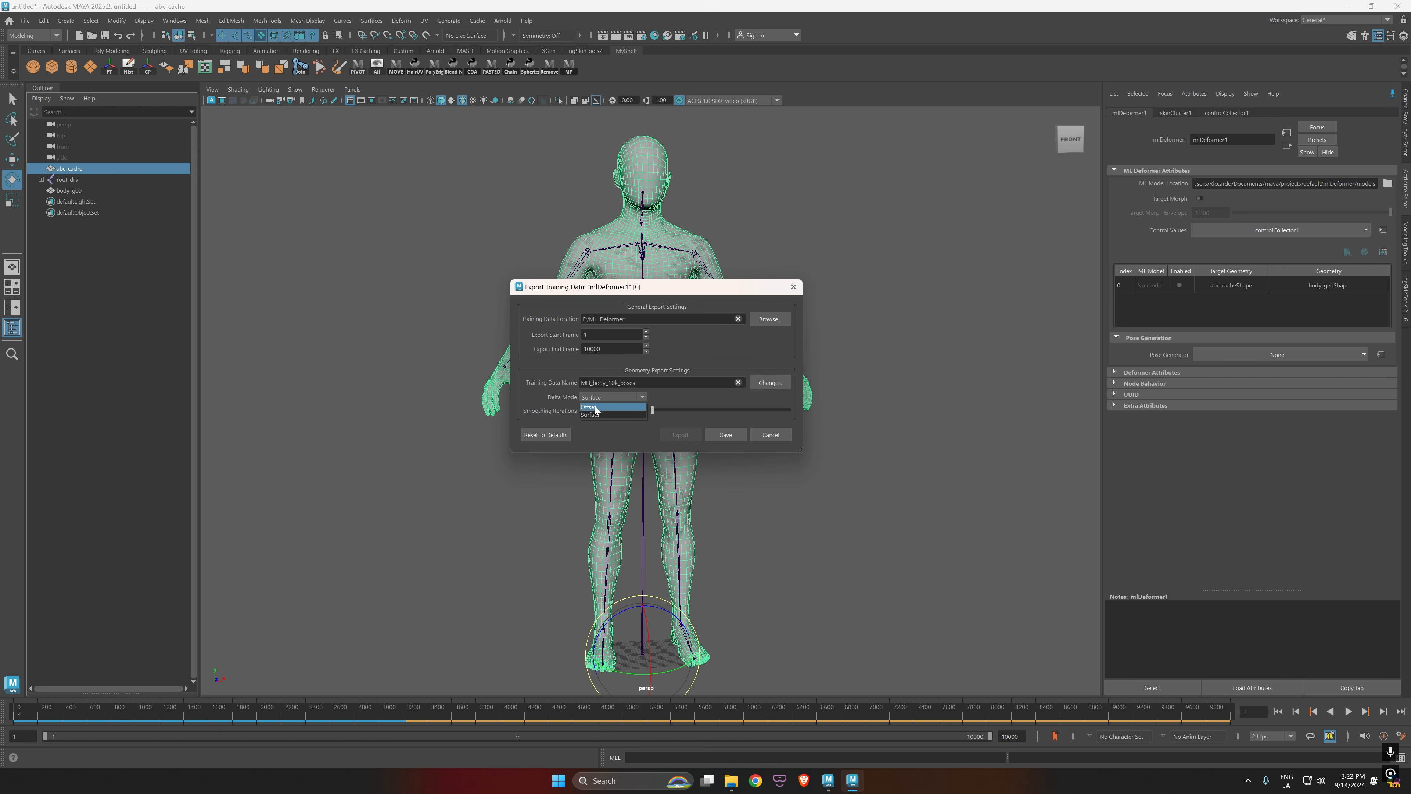
pyautogui.click(595, 408)
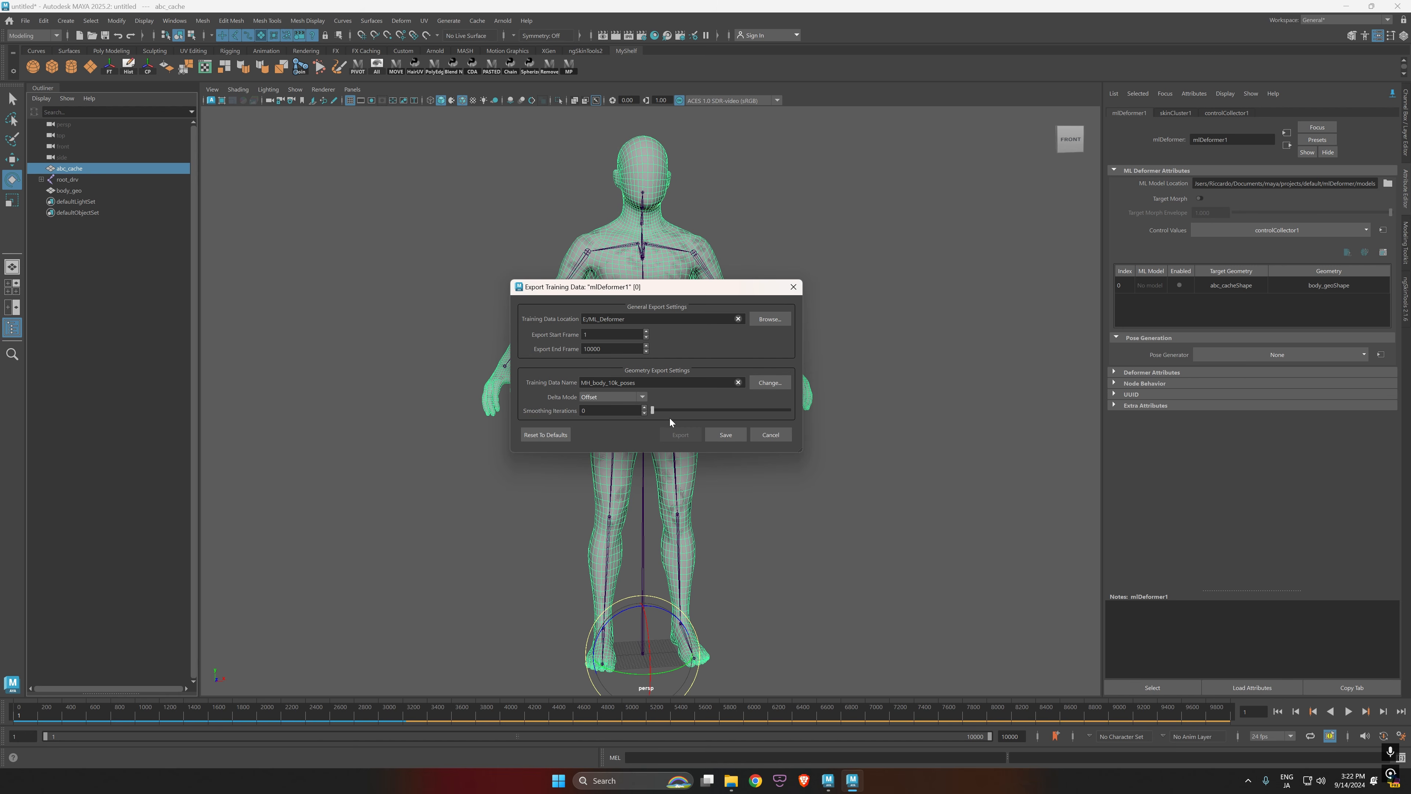
pyautogui.click(726, 435)
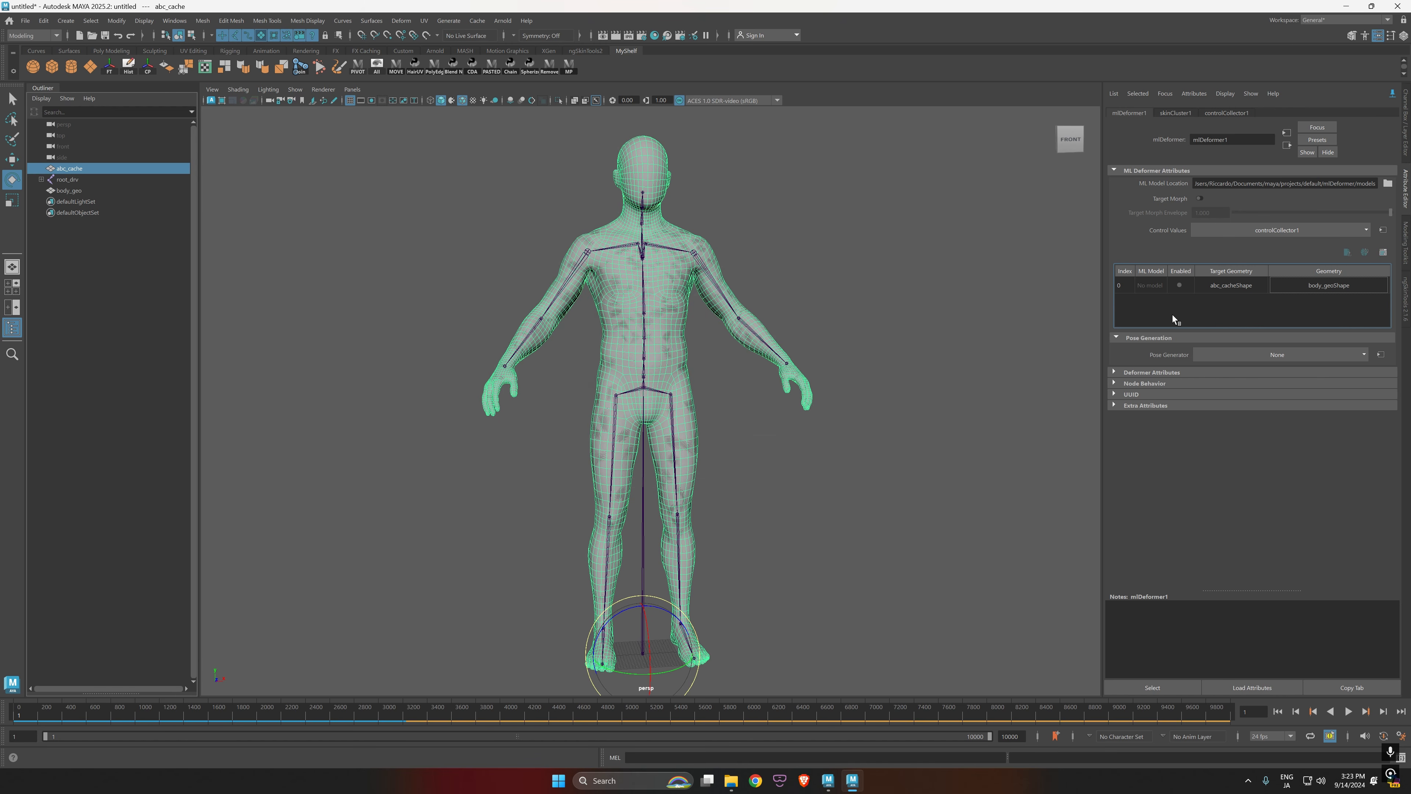
# Step: Open the training settings for the body_geo deformer entry and set the ML model root location to E:/ML_Deformer
pyautogui.click(1302, 286)
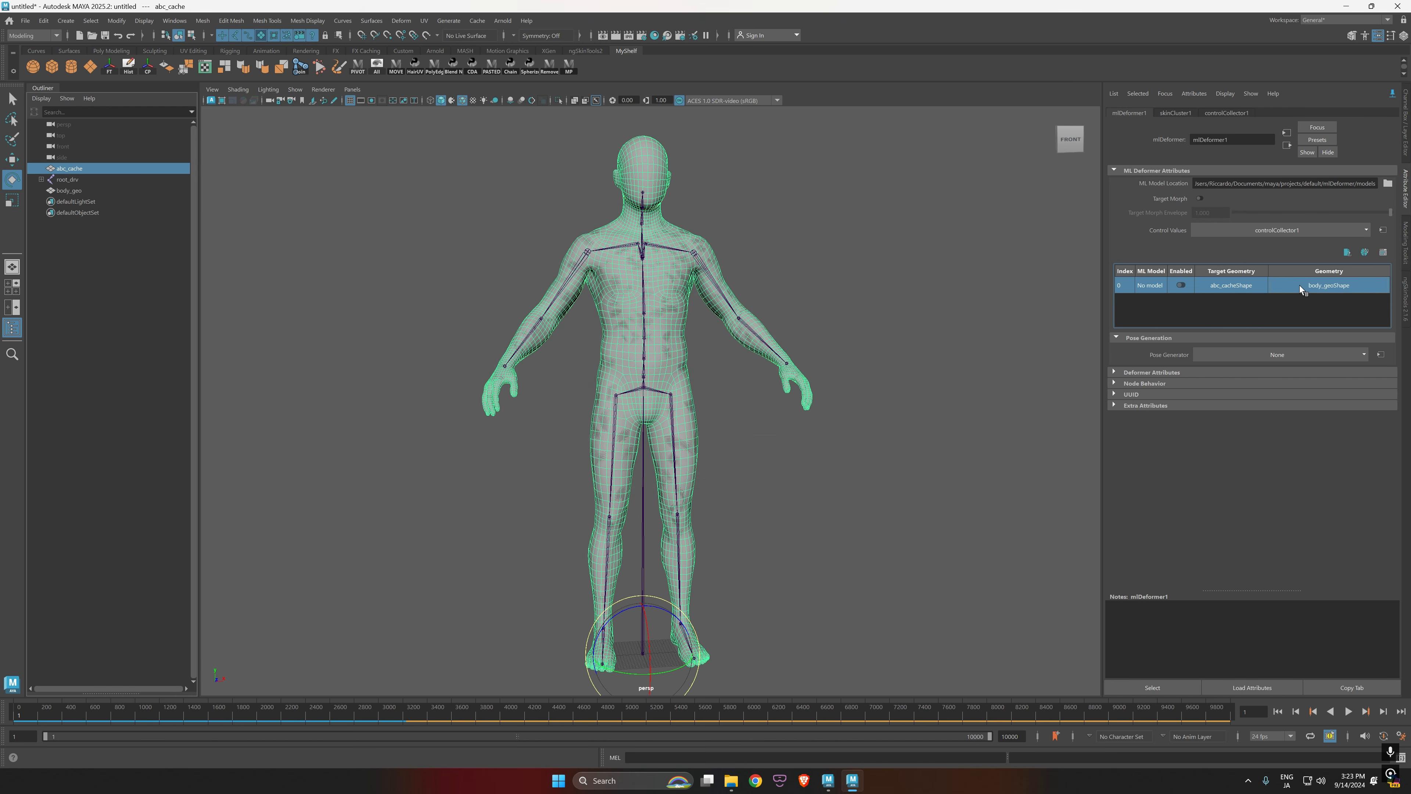
pyautogui.click(1364, 253)
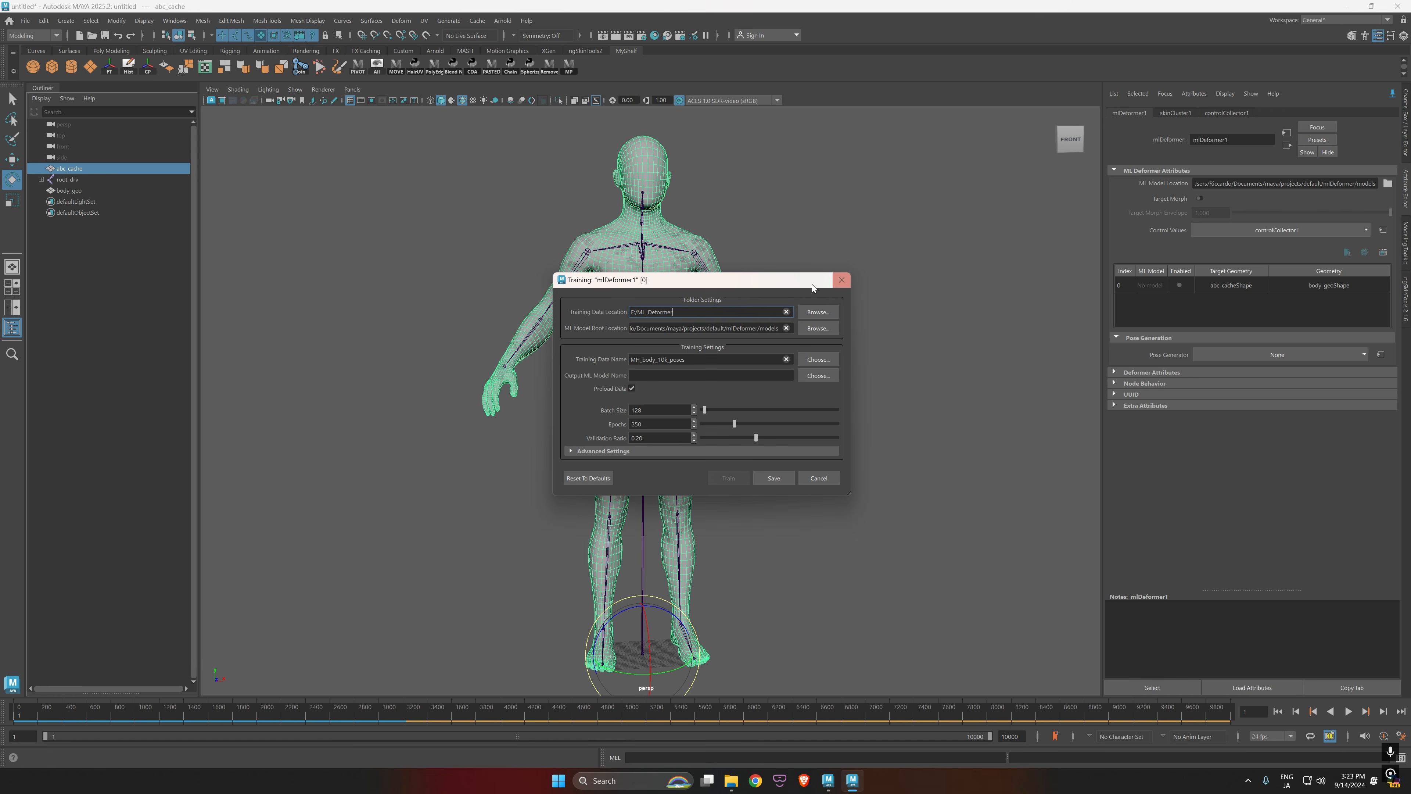
pyautogui.moveTo(716, 282); pyautogui.dragTo(677, 235)
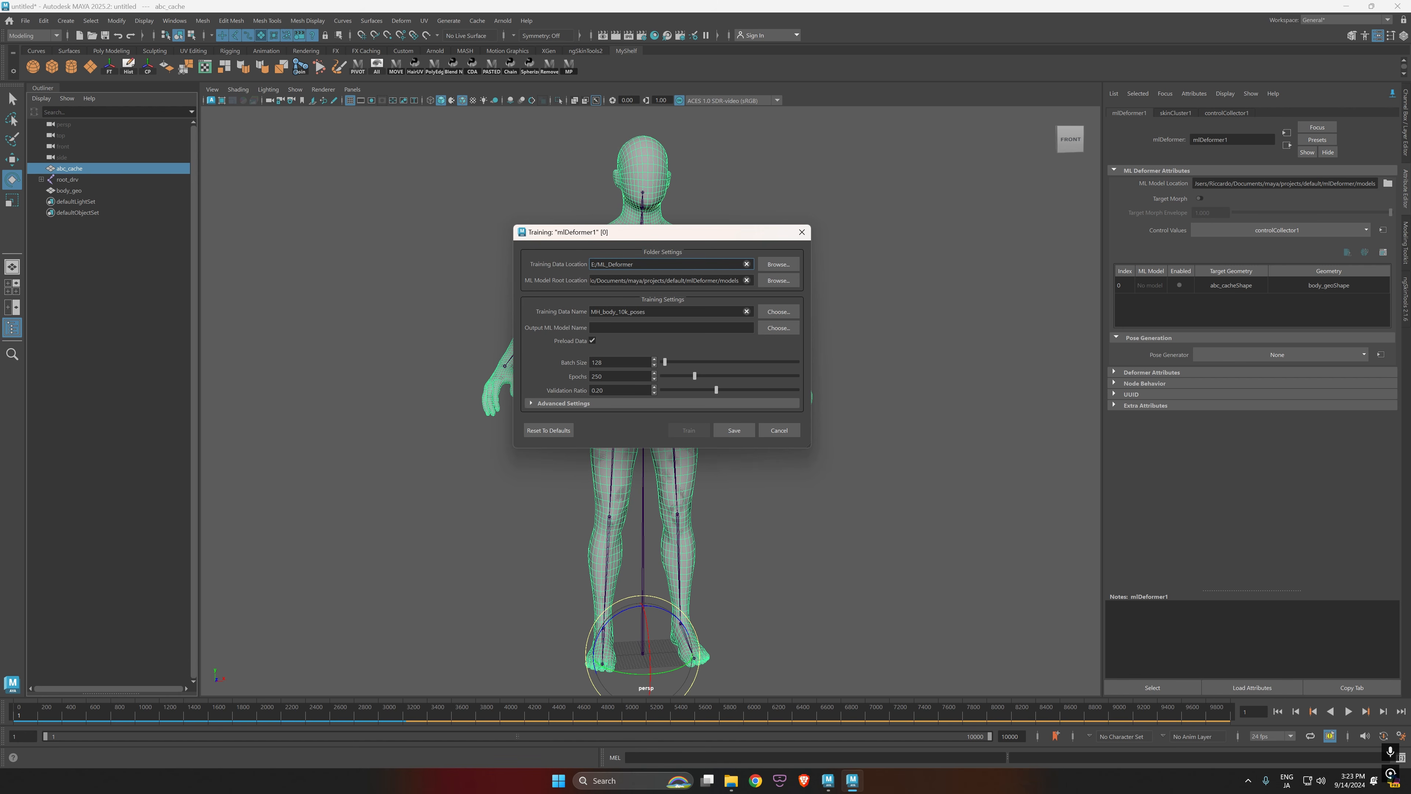
pyautogui.click(778, 280)
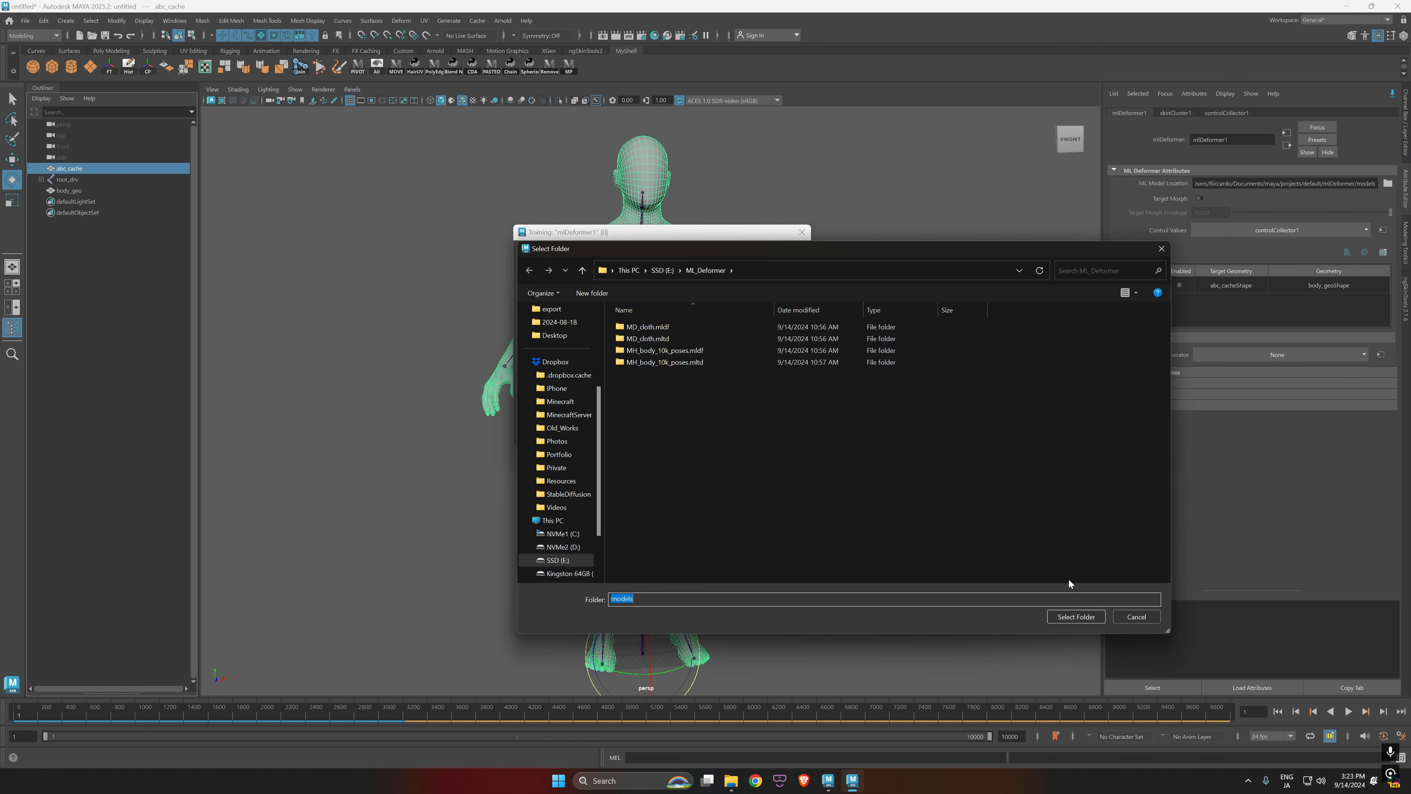
pyautogui.click(1075, 616)
pyautogui.click(772, 395)
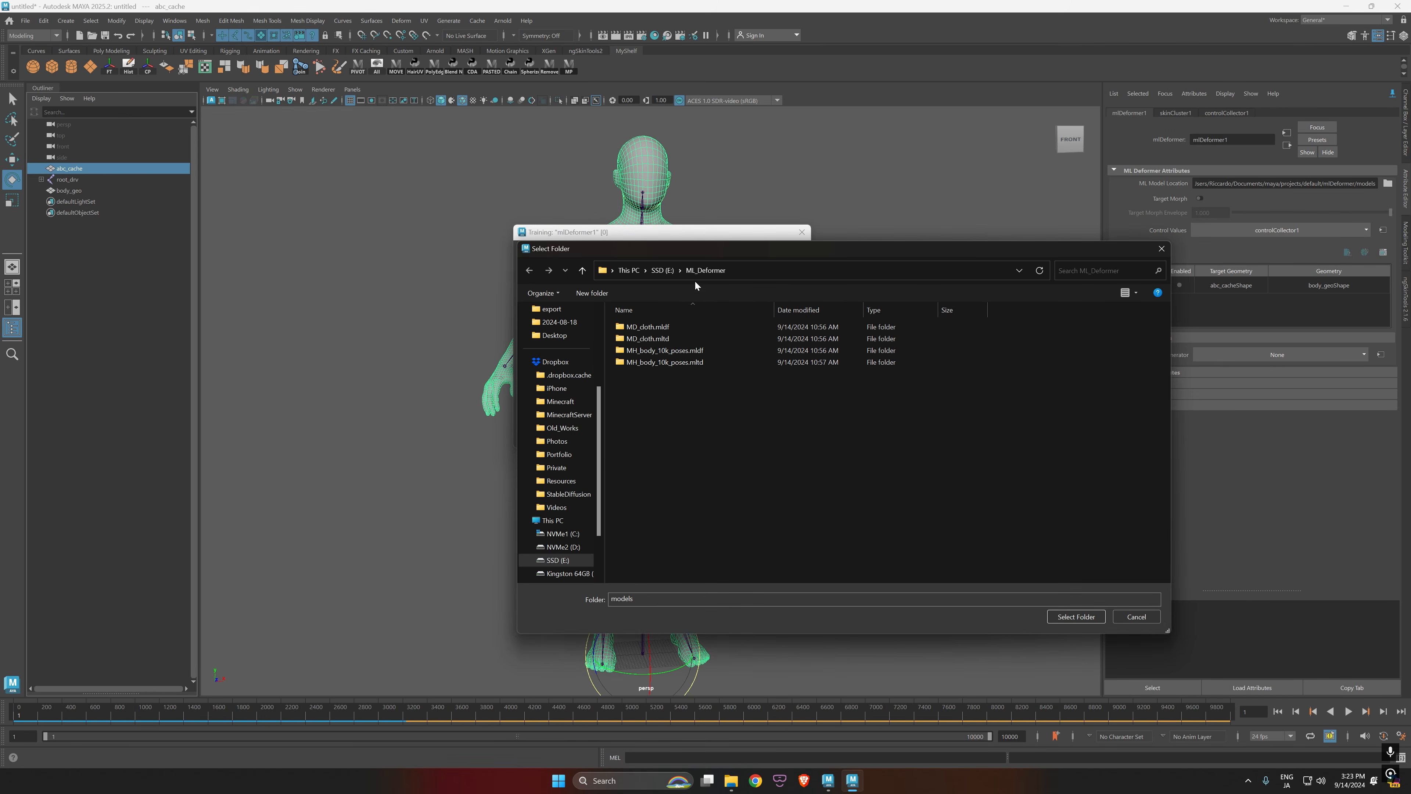
pyautogui.click(706, 270)
pyautogui.click(1076, 616)
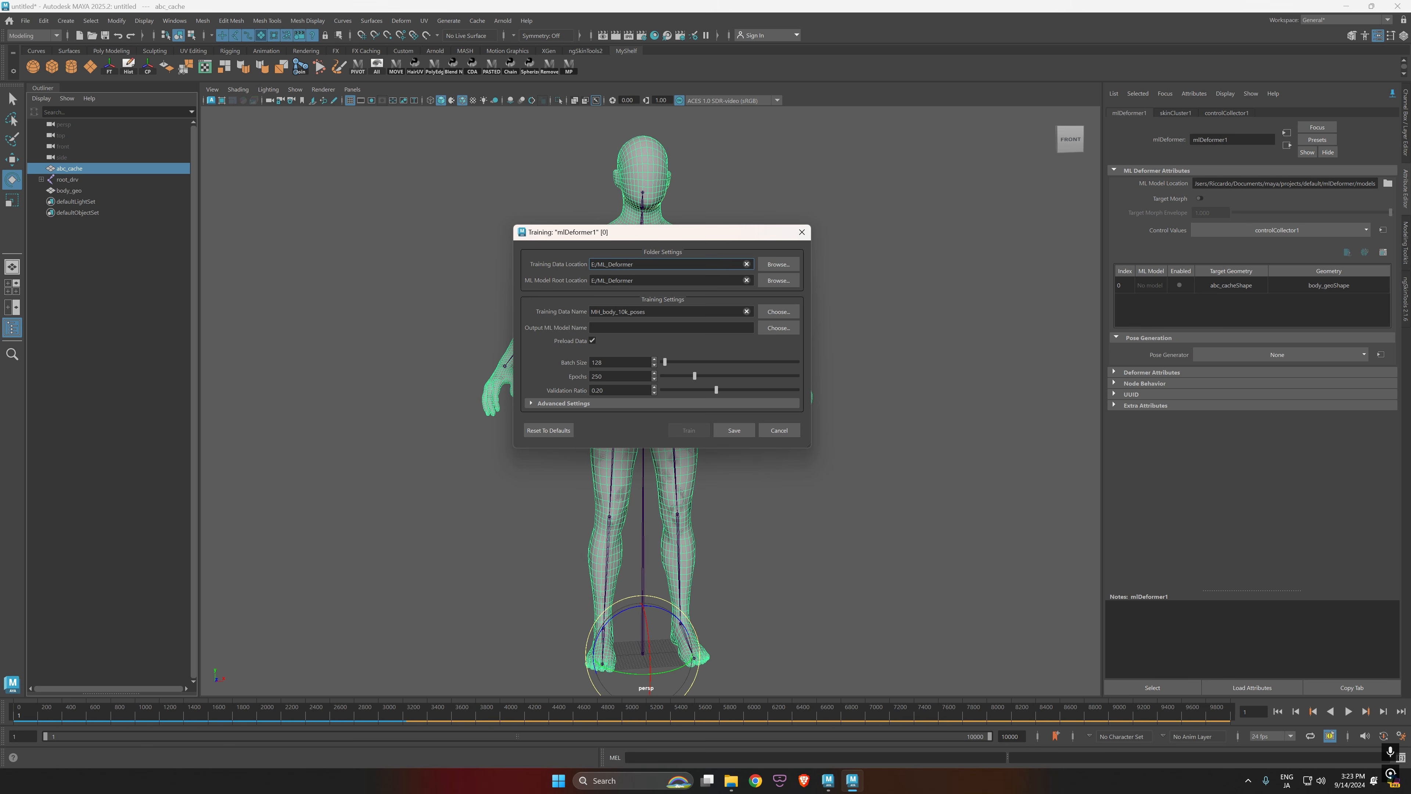
# Step: Name the output ML model MH_body_10k_poses, matching the training data name
pyautogui.doubleClick(615, 312)
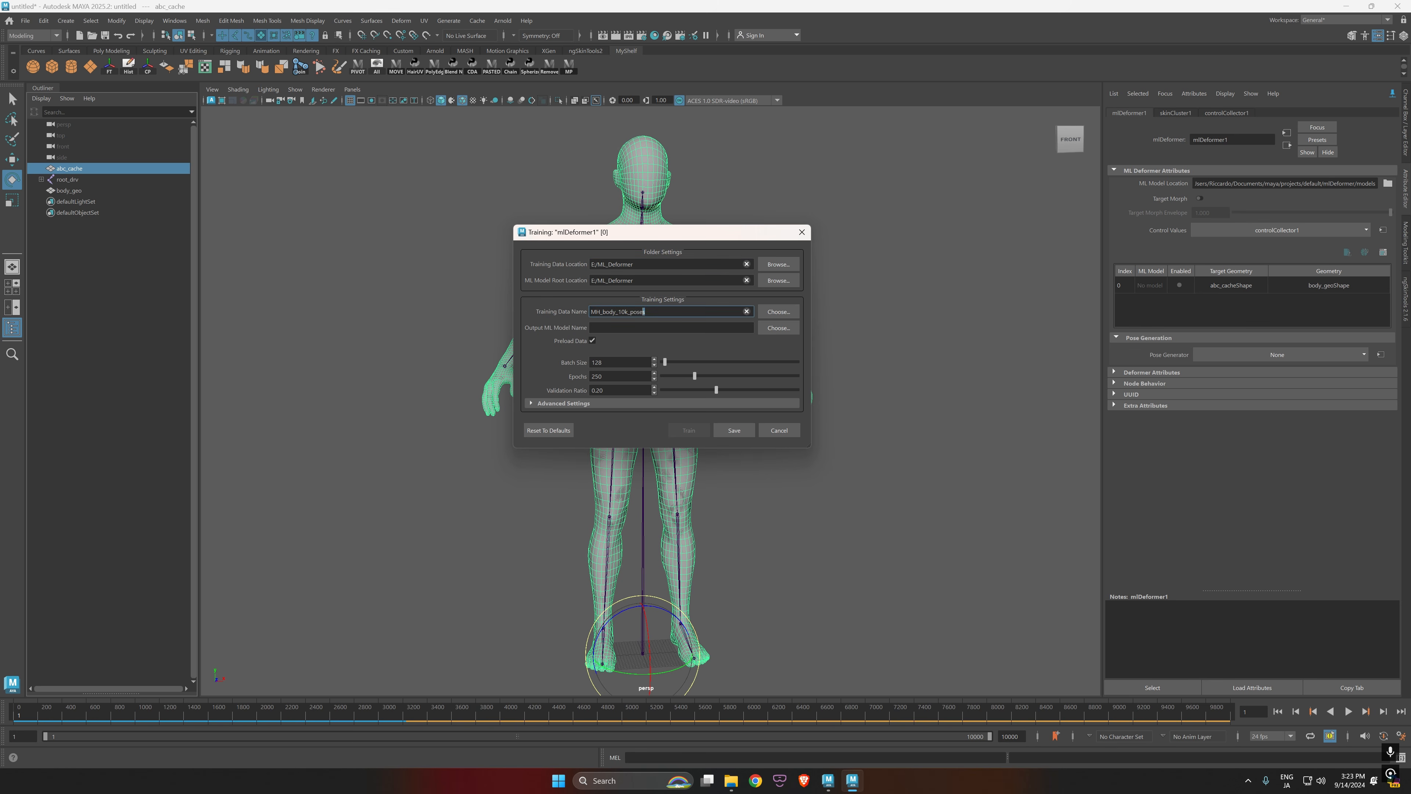
pyautogui.press('Return')
pyautogui.moveTo(692, 232); pyautogui.dragTo(843, 183)
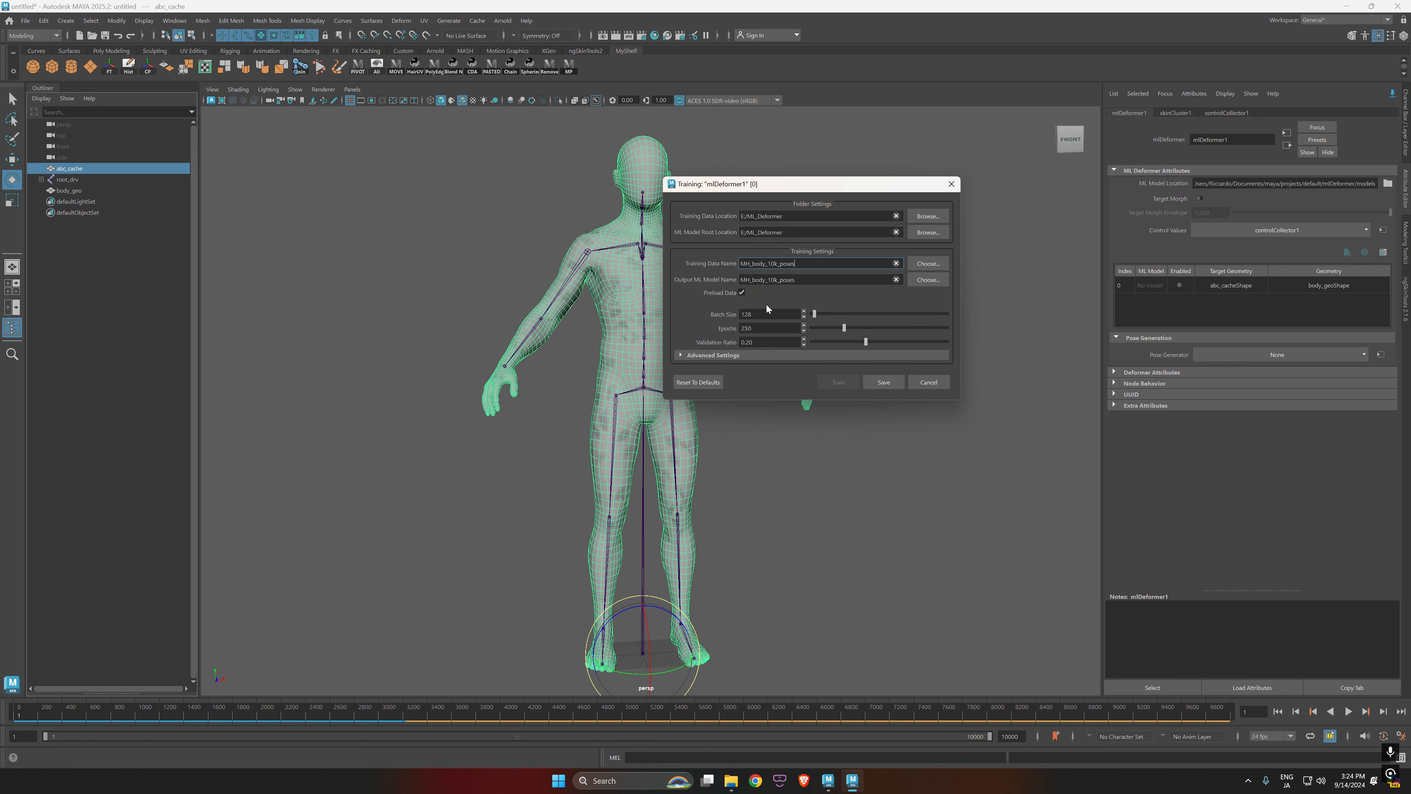
# Step: Expand the advanced training settings and set the batch size to 8000
pyautogui.click(680, 355)
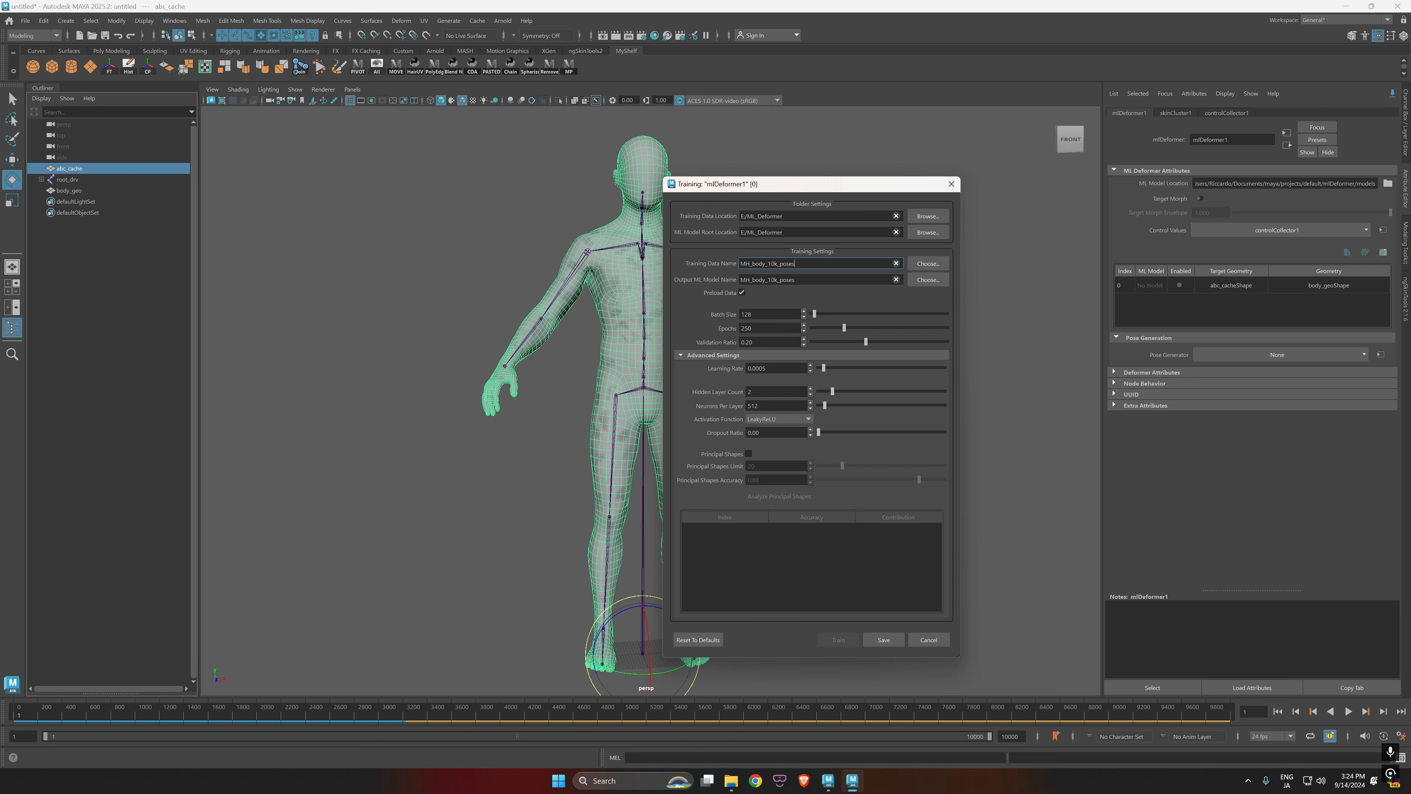
pyautogui.moveTo(783, 191); pyautogui.dragTo(838, 157)
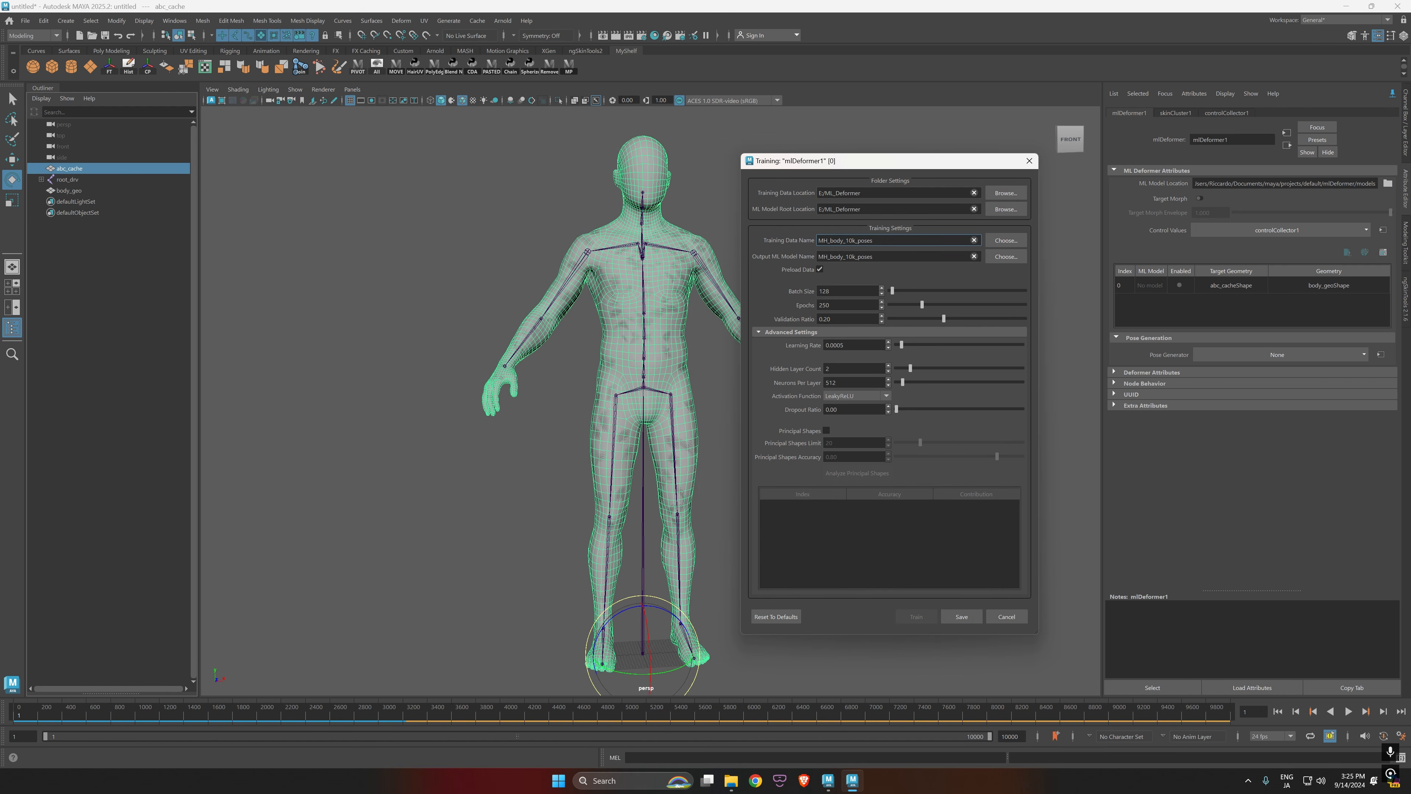
pyautogui.moveTo(862, 162); pyautogui.dragTo(848, 164)
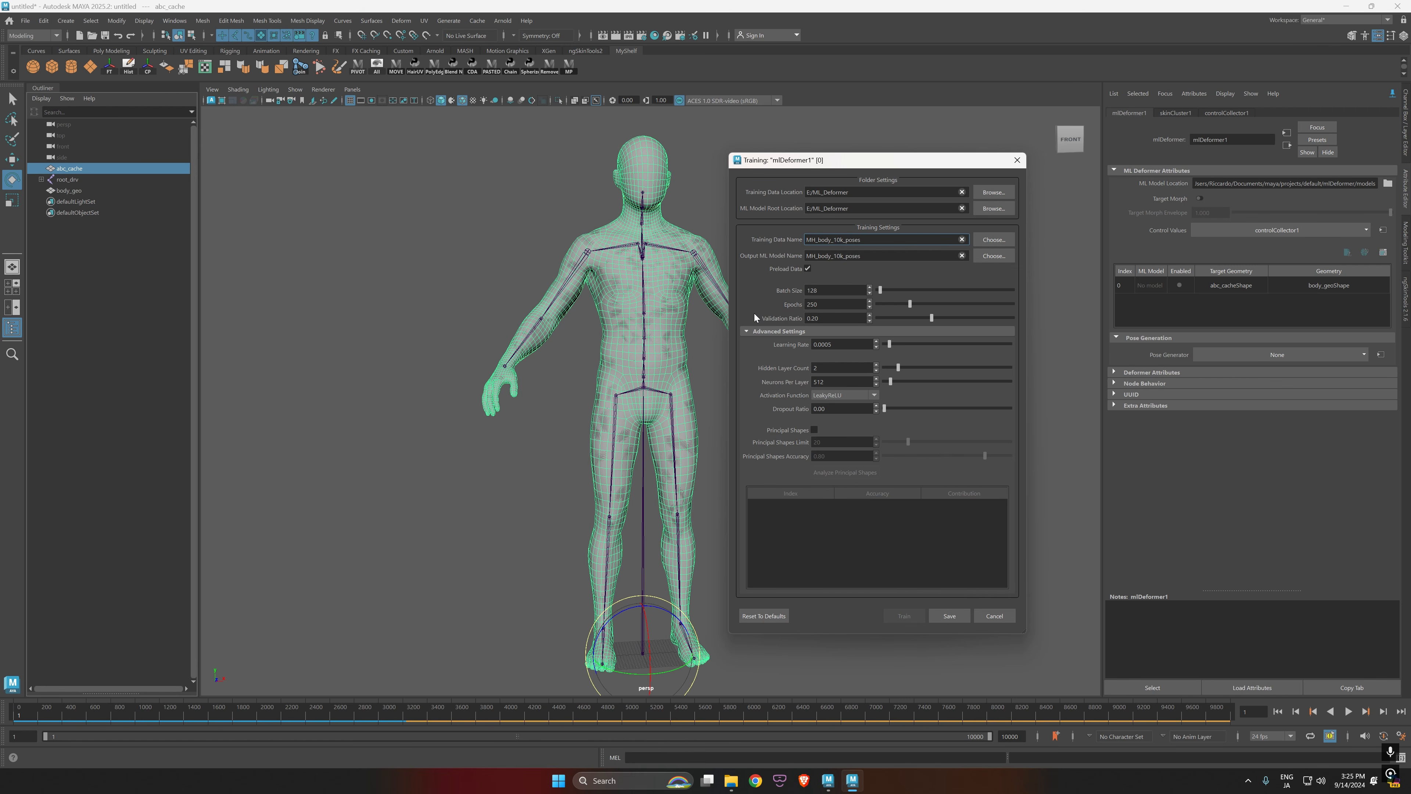
pyautogui.doubleClick(813, 290)
pyautogui.write('10000')
pyautogui.press('Return')
pyautogui.write('8000')
pyautogui.press('Tab')
# Step: Set the number of training epochs to 1024
pyautogui.doubleClick(812, 304)
pyautogui.write('1024')
pyautogui.doubleClick(812, 306)
pyautogui.write('512')
pyautogui.doubleClick(813, 305)
pyautogui.write('10')
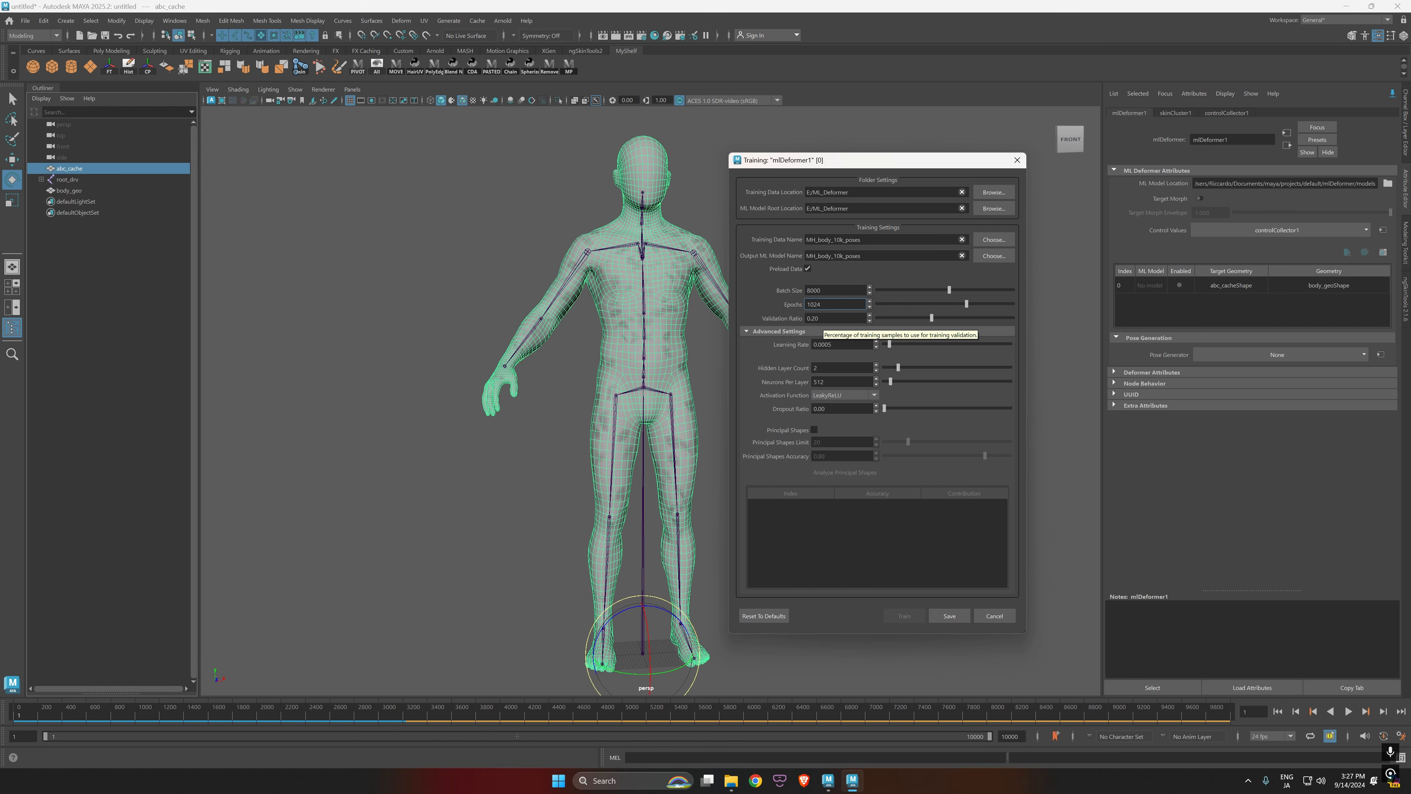
# Step: Set the training validation ratio to 0.3
pyautogui.press('Tab')
pyautogui.write('0.3')
pyautogui.press('Return')
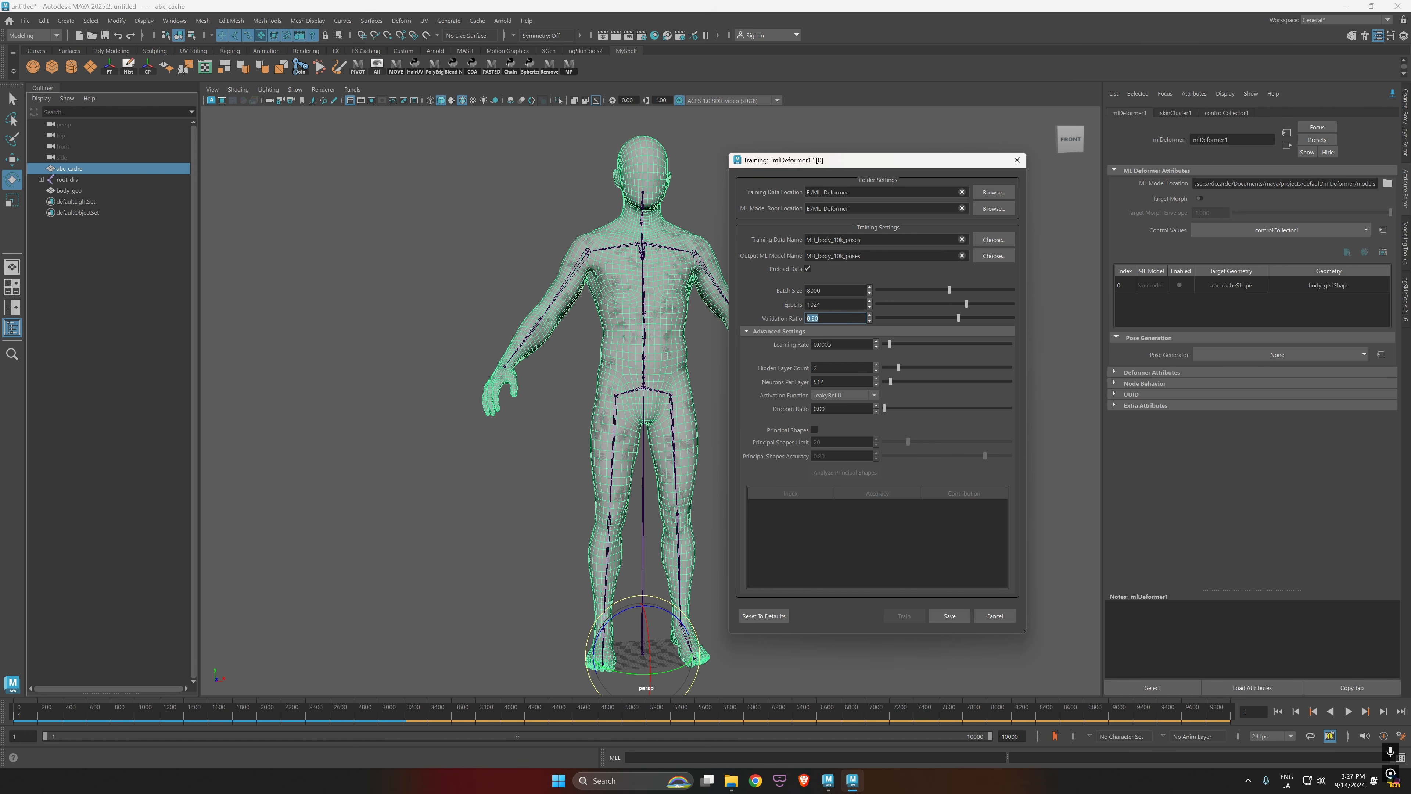
# Step: Try a hidden layer count of 4 with 1024 neurons per layer, restore 2 layers and 512 neurons, and collapse the advanced settings
pyautogui.doubleClick(820, 382)
pyautogui.hotkey('shift', 'Tab')
pyautogui.write('4')
pyautogui.press('Tab')
pyautogui.write('1024')
pyautogui.hotkey('shift', 'Tab')
pyautogui.write('2')
pyautogui.press('Tab')
pyautogui.write('512')
pyautogui.hotkey('shift', 'Tab')
pyautogui.click(842, 408)
pyautogui.click(748, 330)
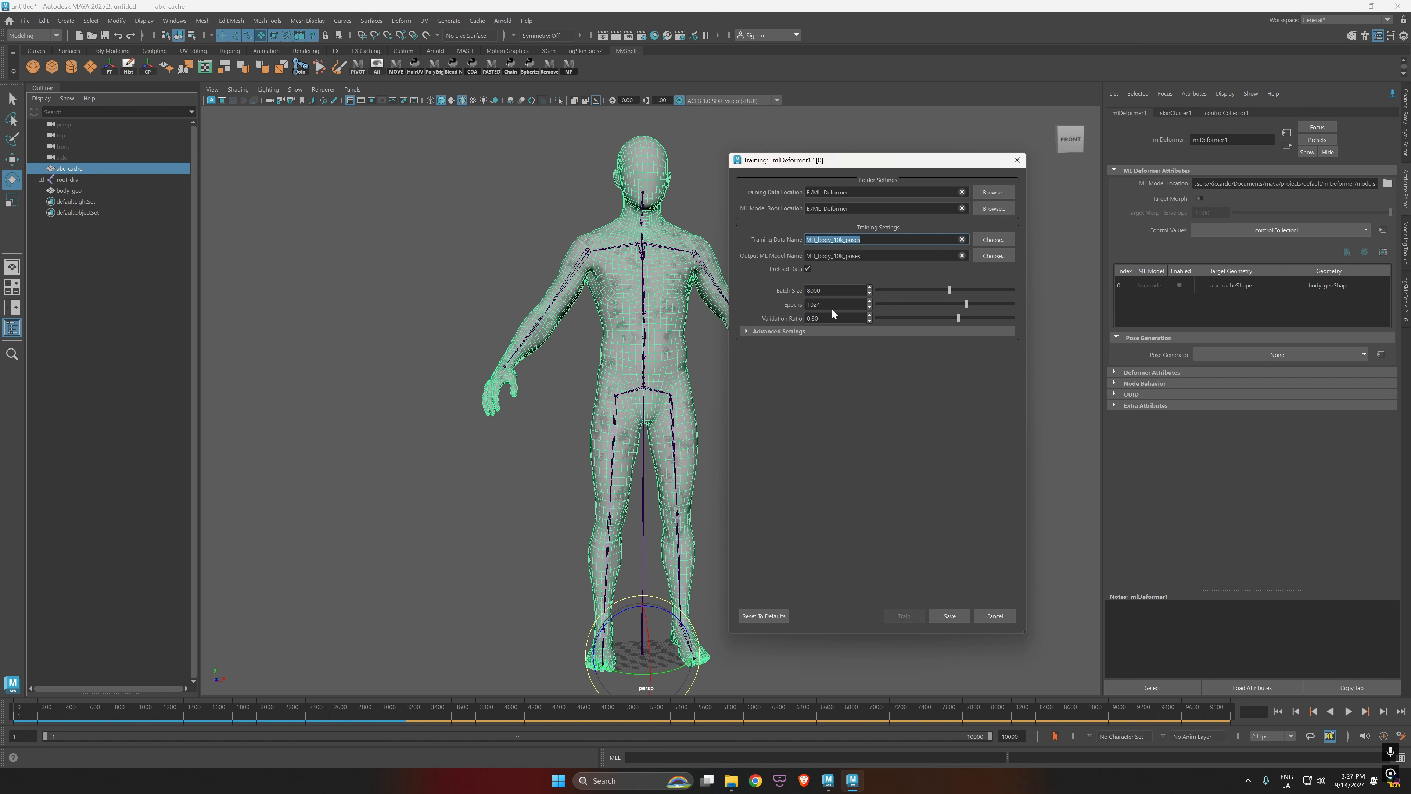
# Step: Set the number of epochs to 512 and save the training settings
pyautogui.moveTo(833, 304); pyautogui.dragTo(805, 304)
pyautogui.write('5')
pyautogui.click(840, 318)
pyautogui.click(838, 304)
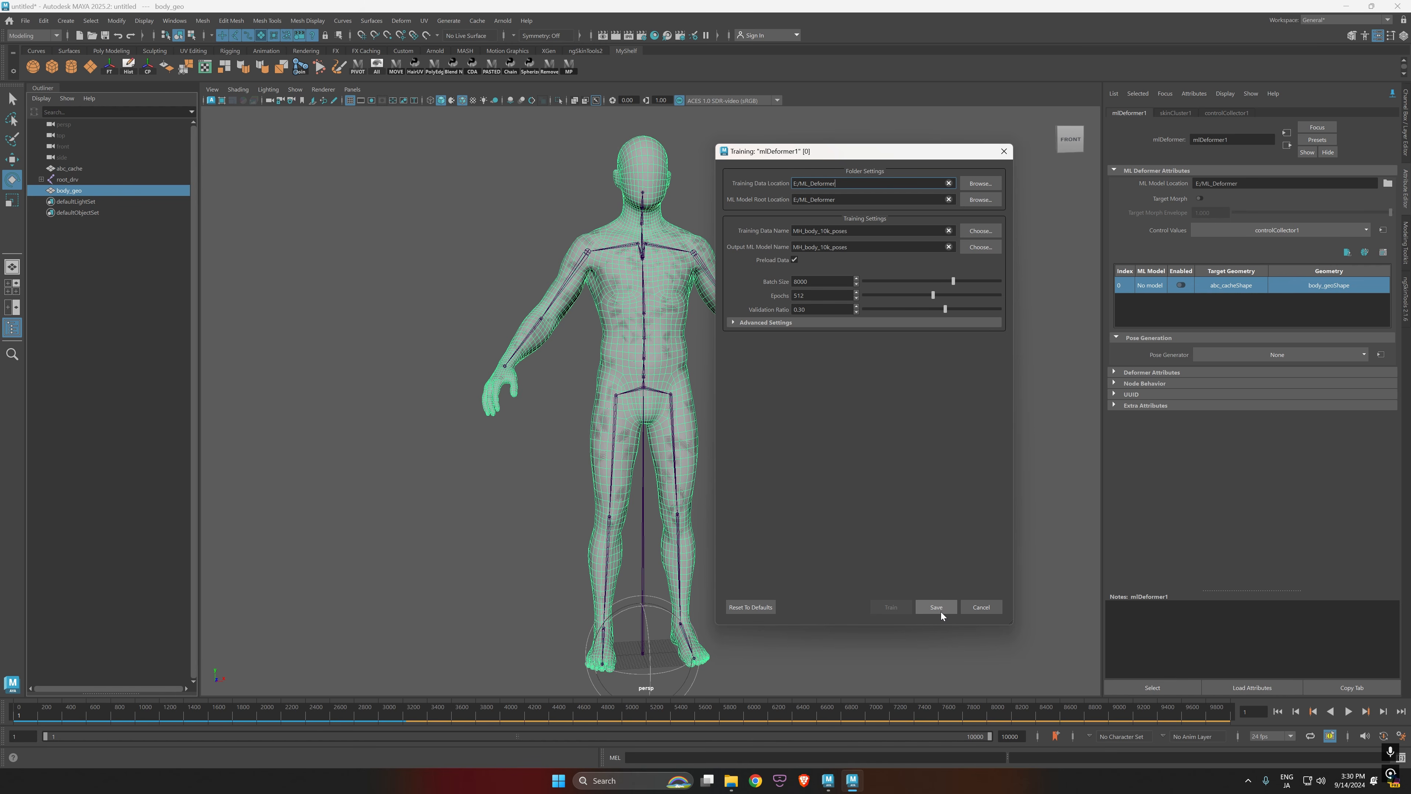
pyautogui.click(936, 608)
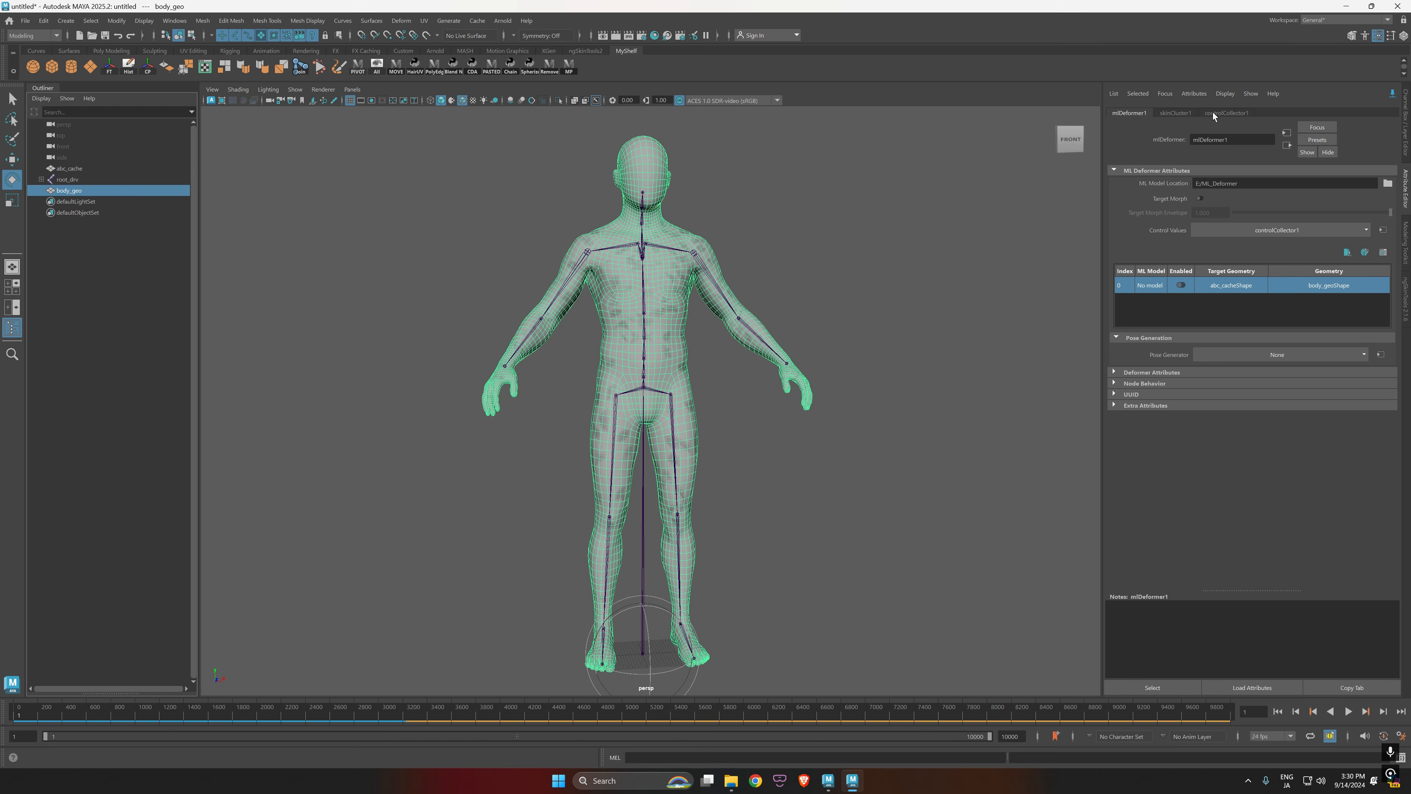
pyautogui.click(1234, 114)
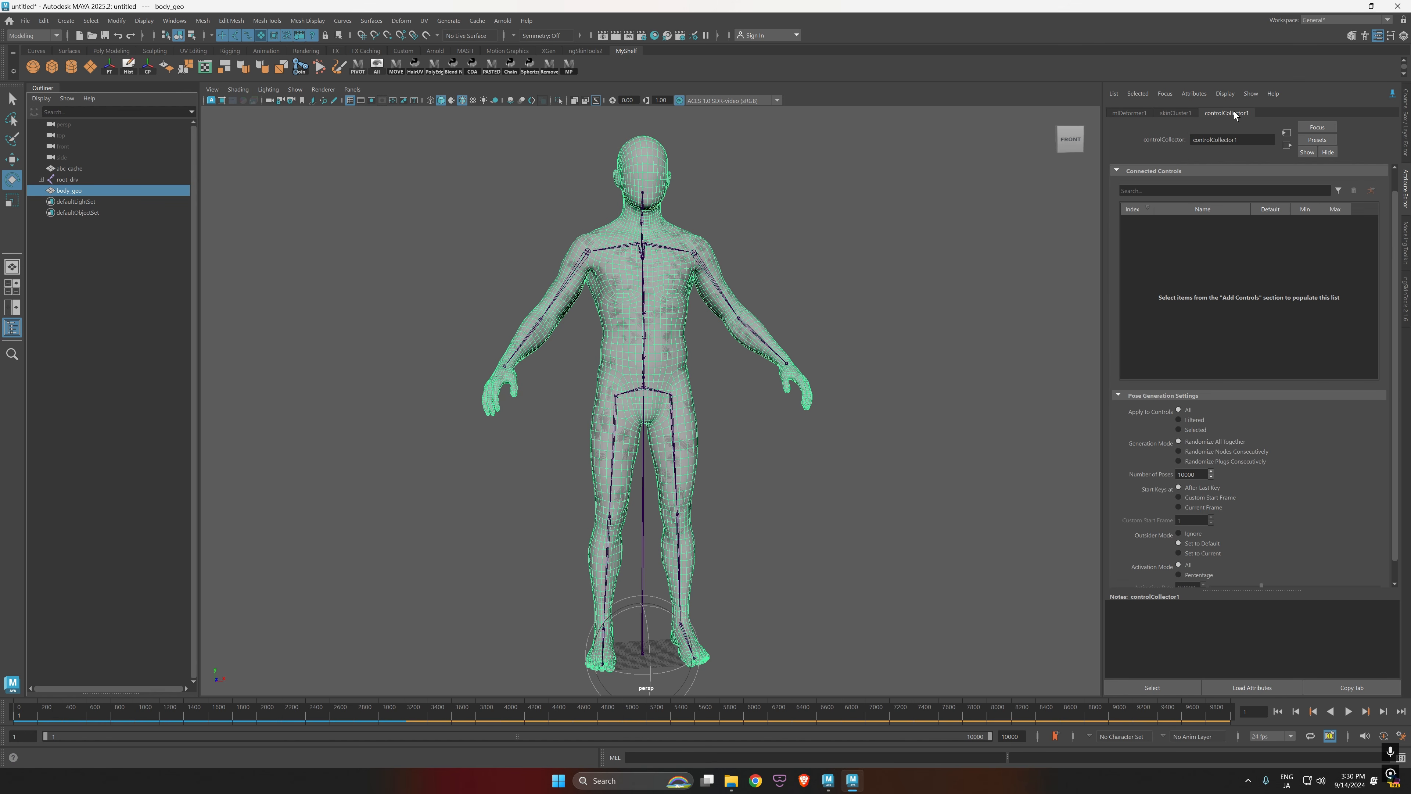
pyautogui.click(1135, 114)
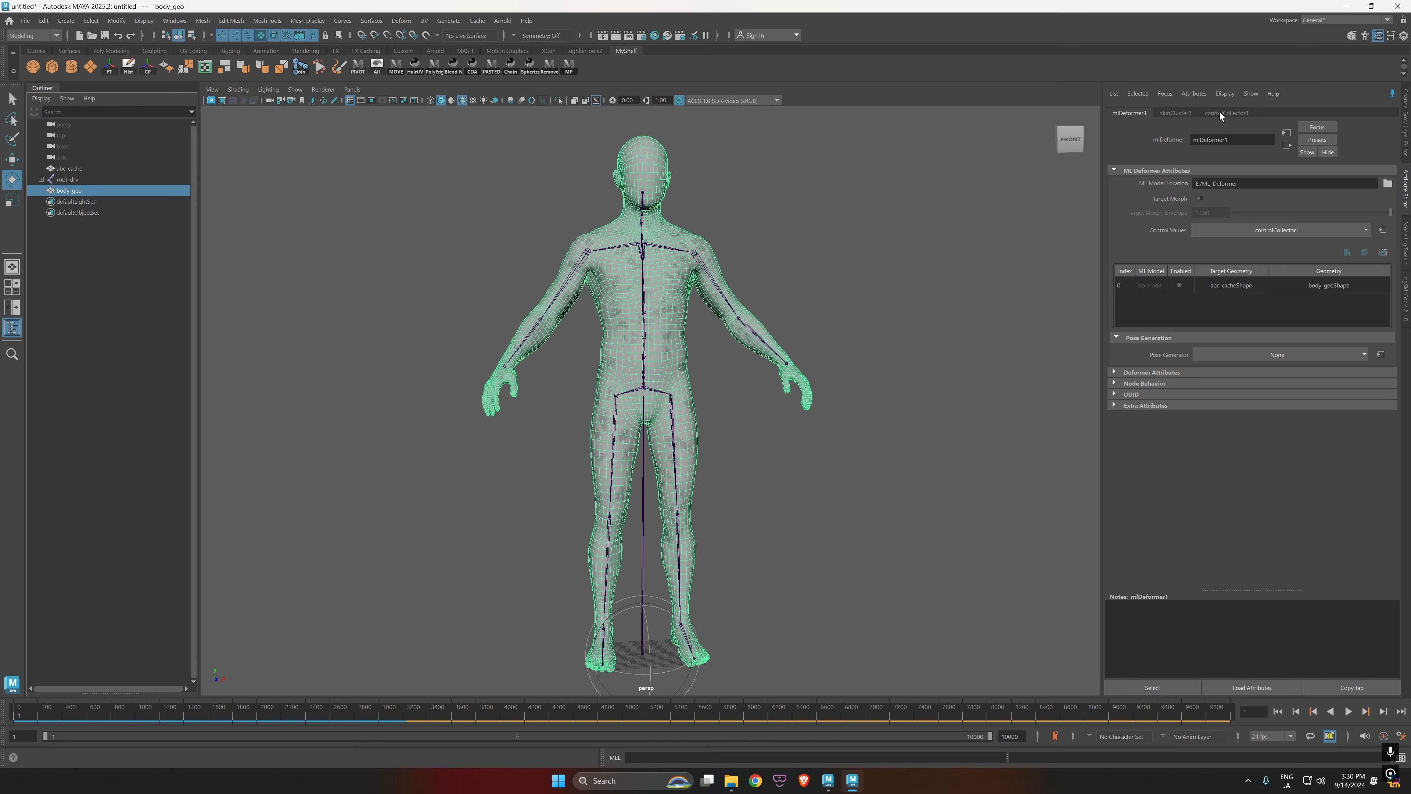
pyautogui.hotkey('alt', 'v')
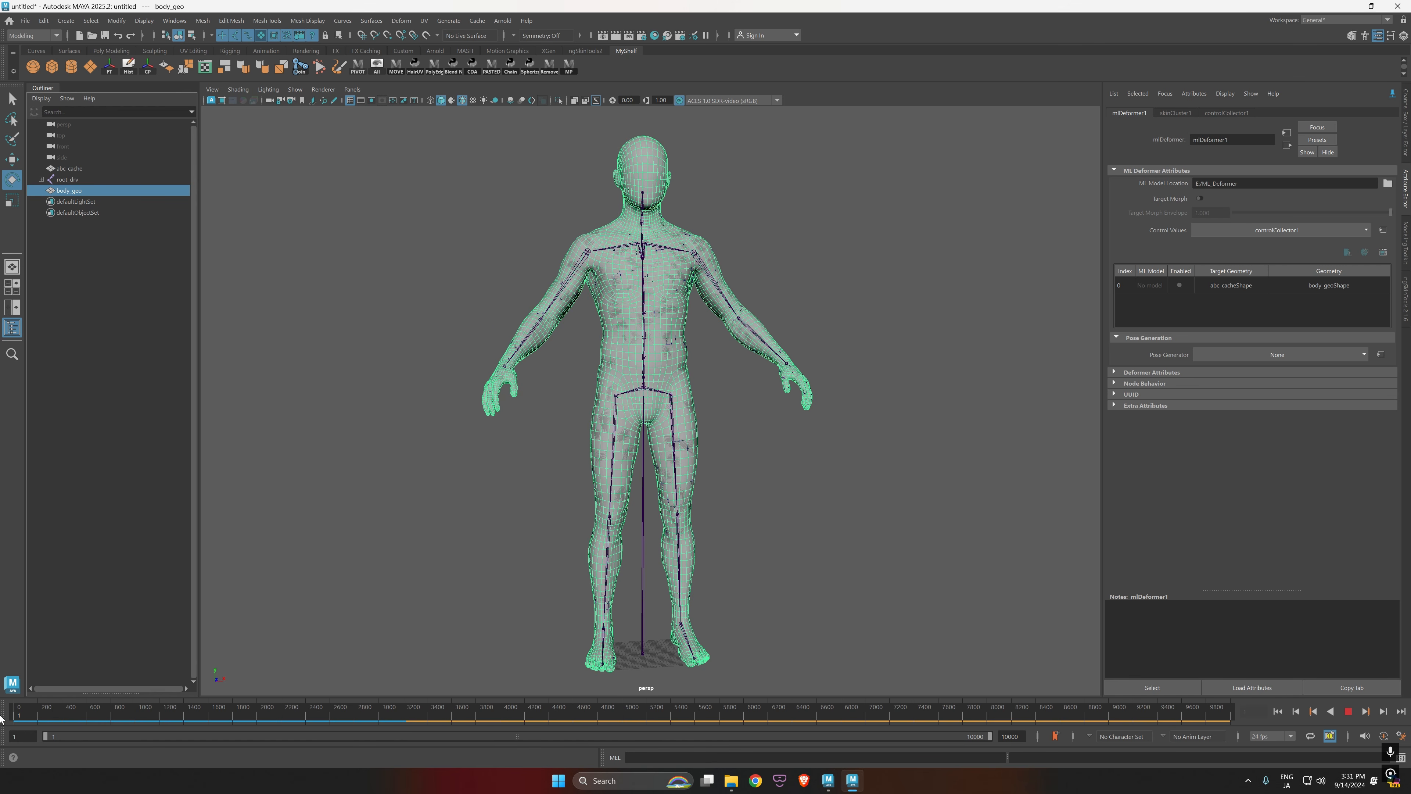
pyautogui.hotkey('alt', 'v')
# Step: Create a matrix converter node for the control collector's matrix controls, extracting rotation with Euler conversion
pyautogui.click(1225, 114)
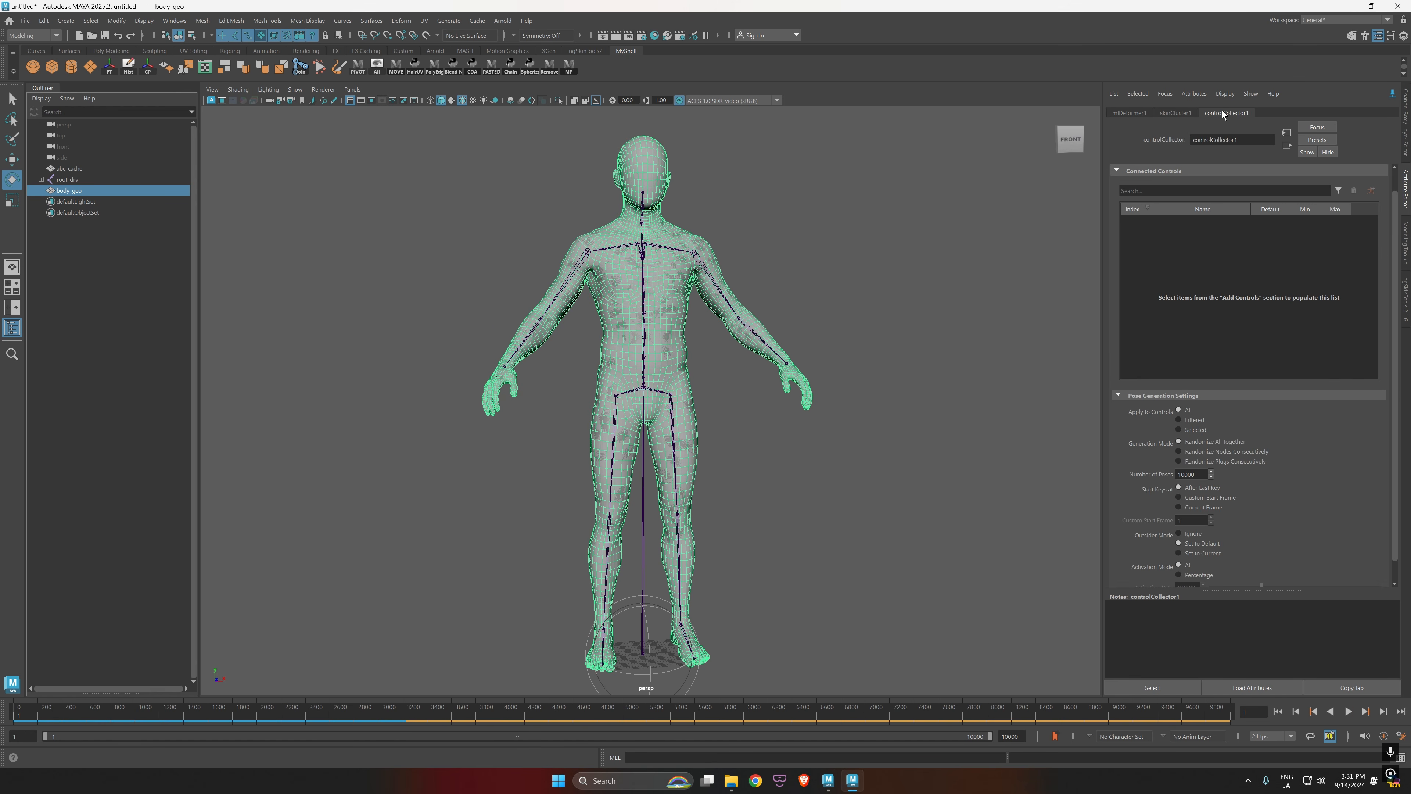
pyautogui.scroll(1, 1259, 291)
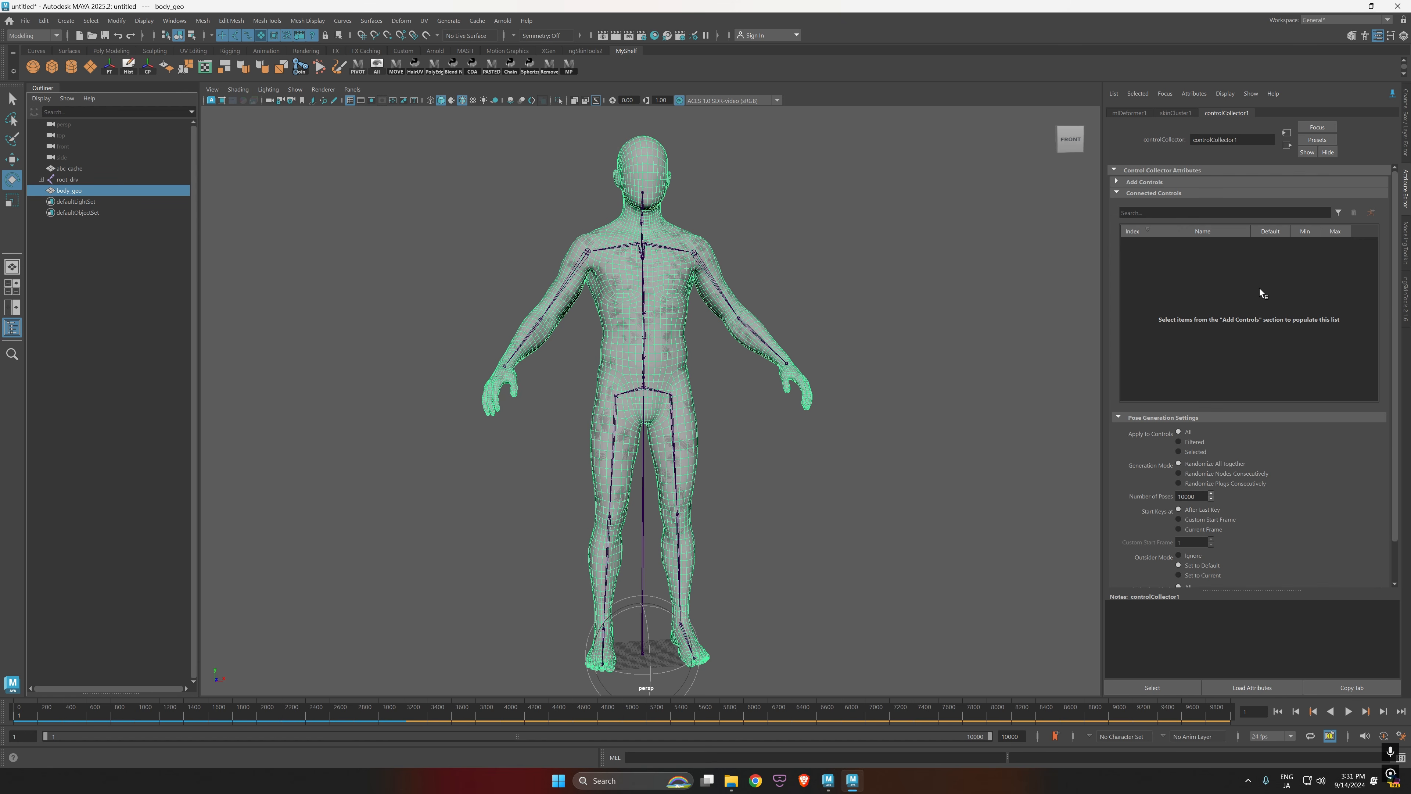
pyautogui.click(1117, 182)
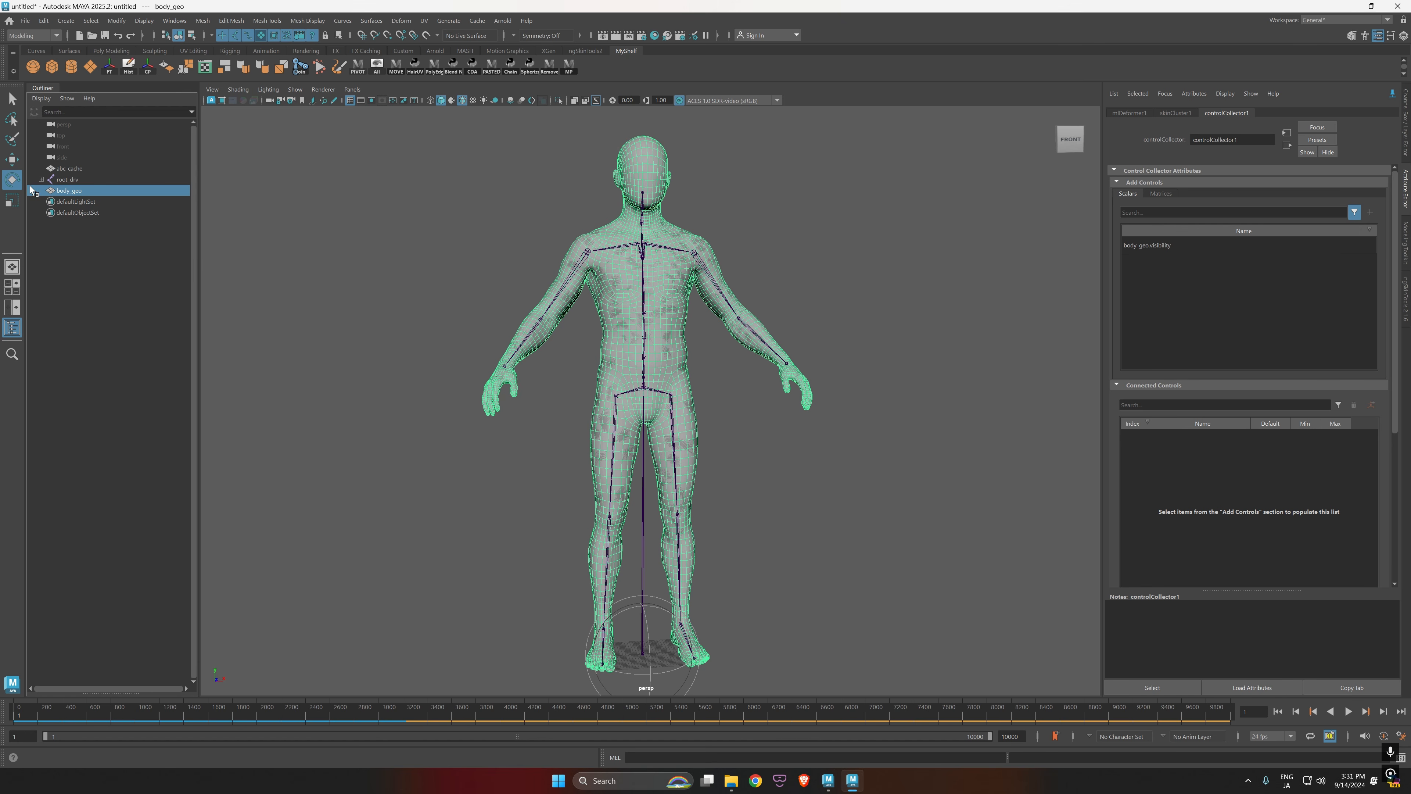
pyautogui.press('q')
pyautogui.click(707, 267)
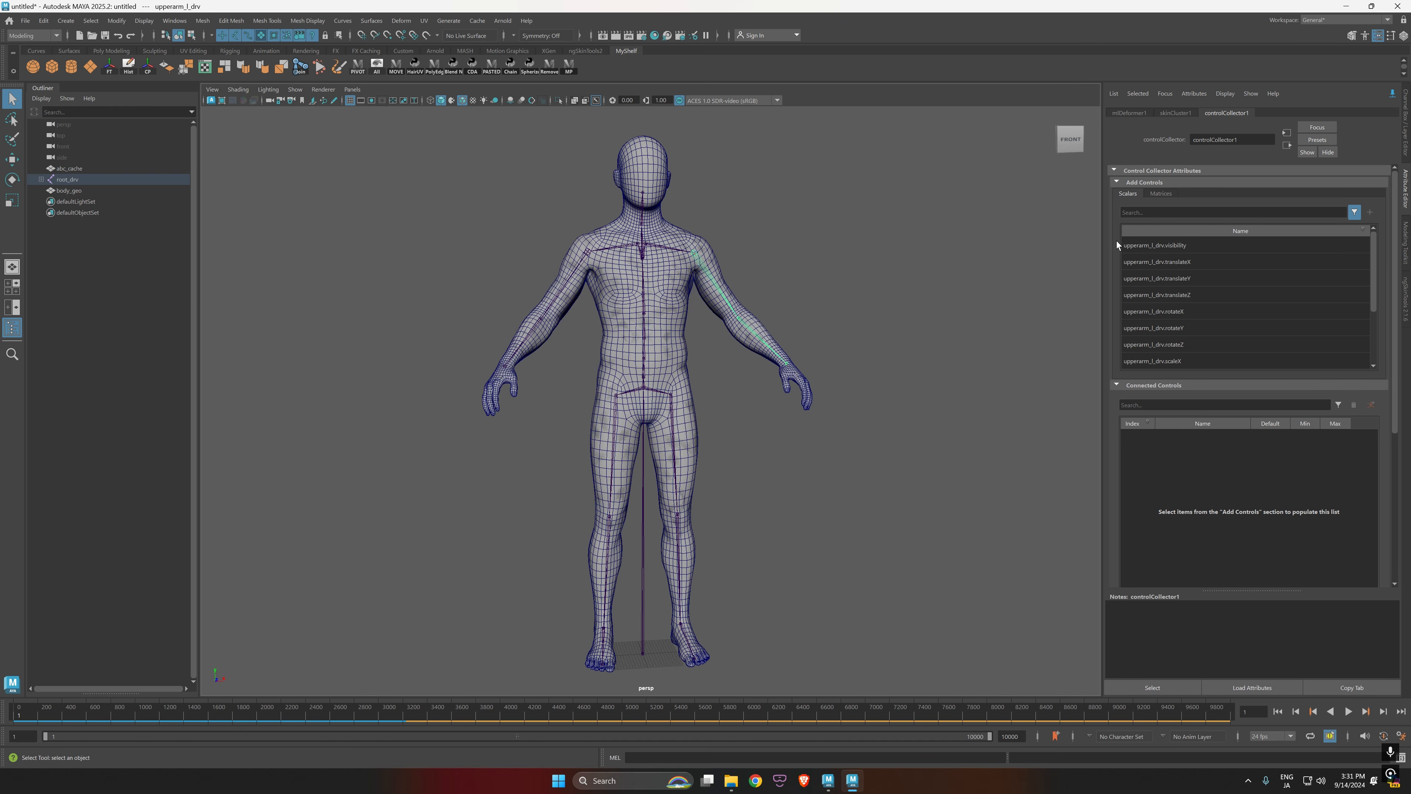
pyautogui.click(1157, 193)
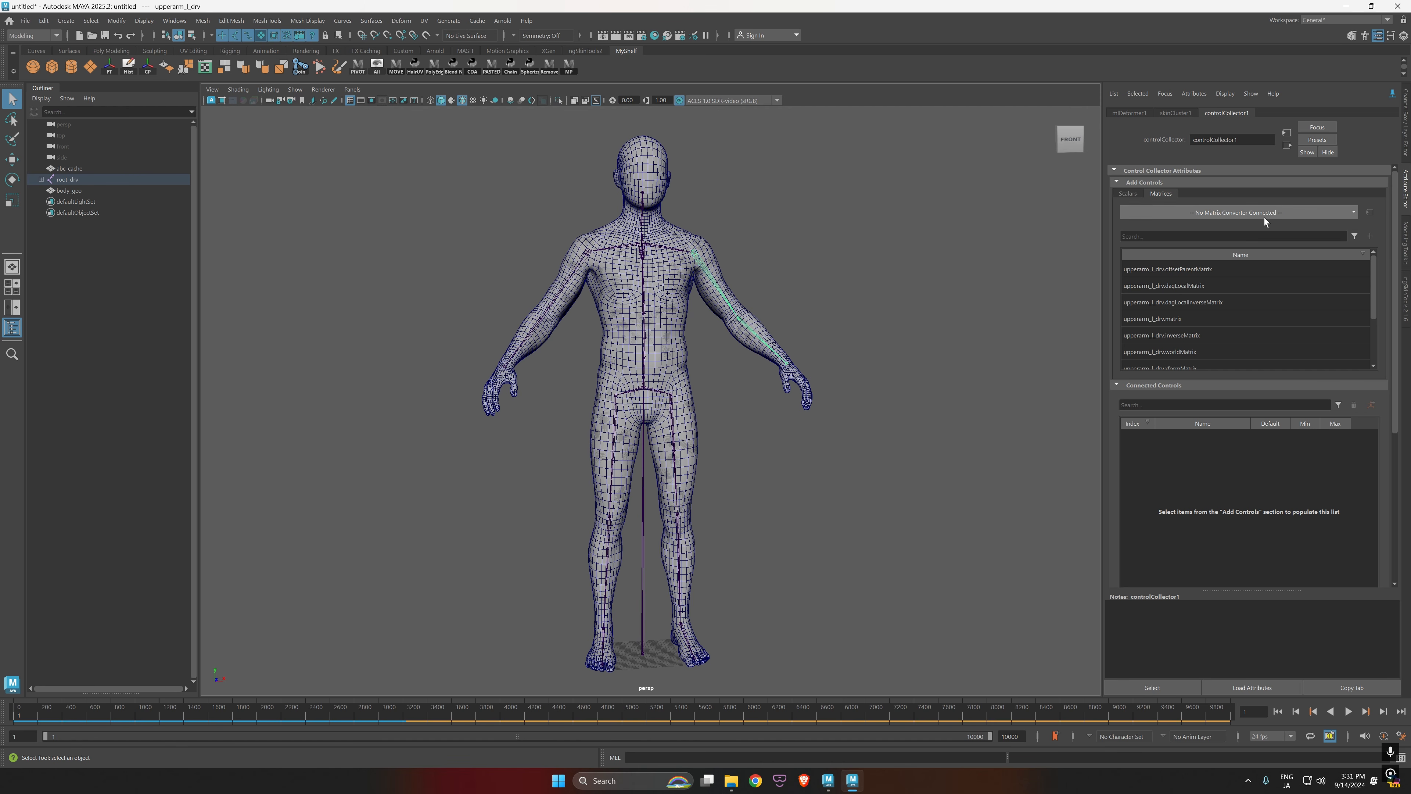
pyautogui.click(1240, 211)
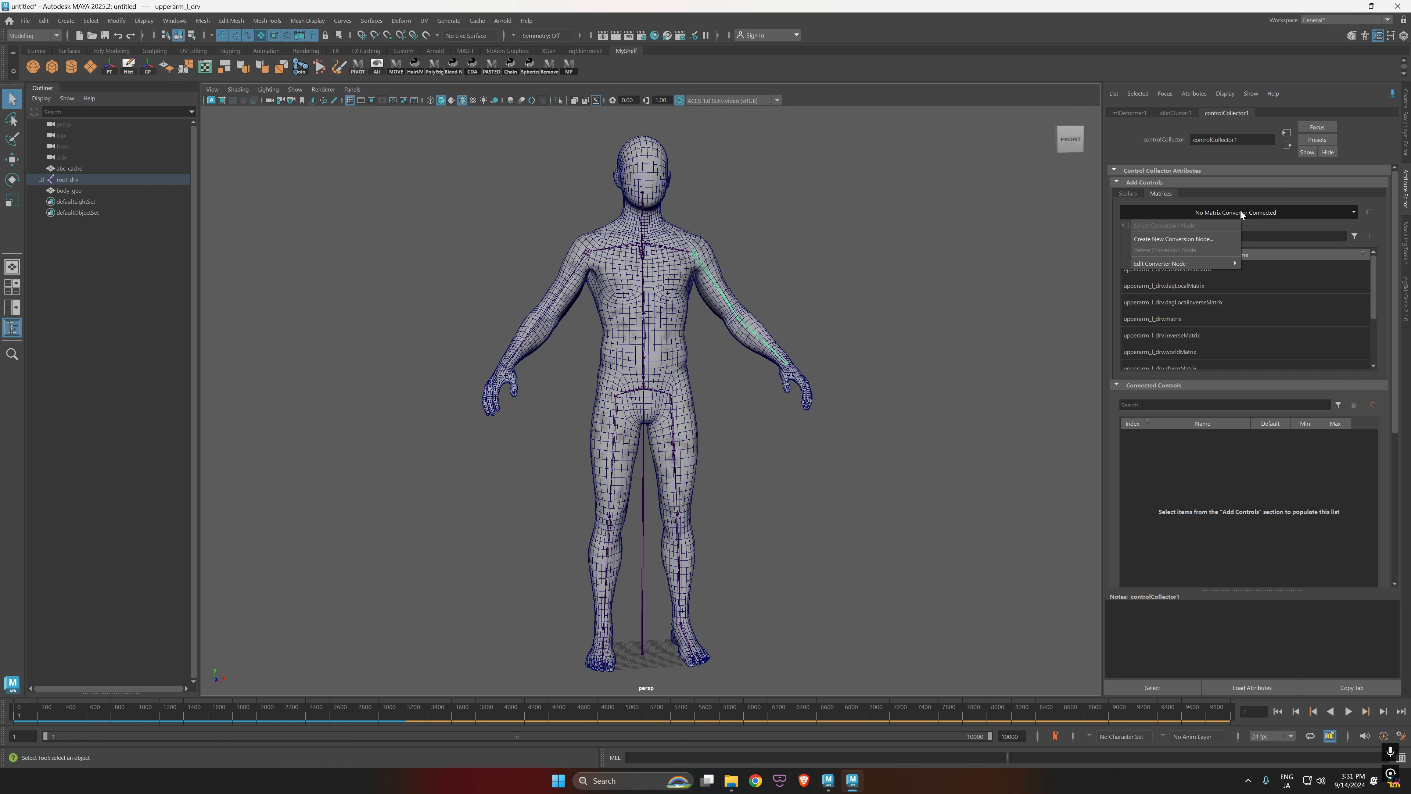
pyautogui.click(1171, 239)
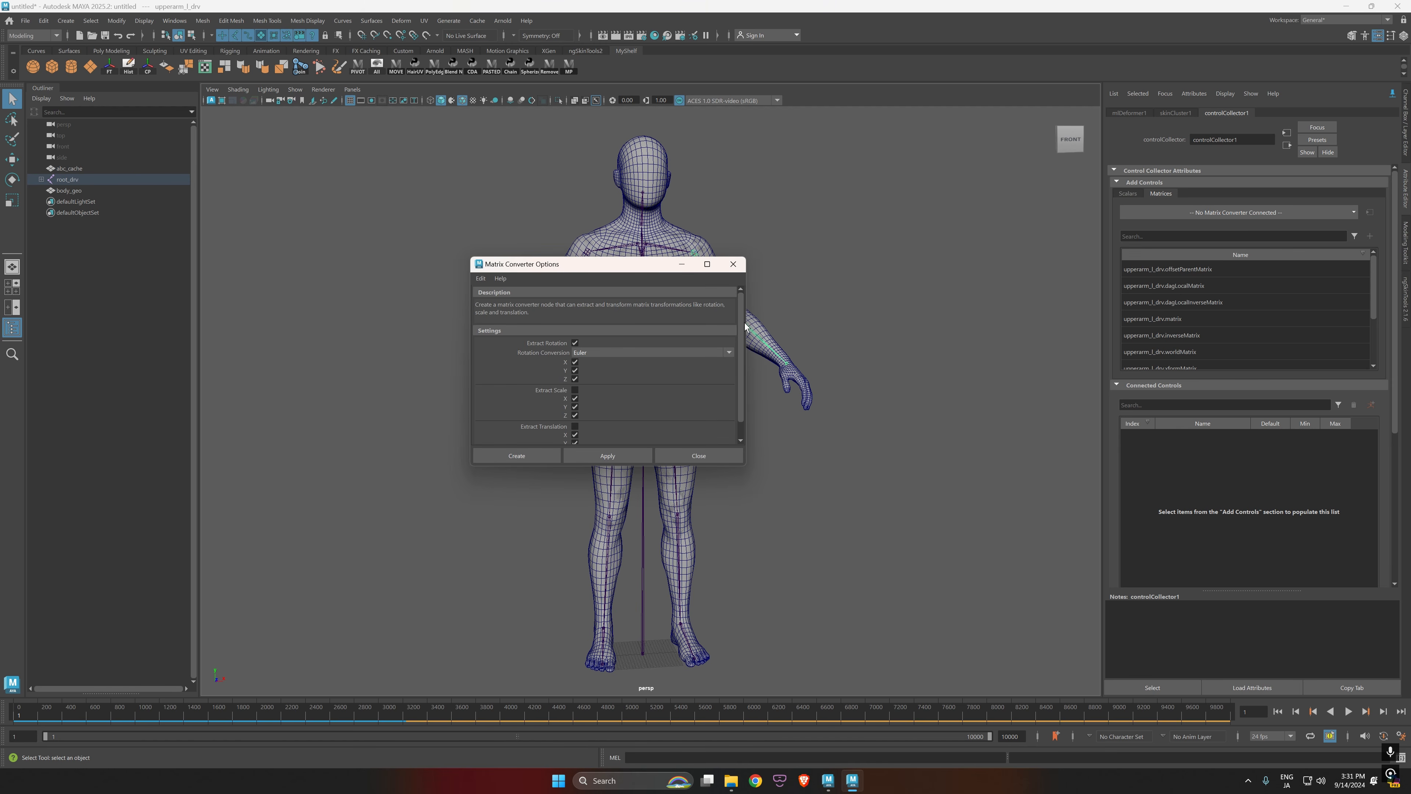
pyautogui.scroll(-1, 743, 367)
pyautogui.click(531, 460)
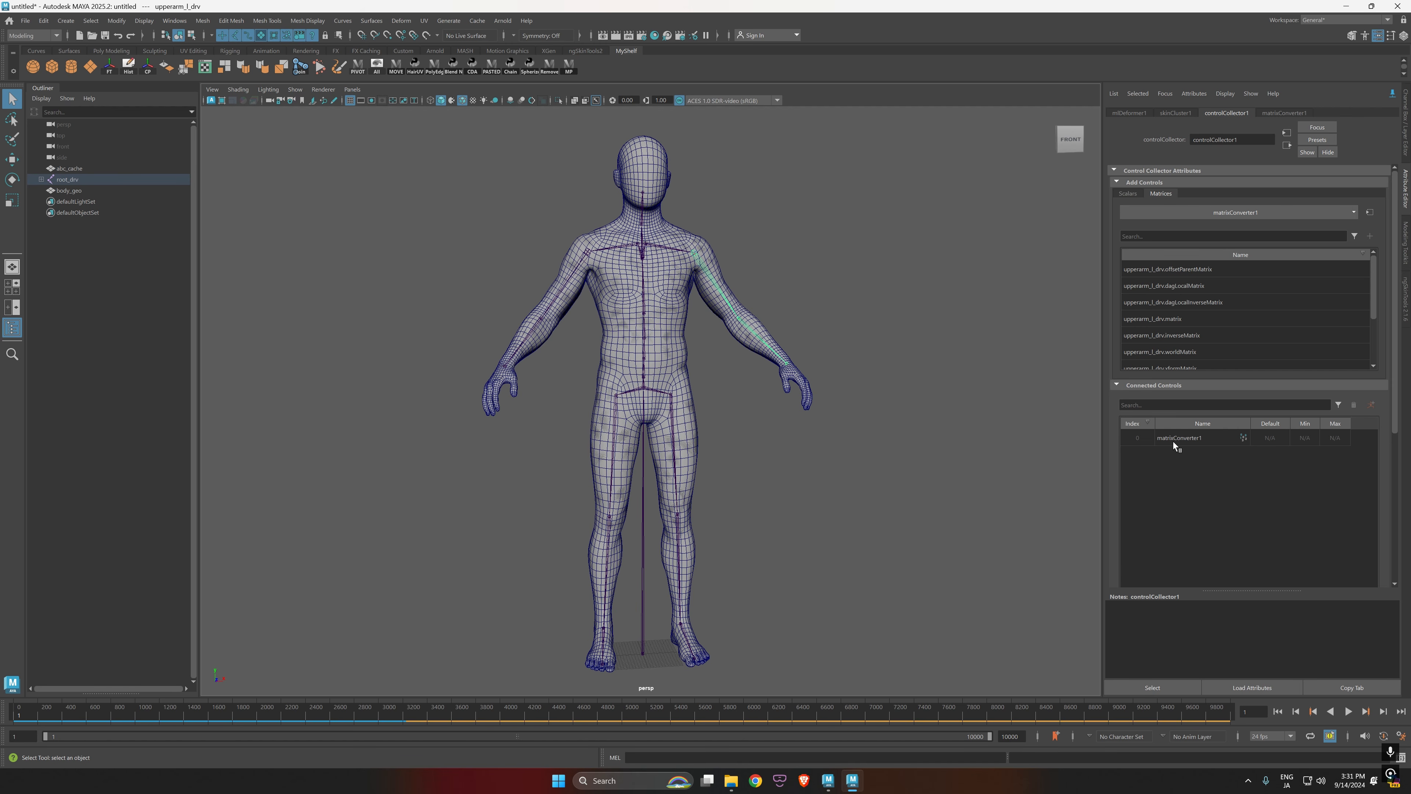
# Step: Open the new matrix converter's attributes and expand its section for adding matrix attributes
pyautogui.doubleClick(1198, 441)
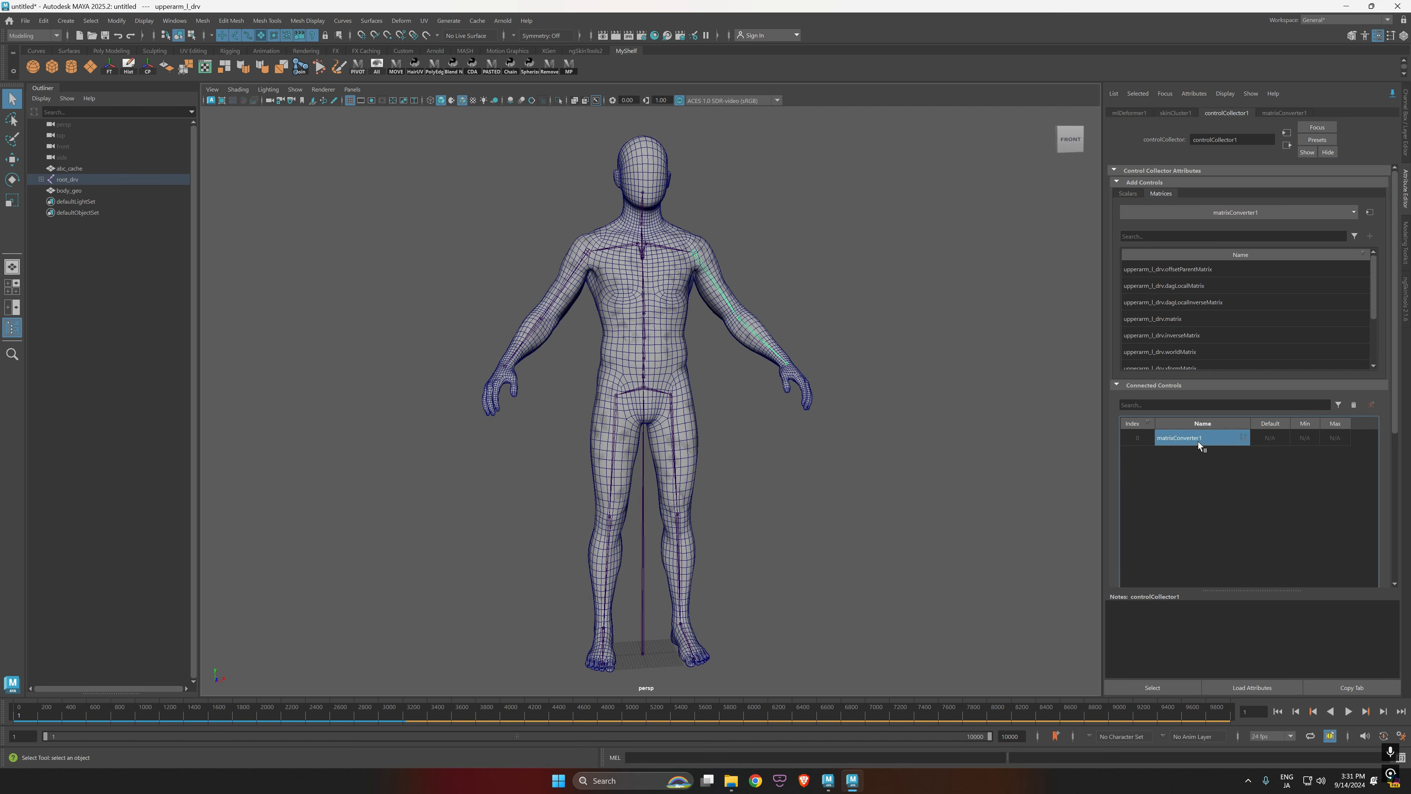
pyautogui.click(1198, 440)
pyautogui.click(1281, 112)
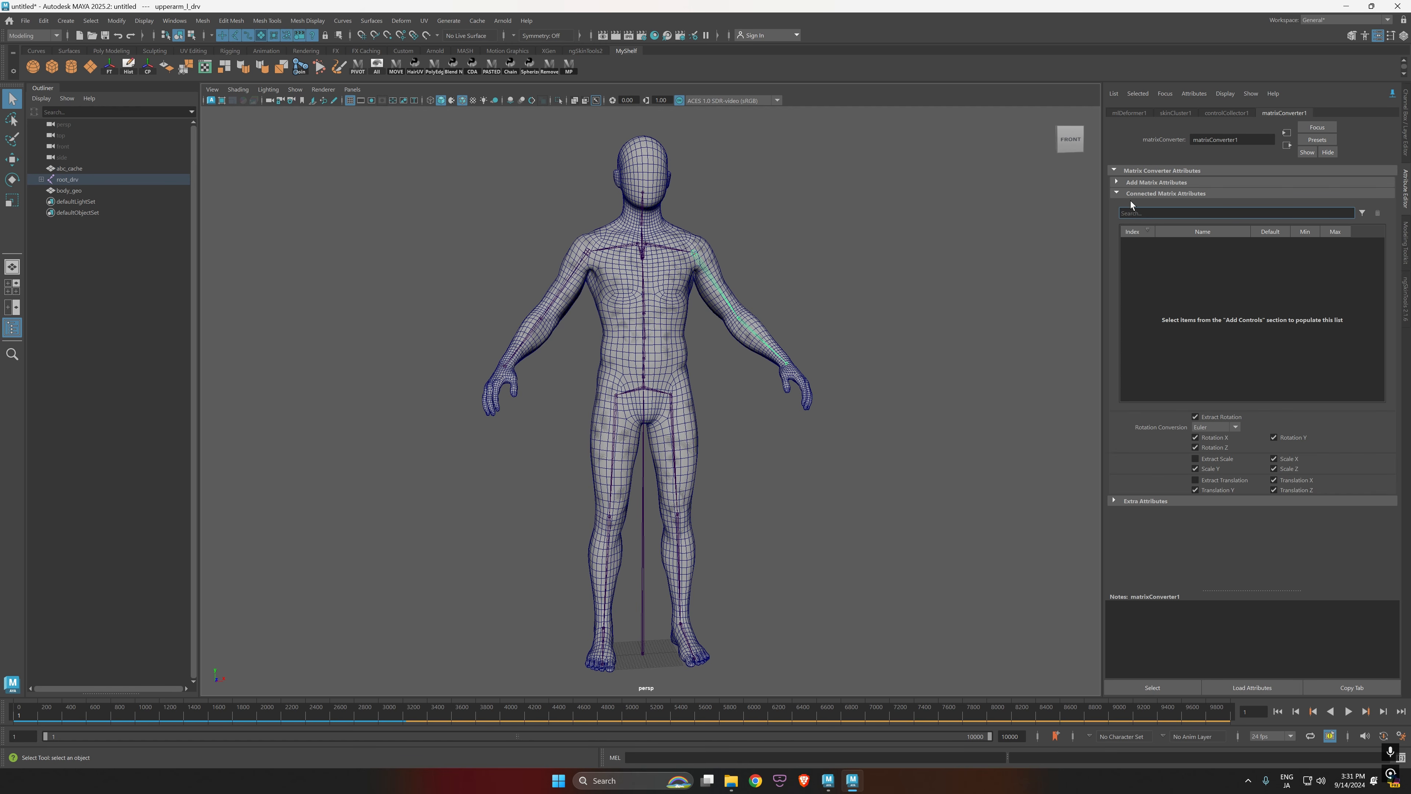
pyautogui.click(1117, 182)
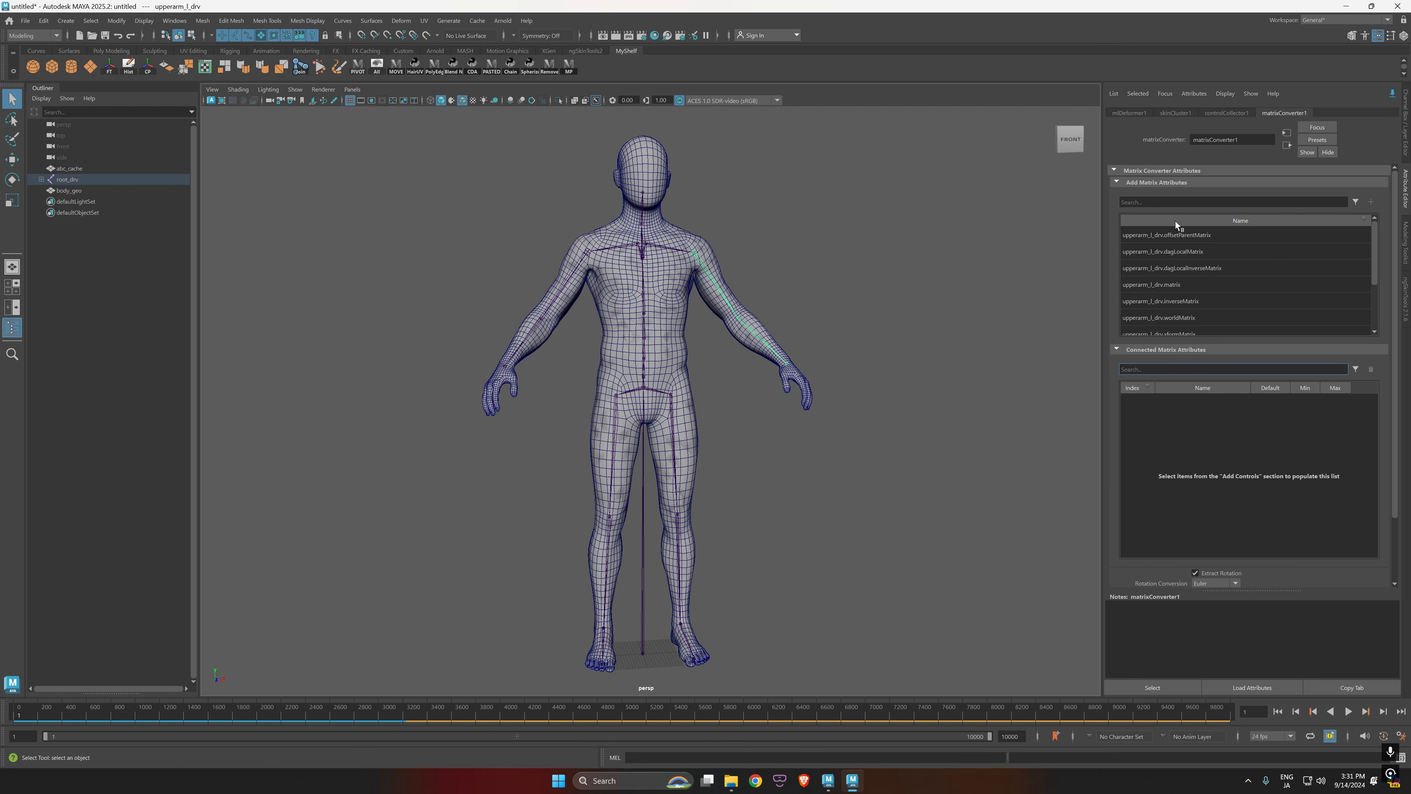
# Step: Connect the left clavicle joint's clavicle_l_drv.matrix attribute to the matrix converter
pyautogui.moveTo(722, 389)
pyautogui.keyDown('alt'); pyautogui.mouseDown()
pyautogui.moveTo(747, 394)
pyautogui.moveTo(725, 396)
pyautogui.mouseUp(); pyautogui.keyUp('alt')
pyautogui.keyDown('alt'); pyautogui.moveTo(725, 396); pyautogui.dragTo(717, 346, button='middle'); pyautogui.keyUp('alt')
pyautogui.keyDown('alt'); pyautogui.moveTo(717, 346); pyautogui.dragTo(697, 347); pyautogui.keyUp('alt')
pyautogui.keyDown('alt'); pyautogui.moveTo(697, 347); pyautogui.dragTo(705, 406, button='middle'); pyautogui.keyUp('alt')
pyautogui.keyDown('alt'); pyautogui.moveTo(706, 407); pyautogui.dragTo(717, 421, button='right'); pyautogui.keyUp('alt')
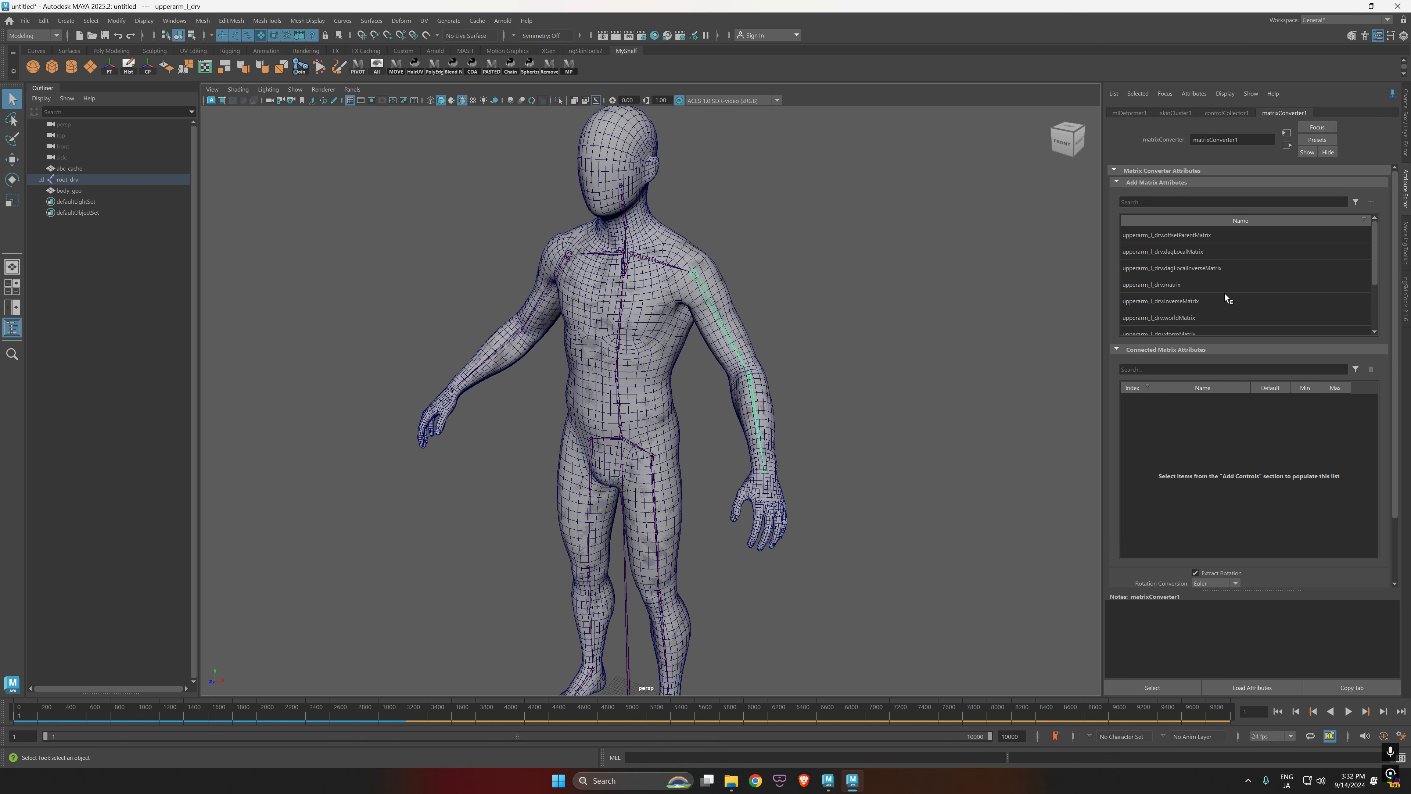
pyautogui.click(754, 303)
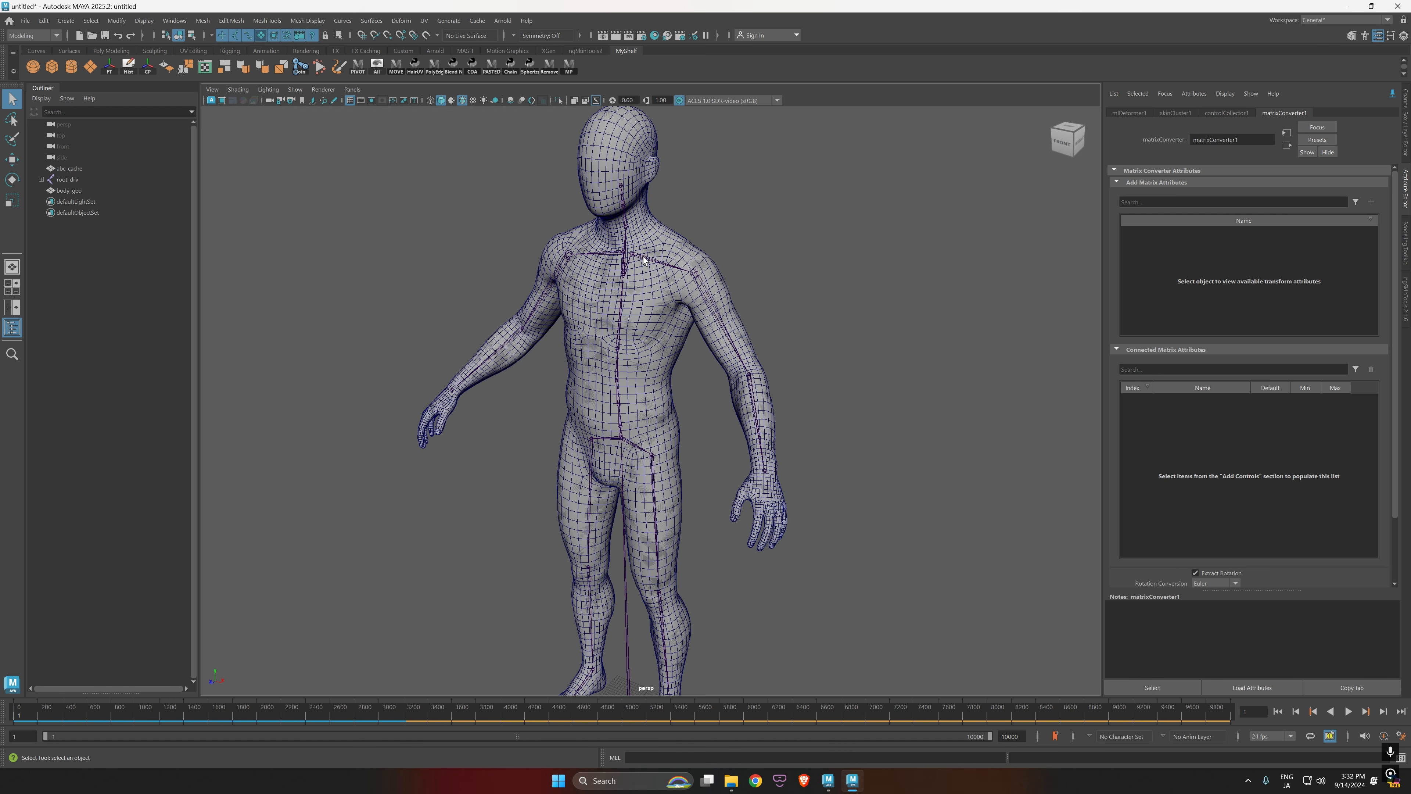
pyautogui.click(649, 267)
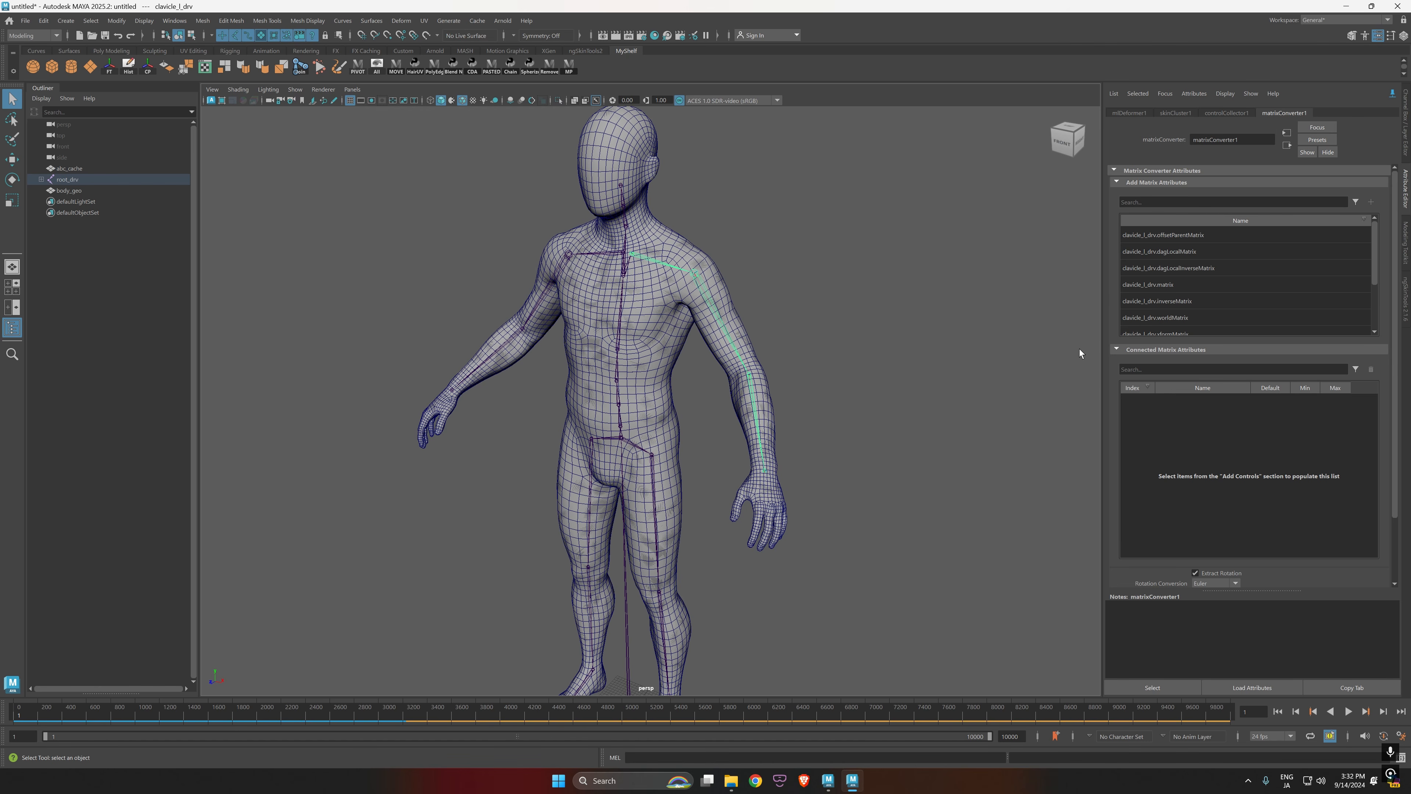
pyautogui.click(1169, 285)
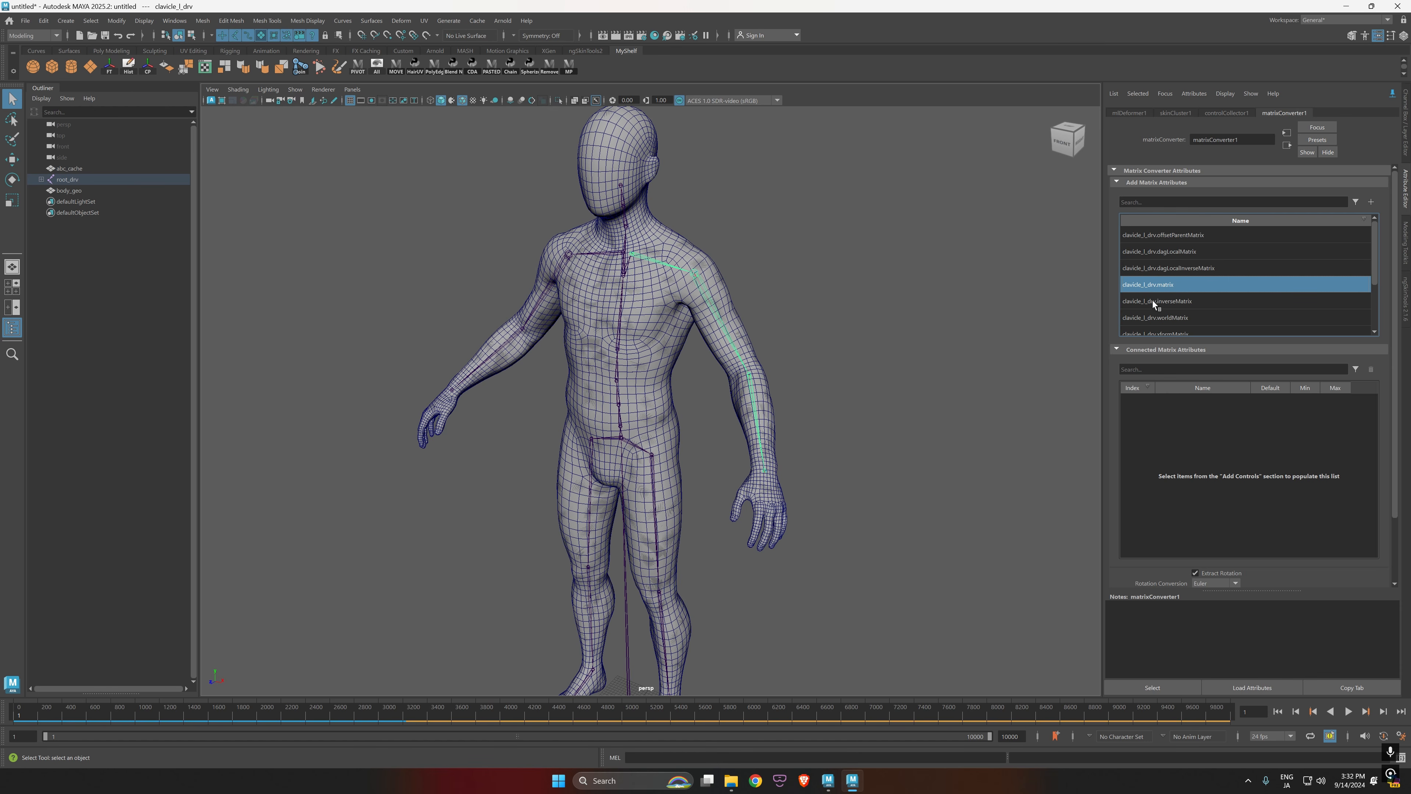
pyautogui.click(1372, 203)
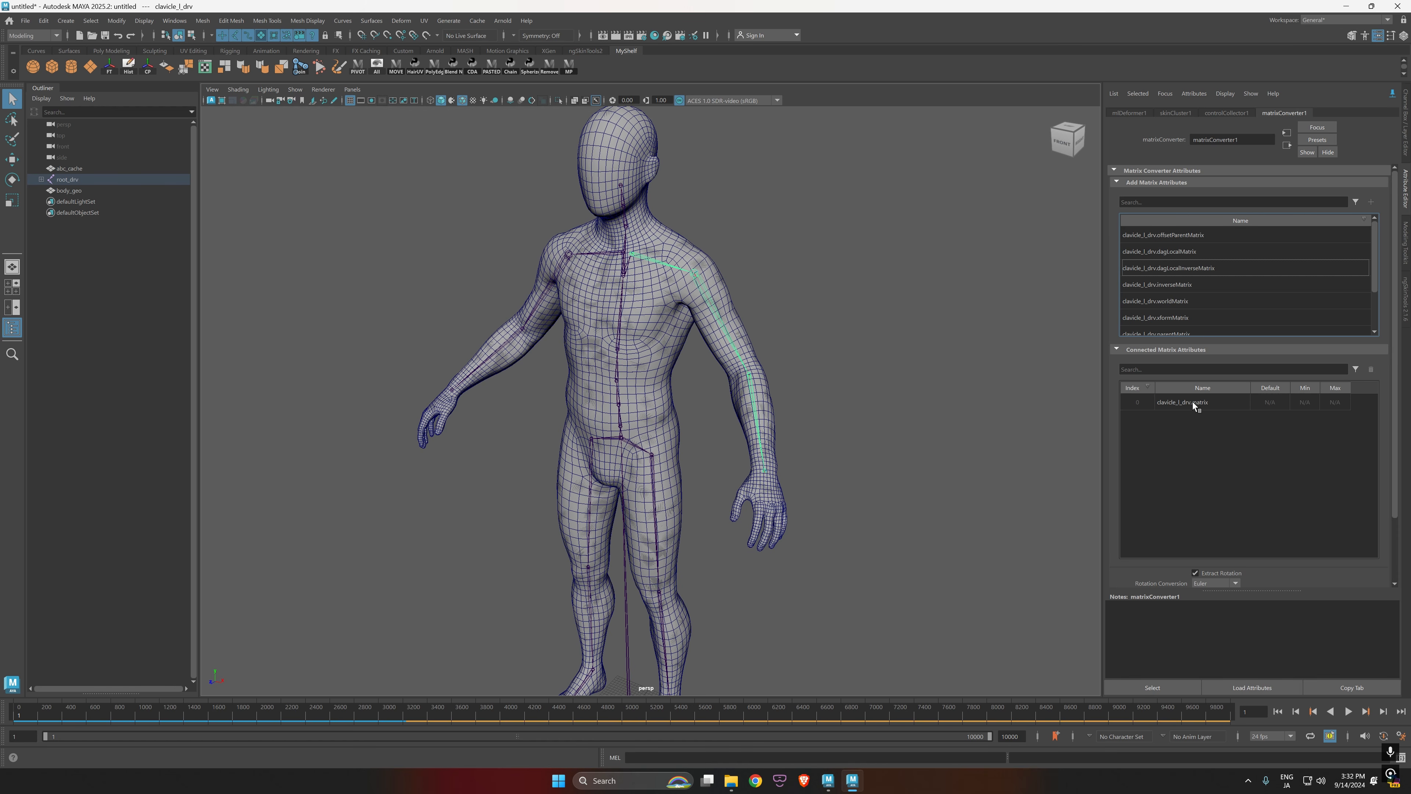
# Step: Add the matrix attributes of the upperarm_l_drv, lowerarm_l_drv and hand_l_drv joints to the matrix converter
pyautogui.click(709, 293)
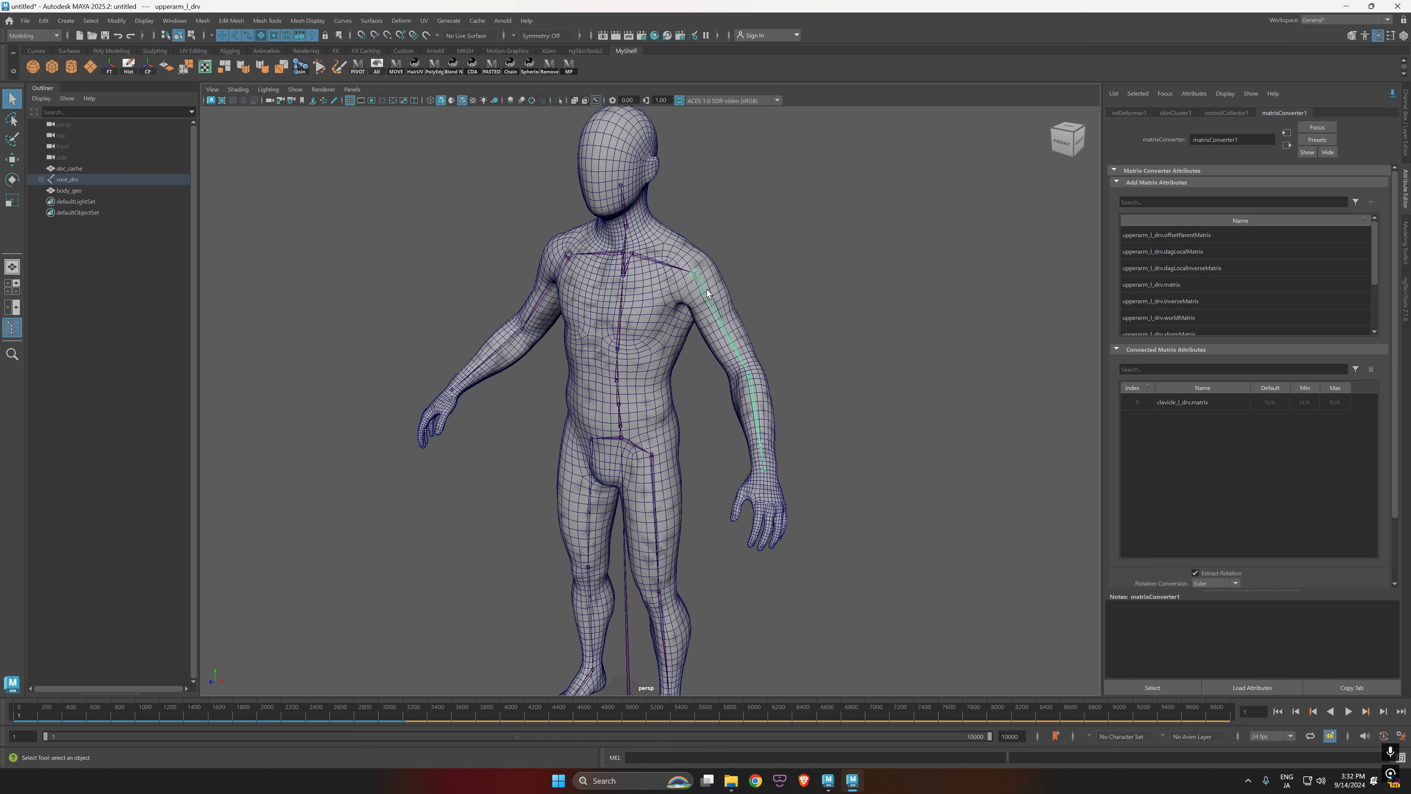
pyautogui.click(1167, 284)
pyautogui.click(1371, 202)
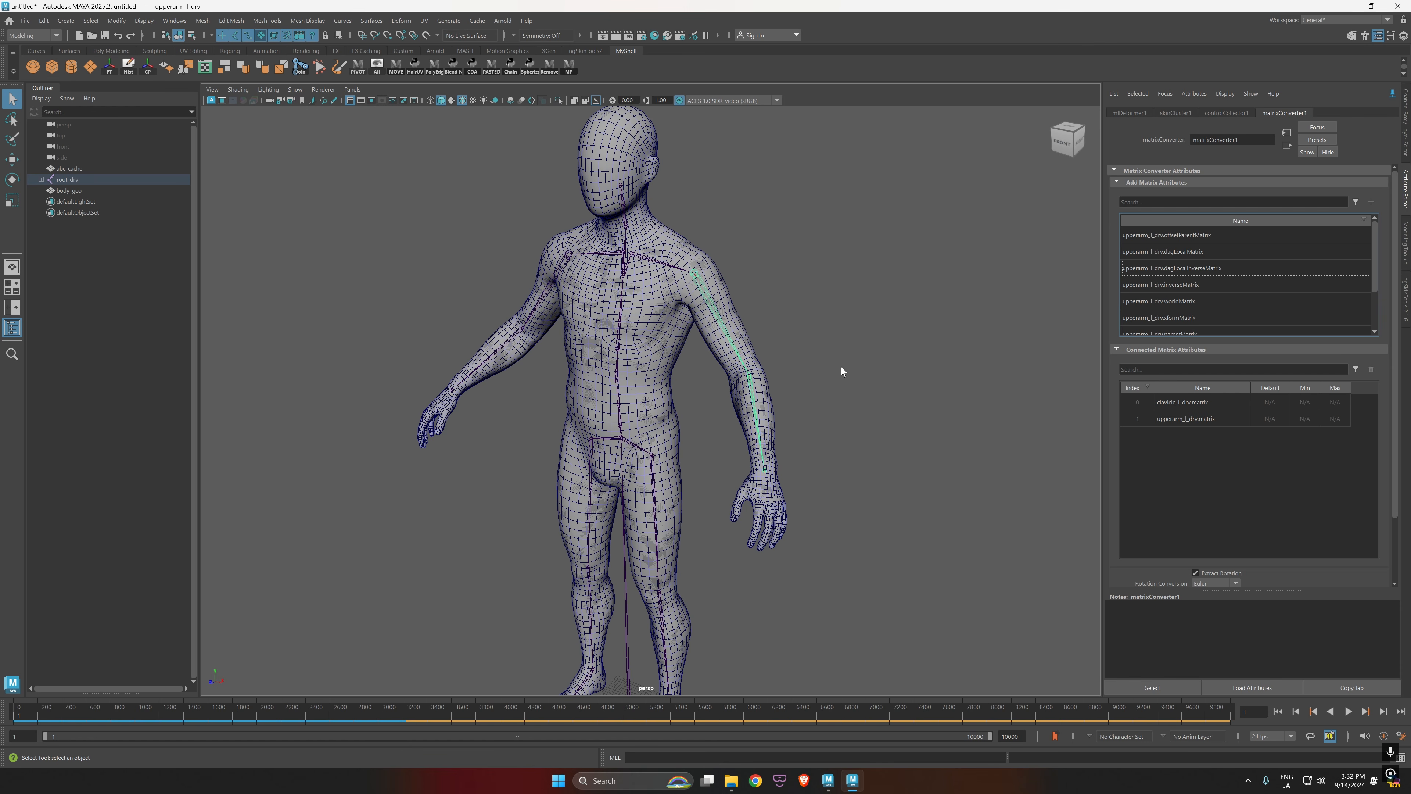
pyautogui.click(756, 402)
pyautogui.click(1179, 285)
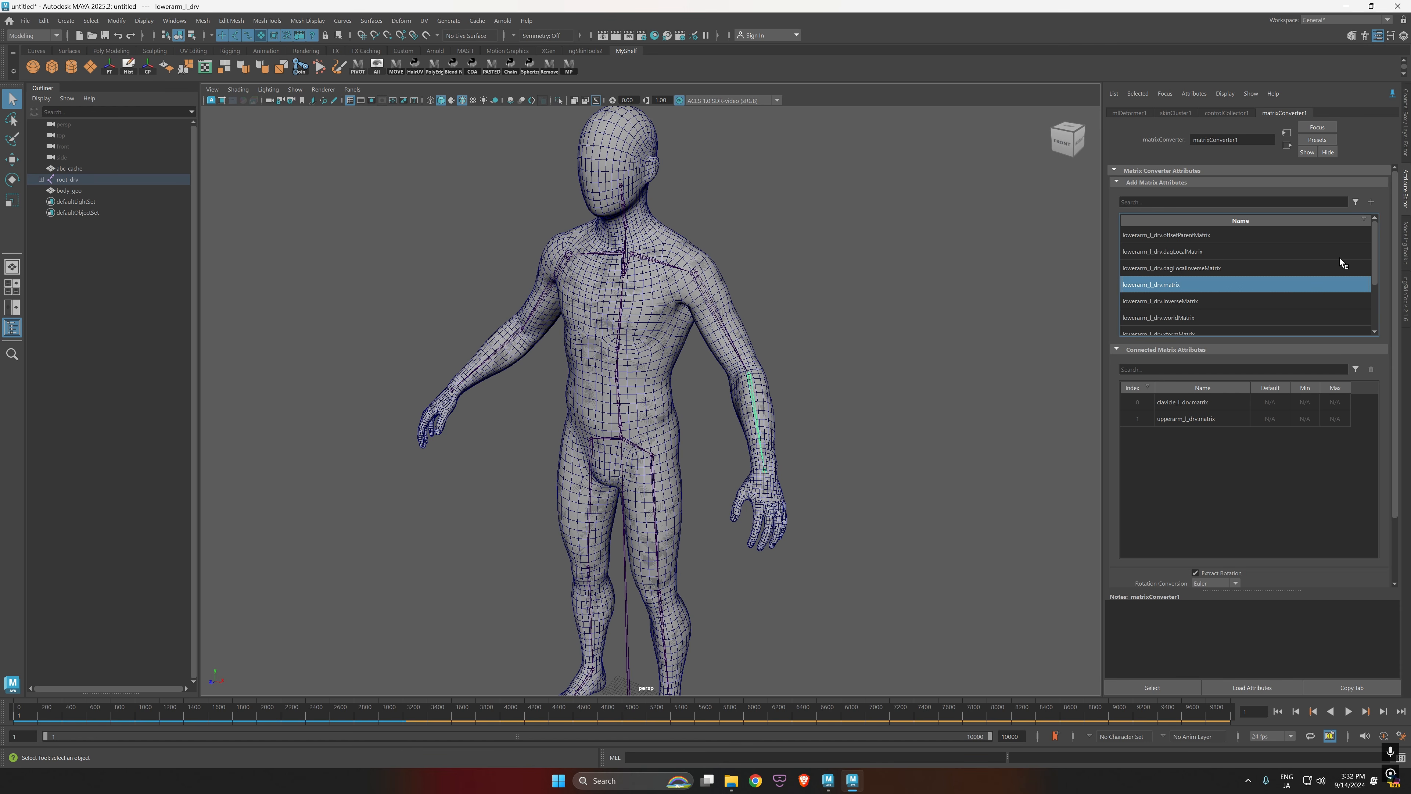
pyautogui.click(1371, 202)
pyautogui.click(766, 471)
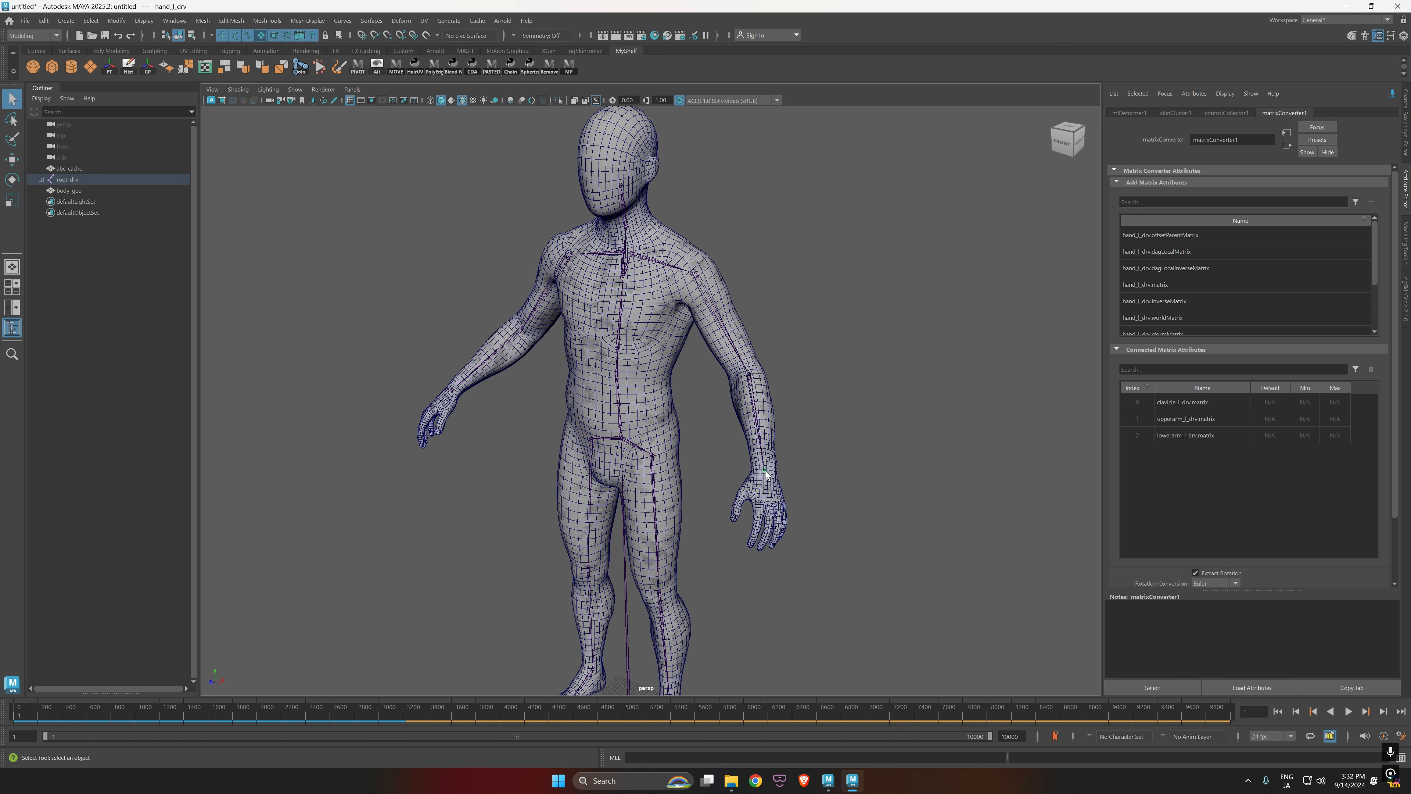
pyautogui.click(1165, 284)
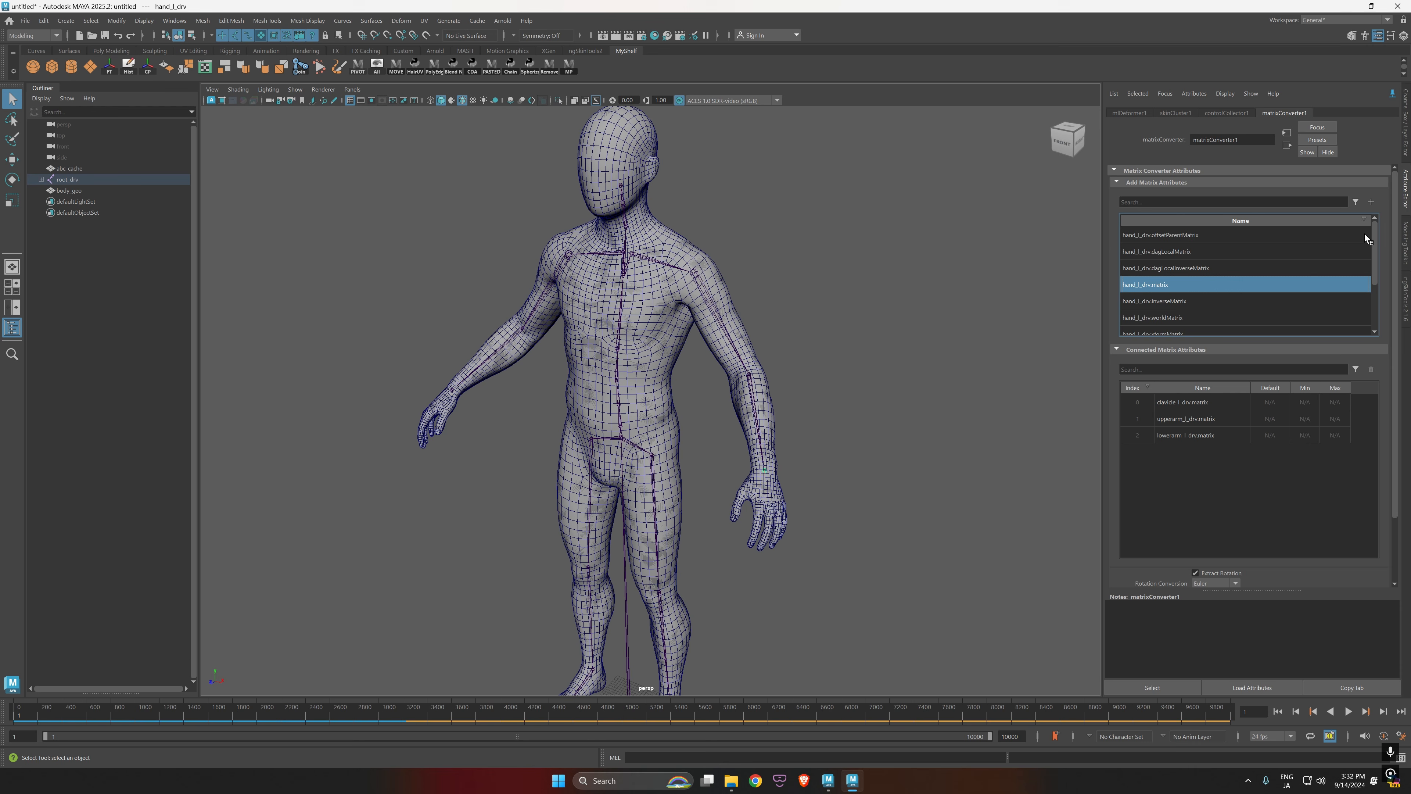
pyautogui.click(1371, 202)
# Step: Add the matrix attributes of the clavicle_r_drv and upperarm_r_drv joints to the matrix converter
pyautogui.keyDown('alt'); pyautogui.moveTo(798, 457); pyautogui.dragTo(807, 445); pyautogui.keyUp('alt')
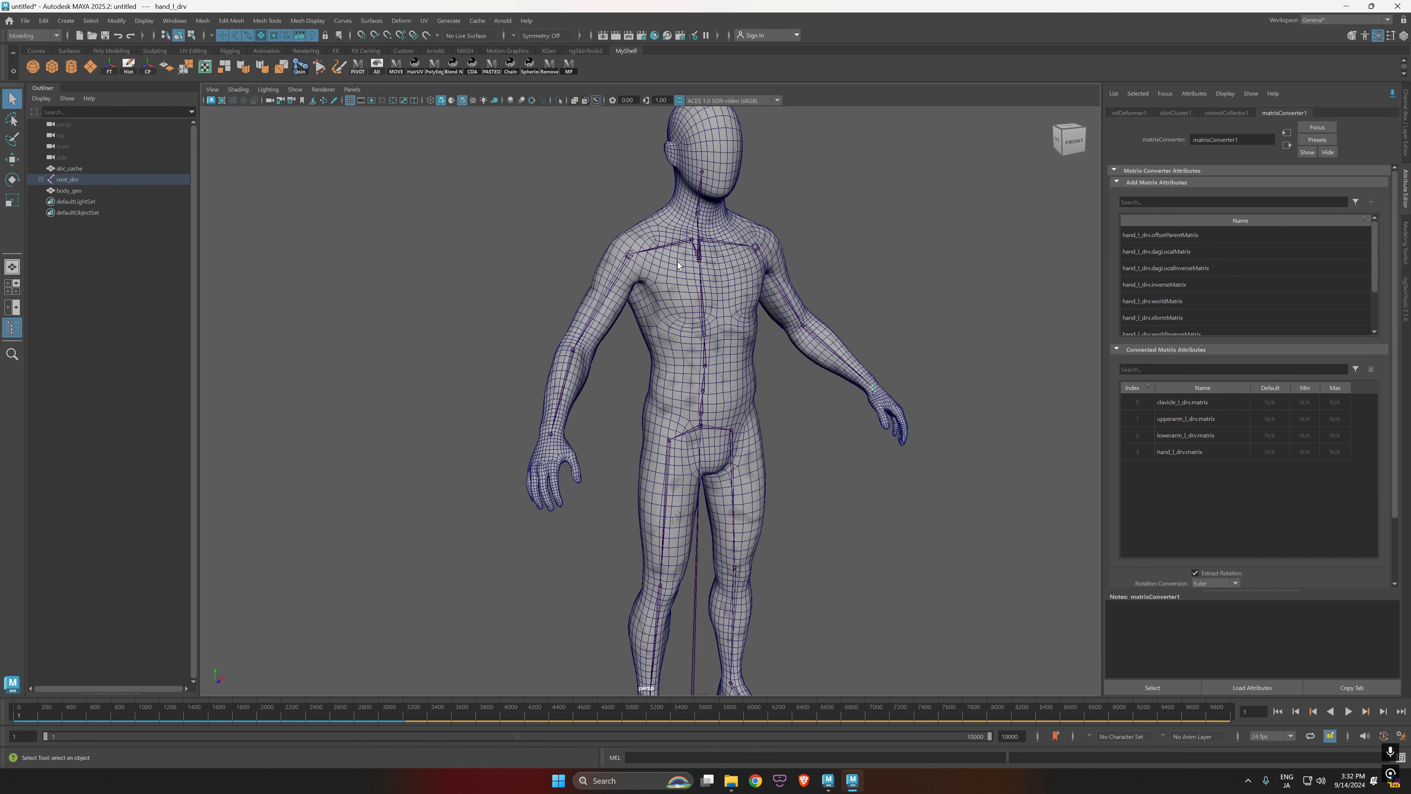
pyautogui.click(675, 249)
pyautogui.click(1178, 283)
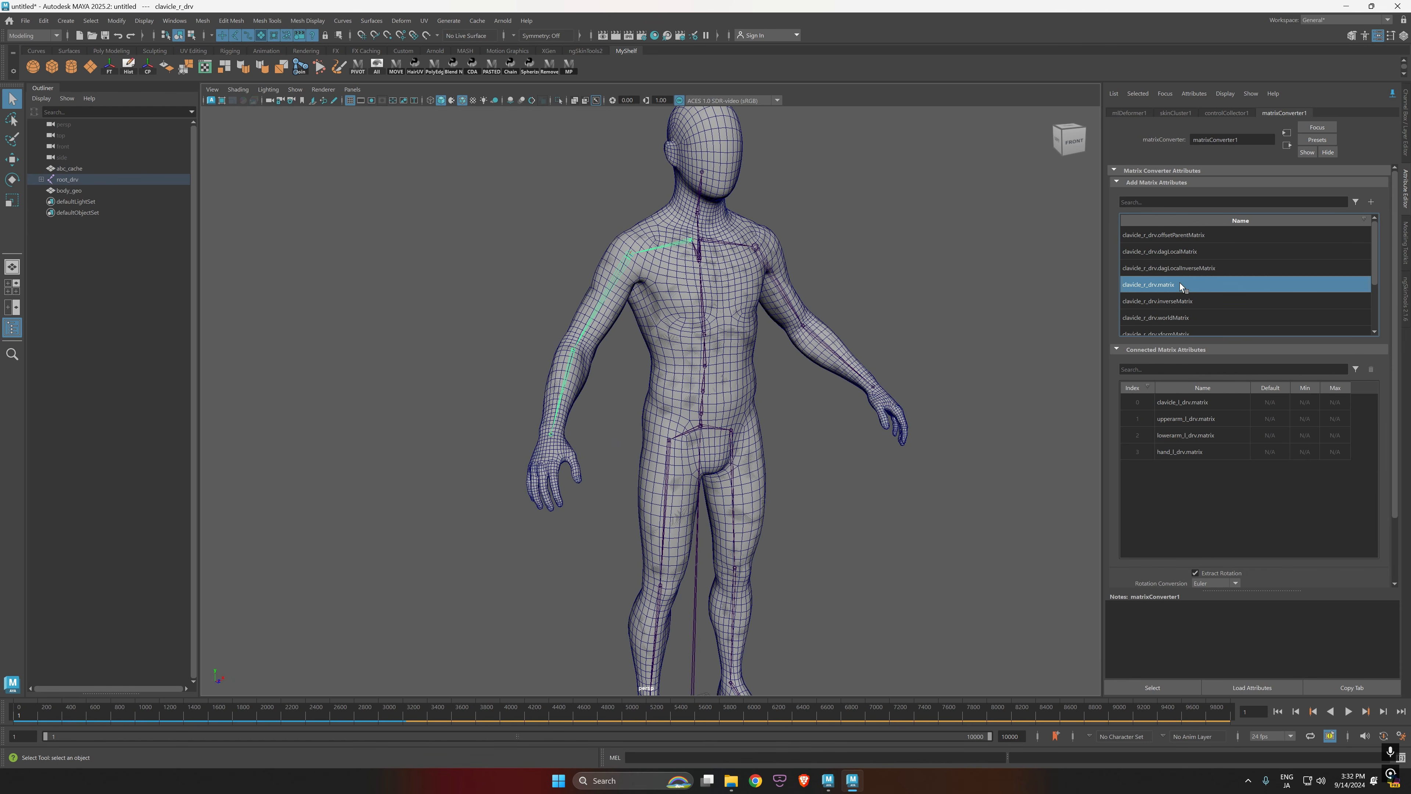
pyautogui.click(1371, 201)
pyautogui.click(617, 283)
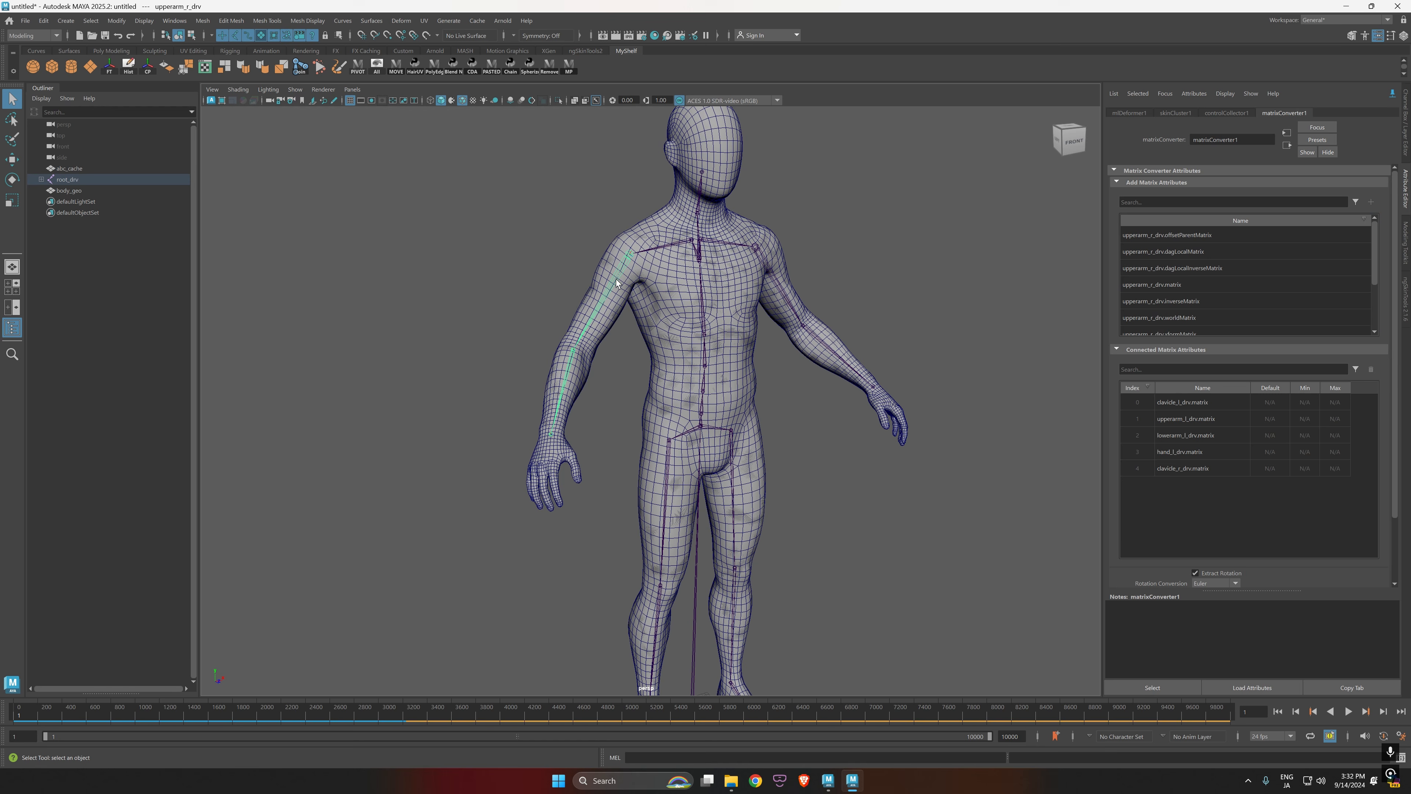
pyautogui.click(1187, 284)
pyautogui.click(1371, 202)
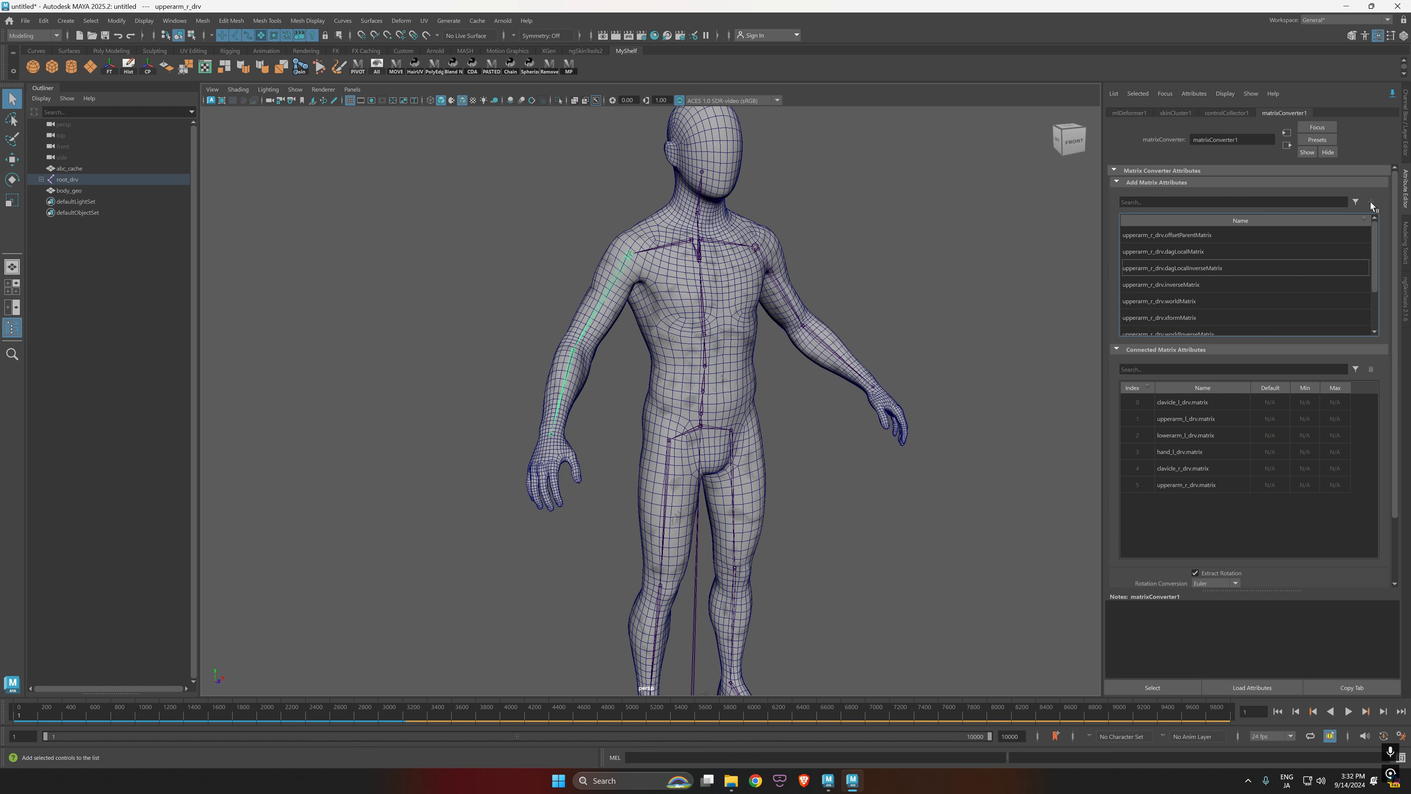
# Step: Add the matrix attributes of the lowerarm_r_drv and hand_r_drv joints to the matrix converter
pyautogui.click(571, 369)
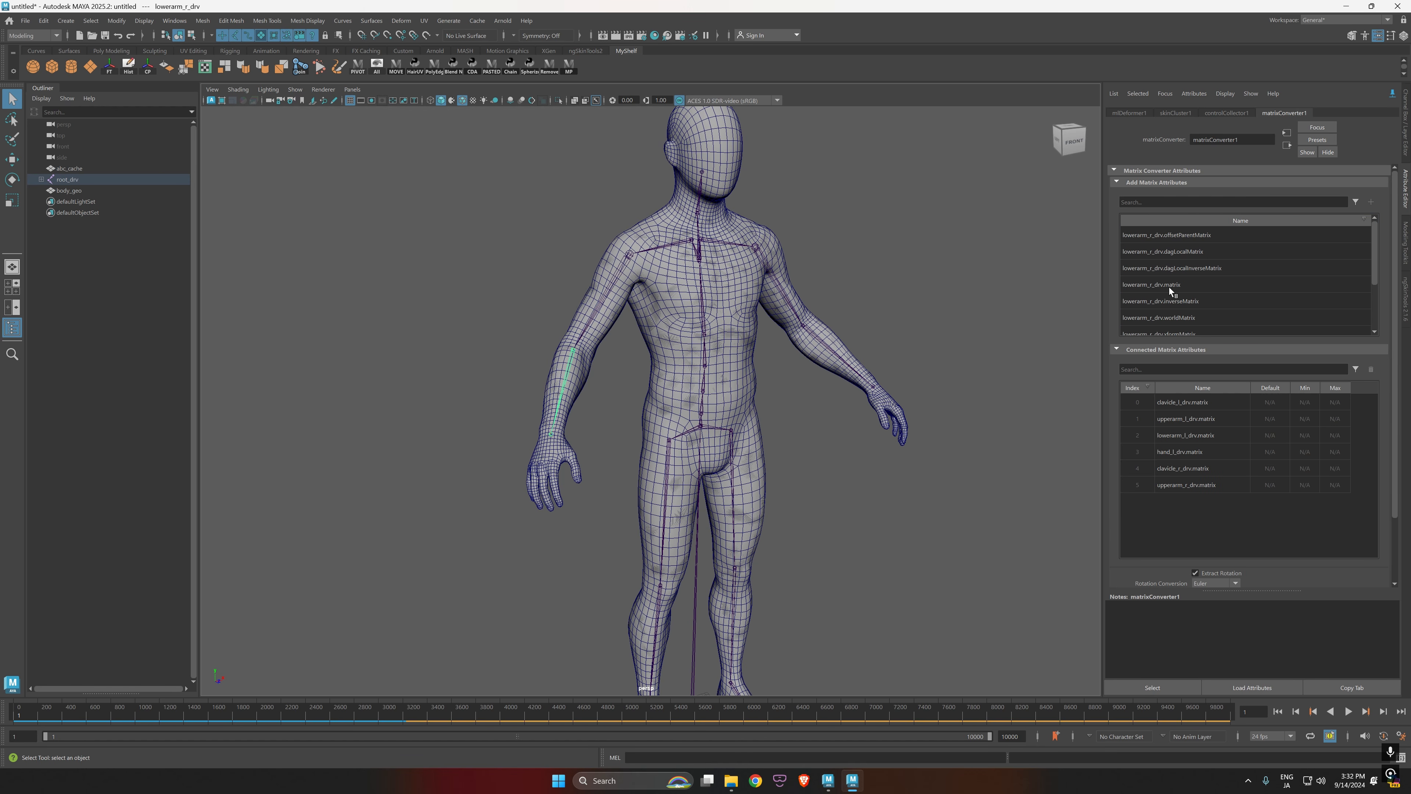
pyautogui.click(1183, 286)
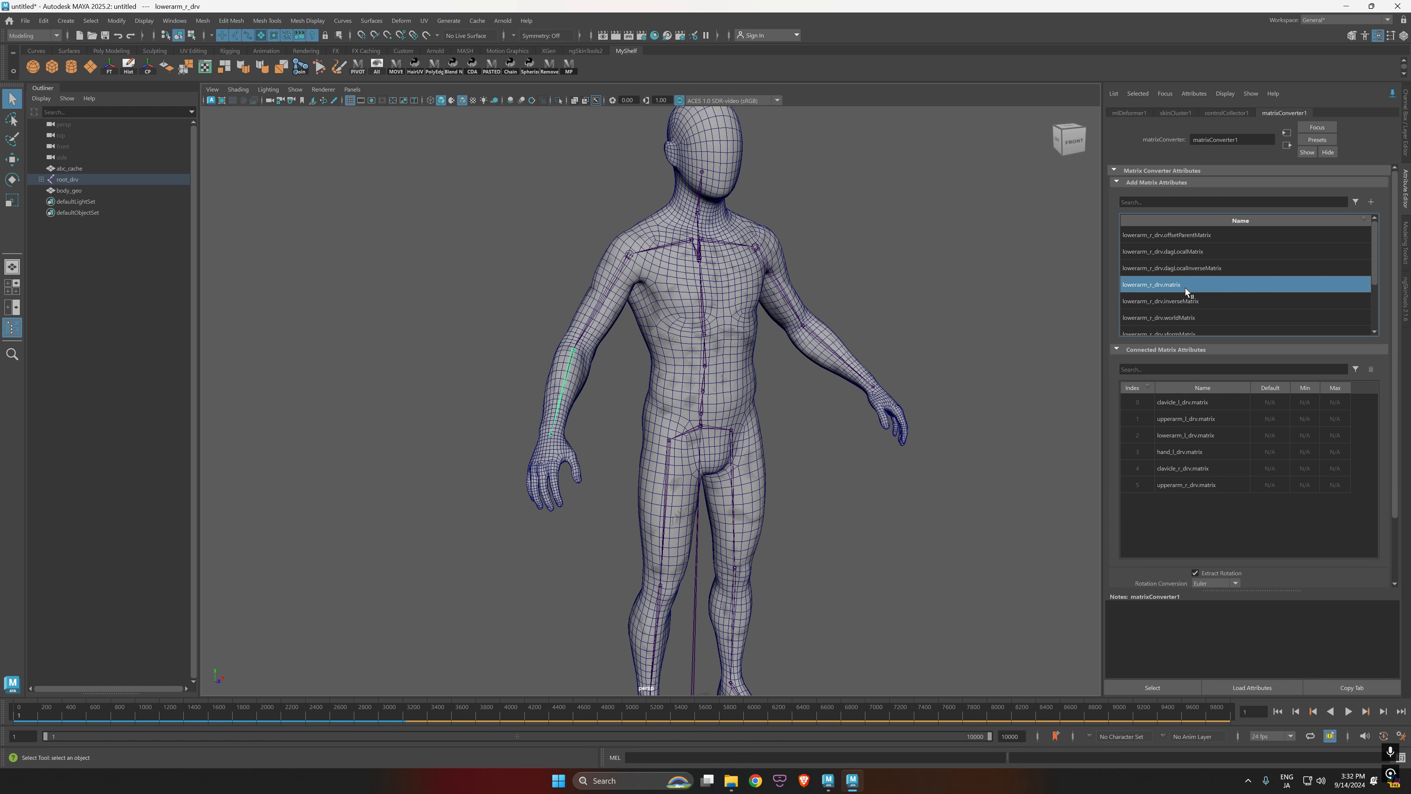
pyautogui.click(1371, 203)
pyautogui.click(551, 437)
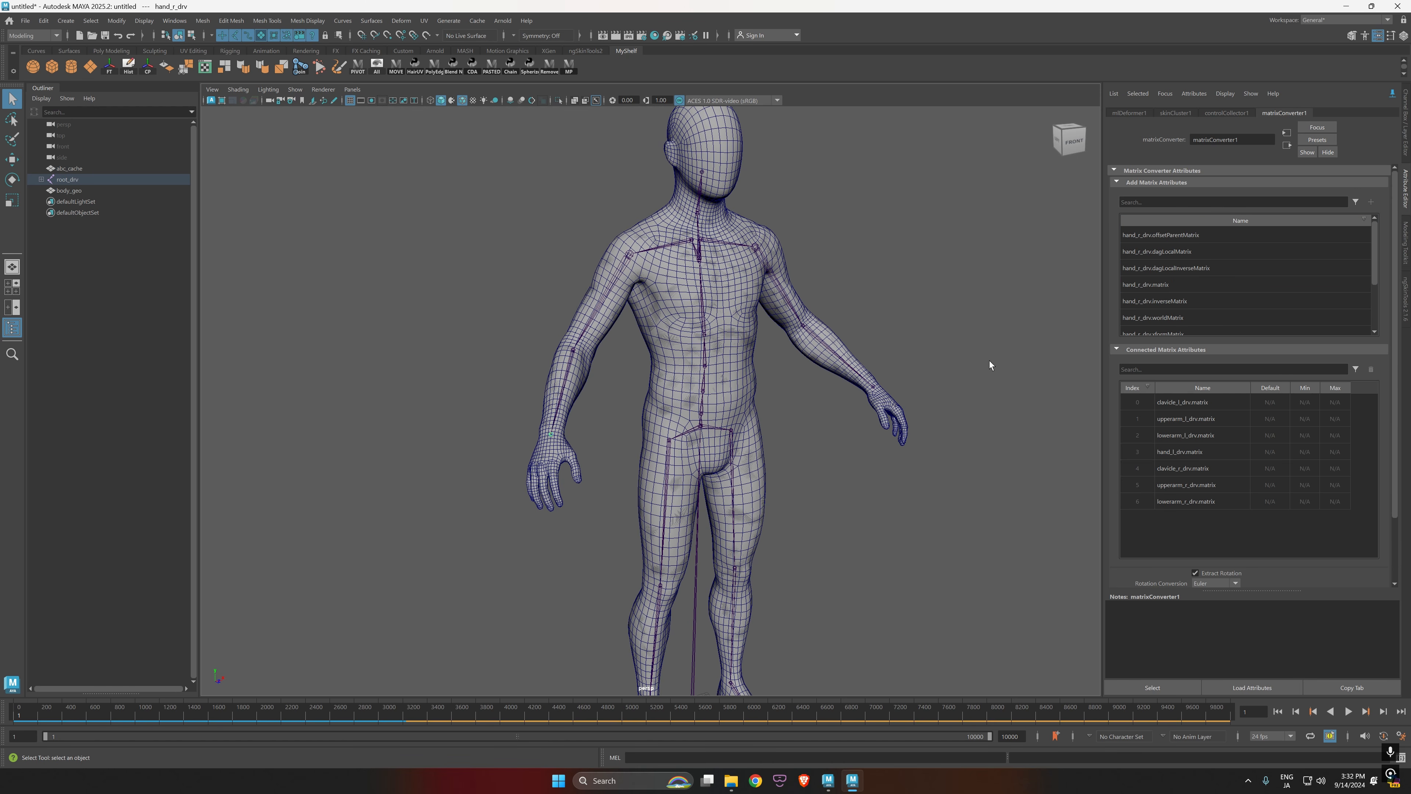
pyautogui.click(1172, 284)
pyautogui.click(1372, 203)
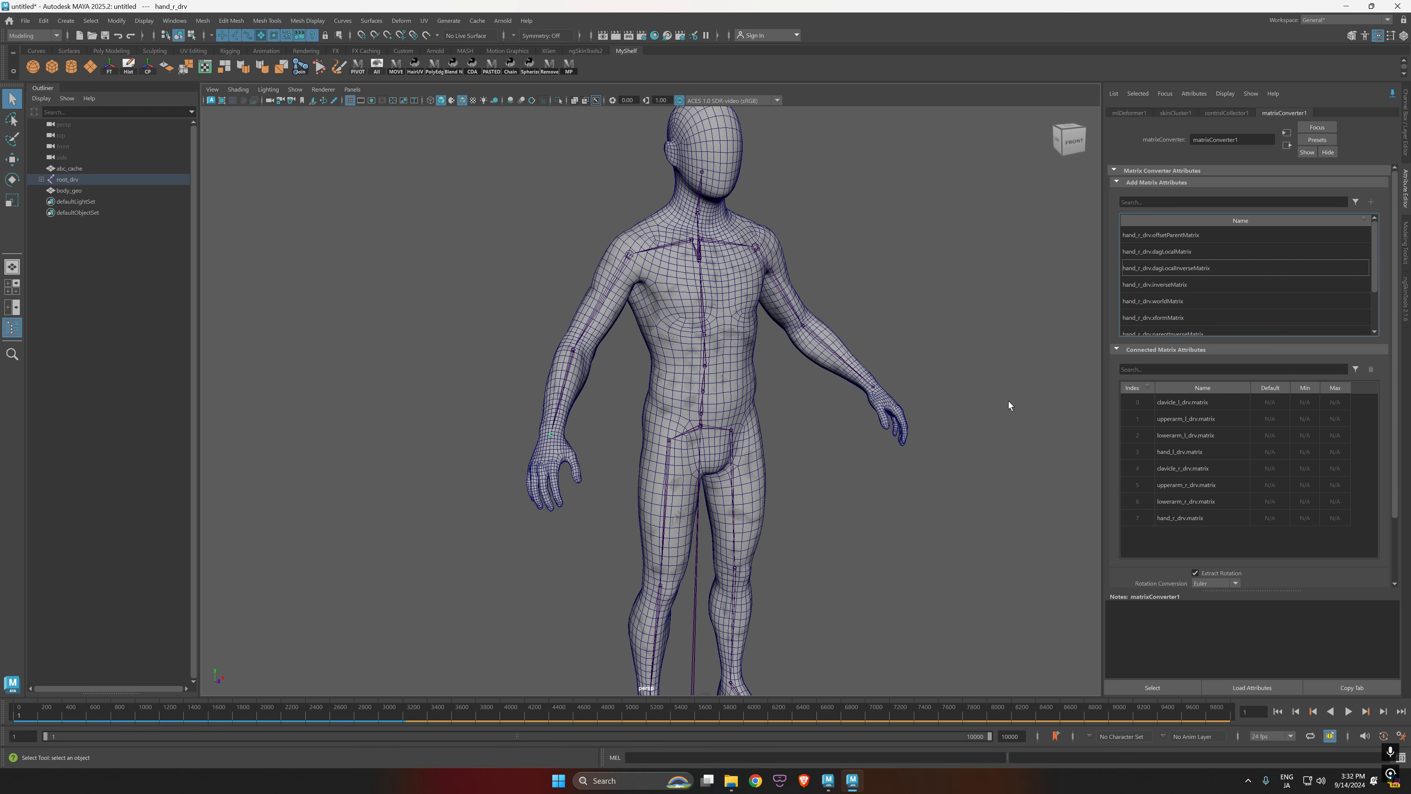
# Step: Add the lowest spine joint's spine_01_drv.matrix attribute to the matrix converter
pyautogui.keyDown('alt'); pyautogui.moveTo(859, 415); pyautogui.dragTo(782, 422); pyautogui.keyUp('alt')
pyautogui.keyDown('alt'); pyautogui.moveTo(784, 398); pyautogui.dragTo(797, 447, button='middle'); pyautogui.keyUp('alt')
pyautogui.keyDown('alt'); pyautogui.moveTo(797, 447); pyautogui.dragTo(859, 500, button='right'); pyautogui.keyUp('alt')
pyautogui.keyDown('alt'); pyautogui.moveTo(859, 499); pyautogui.dragTo(705, 514); pyautogui.keyUp('alt')
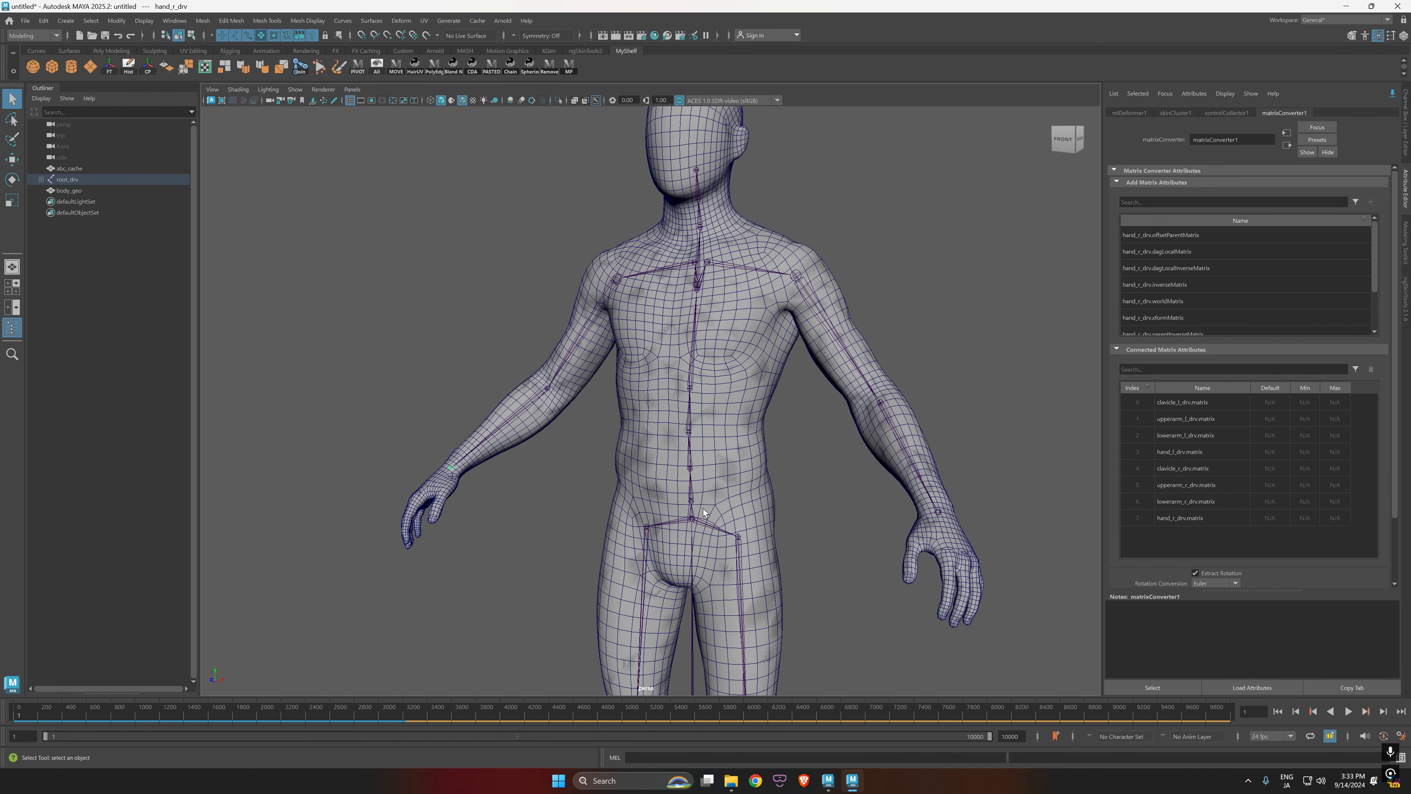
pyautogui.click(692, 497)
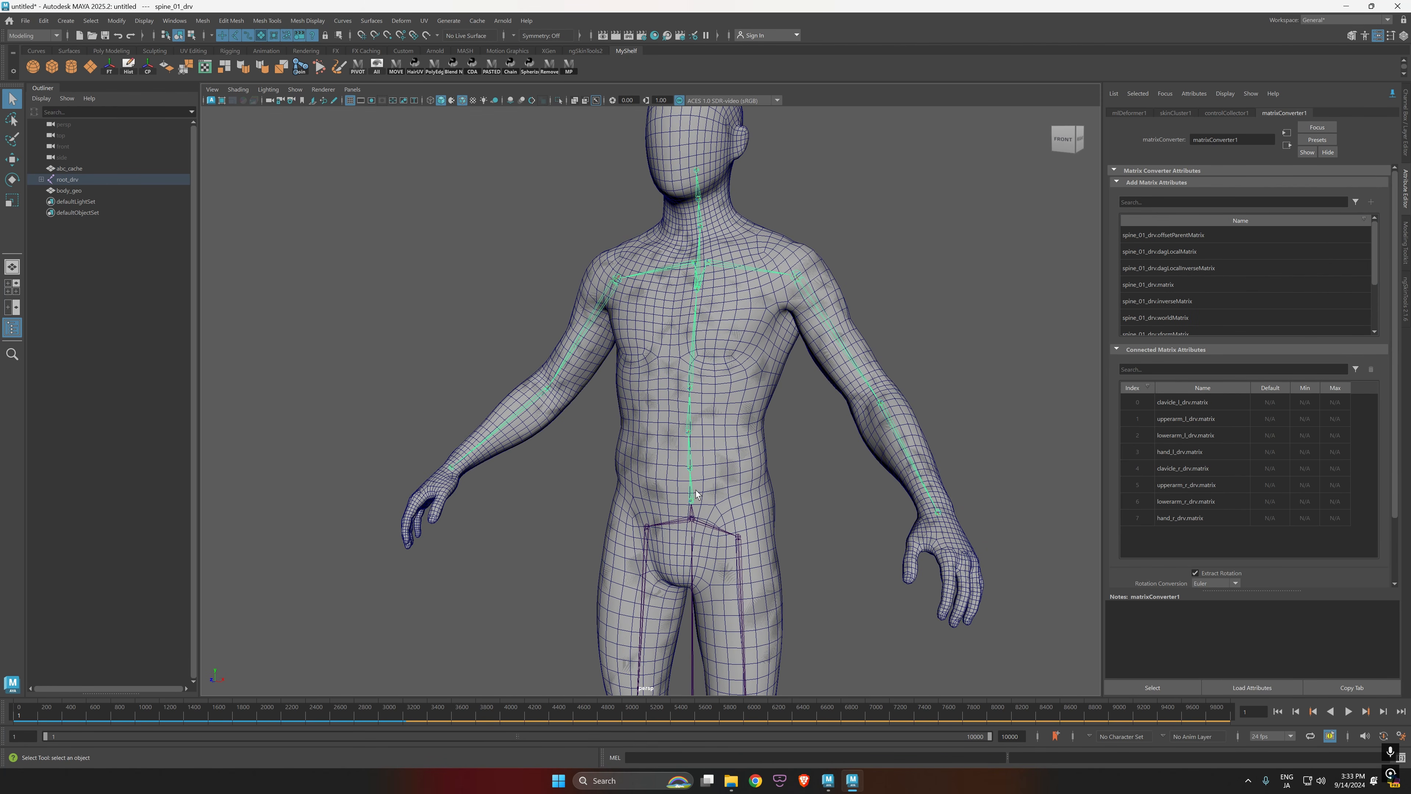
pyautogui.click(1131, 287)
pyautogui.click(1372, 203)
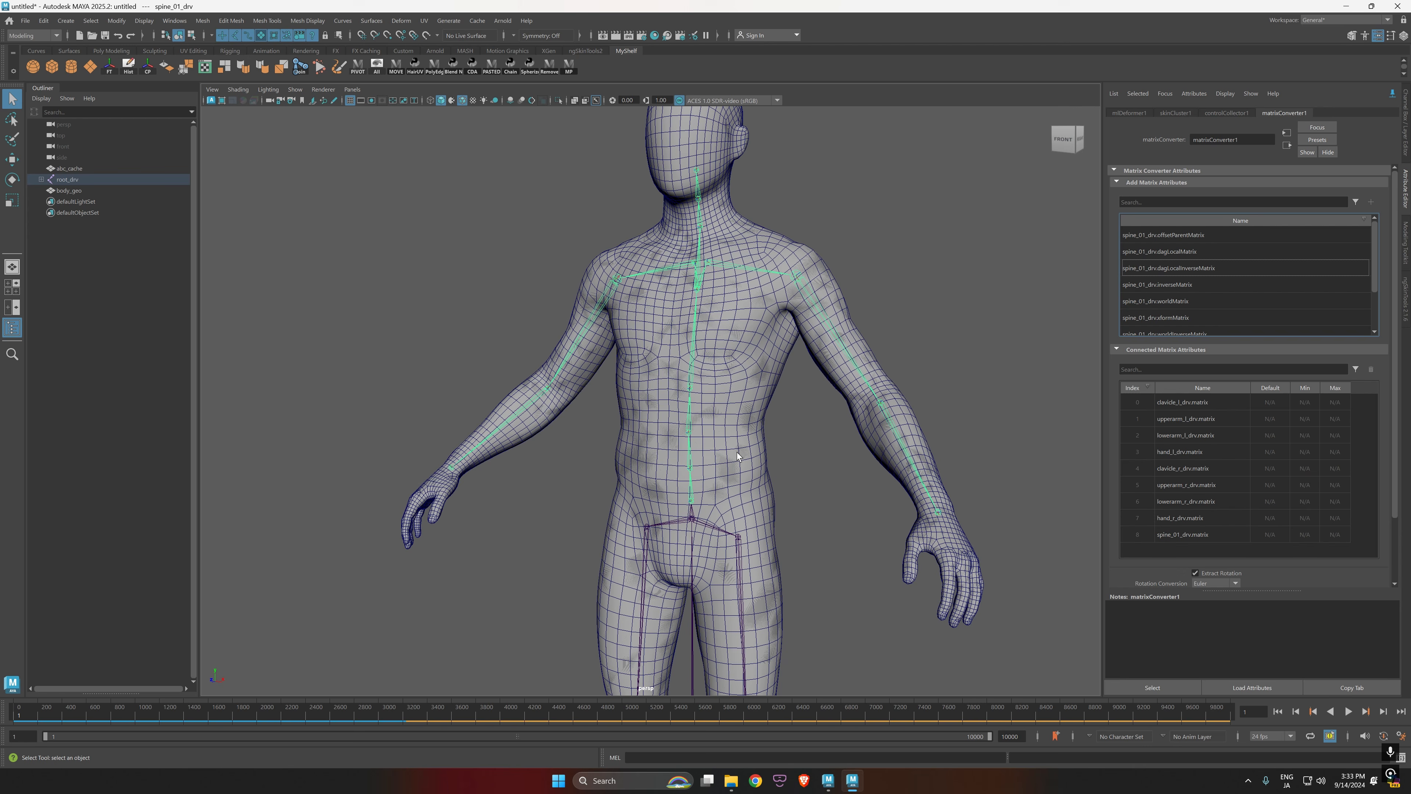
# Step: Add the matrix attributes of the spine_02_drv and spine_03_drv joints to the matrix converter
pyautogui.click(688, 460)
pyautogui.click(1134, 284)
pyautogui.click(1373, 204)
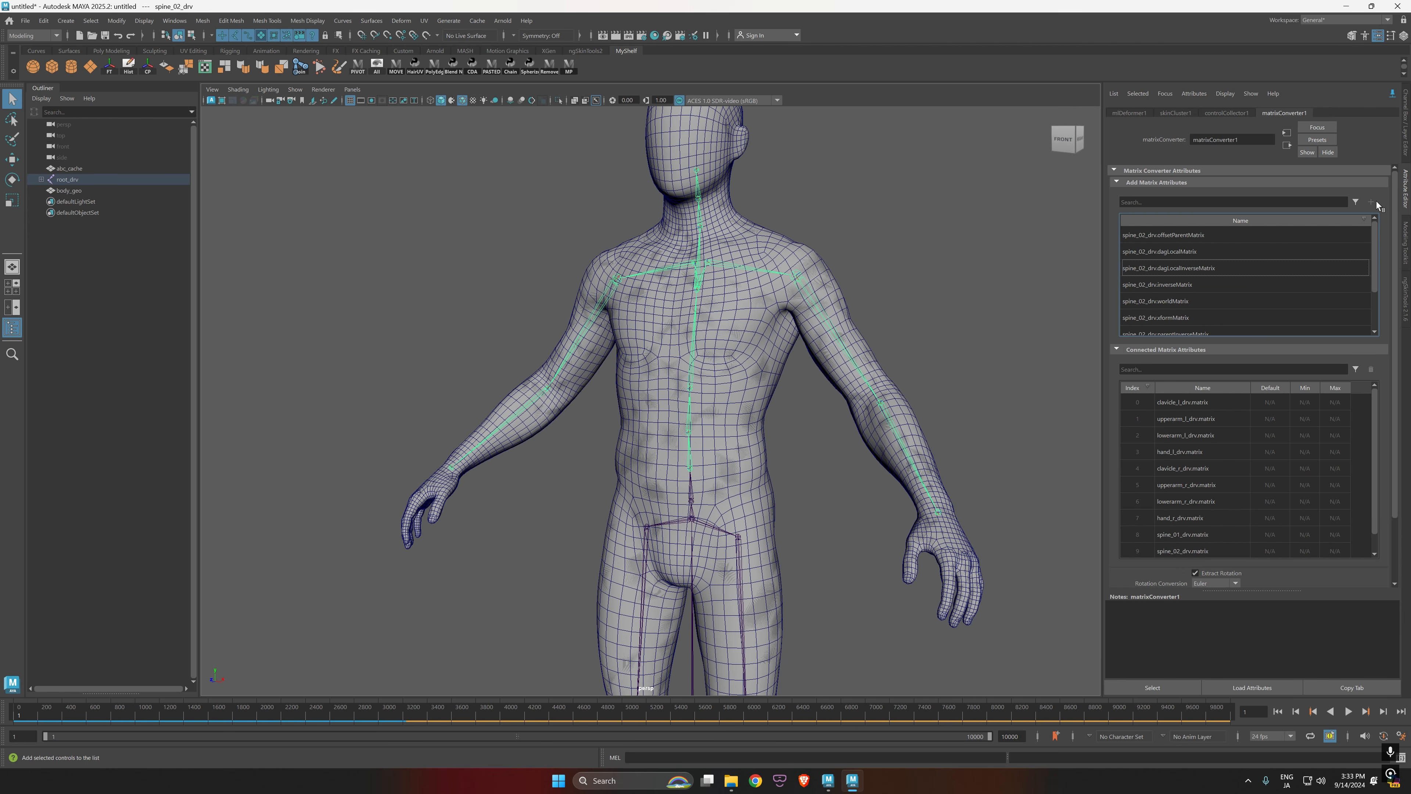
pyautogui.click(690, 418)
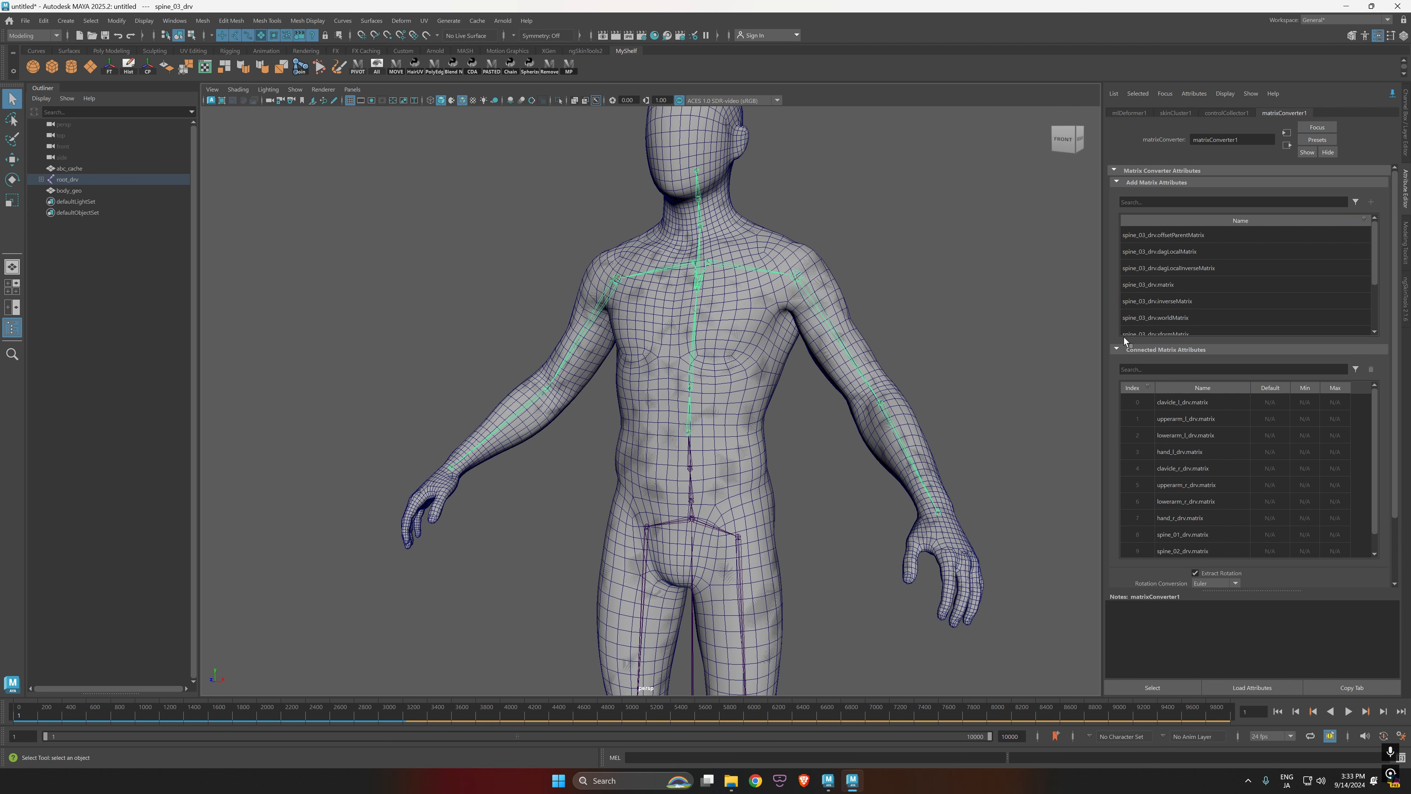
pyautogui.click(1162, 285)
pyautogui.click(1372, 204)
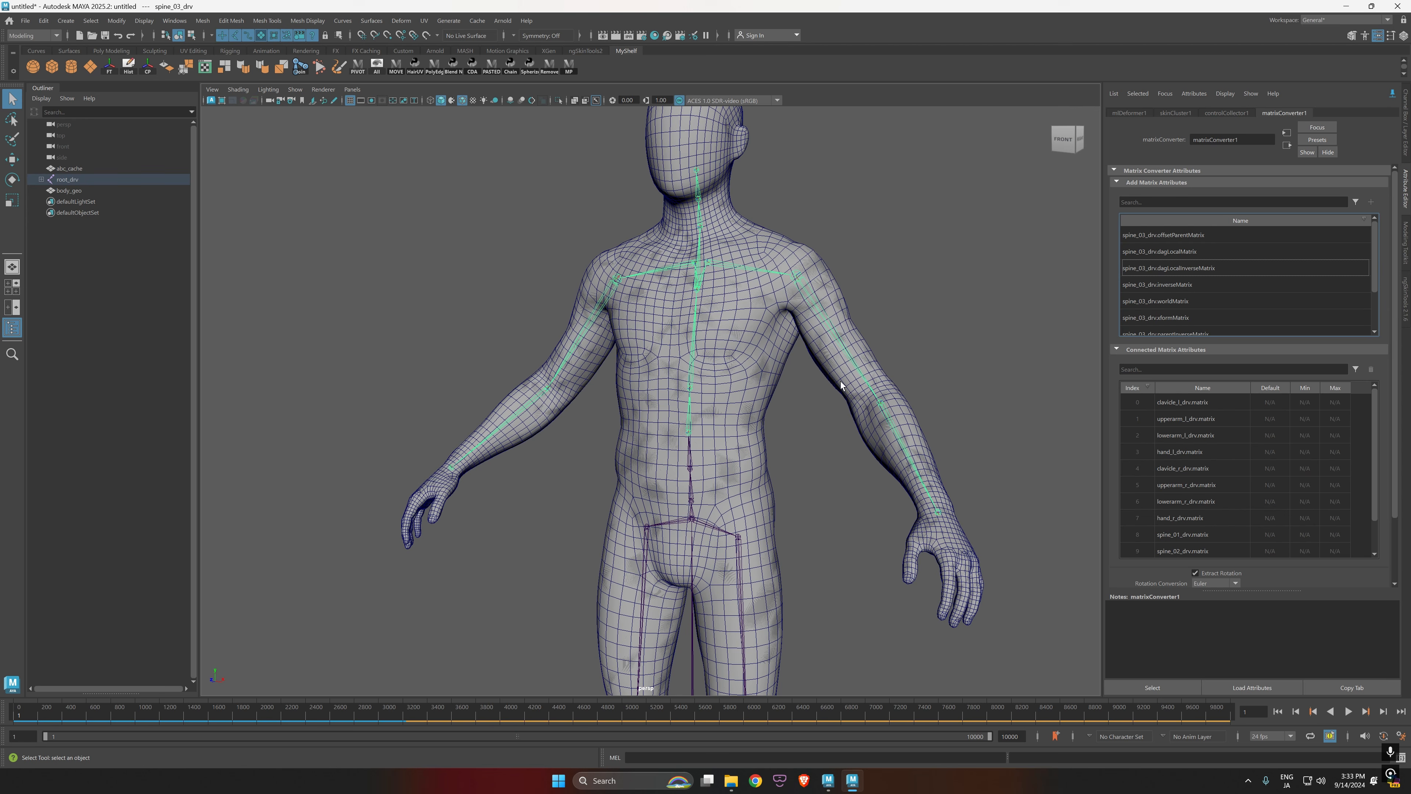
# Step: Add the matrix attributes of the spine_04_drv and neck_01_drv joints to the matrix converter
pyautogui.click(691, 380)
pyautogui.click(1167, 285)
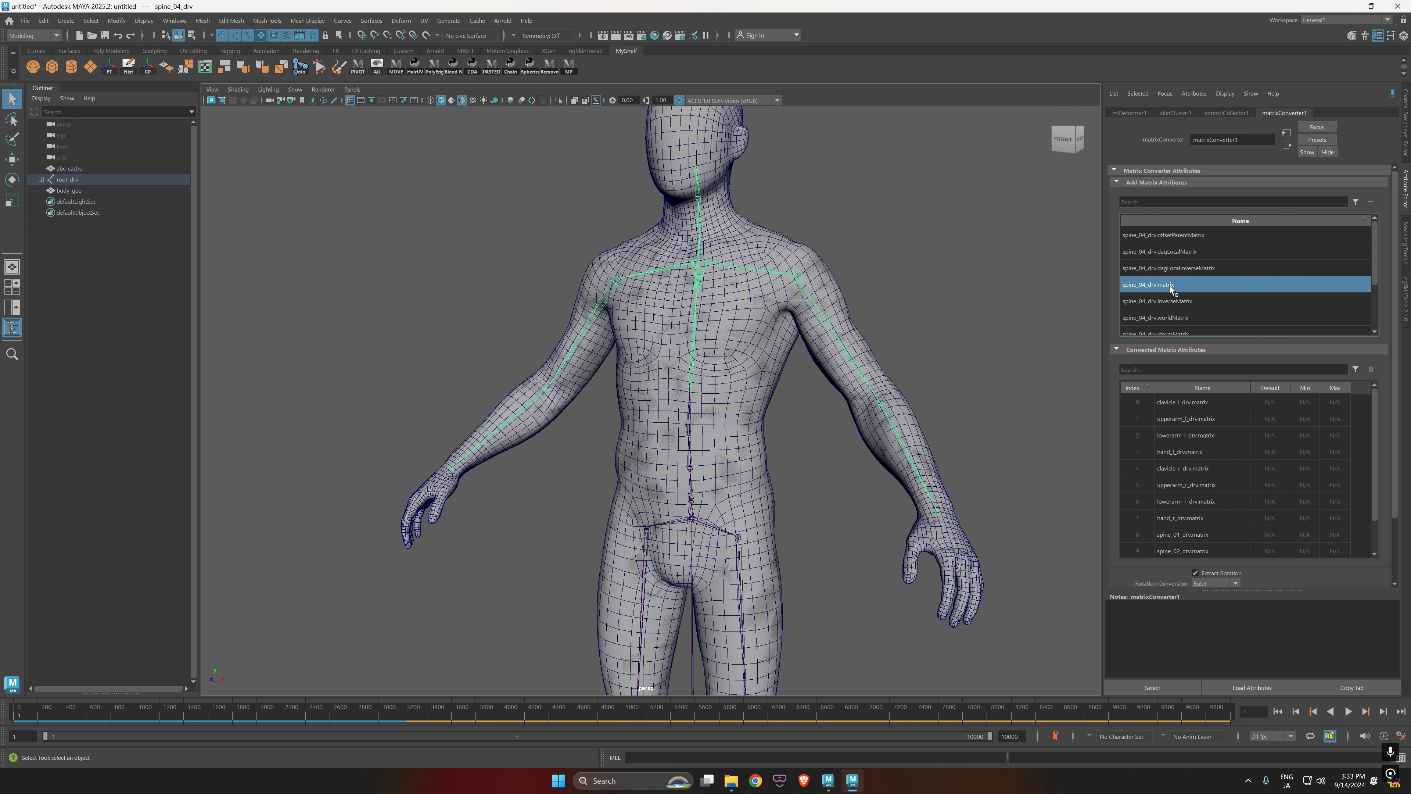
pyautogui.click(1372, 202)
pyautogui.keyDown('alt'); pyautogui.moveTo(719, 298); pyautogui.dragTo(712, 450, button='middle'); pyautogui.keyUp('alt')
pyautogui.scroll(4, 717, 451)
pyautogui.keyDown('alt'); pyautogui.moveTo(807, 474); pyautogui.dragTo(656, 344); pyautogui.keyUp('alt')
pyautogui.click(649, 345)
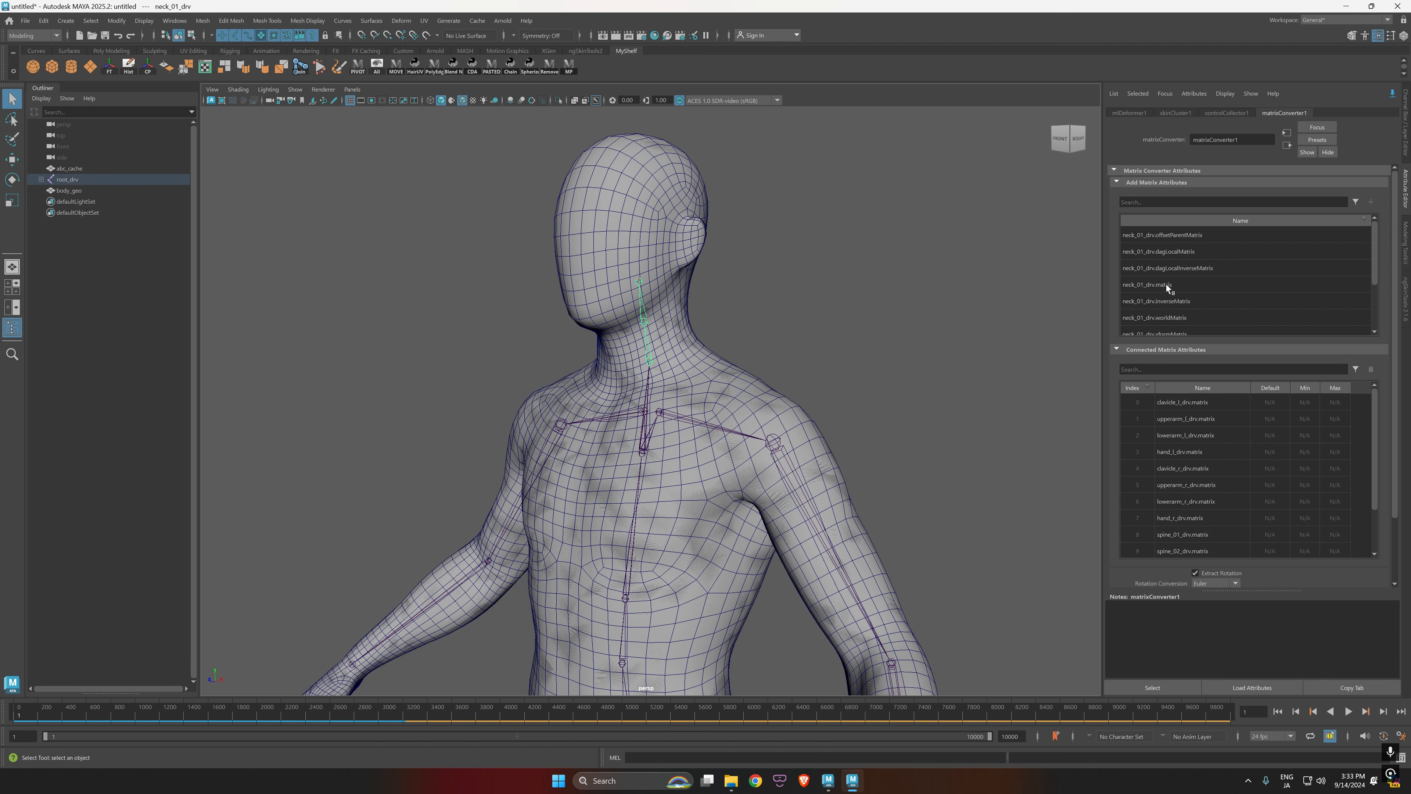
pyautogui.click(1221, 284)
pyautogui.click(1372, 203)
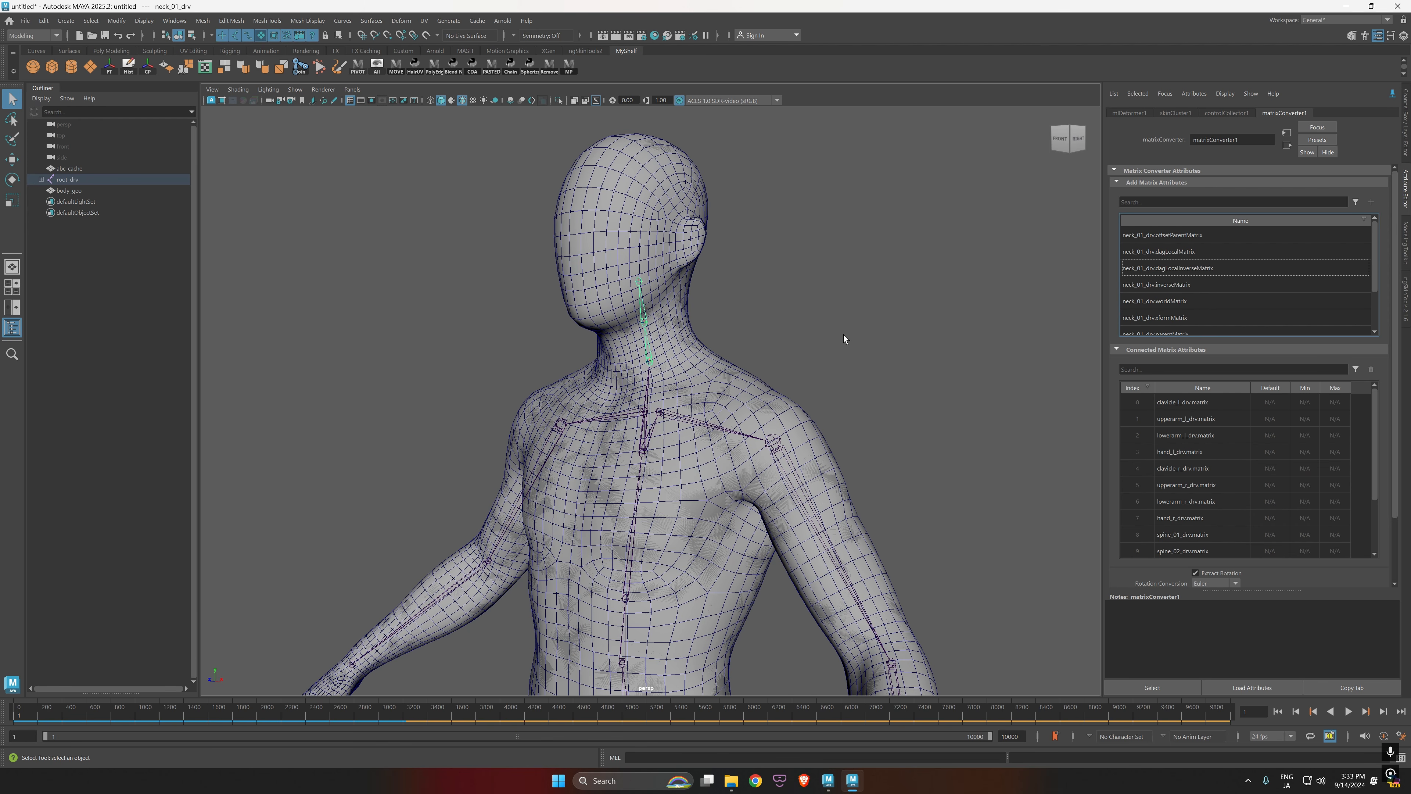
# Step: Add the matrix attributes of the neck_02_drv and head_drv joints to the matrix converter
pyautogui.click(648, 320)
pyautogui.click(1170, 284)
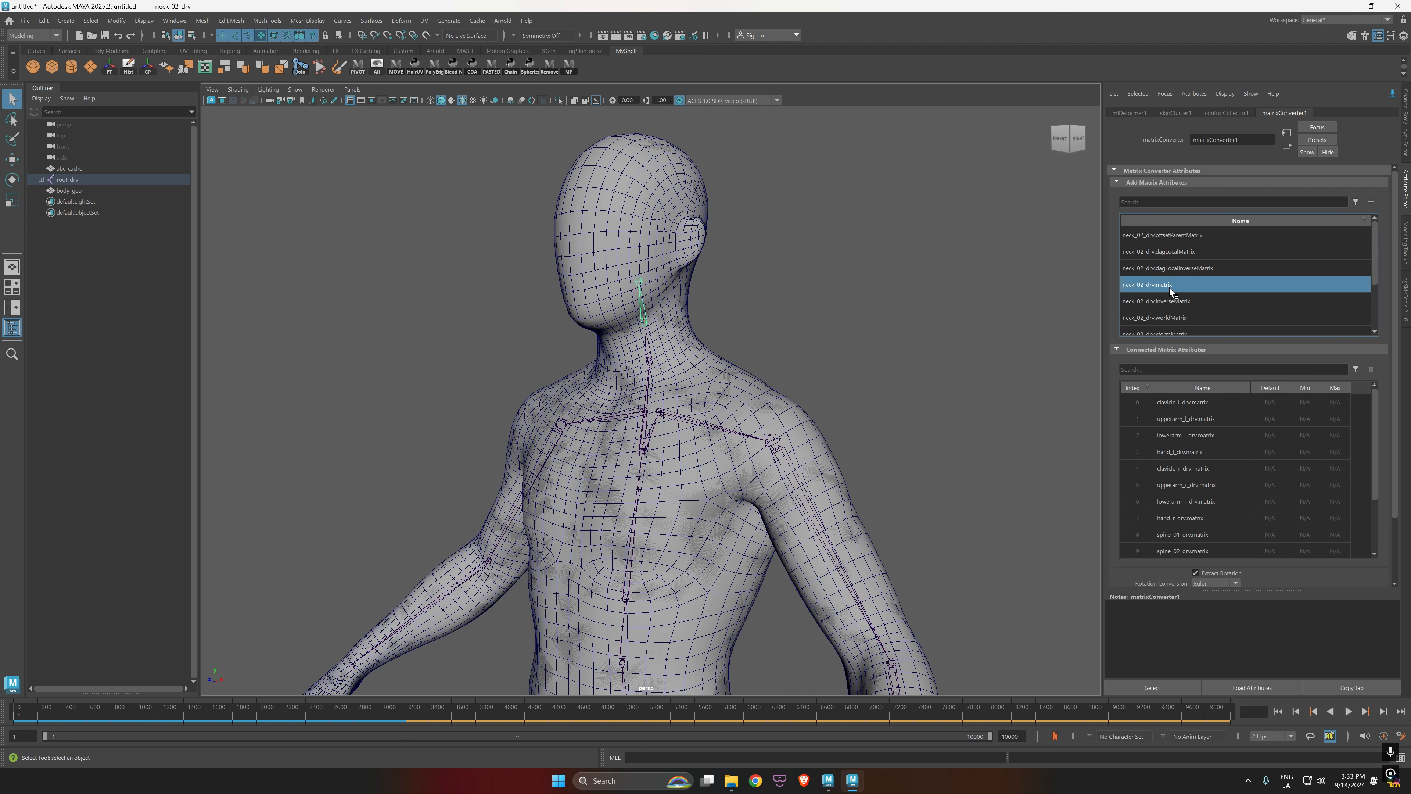
pyautogui.click(1371, 203)
pyautogui.click(639, 281)
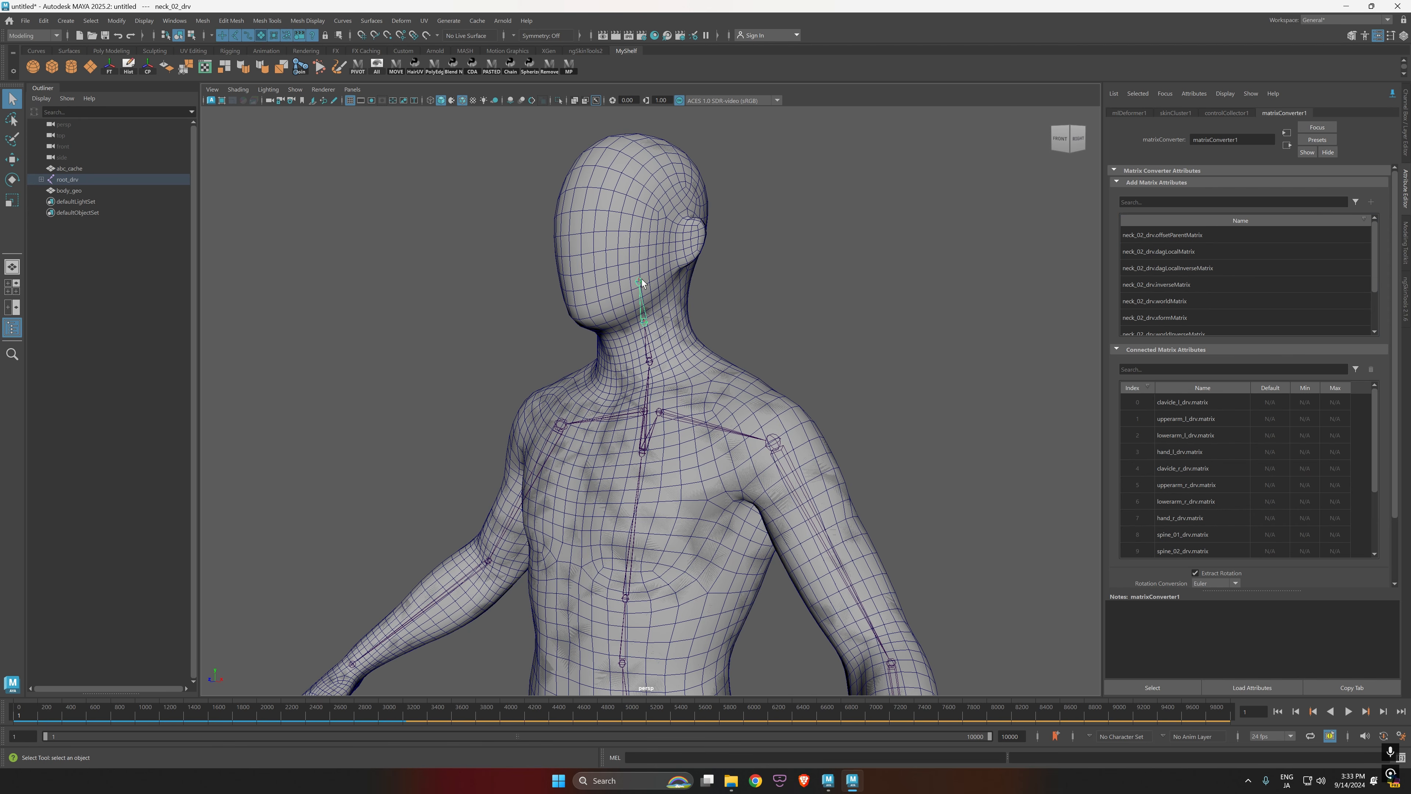
pyautogui.click(1173, 284)
pyautogui.click(1371, 202)
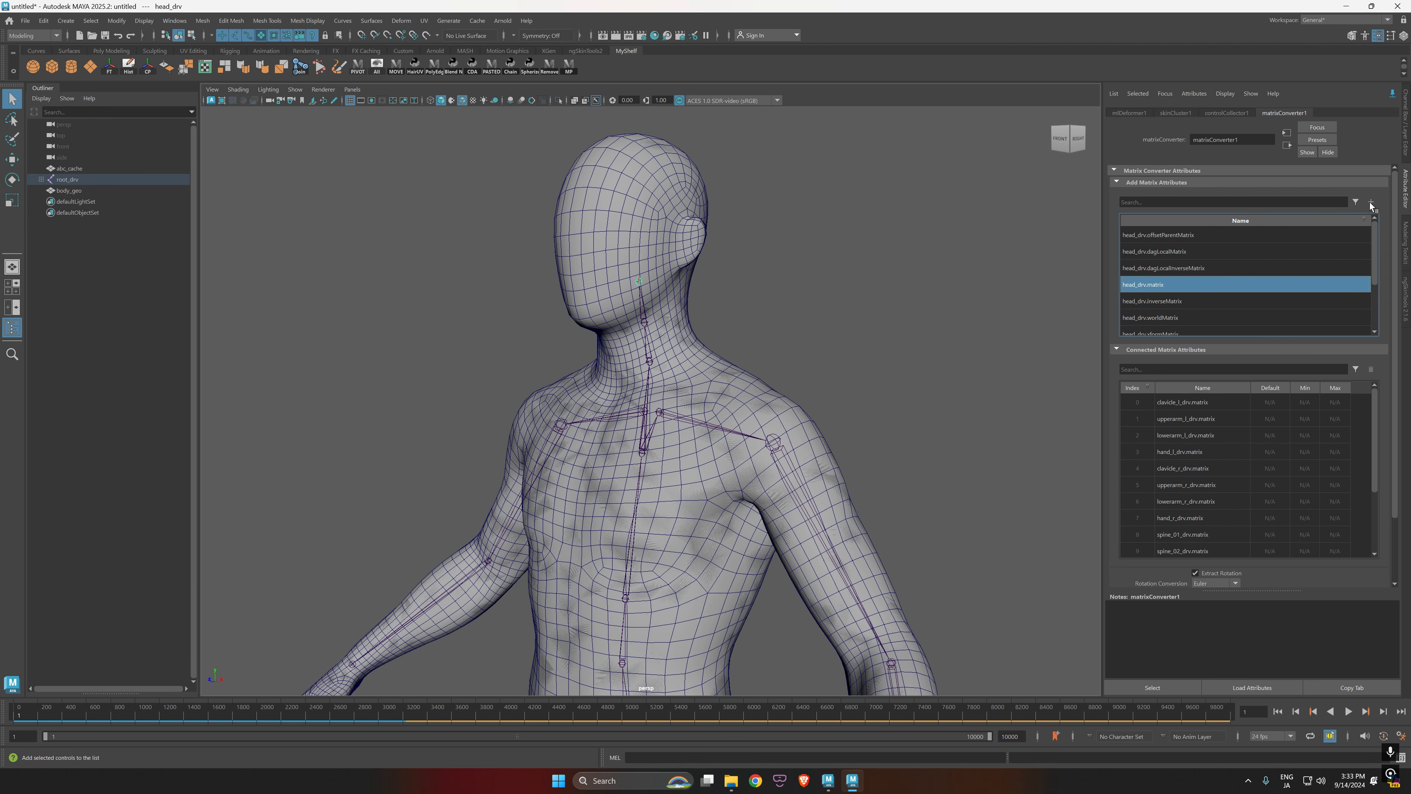
# Step: Add the left thigh joint's thigh_l_drv.matrix attribute to the matrix converter
pyautogui.scroll(-5, 954, 402)
pyautogui.keyDown('alt'); pyautogui.moveTo(954, 403); pyautogui.dragTo(745, 343); pyautogui.keyUp('alt')
pyautogui.scroll(4, 745, 336)
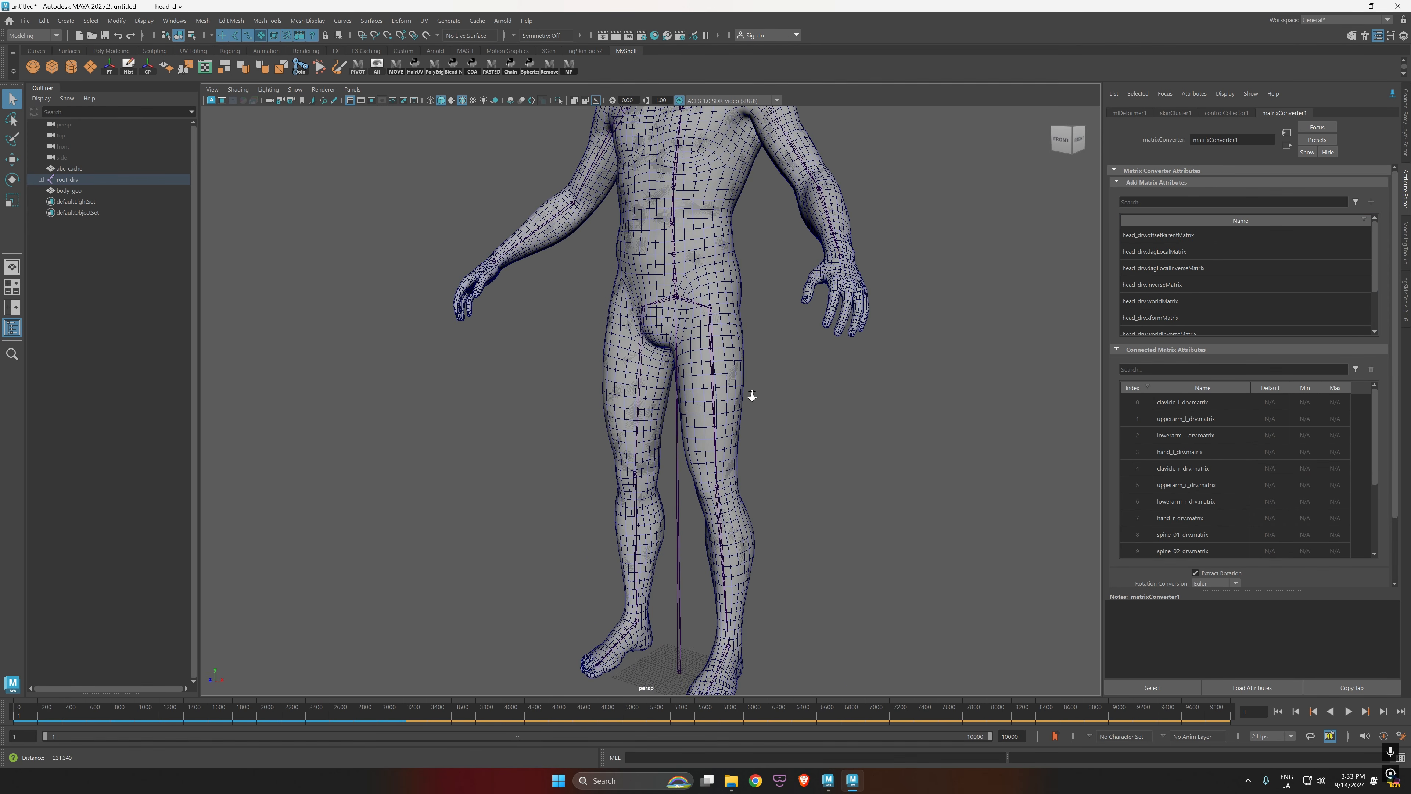
pyautogui.click(739, 326)
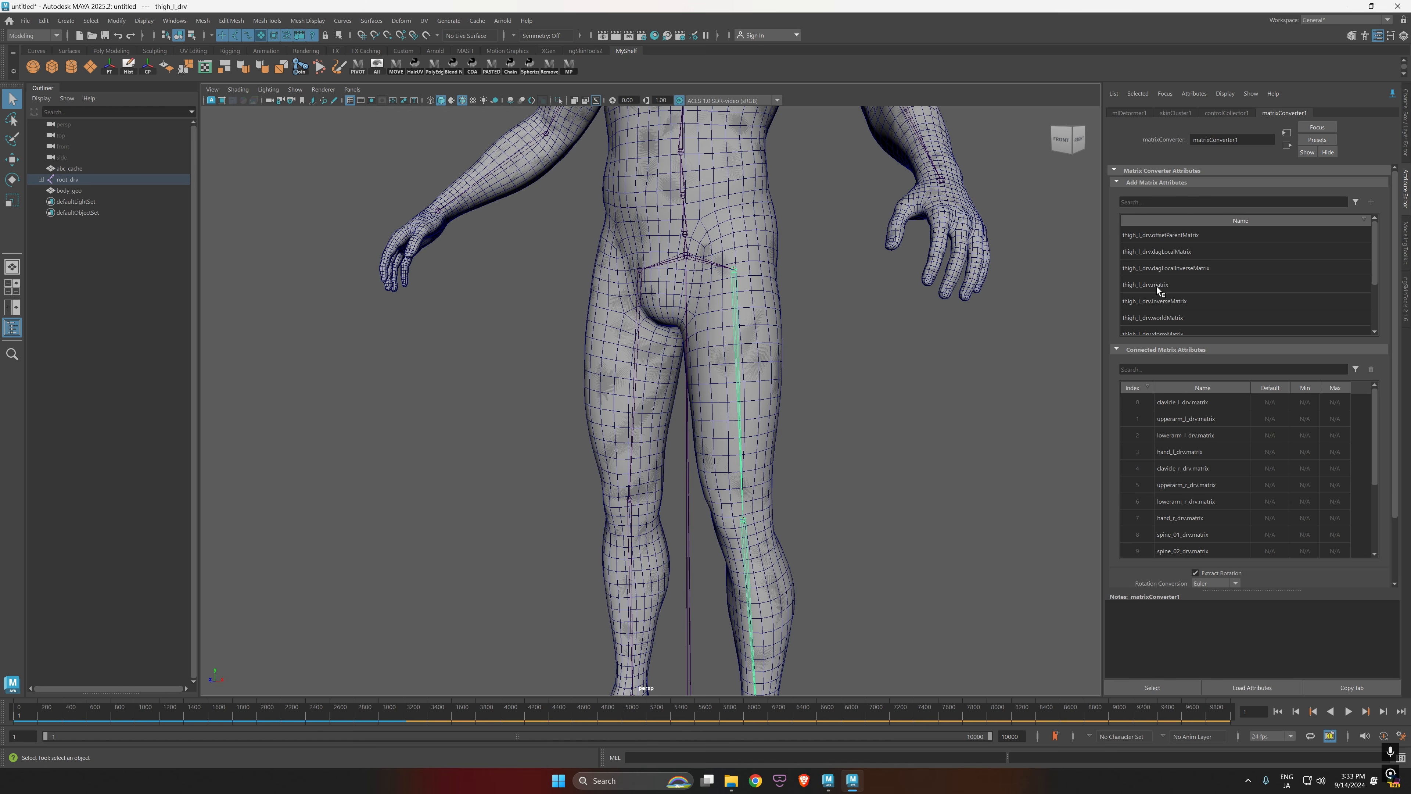
pyautogui.click(1172, 285)
pyautogui.click(1371, 202)
# Step: Add the matrix attributes of the calf_l_drv and foot_l_drv joints to the matrix converter
pyautogui.keyDown('alt'); pyautogui.moveTo(970, 413); pyautogui.dragTo(722, 348, button='middle'); pyautogui.keyUp('alt')
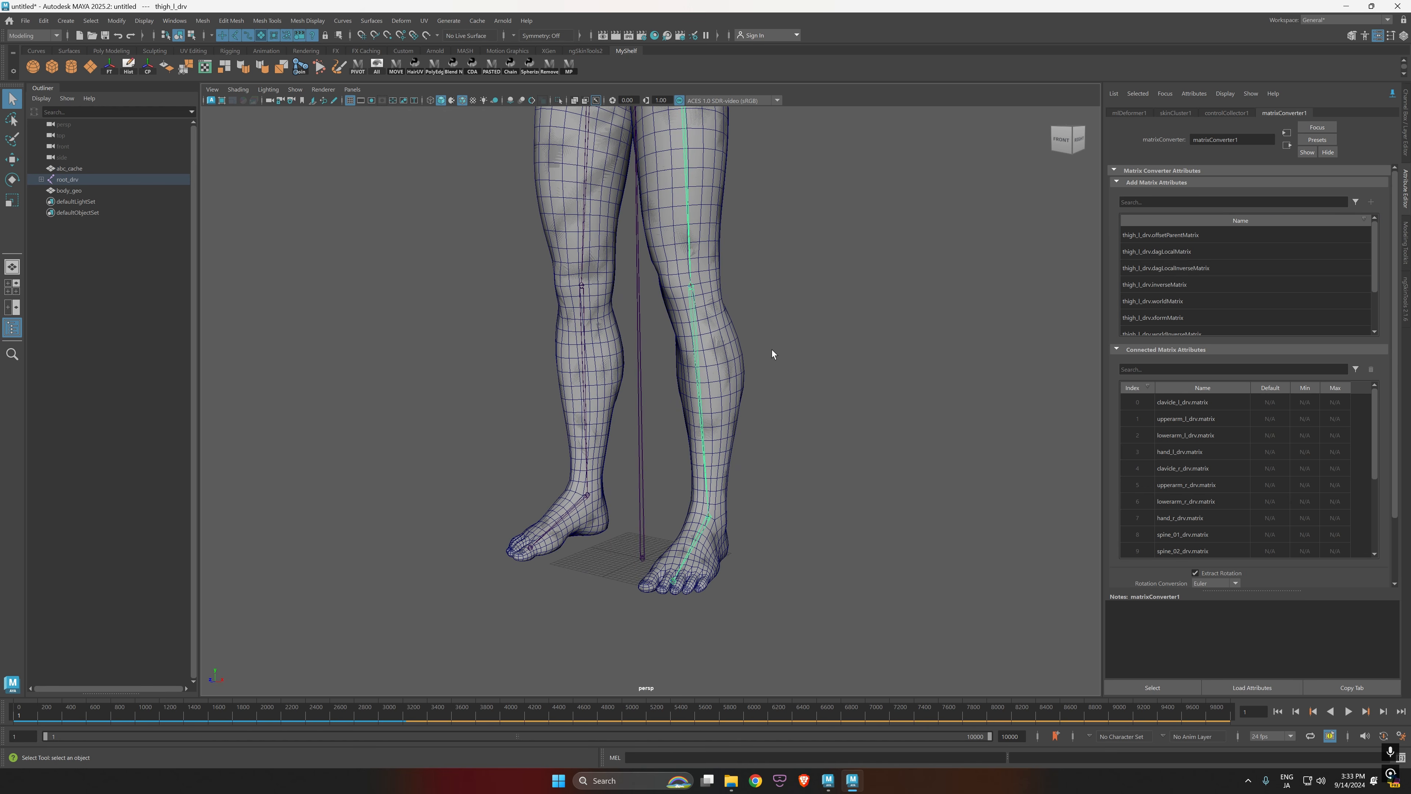
pyautogui.click(700, 340)
pyautogui.click(1162, 283)
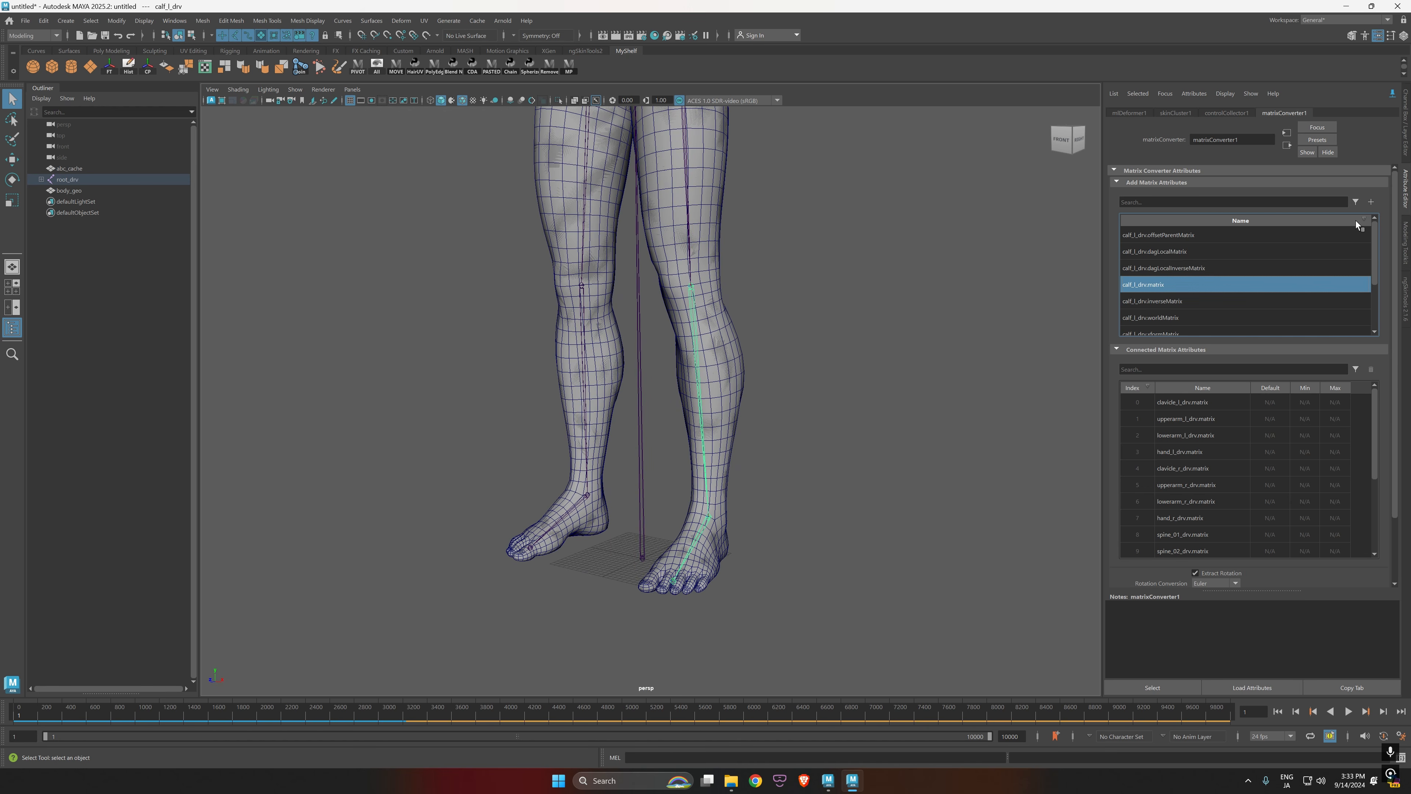
pyautogui.click(1372, 203)
pyautogui.click(700, 537)
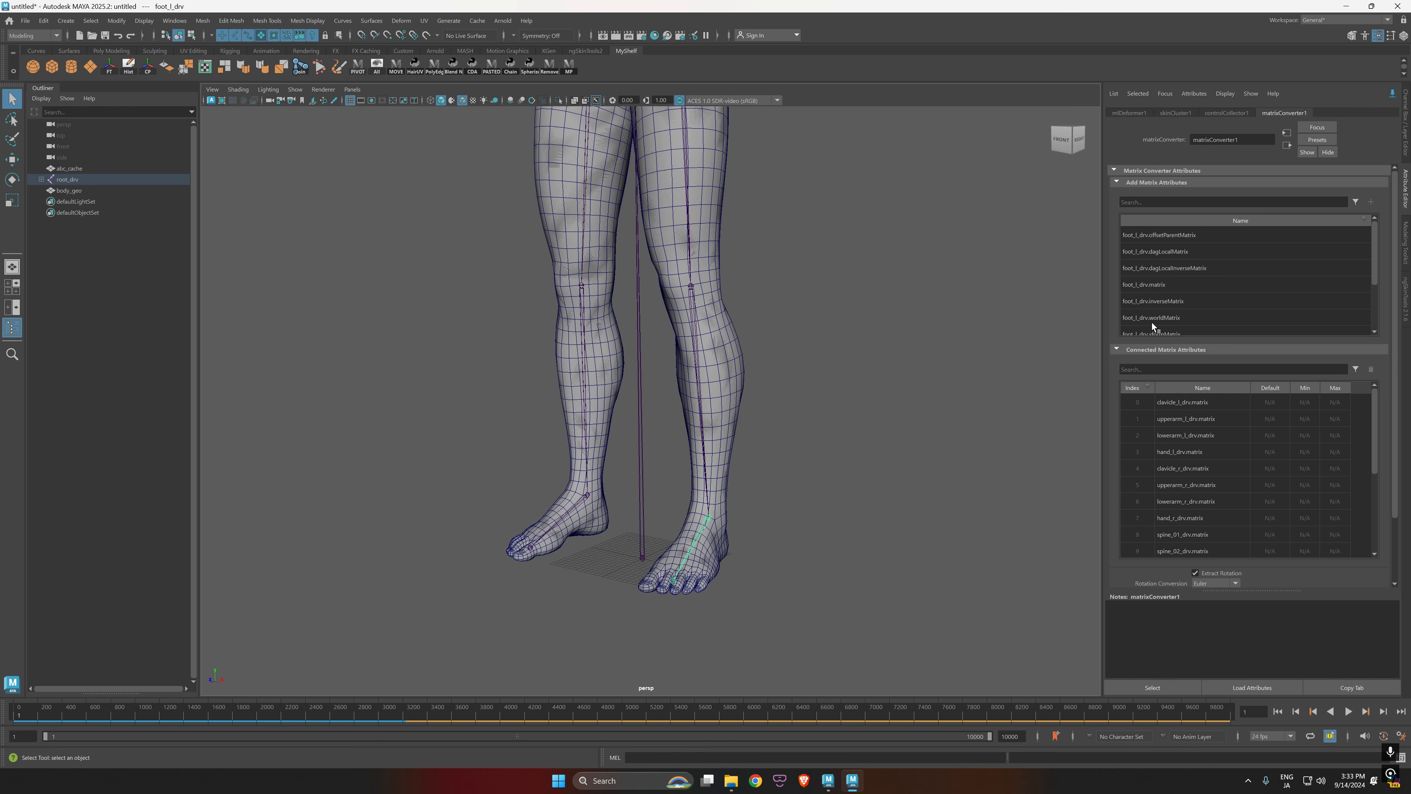
pyautogui.click(1163, 284)
pyautogui.click(1372, 203)
# Step: Add the right thigh joint's thigh_r_drv.matrix attribute to the matrix converter
pyautogui.keyDown('alt'); pyautogui.moveTo(853, 359); pyautogui.dragTo(943, 483, button='middle'); pyautogui.keyUp('alt')
pyautogui.click(676, 285)
pyautogui.click(1191, 285)
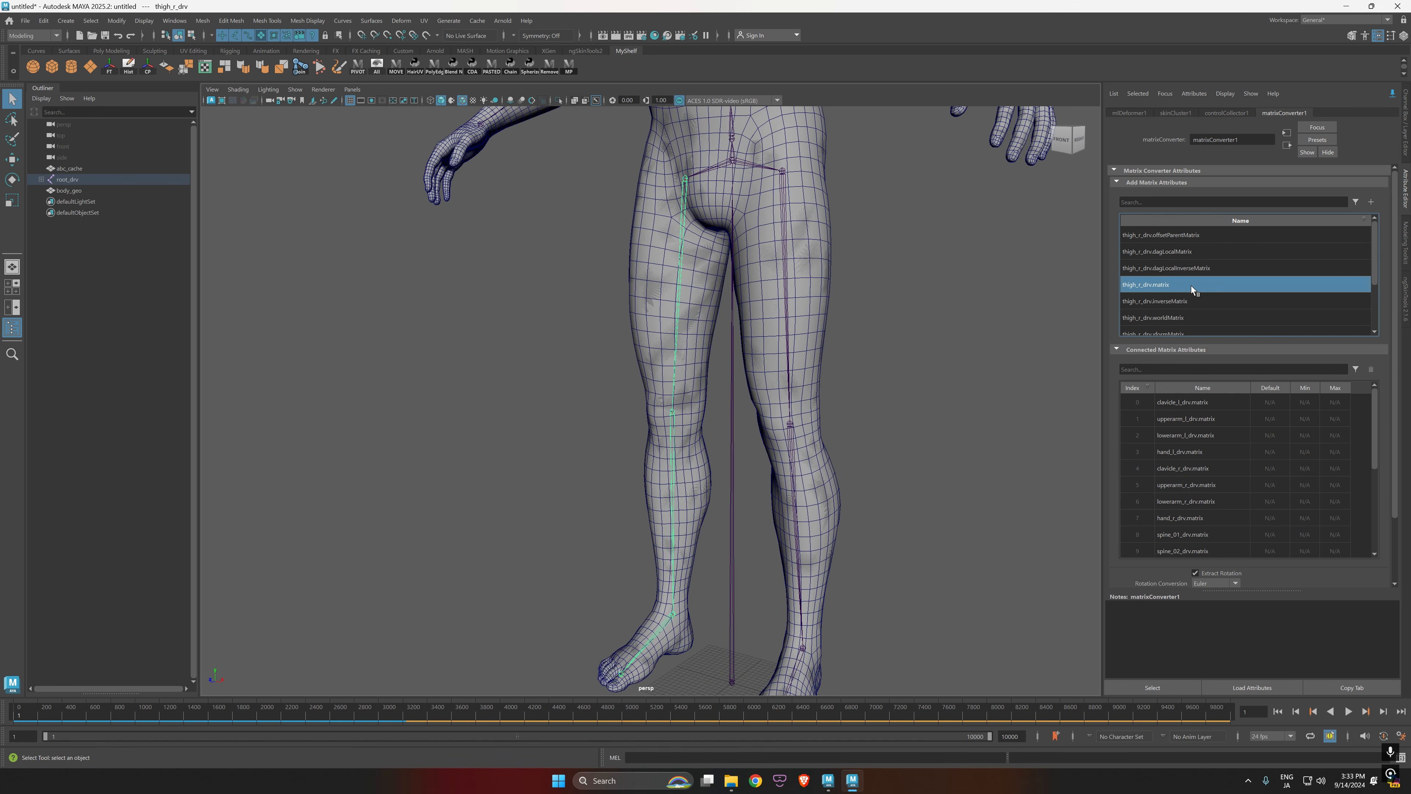
pyautogui.click(1372, 203)
# Step: Add the matrix attributes of the calf_r_drv and foot_r_drv joints to the matrix converter, leaving no joint selected
pyautogui.keyDown('alt'); pyautogui.moveTo(898, 472); pyautogui.dragTo(870, 378, button='middle'); pyautogui.keyUp('alt')
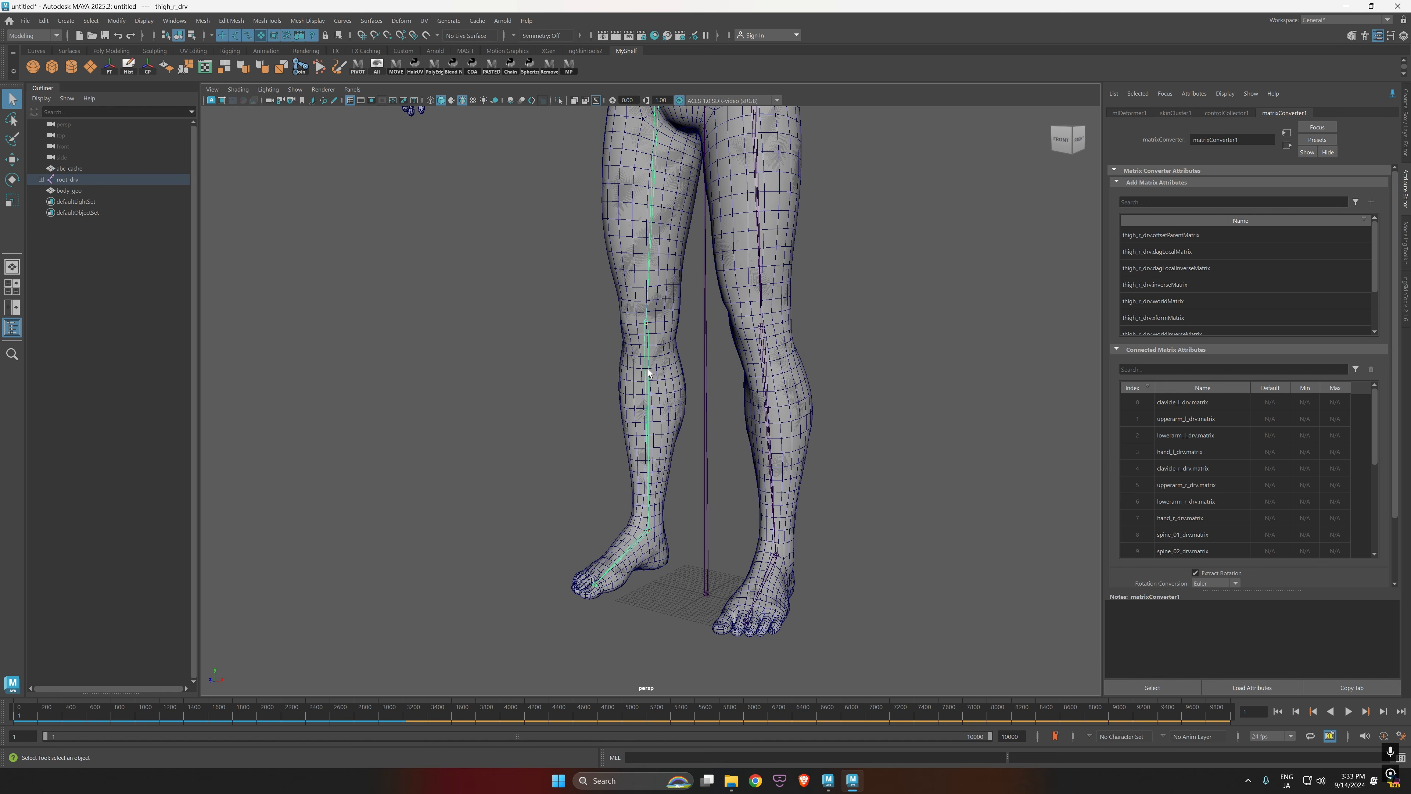
pyautogui.click(646, 321)
pyautogui.click(1171, 286)
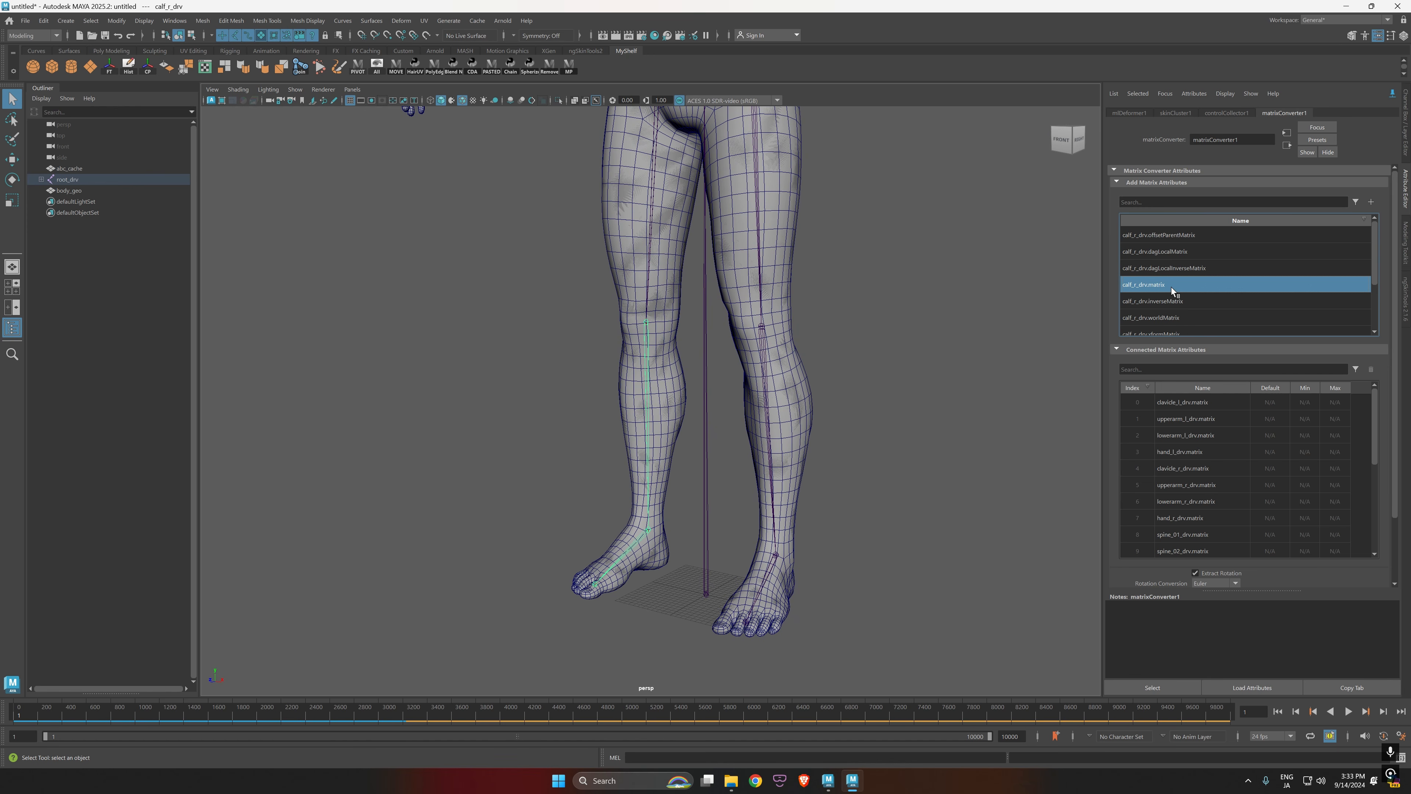
pyautogui.click(1372, 202)
pyautogui.click(636, 546)
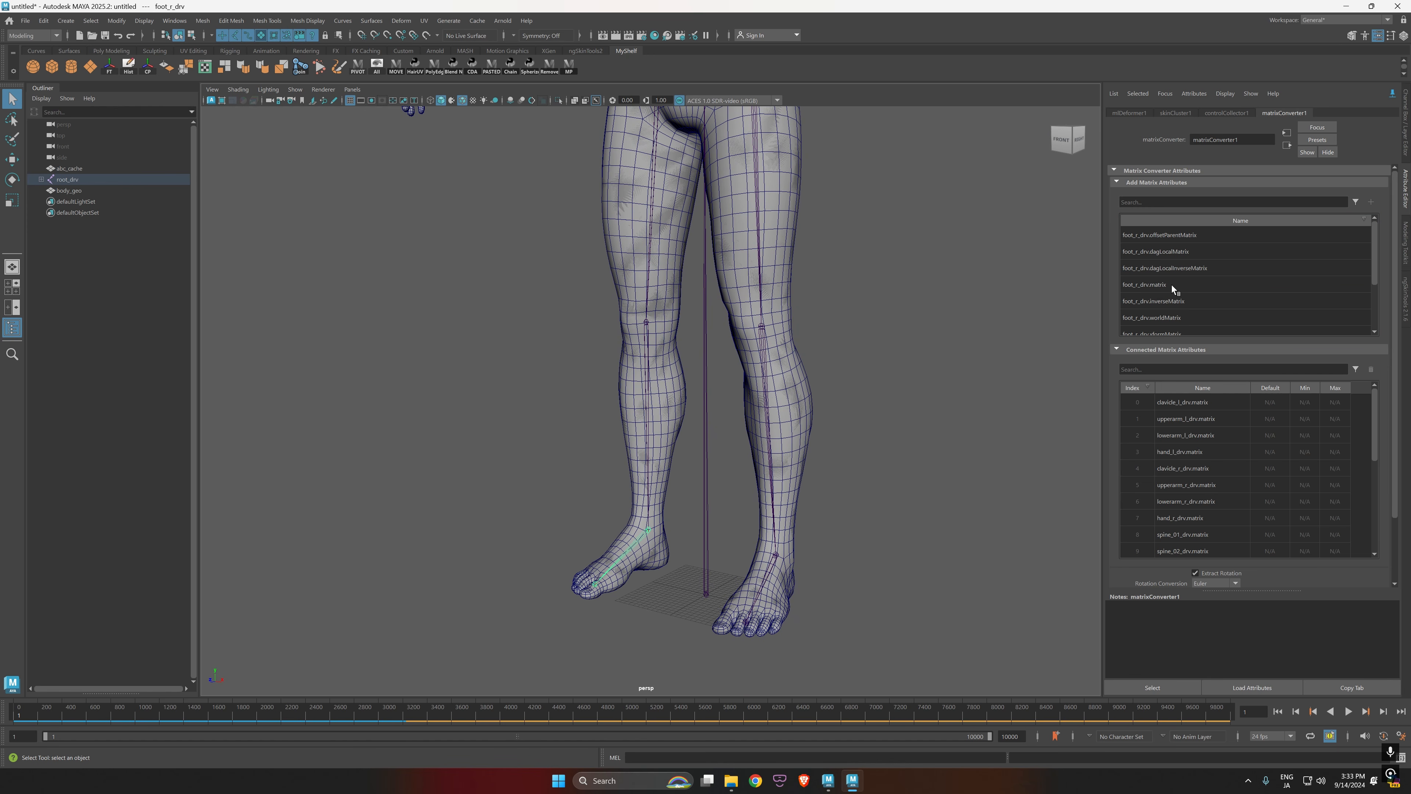
pyautogui.click(1191, 286)
pyautogui.click(1371, 202)
pyautogui.click(945, 373)
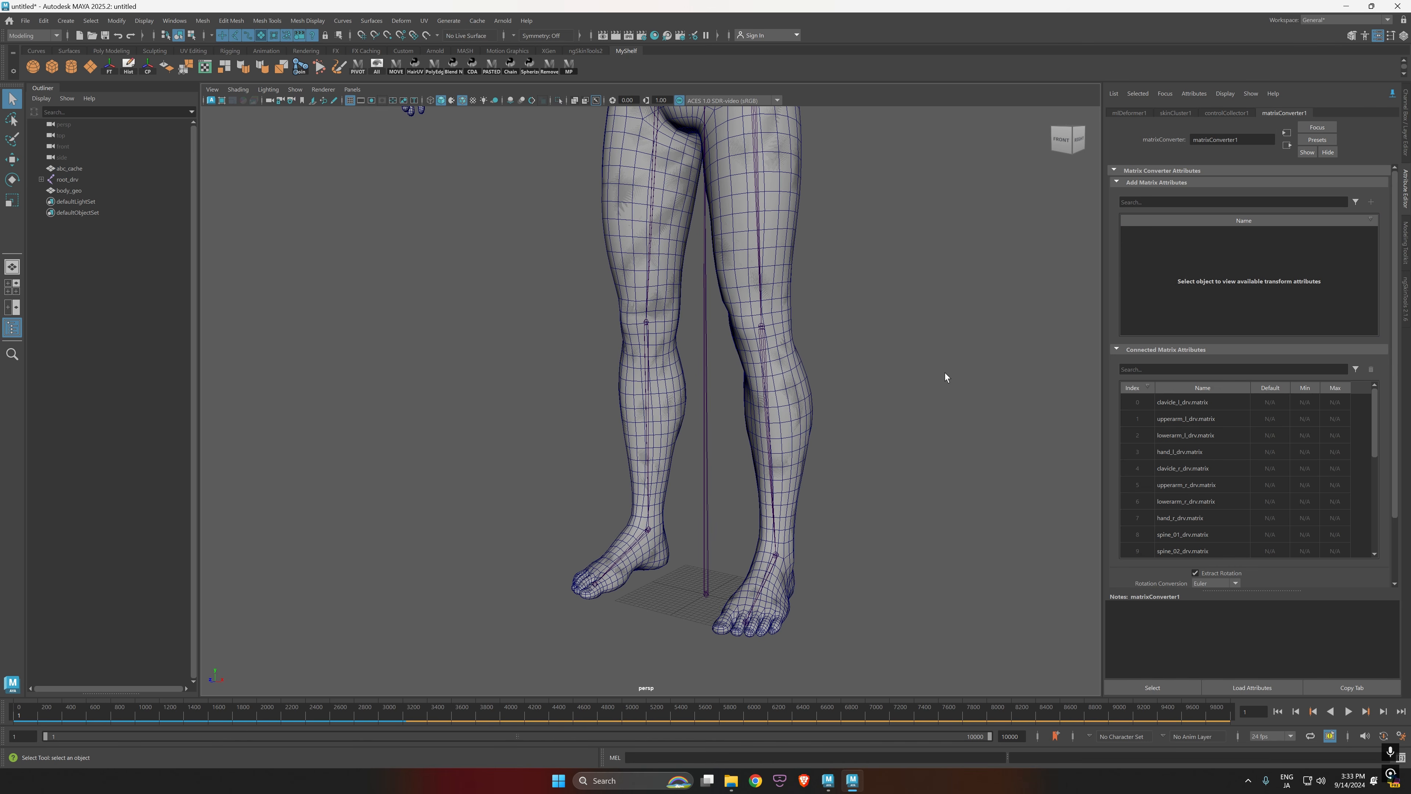
# Step: Examine the whole body's driver skeleton and review the list of connected matrix attributes
pyautogui.keyDown('alt'); pyautogui.moveTo(945, 373); pyautogui.dragTo(758, 396, button='right'); pyautogui.keyUp('alt')
pyautogui.keyDown('alt'); pyautogui.moveTo(758, 396); pyautogui.dragTo(762, 450); pyautogui.keyUp('alt')
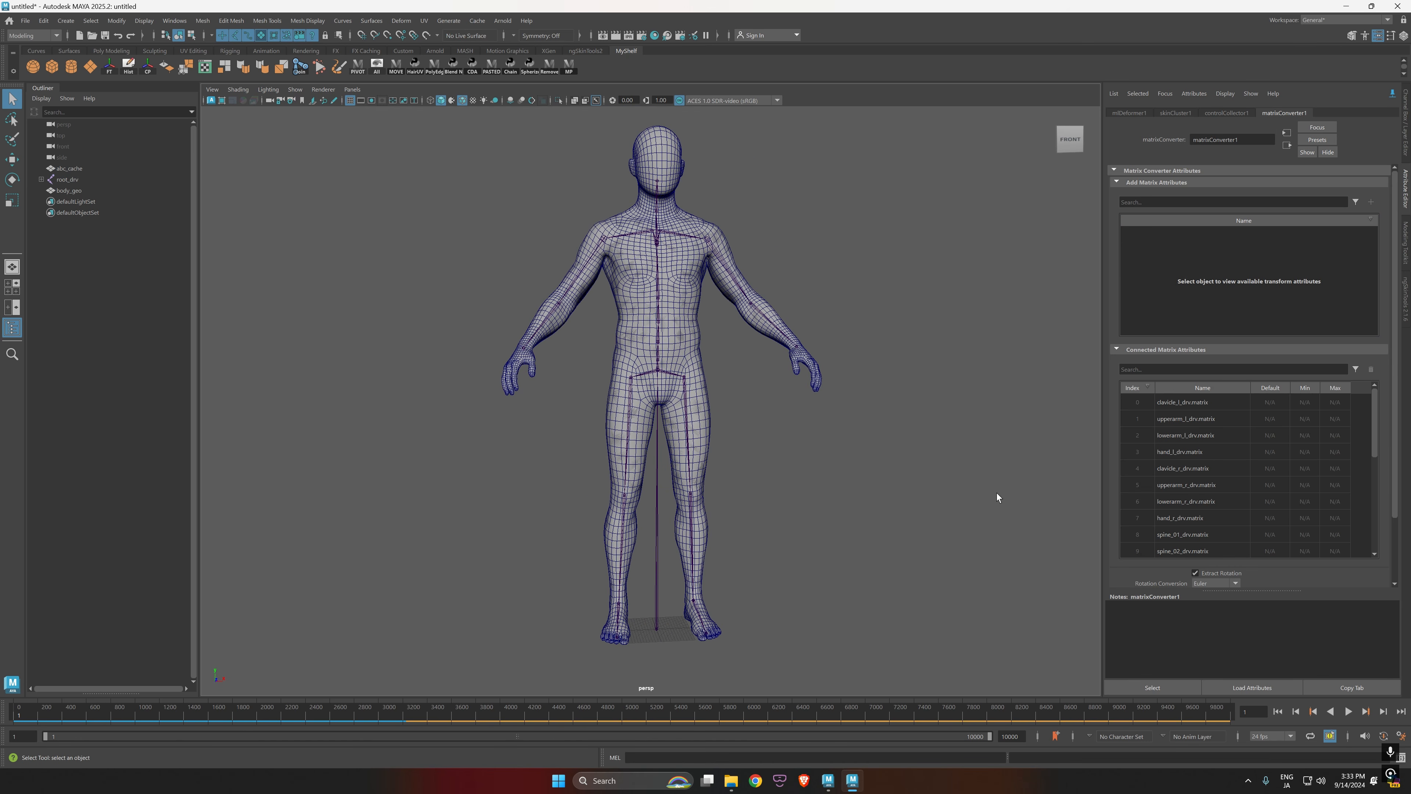
pyautogui.moveTo(1376, 434)
pyautogui.mouseDown()
pyautogui.moveTo(1379, 539)
pyautogui.moveTo(1376, 412)
pyautogui.mouseUp()
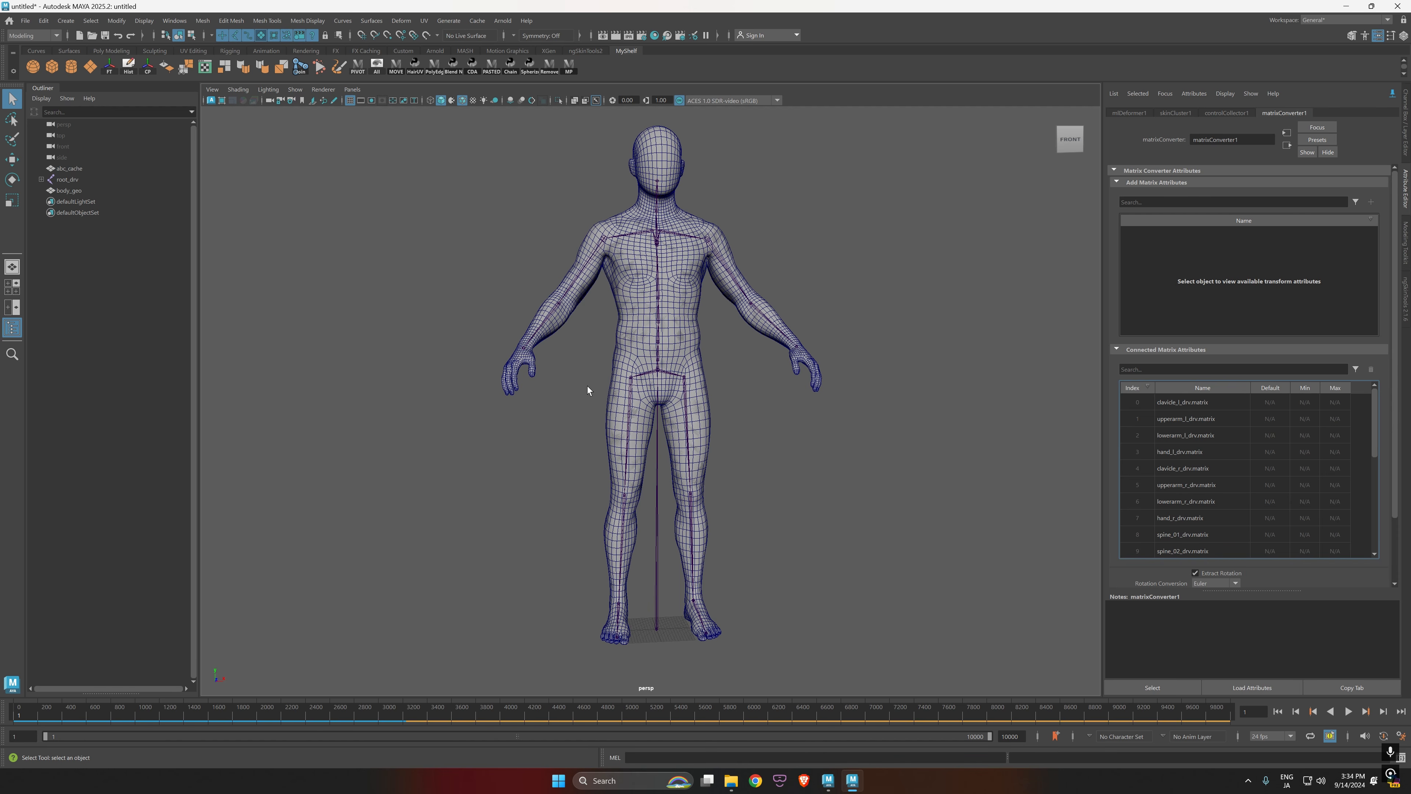
pyautogui.moveTo(1374, 419)
pyautogui.mouseDown()
pyautogui.moveTo(1377, 523)
pyautogui.moveTo(1372, 416)
pyautogui.mouseUp()
pyautogui.scroll(2, 674, 351)
pyautogui.scroll(-1, 671, 253)
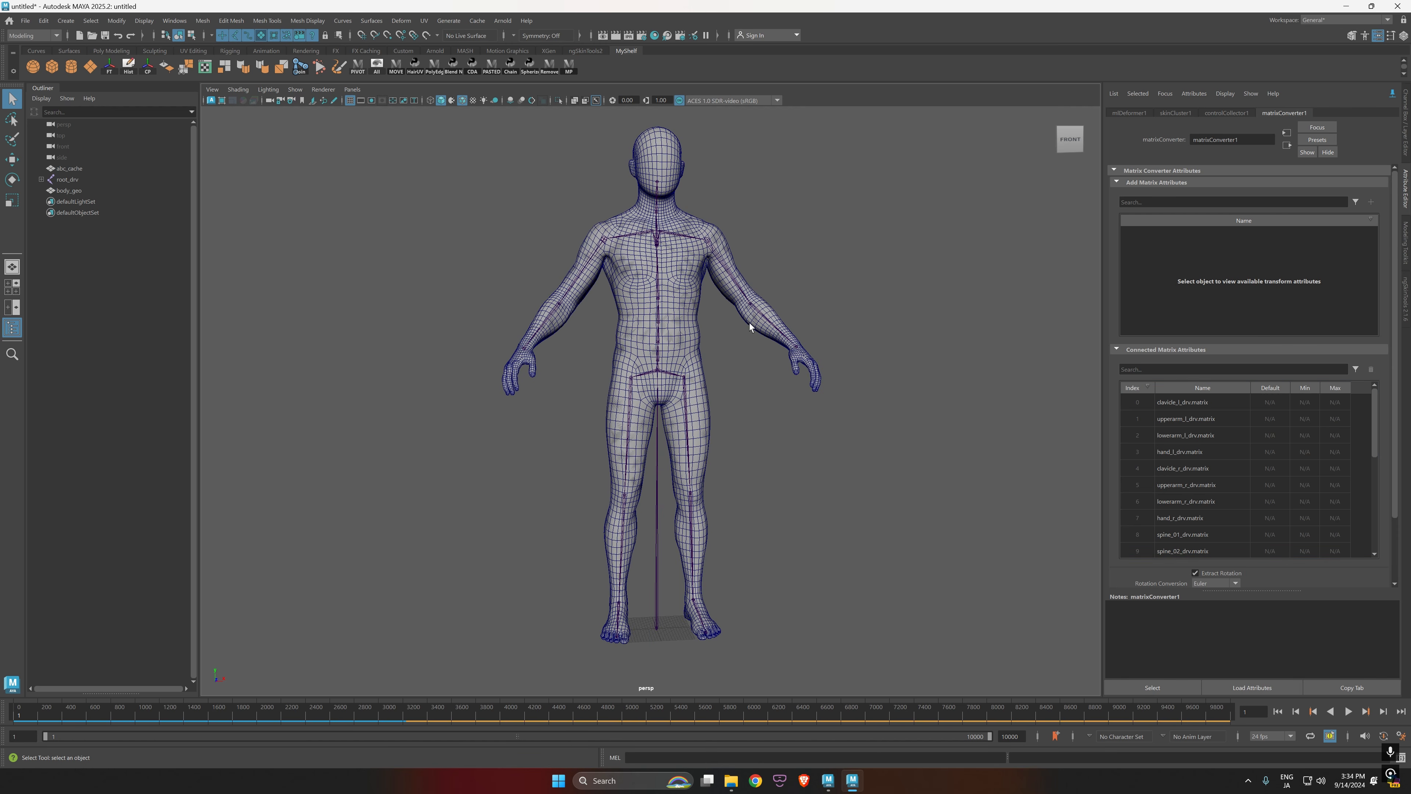
pyautogui.scroll(1, 702, 425)
pyautogui.scroll(-1, 748, 430)
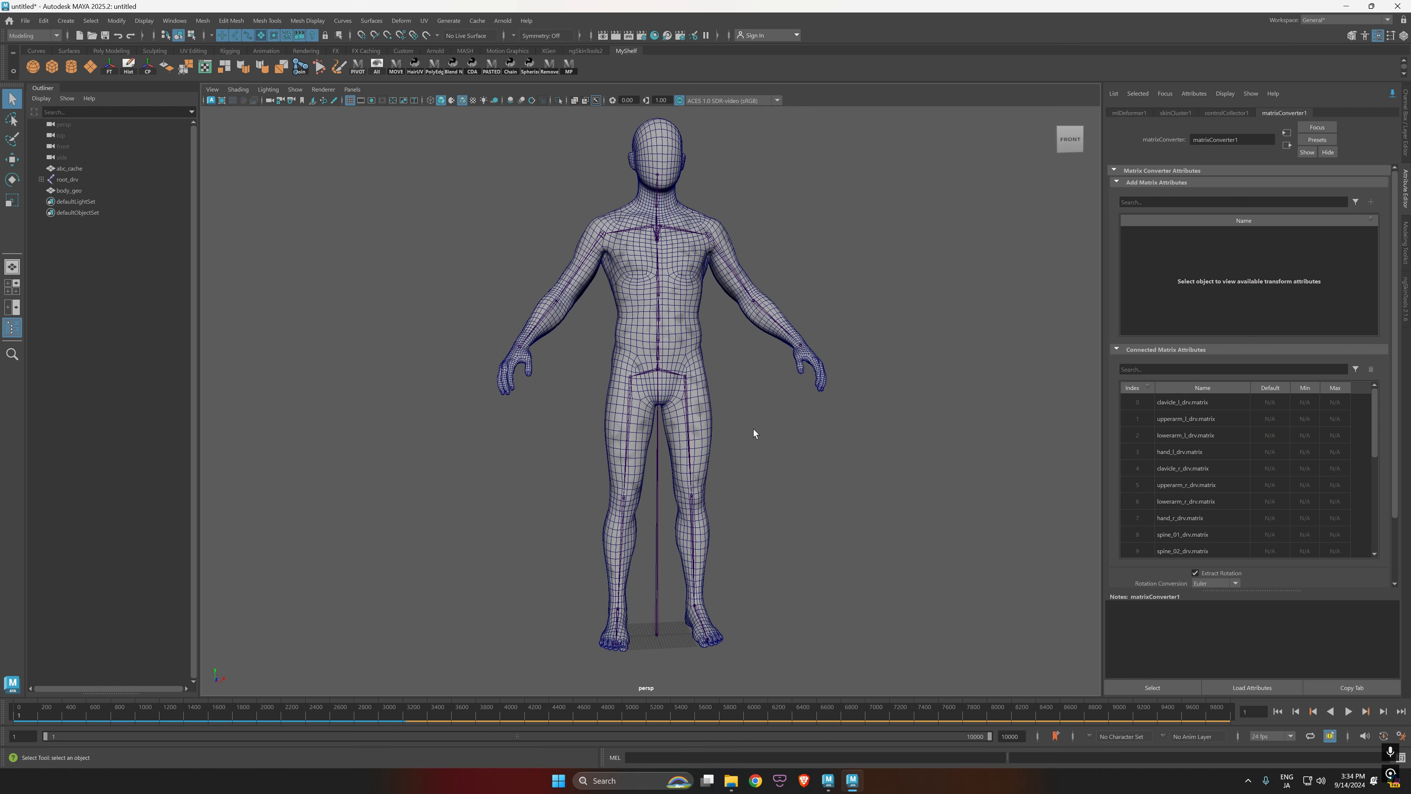
pyautogui.keyDown('alt'); pyautogui.moveTo(753, 429); pyautogui.dragTo(694, 451); pyautogui.keyUp('alt')
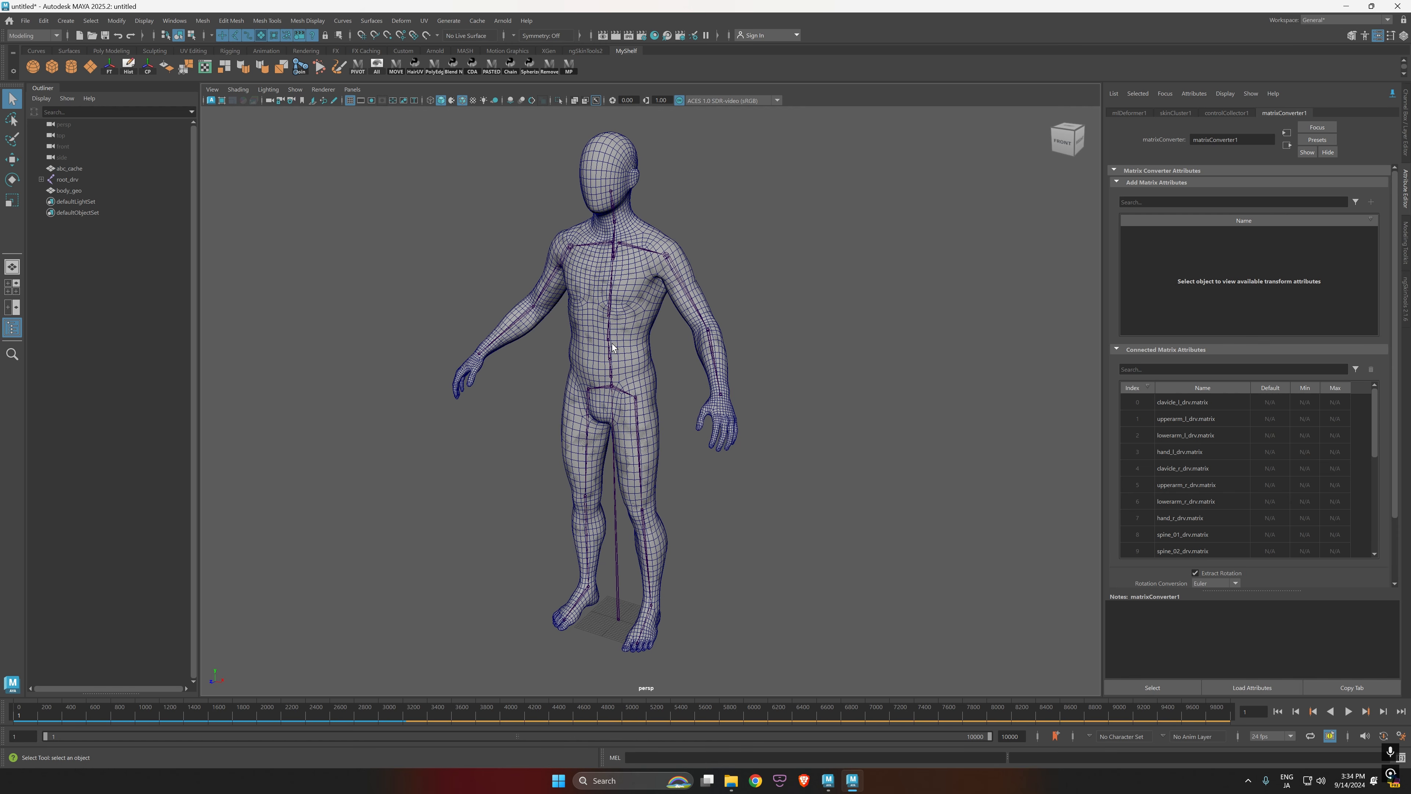
pyautogui.keyDown('alt'); pyautogui.moveTo(612, 343); pyautogui.dragTo(762, 479, button='right'); pyautogui.keyUp('alt')
pyautogui.keyDown('alt'); pyautogui.moveTo(762, 478); pyautogui.dragTo(733, 414, button='middle'); pyautogui.keyUp('alt')
pyautogui.keyDown('alt'); pyautogui.moveTo(758, 462); pyautogui.dragTo(740, 452, button='right'); pyautogui.keyUp('alt')
pyautogui.keyDown('alt'); pyautogui.moveTo(740, 451); pyautogui.dragTo(769, 454); pyautogui.keyUp('alt')
pyautogui.keyDown('alt'); pyautogui.moveTo(768, 453); pyautogui.dragTo(771, 403, button='right'); pyautogui.keyUp('alt')
pyautogui.keyDown('alt'); pyautogui.moveTo(770, 403); pyautogui.dragTo(772, 423, button='middle'); pyautogui.keyUp('alt')
pyautogui.keyDown('alt'); pyautogui.moveTo(772, 424); pyautogui.dragTo(779, 418); pyautogui.keyUp('alt')
pyautogui.moveTo(1376, 421)
pyautogui.mouseDown()
pyautogui.moveTo(1378, 538)
pyautogui.moveTo(1380, 396)
pyautogui.moveTo(1376, 488)
pyautogui.moveTo(1383, 413)
pyautogui.mouseUp()
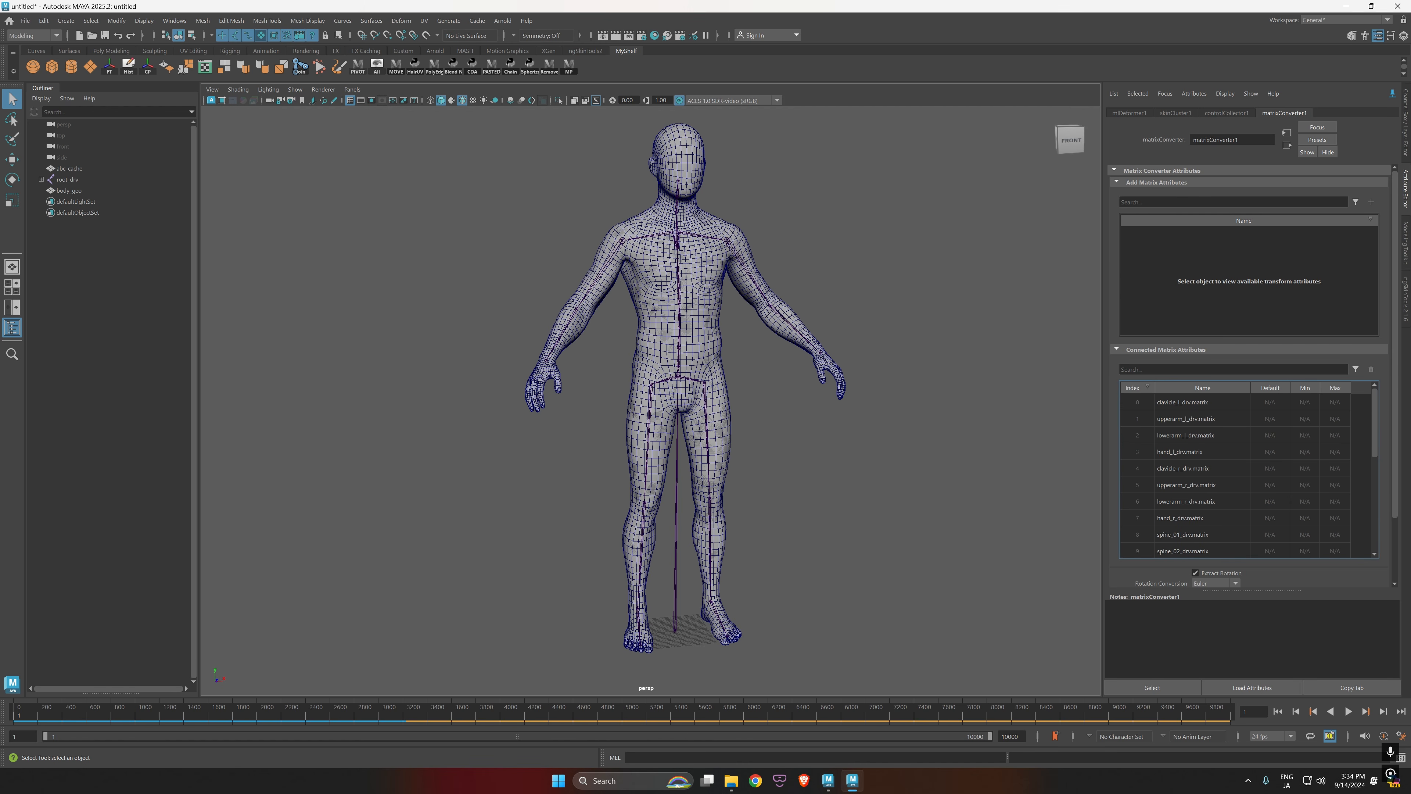
# Step: Show the mlDeformer1 attributes and review the training settings for the body_geoShape entry without starting the training
pyautogui.click(1178, 113)
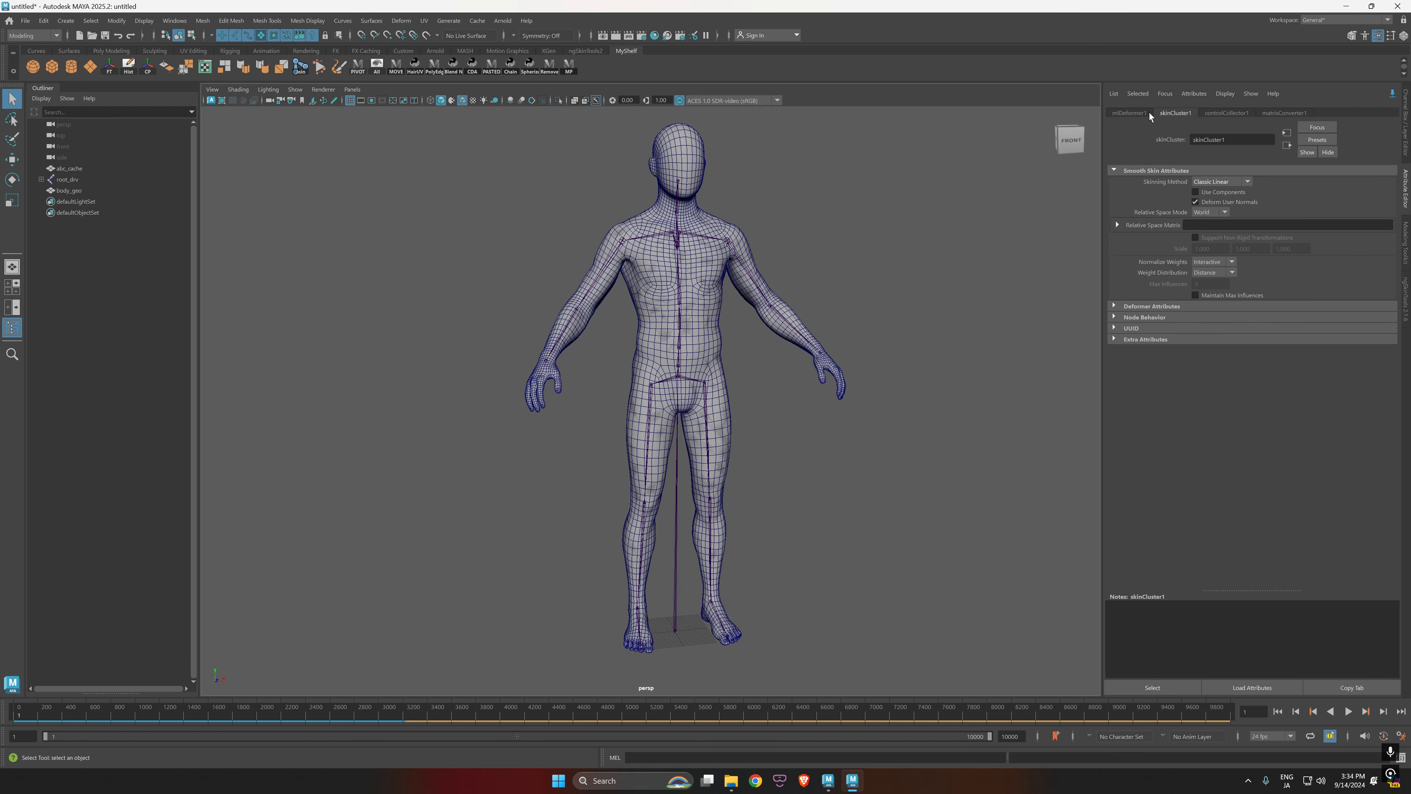
pyautogui.click(1139, 117)
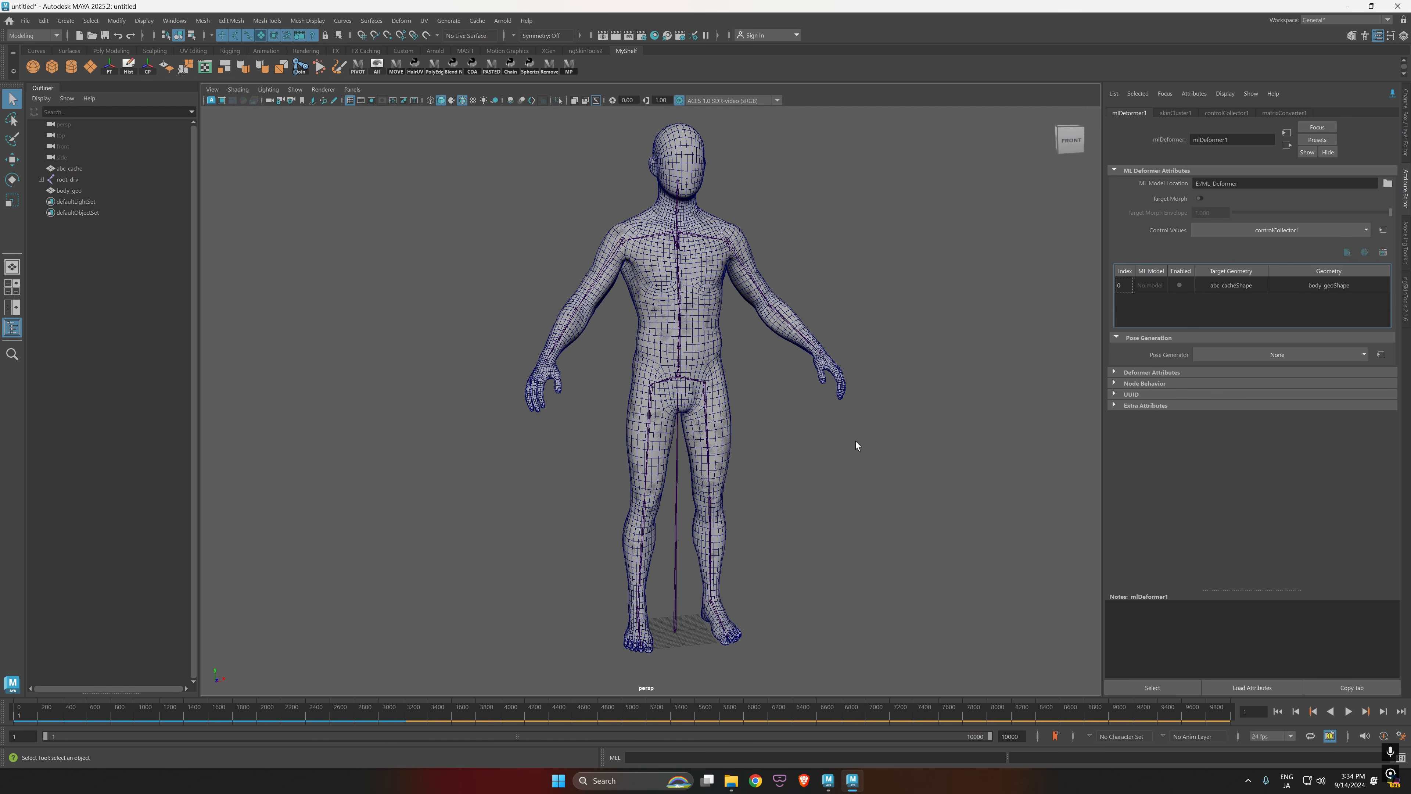
pyautogui.keyDown('alt'); pyautogui.moveTo(855, 441); pyautogui.dragTo(811, 451); pyautogui.keyUp('alt')
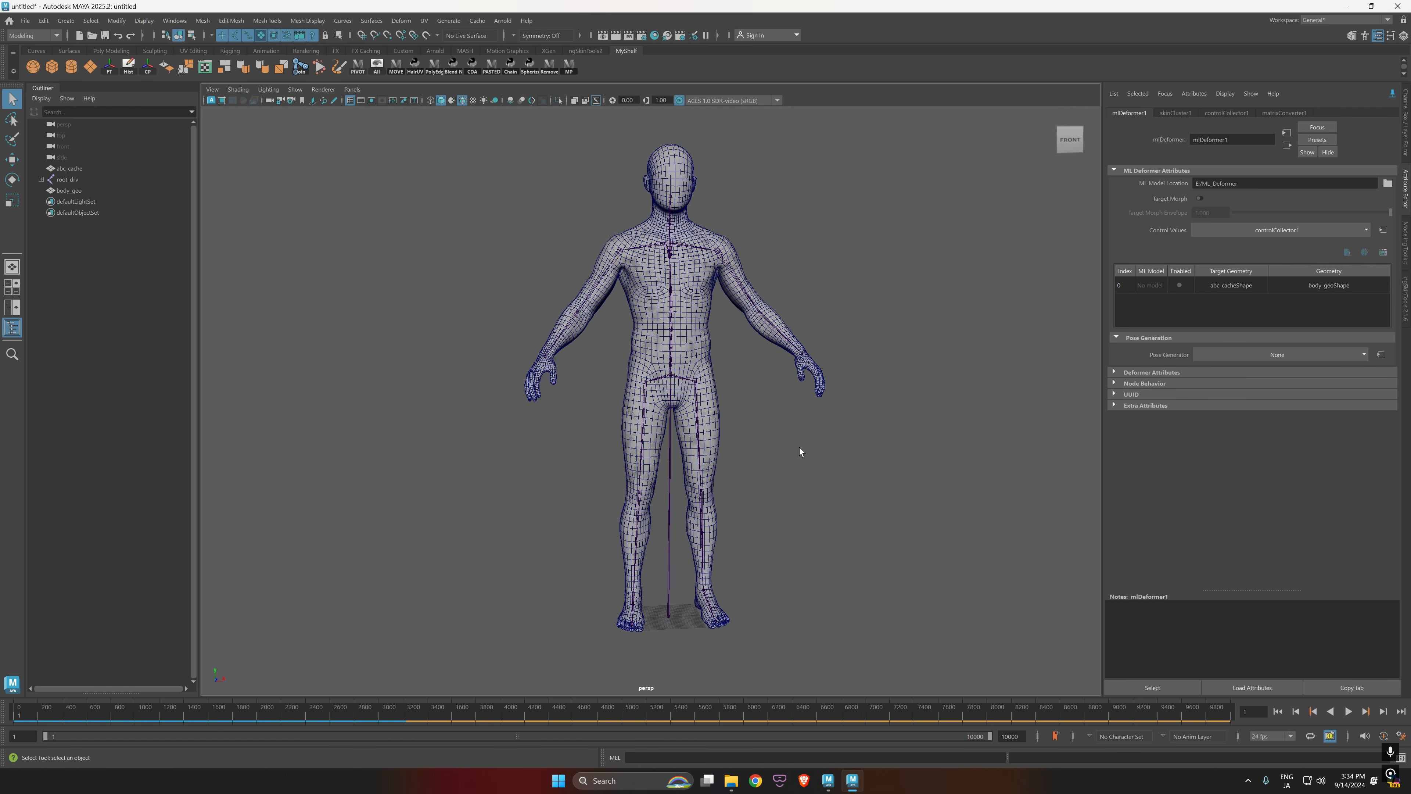
pyautogui.click(1260, 285)
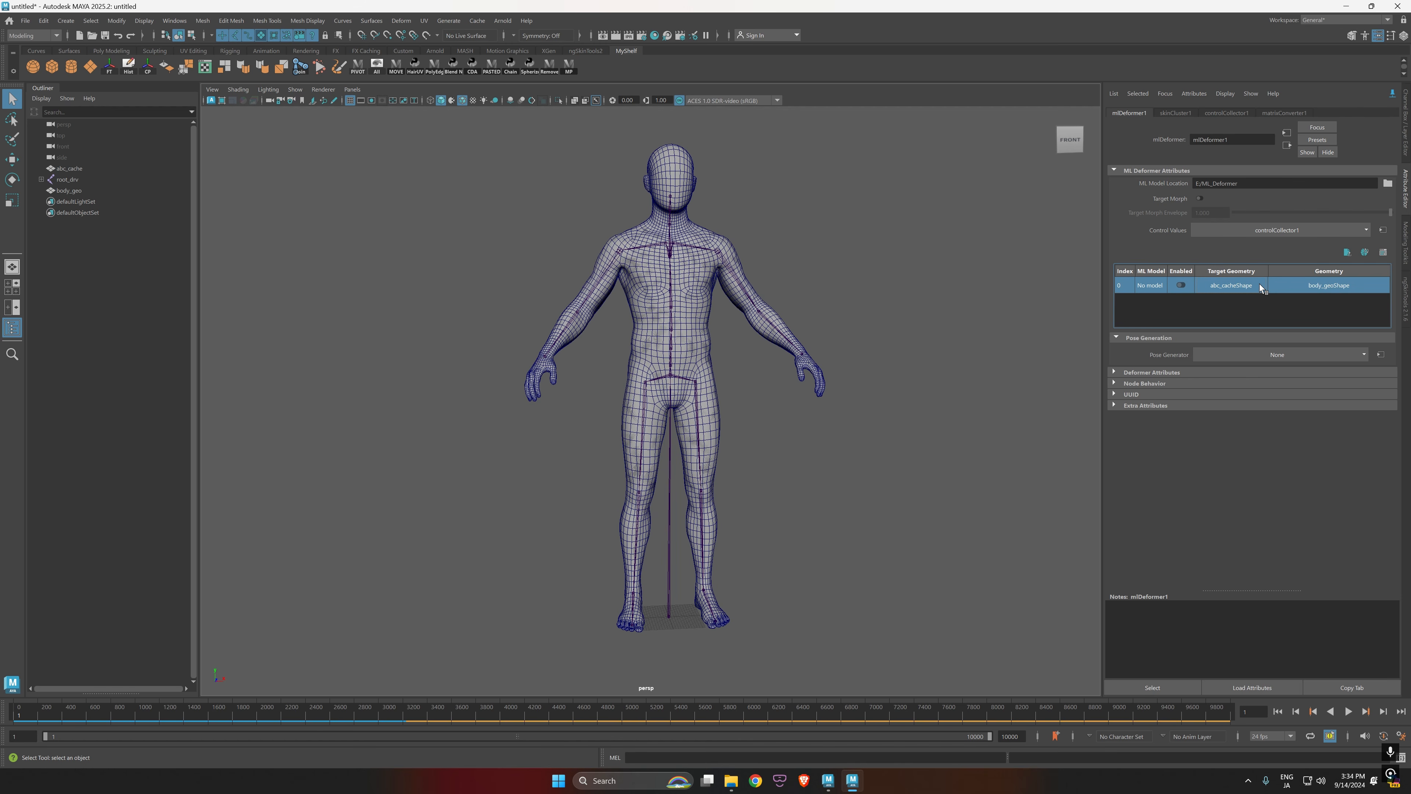
pyautogui.click(1366, 252)
pyautogui.moveTo(702, 289); pyautogui.dragTo(921, 211)
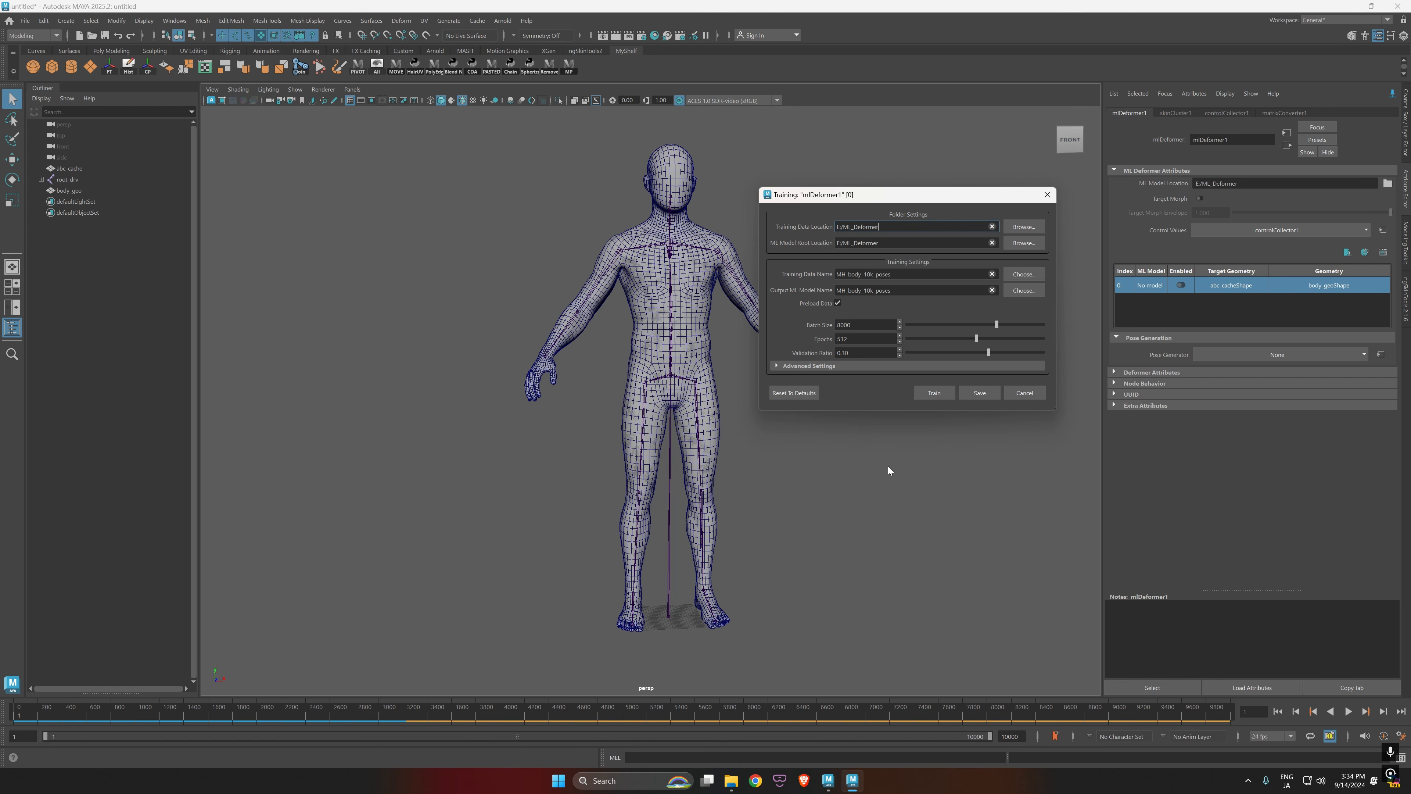
pyautogui.click(1046, 195)
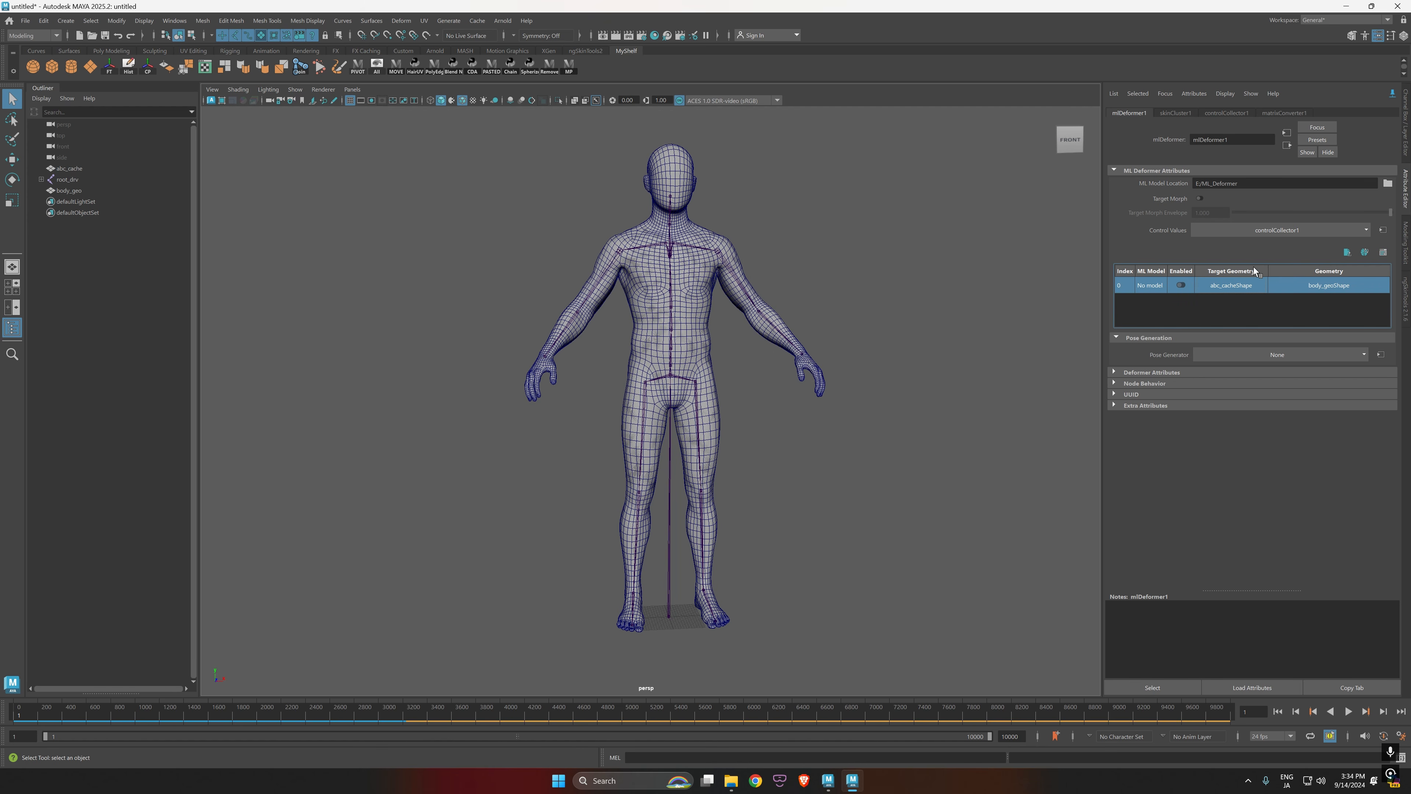
# Step: Review the training data export settings for the body_geoShape entry, and close them without exporting
pyautogui.click(1347, 252)
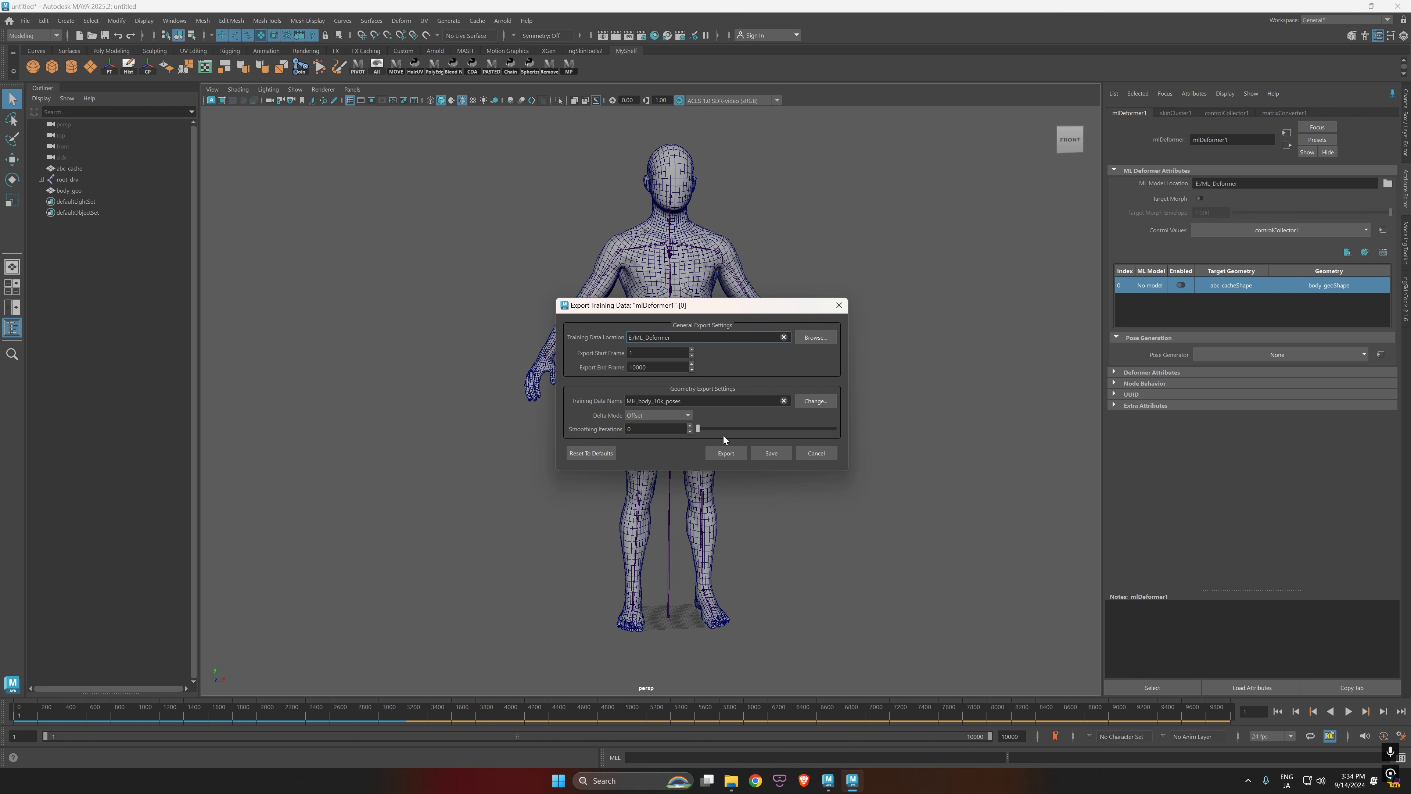
pyautogui.moveTo(706, 307); pyautogui.dragTo(895, 245)
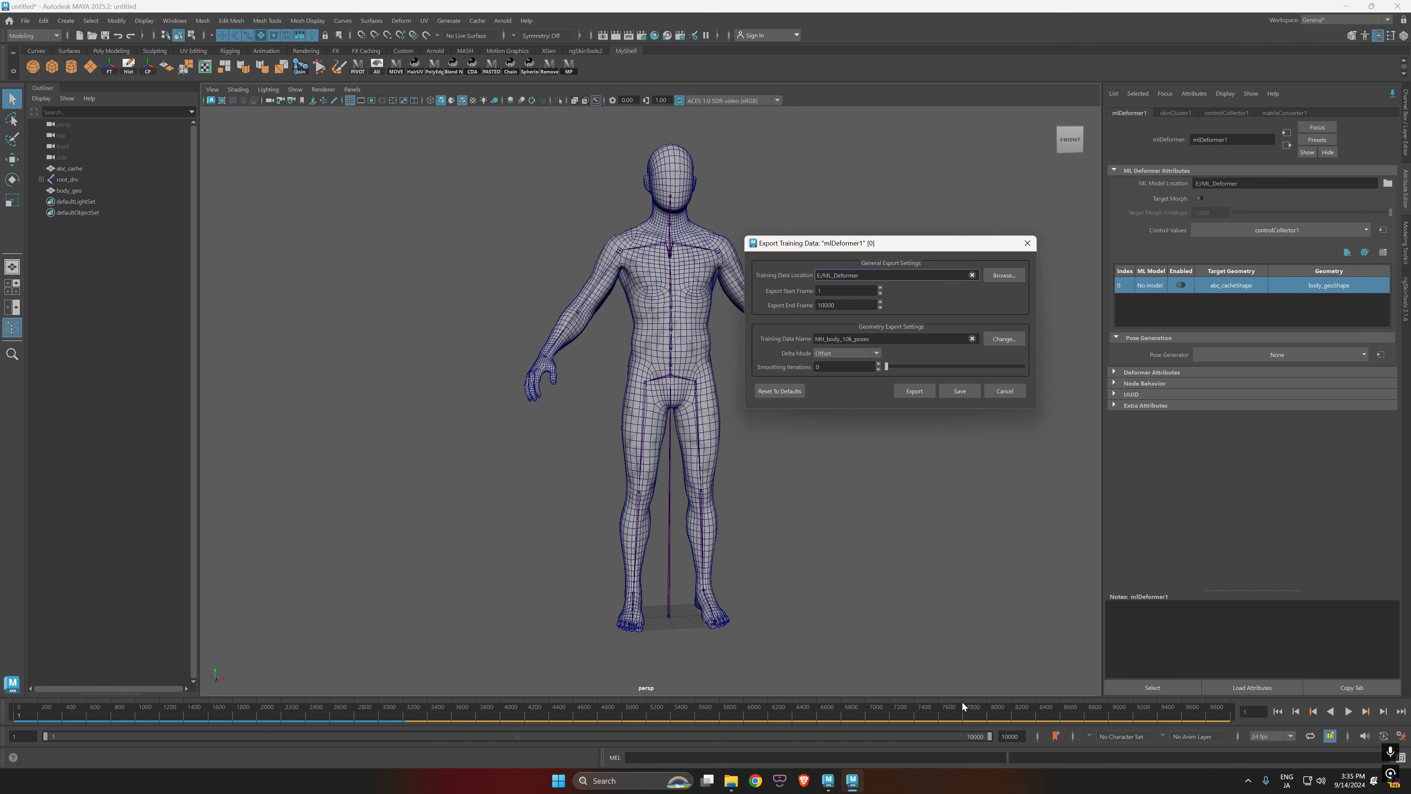
pyautogui.click(1028, 243)
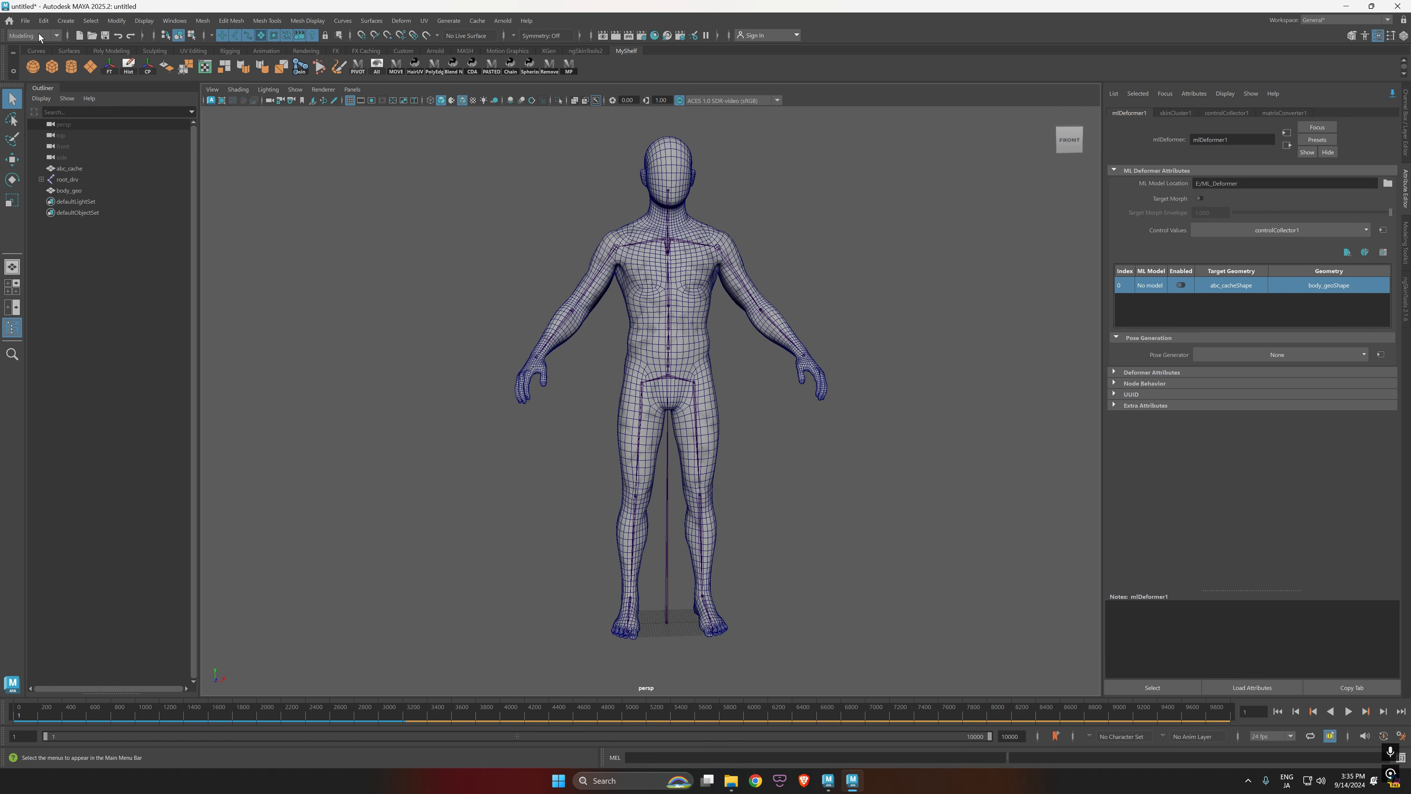
# Step: Save the scene as a Maya Binary file named MH_body_10k_poses in the SourceAssets folder
pyautogui.click(25, 21)
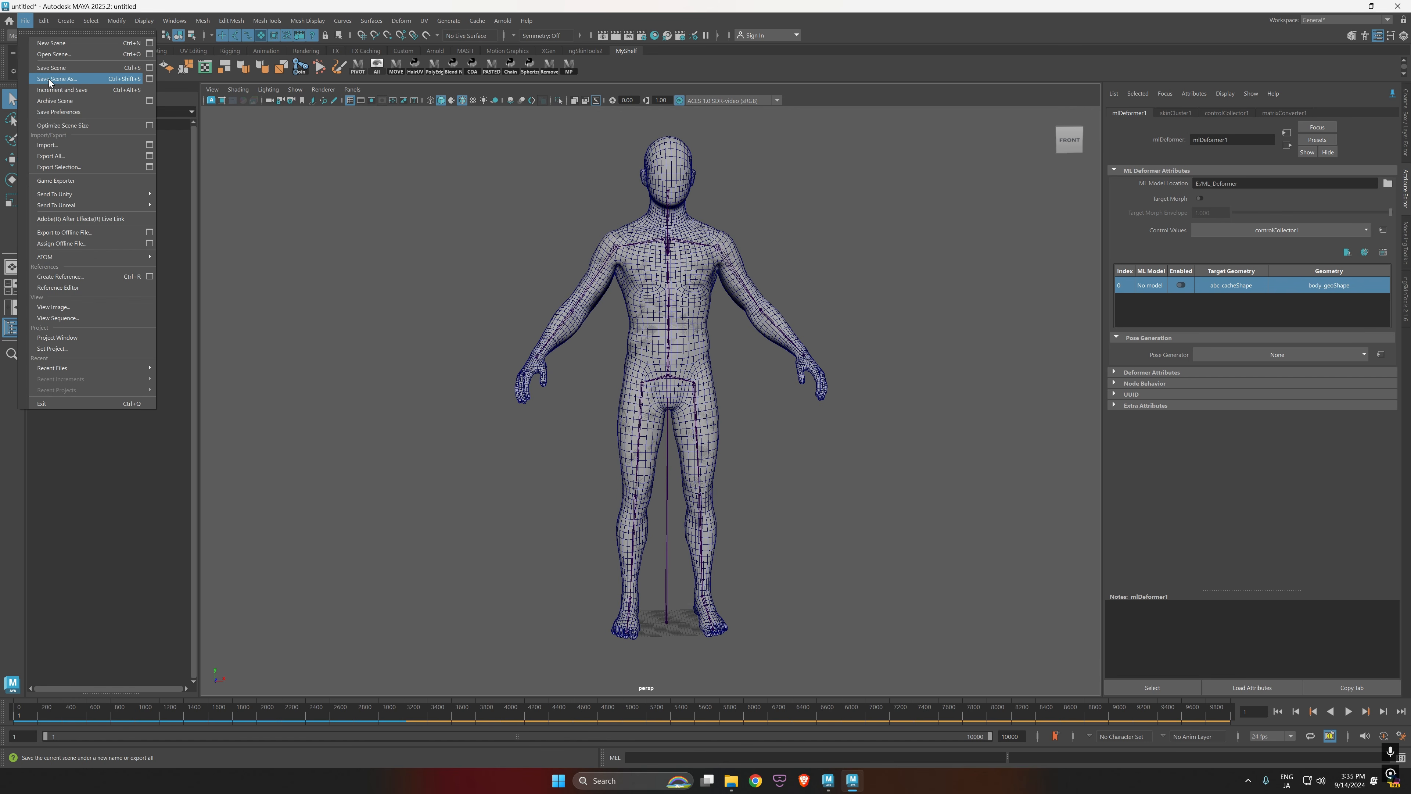
pyautogui.click(73, 79)
pyautogui.write('MH_')
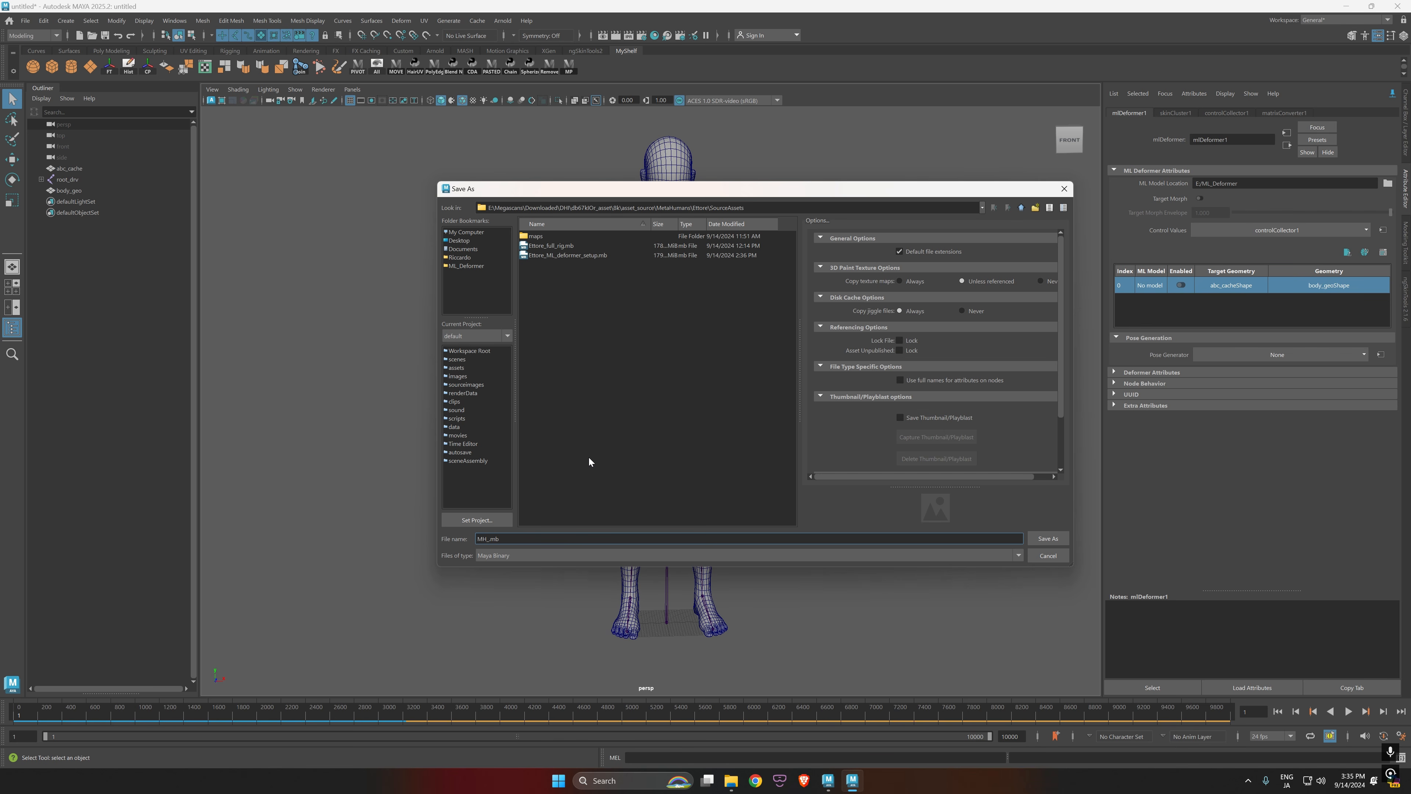
pyautogui.write('body_10k_poses')
pyautogui.press('Return')
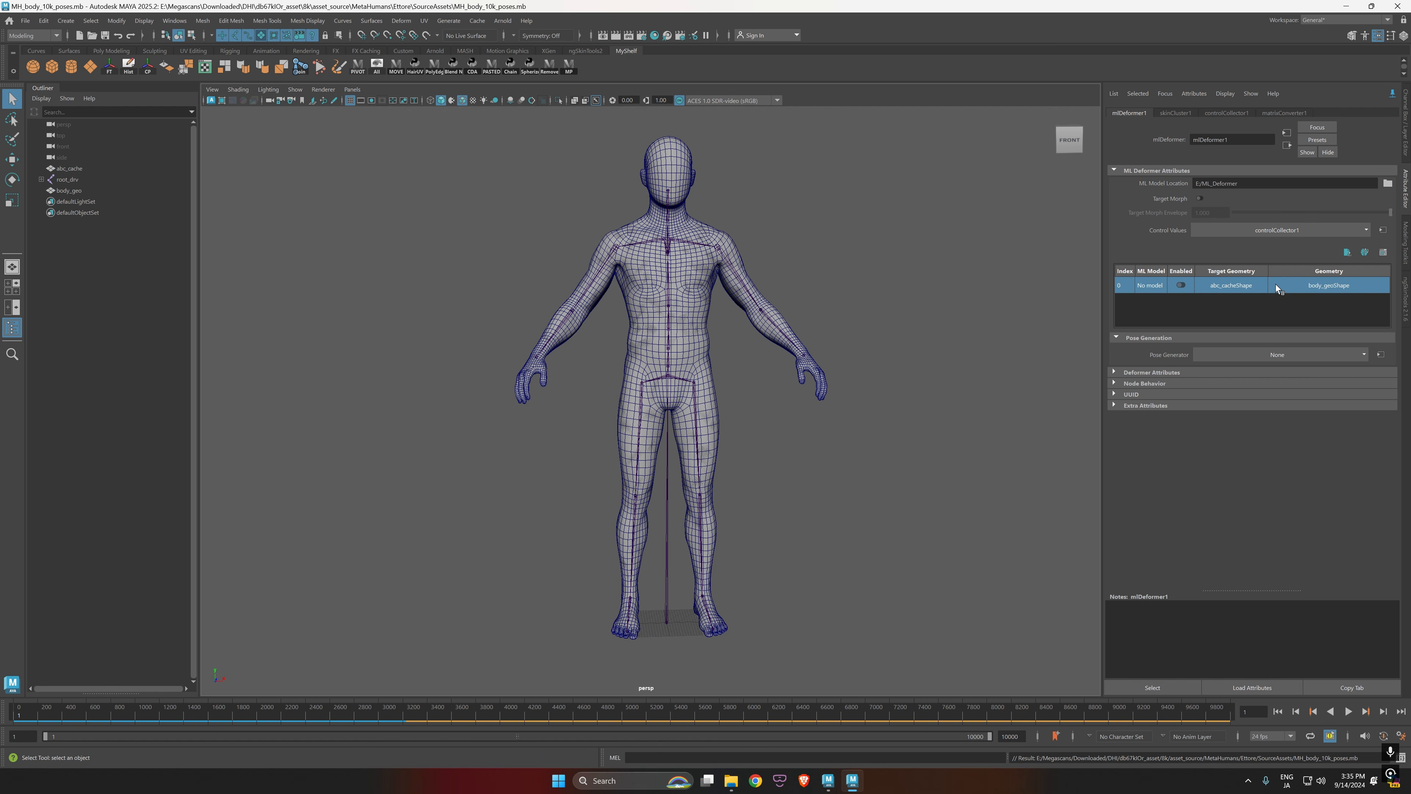
# Step: Start training the MH_body_10k_poses model for the body_geoShape entry and install the required ML Deformer libraries with the cu118 Torch platform
pyautogui.click(1347, 252)
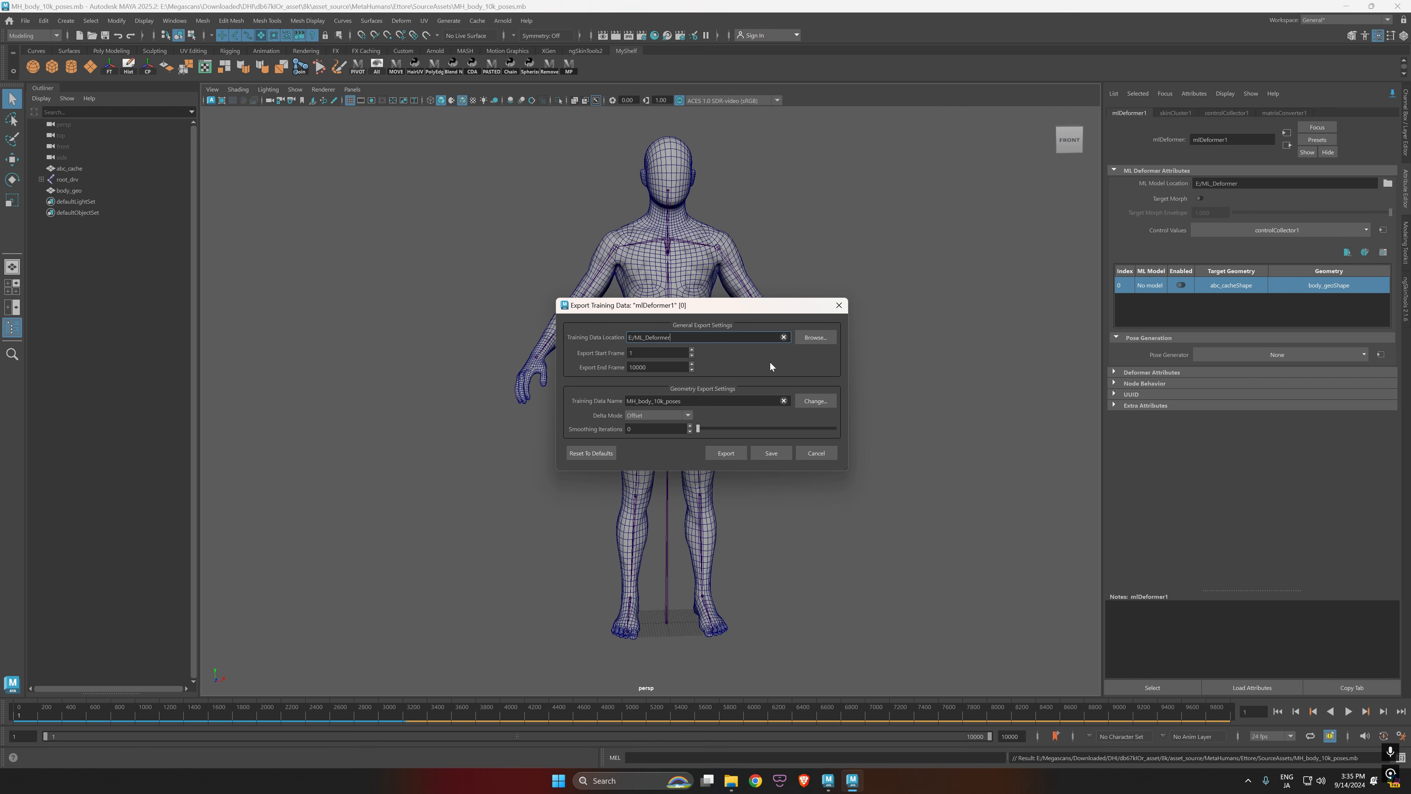
pyautogui.click(840, 305)
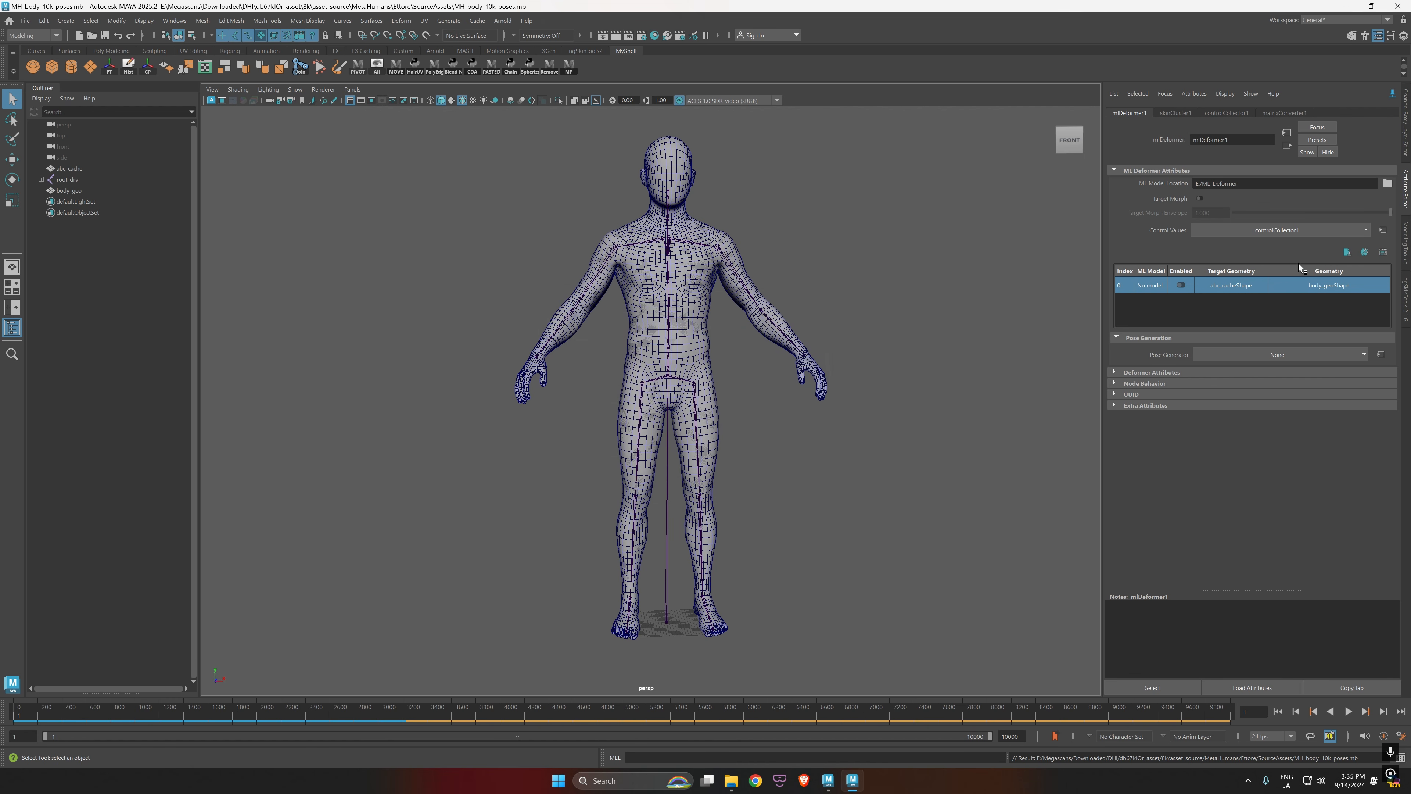
pyautogui.click(1365, 252)
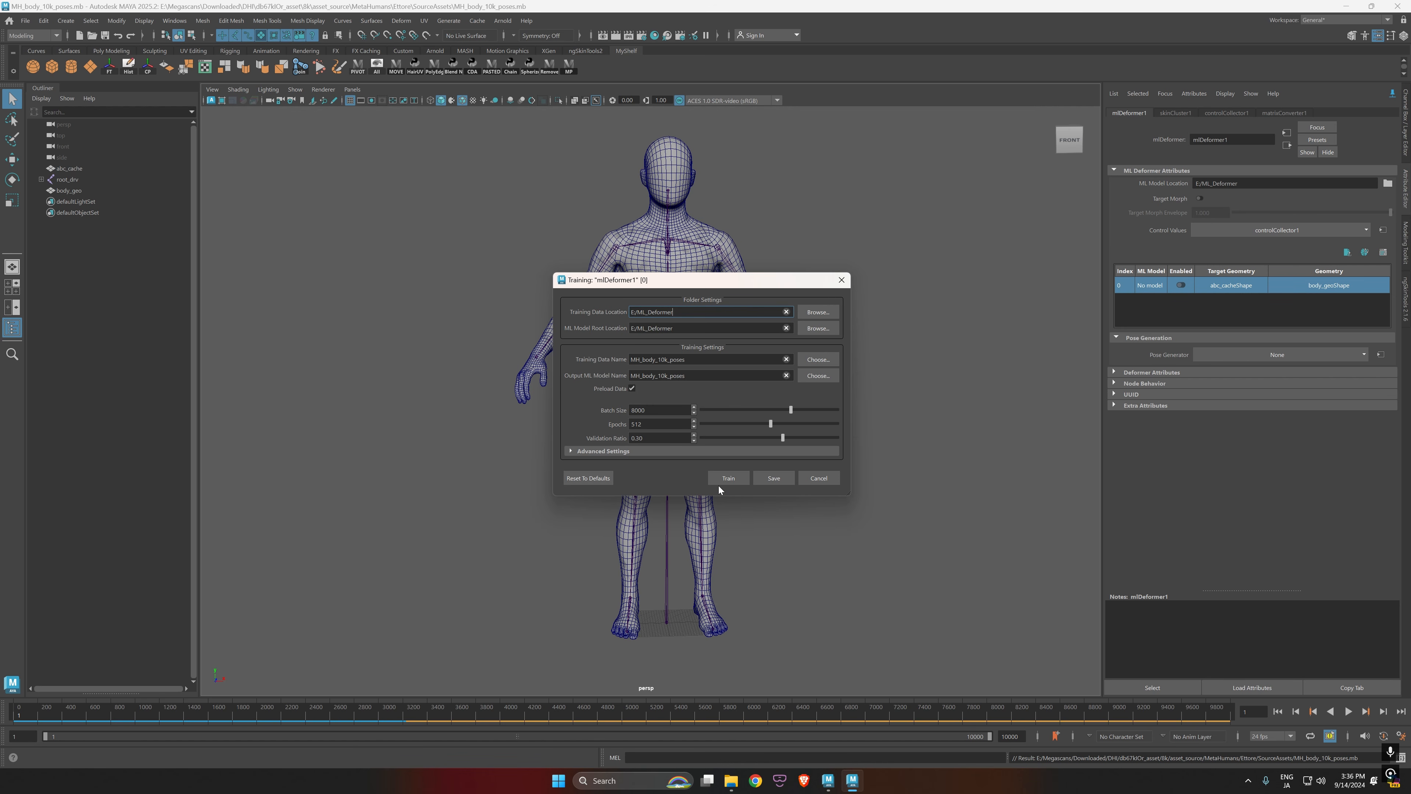
pyautogui.moveTo(718, 295); pyautogui.dragTo(930, 203)
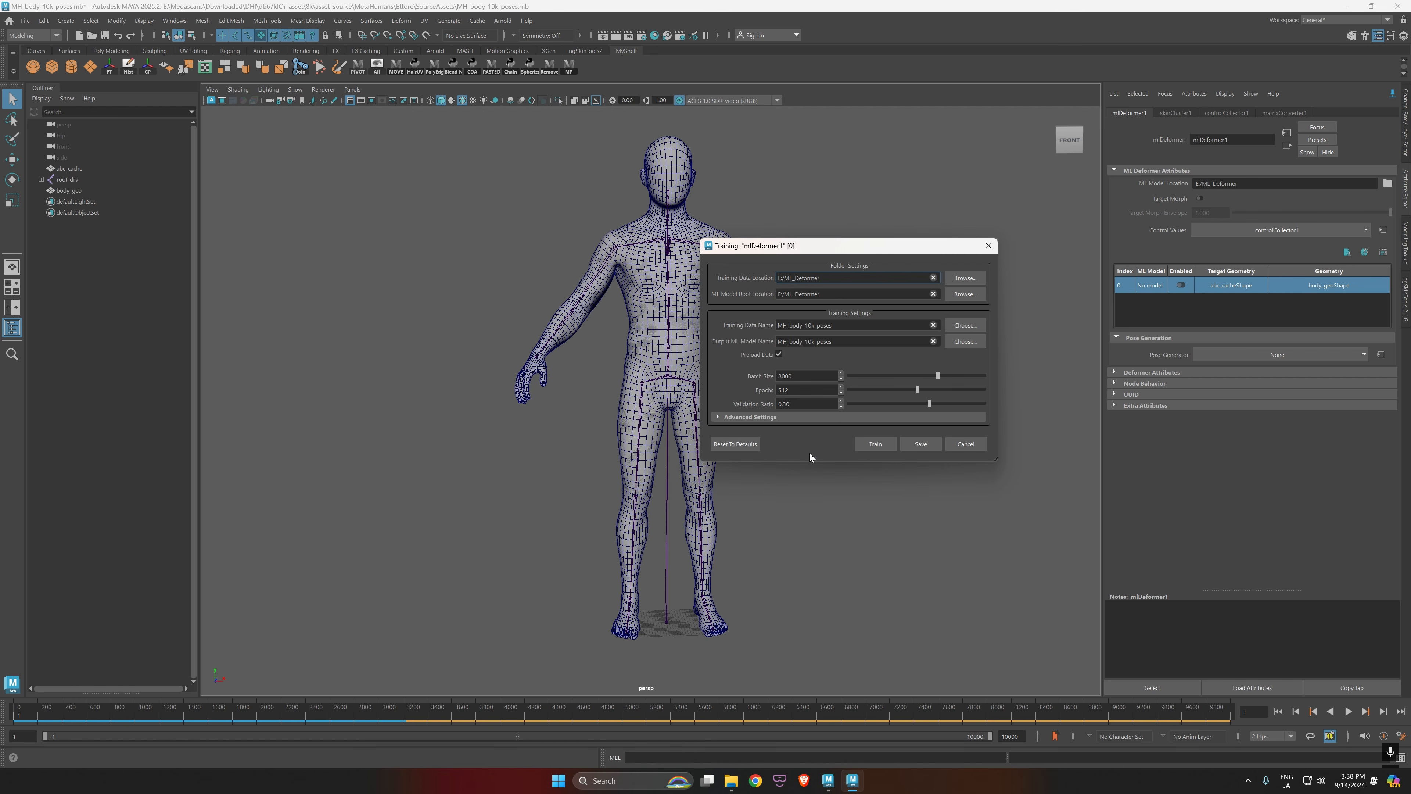
pyautogui.click(877, 446)
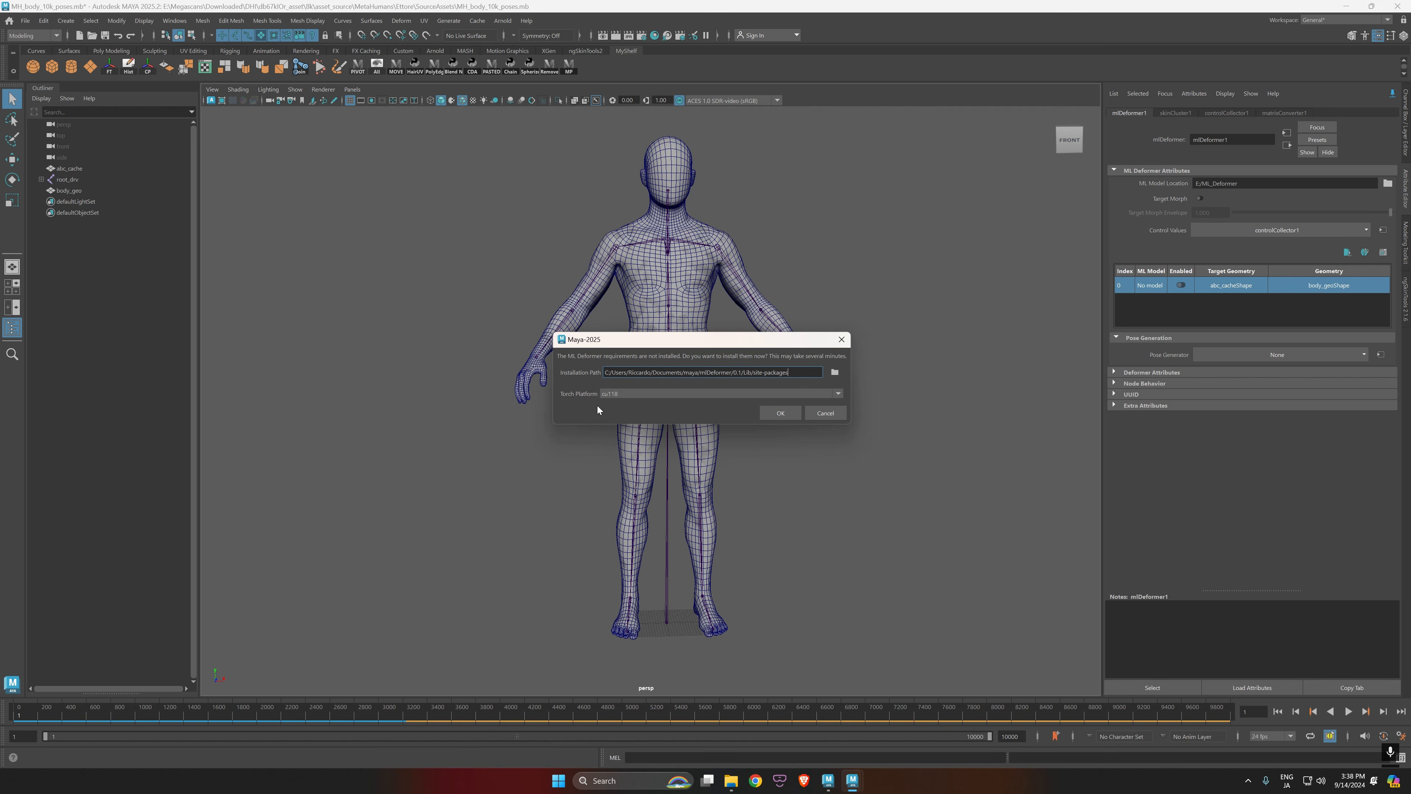
pyautogui.click(779, 414)
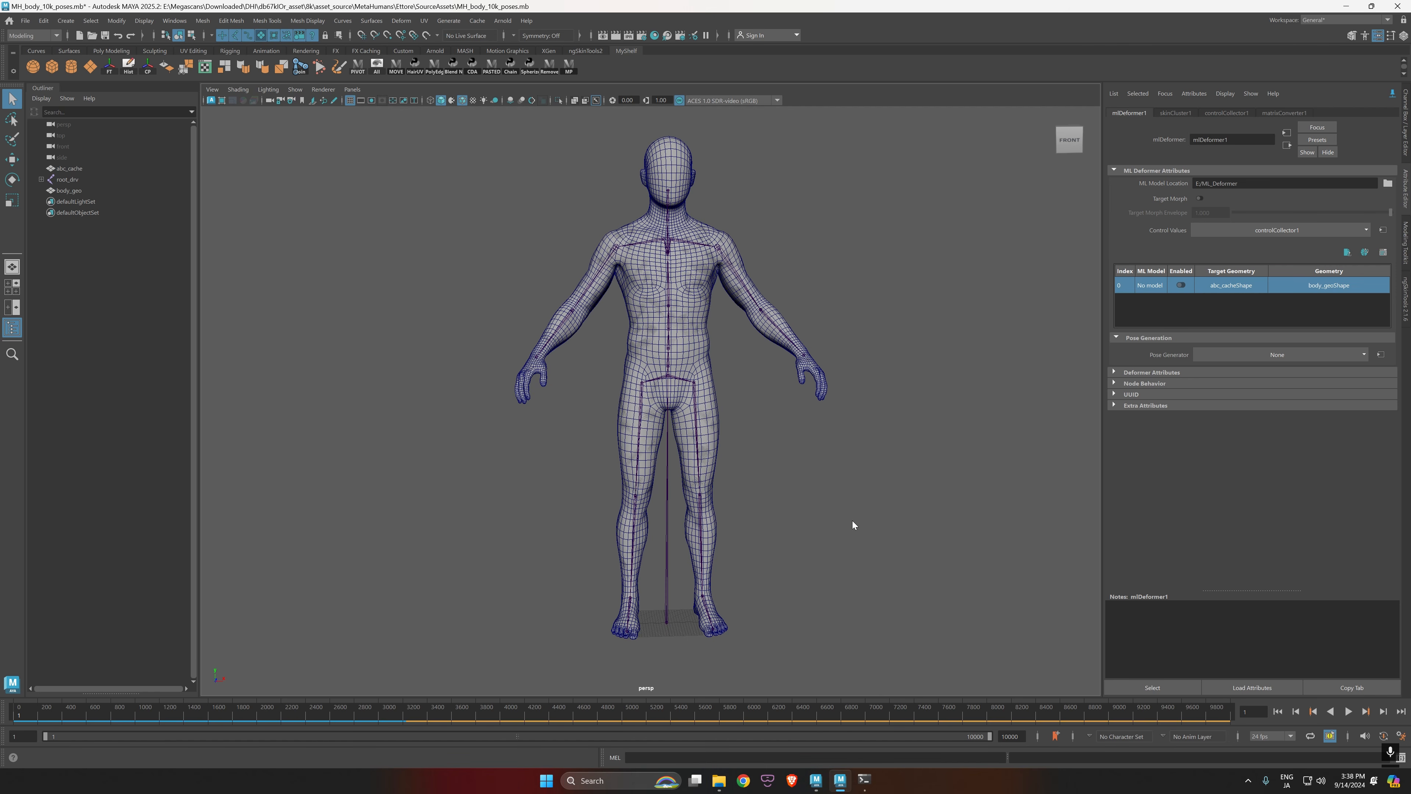
# Step: Check the training progress in the ML Deformer Training Job Monitor alongside the console's per-epoch loss output
pyautogui.click(865, 781)
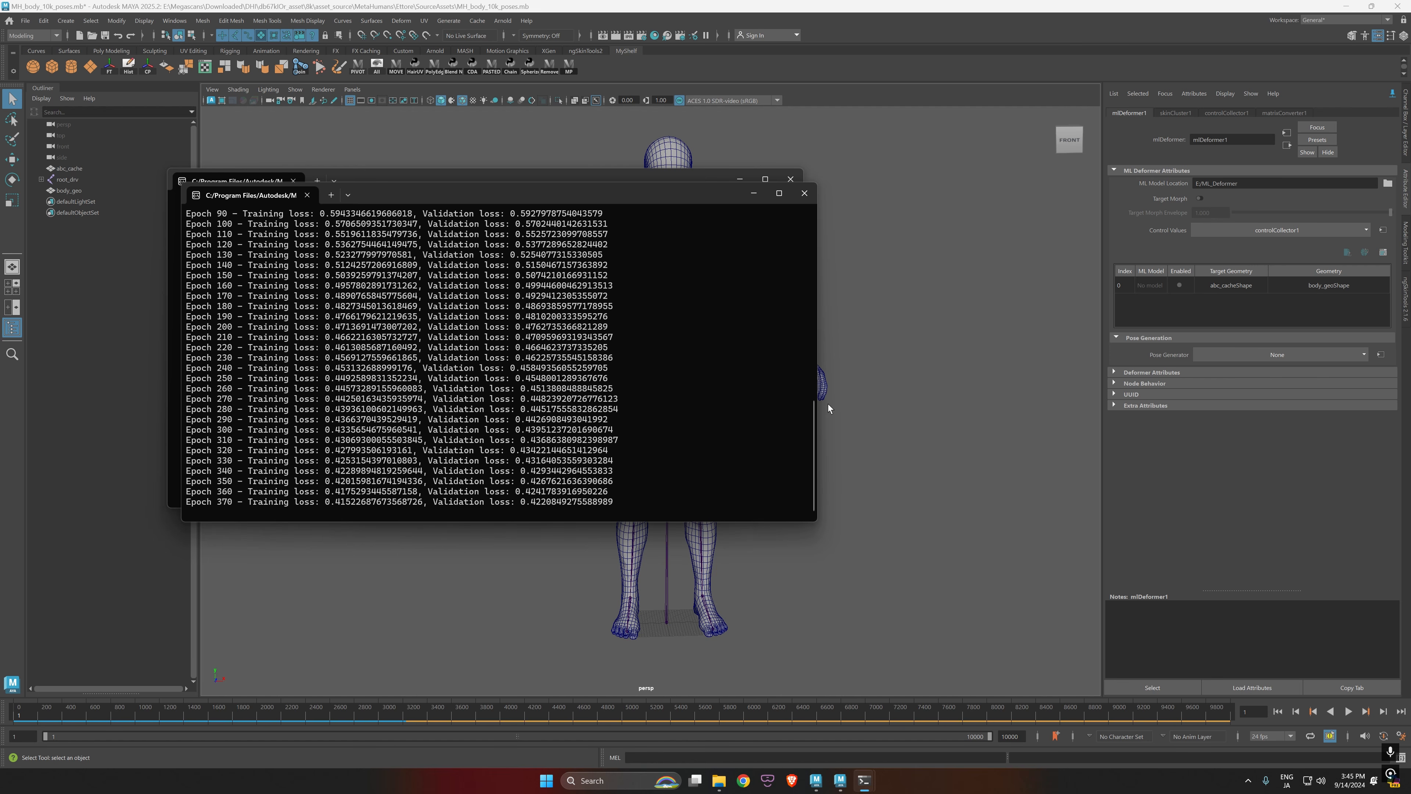
pyautogui.click(1383, 252)
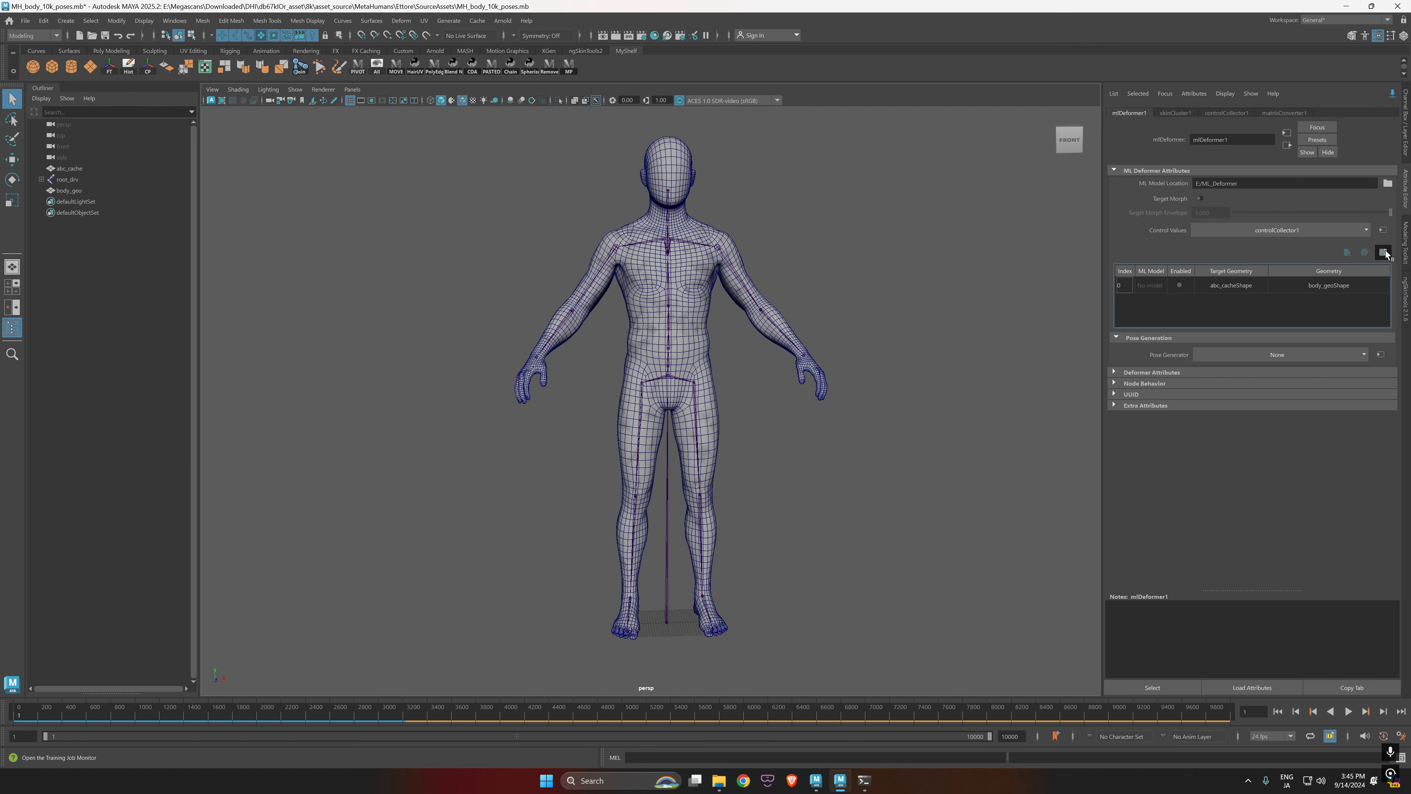
pyautogui.moveTo(271, 113); pyautogui.dragTo(884, 235)
pyautogui.moveTo(864, 781)
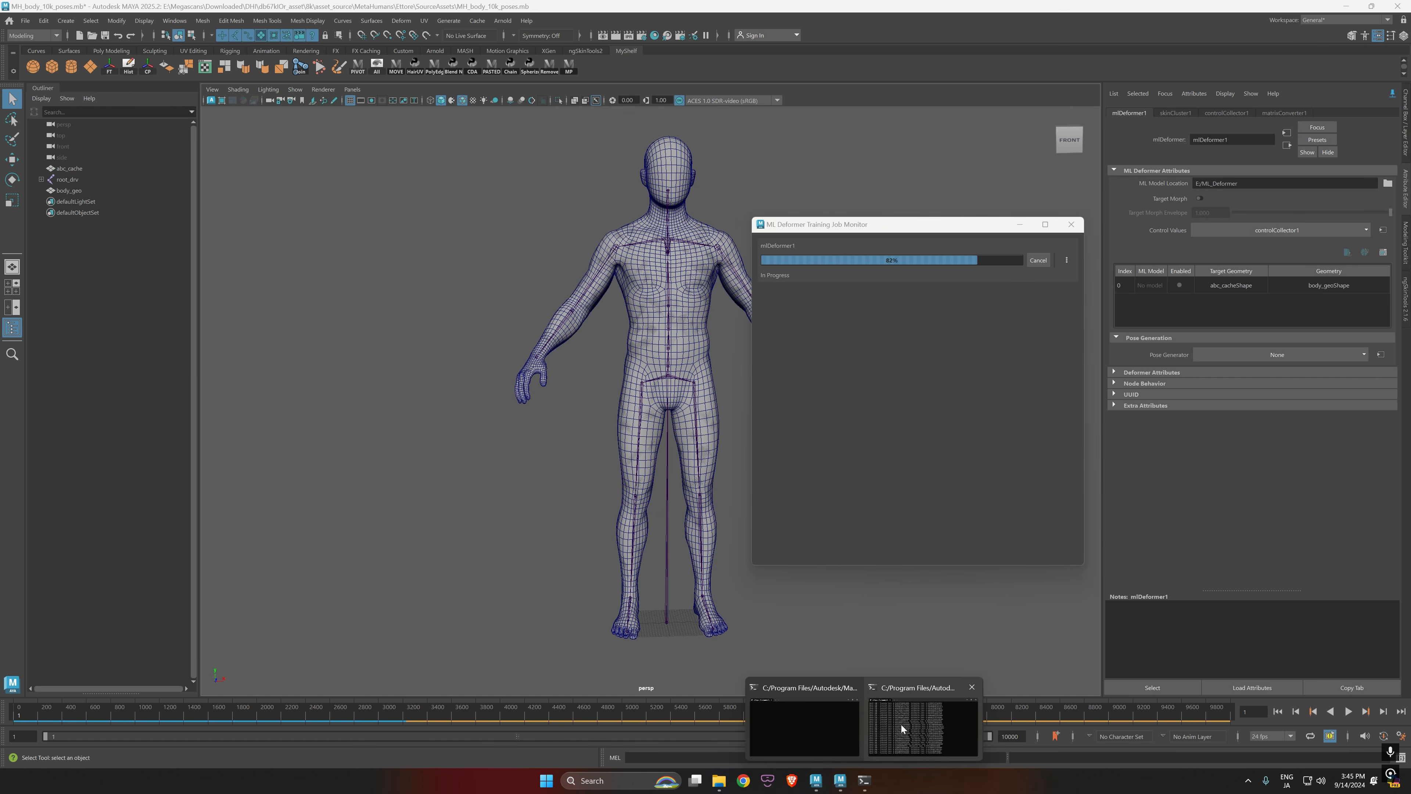
pyautogui.click(901, 725)
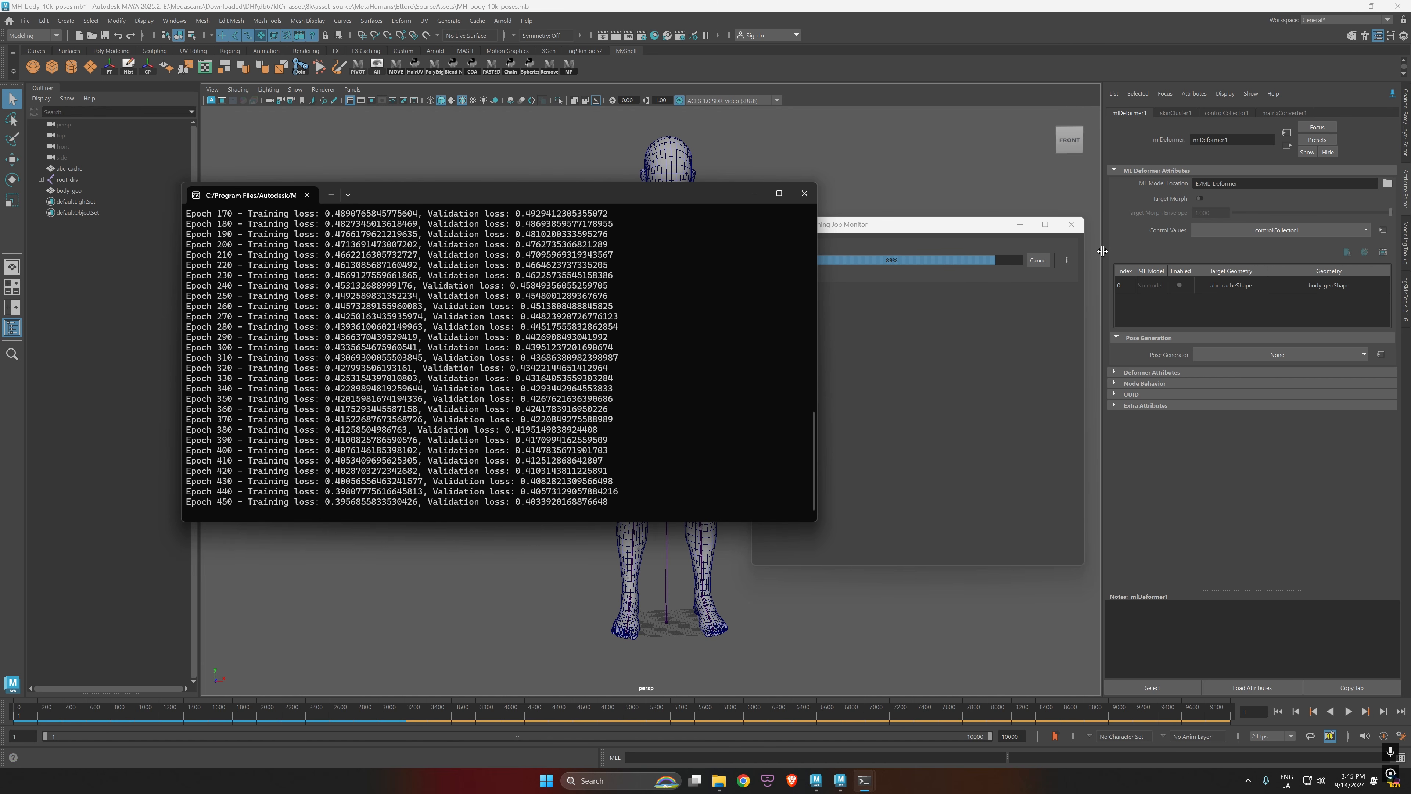
pyautogui.moveTo(583, 196); pyautogui.dragTo(488, 138)
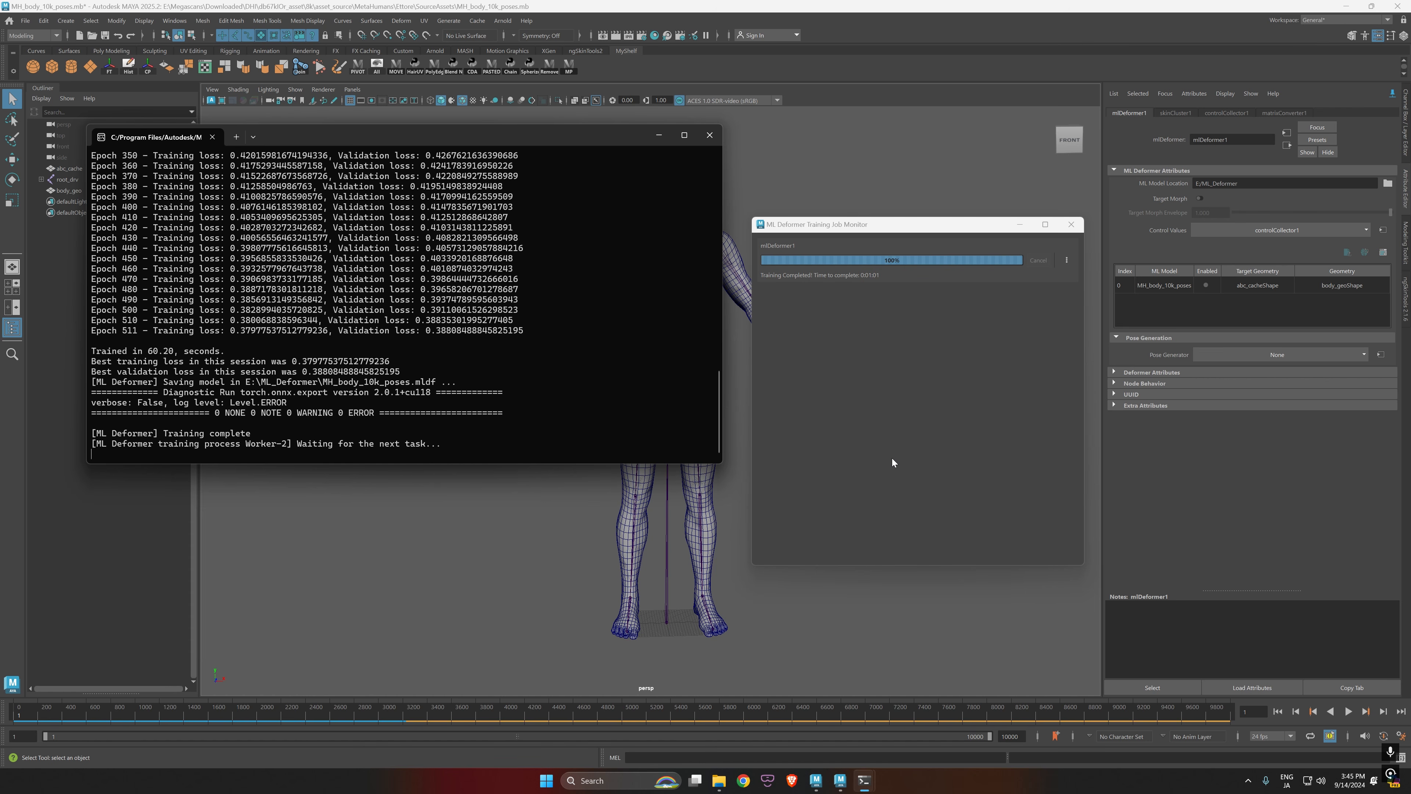
# Step: Show the training results chart for the MH_body_10k_poses model and compare the training and validation curves
pyautogui.rightClick(1155, 284)
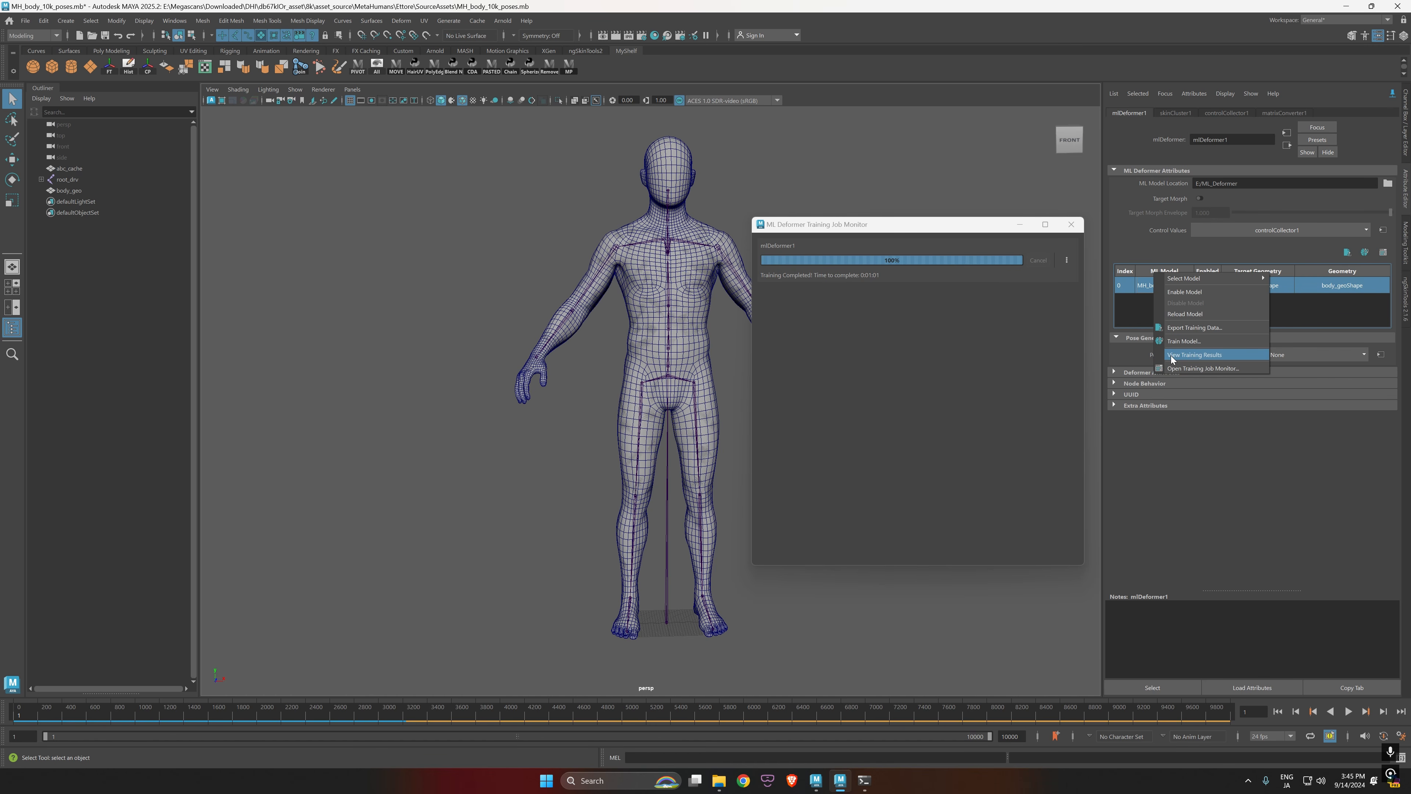
pyautogui.click(1188, 357)
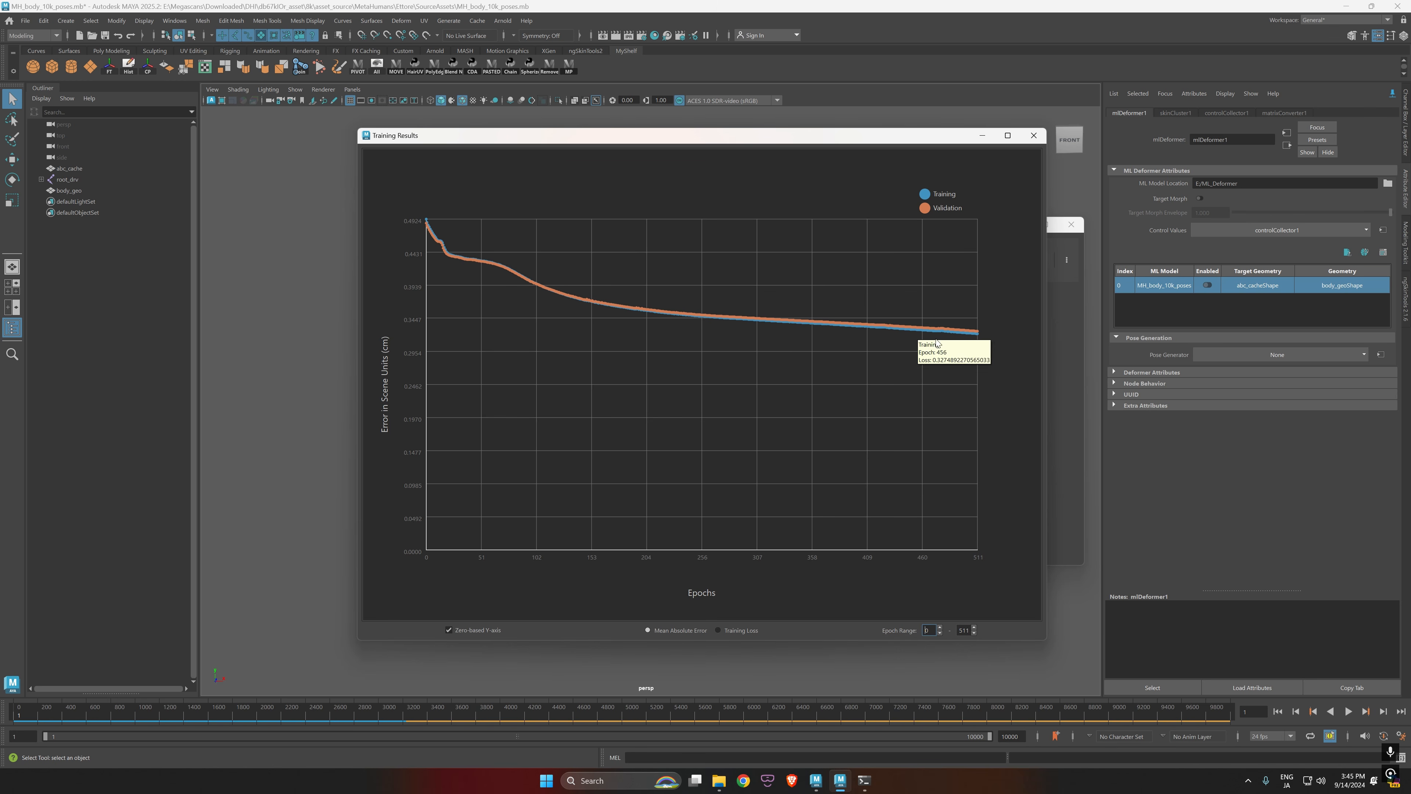
pyautogui.moveTo(978, 336)
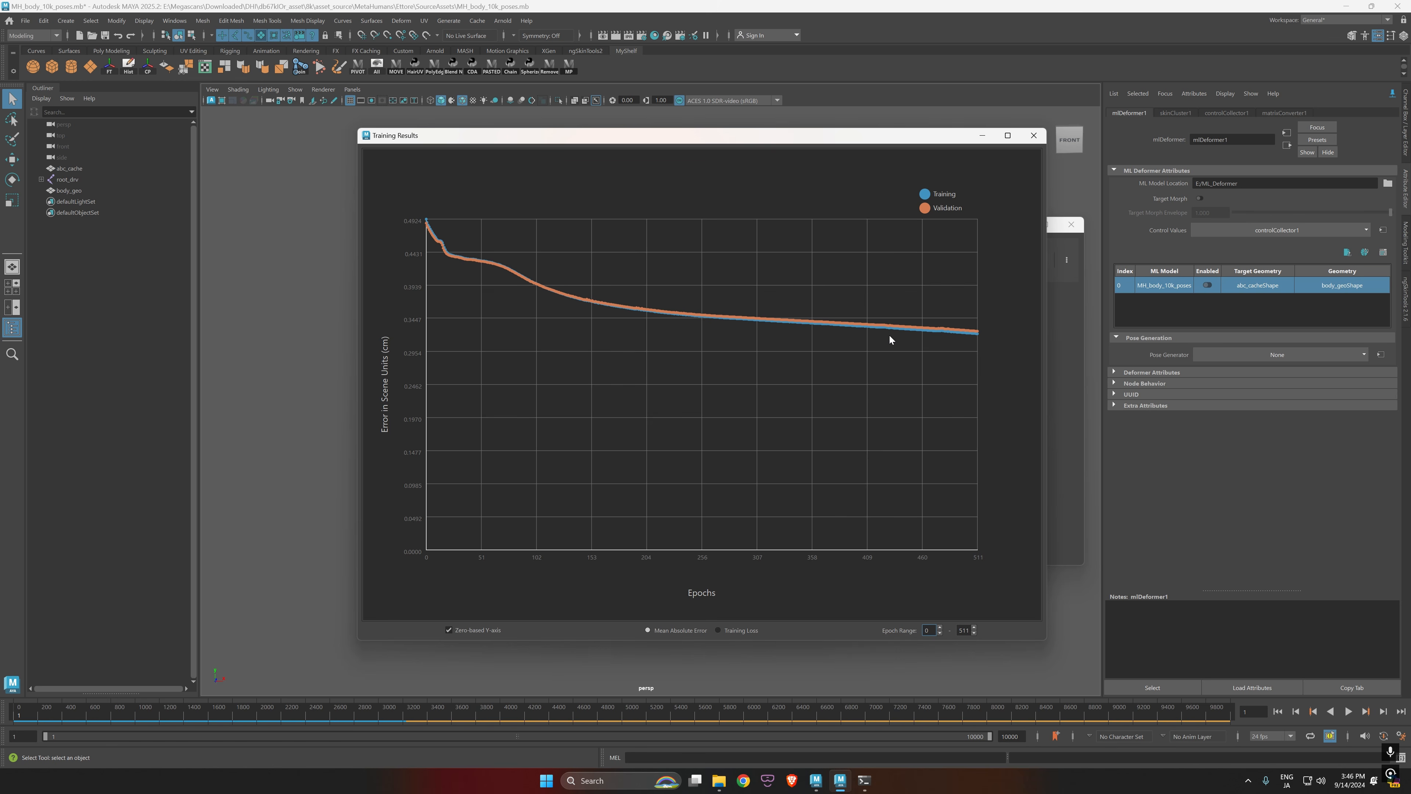
pyautogui.moveTo(840, 328)
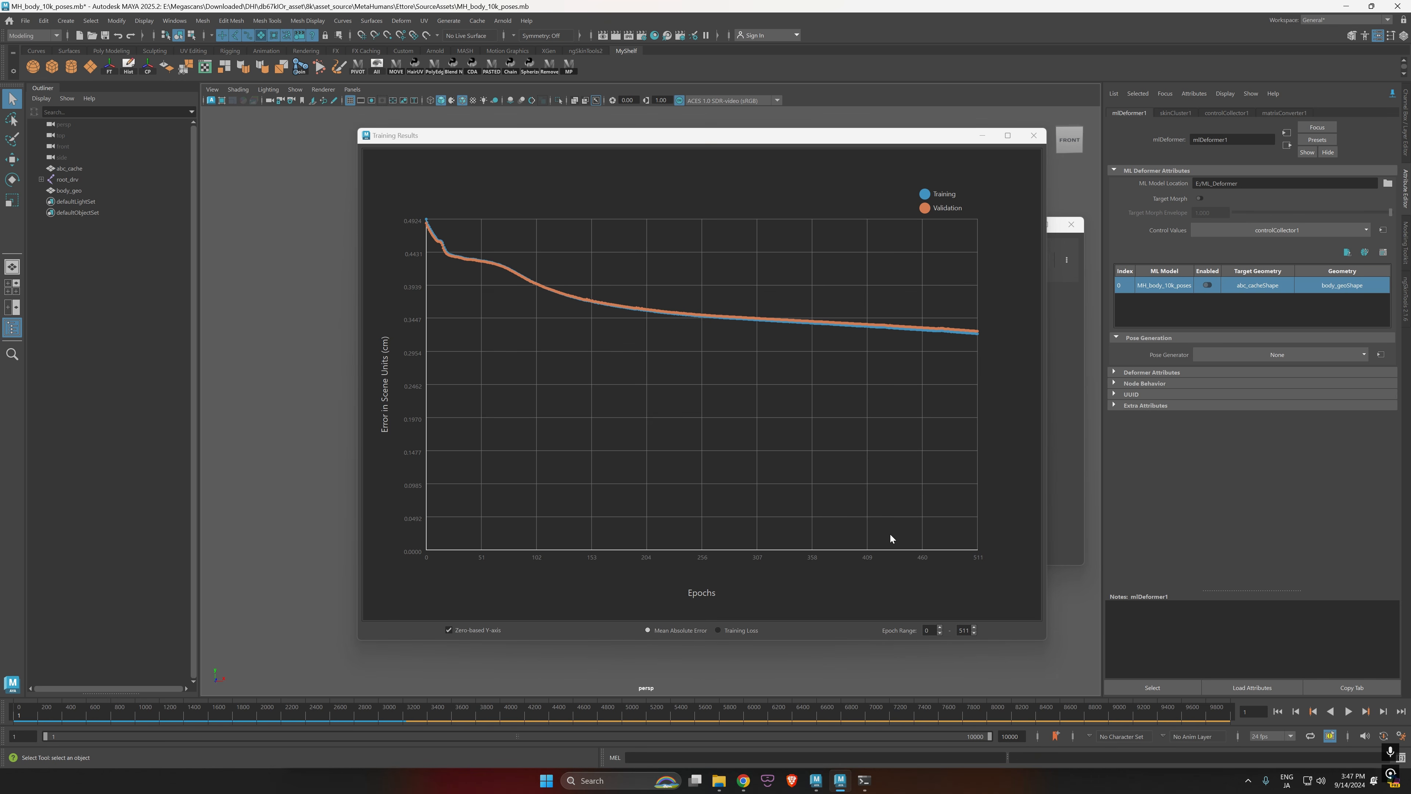
# Step: Switch to the browser and read the Maya help page on the ML Deformer Training Results window, including its Overfitting section
pyautogui.click(742, 782)
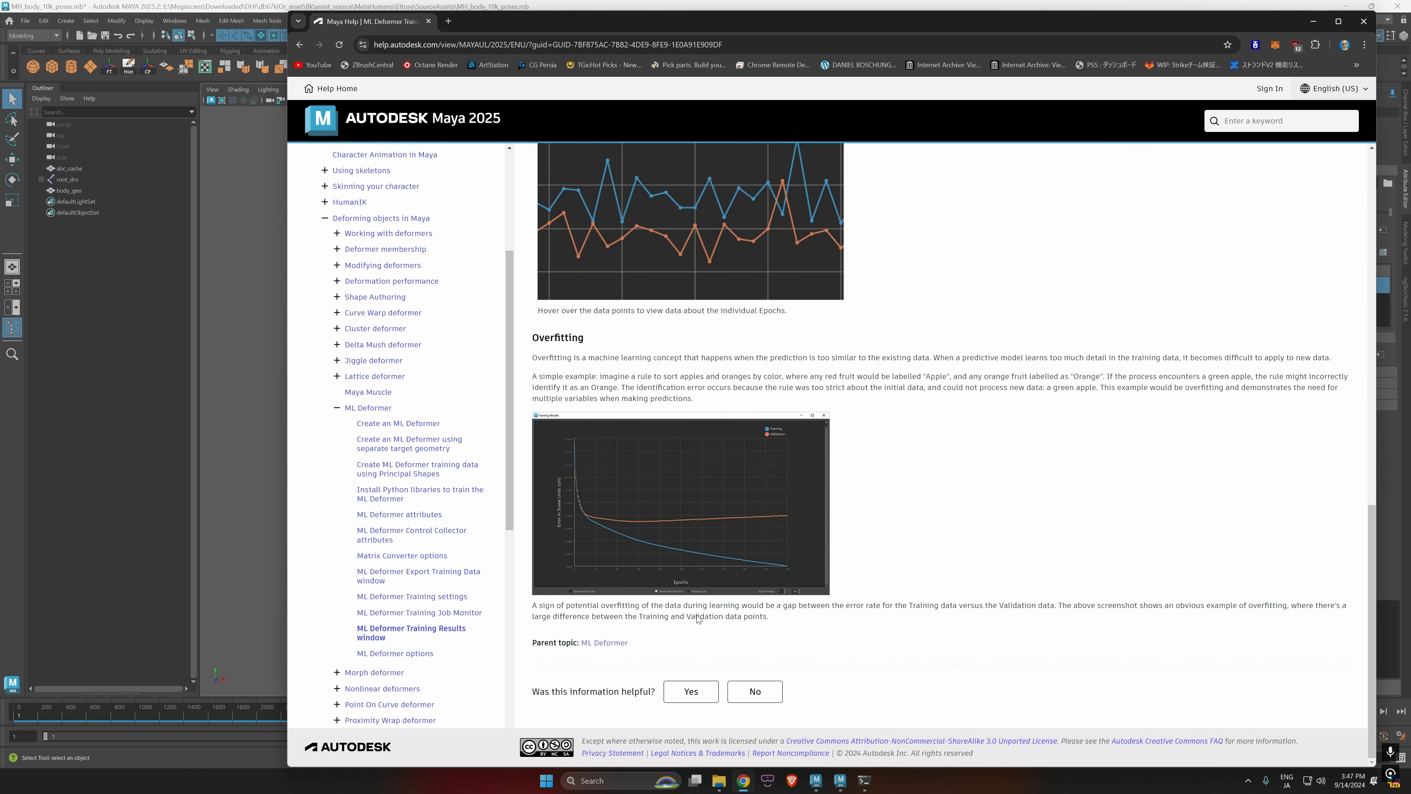
pyautogui.moveTo(711, 181)
pyautogui.scroll(1, 710, 184)
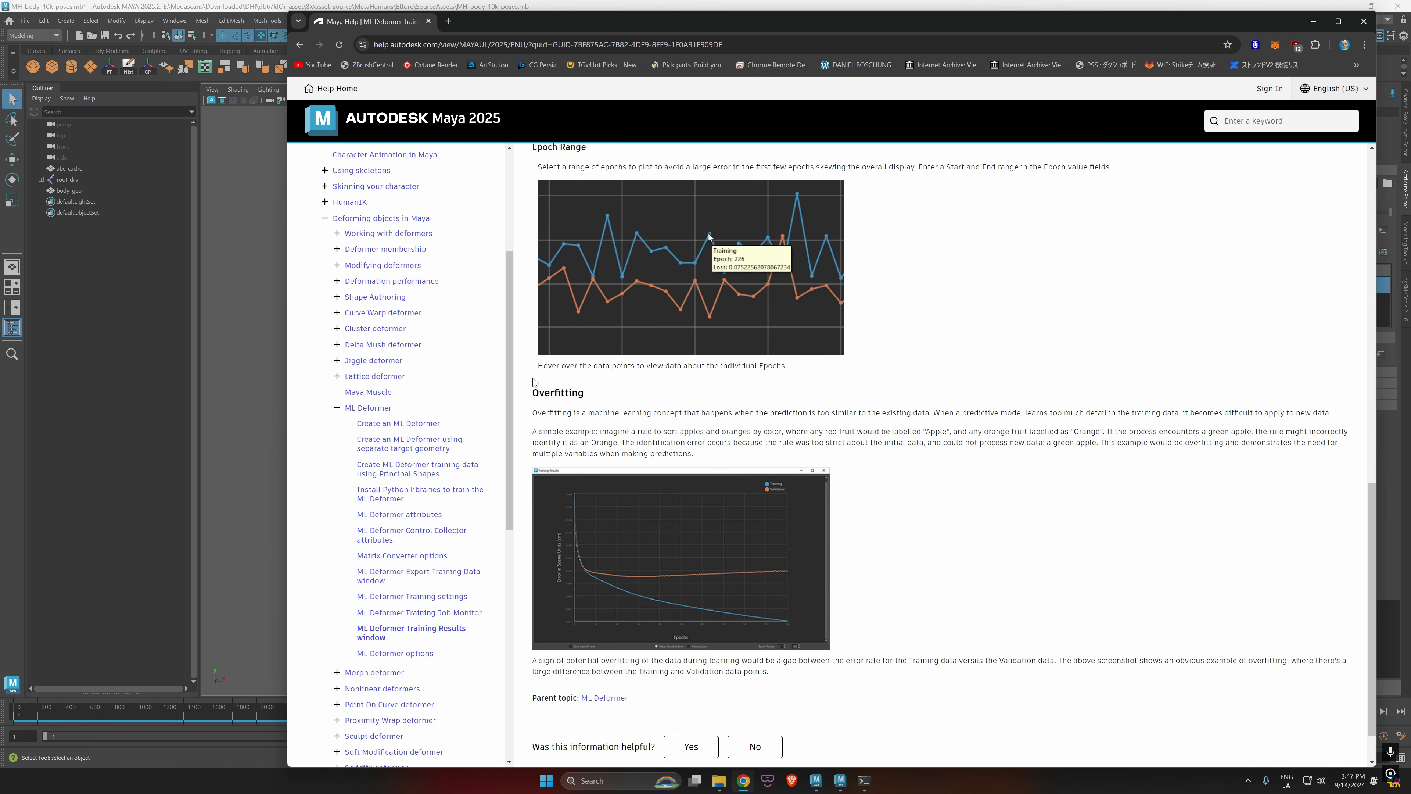
pyautogui.scroll(-1, 534, 382)
pyautogui.moveTo(531, 336); pyautogui.dragTo(721, 404)
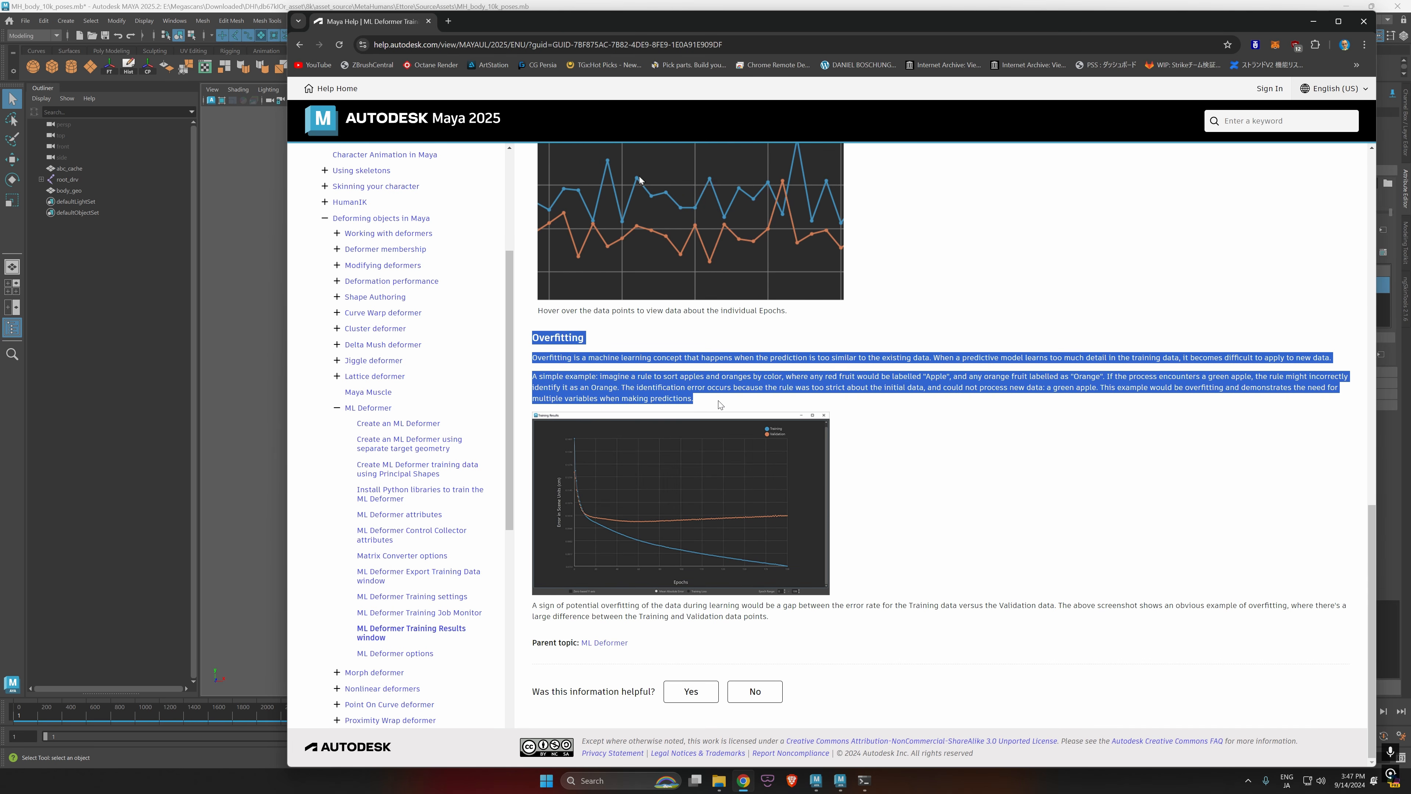
pyautogui.click(721, 405)
pyautogui.moveTo(638, 179)
pyautogui.scroll(3, 637, 343)
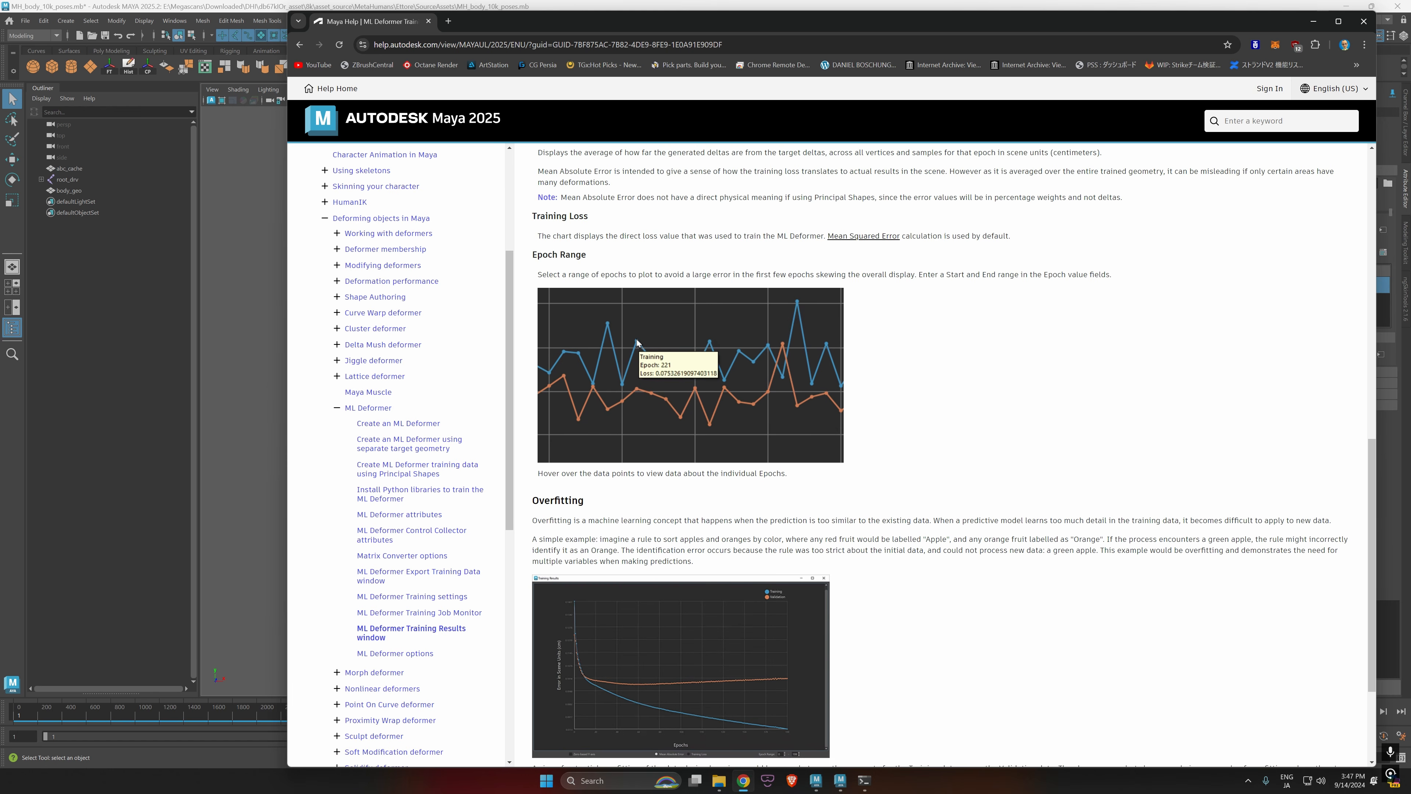
pyautogui.scroll(15, 637, 343)
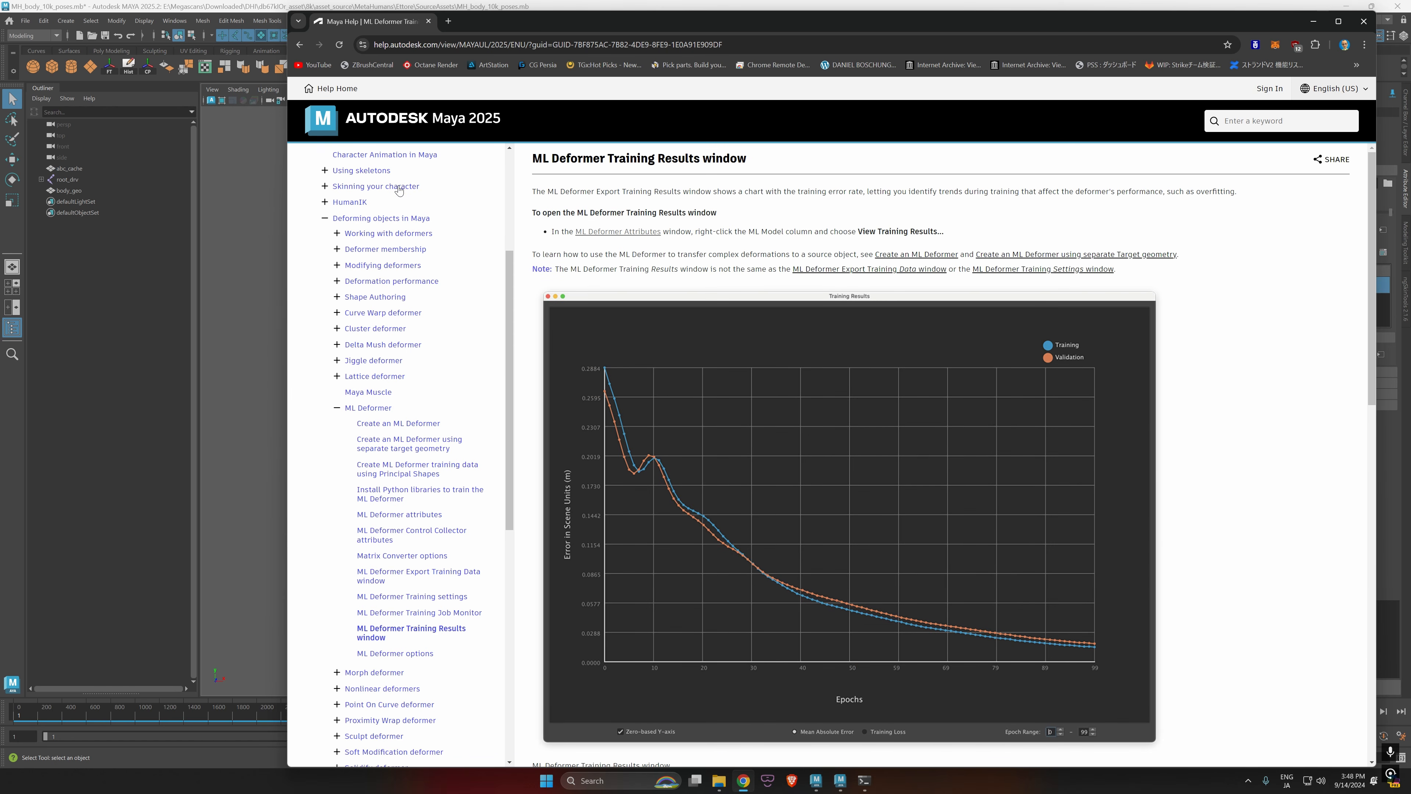
pyautogui.scroll(-18, 710, 389)
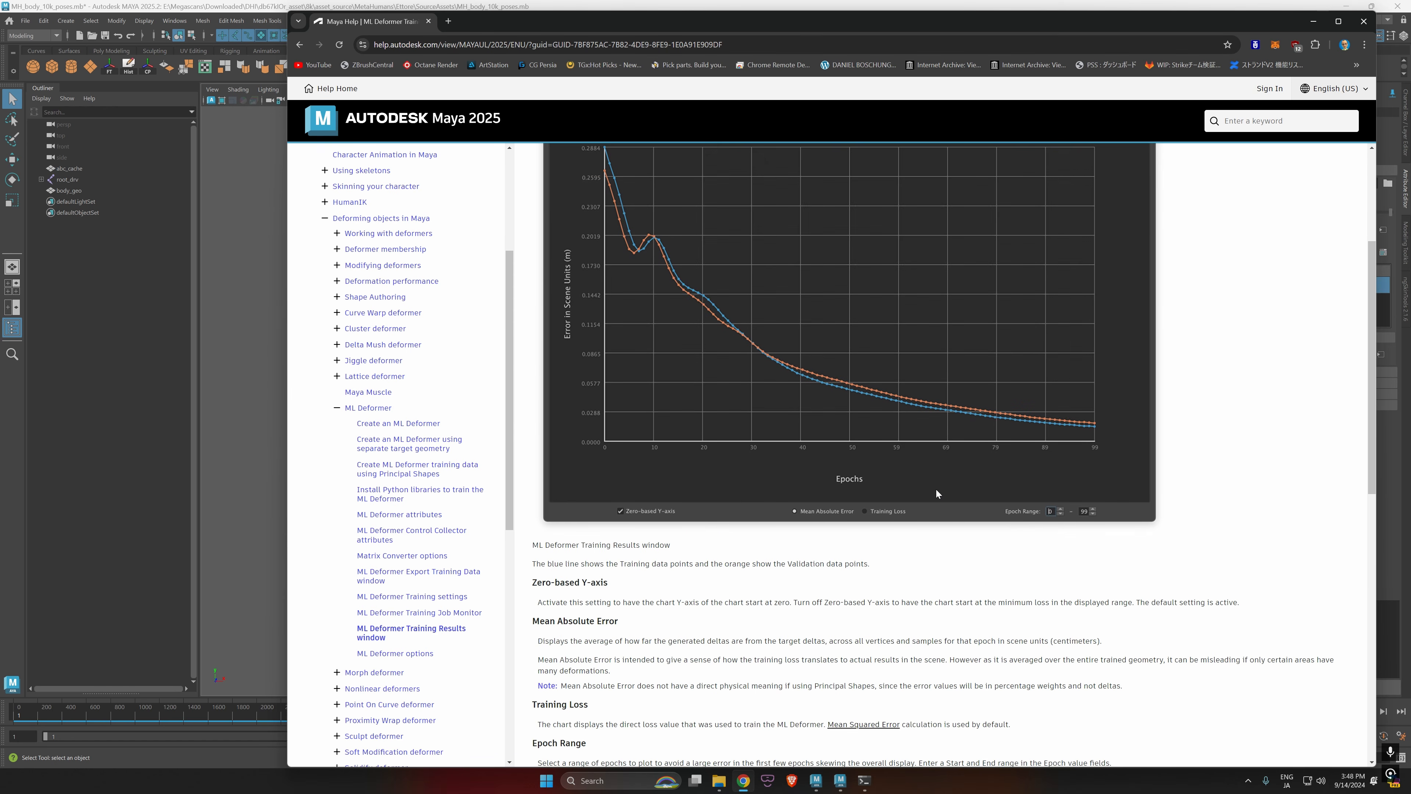
pyautogui.moveTo(711, 423)
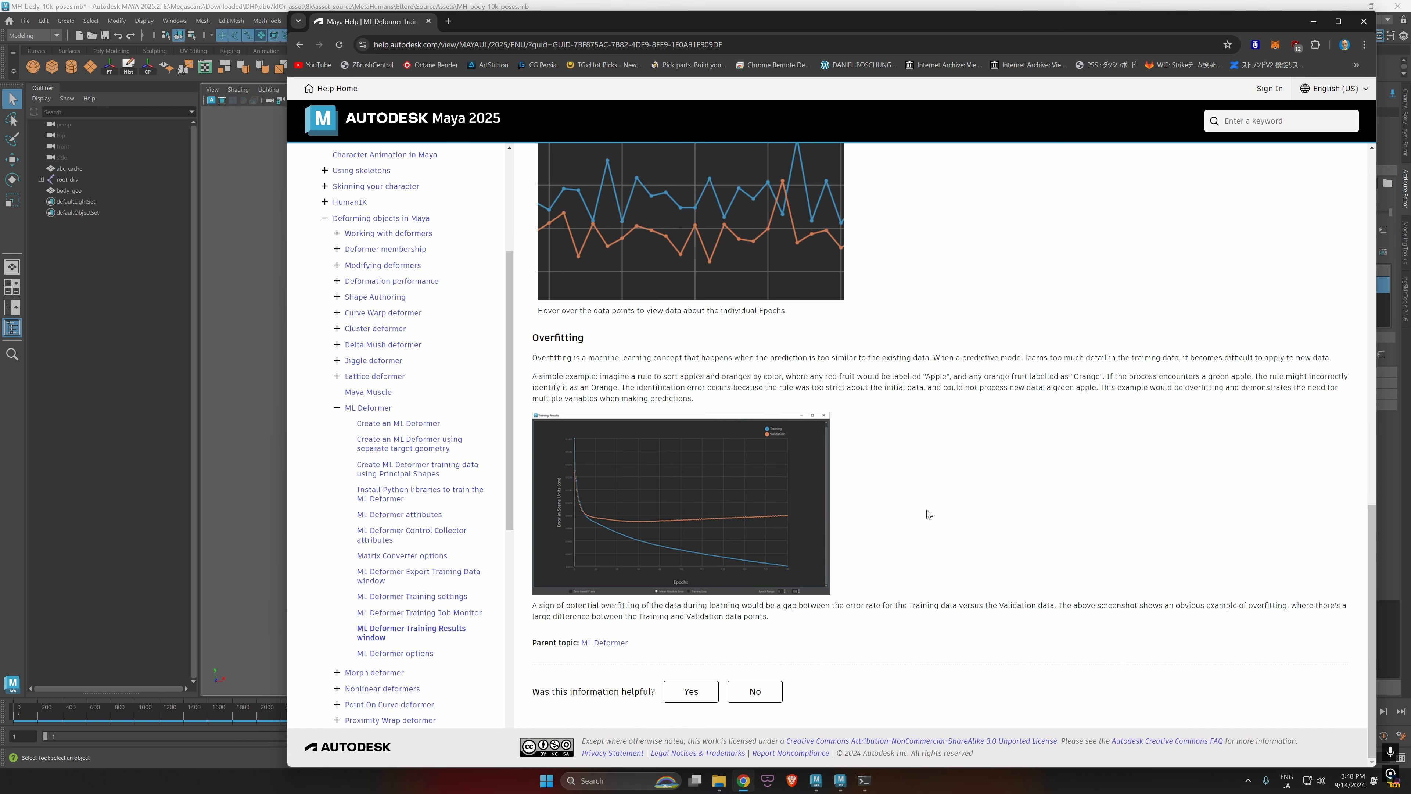
pyautogui.scroll(3, 929, 515)
pyautogui.scroll(-2, 938, 520)
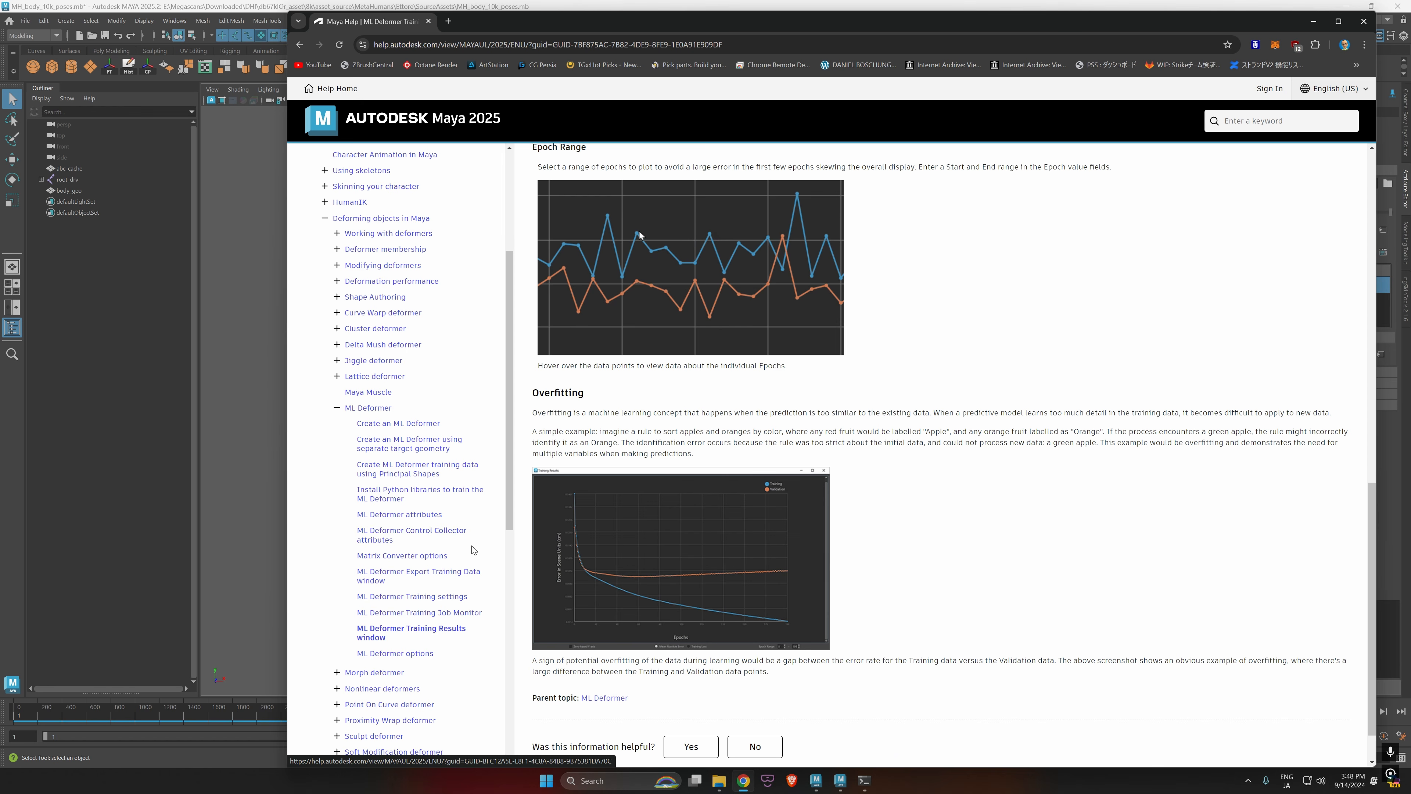
# Step: Read the Maya help pages on the ML Deformer attributes and the ML Deformer Control Collector attributes
pyautogui.click(422, 514)
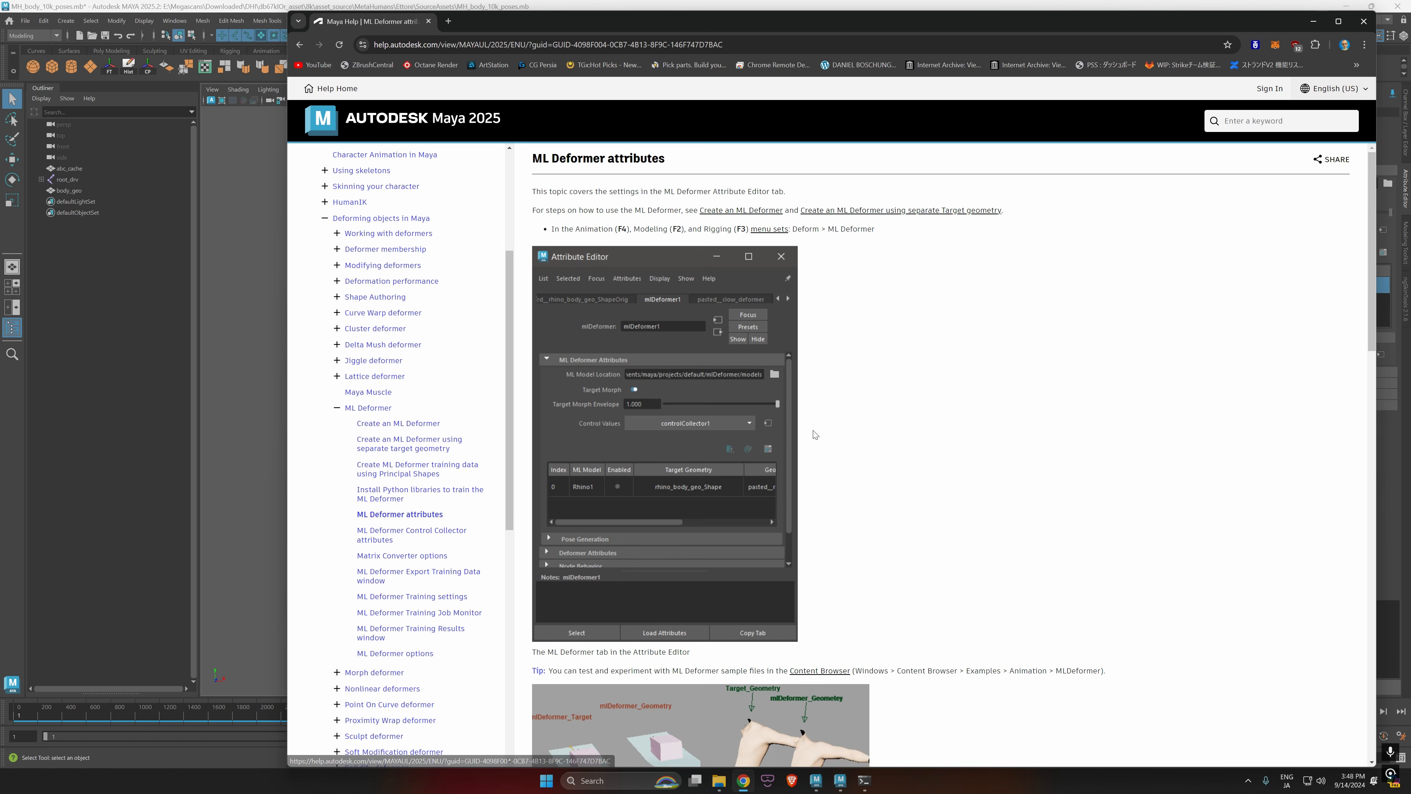
pyautogui.scroll(-10, 711, 361)
pyautogui.scroll(-10, 888, 401)
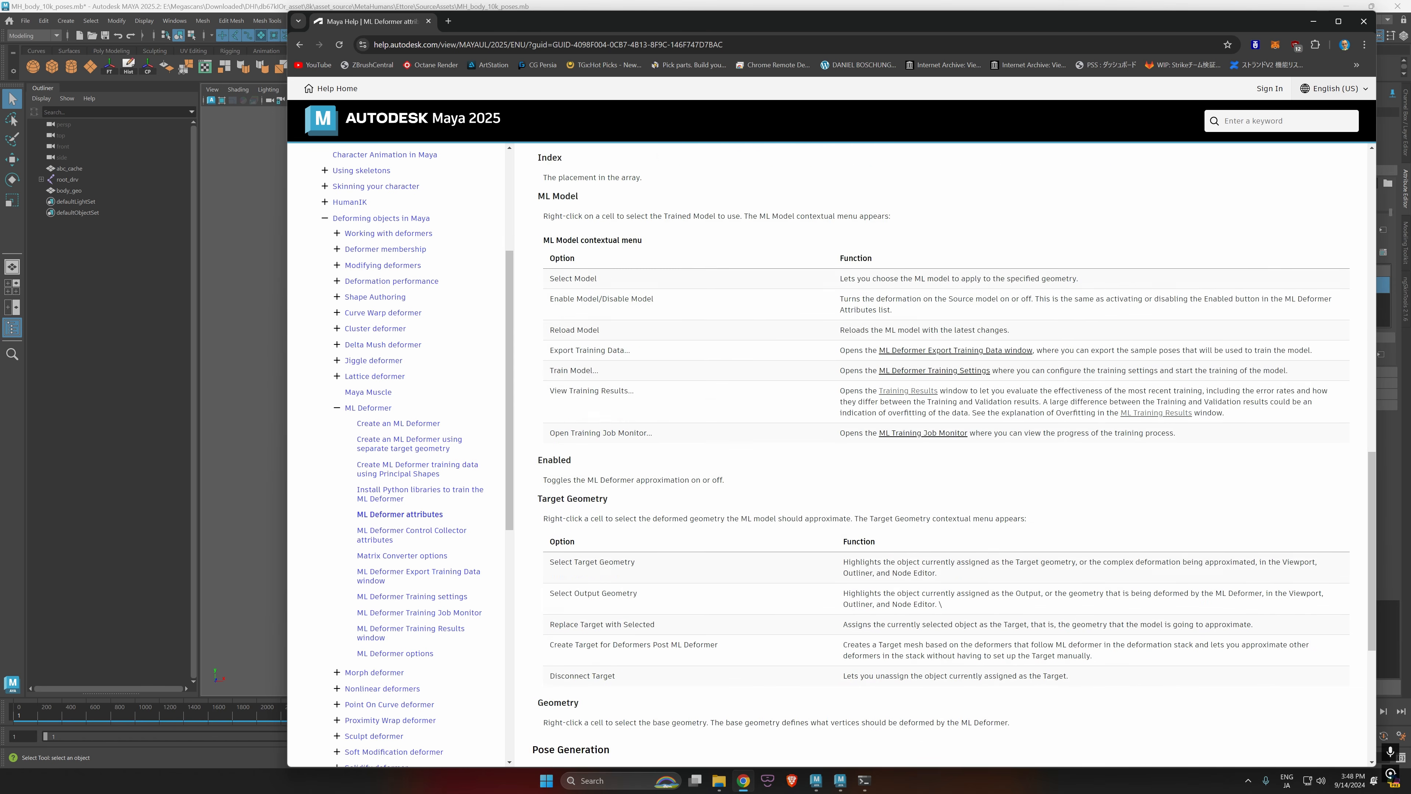
pyautogui.scroll(3, 781, 414)
pyautogui.scroll(15, 780, 414)
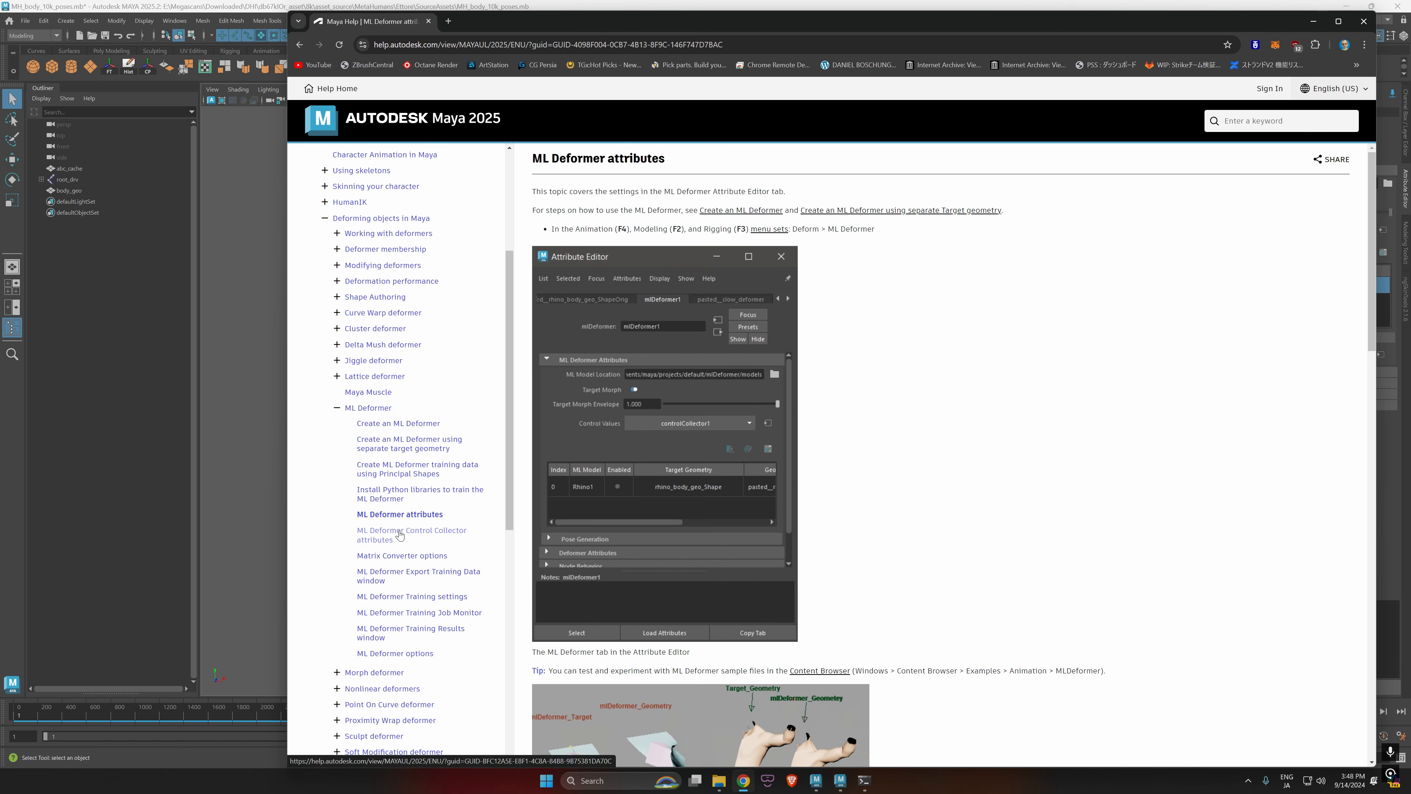
pyautogui.click(411, 532)
pyautogui.scroll(-8, 885, 478)
pyautogui.scroll(-15, 896, 476)
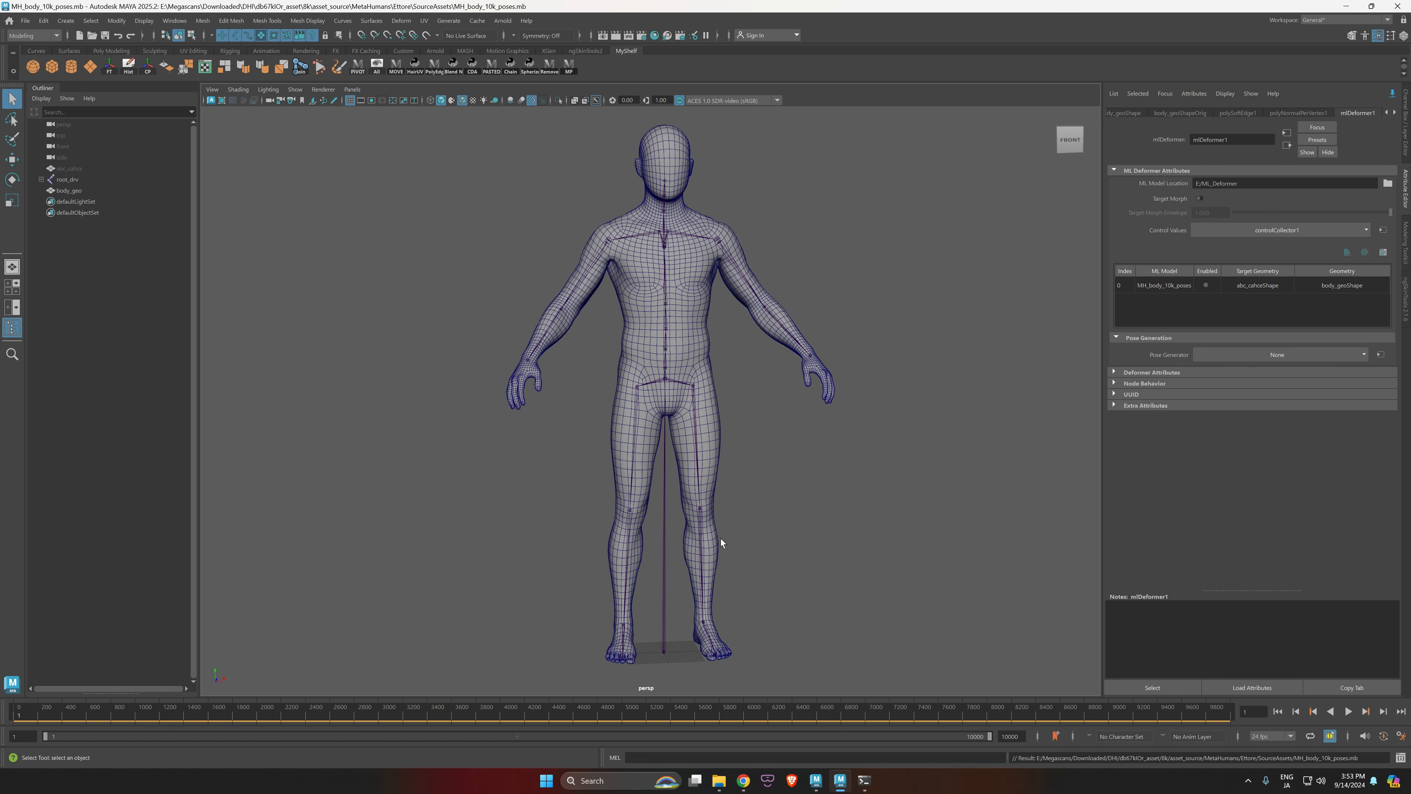
# Step: Rotate the left thigh driver joint in Maya to raise the straight leg forward to roughly horizontal
pyautogui.keyDown('alt'); pyautogui.moveTo(721, 539); pyautogui.dragTo(760, 525); pyautogui.keyUp('alt')
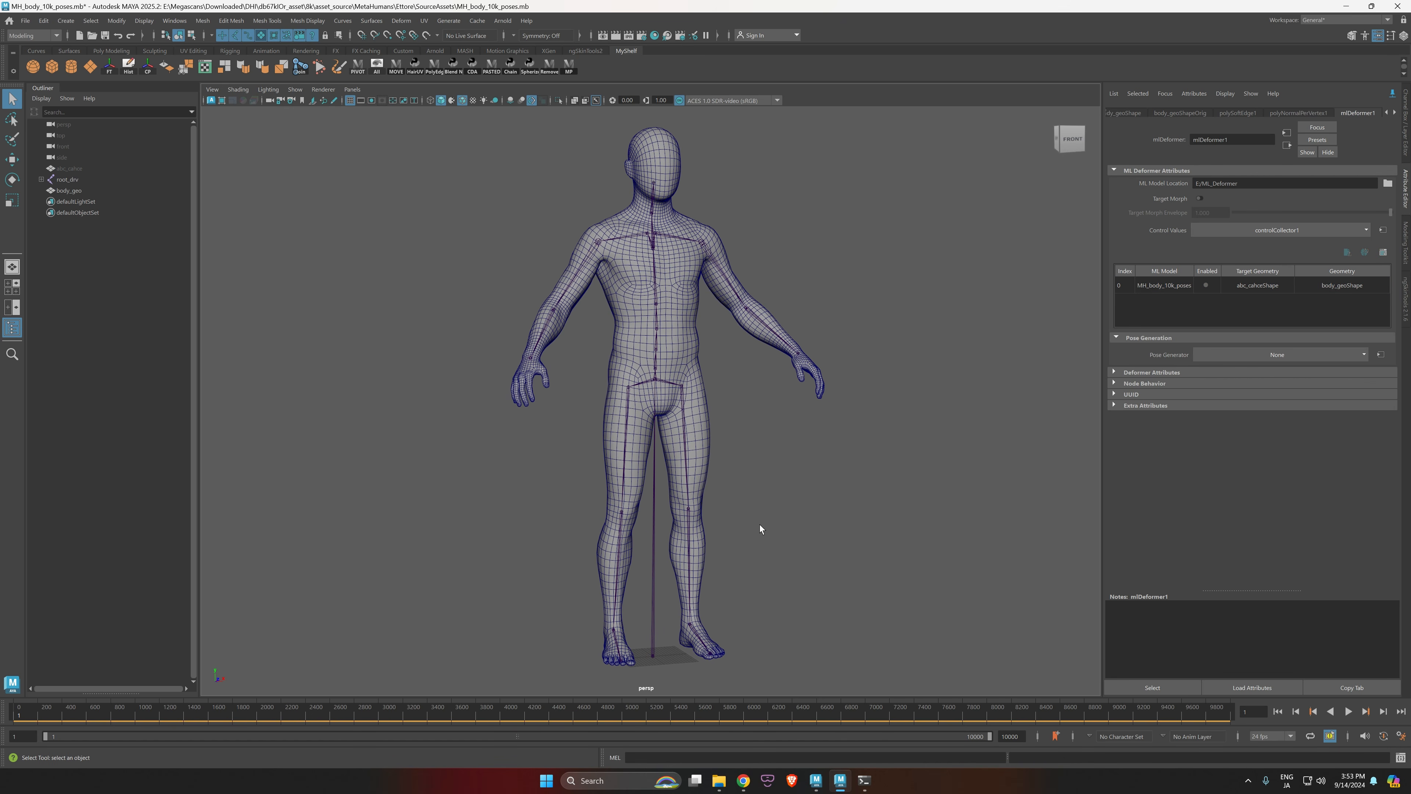
pyautogui.keyDown('alt'); pyautogui.moveTo(710, 437); pyautogui.dragTo(779, 532); pyautogui.keyUp('alt')
pyautogui.click(687, 389)
pyautogui.moveTo(687, 389)
pyautogui.keyDown('alt'); pyautogui.mouseDown()
pyautogui.moveTo(761, 437)
pyautogui.moveTo(705, 393)
pyautogui.moveTo(703, 375)
pyautogui.mouseUp(); pyautogui.keyUp('alt')
pyautogui.press('e')
pyautogui.scroll(3, 918, 526)
pyautogui.keyDown('alt'); pyautogui.moveTo(919, 526); pyautogui.dragTo(702, 480); pyautogui.keyUp('alt')
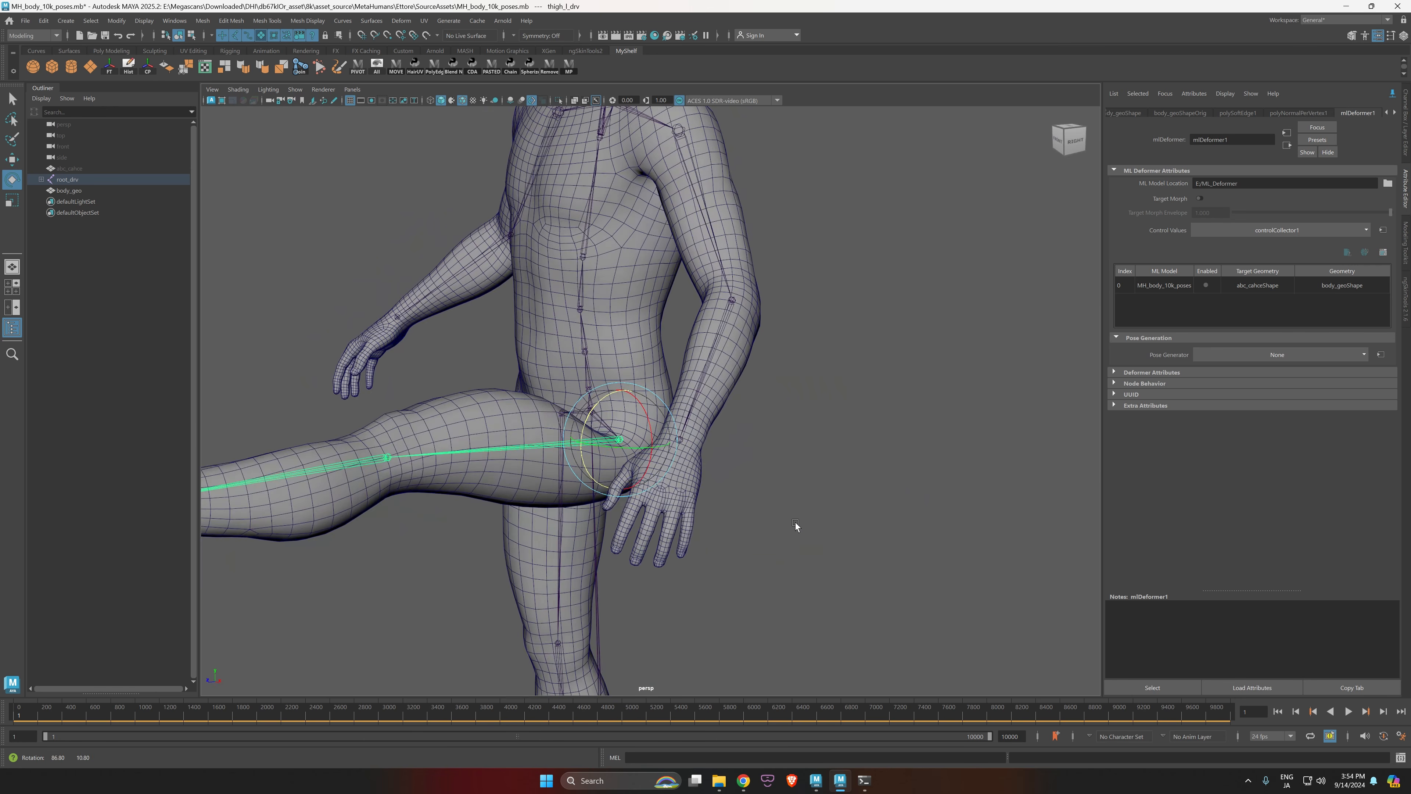
pyautogui.keyDown('alt'); pyautogui.moveTo(548, 448); pyautogui.dragTo(727, 438); pyautogui.keyUp('alt')
pyautogui.click(727, 438)
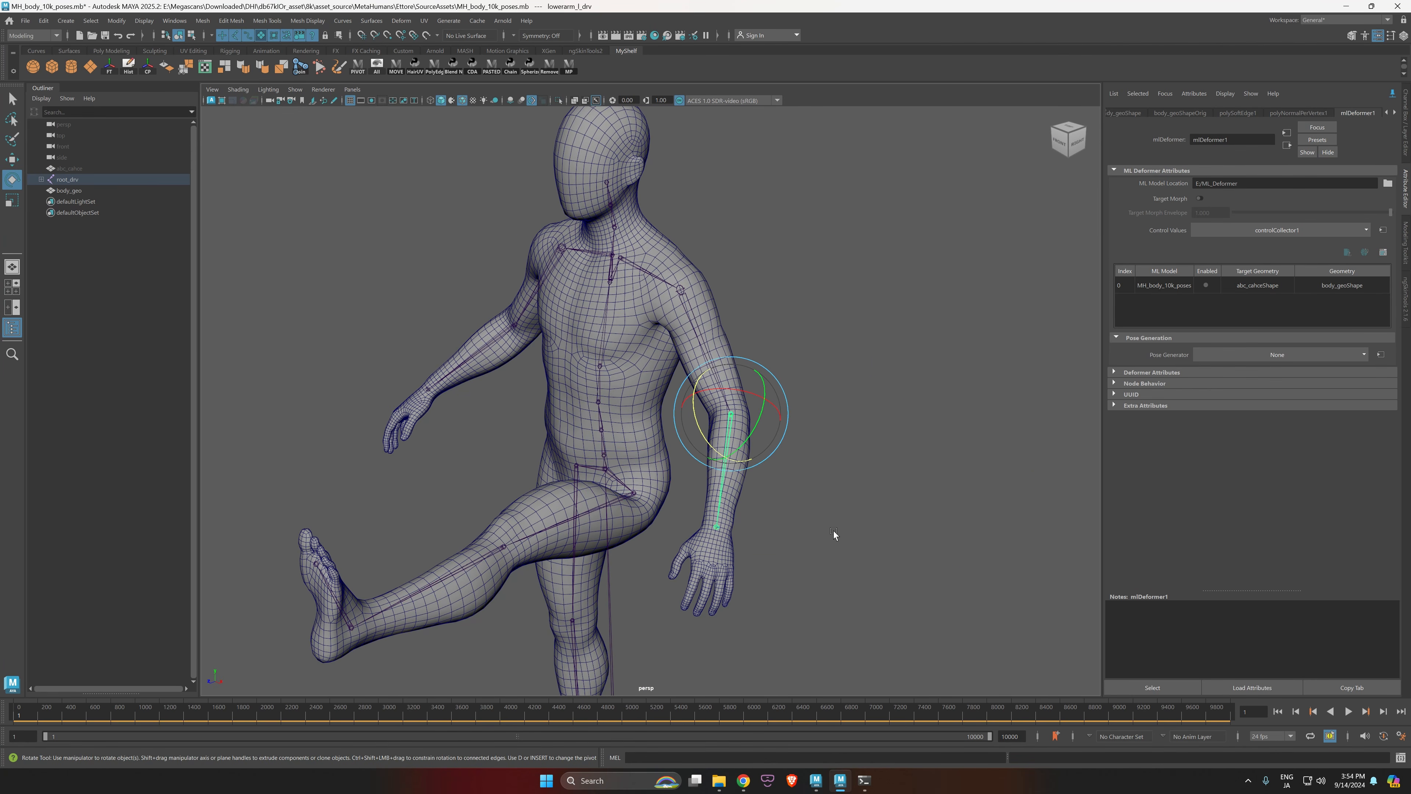
pyautogui.keyDown('alt'); pyautogui.moveTo(834, 530); pyautogui.dragTo(614, 394); pyautogui.keyUp('alt')
pyautogui.hotkey('ctrl', 'z')
# Step: Enable the trained MH_body_10k_poses model on mlDeformer1 and examine the deformation around the raised left leg
pyautogui.keyDown('alt'); pyautogui.moveTo(787, 606); pyautogui.dragTo(734, 497); pyautogui.keyUp('alt')
pyautogui.keyDown('alt'); pyautogui.moveTo(707, 545); pyautogui.dragTo(750, 531, button='right'); pyautogui.keyUp('alt')
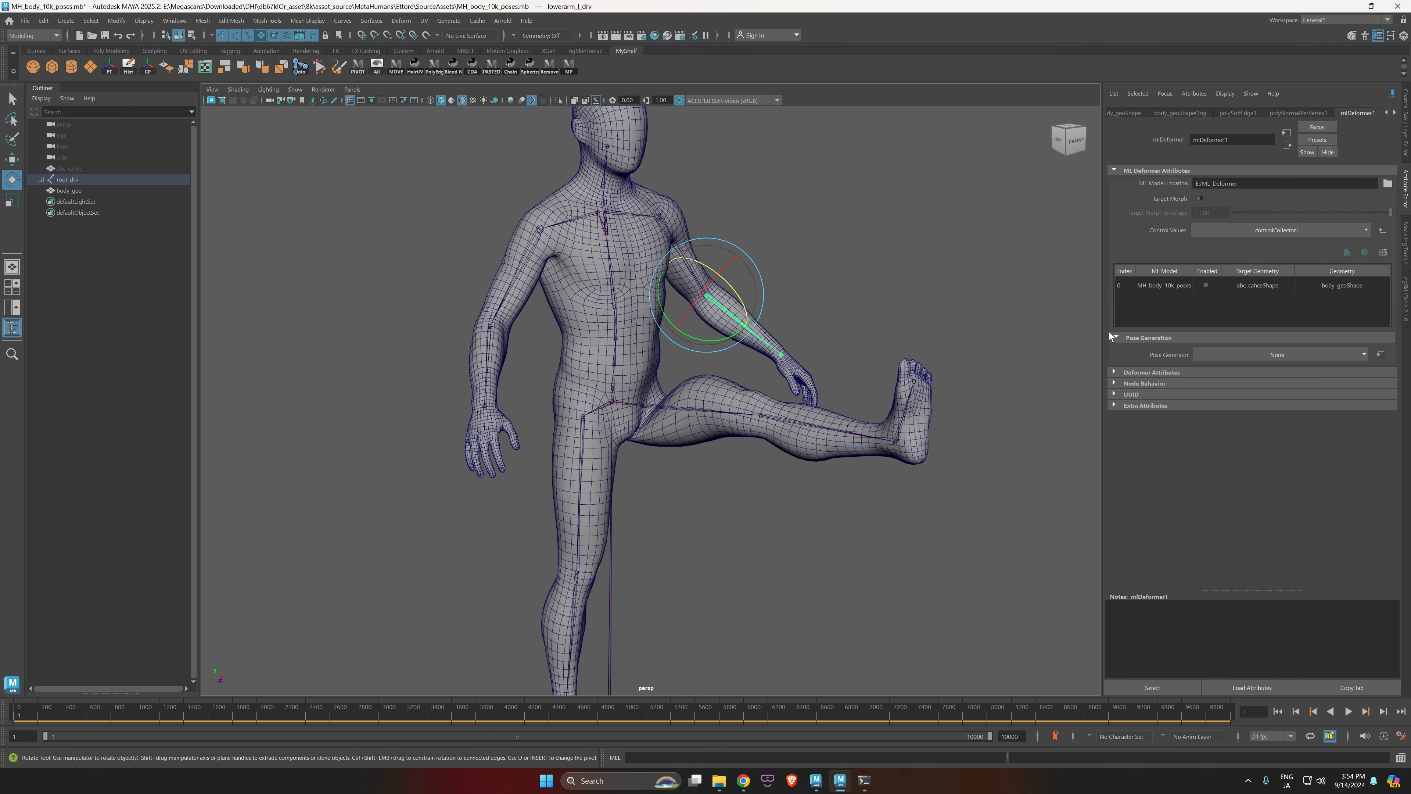
pyautogui.click(1206, 284)
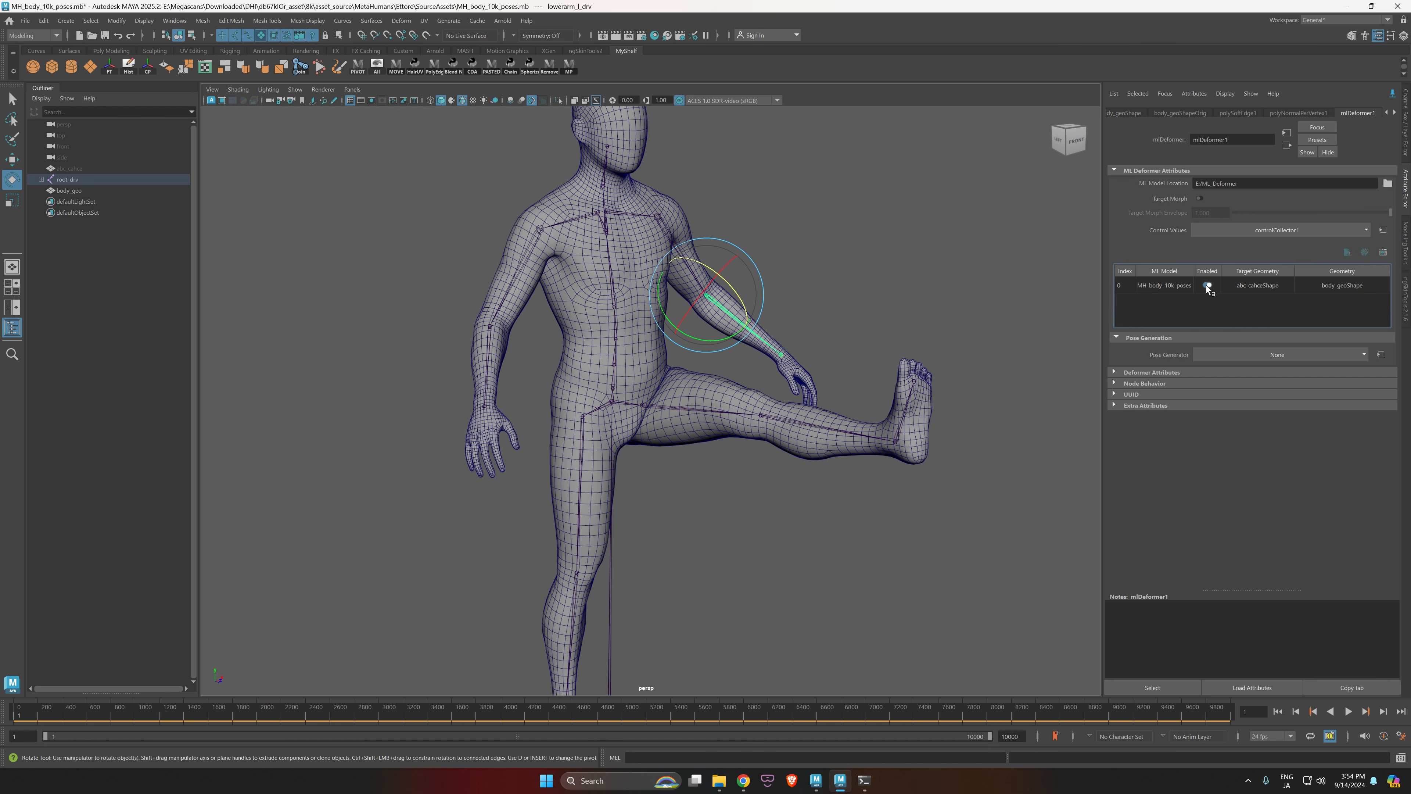
pyautogui.keyDown('alt'); pyautogui.moveTo(1004, 414); pyautogui.dragTo(611, 431); pyautogui.keyUp('alt')
# Step: Rotate the left thigh driver joint and bend the left calf driver joint back about 95 degrees to test the knee deformation
pyautogui.click(597, 400)
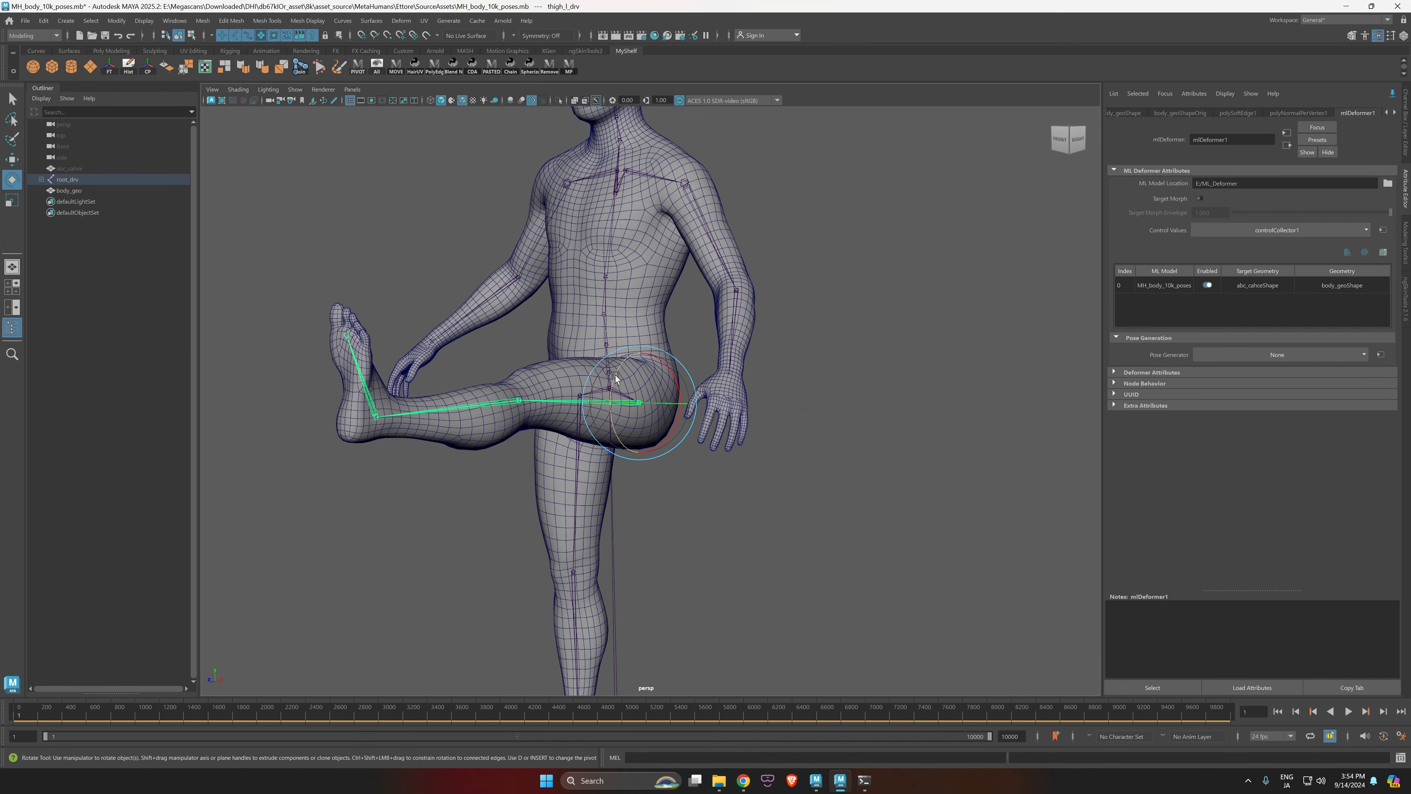
pyautogui.moveTo(615, 379); pyautogui.dragTo(423, 440)
pyautogui.click(406, 394)
pyautogui.moveTo(419, 371); pyautogui.dragTo(471, 386)
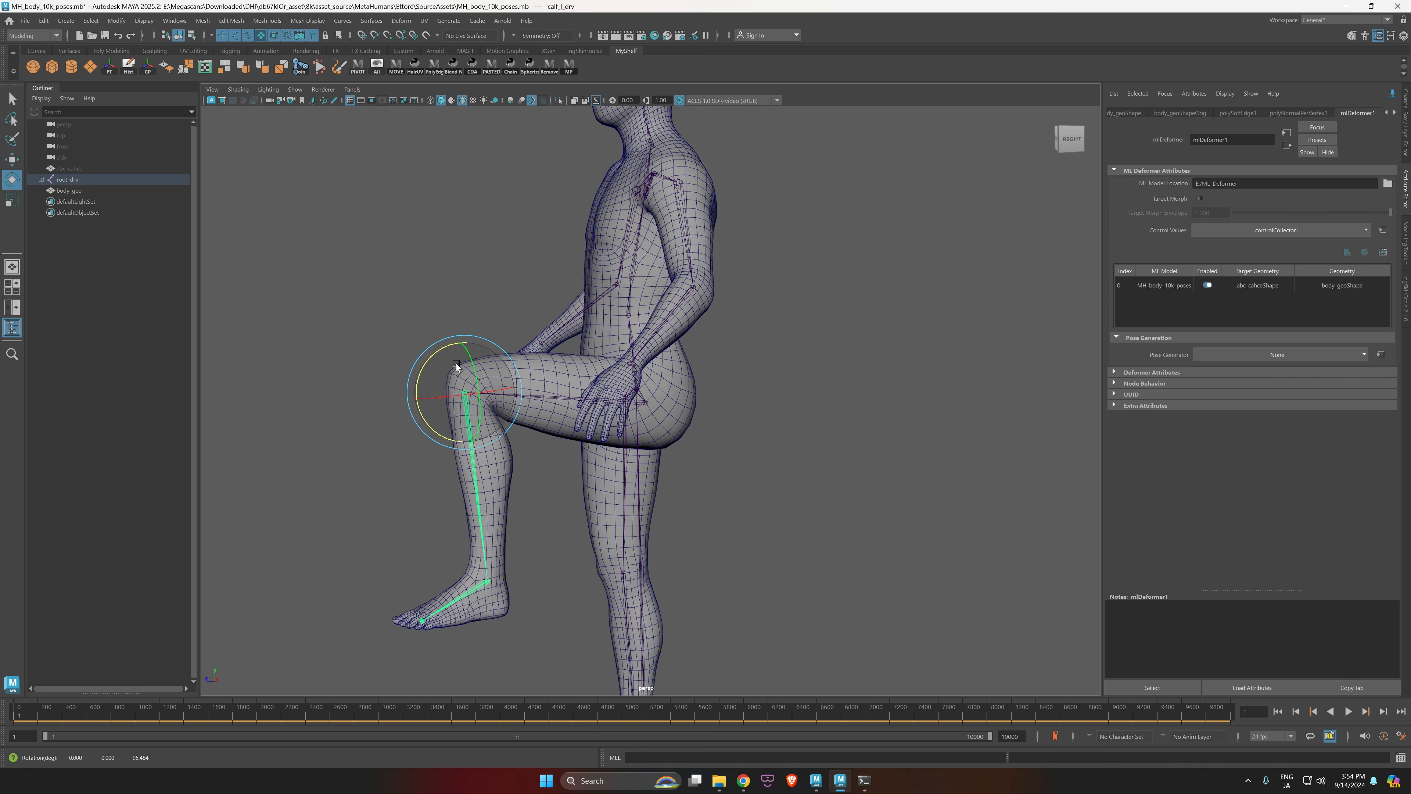
pyautogui.keyDown('alt'); pyautogui.moveTo(581, 424); pyautogui.dragTo(710, 477); pyautogui.keyUp('alt')
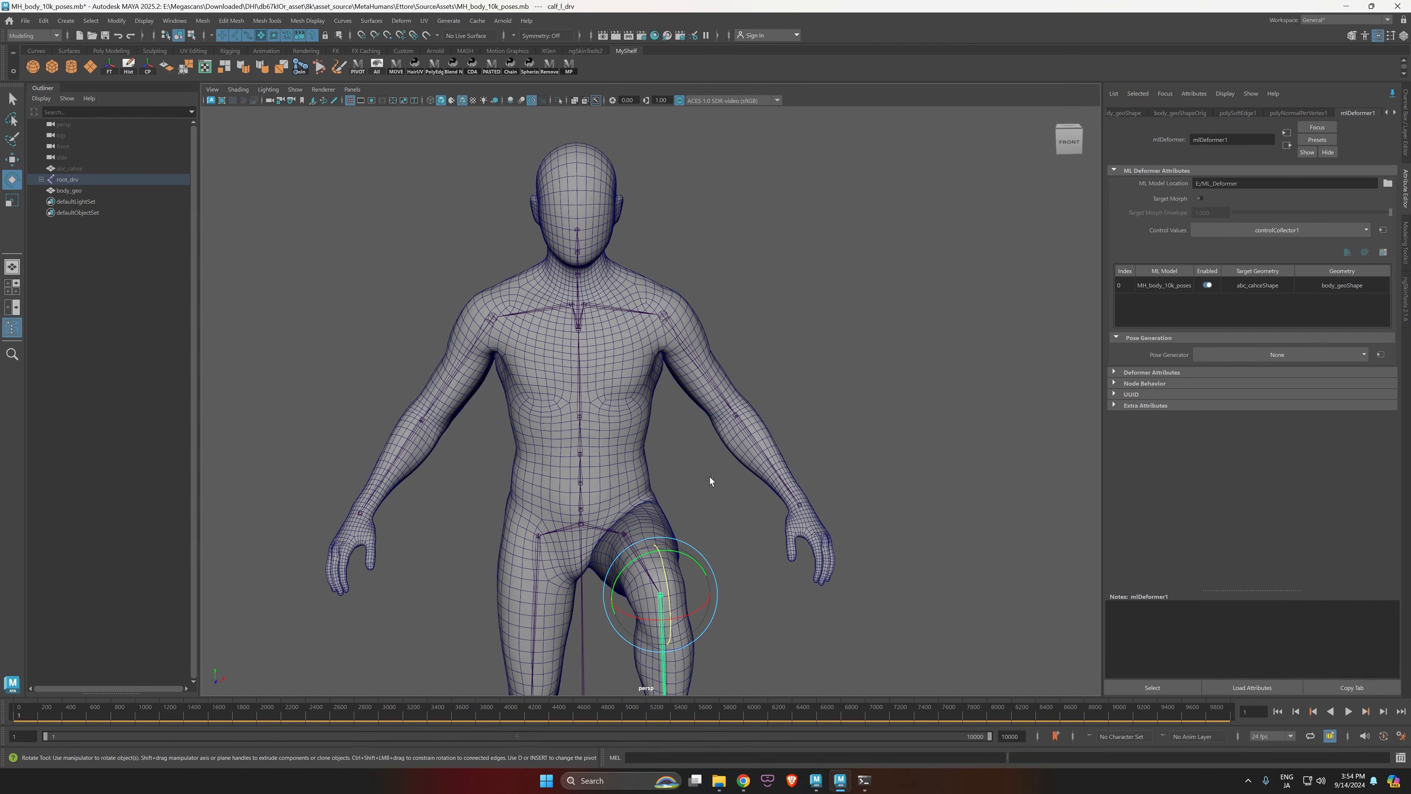
# Step: Rotate the left clavicle and left upper arm driver joints to raise the arm overhead, and examine the shoulder from back and front
pyautogui.click(630, 330)
pyautogui.keyDown('alt'); pyautogui.moveTo(695, 447); pyautogui.dragTo(725, 520, button='middle'); pyautogui.keyUp('alt')
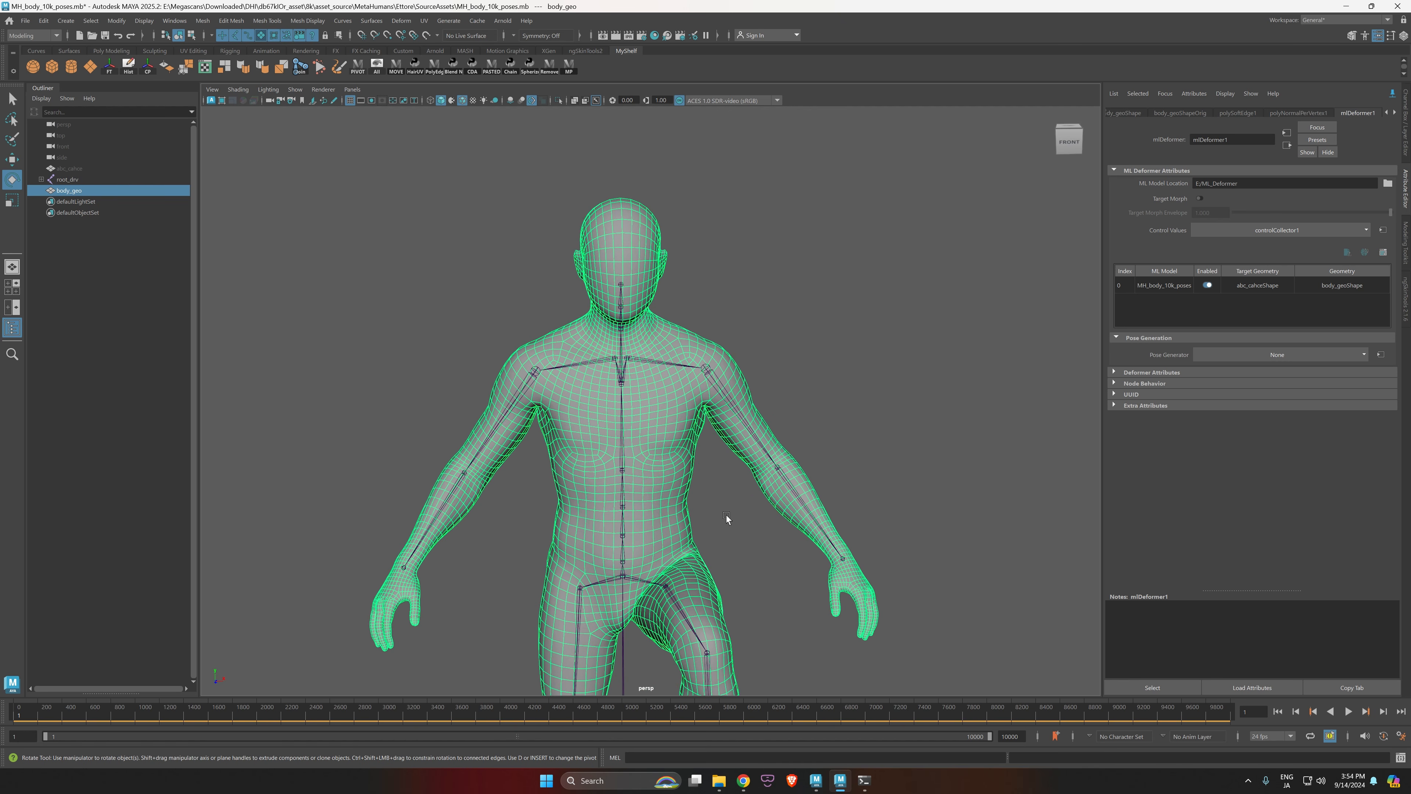
pyautogui.click(653, 357)
pyautogui.keyDown('alt'); pyautogui.moveTo(715, 474); pyautogui.dragTo(717, 449); pyautogui.keyUp('alt')
pyautogui.moveTo(650, 339); pyautogui.dragTo(643, 303)
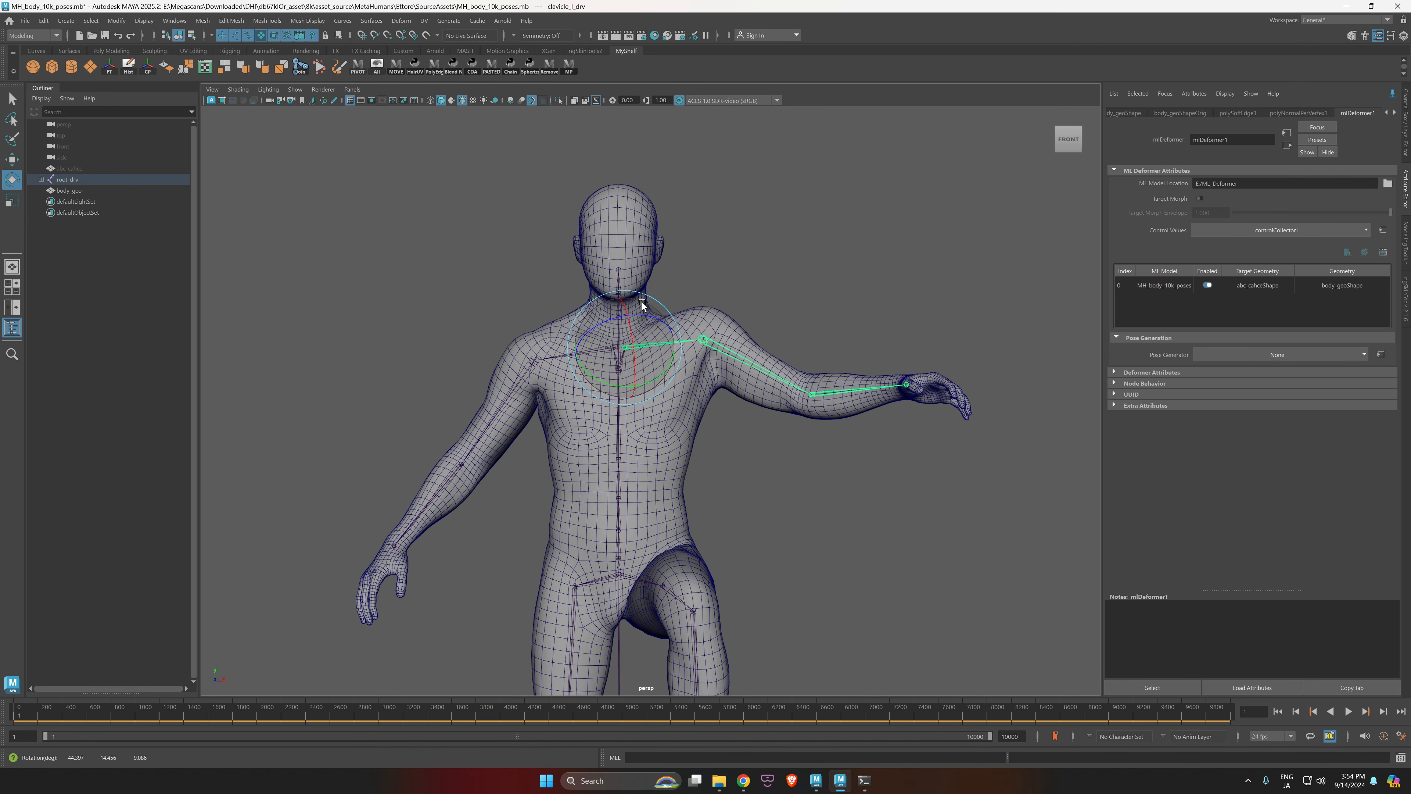
pyautogui.click(724, 349)
pyautogui.moveTo(739, 359); pyautogui.dragTo(701, 495)
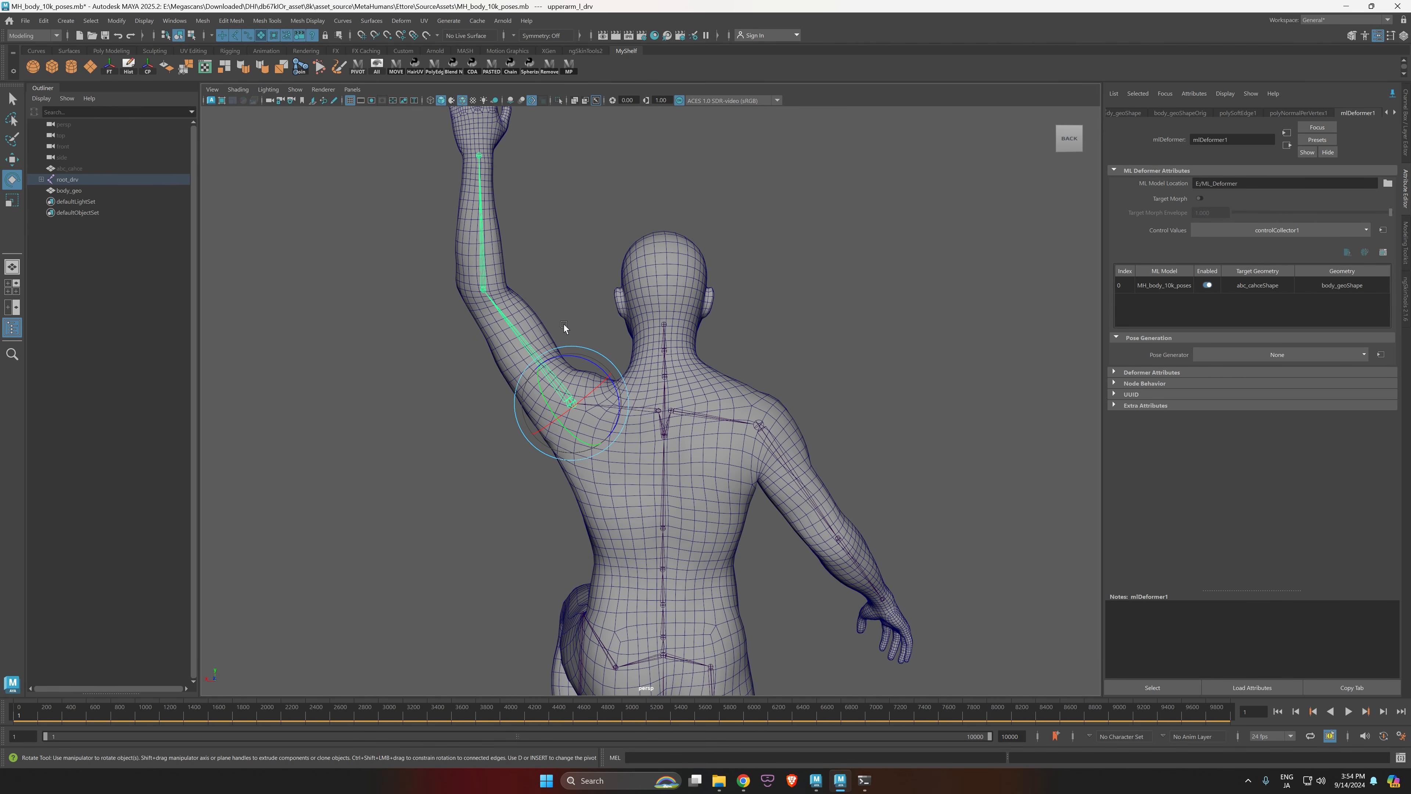
pyautogui.keyDown('alt'); pyautogui.moveTo(762, 333); pyautogui.dragTo(827, 453); pyautogui.keyUp('alt')
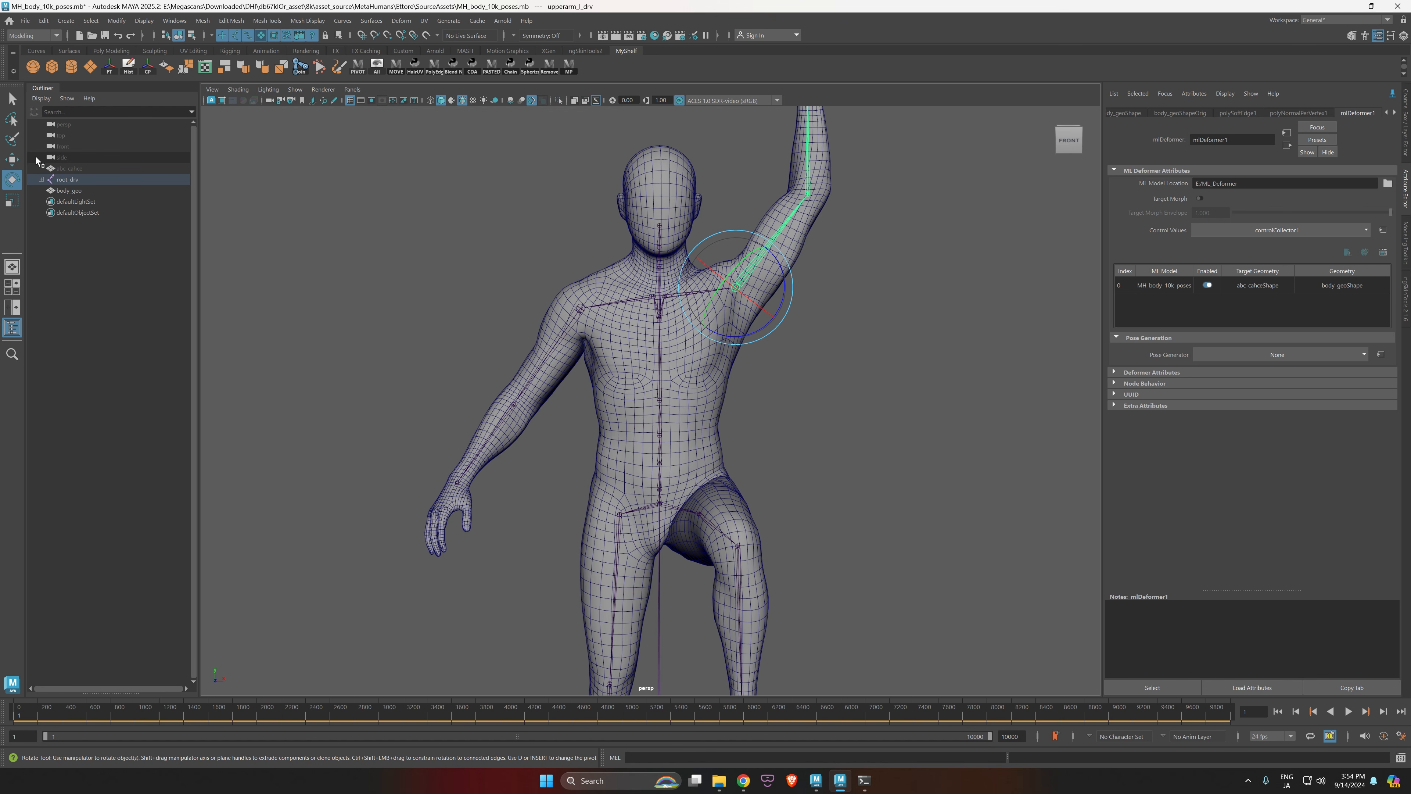
# Step: Rotate spine_01_drv through spine_04_drv together to bend and twist the torso, and rotate the right upper arm driver joint
pyautogui.click(41, 179)
pyautogui.click(41, 179)
pyautogui.keyDown('shift'); pyautogui.click(41, 179); pyautogui.keyUp('shift')
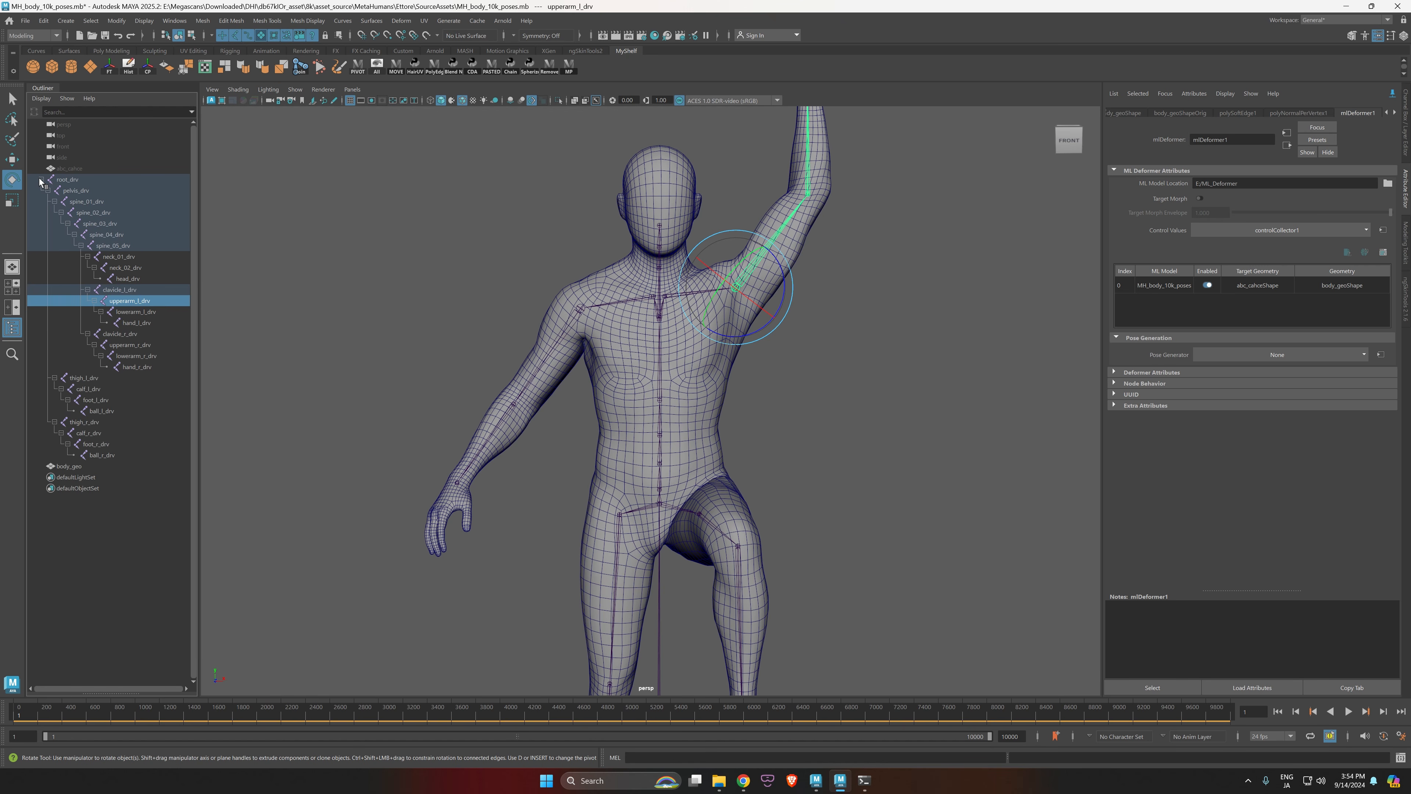
pyautogui.moveTo(120, 240); pyautogui.dragTo(106, 201)
pyautogui.moveTo(687, 454)
pyautogui.mouseDown()
pyautogui.moveTo(673, 439)
pyautogui.moveTo(698, 460)
pyautogui.mouseUp()
pyautogui.keyDown('alt'); pyautogui.moveTo(812, 528); pyautogui.dragTo(829, 463); pyautogui.keyUp('alt')
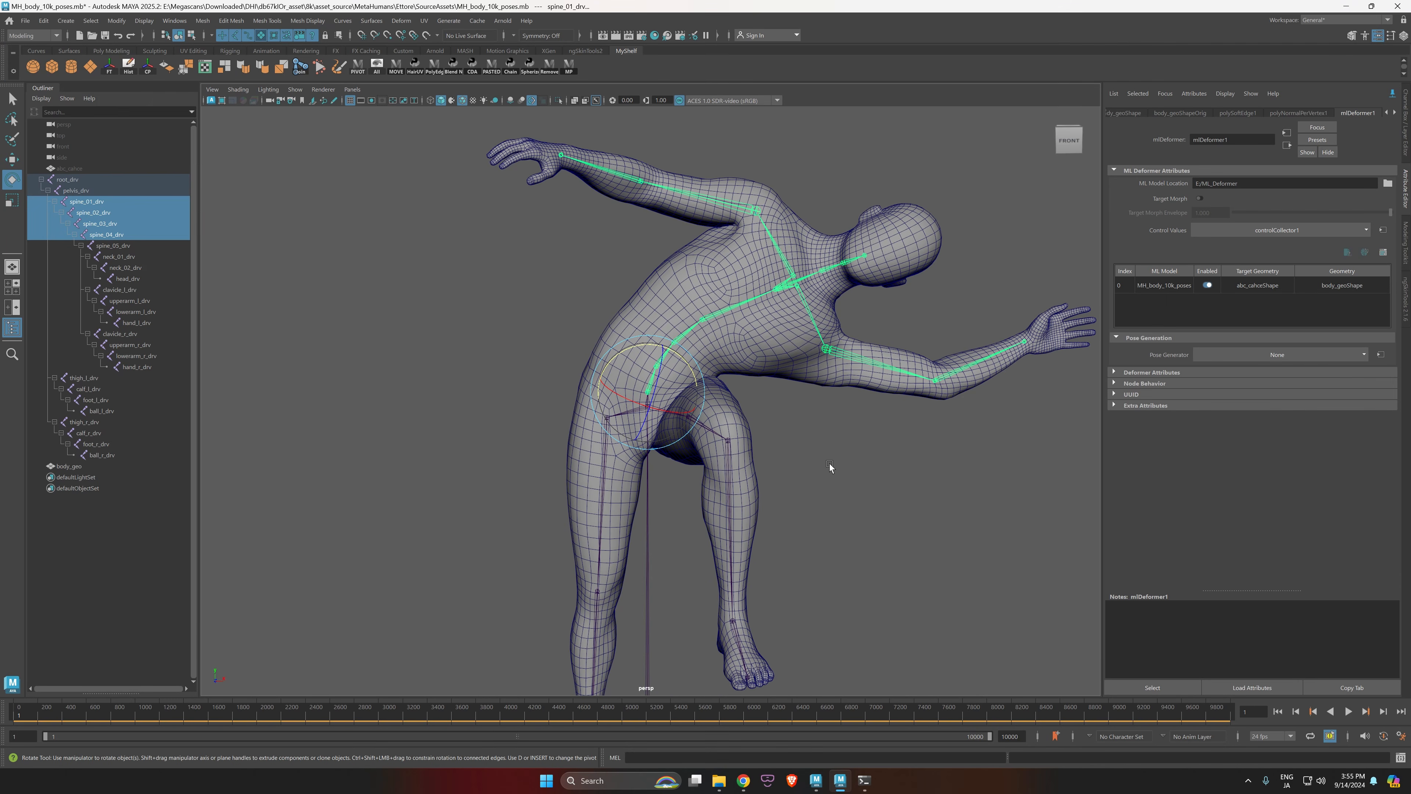
pyautogui.moveTo(693, 383); pyautogui.dragTo(665, 356)
pyautogui.click(489, 367)
pyautogui.moveTo(506, 371); pyautogui.dragTo(482, 350)
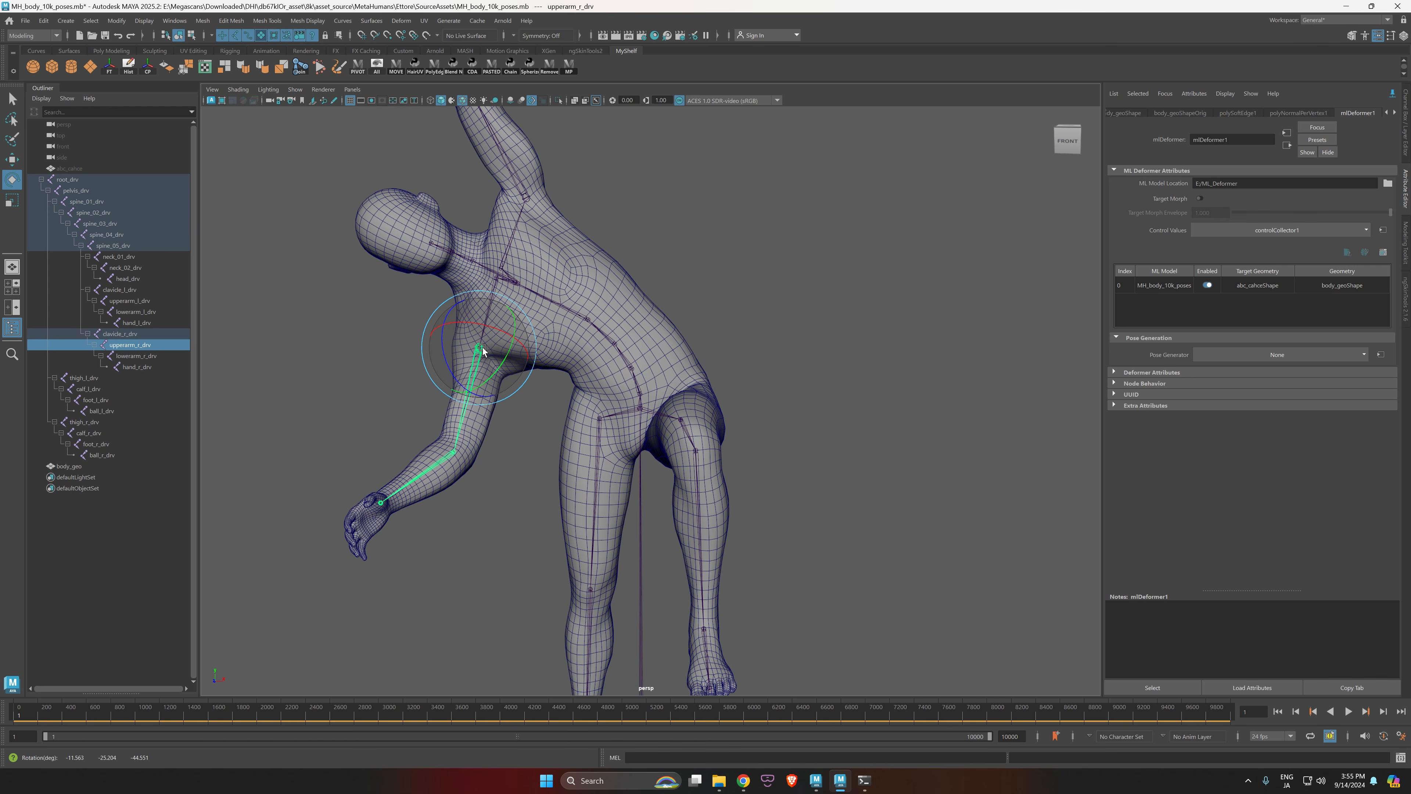
# Step: Toggle the MH_body_10k_poses model off and on repeatedly to compare the bent body's deformation with and without it
pyautogui.scroll(1, 604, 457)
pyautogui.click(1209, 285)
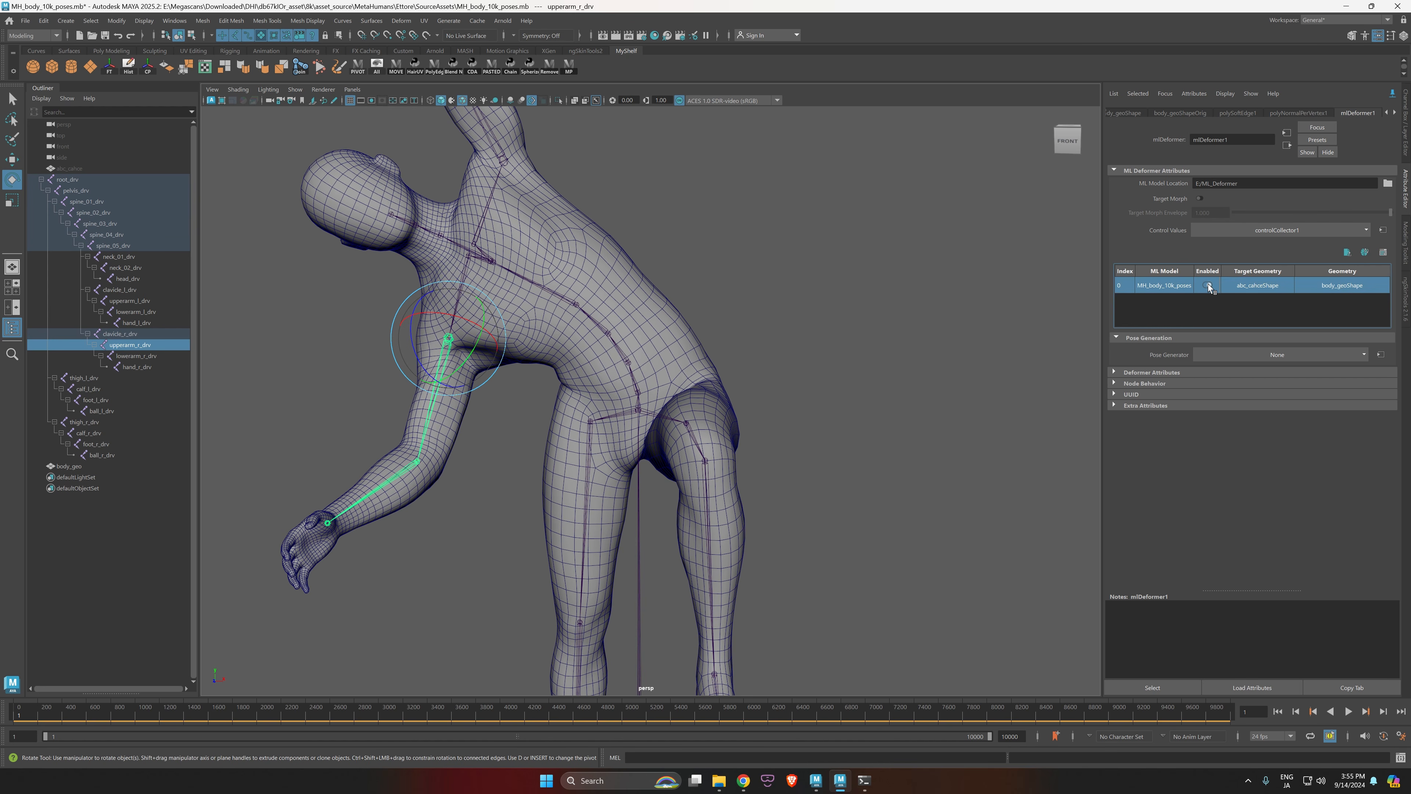
pyautogui.click(1209, 285)
pyautogui.click(1209, 285)
pyautogui.click(1209, 286)
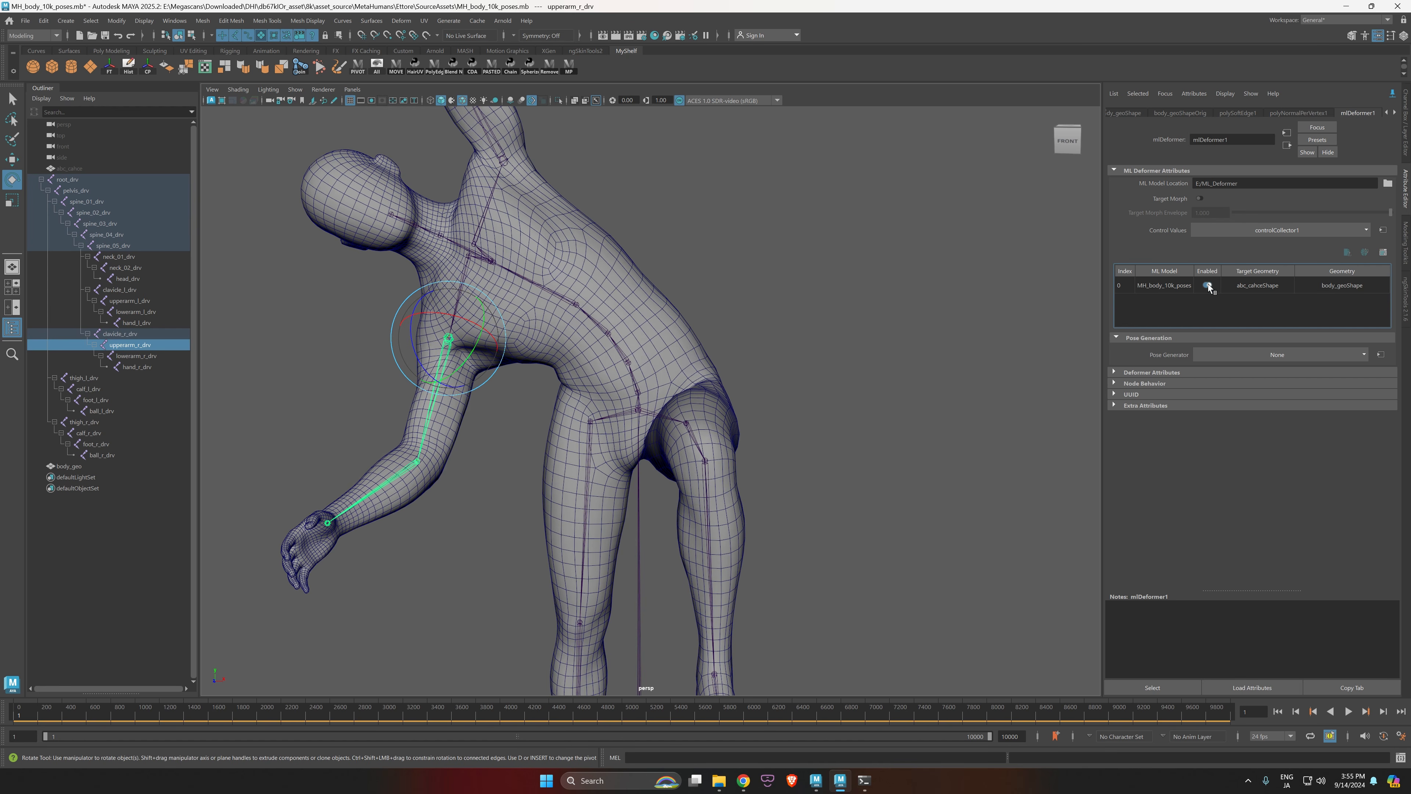
pyautogui.click(1209, 285)
pyautogui.click(1209, 285)
pyautogui.click(1208, 285)
pyautogui.keyDown('alt'); pyautogui.moveTo(778, 390); pyautogui.dragTo(974, 413); pyautogui.keyUp('alt')
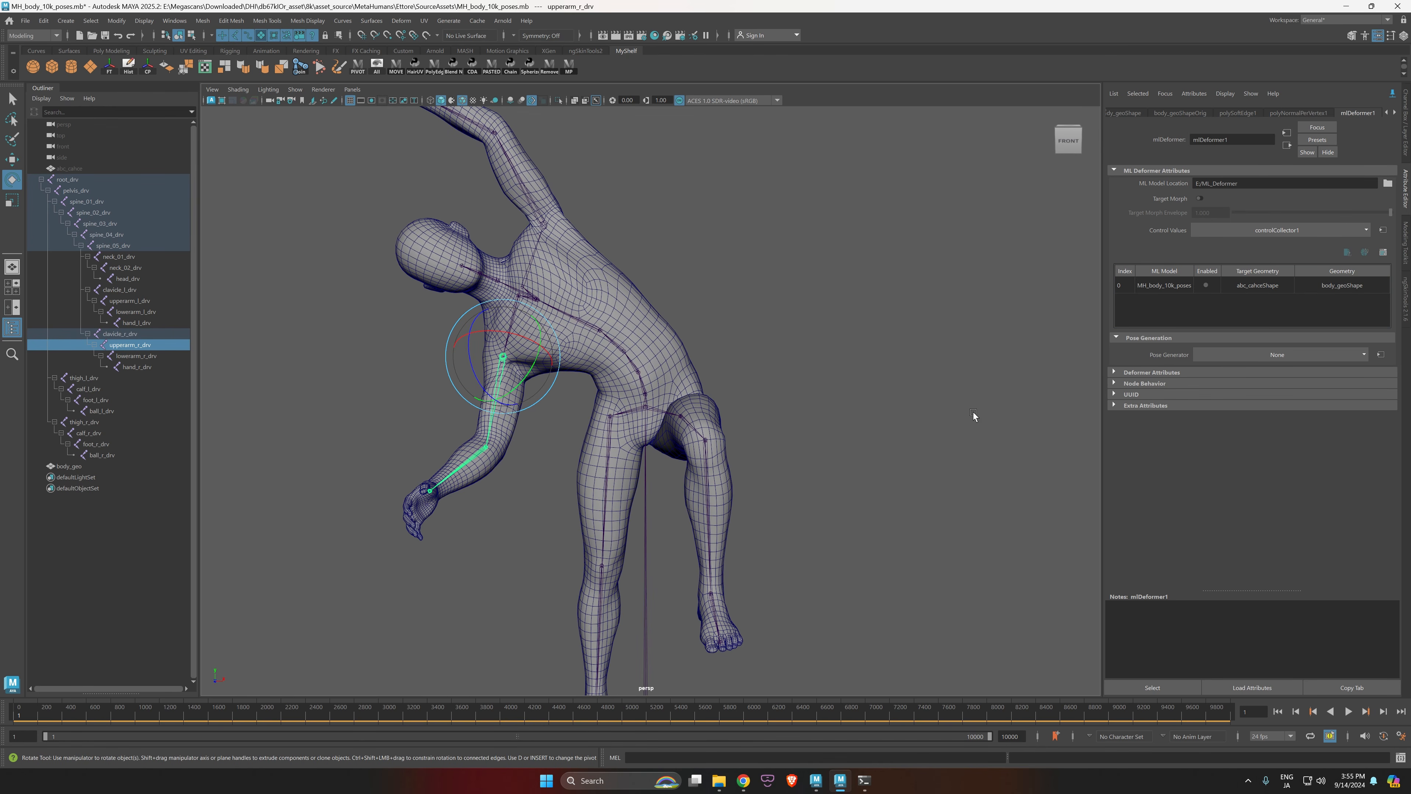
pyautogui.click(1207, 285)
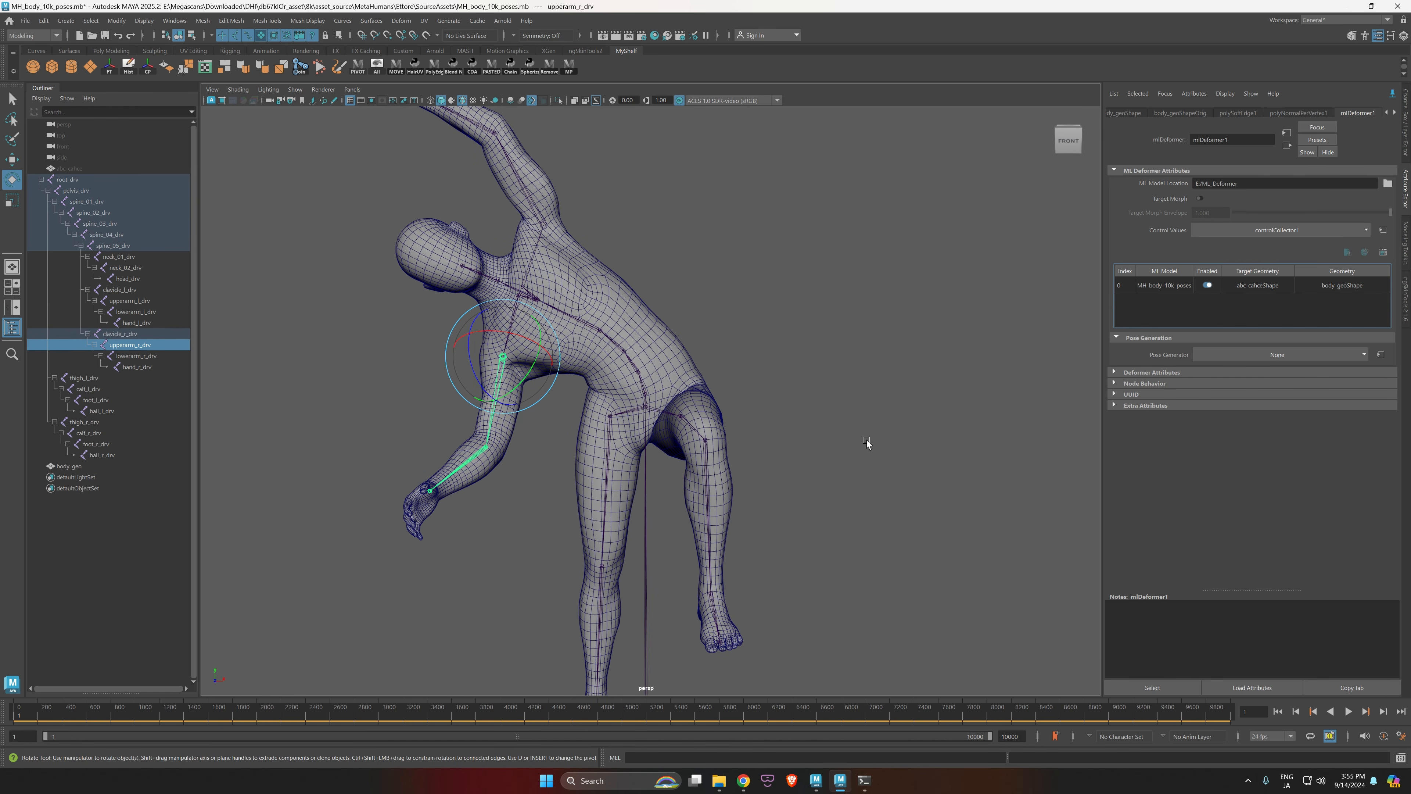
pyautogui.keyDown('alt'); pyautogui.moveTo(850, 495); pyautogui.dragTo(788, 459, button='right'); pyautogui.keyUp('alt')
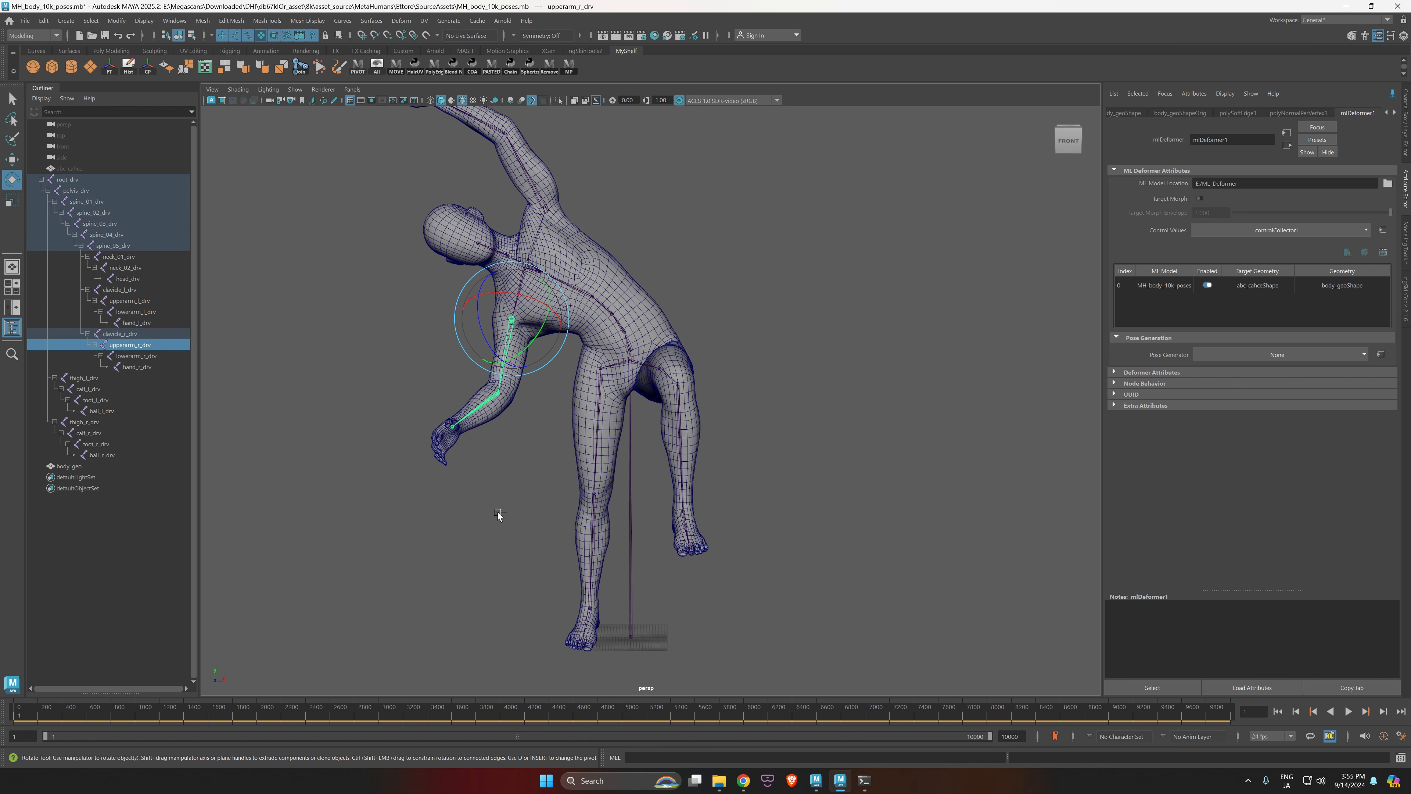
# Step: Undo all the test rotations of the spine, arm and leg driver joints back to the default standing pose
pyautogui.hotkey('ctrl', 'z')
pyautogui.hotkey('ctrl', 'z')
pyautogui.hotkey('ctrl', 'z')
pyautogui.hotkey('ctrl', 'z')
pyautogui.hotkey('ctrl', 'z')
pyautogui.hotkey('ctrl', 'z')
pyautogui.hotkey('ctrl', 'z')
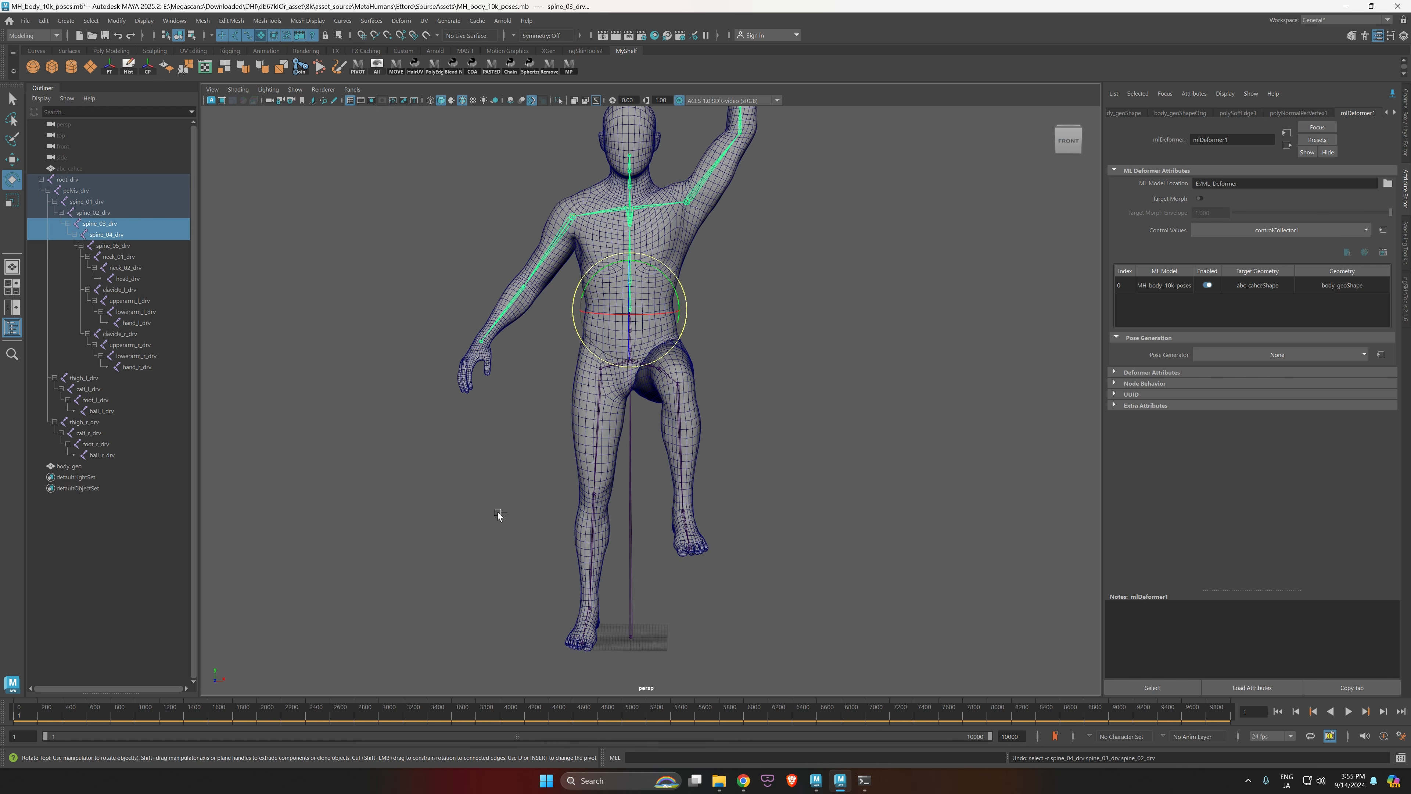
pyautogui.hotkey('ctrl', 'z')
pyautogui.hotkey('ctrl', 'z')
pyautogui.hotkey('ctrl', 'z')
pyautogui.hotkey('ctrl', 'z')
pyautogui.hotkey('ctrl', 'z')
pyautogui.hotkey('ctrl', 'z')
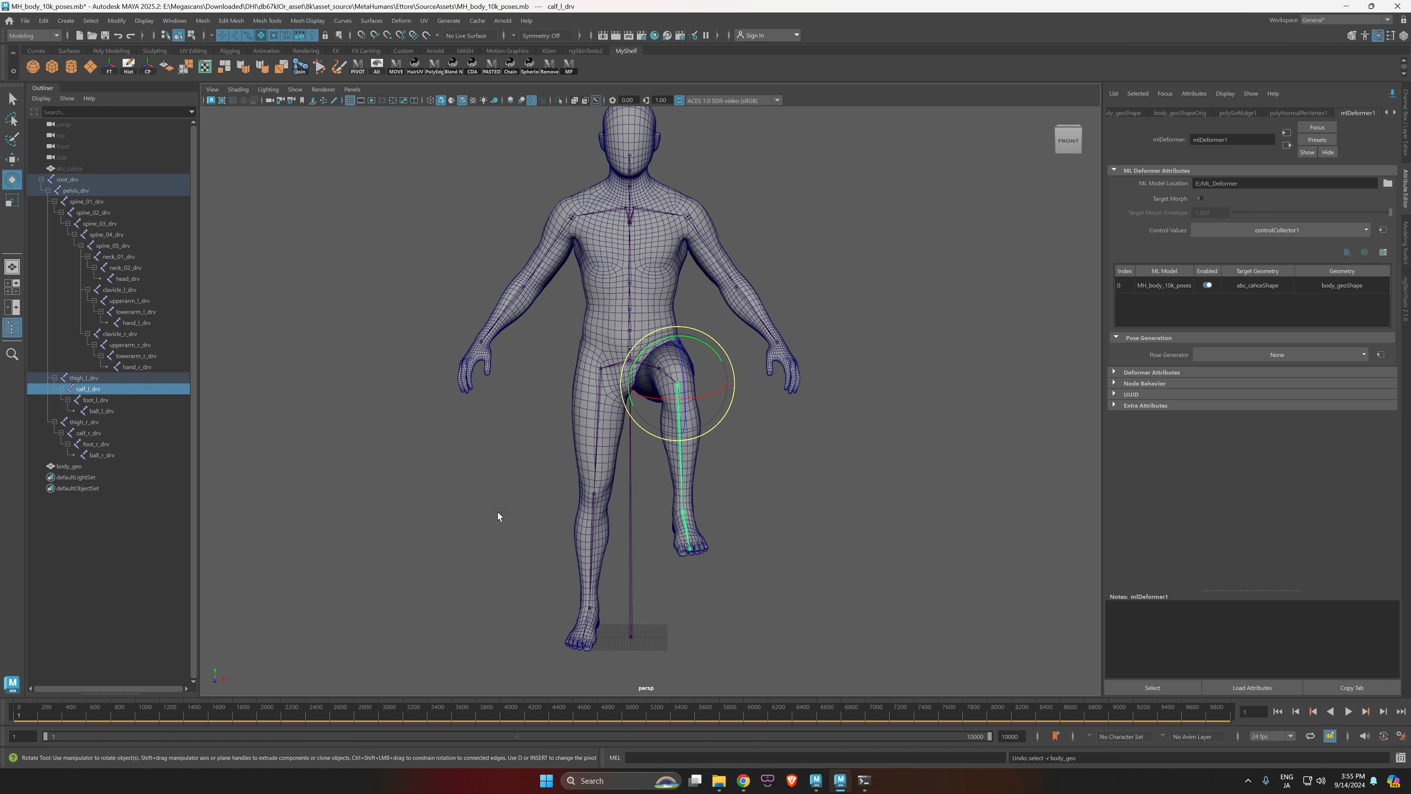
pyautogui.hotkey('ctrl', 'z')
pyautogui.hotkey('ctrl', 'z')
pyautogui.hotkey('ctrl', 'z')
pyautogui.hotkey('ctrl', 'z')
pyautogui.hotkey('ctrl', 'z')
pyautogui.hotkey('ctrl', 'z')
pyautogui.hotkey('ctrl', 'z')
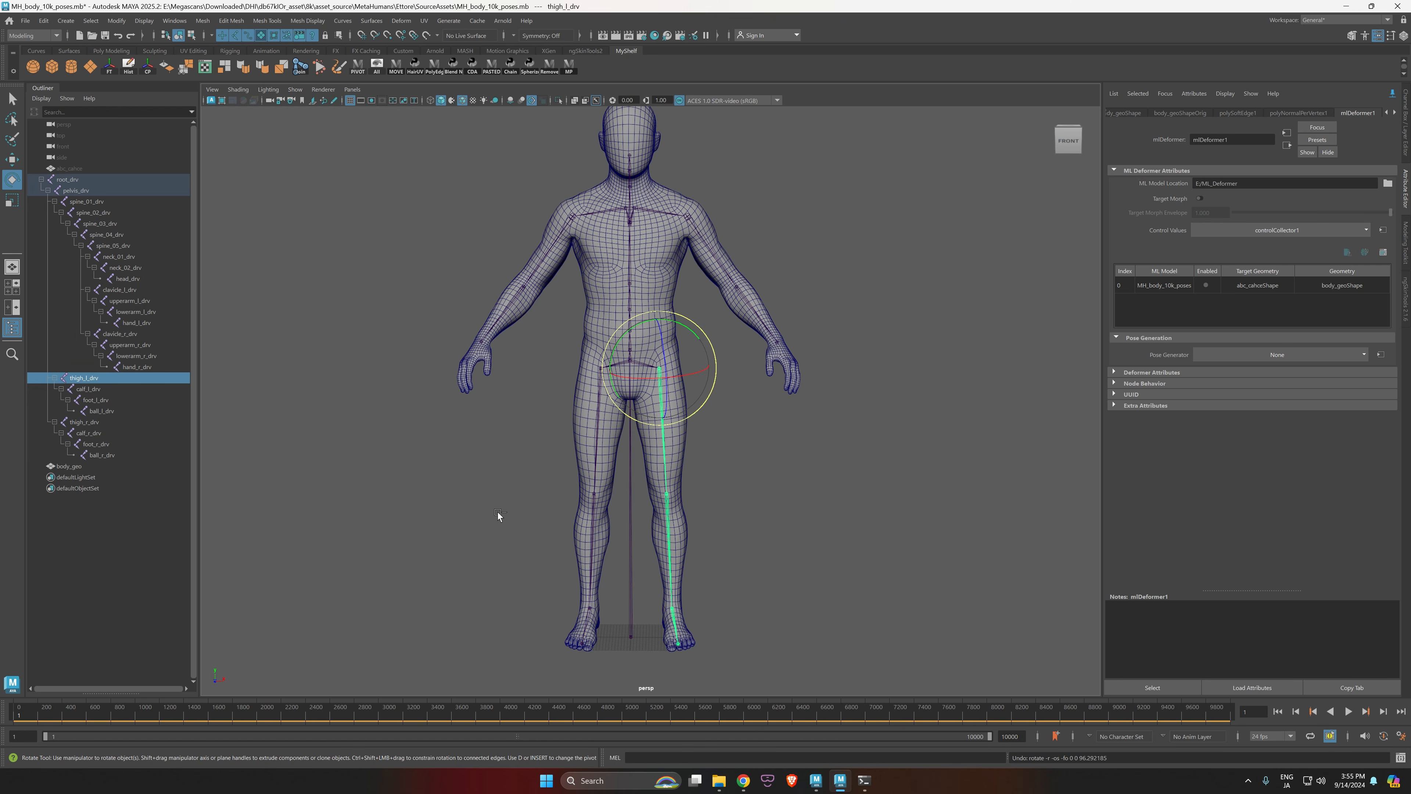
pyautogui.hotkey('ctrl', 'z')
# Step: Duplicate the body_geo mesh, select the copy, and unpin the Attribute Editor so it follows the selection
pyautogui.press('q')
pyautogui.click(677, 509)
pyautogui.keyDown('alt'); pyautogui.moveTo(733, 457); pyautogui.dragTo(748, 437); pyautogui.keyUp('alt')
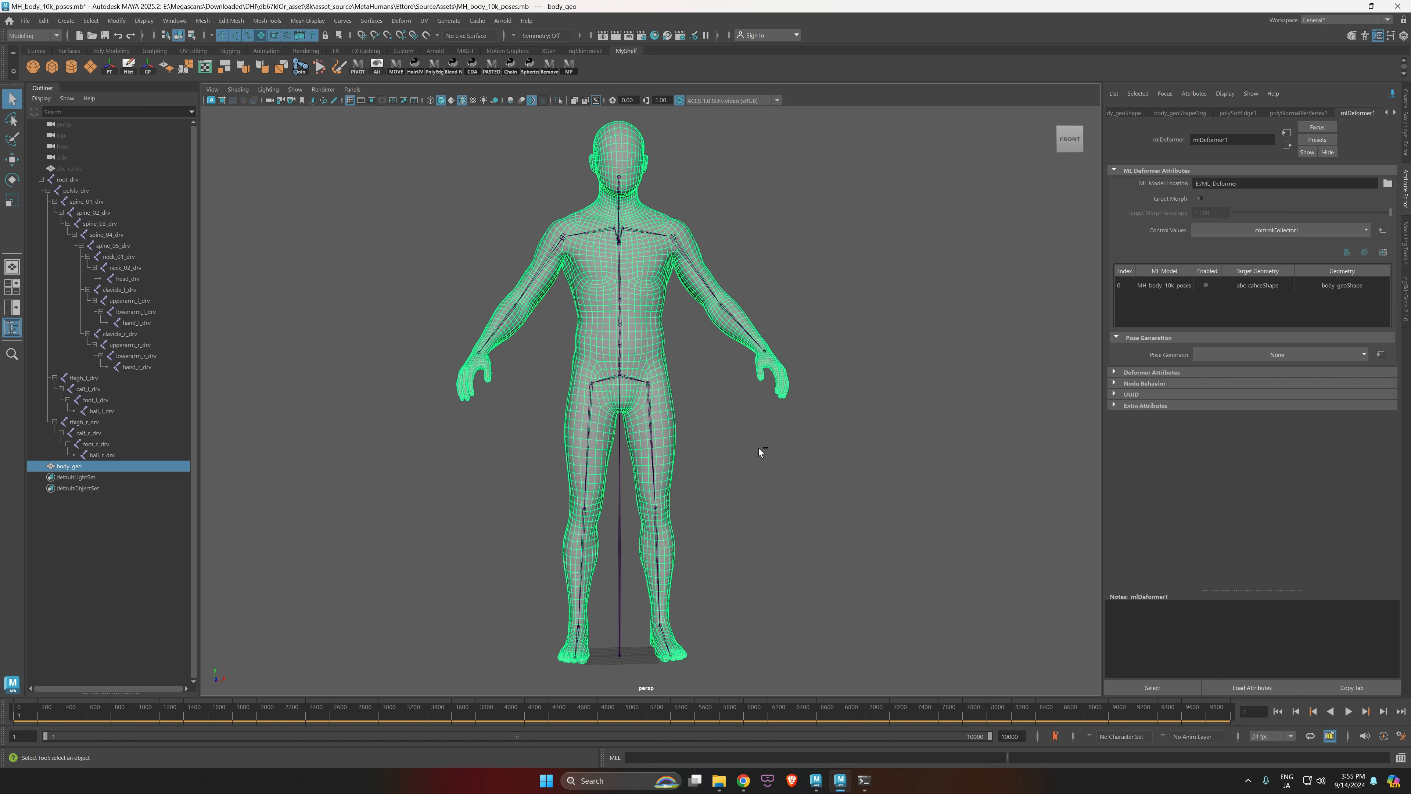
pyautogui.hotkey('ctrl', 'd')
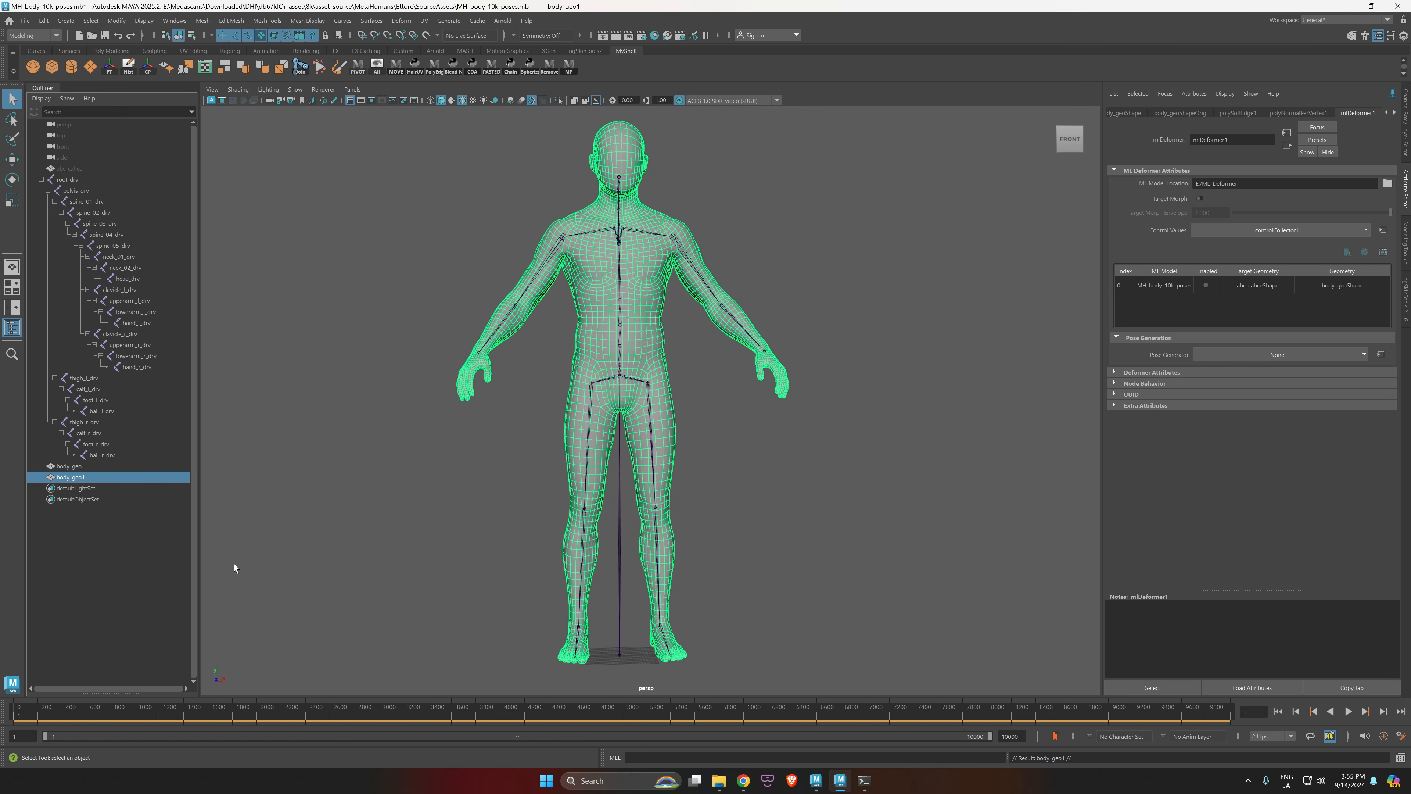
pyautogui.click(76, 478)
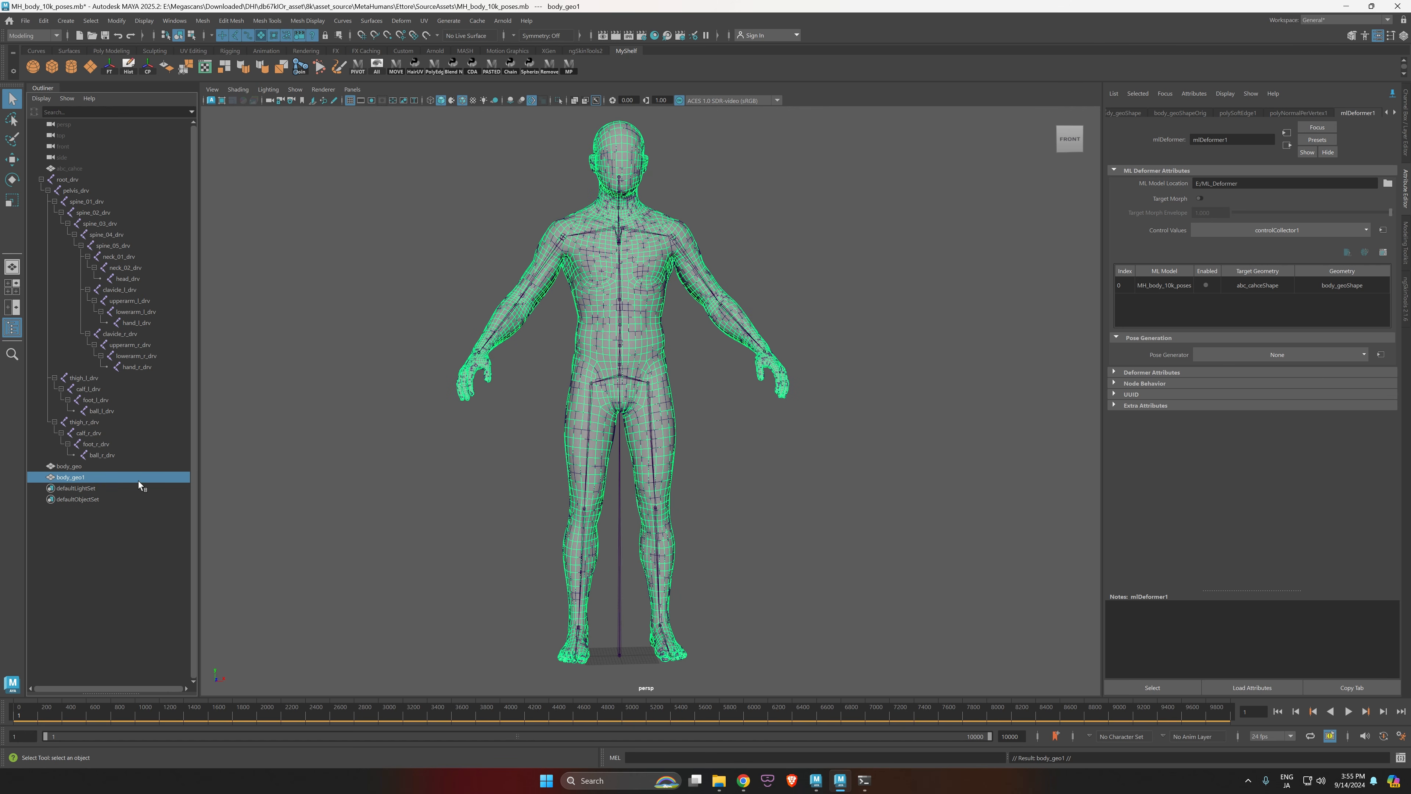
pyautogui.click(1392, 93)
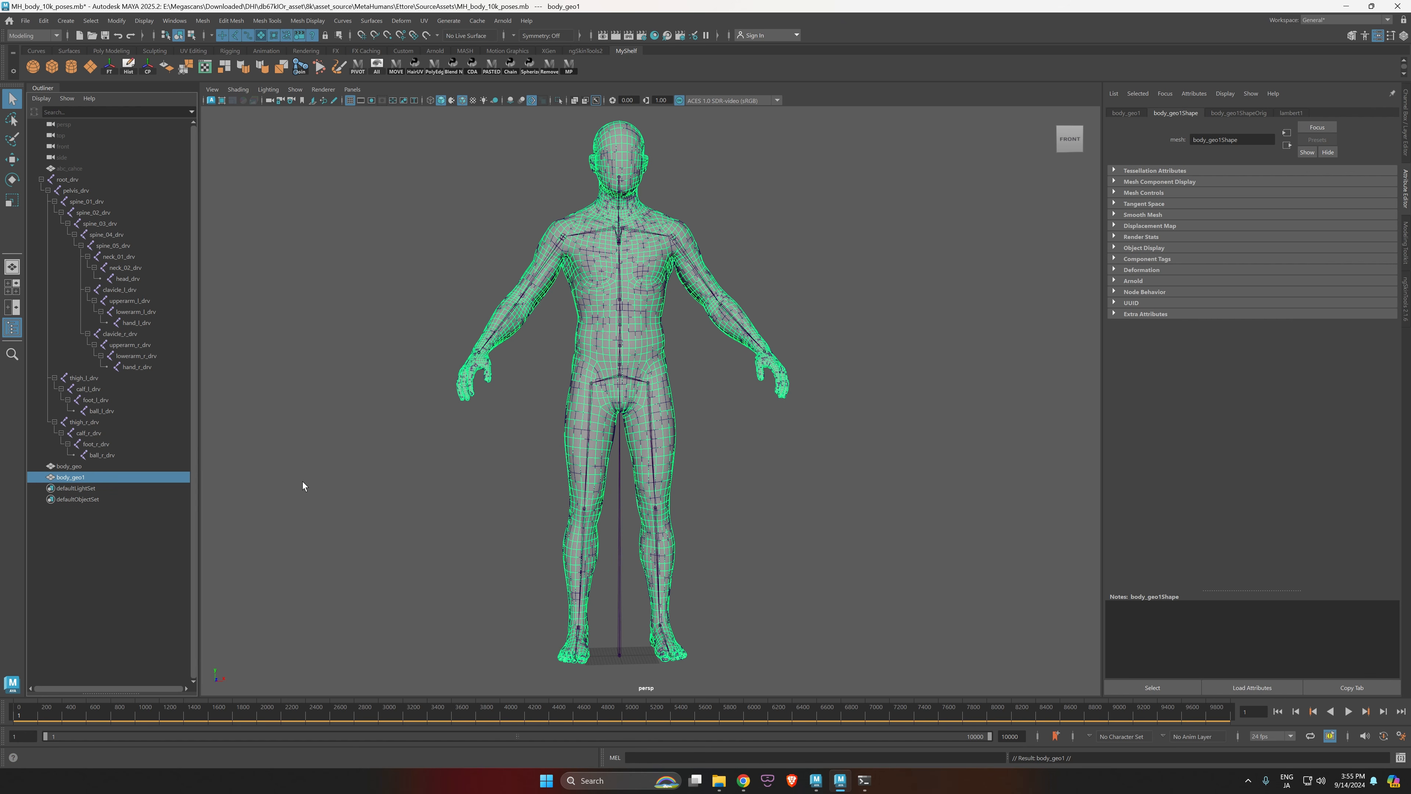
# Step: Bind the duplicate body_geo1 to the root_drv joint hierarchy using the default Bind Skin settings
pyautogui.click(145, 179)
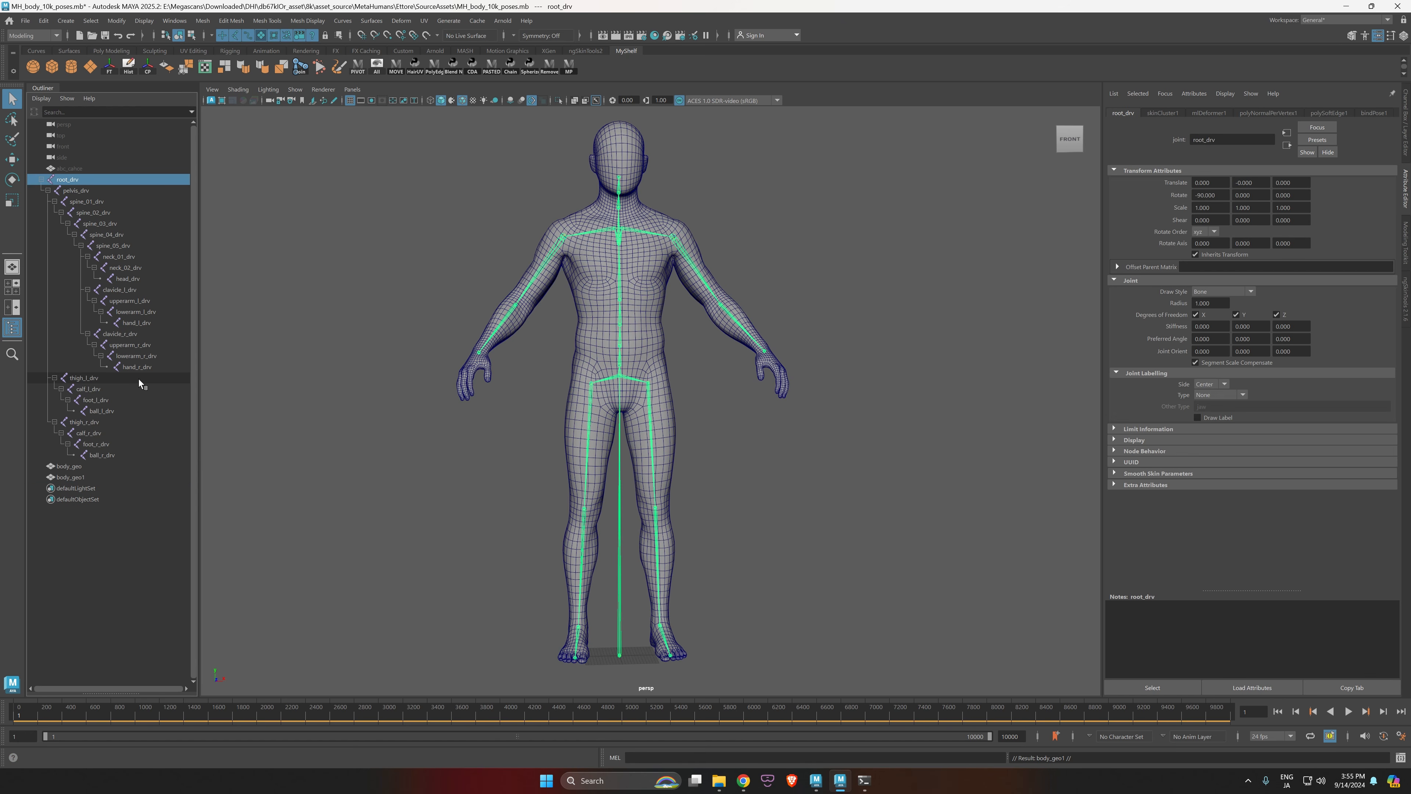
pyautogui.keyDown('ctrl'); pyautogui.click(78, 477); pyautogui.keyUp('ctrl')
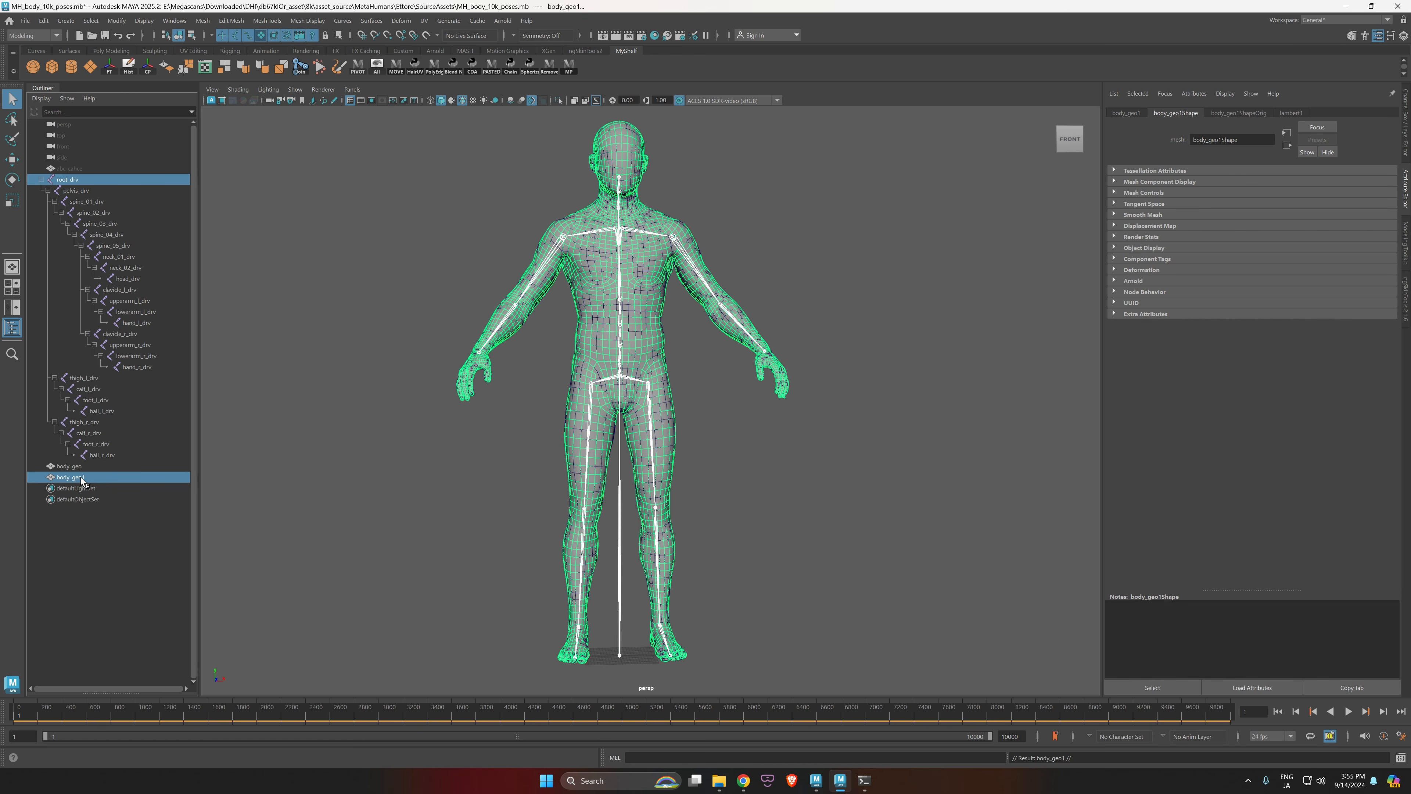
pyautogui.click(204, 21)
pyautogui.click(208, 10)
pyautogui.click(35, 36)
pyautogui.click(34, 58)
pyautogui.click(233, 21)
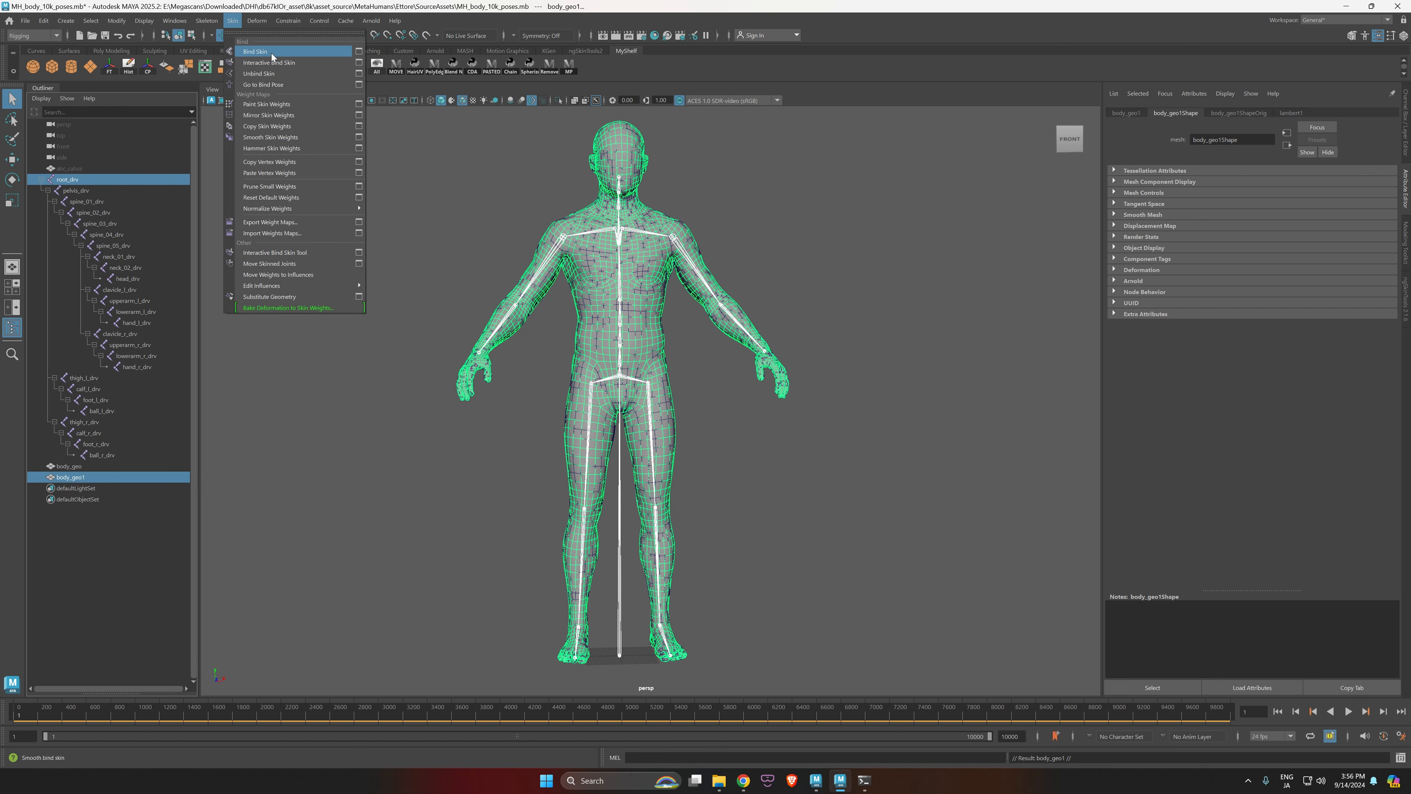
pyautogui.click(359, 52)
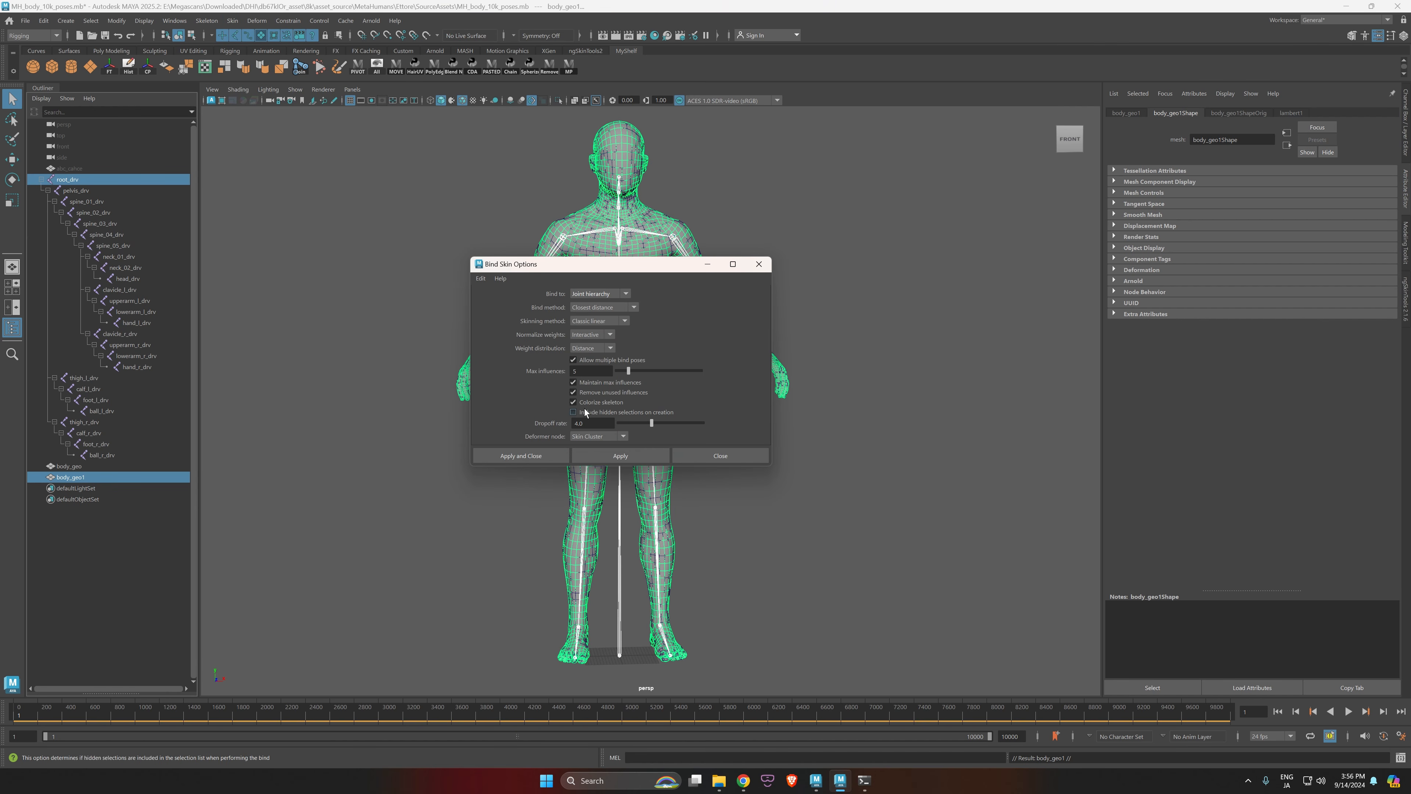
pyautogui.click(481, 278)
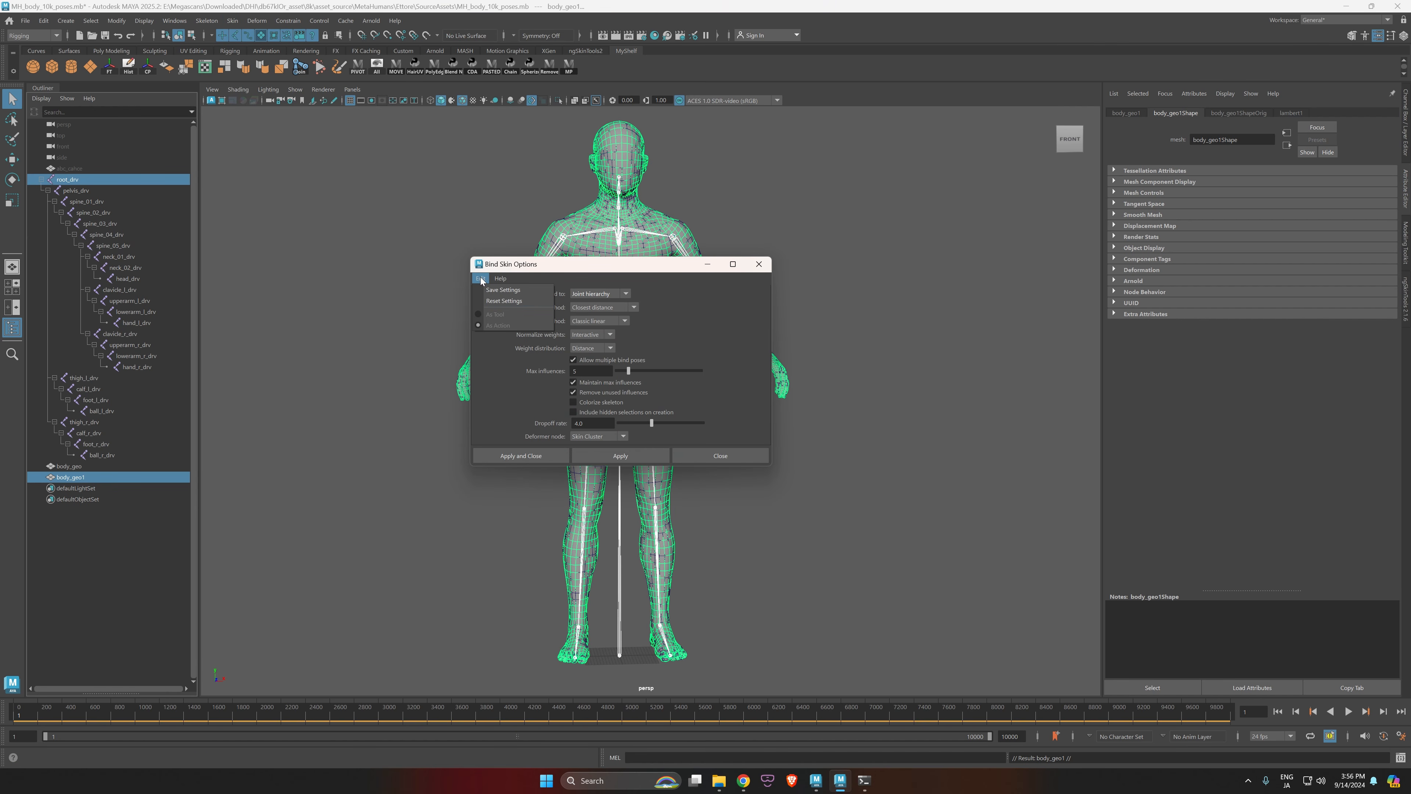
pyautogui.click(488, 303)
pyautogui.click(521, 455)
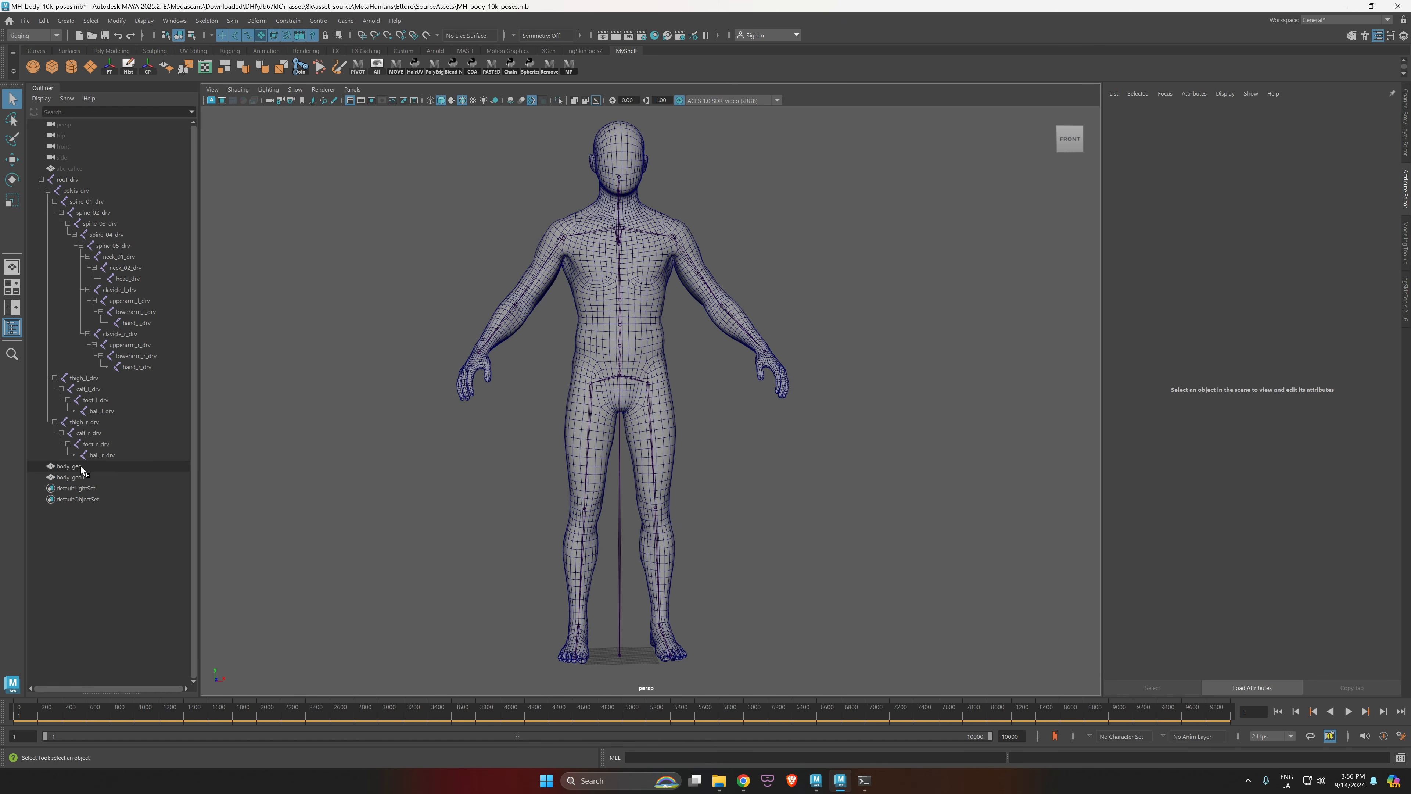
# Step: Copy the skin weights from body_geo to body_geo1 using closest point on surface and closest joint association
pyautogui.moveTo(81, 465); pyautogui.dragTo(89, 472)
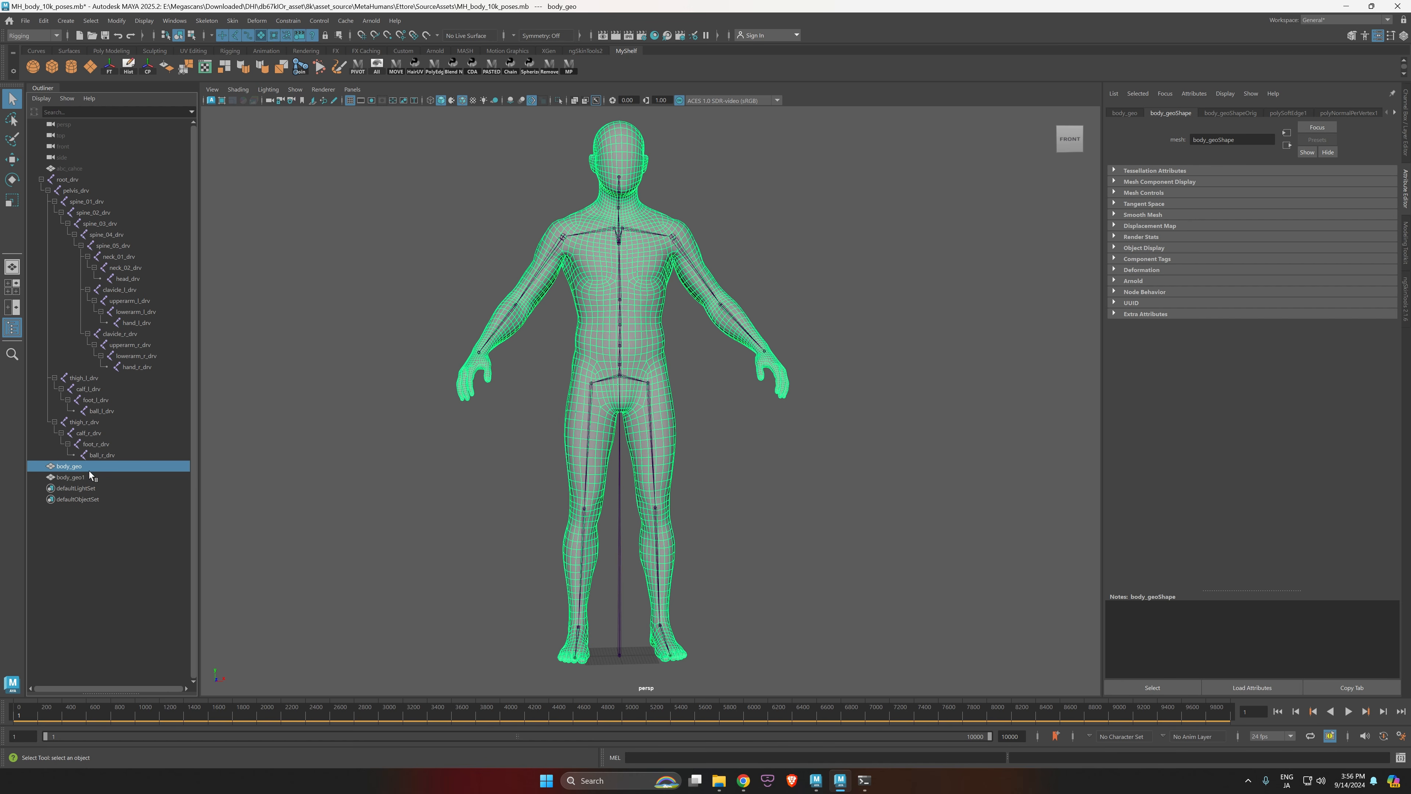
pyautogui.click(227, 23)
pyautogui.click(359, 126)
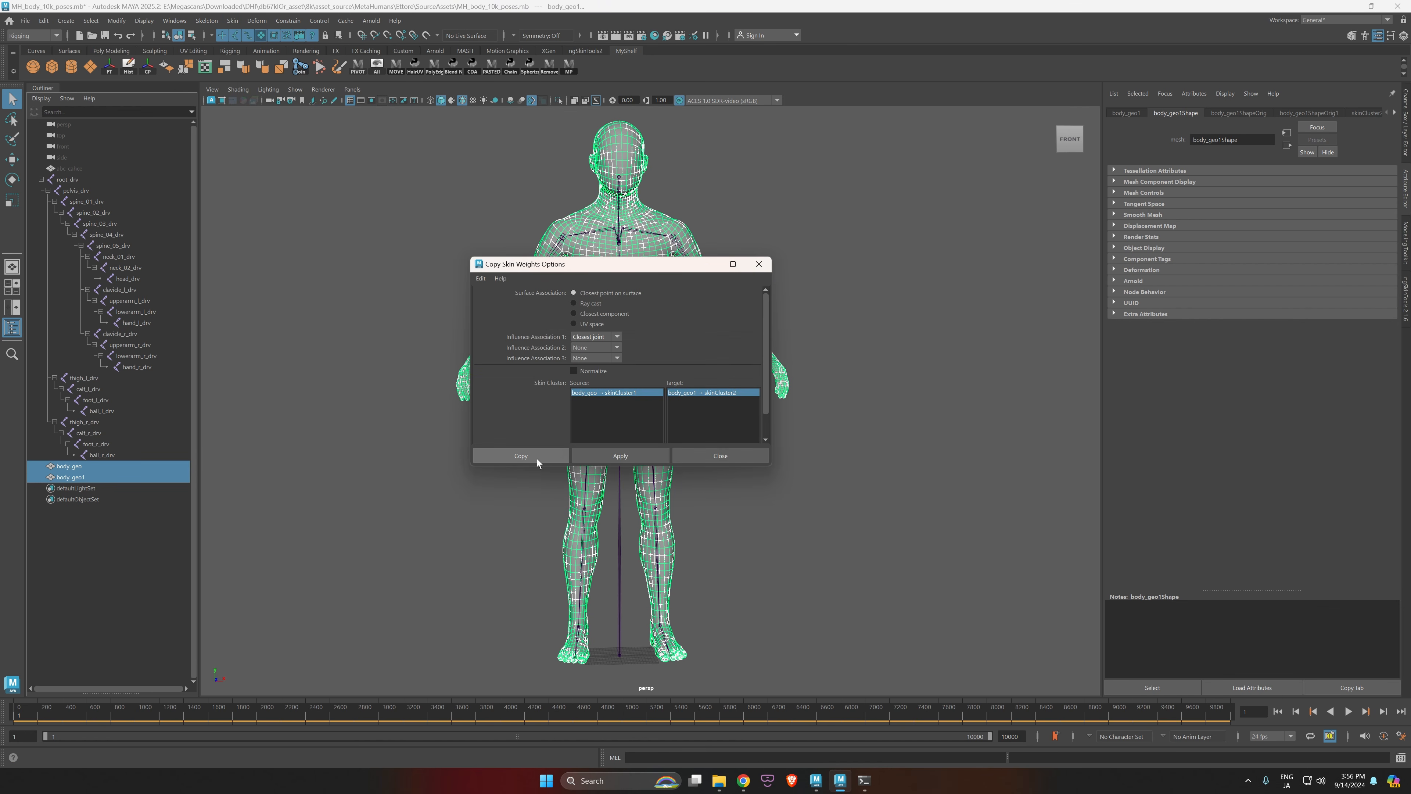
pyautogui.click(521, 456)
pyautogui.click(518, 475)
# Step: Raise the left thigh driver joint to test both bound bodies, and undo the rotation
pyautogui.scroll(2, 375, 476)
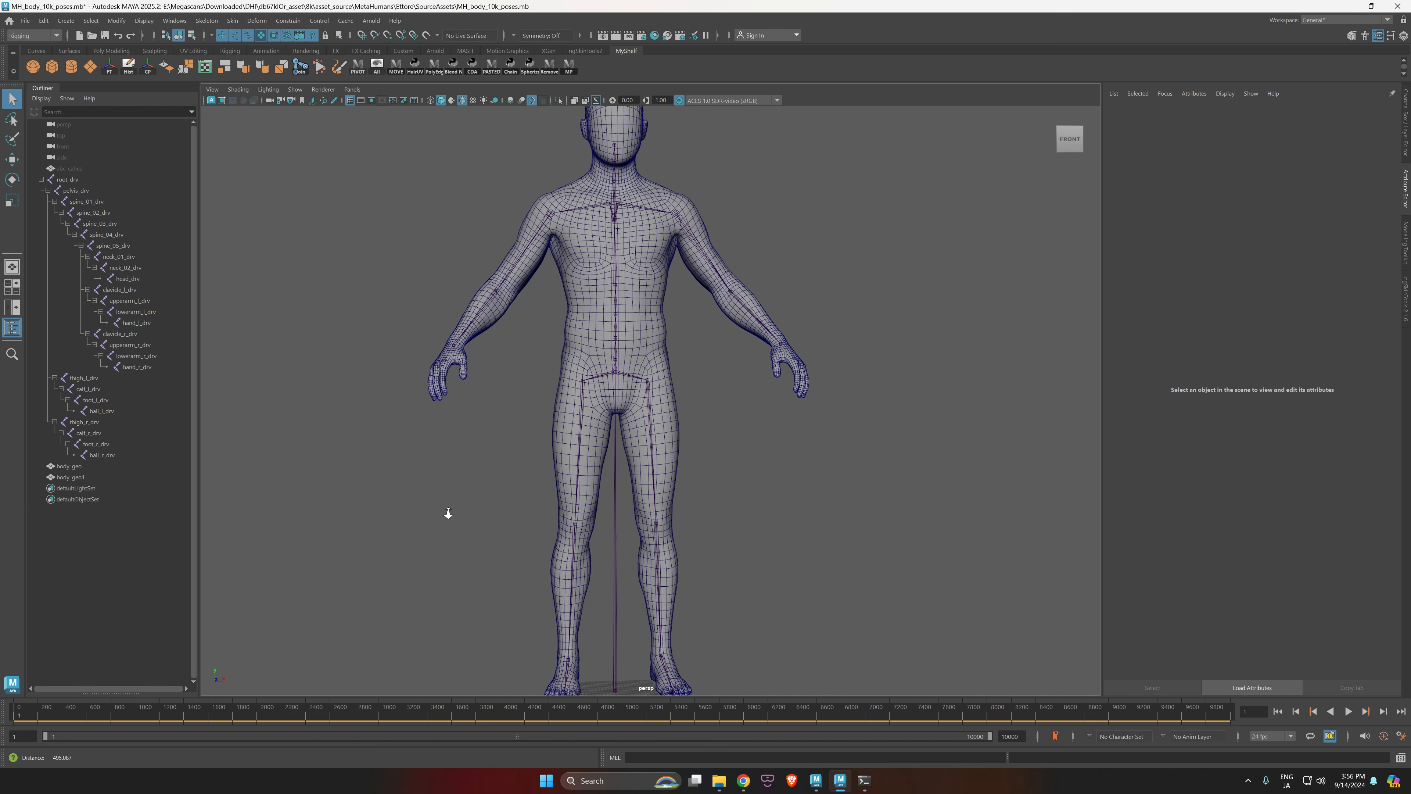
pyautogui.click(91, 466)
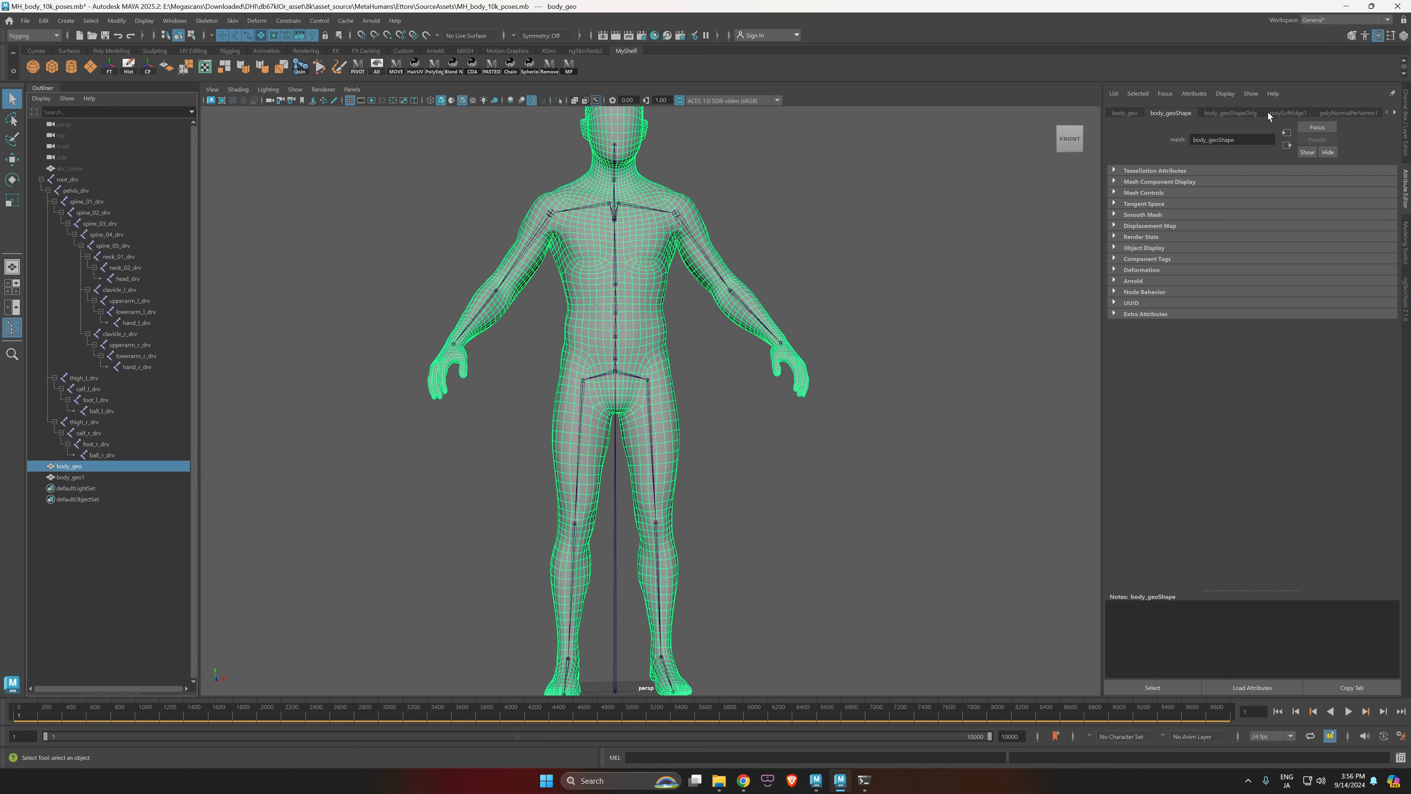
pyautogui.click(651, 424)
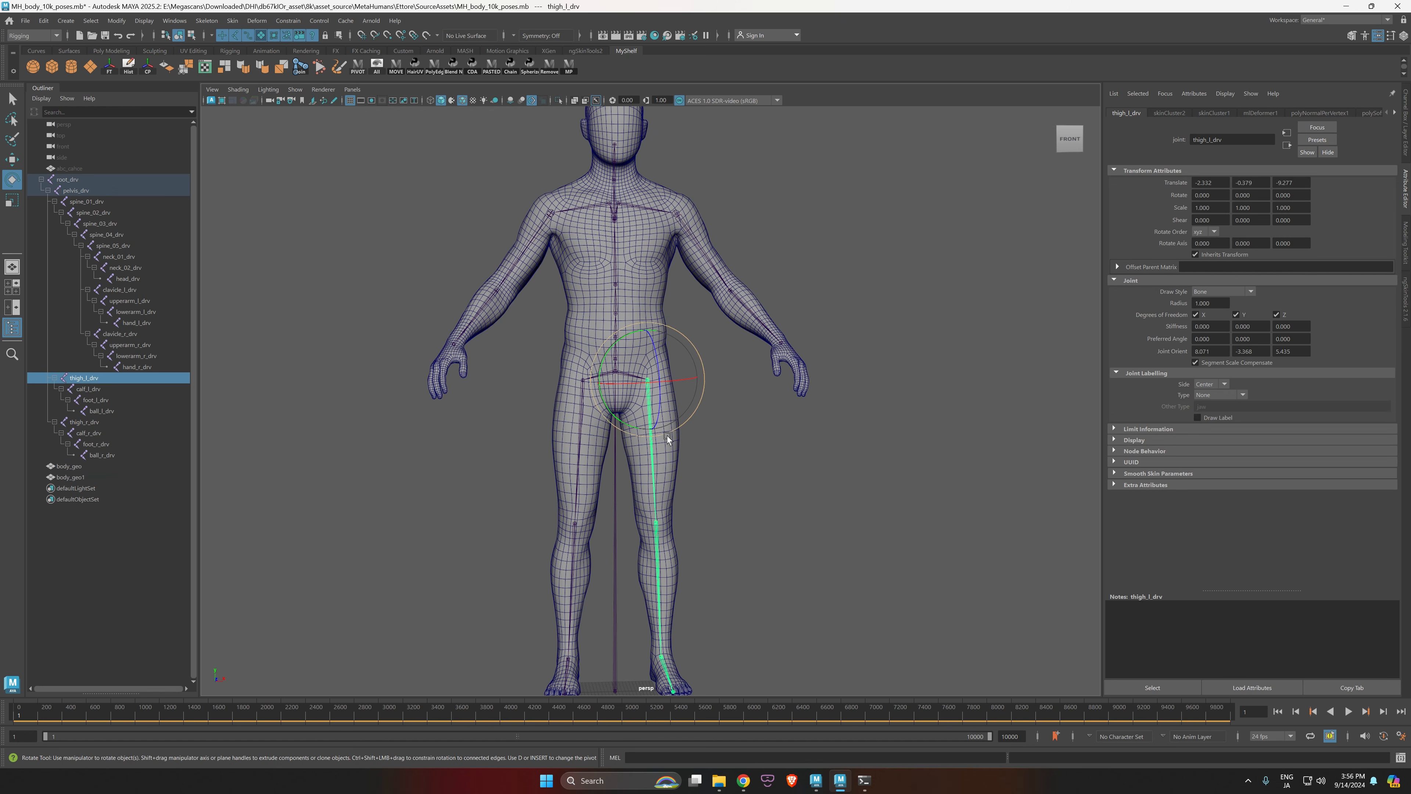
pyautogui.moveTo(658, 406); pyautogui.dragTo(670, 336)
pyautogui.hotkey('ctrl', 'z')
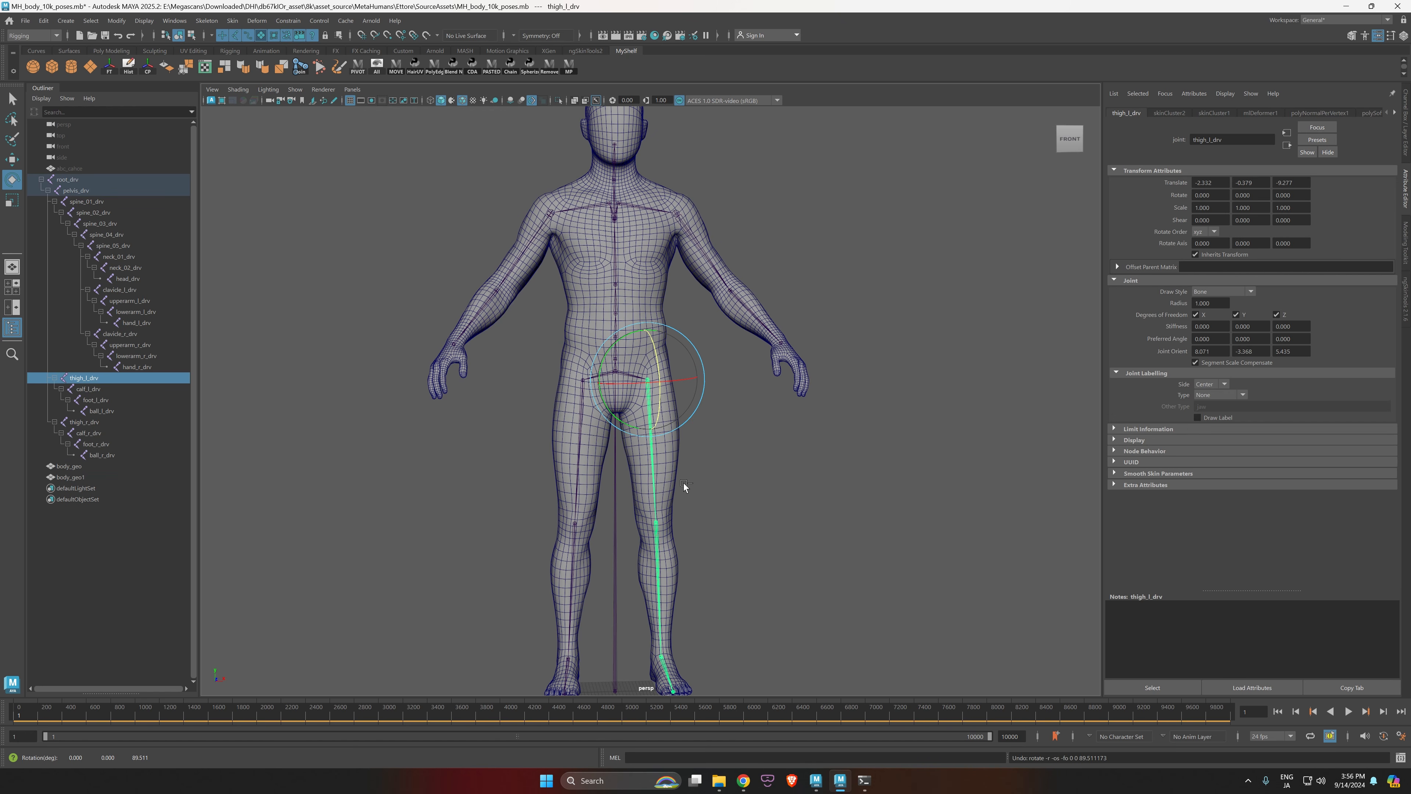
pyautogui.scroll(-3, 740, 487)
pyautogui.scroll(2, 740, 491)
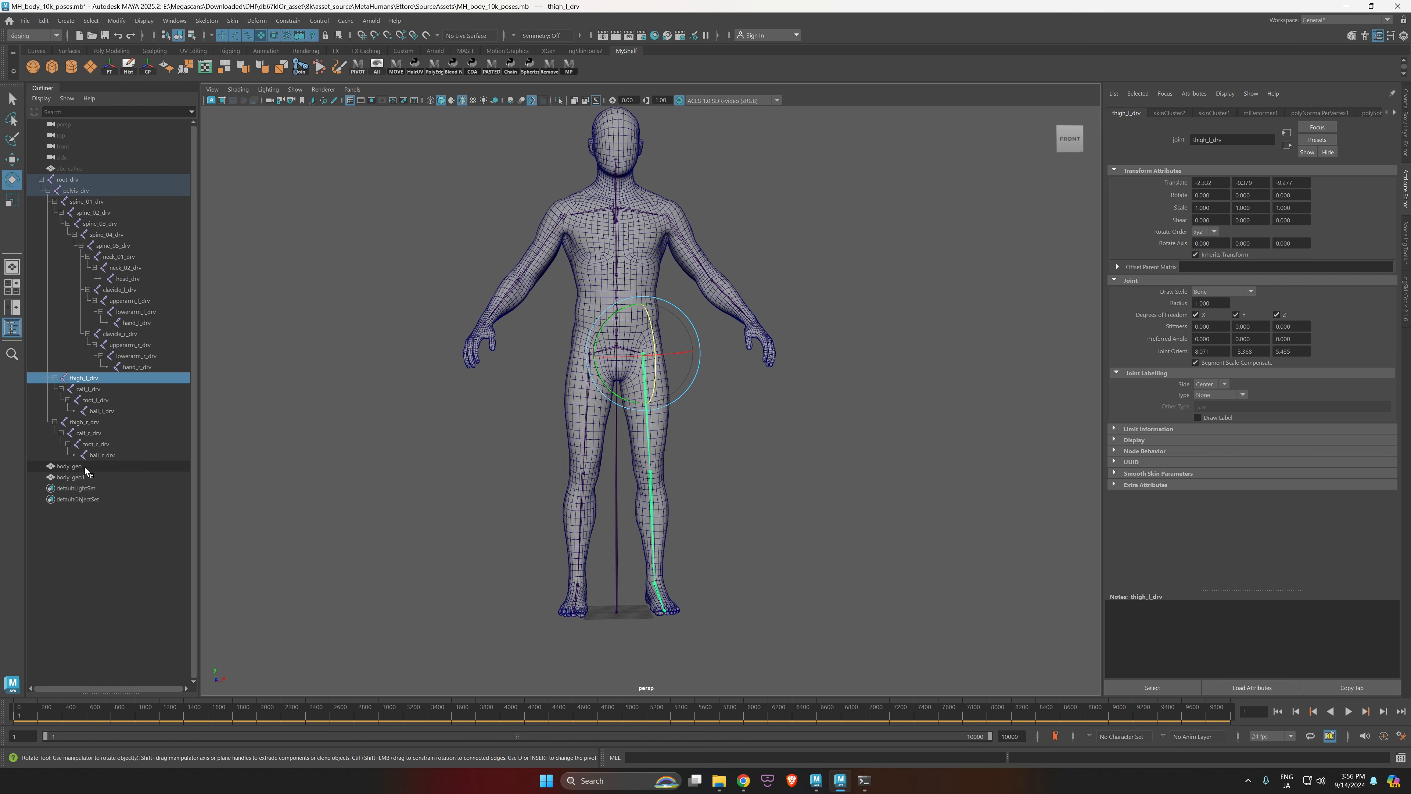
# Step: Unlock the translate, rotate and scale channels of body_geo1
pyautogui.click(89, 478)
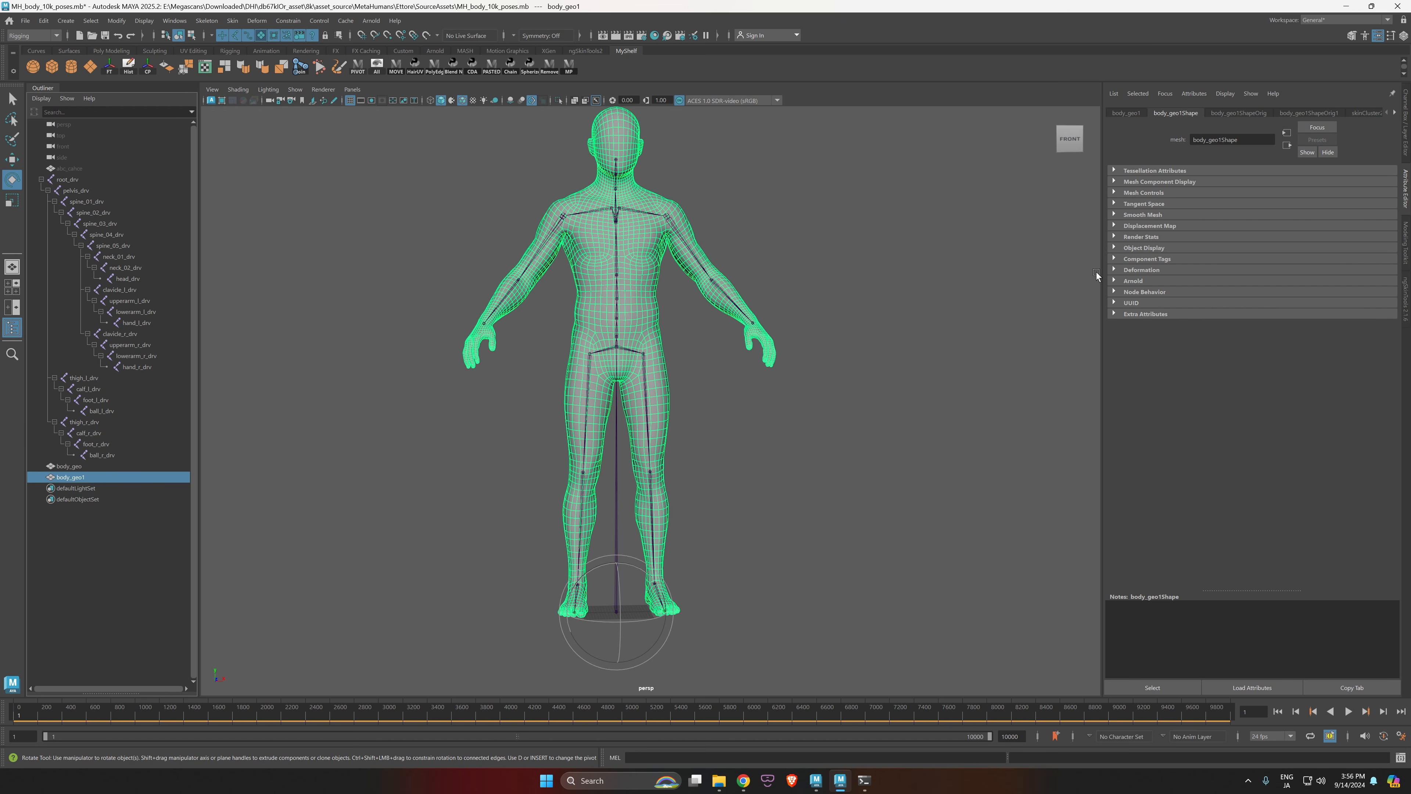
pyautogui.hotkey('ctrl', 'a')
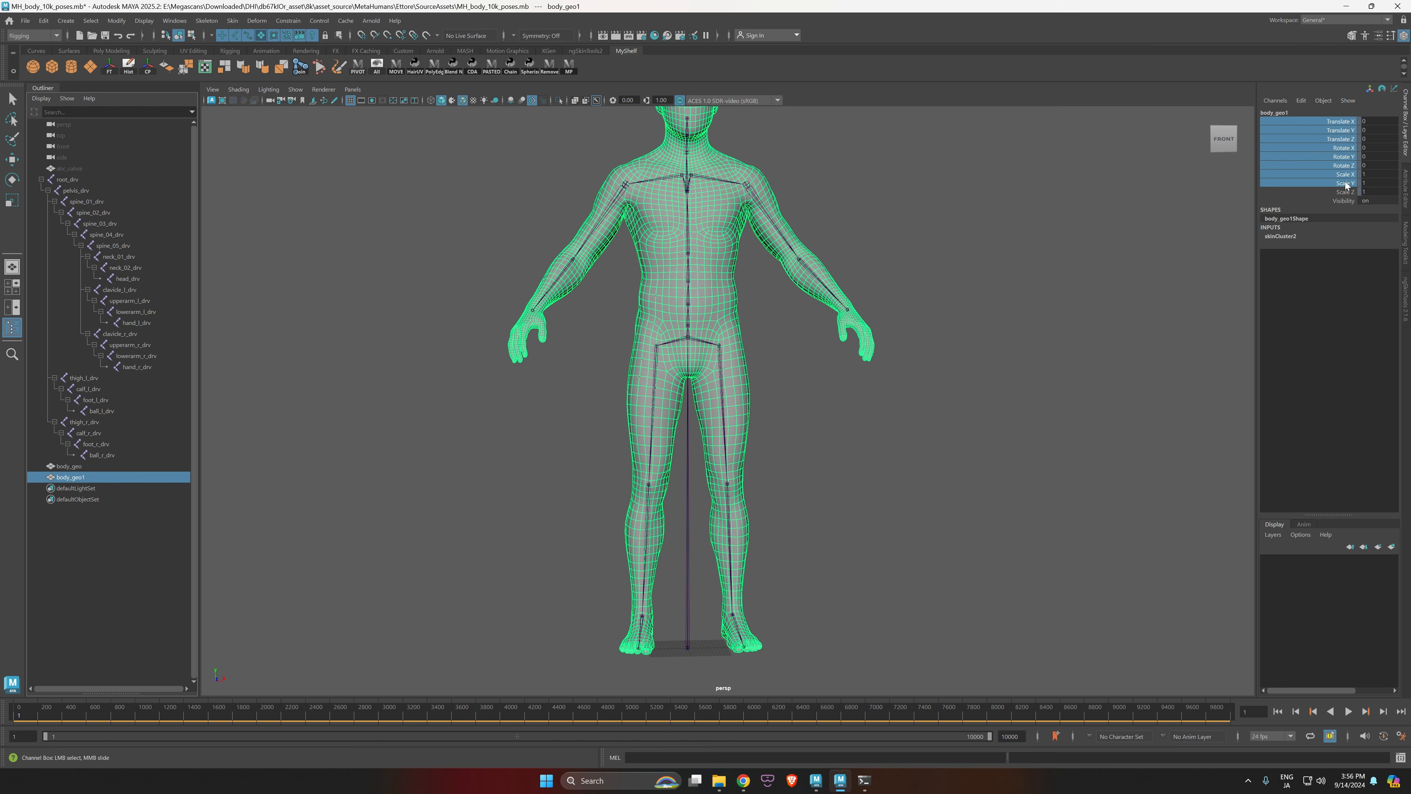
pyautogui.rightClick(1325, 193)
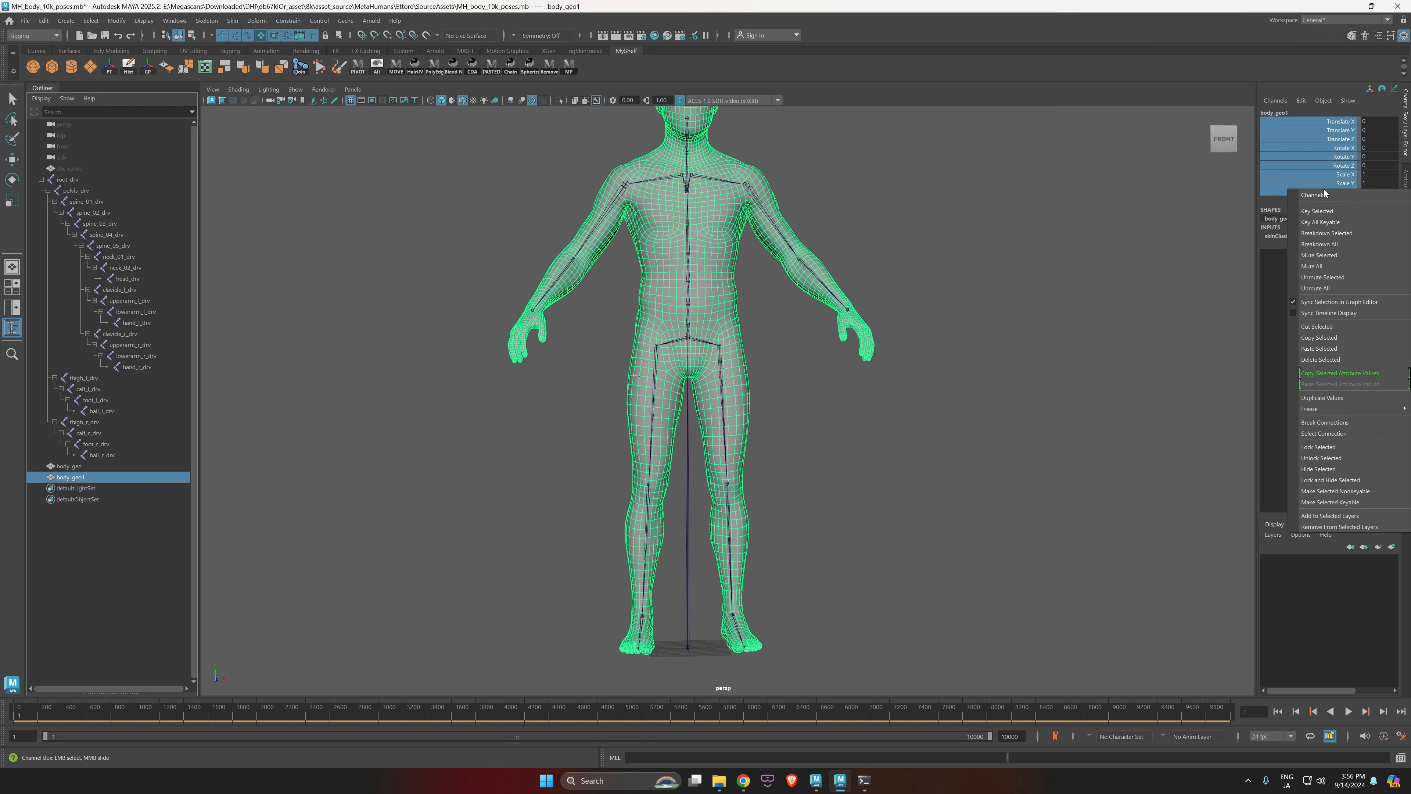
pyautogui.click(1323, 458)
pyautogui.click(1172, 166)
pyautogui.press('e')
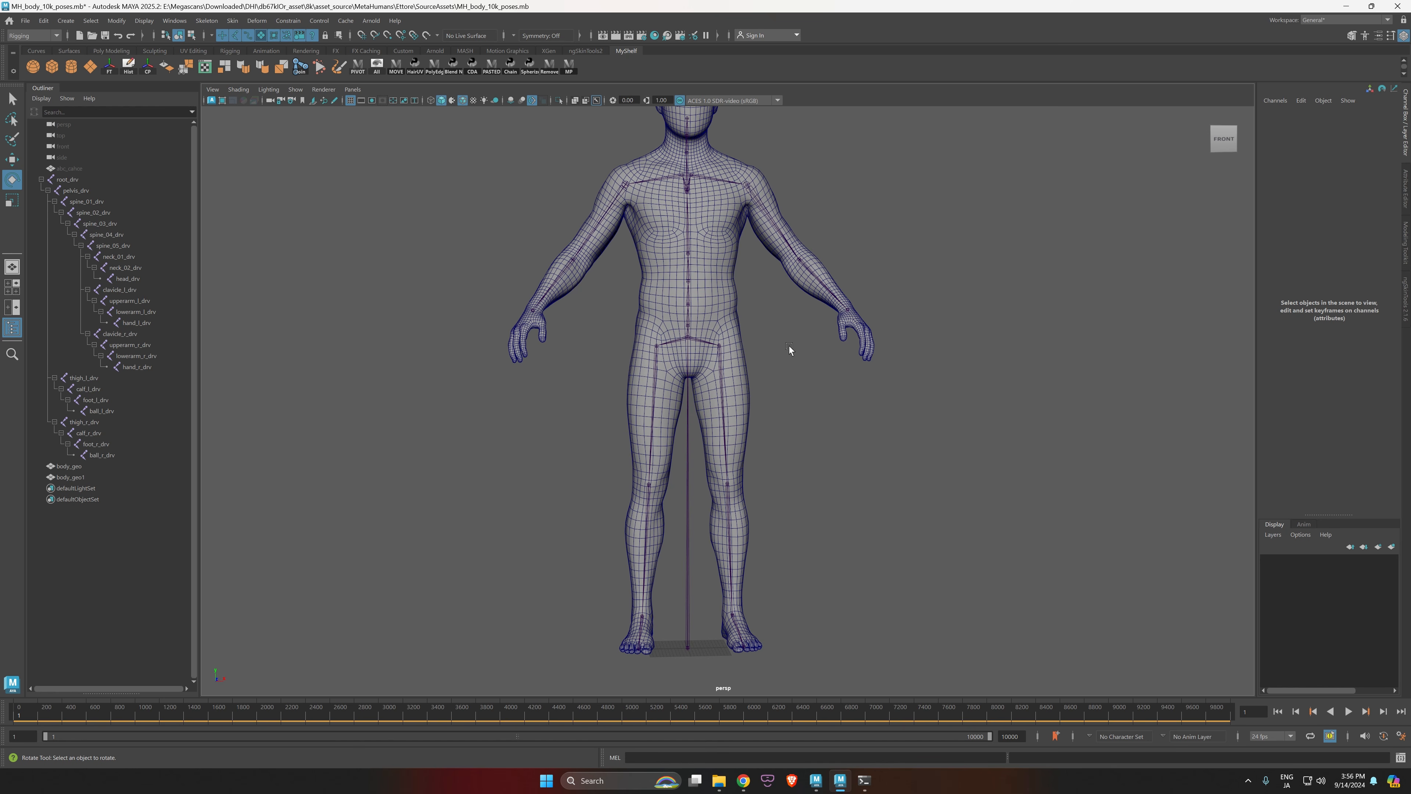
# Step: Move body_geo1 about 100 units along X so it stands beside the original body
pyautogui.click(72, 477)
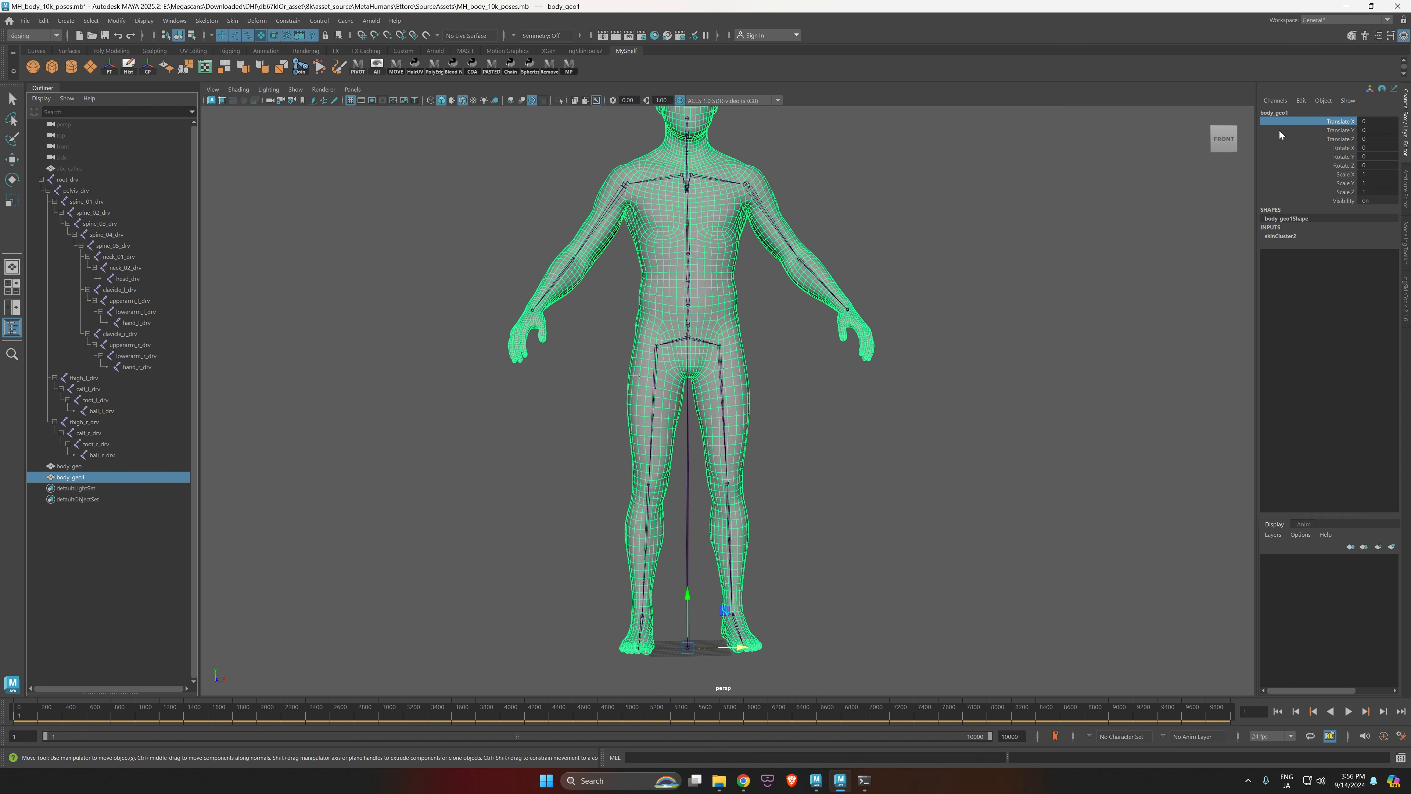
pyautogui.moveTo(1068, 126); pyautogui.dragTo(1306, 138, button='middle')
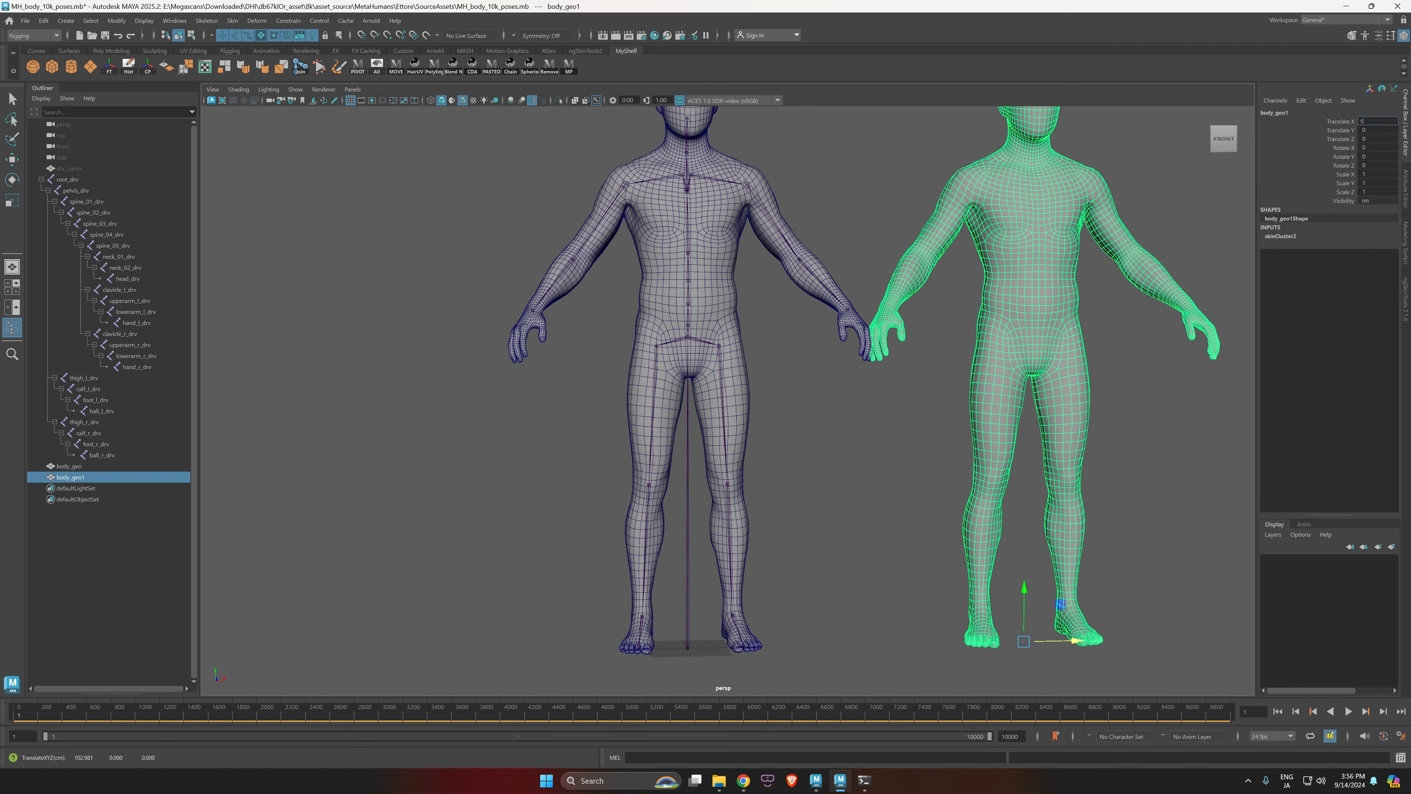
pyautogui.press('Return')
pyautogui.click(815, 490)
pyautogui.keyDown('alt'); pyautogui.moveTo(815, 490); pyautogui.dragTo(772, 468, button='right'); pyautogui.keyUp('alt')
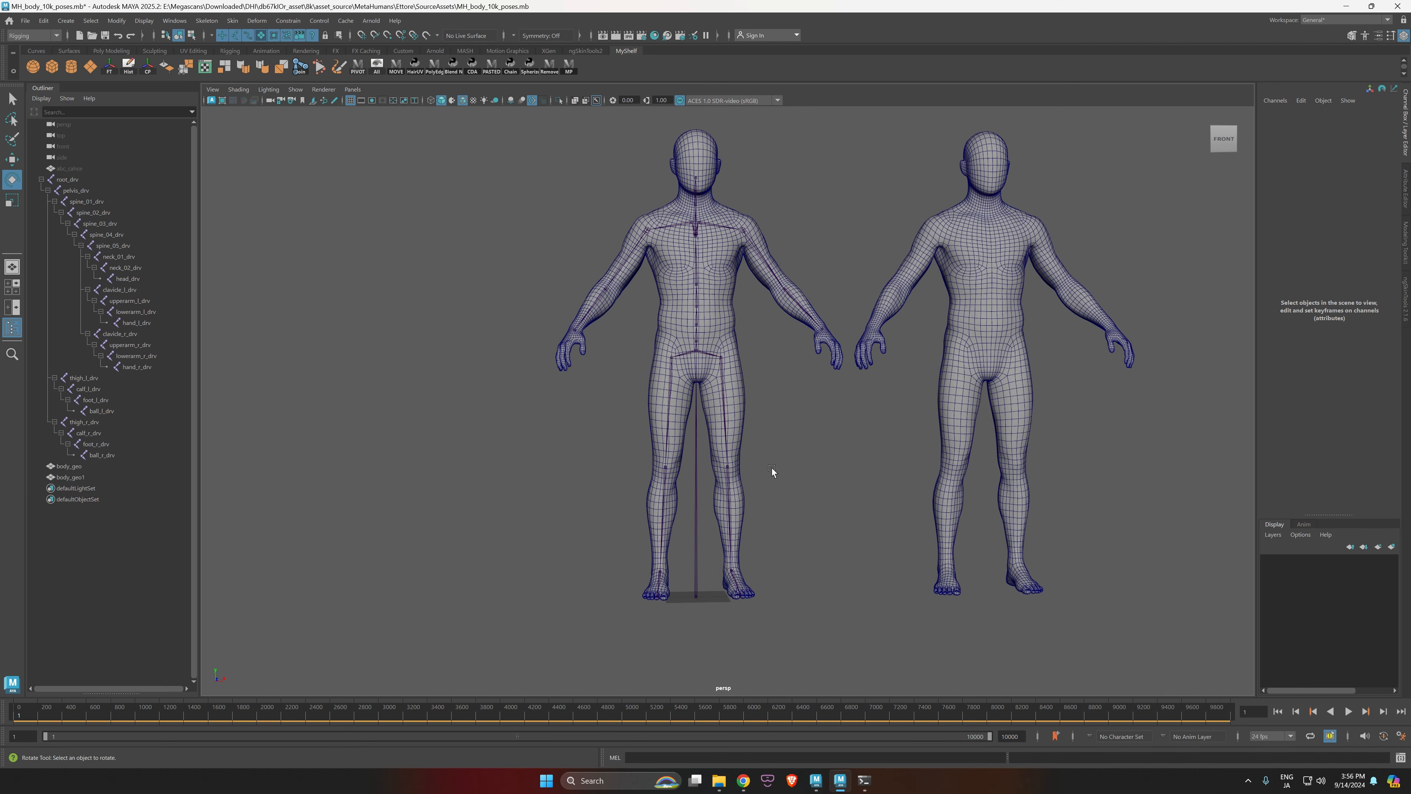
# Step: Rotate thigh_l_drv about 85 degrees around Z to raise the left leg forward on both bodies
pyautogui.keyDown('alt'); pyautogui.moveTo(772, 467); pyautogui.dragTo(679, 495, button='middle'); pyautogui.keyUp('alt')
pyautogui.keyDown('alt'); pyautogui.moveTo(678, 494); pyautogui.dragTo(699, 496); pyautogui.keyUp('alt')
pyautogui.keyDown('alt'); pyautogui.moveTo(711, 510); pyautogui.dragTo(688, 484, button='middle'); pyautogui.keyUp('alt')
pyautogui.keyDown('alt'); pyautogui.moveTo(688, 485); pyautogui.dragTo(709, 489, button='right'); pyautogui.keyUp('alt')
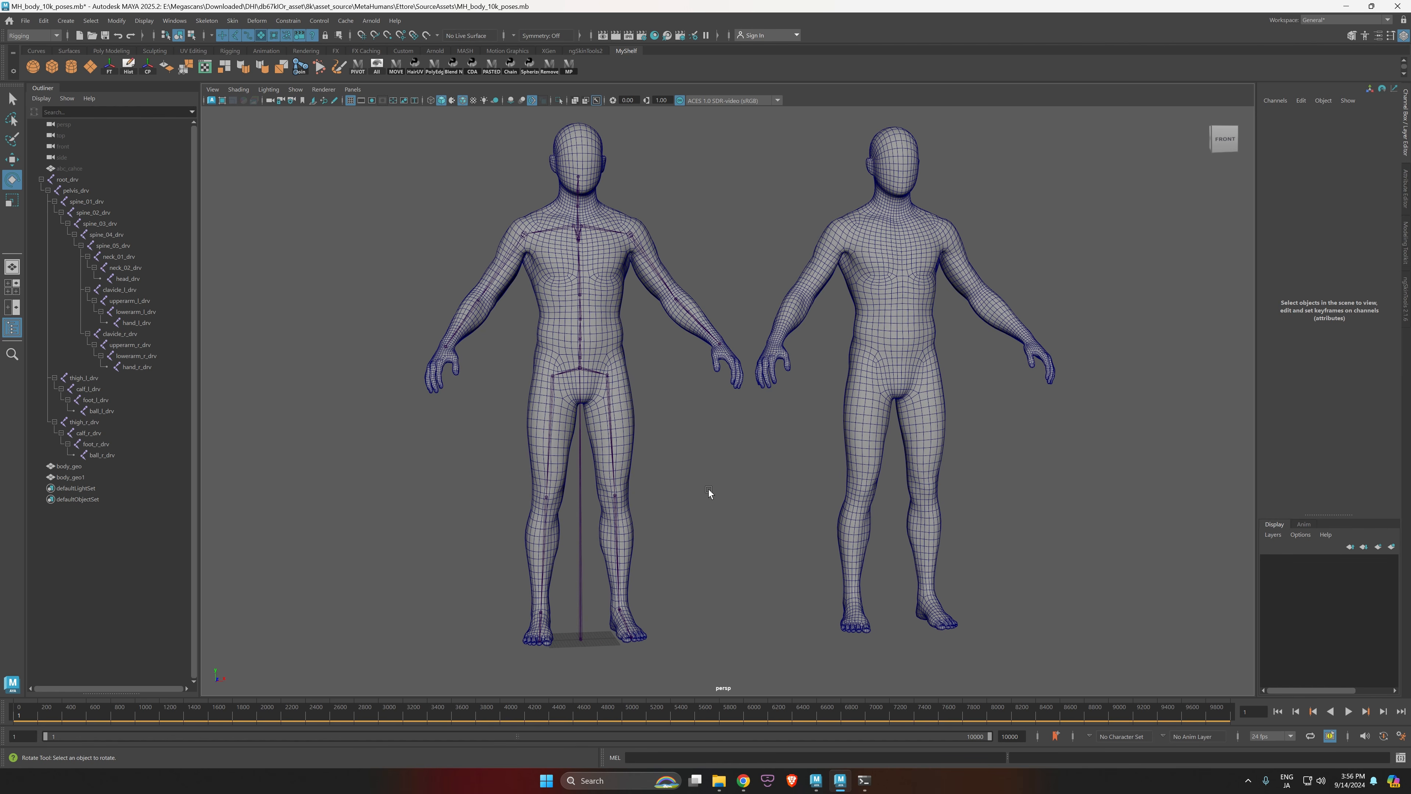
pyautogui.click(618, 389)
pyautogui.click(609, 393)
pyautogui.moveTo(621, 401); pyautogui.dragTo(630, 339)
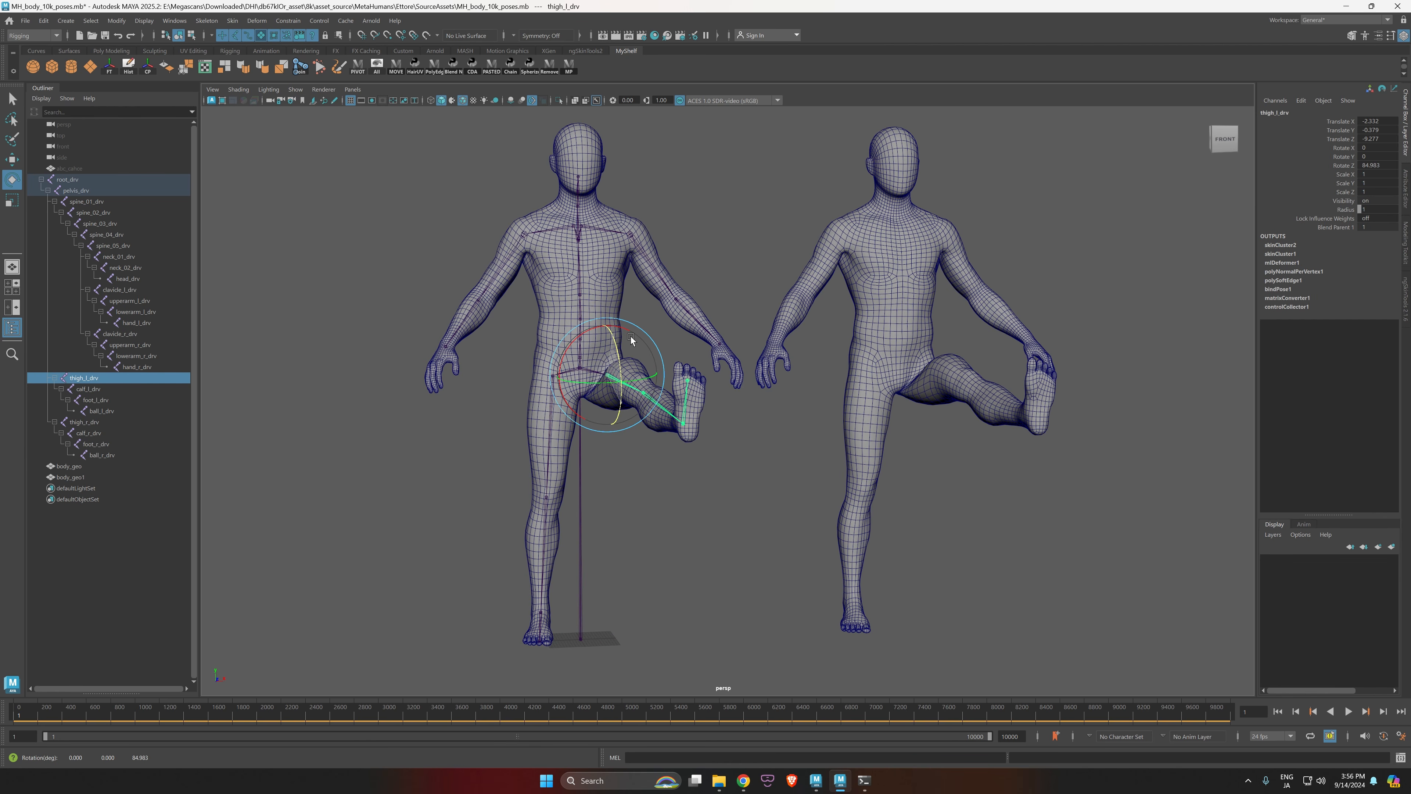
pyautogui.keyDown('alt'); pyautogui.moveTo(617, 486); pyautogui.dragTo(648, 491, button='right'); pyautogui.keyUp('alt')
# Step: Open the mlDeformer1 attributes of body_geo, toggle the MH_body_10k_poses model's enabled state, and compare the raised legs on both bodies
pyautogui.click(660, 430)
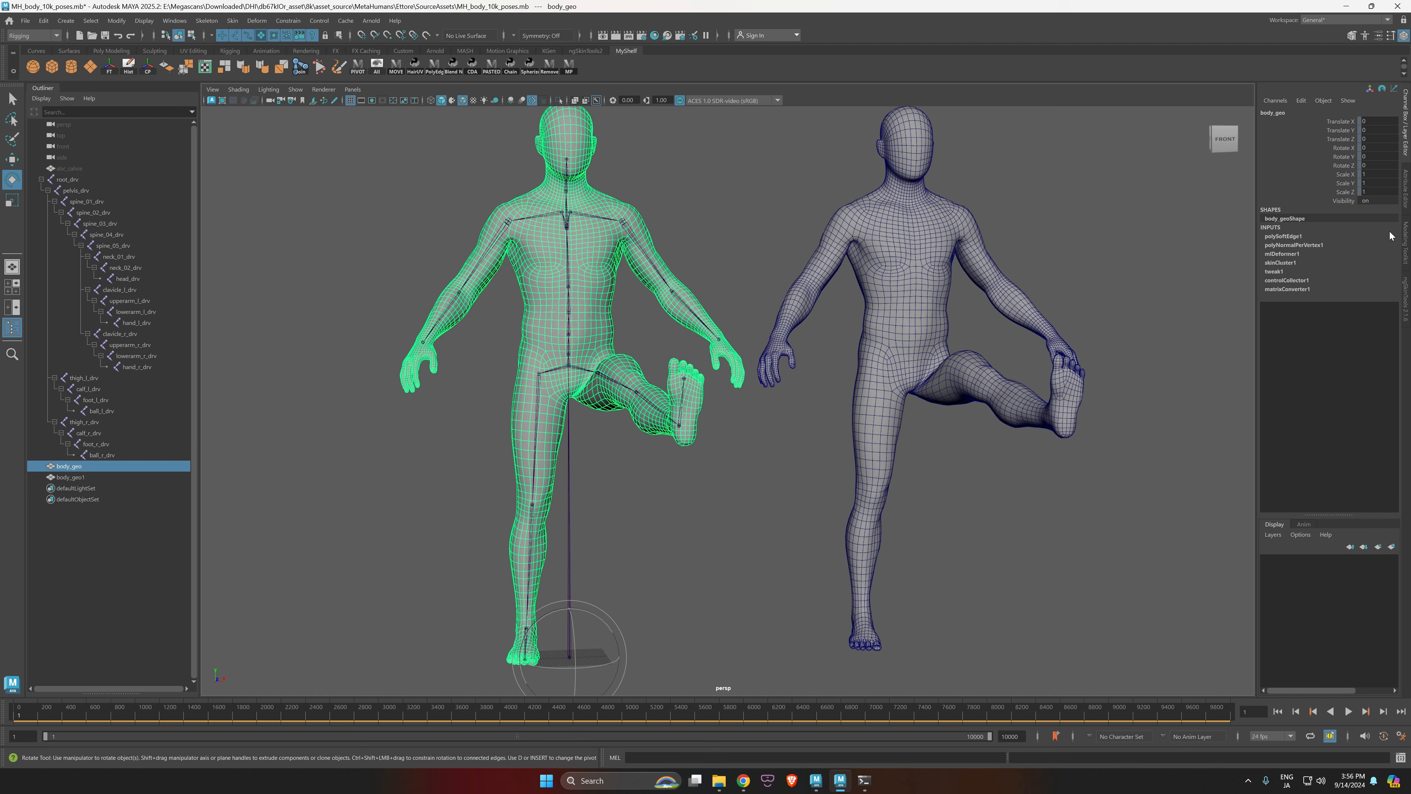
pyautogui.click(1408, 185)
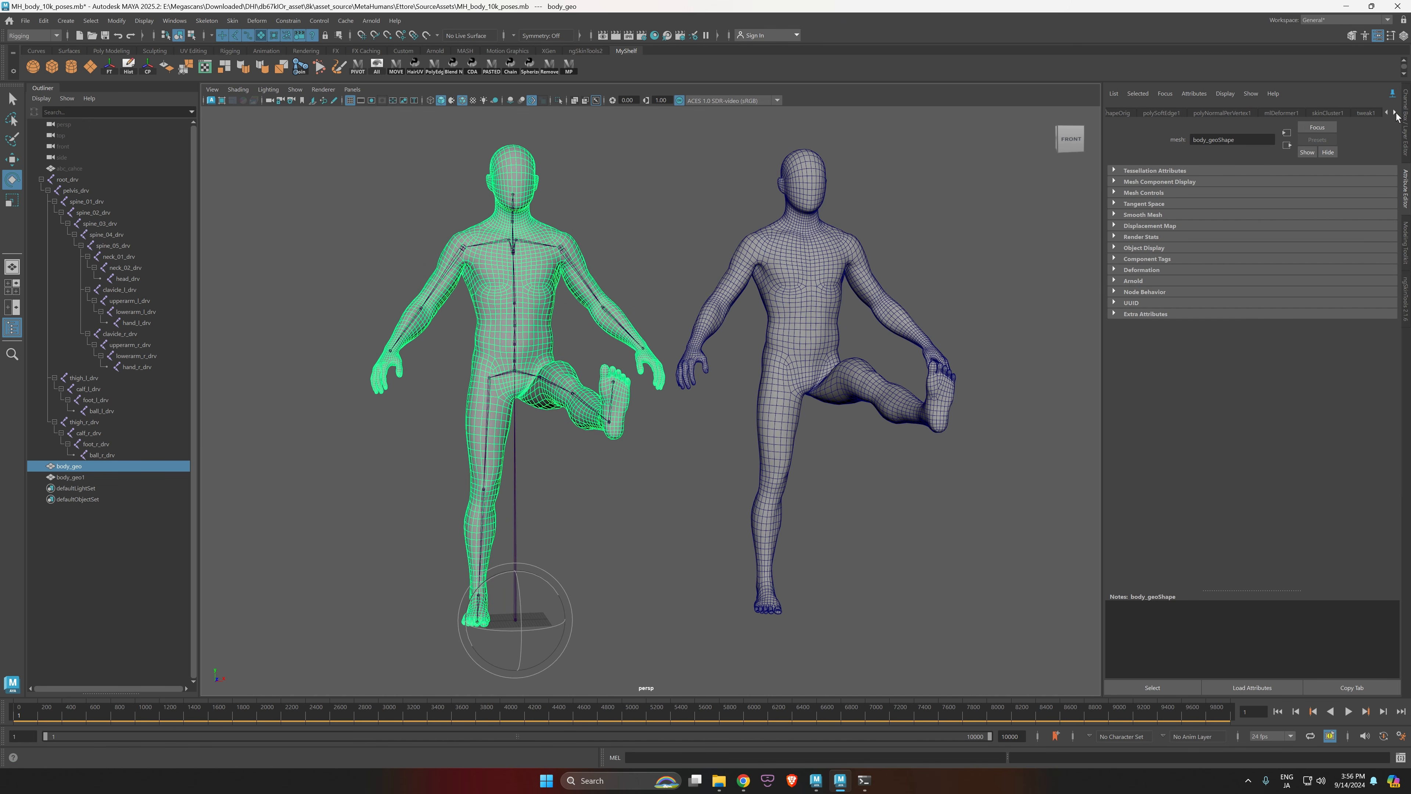
pyautogui.click(1276, 113)
pyautogui.click(1207, 285)
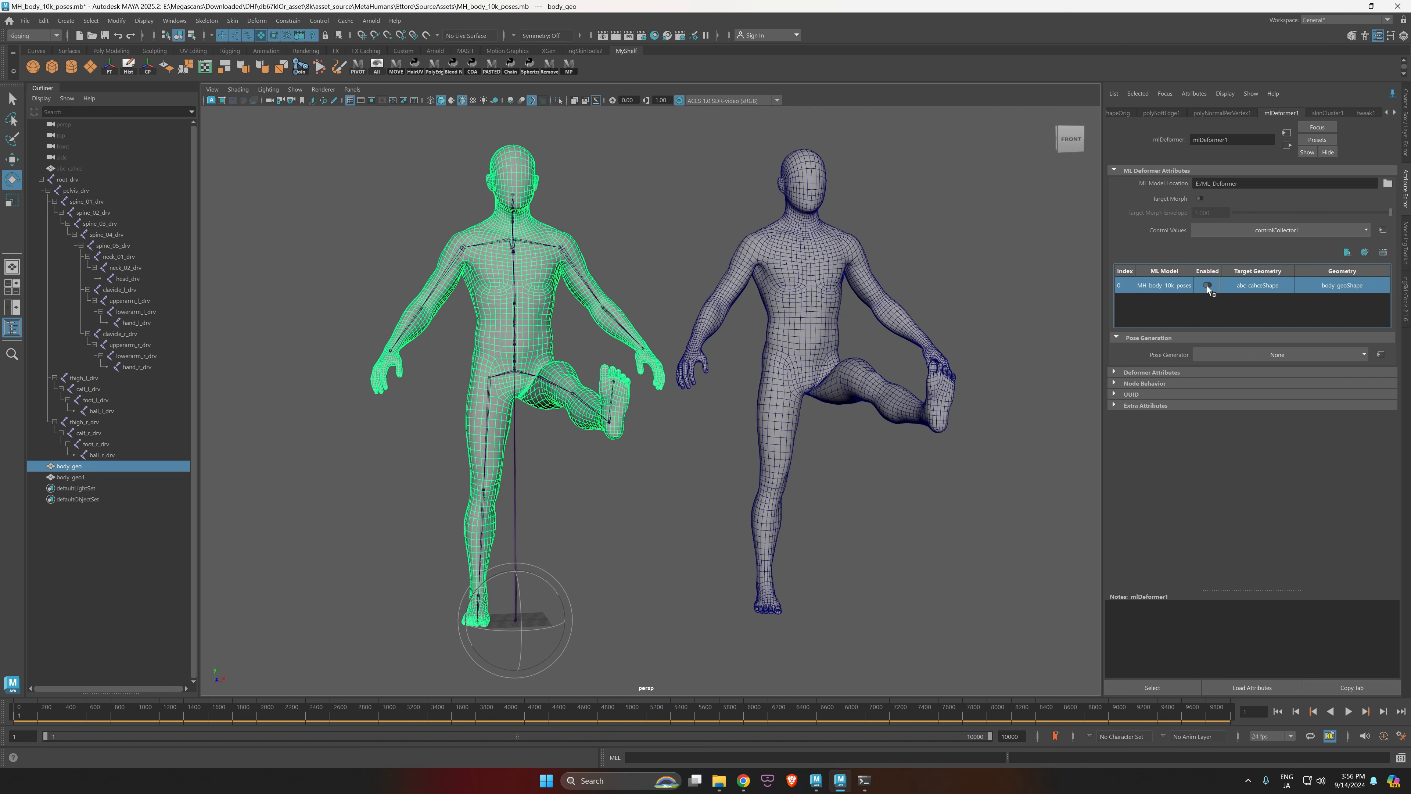
pyautogui.click(649, 486)
pyautogui.keyDown('alt'); pyautogui.moveTo(649, 485); pyautogui.dragTo(629, 515); pyautogui.keyUp('alt')
pyautogui.moveTo(628, 515)
pyautogui.keyDown('alt'); pyautogui.mouseDown(button='right')
pyautogui.moveTo(658, 555)
pyautogui.moveTo(615, 536)
pyautogui.mouseUp(button='right'); pyautogui.keyUp('alt')
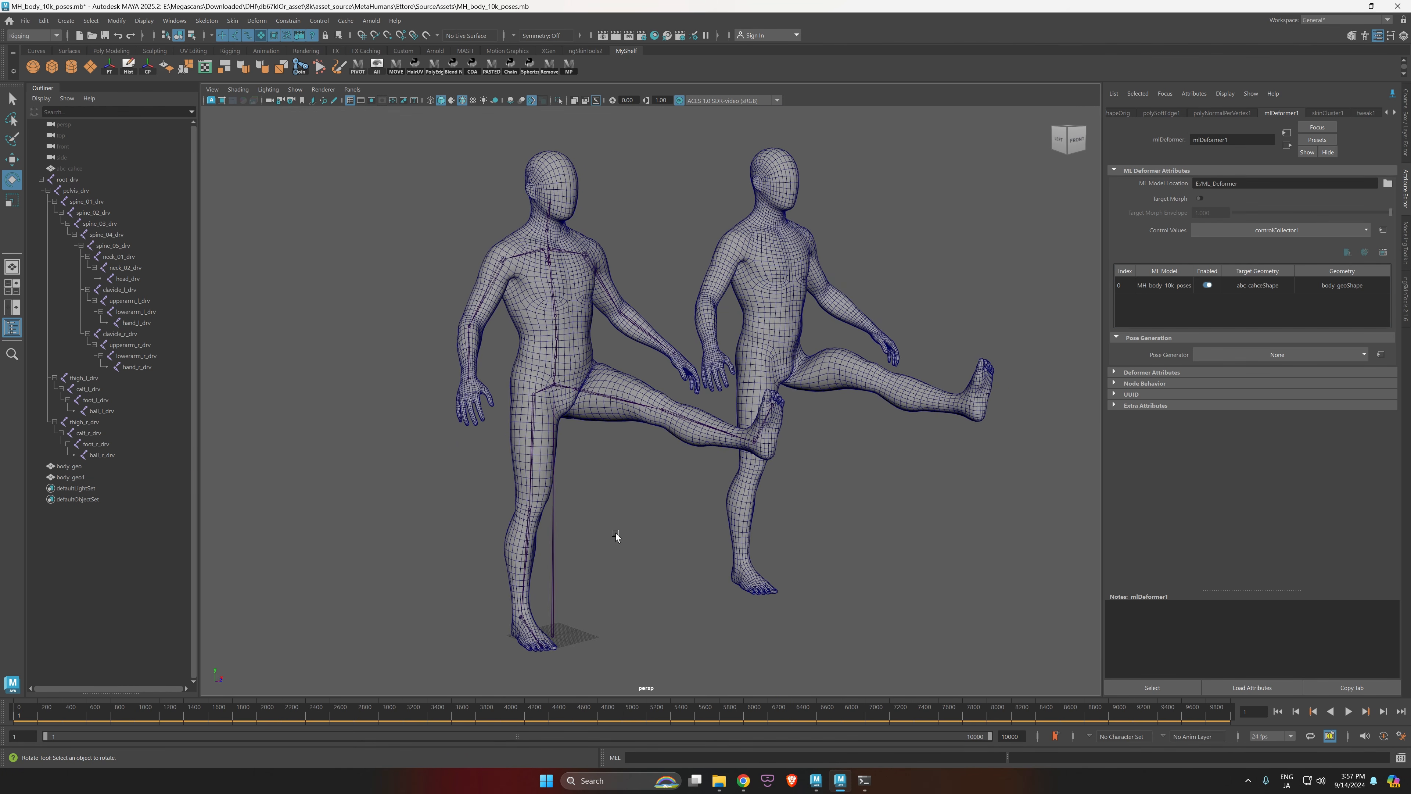
pyautogui.moveTo(615, 536)
pyautogui.keyDown('alt'); pyautogui.mouseDown()
pyautogui.moveTo(530, 536)
pyautogui.moveTo(618, 532)
pyautogui.mouseUp(); pyautogui.keyUp('alt')
pyautogui.keyDown('alt'); pyautogui.moveTo(618, 532); pyautogui.dragTo(685, 565, button='right'); pyautogui.keyUp('alt')
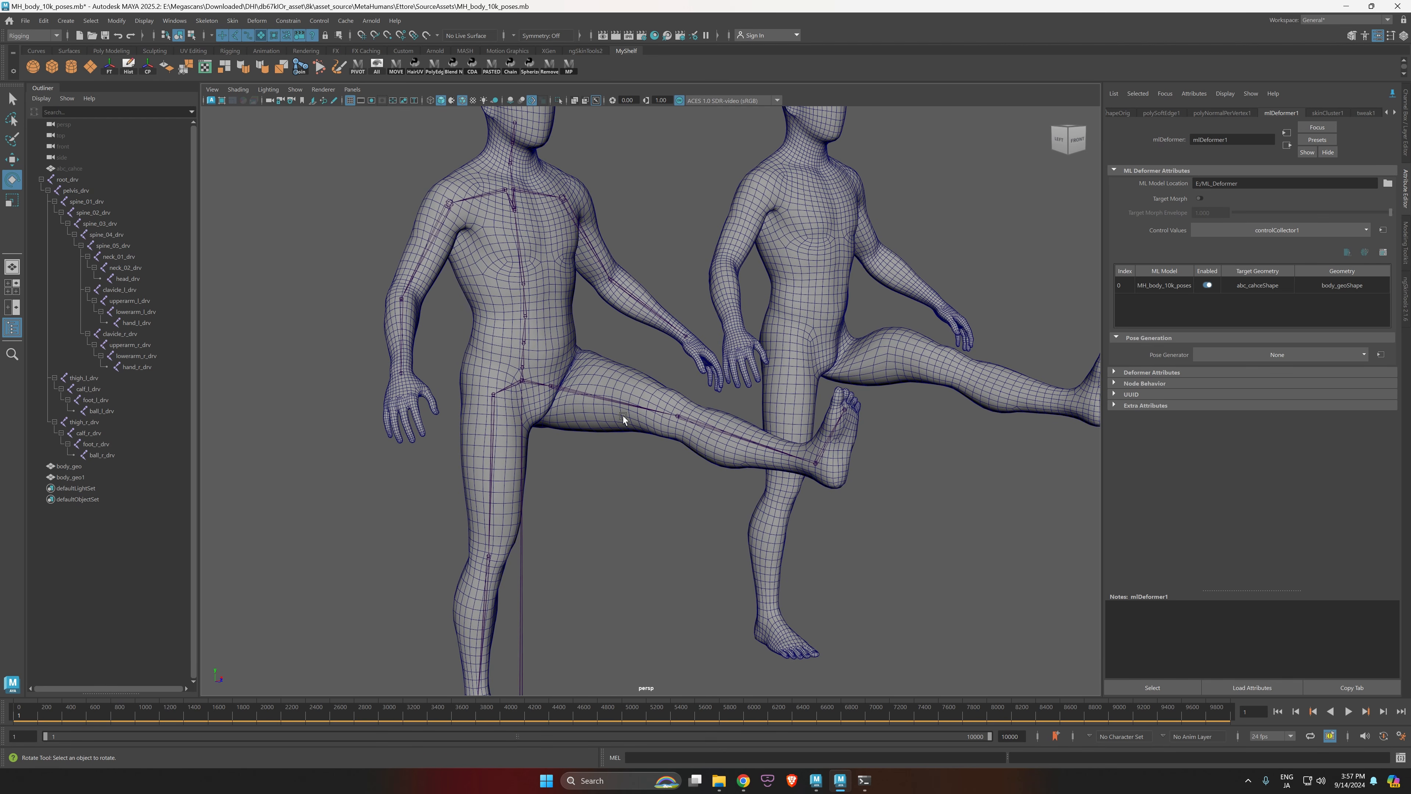
# Step: Swing thigh_l_drv outward until the left leg points straight out to the side
pyautogui.click(609, 404)
pyautogui.moveTo(609, 404); pyautogui.dragTo(581, 391)
pyautogui.keyDown('alt'); pyautogui.moveTo(650, 485); pyautogui.dragTo(585, 483); pyautogui.keyUp('alt')
pyautogui.moveTo(502, 410); pyautogui.dragTo(535, 396)
pyautogui.keyDown('alt'); pyautogui.moveTo(609, 497); pyautogui.dragTo(590, 459); pyautogui.keyUp('alt')
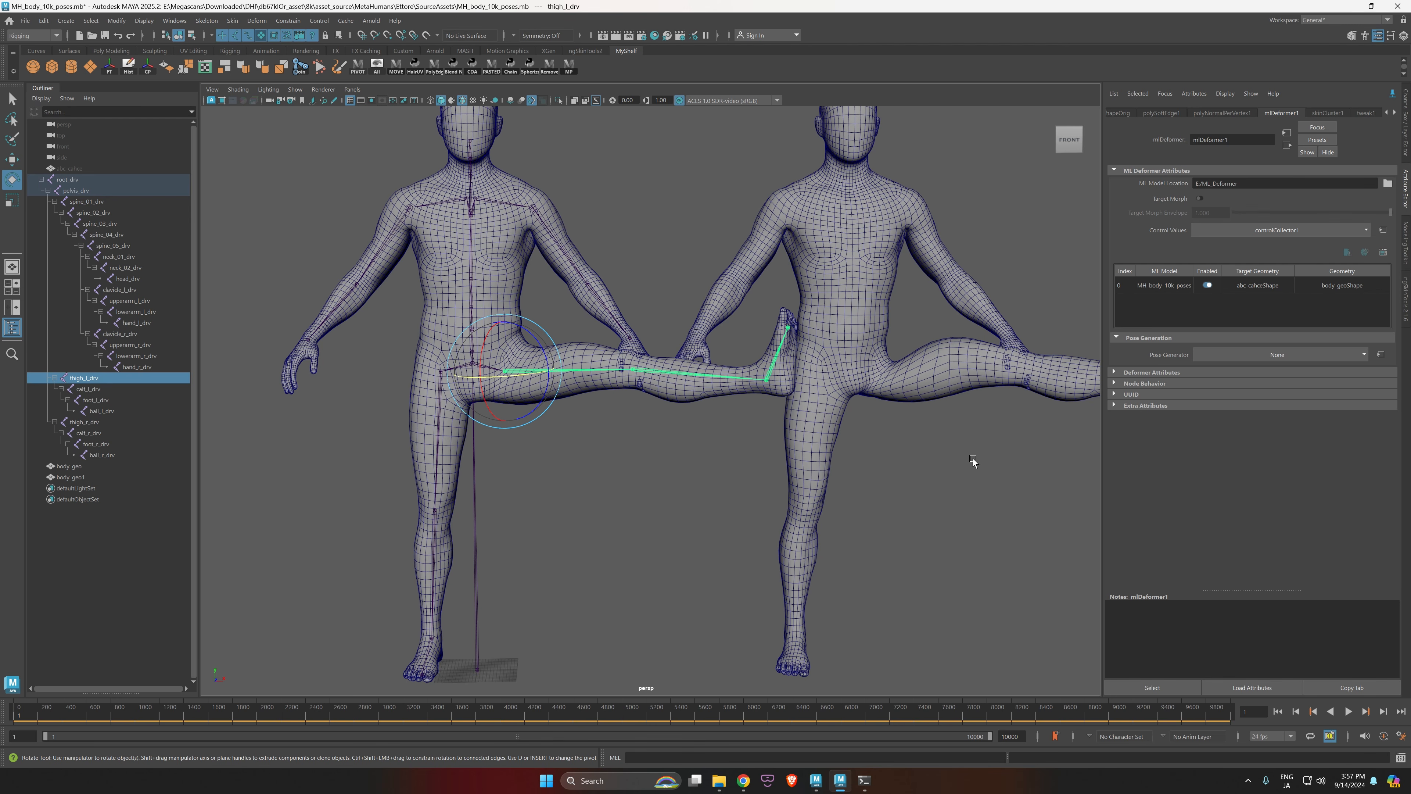
pyautogui.keyDown('alt'); pyautogui.moveTo(973, 459); pyautogui.dragTo(973, 455); pyautogui.keyUp('alt')
# Step: Rotate thigh_l_drv back inward so the raised left leg points diagonally forward
pyautogui.keyDown('alt'); pyautogui.moveTo(660, 452); pyautogui.dragTo(669, 459); pyautogui.keyUp('alt')
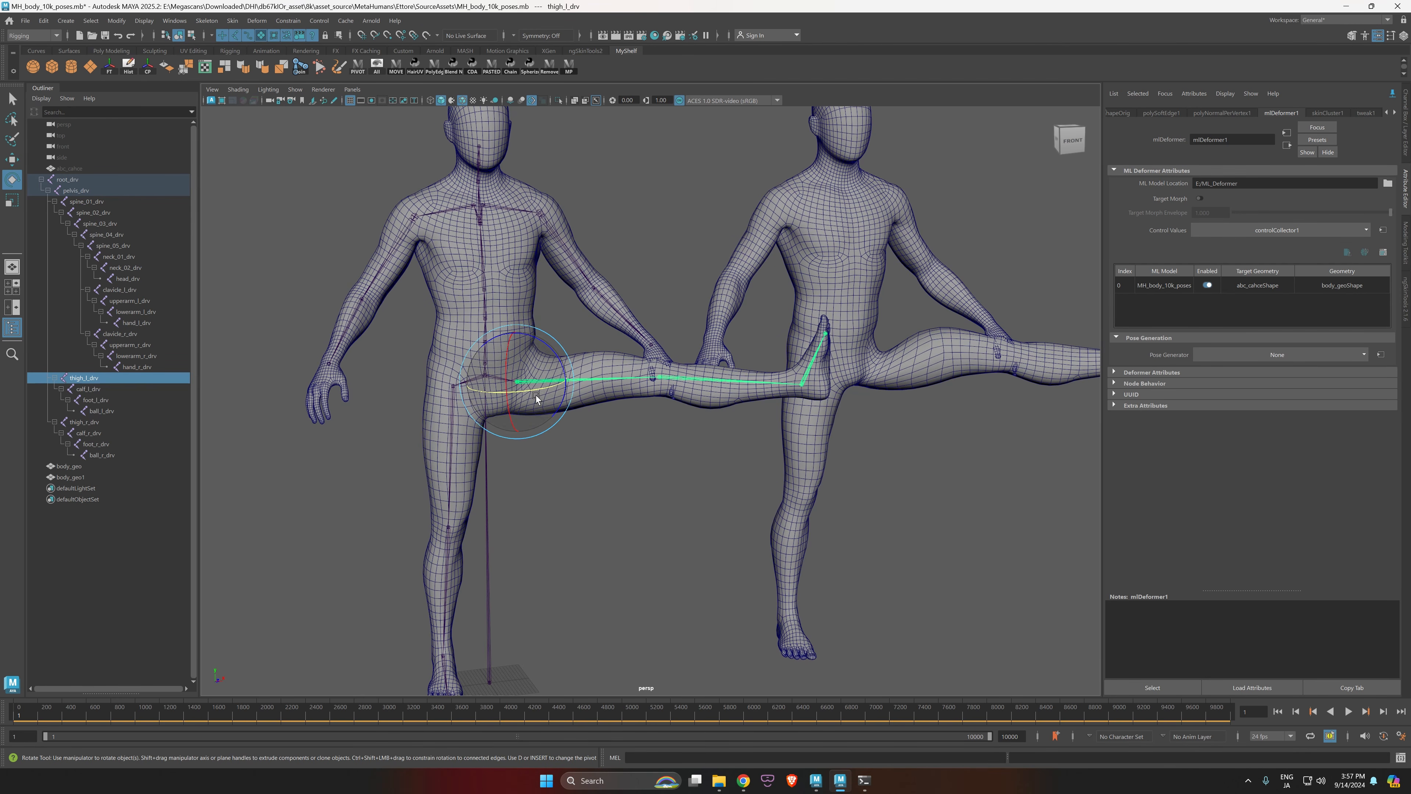
pyautogui.moveTo(535, 393); pyautogui.dragTo(490, 400)
pyautogui.keyDown('alt'); pyautogui.moveTo(570, 440); pyautogui.dragTo(575, 486, button='middle'); pyautogui.keyUp('alt')
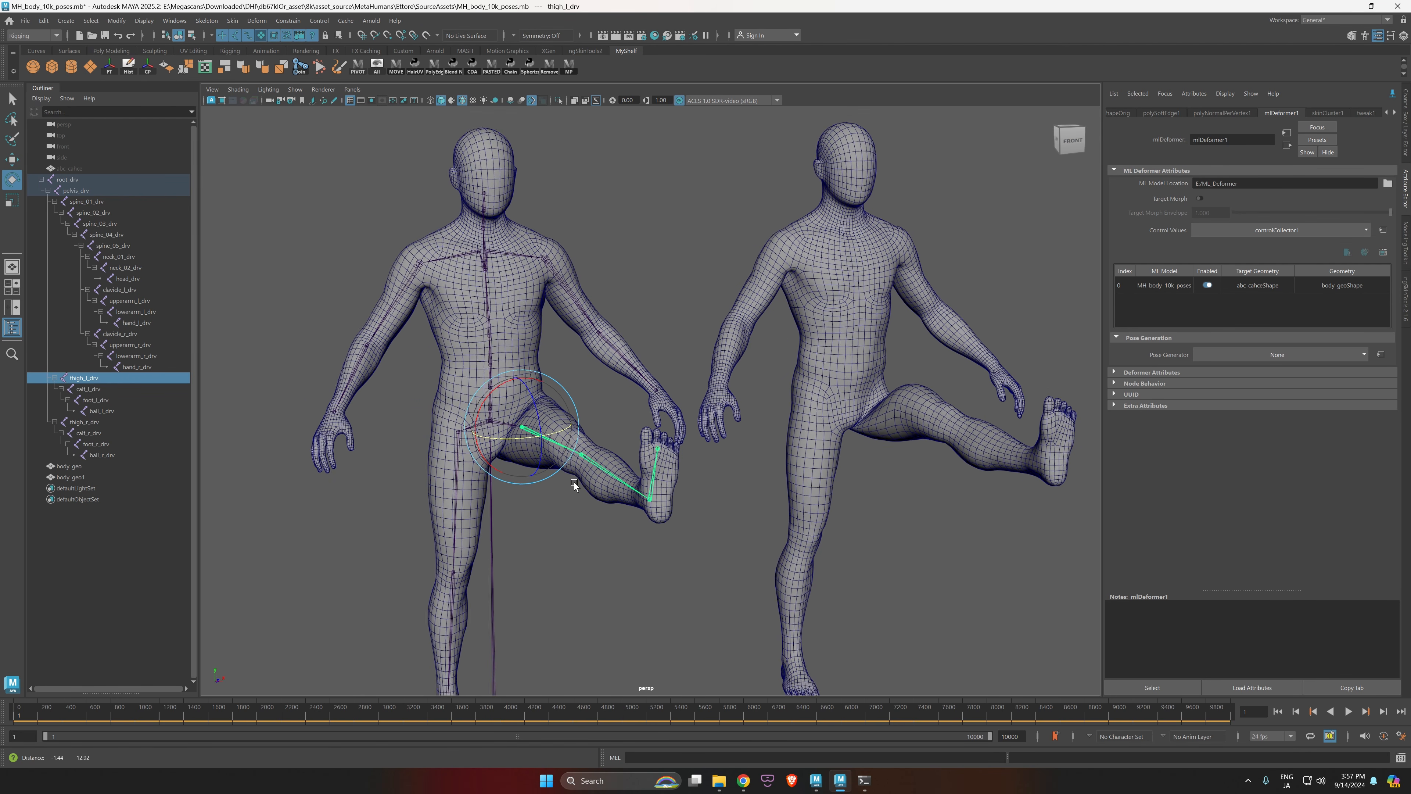
# Step: Raise the left arm overhead by rotating its arm driver joints and clavicle_l_drv
pyautogui.keyDown('alt'); pyautogui.moveTo(574, 485); pyautogui.dragTo(497, 295); pyautogui.keyUp('alt')
pyautogui.click(509, 322)
pyautogui.click(563, 310)
pyautogui.click(587, 341)
pyautogui.click(510, 310)
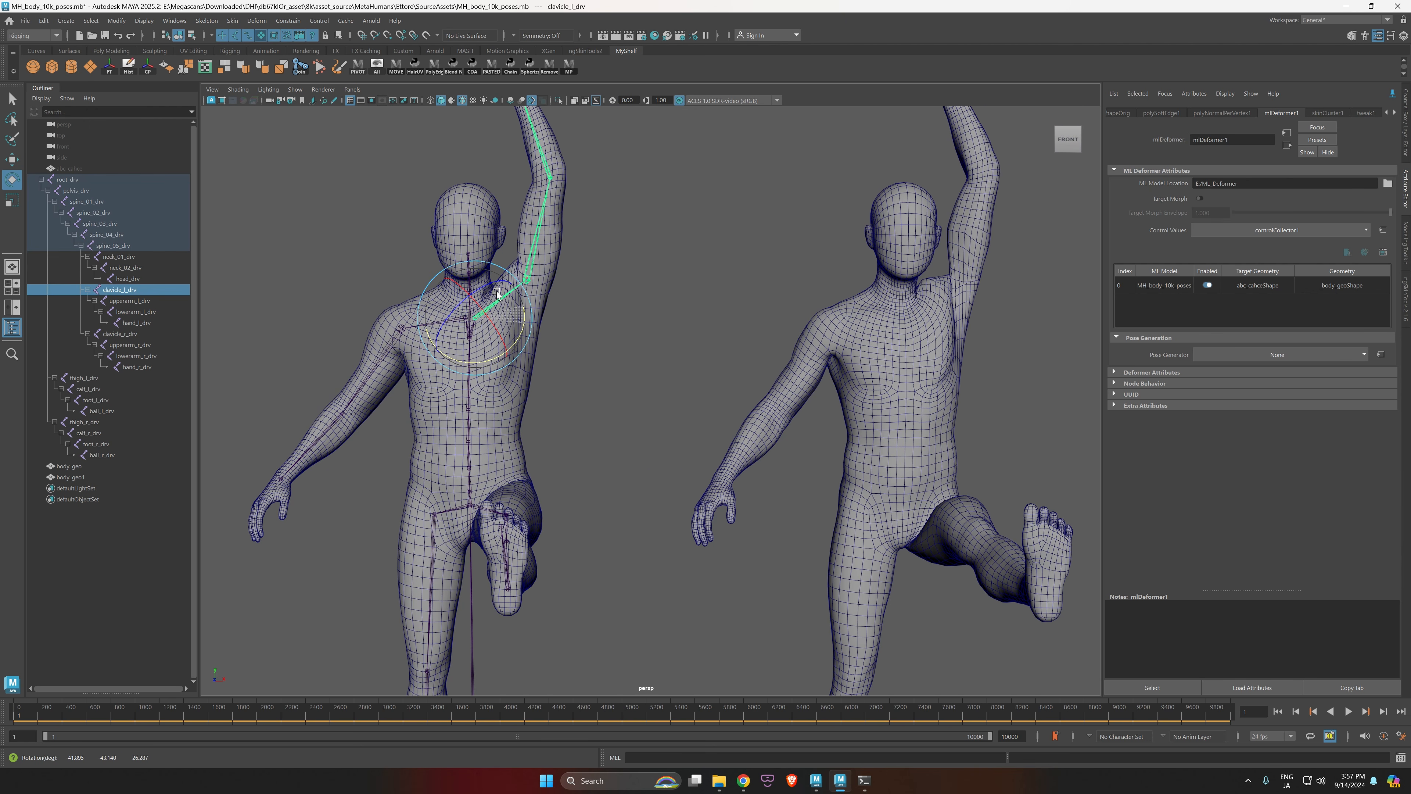
# Step: Compare the left shoulder deformation of both bodies from the front and the back
pyautogui.click(613, 324)
pyautogui.scroll(5, 652, 385)
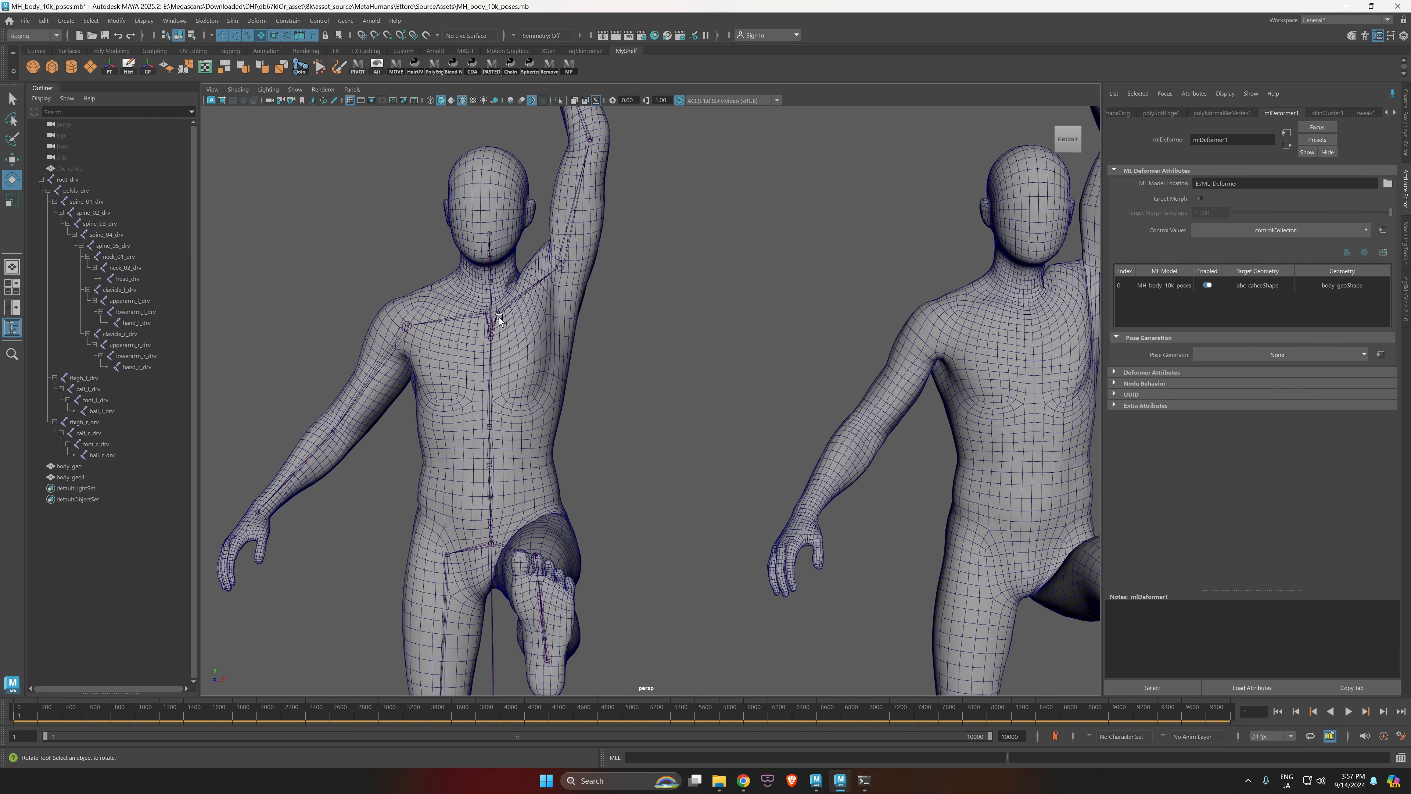
pyautogui.keyDown('alt'); pyautogui.moveTo(536, 259); pyautogui.dragTo(858, 311); pyautogui.keyUp('alt')
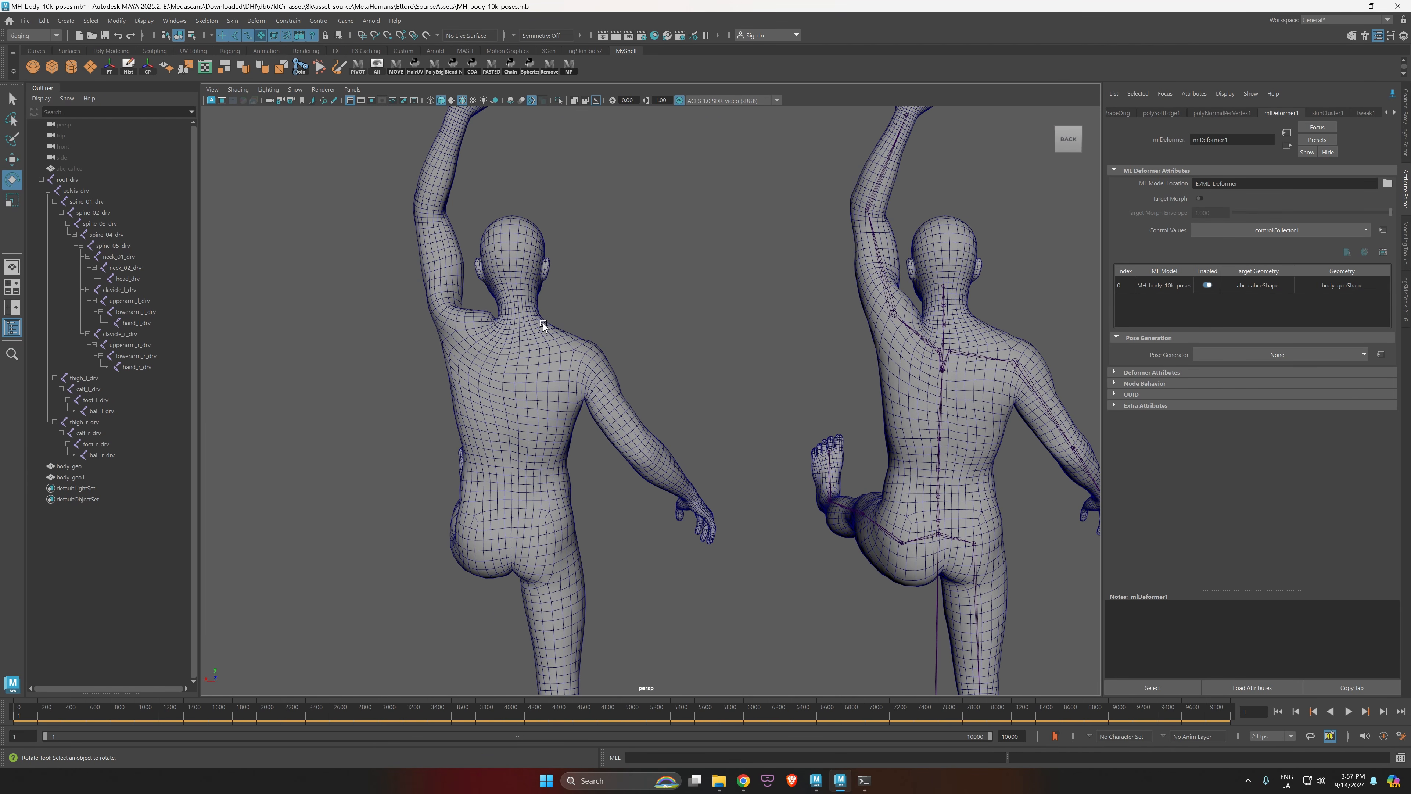
pyautogui.keyDown('alt'); pyautogui.moveTo(544, 325); pyautogui.dragTo(427, 264); pyautogui.keyUp('alt')
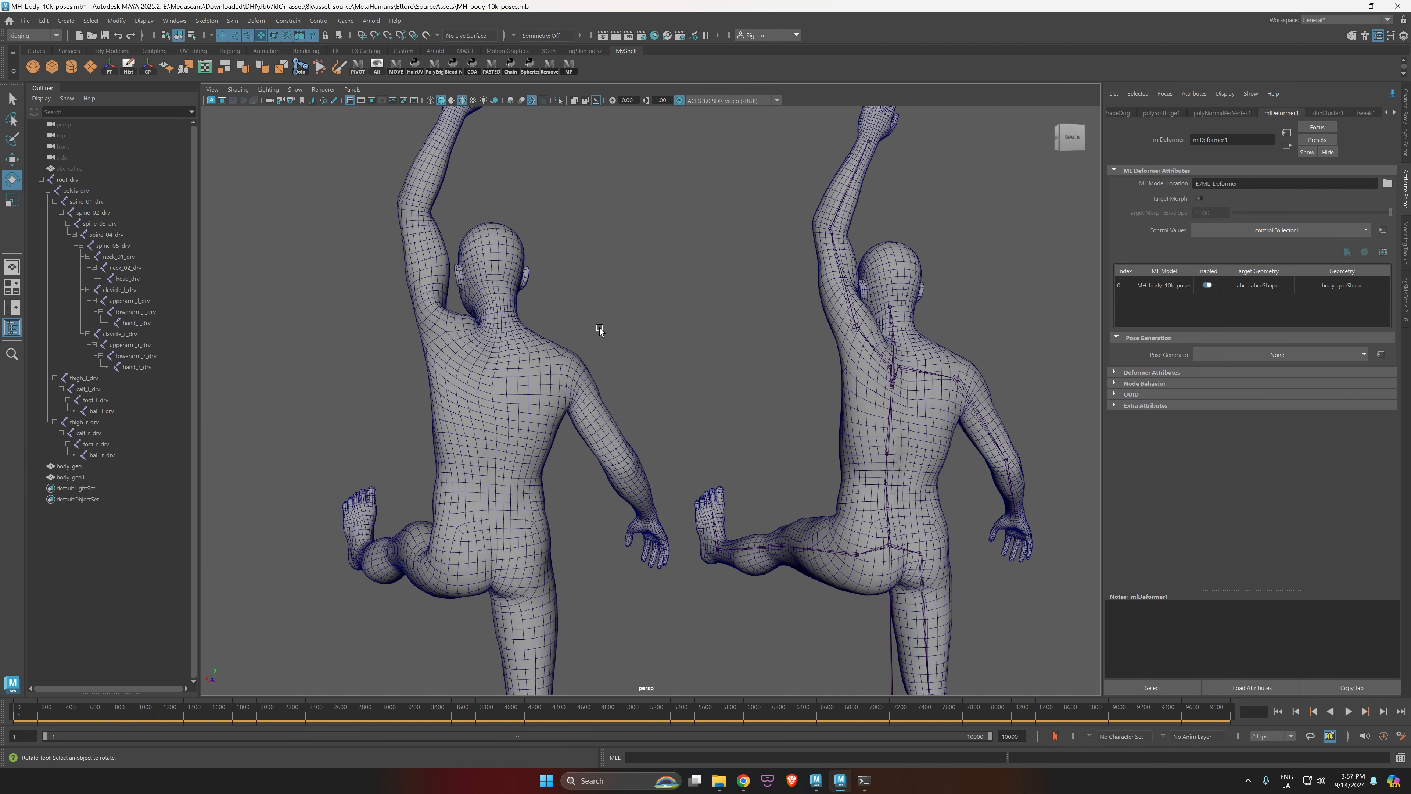
pyautogui.keyDown('alt'); pyautogui.moveTo(600, 332); pyautogui.dragTo(743, 340); pyautogui.keyUp('alt')
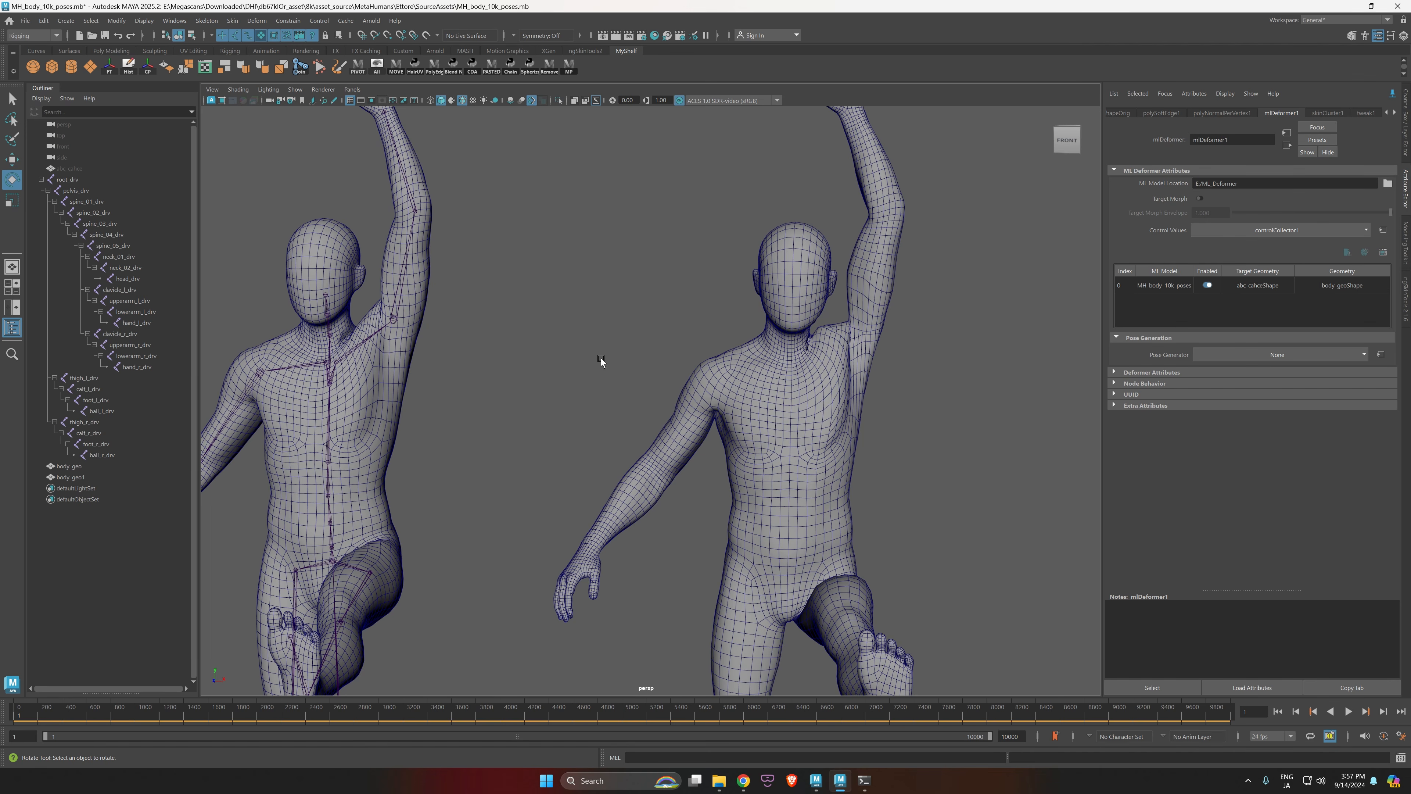
pyautogui.keyDown('alt'); pyautogui.moveTo(601, 362); pyautogui.dragTo(647, 350, button='middle'); pyautogui.keyUp('alt')
pyautogui.keyDown('alt'); pyautogui.moveTo(727, 415); pyautogui.dragTo(694, 433); pyautogui.keyUp('alt')
# Step: Select spine_01_drv through spine_04_drv and bend the torso deeply toward the character's left side
pyautogui.click(122, 237)
pyautogui.keyDown('shift'); pyautogui.click(101, 202); pyautogui.keyUp('shift')
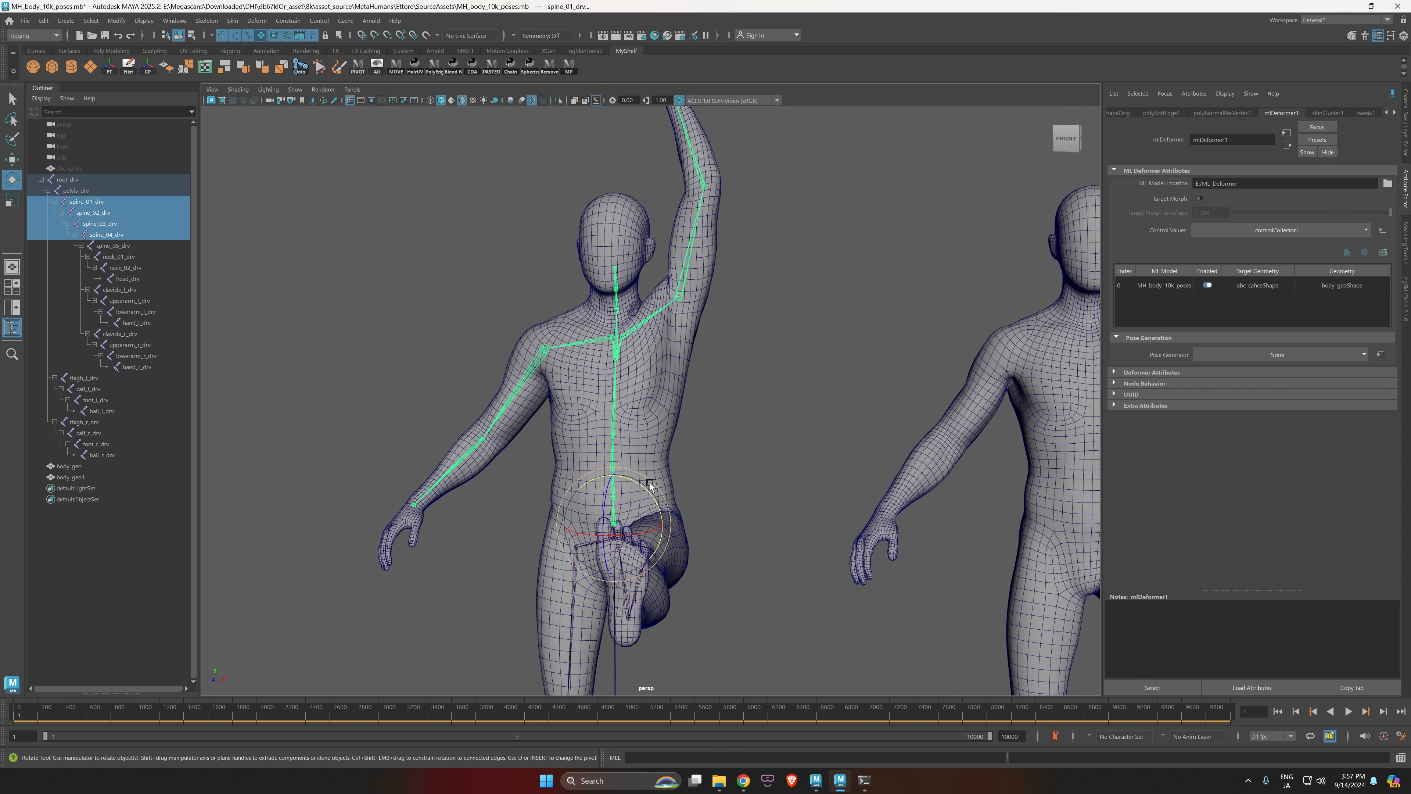
pyautogui.moveTo(650, 485); pyautogui.dragTo(652, 507)
pyautogui.keyDown('alt'); pyautogui.moveTo(842, 602); pyautogui.dragTo(798, 575); pyautogui.keyUp('alt')
pyautogui.keyDown('alt'); pyautogui.moveTo(798, 576); pyautogui.dragTo(643, 492, button='middle'); pyautogui.keyUp('alt')
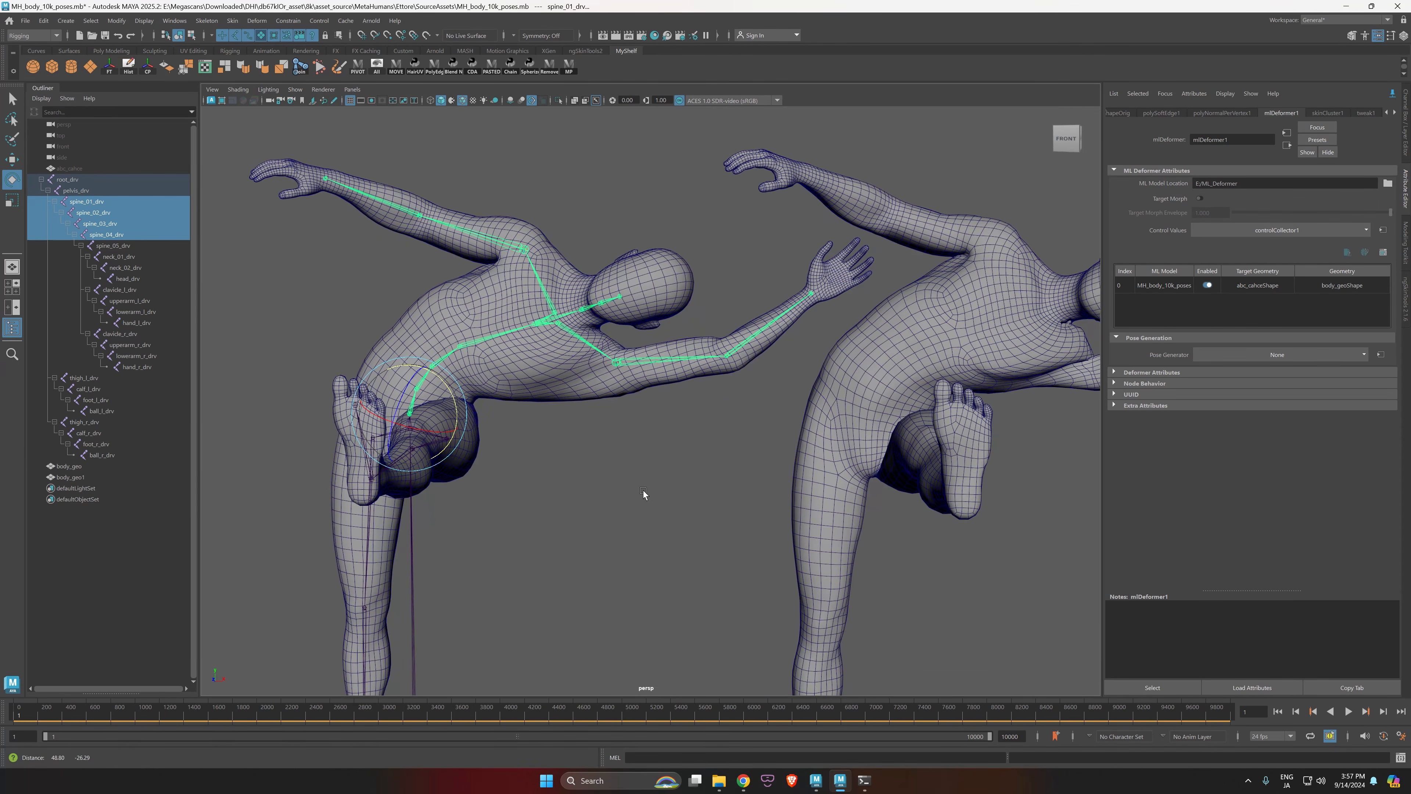
pyautogui.keyDown('alt'); pyautogui.moveTo(643, 493); pyautogui.dragTo(756, 488); pyautogui.keyUp('alt')
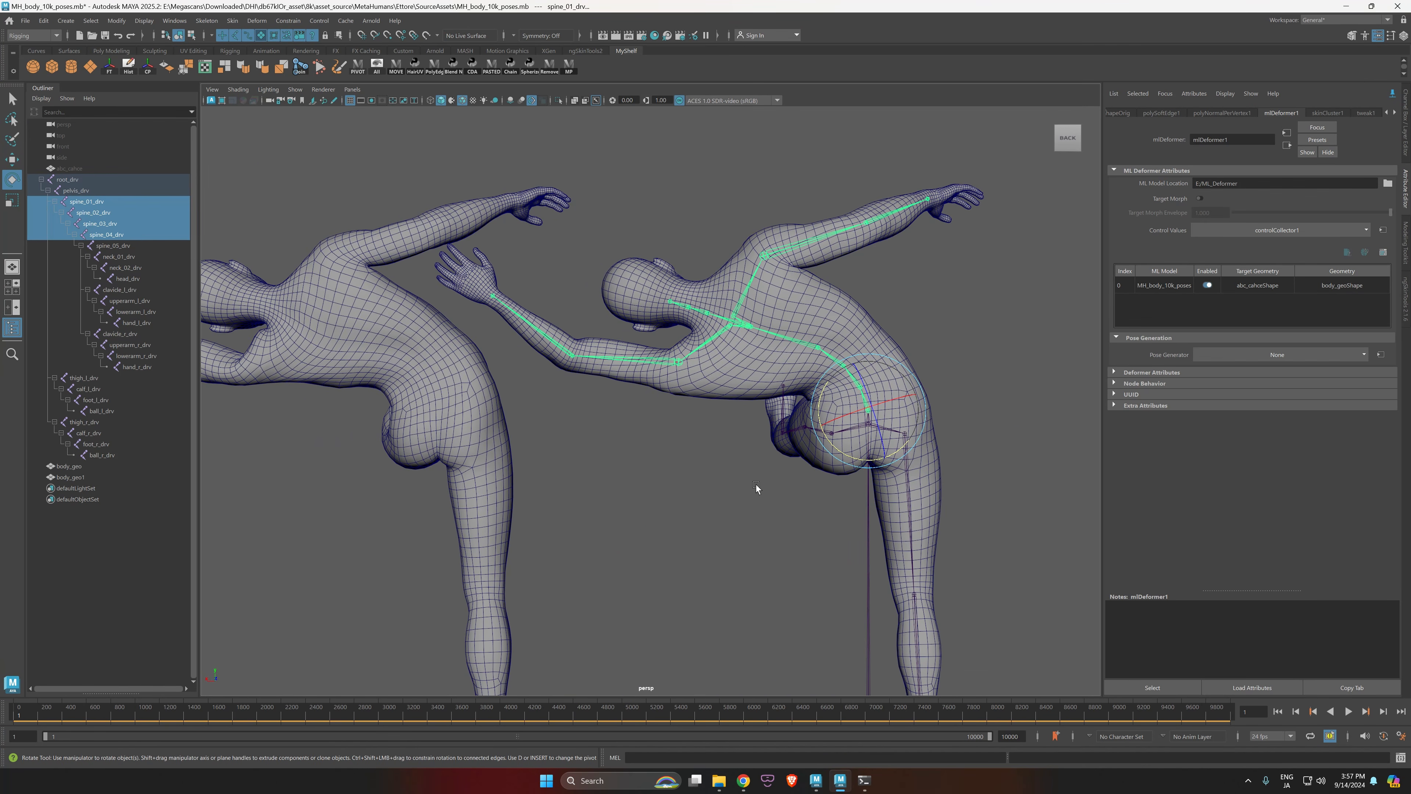
# Step: Rotate the selected spine driver joints the opposite way to bend the torso over the character's right side
pyautogui.keyDown('alt'); pyautogui.moveTo(755, 488); pyautogui.dragTo(828, 520, button='right'); pyautogui.keyUp('alt')
pyautogui.keyDown('alt'); pyautogui.moveTo(829, 520); pyautogui.dragTo(695, 471, button='middle'); pyautogui.keyUp('alt')
pyautogui.keyDown('alt'); pyautogui.moveTo(696, 471); pyautogui.dragTo(879, 425, button='right'); pyautogui.keyUp('alt')
pyautogui.moveTo(891, 324)
pyautogui.mouseDown()
pyautogui.moveTo(886, 343)
pyautogui.moveTo(897, 311)
pyautogui.mouseUp()
pyautogui.keyDown('alt'); pyautogui.moveTo(918, 451); pyautogui.dragTo(744, 487, button='middle'); pyautogui.keyUp('alt')
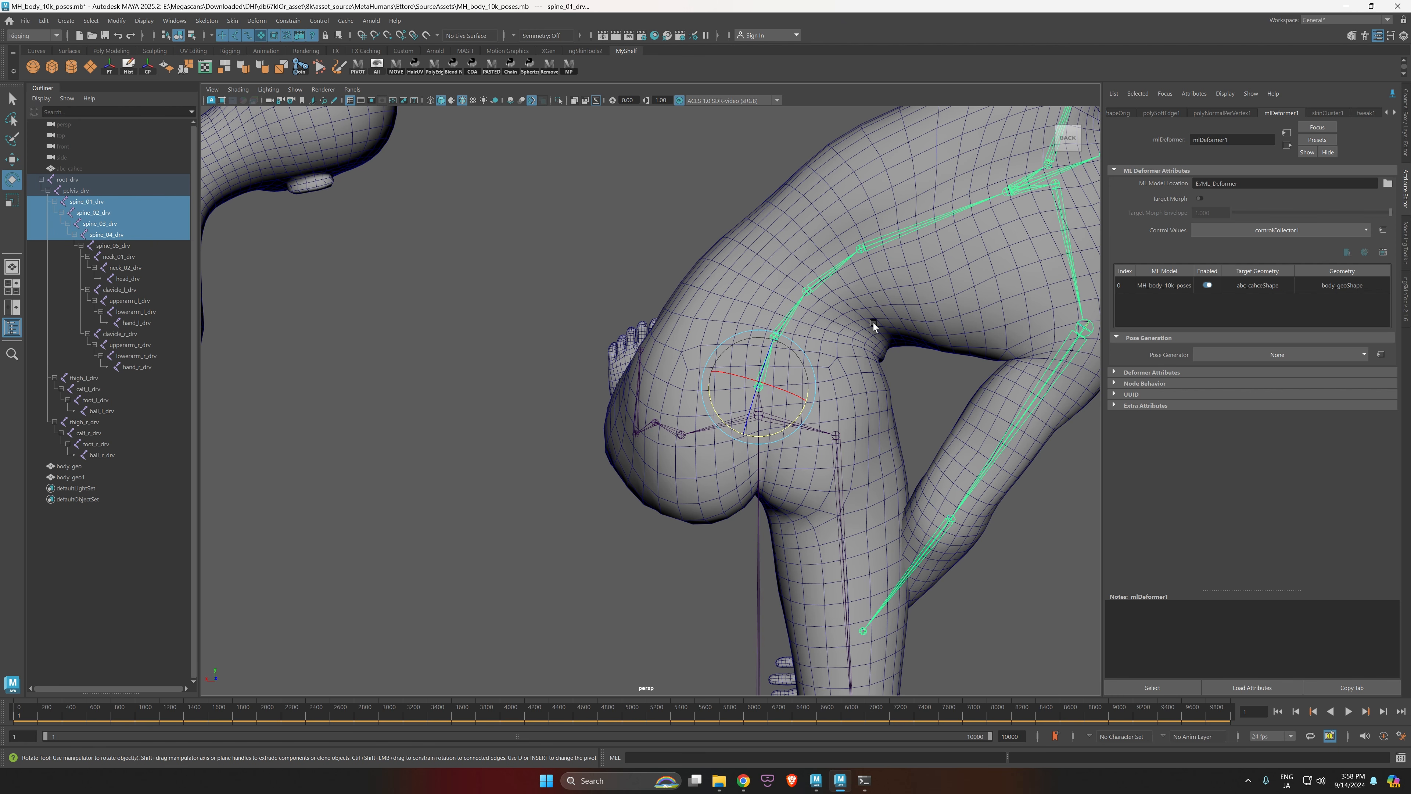
# Step: Rotate the selected spine driver joints back so the torso stands nearly upright
pyautogui.keyDown('alt'); pyautogui.moveTo(874, 326); pyautogui.dragTo(571, 396); pyautogui.keyUp('alt')
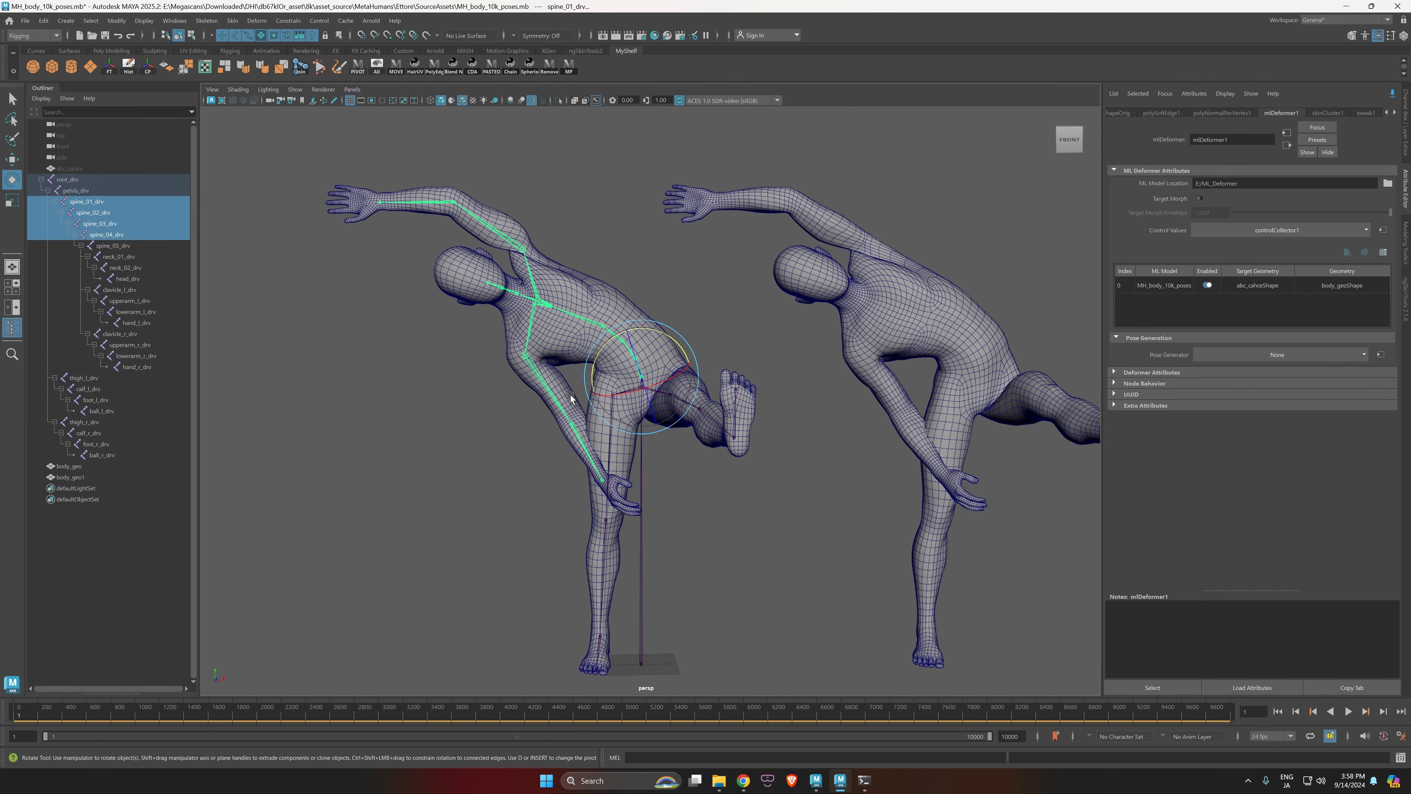
pyautogui.keyDown('alt'); pyautogui.moveTo(806, 350); pyautogui.dragTo(792, 396, button='middle'); pyautogui.keyUp('alt')
pyautogui.moveTo(658, 383); pyautogui.dragTo(670, 397)
# Step: Select clavicle_r_drv and rotate it to lift the right shoulder
pyautogui.click(582, 299)
pyautogui.scroll(5, 746, 425)
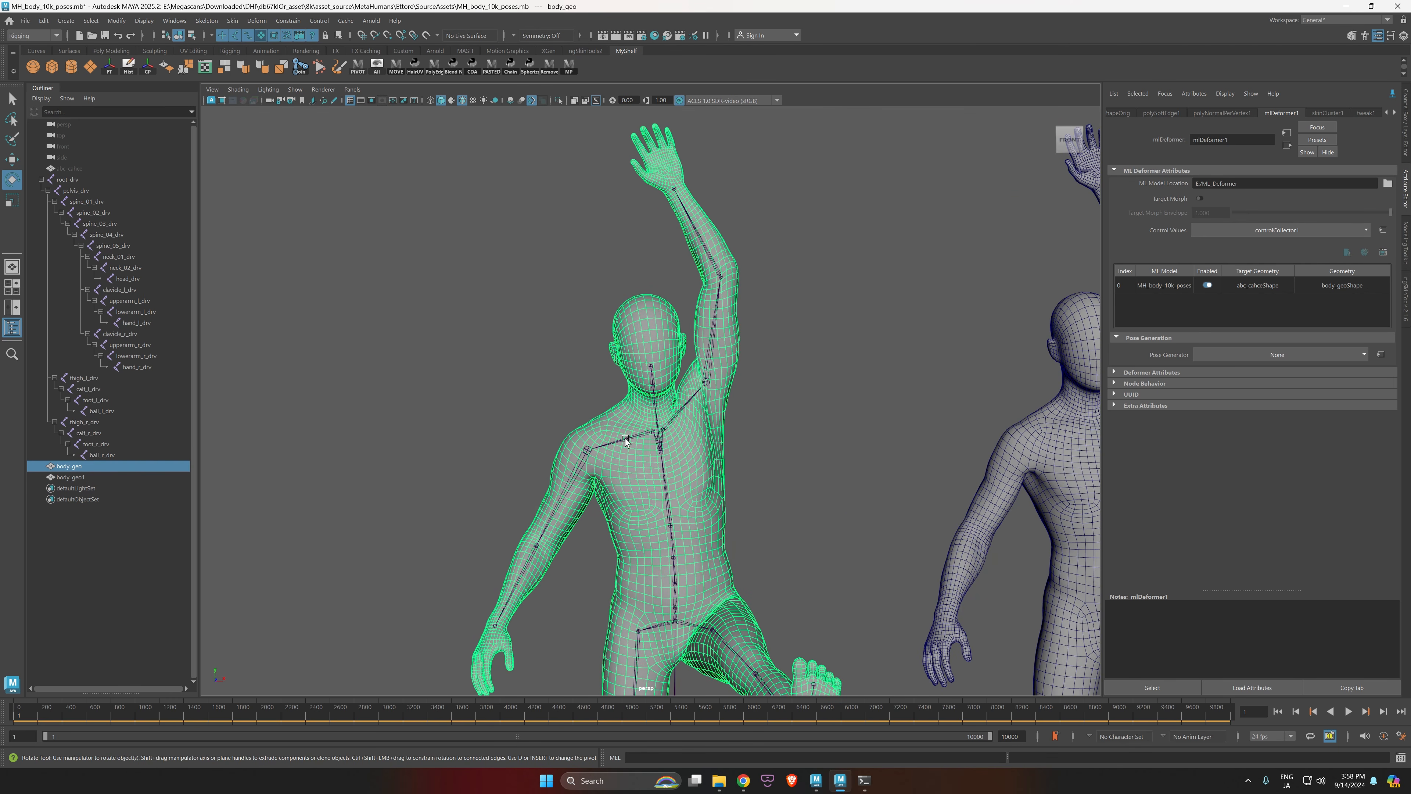
pyautogui.click(625, 443)
pyautogui.moveTo(626, 442)
pyautogui.mouseDown()
pyautogui.moveTo(617, 423)
pyautogui.moveTo(638, 463)
pyautogui.moveTo(645, 443)
pyautogui.mouseUp()
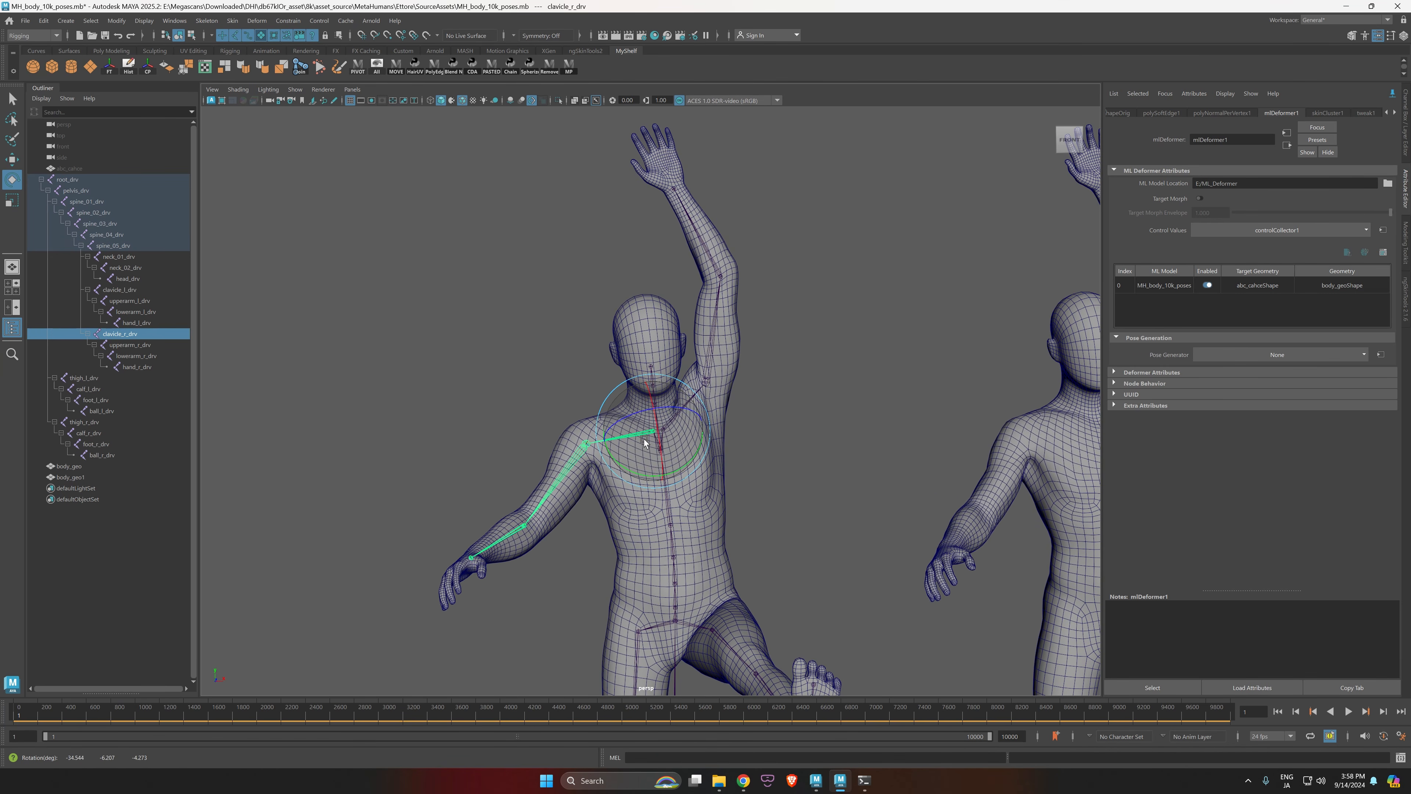
pyautogui.scroll(-3, 709, 432)
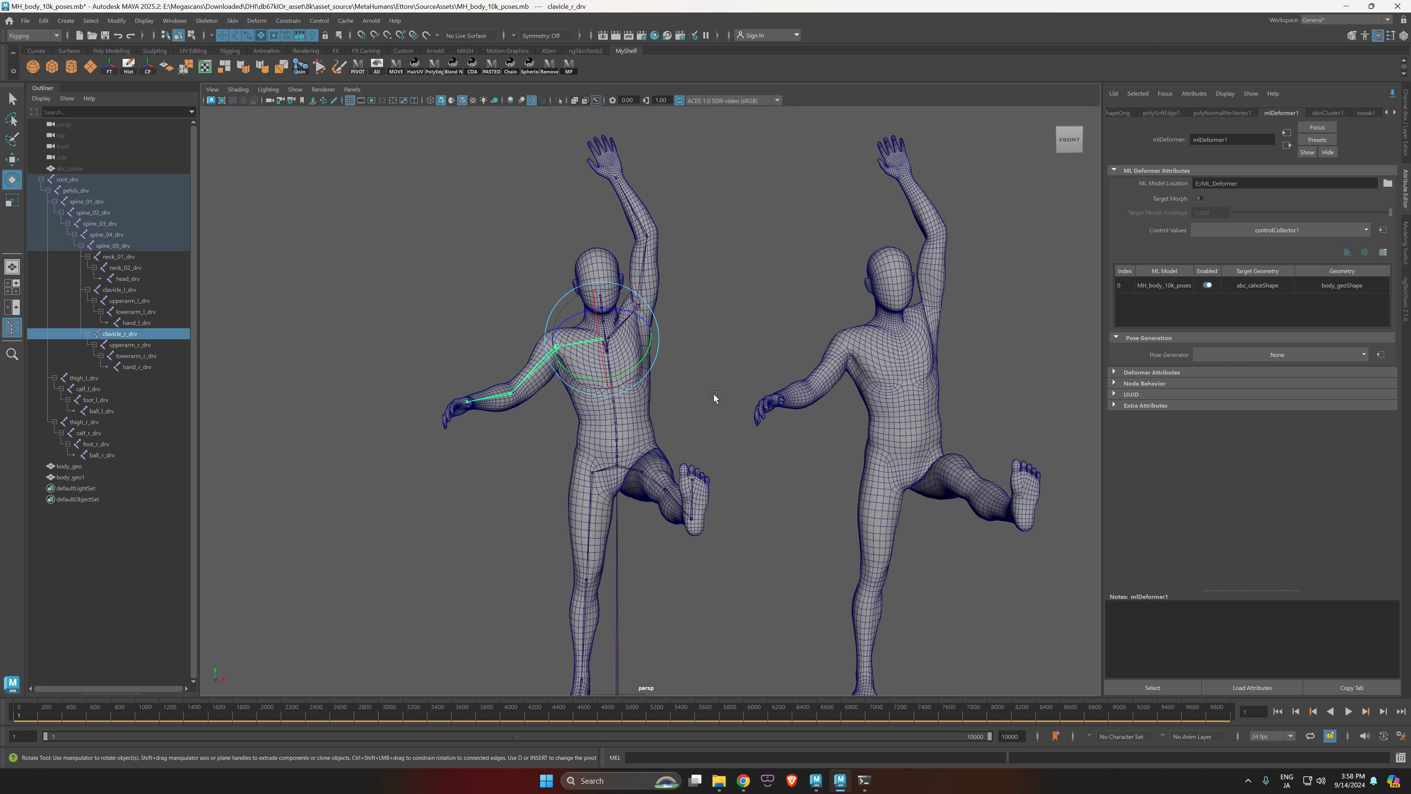
# Step: Raise the right arm overhead by rotating its upper arm driver joint to match the left arm
pyautogui.scroll(5, 714, 396)
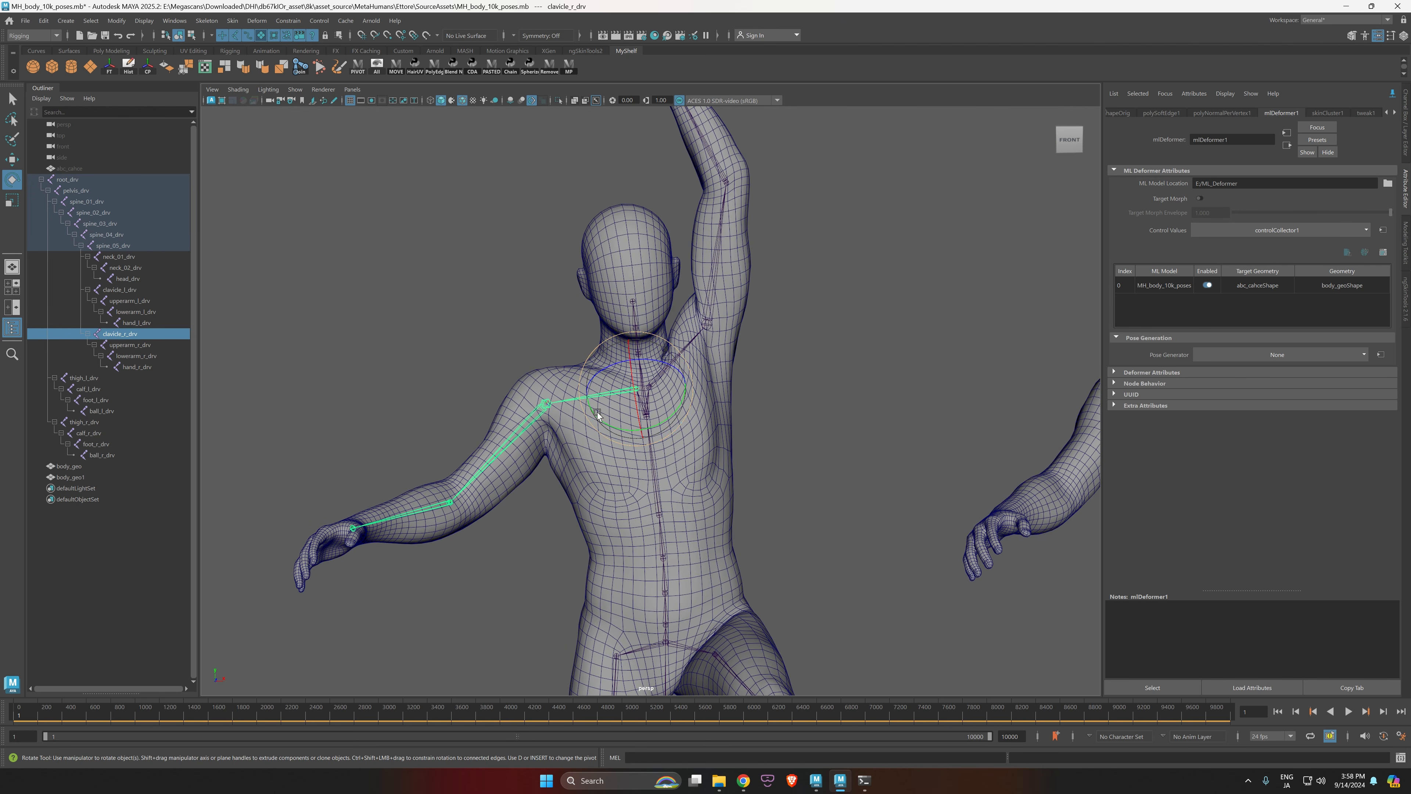
pyautogui.click(531, 421)
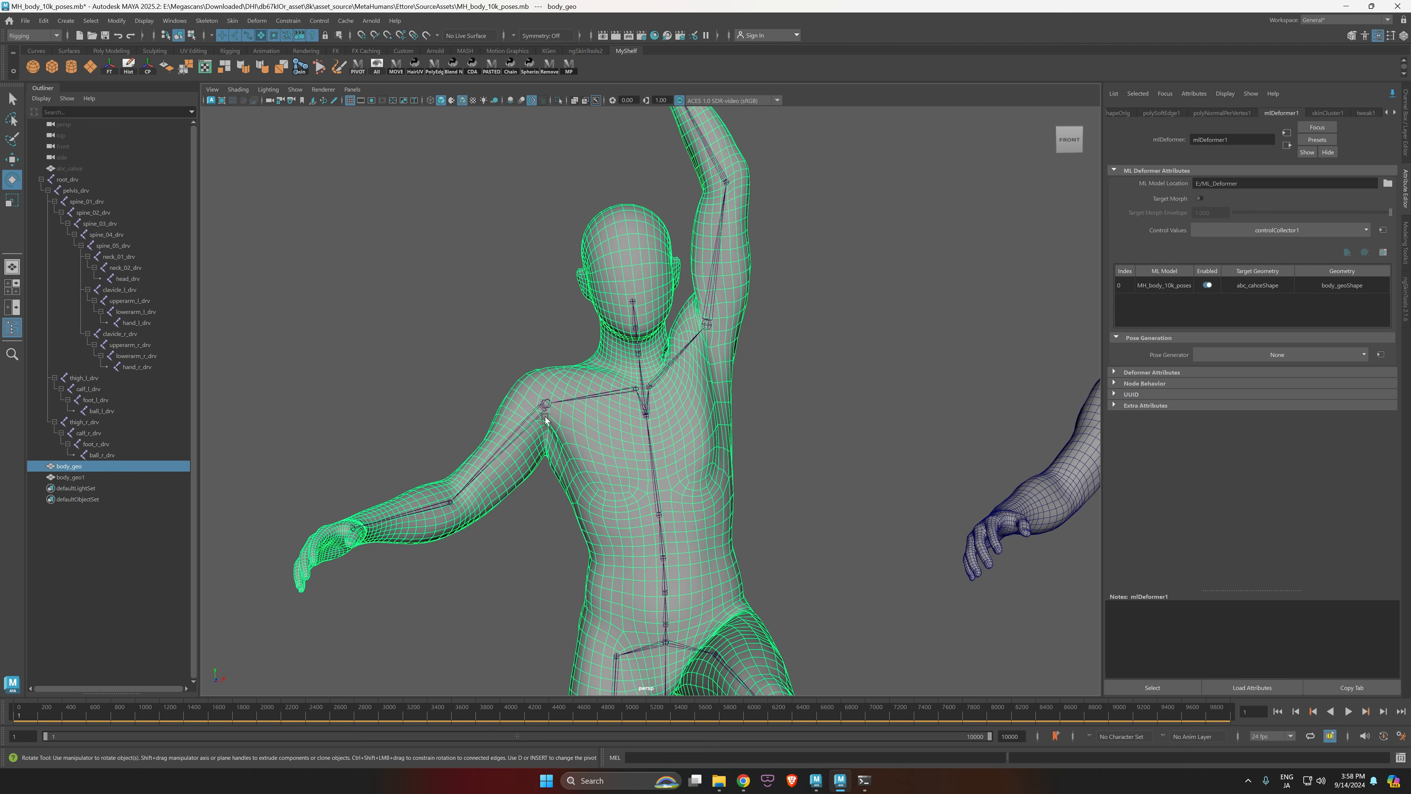
pyautogui.click(543, 411)
pyautogui.moveTo(538, 428); pyautogui.dragTo(656, 341)
pyautogui.click(778, 396)
pyautogui.click(622, 399)
# Step: Compare the neck and shoulder deformation of both bodies with raised arms from the front and the back
pyautogui.scroll(-3, 791, 448)
pyautogui.keyDown('alt'); pyautogui.moveTo(790, 447); pyautogui.dragTo(751, 414, button='middle'); pyautogui.keyUp('alt')
pyautogui.keyDown('alt'); pyautogui.moveTo(751, 413); pyautogui.dragTo(728, 403); pyautogui.keyUp('alt')
pyautogui.click(736, 405)
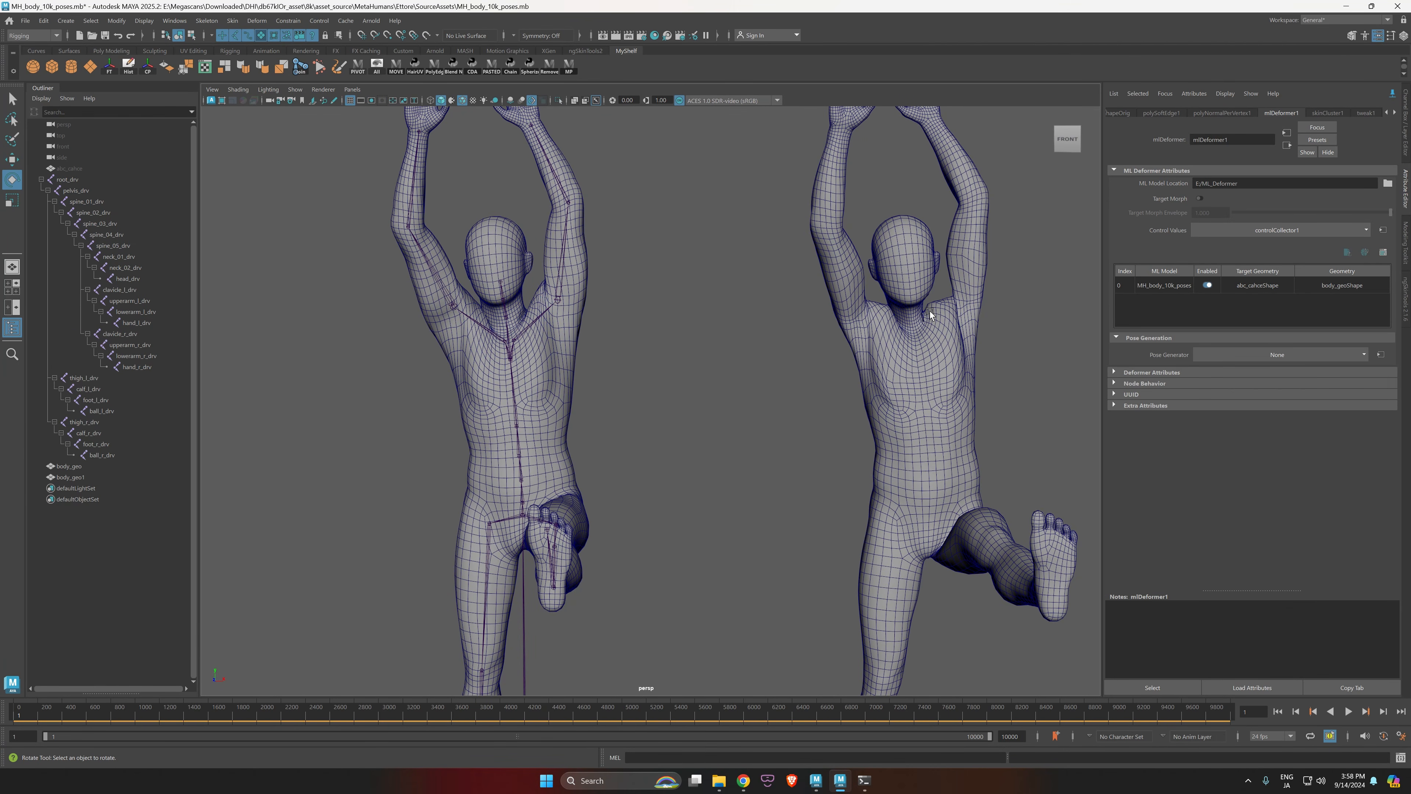
pyautogui.keyDown('alt'); pyautogui.moveTo(930, 314); pyautogui.dragTo(843, 322); pyautogui.keyUp('alt')
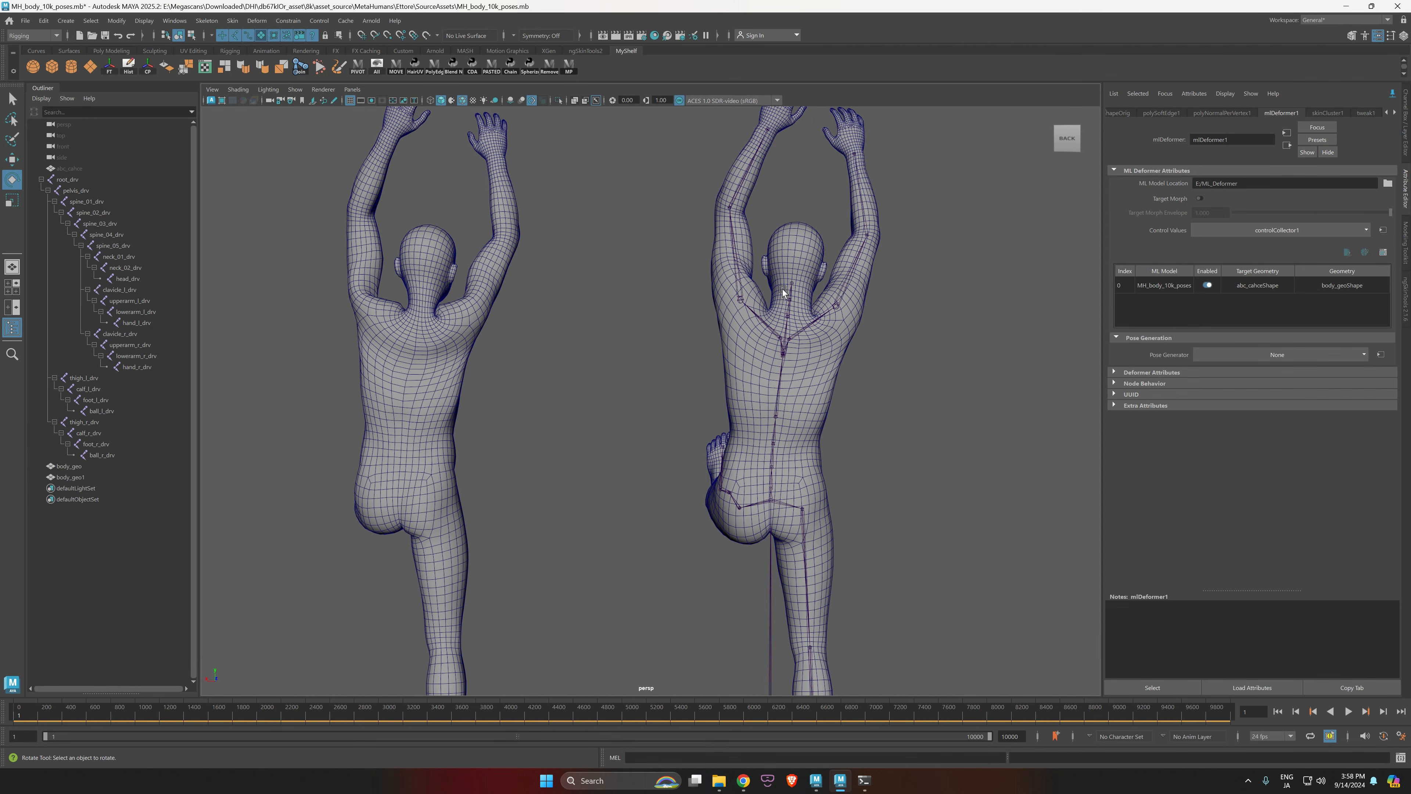
pyautogui.moveTo(883, 383)
pyautogui.keyDown('alt'); pyautogui.mouseDown()
pyautogui.moveTo(901, 401)
pyautogui.moveTo(881, 396)
pyautogui.mouseUp(); pyautogui.keyUp('alt')
pyautogui.keyDown('alt'); pyautogui.moveTo(551, 388); pyautogui.dragTo(761, 424, button='middle'); pyautogui.keyUp('alt')
pyautogui.scroll(5, 761, 423)
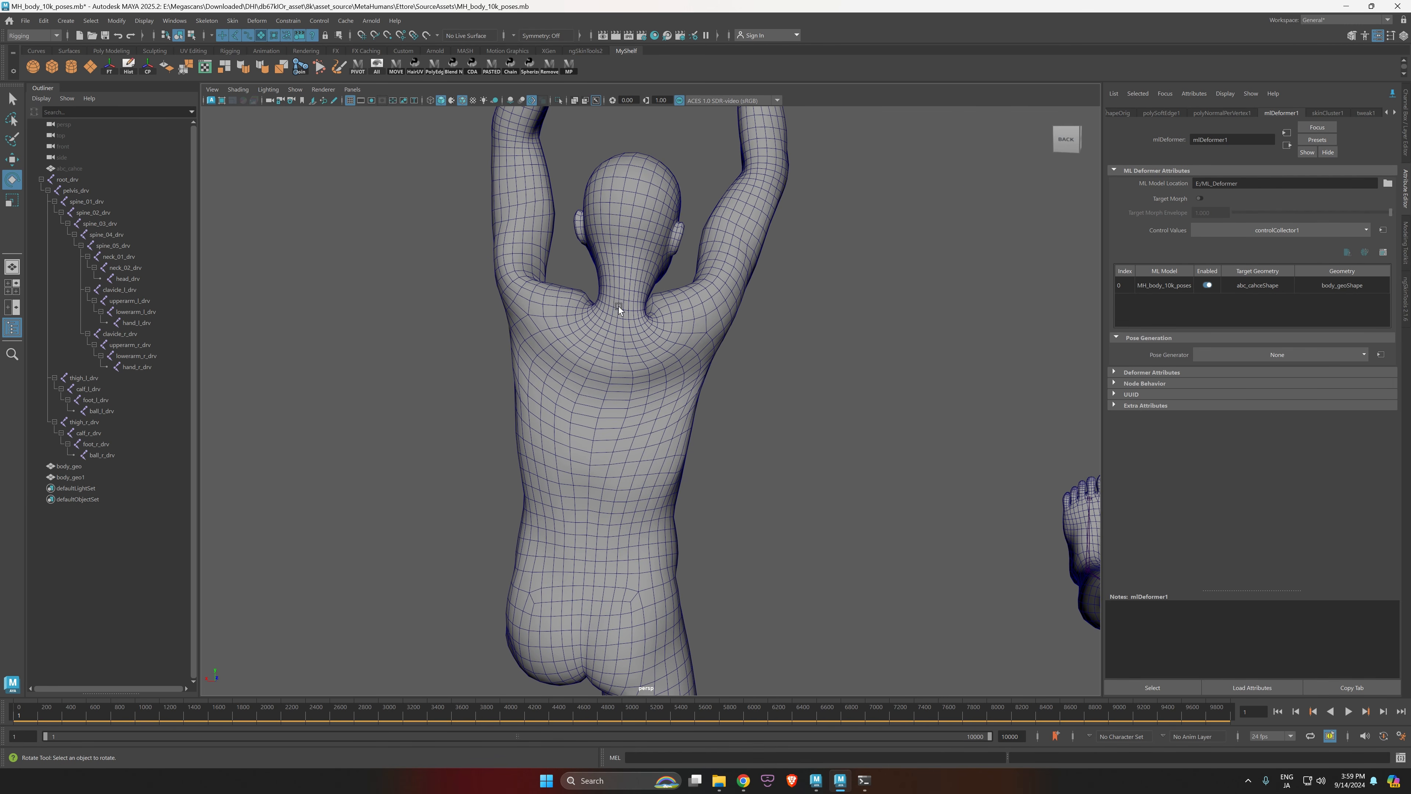
# Step: Bend the left knee of the raised leg by rotating calf_l_drv so the lower leg hangs down
pyautogui.keyDown('alt'); pyautogui.moveTo(753, 394); pyautogui.dragTo(684, 438, button='right'); pyautogui.keyUp('alt')
pyautogui.keyDown('alt'); pyautogui.moveTo(850, 545); pyautogui.dragTo(813, 387, button='middle'); pyautogui.keyUp('alt')
pyautogui.keyDown('alt'); pyautogui.moveTo(813, 387); pyautogui.dragTo(776, 410); pyautogui.keyUp('alt')
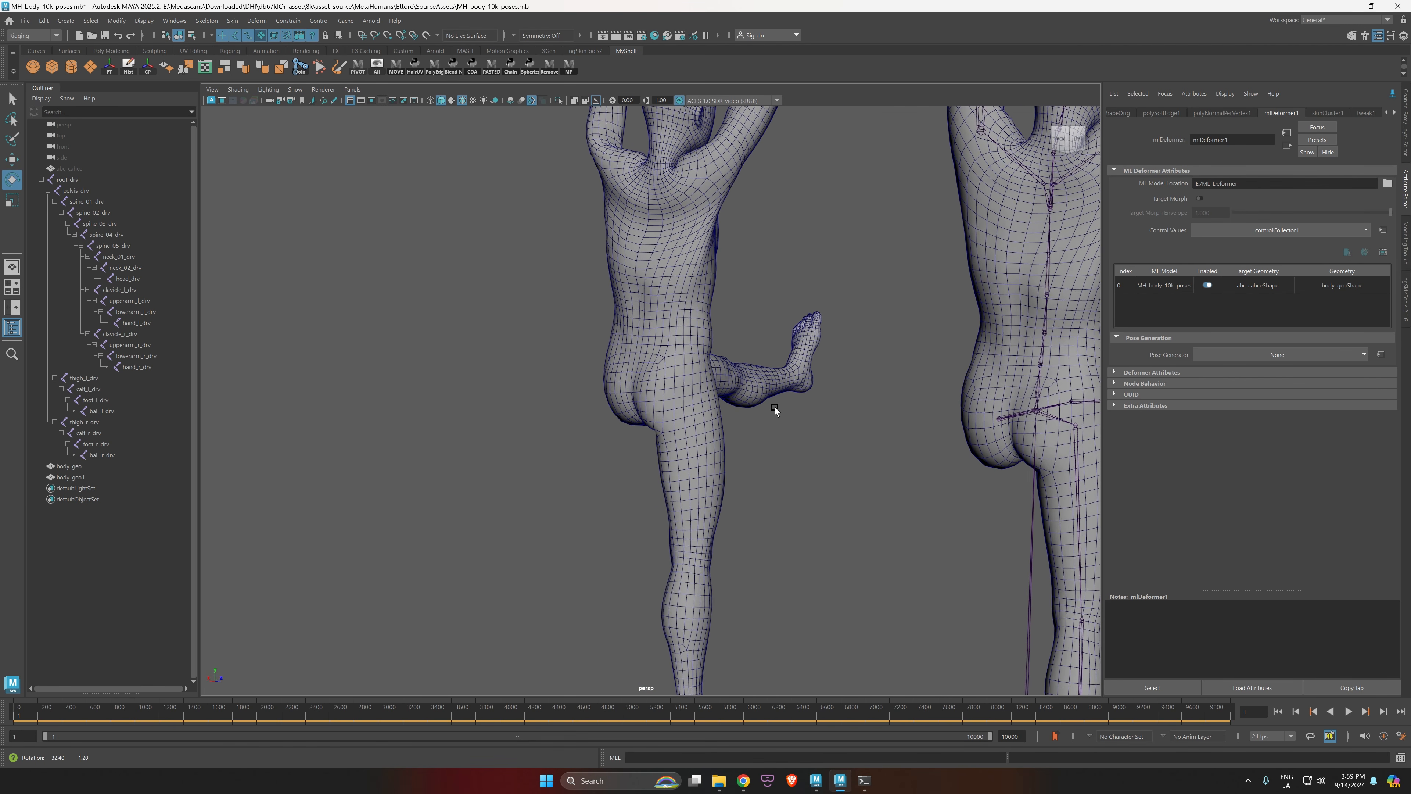
pyautogui.keyDown('alt'); pyautogui.moveTo(776, 410); pyautogui.dragTo(694, 475, button='right'); pyautogui.keyUp('alt')
pyautogui.keyDown('alt'); pyautogui.moveTo(809, 326); pyautogui.dragTo(644, 531, button='middle'); pyautogui.keyUp('alt')
pyautogui.keyDown('alt'); pyautogui.moveTo(953, 511); pyautogui.dragTo(913, 441, button='middle'); pyautogui.keyUp('alt')
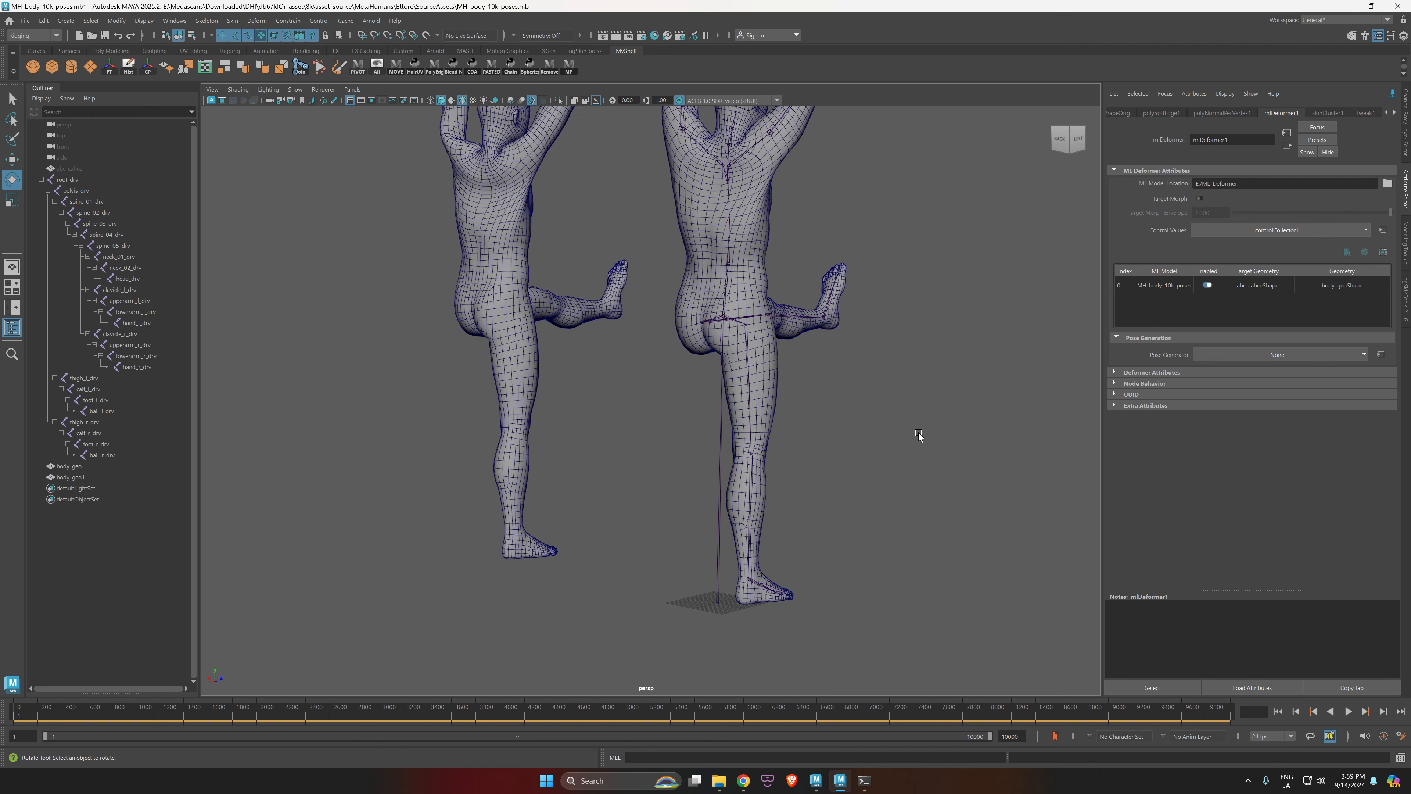
pyautogui.keyDown('alt'); pyautogui.moveTo(914, 442); pyautogui.dragTo(638, 527); pyautogui.keyUp('alt')
pyautogui.click(802, 334)
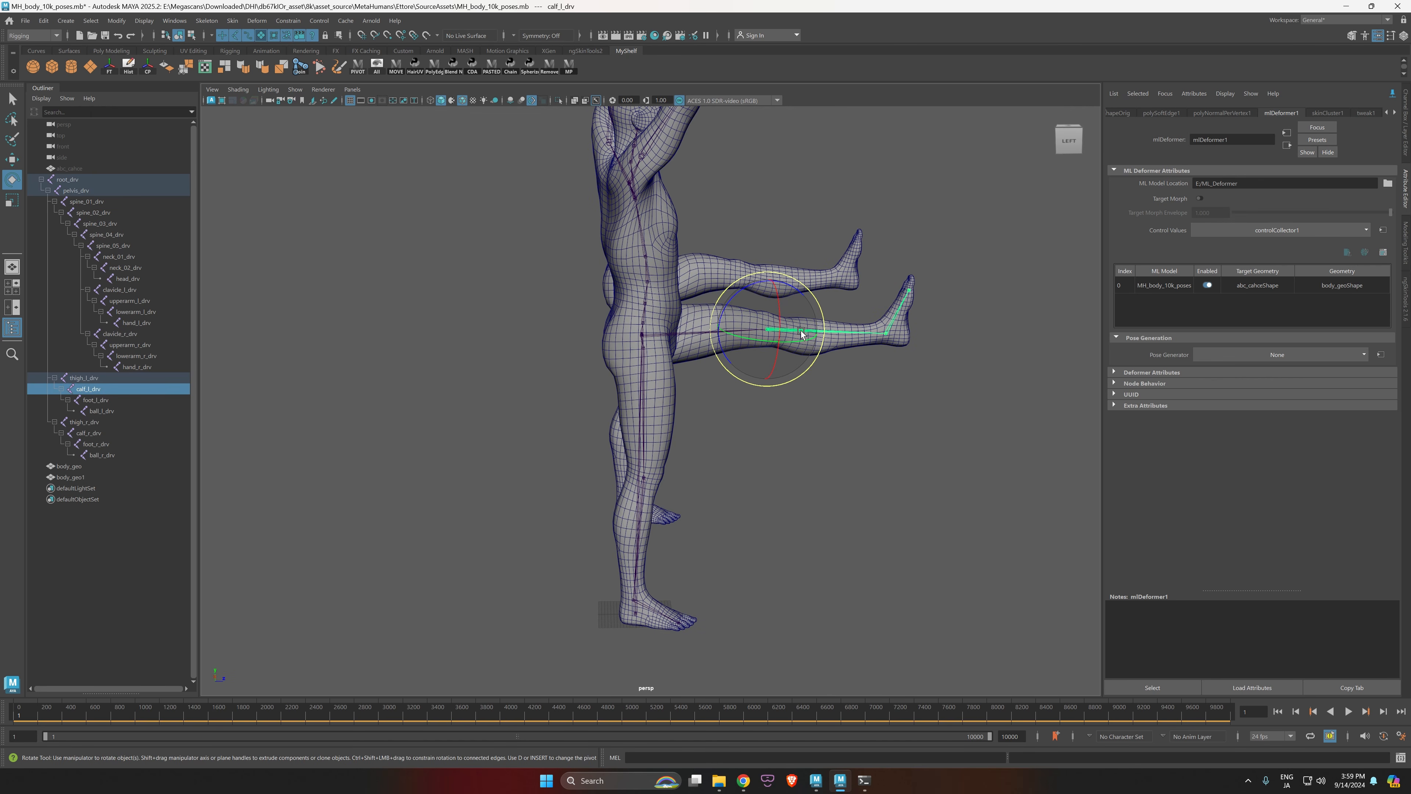
pyautogui.moveTo(788, 285); pyautogui.dragTo(952, 441)
pyautogui.keyDown('alt'); pyautogui.moveTo(1074, 164); pyautogui.dragTo(926, 297, button='middle'); pyautogui.keyUp('alt')
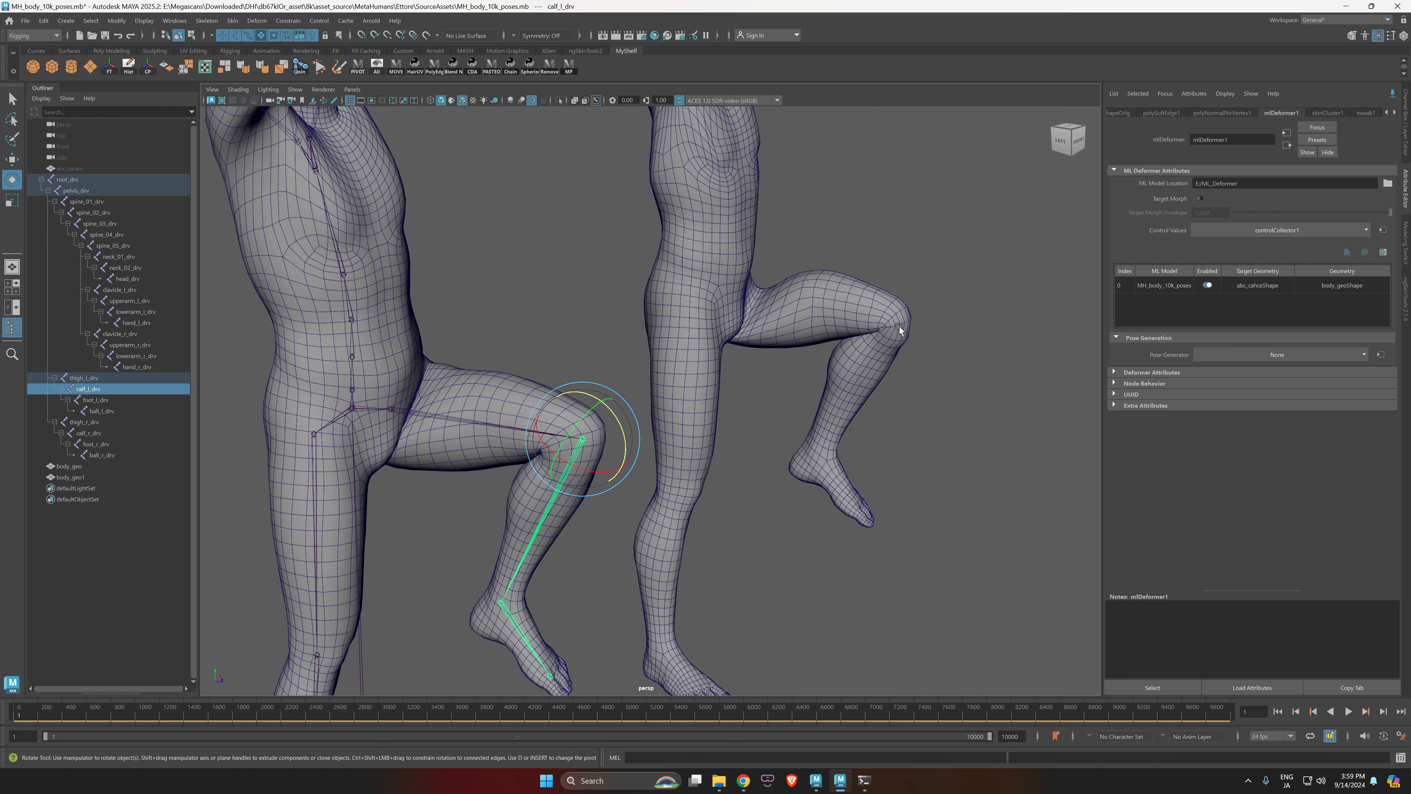
# Step: Bend the torso sideways with spine_01_drv to spine_04_drv and rotate thigh_r_drv to lift the right leg out to the side
pyautogui.keyDown('alt'); pyautogui.moveTo(886, 360); pyautogui.dragTo(572, 451); pyautogui.keyUp('alt')
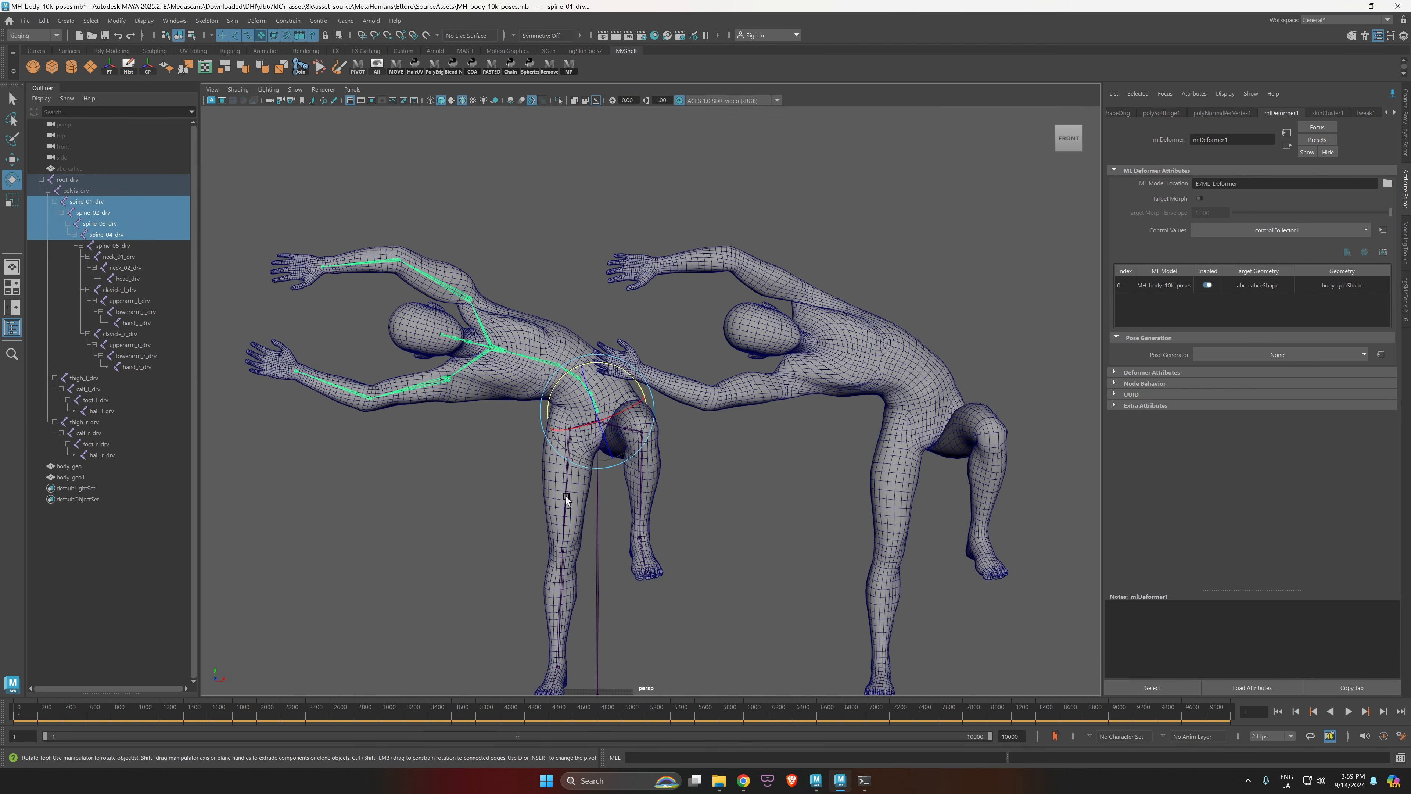
pyautogui.click(572, 451)
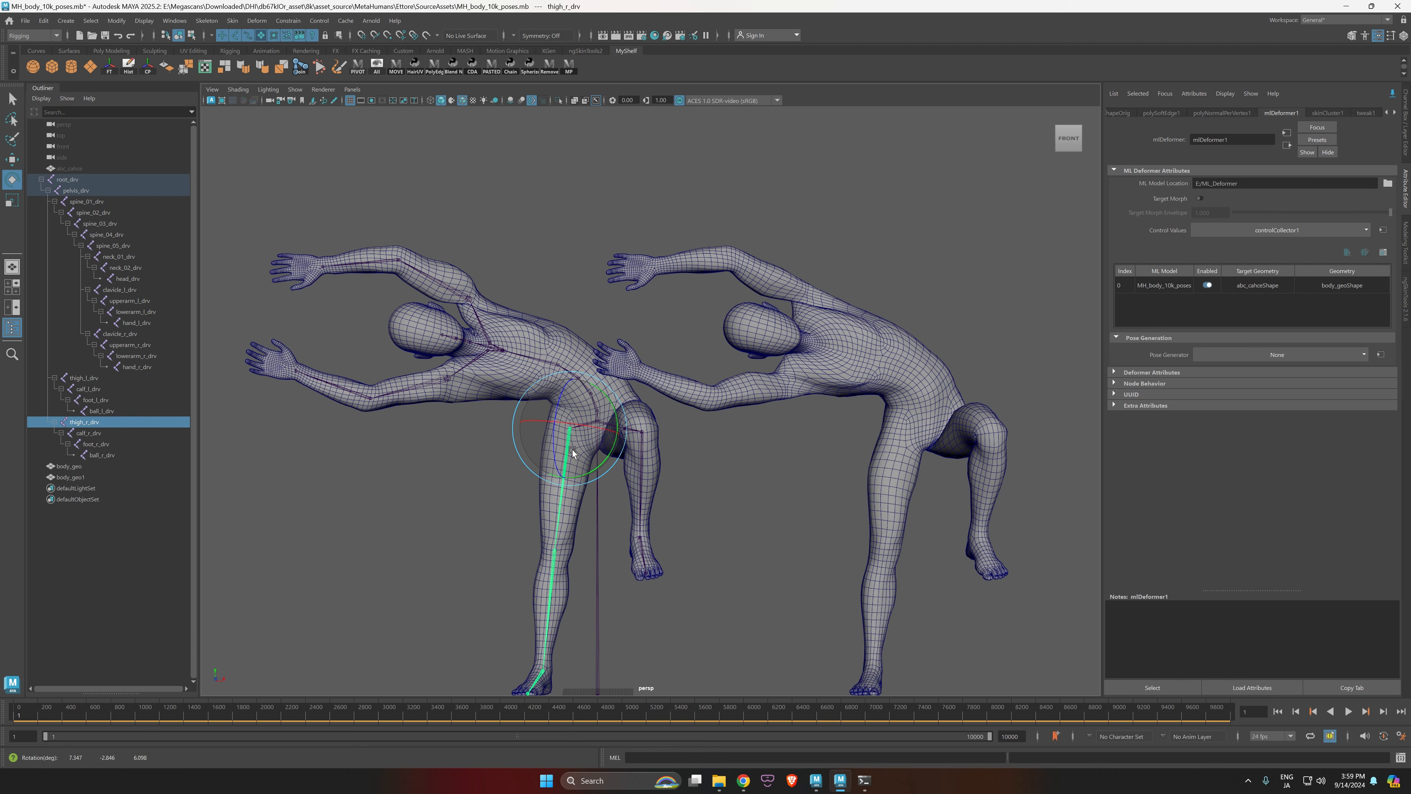
pyautogui.moveTo(573, 452); pyautogui.dragTo(535, 421)
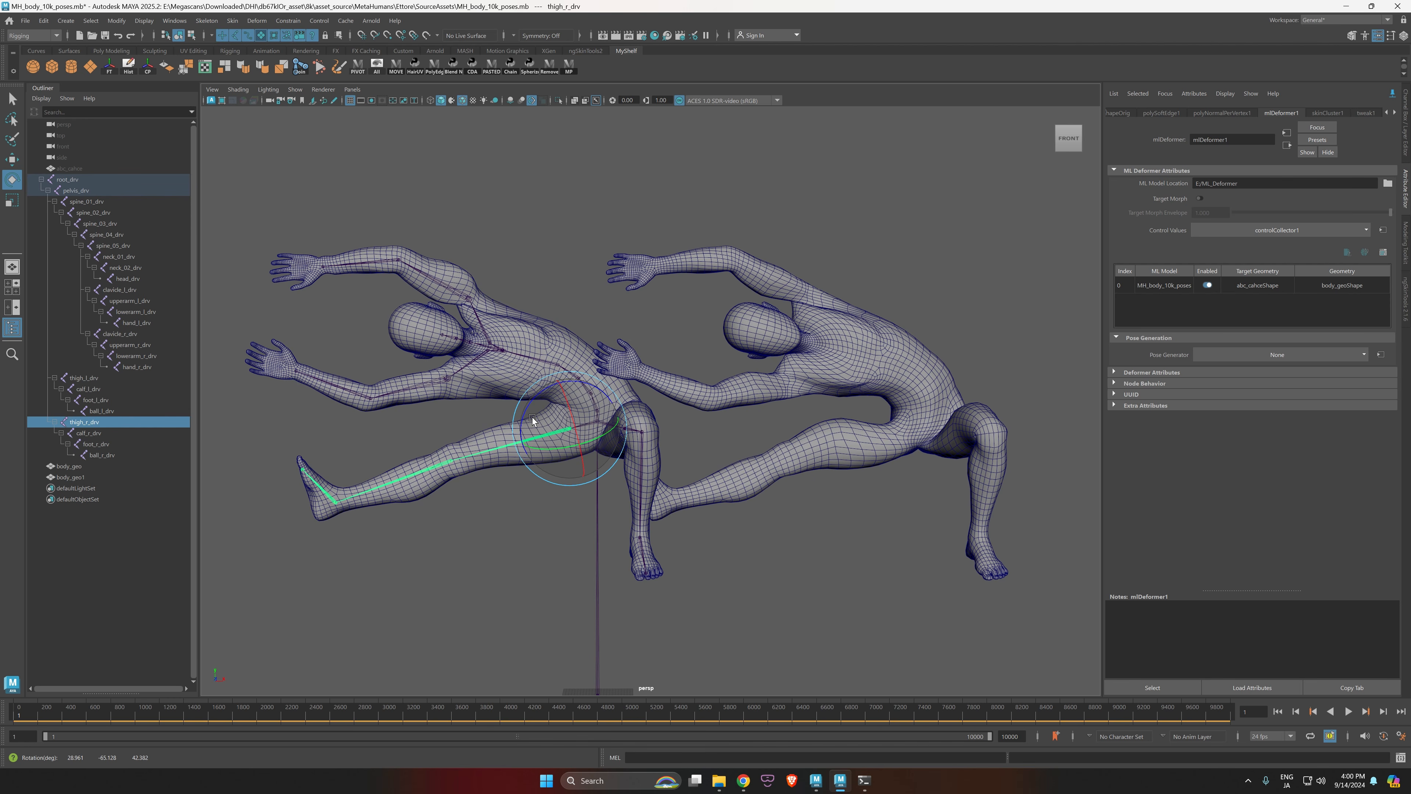
pyautogui.scroll(3, 701, 573)
pyautogui.moveTo(702, 574)
pyautogui.keyDown('alt'); pyautogui.mouseDown()
pyautogui.moveTo(747, 577)
pyautogui.moveTo(714, 566)
pyautogui.mouseUp(); pyautogui.keyUp('alt')
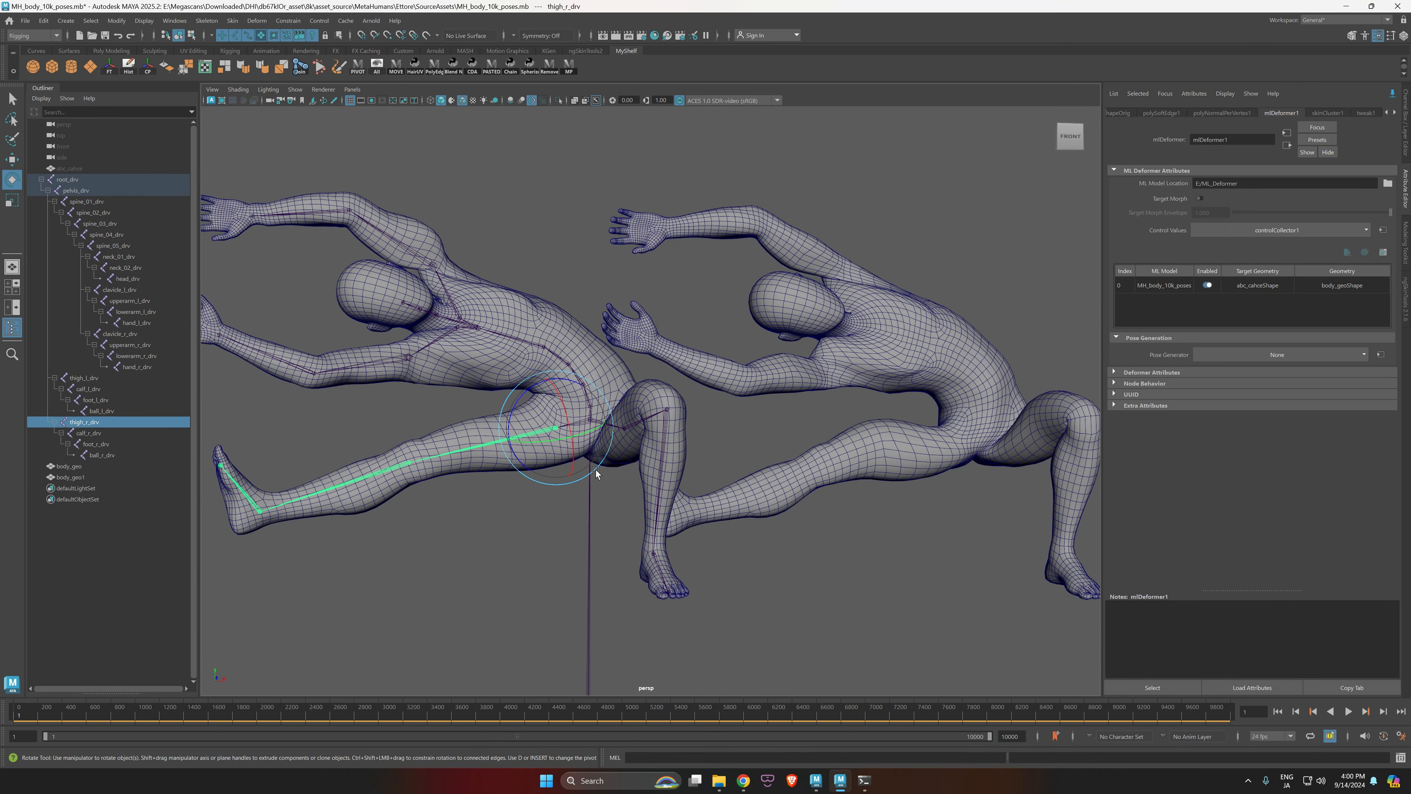
# Step: Refine the rotation of thigh_r_drv until the right leg extends nearly horizontally beneath the bent torso
pyautogui.keyDown('alt'); pyautogui.moveTo(489, 567); pyautogui.dragTo(584, 575); pyautogui.keyUp('alt')
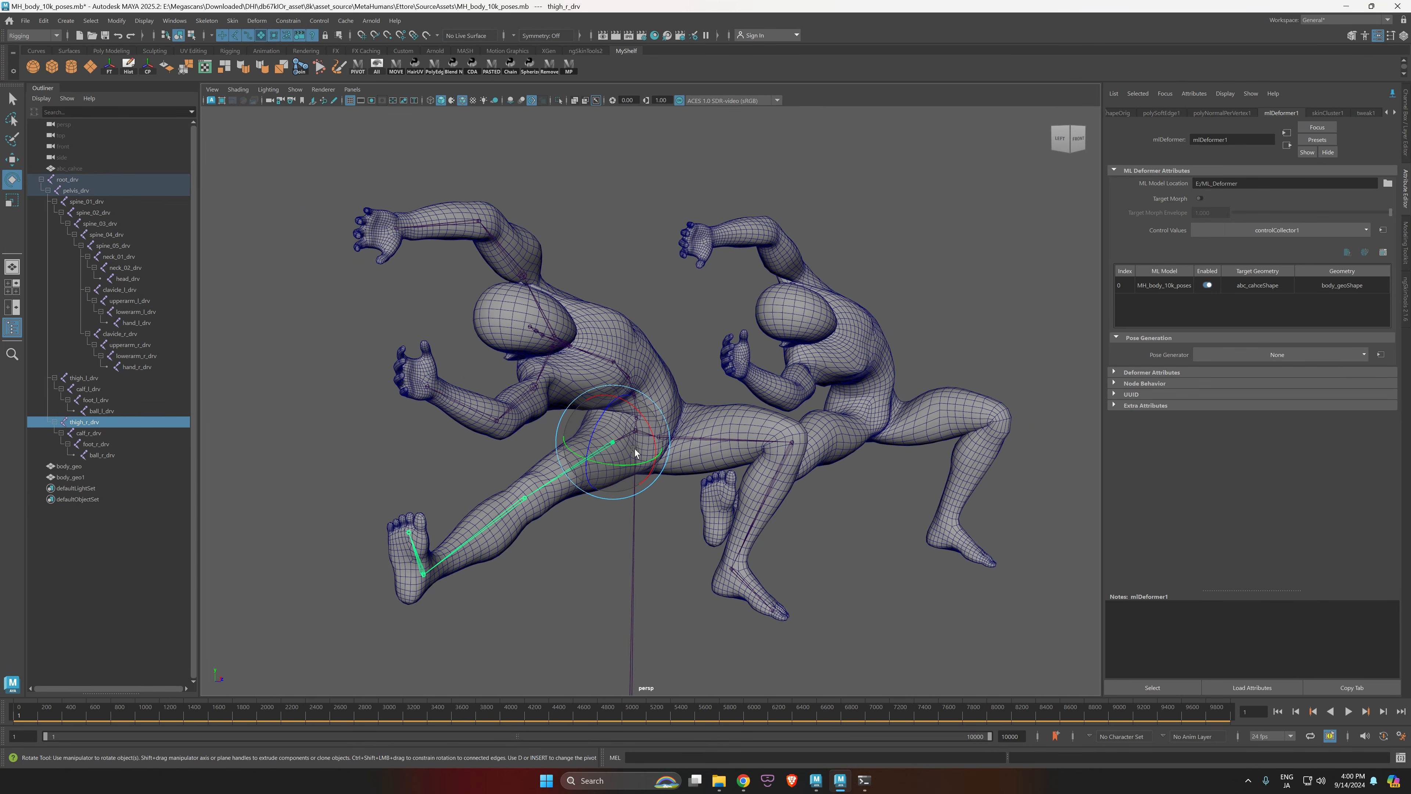
pyautogui.moveTo(607, 444); pyautogui.dragTo(640, 447)
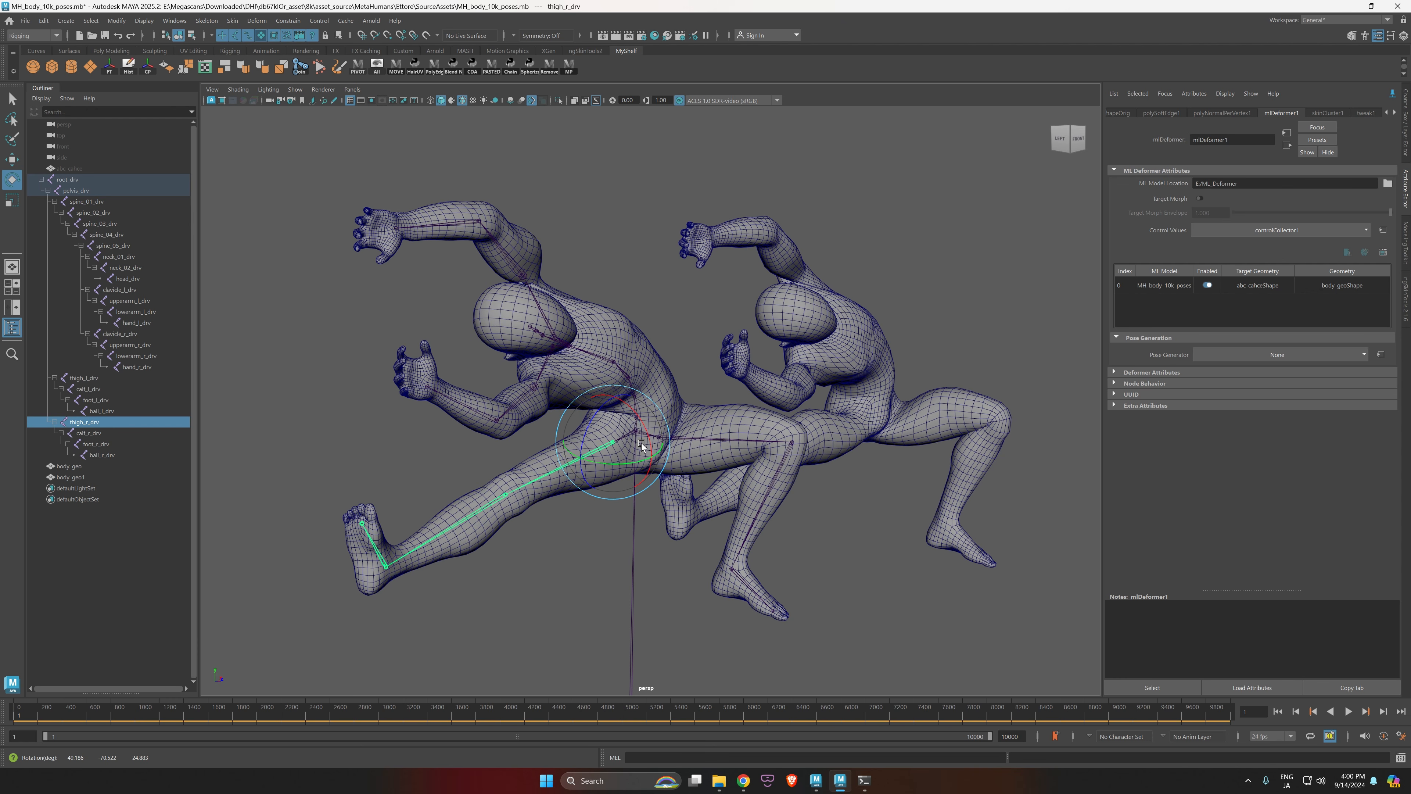
pyautogui.keyDown('alt'); pyautogui.moveTo(650, 560); pyautogui.dragTo(602, 559); pyautogui.keyUp('alt')
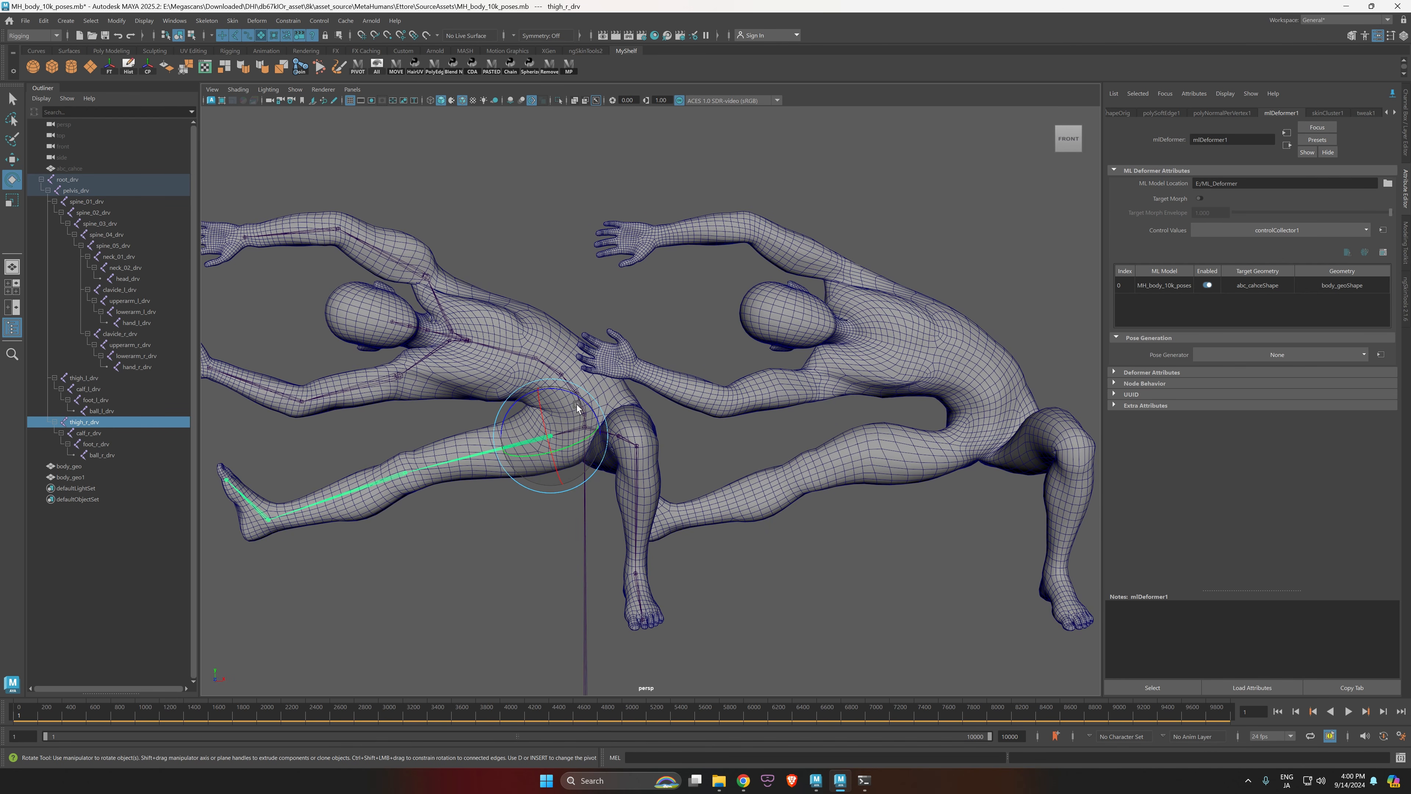
pyautogui.moveTo(577, 404); pyautogui.dragTo(570, 424)
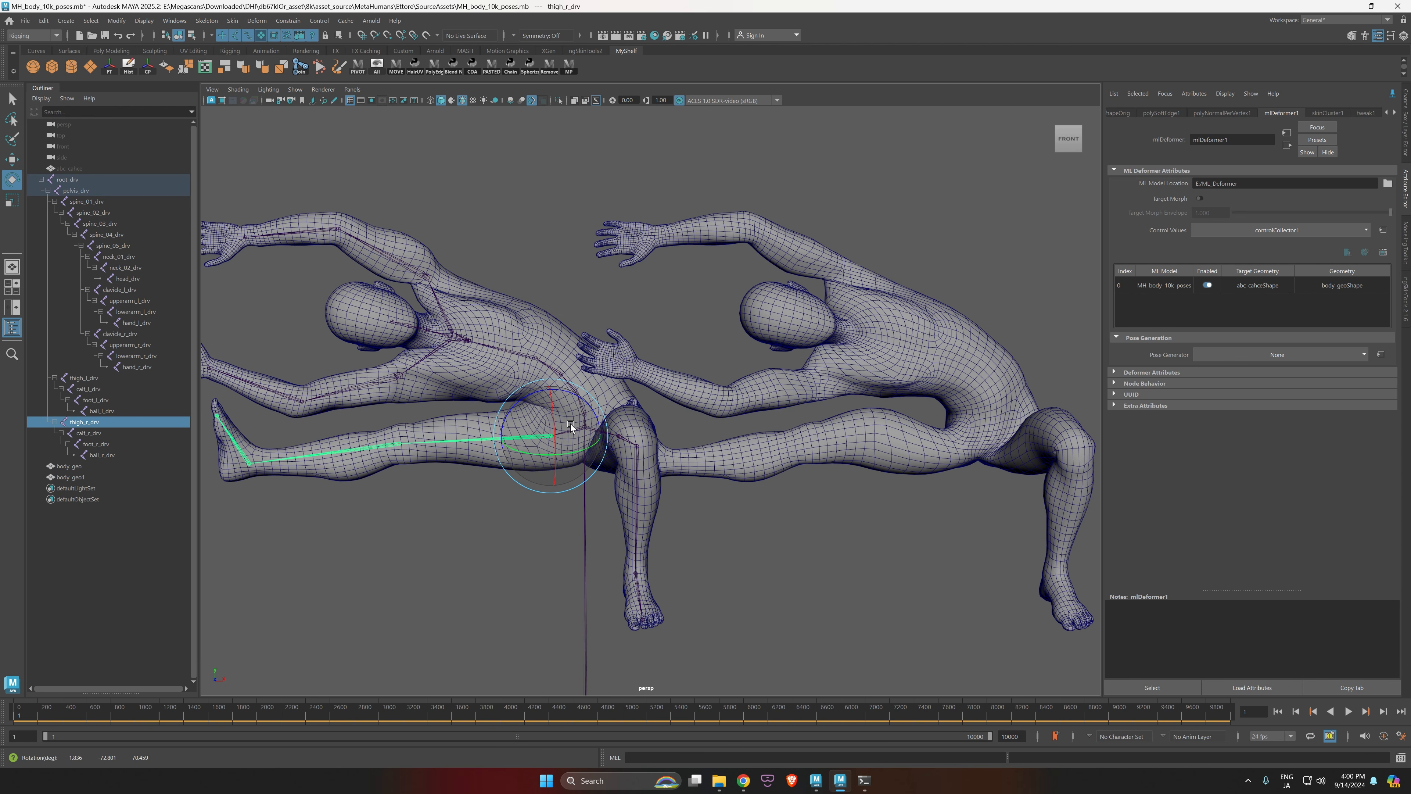
# Step: Compare the waist and right hip deformation of both bodies in the side-bend pose from slightly different angles
pyautogui.keyDown('alt'); pyautogui.moveTo(732, 523); pyautogui.dragTo(716, 521); pyautogui.keyUp('alt')
pyautogui.keyDown('alt'); pyautogui.moveTo(517, 498); pyautogui.dragTo(560, 388); pyautogui.keyUp('alt')
pyautogui.keyDown('alt'); pyautogui.moveTo(585, 478); pyautogui.dragTo(532, 510, button='right'); pyautogui.keyUp('alt')
pyautogui.click(773, 533)
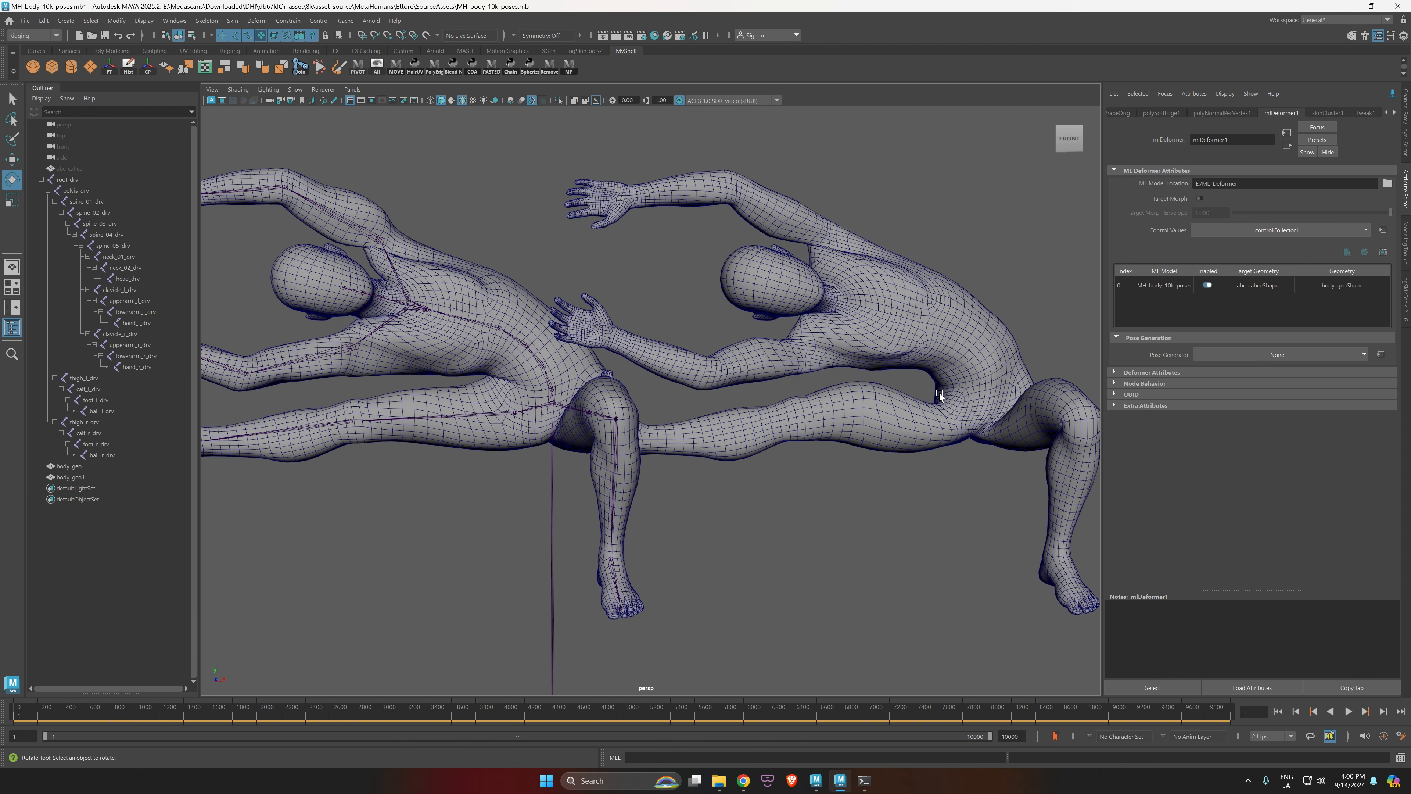
pyautogui.keyDown('alt'); pyautogui.moveTo(916, 463); pyautogui.dragTo(778, 484, button='right'); pyautogui.keyUp('alt')
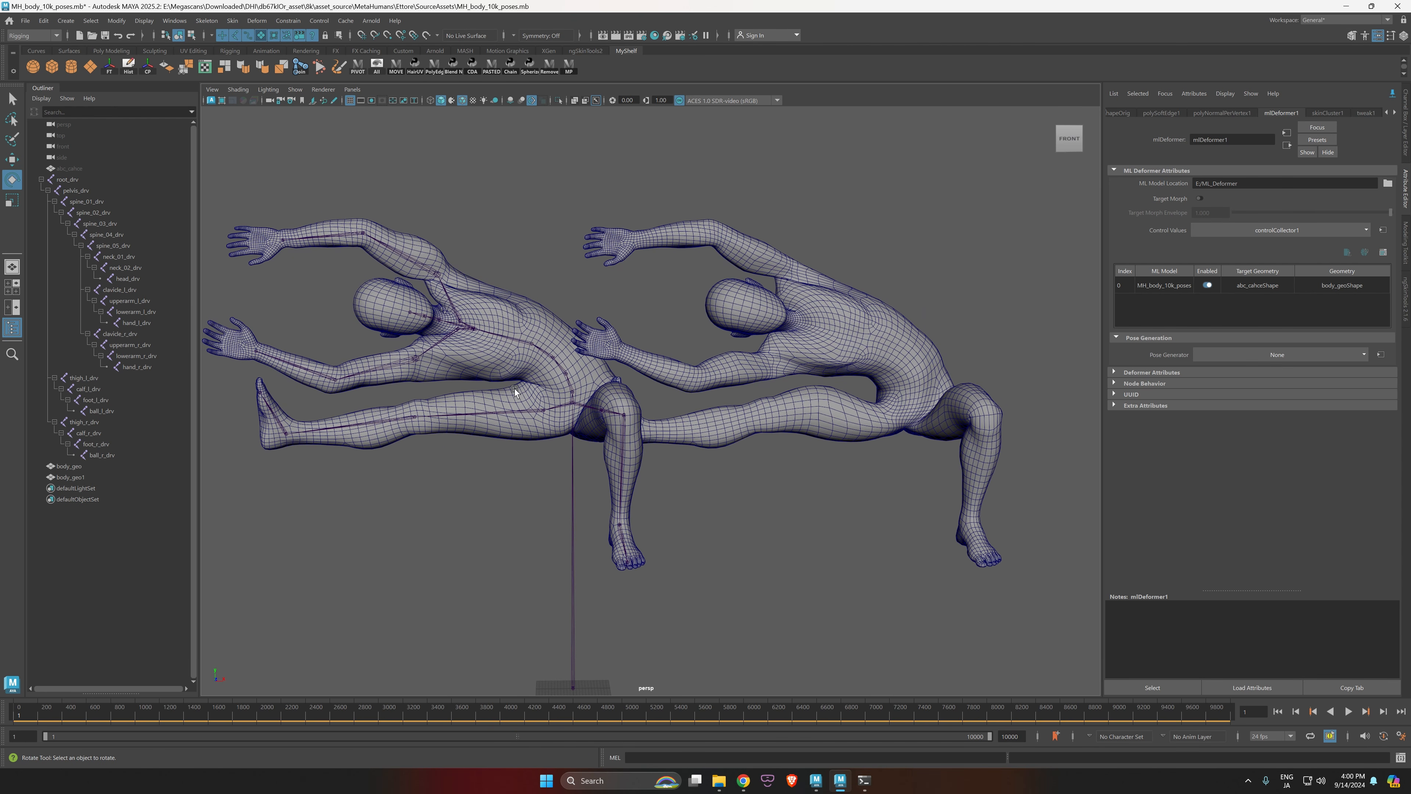
pyautogui.keyDown('alt'); pyautogui.moveTo(515, 389); pyautogui.dragTo(837, 462); pyautogui.keyUp('alt')
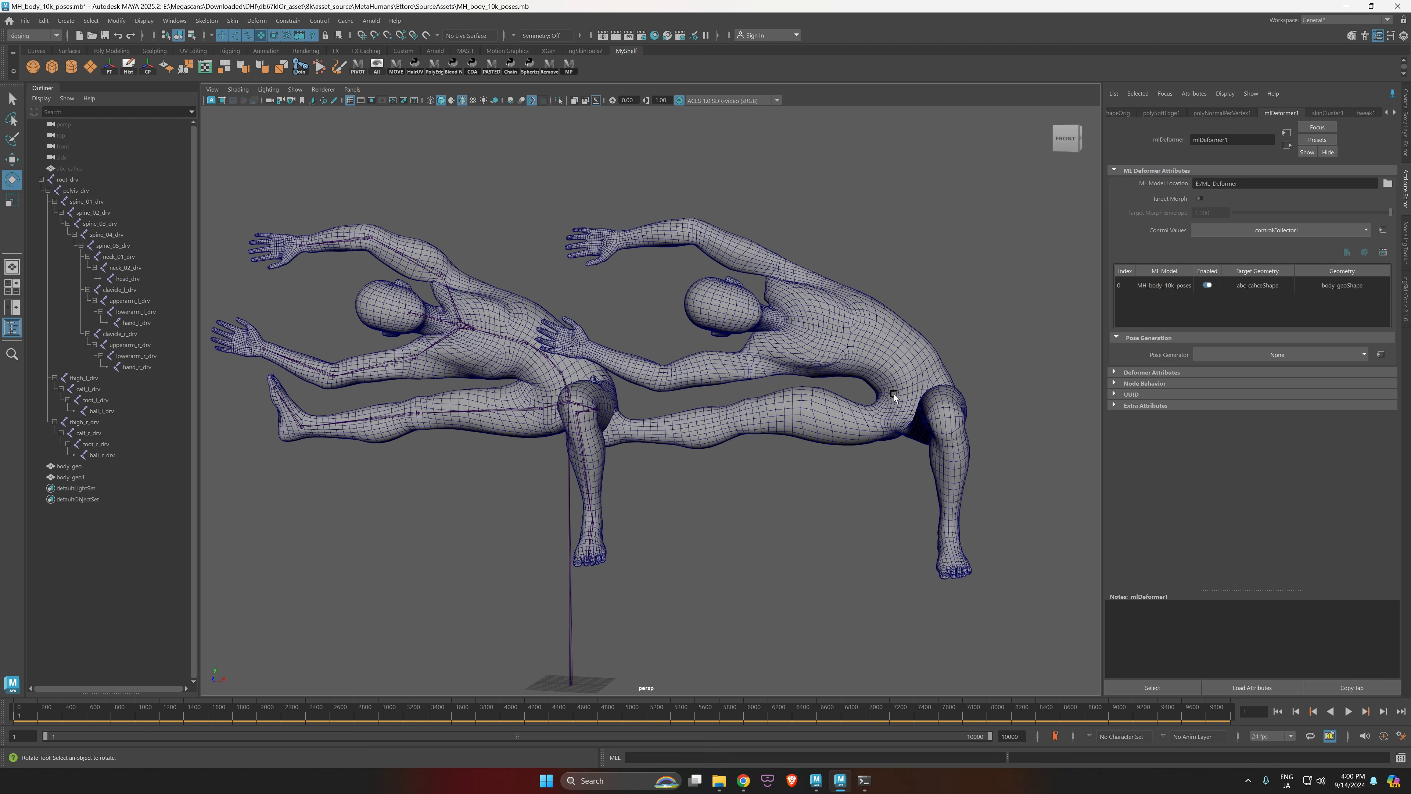
pyautogui.keyDown('alt'); pyautogui.moveTo(892, 395); pyautogui.dragTo(891, 490); pyautogui.keyUp('alt')
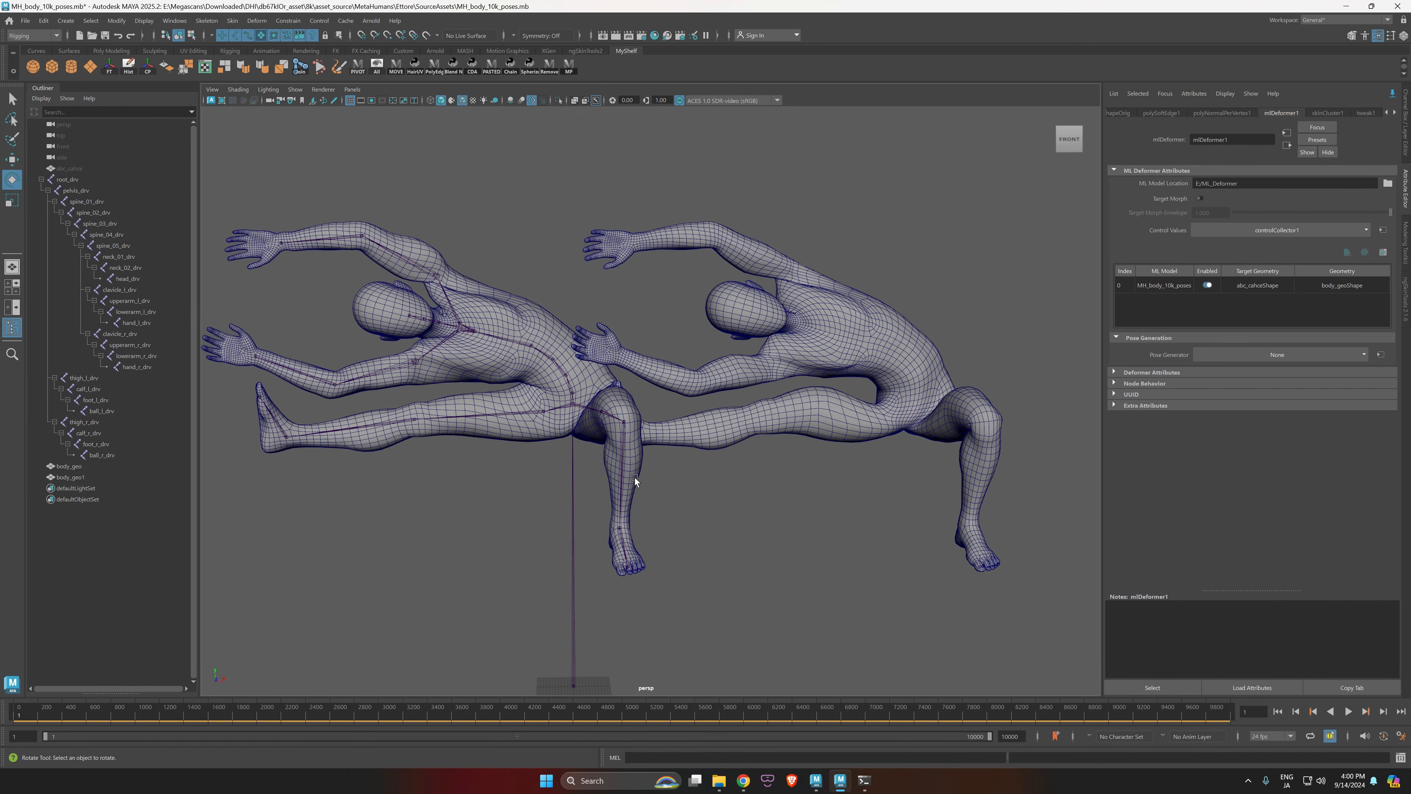
pyautogui.keyDown('alt'); pyautogui.moveTo(497, 472); pyautogui.dragTo(532, 498); pyautogui.keyUp('alt')
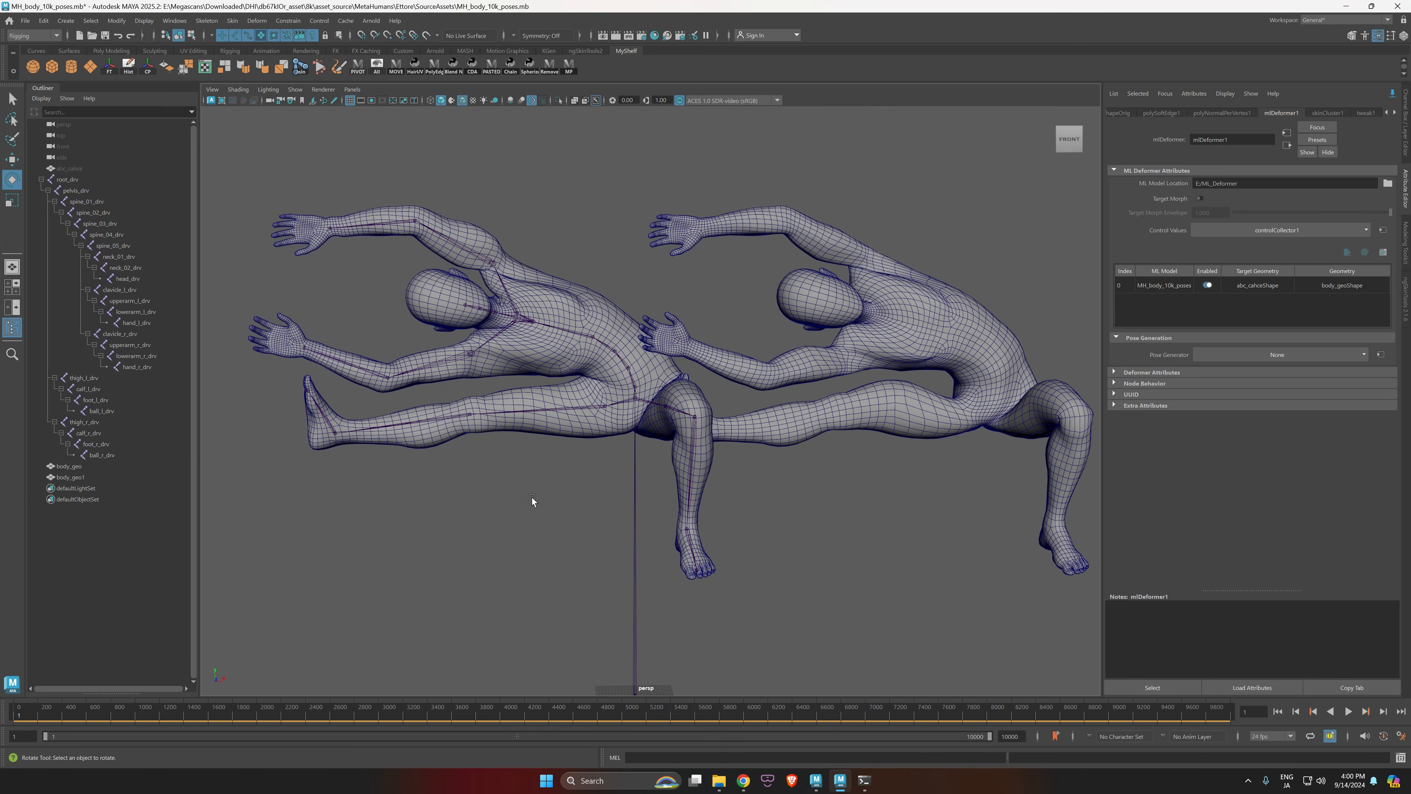
# Step: Return the driver joints to the default standing pose on both bodies
pyautogui.click(560, 407)
pyautogui.moveTo(560, 406); pyautogui.dragTo(571, 345)
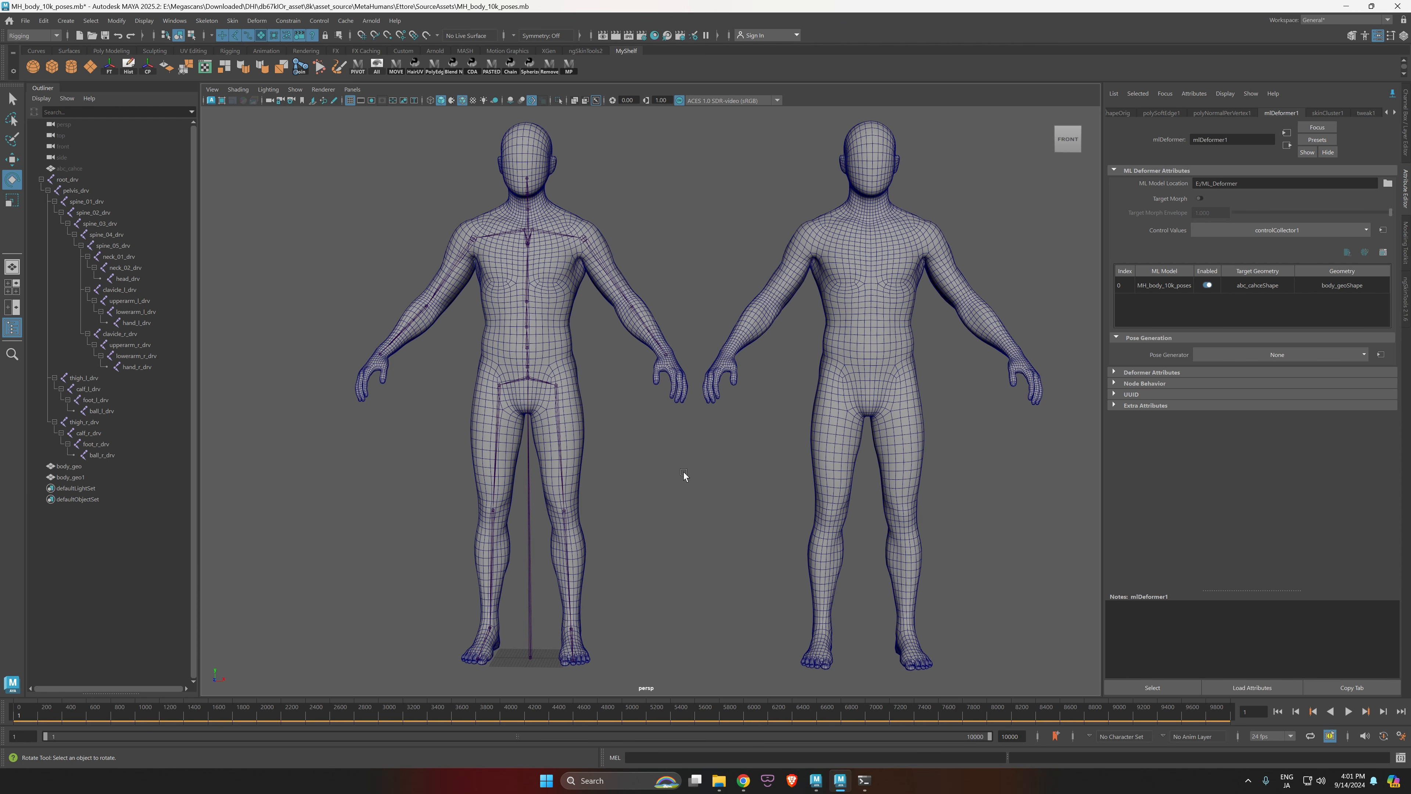
pyautogui.keyDown('alt'); pyautogui.moveTo(684, 471); pyautogui.dragTo(670, 482); pyautogui.keyUp('alt')
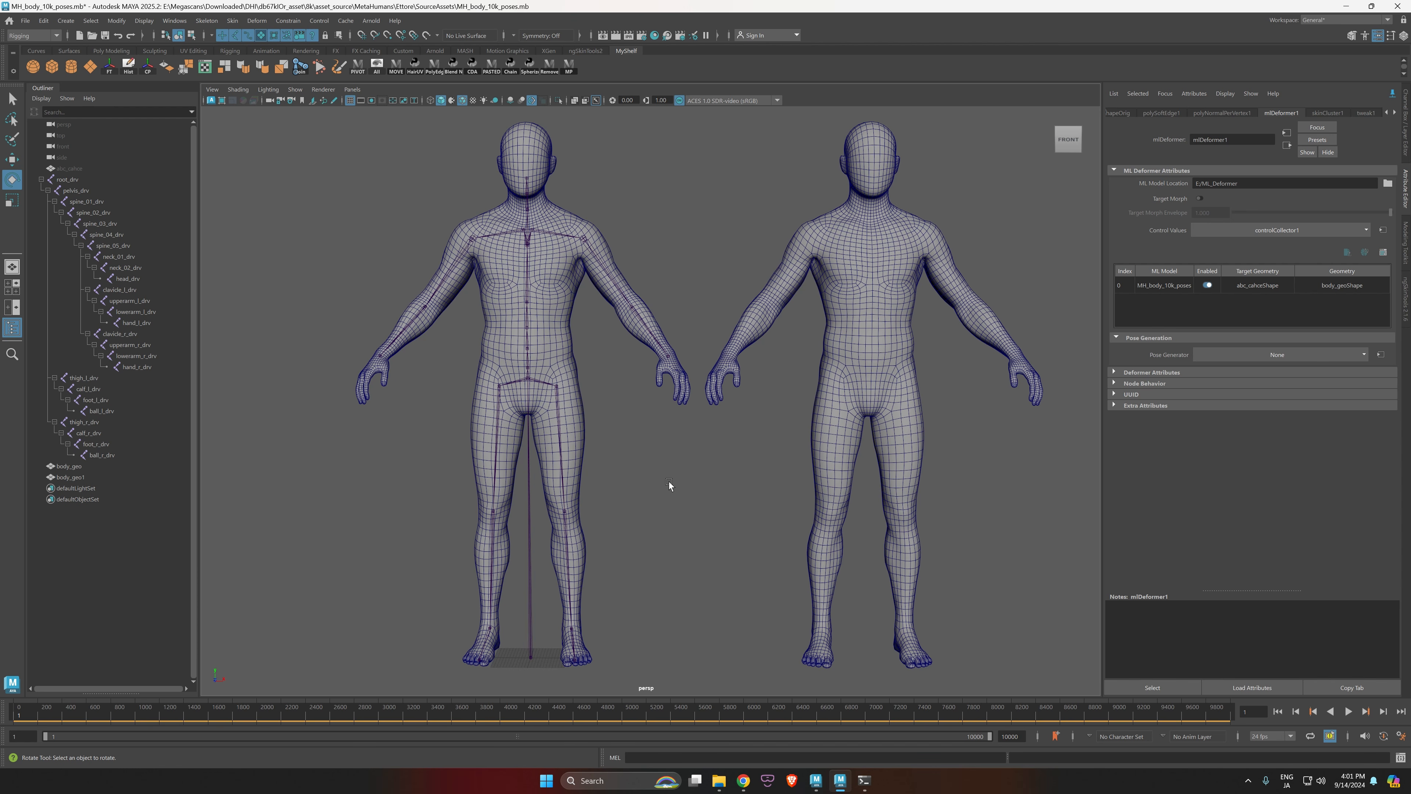
pyautogui.click(607, 271)
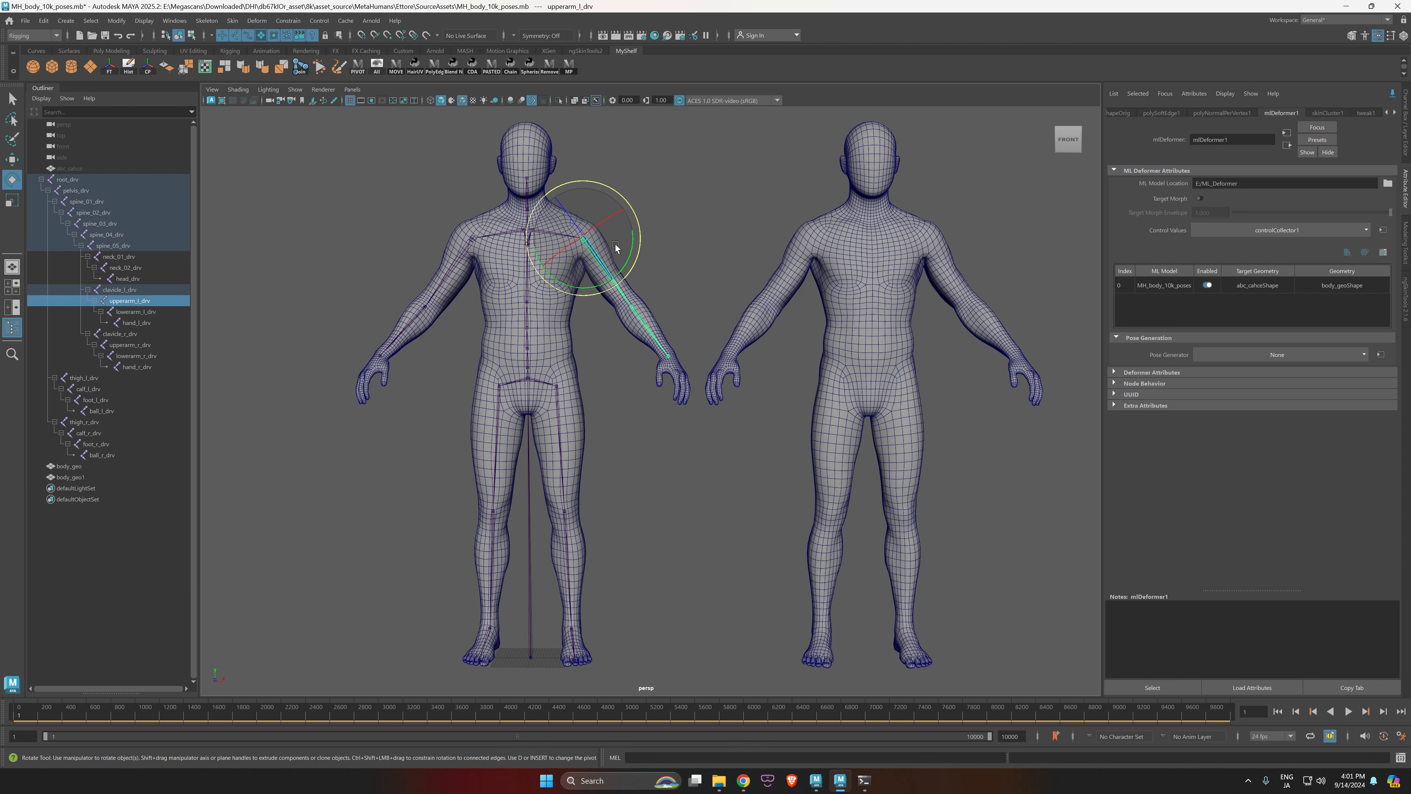
pyautogui.moveTo(615, 248); pyautogui.dragTo(655, 340)
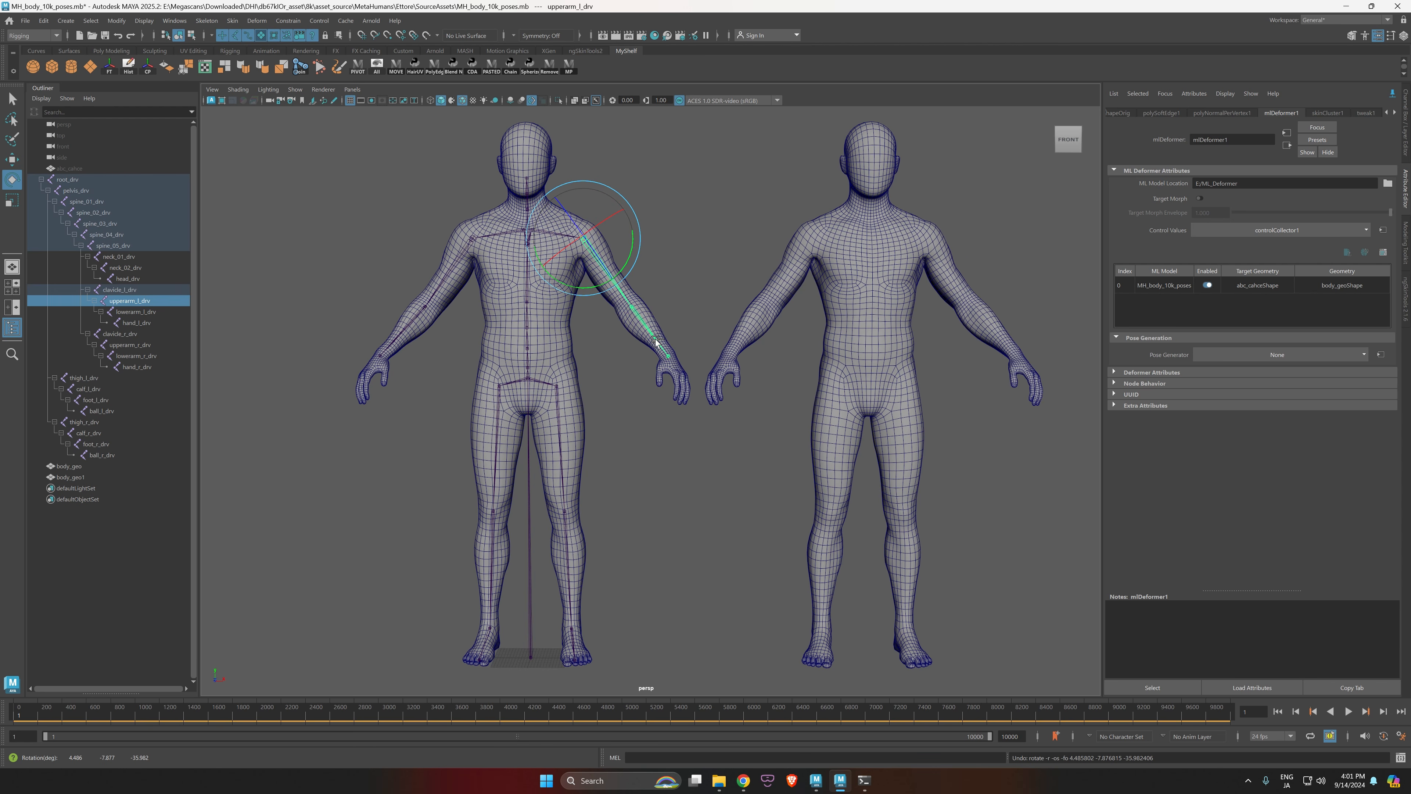
# Step: Bend the left elbow by rotating the left lower arm driver joint so the forearm points forward, and deselect the joint
pyautogui.keyDown('alt'); pyautogui.moveTo(598, 378); pyautogui.dragTo(675, 504, button='middle'); pyautogui.keyUp('alt')
pyautogui.keyDown('alt'); pyautogui.moveTo(675, 505); pyautogui.dragTo(727, 536, button='right'); pyautogui.keyUp('alt')
pyautogui.keyDown('alt'); pyautogui.moveTo(727, 536); pyautogui.dragTo(689, 538); pyautogui.keyUp('alt')
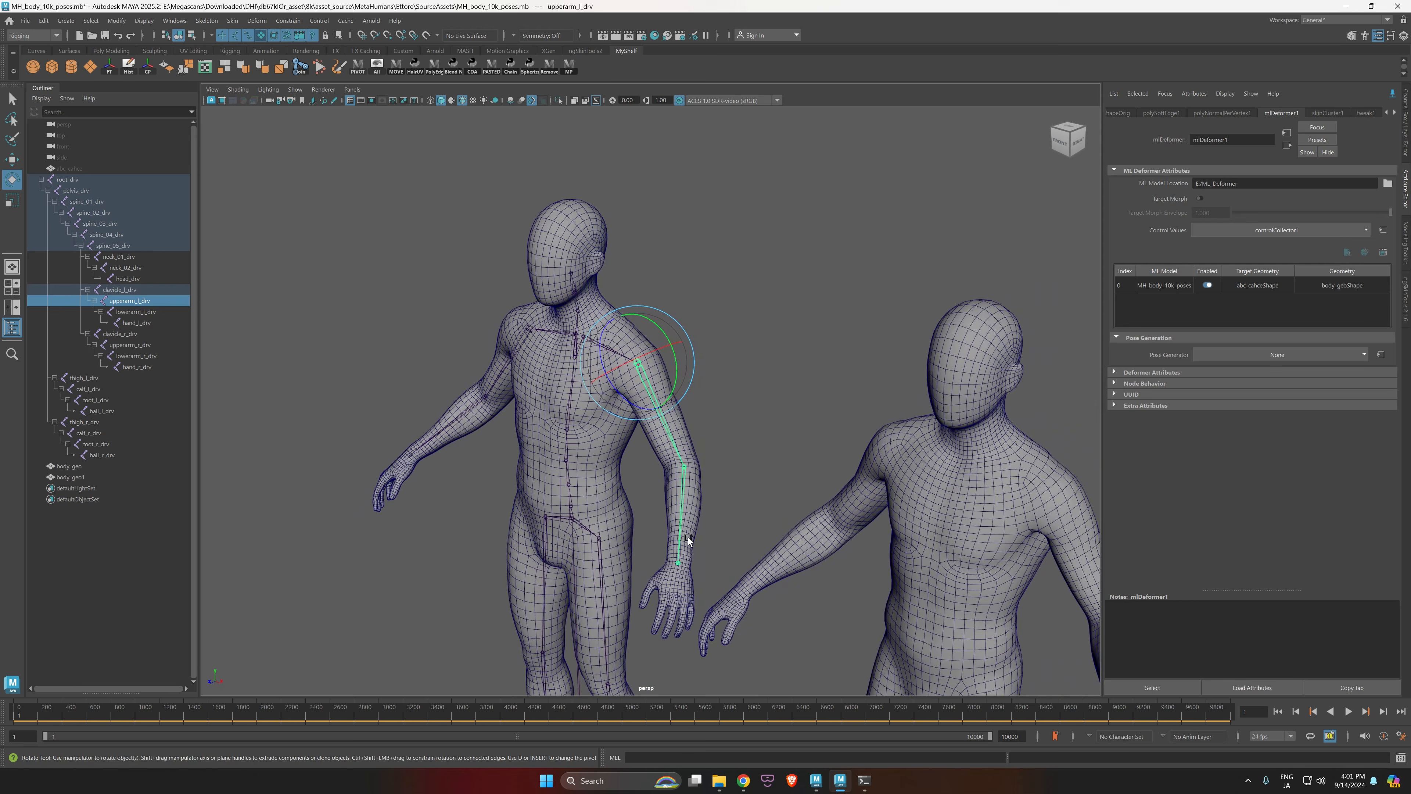
pyautogui.click(683, 499)
pyautogui.keyDown('alt'); pyautogui.moveTo(800, 495); pyautogui.dragTo(768, 482, button='right'); pyautogui.keyUp('alt')
pyautogui.keyDown('alt'); pyautogui.moveTo(765, 475); pyautogui.dragTo(707, 373, button='middle'); pyautogui.keyUp('alt')
pyautogui.moveTo(603, 376); pyautogui.dragTo(579, 333)
pyautogui.keyDown('alt'); pyautogui.moveTo(646, 420); pyautogui.dragTo(670, 437); pyautogui.keyUp('alt')
pyautogui.click(619, 441)
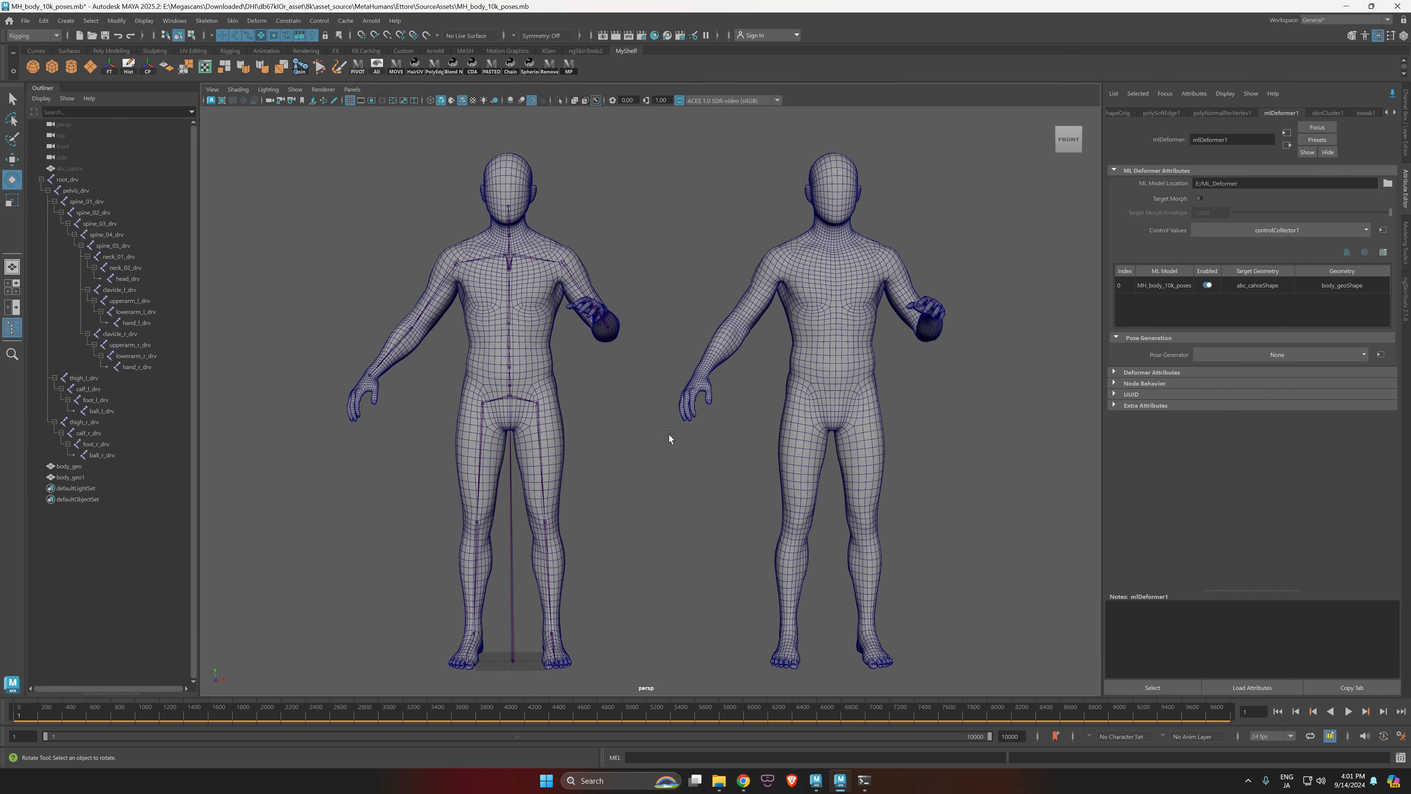
pyautogui.keyDown('alt'); pyautogui.moveTo(642, 434); pyautogui.dragTo(645, 463, button='right'); pyautogui.keyUp('alt')
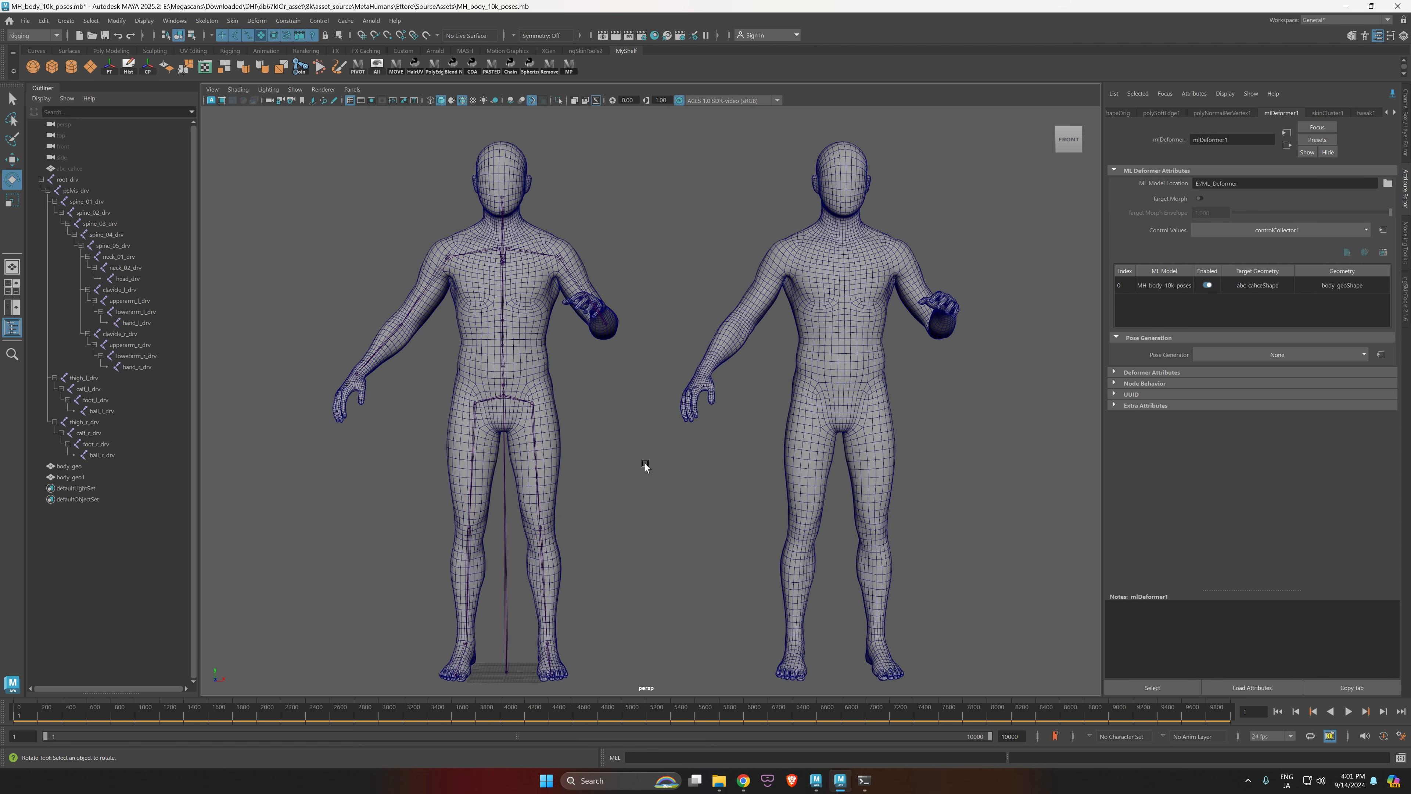
pyautogui.keyDown('alt'); pyautogui.moveTo(645, 463); pyautogui.dragTo(636, 437, button='middle'); pyautogui.keyUp('alt')
pyautogui.keyDown('alt'); pyautogui.moveTo(636, 437); pyautogui.dragTo(644, 436, button='right'); pyautogui.keyUp('alt')
pyautogui.keyDown('alt'); pyautogui.moveTo(644, 435); pyautogui.dragTo(654, 442, button='middle'); pyautogui.keyUp('alt')
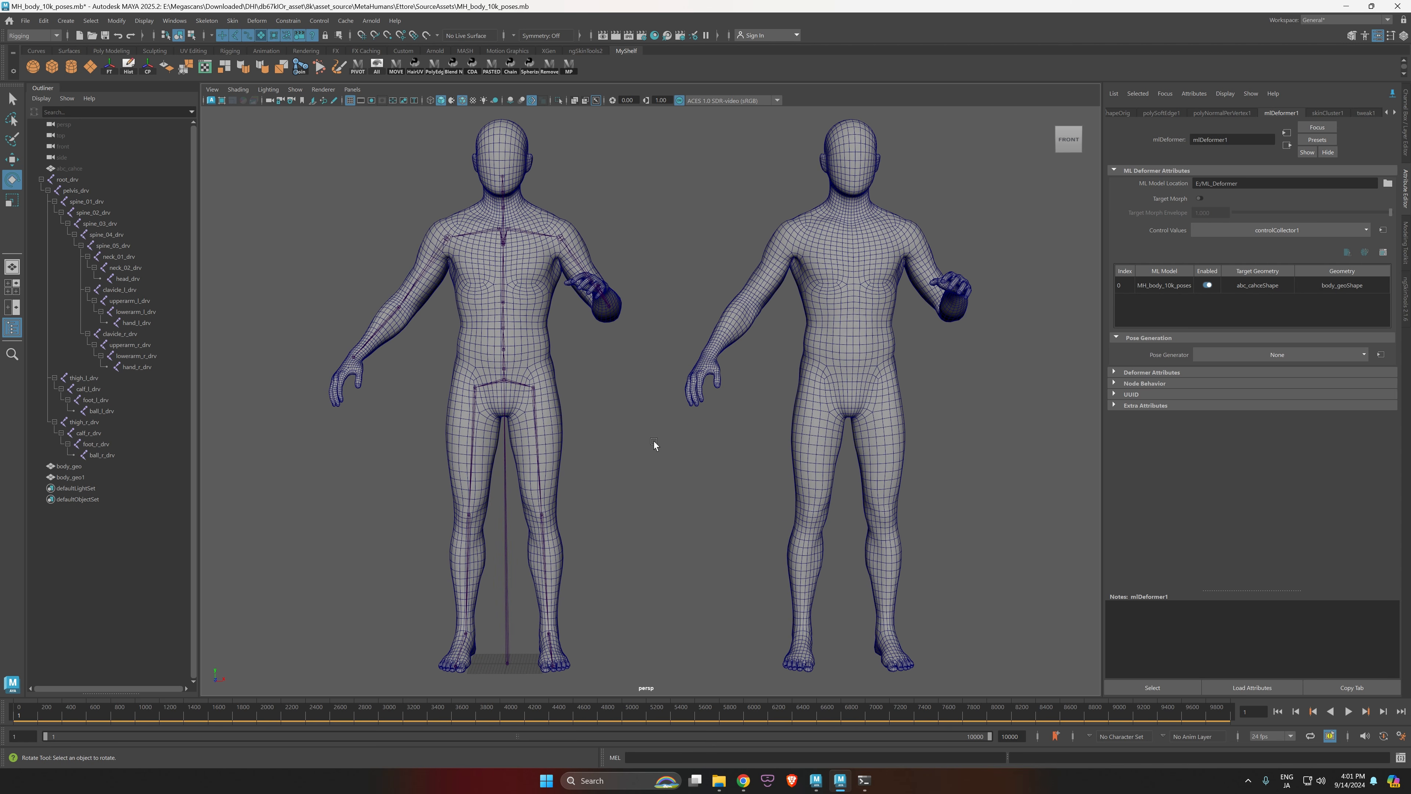